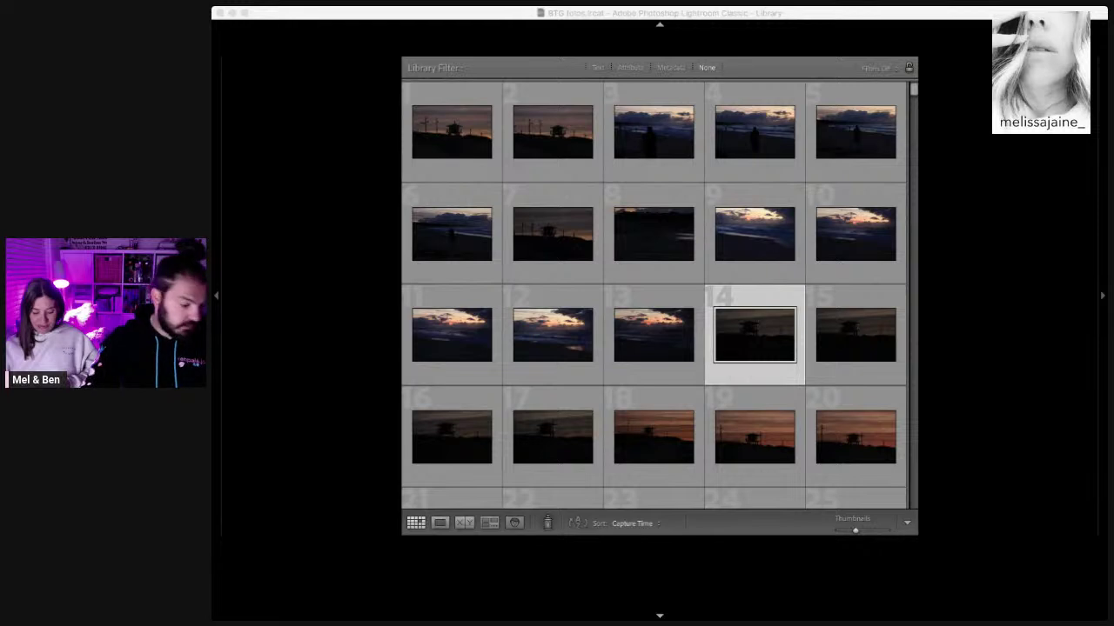
Step: Focus the Lightroom window with photo 14, the dark lifeguard tower silhouette, selected
{"action": "left_click", "coordinate": [599, 308]}
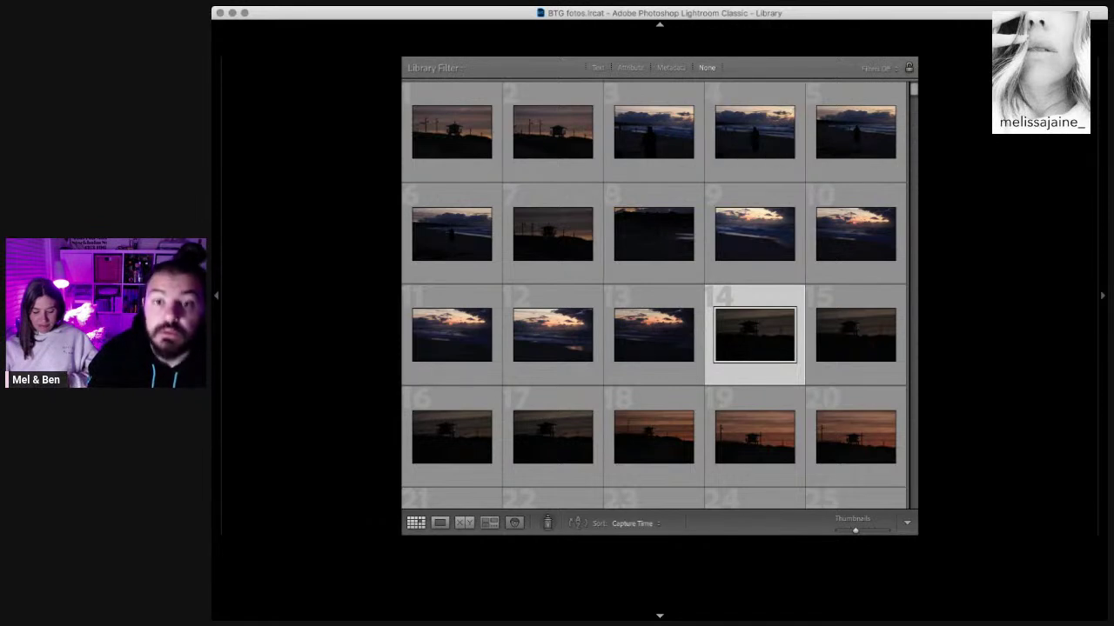
Step: Open the tower photo in Develop, zoom-check its sharpness, and advance to the beach-figure photo
{"action": "key", "text": "d"}
{"action": "left_click", "coordinate": [632, 282]}
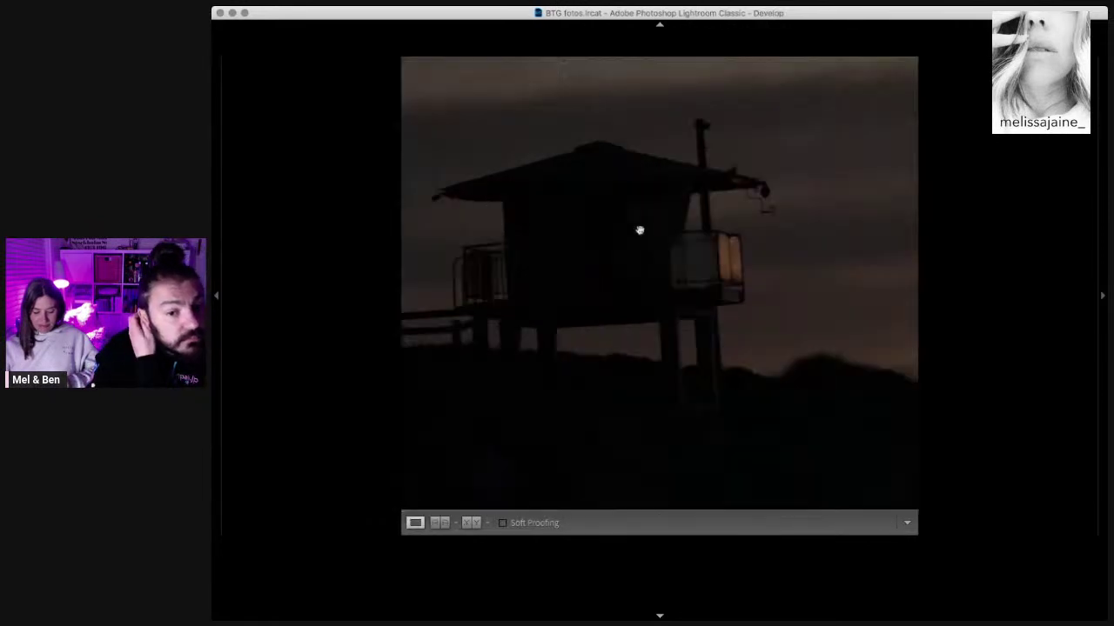
{"action": "left_click", "coordinate": [663, 250]}
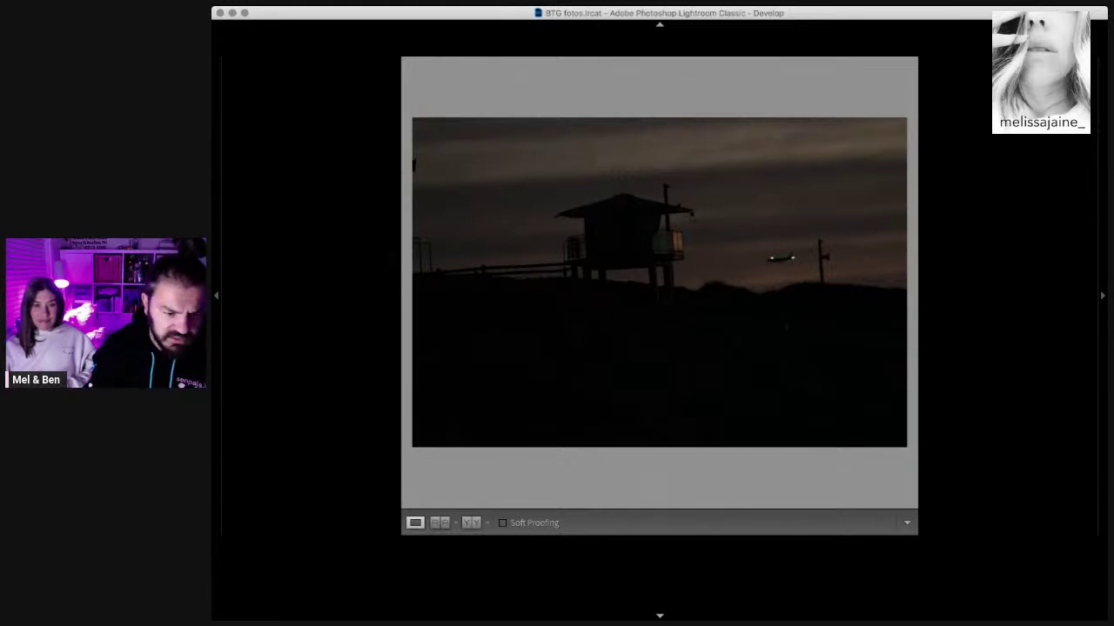
{"action": "key", "text": "Right"}
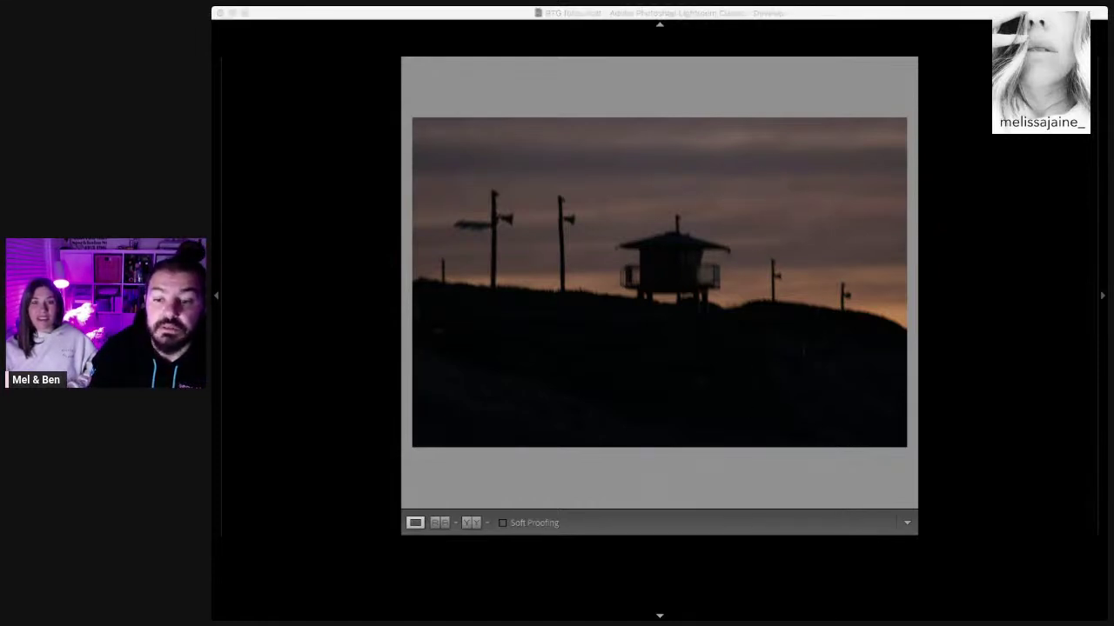
{"action": "left_click", "coordinate": [844, 393]}
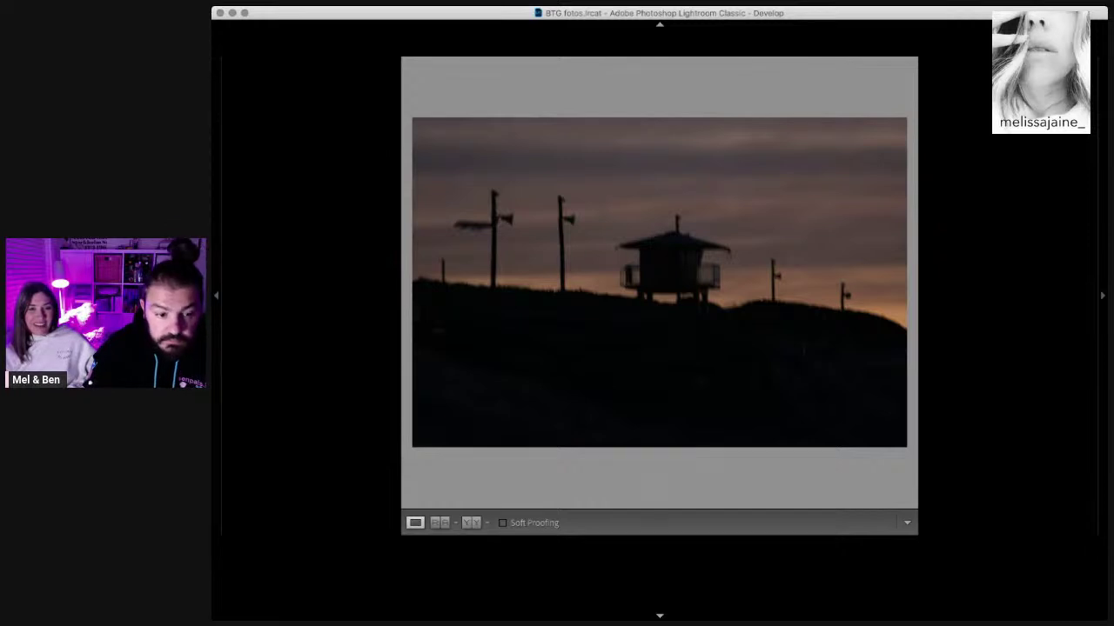
{"action": "key", "text": "Right"}
{"action": "key", "text": "Right"}
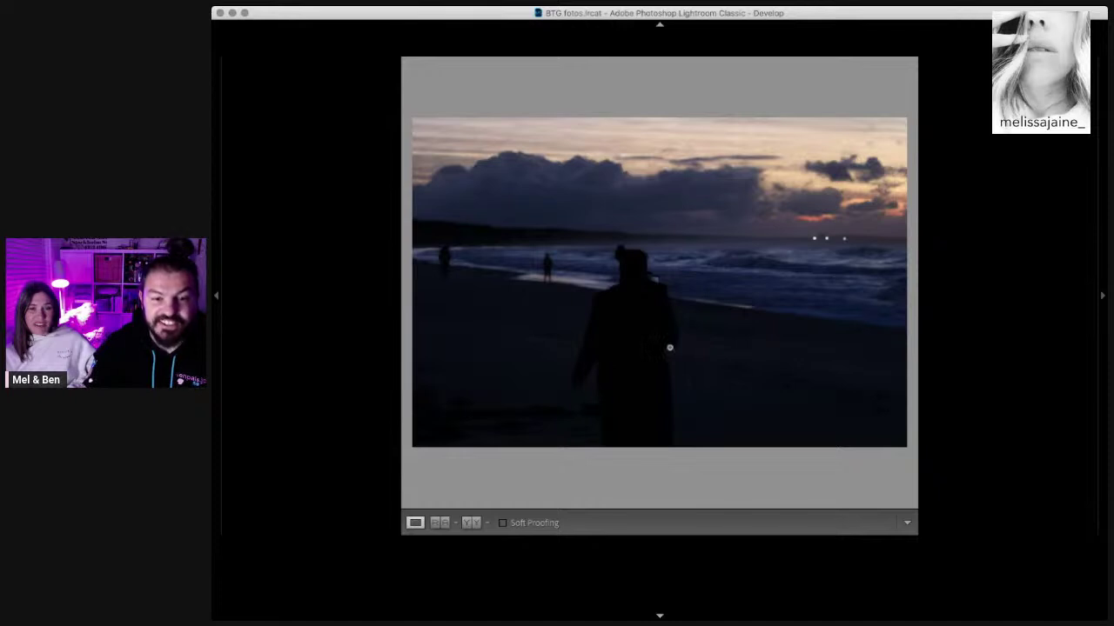
Step: Zoom in on the figure's head, then inspect the lifeguard tower at 1:1, panning around
{"action": "left_click", "coordinate": [644, 275]}
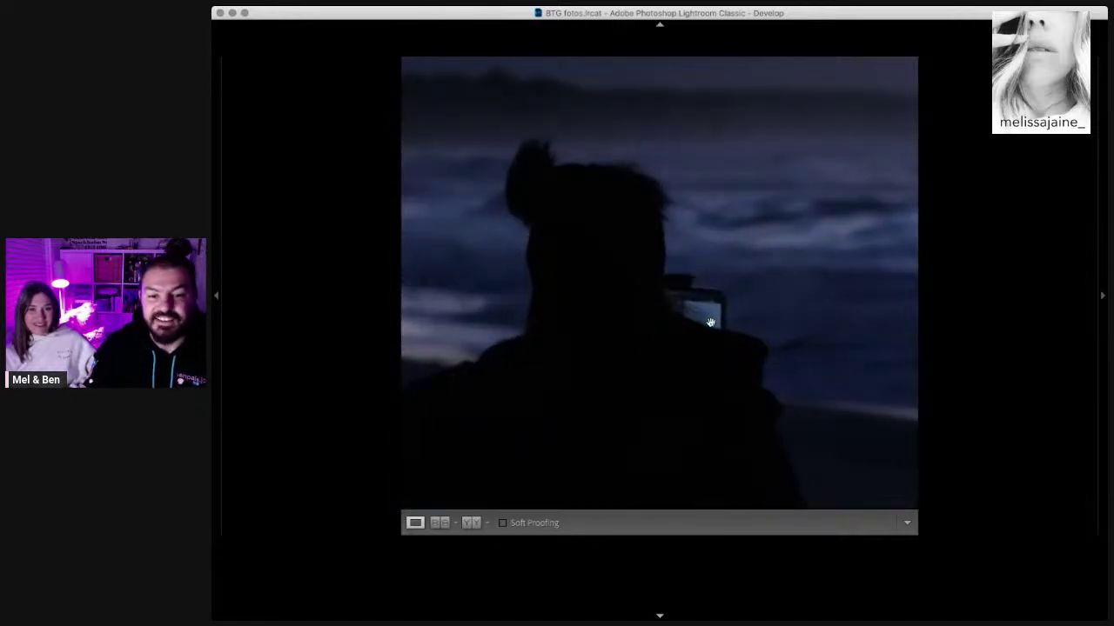
{"action": "key", "text": "Right"}
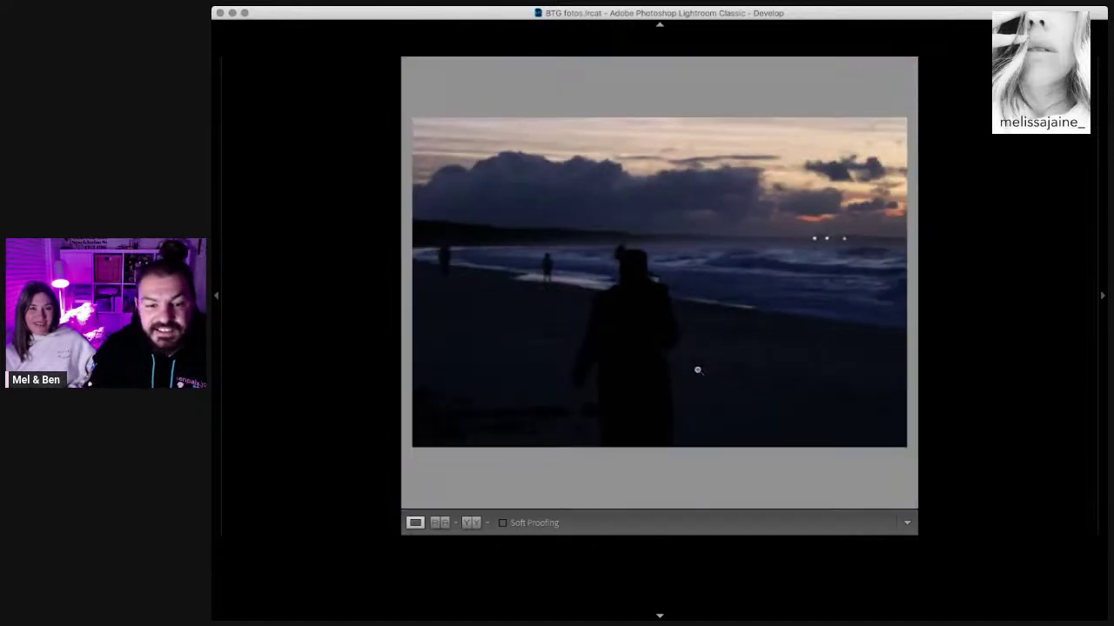
{"action": "key", "text": "Right"}
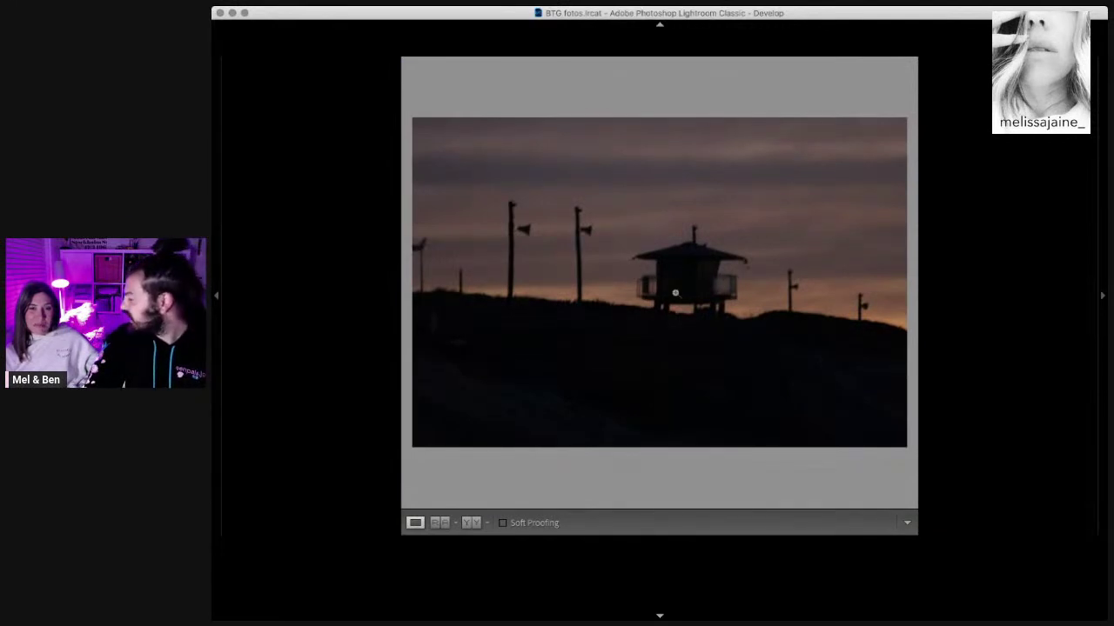
{"action": "left_click", "coordinate": [674, 293]}
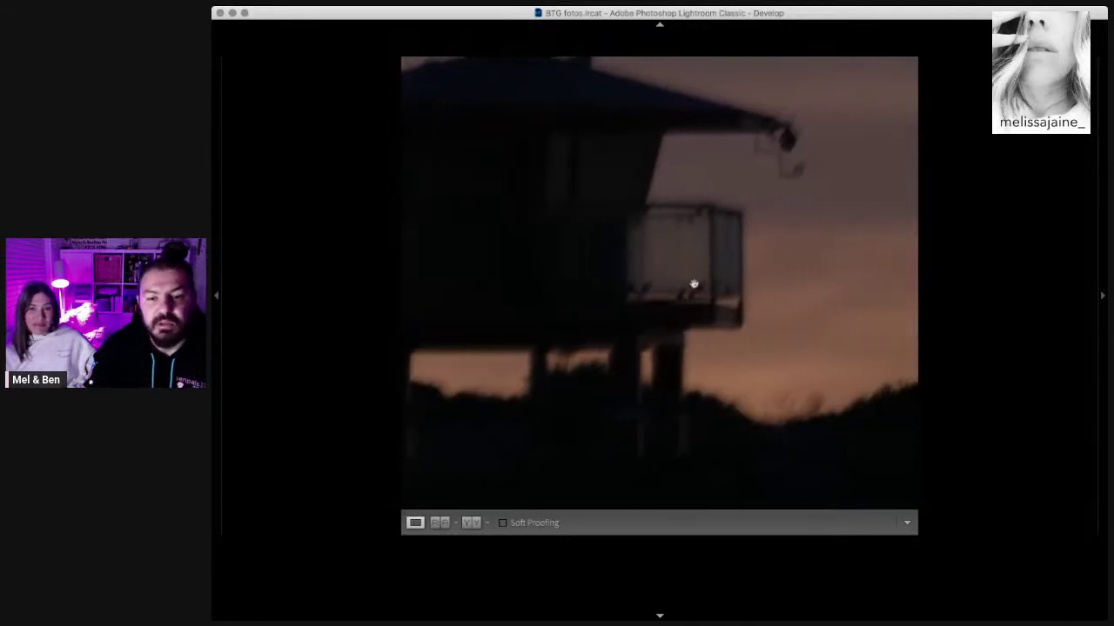
{"action": "scroll", "coordinate": [663, 261], "scroll_direction": "up", "scroll_amount": 2}
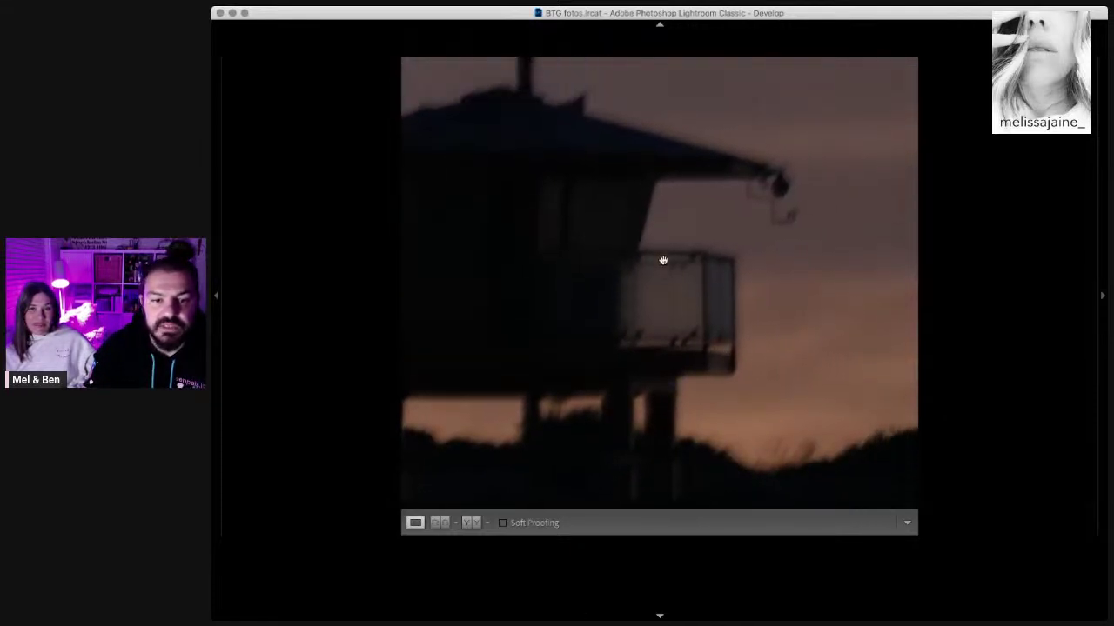
{"action": "scroll", "coordinate": [567, 182], "scroll_direction": "left", "scroll_amount": 10}
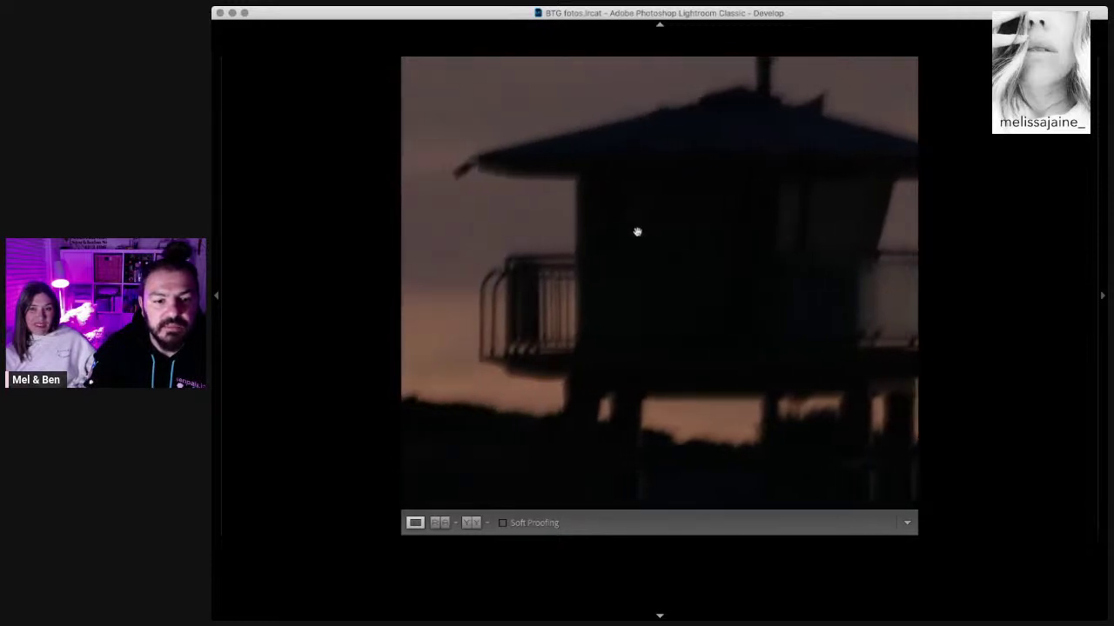
{"action": "left_click", "coordinate": [587, 270]}
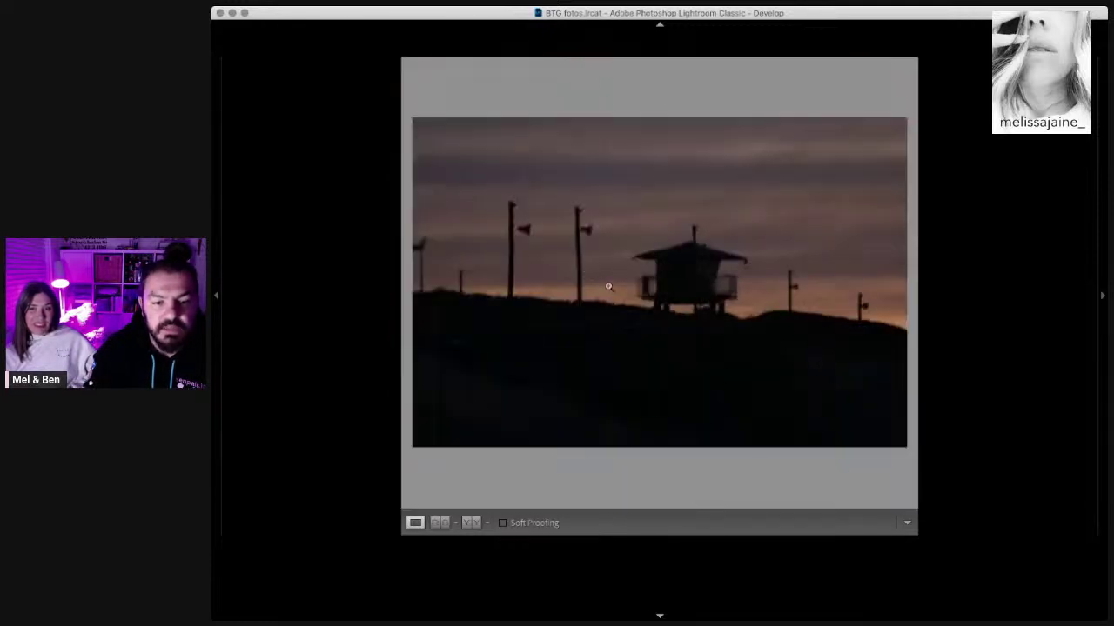
Step: Check the standing figure up close in two beach photos for sharpness
{"action": "key", "text": "Right"}
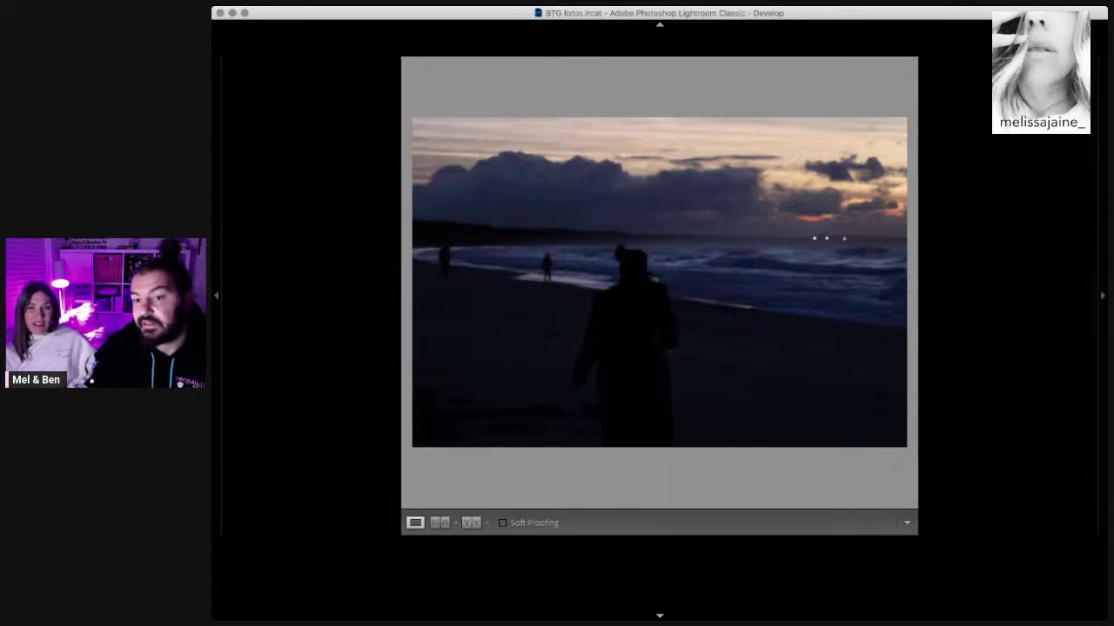
{"action": "left_click", "coordinate": [665, 287]}
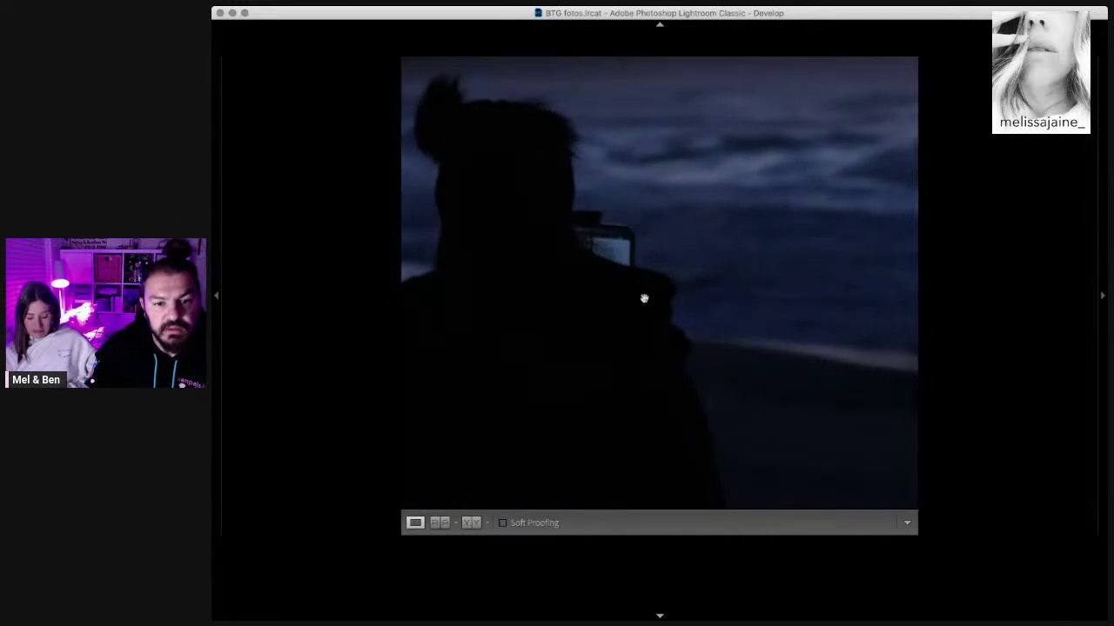
{"action": "left_click", "coordinate": [573, 279]}
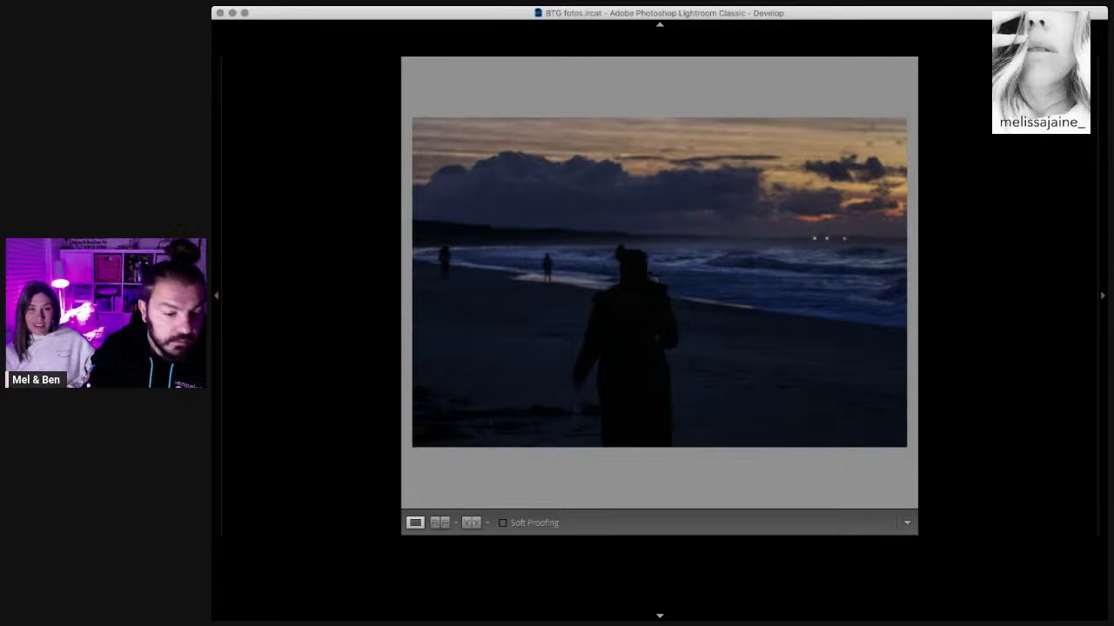
{"action": "key", "text": "Right"}
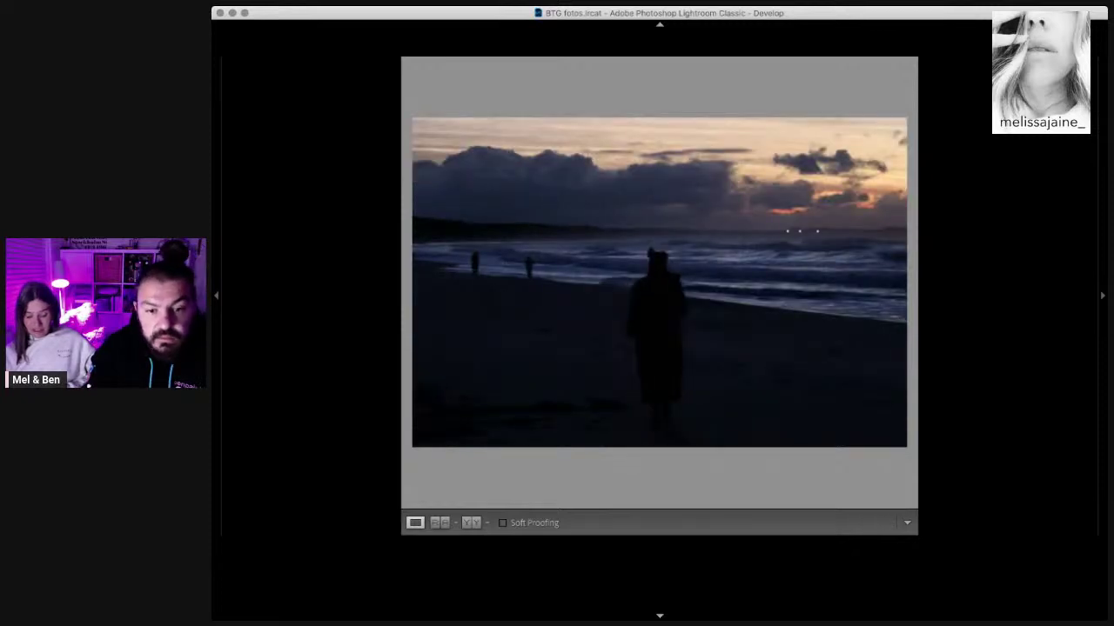
{"action": "key", "text": "Right"}
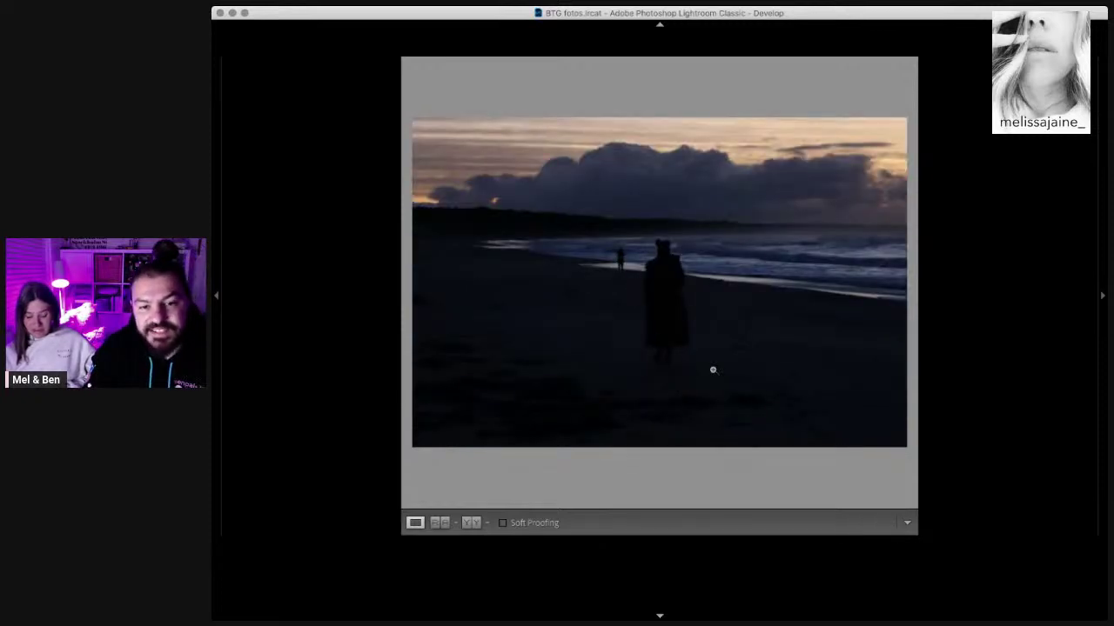
{"action": "left_click", "coordinate": [660, 241]}
{"action": "left_click", "coordinate": [694, 296]}
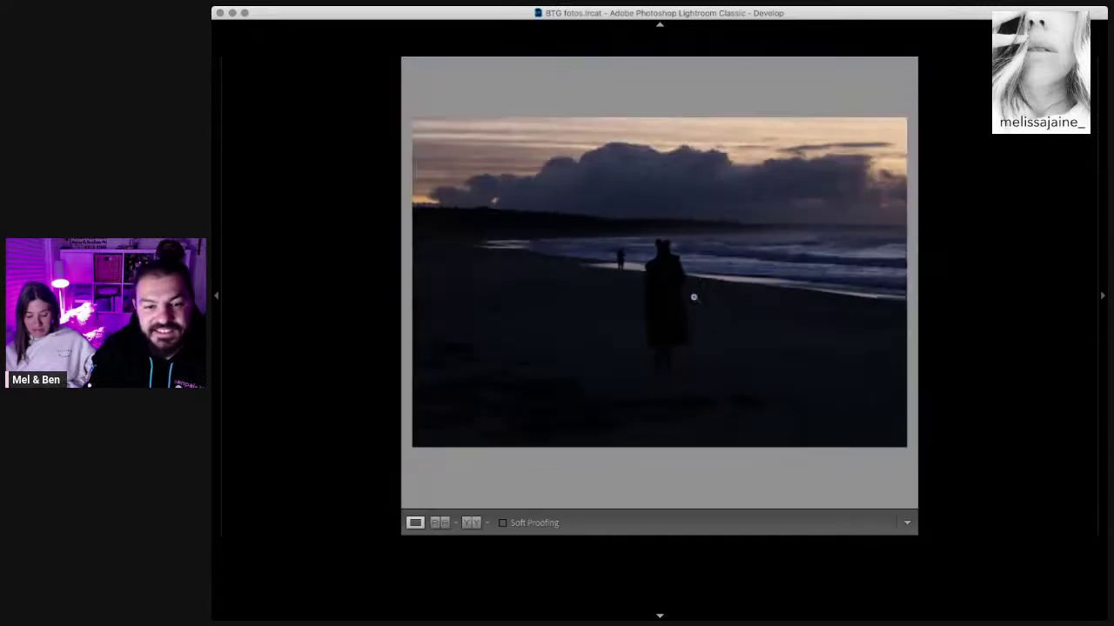
Step: Step through the following beach shots to the tower-and-poles photo
{"action": "key", "text": "Right"}
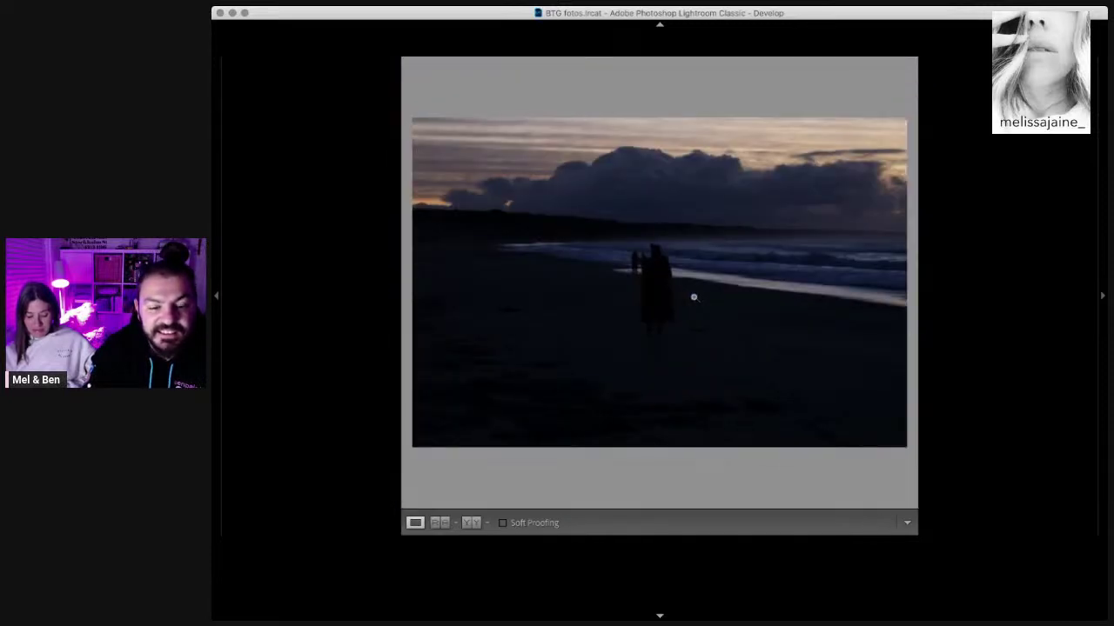
{"action": "key", "text": "Right"}
{"action": "key", "text": "Right"}
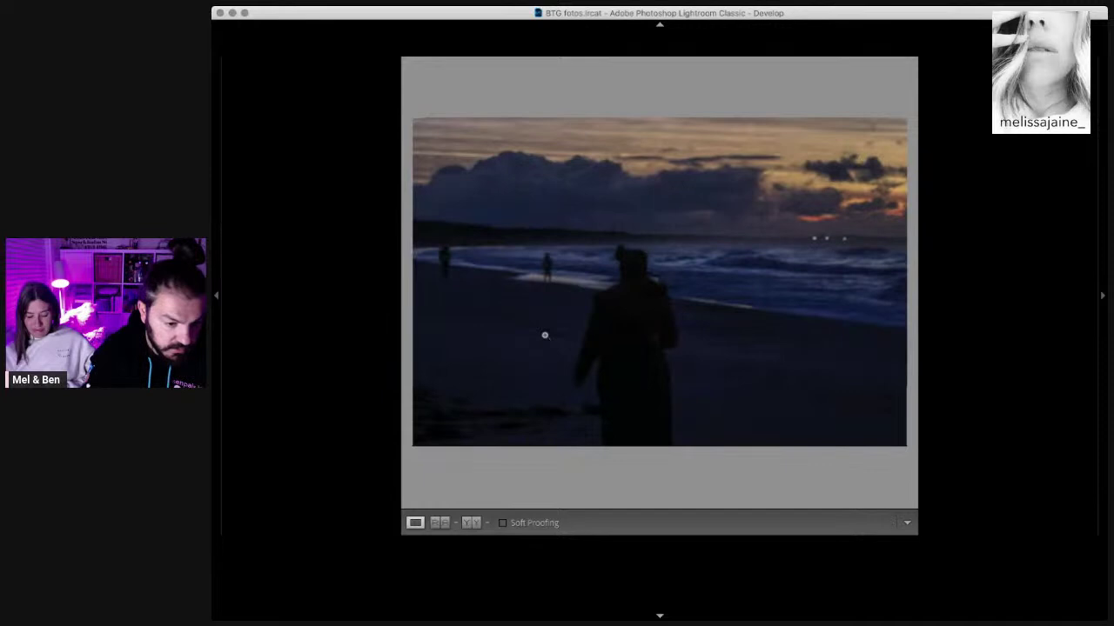
{"action": "key", "text": "Right"}
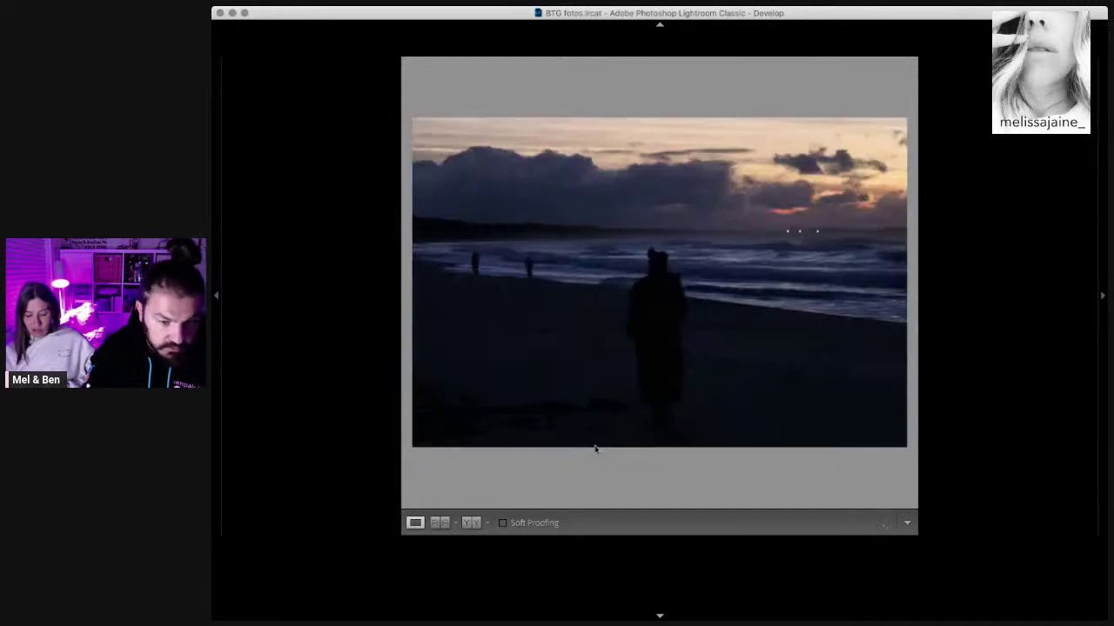
{"action": "key", "text": "Right"}
{"action": "key", "text": "Right"}
{"action": "key", "text": "Right"}
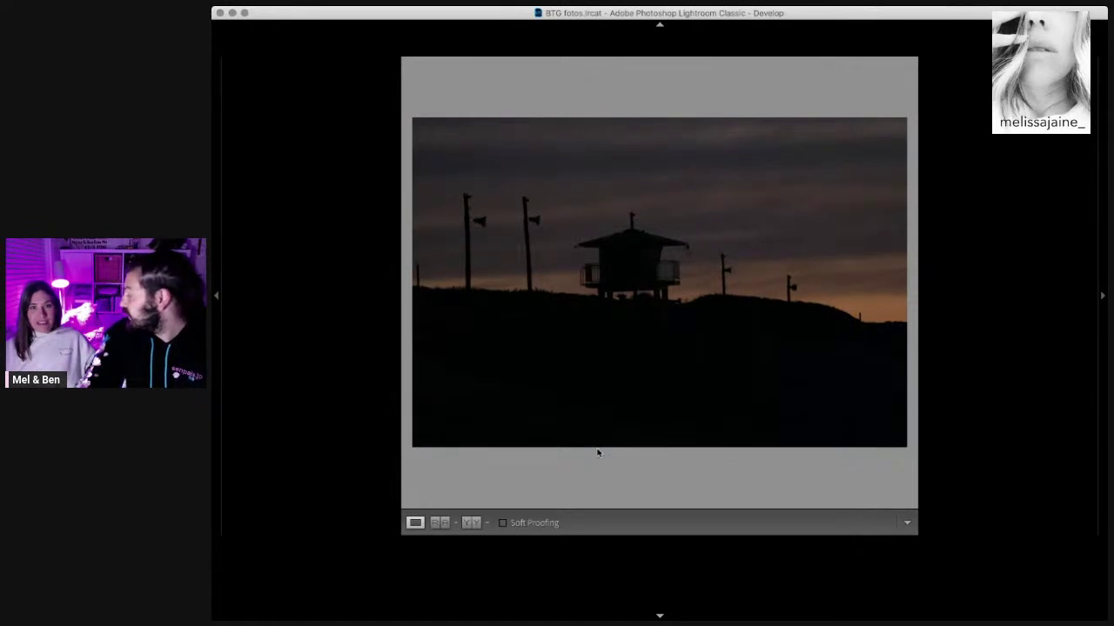
Step: Zoom in on the lifeguard tower to check sharpness, then return to the whole photo
{"action": "left_click", "coordinate": [659, 281]}
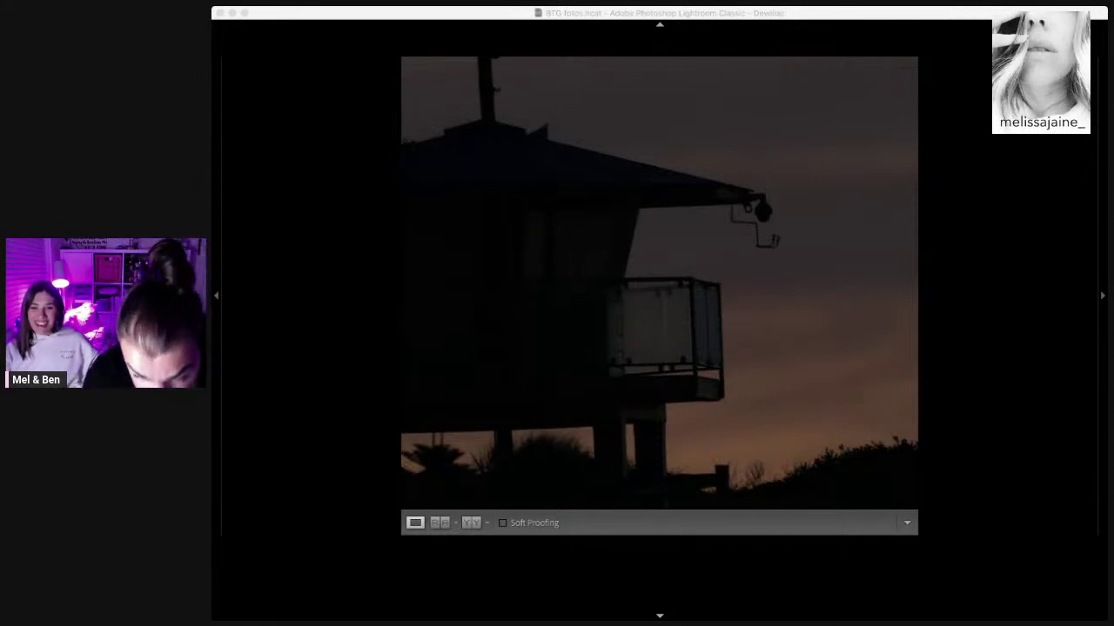
{"action": "left_click", "coordinate": [564, 329]}
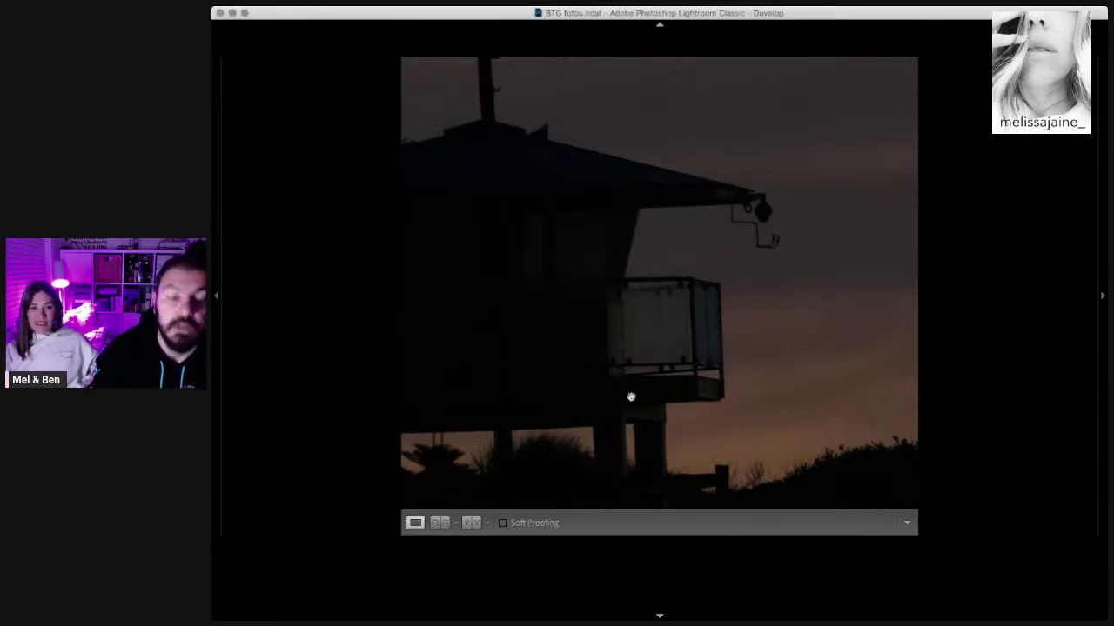
{"action": "key", "text": "Right"}
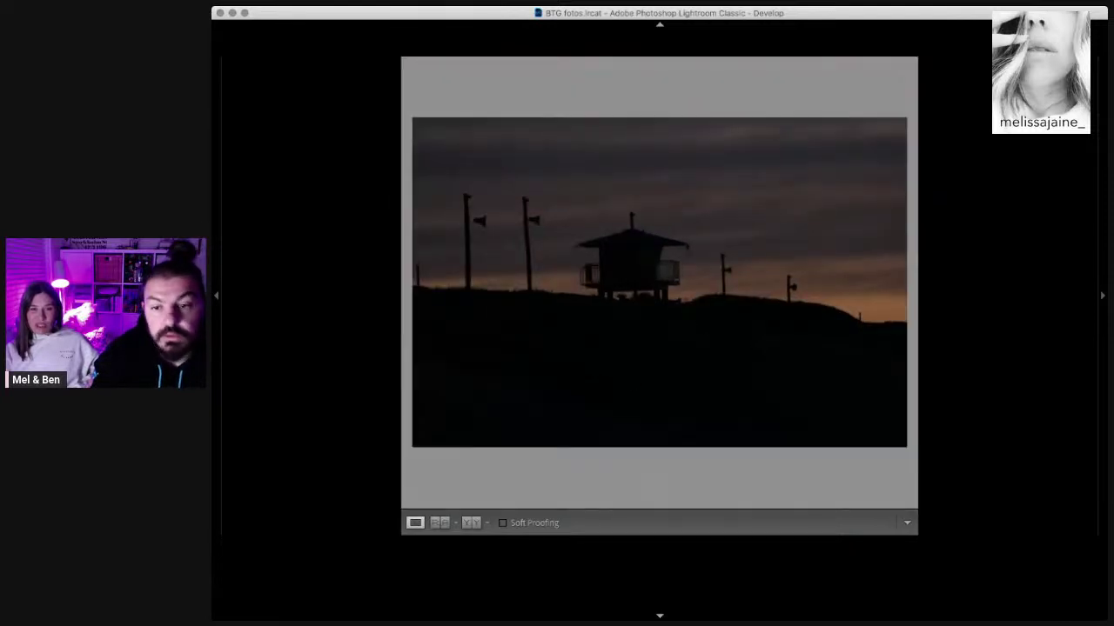
Step: Crop the tower-and-poles photo with a slight rotation and preview the result
{"action": "key", "text": "r"}
{"action": "left_click_drag", "start_coordinate": [753, 92], "coordinate": [760, 97]}
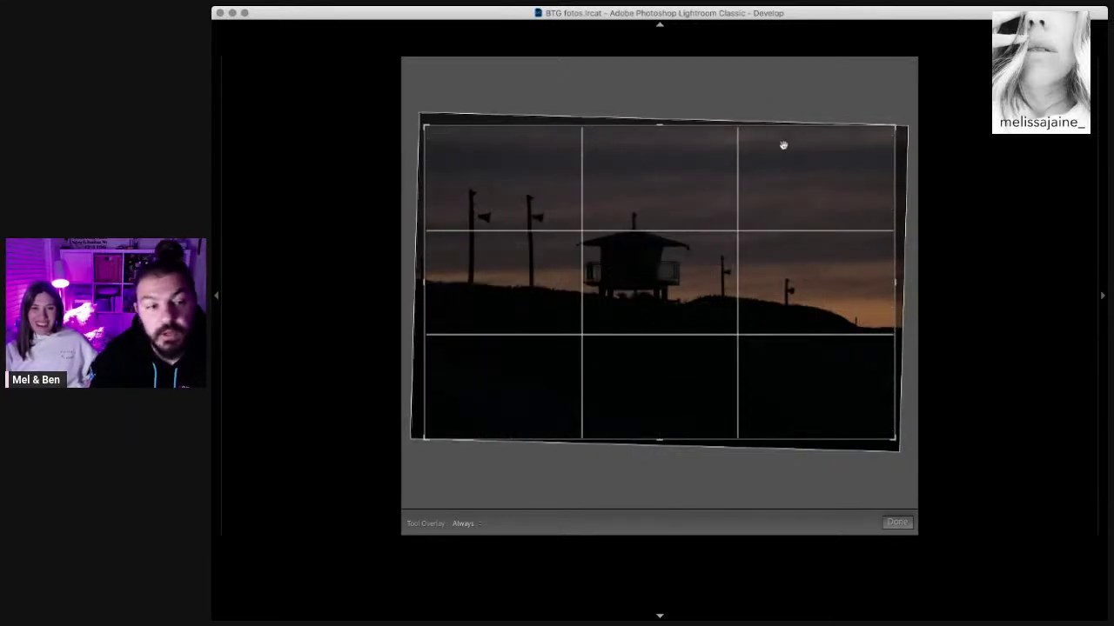
{"action": "key", "text": "Return"}
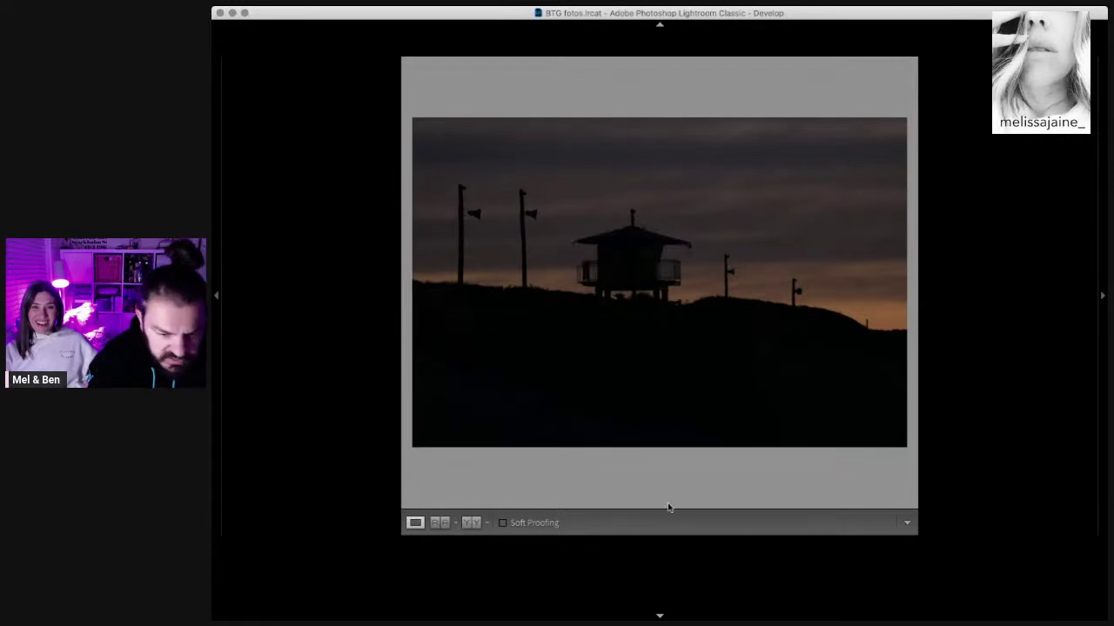
{"action": "key", "text": "backslash"}
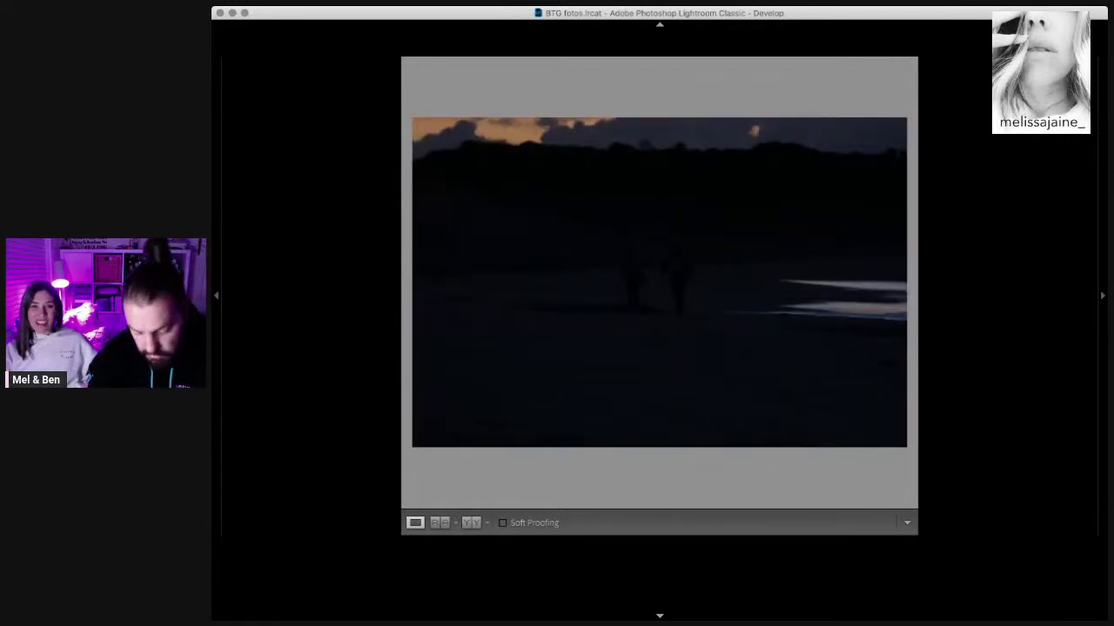
Step: Move to the beach waves photo and zoom in on the waves and clouds
{"action": "key", "text": "backslash"}
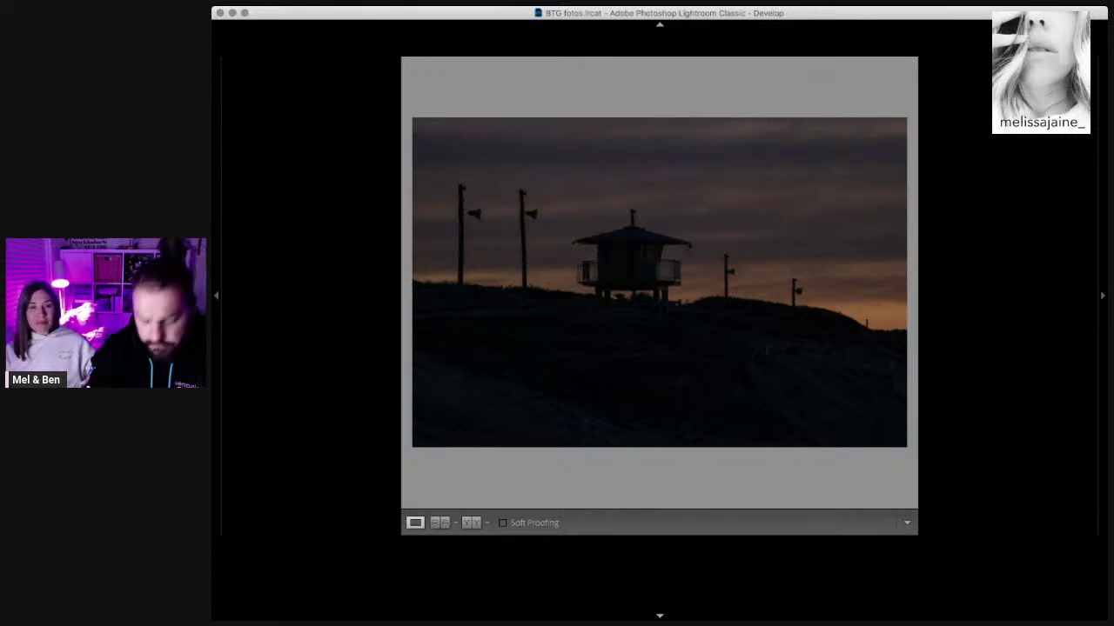
{"action": "key", "text": "Right"}
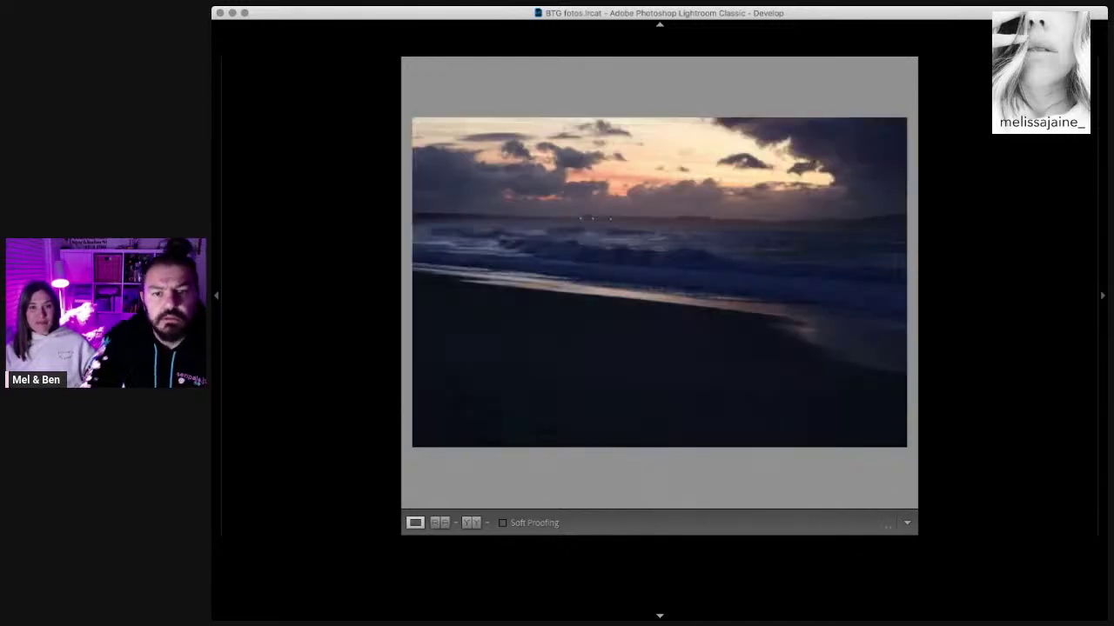
{"action": "left_click", "coordinate": [646, 280]}
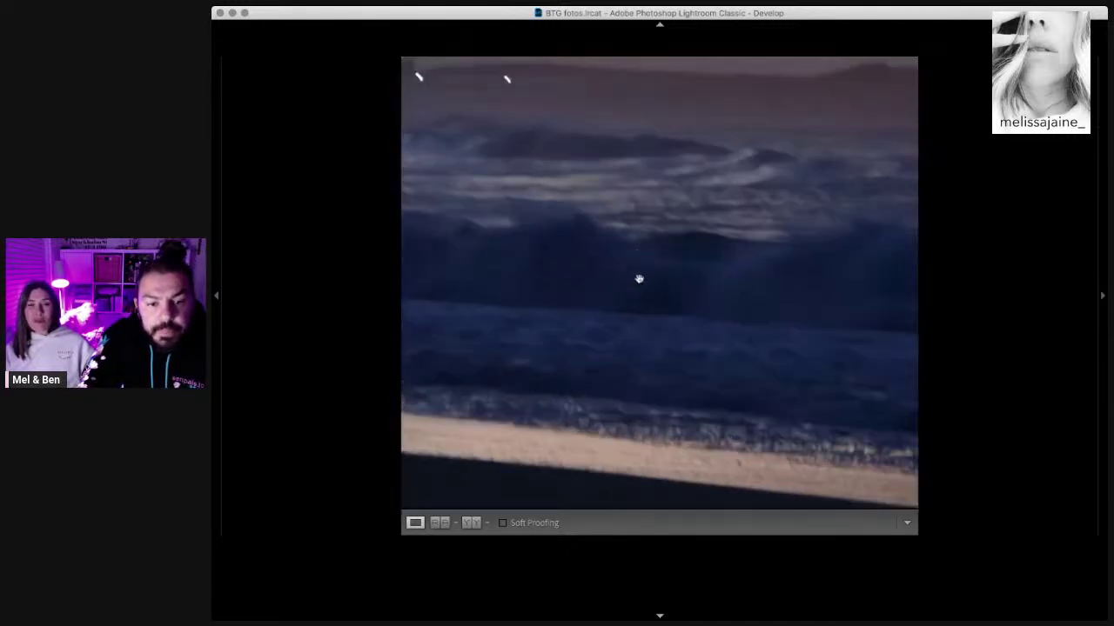
{"action": "left_click", "coordinate": [639, 281]}
{"action": "left_click", "coordinate": [705, 181]}
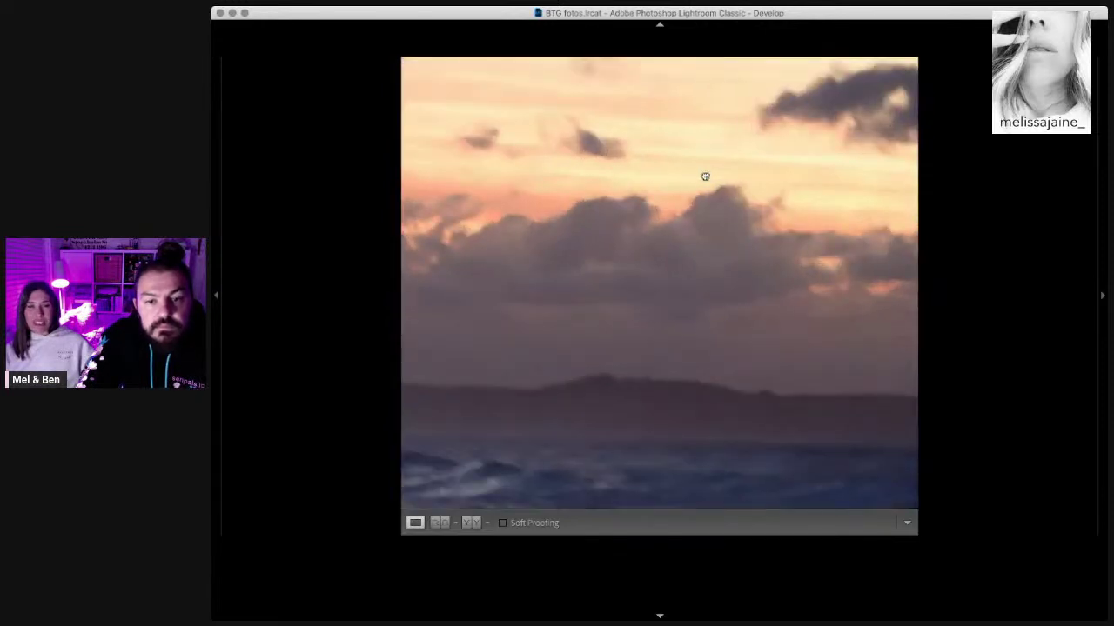
{"action": "left_click", "coordinate": [706, 176]}
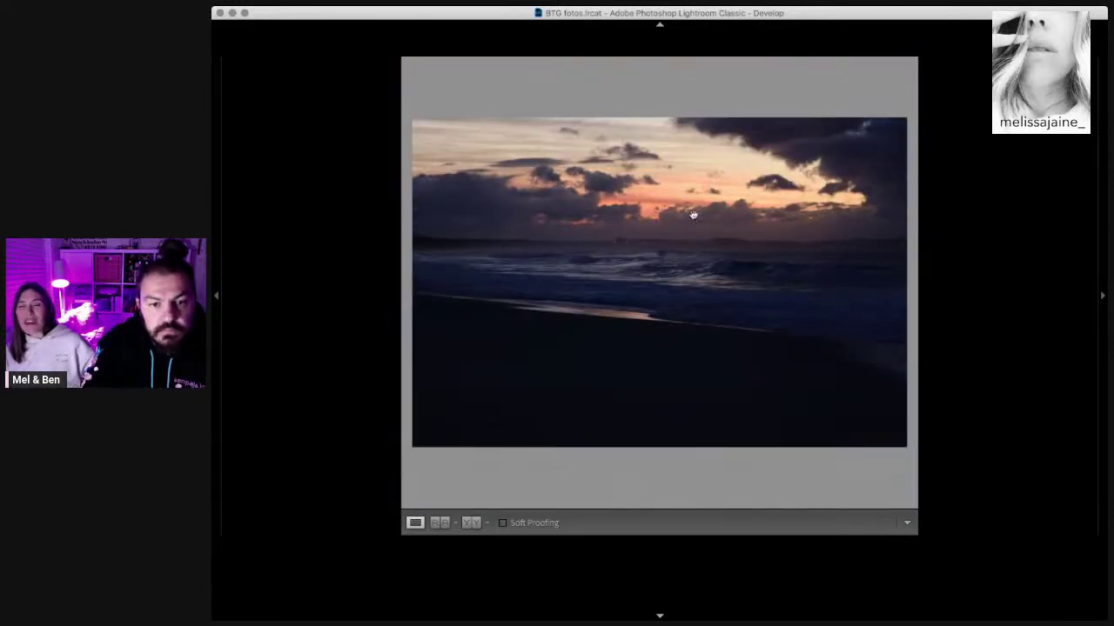
{"action": "left_click", "coordinate": [694, 215]}
Step: Pan around the 1:1 close-up of clouds and waves, then return to full view
{"action": "scroll", "coordinate": [677, 313], "scroll_direction": "down", "scroll_amount": 2}
{"action": "scroll", "coordinate": [677, 313], "scroll_direction": "down", "scroll_amount": 2}
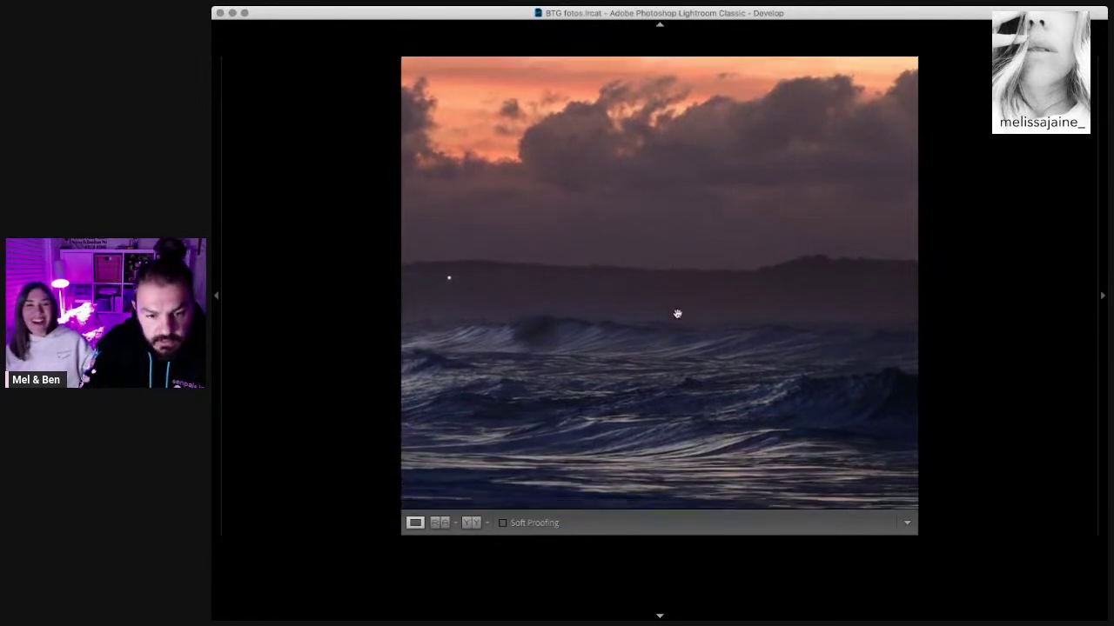
{"action": "scroll", "coordinate": [677, 313], "scroll_direction": "down", "scroll_amount": 2}
{"action": "scroll", "coordinate": [677, 313], "scroll_direction": "down", "scroll_amount": 2}
{"action": "scroll", "coordinate": [677, 313], "scroll_direction": "down", "scroll_amount": 2}
{"action": "scroll", "coordinate": [677, 314], "scroll_direction": "down", "scroll_amount": 2}
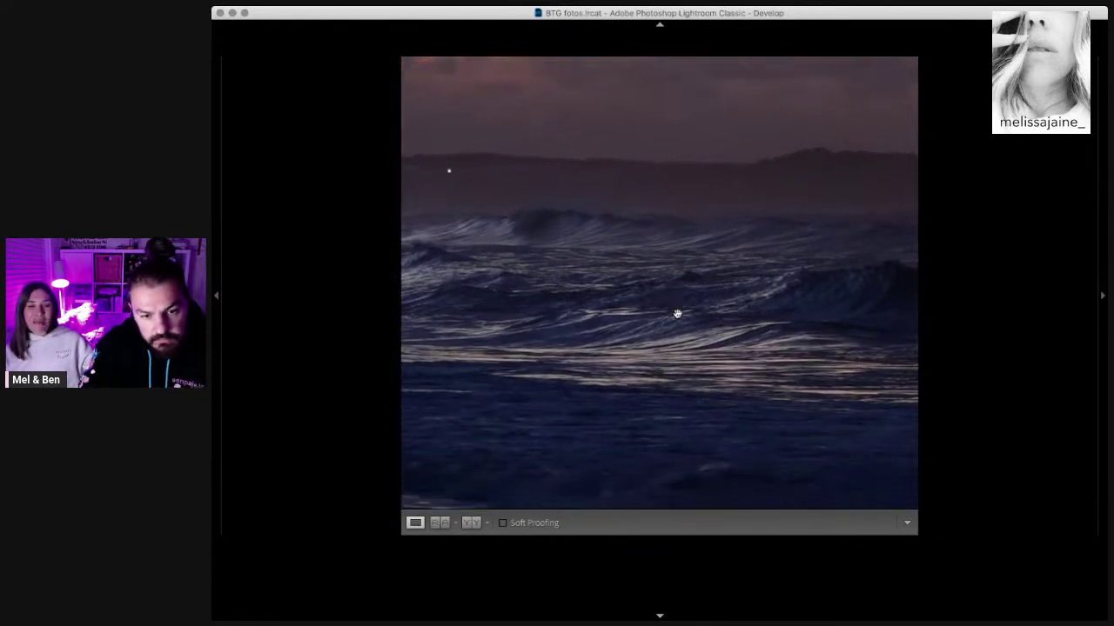
{"action": "scroll", "coordinate": [676, 313], "scroll_direction": "down", "scroll_amount": 2}
{"action": "scroll", "coordinate": [677, 313], "scroll_direction": "left", "scroll_amount": 2}
{"action": "scroll", "coordinate": [677, 313], "scroll_direction": "left", "scroll_amount": 2}
{"action": "scroll", "coordinate": [677, 313], "scroll_direction": "left", "scroll_amount": 3}
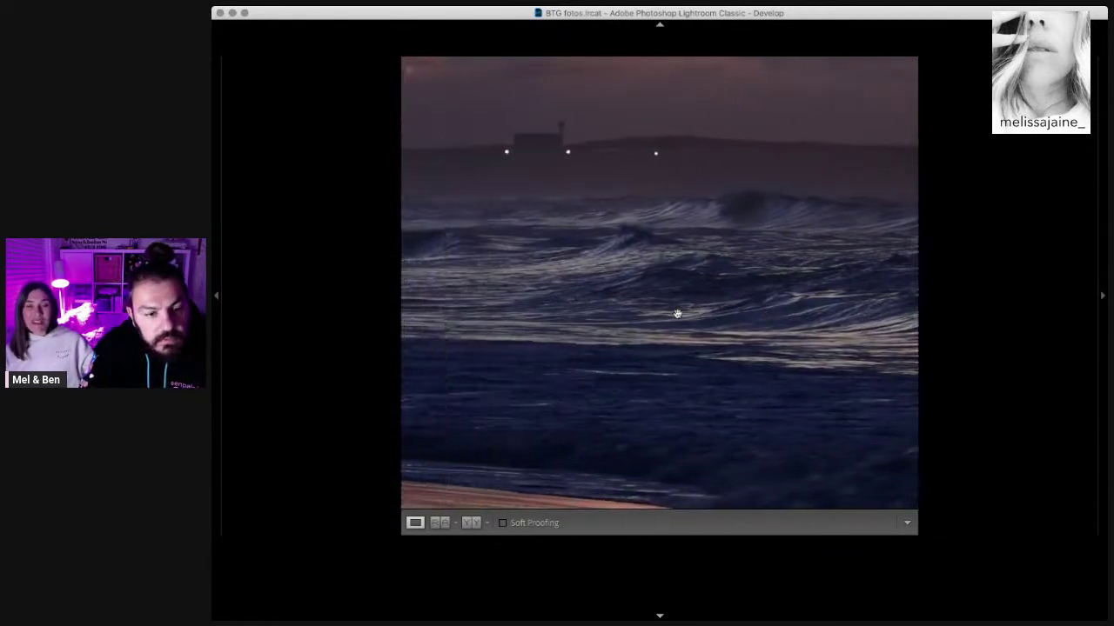
{"action": "scroll", "coordinate": [676, 314], "scroll_direction": "left", "scroll_amount": 2}
{"action": "scroll", "coordinate": [677, 313], "scroll_direction": "left", "scroll_amount": 2}
{"action": "scroll", "coordinate": [677, 314], "scroll_direction": "left", "scroll_amount": 2}
{"action": "scroll", "coordinate": [677, 313], "scroll_direction": "up", "scroll_amount": 5}
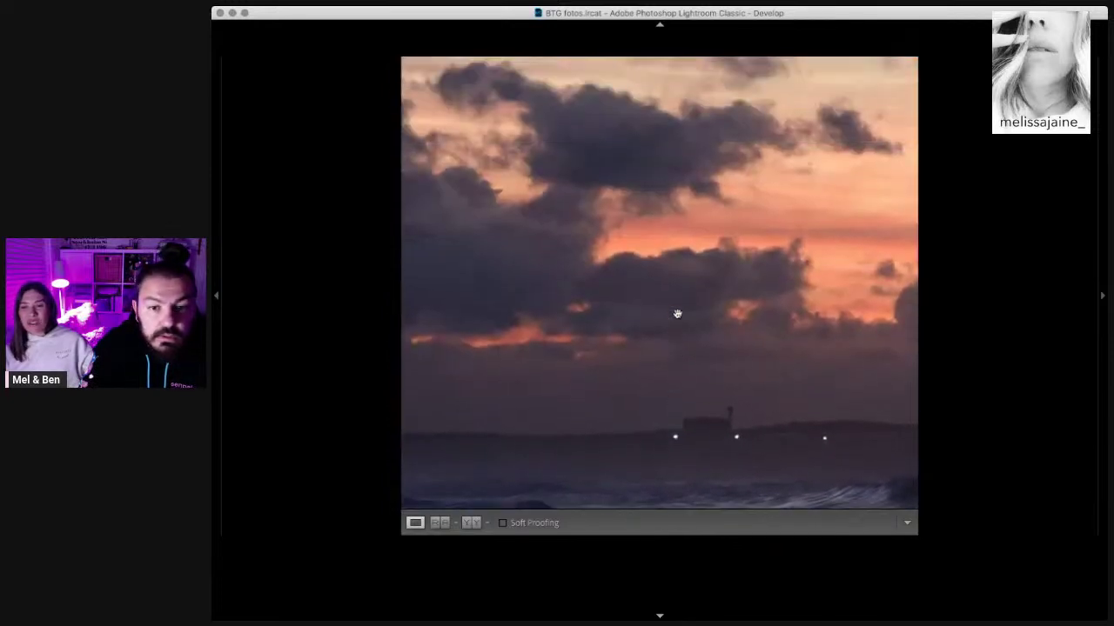
{"action": "scroll", "coordinate": [677, 313], "scroll_direction": "right", "scroll_amount": 3}
{"action": "scroll", "coordinate": [677, 313], "scroll_direction": "right", "scroll_amount": 2}
{"action": "key", "text": "Right"}
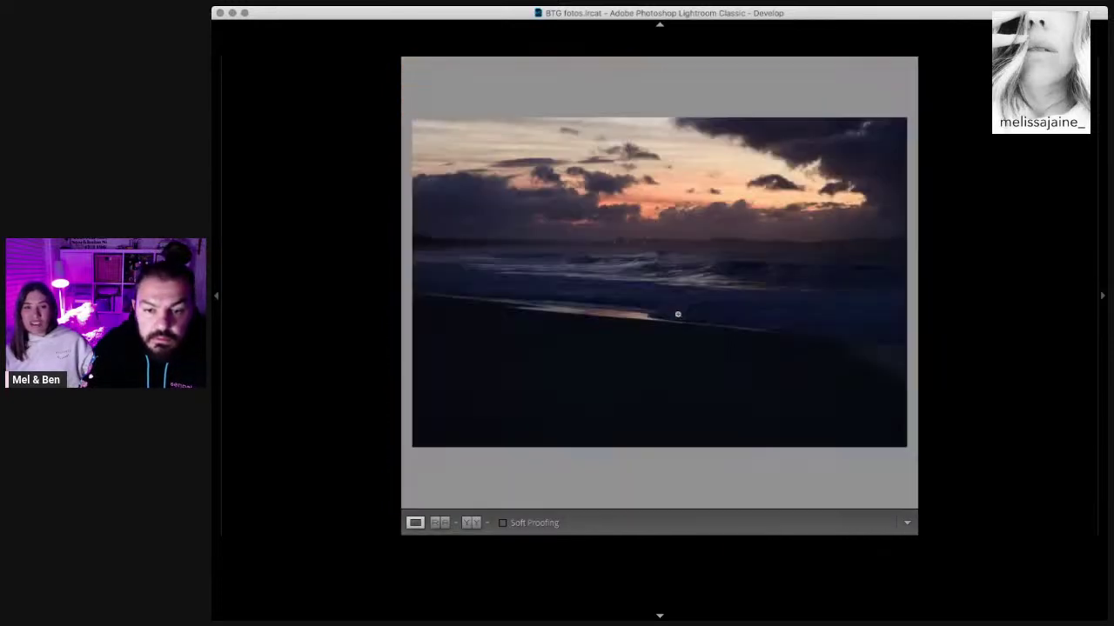
Step: Crop tighter around sky and surf, level the horizon slightly, then zoom-check the waves
{"action": "key", "text": "r"}
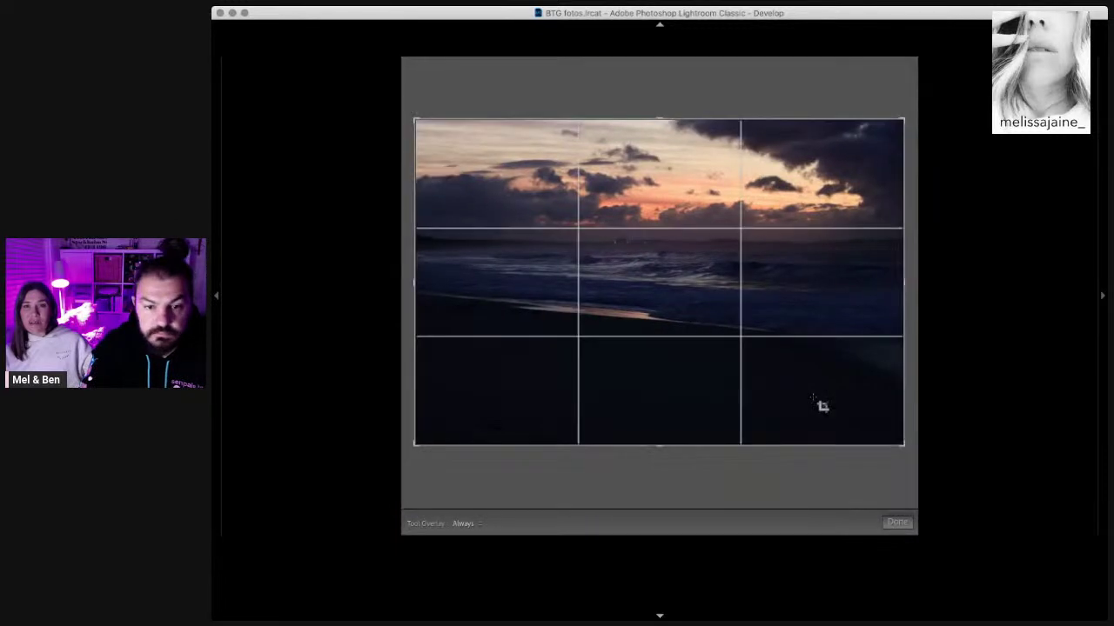
{"action": "left_click_drag", "start_coordinate": [739, 447], "coordinate": [724, 392]}
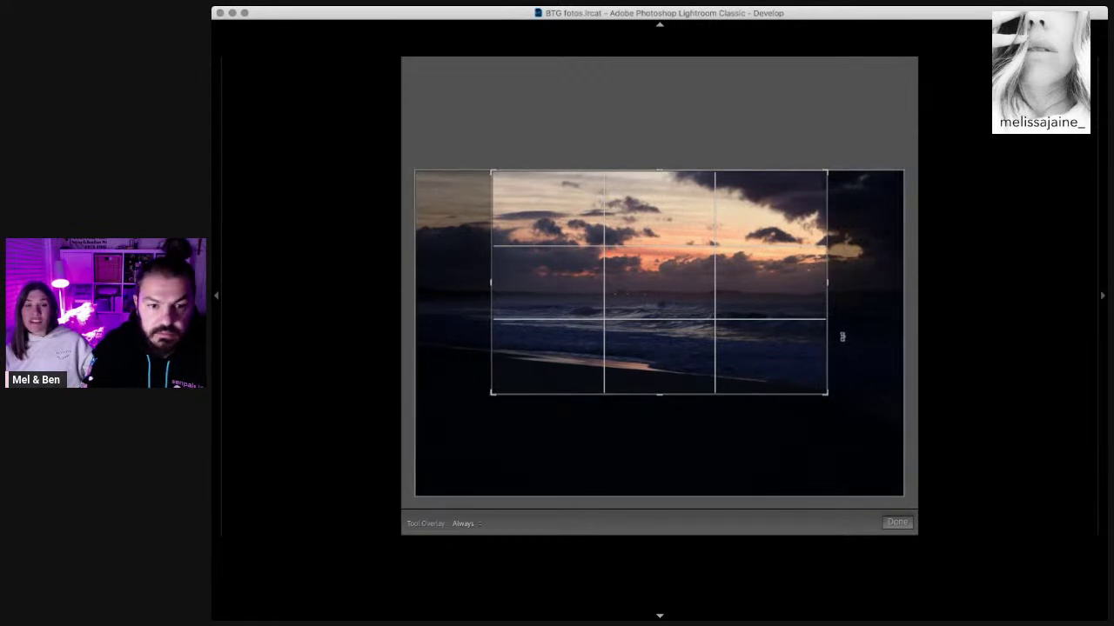
{"action": "left_click_drag", "start_coordinate": [842, 332], "coordinate": [848, 331]}
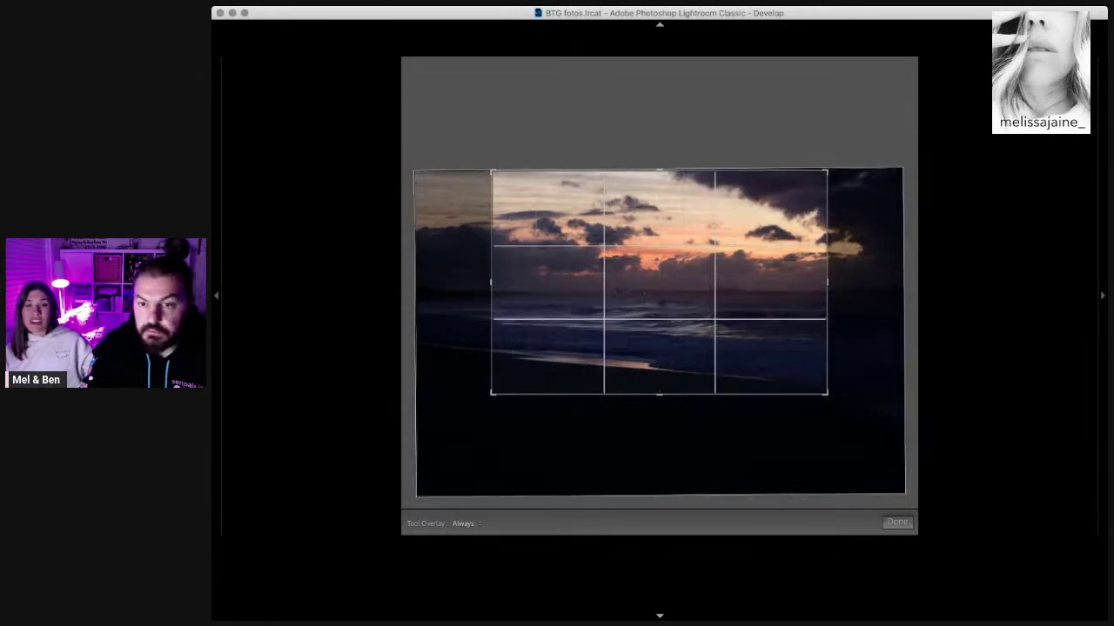
{"action": "key", "text": "Return"}
{"action": "left_click", "coordinate": [617, 348]}
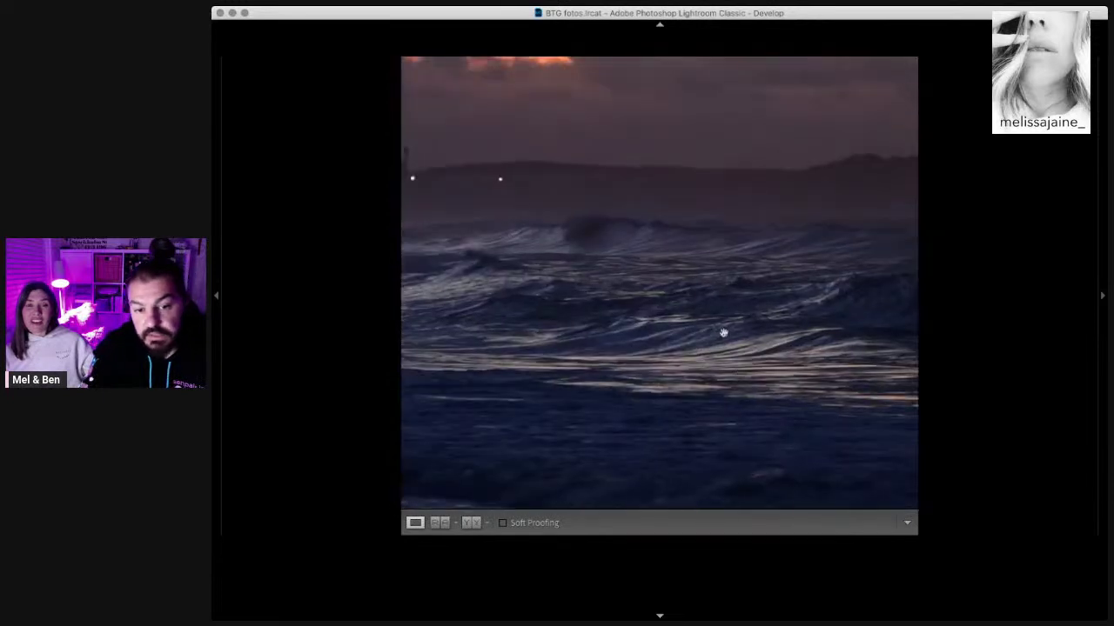
{"action": "left_click", "coordinate": [619, 334]}
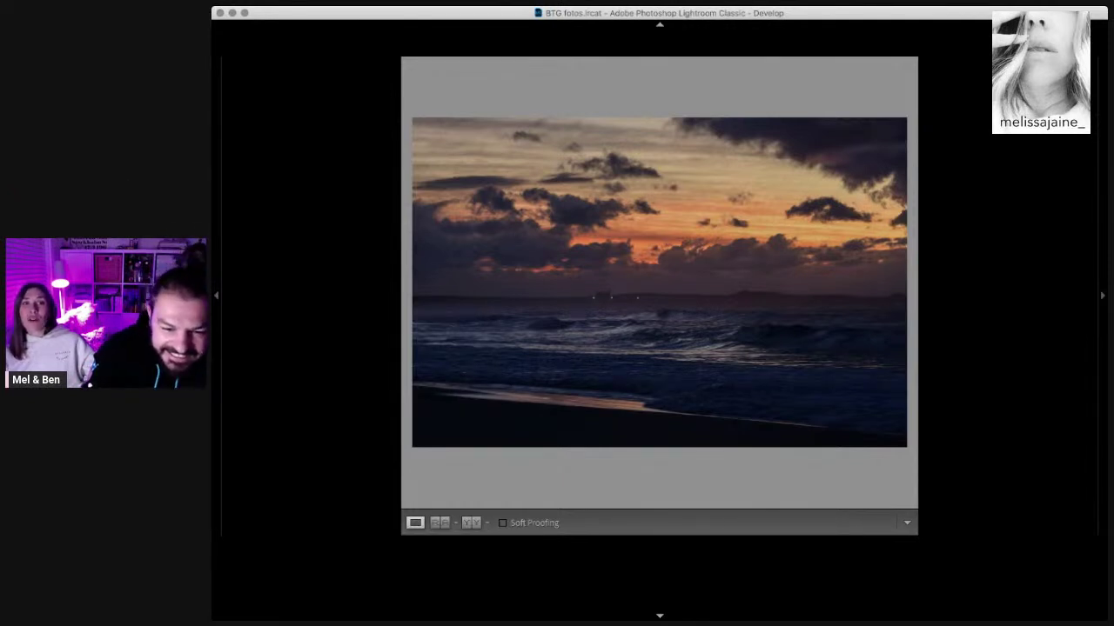
Step: Browse to the next beach photos and check the waves at 1:1
{"action": "key", "text": "Right"}
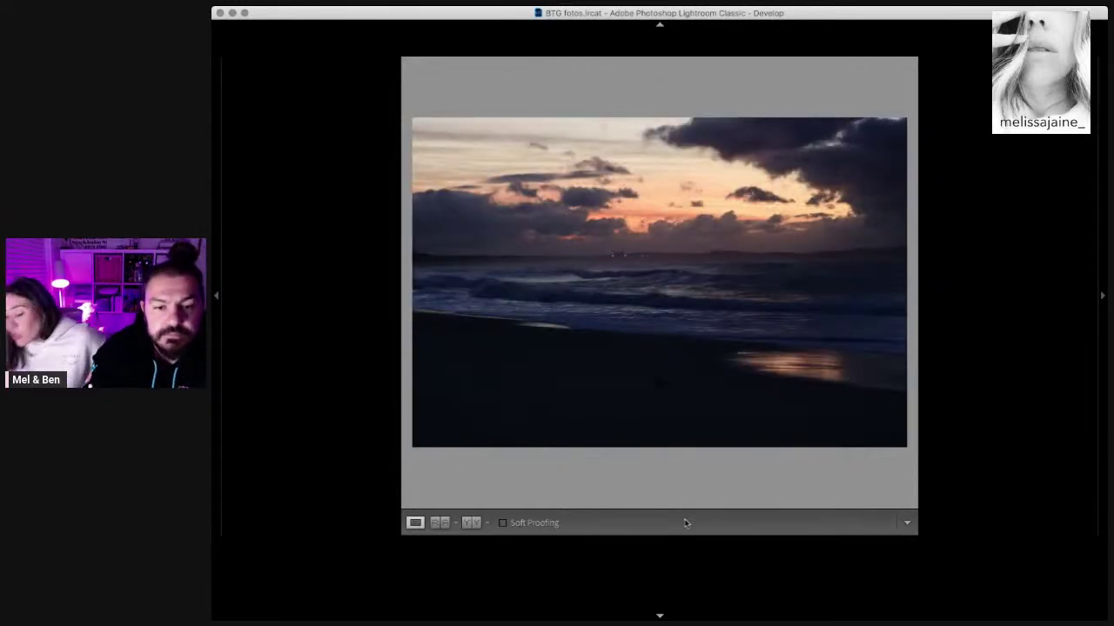
{"action": "key", "text": "Right"}
{"action": "key", "text": "Right"}
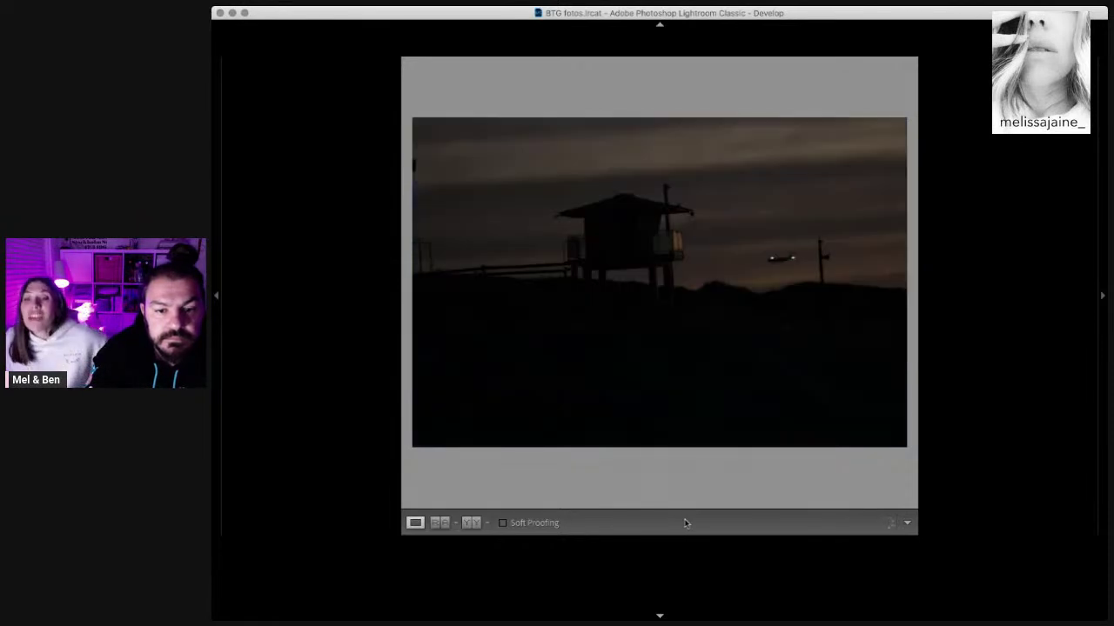
{"action": "key", "text": "Right"}
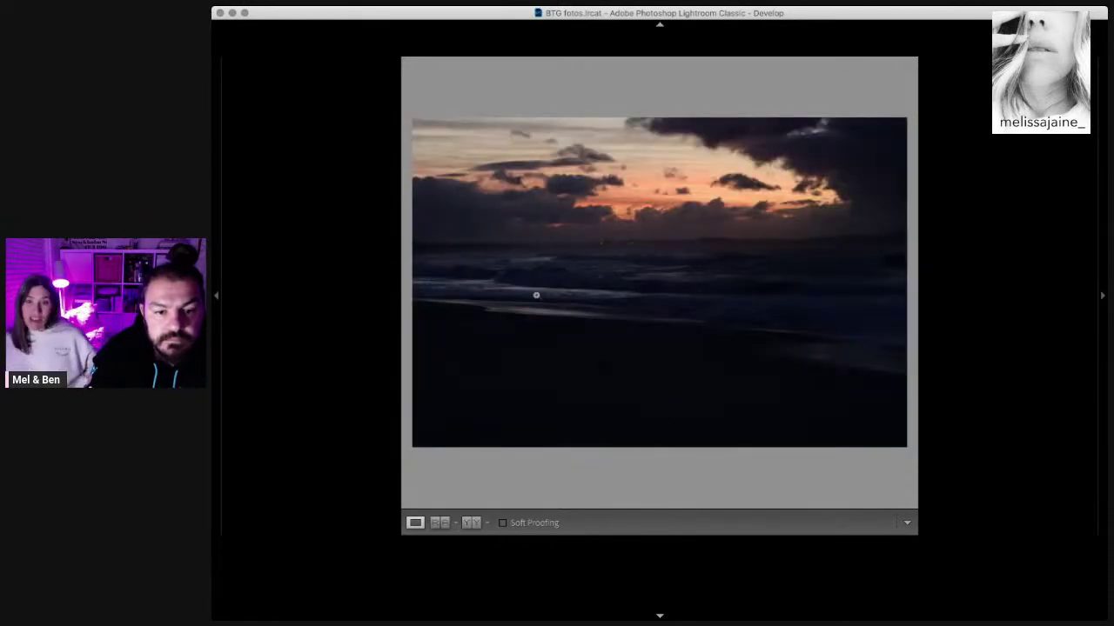
{"action": "left_click", "coordinate": [536, 295]}
{"action": "key", "text": "Right"}
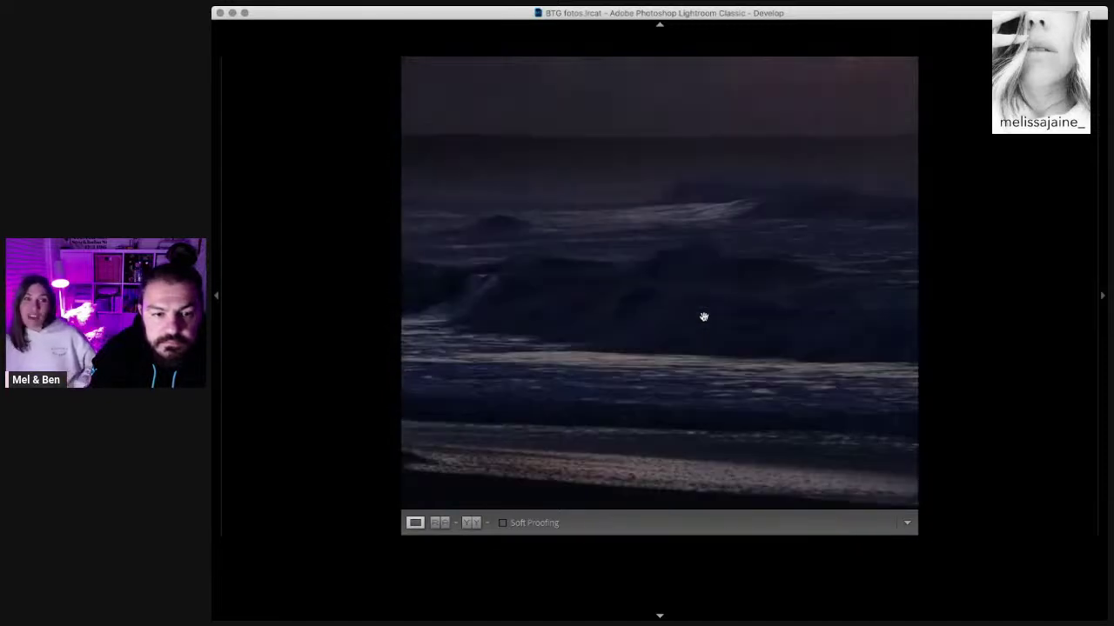
{"action": "key", "text": "Right"}
{"action": "left_click", "coordinate": [703, 317]}
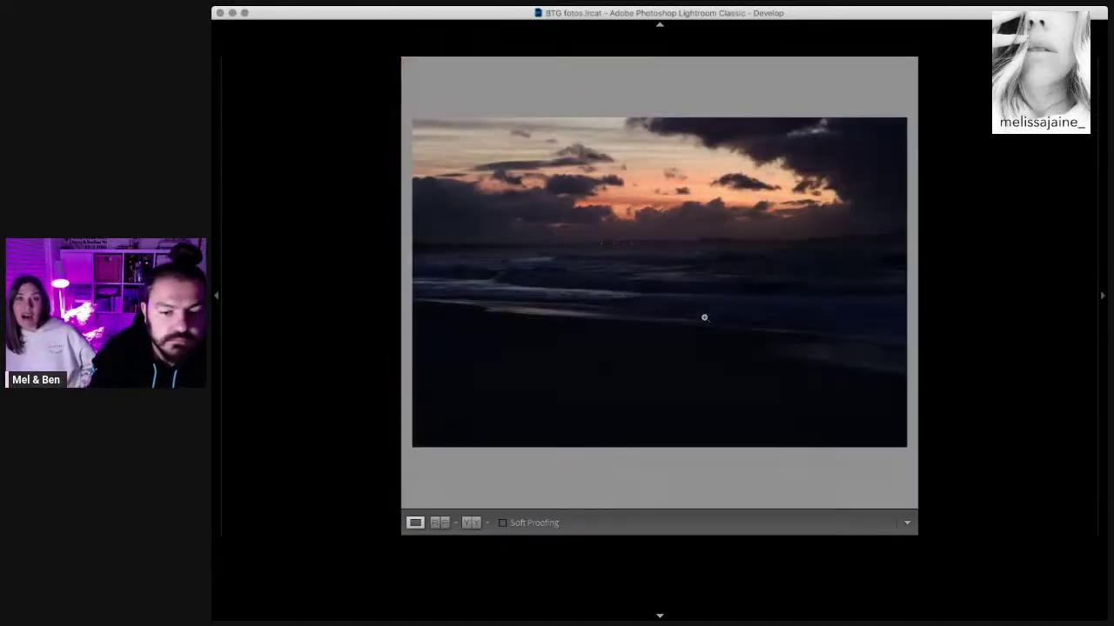
Step: Zoom in on the lifeguard tower, flip through the following photos close up, then fit
{"action": "key", "text": "Right"}
{"action": "left_click", "coordinate": [647, 251]}
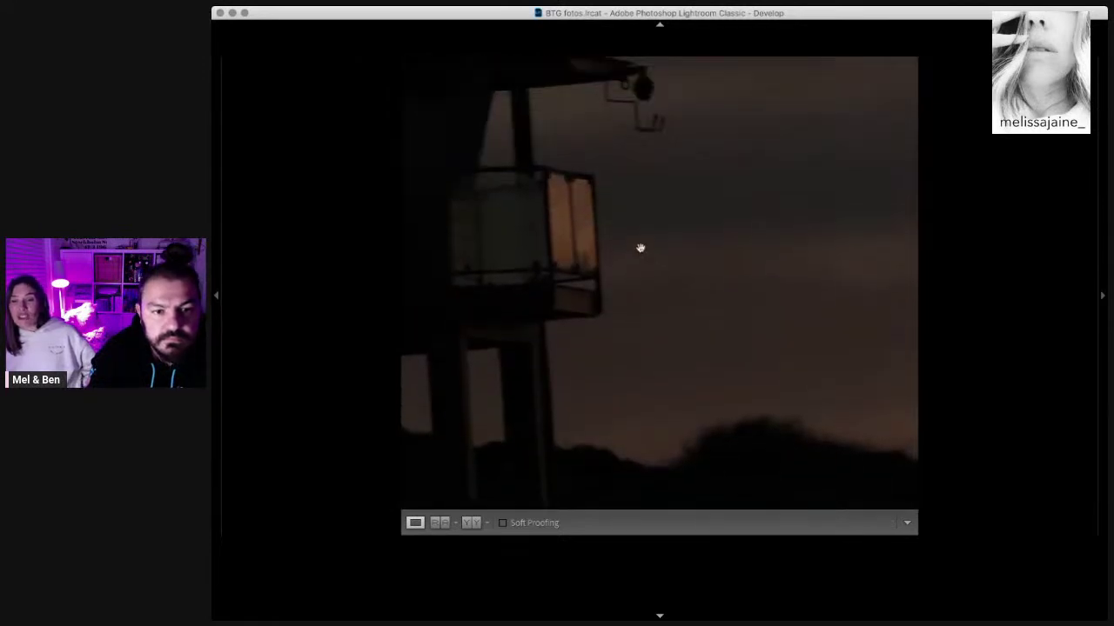
{"action": "scroll", "coordinate": [640, 248], "scroll_direction": "up", "scroll_amount": 2}
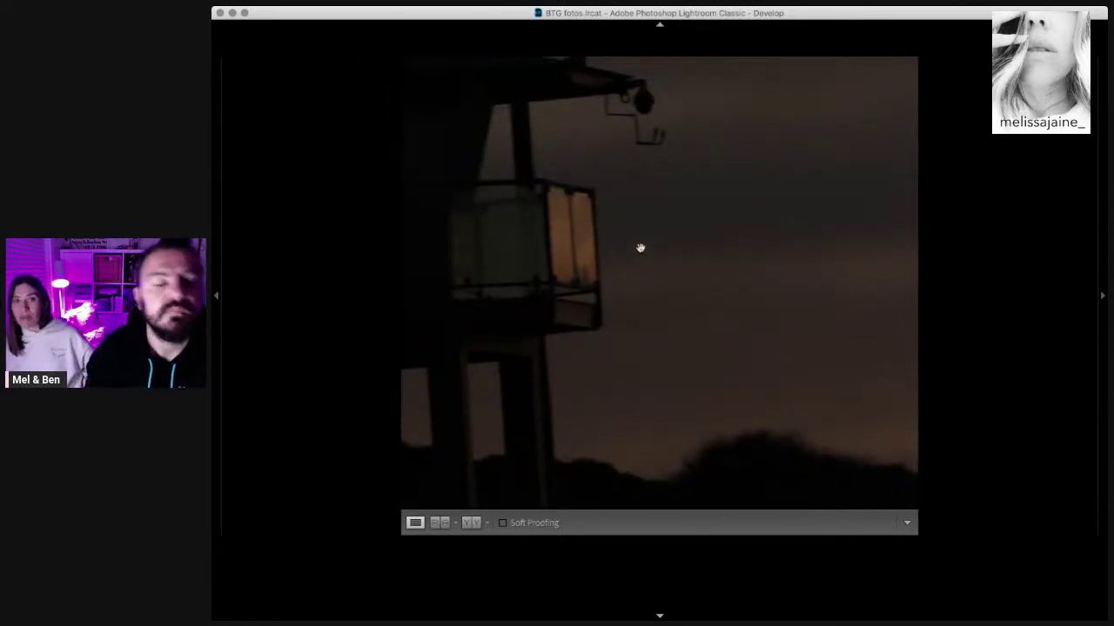
{"action": "key", "text": "Right"}
{"action": "key", "text": "Right"}
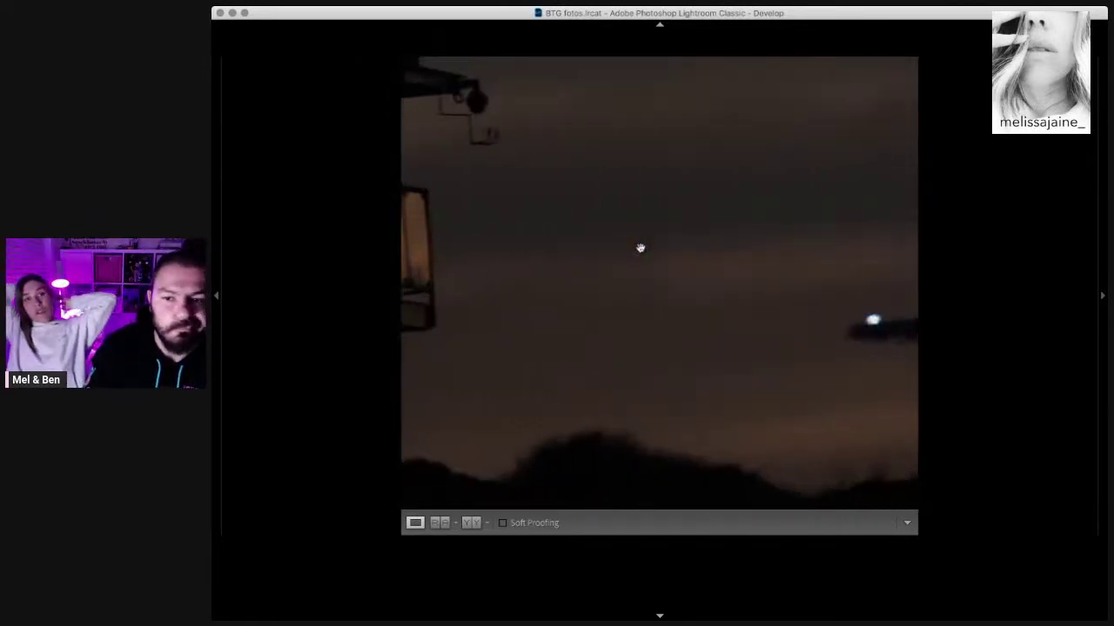
{"action": "key", "text": "Right"}
{"action": "key", "text": "Right"}
{"action": "key", "text": "Right"}
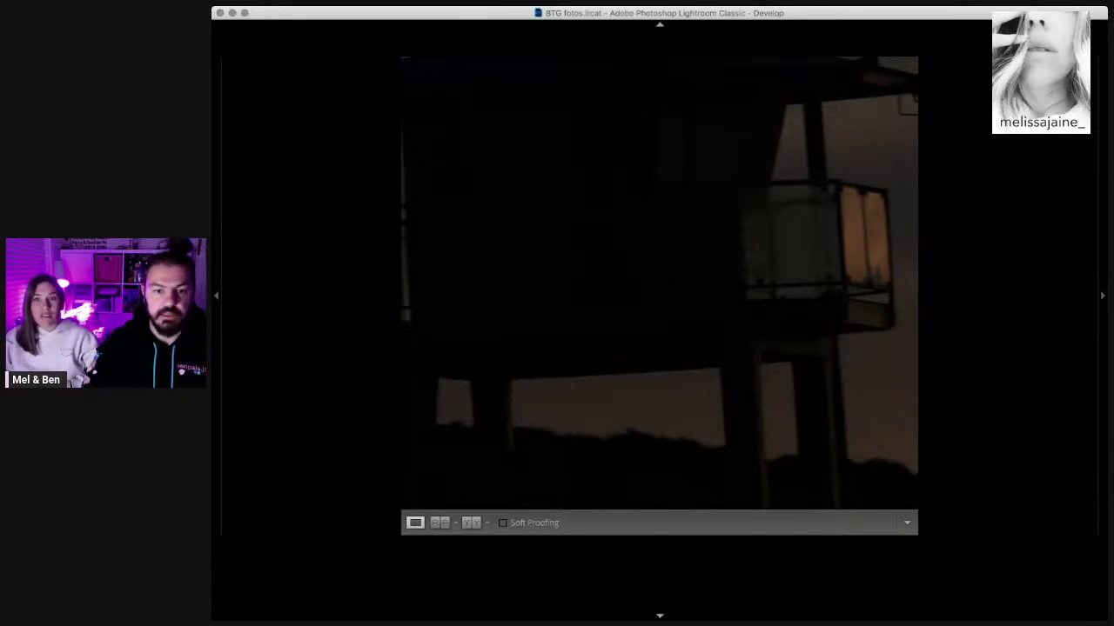
{"action": "key", "text": "z"}
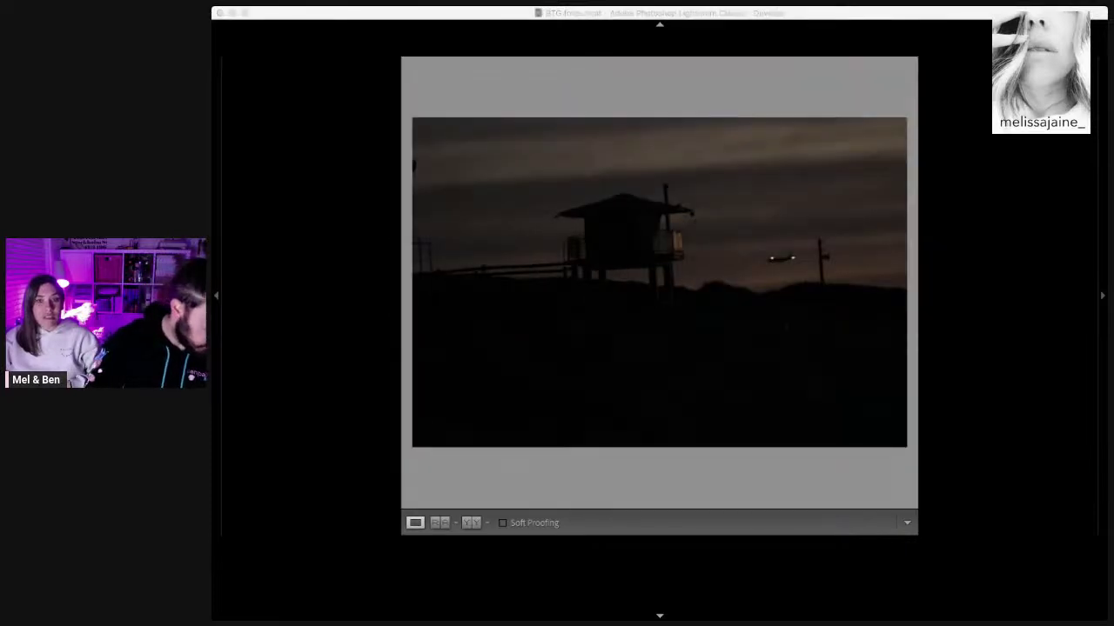
Step: Inspect the airplane and the tower's lit window at 1:1, then go to the brighter tower shot
{"action": "left_click", "coordinate": [521, 247]}
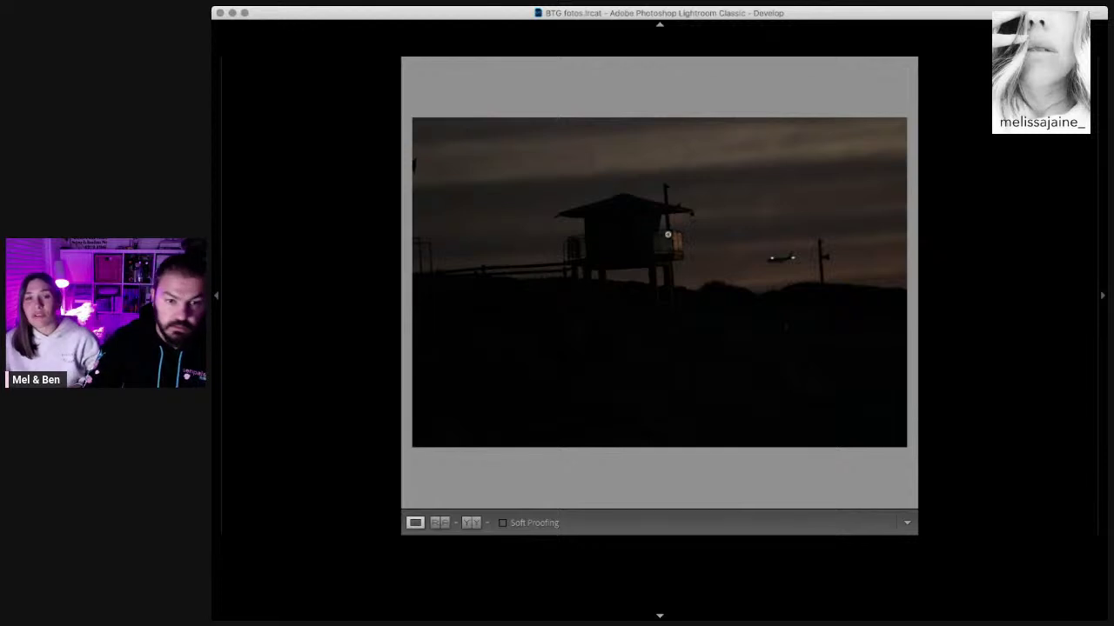
{"action": "left_click", "coordinate": [736, 241]}
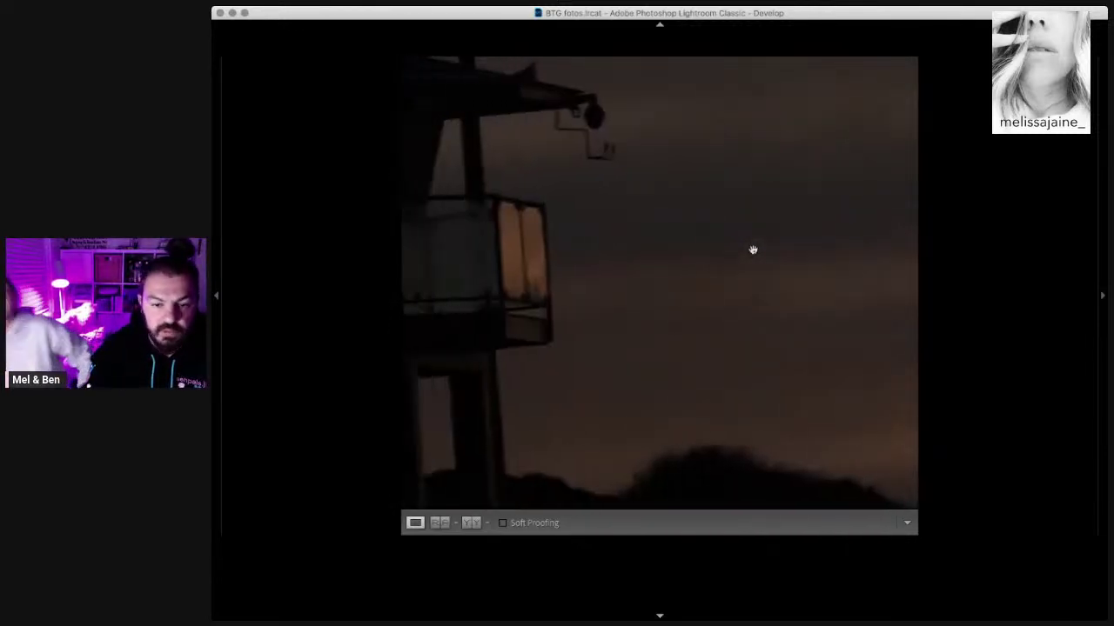
{"action": "left_click", "coordinate": [753, 251]}
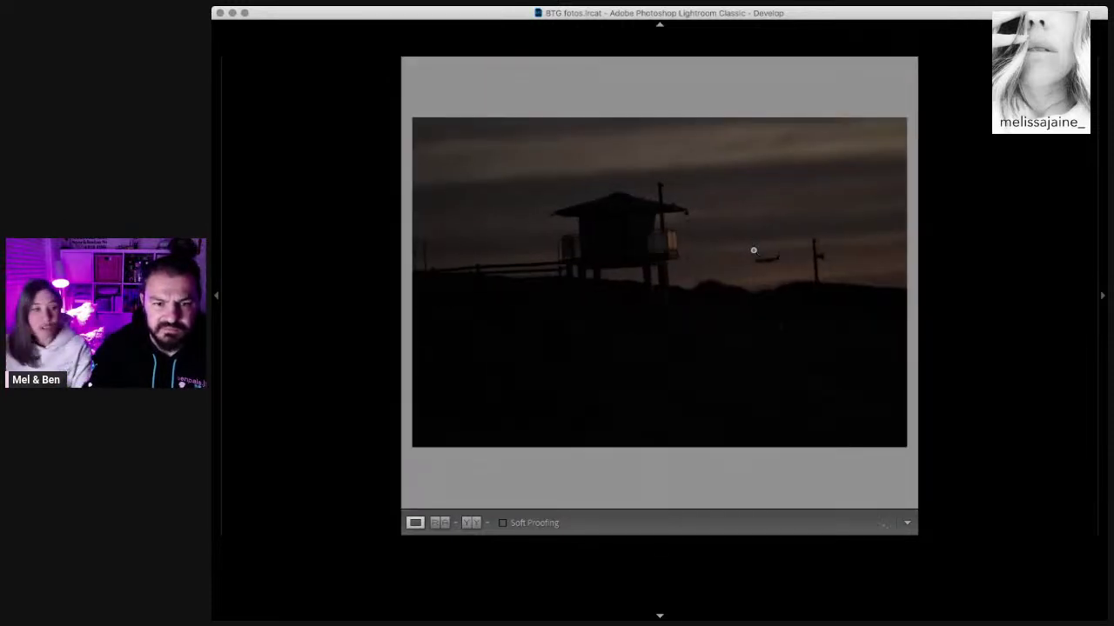
{"action": "left_click", "coordinate": [671, 238]}
{"action": "left_click", "coordinate": [689, 261]}
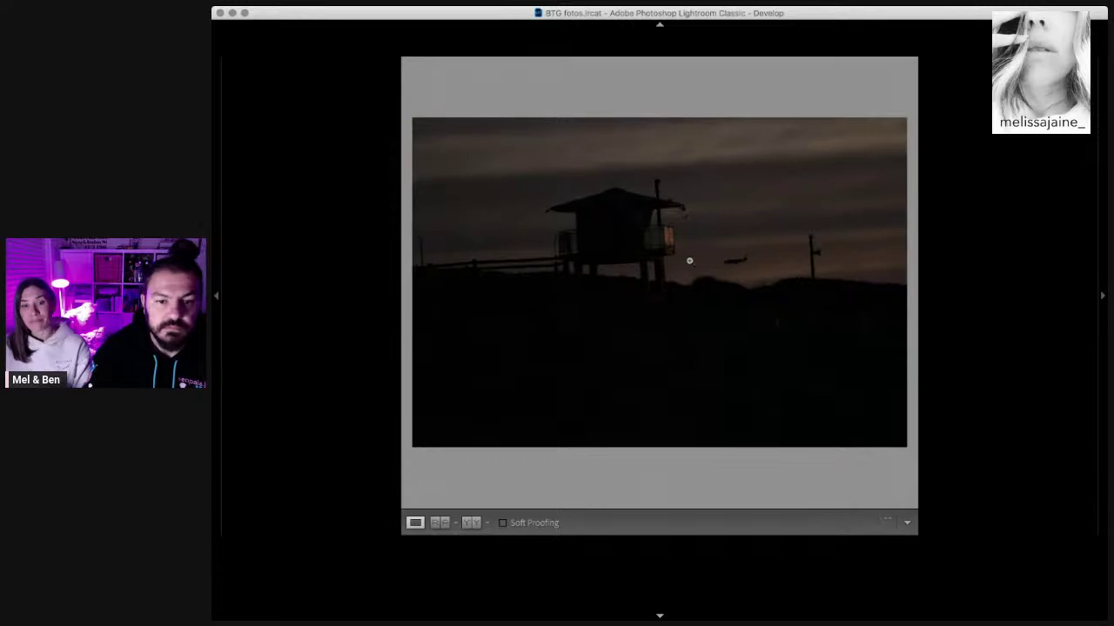
{"action": "key", "text": "Right"}
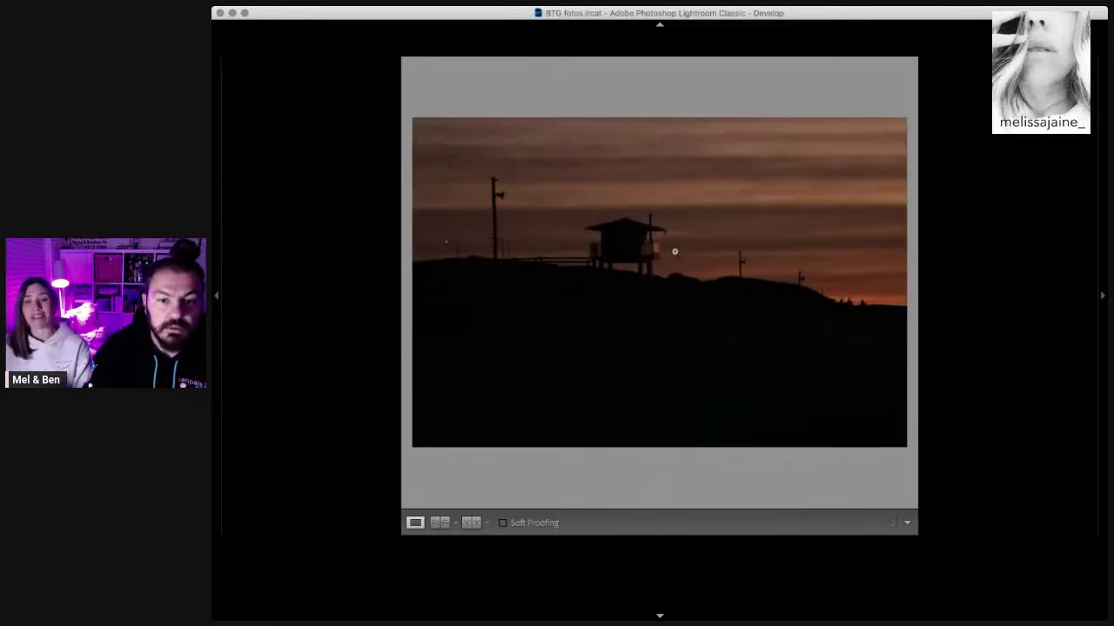
Step: Step through sunset shots and zoom-check the lifeguard tower's sharpness
{"action": "key", "text": "Right"}
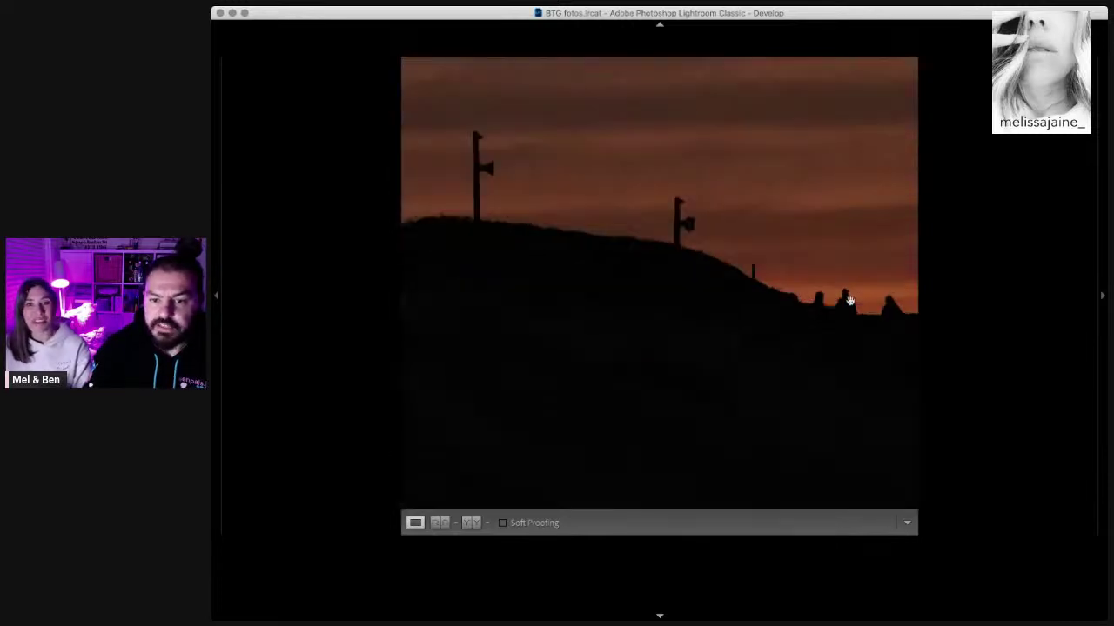
{"action": "key", "text": "Right"}
{"action": "key", "text": "Right"}
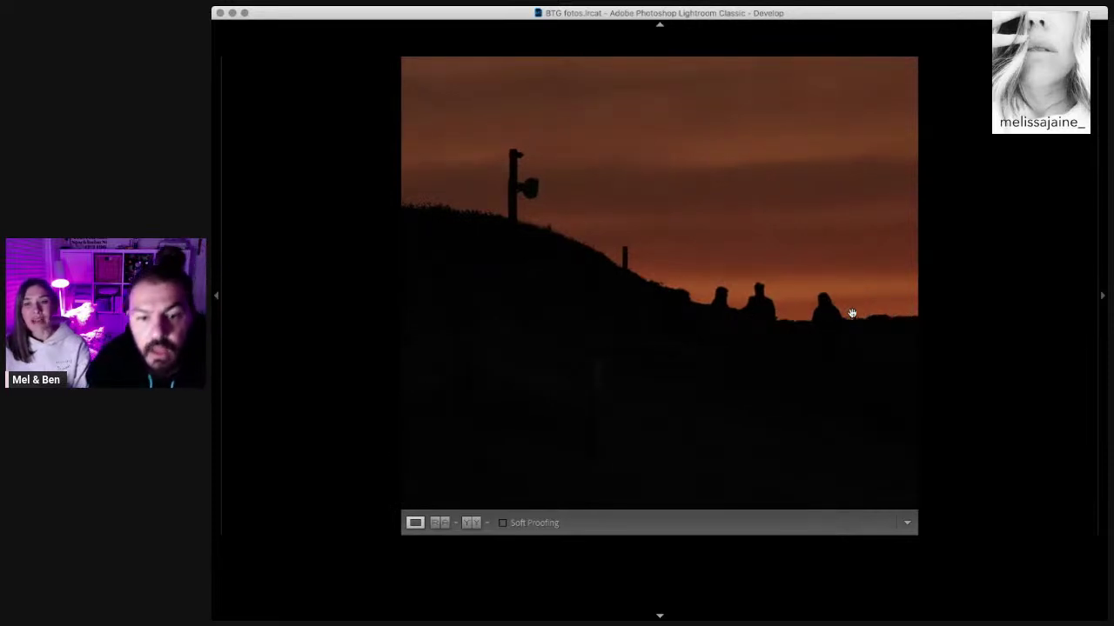
{"action": "key", "text": "Left"}
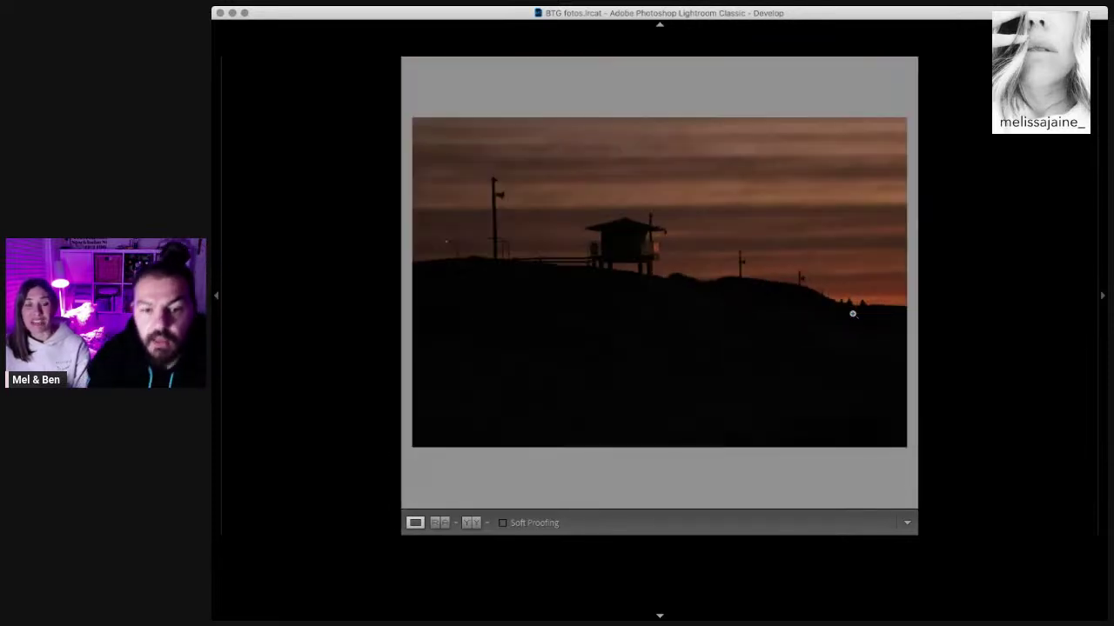
{"action": "left_click", "coordinate": [663, 248]}
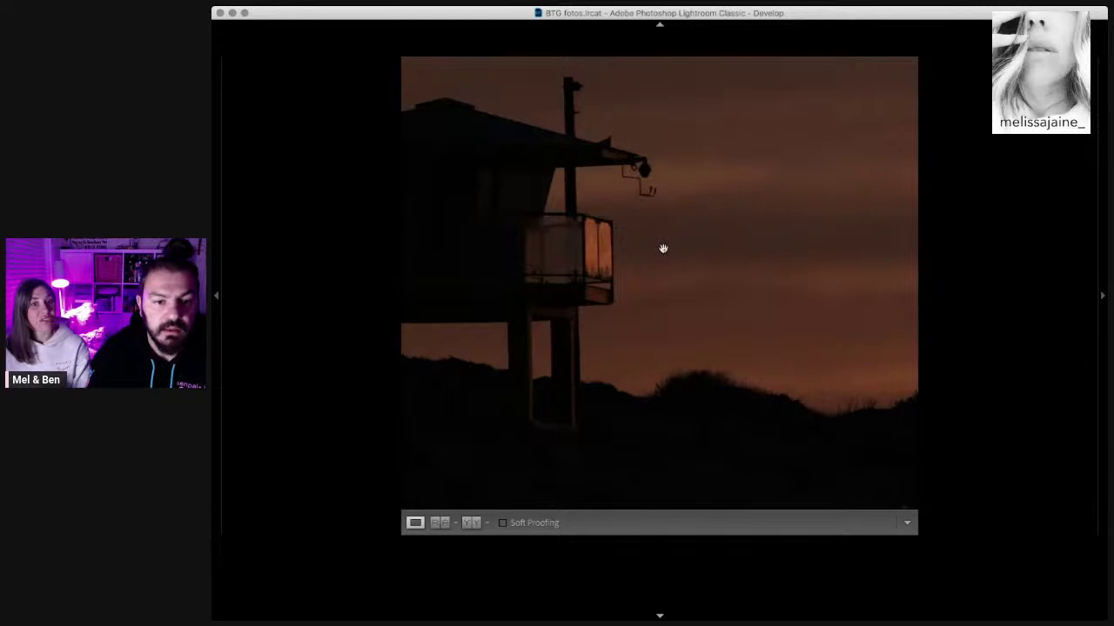
{"action": "left_click", "coordinate": [663, 249]}
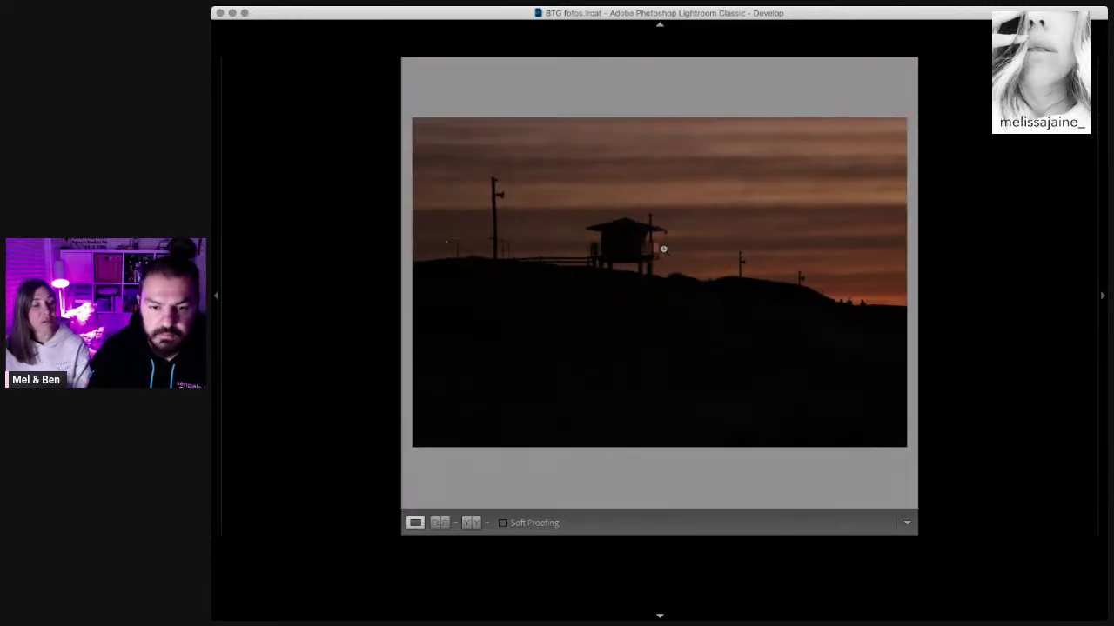
Step: Step back through the tower and hillside shots to the tower photo with a lower horizon
{"action": "key", "text": "Left"}
{"action": "key", "text": "Left"}
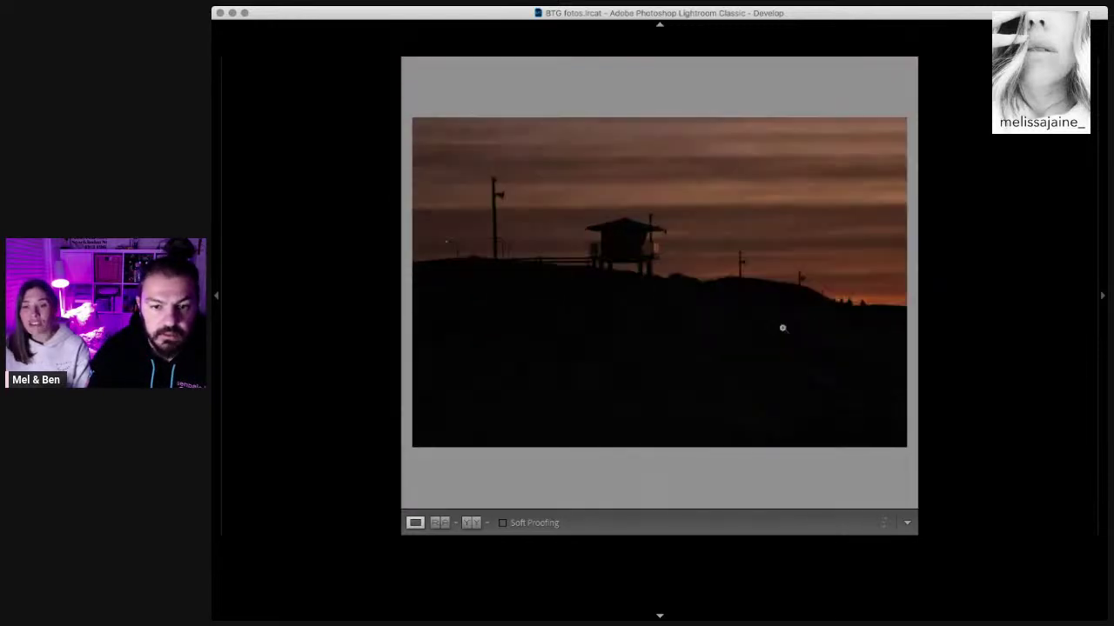
{"action": "key", "text": "Left"}
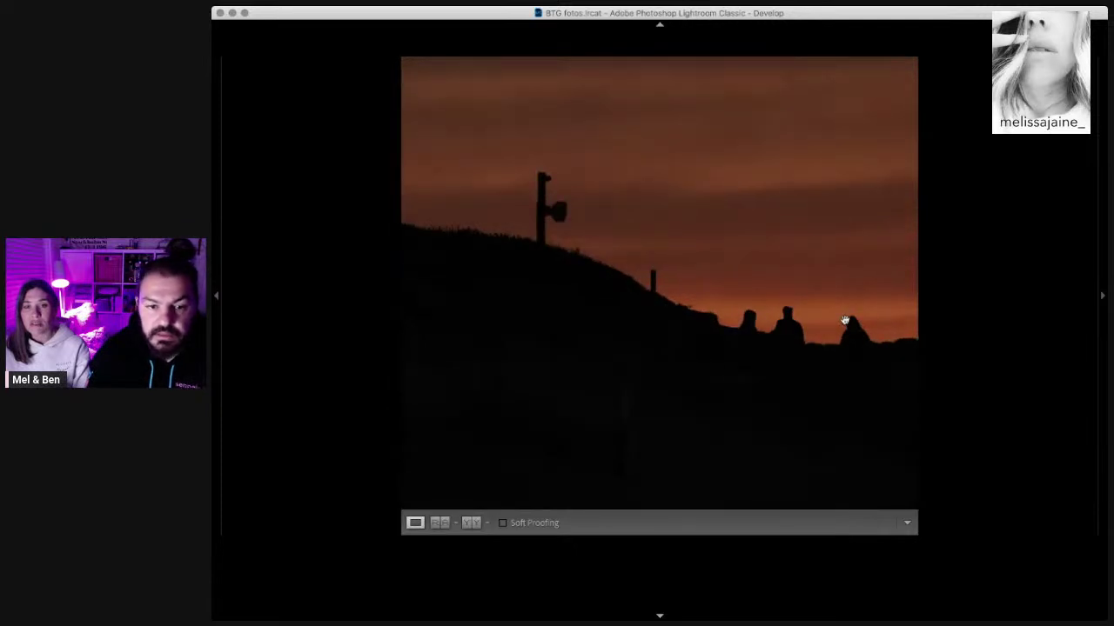
{"action": "key", "text": "Left"}
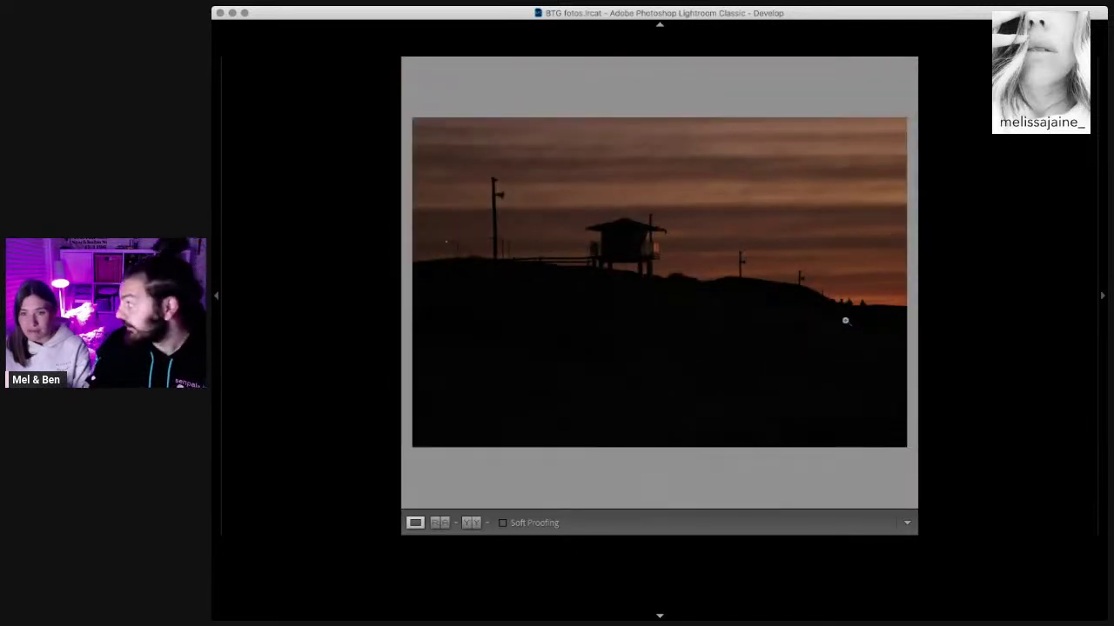
{"action": "key", "text": "Left"}
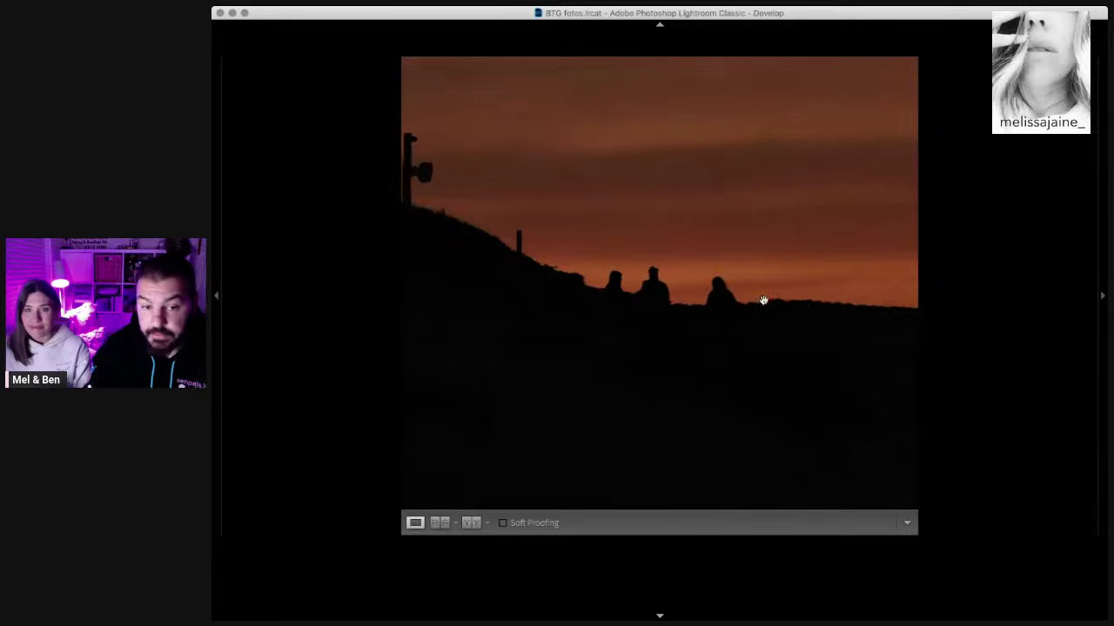
{"action": "key", "text": "Left"}
{"action": "key", "text": "Left"}
{"action": "key", "text": "Left"}
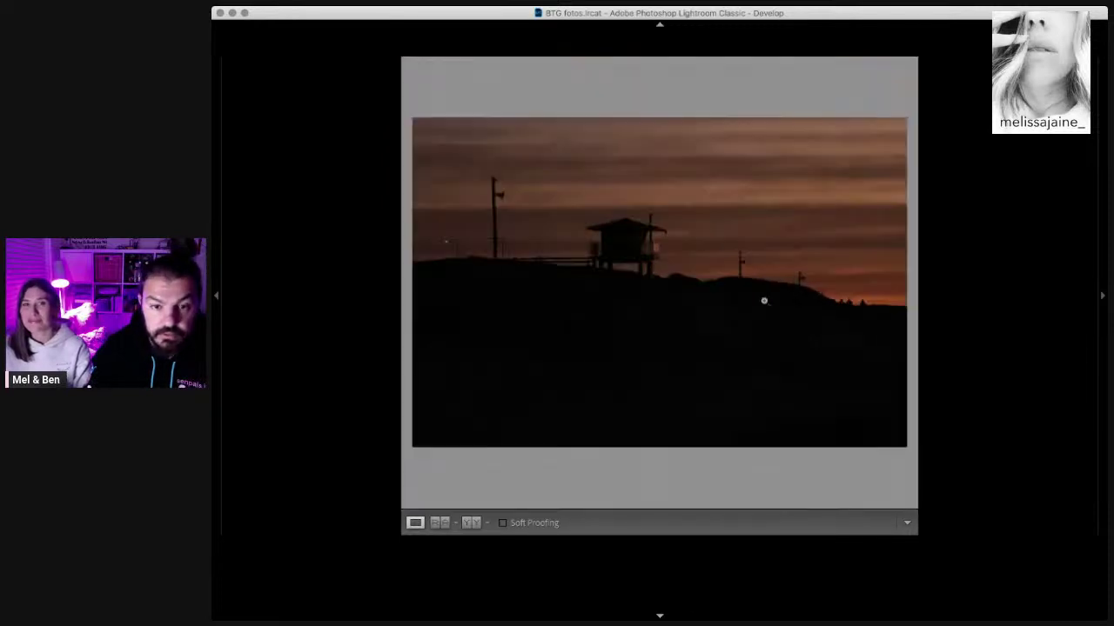
{"action": "key", "text": "Left"}
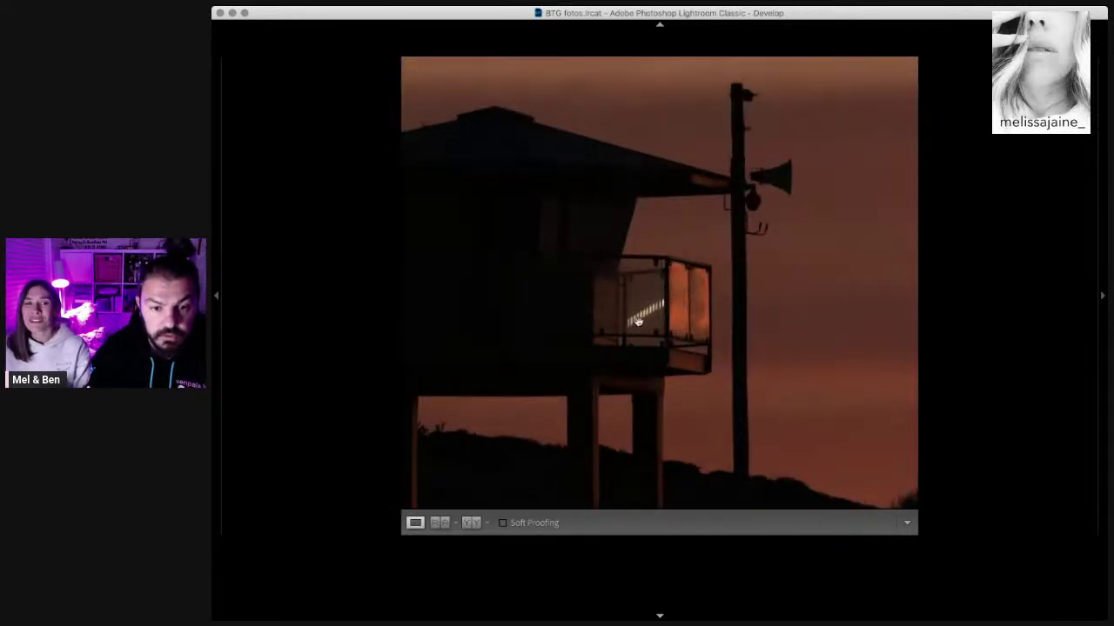
{"action": "key", "text": "Left"}
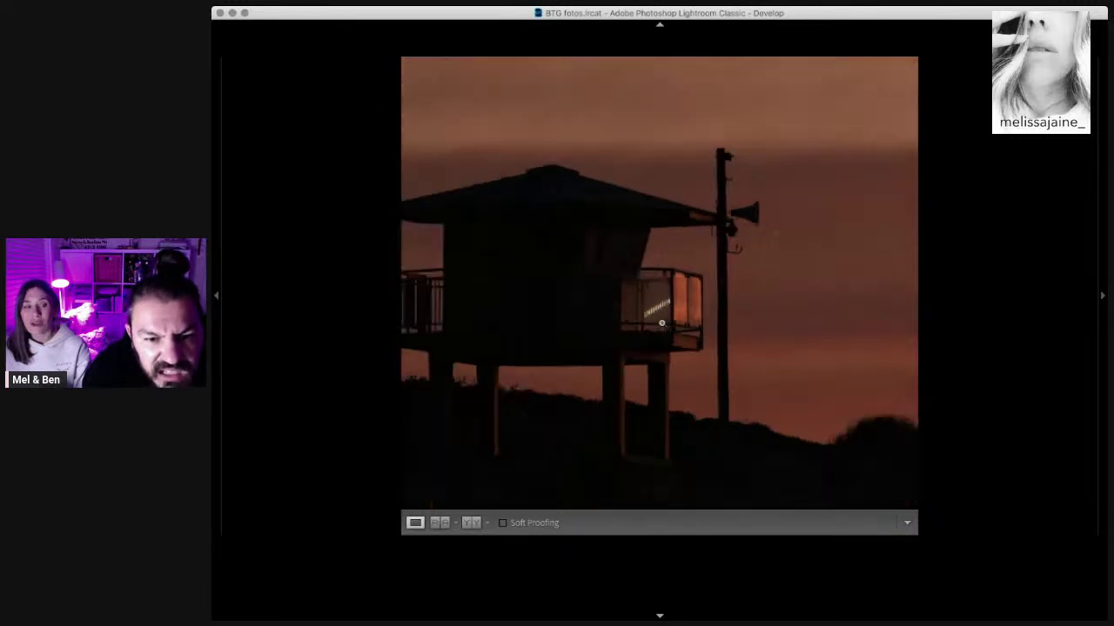
{"action": "key", "text": "Left"}
{"action": "key", "text": "Left"}
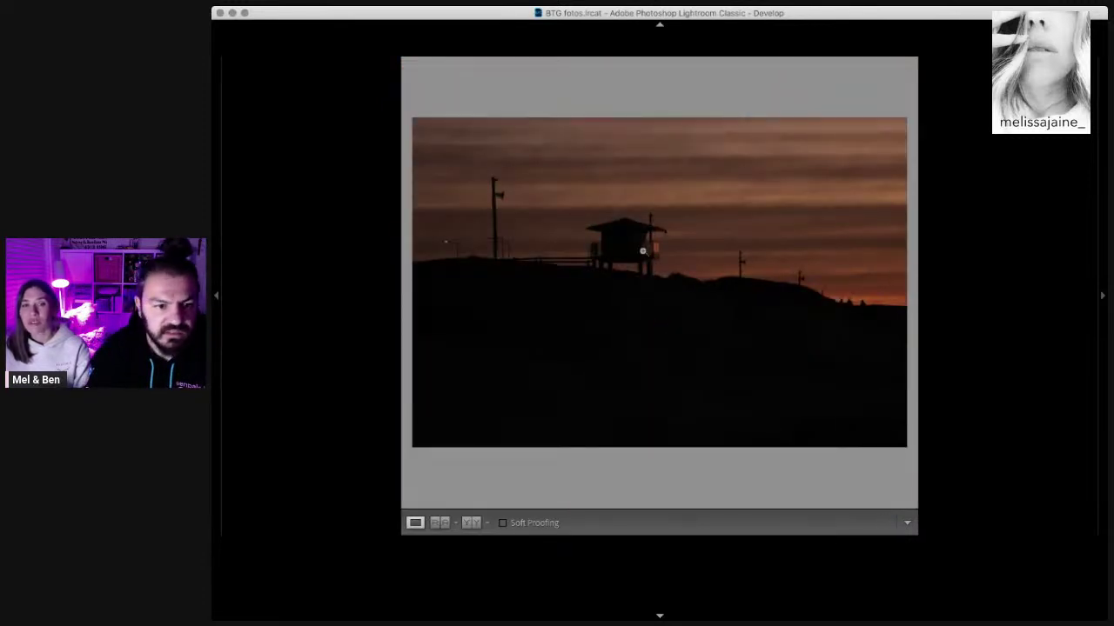
{"action": "key", "text": "Left"}
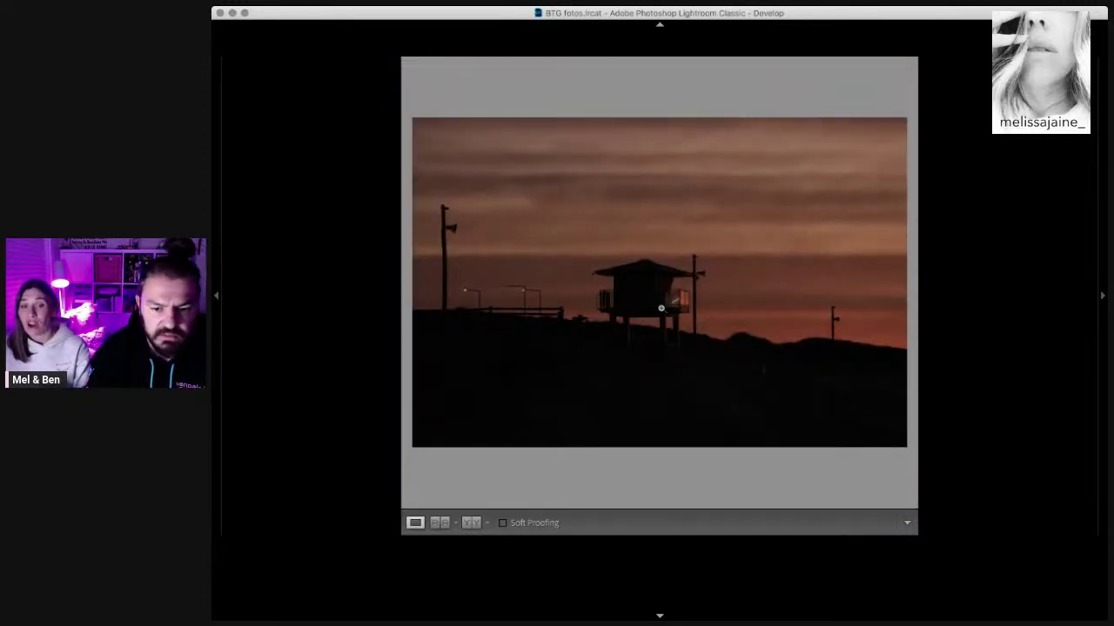
{"action": "key", "text": "Left"}
Step: Zoom-check the tower at 1:1, then step back to the darker tower sunset shots
{"action": "left_click", "coordinate": [643, 262]}
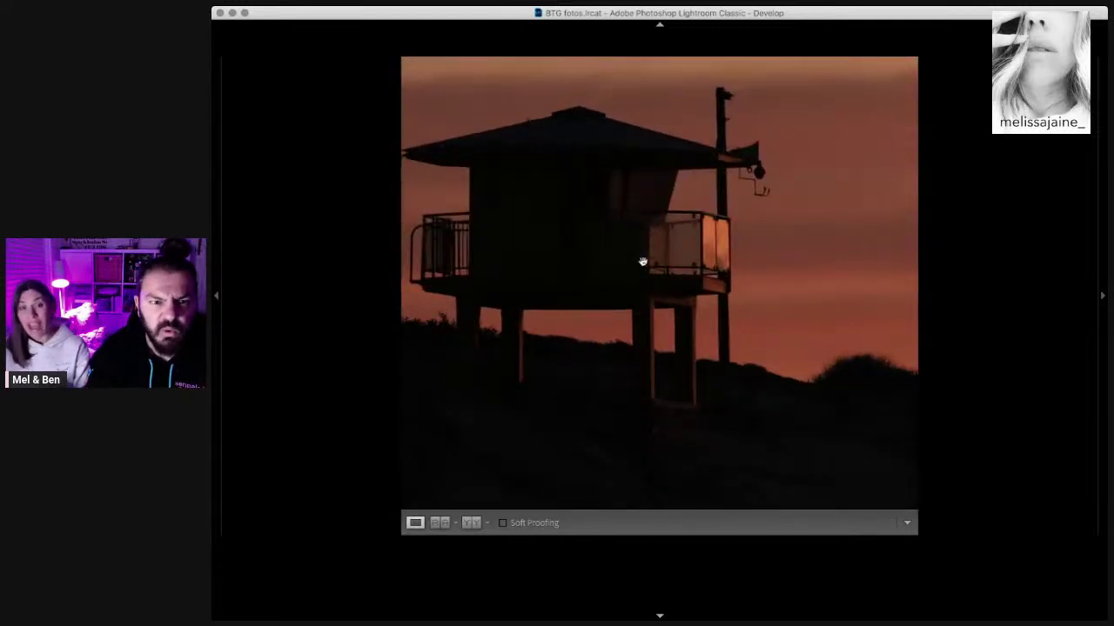
{"action": "left_click", "coordinate": [643, 261]}
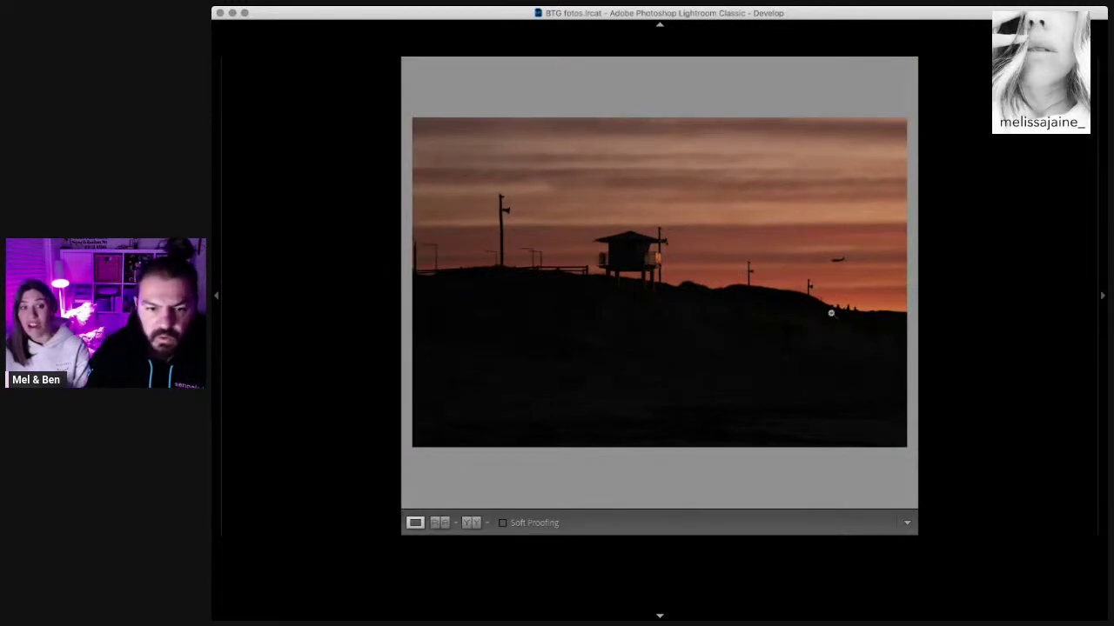
{"action": "key", "text": "Left"}
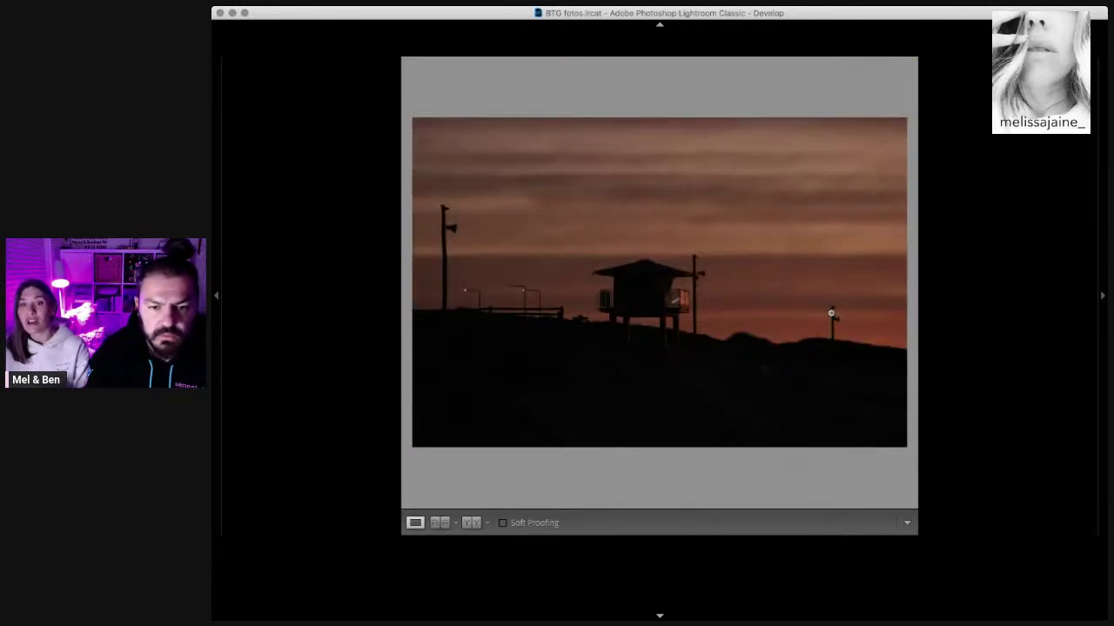
{"action": "key", "text": "Left"}
{"action": "key", "text": "Left"}
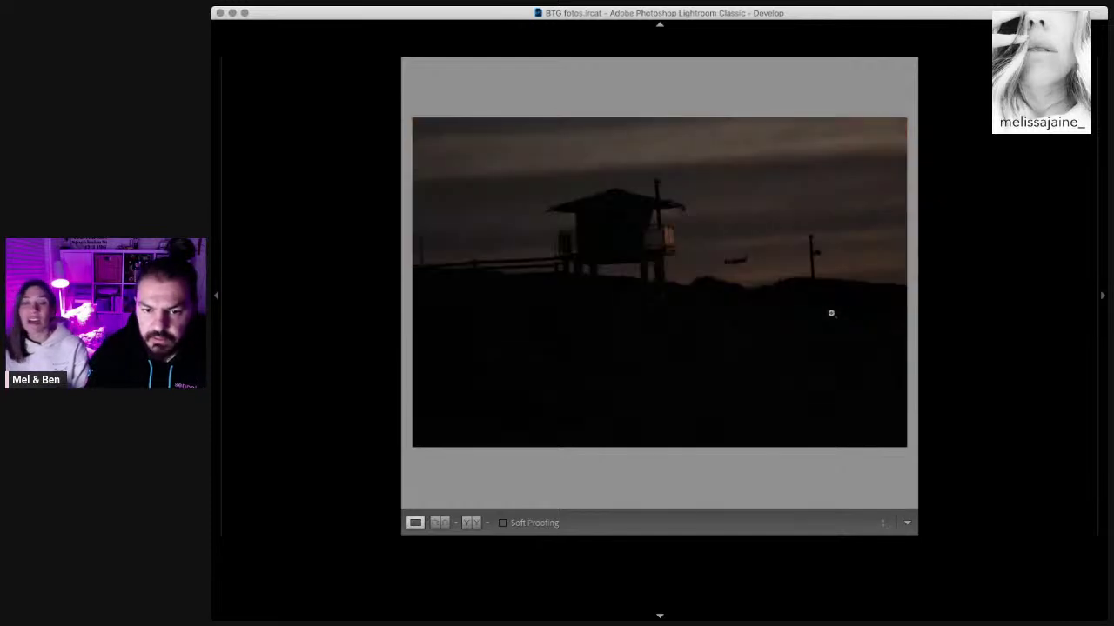
{"action": "key", "text": "Left"}
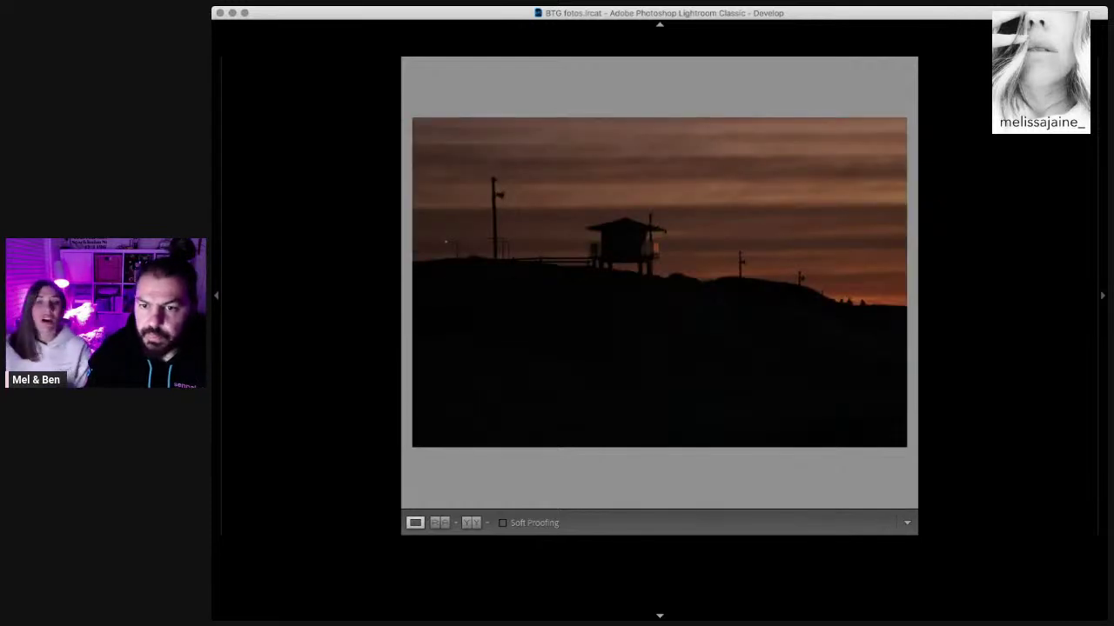
Step: Try a crop from the left edge on the tower shot, then cancel it
{"action": "key", "text": "r"}
{"action": "left_click_drag", "start_coordinate": [413, 291], "coordinate": [616, 293]}
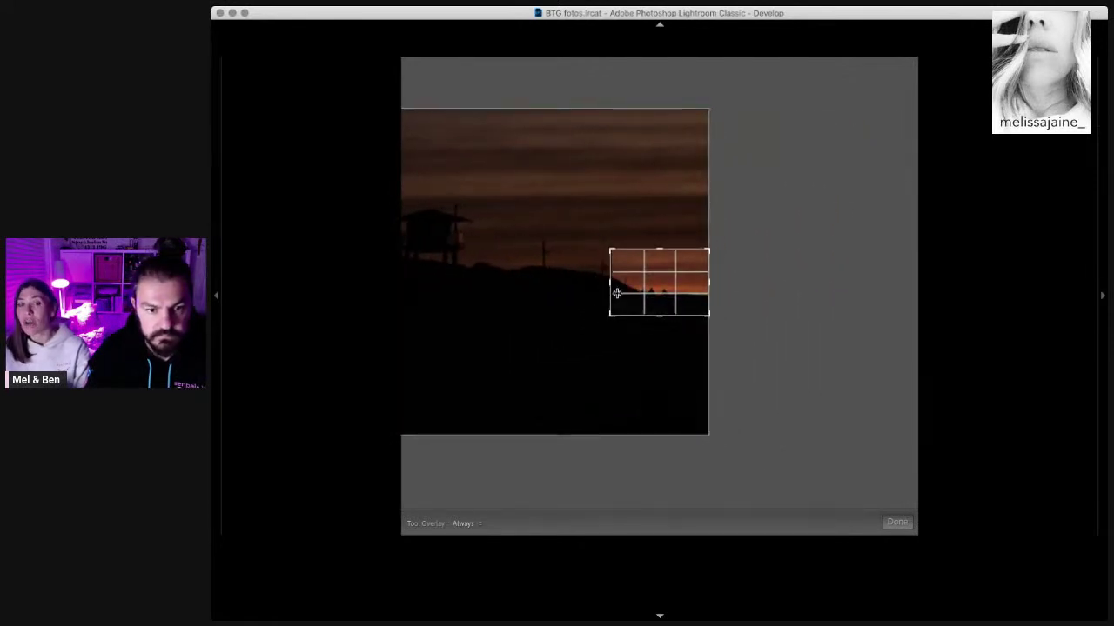
{"action": "key", "text": "Escape"}
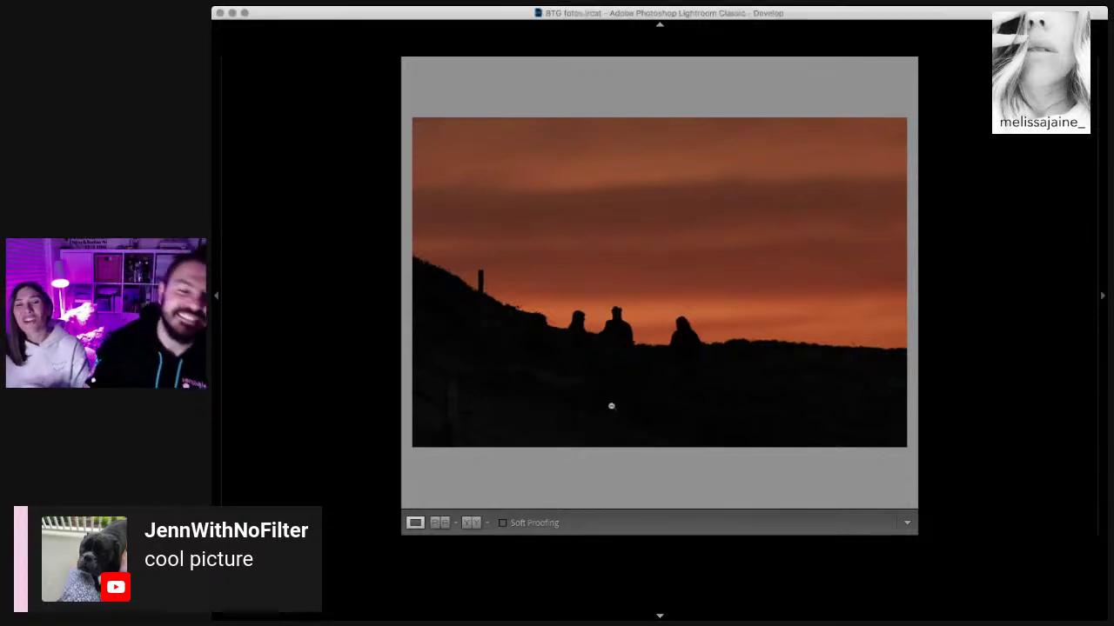
{"action": "key", "text": "Right"}
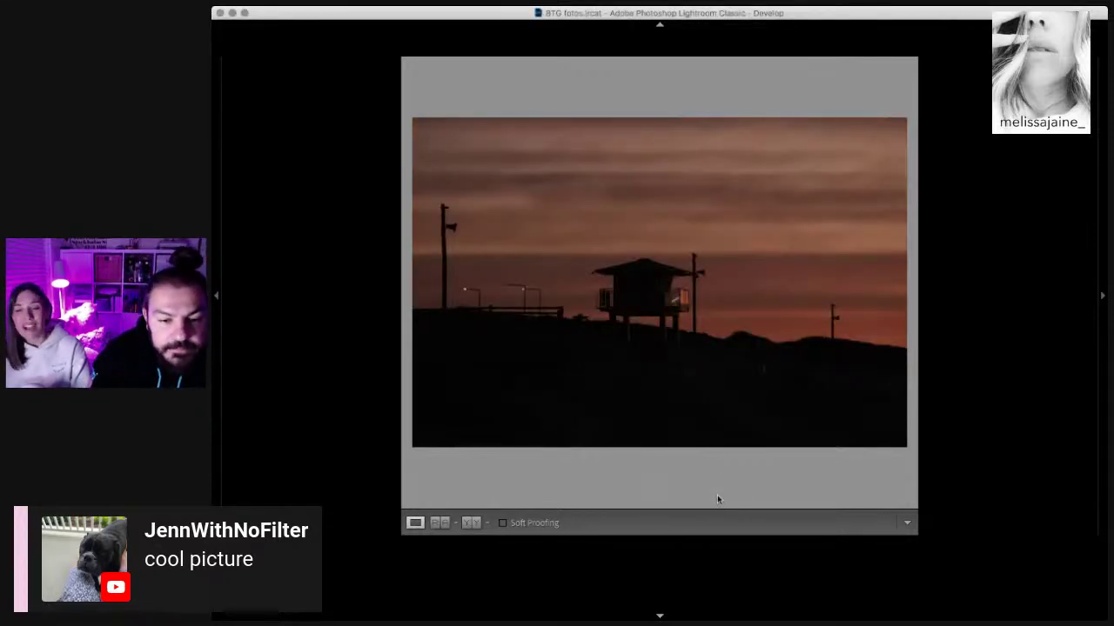
{"action": "key", "text": "Right"}
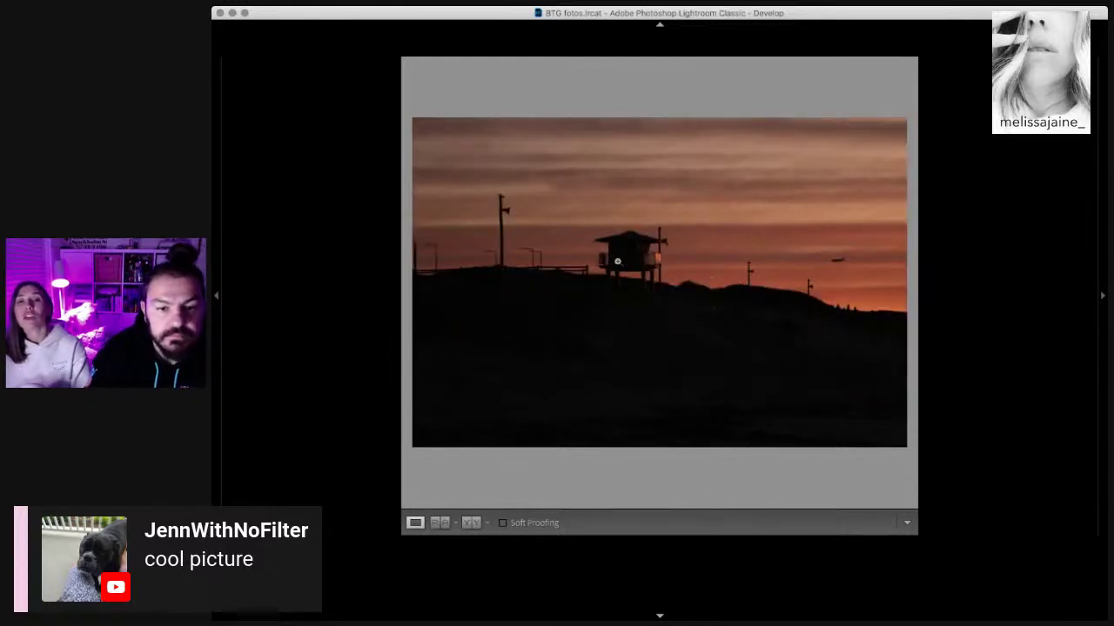
{"action": "key", "text": "r"}
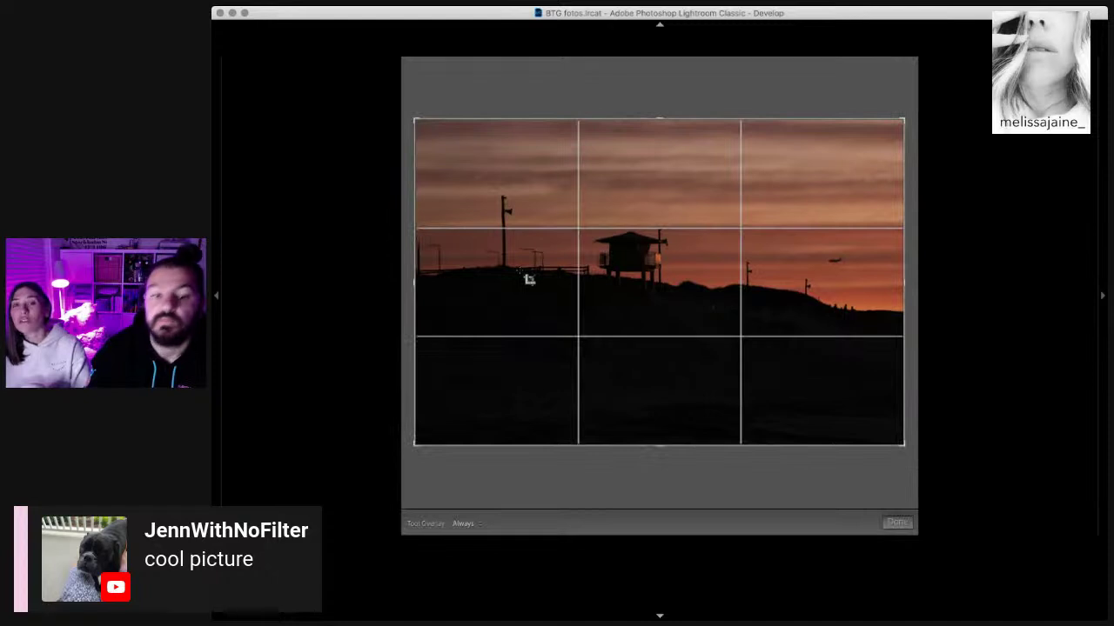
{"action": "left_click_drag", "start_coordinate": [414, 282], "coordinate": [494, 268]}
{"action": "left_click_drag", "start_coordinate": [609, 257], "coordinate": [618, 285]}
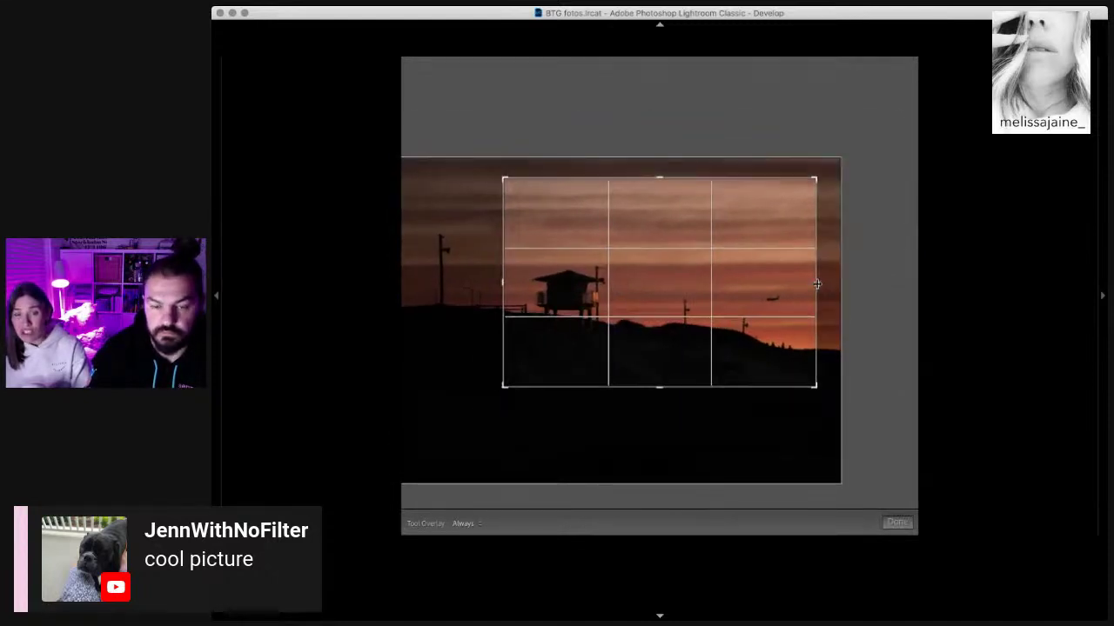
{"action": "left_click_drag", "start_coordinate": [821, 284], "coordinate": [814, 284]}
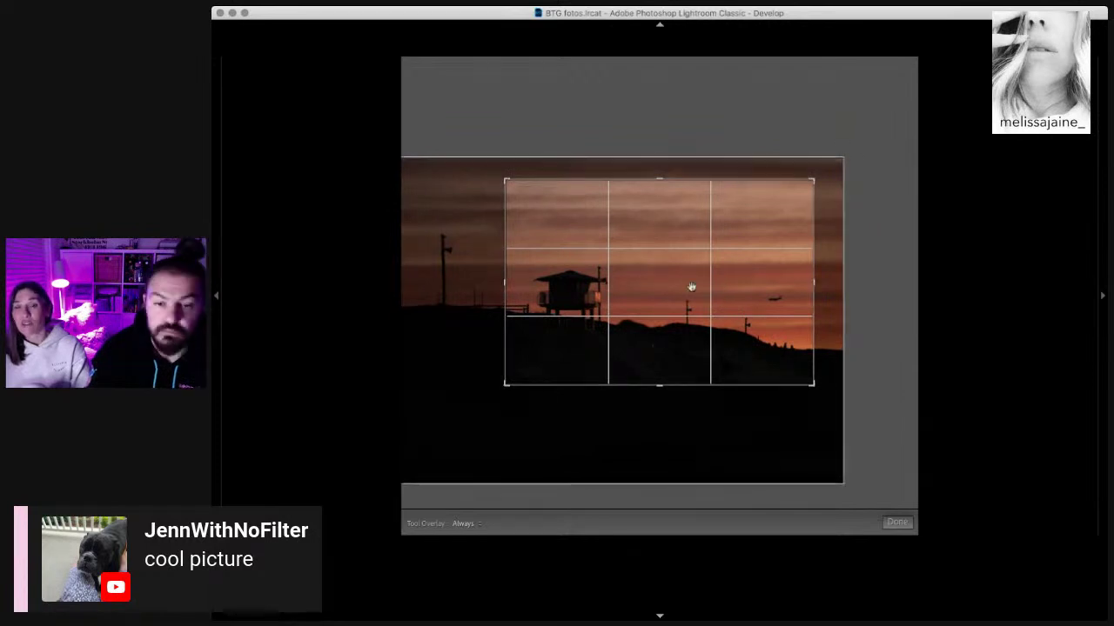
{"action": "left_click_drag", "start_coordinate": [504, 282], "coordinate": [585, 300]}
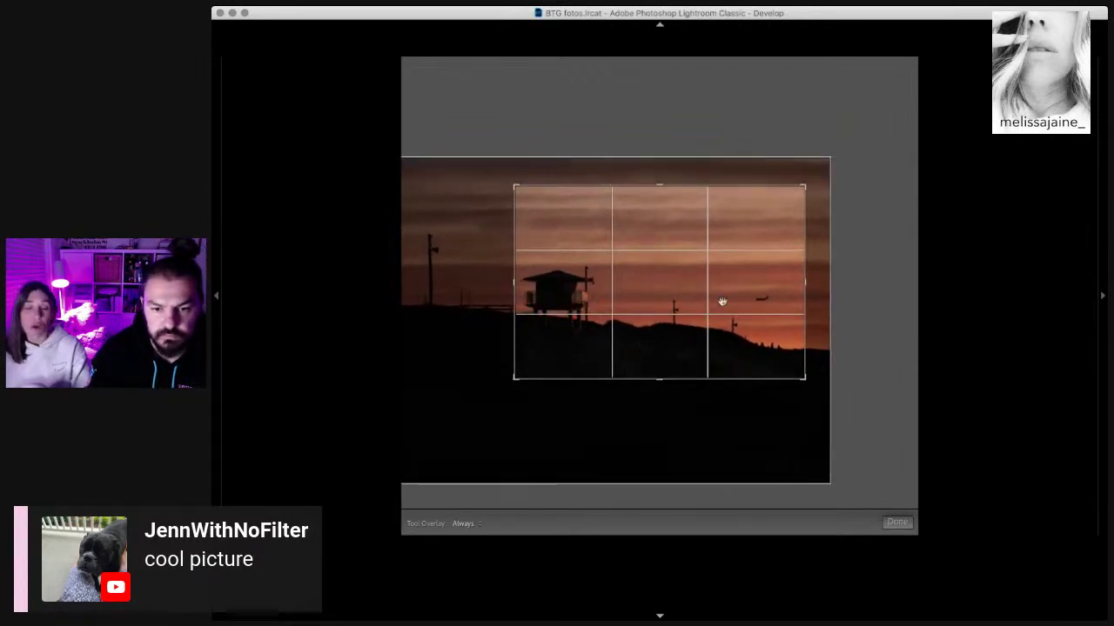
{"action": "left_click_drag", "start_coordinate": [893, 241], "coordinate": [882, 244]}
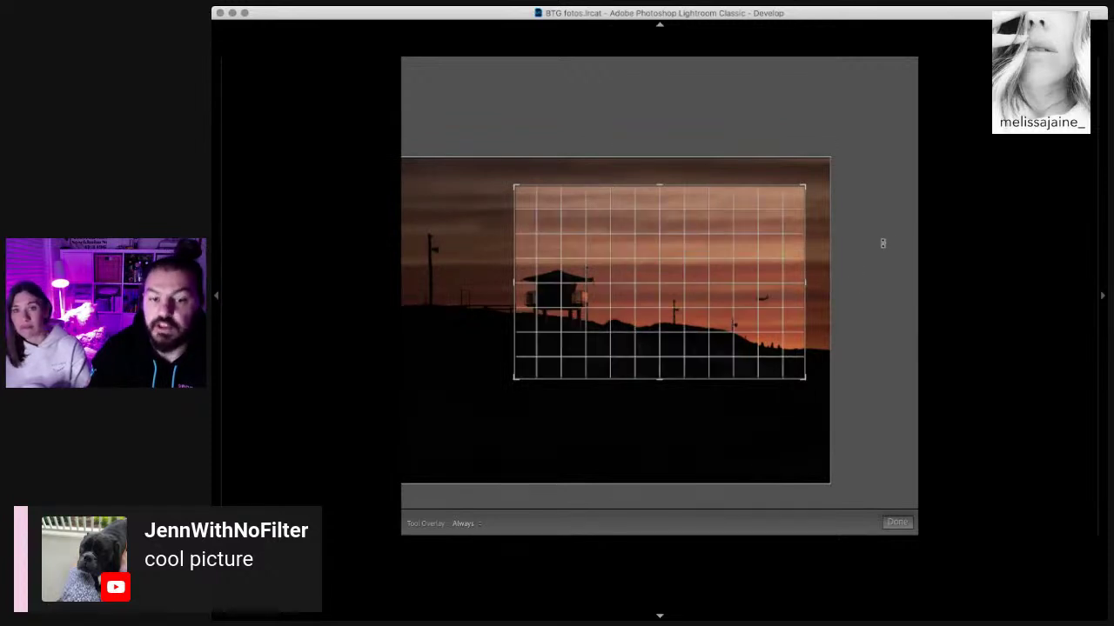
{"action": "key", "text": "Return"}
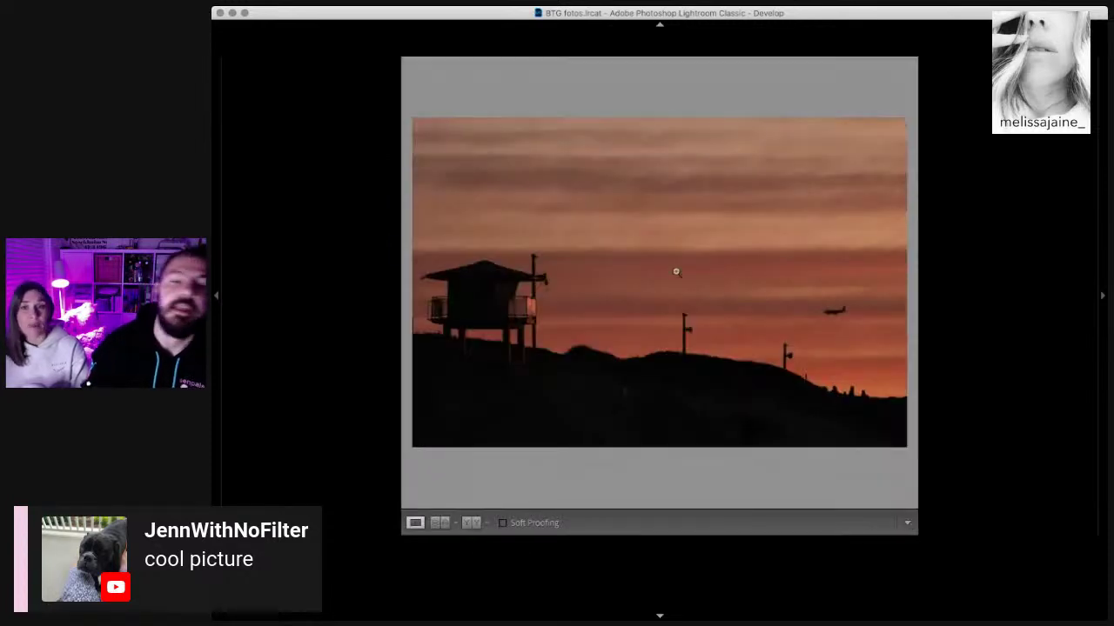
{"action": "left_click", "coordinate": [539, 310]}
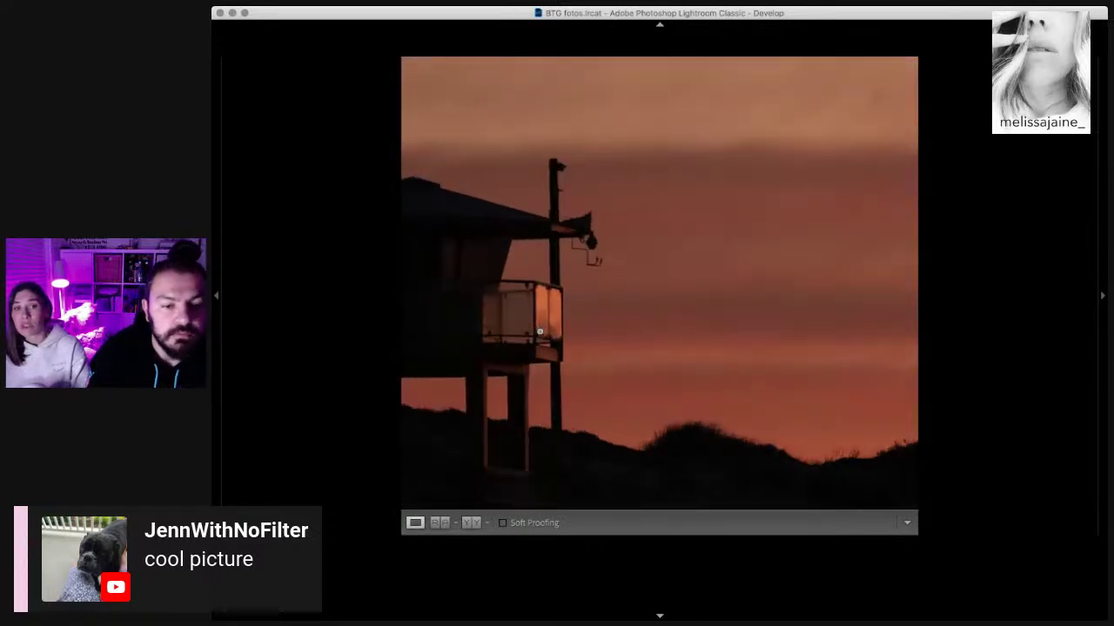
{"action": "left_click", "coordinate": [608, 338]}
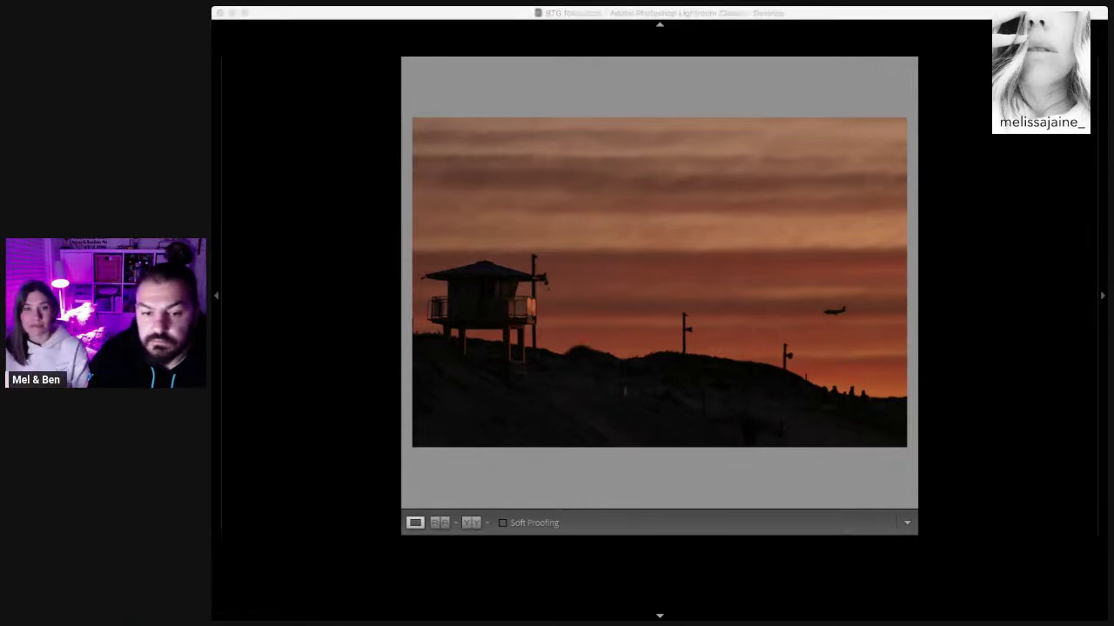
{"action": "left_click", "coordinate": [564, 362]}
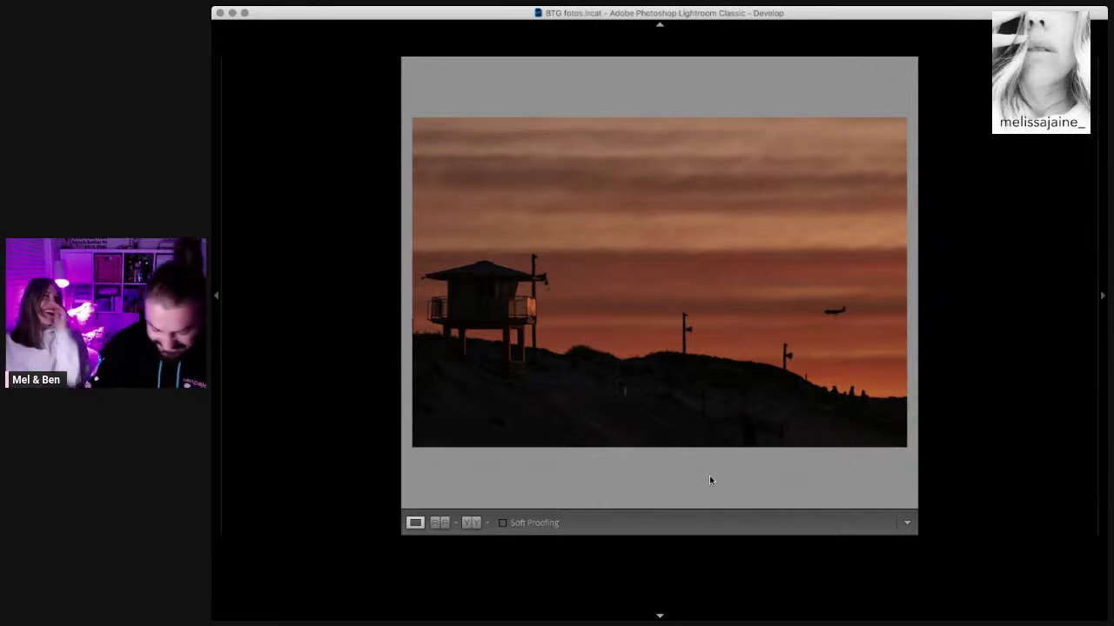
Step: Step through the sunset burst frames and inspect the small plane at 1:1
{"action": "key", "text": "Right"}
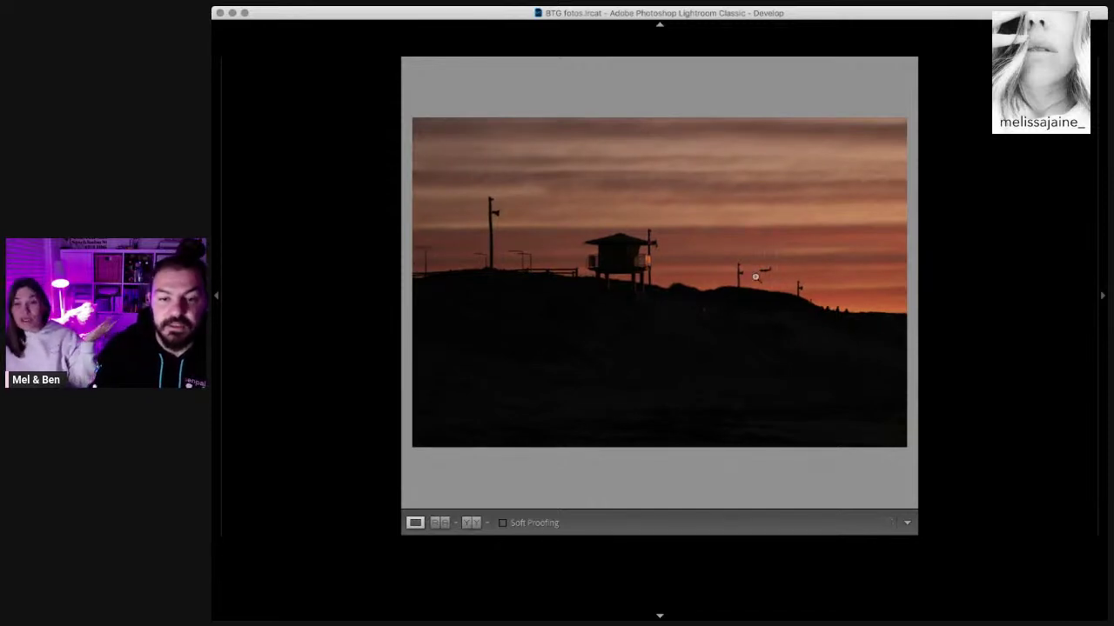
{"action": "key", "text": "Right"}
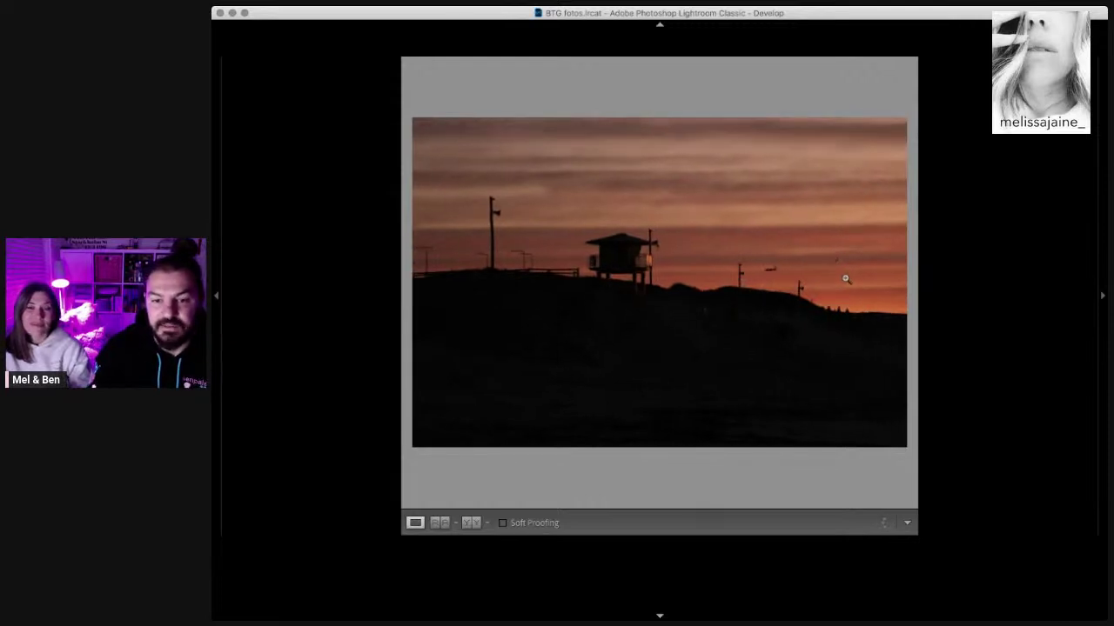
{"action": "key", "text": "Right"}
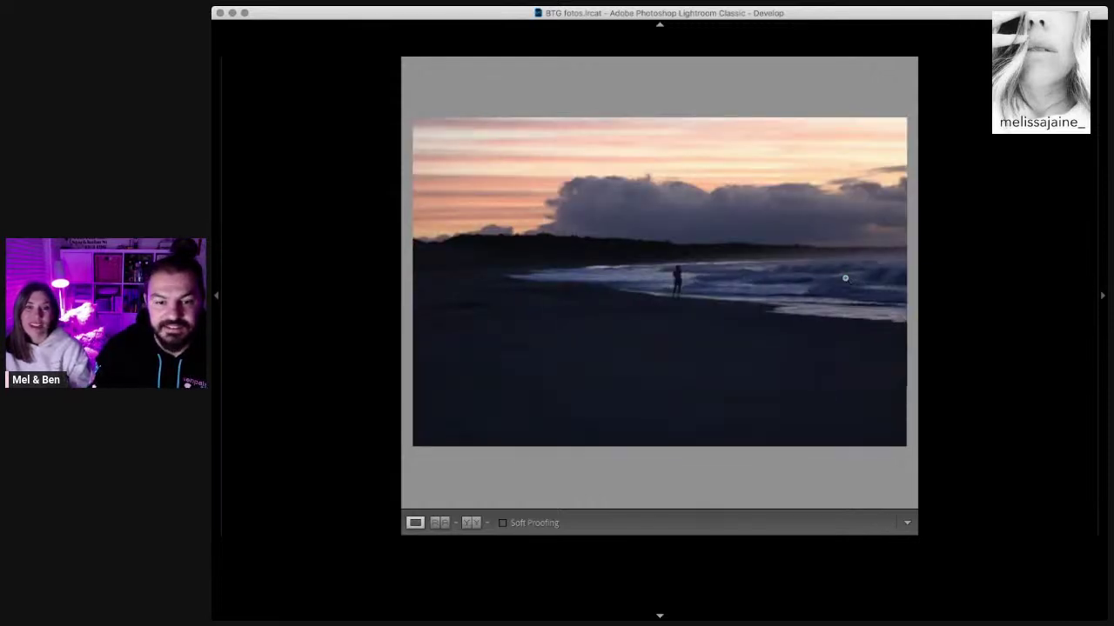
{"action": "key", "text": "Right"}
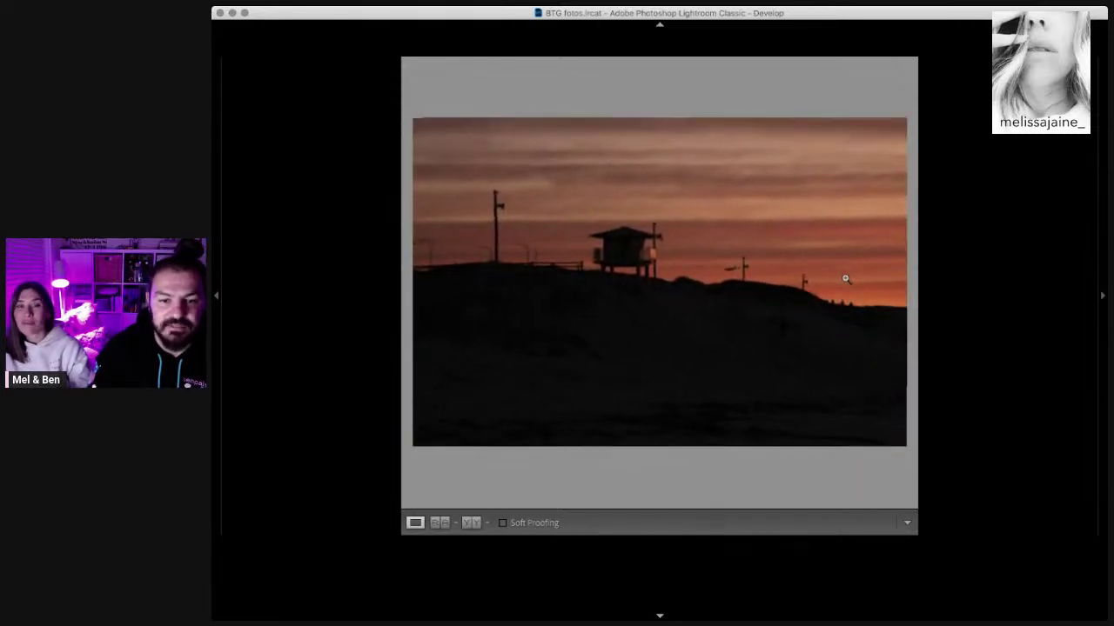
{"action": "key", "text": "Right"}
{"action": "key", "text": "Right"}
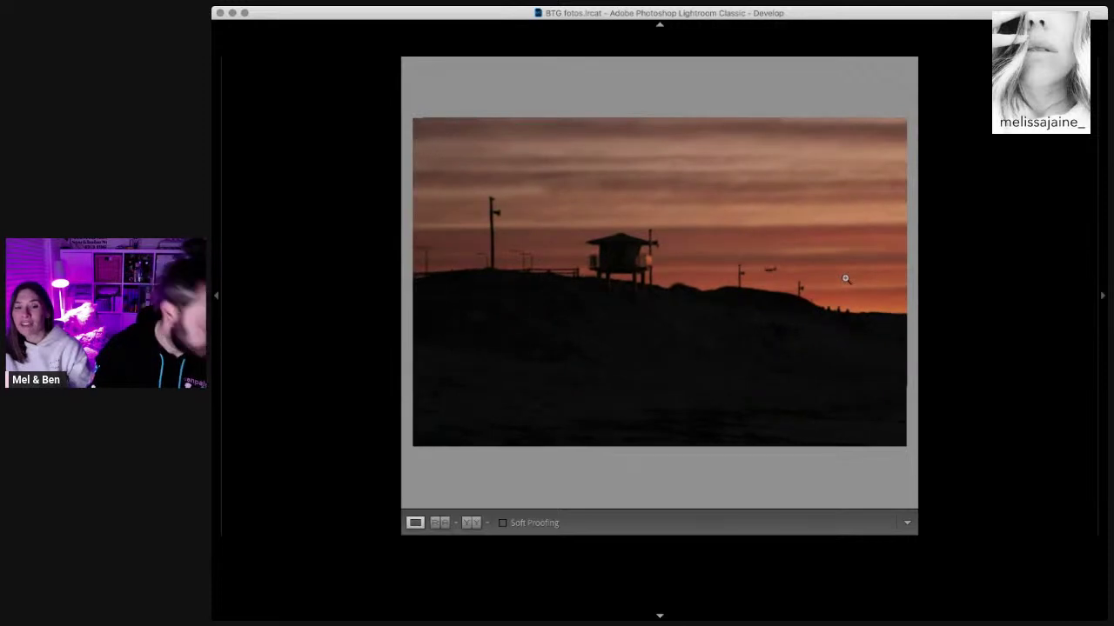
{"action": "key", "text": "Right"}
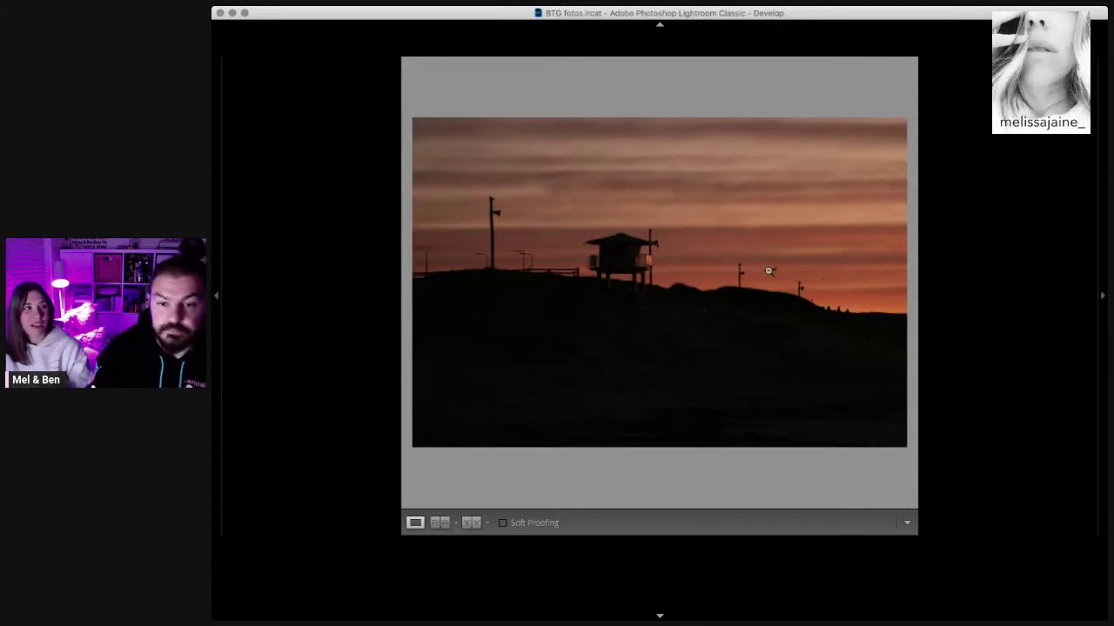
{"action": "left_click", "coordinate": [768, 271]}
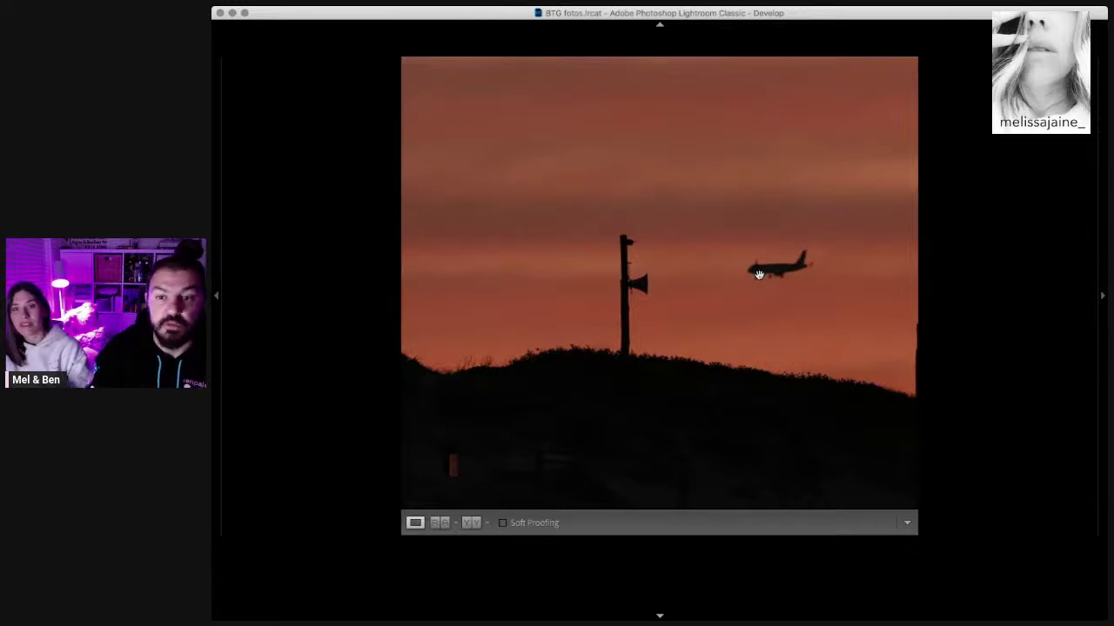
{"action": "left_click", "coordinate": [758, 275]}
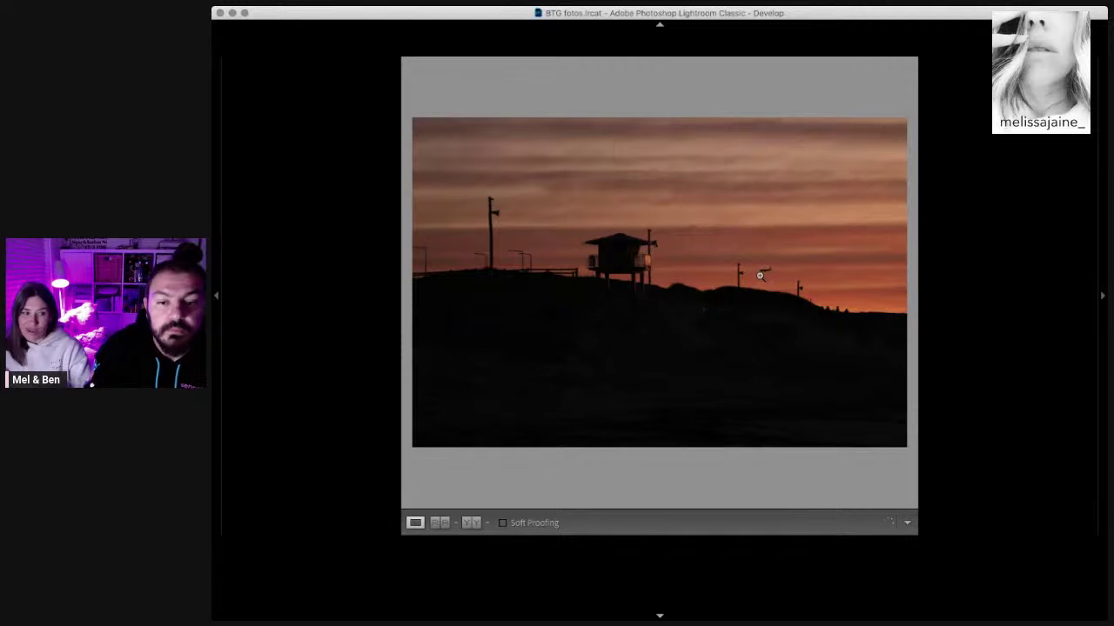
Step: Zoom in close on the lifeguard tower, then step through two more plane burst frames
{"action": "left_click", "coordinate": [680, 257]}
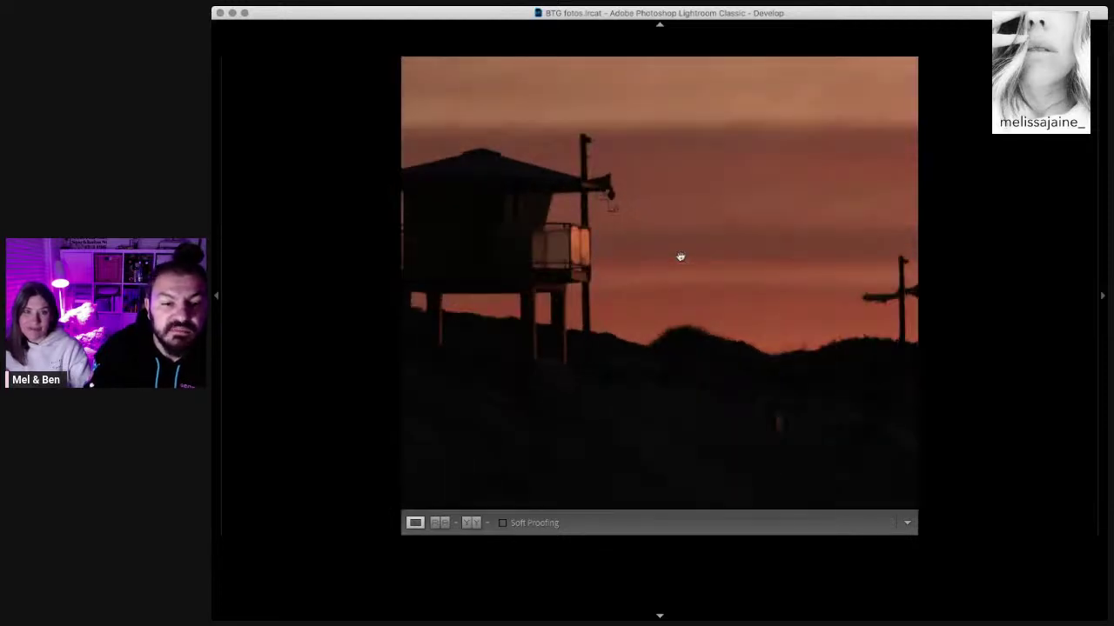
{"action": "scroll", "coordinate": [680, 257], "scroll_direction": "right", "scroll_amount": 2}
{"action": "scroll", "coordinate": [680, 257], "scroll_direction": "right", "scroll_amount": 2}
{"action": "scroll", "coordinate": [681, 257], "scroll_direction": "right", "scroll_amount": 1}
{"action": "key", "text": "Right"}
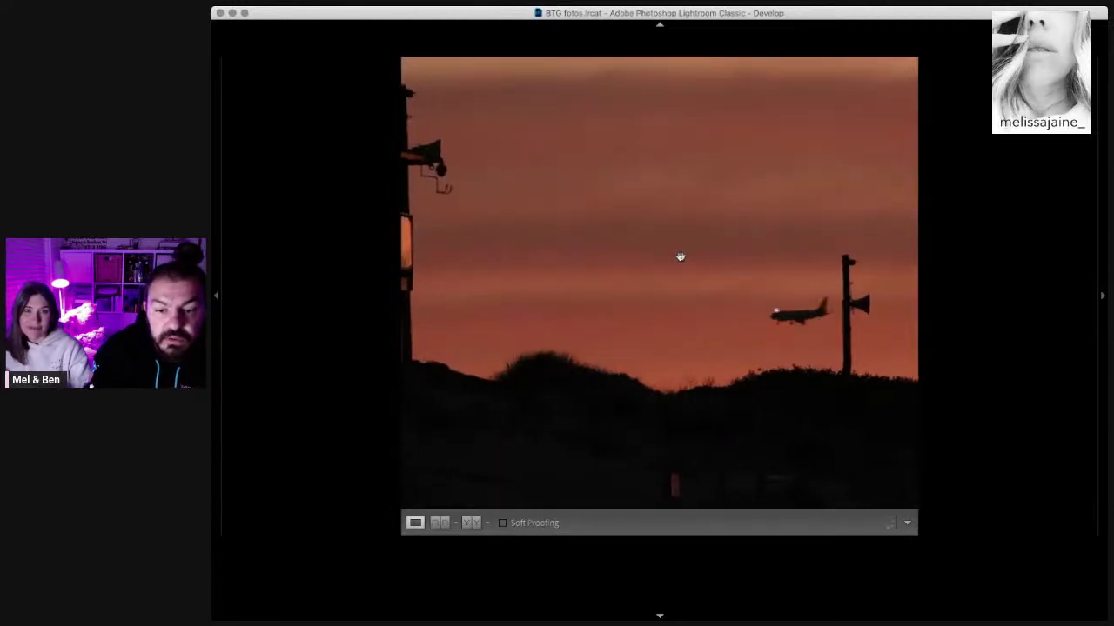
{"action": "key", "text": "Right"}
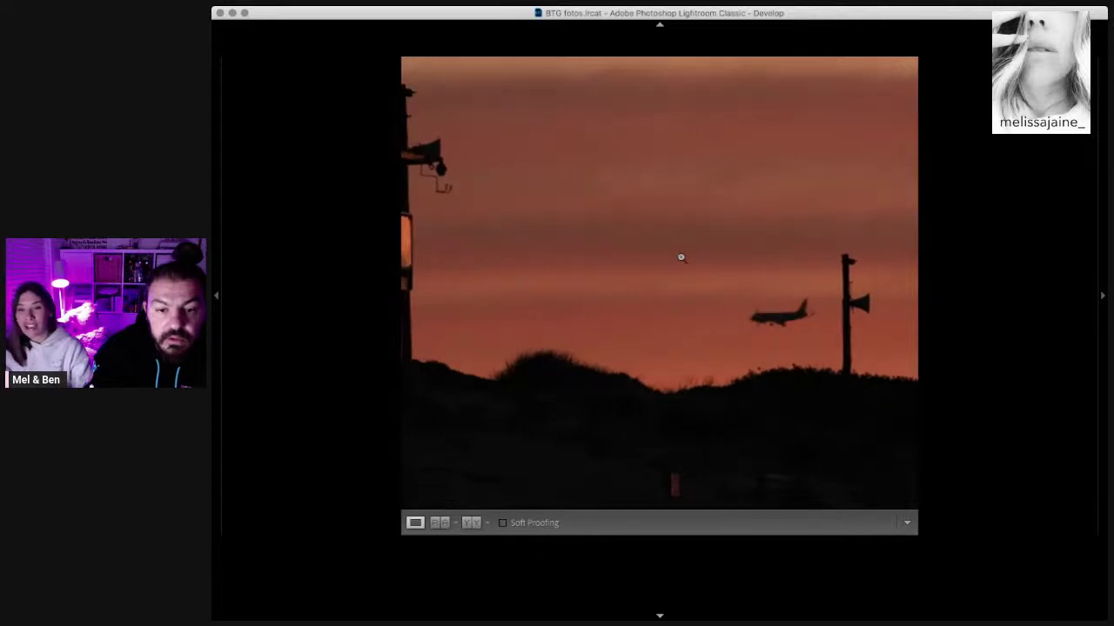
Step: Inspect the lifeguard tower shot at 1:1, panned left, then advance to the wide sunset
{"action": "key", "text": "Right"}
{"action": "left_click", "coordinate": [608, 255]}
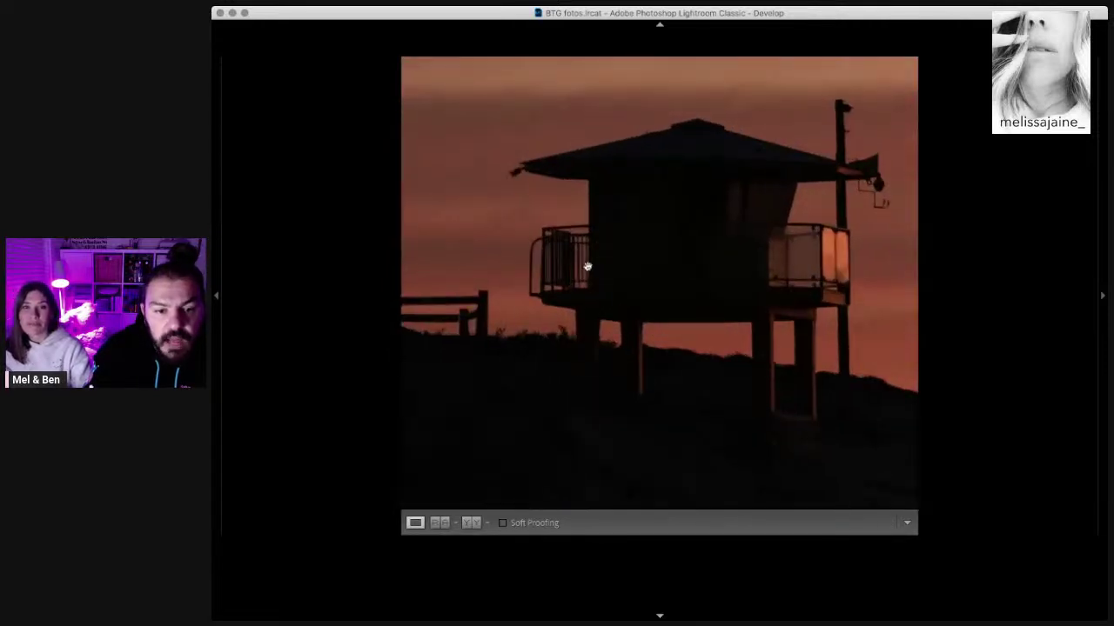
{"action": "left_click_drag", "start_coordinate": [832, 278], "coordinate": [802, 254]}
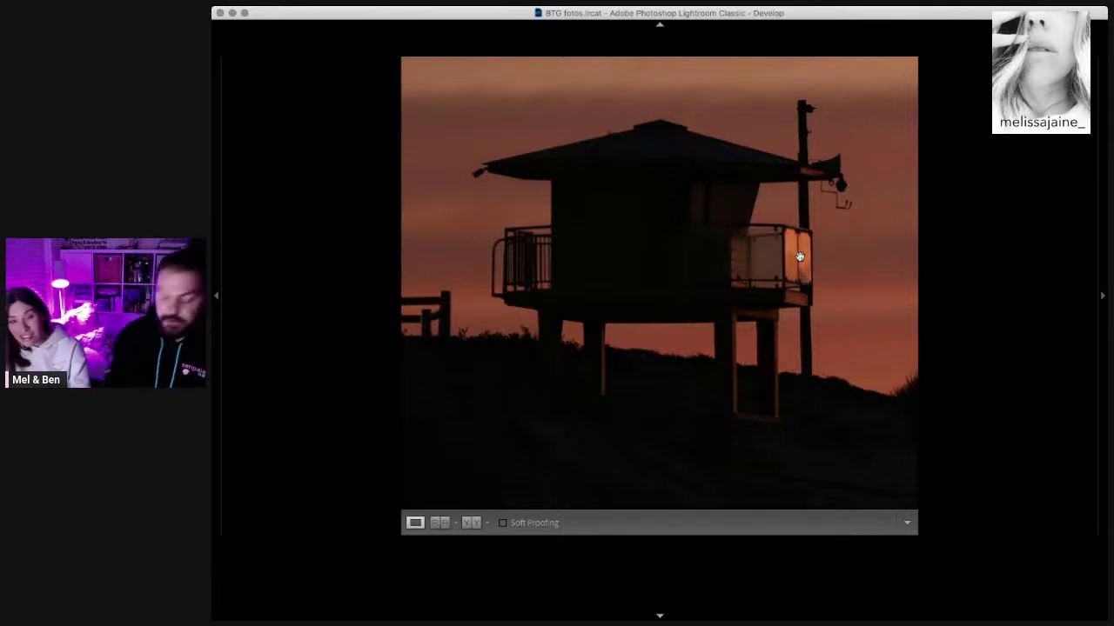
{"action": "key", "text": "Right"}
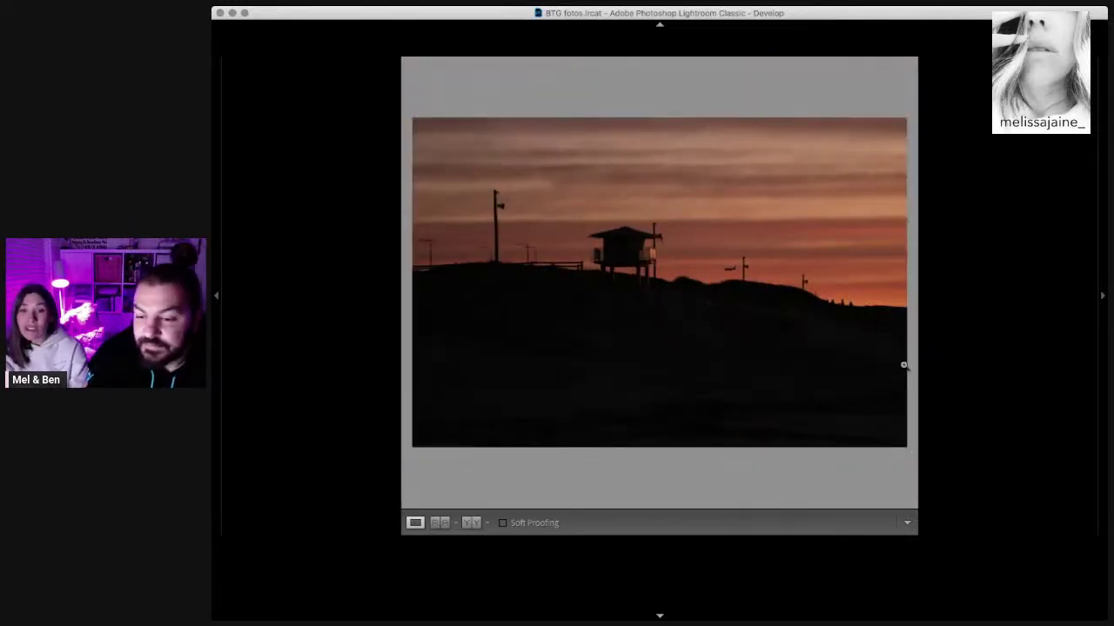
Step: Go to the surfer beach photo and toggle 1:1 zoom on the surfer twice
{"action": "key", "text": "Right"}
{"action": "left_click", "coordinate": [680, 281]}
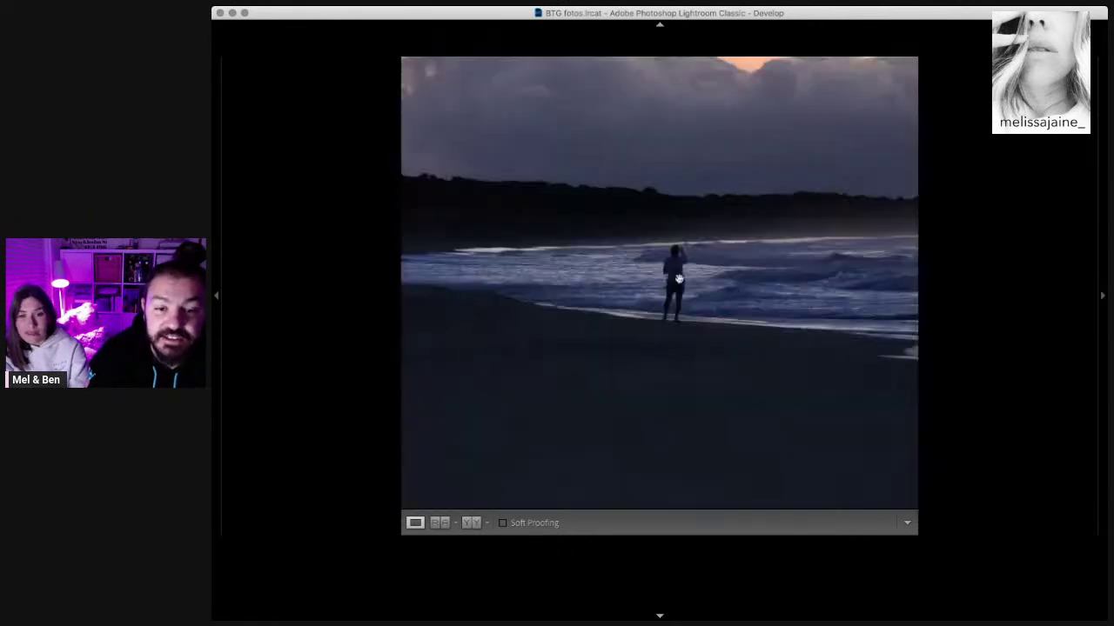
{"action": "left_click", "coordinate": [688, 258]}
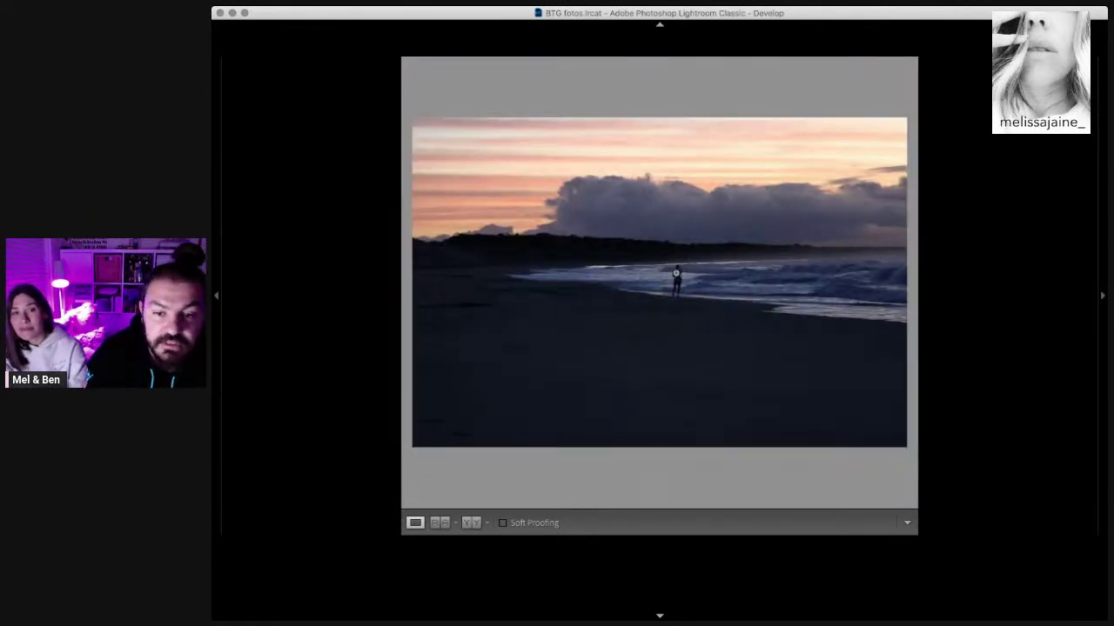
{"action": "left_click", "coordinate": [675, 276]}
{"action": "left_click", "coordinate": [676, 272]}
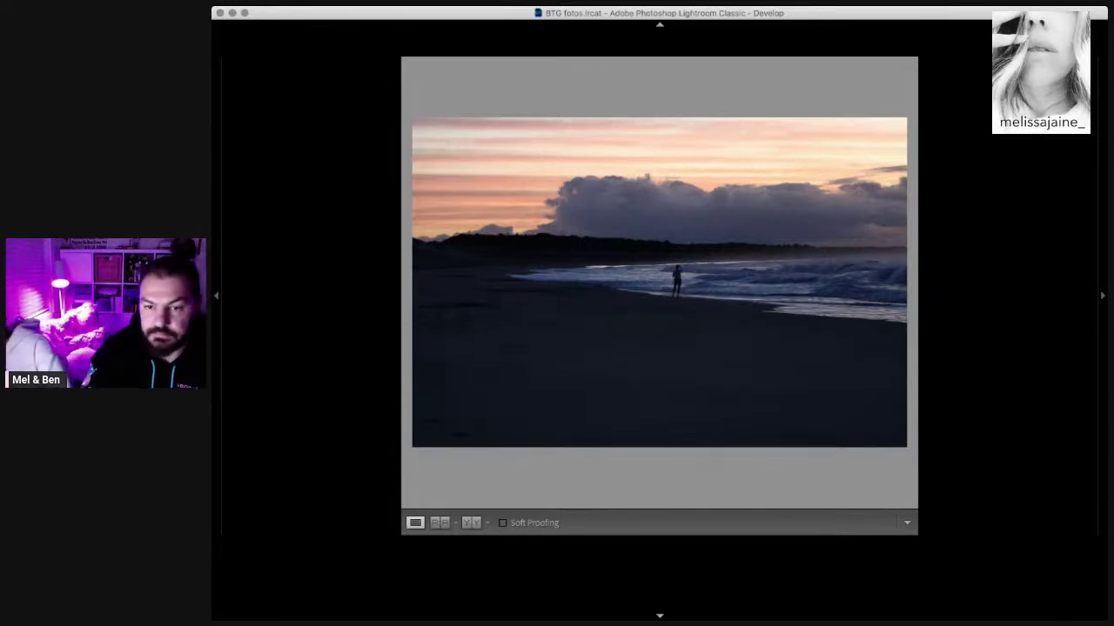
Step: Crop the beach photo tight around the surfer, comparing it against the uncropped framing
{"action": "key", "text": "r"}
{"action": "left_click_drag", "start_coordinate": [687, 442], "coordinate": [748, 377]}
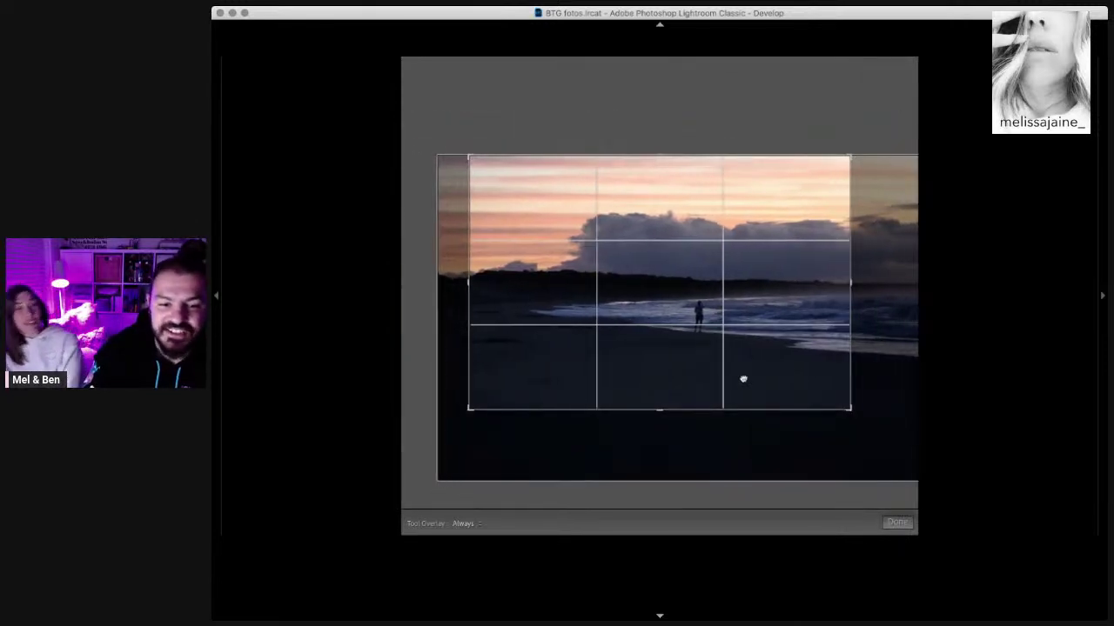
{"action": "key", "text": "Return"}
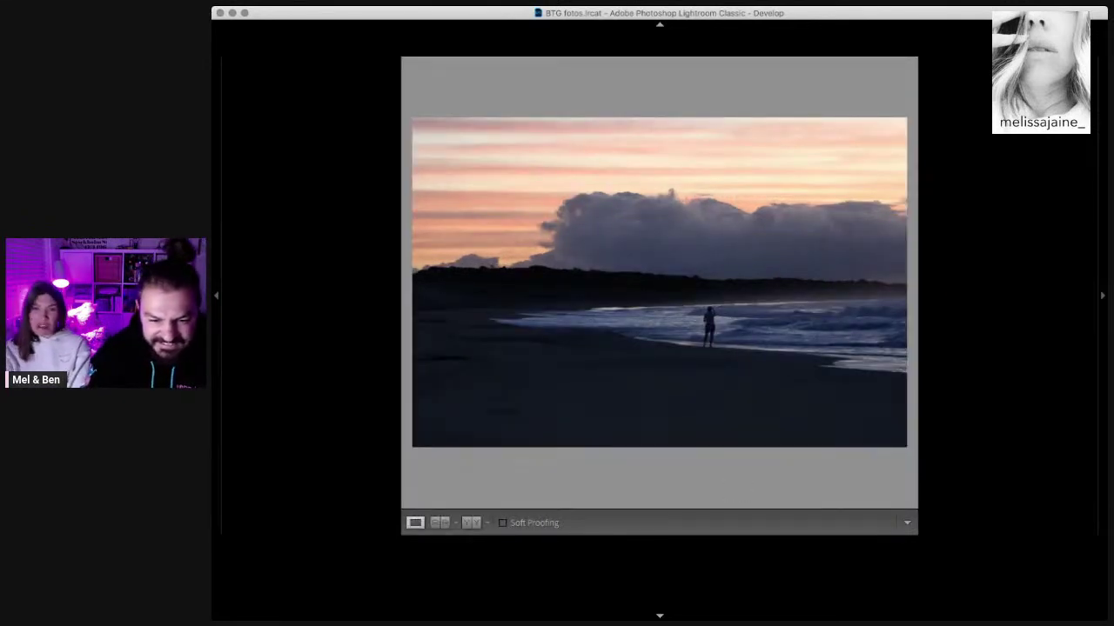
{"action": "key", "text": "ctrl+z"}
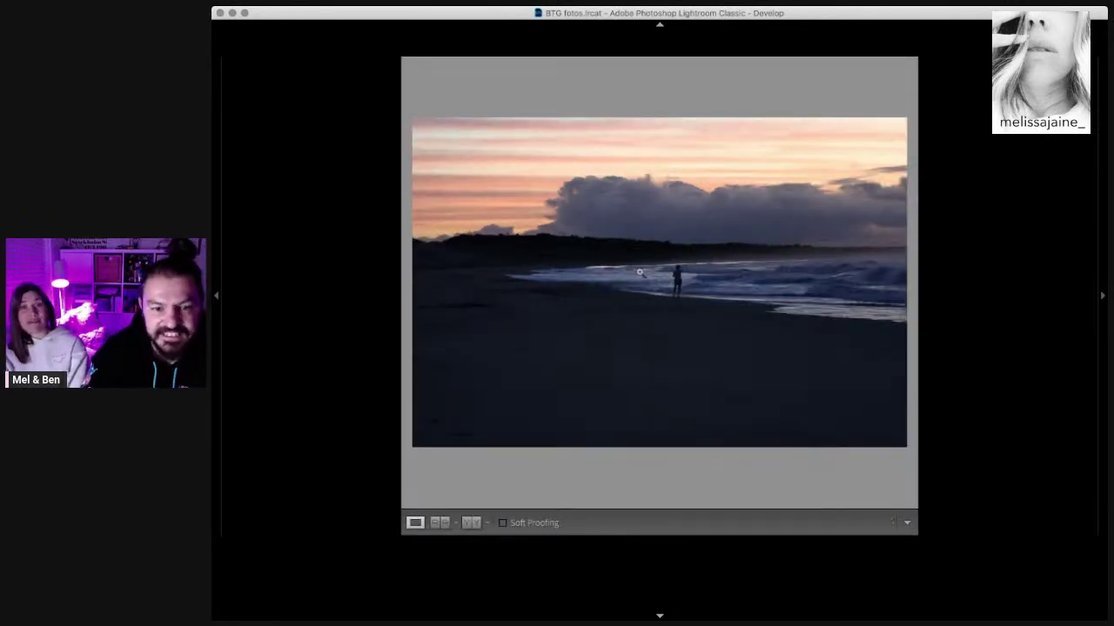
{"action": "left_click", "coordinate": [639, 272]}
{"action": "left_click", "coordinate": [734, 295]}
{"action": "key", "text": "ctrl+shift+z"}
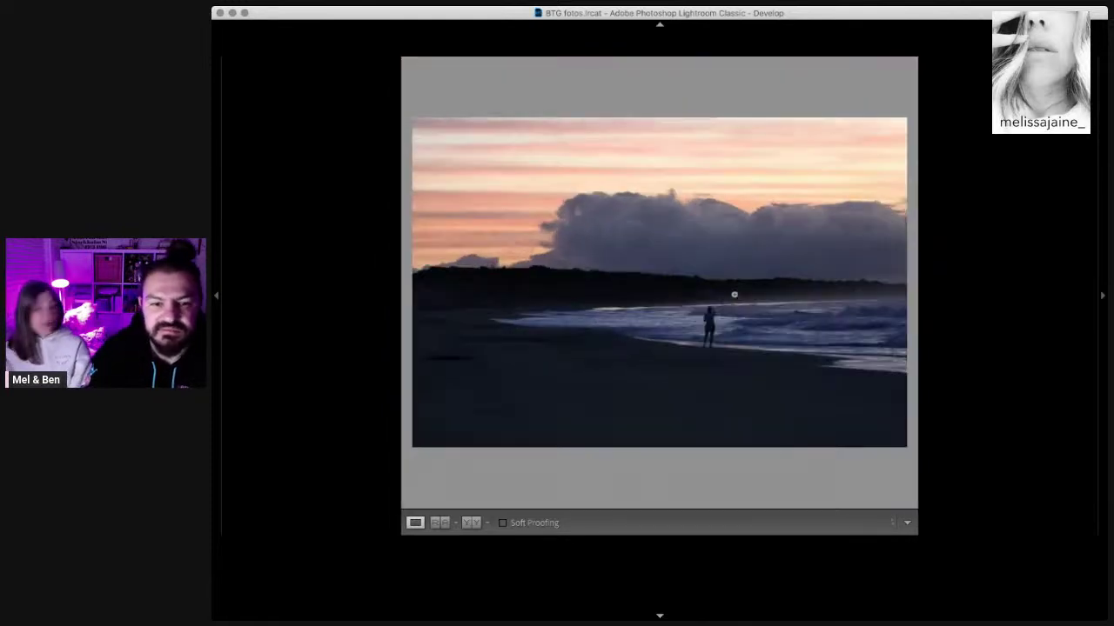
Step: Compare the saturated orange and pale pink sky versions, settling on deeper orange
{"action": "key", "text": "ctrl+shift+z"}
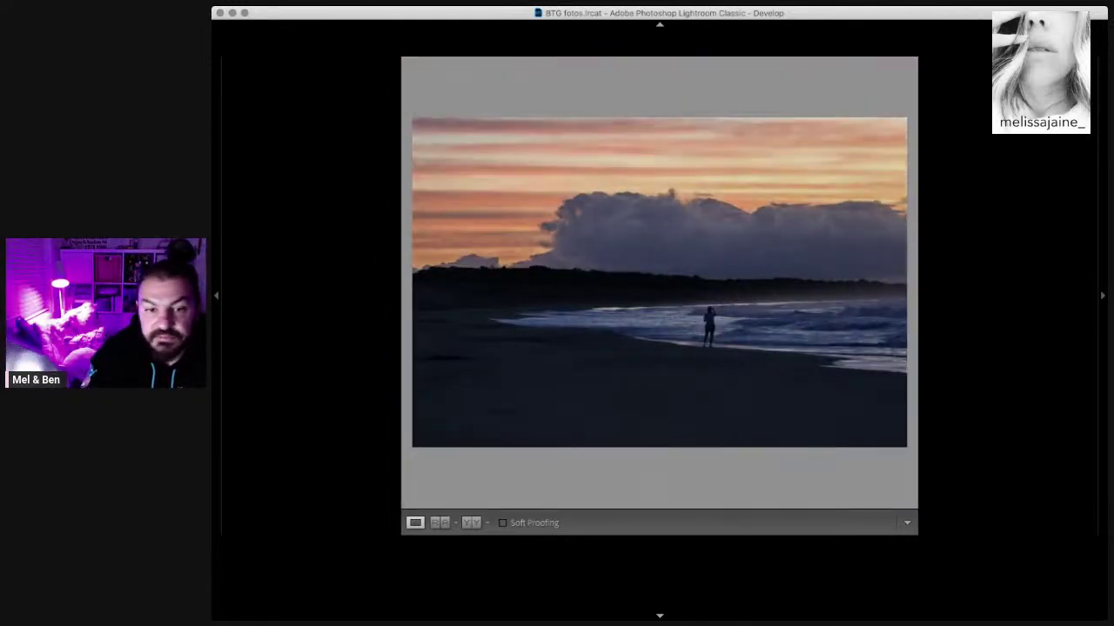
{"action": "key", "text": "ctrl+z"}
{"action": "key", "text": "ctrl+shift+z"}
{"action": "key", "text": "ctrl+z"}
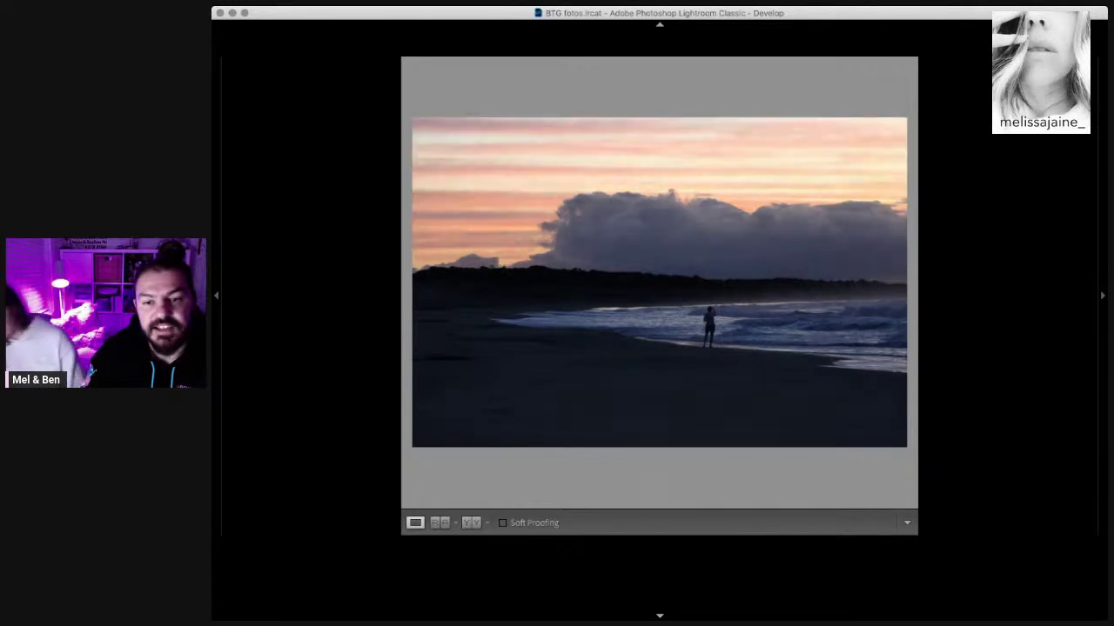
{"action": "key", "text": "ctrl+shift+z"}
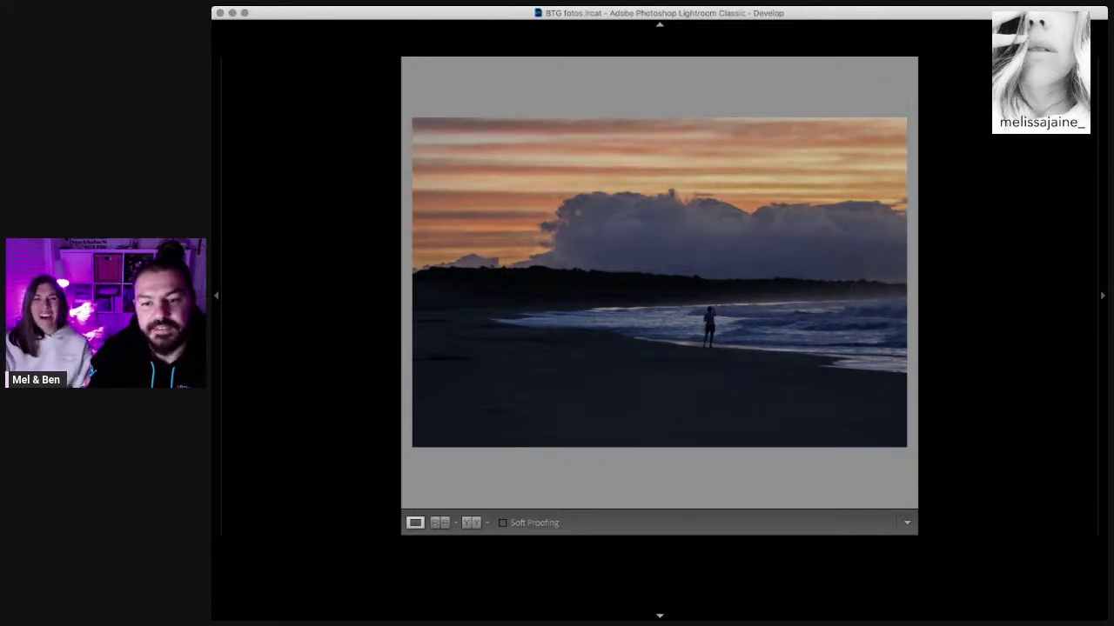
{"action": "key", "text": "ctrl+z"}
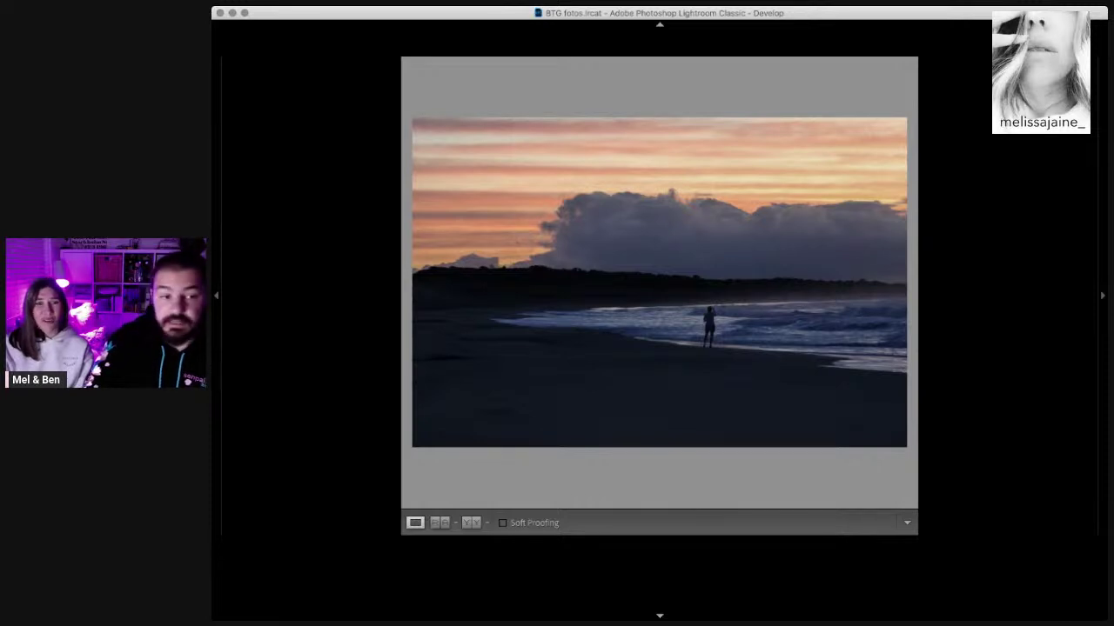
{"action": "key", "text": "ctrl+z"}
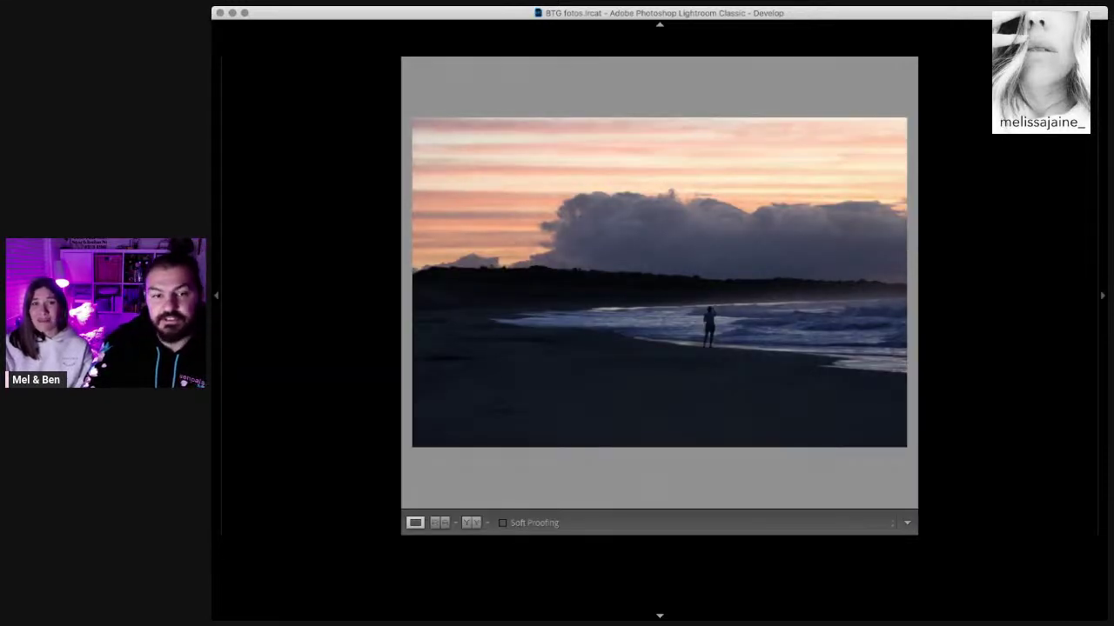
{"action": "key", "text": "ctrl+shift+z"}
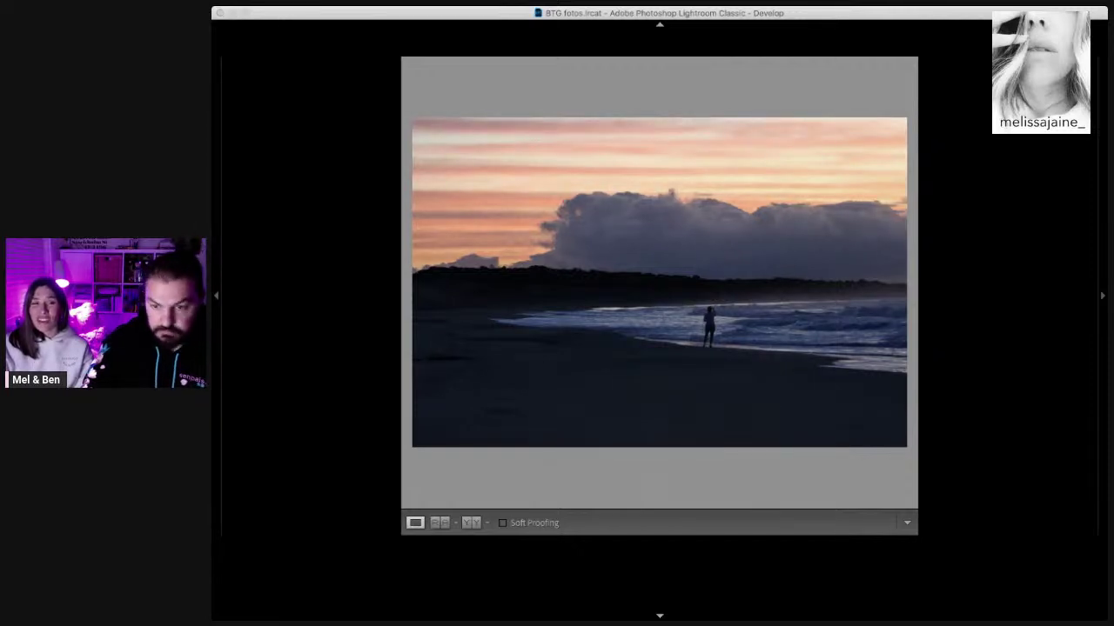
{"action": "key", "text": "ctrl+z"}
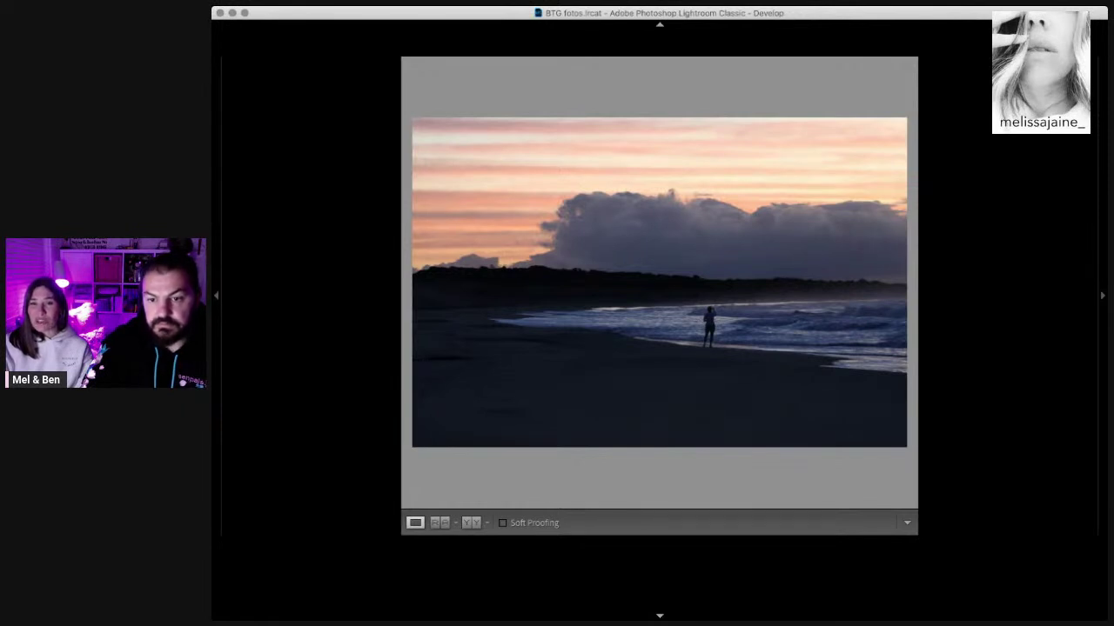
{"action": "key", "text": "ctrl+shift+z"}
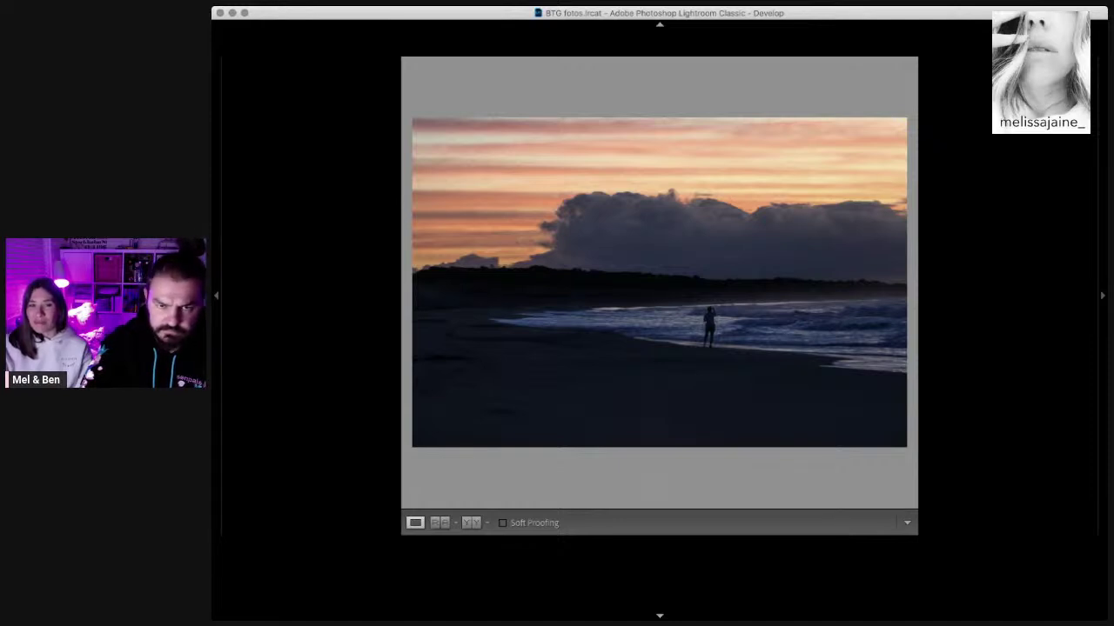
Step: Step past the beach sunset frames into the lifeguard tower sunset burst
{"action": "key", "text": "Right"}
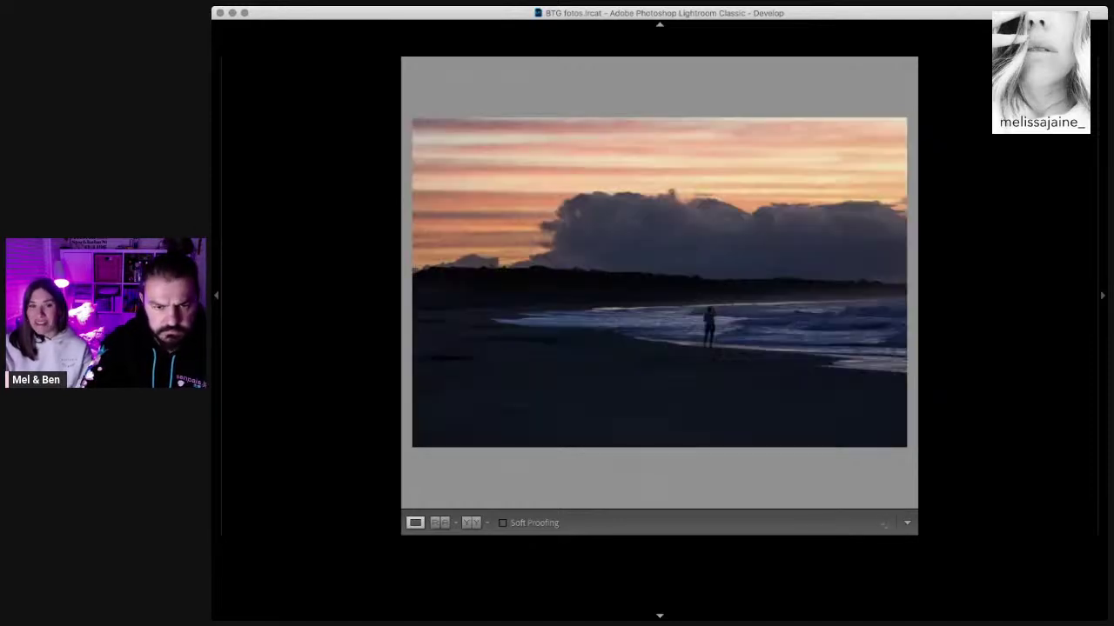
{"action": "key", "text": "Right"}
{"action": "key", "text": "Right"}
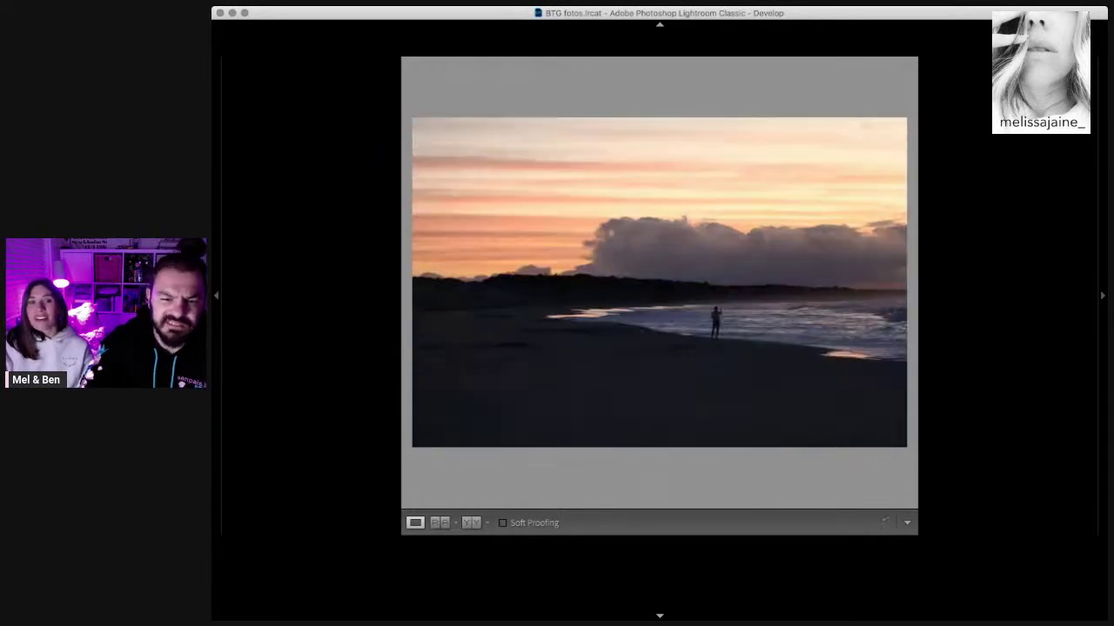
{"action": "key", "text": "Right"}
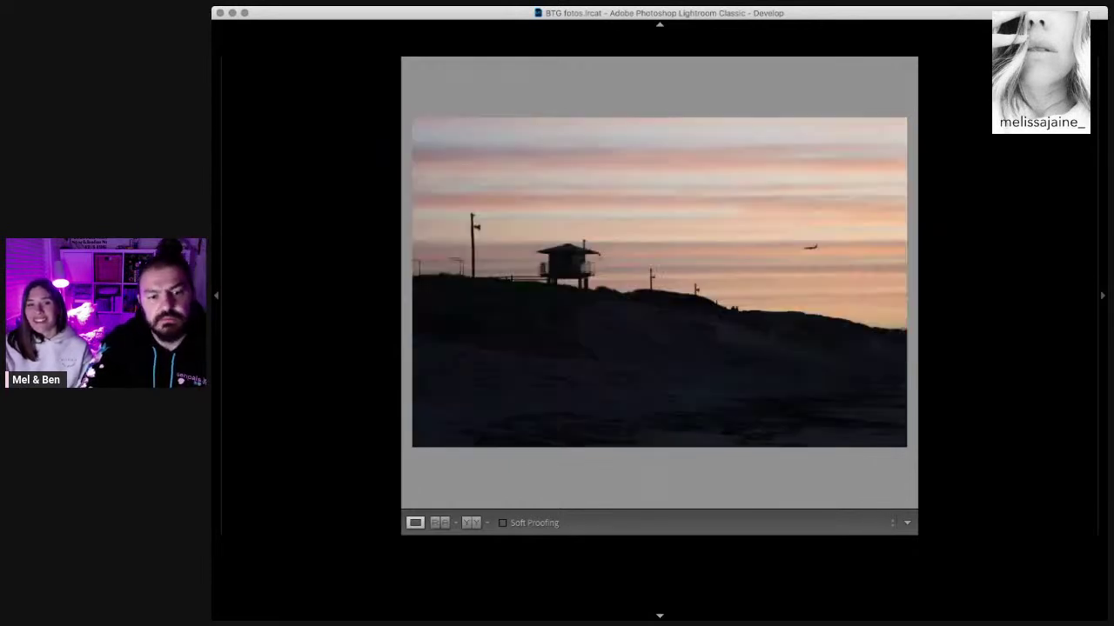
{"action": "key", "text": "Right"}
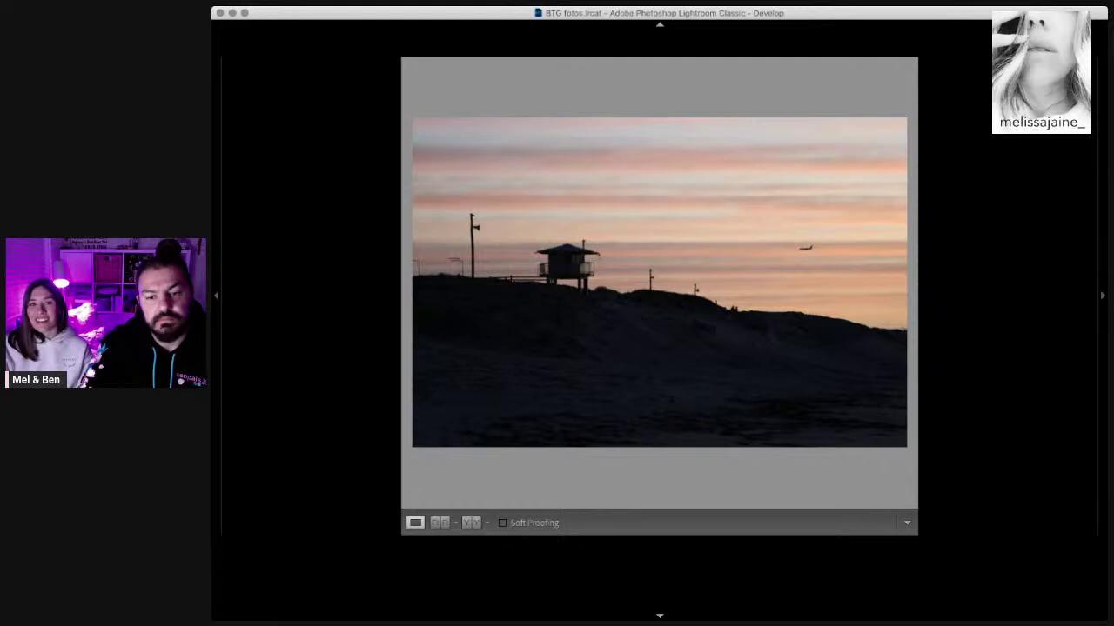
{"action": "key", "text": "Right"}
{"action": "key", "text": "Right"}
{"action": "key", "text": "Right"}
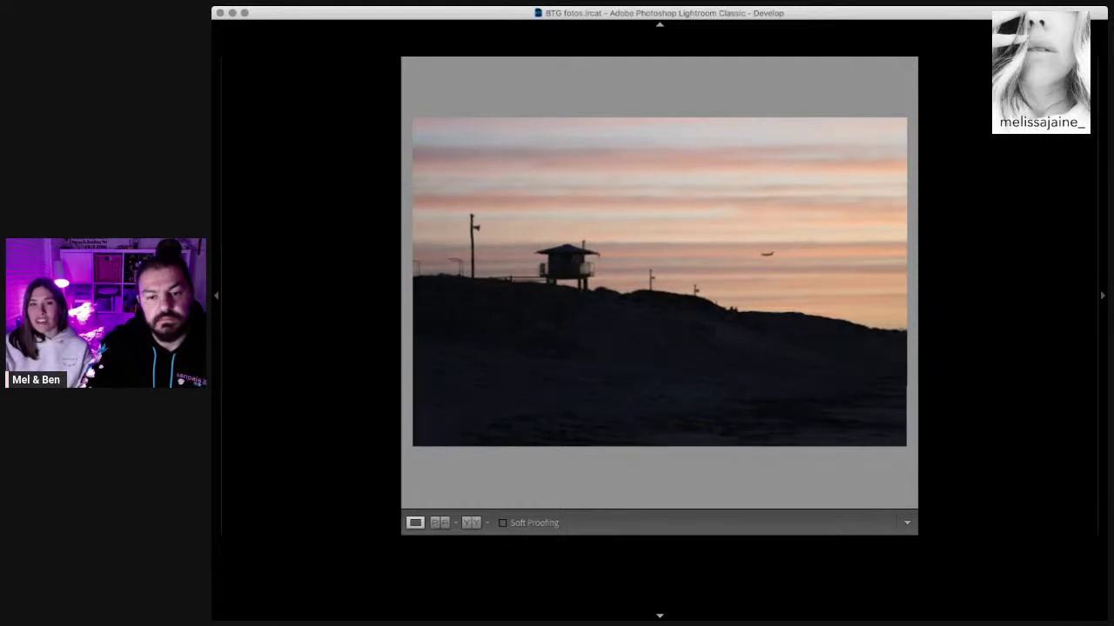
{"action": "key", "text": "Right"}
{"action": "key", "text": "Right"}
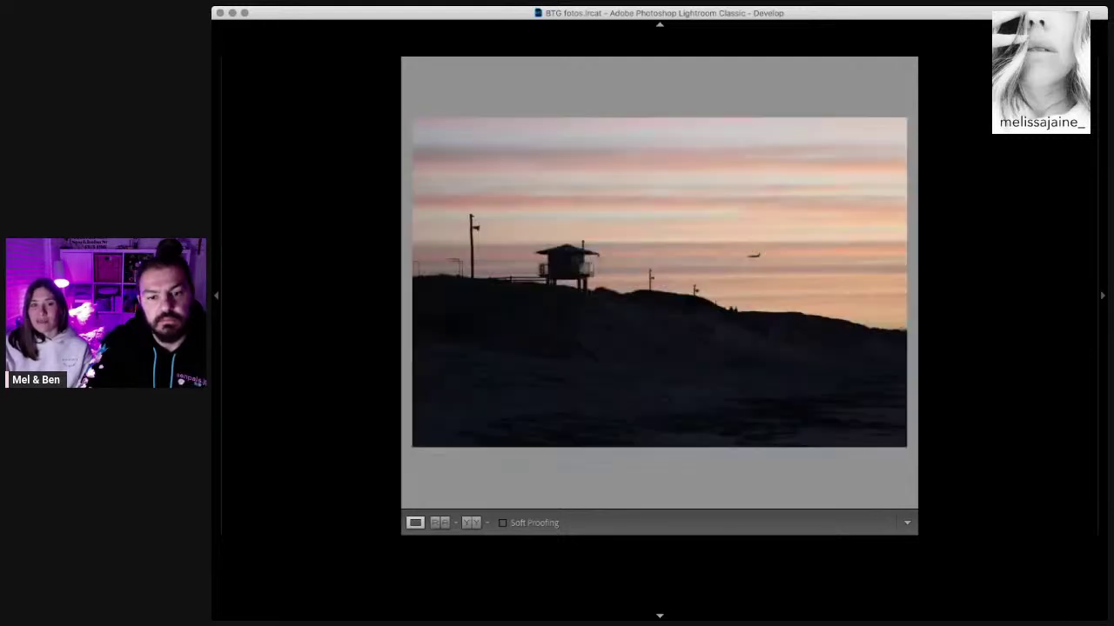
{"action": "key", "text": "Right"}
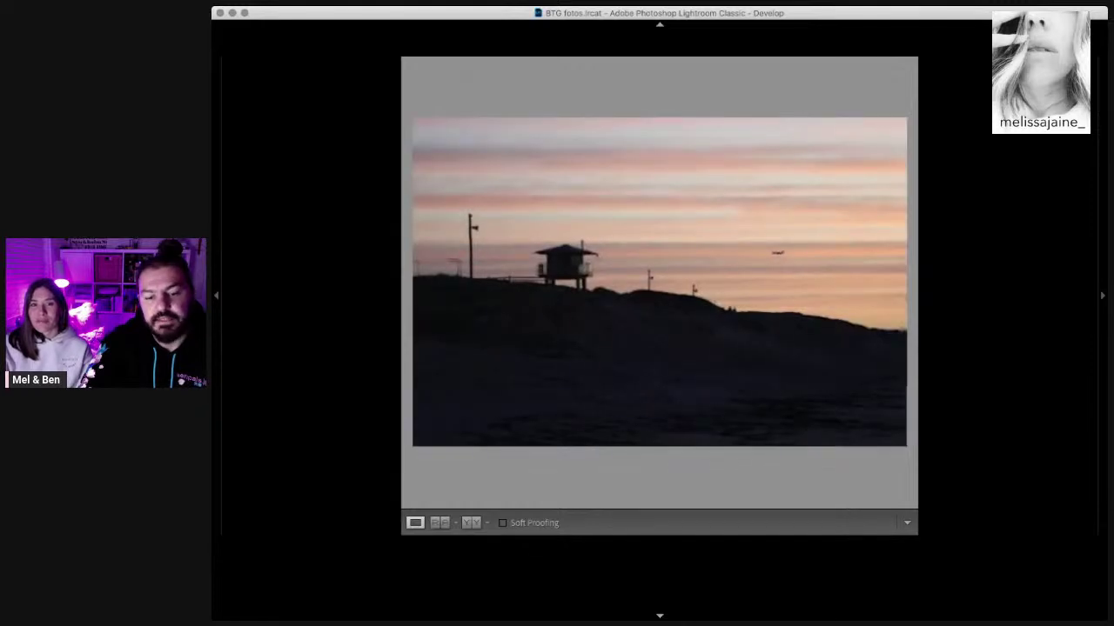
{"action": "key", "text": "Right"}
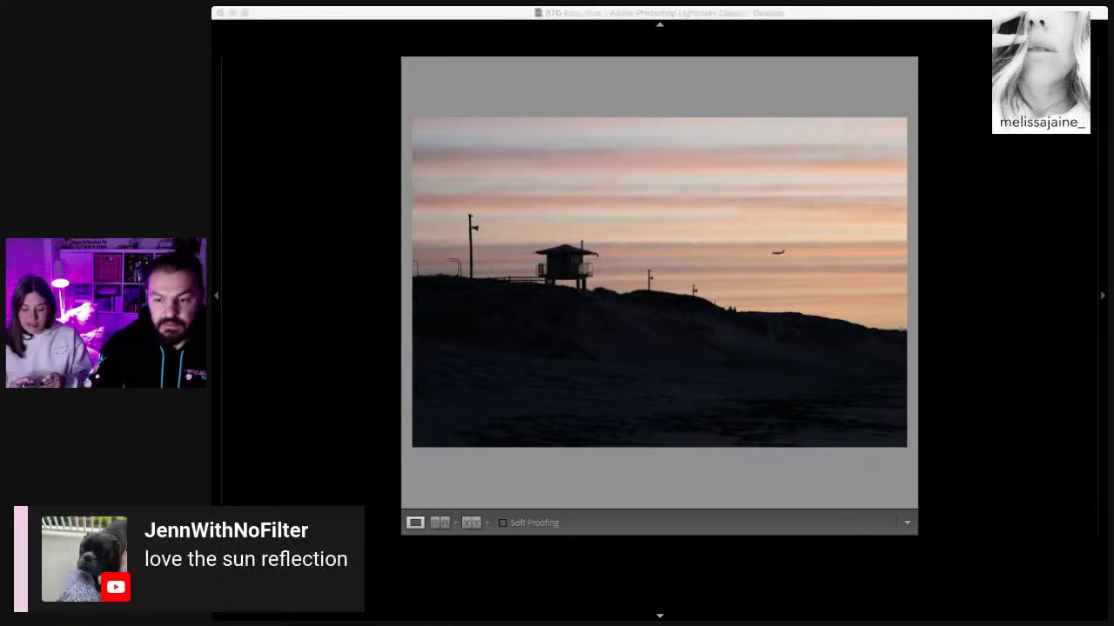
Step: Check the lifeguard tower's sharpness at 1:1, then advance four more burst frames
{"action": "left_click", "coordinate": [609, 345]}
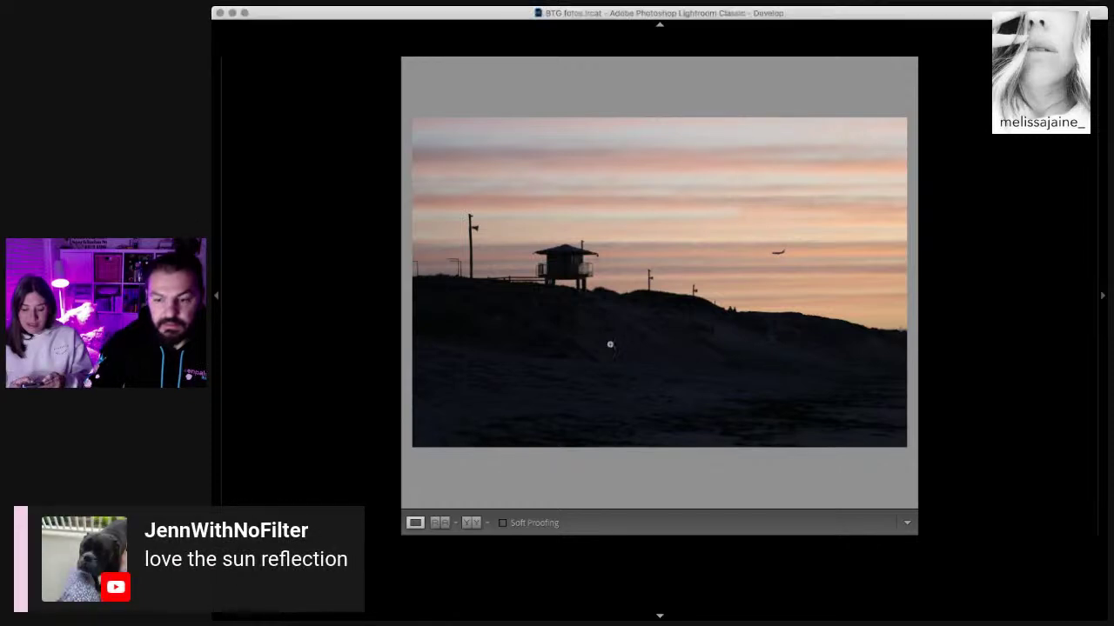
{"action": "left_click", "coordinate": [581, 247]}
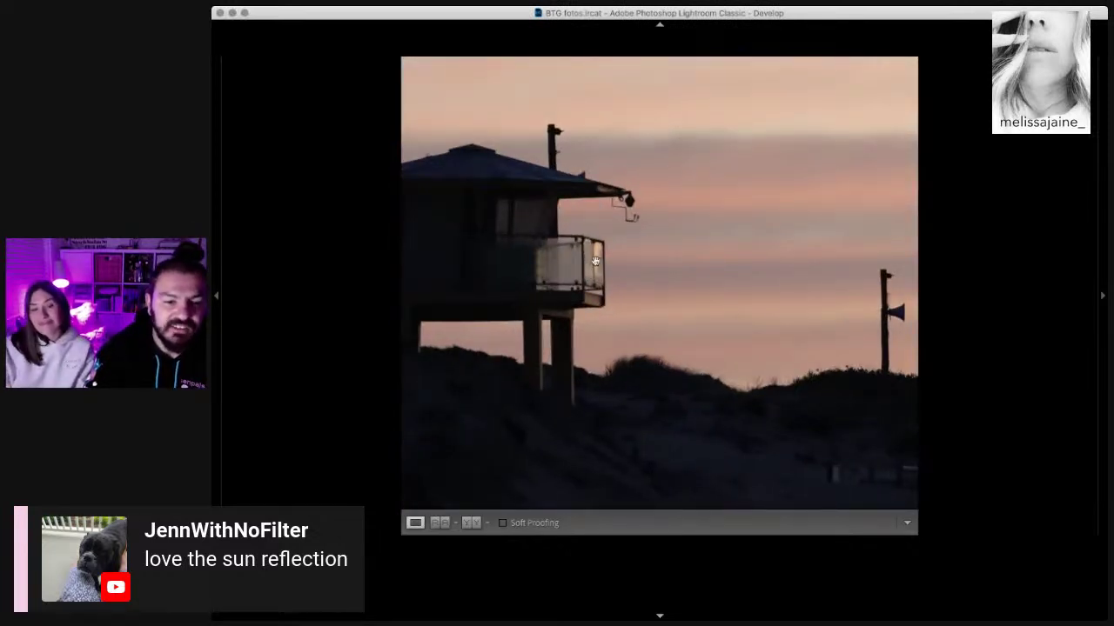
{"action": "left_click", "coordinate": [581, 244]}
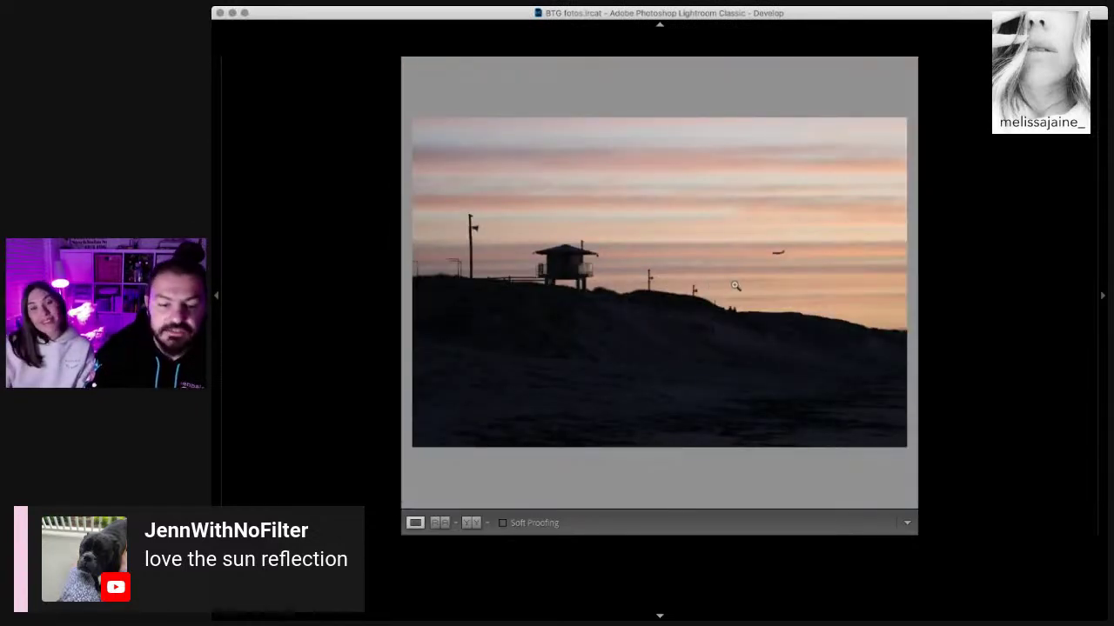
{"action": "key", "text": "Right"}
{"action": "key", "text": "Right"}
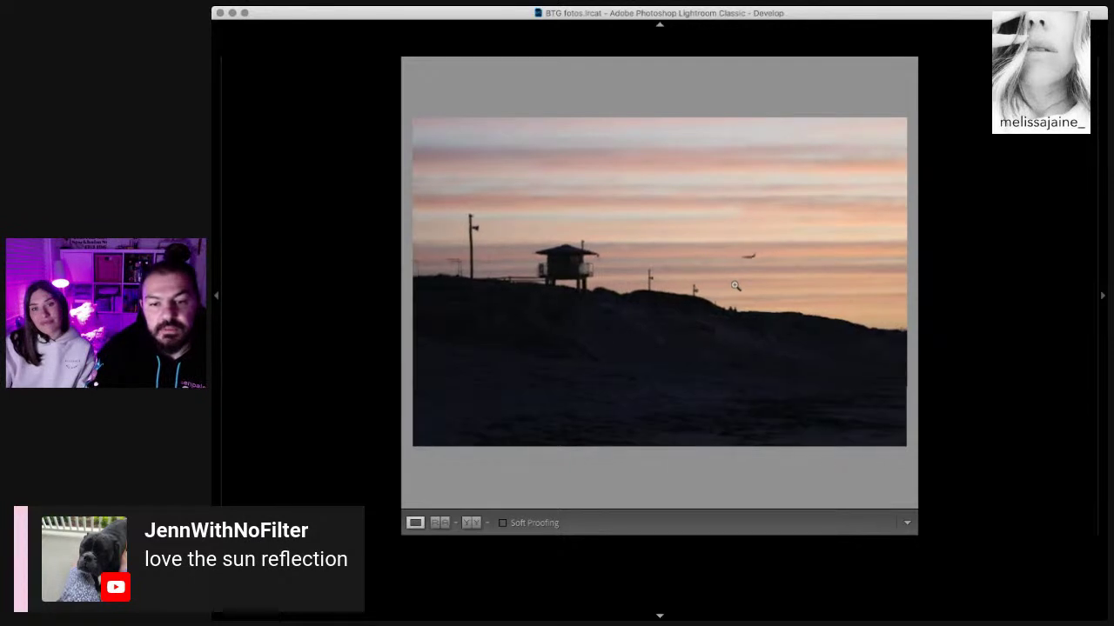
{"action": "key", "text": "Right"}
{"action": "key", "text": "Right"}
{"action": "key", "text": "Right"}
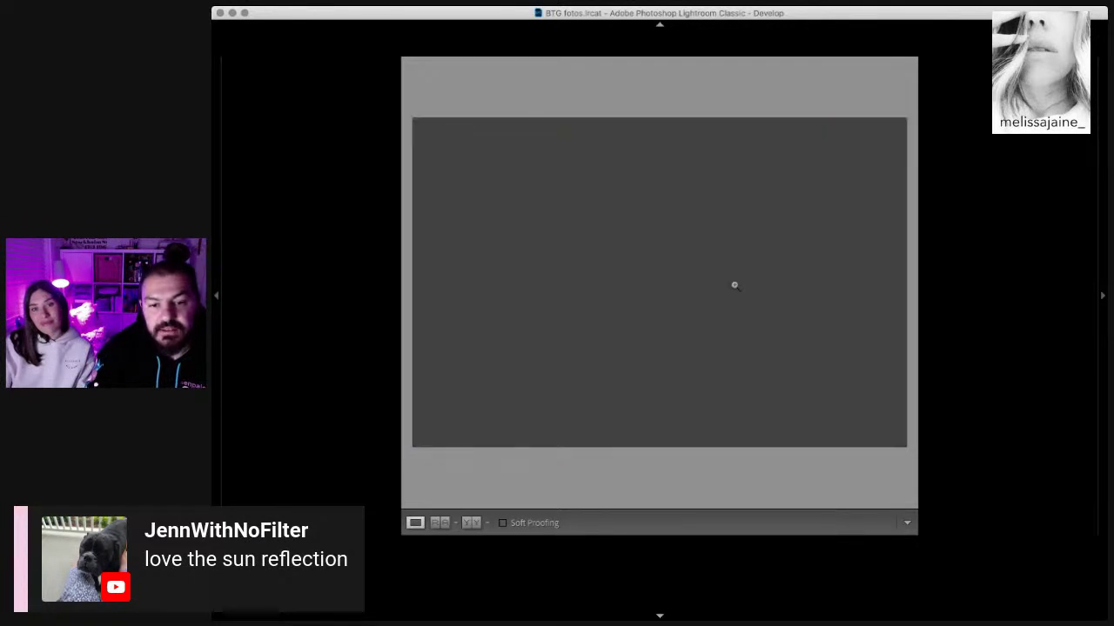
{"action": "key", "text": "Right"}
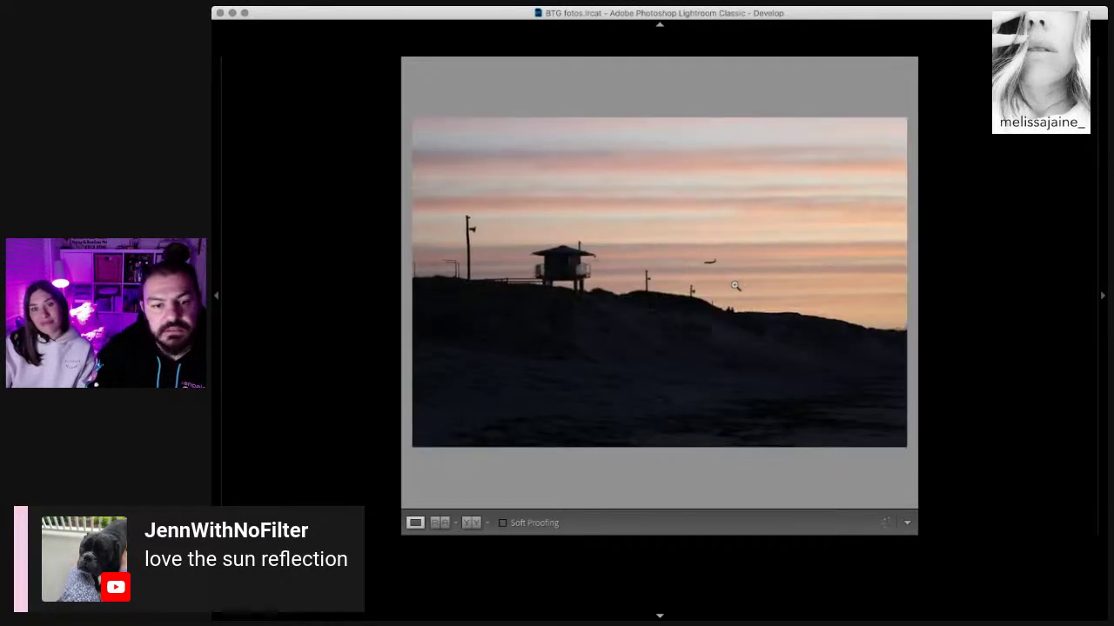
{"action": "key", "text": "Right"}
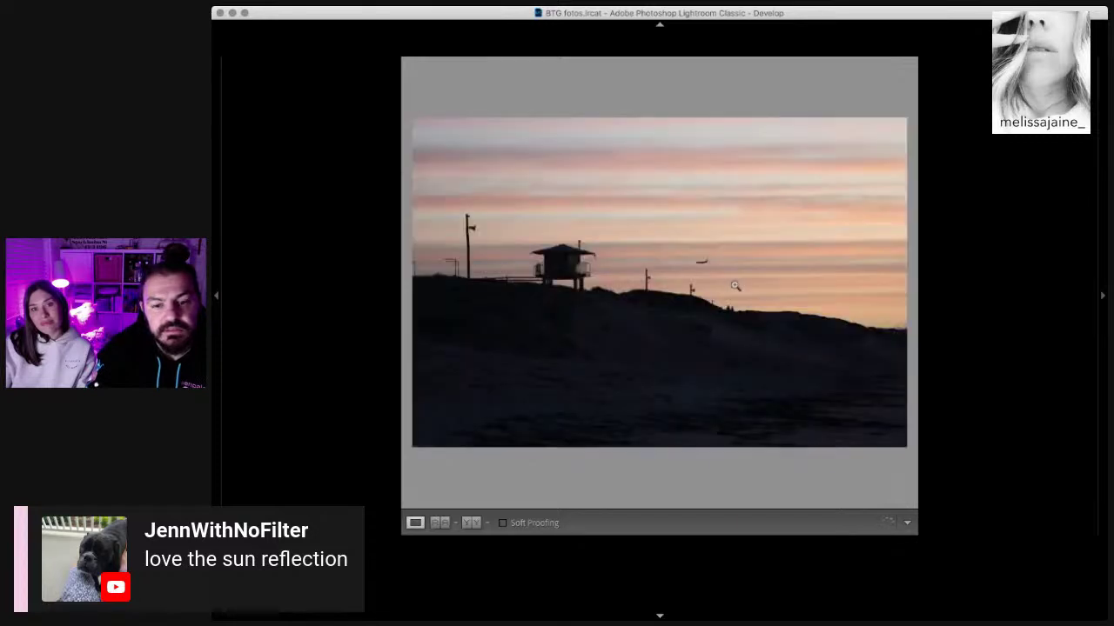
Step: Zoom in on the two figures on the dune, then move to the next frame
{"action": "left_click", "coordinate": [728, 316]}
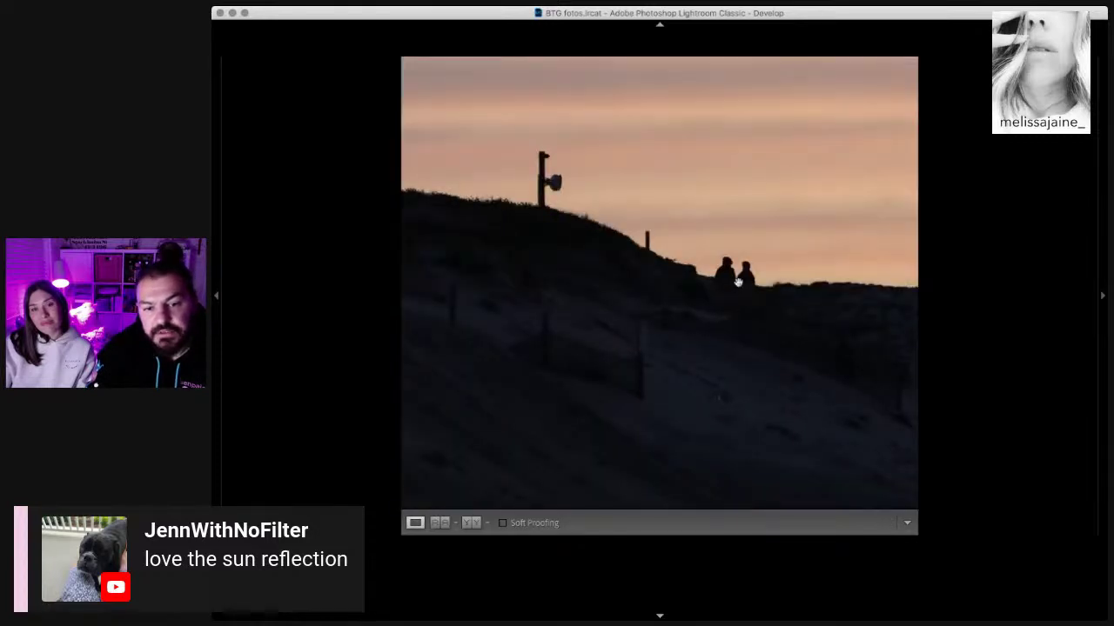
{"action": "left_click", "coordinate": [734, 275]}
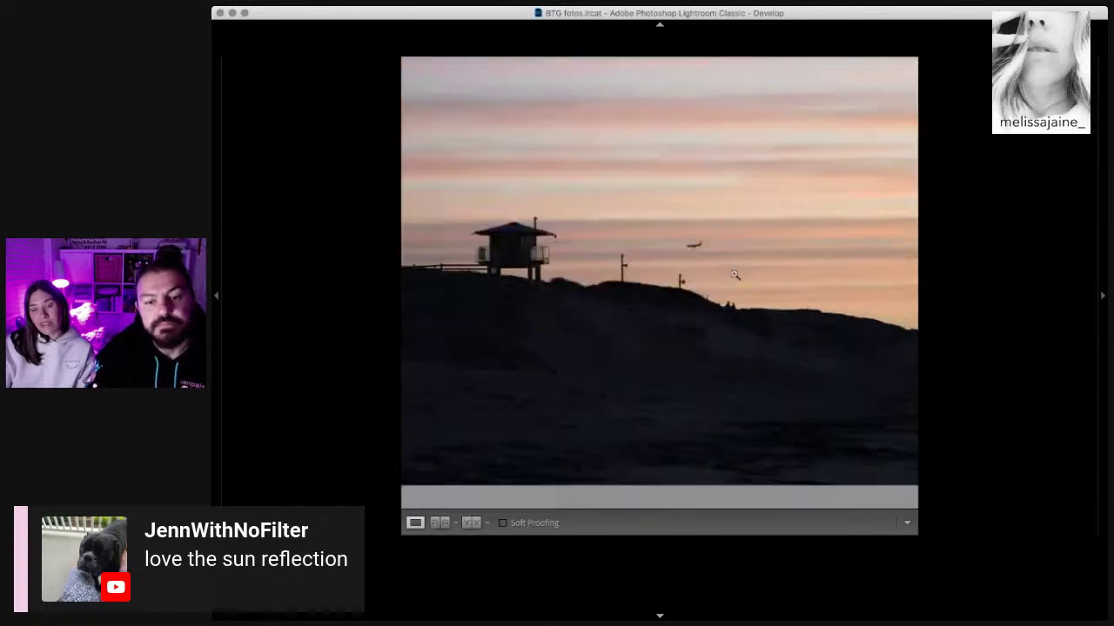
{"action": "key", "text": "Right"}
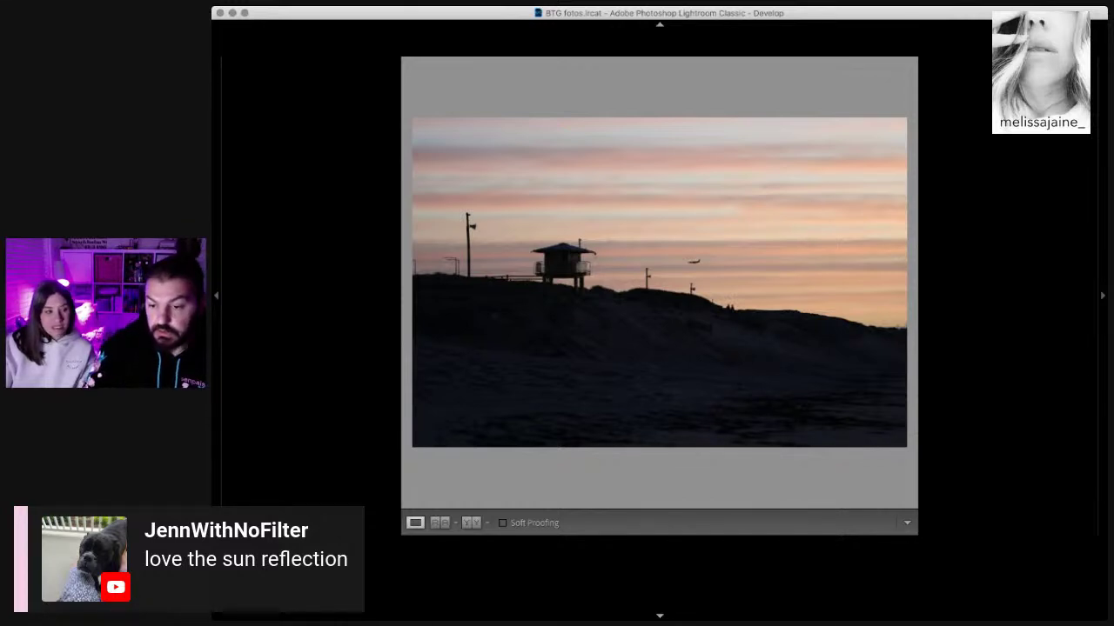
{"action": "left_click", "coordinate": [571, 330]}
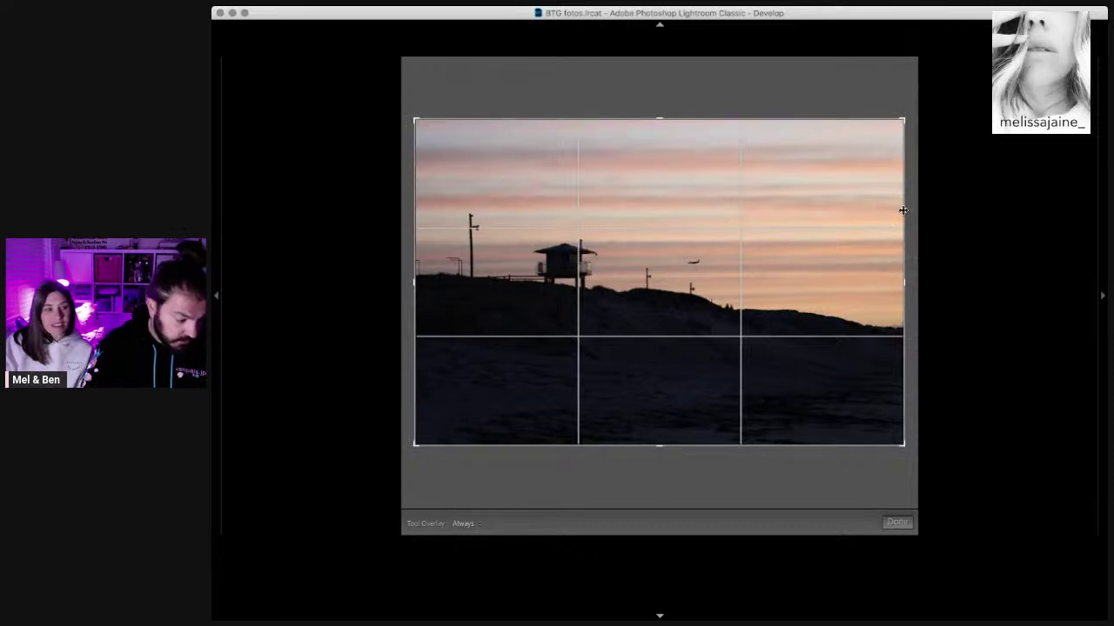
Step: Crop the tower photo tightly from the right and top around the tower and plane
{"action": "left_click_drag", "start_coordinate": [903, 210], "coordinate": [862, 212]}
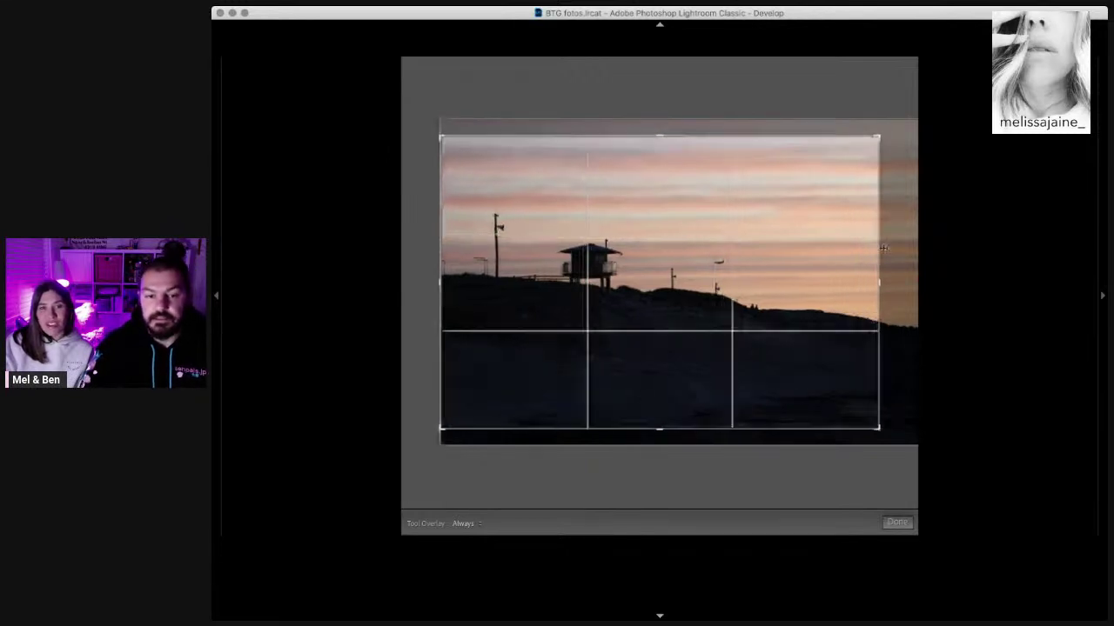
{"action": "left_click_drag", "start_coordinate": [867, 249], "coordinate": [800, 253]}
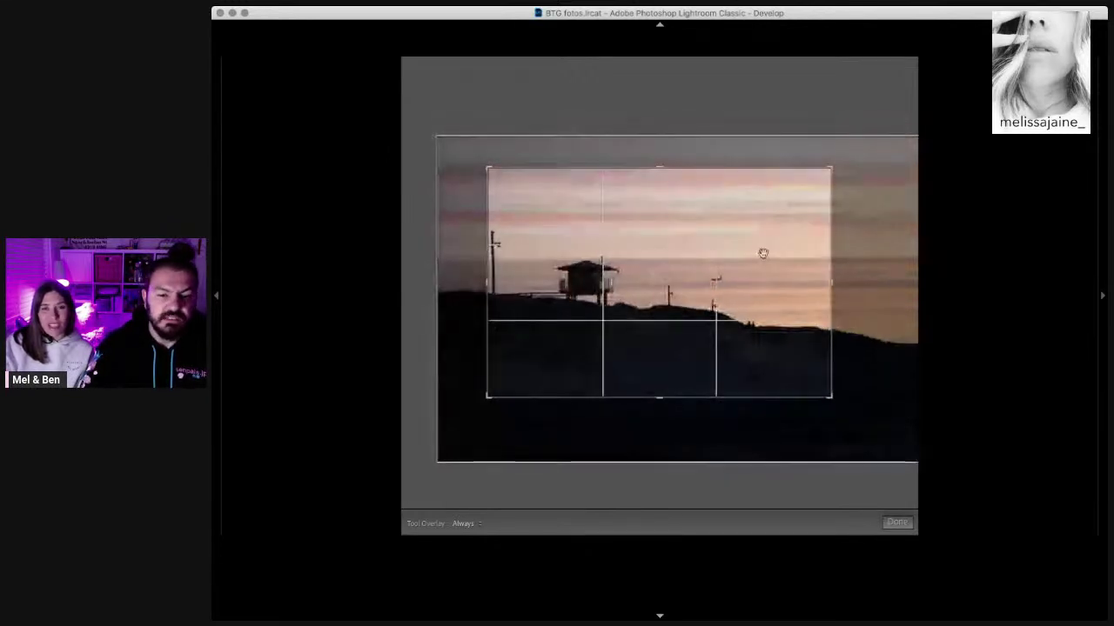
{"action": "mouse_move", "coordinate": [829, 253]}
{"action": "left_mouse_down"}
{"action": "mouse_move", "coordinate": [805, 259]}
{"action": "mouse_move", "coordinate": [823, 250]}
{"action": "left_mouse_up"}
{"action": "left_click_drag", "start_coordinate": [664, 188], "coordinate": [686, 199]}
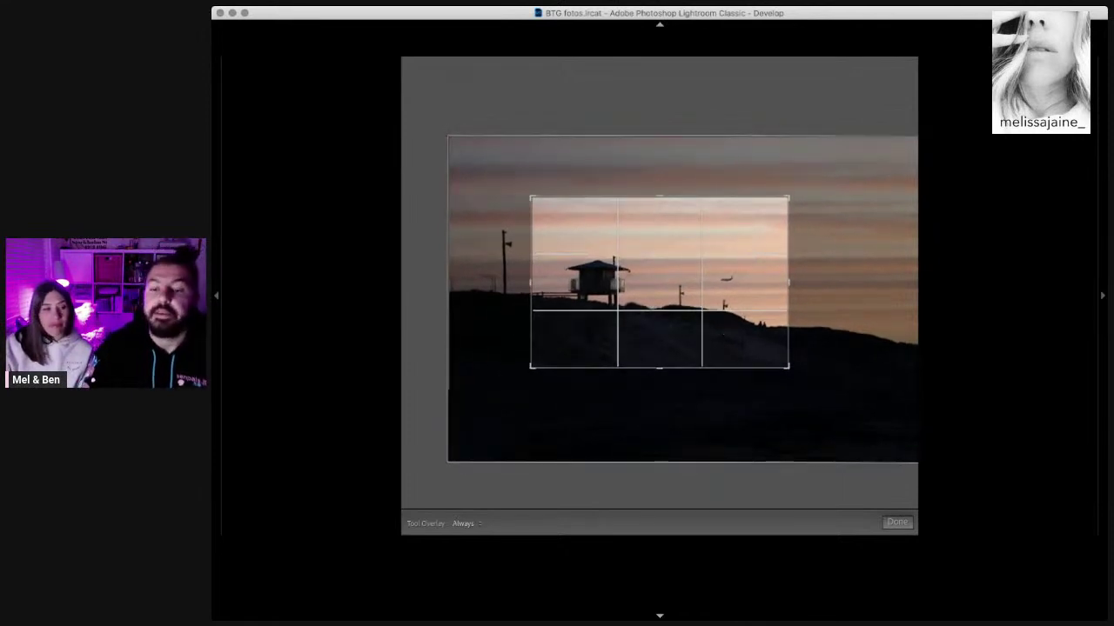
{"action": "key", "text": "Return"}
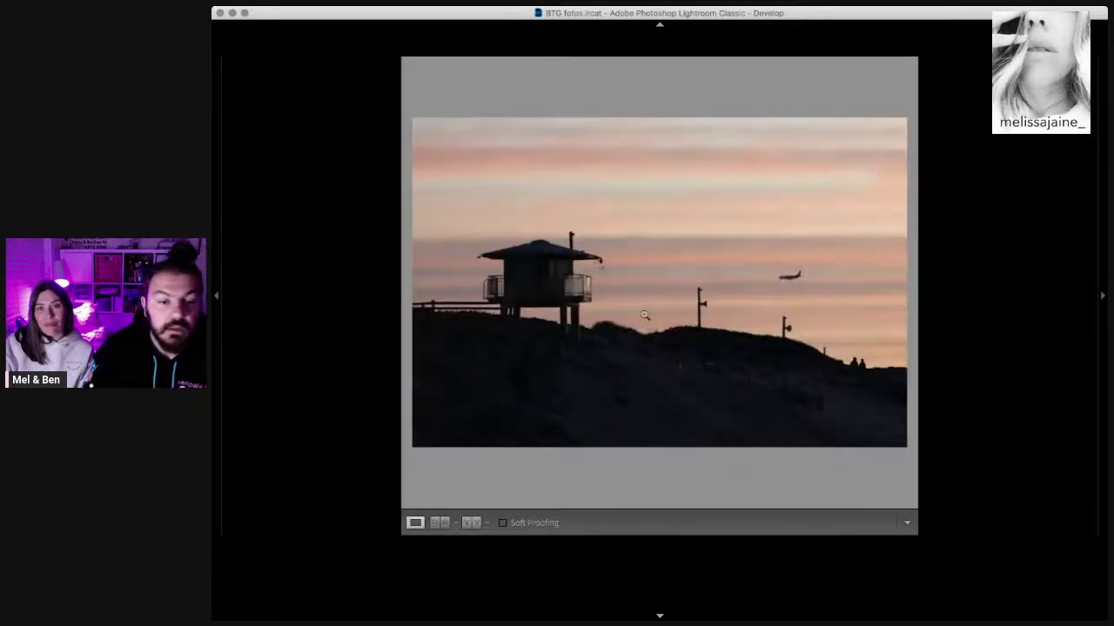
Step: Rotate the crop slightly to level the horizon and apply it
{"action": "key", "text": "r"}
{"action": "left_click_drag", "start_coordinate": [815, 95], "coordinate": [815, 96]}
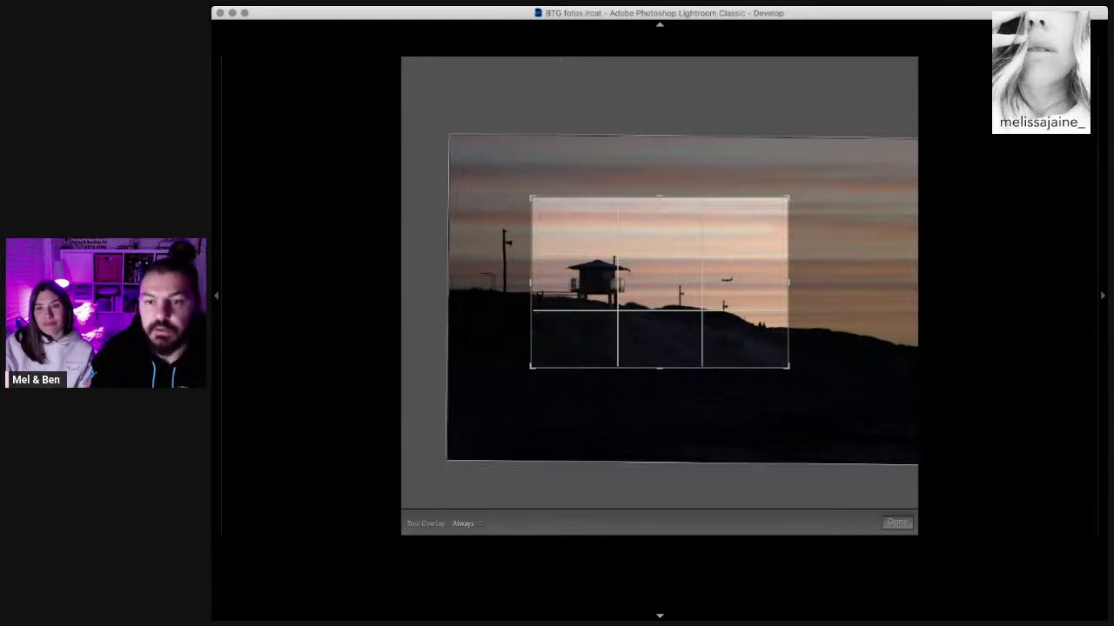
{"action": "key", "text": "Return"}
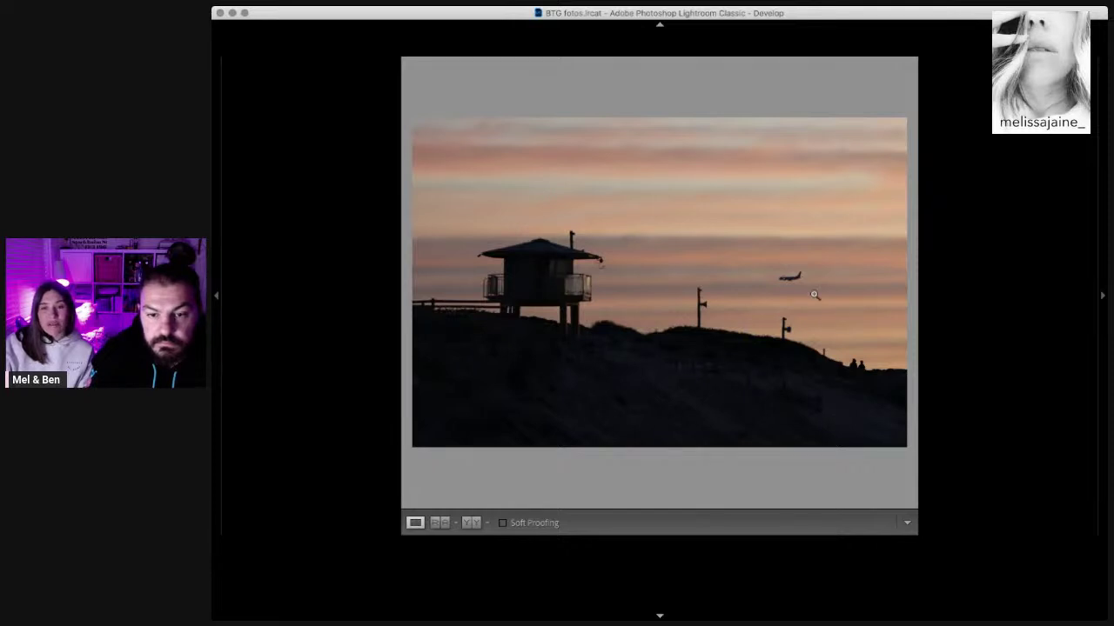
Step: Check the plane and the next photo's lifeguard tower up close, then return
{"action": "left_click", "coordinate": [790, 278]}
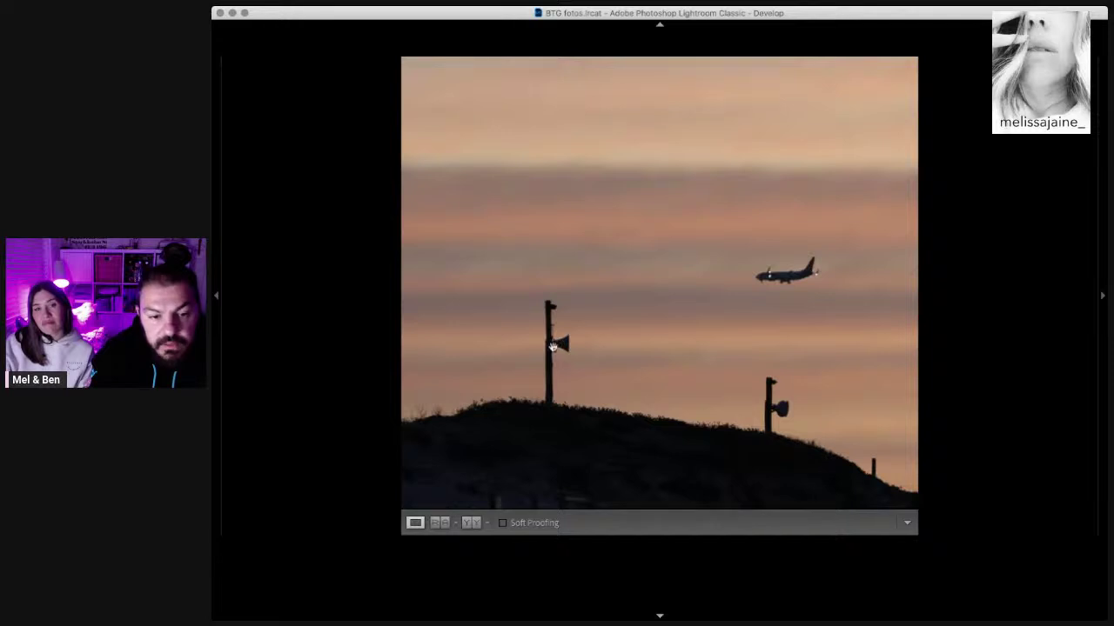
{"action": "key", "text": "Right"}
{"action": "left_click", "coordinate": [557, 300]}
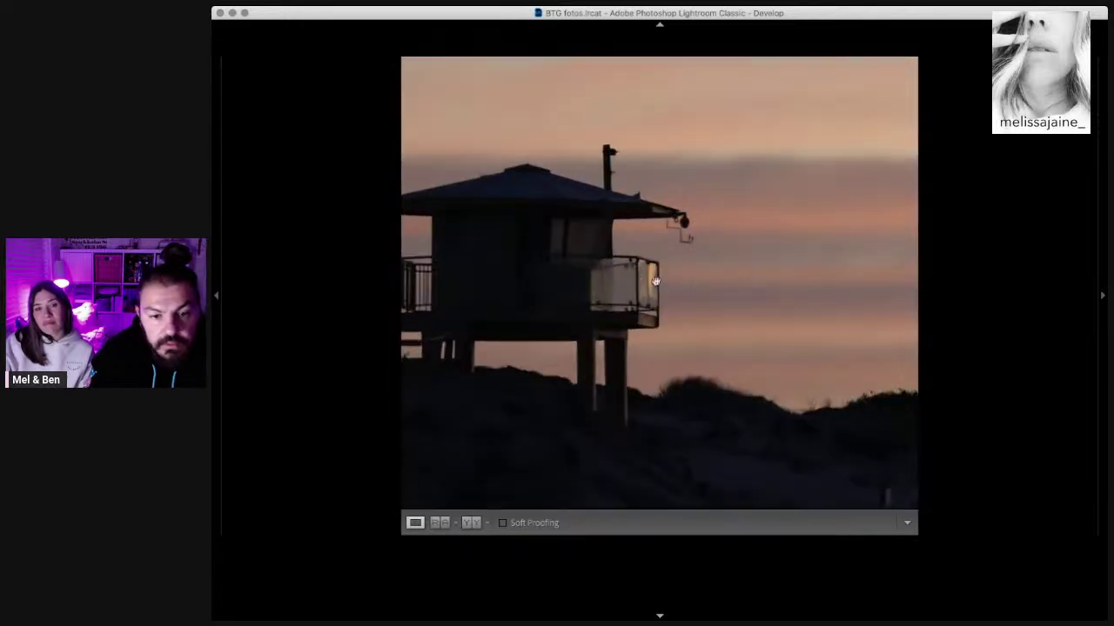
{"action": "key", "text": "Left"}
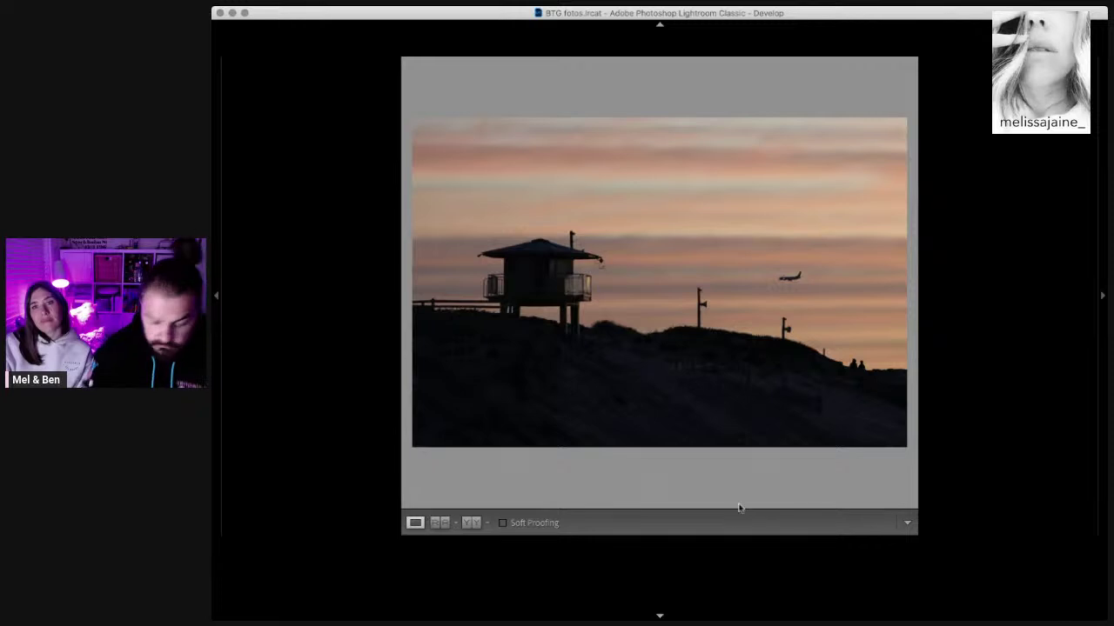
Step: Advance through nine near-identical sunset burst frames to the darker frame with a person
{"action": "key", "text": "Right"}
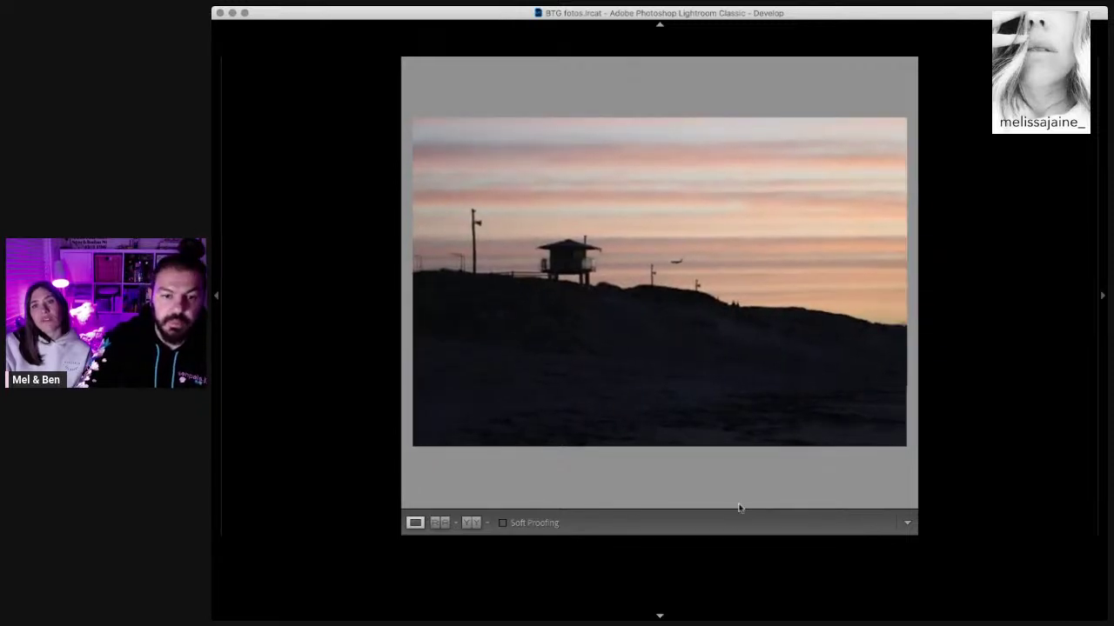
{"action": "key", "text": "Right"}
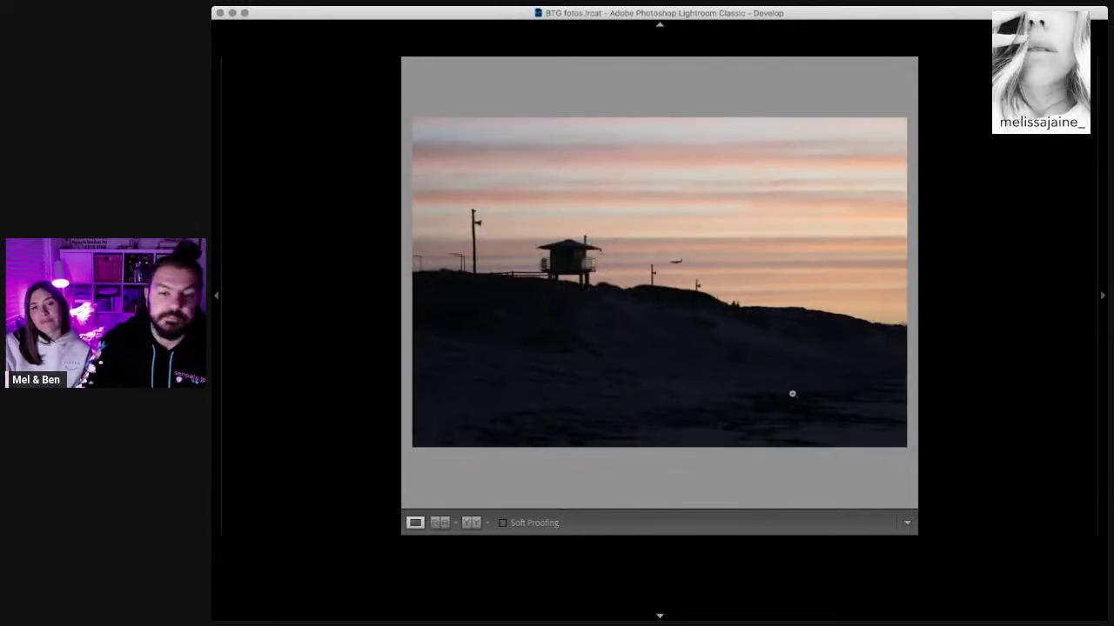
{"action": "key", "text": "Right"}
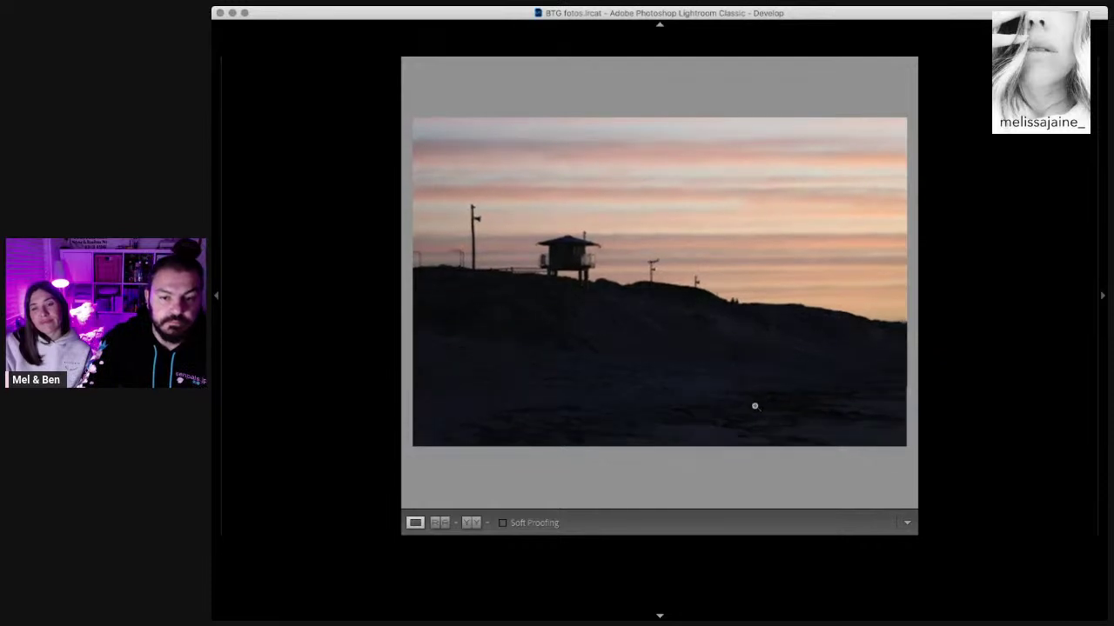
{"action": "key", "text": "Right"}
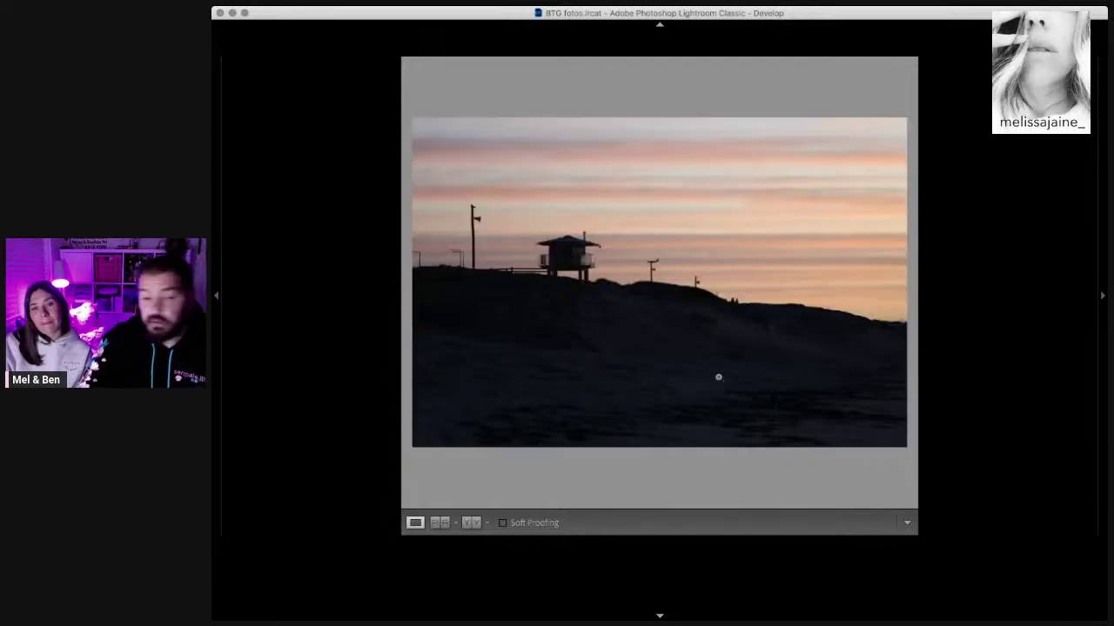
{"action": "key", "text": "Right"}
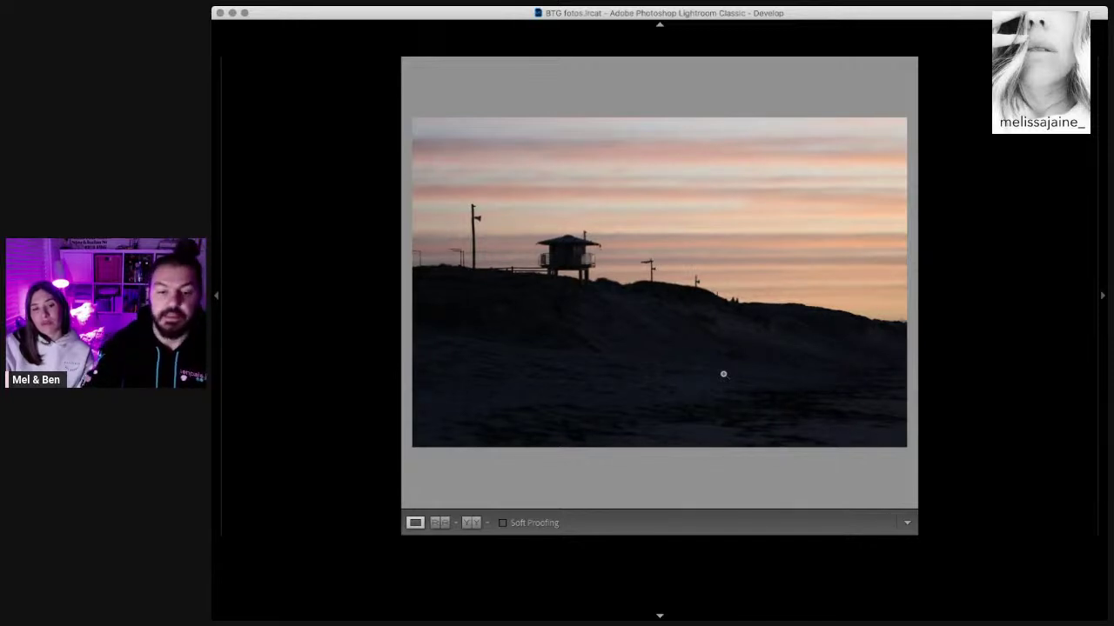
{"action": "key", "text": "Right"}
{"action": "key", "text": "Right"}
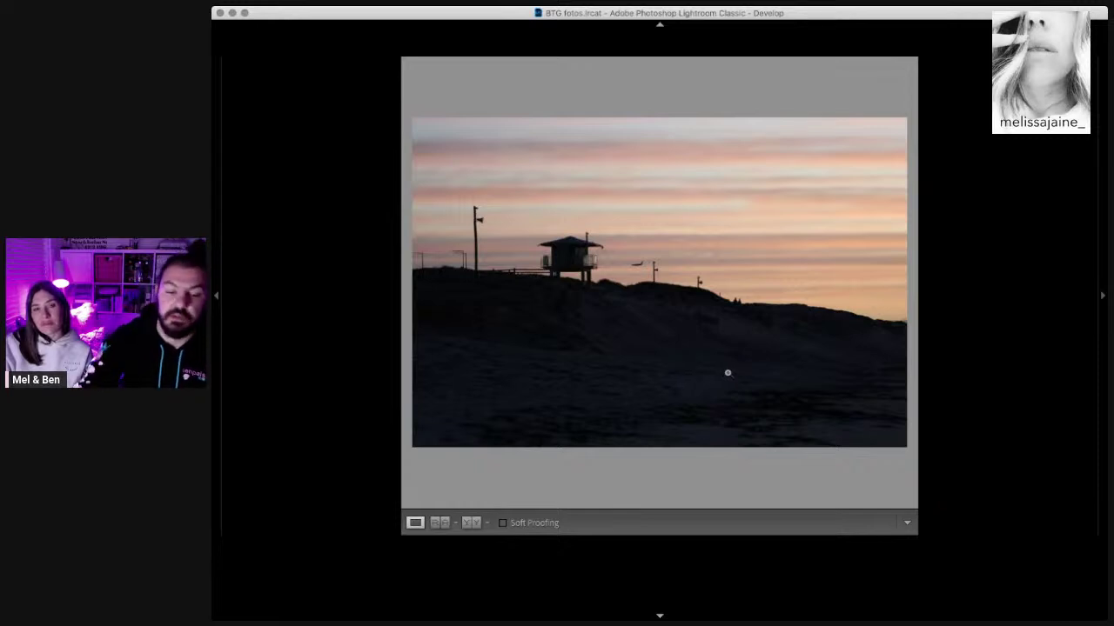
{"action": "key", "text": "Right"}
{"action": "key", "text": "Right"}
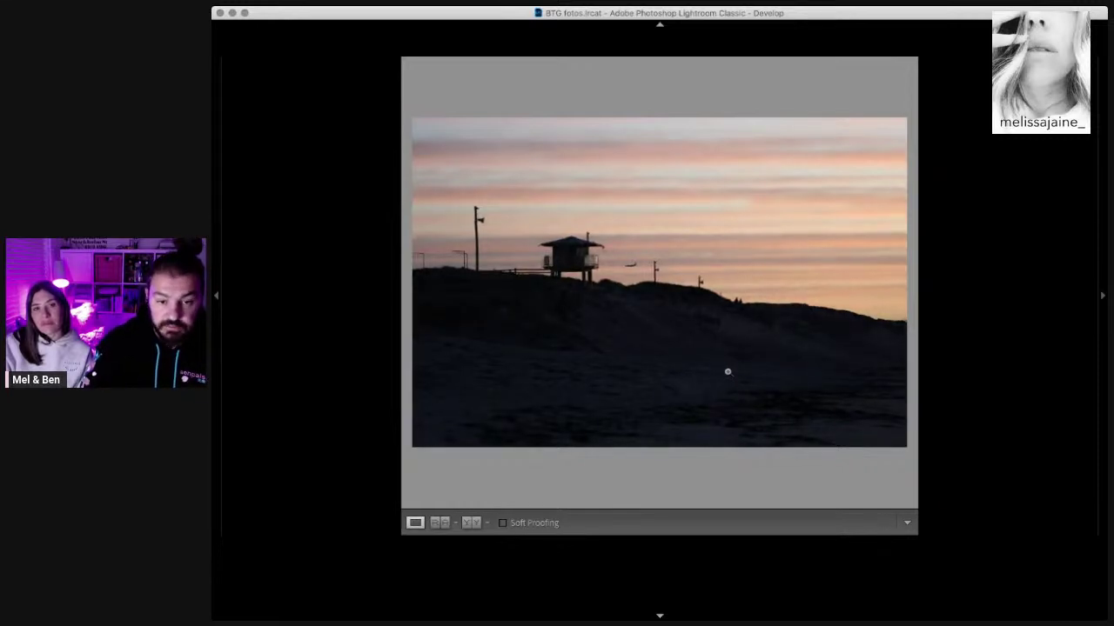
{"action": "key", "text": "Right"}
{"action": "key", "text": "Right"}
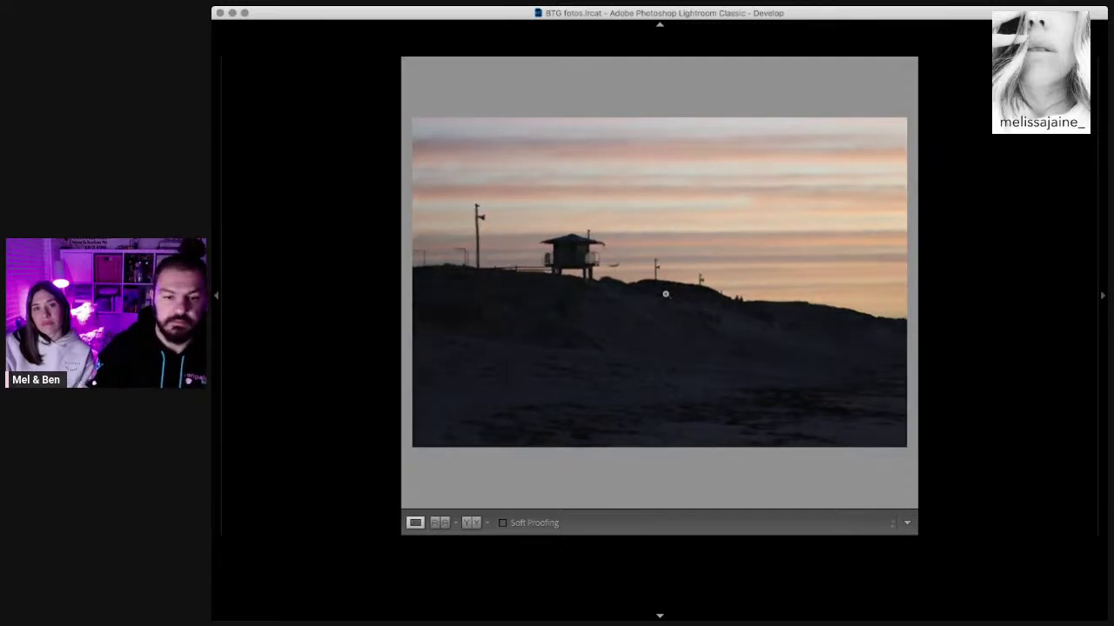
{"action": "key", "text": "Right"}
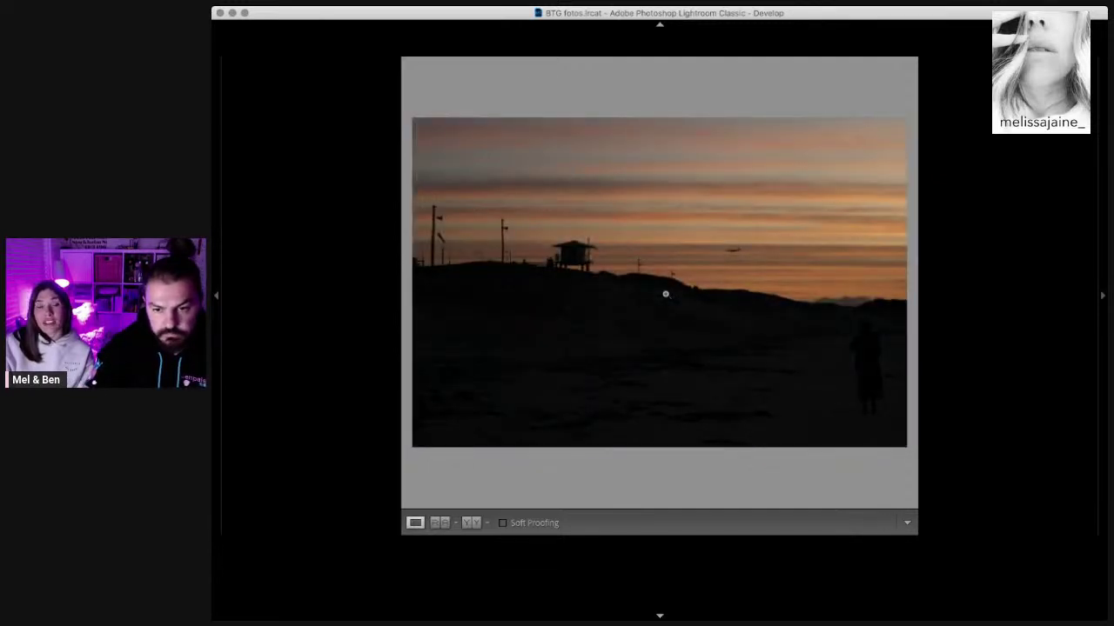
Step: Zoom in on the airplane in the darker frame and compare neighbouring frames at 1:1
{"action": "key", "text": "Right"}
{"action": "key", "text": "Left"}
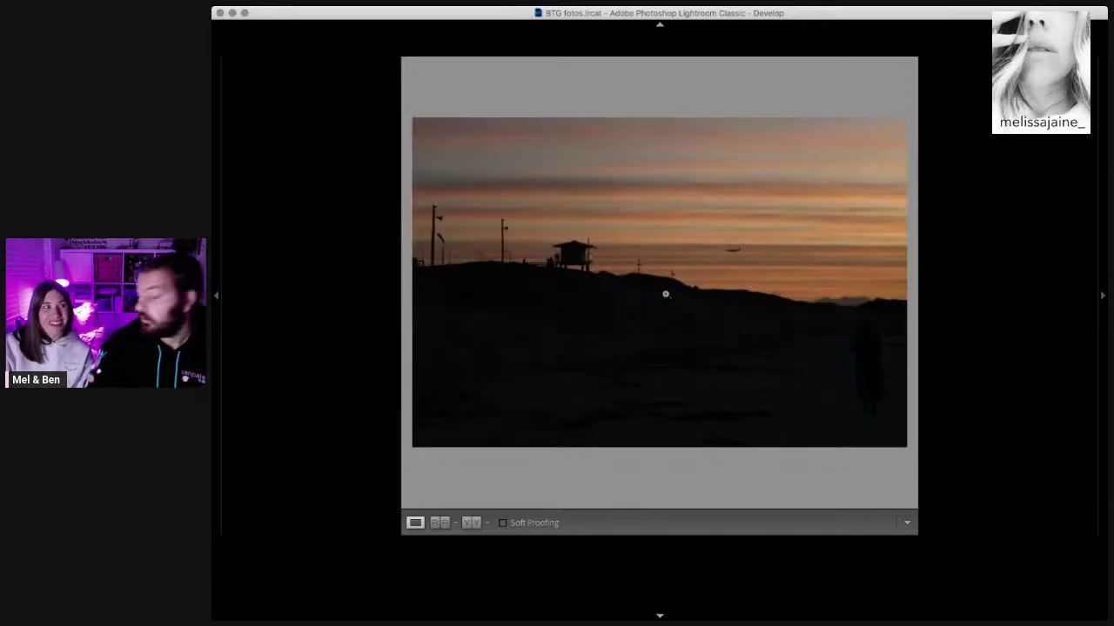
{"action": "left_click", "coordinate": [716, 250]}
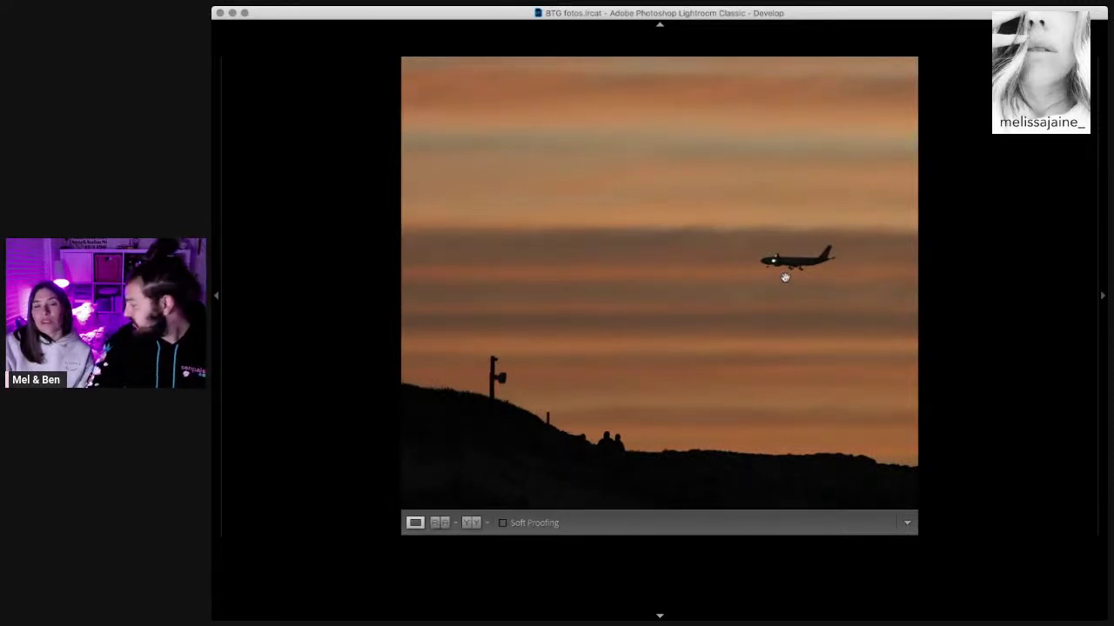
{"action": "key", "text": "Right"}
{"action": "key", "text": "Right"}
{"action": "key", "text": "Right"}
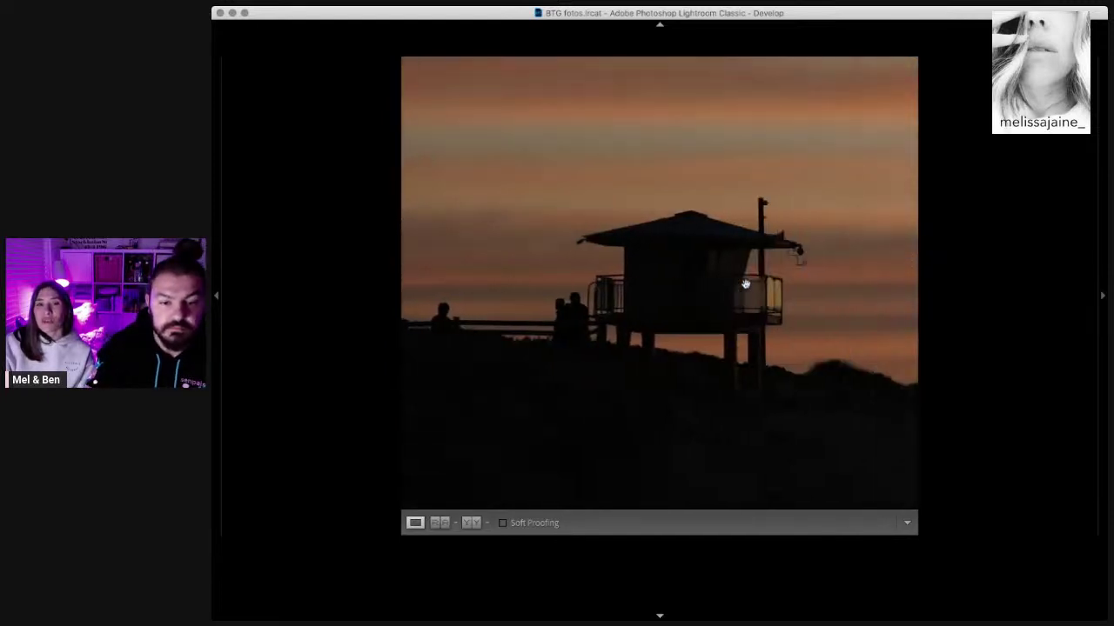
{"action": "key", "text": "Right"}
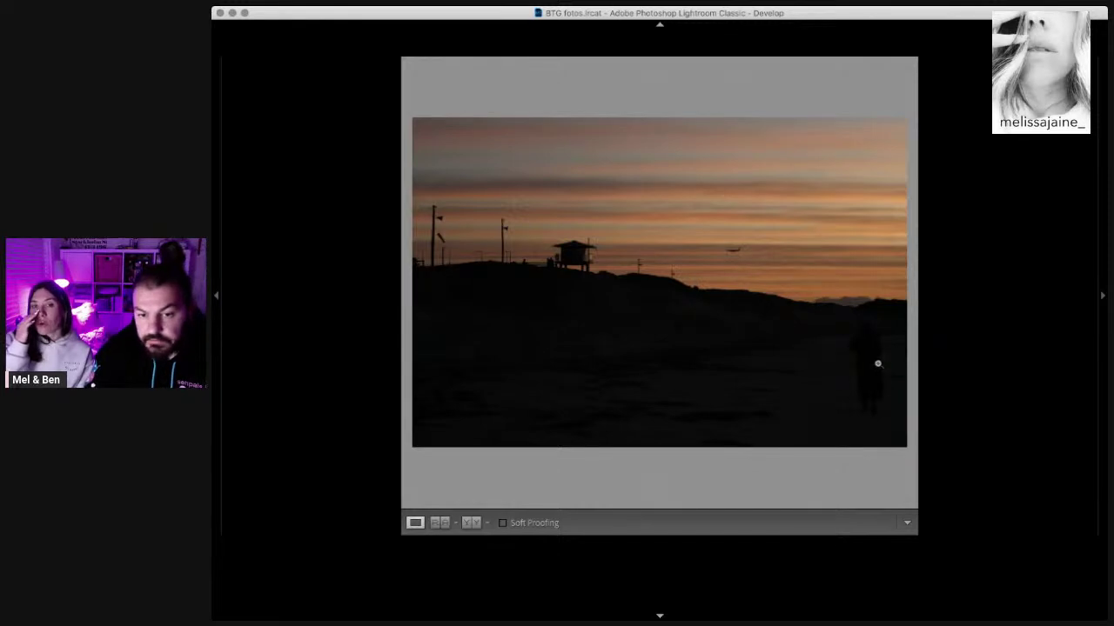
Step: Crop the dark sunset photo from the top-left, reposition the image, and apply it
{"action": "key", "text": "r"}
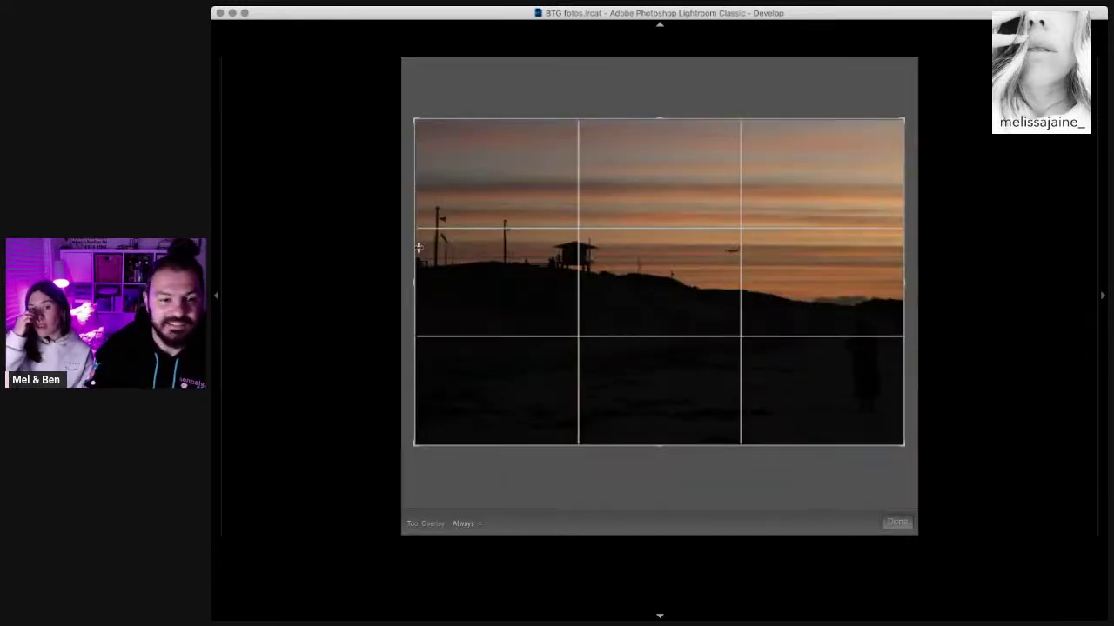
{"action": "left_click_drag", "start_coordinate": [416, 121], "coordinate": [475, 146]}
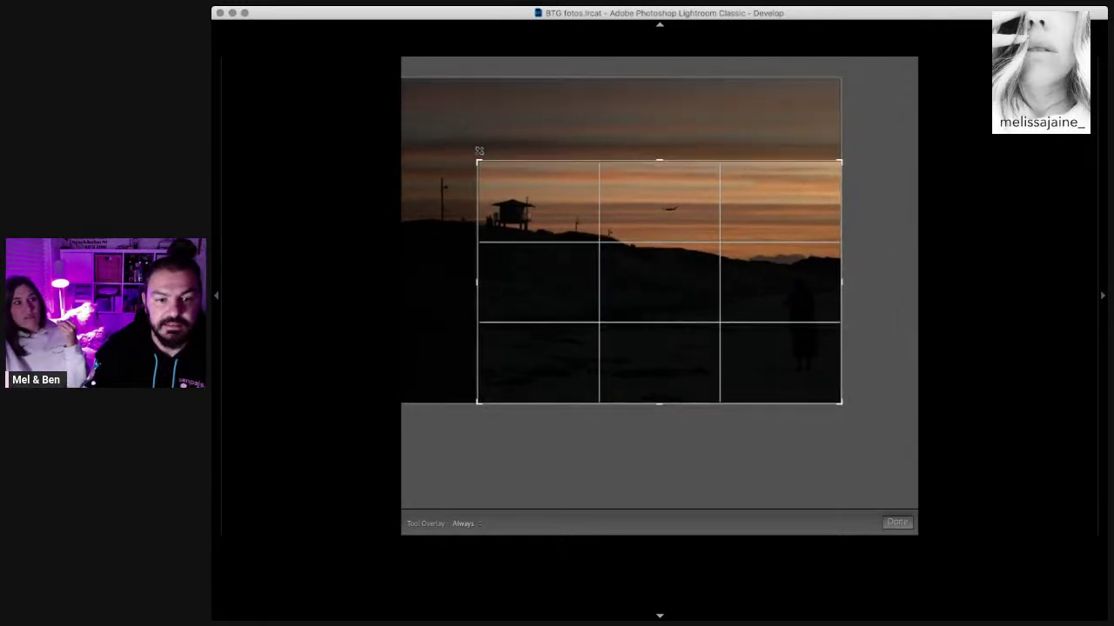
{"action": "left_click_drag", "start_coordinate": [569, 231], "coordinate": [578, 255]}
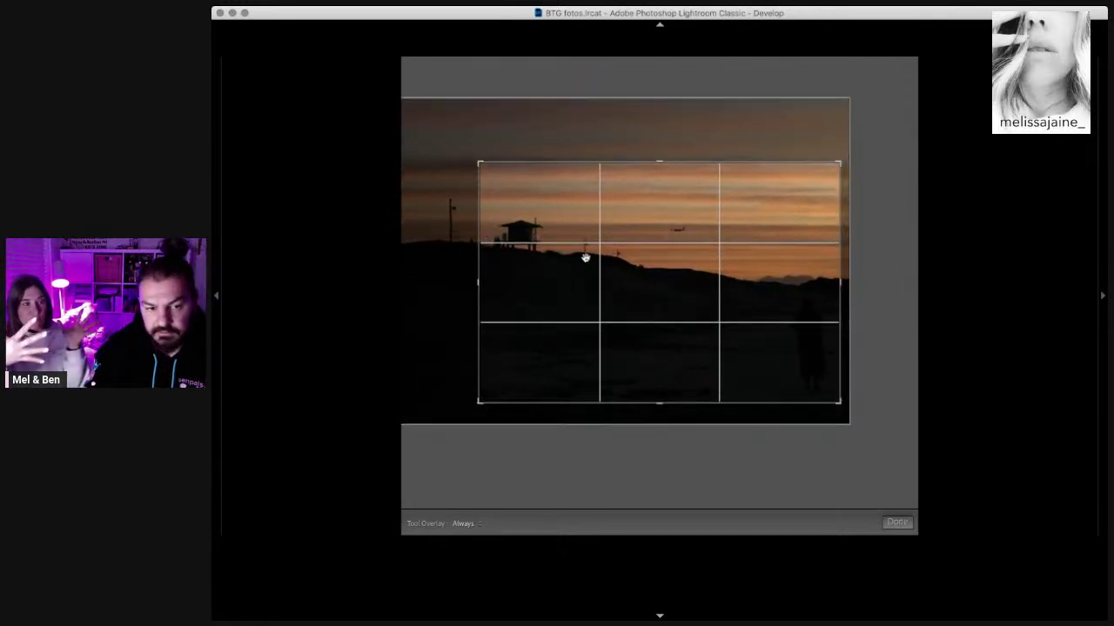
{"action": "mouse_move", "coordinate": [479, 163]}
{"action": "left_mouse_down"}
{"action": "mouse_move", "coordinate": [489, 174]}
{"action": "mouse_move", "coordinate": [474, 171]}
{"action": "left_mouse_up"}
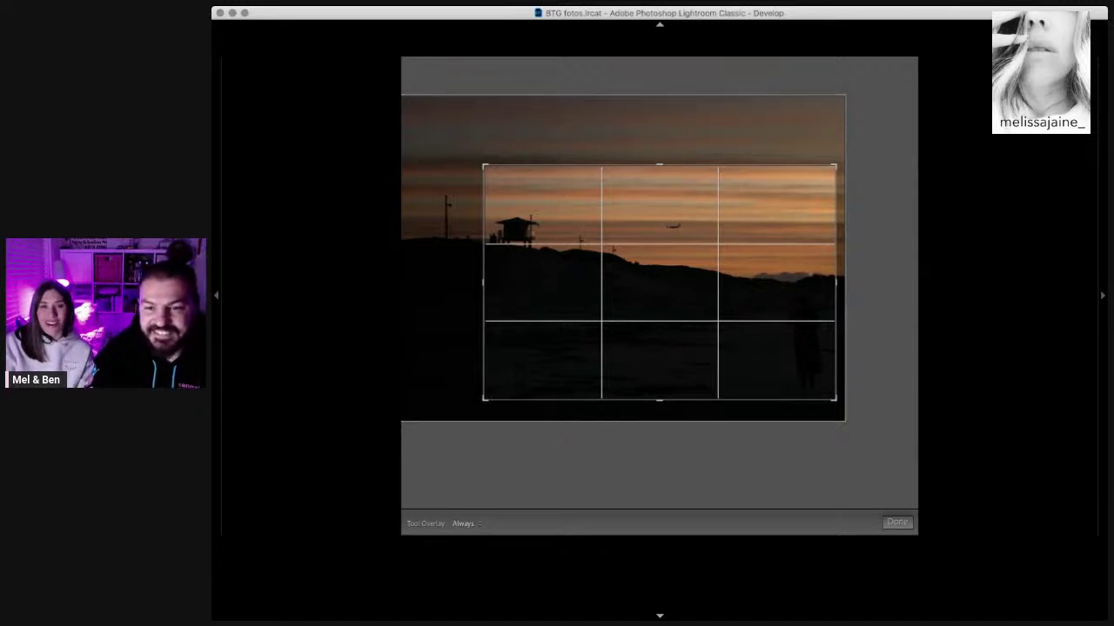
{"action": "key", "text": "Return"}
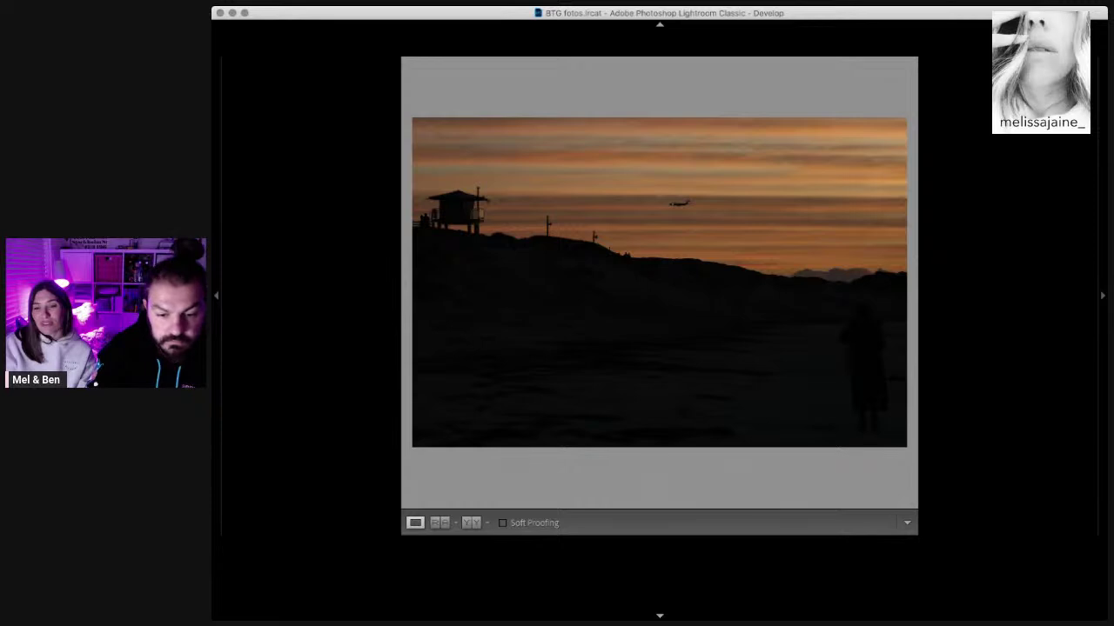
Step: Skip through the seven remaining sunset burst frames to reach the surf photos
{"action": "key", "text": "Right"}
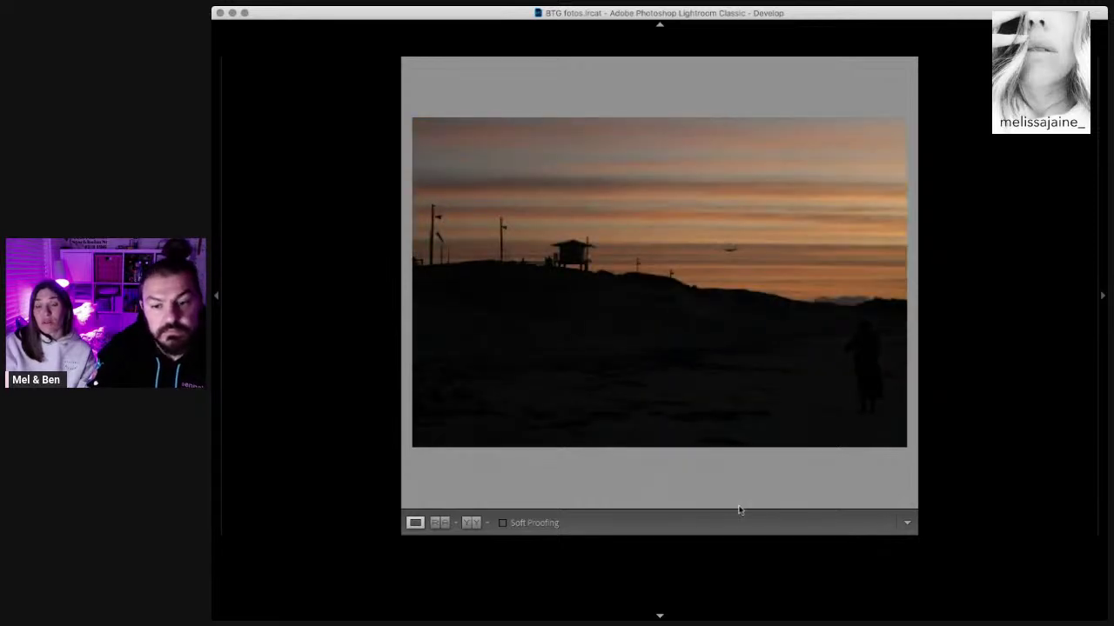
{"action": "key", "text": "Right"}
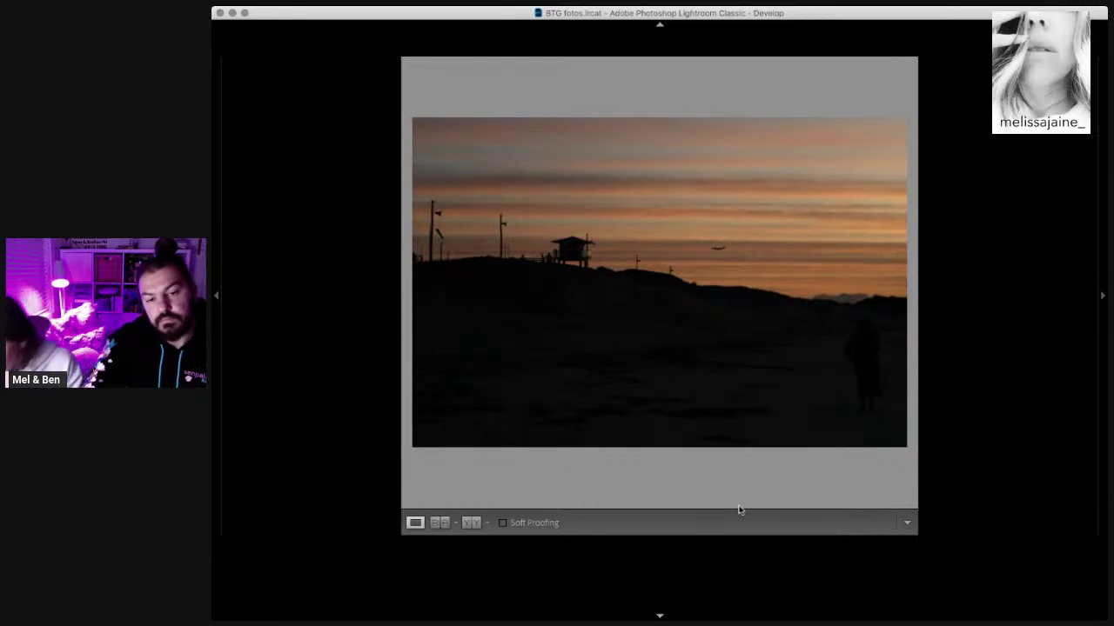
{"action": "key", "text": "Right"}
{"action": "key", "text": "Right"}
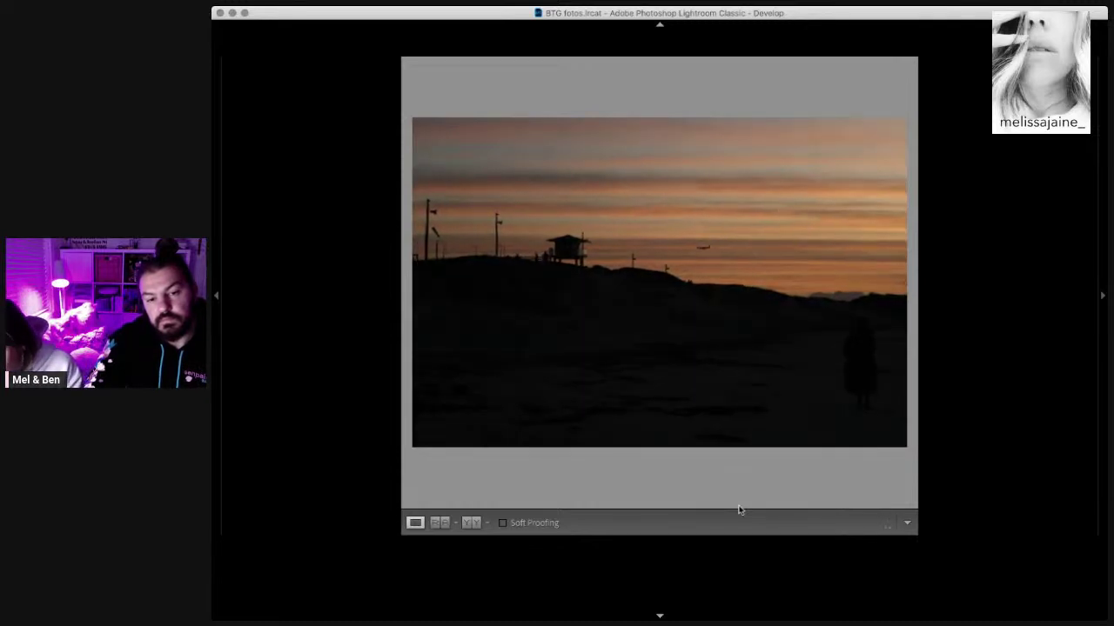
{"action": "key", "text": "Right"}
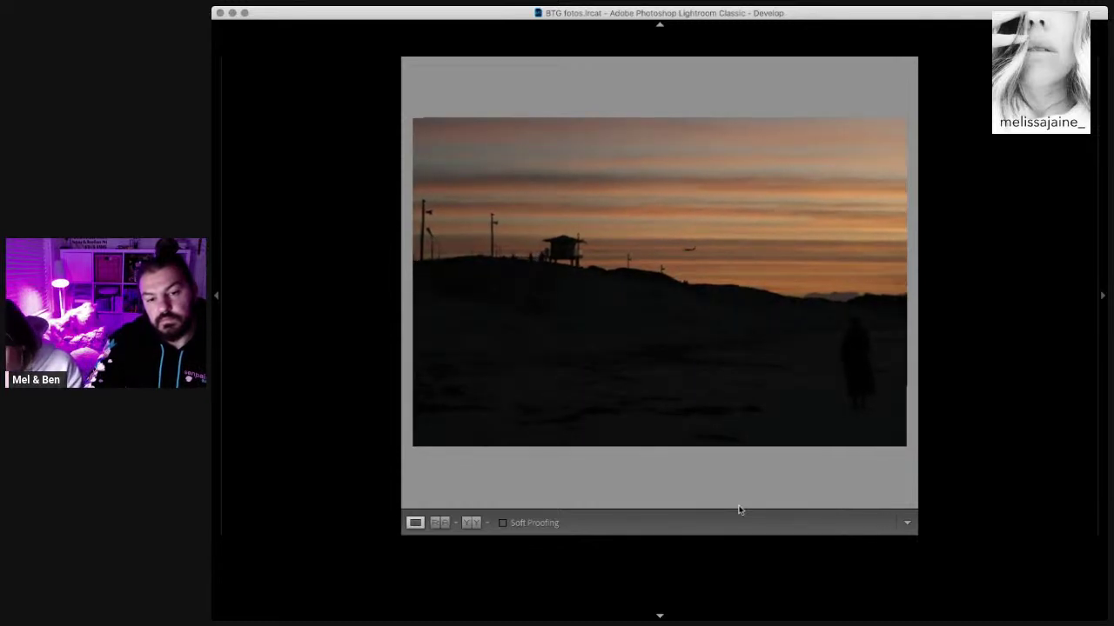
{"action": "key", "text": "Right"}
{"action": "key", "text": "Right"}
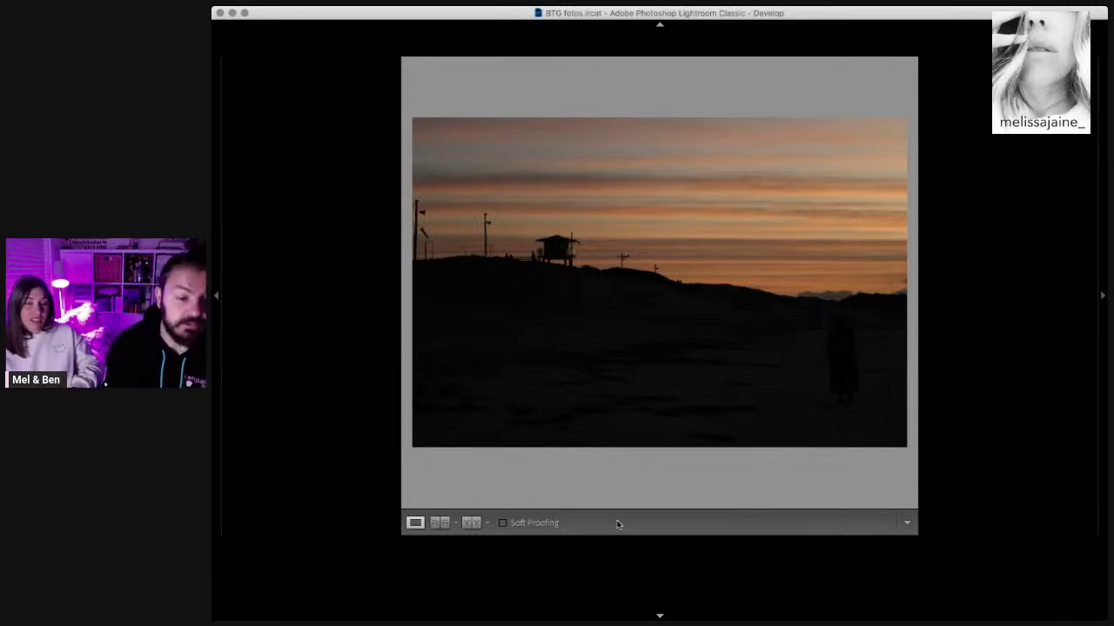
{"action": "key", "text": "Right"}
{"action": "key", "text": "Right"}
{"action": "key", "text": "Right"}
{"action": "key", "text": "Right"}
{"action": "key", "text": "Right"}
{"action": "key", "text": "Right"}
{"action": "key", "text": "Right"}
{"action": "key", "text": "Right"}
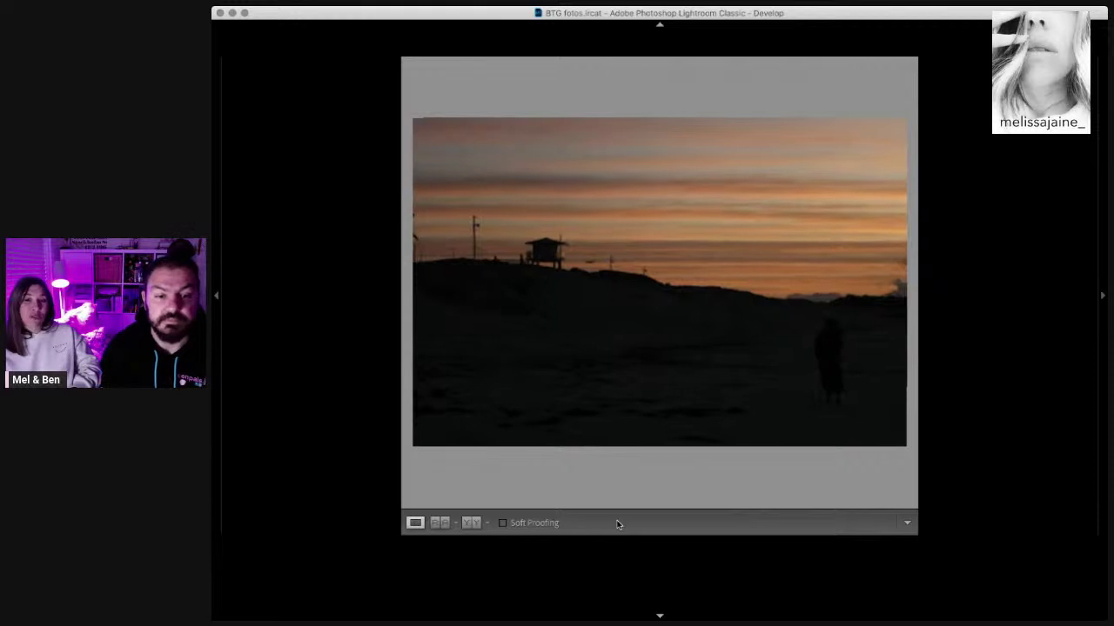
{"action": "key", "text": "Right"}
{"action": "key", "text": "Right"}
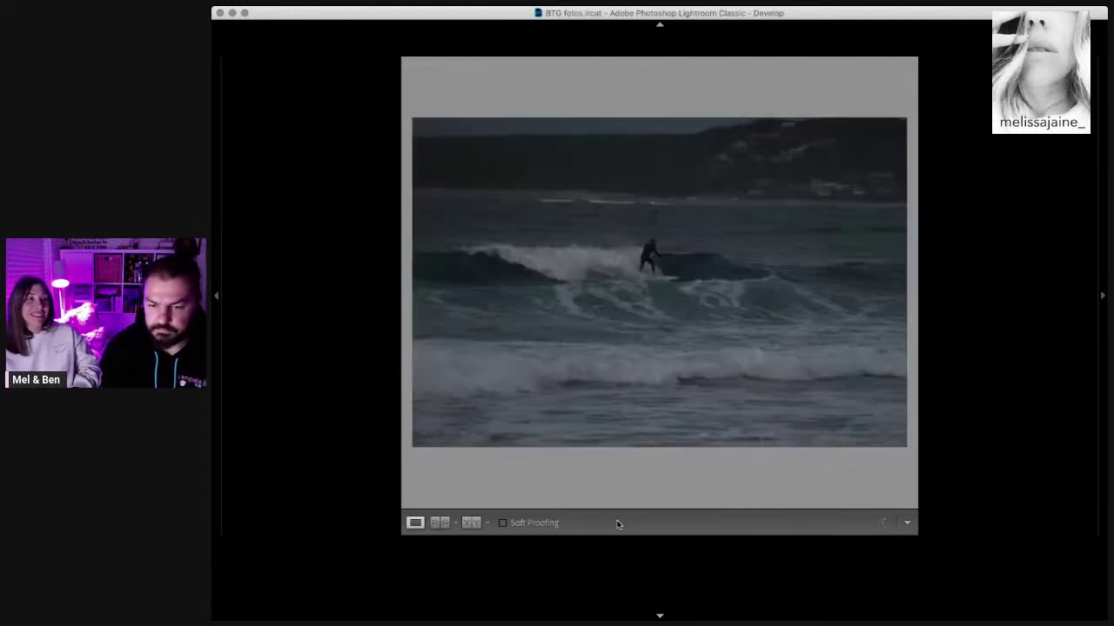
Step: Advance to the next surfer frame and toggle 1:1 zoom on the surfer three times
{"action": "key", "text": "Right"}
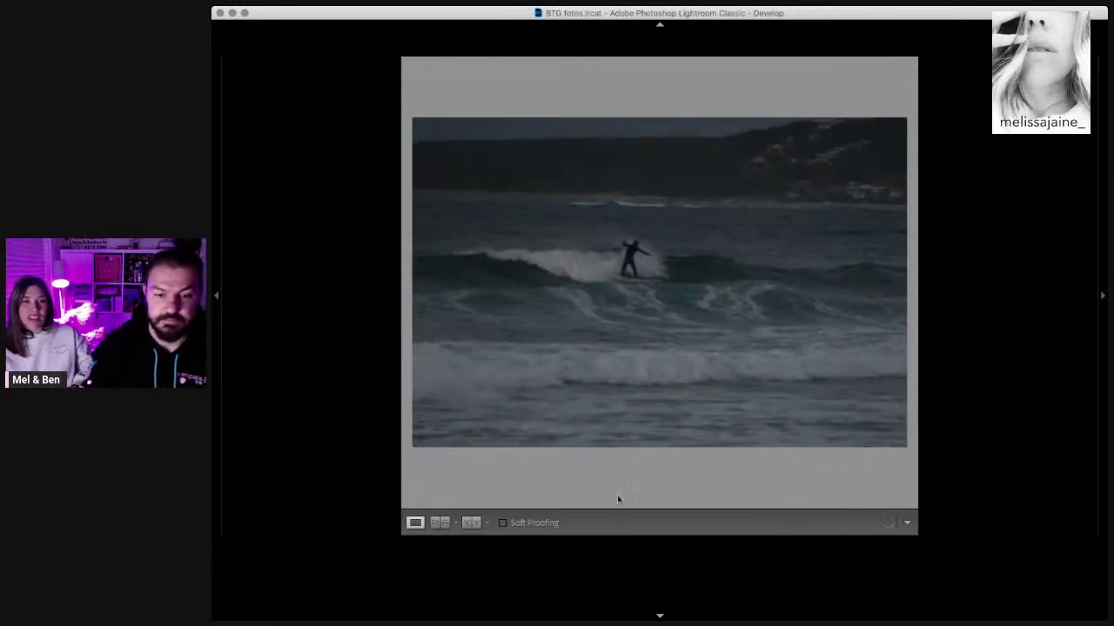
{"action": "left_click", "coordinate": [642, 254]}
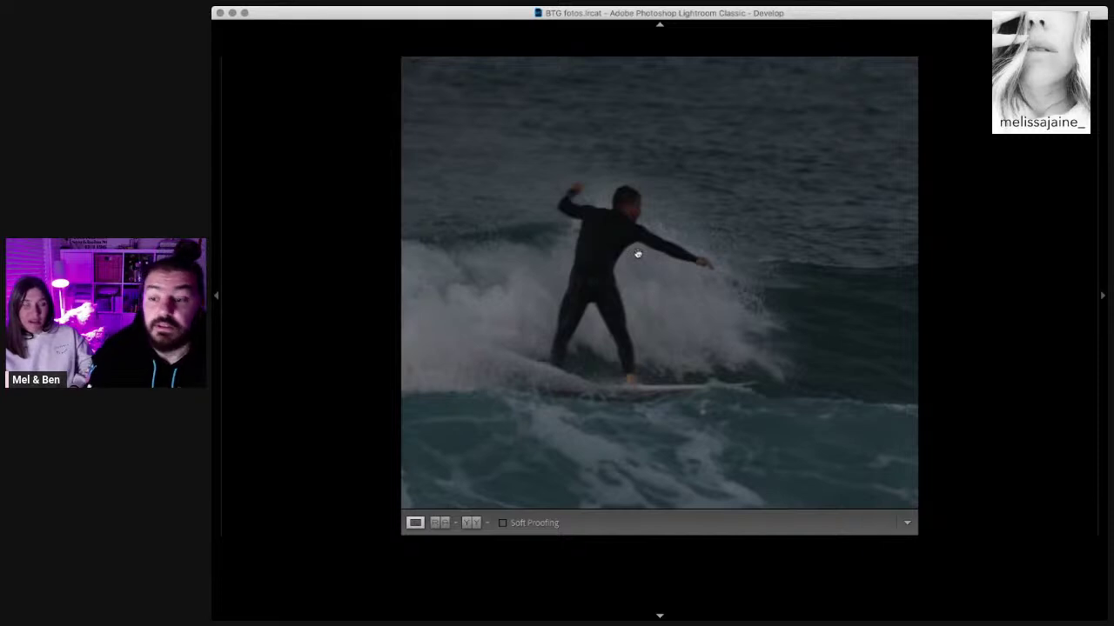
{"action": "left_click", "coordinate": [638, 253]}
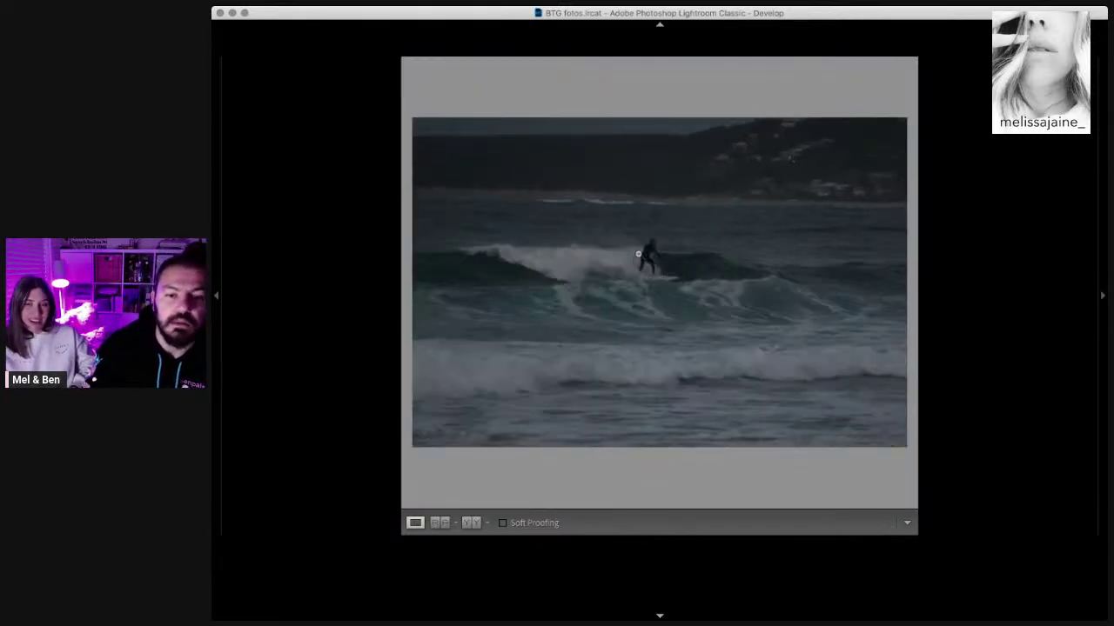
{"action": "left_click", "coordinate": [638, 253]}
{"action": "left_click", "coordinate": [638, 253]}
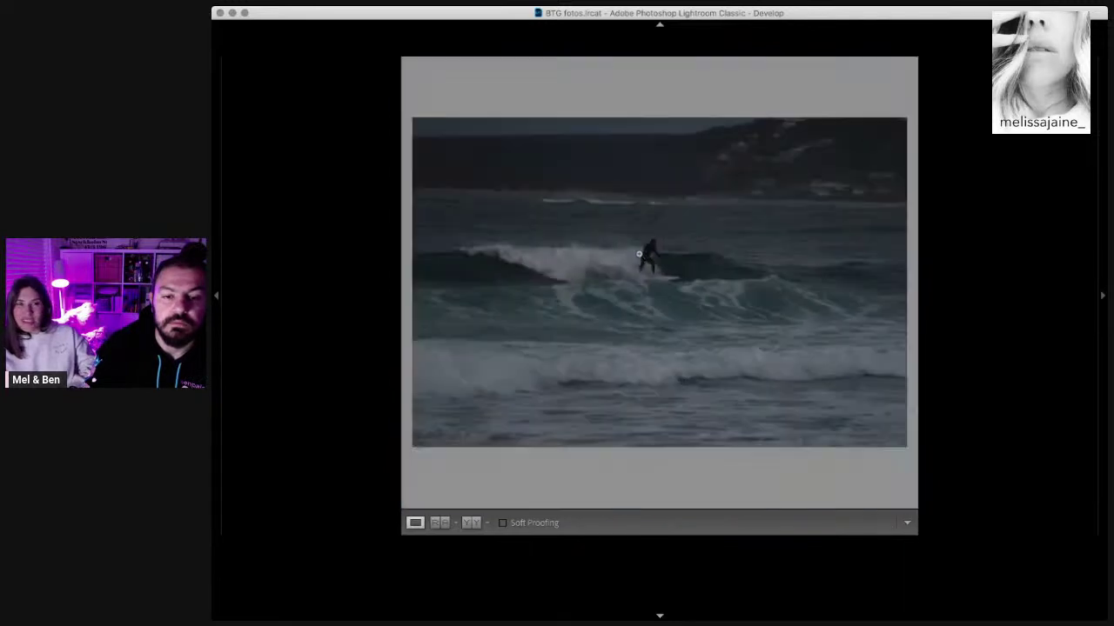
{"action": "left_click", "coordinate": [659, 255]}
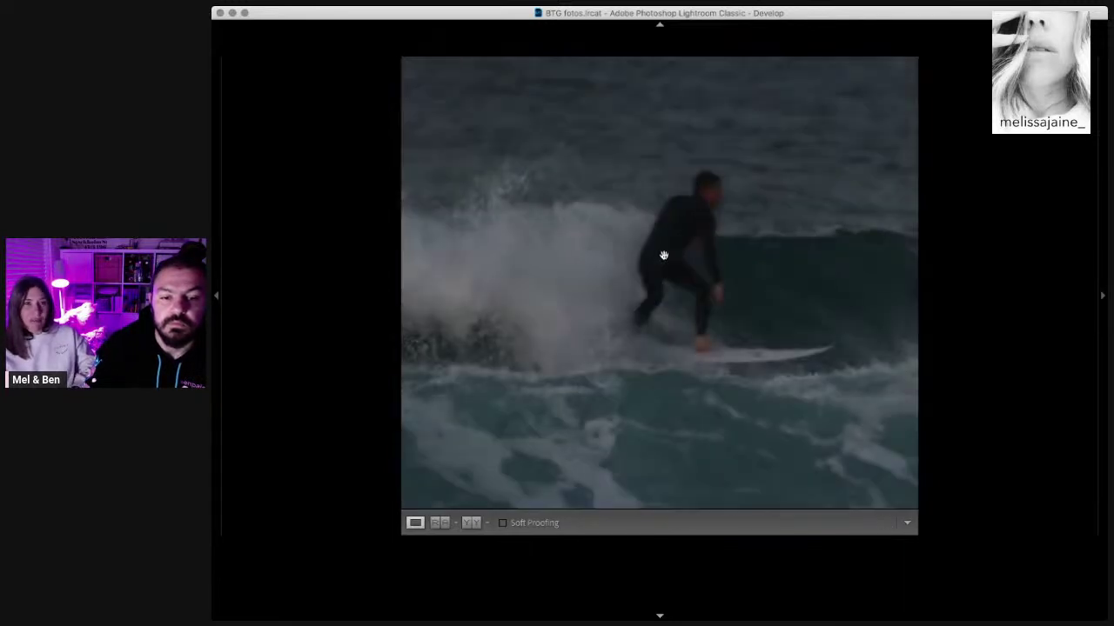
{"action": "left_click", "coordinate": [663, 255]}
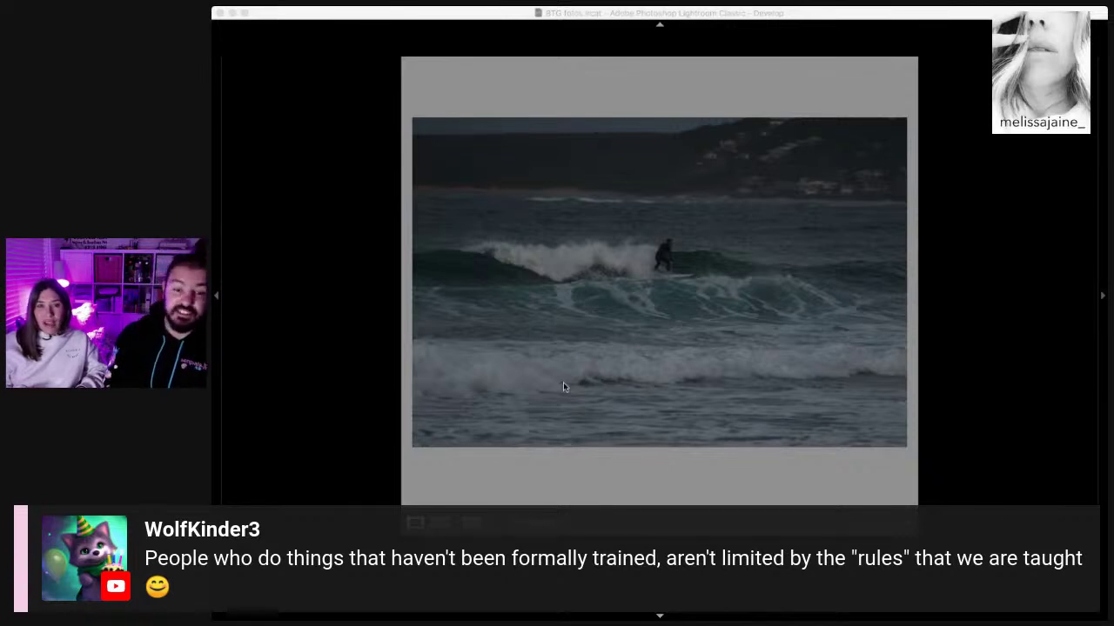
Step: Check the surfer at 1:1 across two burst frames, then return to Fit view
{"action": "left_click", "coordinate": [563, 383]}
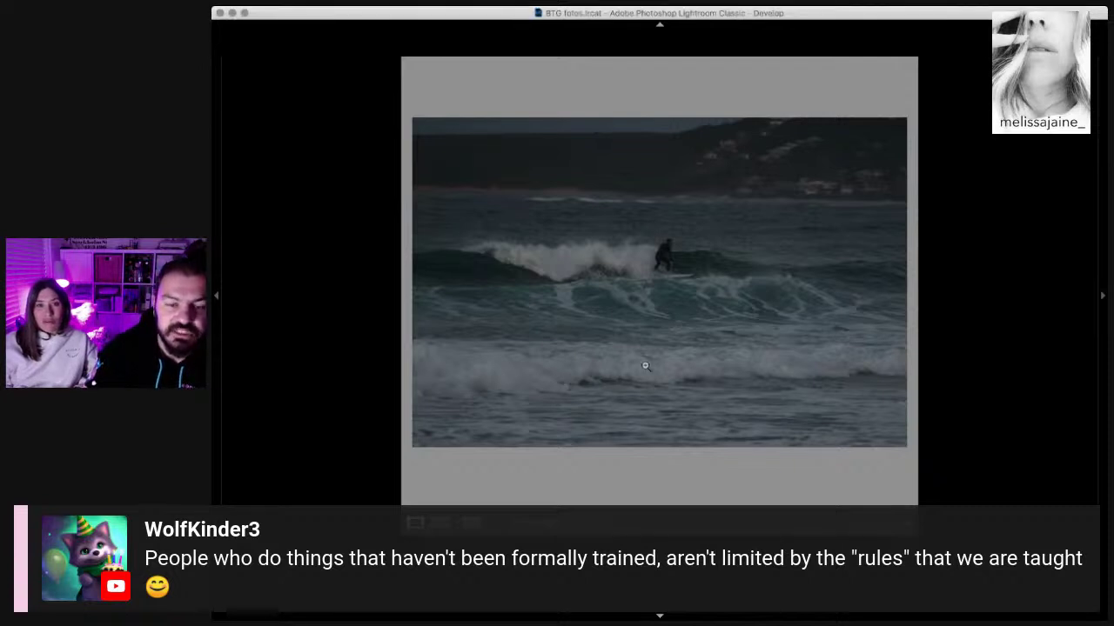
{"action": "left_click", "coordinate": [688, 295]}
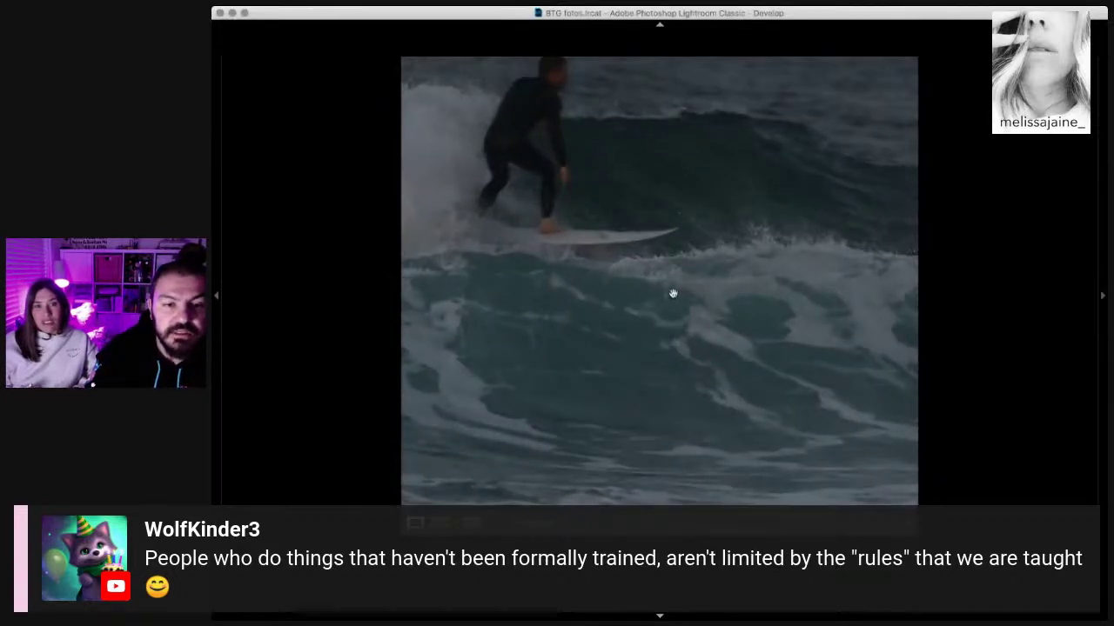
{"action": "key", "text": "Right"}
{"action": "key", "text": "Right"}
{"action": "key", "text": "Right"}
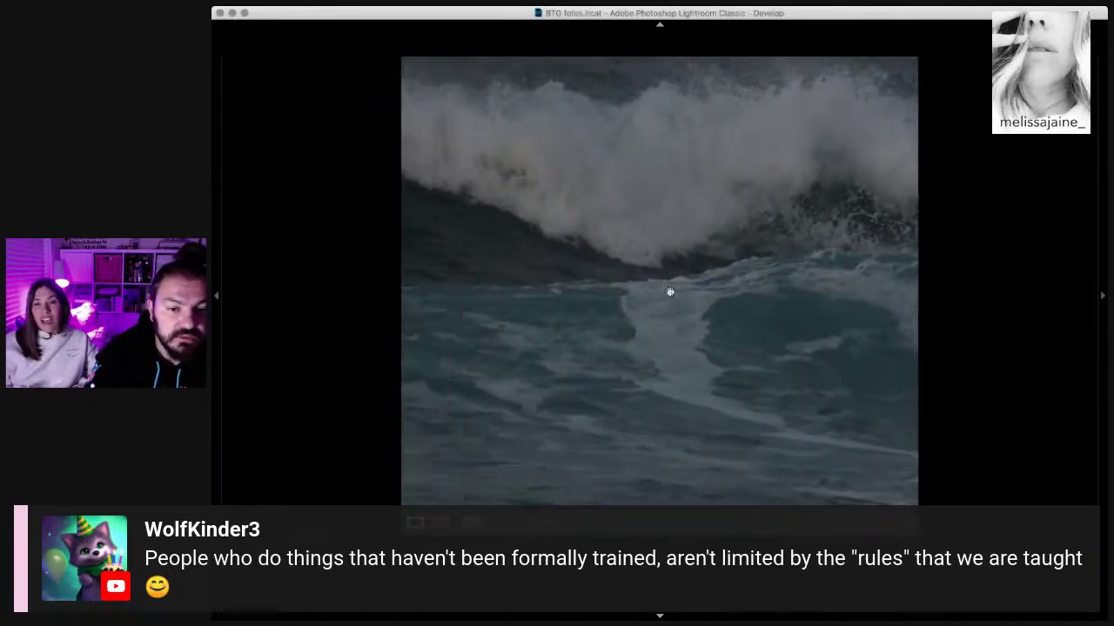
{"action": "key", "text": "Right"}
{"action": "left_click", "coordinate": [669, 292]}
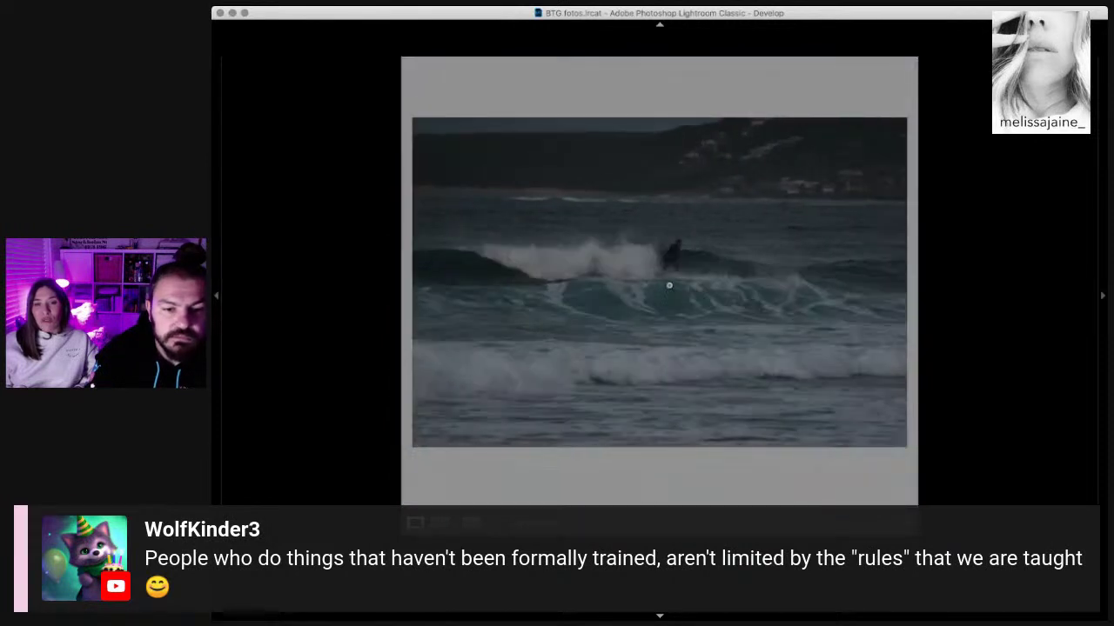
Step: Check more frames at 1:1 and settle on the surfer below the hillside houses
{"action": "left_click", "coordinate": [616, 285]}
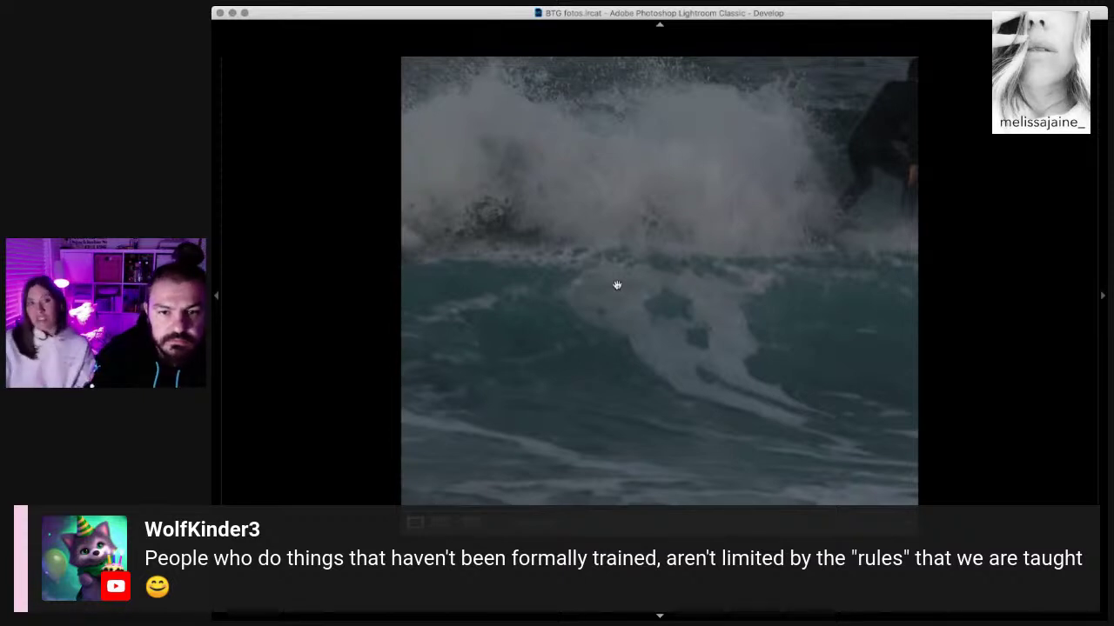
{"action": "key", "text": "Right"}
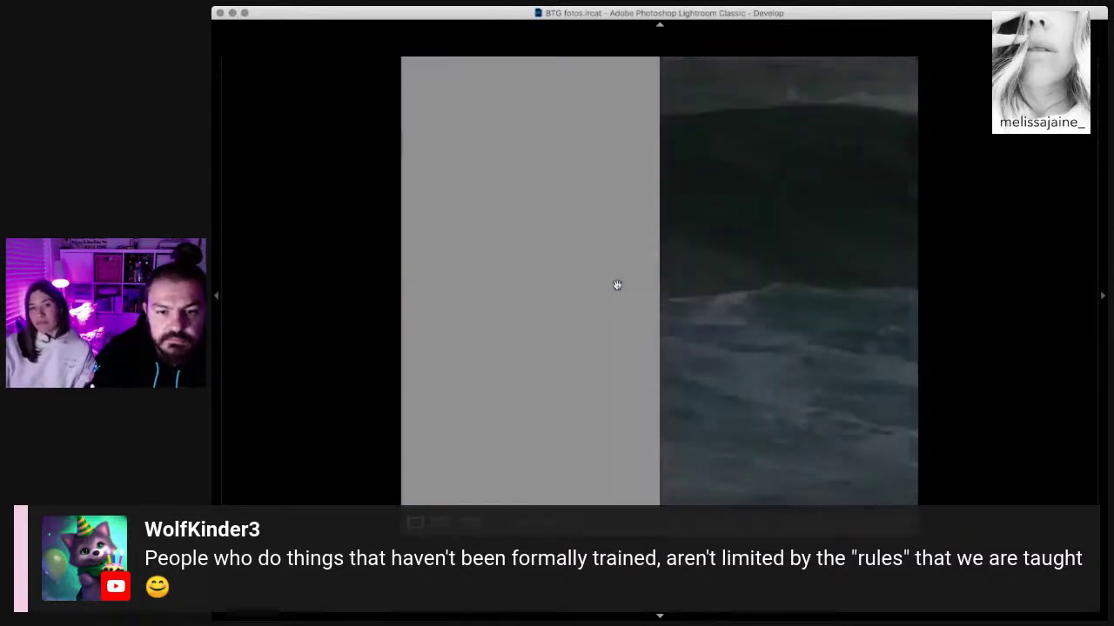
{"action": "left_click", "coordinate": [676, 269]}
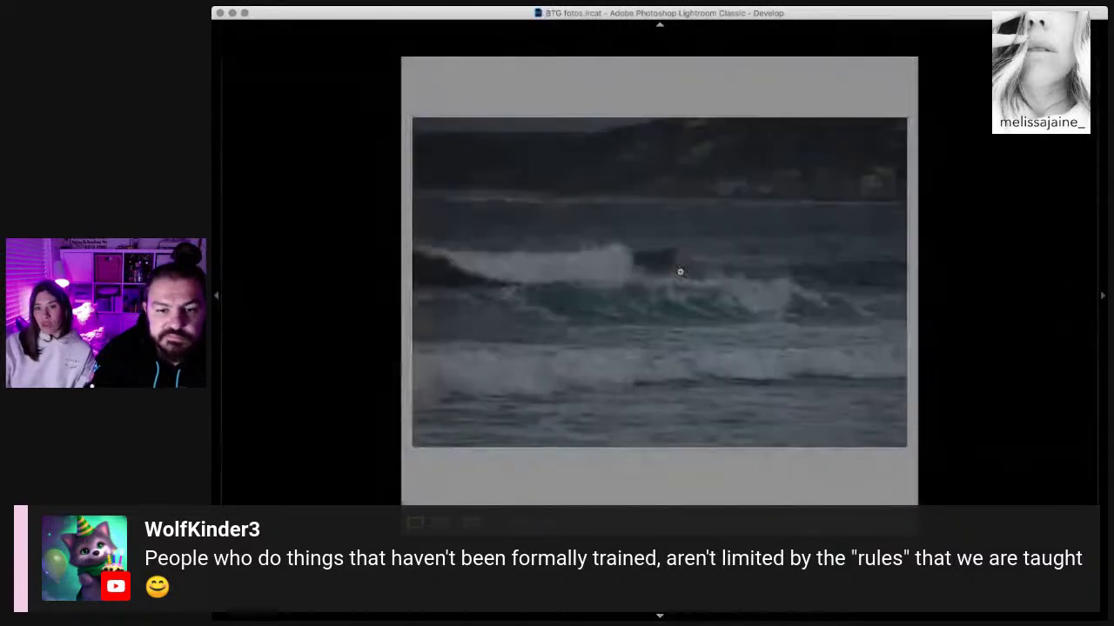
{"action": "left_click", "coordinate": [672, 257]}
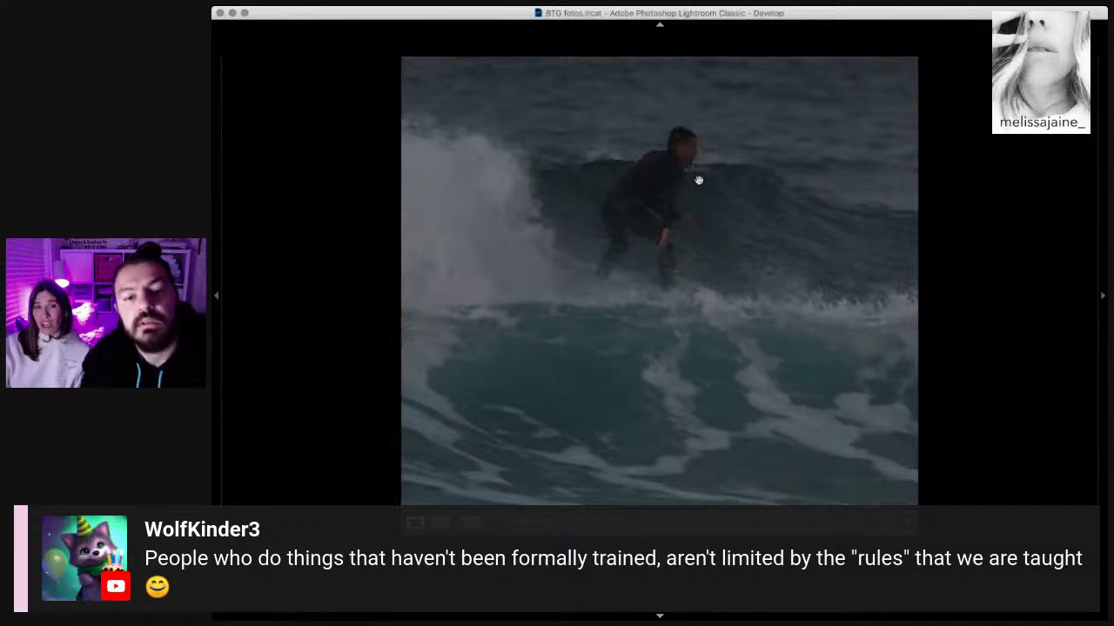
{"action": "left_click", "coordinate": [699, 180]}
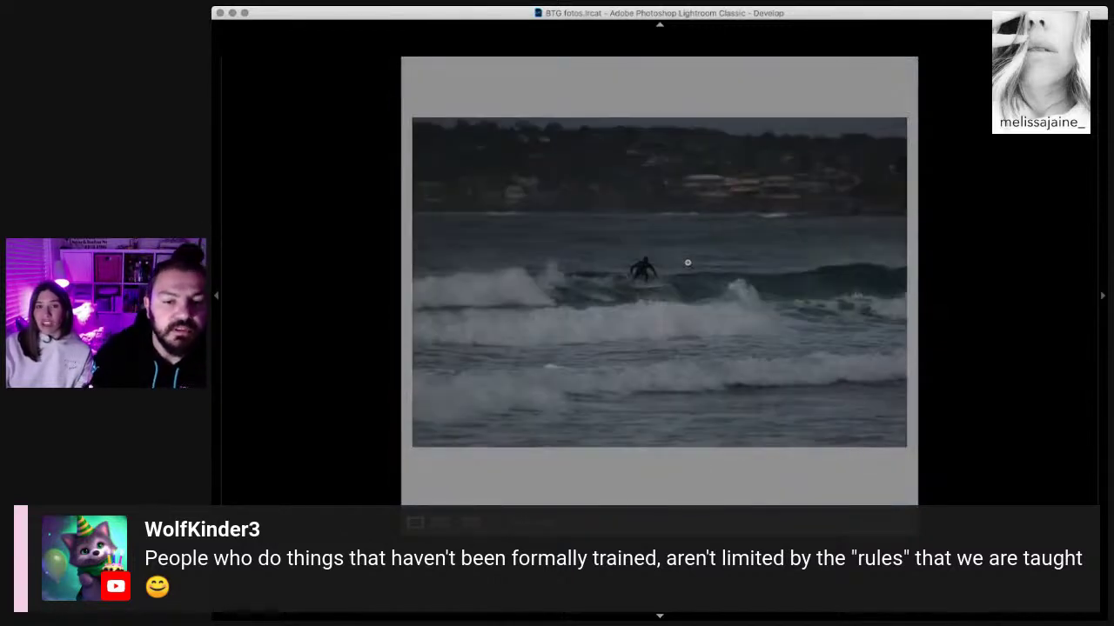
{"action": "left_click", "coordinate": [652, 270]}
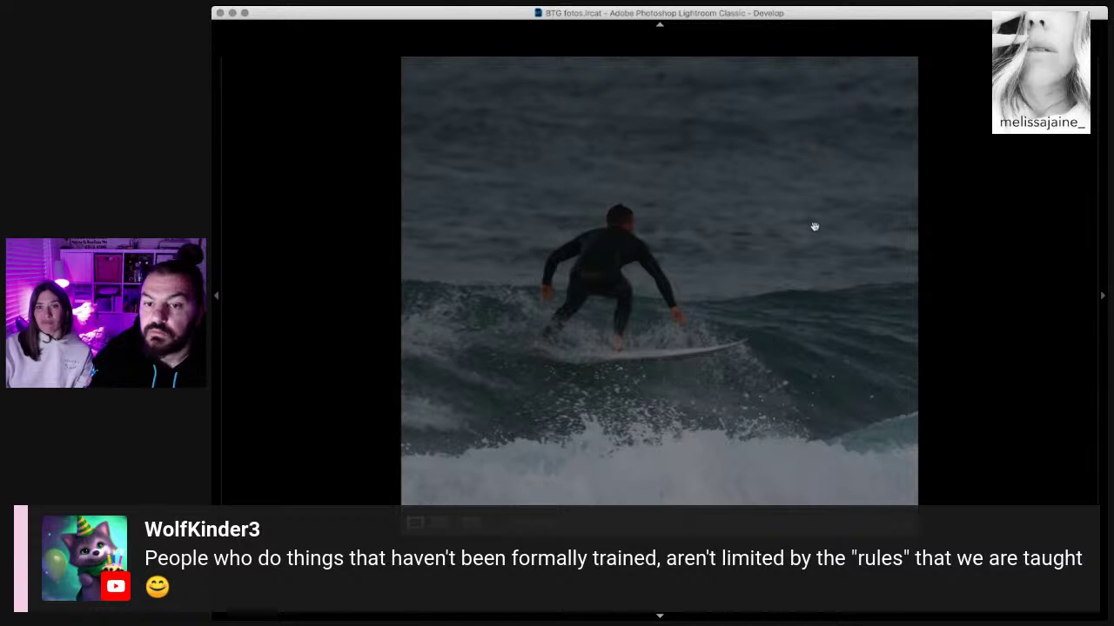
{"action": "key", "text": "z"}
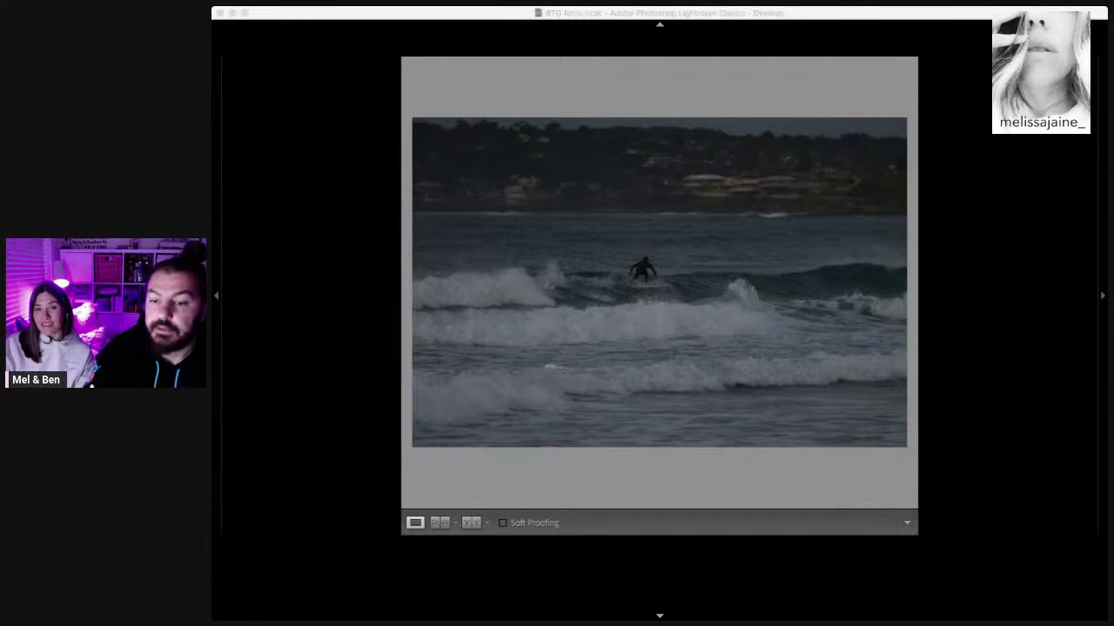
Step: Crop tightly around the surfer, straighten it slightly, and apply Auto tone to brighten it
{"action": "left_click", "coordinate": [555, 310]}
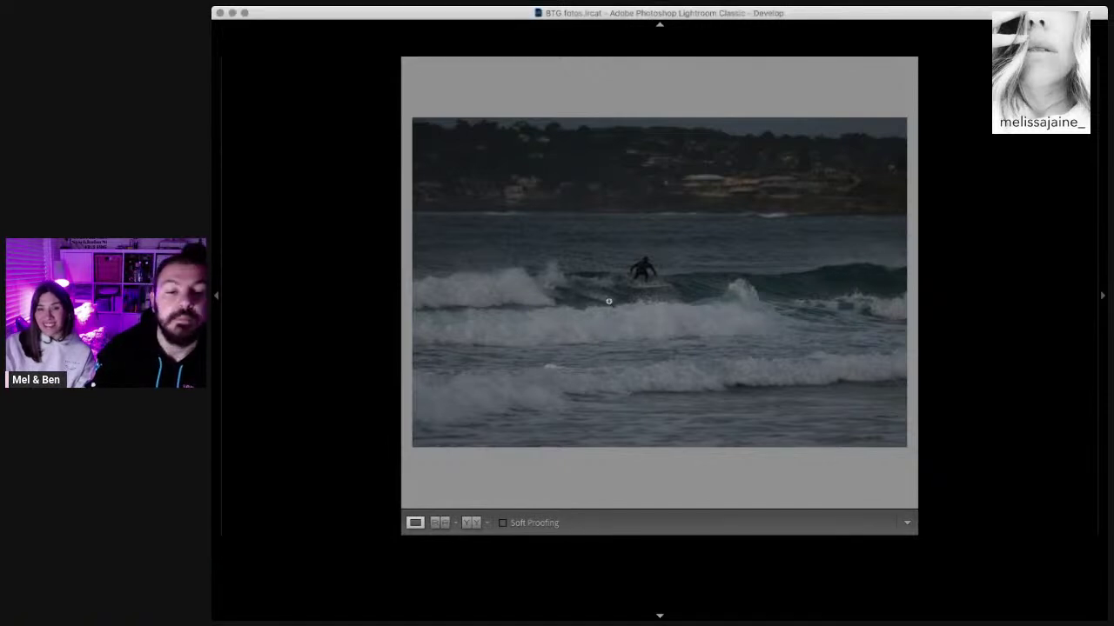
{"action": "key", "text": "r"}
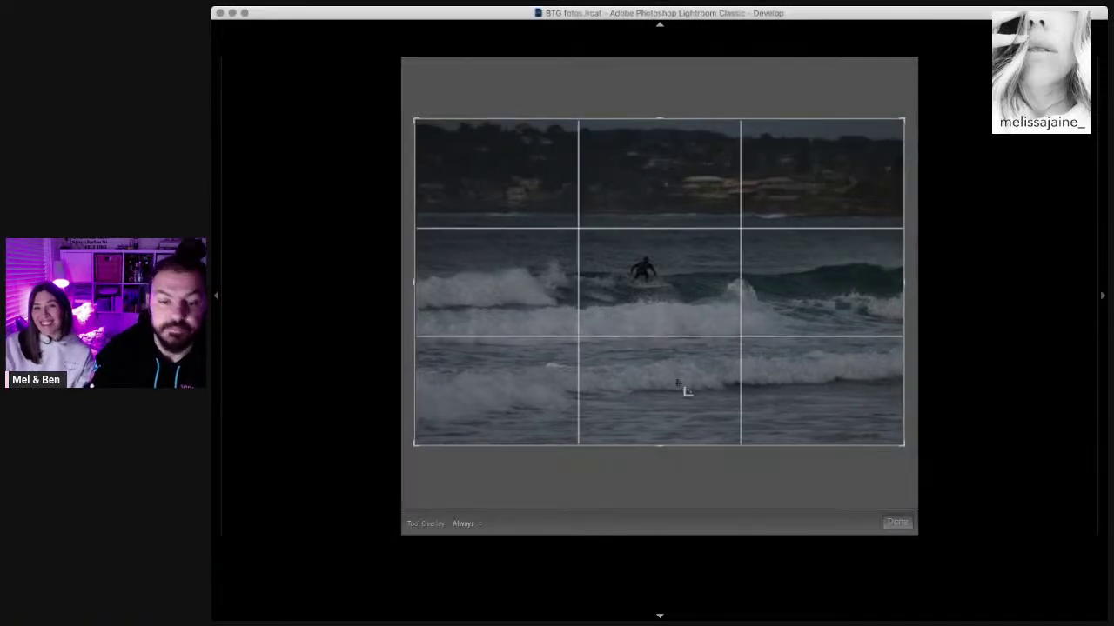
{"action": "left_click_drag", "start_coordinate": [661, 443], "coordinate": [685, 395]}
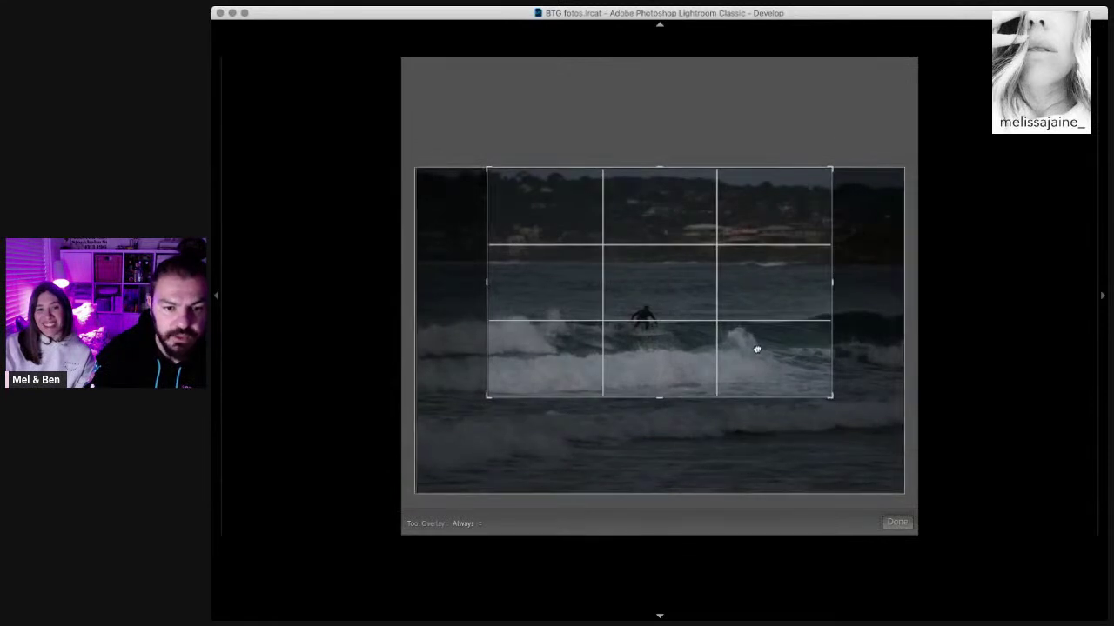
{"action": "left_click_drag", "start_coordinate": [850, 332], "coordinate": [864, 328]}
{"action": "key", "text": "Return"}
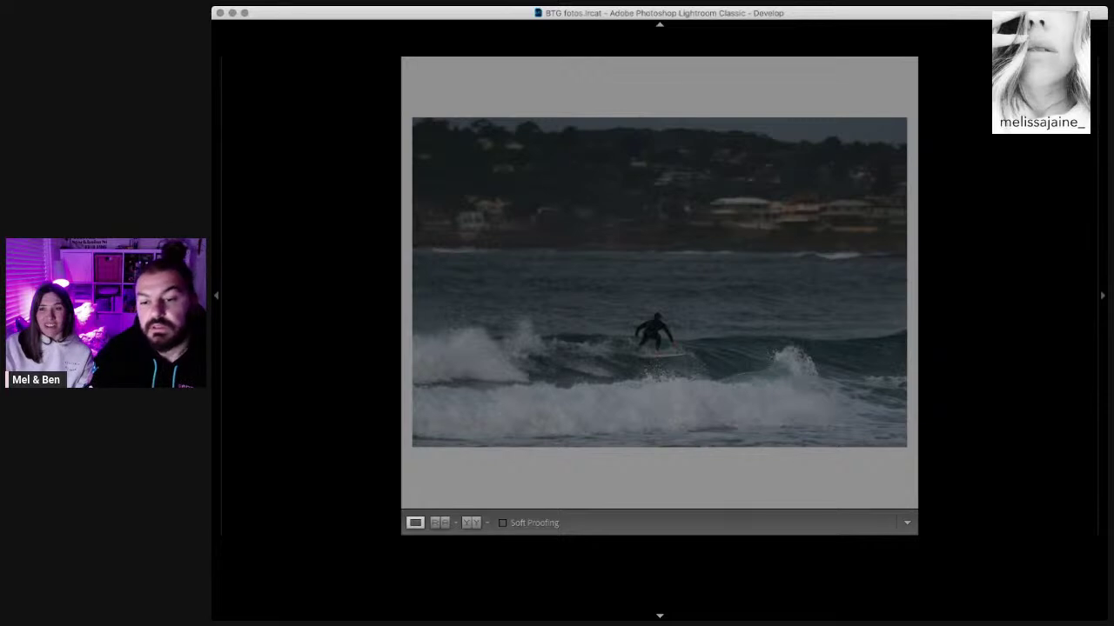
{"action": "key", "text": "backslash"}
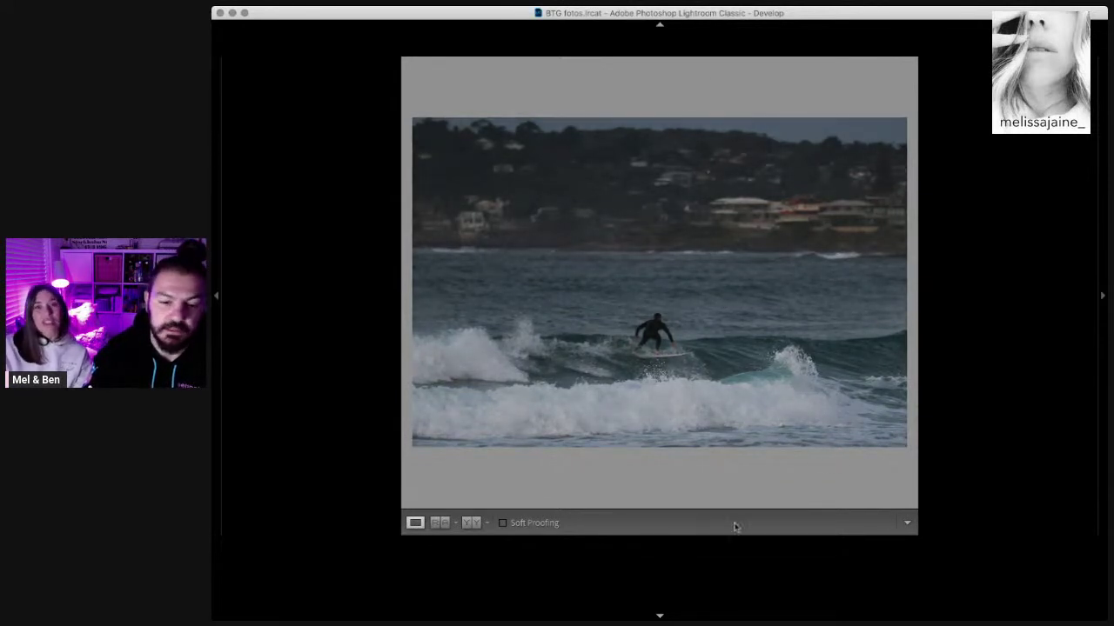
Step: Advance five frames to the dark surf photo below the beachfront buildings
{"action": "key", "text": "Right"}
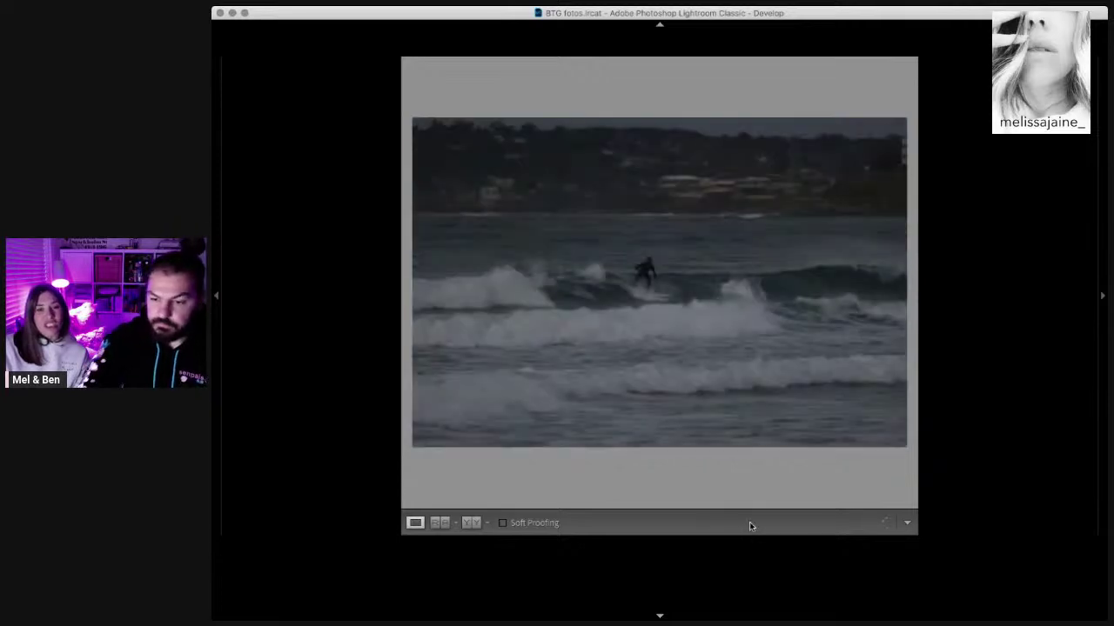
{"action": "key", "text": "Right"}
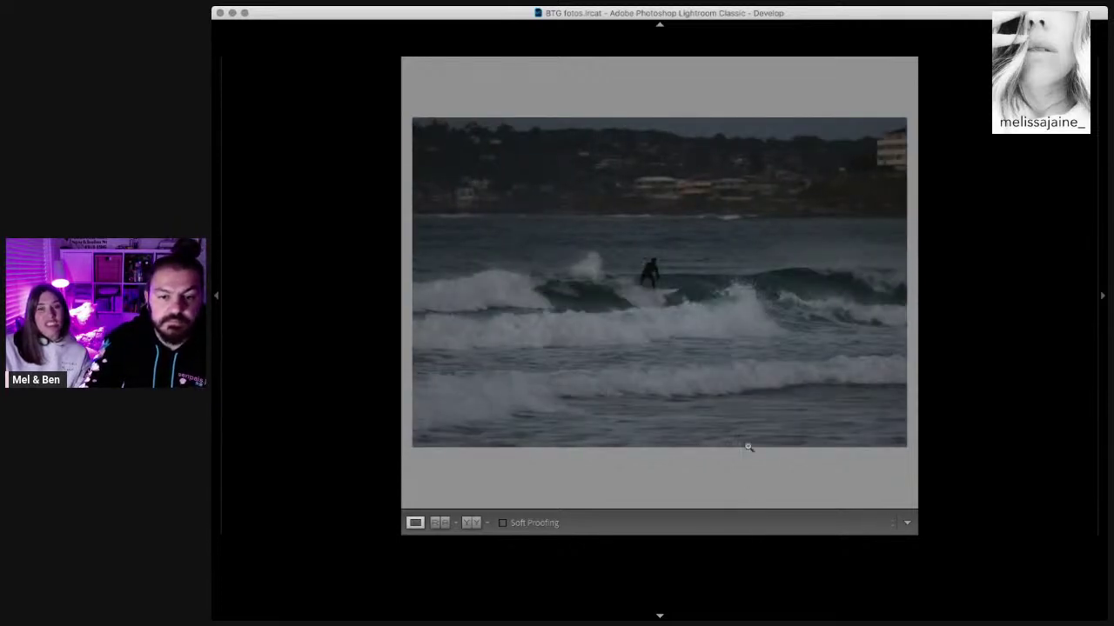
{"action": "key", "text": "Right"}
{"action": "key", "text": "Right"}
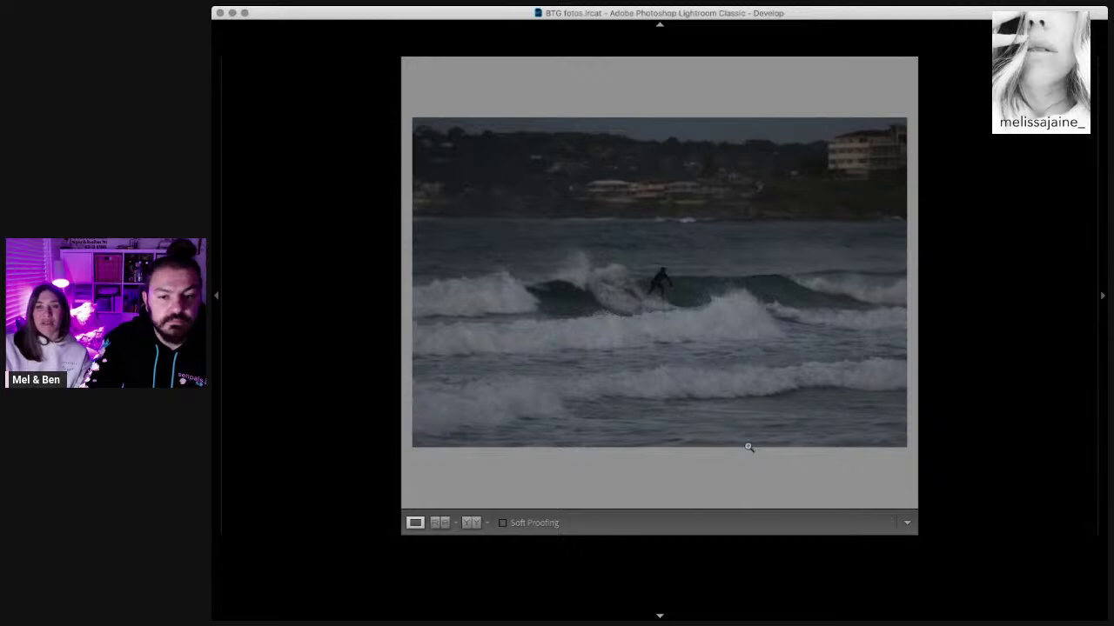
{"action": "key", "text": "Right"}
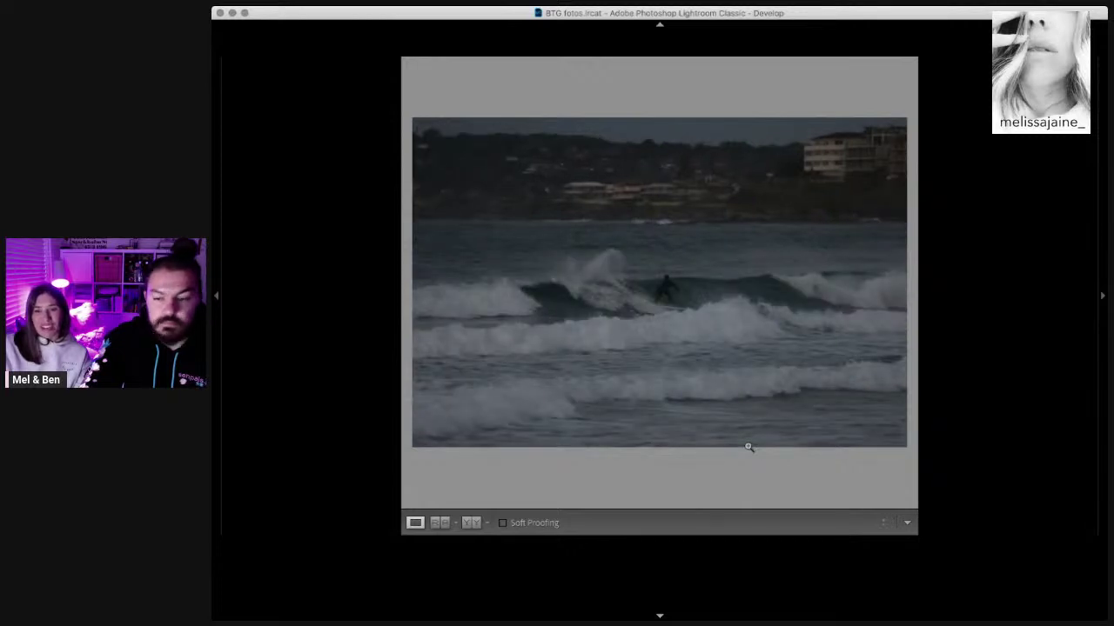
{"action": "key", "text": "Right"}
{"action": "key", "text": "Right"}
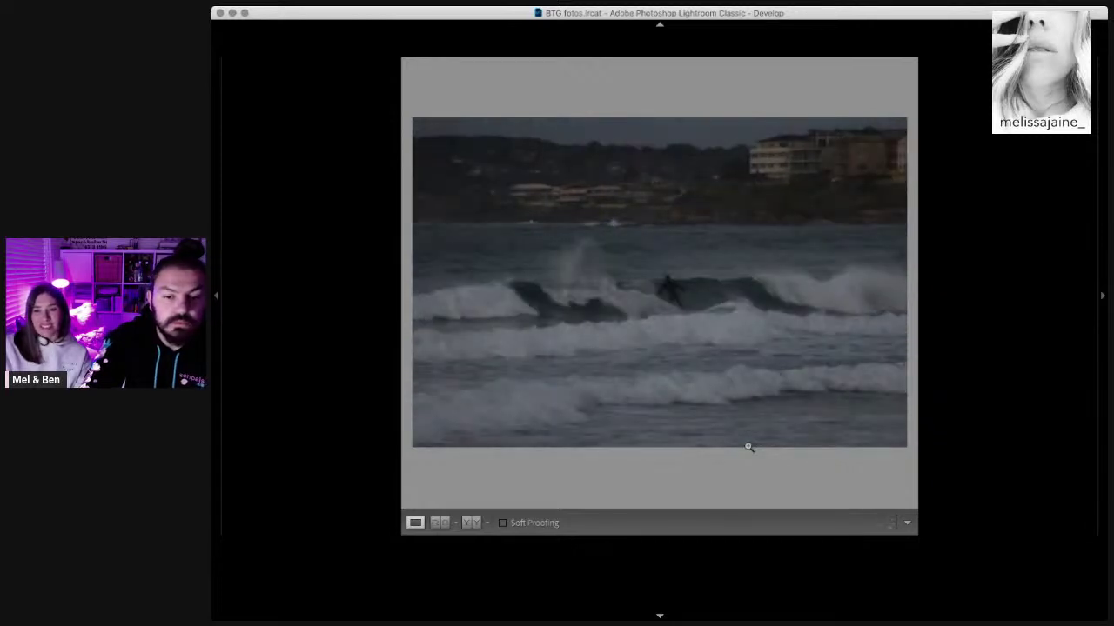
Step: Toggle repeatedly between 1:1 on the surfer and the full beach scene to judge sharpness
{"action": "left_click", "coordinate": [666, 292]}
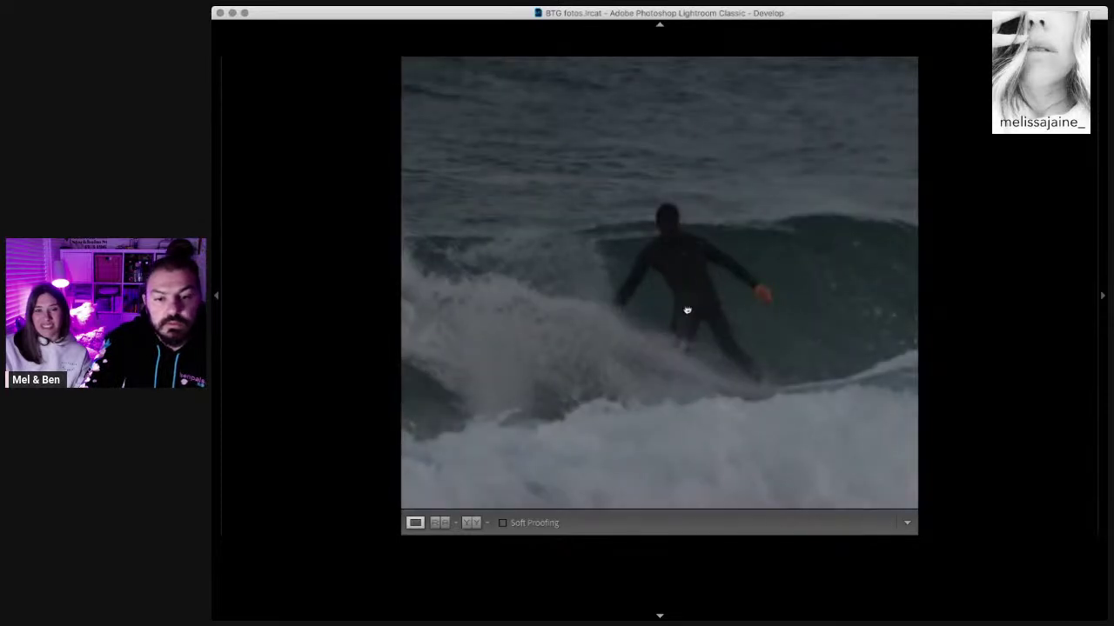
{"action": "left_click", "coordinate": [686, 310]}
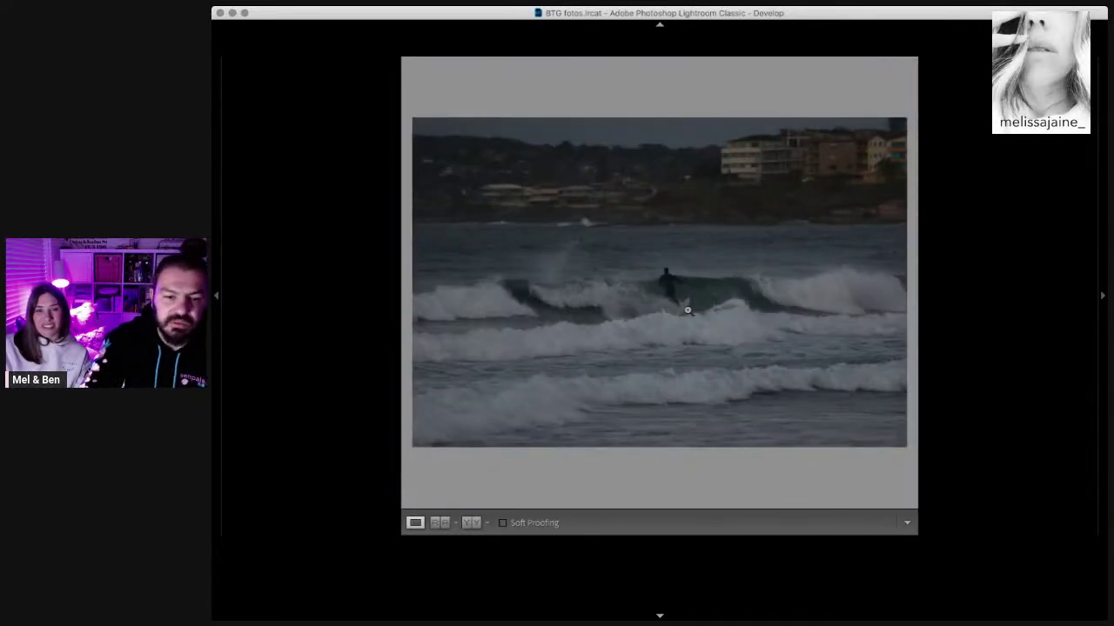
{"action": "left_click", "coordinate": [669, 288]}
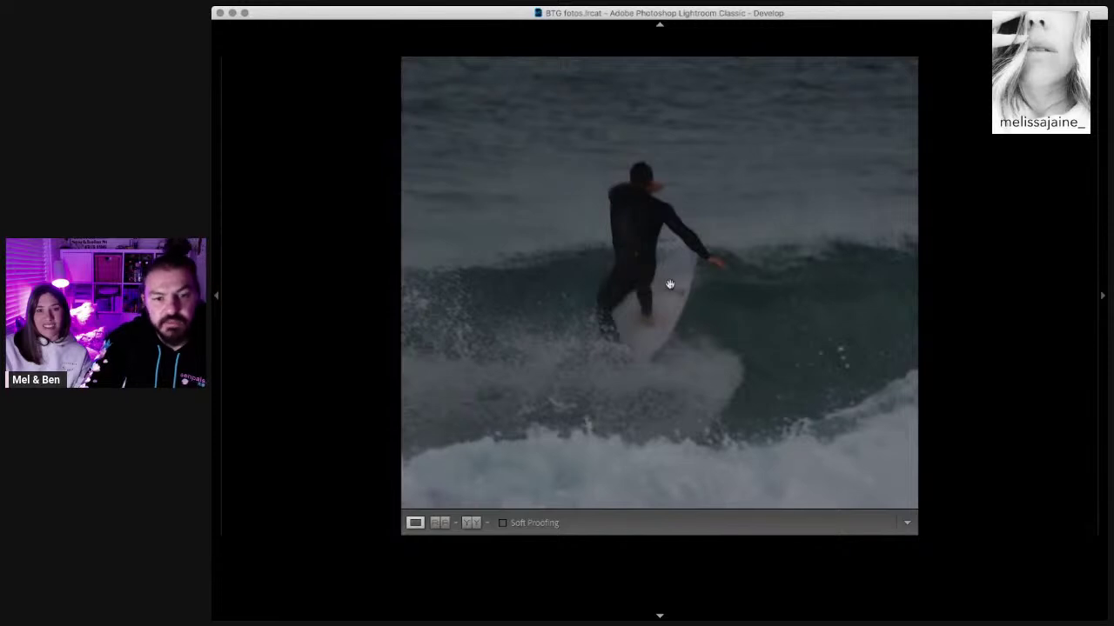
{"action": "left_click", "coordinate": [669, 285]}
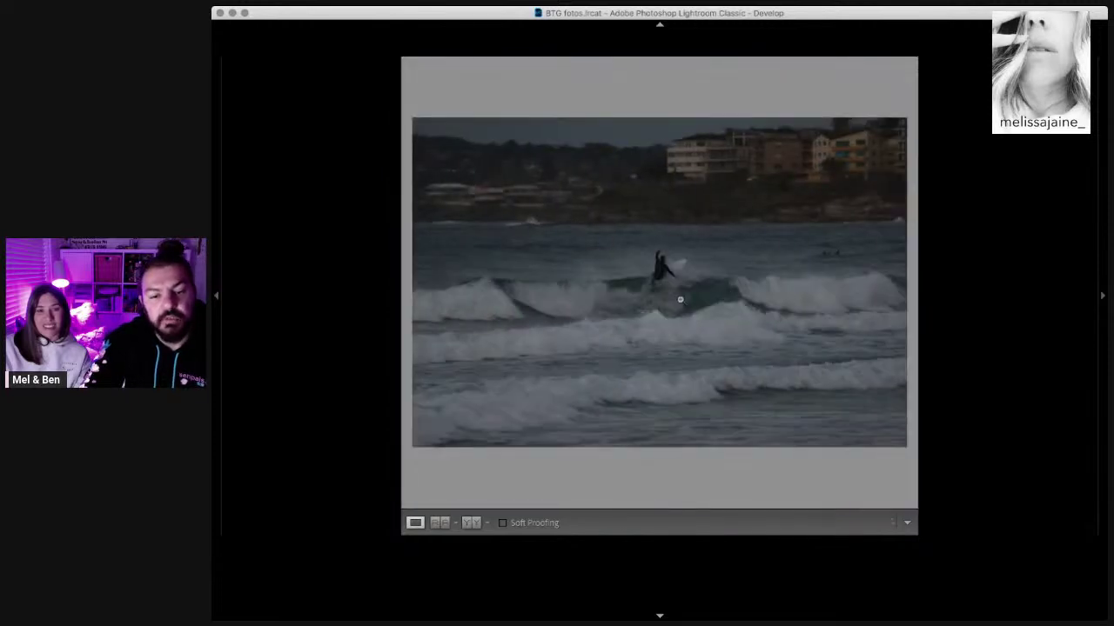
{"action": "left_click", "coordinate": [669, 281]}
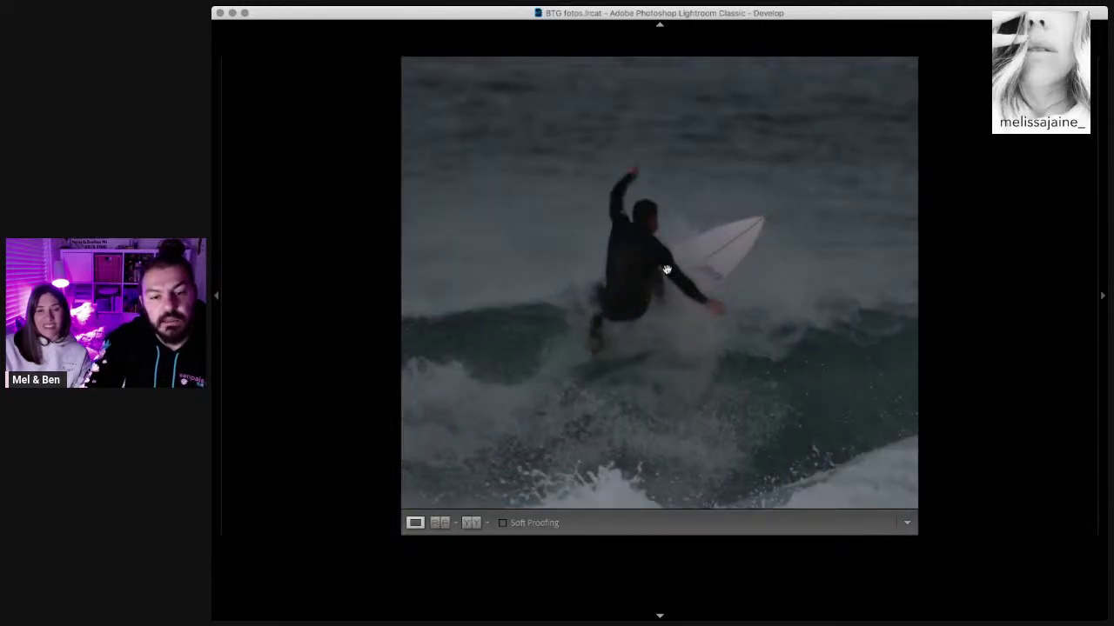
{"action": "left_click", "coordinate": [667, 270]}
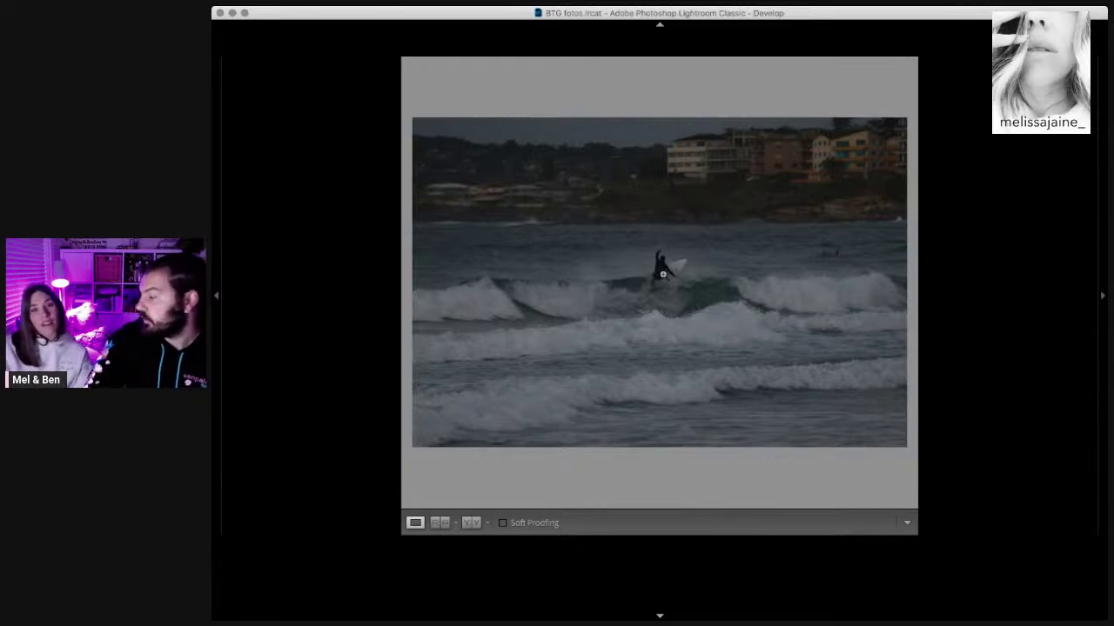
{"action": "left_click", "coordinate": [662, 274]}
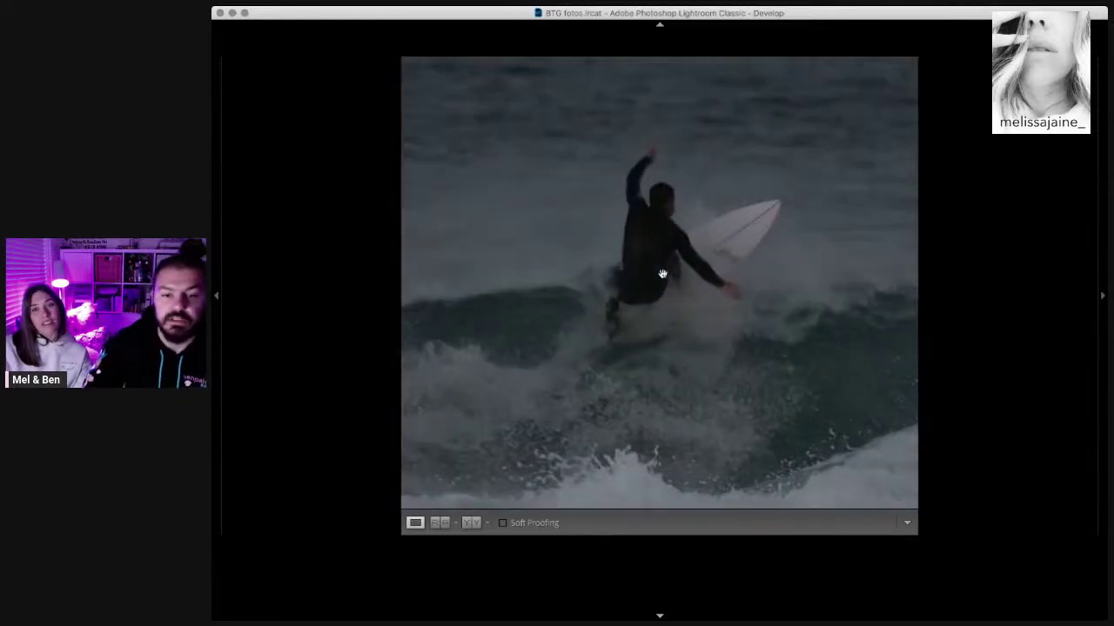
{"action": "left_click", "coordinate": [662, 274]}
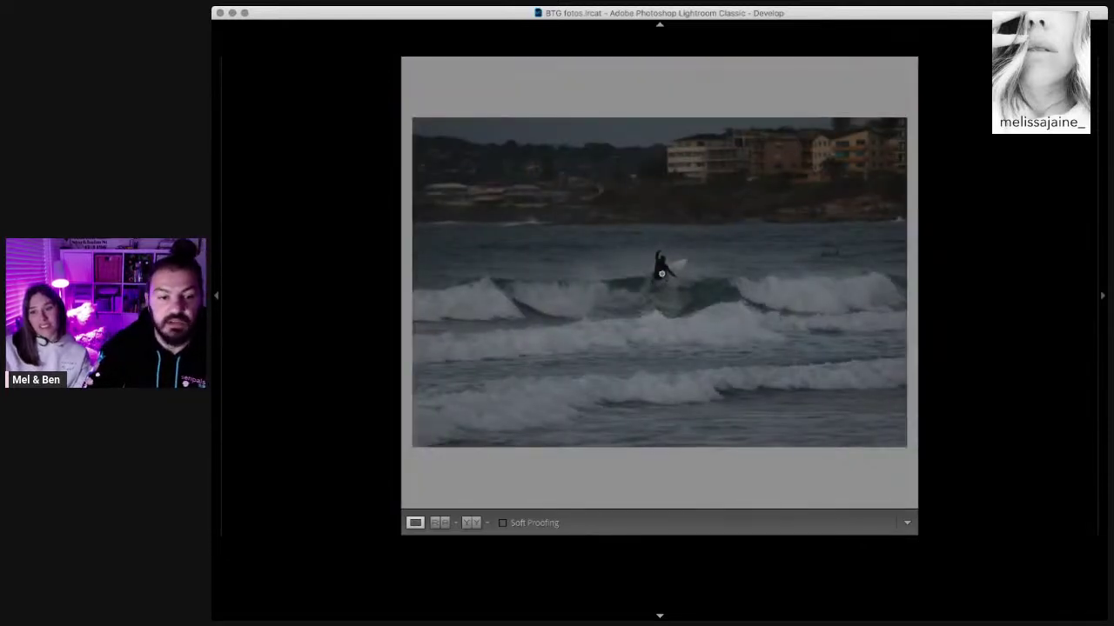
{"action": "left_click", "coordinate": [664, 274]}
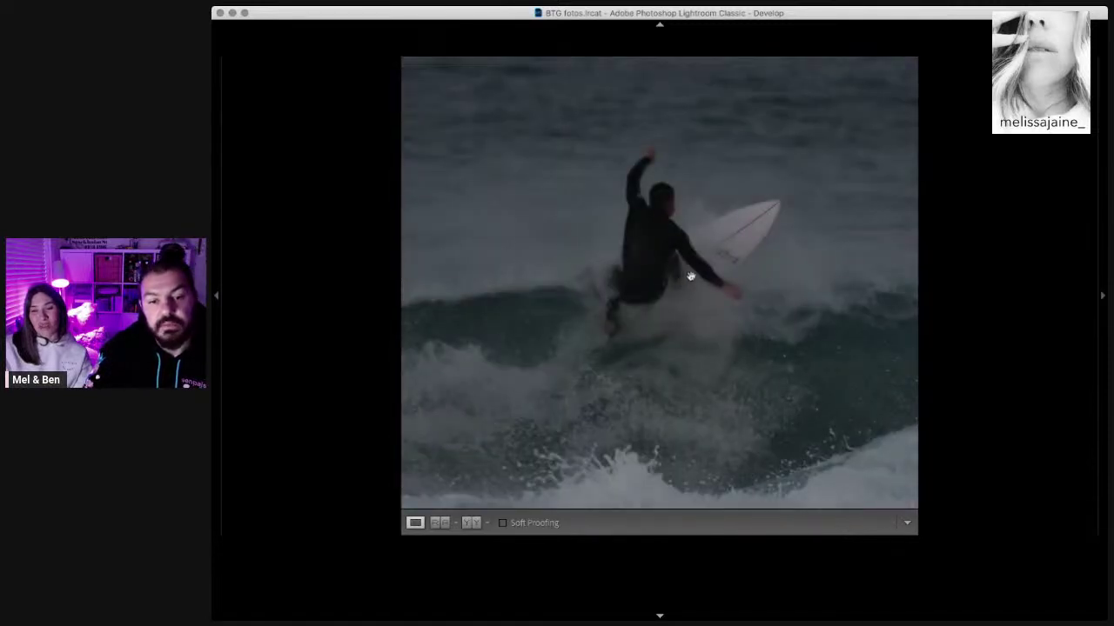
{"action": "left_click", "coordinate": [765, 273]}
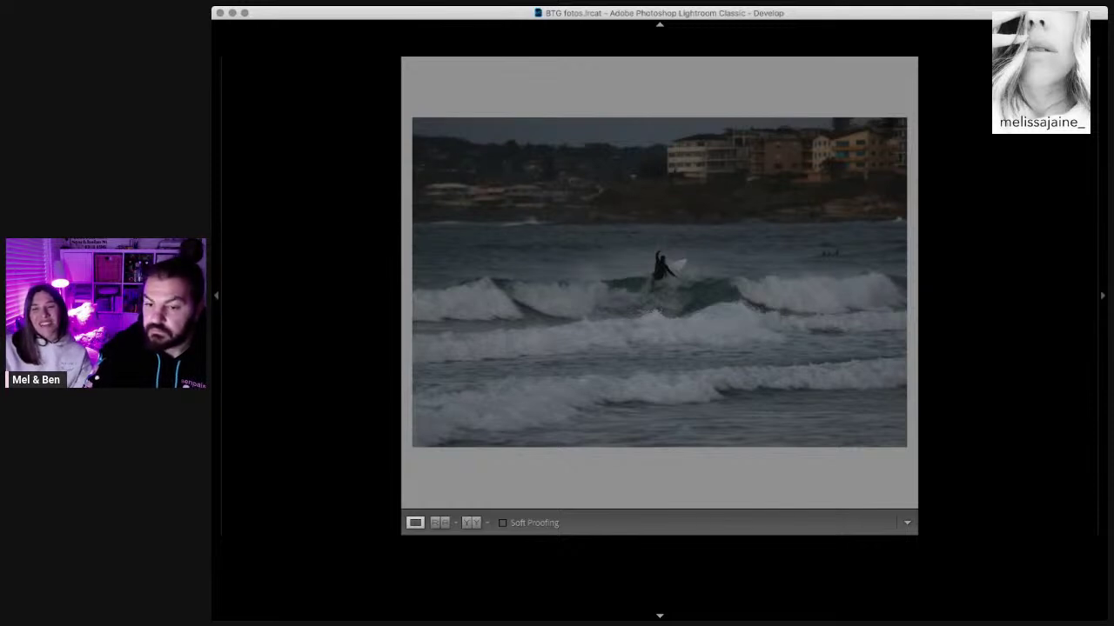
Step: Crop in from the bottom around the surfer, rotate it slightly clockwise, and apply the crop
{"action": "key", "text": "r"}
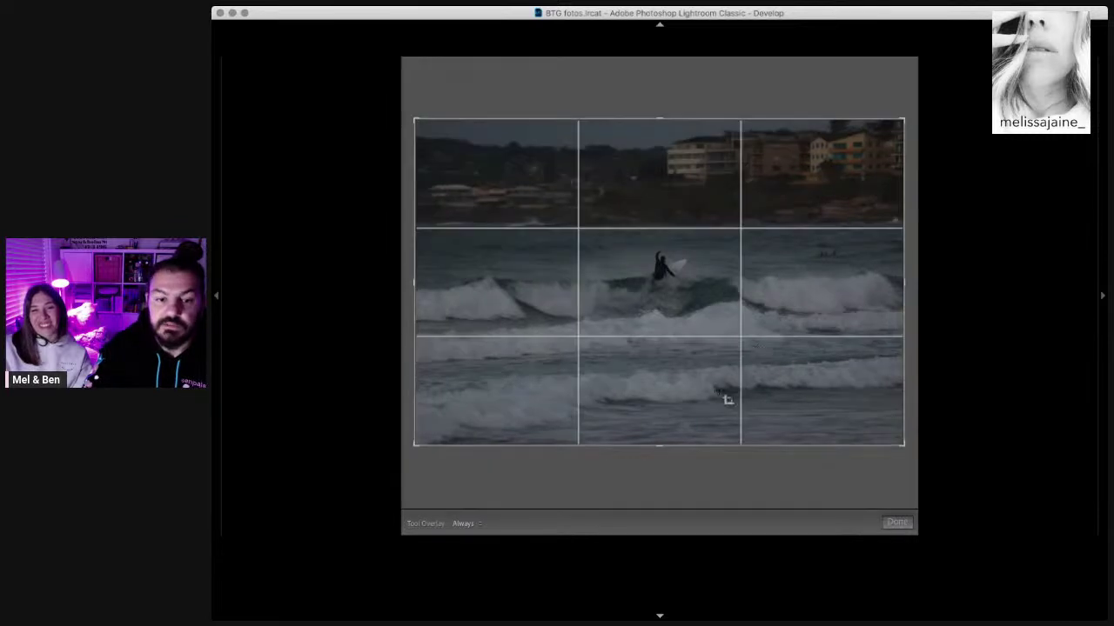
{"action": "left_click_drag", "start_coordinate": [694, 442], "coordinate": [695, 351]}
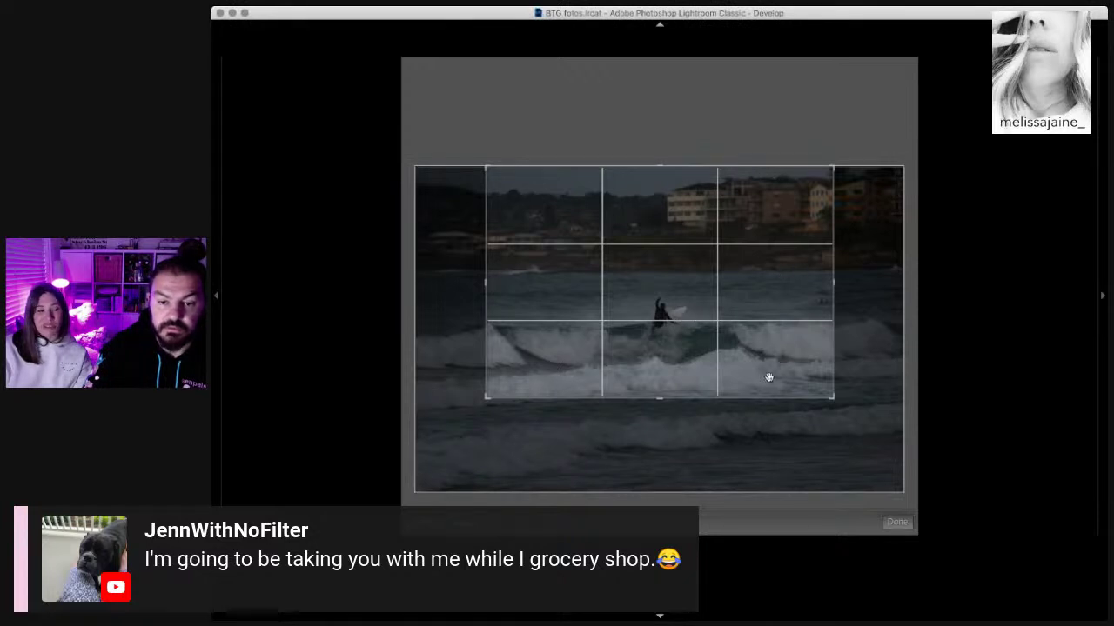
{"action": "left_click_drag", "start_coordinate": [769, 399], "coordinate": [751, 328]}
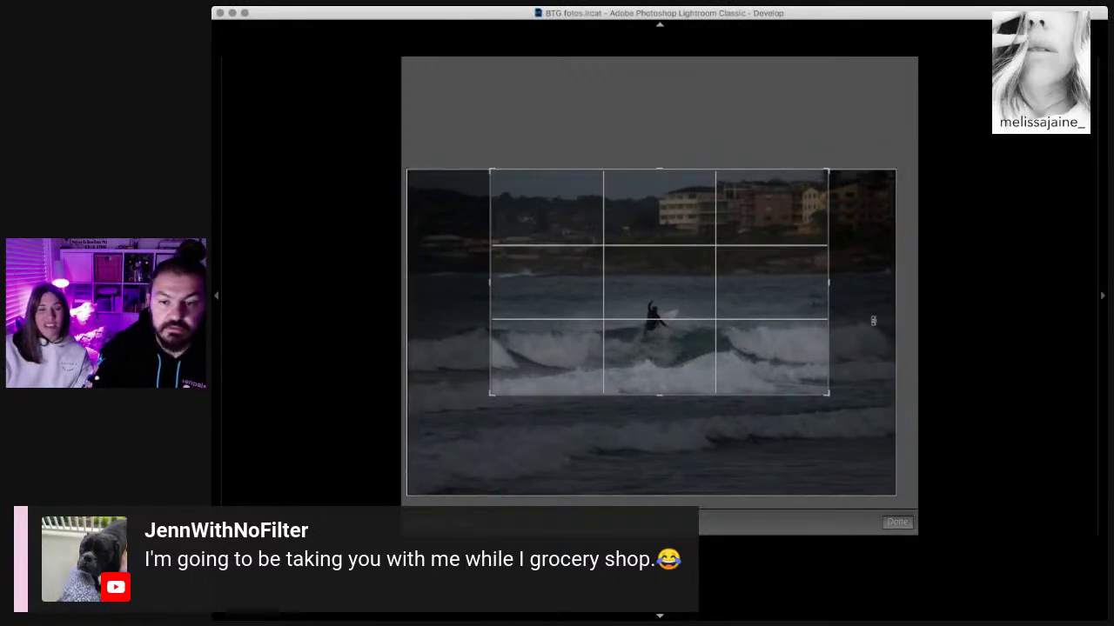
{"action": "left_click_drag", "start_coordinate": [864, 318], "coordinate": [863, 327]}
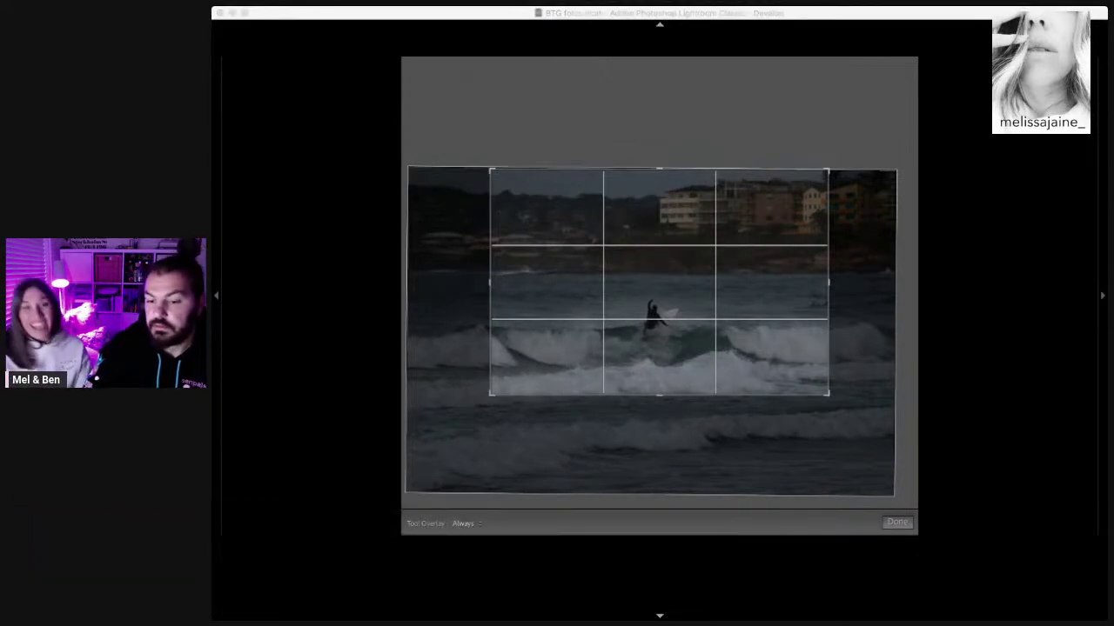
{"action": "left_click", "coordinate": [564, 339]}
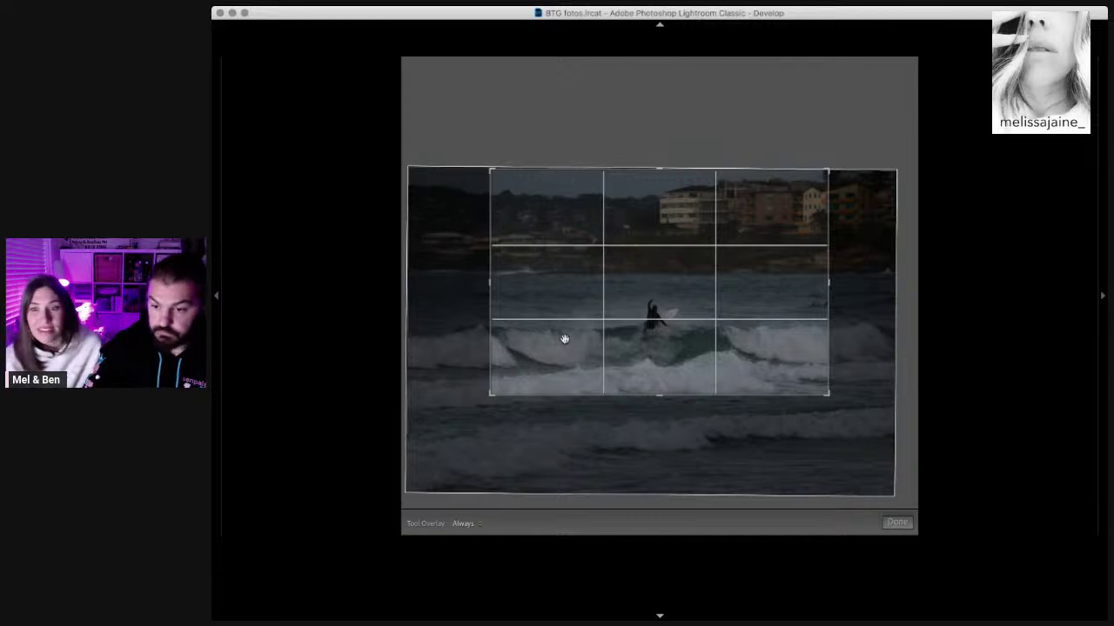
{"action": "key", "text": "Return"}
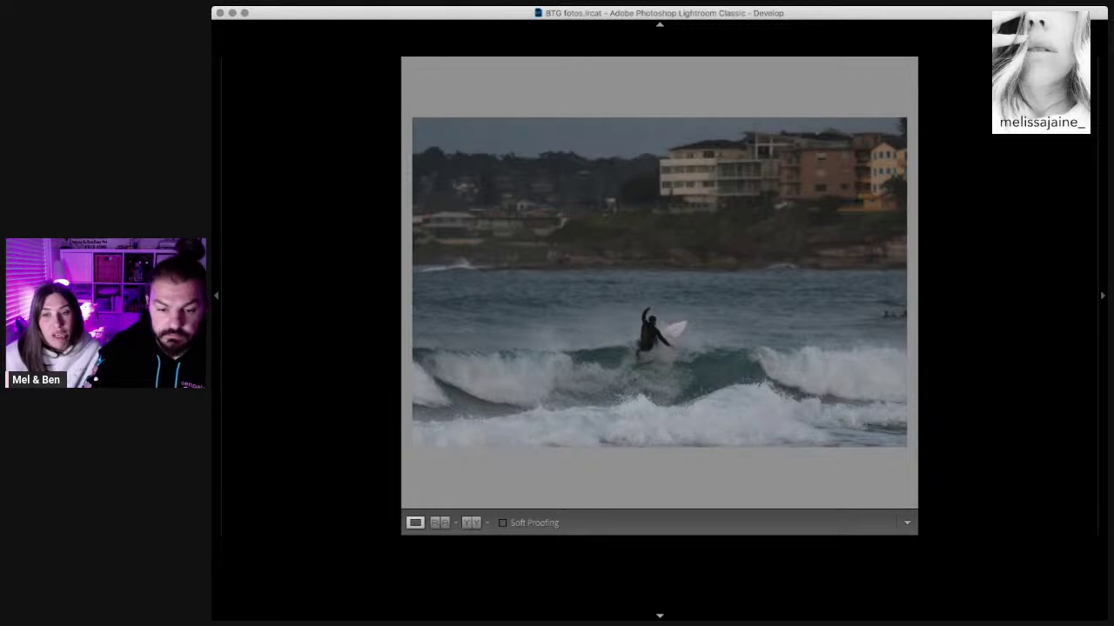
Step: Step through the first burst frames, checking the surfer at 1:1 along the way
{"action": "key", "text": "Right"}
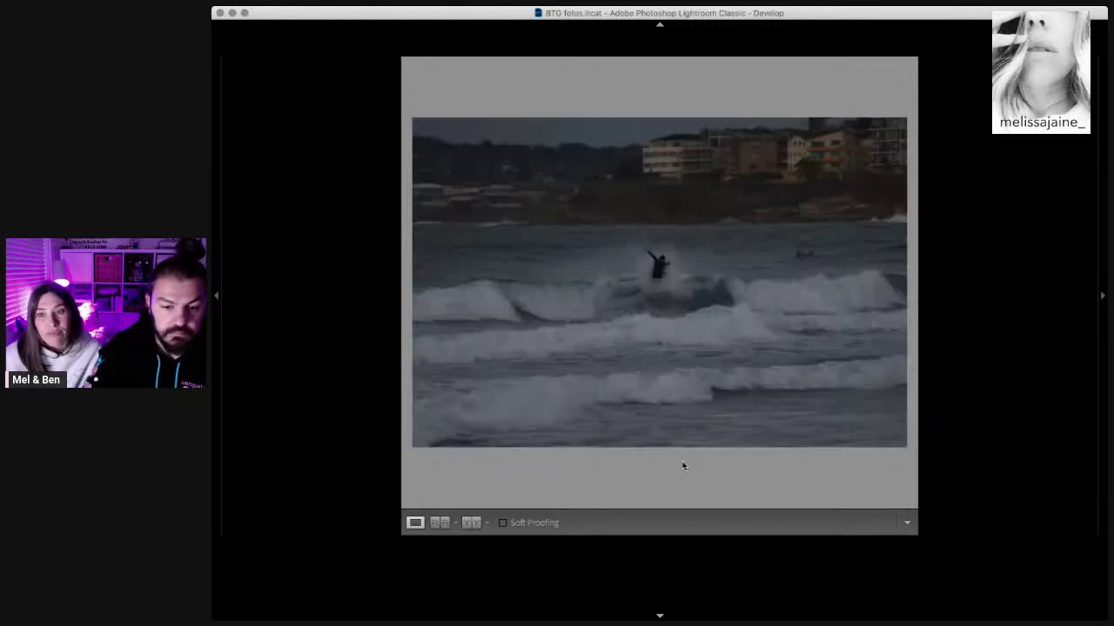
{"action": "key", "text": "Right"}
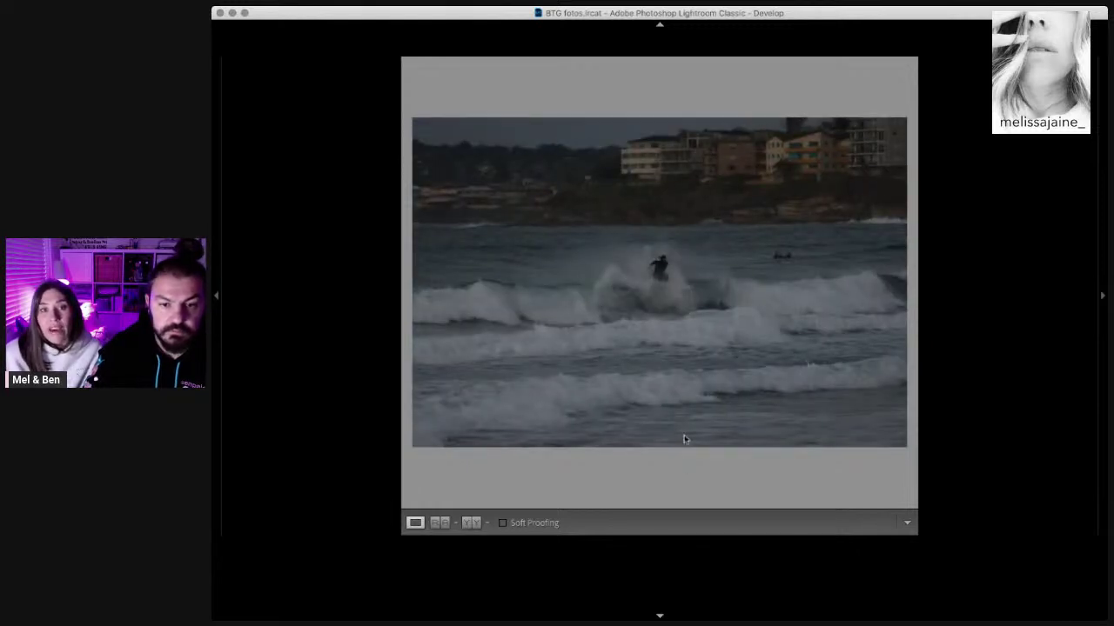
{"action": "key", "text": "Right"}
{"action": "left_click", "coordinate": [675, 285]}
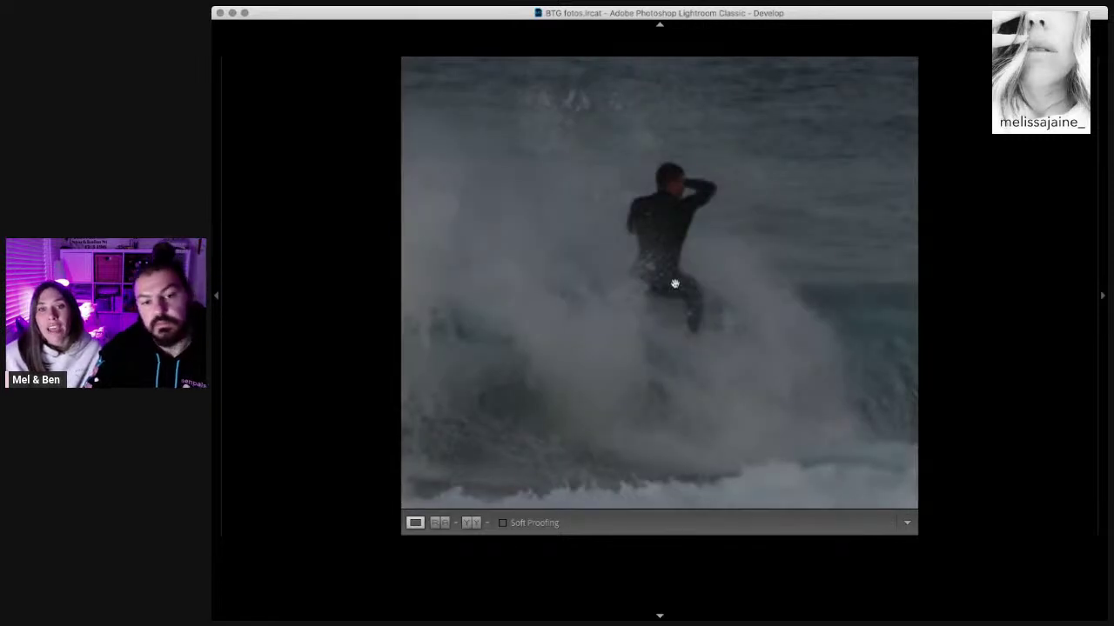
{"action": "key", "text": "Right"}
{"action": "key", "text": "Right"}
{"action": "left_click", "coordinate": [675, 284]}
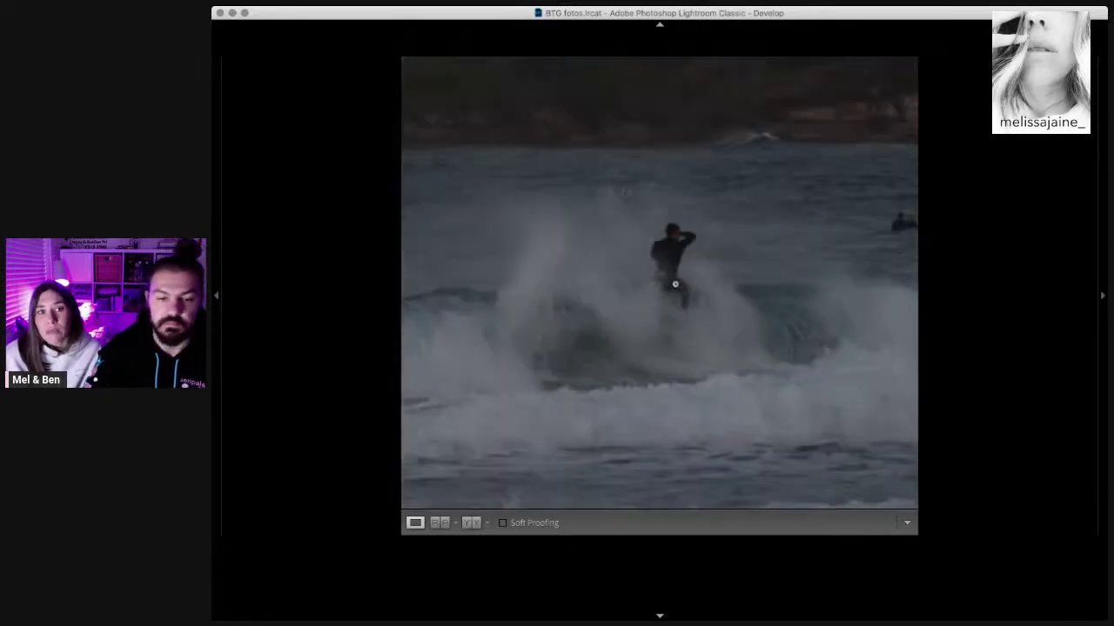
{"action": "key", "text": "Right"}
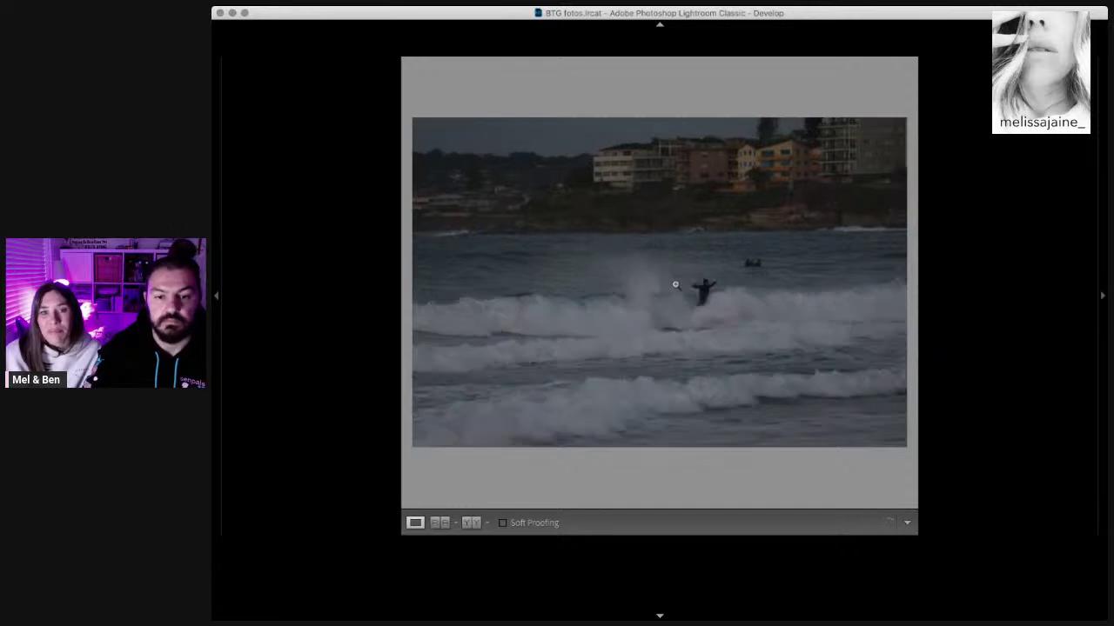
{"action": "key", "text": "Right"}
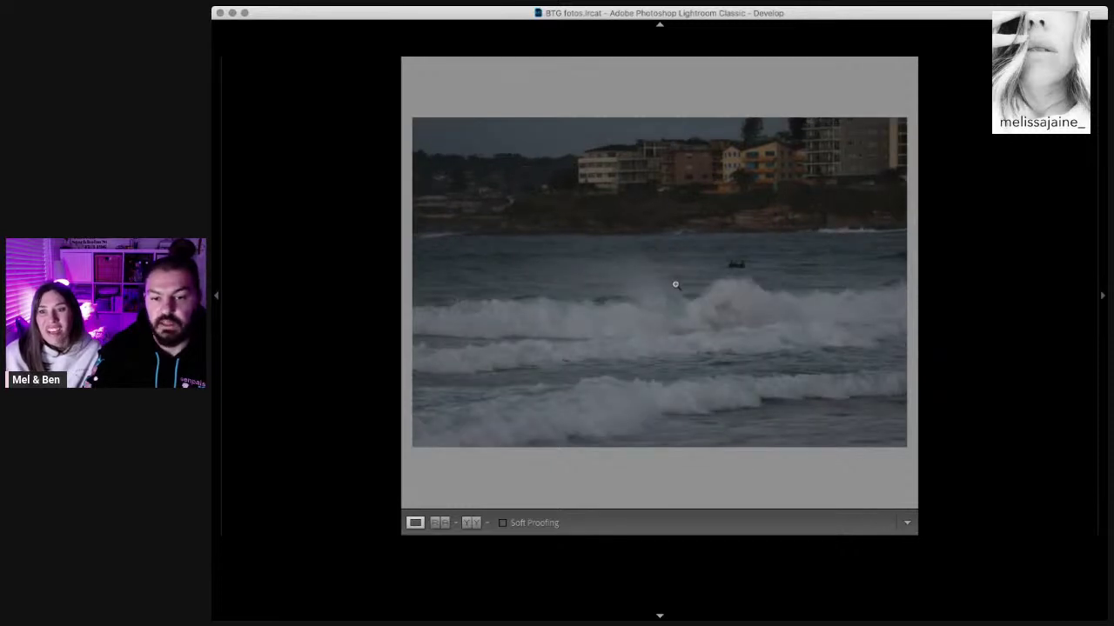
{"action": "key", "text": "Right"}
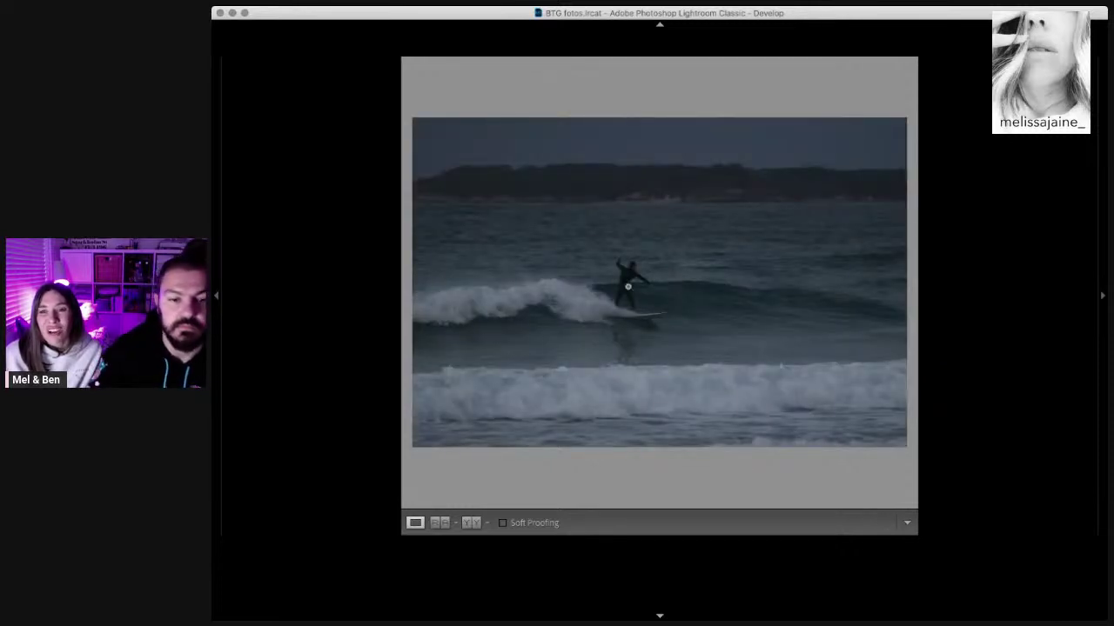
{"action": "left_click", "coordinate": [640, 278]}
{"action": "left_click", "coordinate": [641, 277]}
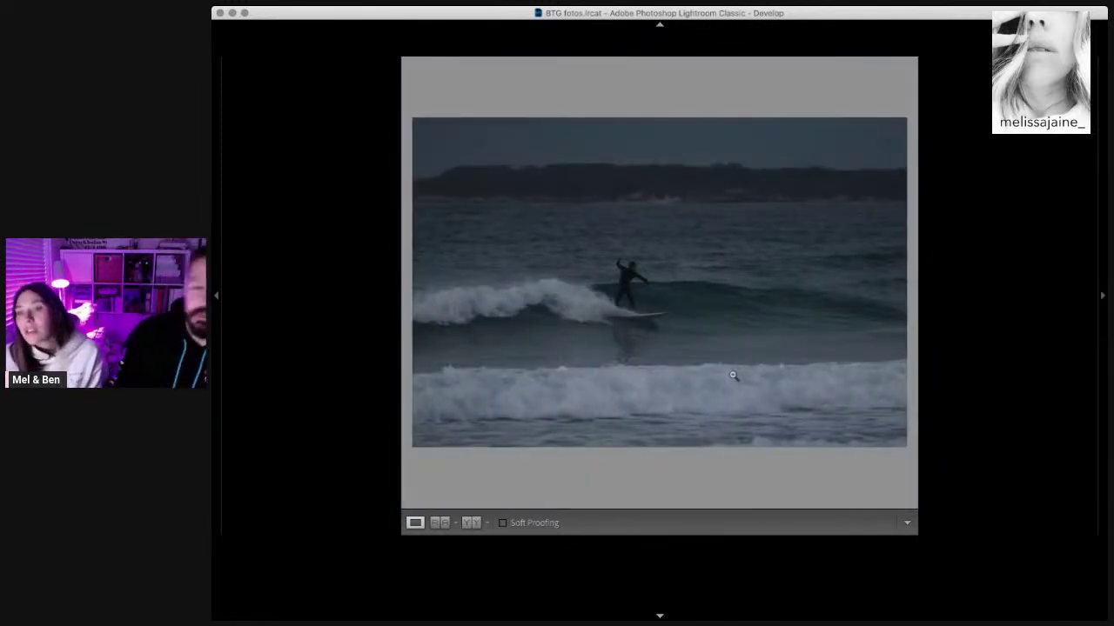
Step: Continue through the burst, checking surfers at 1:1, ending on the surfer carving a large wave
{"action": "key", "text": "Right"}
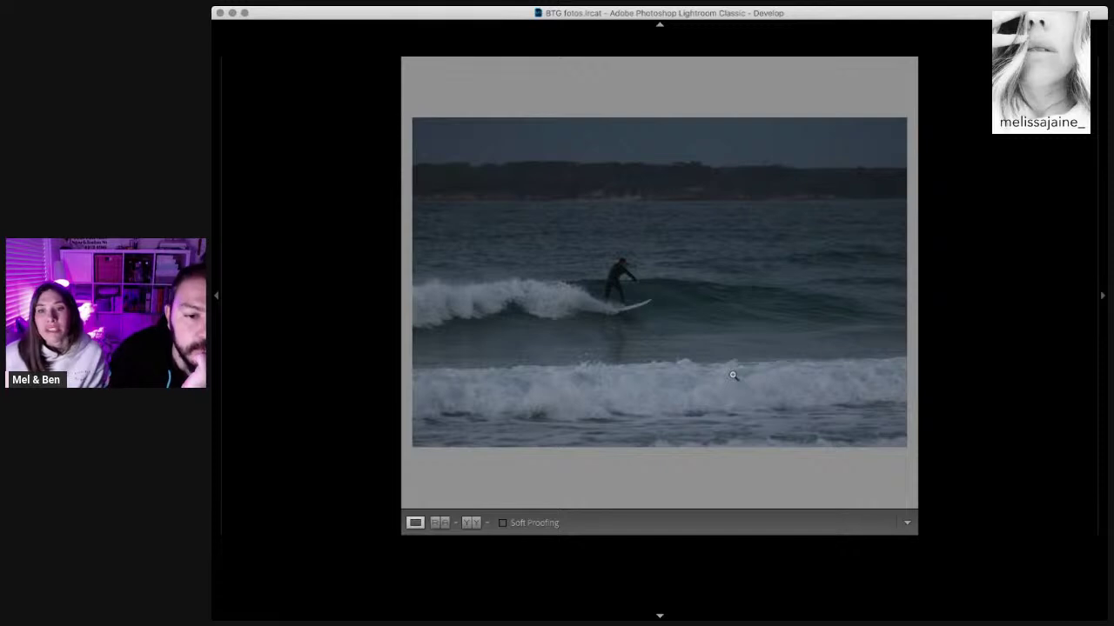
{"action": "key", "text": "Right"}
{"action": "key", "text": "Right"}
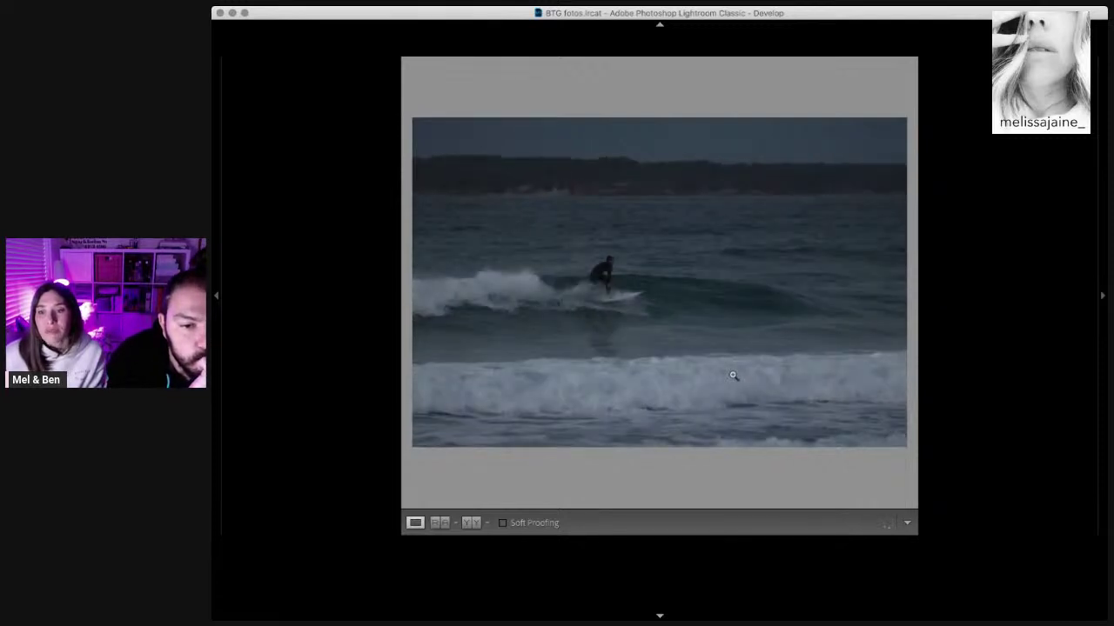
{"action": "key", "text": "Right"}
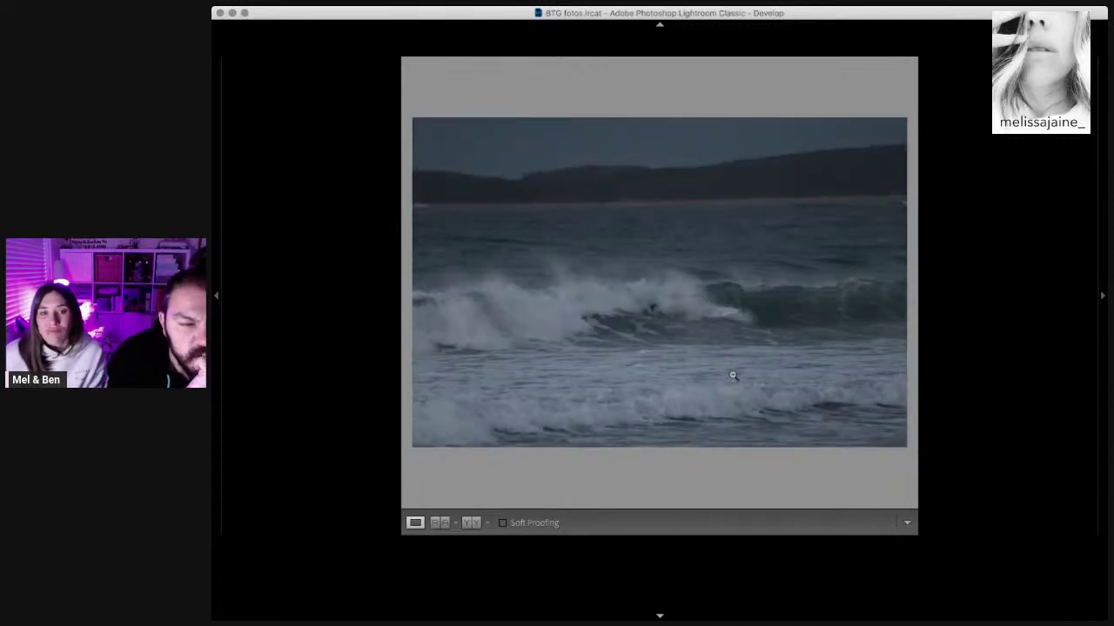
{"action": "key", "text": "Right"}
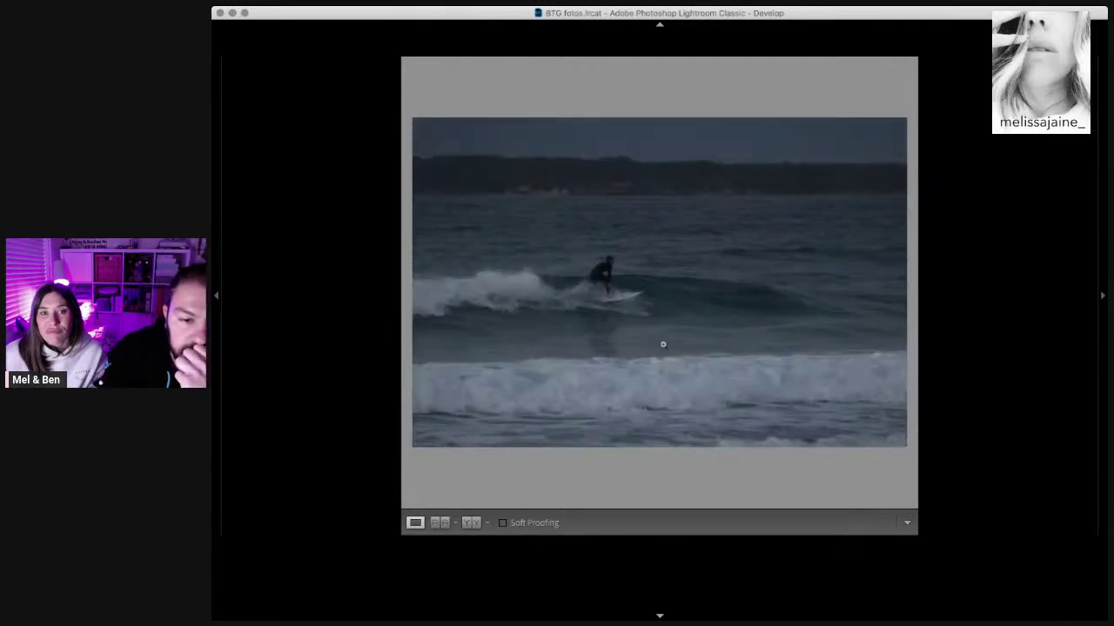
{"action": "left_click", "coordinate": [630, 284]}
{"action": "left_click", "coordinate": [607, 284]}
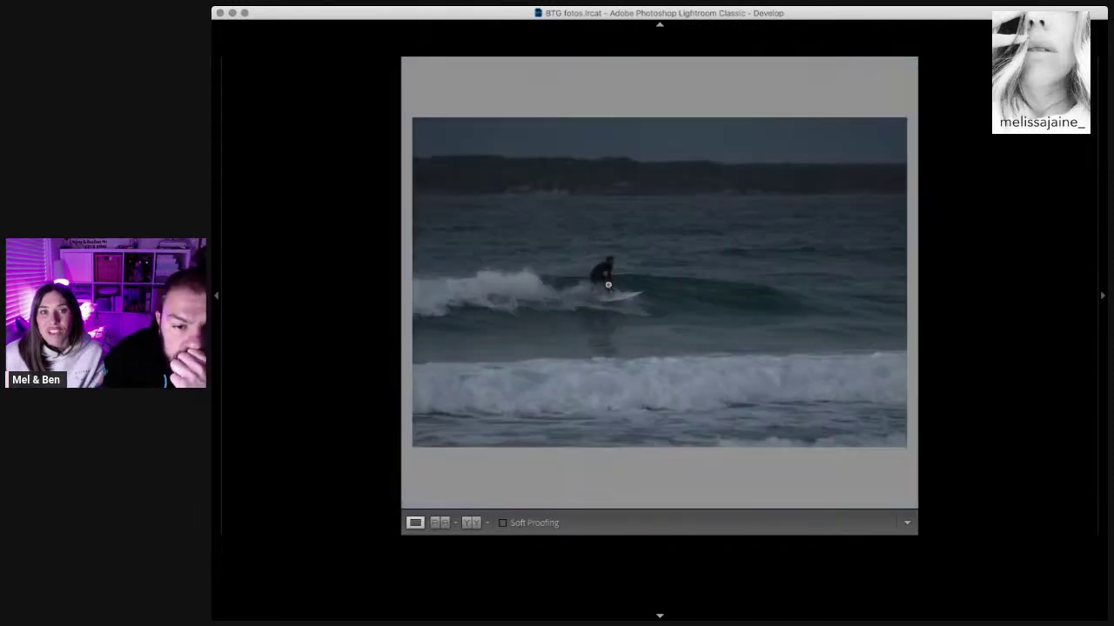
{"action": "key", "text": "Right"}
{"action": "key", "text": "Right"}
{"action": "key", "text": "Right"}
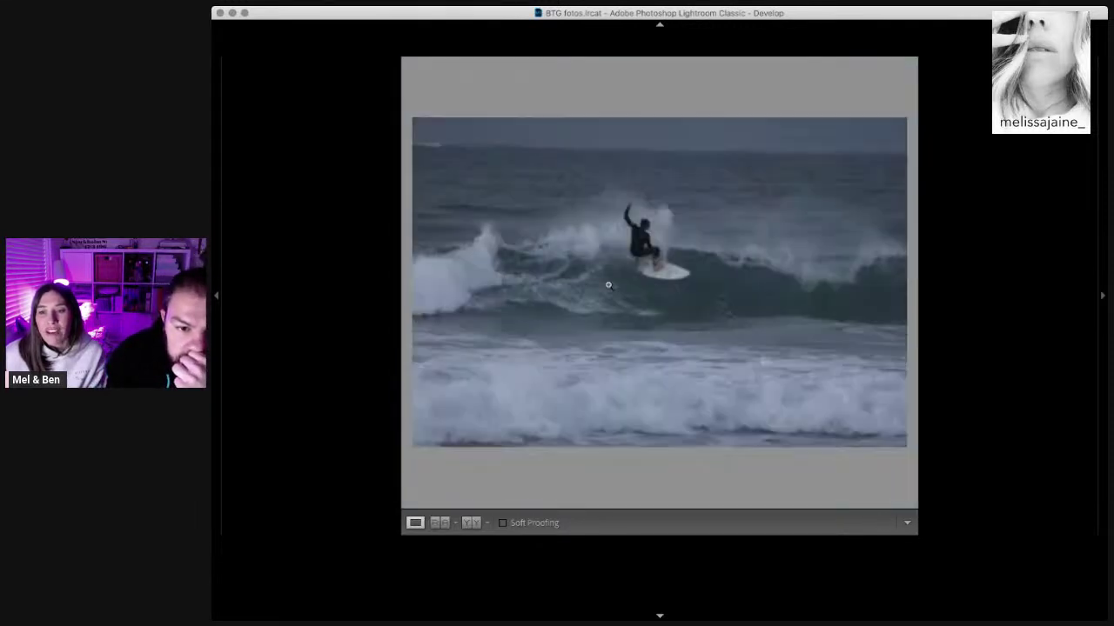
{"action": "key", "text": "Right"}
{"action": "key", "text": "Right"}
{"action": "key", "text": "Right"}
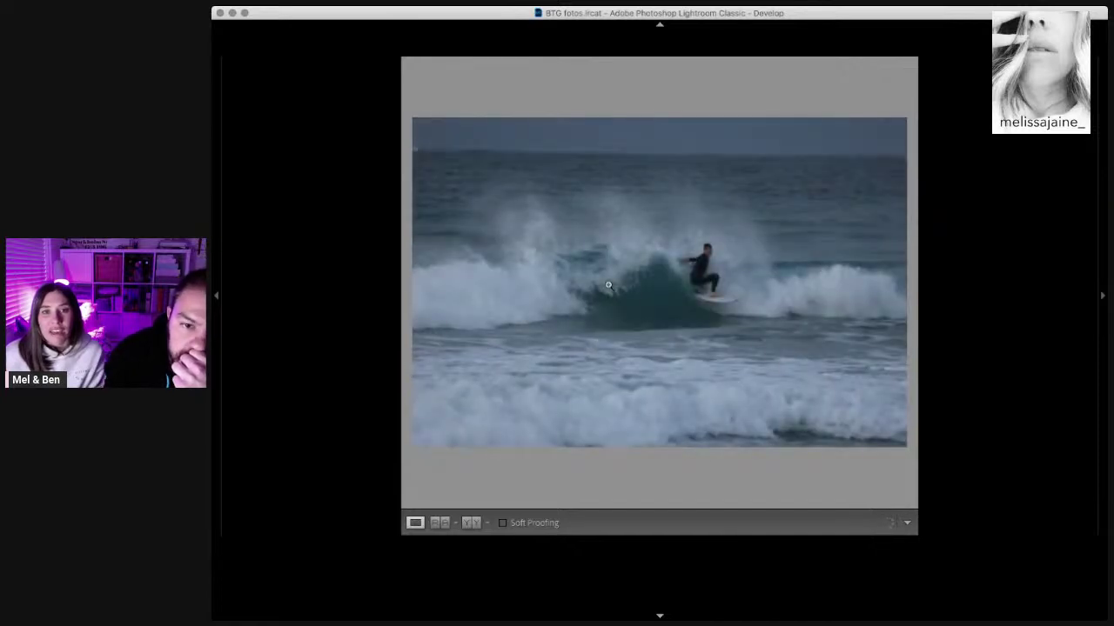
{"action": "key", "text": "Right"}
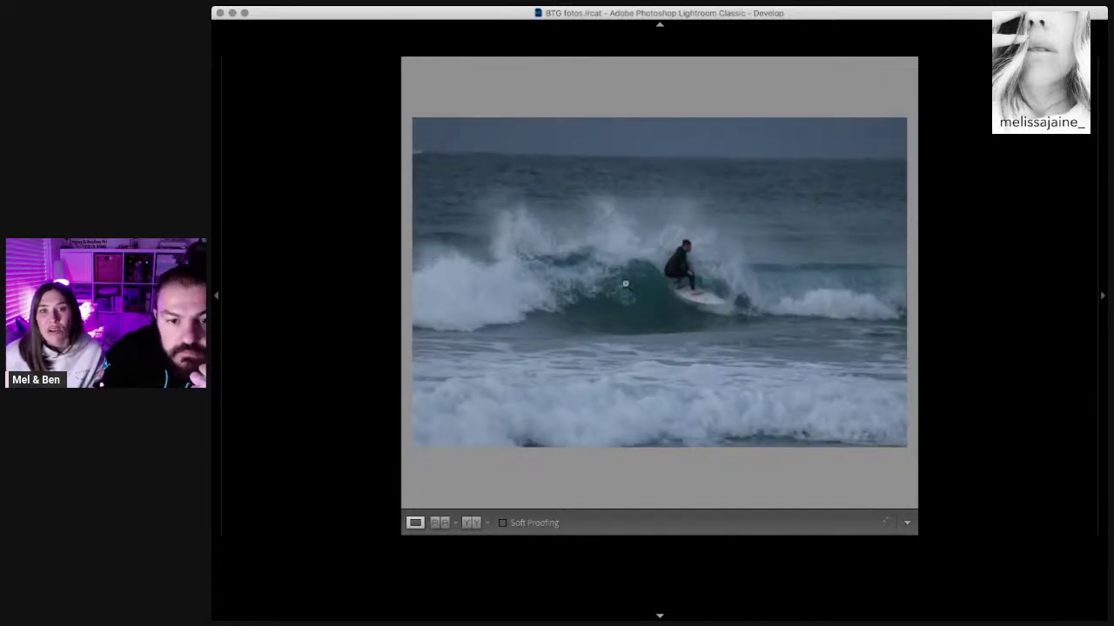
{"action": "left_click", "coordinate": [625, 284]}
Step: Check the next burst frames with a close 1:1 look at the surfer
{"action": "key", "text": "Right"}
{"action": "key", "text": "Right"}
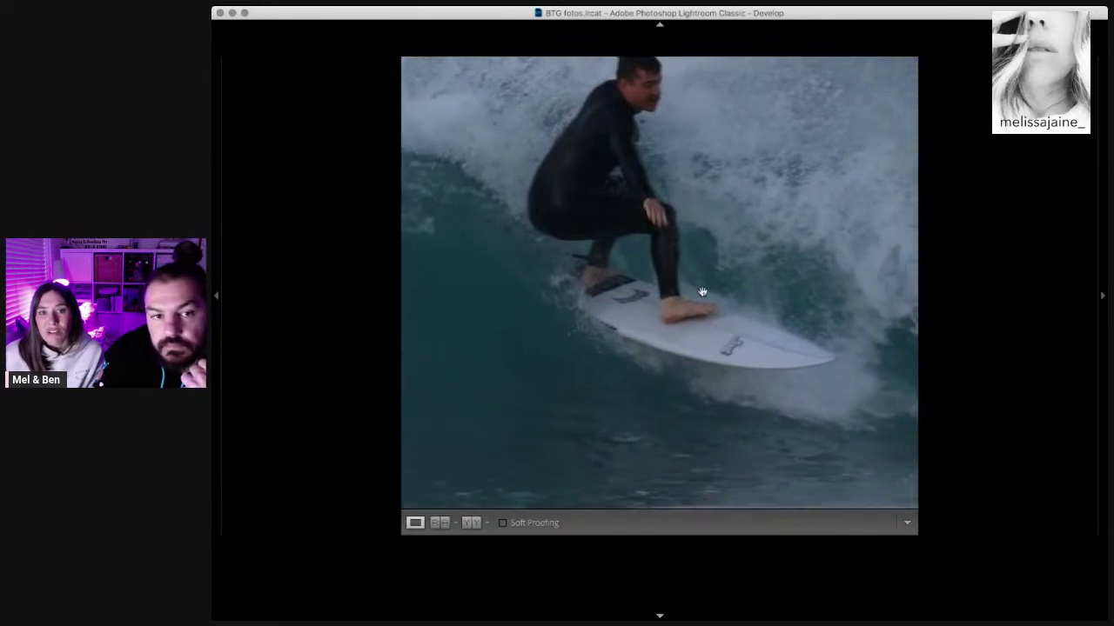
{"action": "key", "text": "Right"}
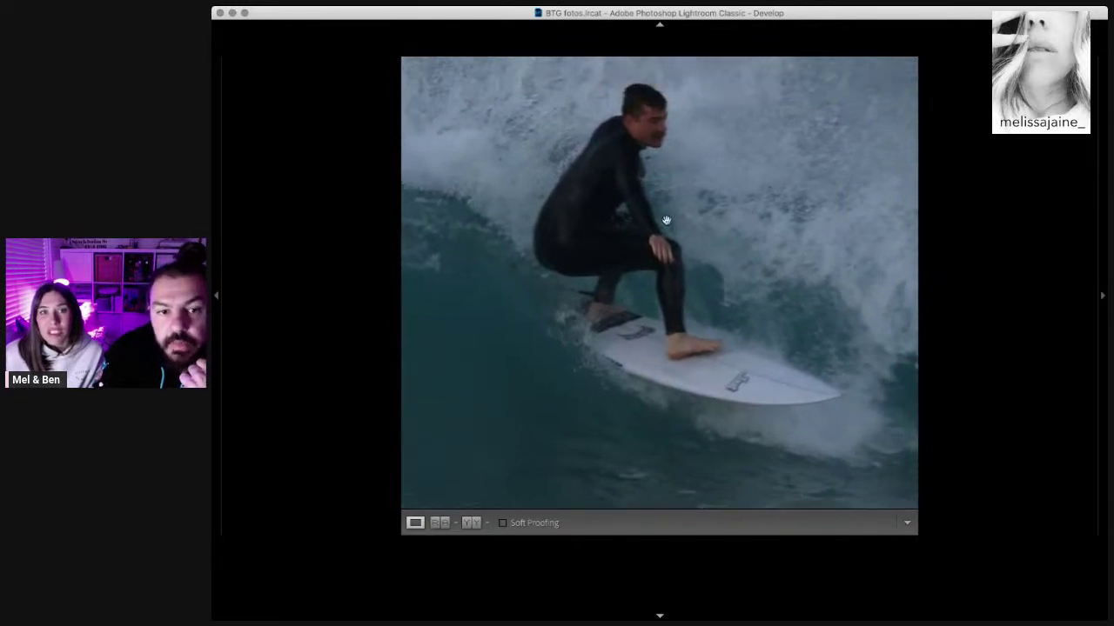
{"action": "left_click", "coordinate": [666, 220]}
{"action": "key", "text": "Right"}
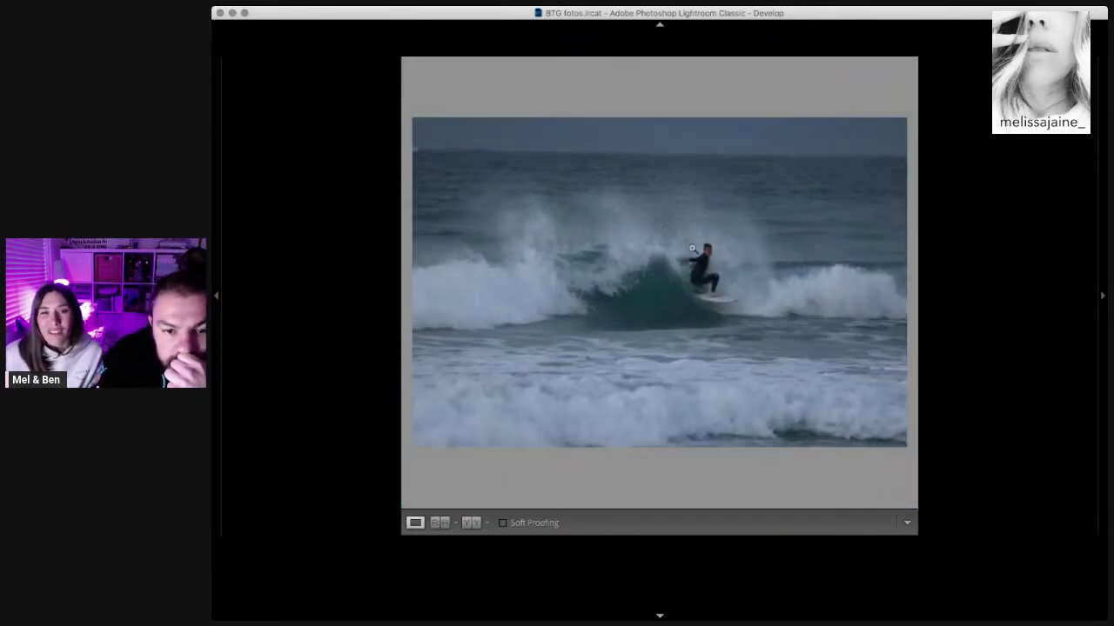
{"action": "left_click", "coordinate": [709, 272]}
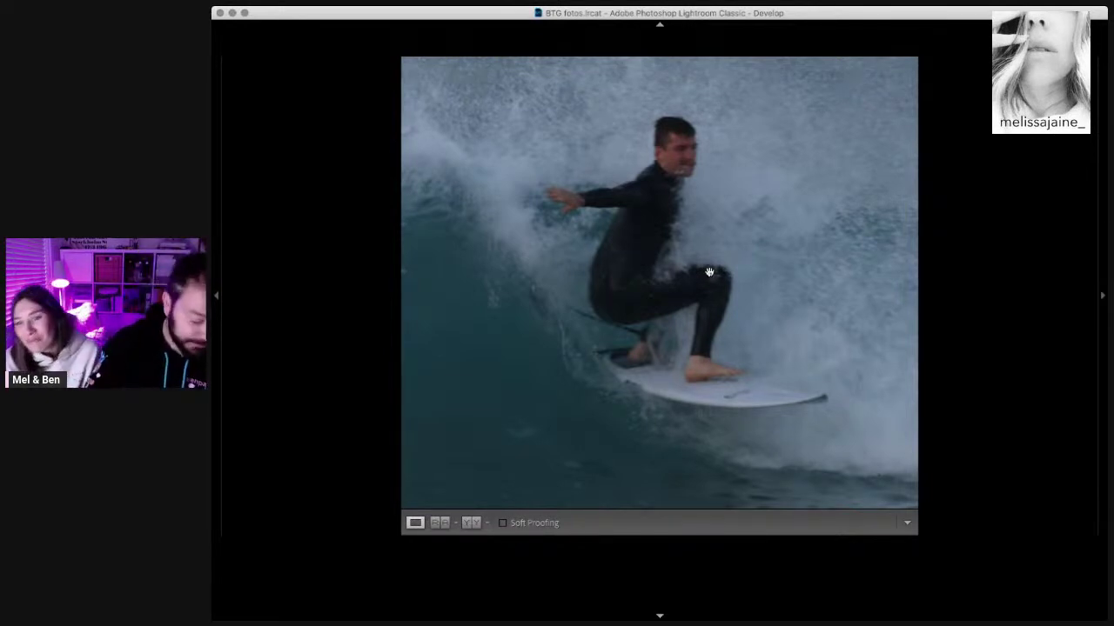
{"action": "left_click", "coordinate": [673, 225]}
Step: Advance to the wide beach shot with the standing surfer and check the wave surfer at 1:1
{"action": "key", "text": "Right"}
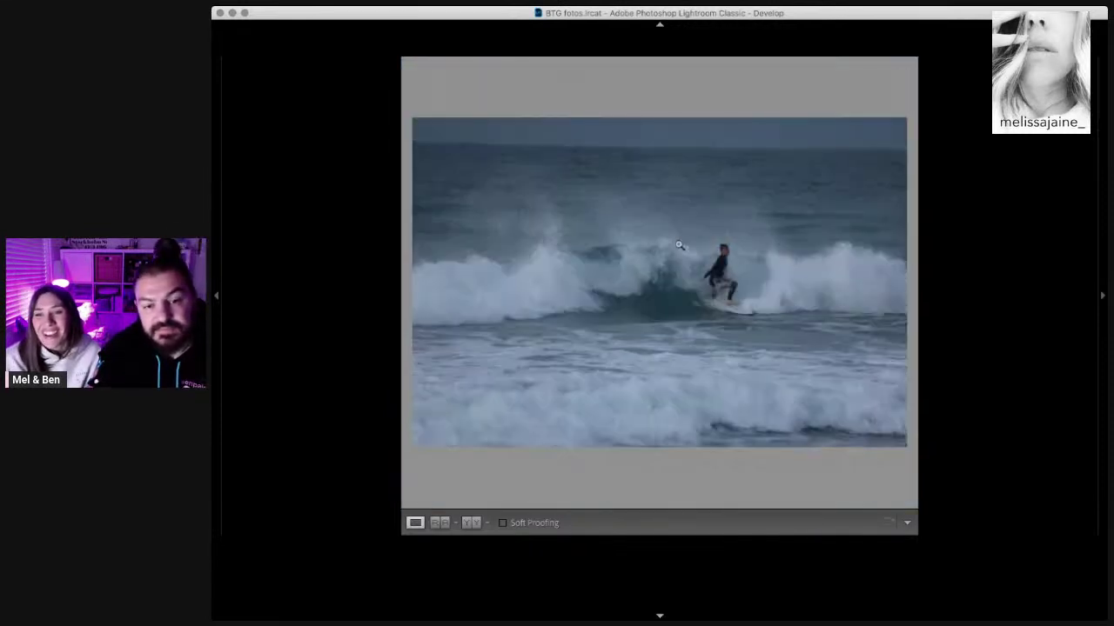
{"action": "key", "text": "Right"}
{"action": "key", "text": "Right"}
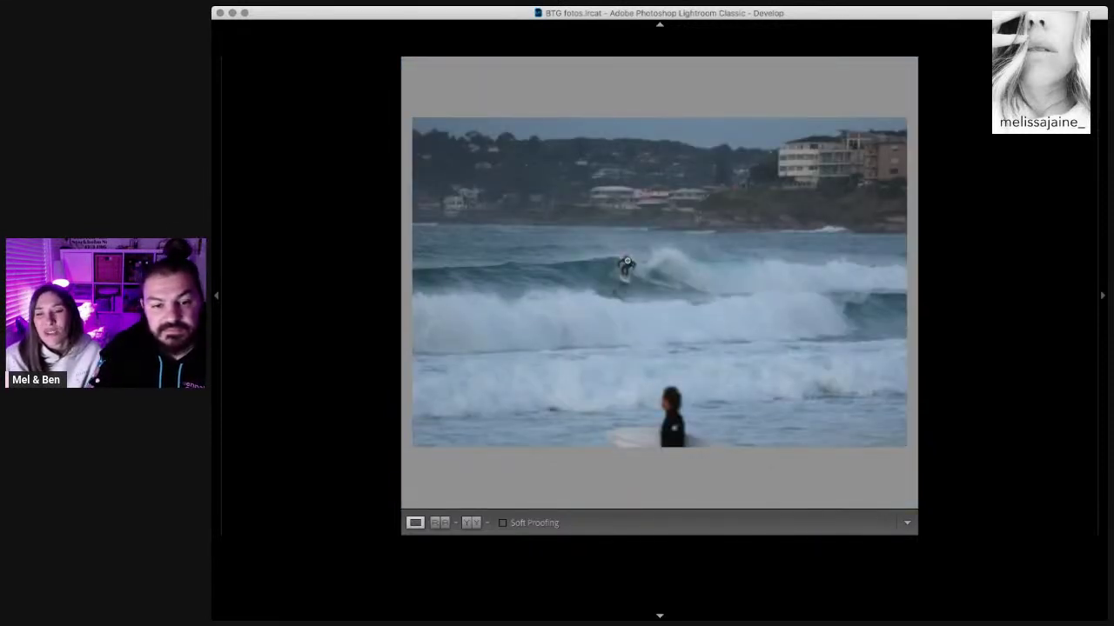
{"action": "left_click", "coordinate": [628, 263]}
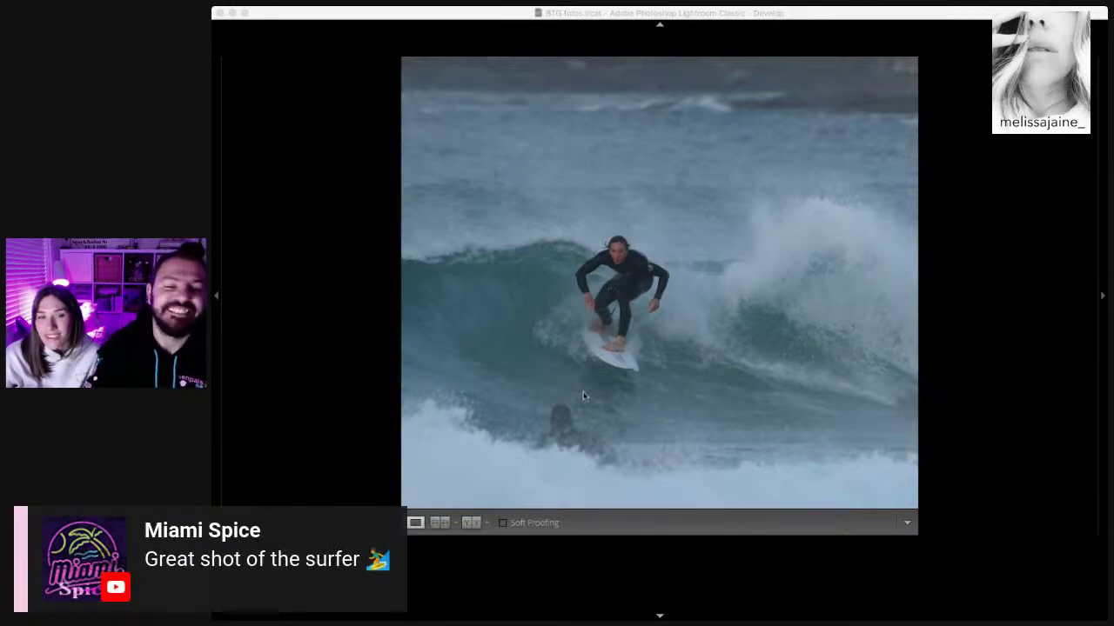
{"action": "key", "text": "Right"}
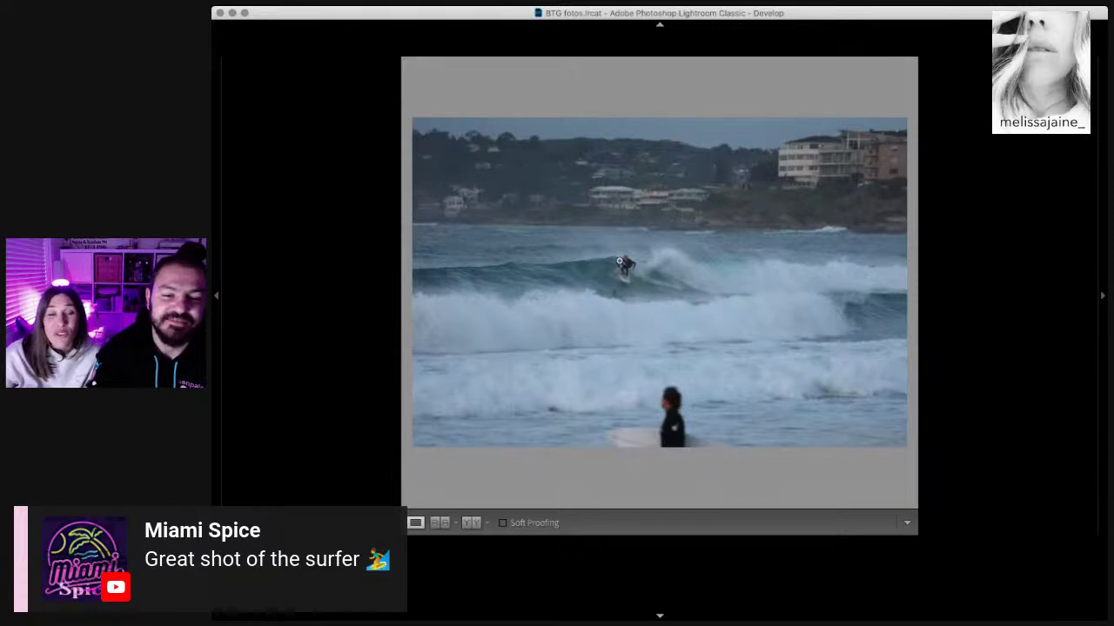
{"action": "left_click", "coordinate": [619, 261]}
{"action": "left_click", "coordinate": [640, 273]}
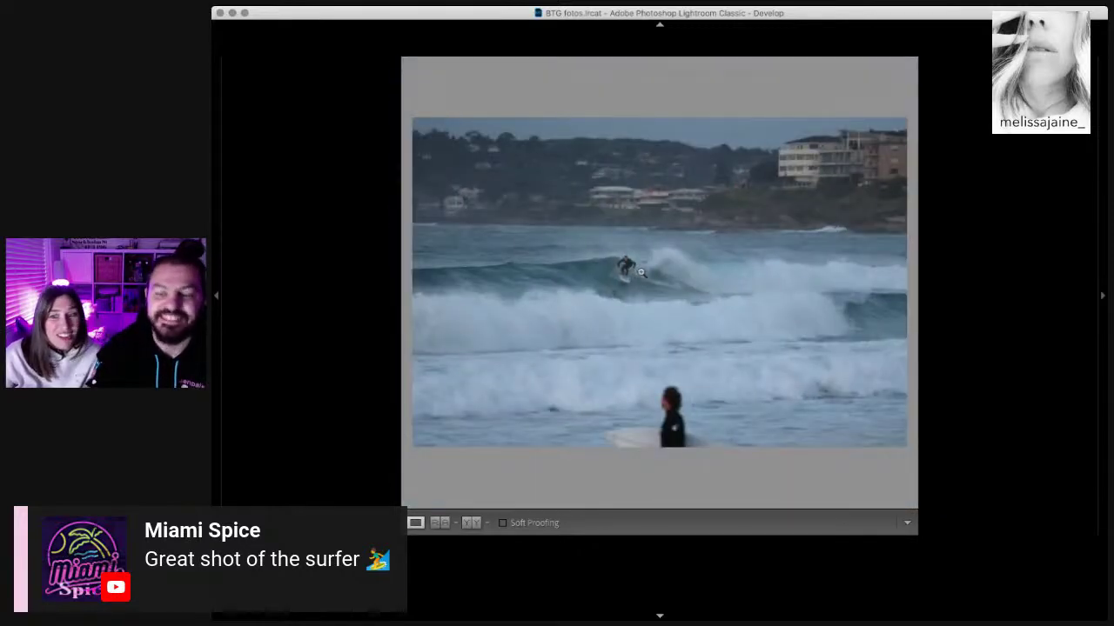
Step: Crop around the wave surfer, trimming out the foreground person, then check sharpness at 1:1
{"action": "key", "text": "r"}
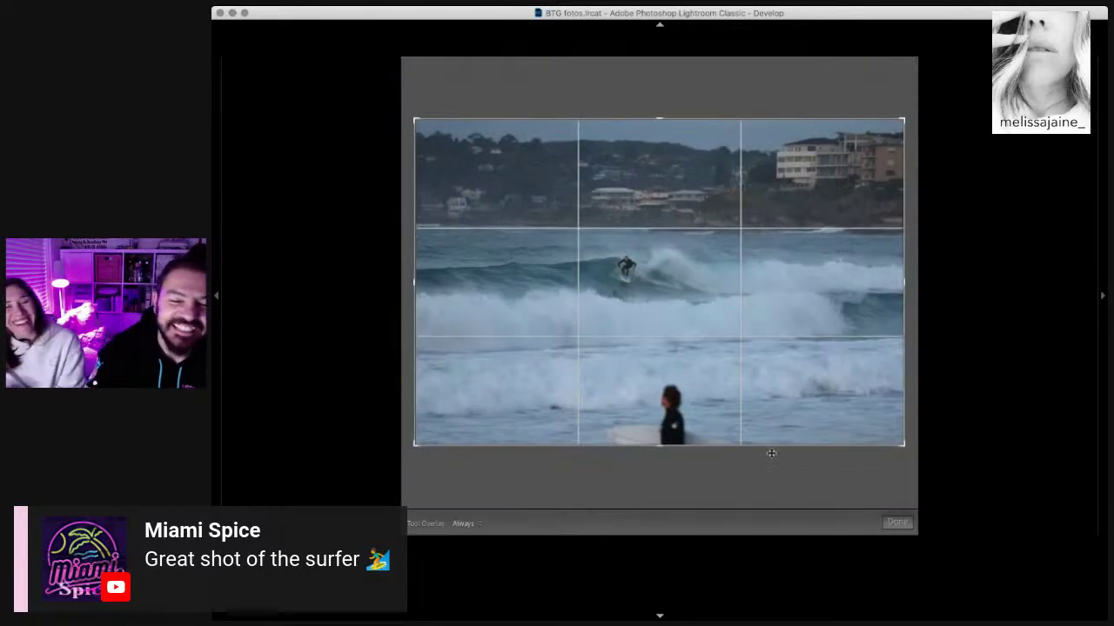
{"action": "mouse_move", "coordinate": [771, 447]}
{"action": "left_mouse_down"}
{"action": "mouse_move", "coordinate": [765, 356]}
{"action": "mouse_move", "coordinate": [728, 365]}
{"action": "mouse_move", "coordinate": [635, 330]}
{"action": "left_mouse_up"}
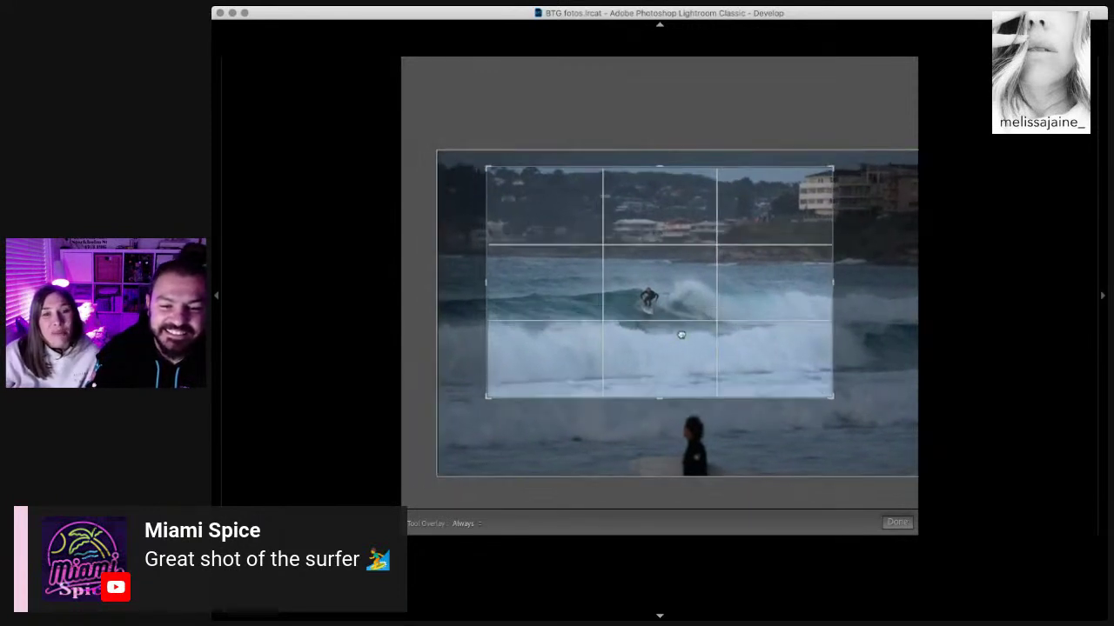
{"action": "key", "text": "Return"}
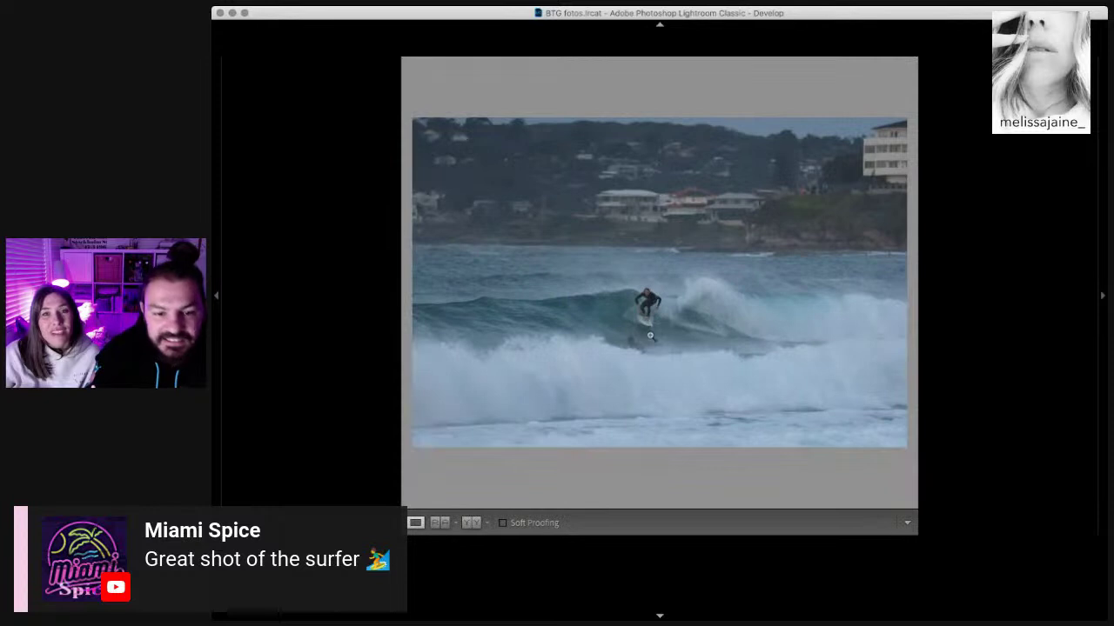
{"action": "left_click", "coordinate": [631, 385]}
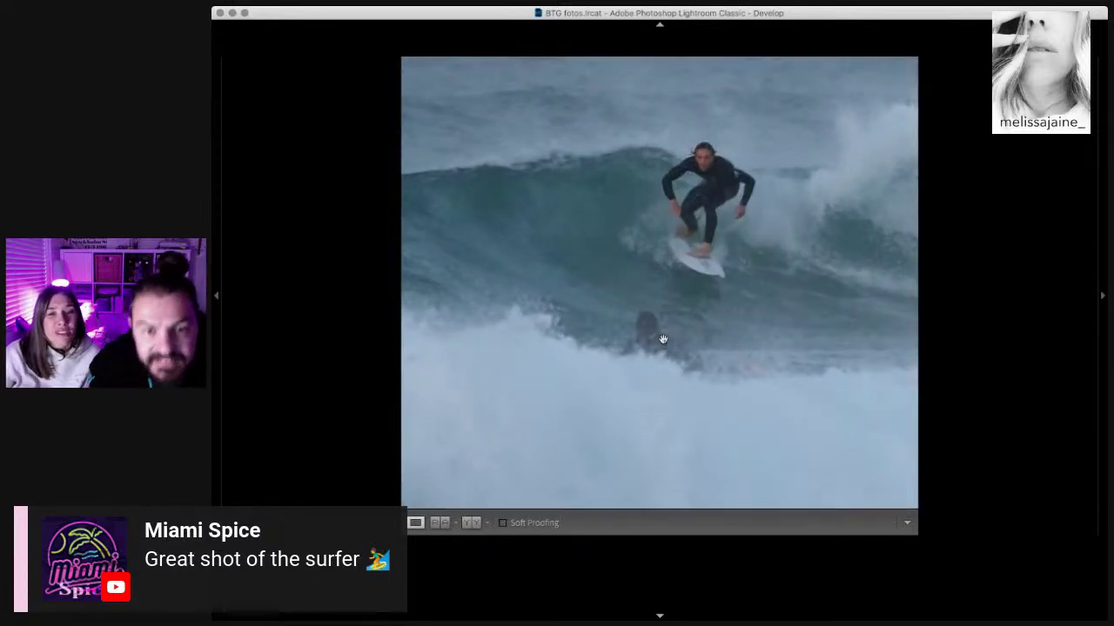
{"action": "left_click", "coordinate": [697, 269]}
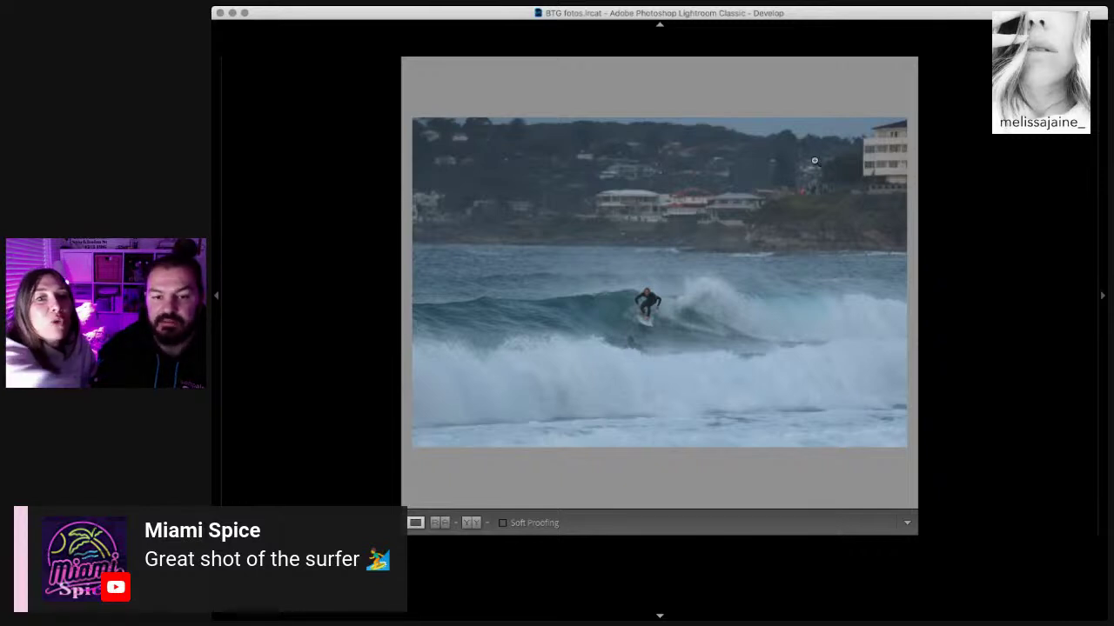
Step: Tighten the crop edges and reposition the image so the surfer and wave fill the frame
{"action": "key", "text": "r"}
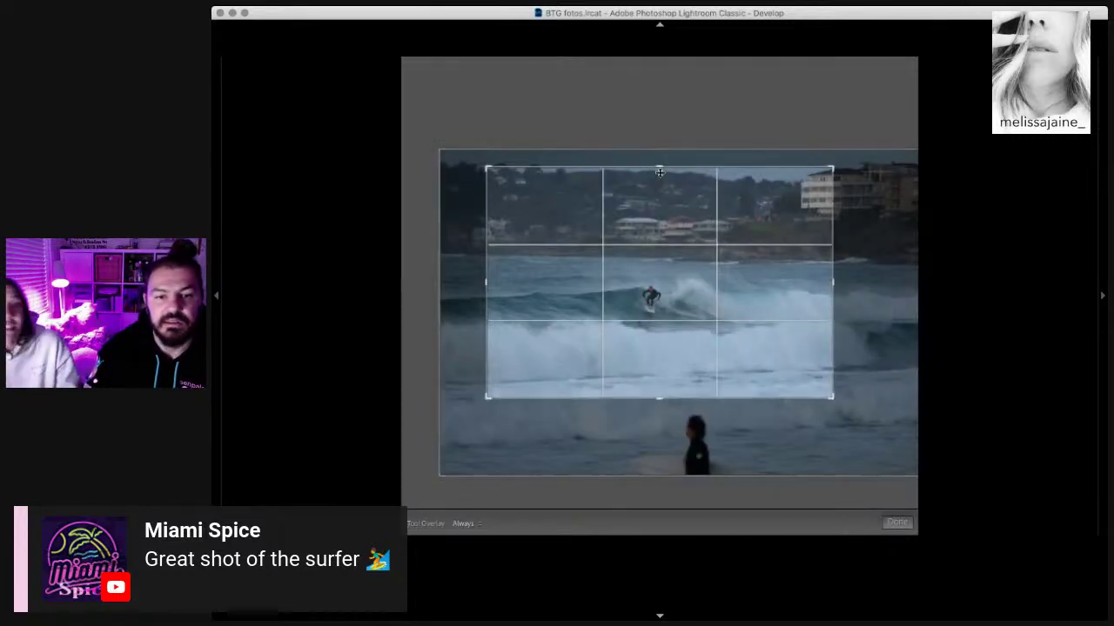
{"action": "left_click_drag", "start_coordinate": [659, 169], "coordinate": [678, 215]}
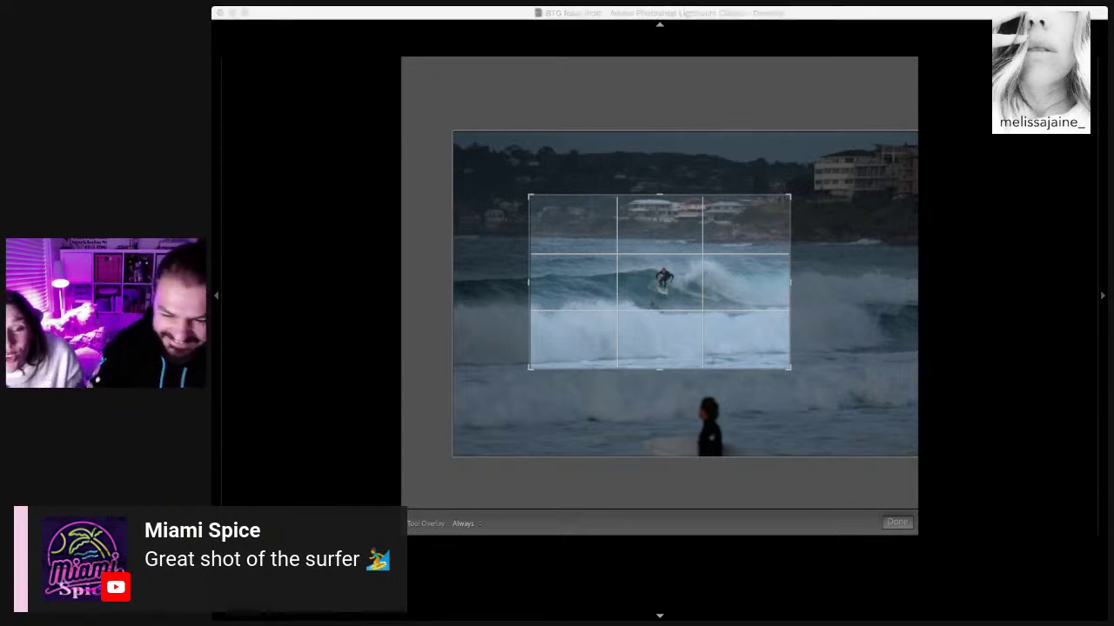
{"action": "left_click", "coordinate": [497, 378]}
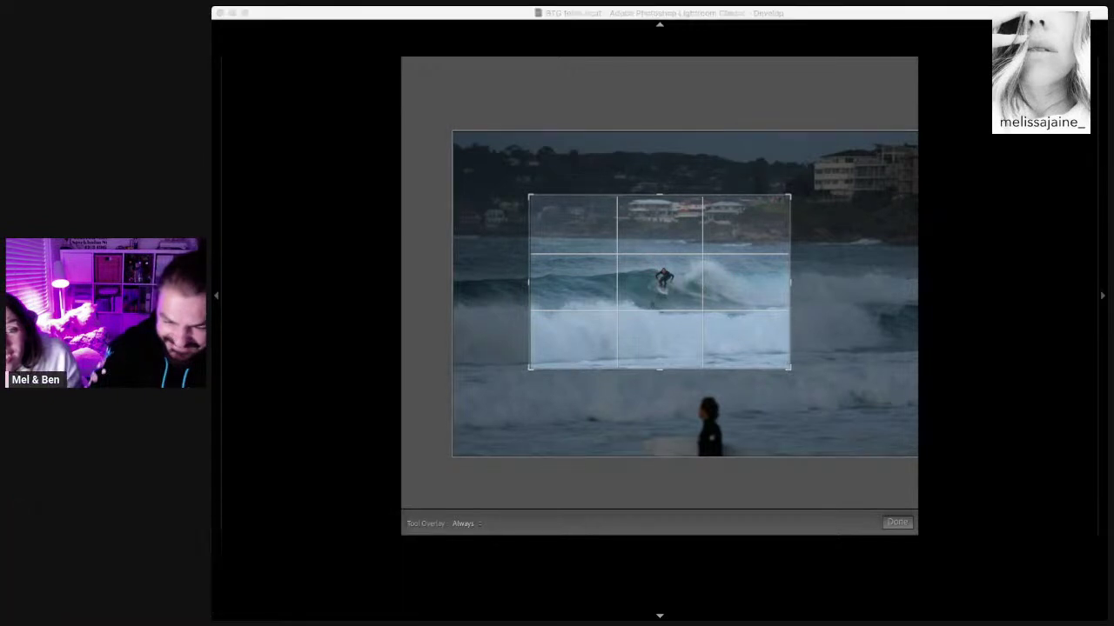
{"action": "left_click", "coordinate": [644, 265]}
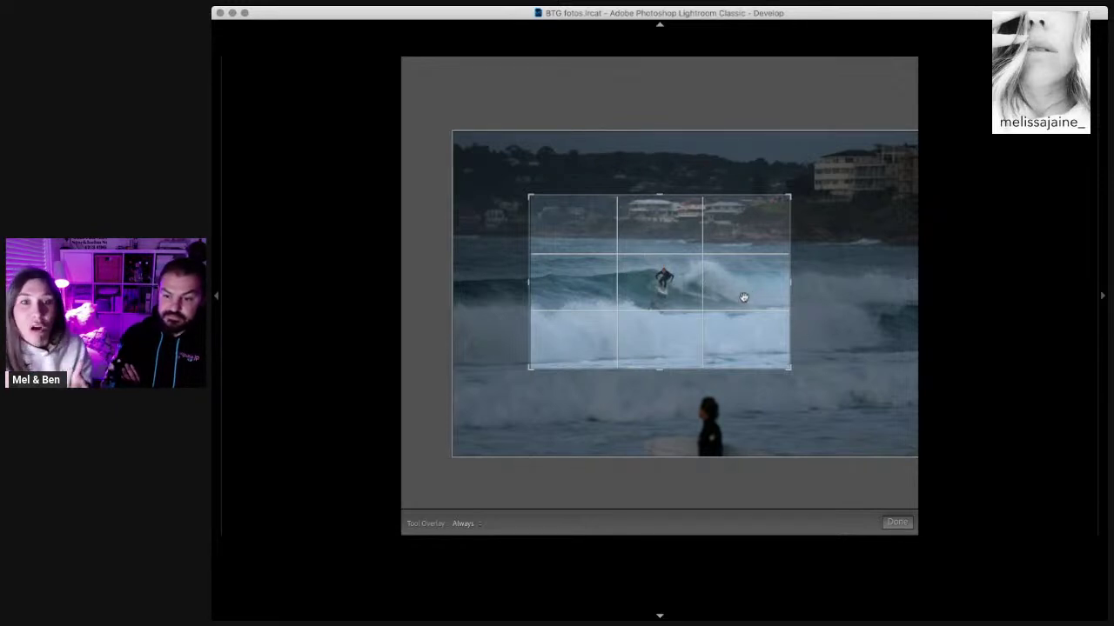
{"action": "mouse_move", "coordinate": [692, 299]}
{"action": "left_mouse_down"}
{"action": "mouse_move", "coordinate": [629, 263]}
{"action": "mouse_move", "coordinate": [622, 246]}
{"action": "mouse_move", "coordinate": [630, 300]}
{"action": "left_mouse_up"}
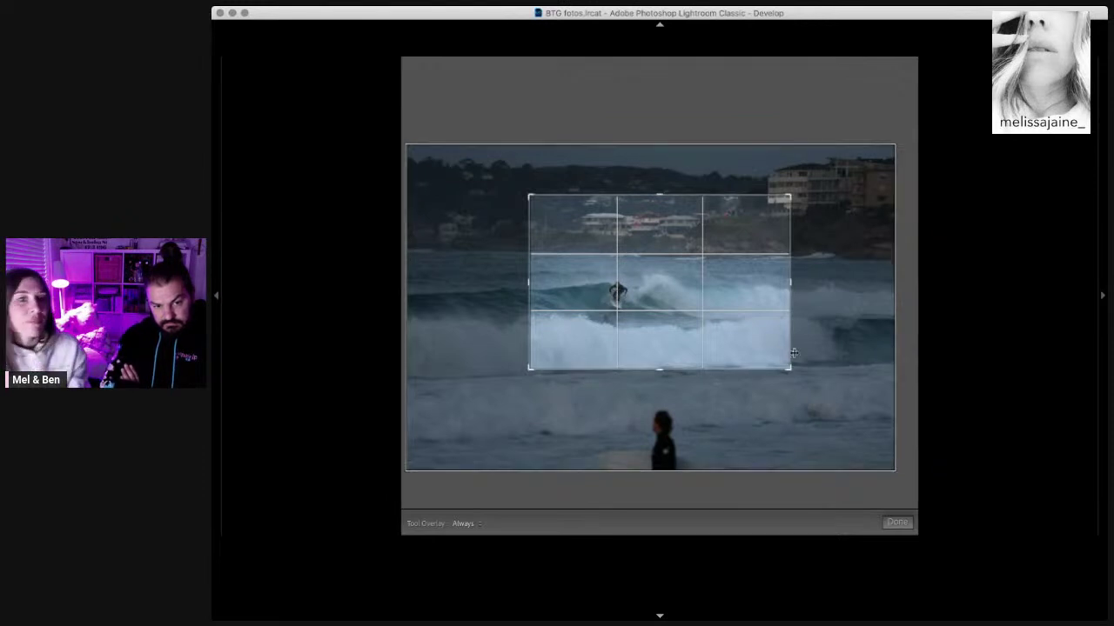
{"action": "double_click", "coordinate": [733, 298]}
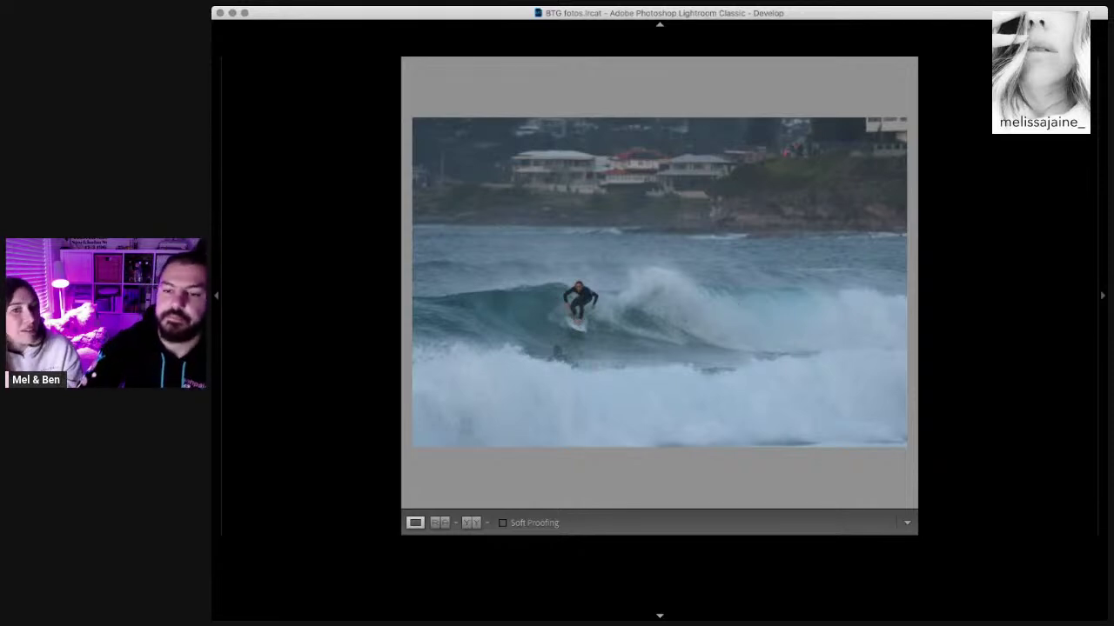
Step: Shift the image within the crop over two passes until the surfer sits on the right third line
{"action": "key", "text": "r"}
{"action": "left_click_drag", "start_coordinate": [609, 300], "coordinate": [694, 299]}
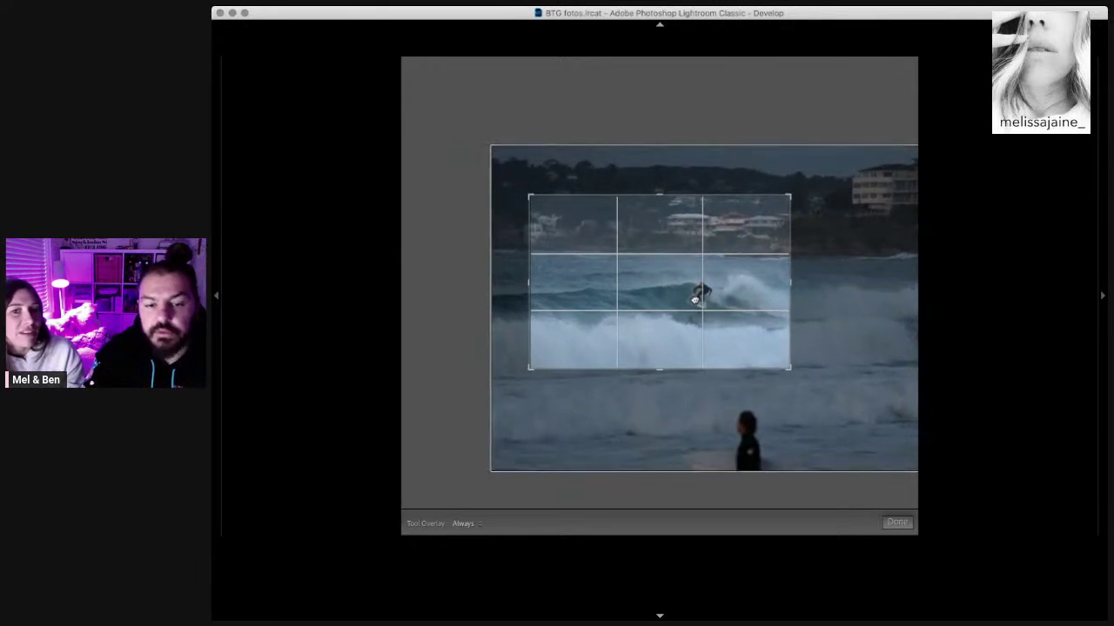
{"action": "key", "text": "Return"}
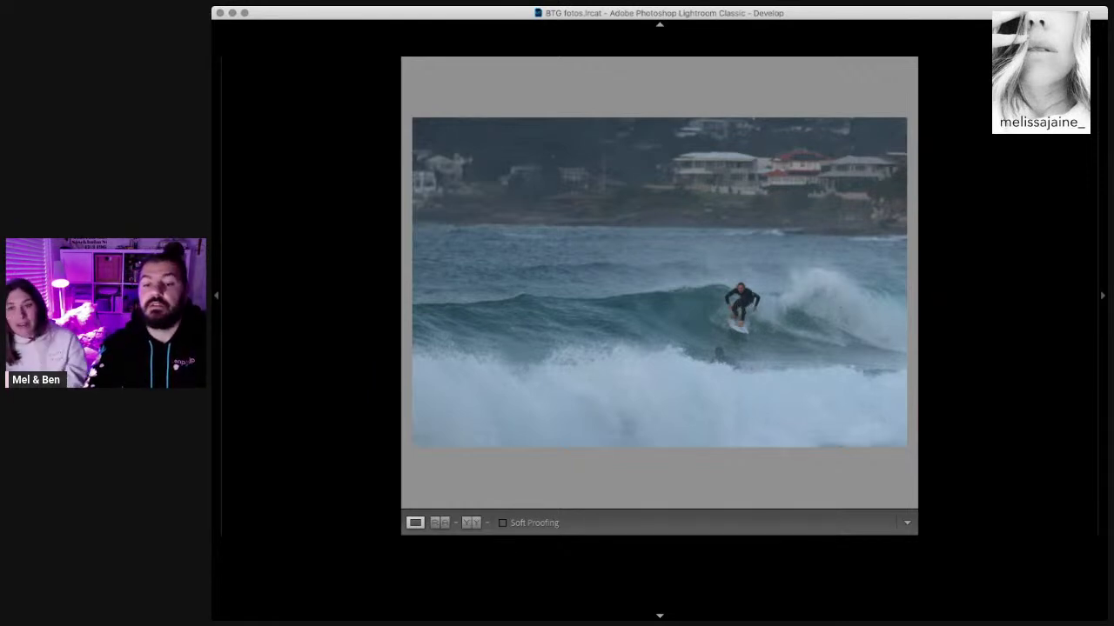
{"action": "key", "text": "r"}
{"action": "mouse_move", "coordinate": [619, 308]}
{"action": "left_mouse_down"}
{"action": "mouse_move", "coordinate": [738, 309]}
{"action": "mouse_move", "coordinate": [584, 310]}
{"action": "mouse_move", "coordinate": [611, 298]}
{"action": "mouse_move", "coordinate": [615, 276]}
{"action": "left_mouse_up"}
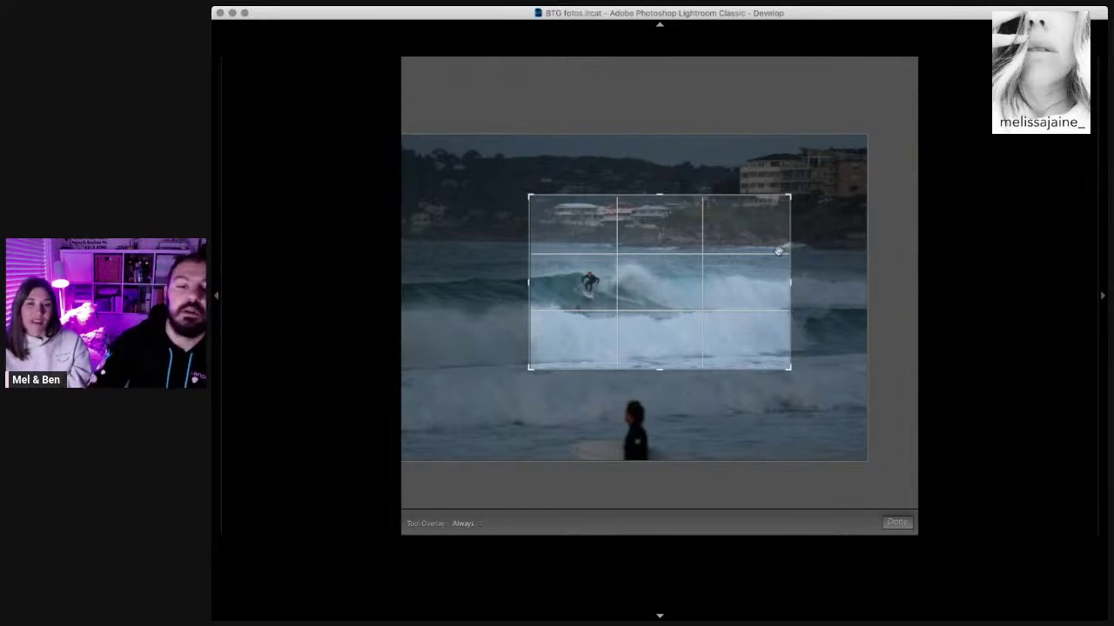
{"action": "left_click_drag", "start_coordinate": [661, 285], "coordinate": [747, 292]}
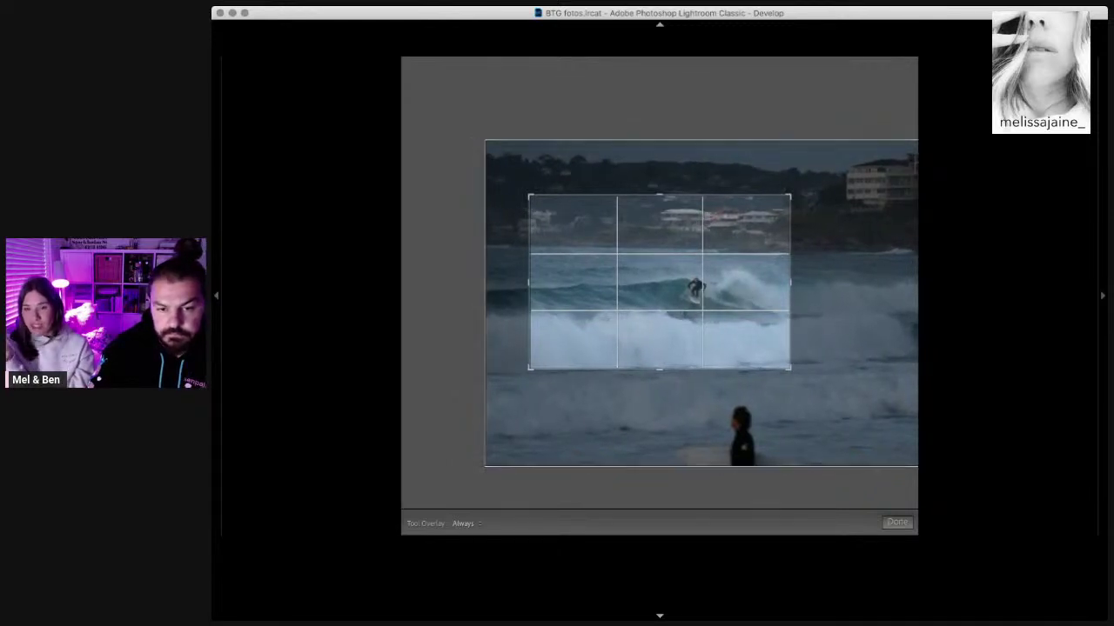
{"action": "key", "text": "Return"}
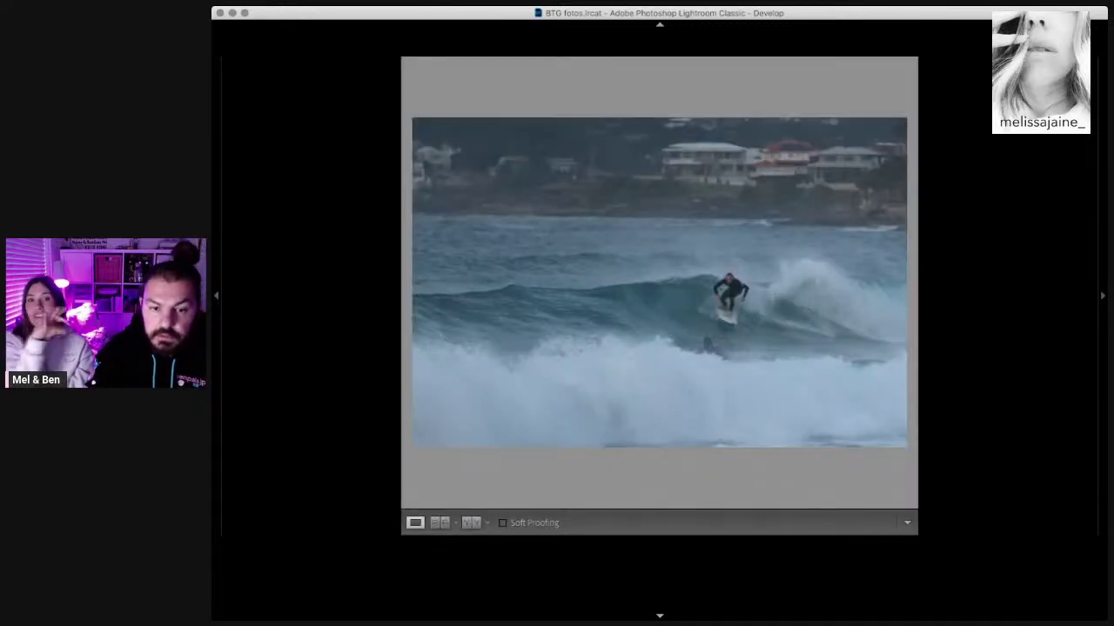
Step: Check the cropped surfer at 1:1, then advance three frames to the board-carrying surfer shot
{"action": "left_click", "coordinate": [715, 306]}
{"action": "left_click", "coordinate": [715, 306]}
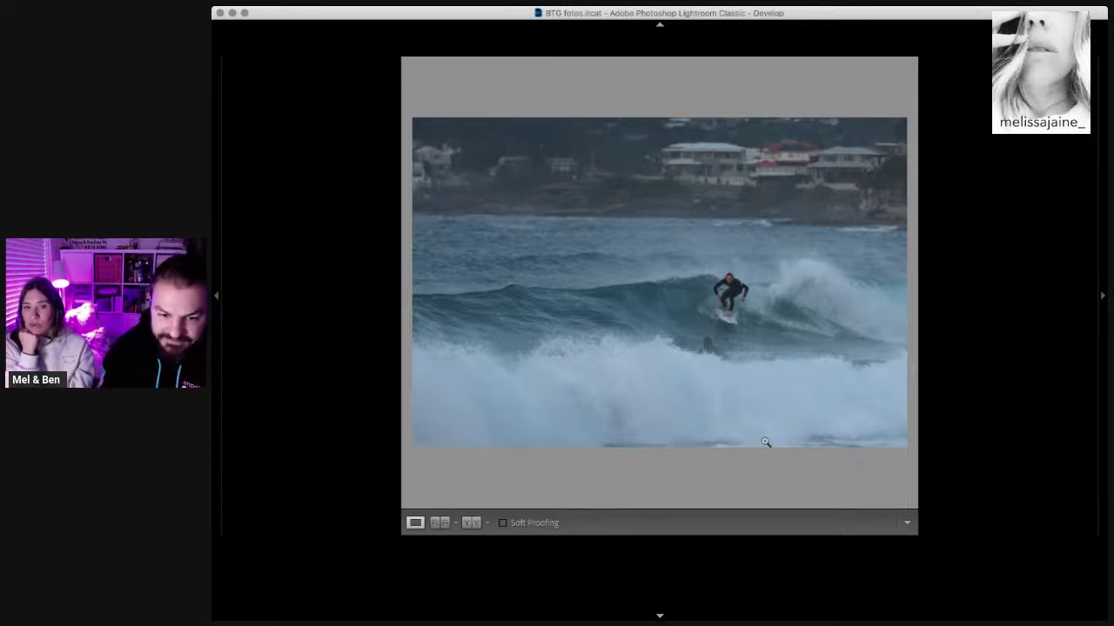
{"action": "key", "text": "Right"}
{"action": "key", "text": "Right"}
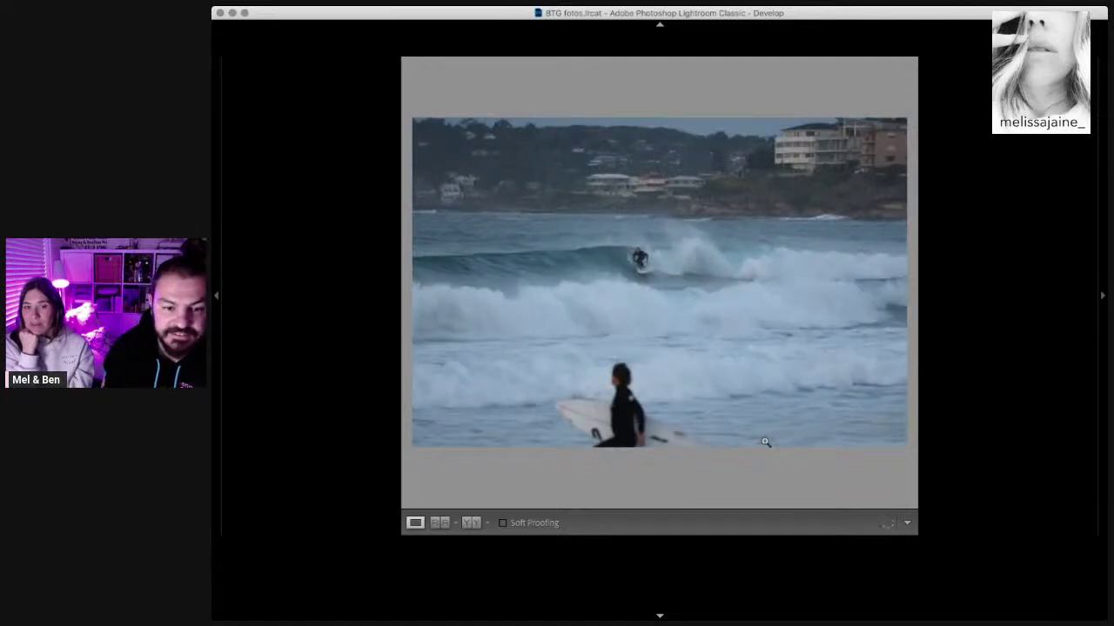
{"action": "key", "text": "Right"}
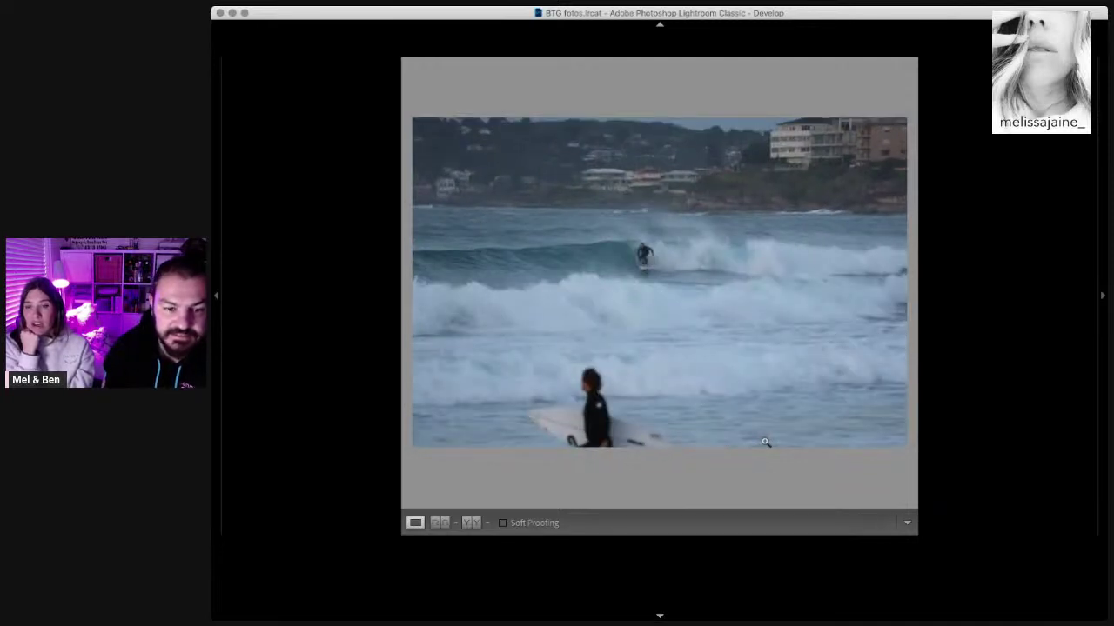
{"action": "key", "text": "Right"}
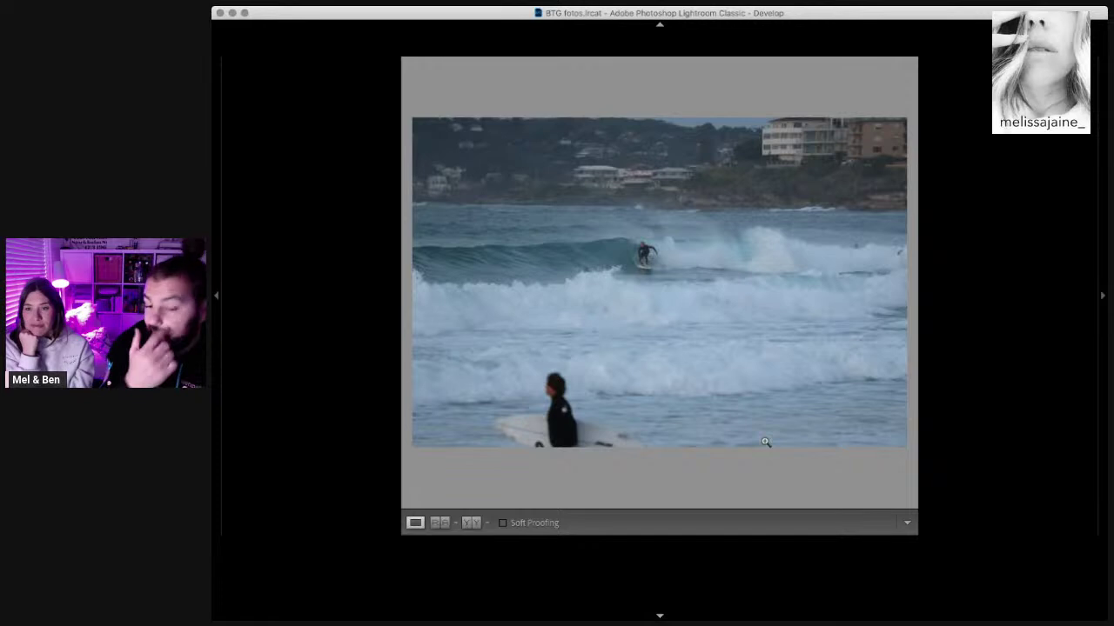
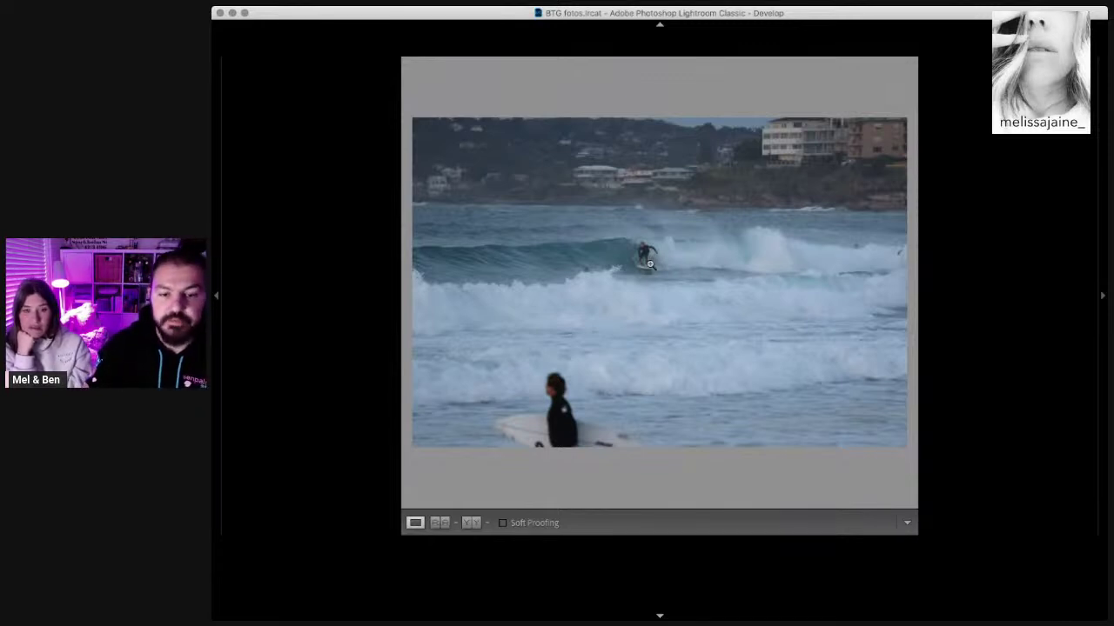
Step: Crop the wave-rider photo, shifting it right and re-angling it to trim the top and right
{"action": "key", "text": "r"}
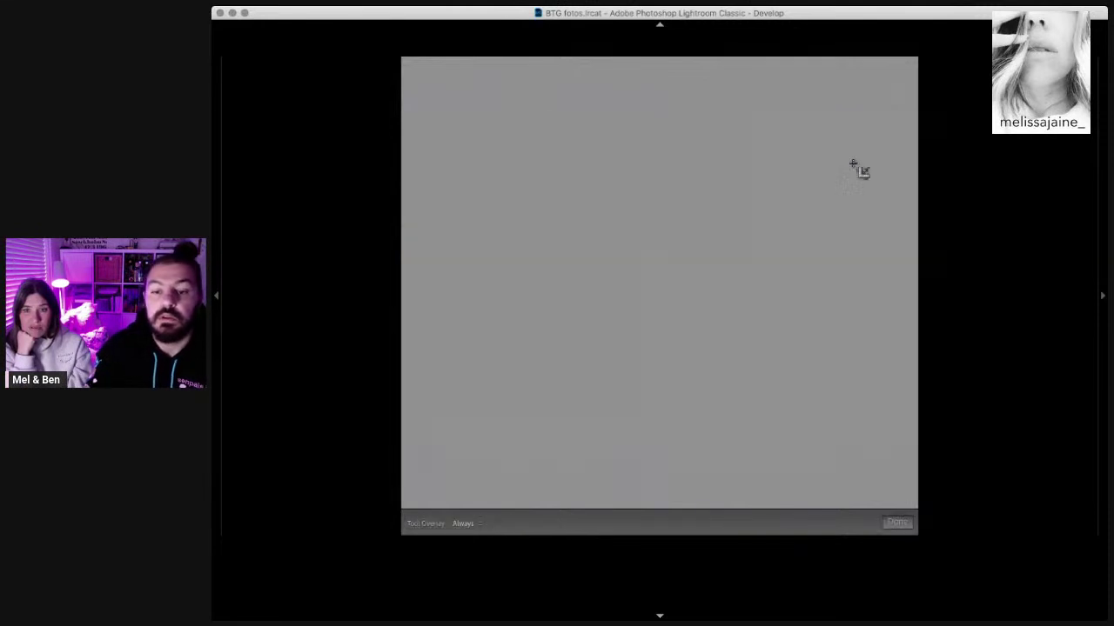
{"action": "left_click_drag", "start_coordinate": [608, 157], "coordinate": [694, 150]}
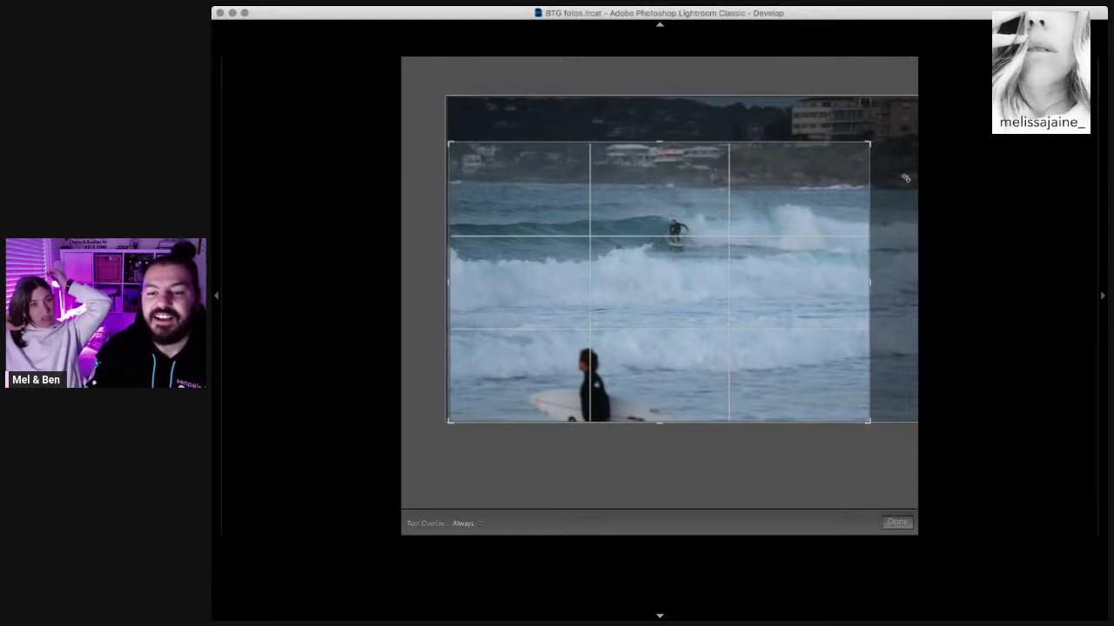
{"action": "left_click_drag", "start_coordinate": [904, 178], "coordinate": [905, 178]}
{"action": "key", "text": "Return"}
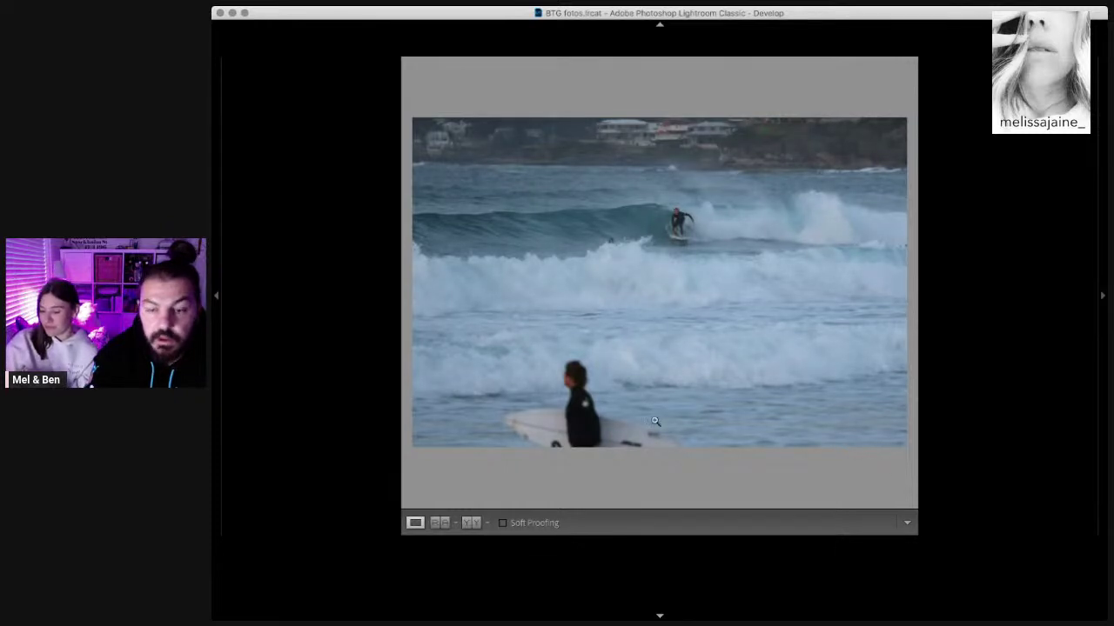
Step: Advance two burst frames, check the surfer at 1:1, then return to Fit
{"action": "key", "text": "Right"}
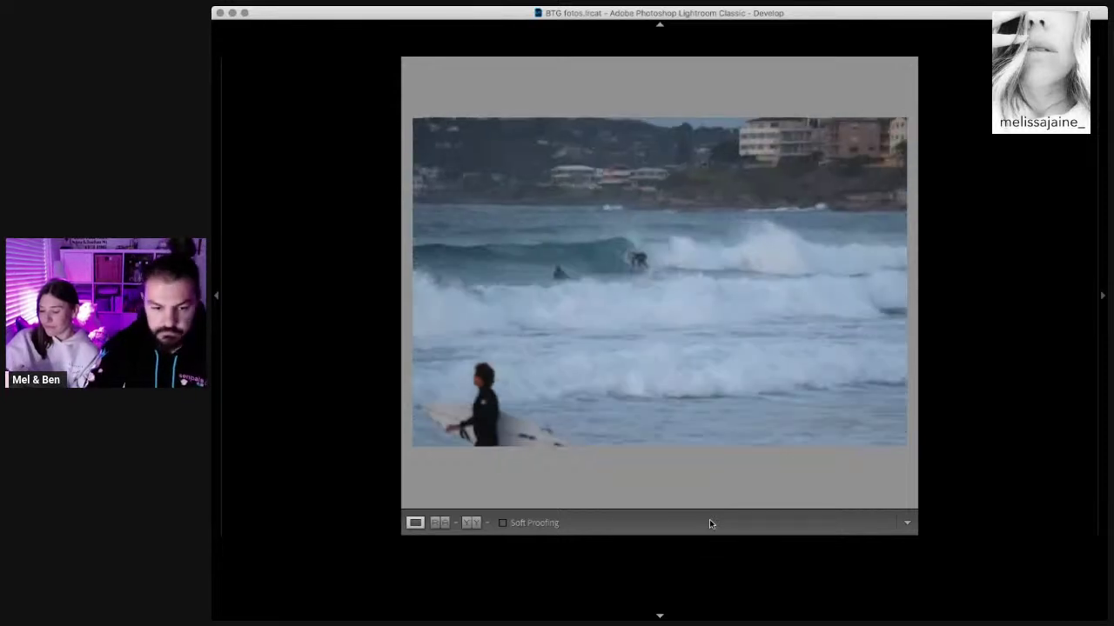
{"action": "key", "text": "Right"}
{"action": "key", "text": "Right"}
{"action": "key", "text": "Right"}
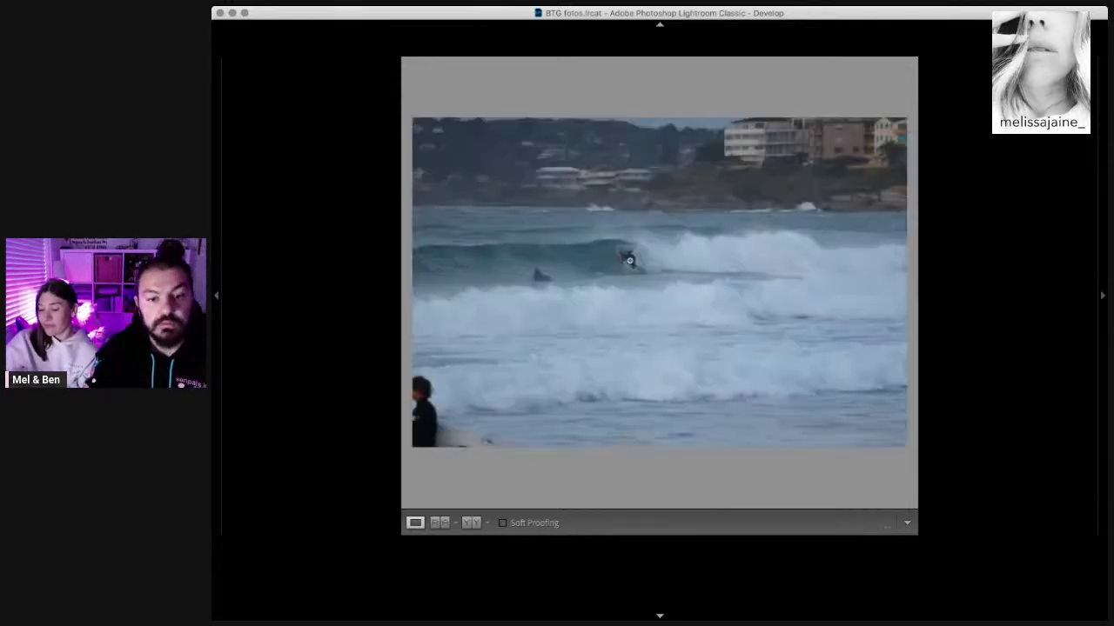
{"action": "left_click", "coordinate": [630, 259]}
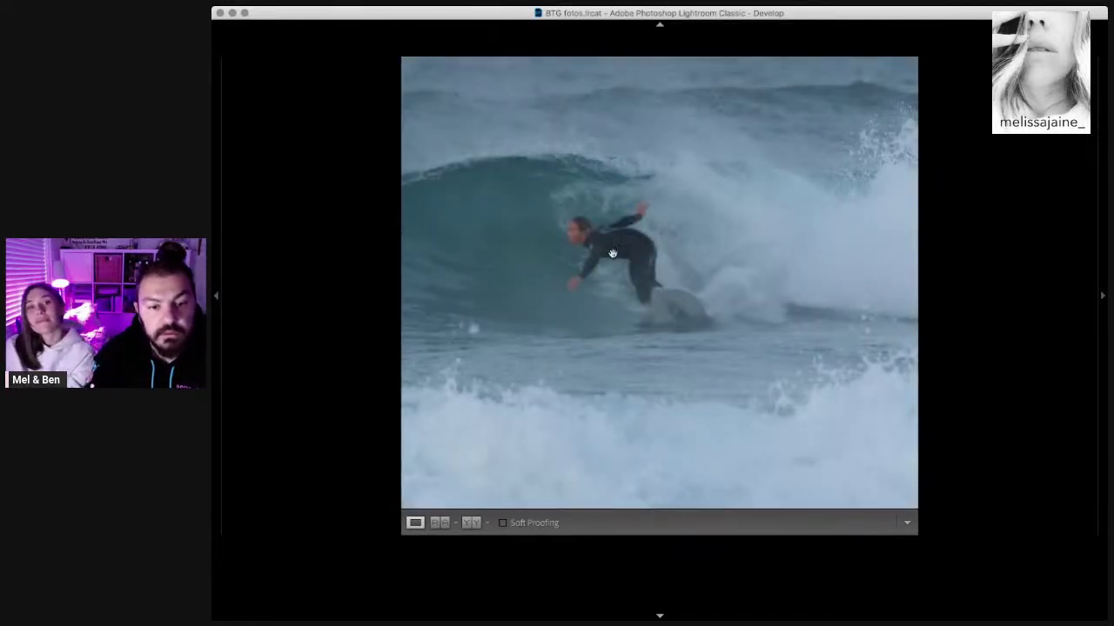
{"action": "key", "text": "Right"}
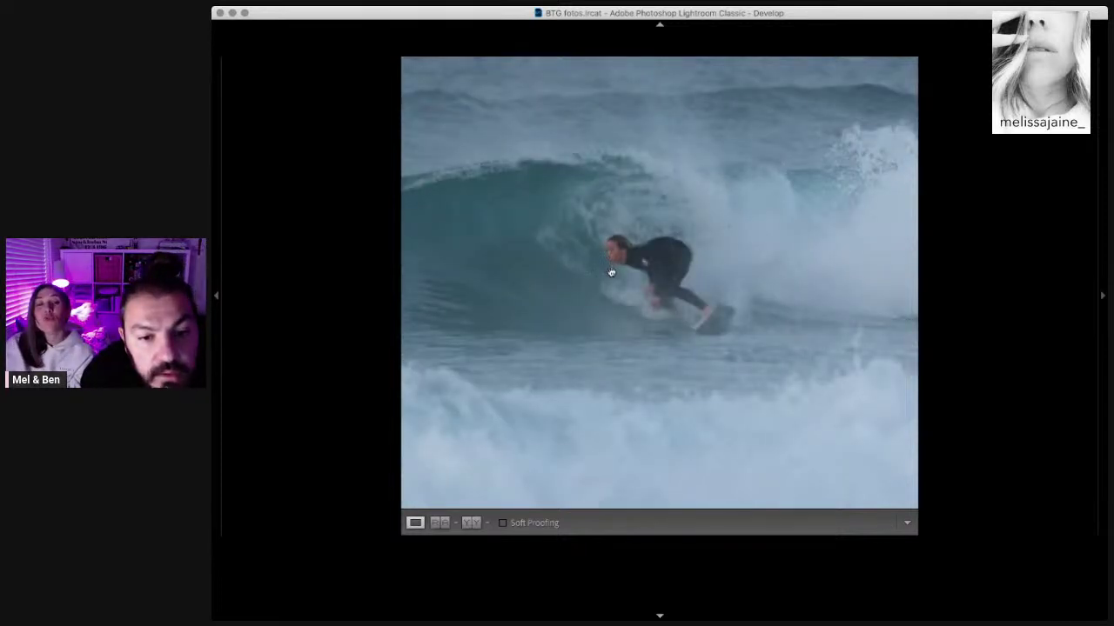
{"action": "left_click", "coordinate": [611, 273]}
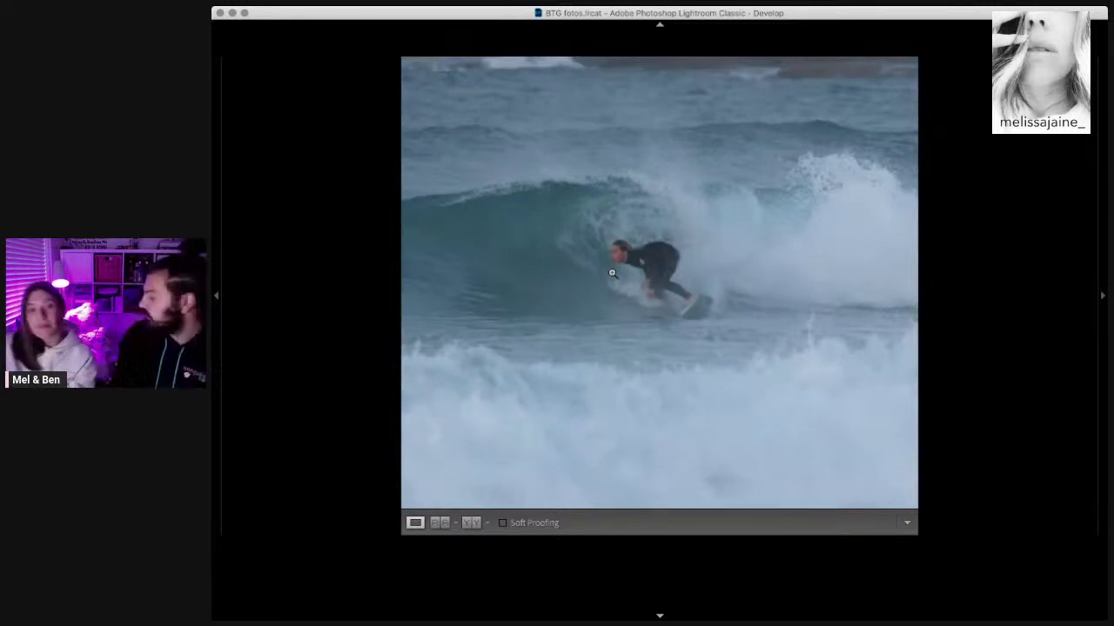
Step: Move to the next frame and zoom in on the surfer in the barrel
{"action": "key", "text": "Right"}
{"action": "key", "text": "Right"}
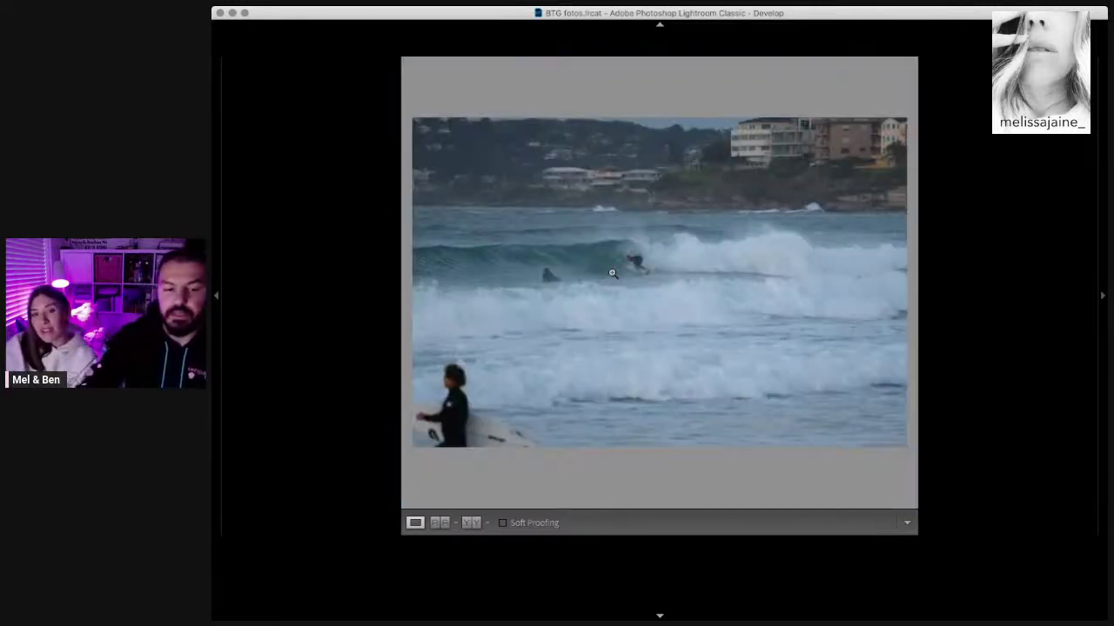
{"action": "left_click", "coordinate": [629, 260]}
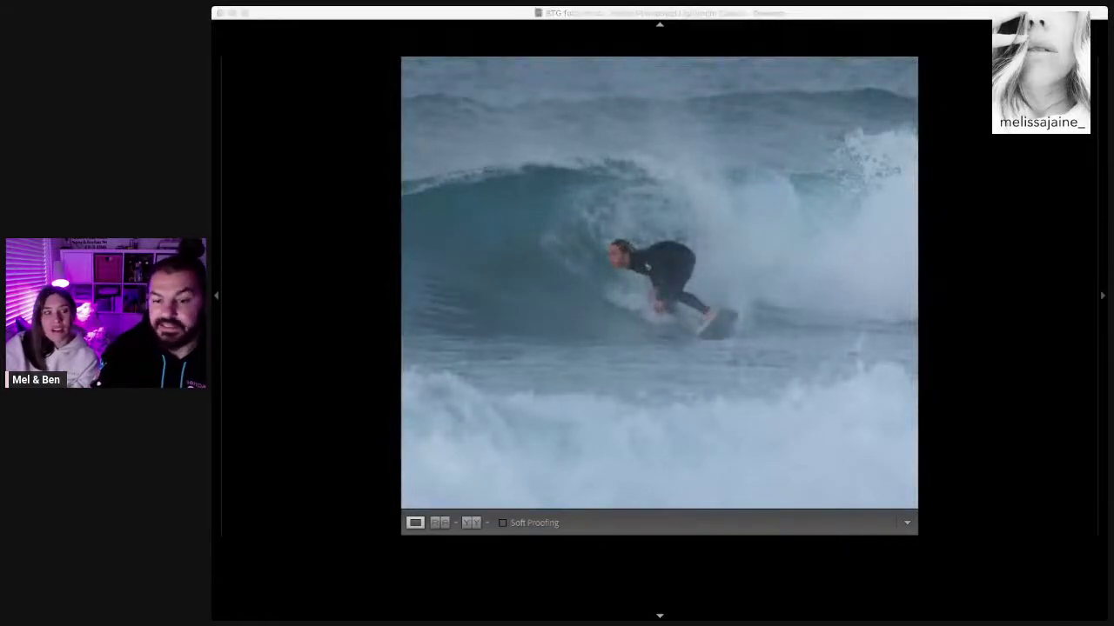
{"action": "left_click", "coordinate": [549, 348]}
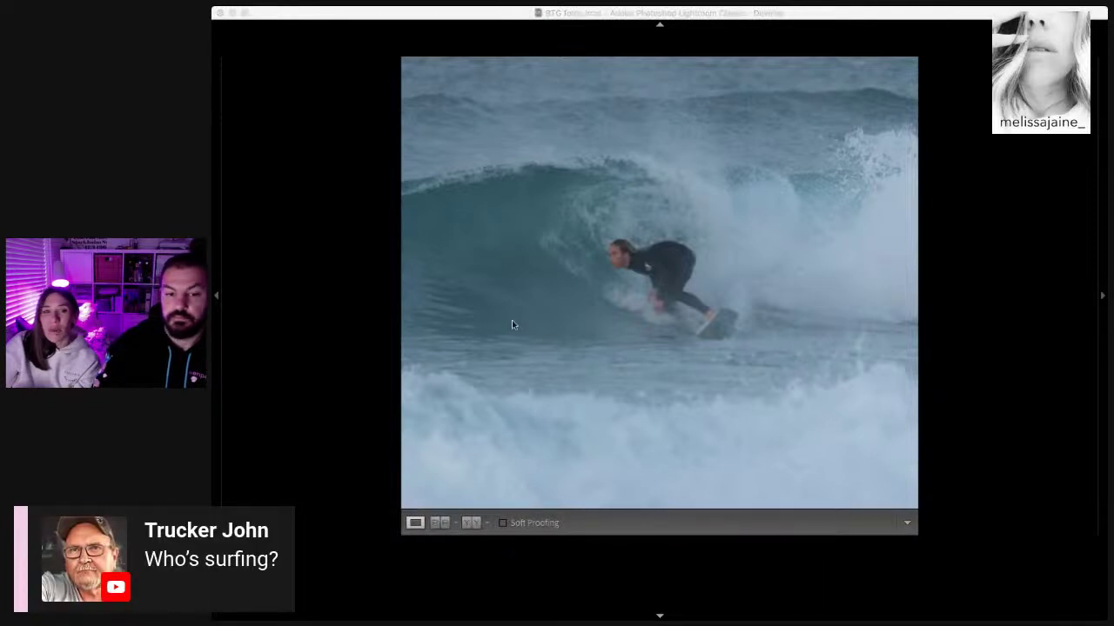
{"action": "left_click", "coordinate": [553, 324]}
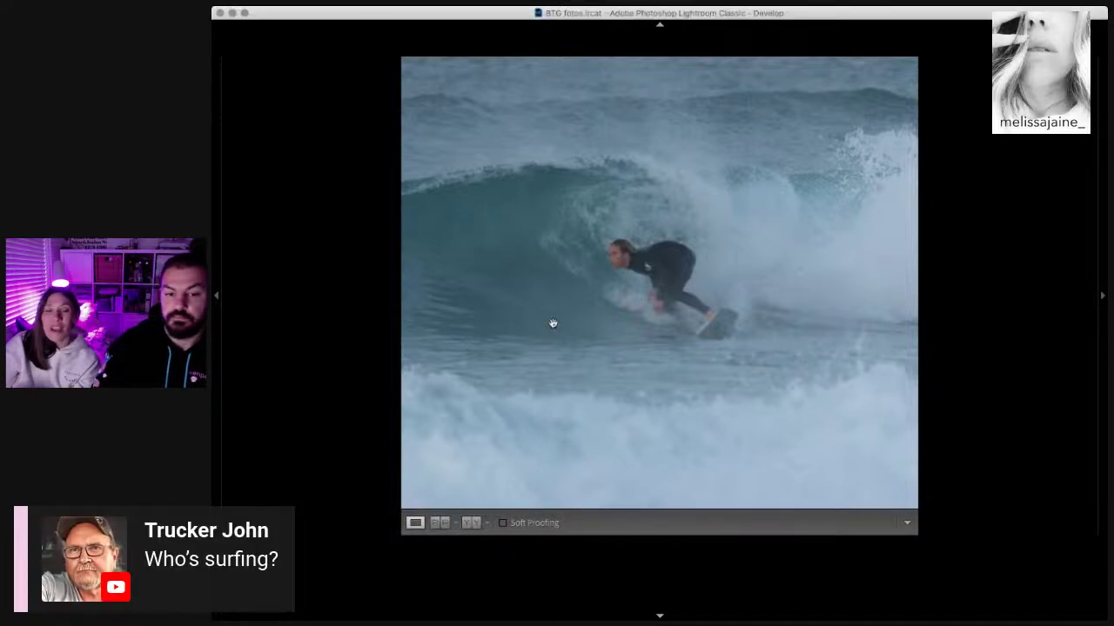
Step: Crop the wide beach shot to the barrel-riding surfer and paddler, removing shoreline and buildings
{"action": "left_click", "coordinate": [628, 261]}
{"action": "key", "text": "r"}
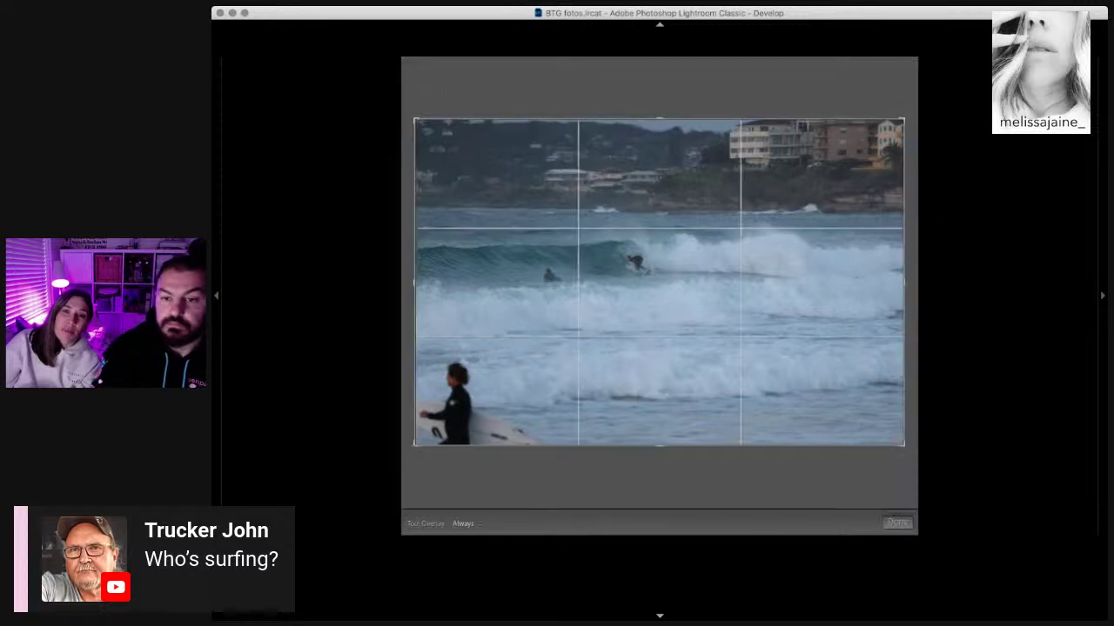
{"action": "left_click_drag", "start_coordinate": [741, 439], "coordinate": [563, 218]}
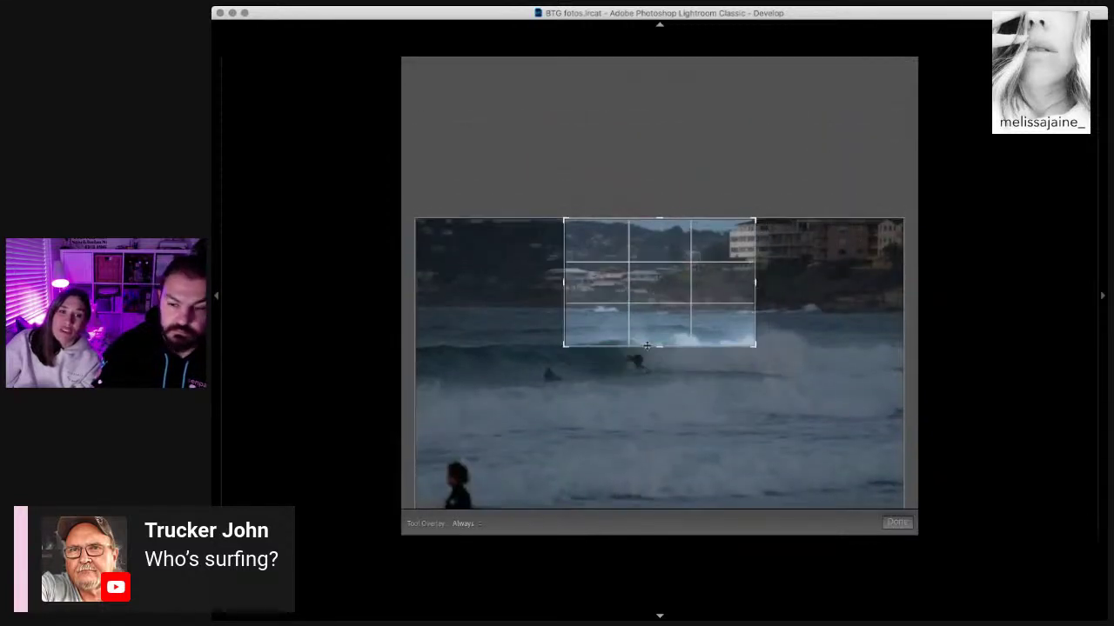
{"action": "left_click_drag", "start_coordinate": [646, 316], "coordinate": [677, 283]}
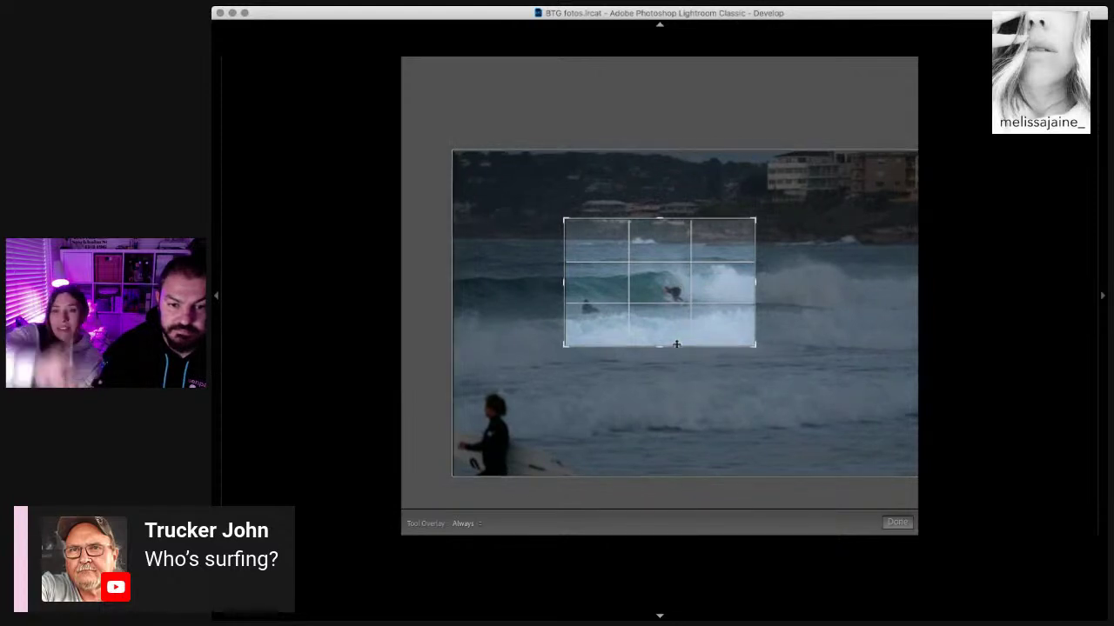
{"action": "left_click_drag", "start_coordinate": [677, 284], "coordinate": [683, 300]}
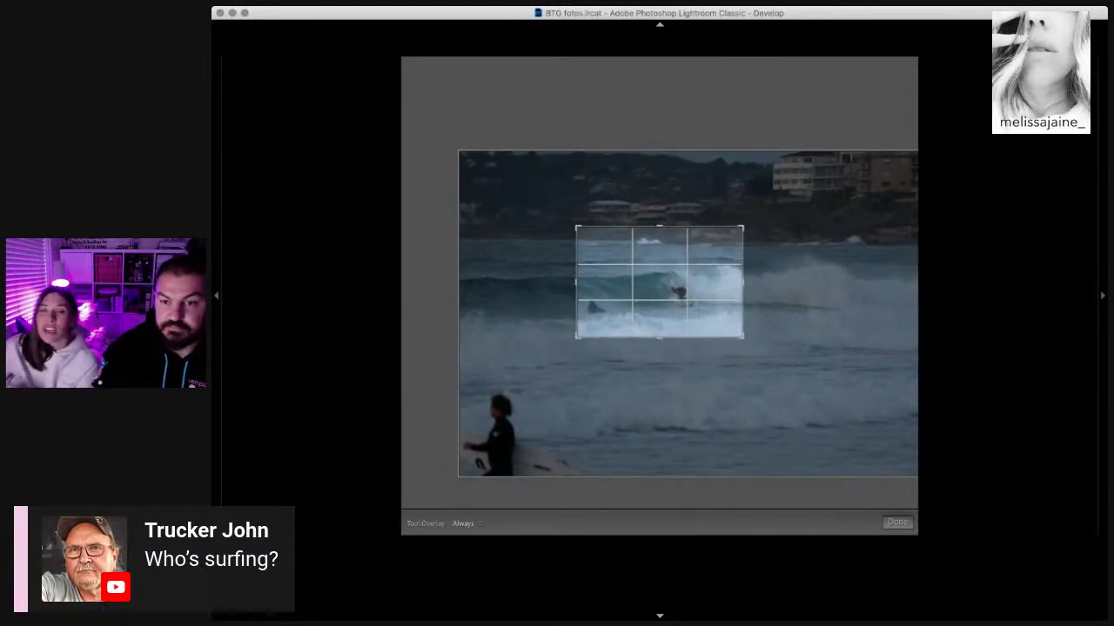
{"action": "key", "text": "Return"}
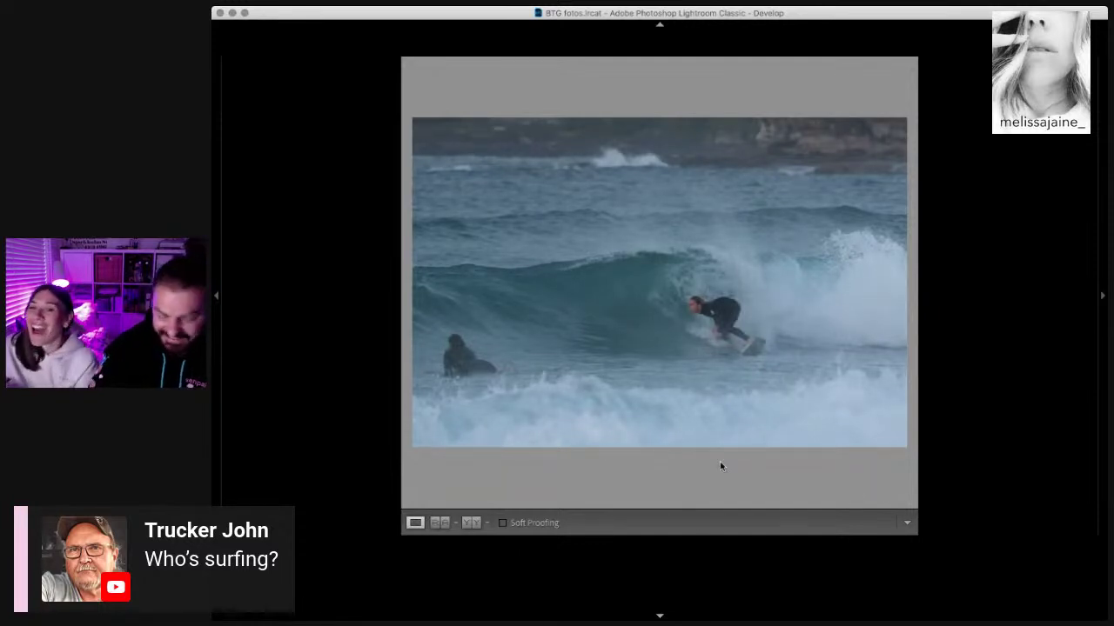
Step: Advance one frame and check the surfer at 1:1 before returning to Fit
{"action": "key", "text": "Right"}
{"action": "key", "text": "Right"}
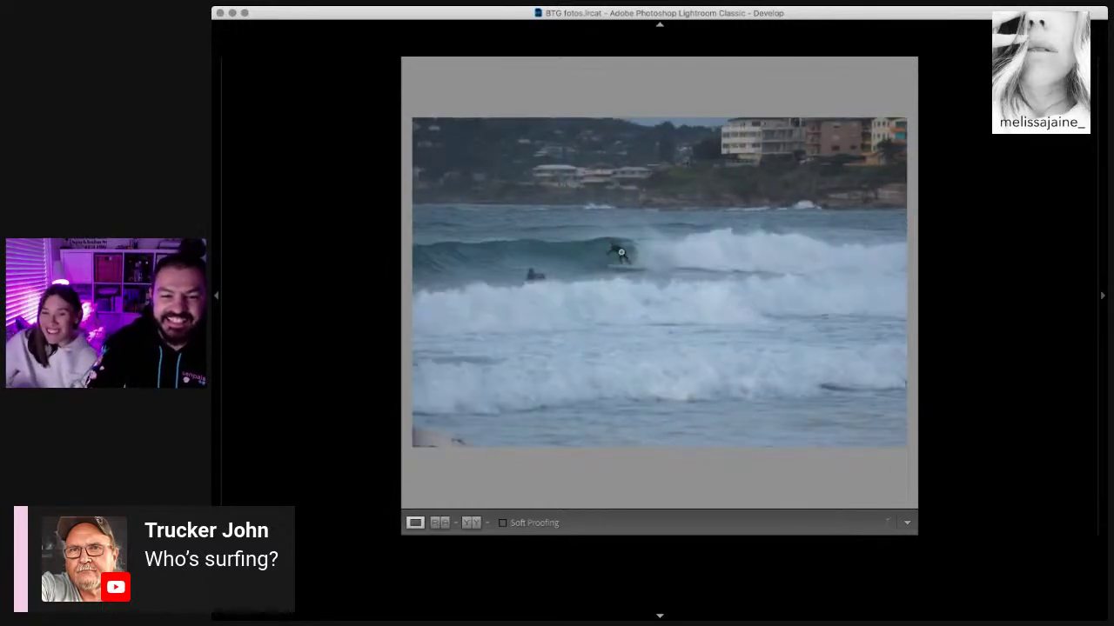
{"action": "left_click", "coordinate": [621, 253]}
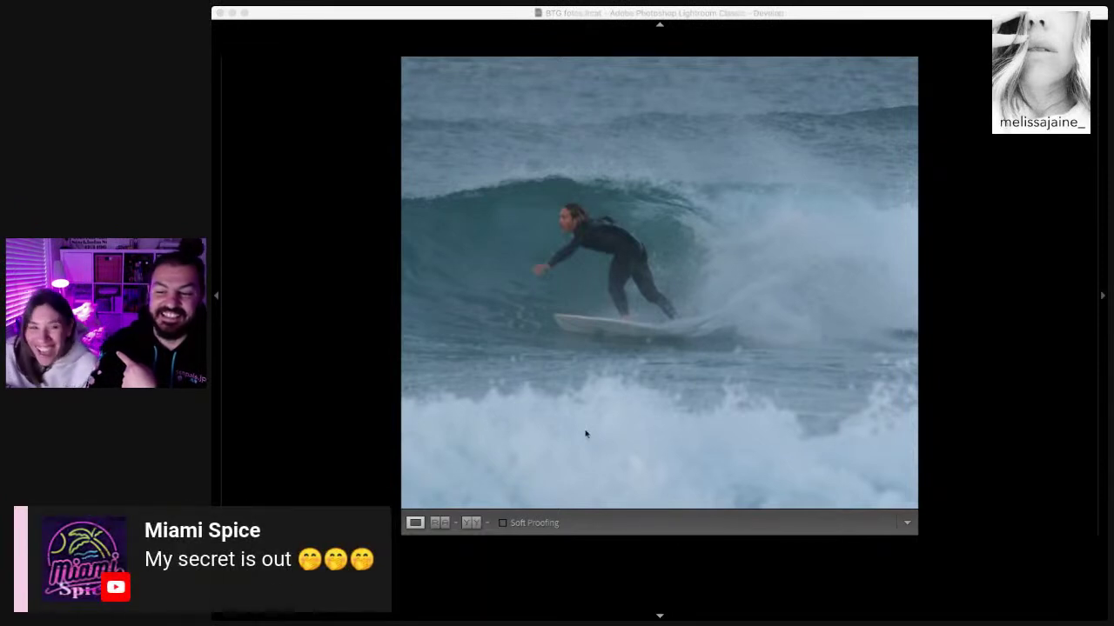
{"action": "left_click", "coordinate": [570, 424]}
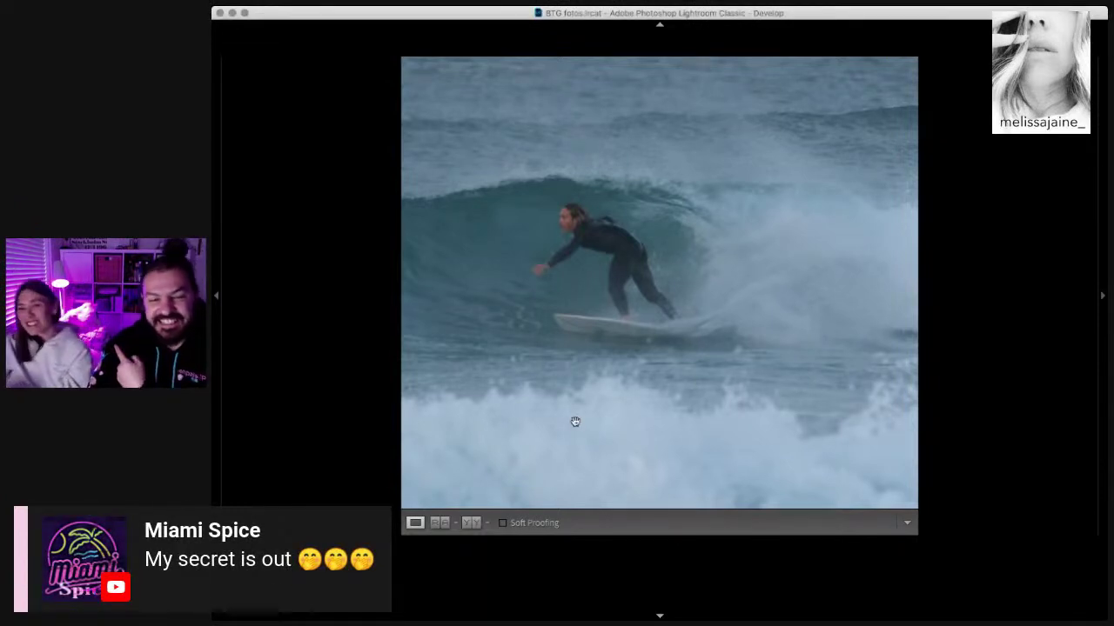
{"action": "left_click", "coordinate": [710, 341]}
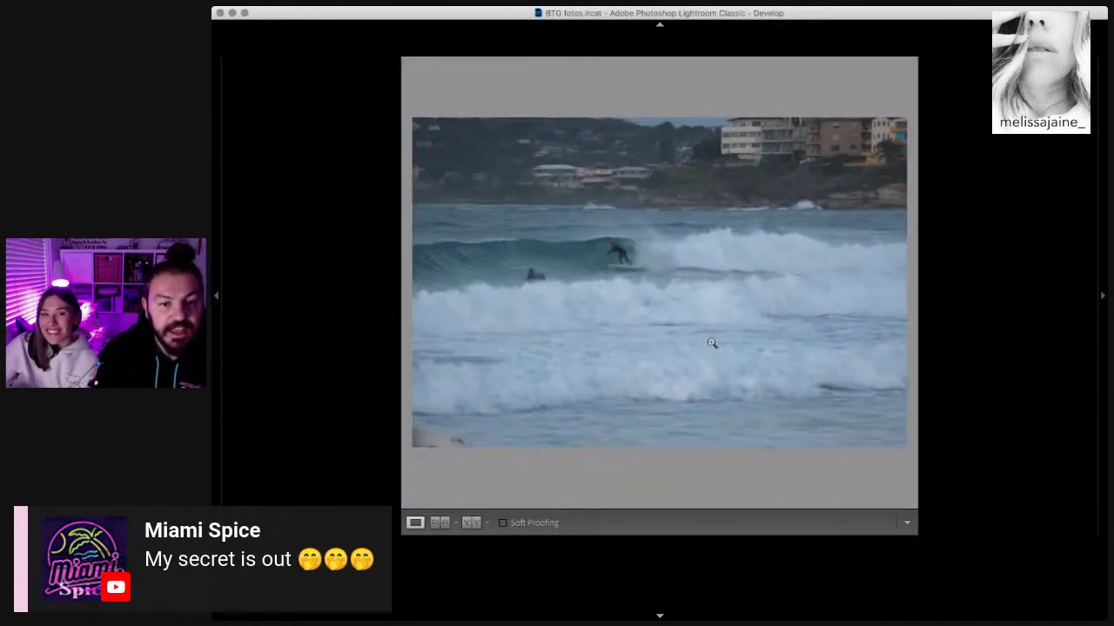
Step: Step through later burst frames, zooming in close to check the surfer's focus
{"action": "key", "text": "Right"}
{"action": "key", "text": "Right"}
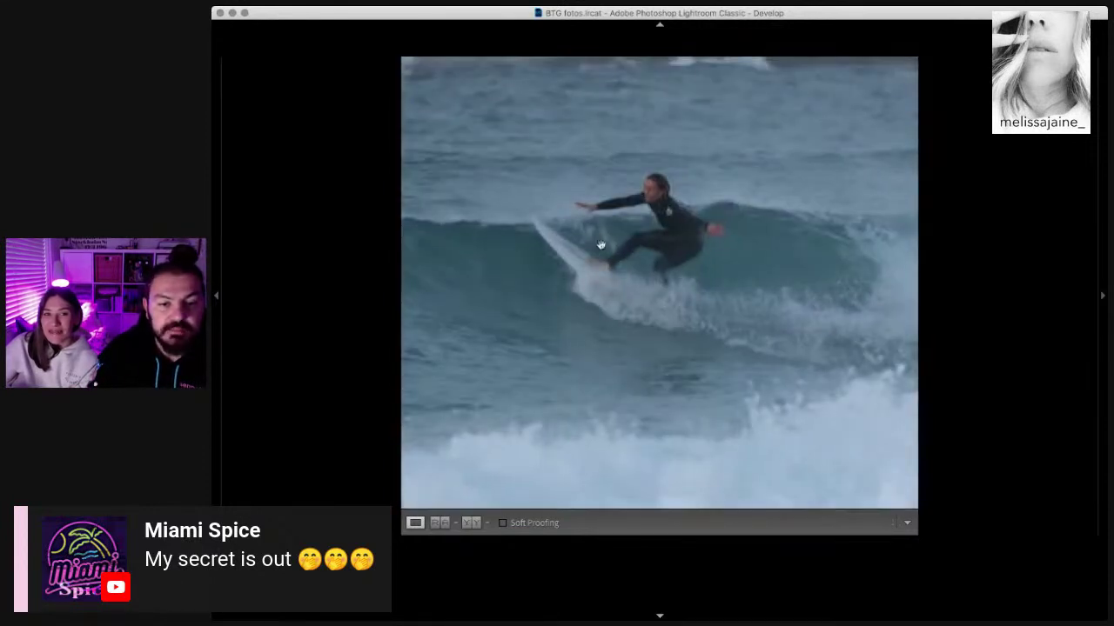
{"action": "left_click", "coordinate": [589, 242]}
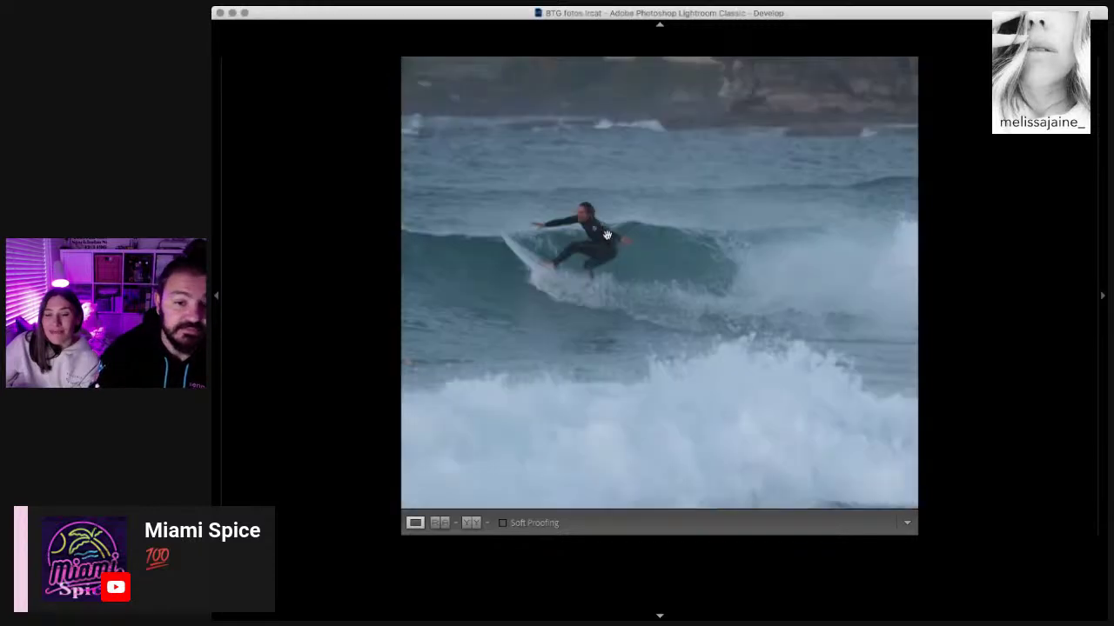
{"action": "left_click", "coordinate": [601, 236]}
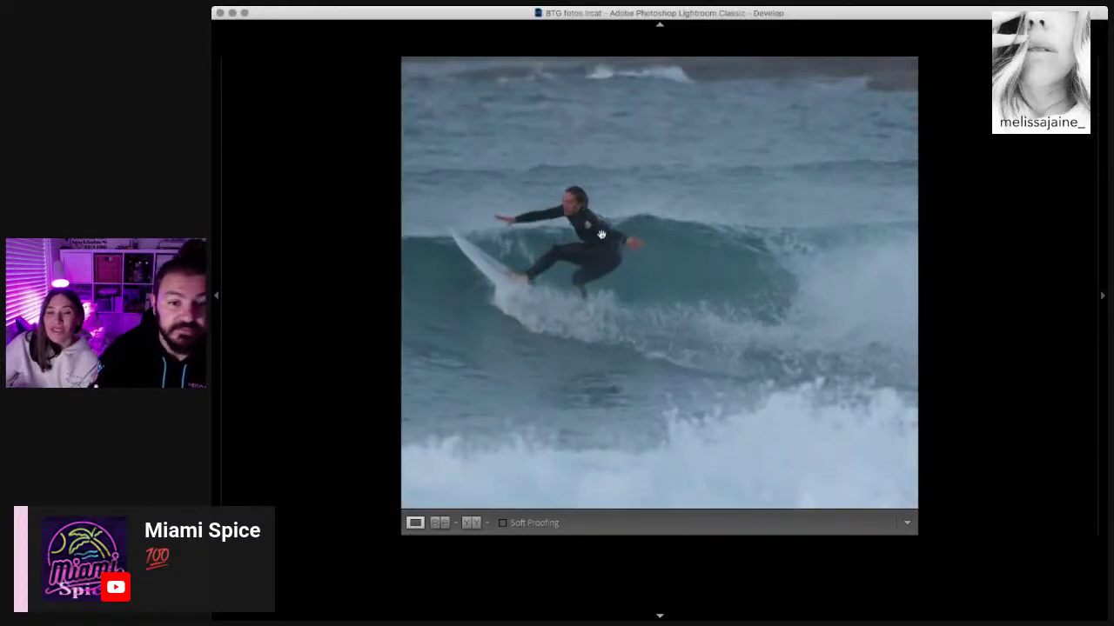
{"action": "key", "text": "Right"}
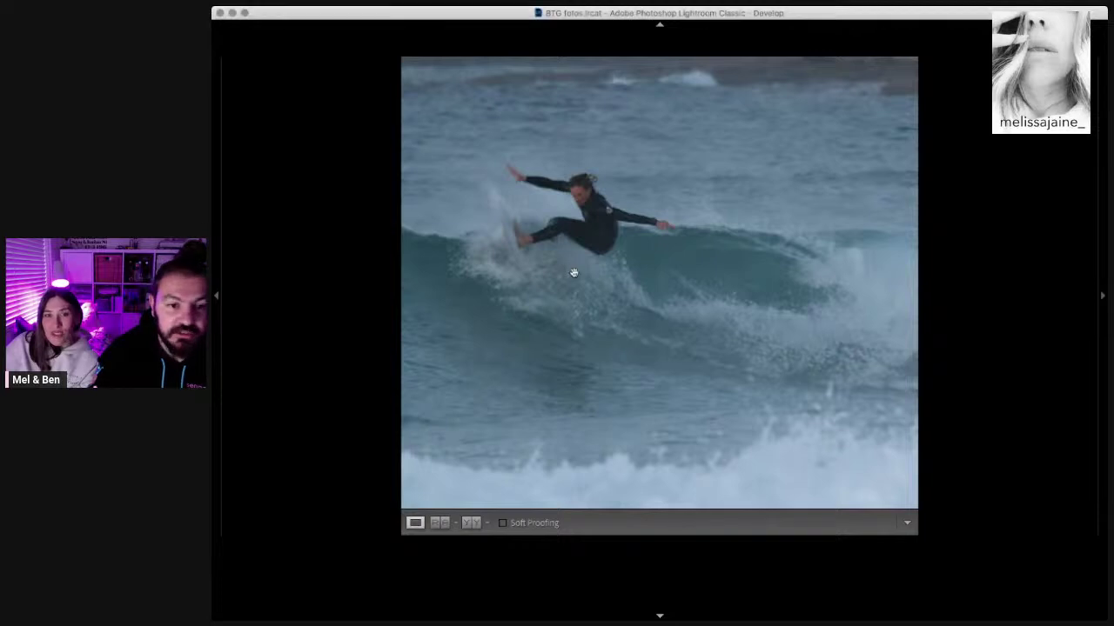
{"action": "key", "text": "Right"}
{"action": "key", "text": "Right"}
{"action": "left_click", "coordinate": [607, 236]}
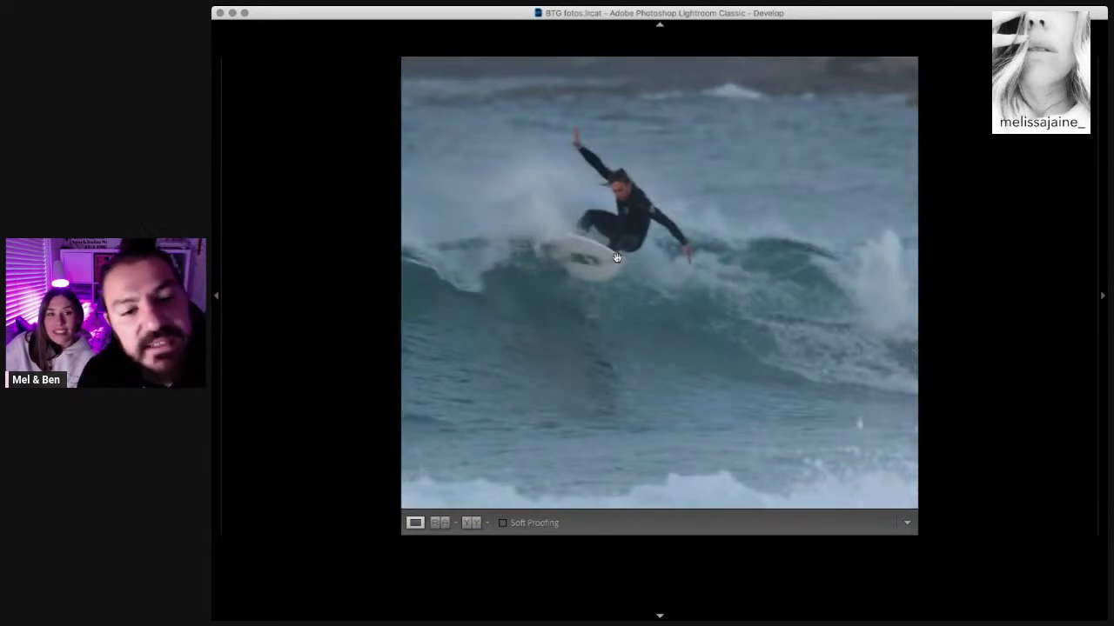
Step: Advance three frames to the close shot of the surfer carving through spray
{"action": "key", "text": "Right"}
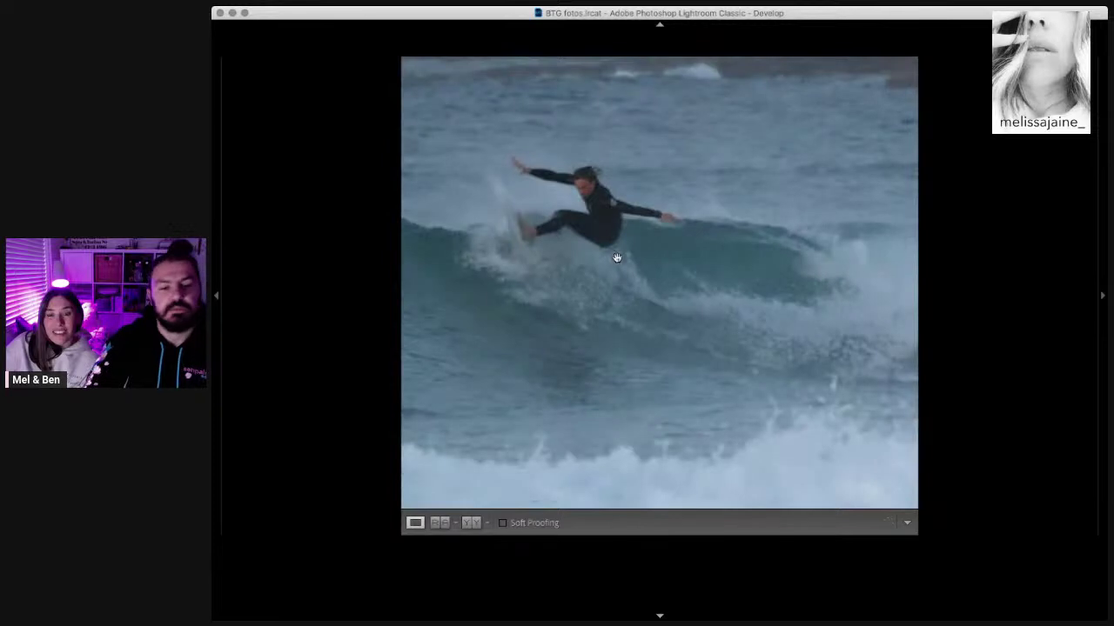
{"action": "key", "text": "Right"}
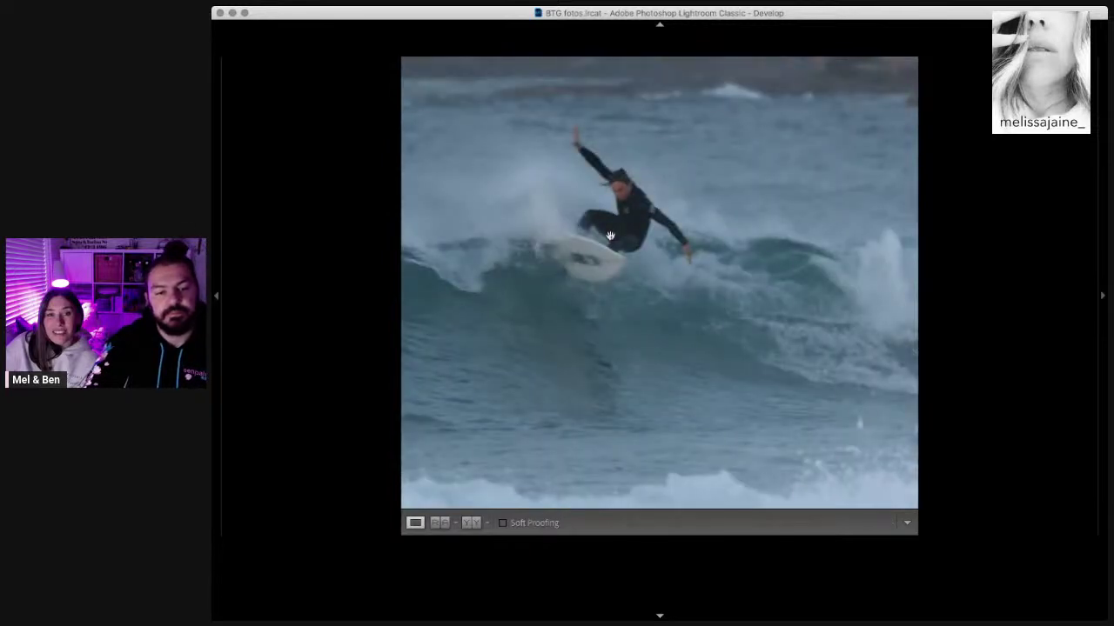
{"action": "key", "text": "Right"}
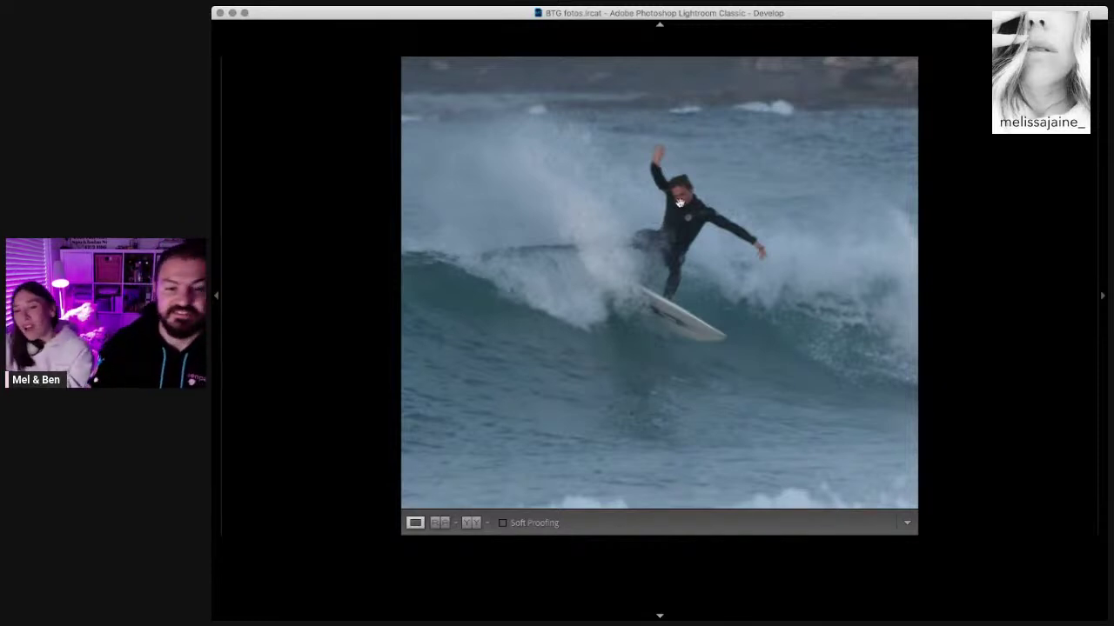
Step: Skip ahead through several burst frames, zooming in on one surfer for sharpness
{"action": "key", "text": "Right"}
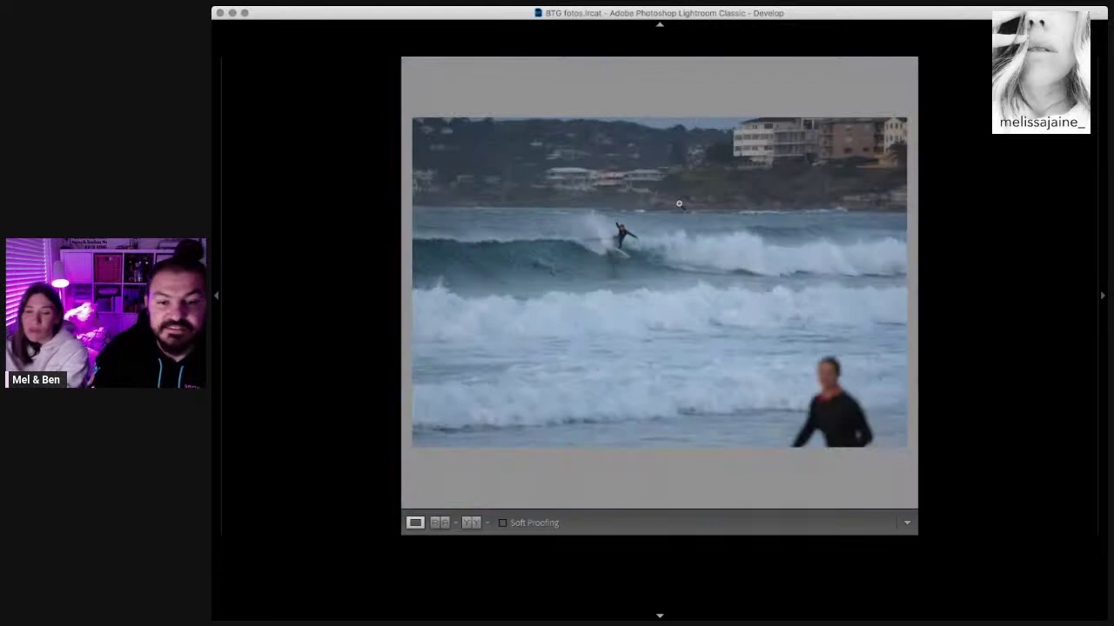
{"action": "key", "text": "Right"}
{"action": "key", "text": "Right"}
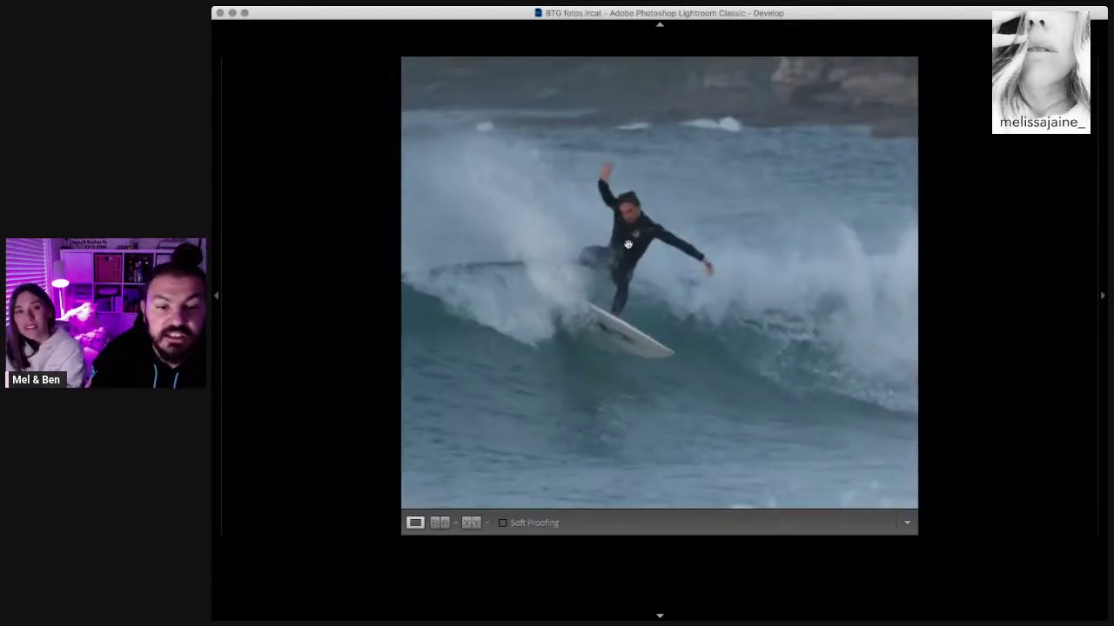
{"action": "key", "text": "Right"}
{"action": "key", "text": "Right"}
{"action": "left_click", "coordinate": [621, 235]}
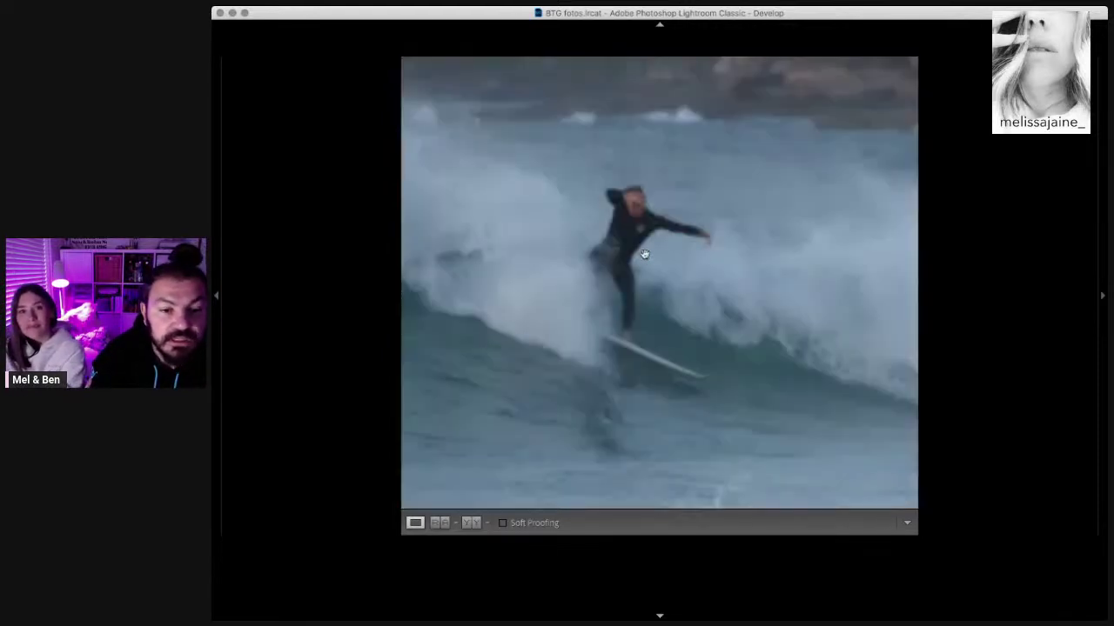
{"action": "key", "text": "Right"}
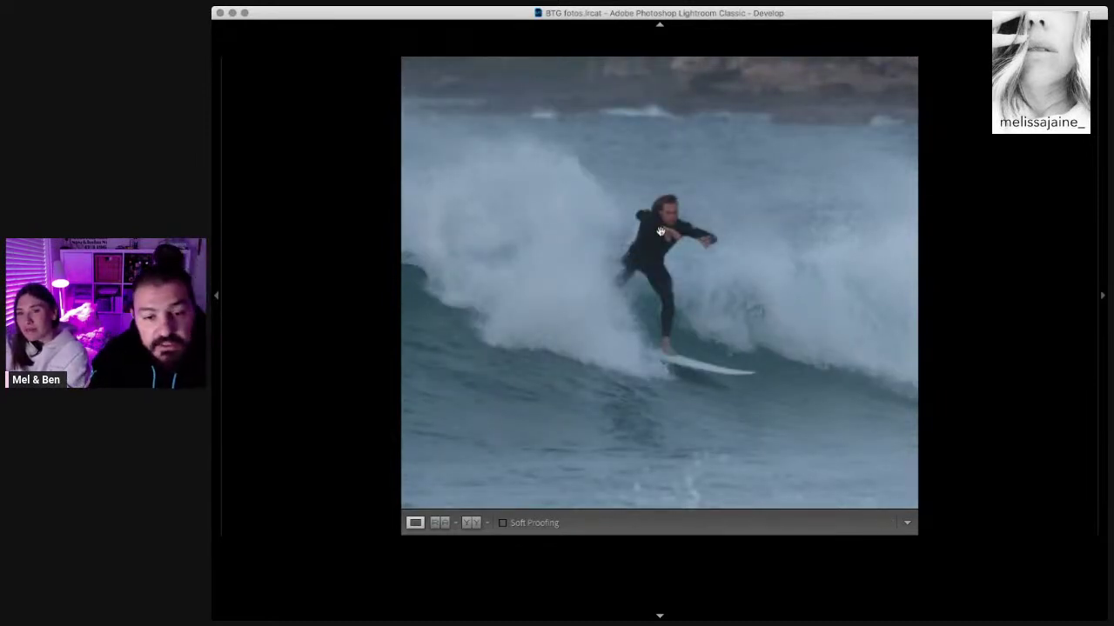
{"action": "key", "text": "Right"}
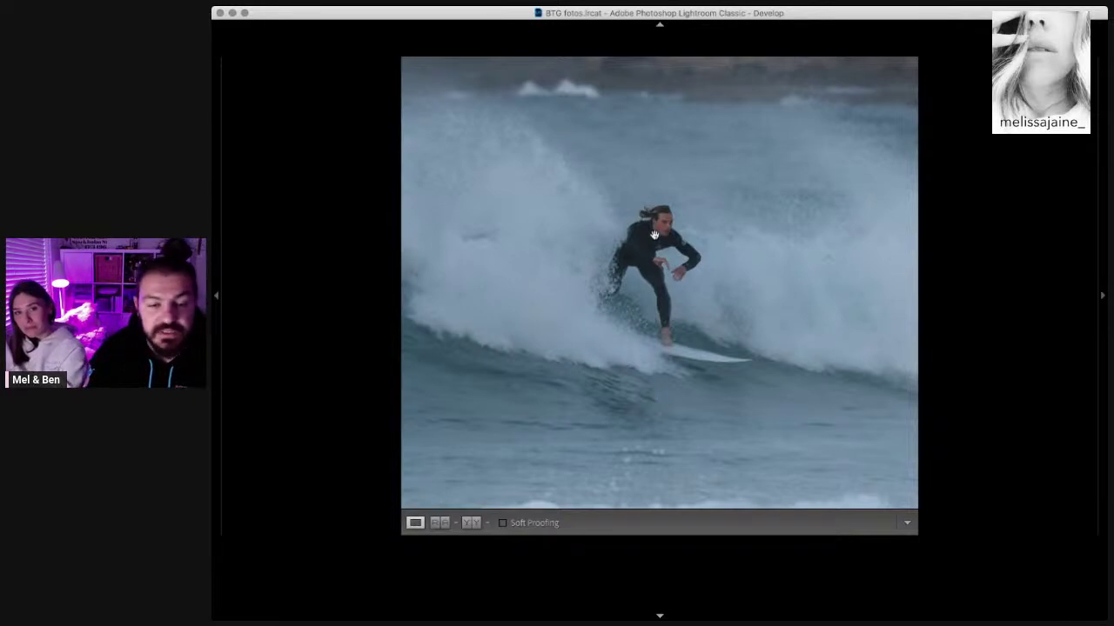
{"action": "key", "text": "Right"}
{"action": "key", "text": "Right"}
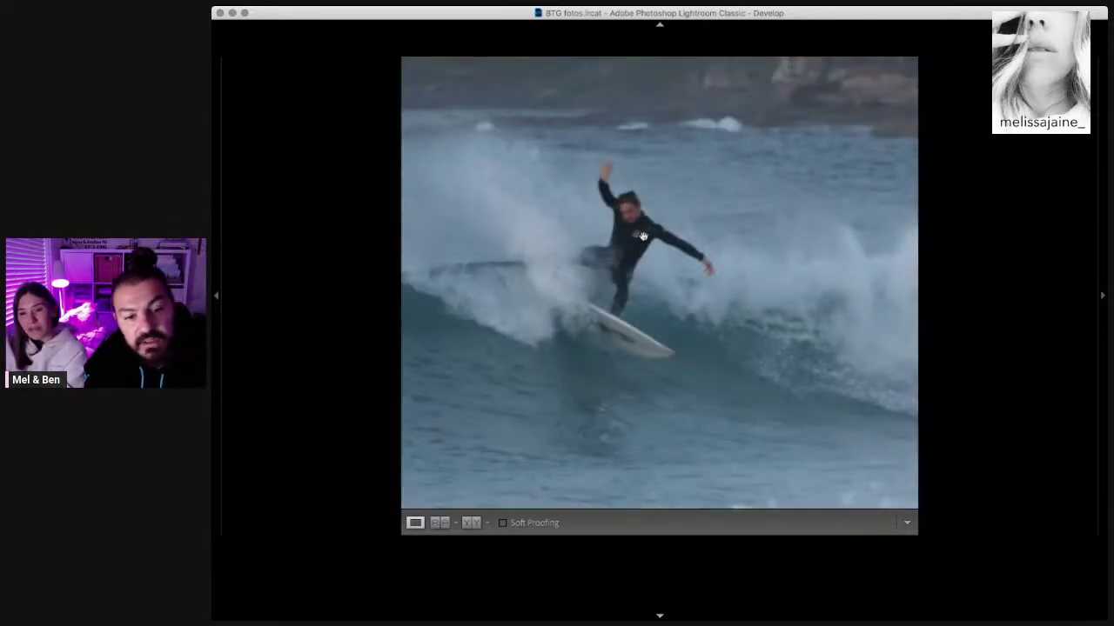
Step: Inspect the surfer's upper body at 1:1 across two frames, then return to Fit
{"action": "left_click", "coordinate": [643, 237]}
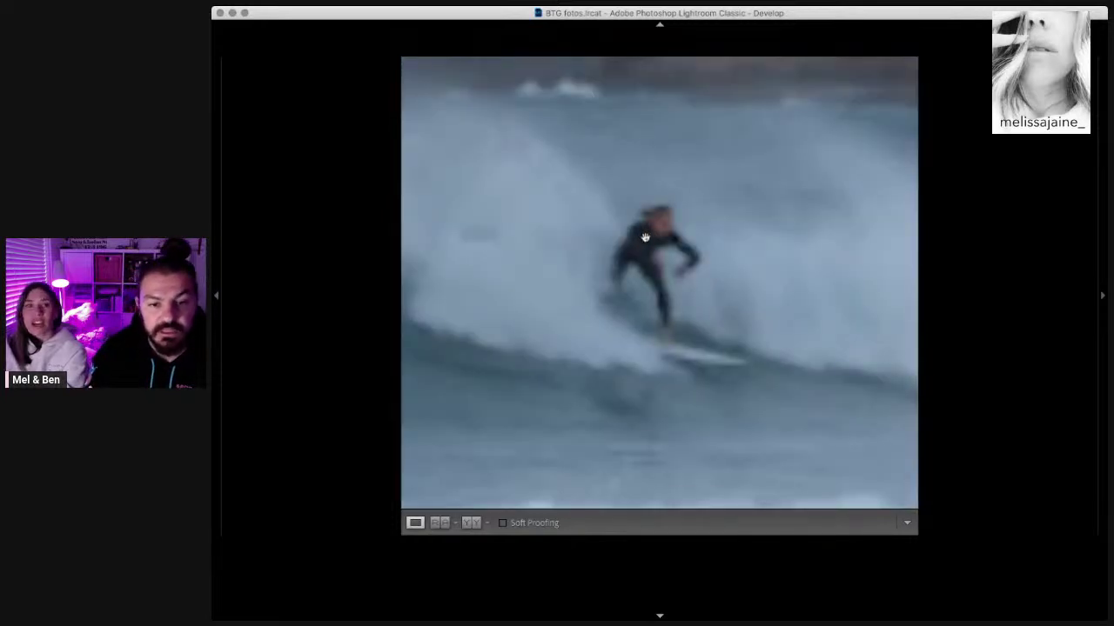
{"action": "key", "text": "Right"}
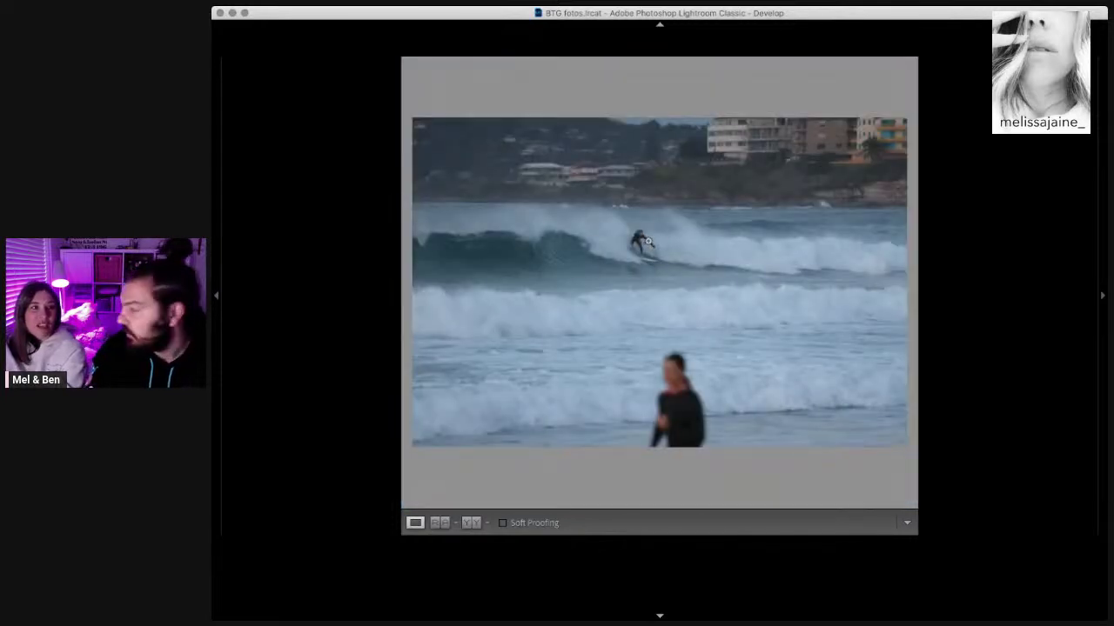
{"action": "left_click", "coordinate": [648, 241]}
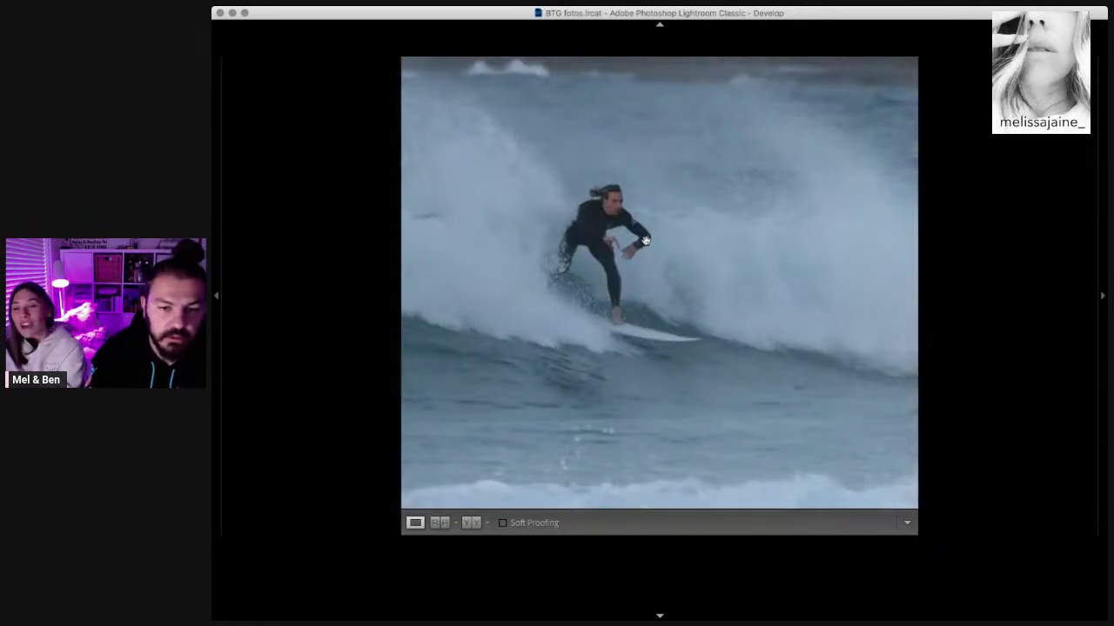
{"action": "key", "text": "Right"}
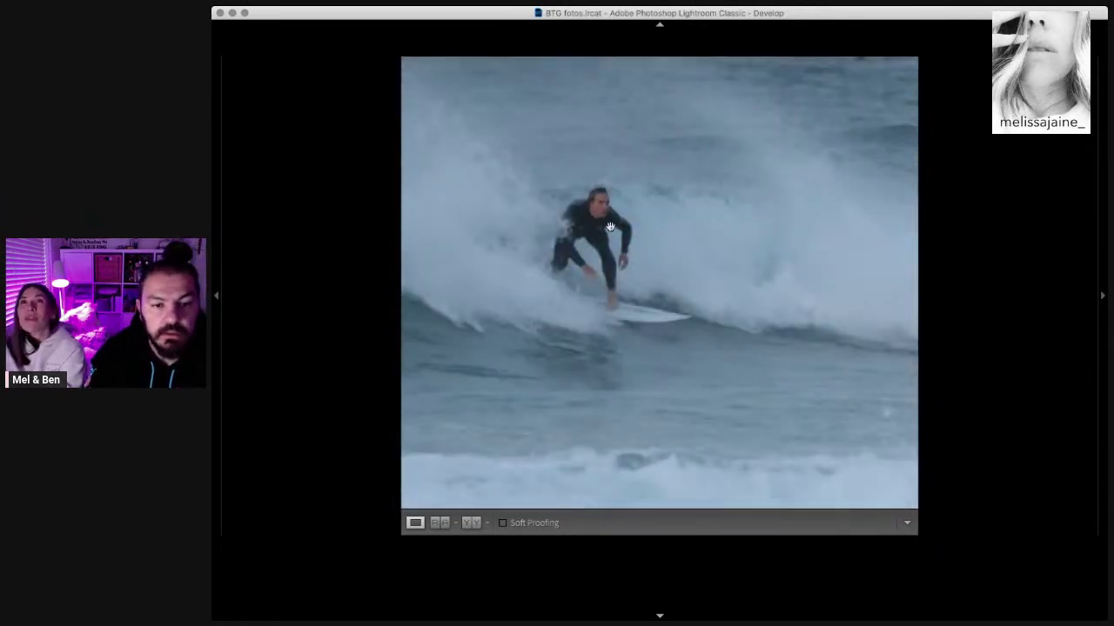
{"action": "left_click", "coordinate": [629, 232]}
Step: Compare the next several frames up close on the surfer, then zoom back out
{"action": "key", "text": "Right"}
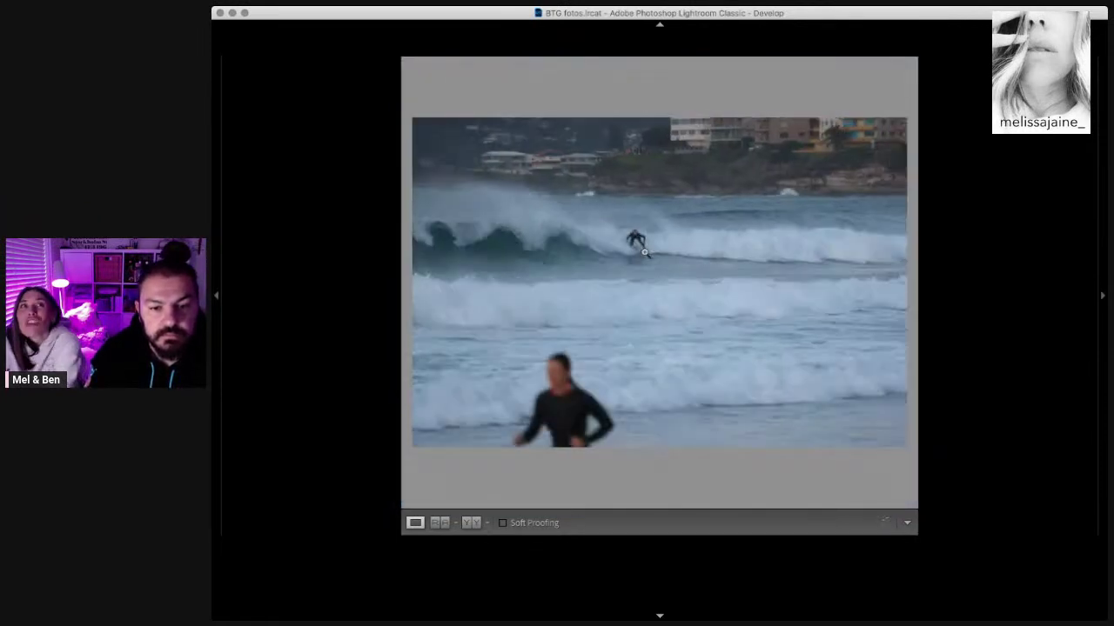
{"action": "key", "text": "Right"}
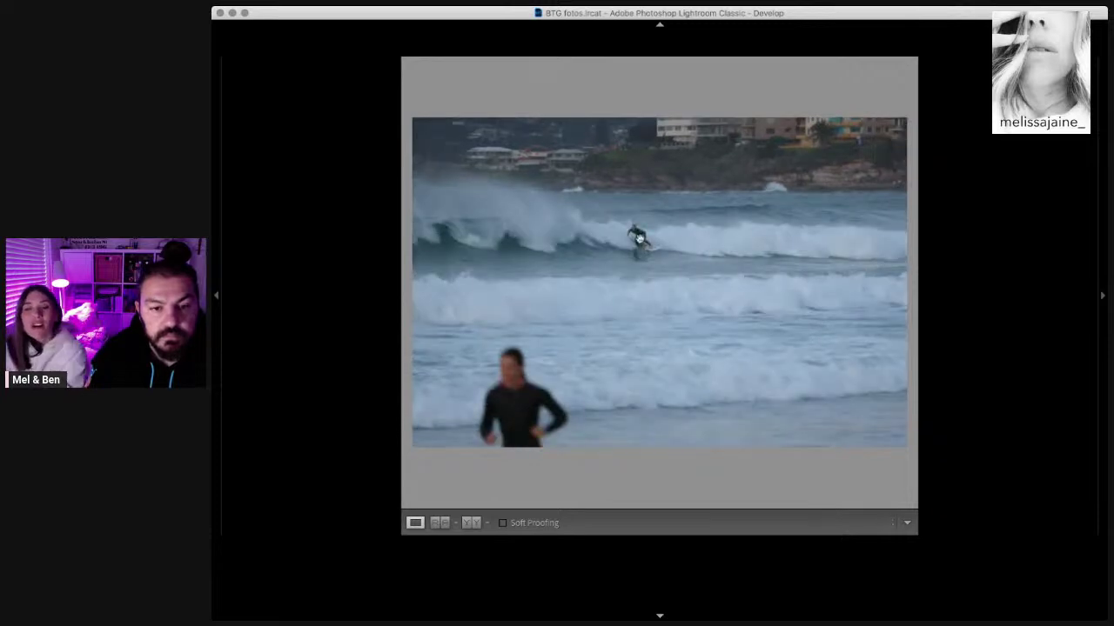
{"action": "left_click", "coordinate": [638, 238]}
{"action": "key", "text": "Right"}
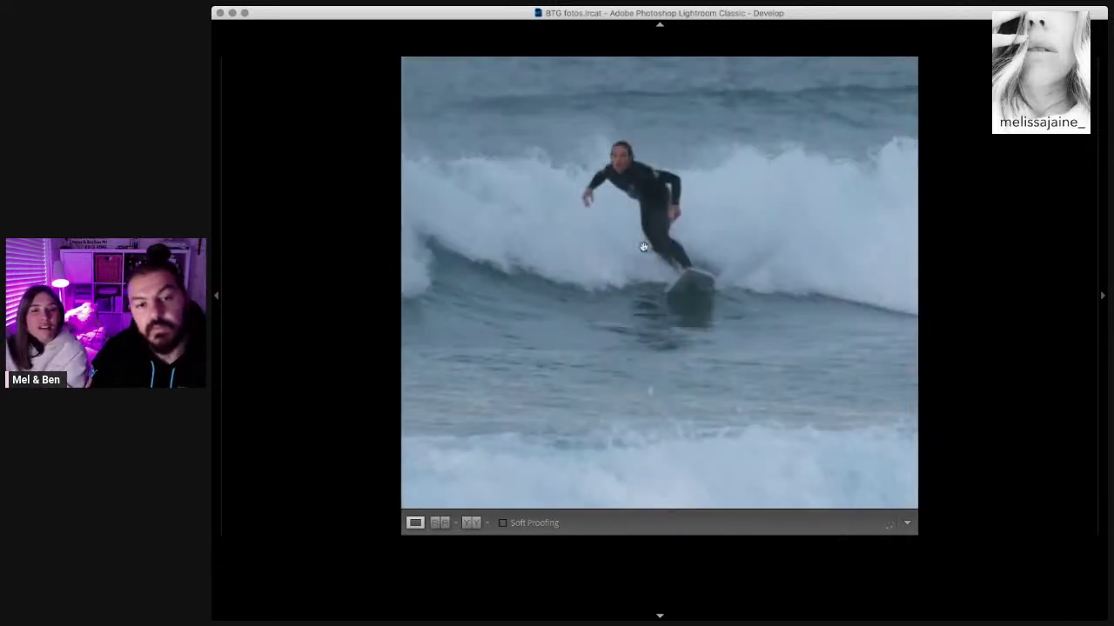
{"action": "key", "text": "Right"}
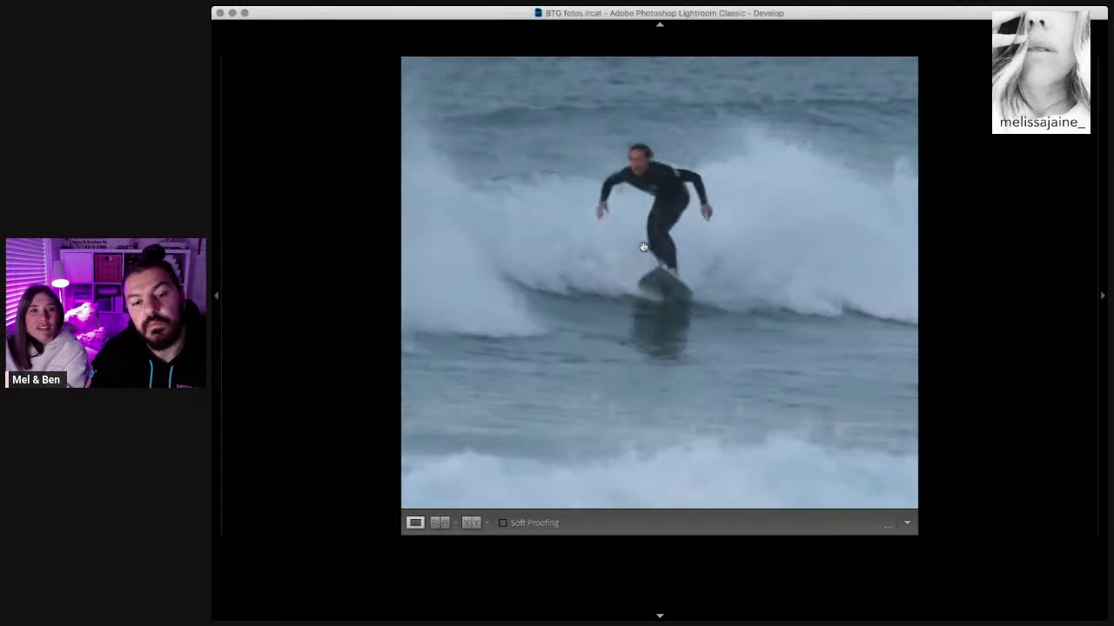
{"action": "key", "text": "Right"}
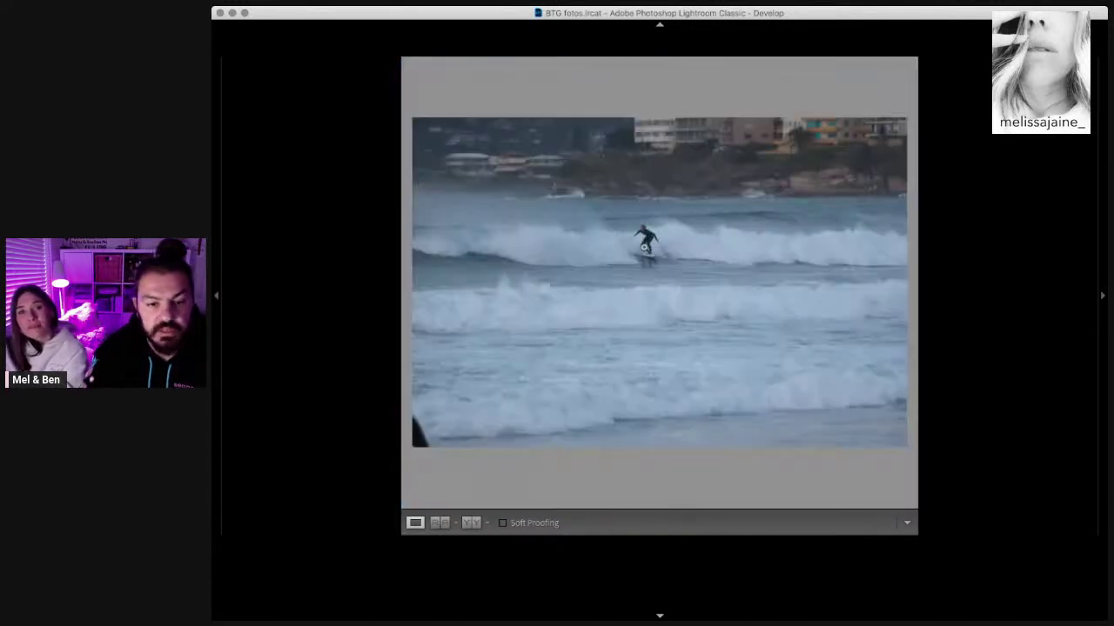
{"action": "left_click", "coordinate": [643, 247]}
Step: Jump ahead four frames and briefly check the surfer's sharpness at 1:1
{"action": "key", "text": "Right"}
{"action": "key", "text": "Right"}
{"action": "key", "text": "Right"}
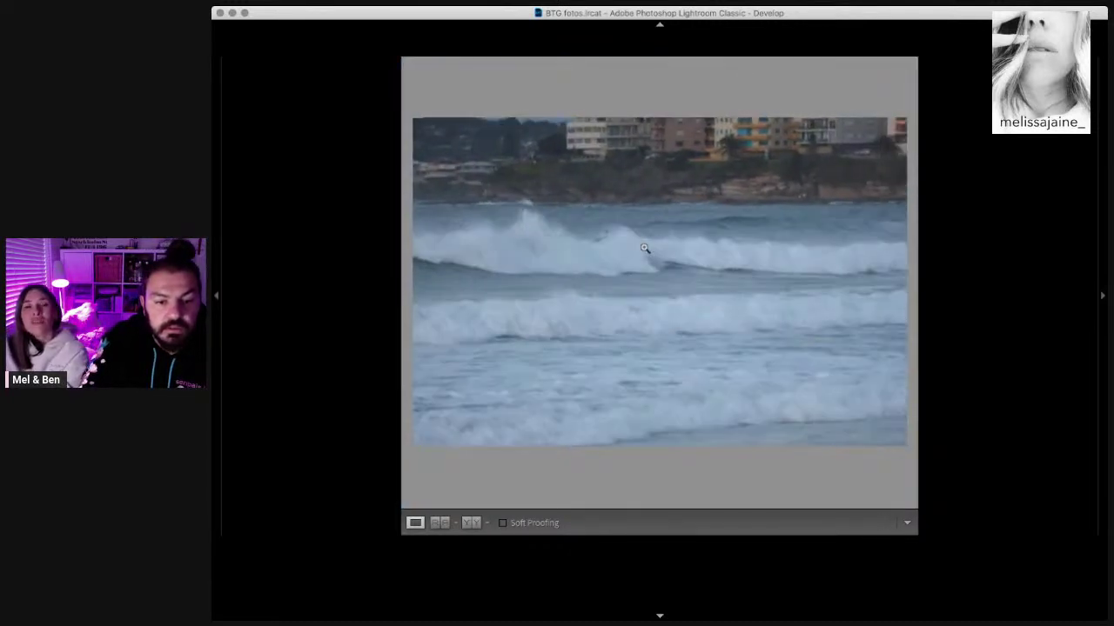
{"action": "key", "text": "Right"}
{"action": "key", "text": "Right"}
{"action": "key", "text": "Right"}
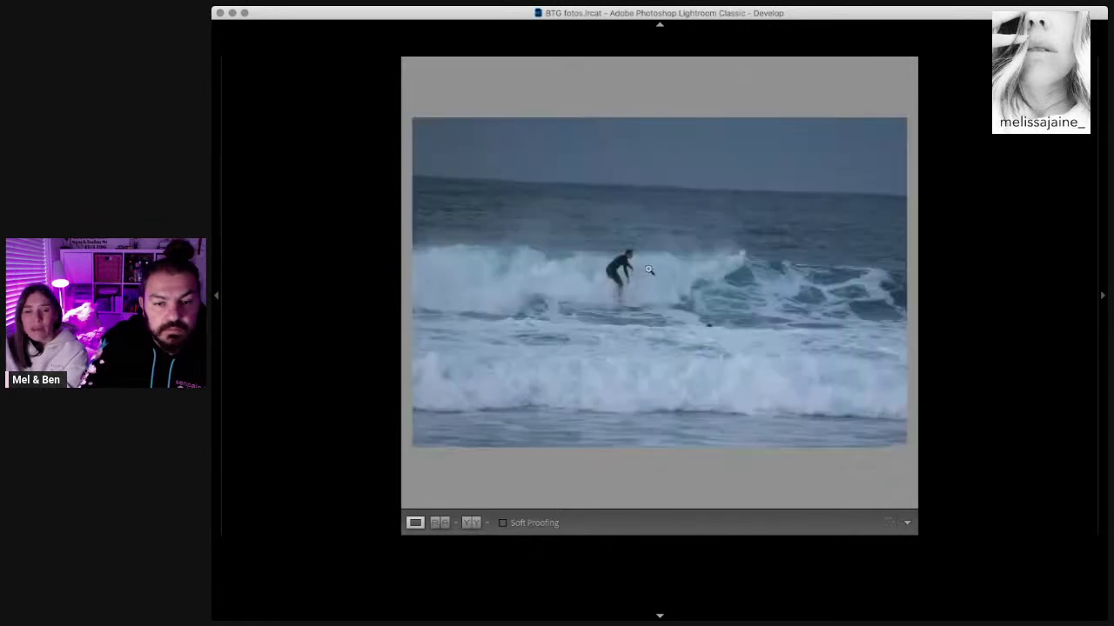
{"action": "key", "text": "Right"}
{"action": "key", "text": "Right"}
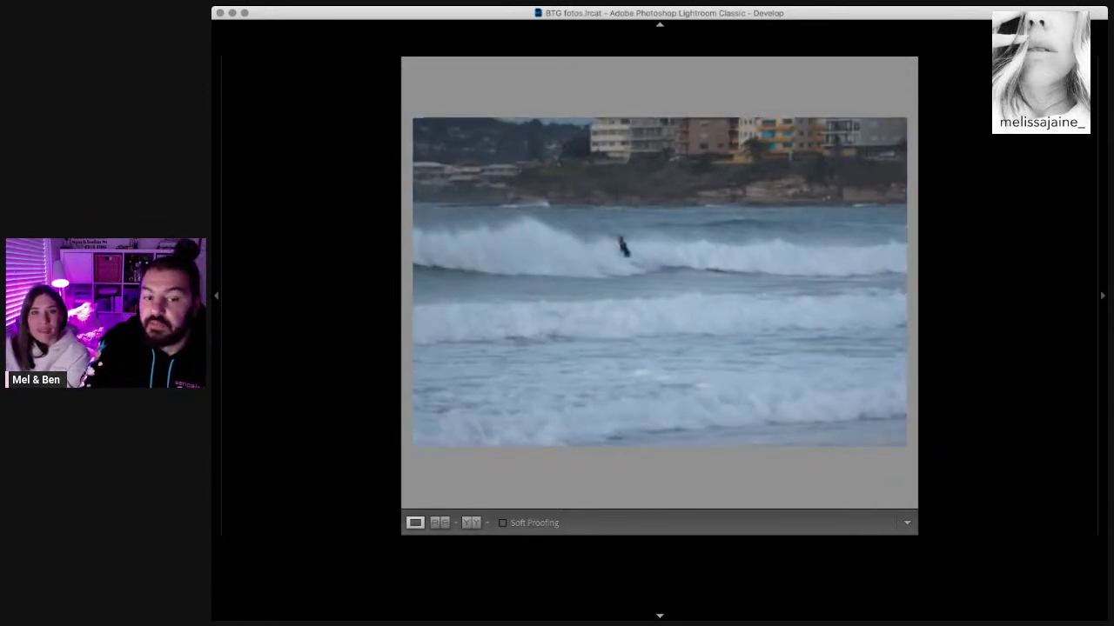
{"action": "key", "text": "Right"}
{"action": "key", "text": "Right"}
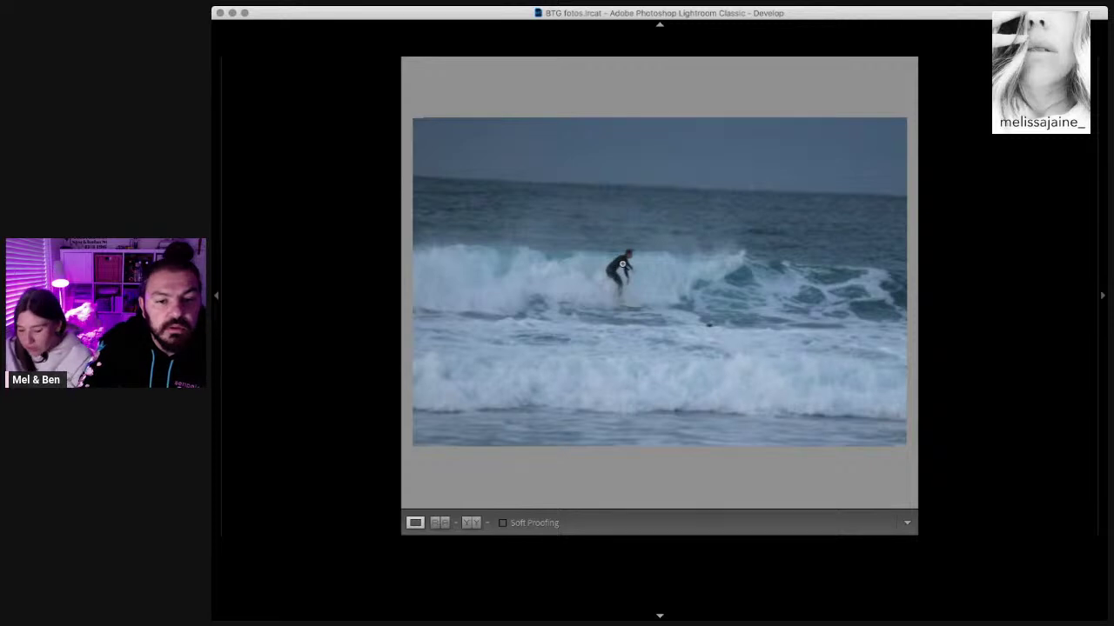
{"action": "left_click", "coordinate": [623, 263]}
{"action": "left_click", "coordinate": [625, 263]}
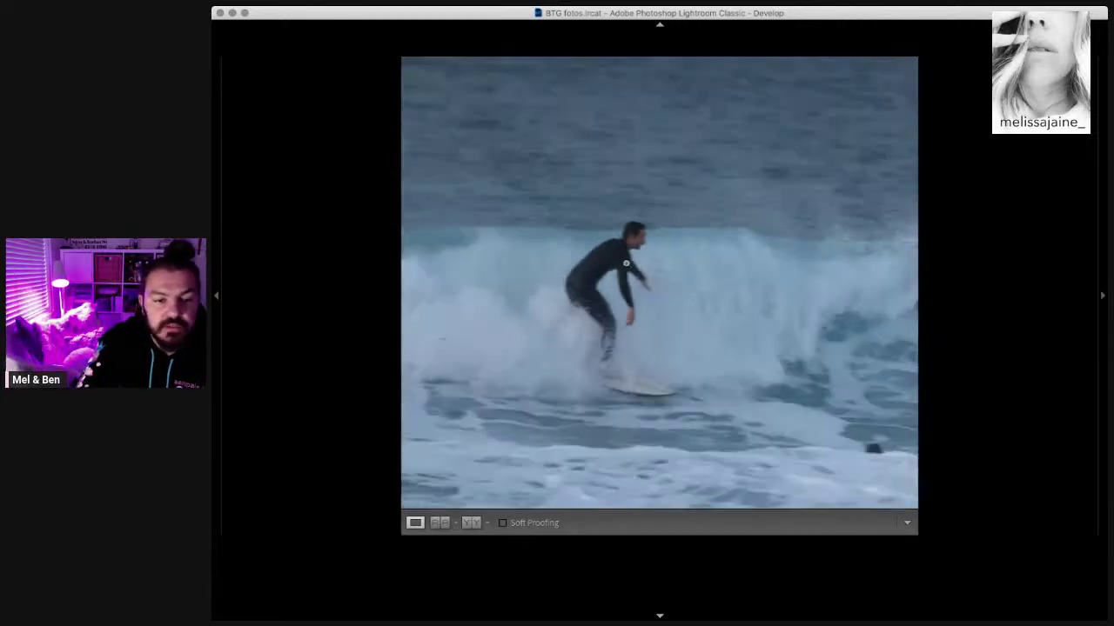
Step: Check the final frames up close, ending on the surfer beside a paddler
{"action": "key", "text": "Right"}
{"action": "key", "text": "Right"}
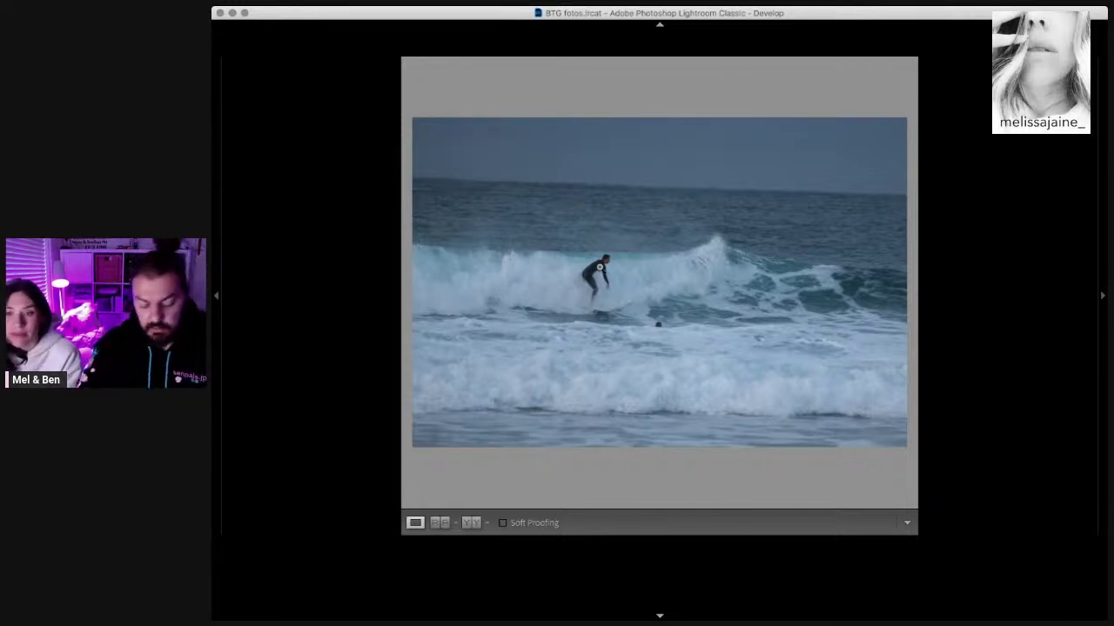
{"action": "key", "text": "Right"}
{"action": "left_click", "coordinate": [599, 270]}
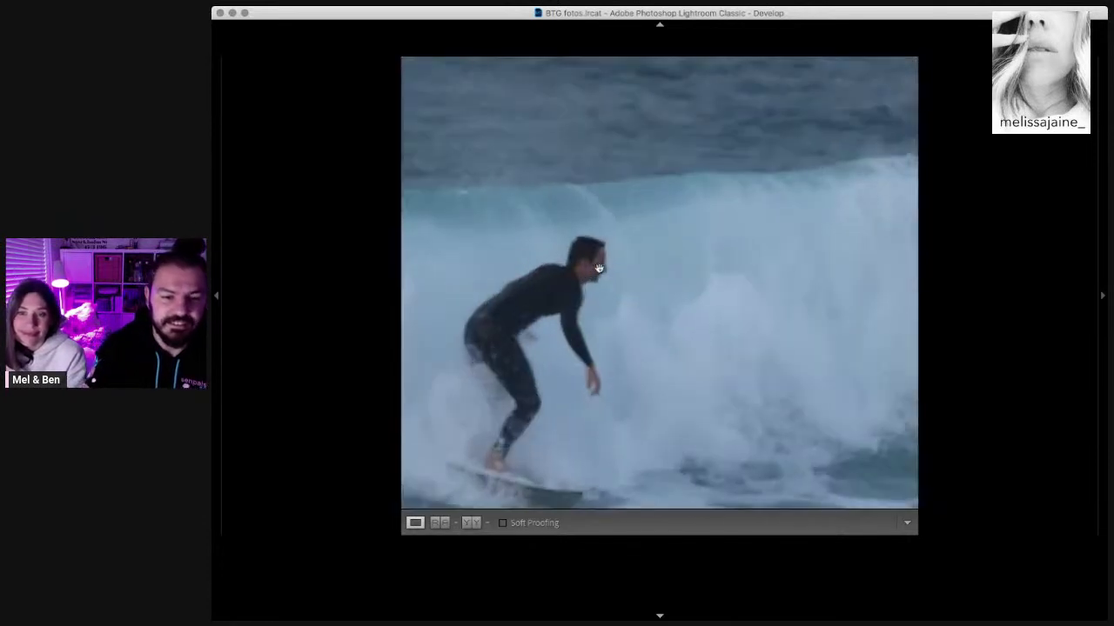
{"action": "left_click", "coordinate": [568, 314]}
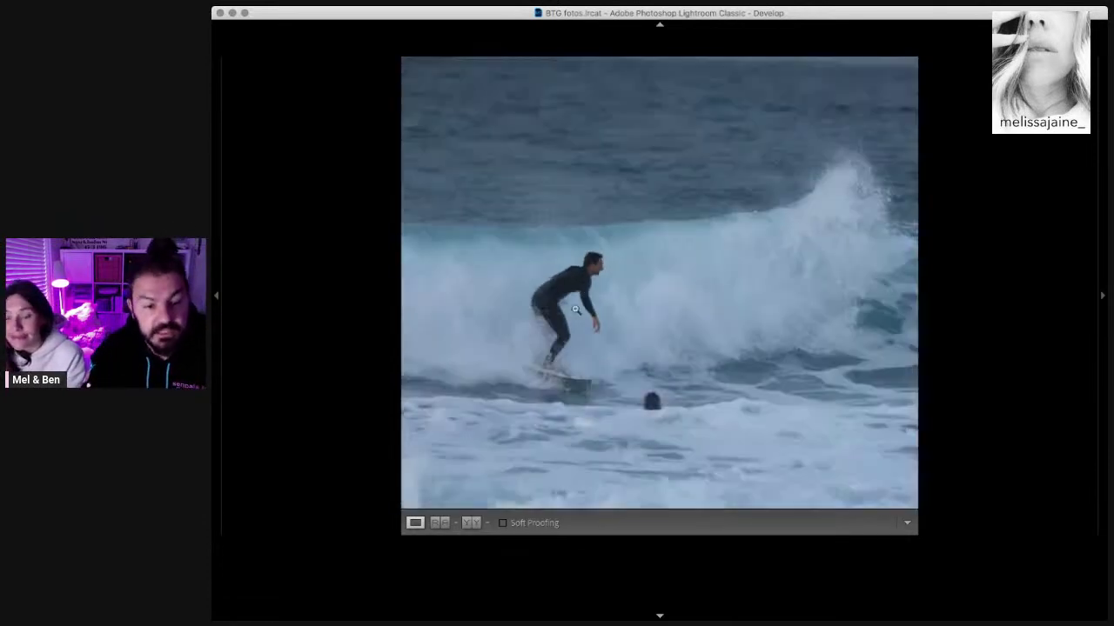
{"action": "key", "text": "Right"}
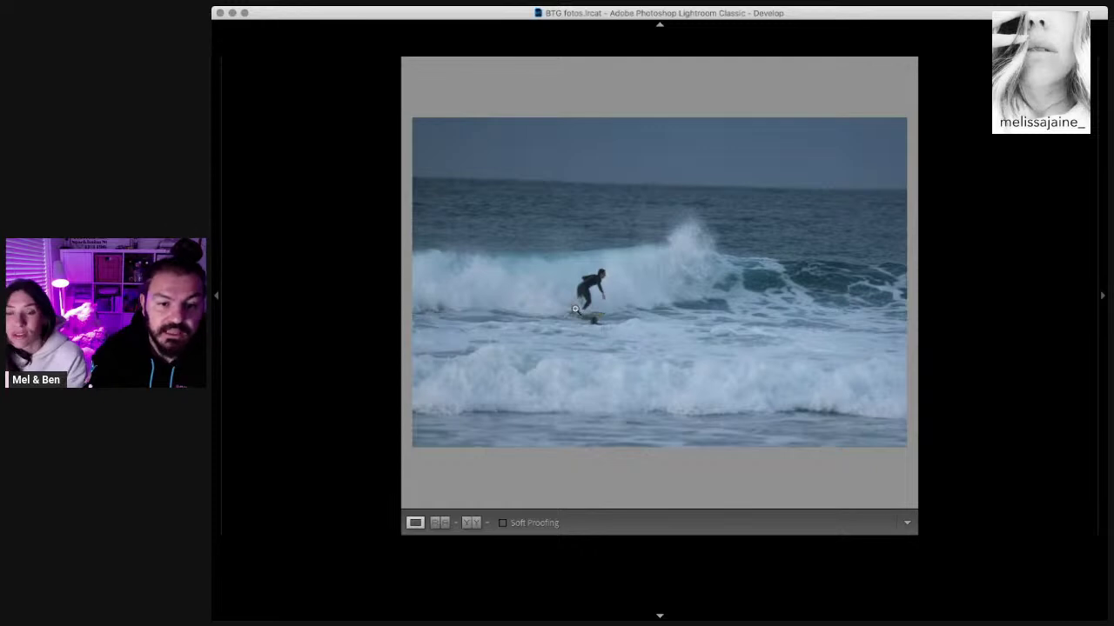
{"action": "left_click", "coordinate": [611, 291]}
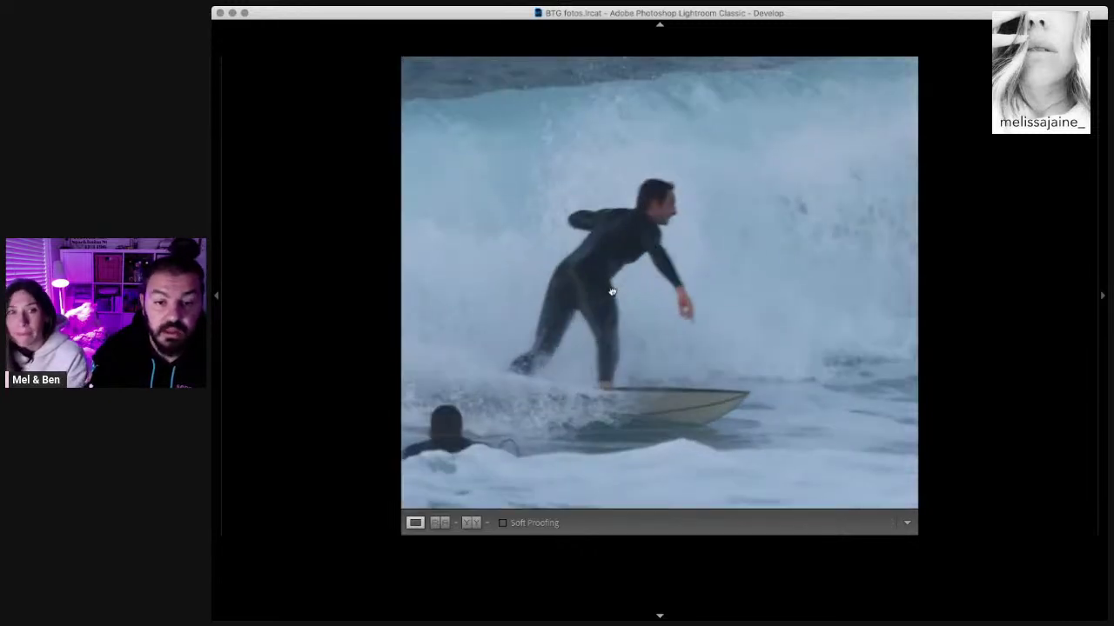
{"action": "left_click", "coordinate": [612, 290]}
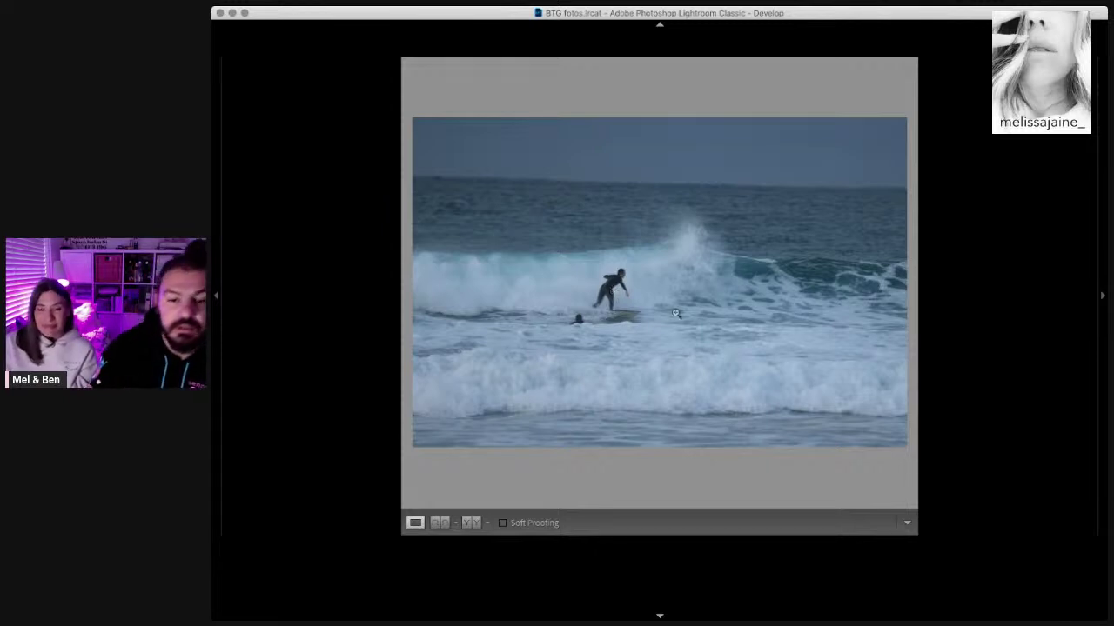
Step: Check the first two burst frames at 1:1 on the surfer, toggling back to Fit
{"action": "left_click", "coordinate": [600, 285]}
{"action": "key", "text": "Right"}
{"action": "left_click", "coordinate": [641, 275]}
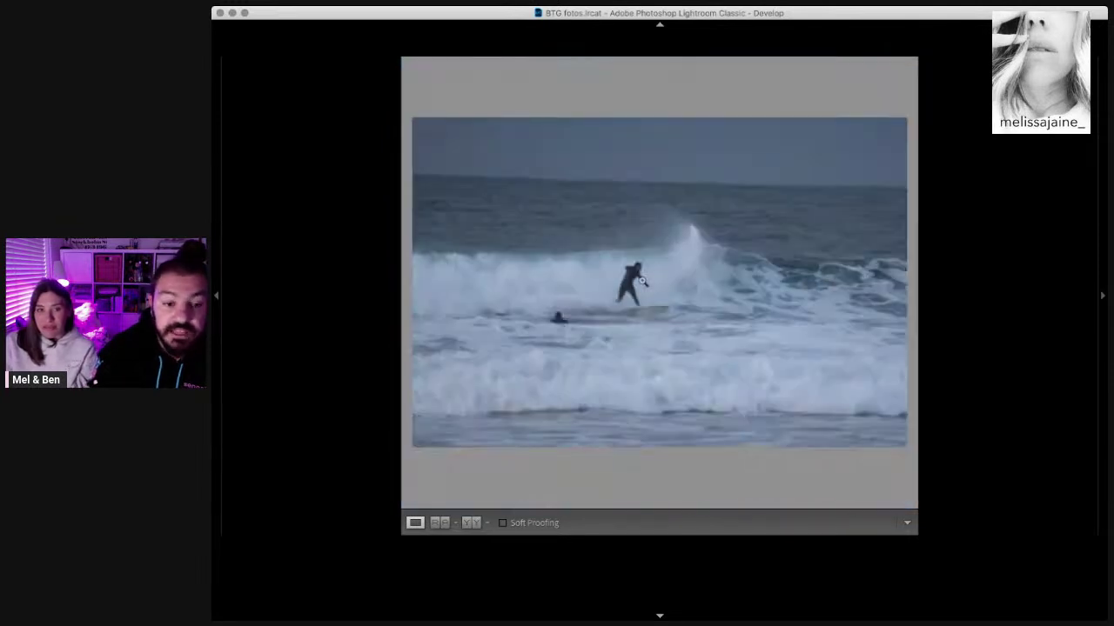
{"action": "left_click", "coordinate": [641, 275]}
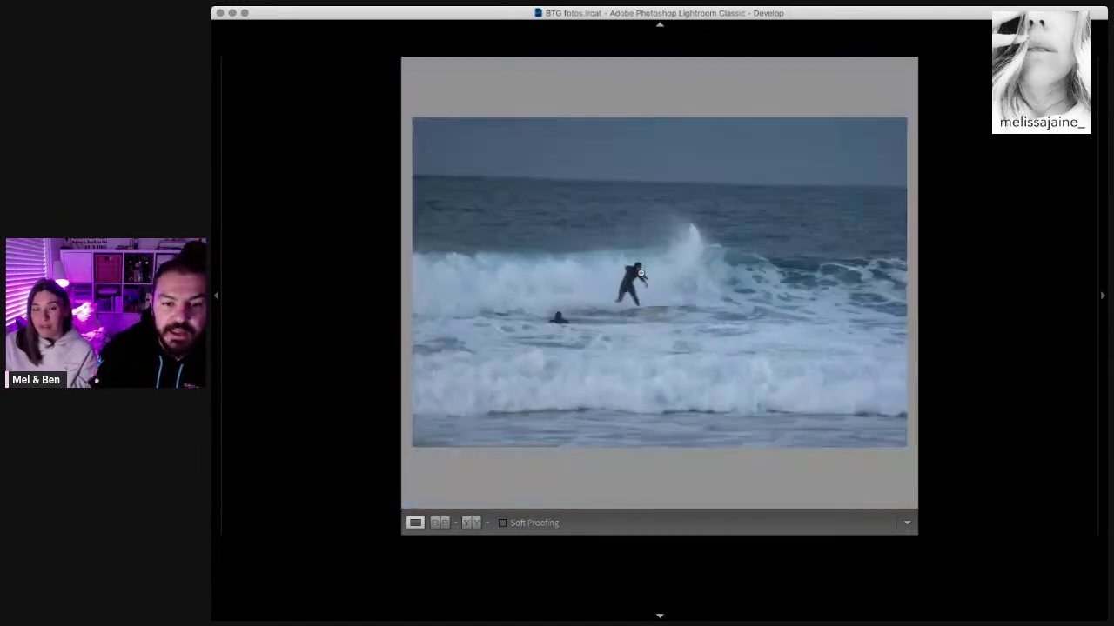
{"action": "key", "text": "Right"}
{"action": "key", "text": "Right"}
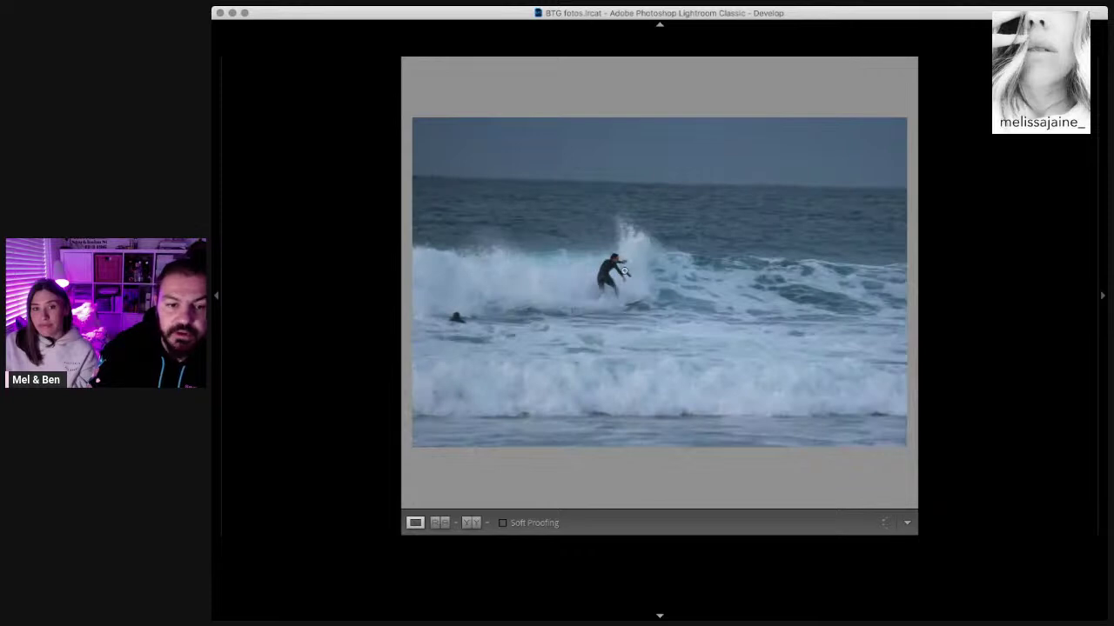
{"action": "left_click", "coordinate": [613, 270]}
{"action": "left_click", "coordinate": [612, 270]}
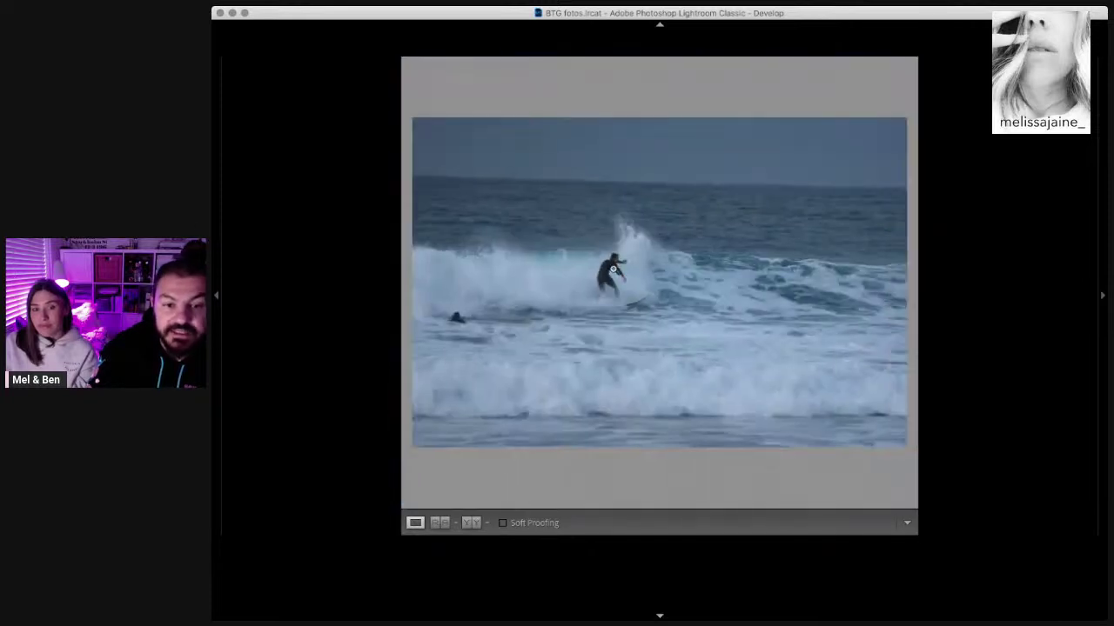
Step: Skip ahead three frames and inspect the surfer's focus up close
{"action": "left_click", "coordinate": [630, 267]}
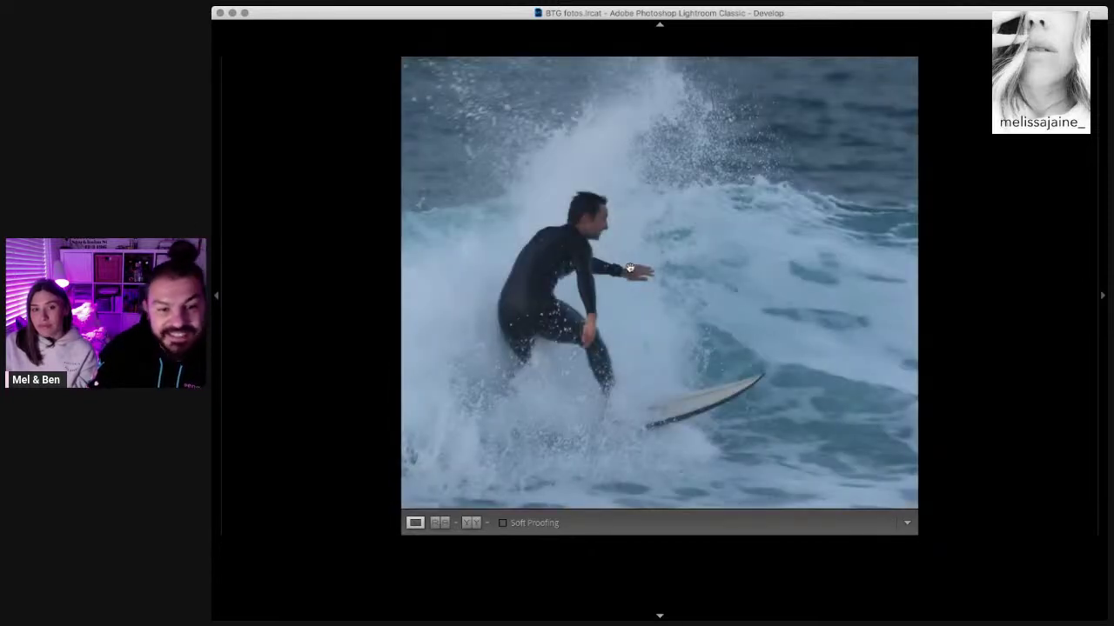
{"action": "left_click", "coordinate": [630, 267]}
{"action": "key", "text": "Right"}
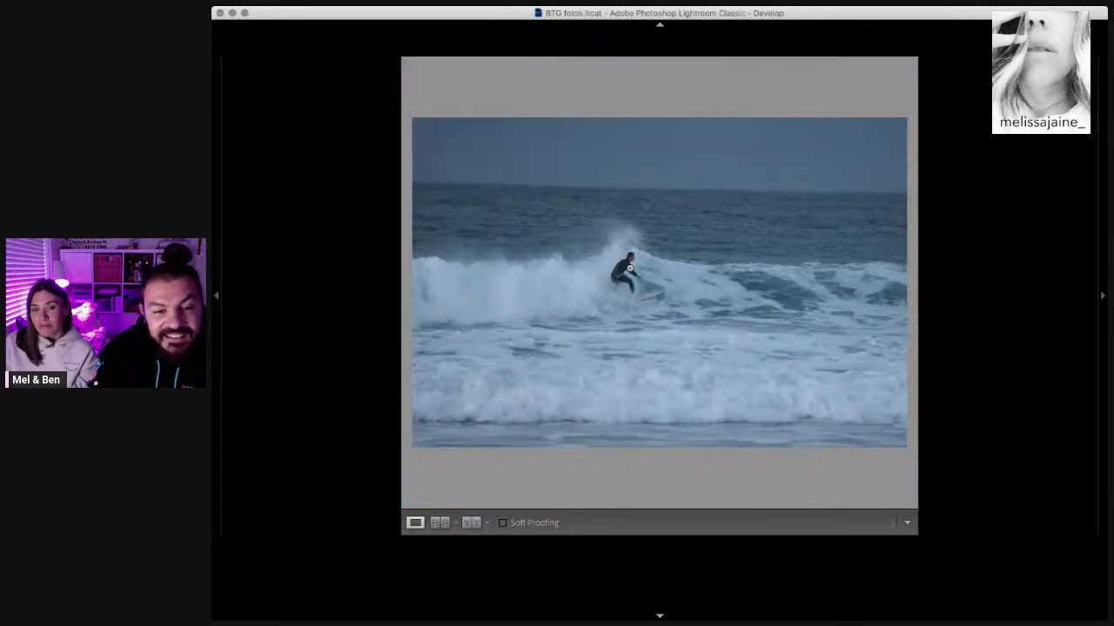
{"action": "key", "text": "Right"}
{"action": "key", "text": "Right"}
{"action": "key", "text": "Right"}
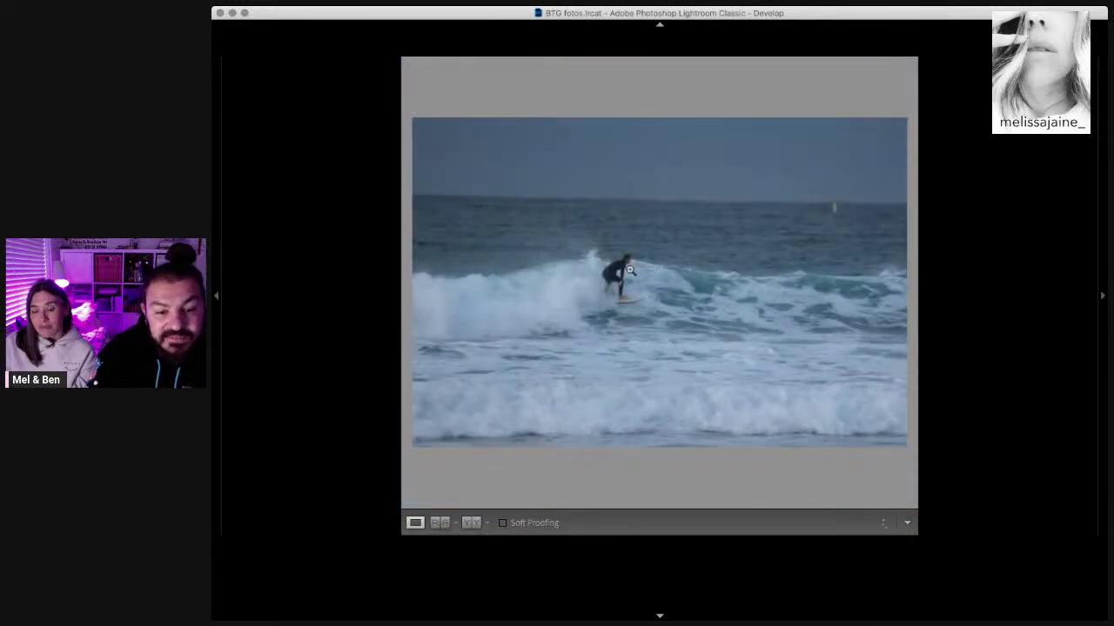
{"action": "key", "text": "Right"}
{"action": "key", "text": "Right"}
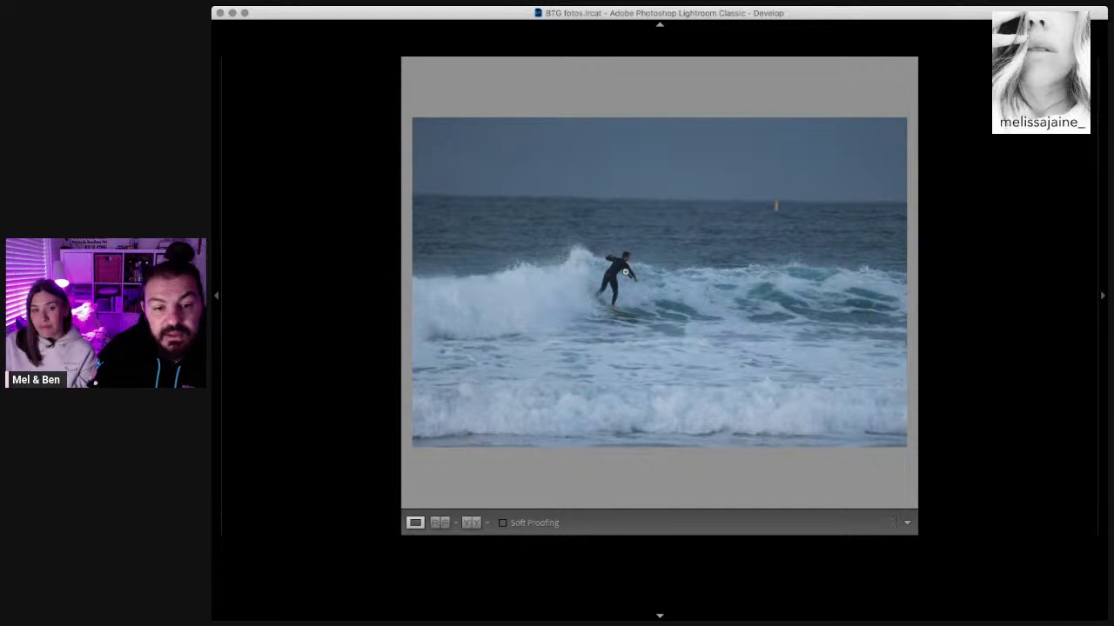
{"action": "left_click", "coordinate": [624, 272]}
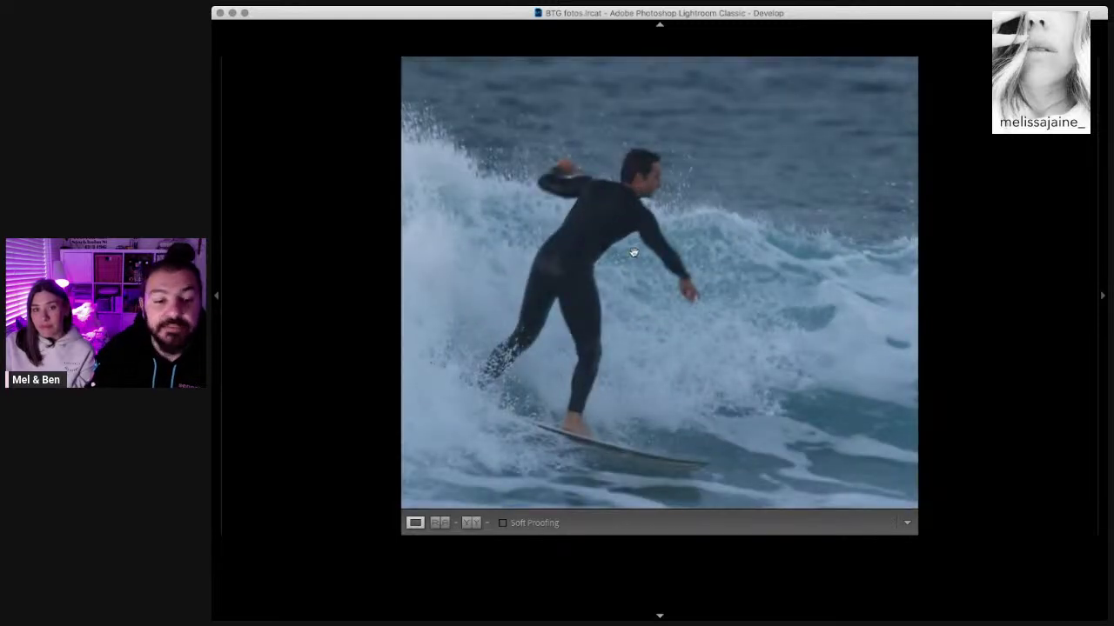
{"action": "key", "text": "Right"}
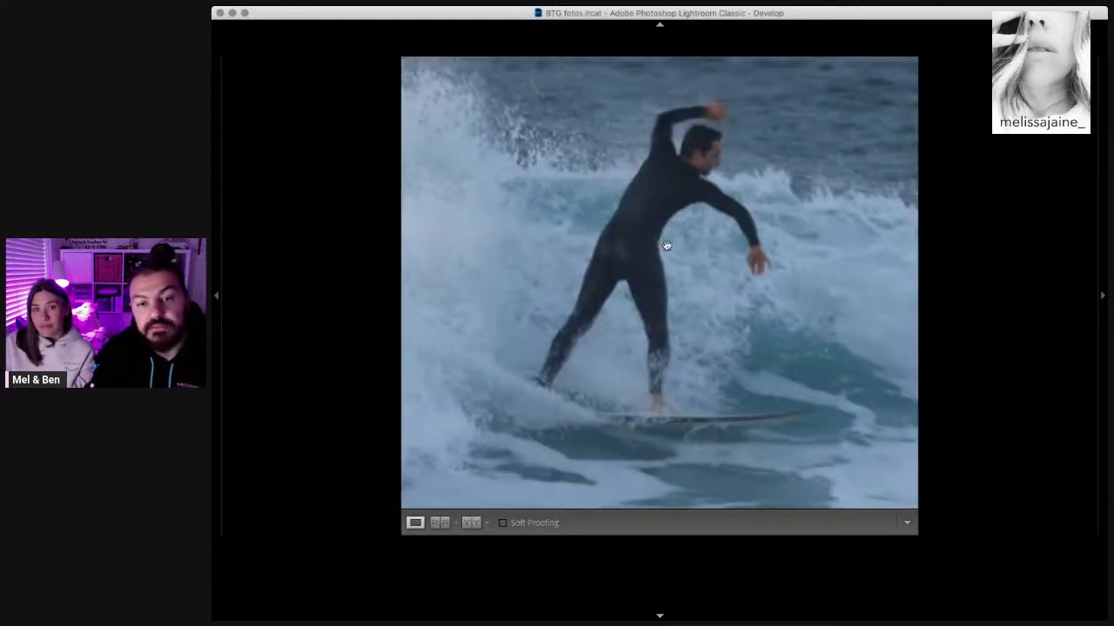
{"action": "left_click", "coordinate": [666, 247]}
Step: Advance through five more frames, zooming once to verify the surfer's focus
{"action": "key", "text": "Right"}
{"action": "key", "text": "Right"}
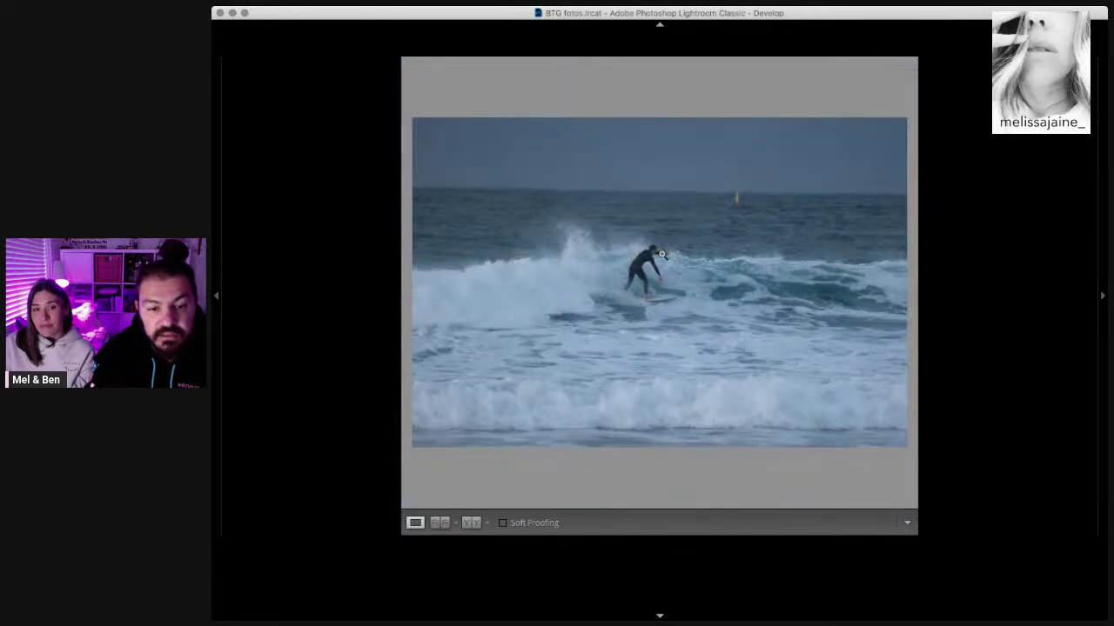
{"action": "key", "text": "Right"}
{"action": "left_click", "coordinate": [661, 255]}
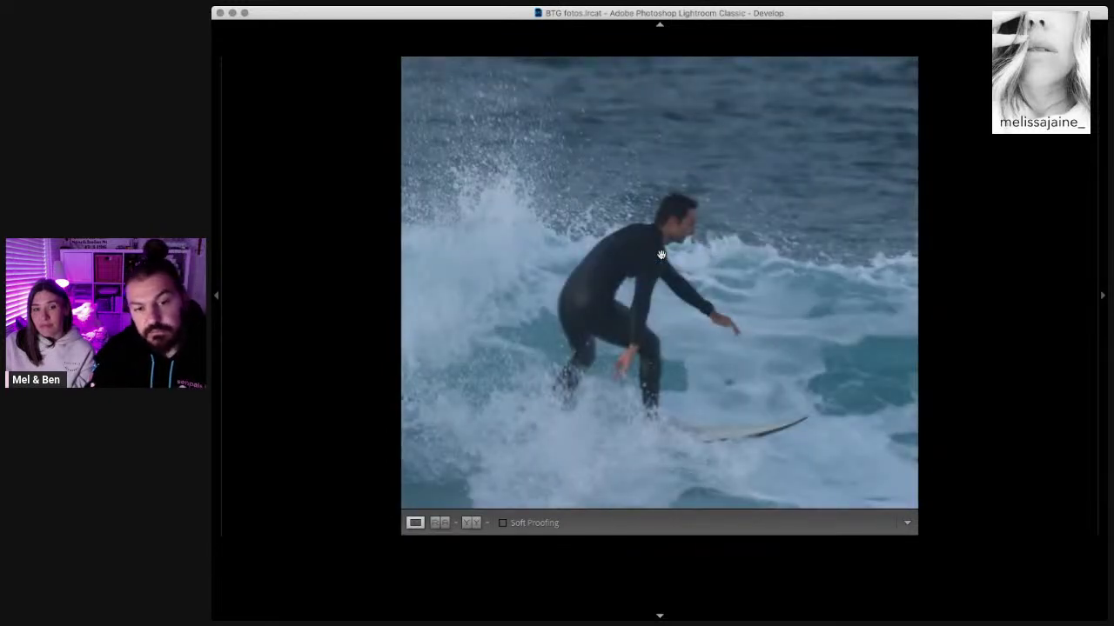
{"action": "left_click", "coordinate": [661, 255]}
{"action": "key", "text": "Right"}
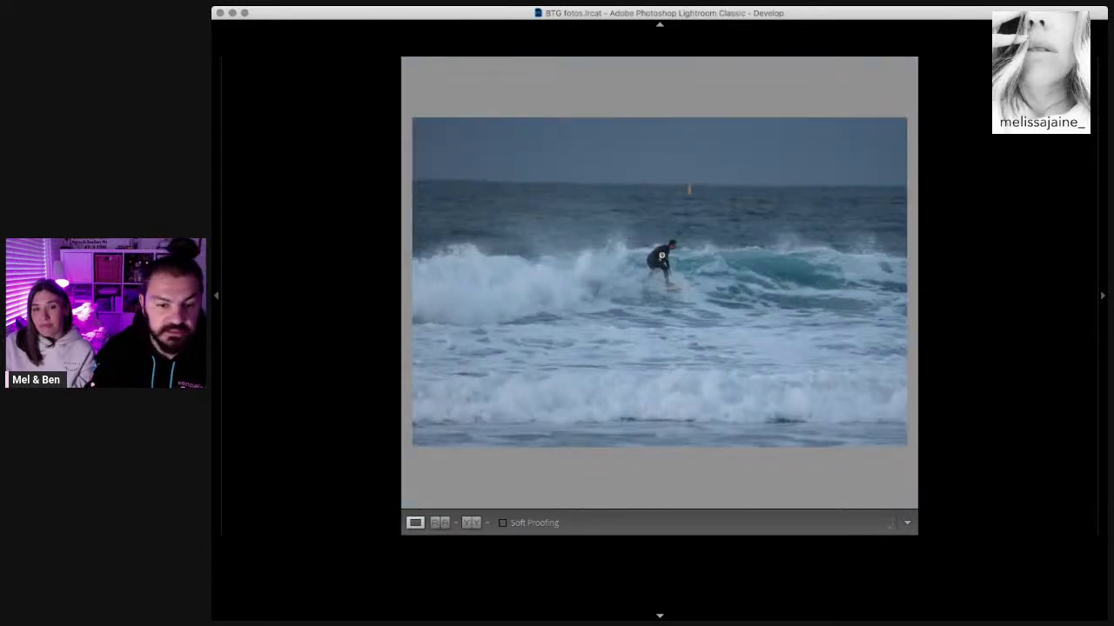
{"action": "key", "text": "Right"}
{"action": "key", "text": "Right"}
{"action": "key", "text": "Right"}
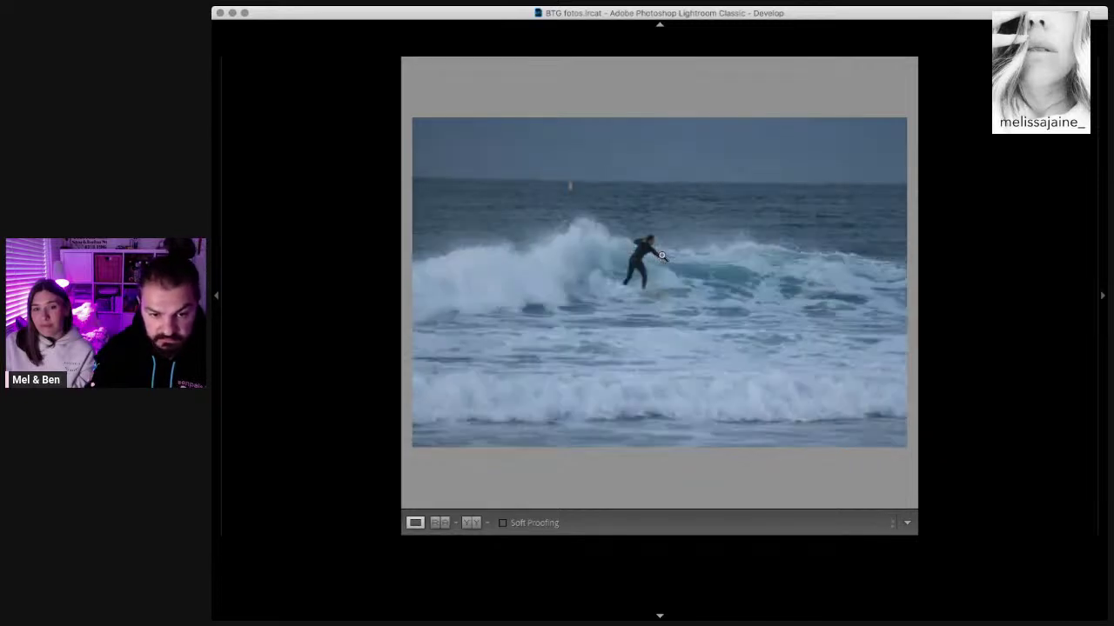
{"action": "key", "text": "Right"}
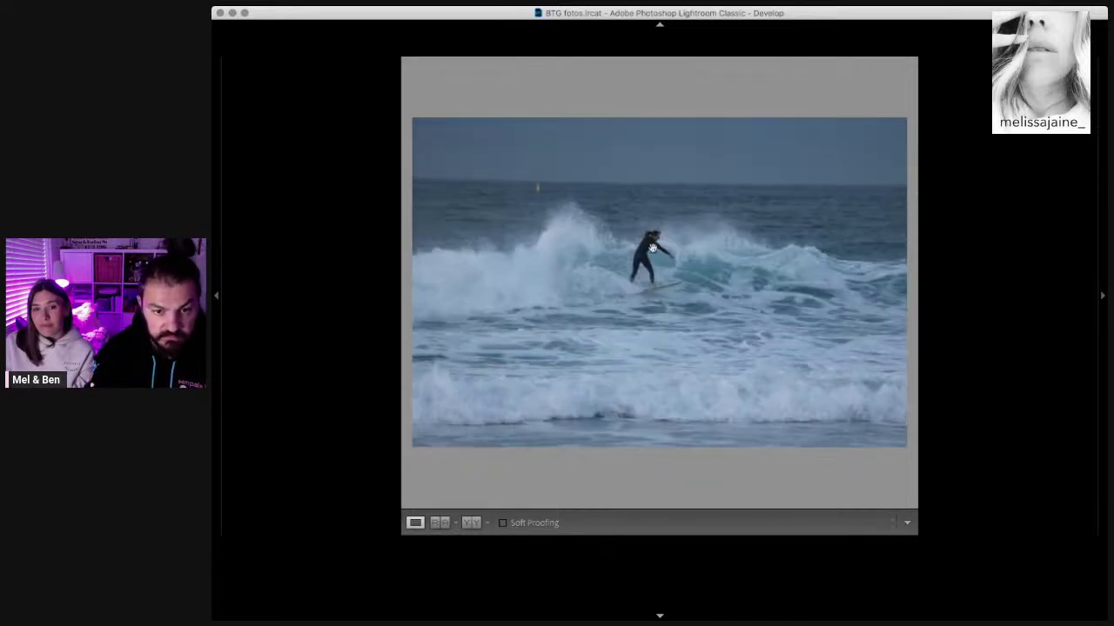
Step: Check the later frames at 1:1, ending on the square framing ahead of the spray
{"action": "left_click", "coordinate": [652, 249]}
{"action": "left_click", "coordinate": [653, 250]}
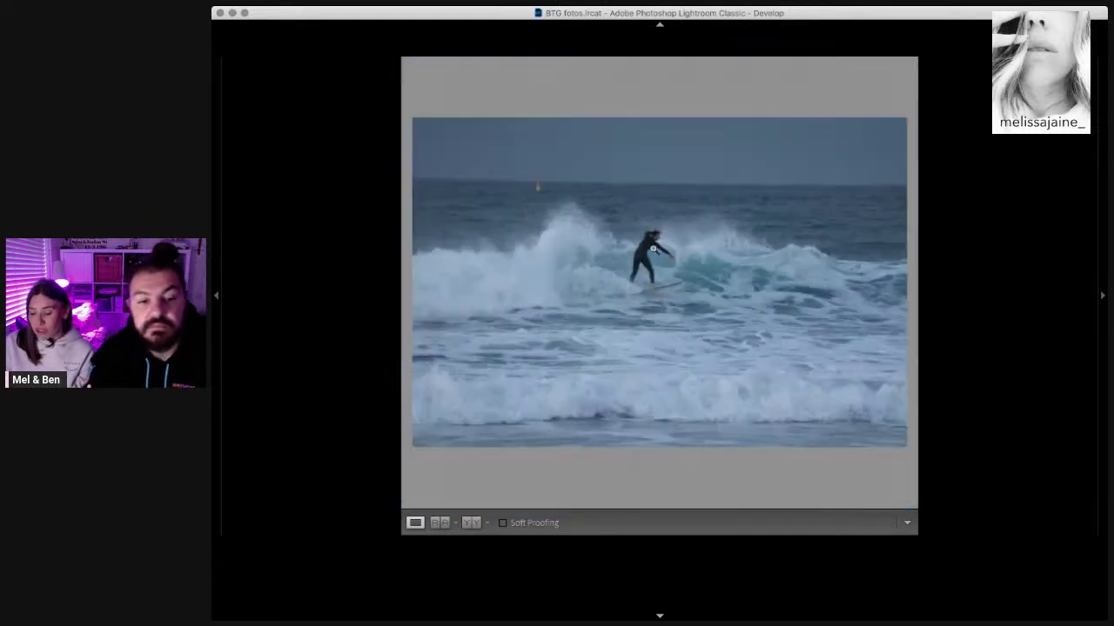
{"action": "key", "text": "Right"}
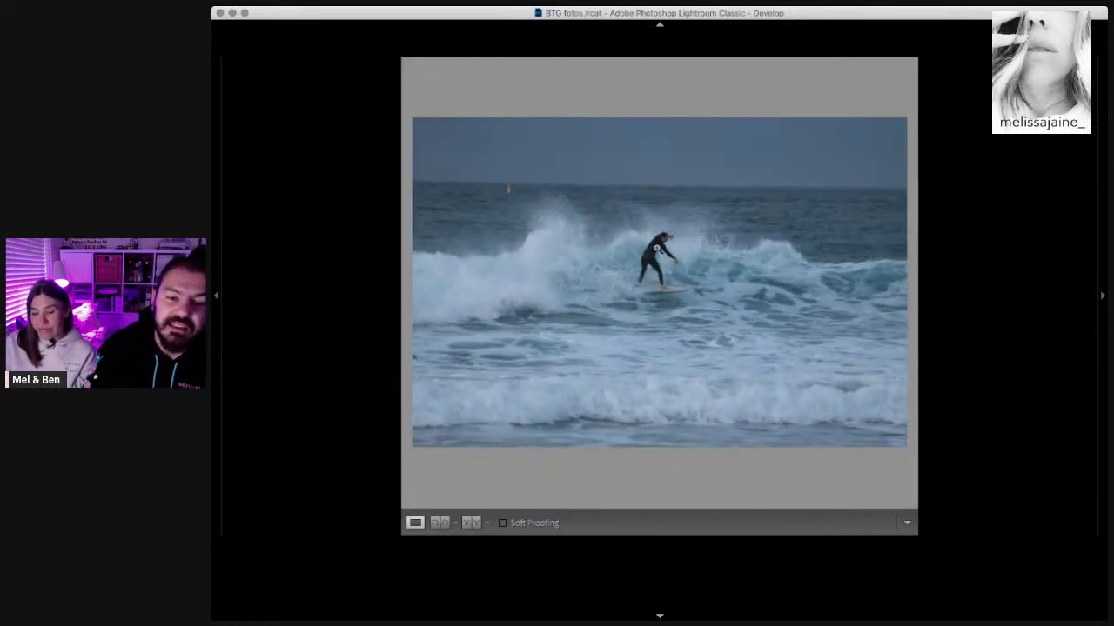
{"action": "key", "text": "Right"}
{"action": "key", "text": "Right"}
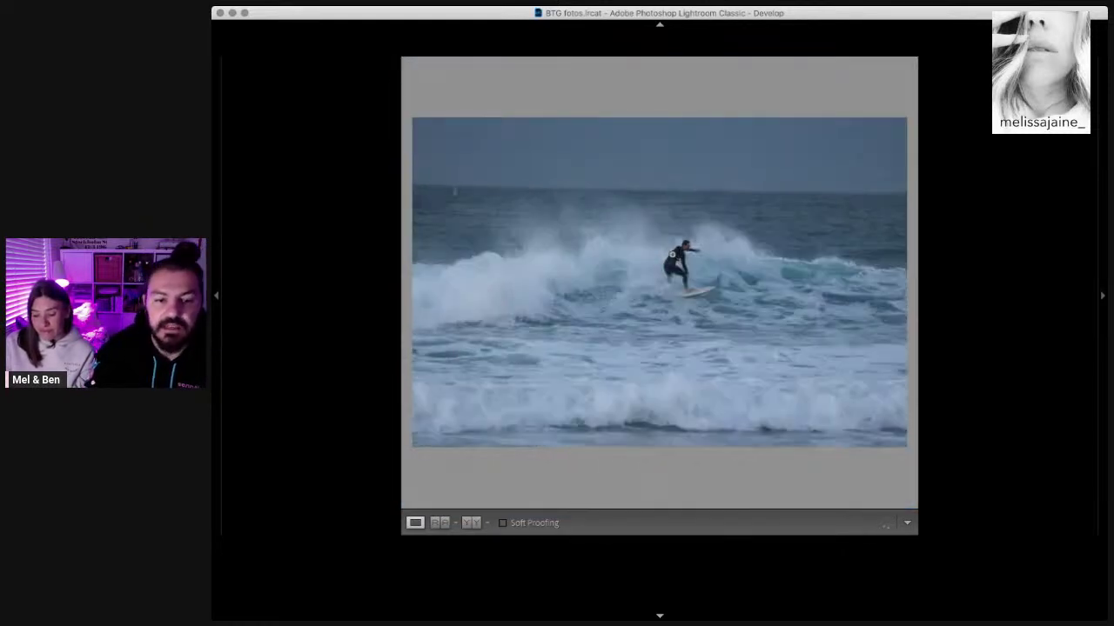
{"action": "left_click", "coordinate": [684, 253]}
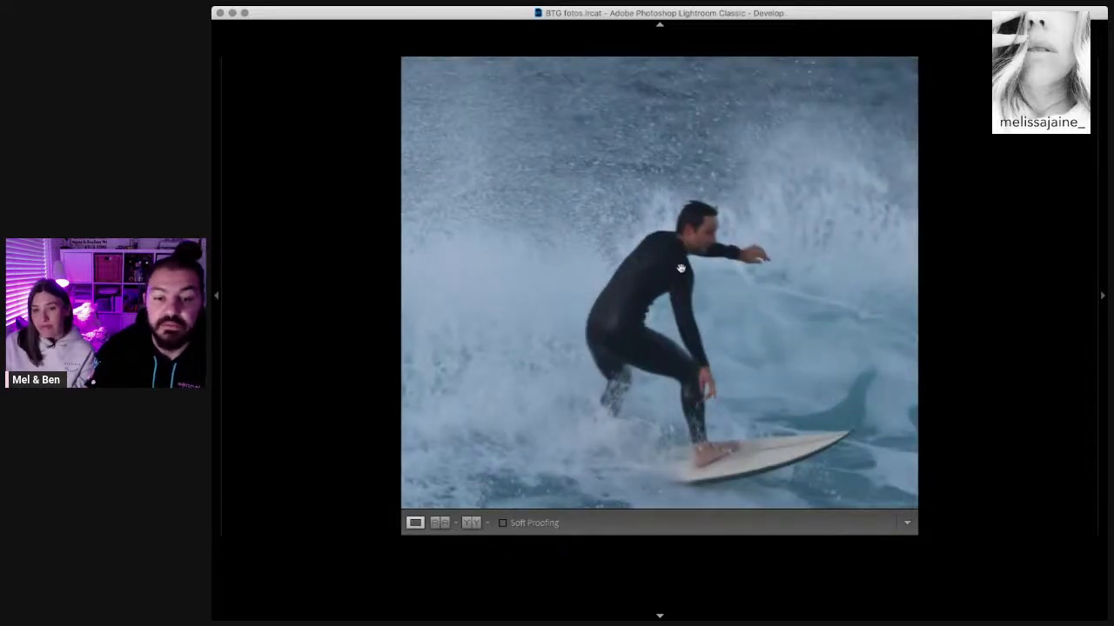
{"action": "left_click", "coordinate": [681, 268]}
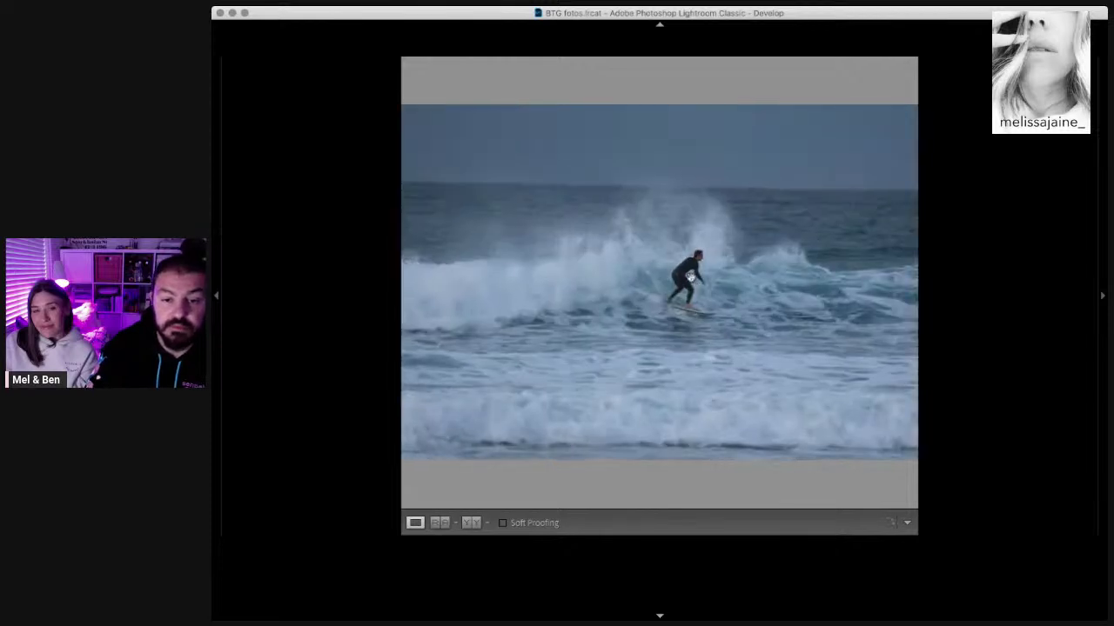
Step: Zoom in on the surfer and step through seven more frames at close range
{"action": "left_click", "coordinate": [690, 277]}
{"action": "left_click", "coordinate": [690, 277]}
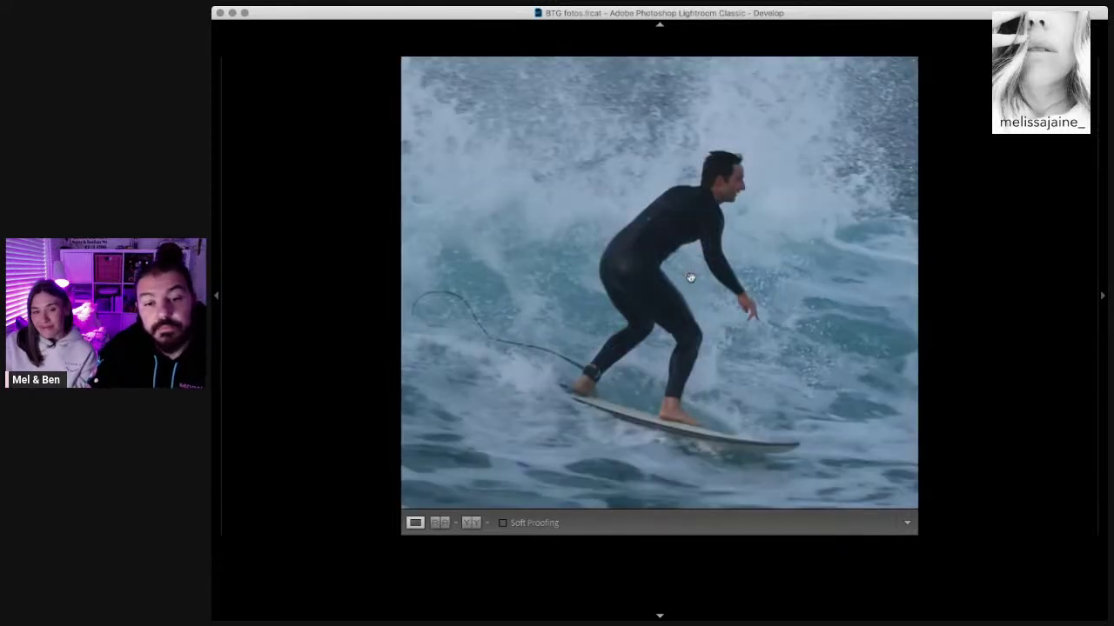
{"action": "key", "text": "Right"}
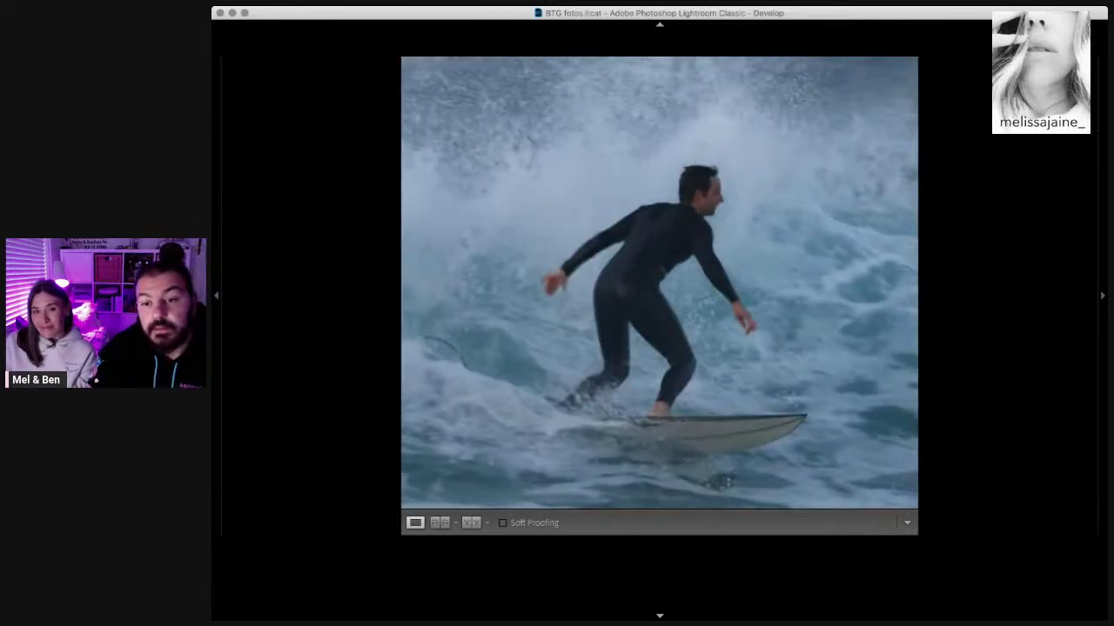
{"action": "key", "text": "Right"}
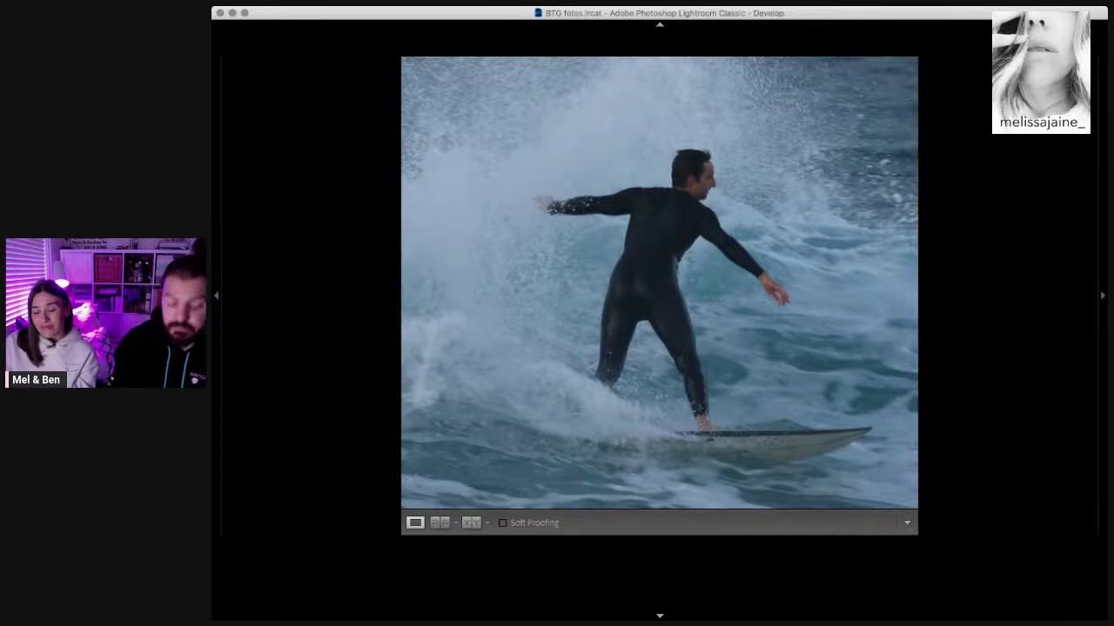
{"action": "key", "text": "Right"}
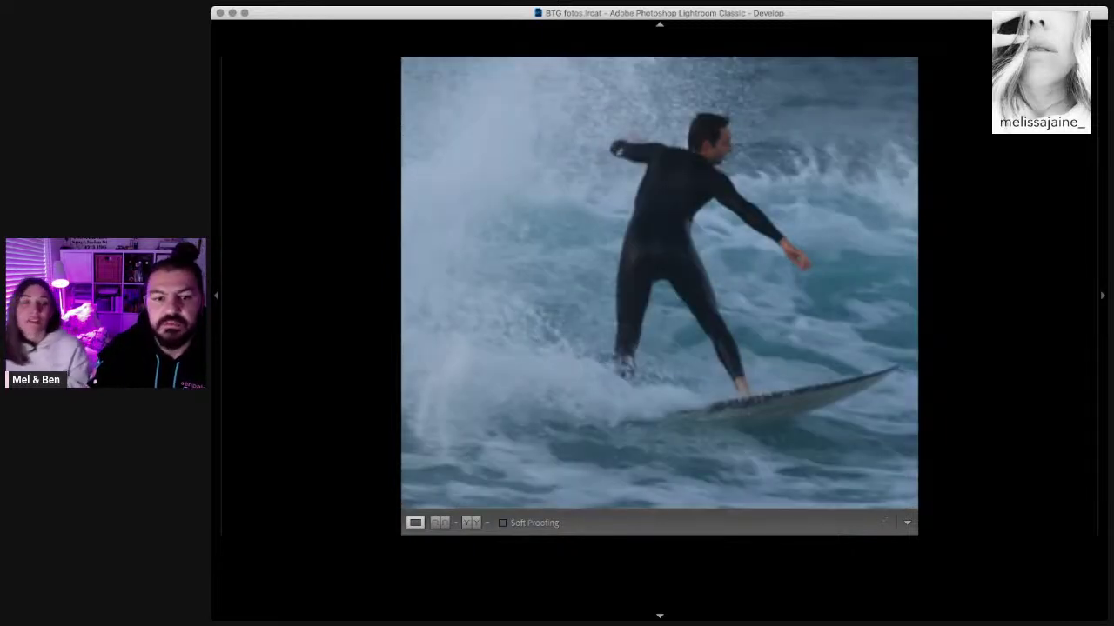
{"action": "key", "text": "Right"}
{"action": "key", "text": "Right"}
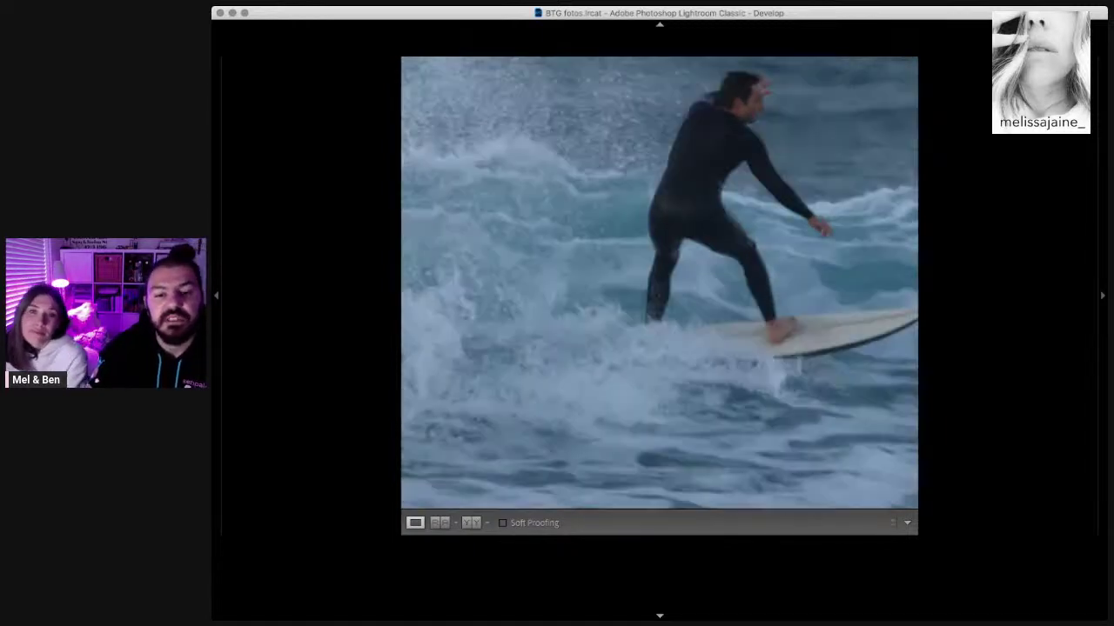
{"action": "key", "text": "Right"}
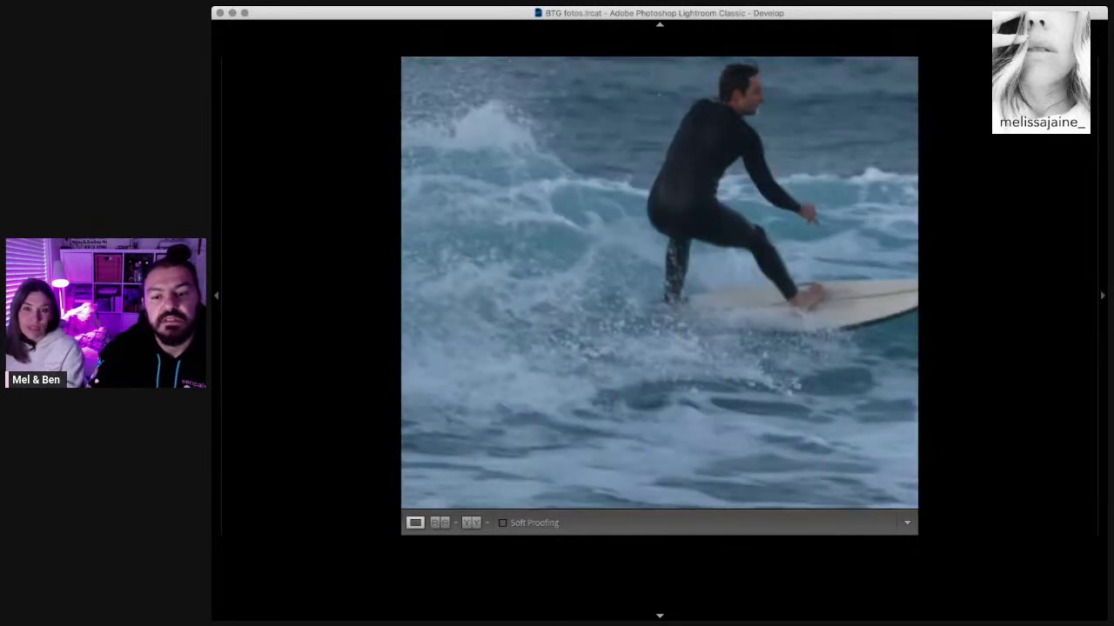
{"action": "key", "text": "Right"}
{"action": "key", "text": "Right"}
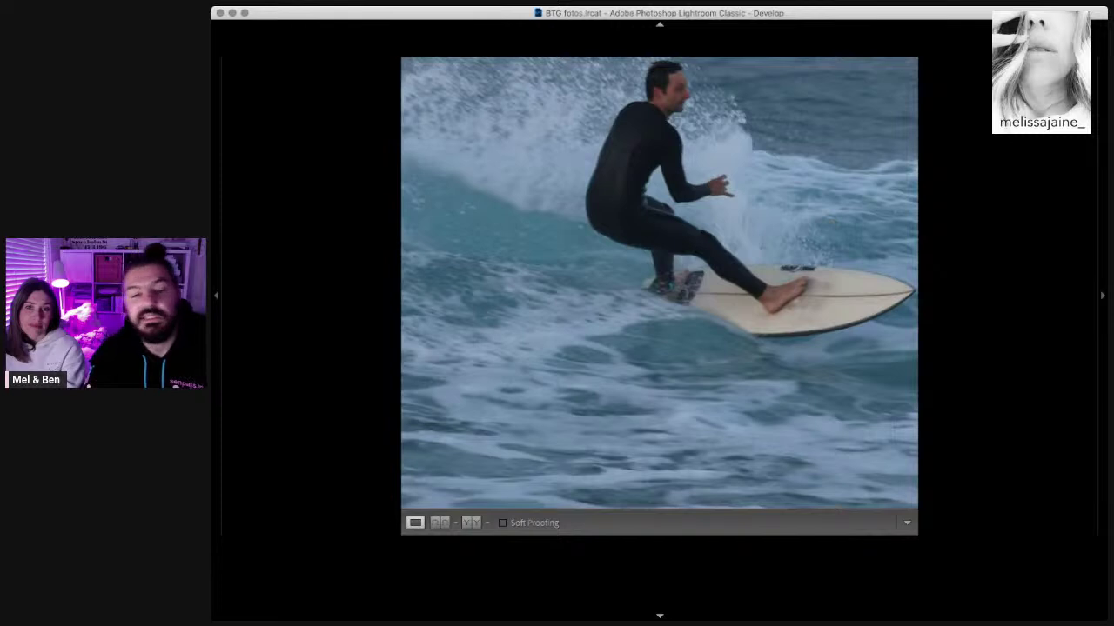
{"action": "key", "text": "Right"}
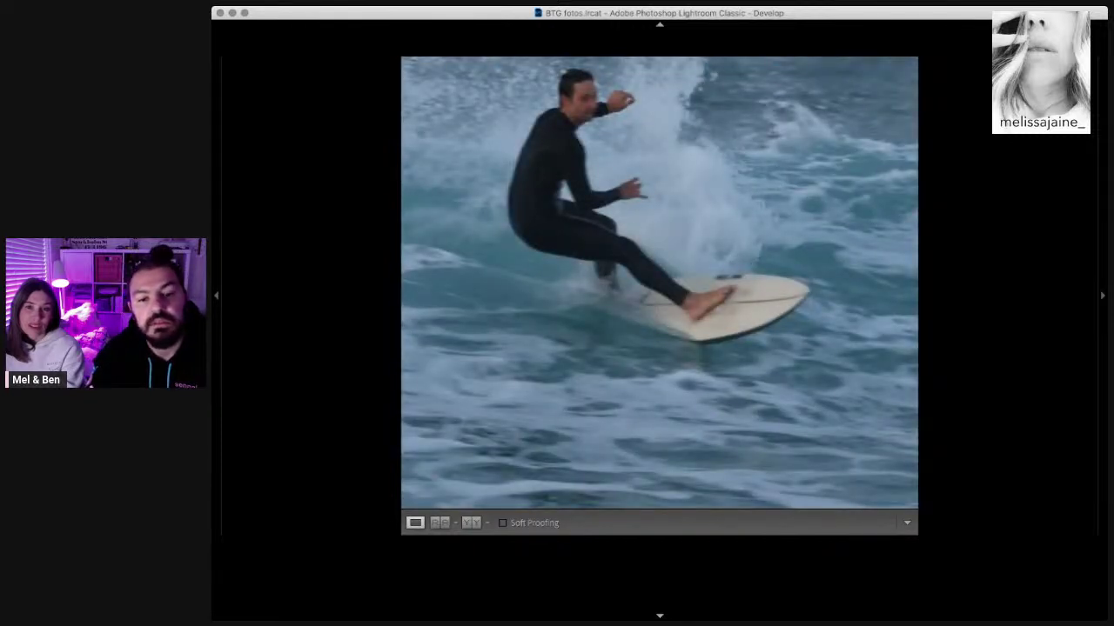
Step: Compare neighbouring frames while panning to keep the surfer centred, then reach the wide headland shot
{"action": "key", "text": "Right"}
{"action": "key", "text": "Left"}
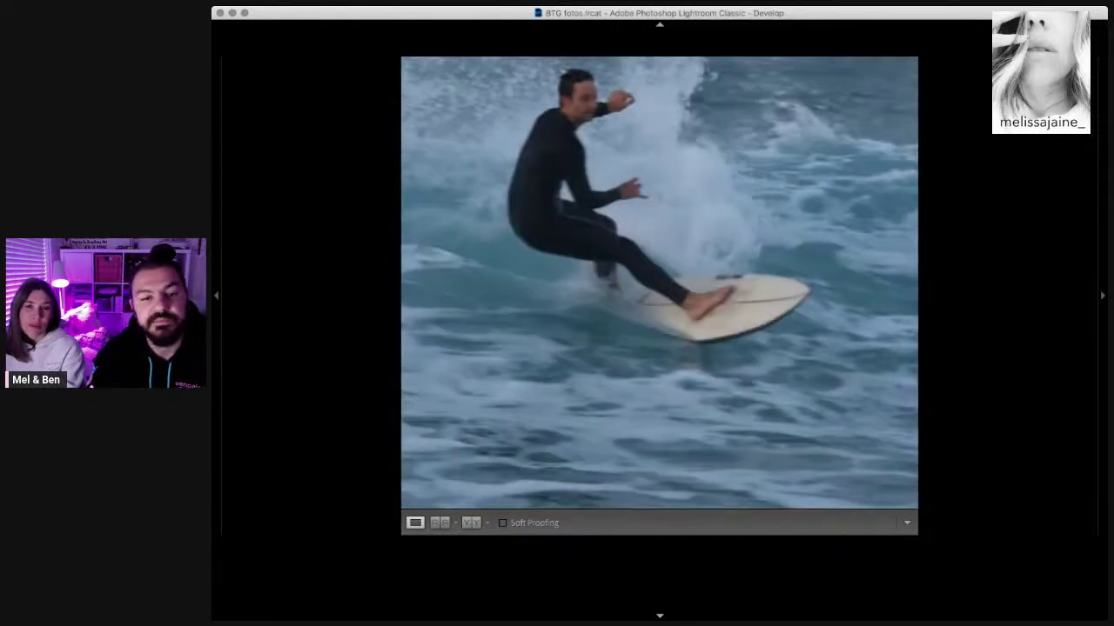
{"action": "key", "text": "Right"}
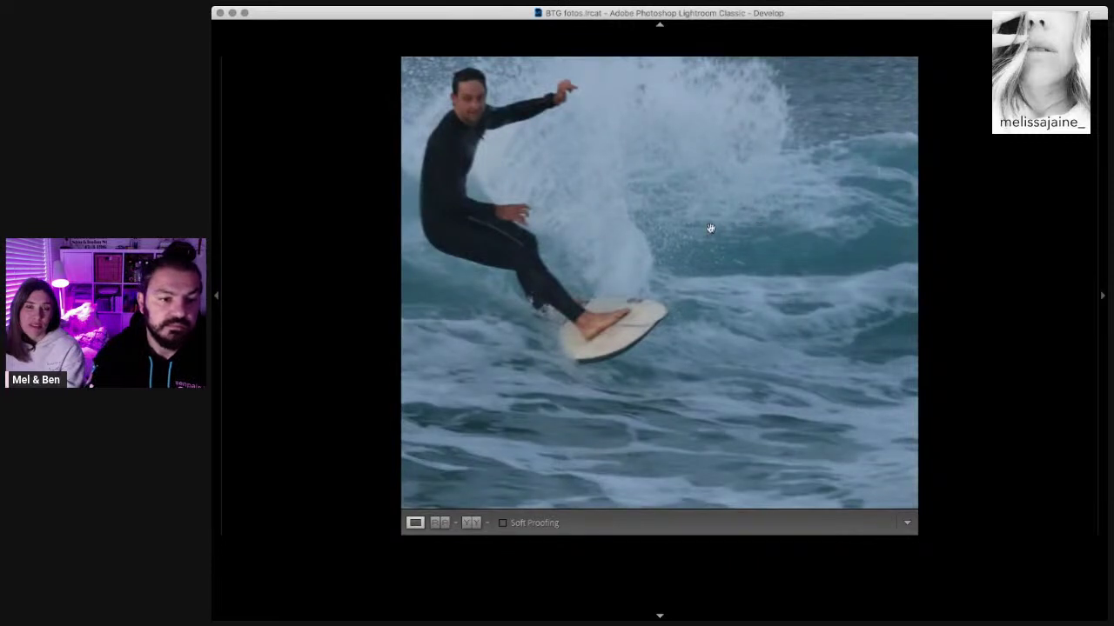
{"action": "left_click_drag", "start_coordinate": [710, 228], "coordinate": [738, 246]}
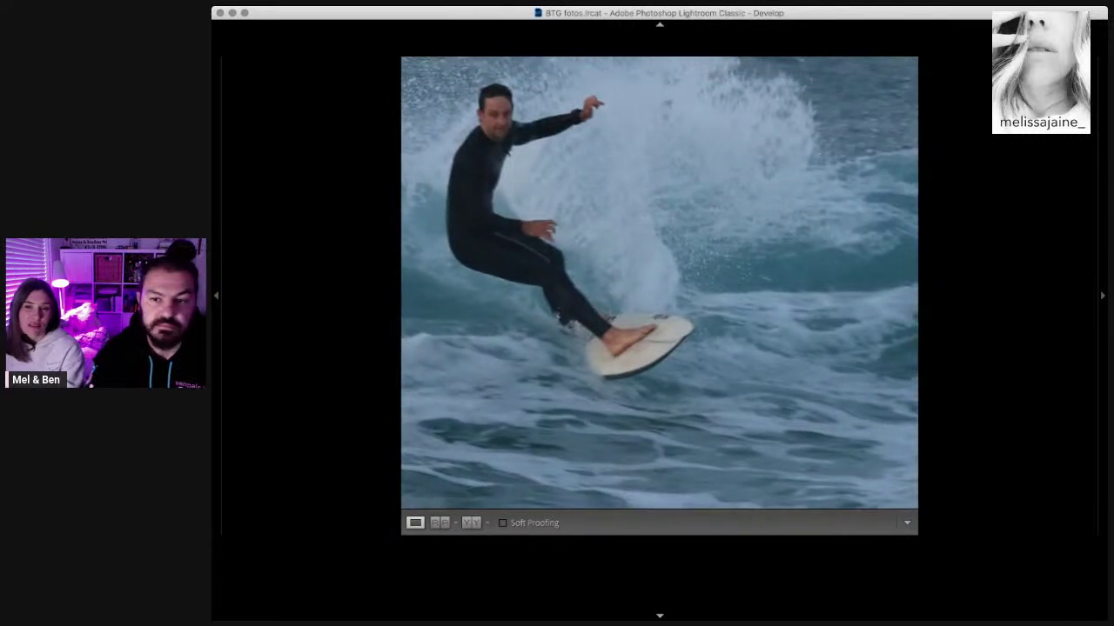
{"action": "key", "text": "Right"}
{"action": "left_click", "coordinate": [801, 208]}
{"action": "key", "text": "Right"}
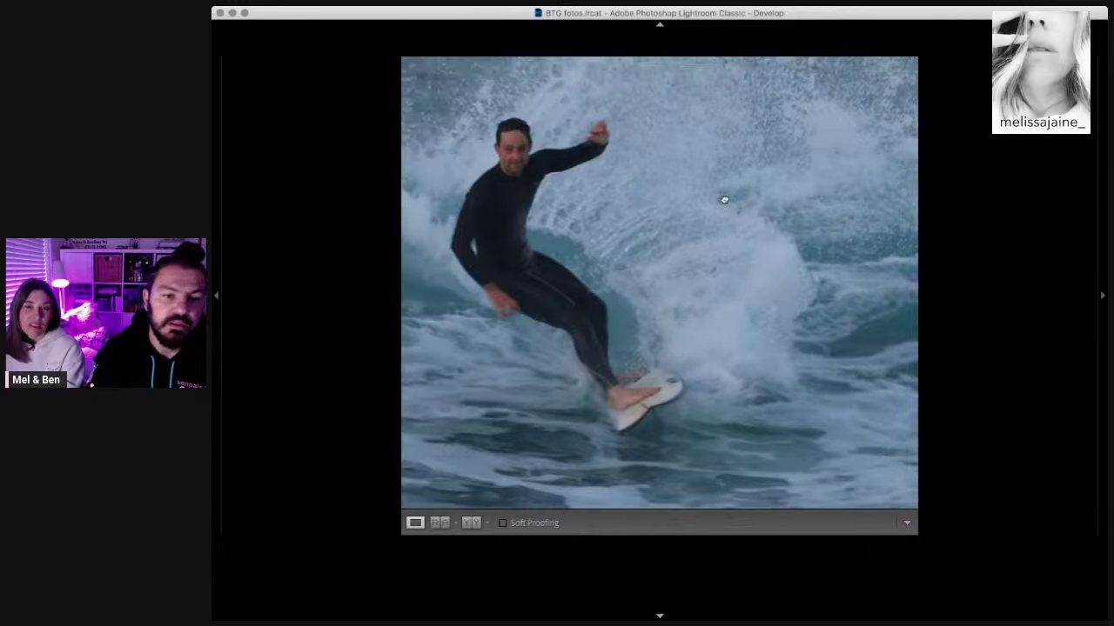
{"action": "key", "text": "Right"}
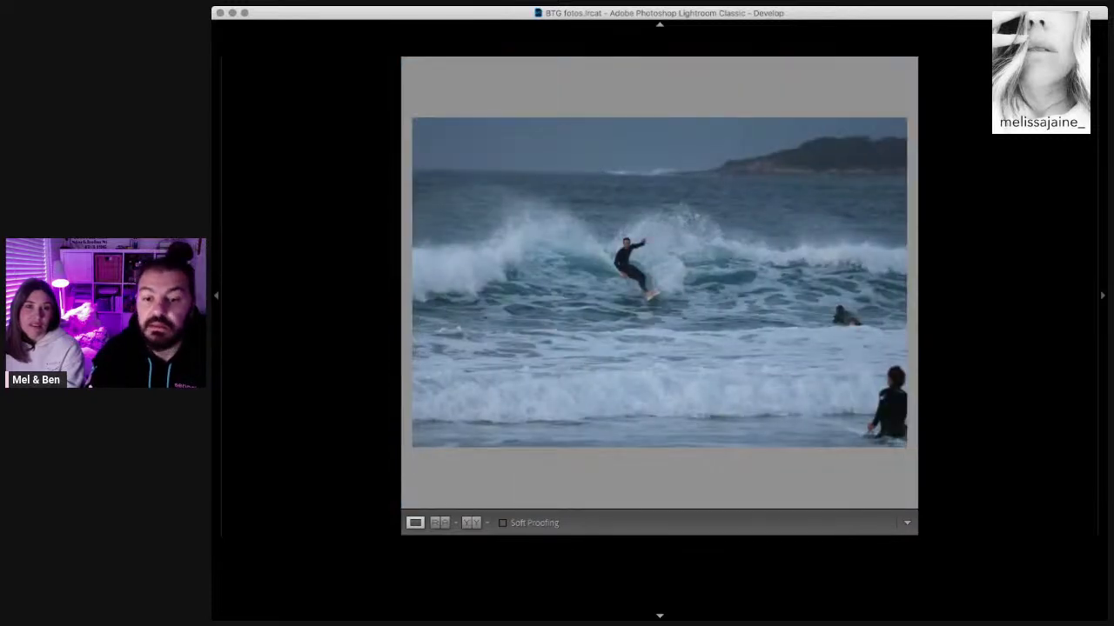
Step: Crop the wide headland shot in around the surfer, trimming the top edge slightly
{"action": "key", "text": "r"}
{"action": "mouse_move", "coordinate": [905, 447]}
{"action": "left_mouse_down"}
{"action": "mouse_move", "coordinate": [761, 367]}
{"action": "mouse_move", "coordinate": [694, 357]}
{"action": "left_mouse_up"}
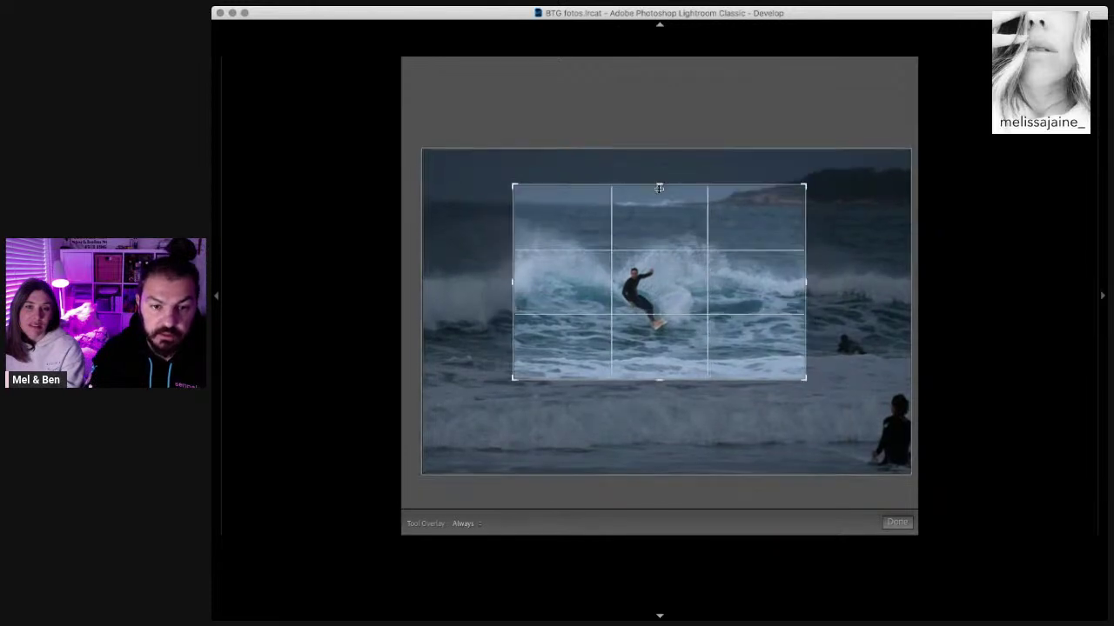
{"action": "mouse_move", "coordinate": [659, 183]}
{"action": "left_mouse_down"}
{"action": "mouse_move", "coordinate": [664, 218]}
{"action": "mouse_move", "coordinate": [659, 197]}
{"action": "left_mouse_up"}
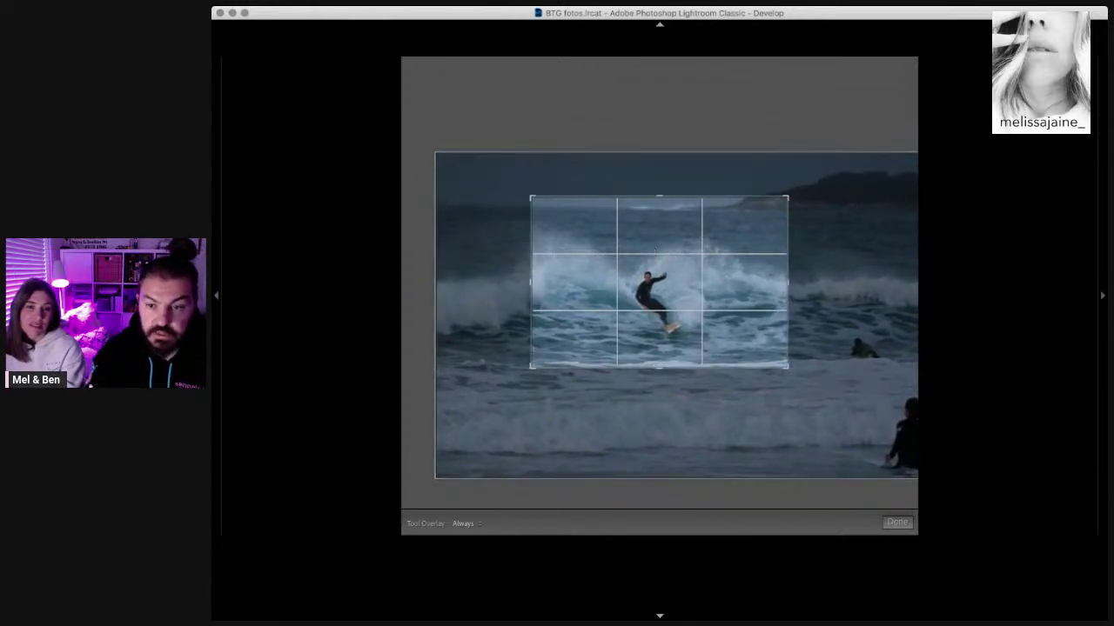
{"action": "left_click_drag", "start_coordinate": [660, 197], "coordinate": [678, 222]}
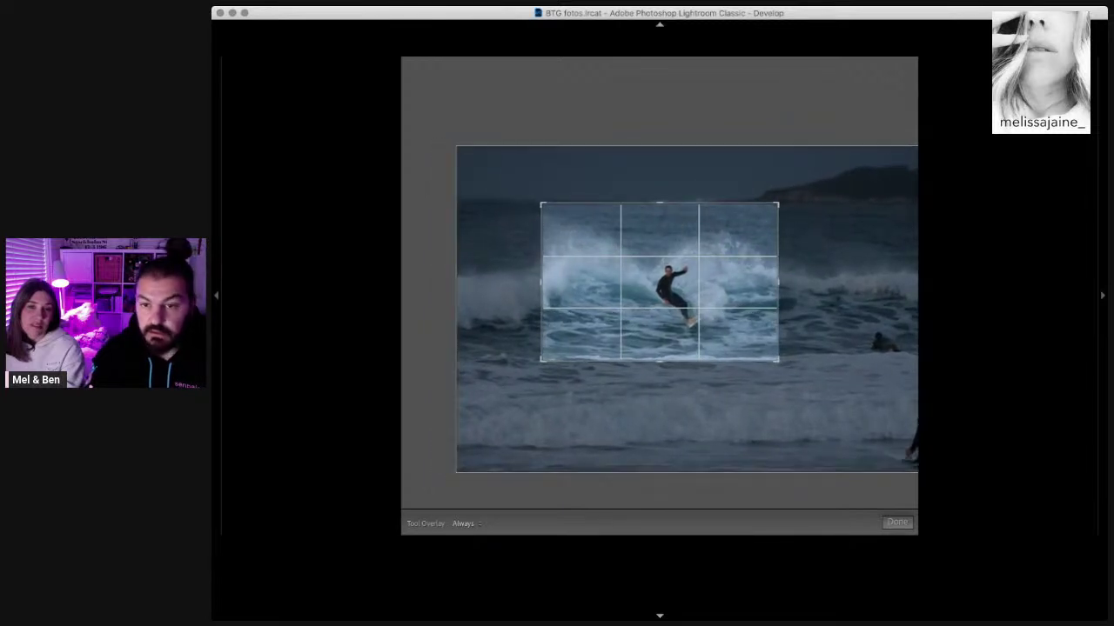
{"action": "key", "text": "Return"}
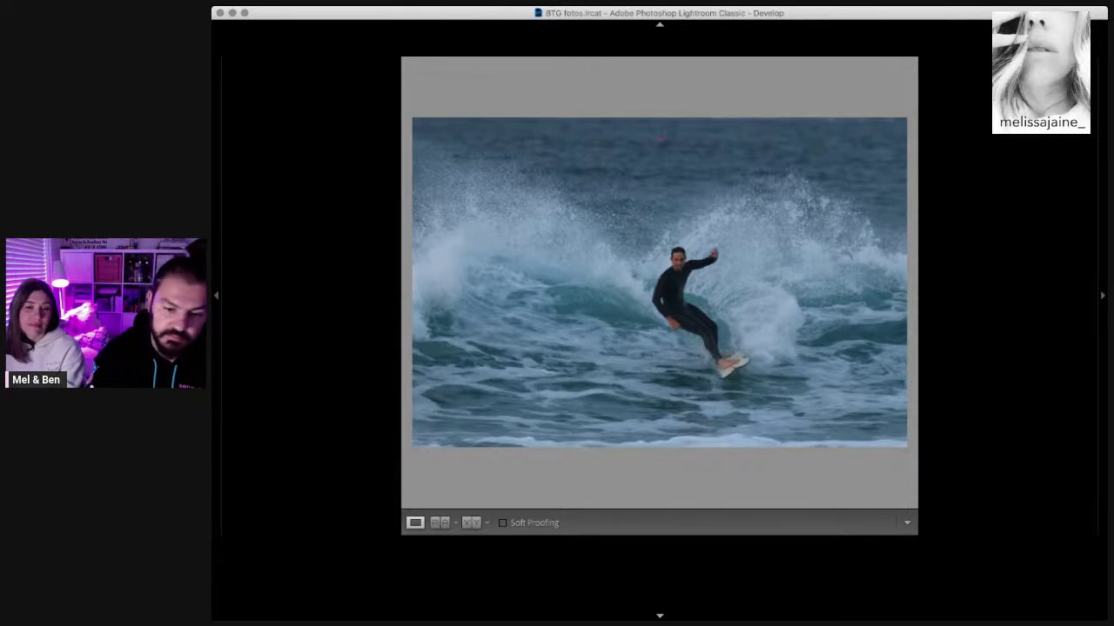
Step: Step from the wide beach shot through the burst, checking one surfer frame at 1:1
{"action": "key", "text": "Right"}
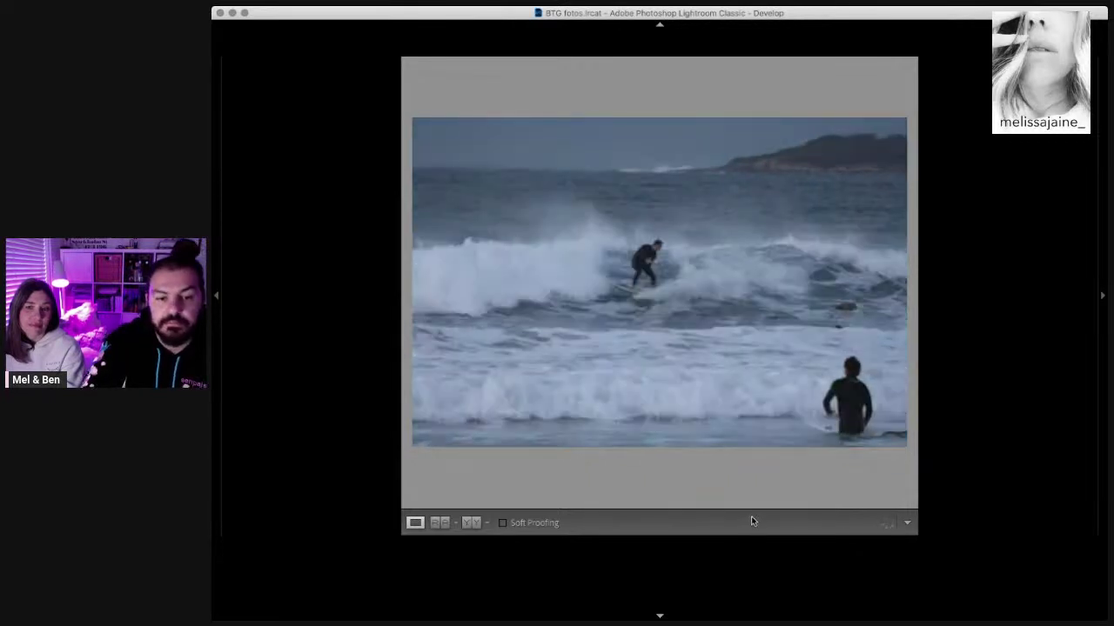
{"action": "key", "text": "Right"}
{"action": "key", "text": "Right"}
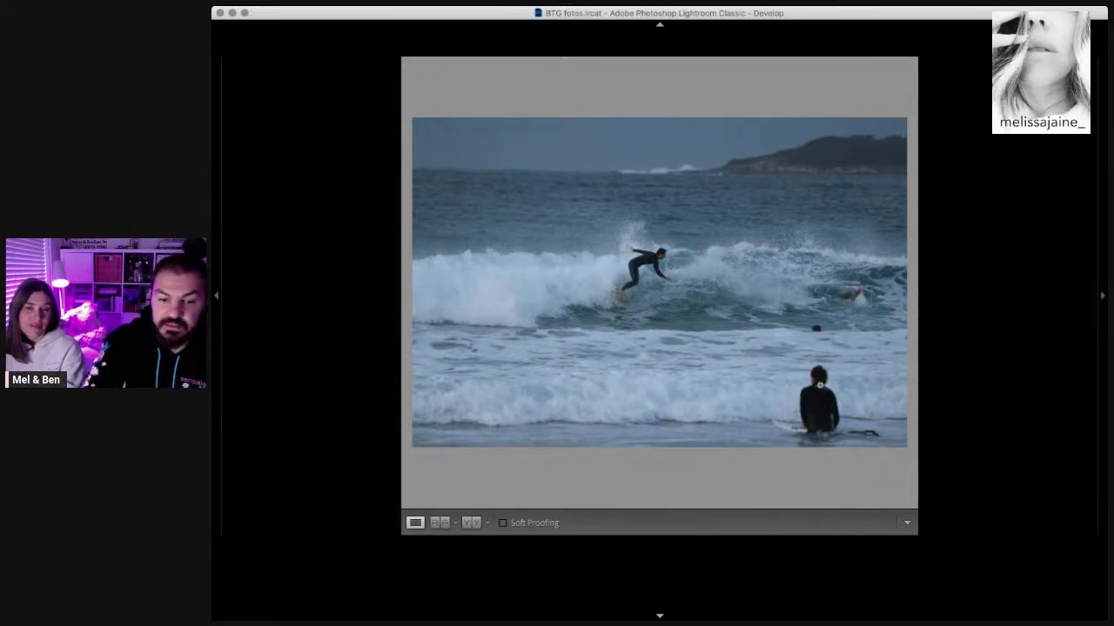
{"action": "key", "text": "Right"}
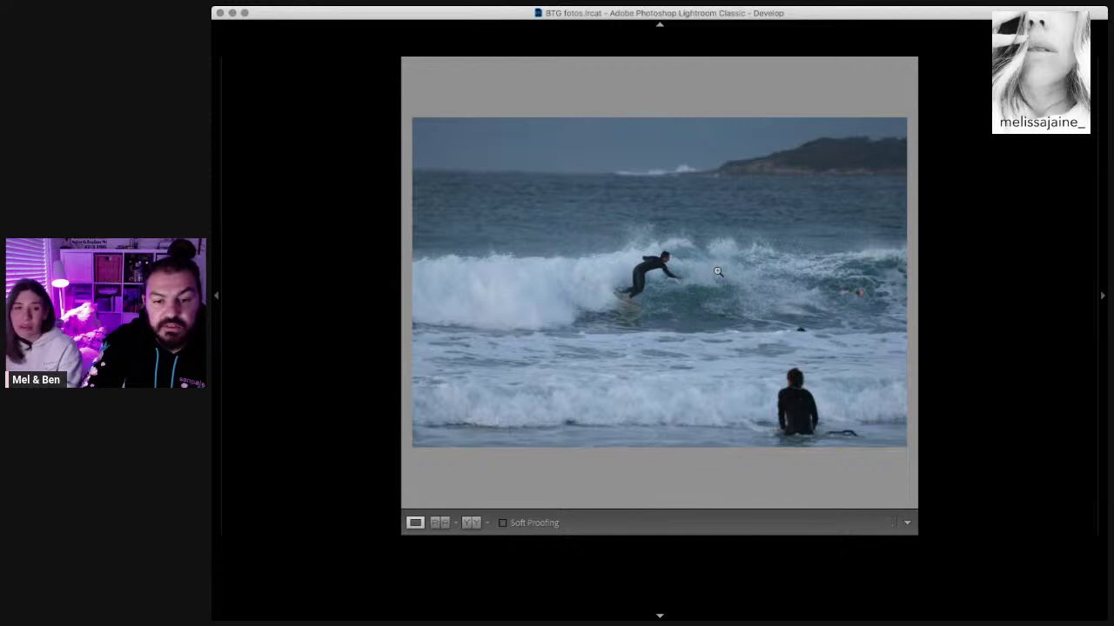
{"action": "key", "text": "Right"}
{"action": "key", "text": "Right"}
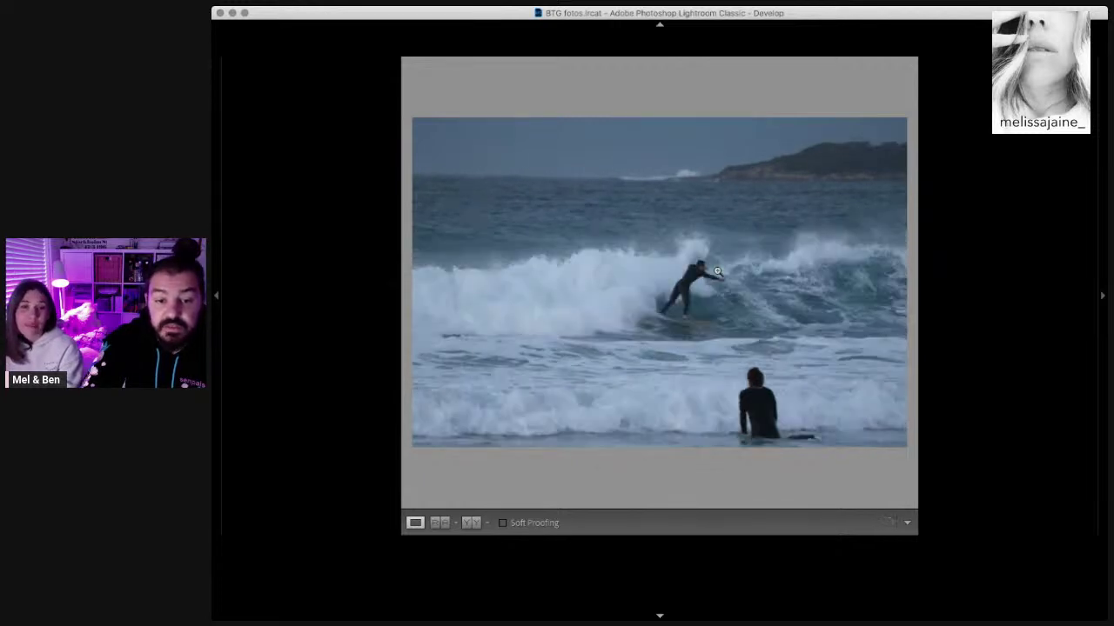
{"action": "key", "text": "Right"}
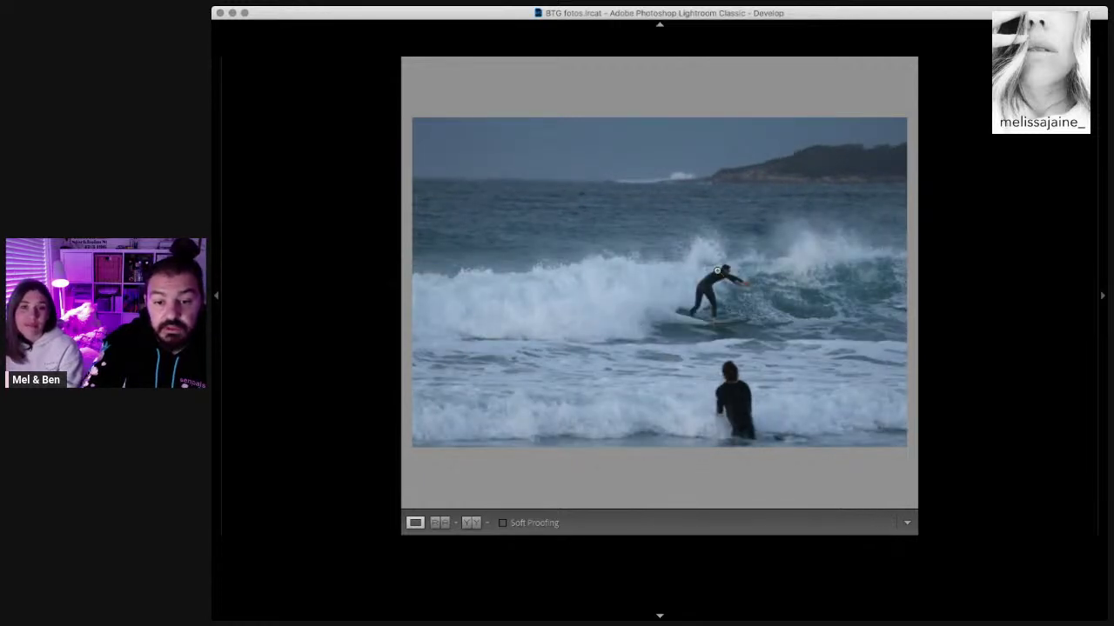
{"action": "key", "text": "Right"}
{"action": "key", "text": "Right"}
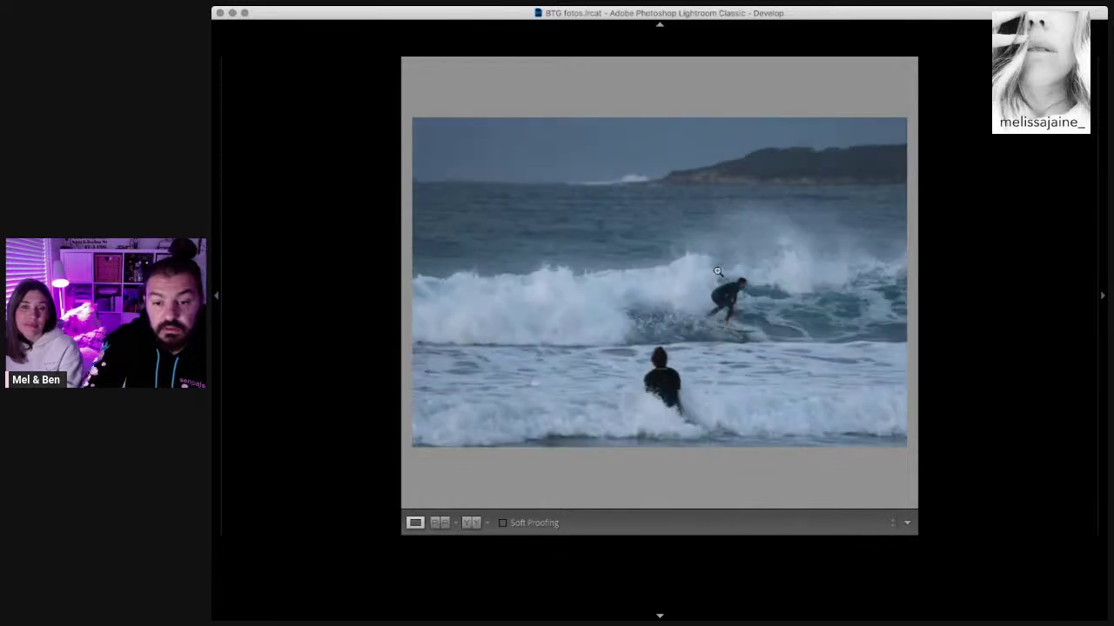
Step: Advance through the breaking-wave frames to later shots of the surfer
{"action": "key", "text": "Right"}
{"action": "left_click", "coordinate": [738, 302]}
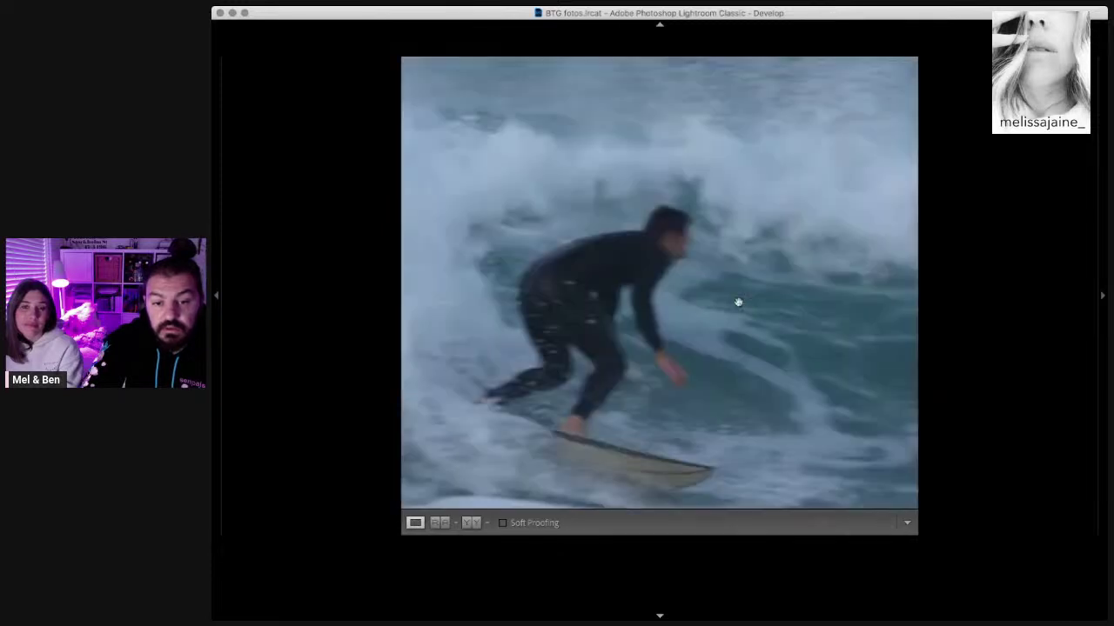
{"action": "left_click", "coordinate": [738, 302]}
{"action": "key", "text": "Right"}
{"action": "key", "text": "Right"}
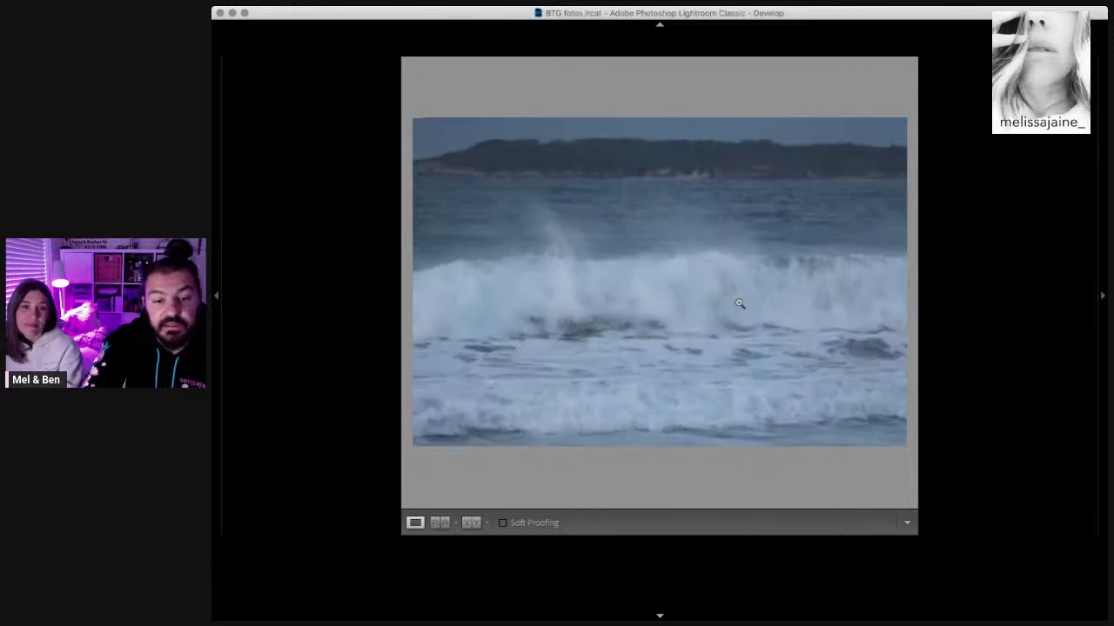
{"action": "key", "text": "Right"}
{"action": "key", "text": "Right"}
{"action": "key", "text": "Right"}
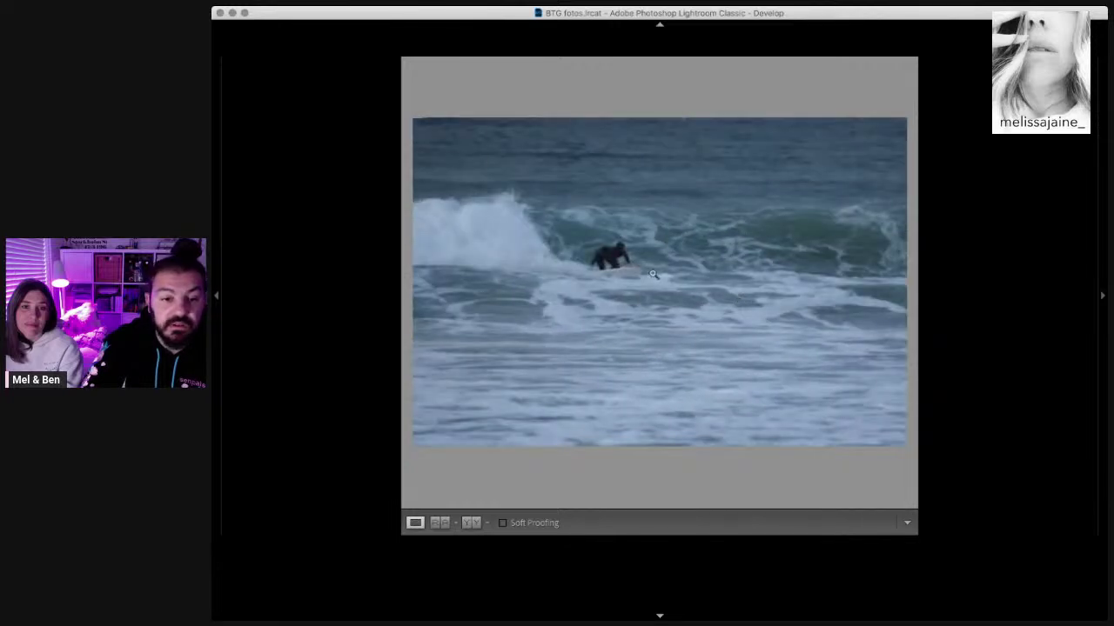
{"action": "key", "text": "Right"}
{"action": "key", "text": "Right"}
{"action": "key", "text": "Right"}
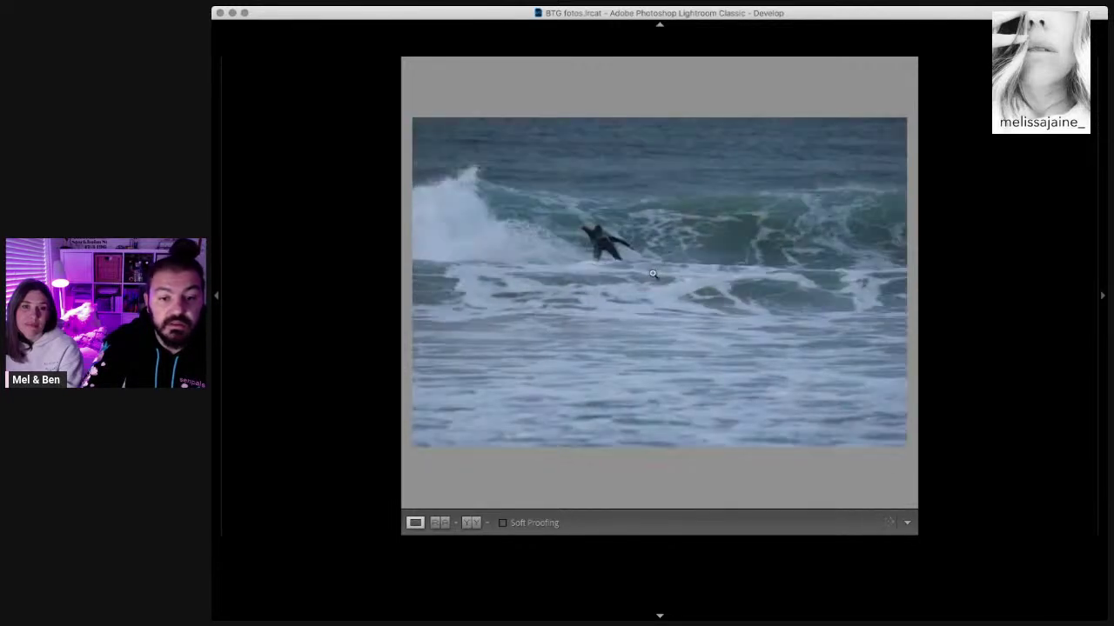
{"action": "key", "text": "Right"}
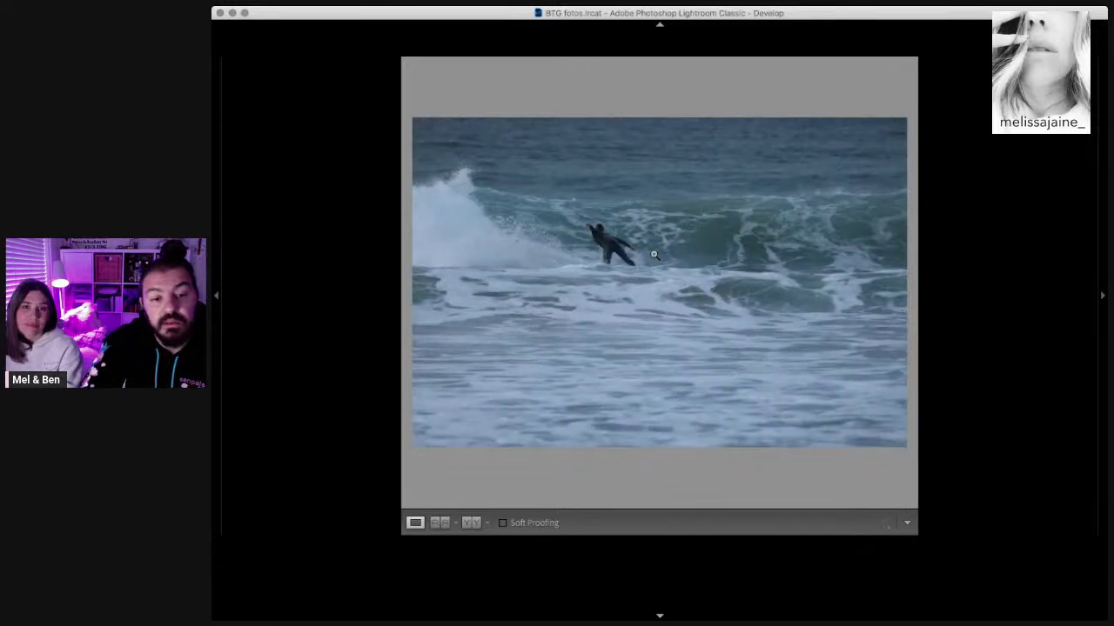
{"action": "key", "text": "Right"}
{"action": "key", "text": "Right"}
{"action": "key", "text": "Right"}
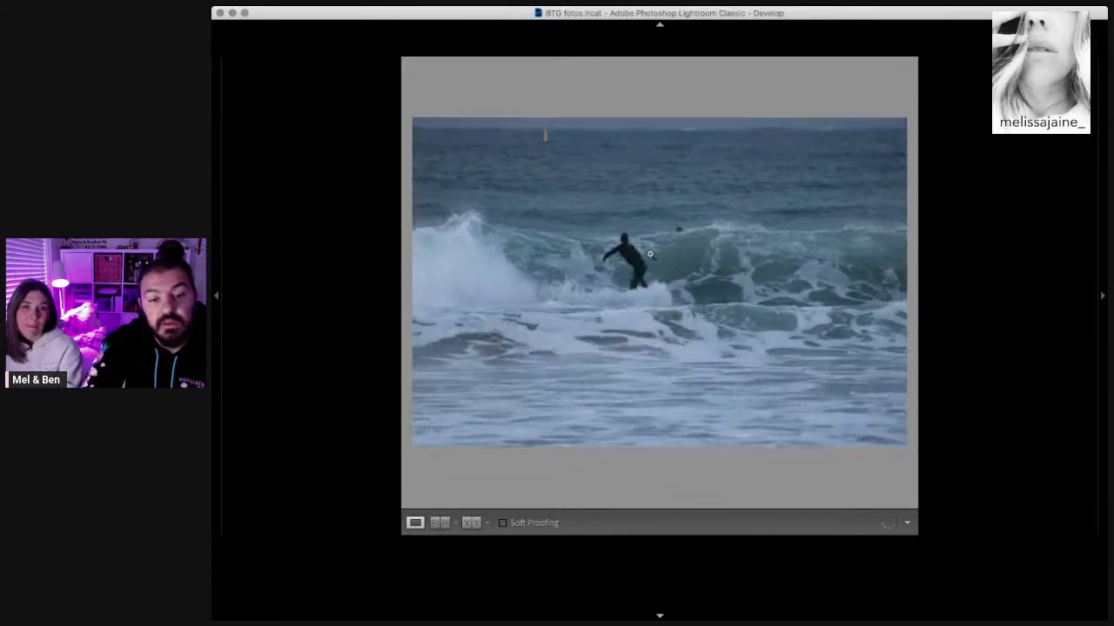
{"action": "key", "text": "Right"}
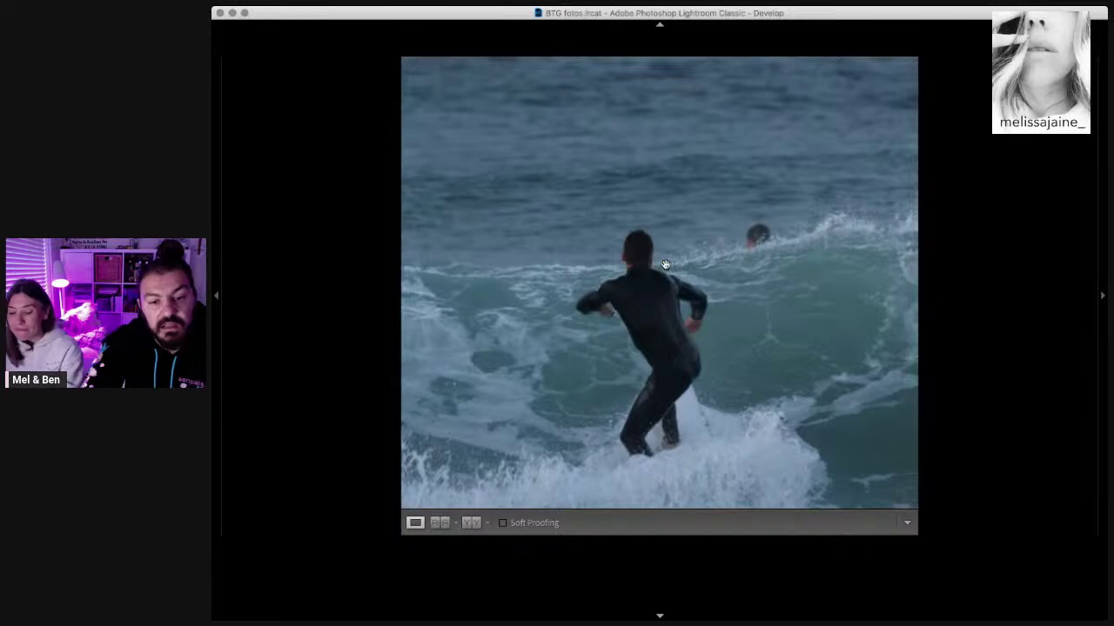
{"action": "key", "text": "Right"}
{"action": "key", "text": "Right"}
{"action": "key", "text": "Right"}
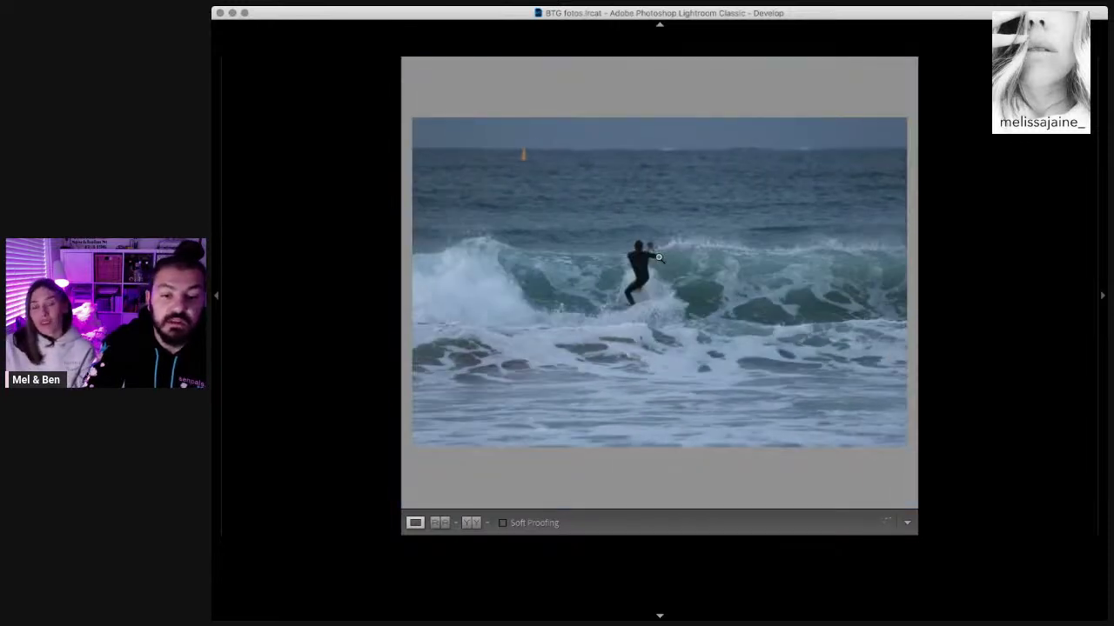
{"action": "key", "text": "Right"}
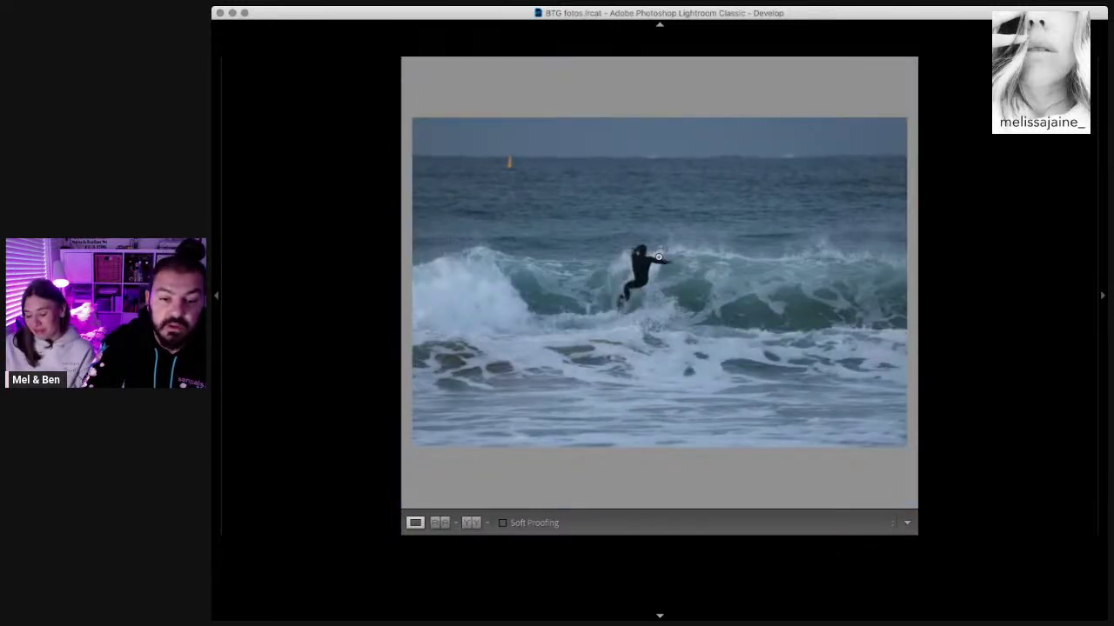
Step: Compare three frames at 1:1, then advance in Fit to the board-in-spray frame
{"action": "left_click", "coordinate": [659, 257]}
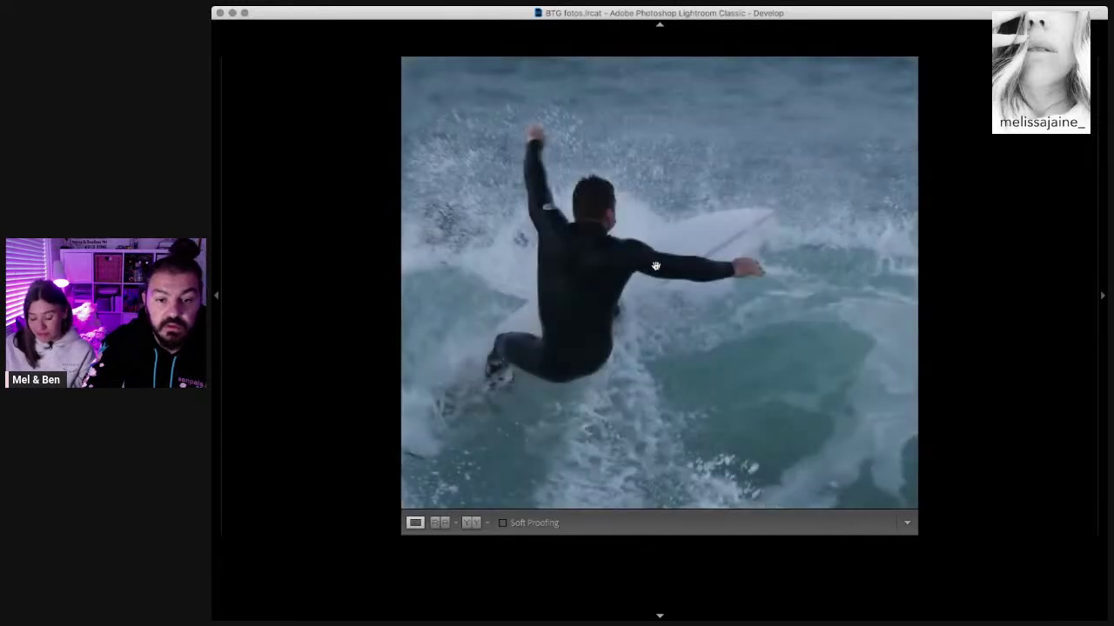
{"action": "key", "text": "Right"}
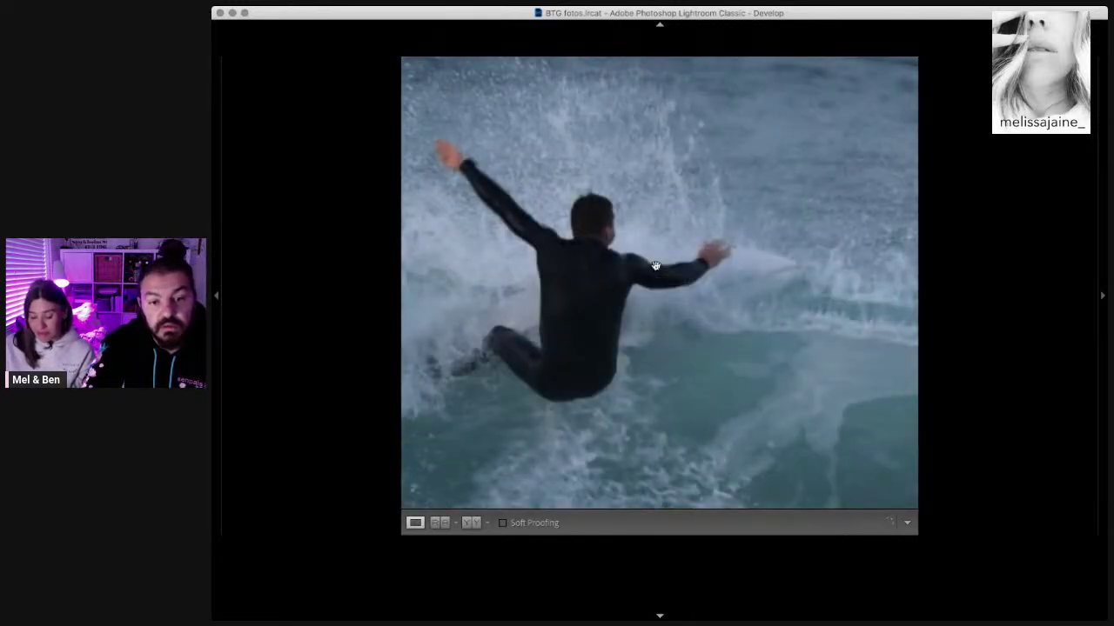
{"action": "key", "text": "Right"}
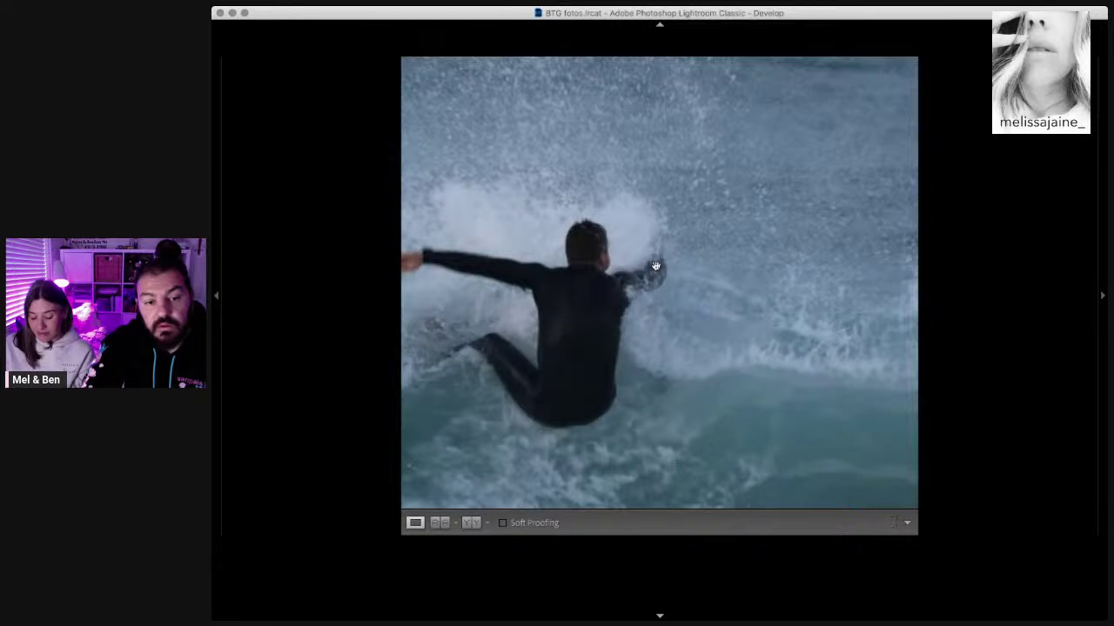
{"action": "key", "text": "Right"}
{"action": "left_click", "coordinate": [656, 267]}
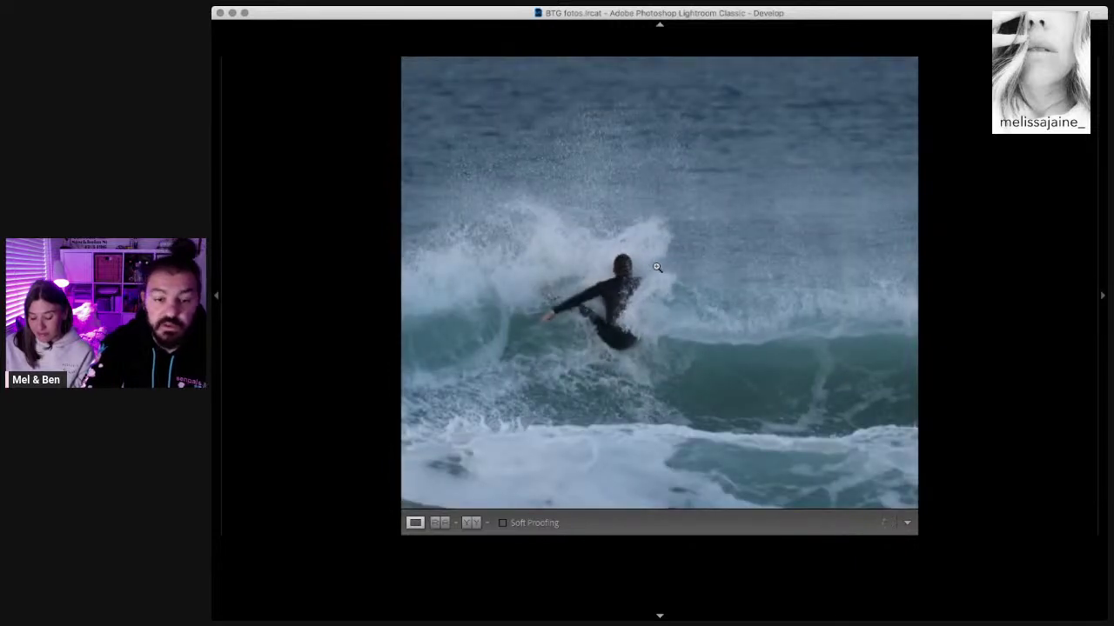
{"action": "key", "text": "Right"}
{"action": "key", "text": "Right"}
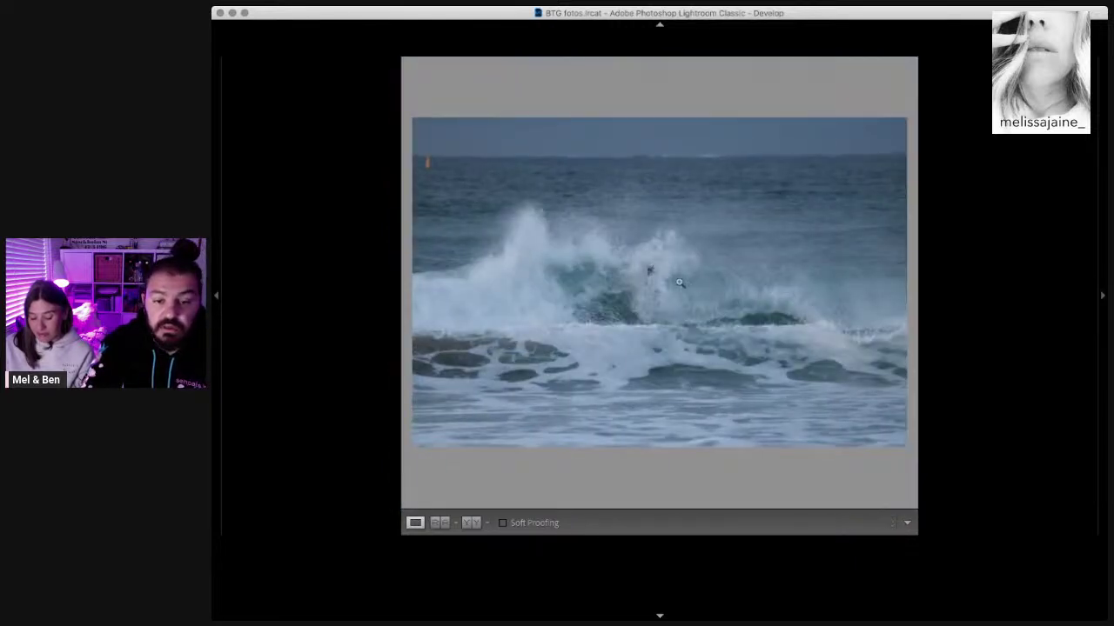
{"action": "key", "text": "Right"}
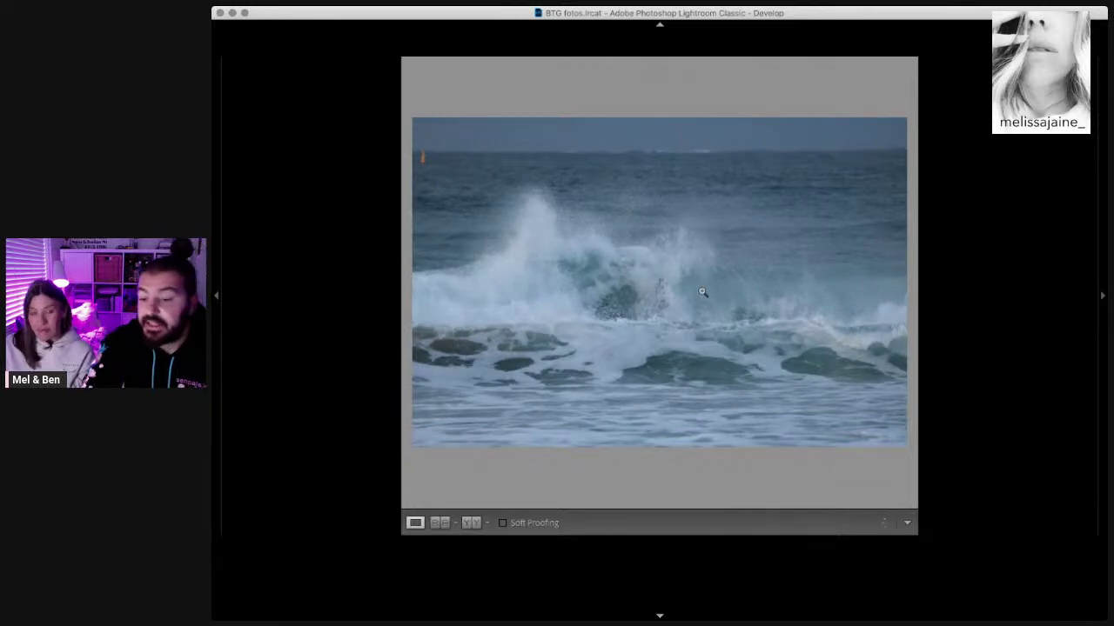
{"action": "key", "text": "Right"}
{"action": "key", "text": "Right"}
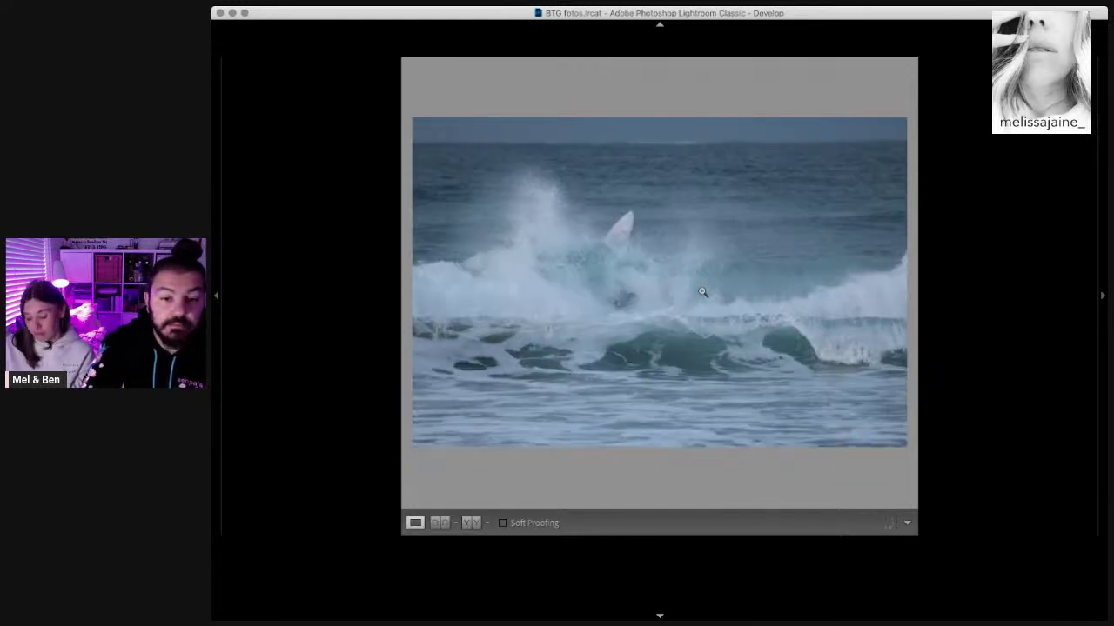
{"action": "key", "text": "Right"}
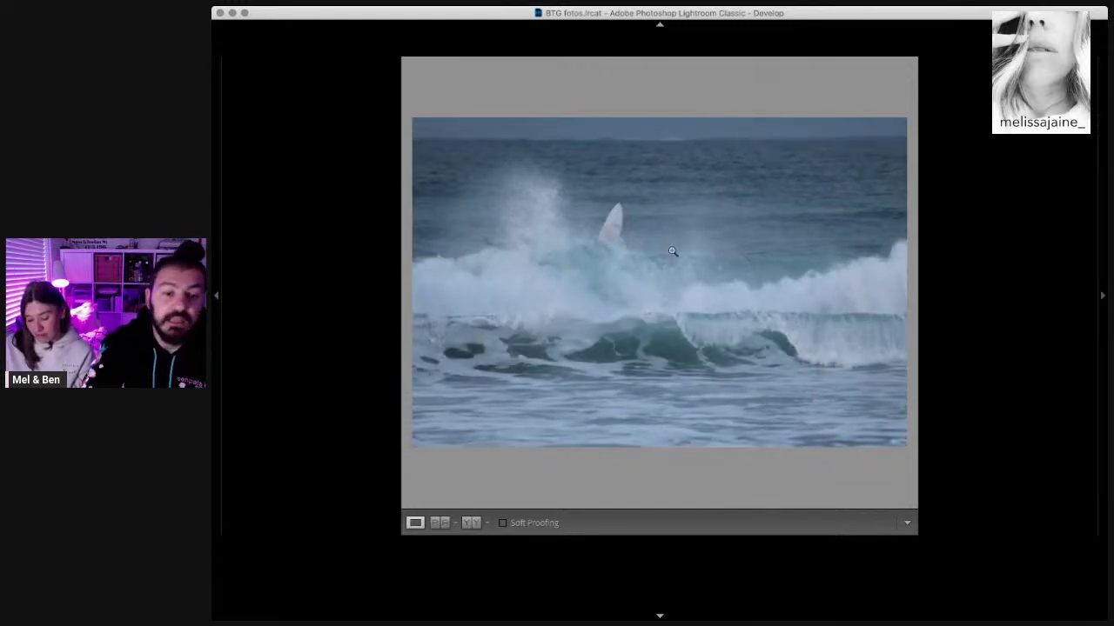
{"action": "key", "text": "Right"}
Step: Check successive surfer frames at 1:1, returning to Fit between them
{"action": "left_click", "coordinate": [668, 241]}
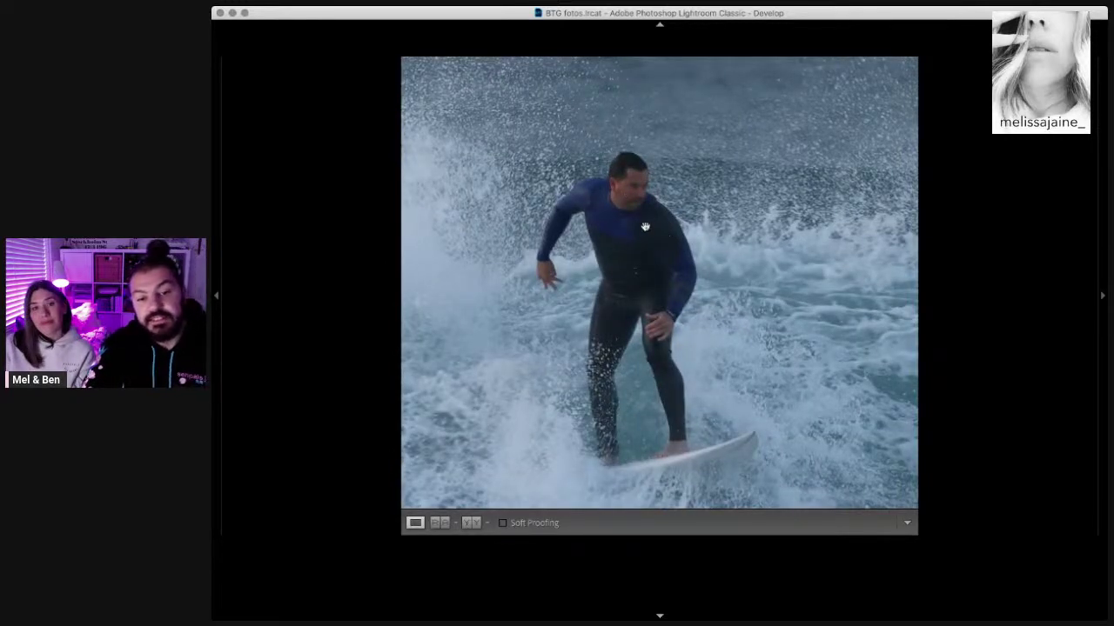
{"action": "left_click", "coordinate": [651, 247]}
{"action": "key", "text": "Right"}
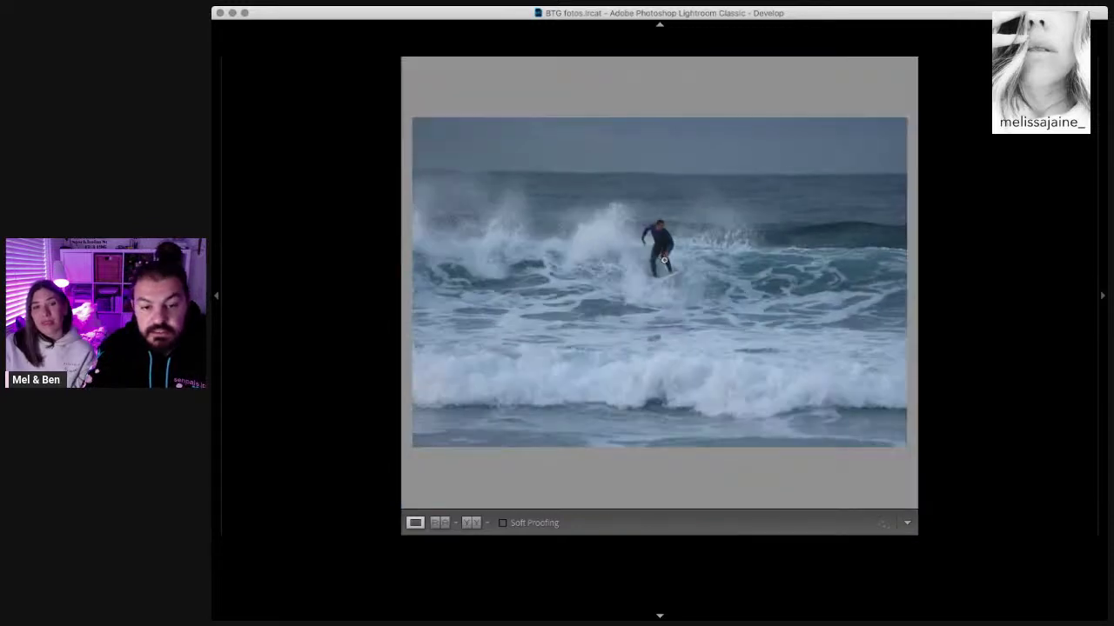
{"action": "key", "text": "Right"}
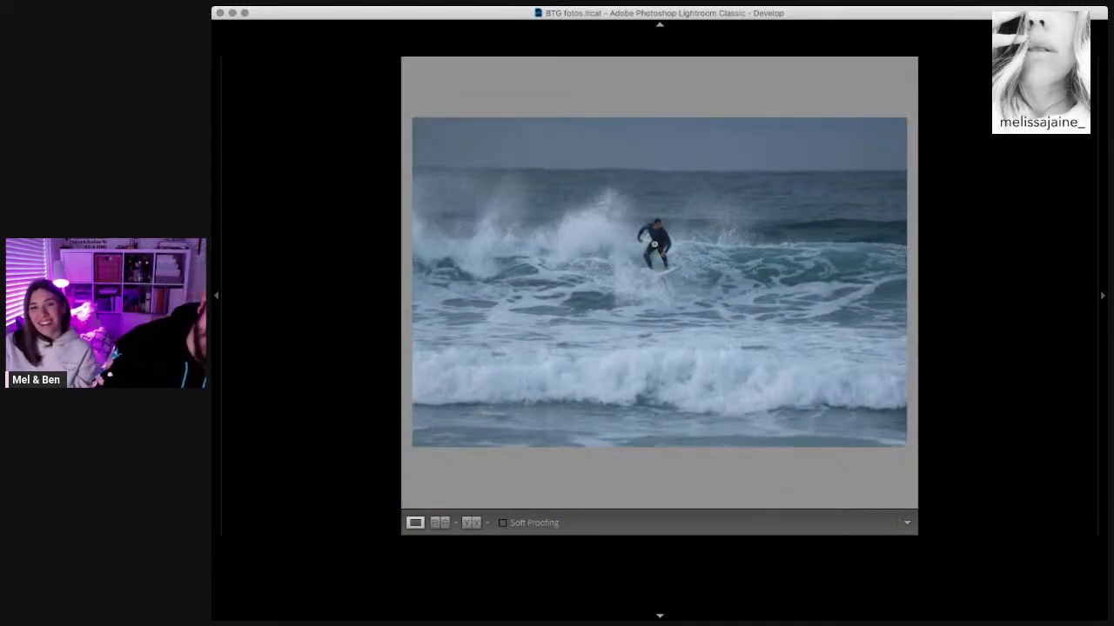
{"action": "key", "text": "Right"}
{"action": "key", "text": "Right"}
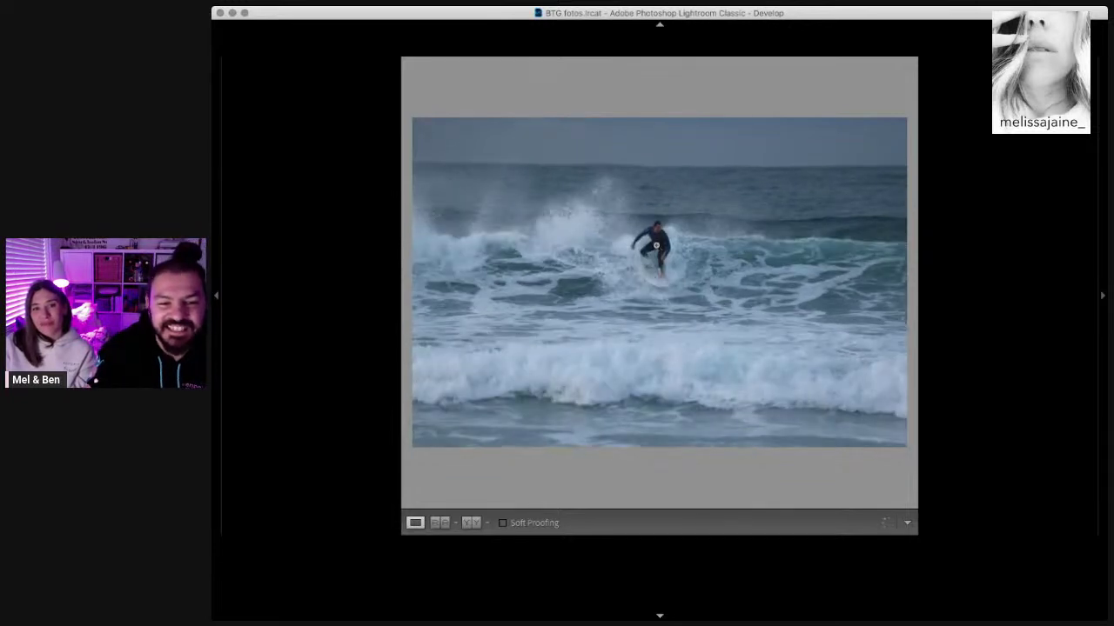
{"action": "key", "text": "Right"}
{"action": "left_click", "coordinate": [665, 246]}
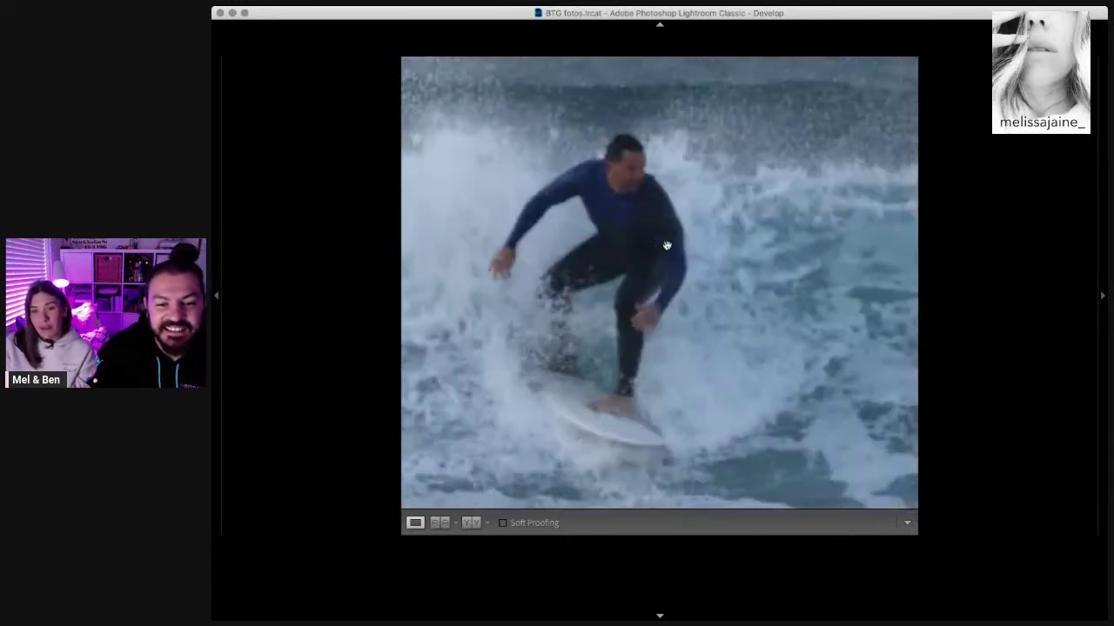
{"action": "left_click", "coordinate": [666, 246]}
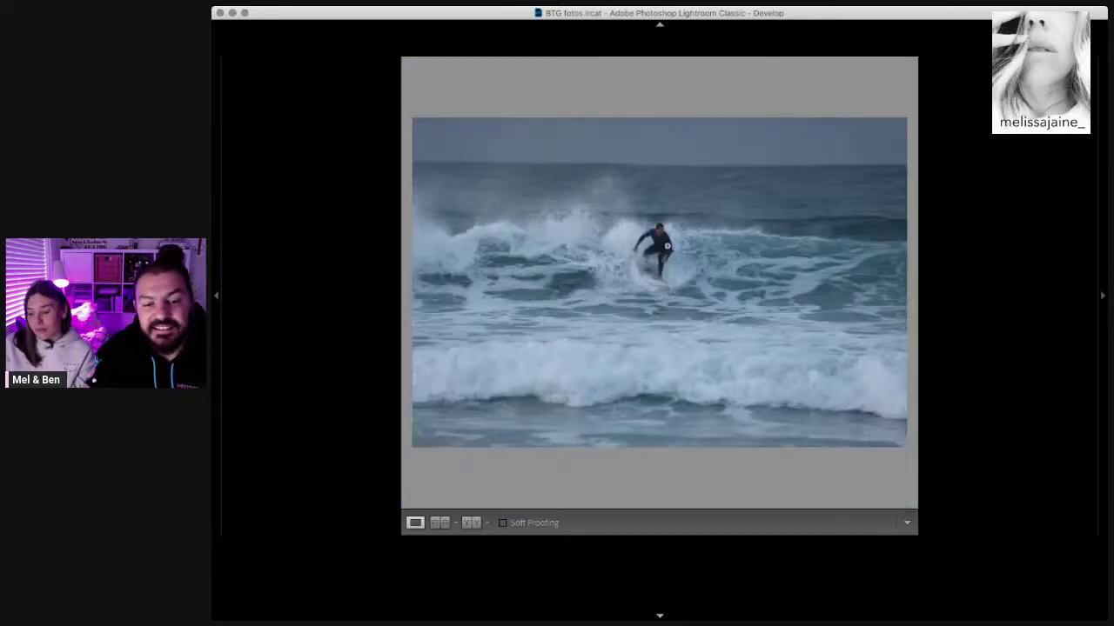
{"action": "key", "text": "Right"}
{"action": "left_click", "coordinate": [666, 246]}
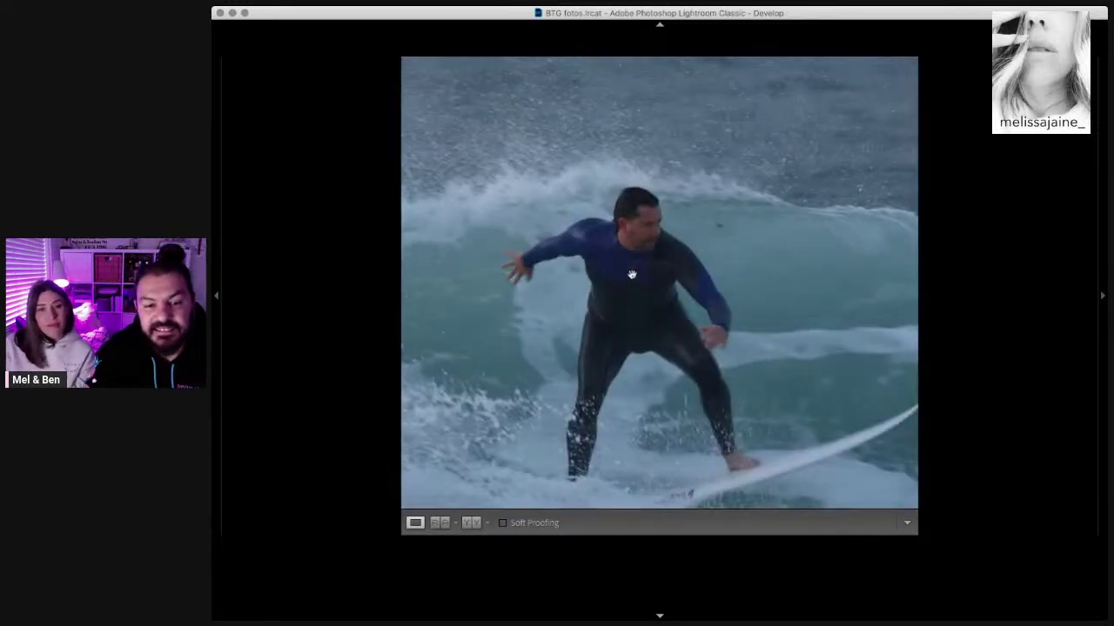
{"action": "left_click", "coordinate": [632, 275]}
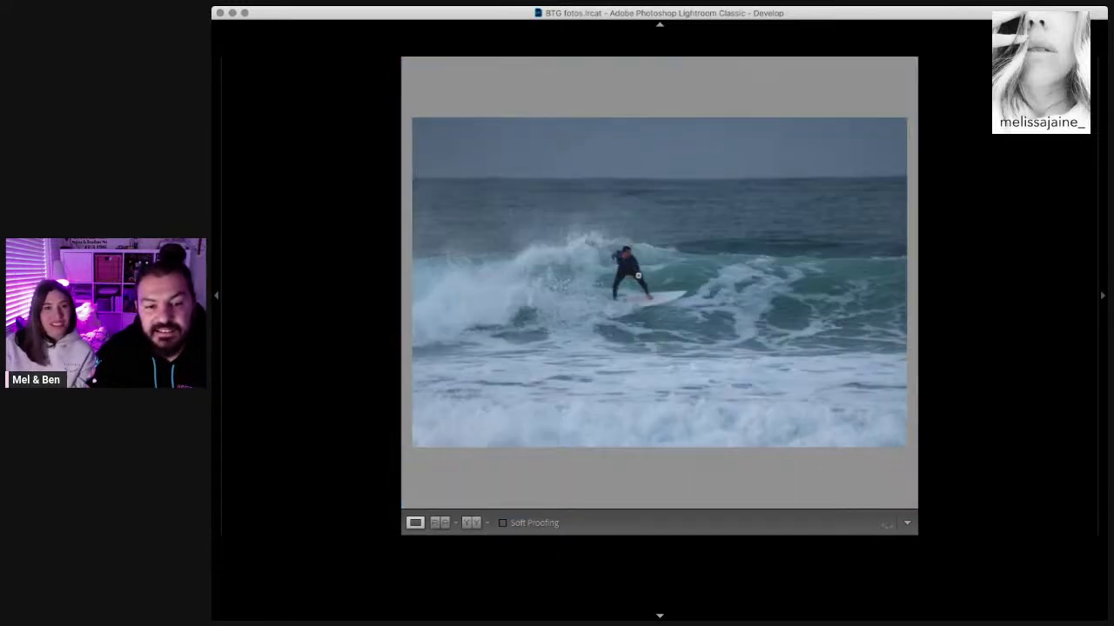
Step: Step through seven burst frames while zoomed to 1:1, then return to Fit
{"action": "key", "text": "Right"}
{"action": "key", "text": "Right"}
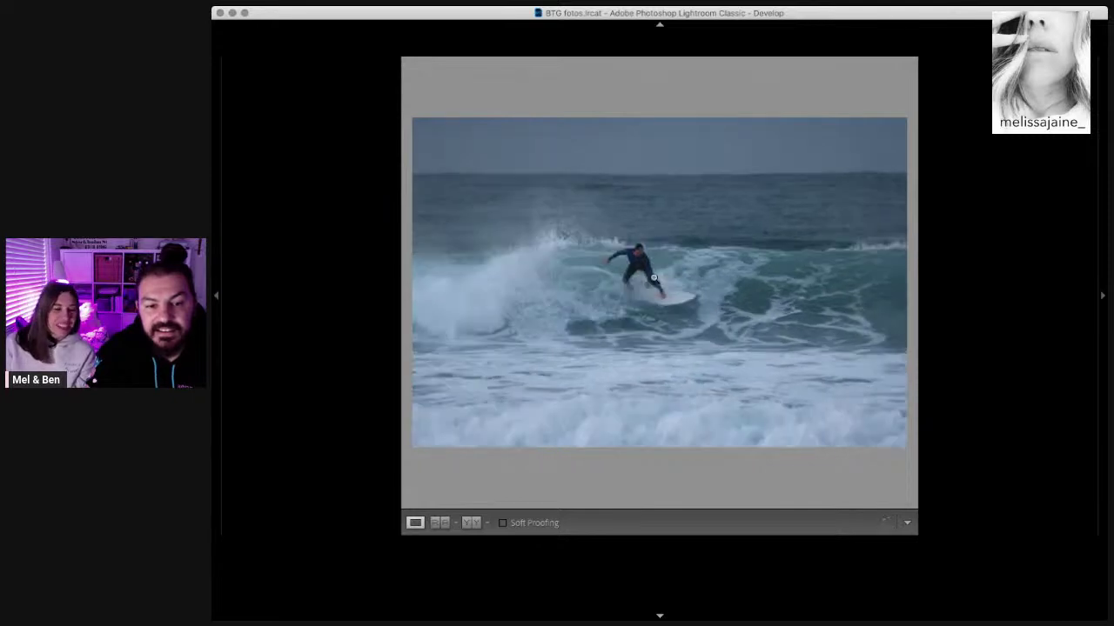
{"action": "key", "text": "Right"}
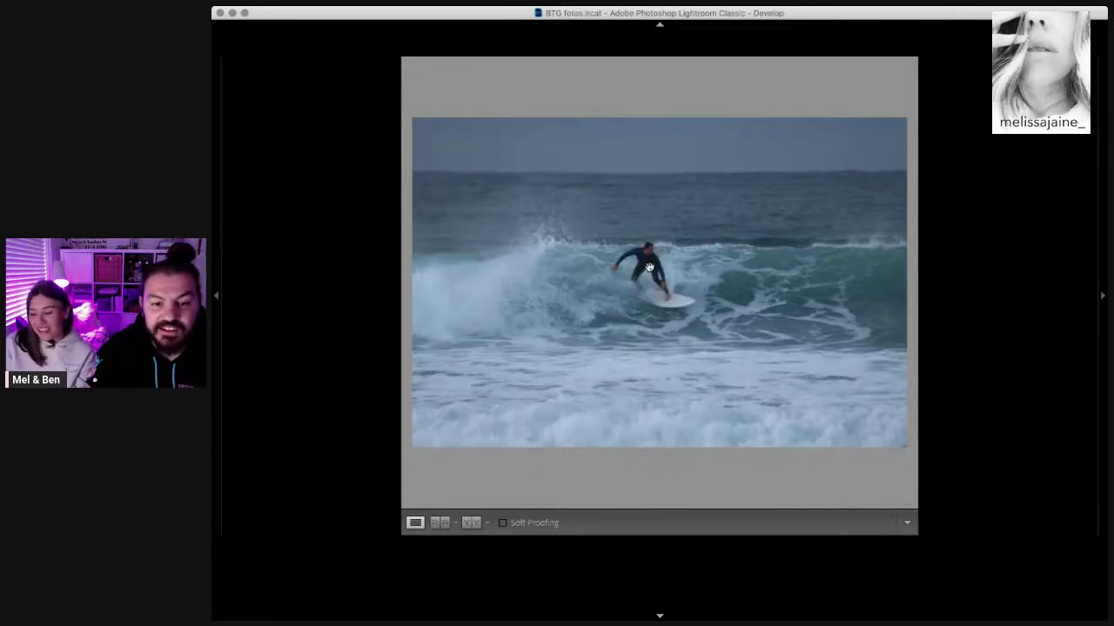
{"action": "left_click", "coordinate": [649, 267]}
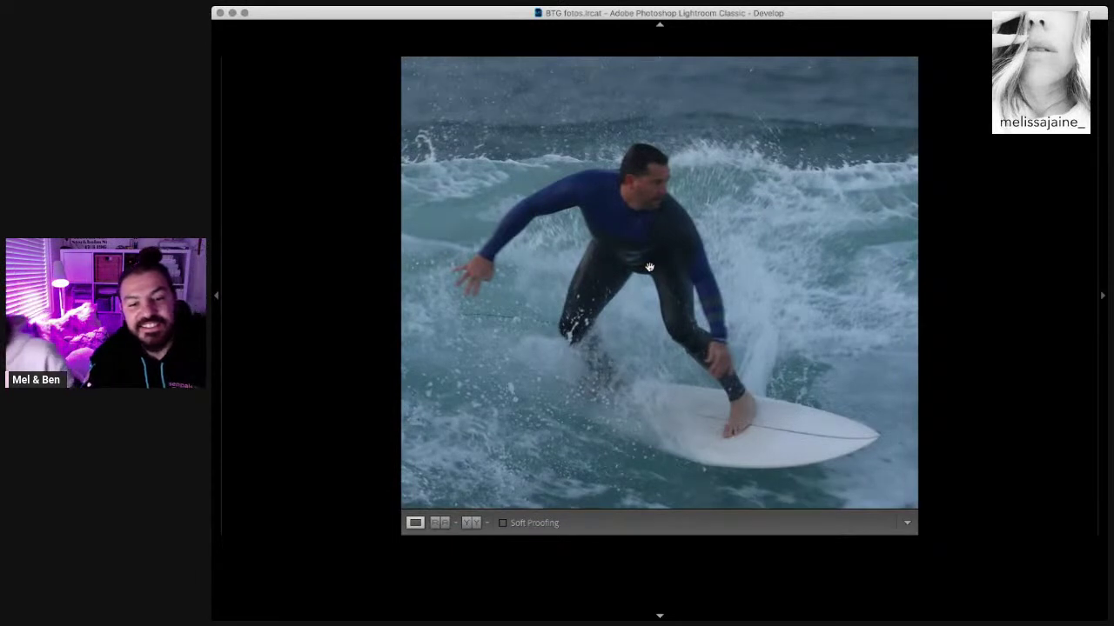
{"action": "key", "text": "Right"}
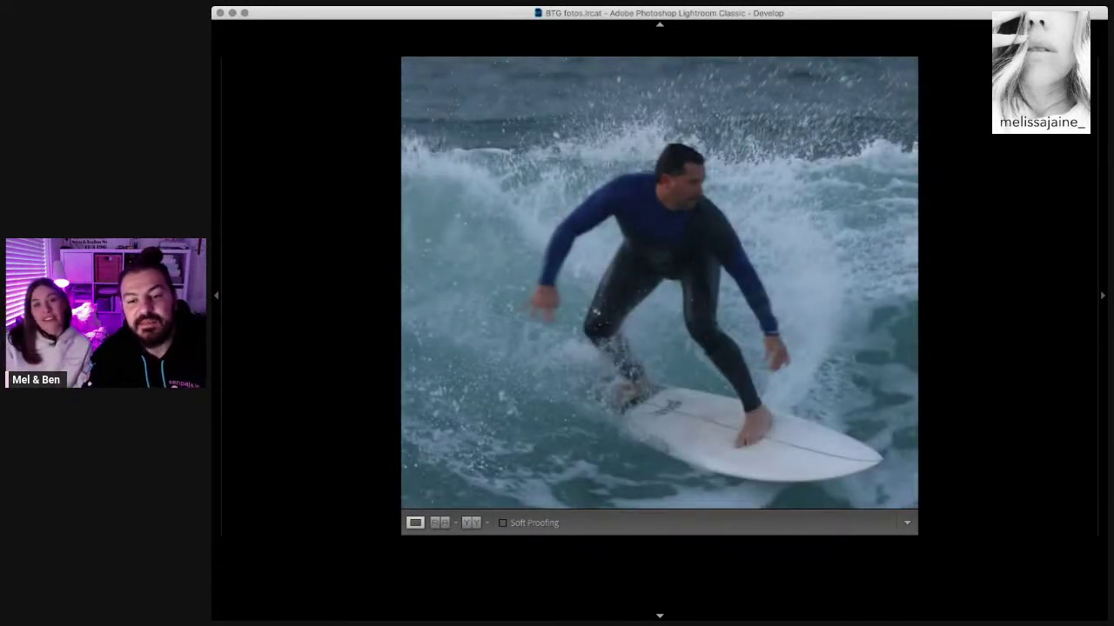
{"action": "key", "text": "Right"}
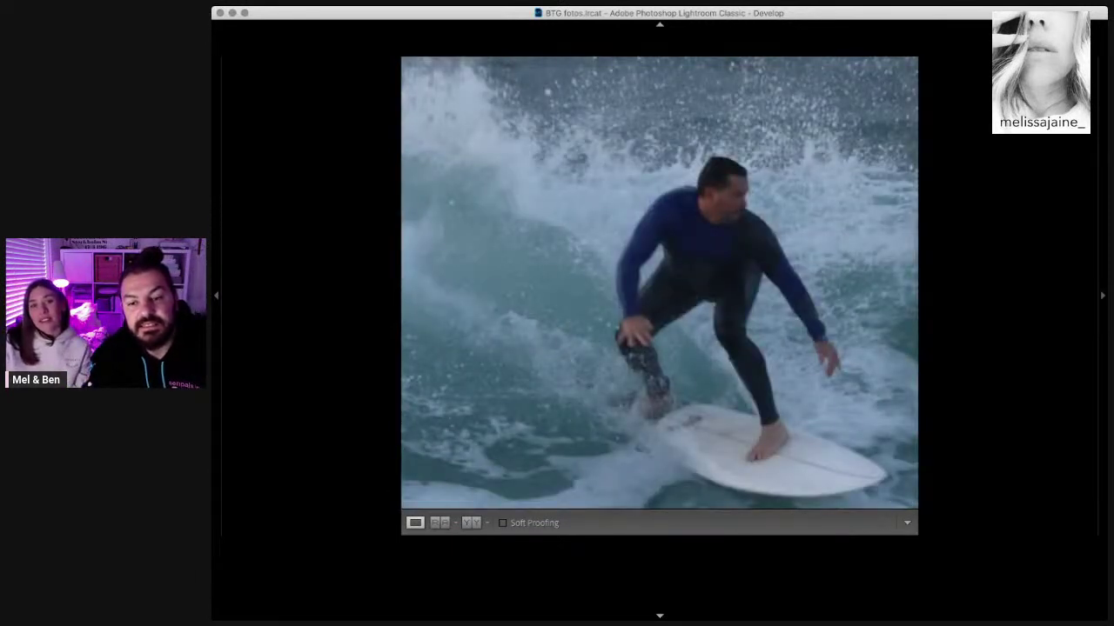
{"action": "key", "text": "Right"}
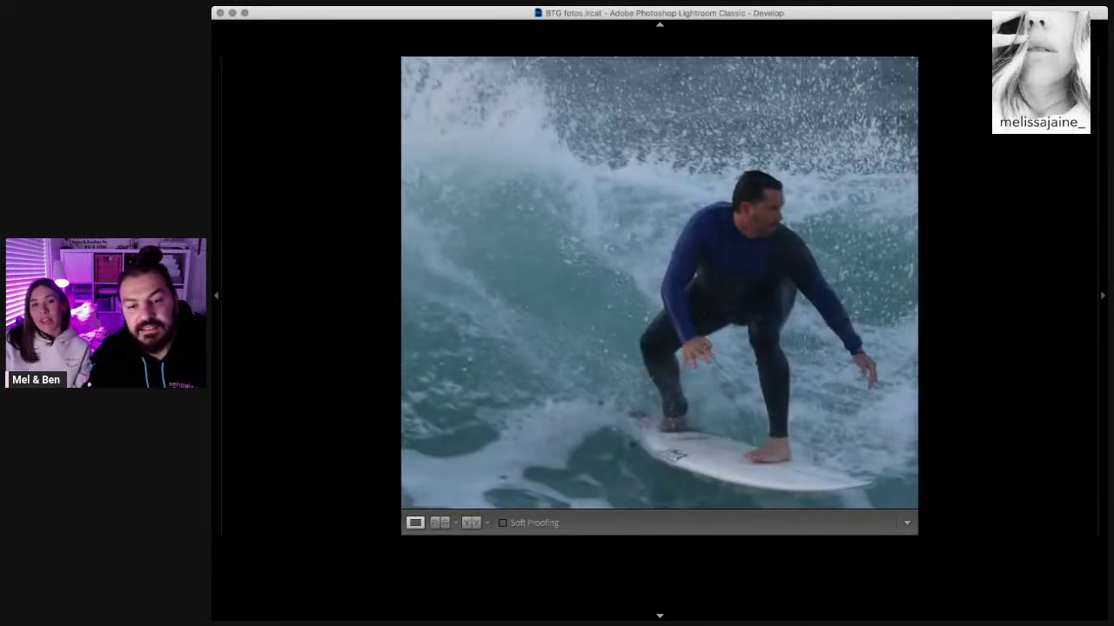
{"action": "key", "text": "Right"}
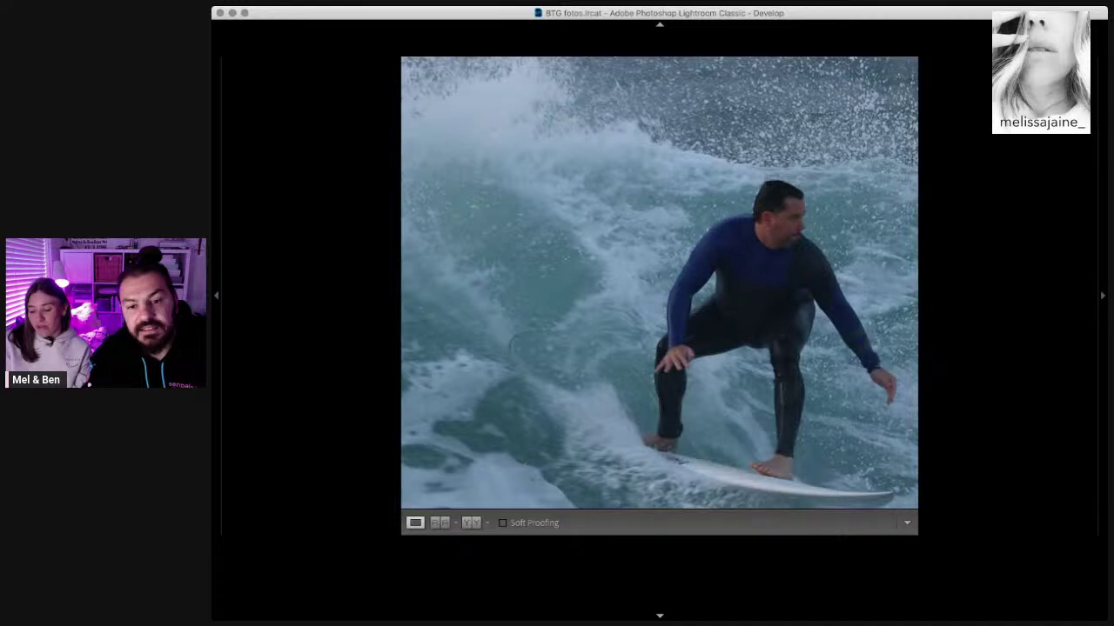
{"action": "key", "text": "Right"}
{"action": "key", "text": "Right"}
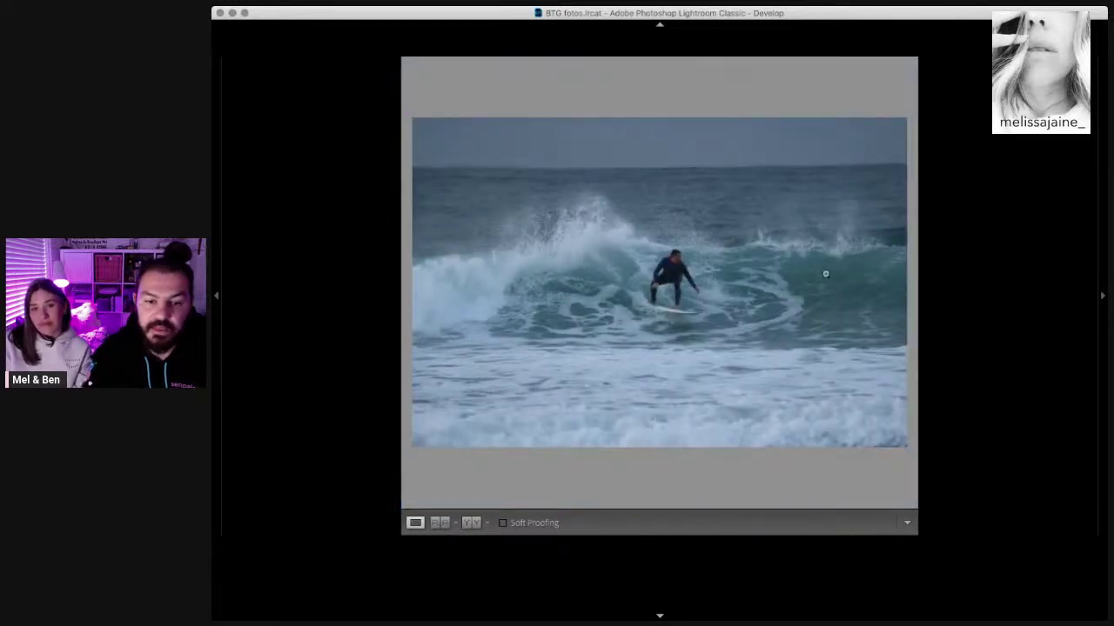
{"action": "key", "text": "Right"}
{"action": "key", "text": "Right"}
{"action": "key", "text": "Right"}
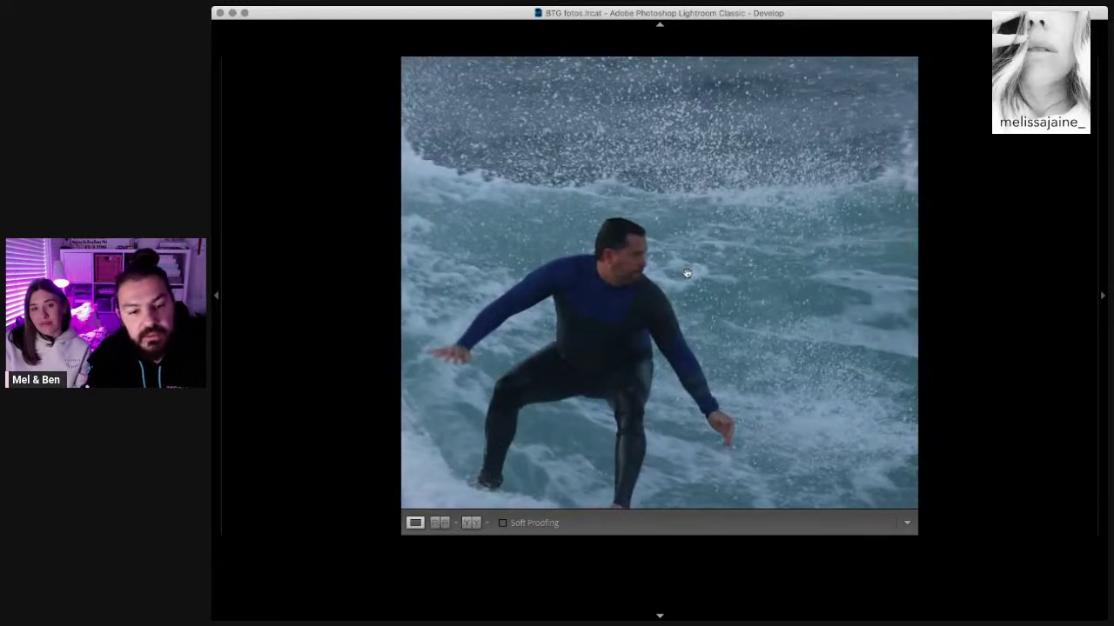
{"action": "key", "text": "Right"}
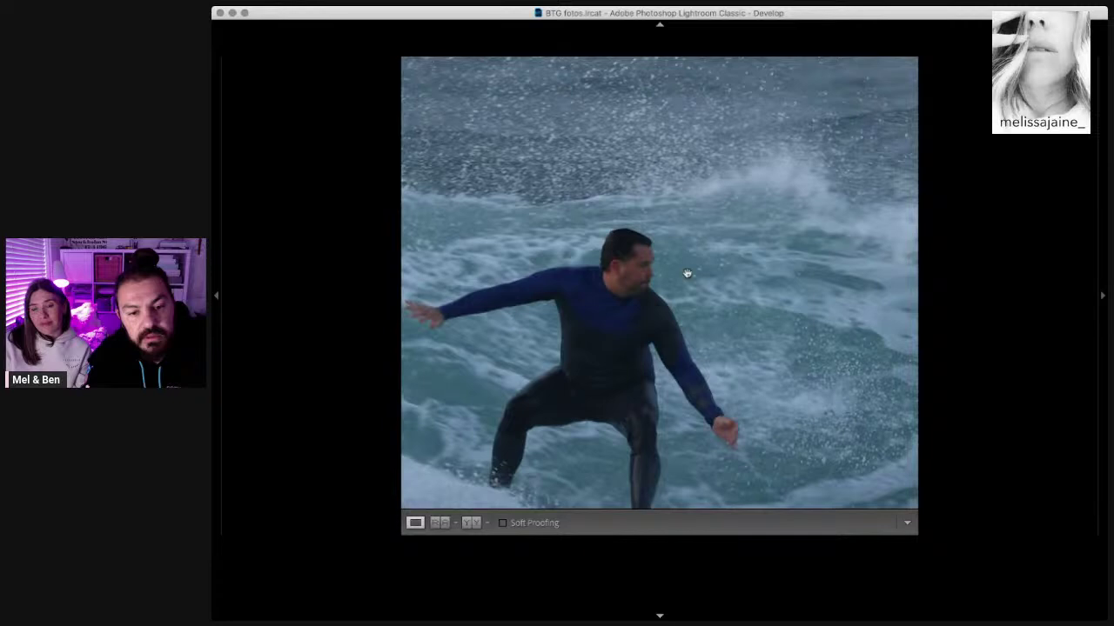
{"action": "left_click", "coordinate": [687, 274]}
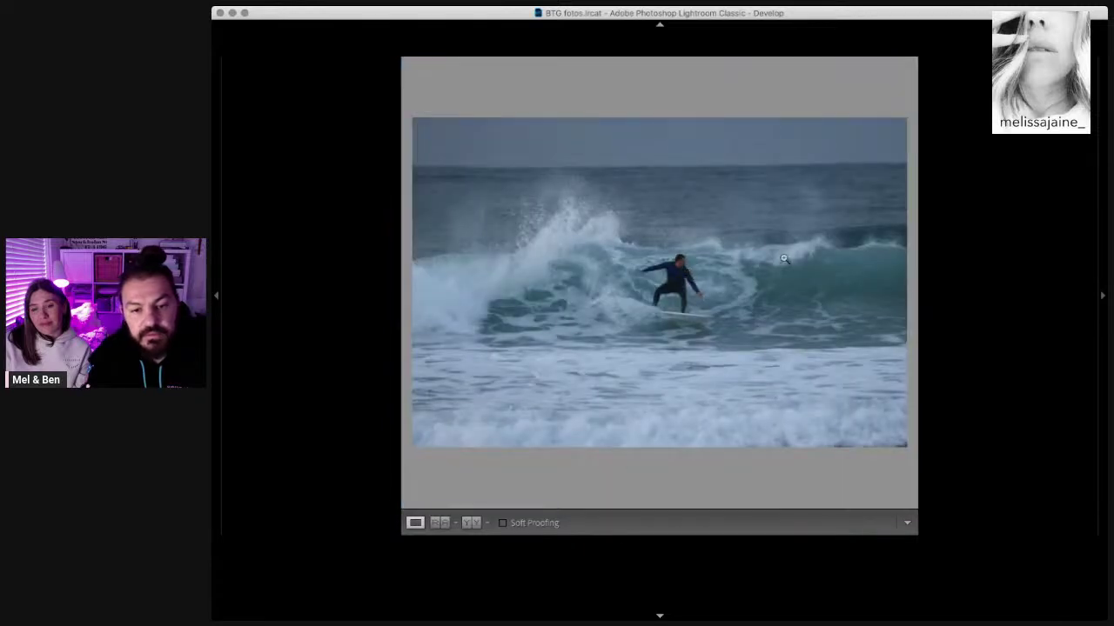
Step: Check later frames at 1:1, ending in Fit on the surfer turning beneath the wave
{"action": "key", "text": "Right"}
{"action": "key", "text": "Right"}
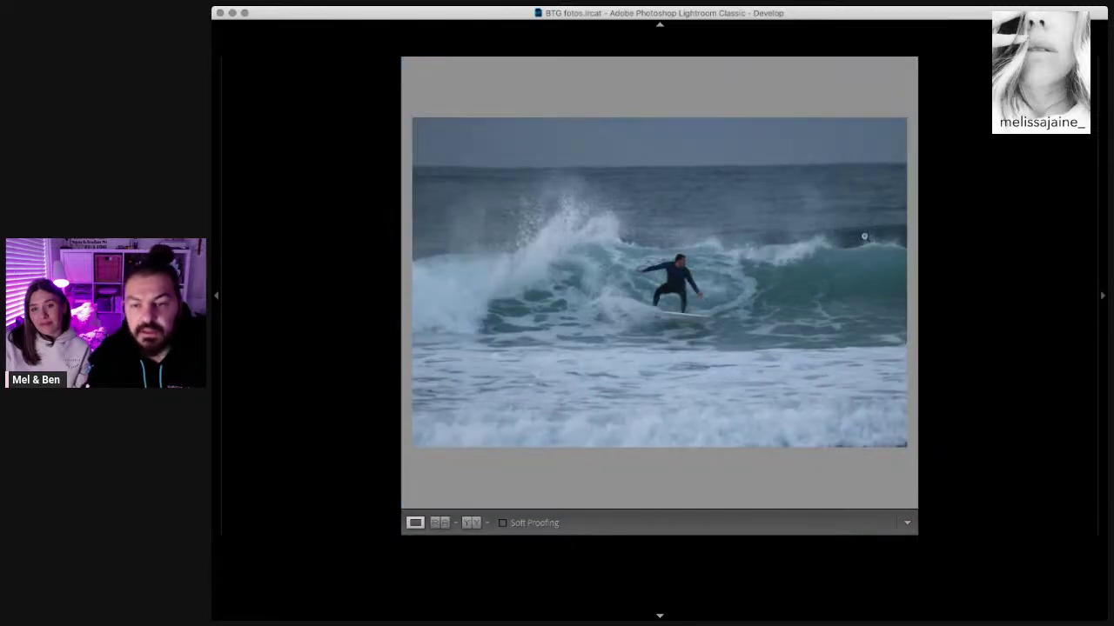
{"action": "key", "text": "Right"}
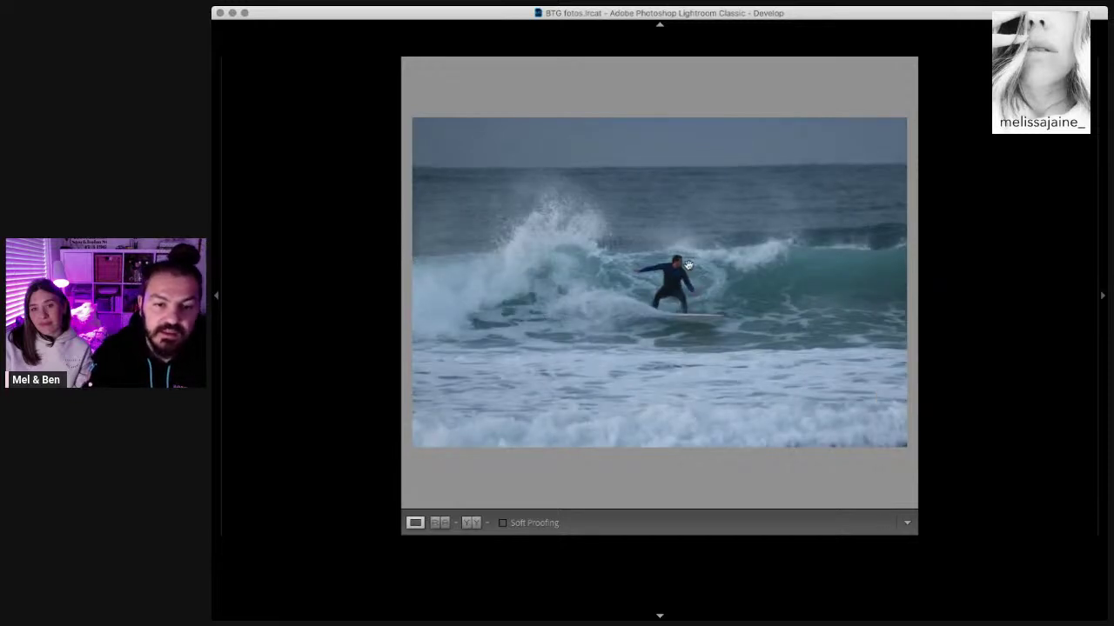
{"action": "left_click", "coordinate": [683, 266]}
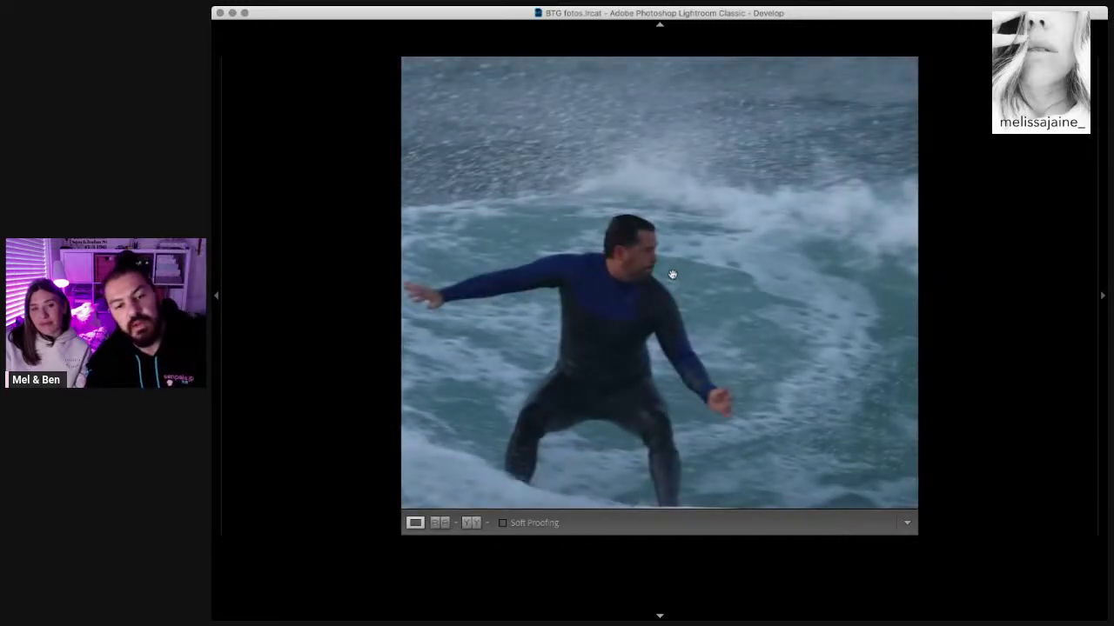
{"action": "key", "text": "Right"}
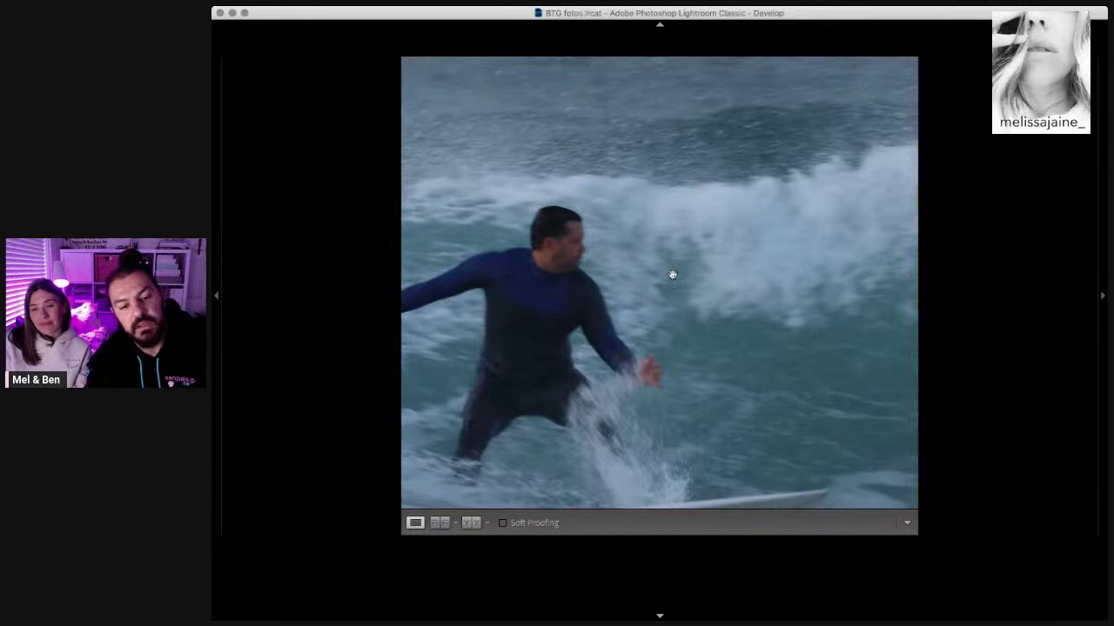
{"action": "key", "text": "Right"}
{"action": "key", "text": "Right"}
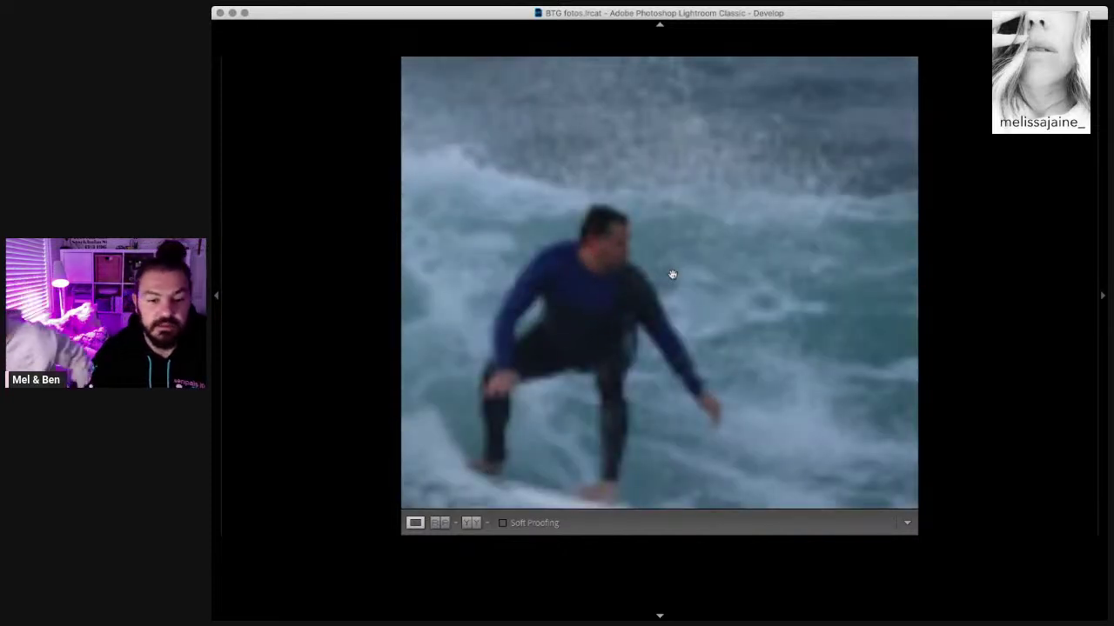
{"action": "key", "text": "Right"}
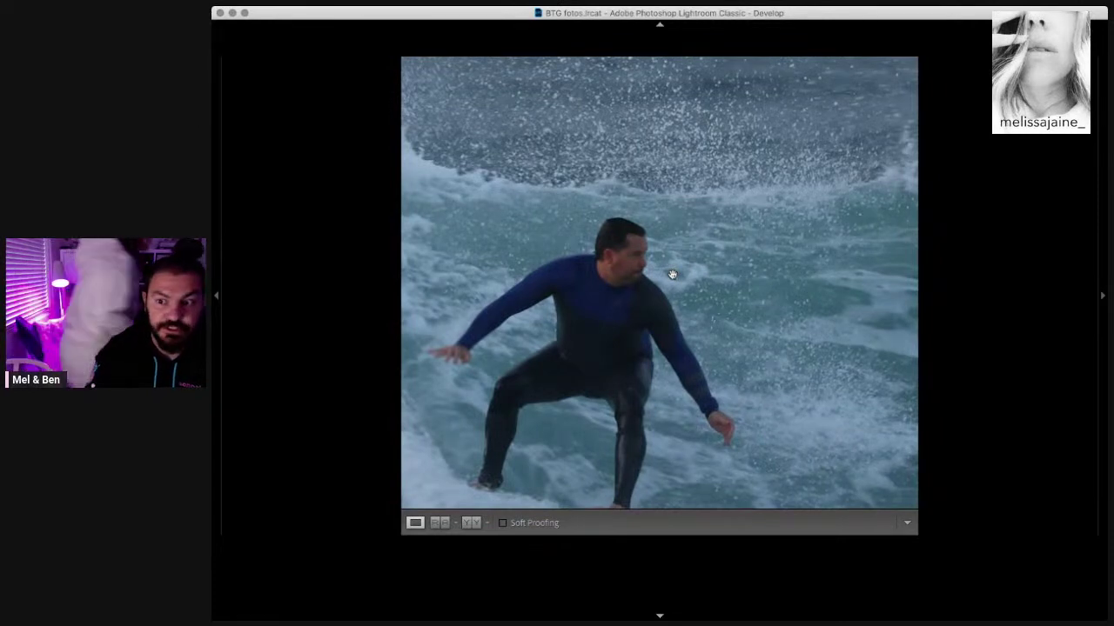
{"action": "left_click", "coordinate": [710, 271]}
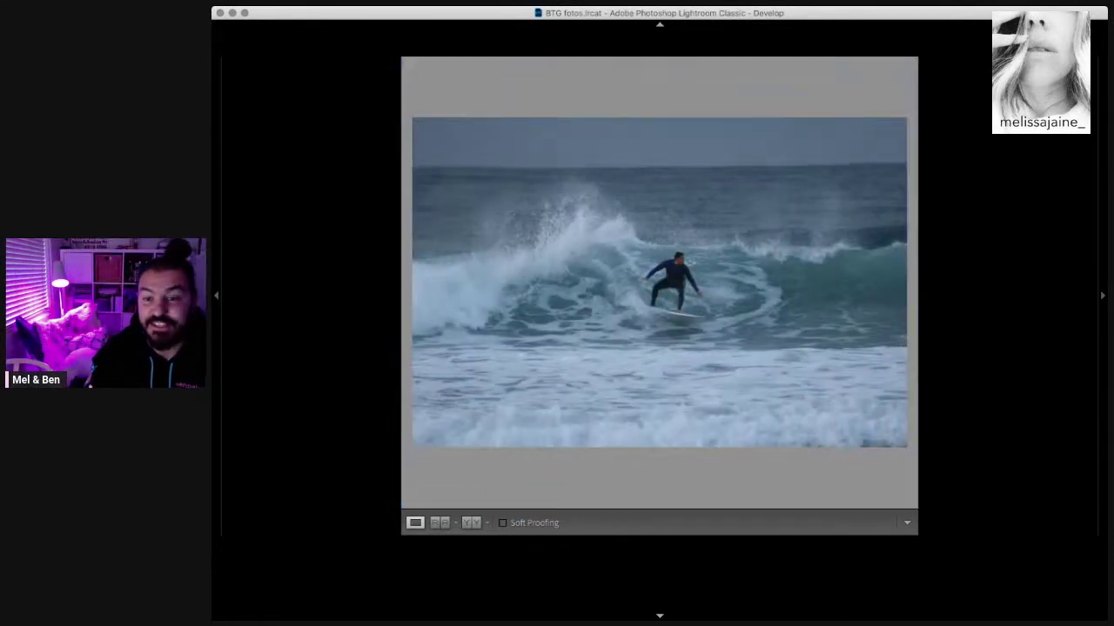
Step: Crop tightly around the surfer and whitewater, rotating slightly clockwise to level the horizon
{"action": "key", "text": "r"}
{"action": "left_click_drag", "start_coordinate": [508, 182], "coordinate": [809, 382]}
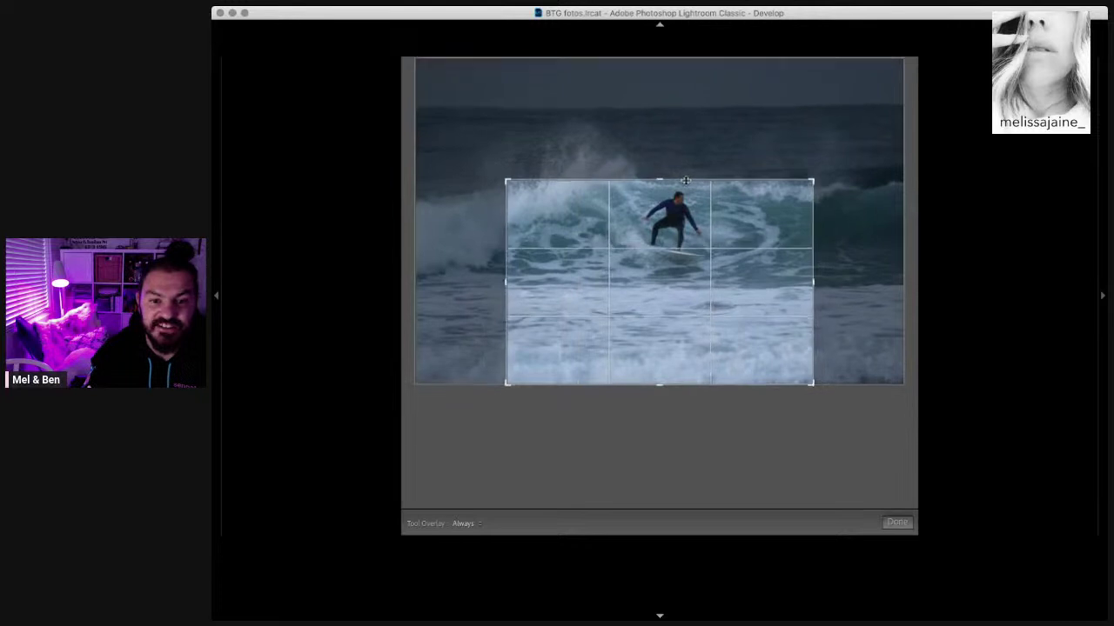
{"action": "left_click_drag", "start_coordinate": [659, 225], "coordinate": [664, 262]}
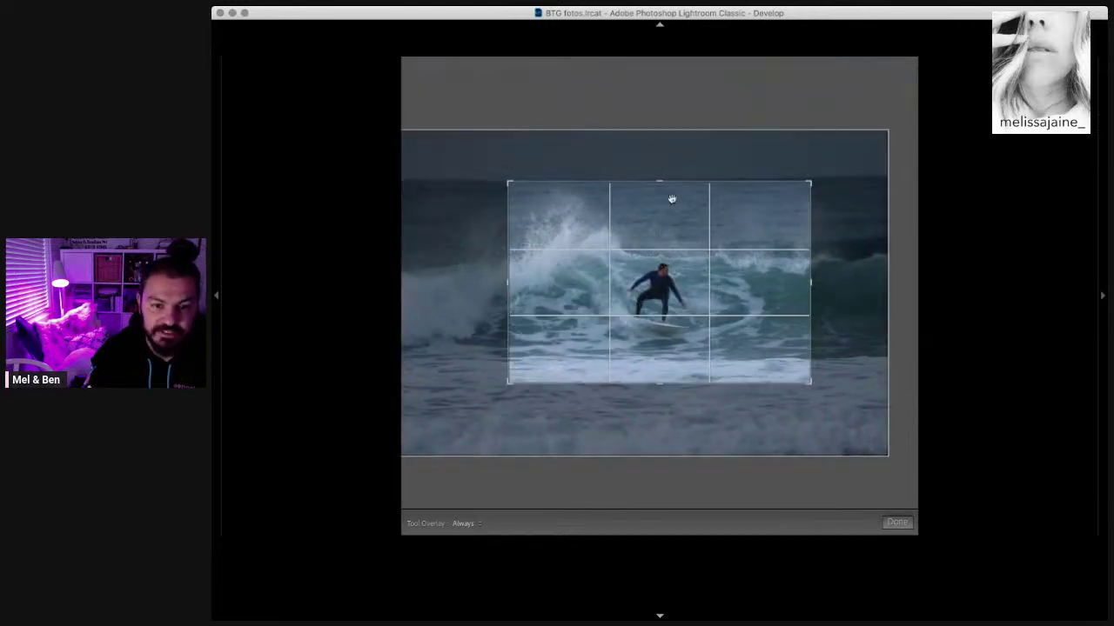
{"action": "mouse_move", "coordinate": [861, 200]}
{"action": "left_mouse_down"}
{"action": "mouse_move", "coordinate": [868, 249]}
{"action": "mouse_move", "coordinate": [701, 294]}
{"action": "mouse_move", "coordinate": [667, 259]}
{"action": "left_mouse_up"}
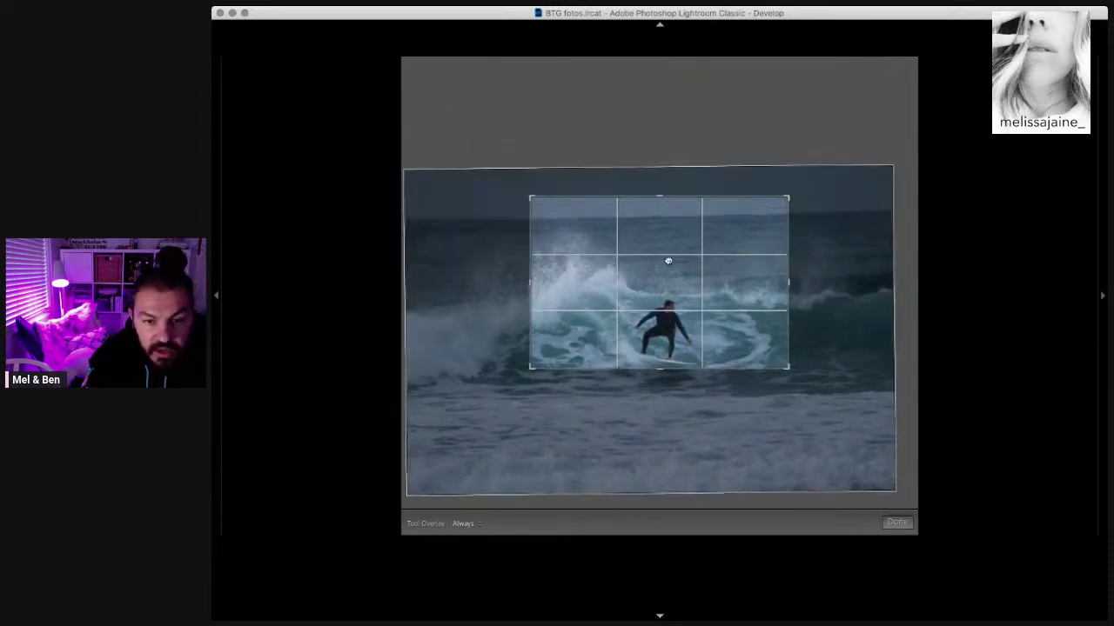
{"action": "left_click_drag", "start_coordinate": [795, 261], "coordinate": [812, 252]}
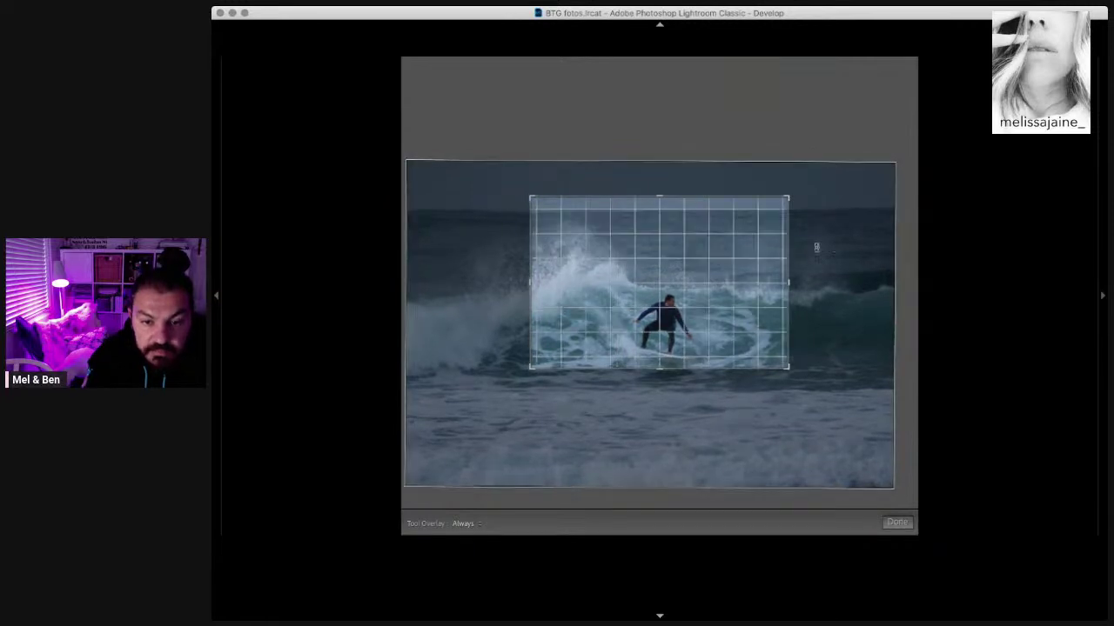
{"action": "left_click_drag", "start_coordinate": [812, 252], "coordinate": [817, 248]}
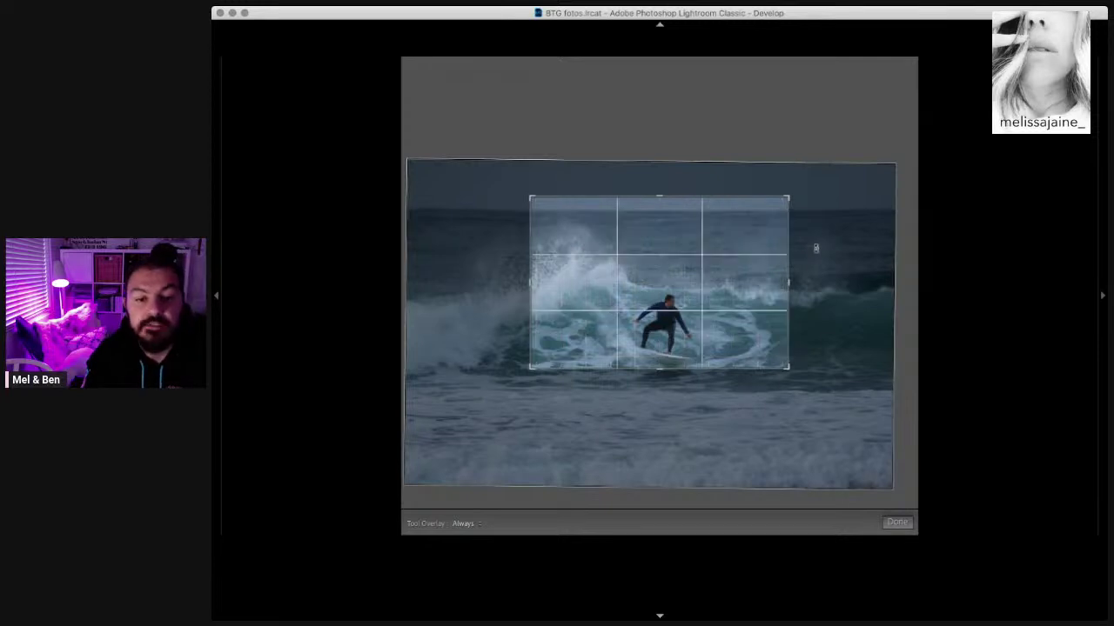
{"action": "left_click_drag", "start_coordinate": [698, 301], "coordinate": [694, 256]}
{"action": "mouse_move", "coordinate": [681, 346]}
{"action": "left_mouse_down"}
{"action": "mouse_move", "coordinate": [656, 372]}
{"action": "mouse_move", "coordinate": [657, 340]}
{"action": "left_mouse_up"}
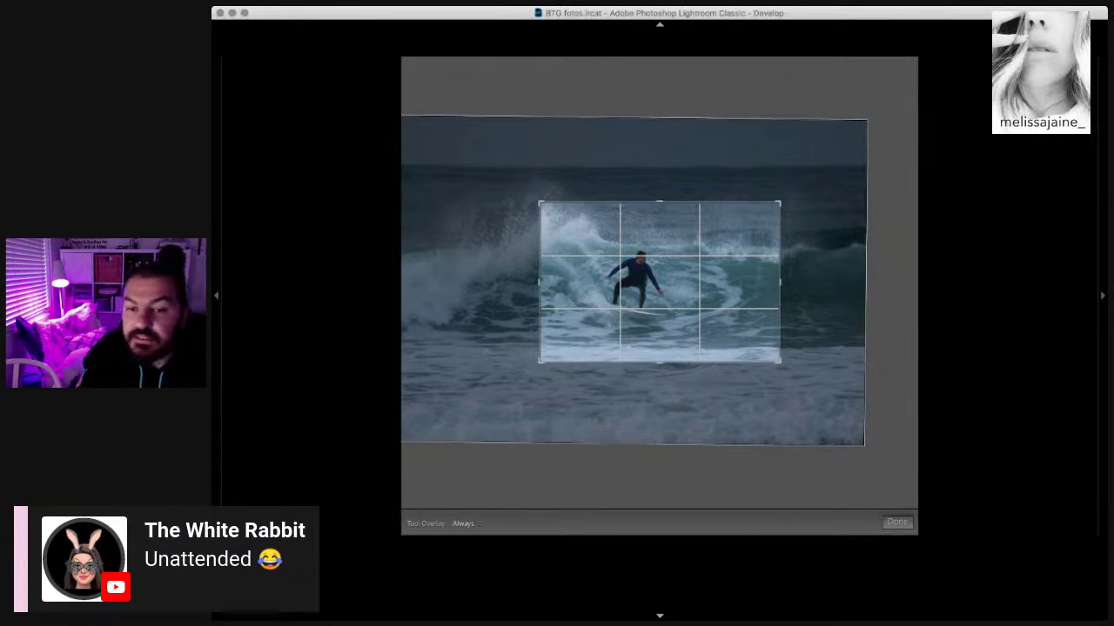
{"action": "key", "text": "Return"}
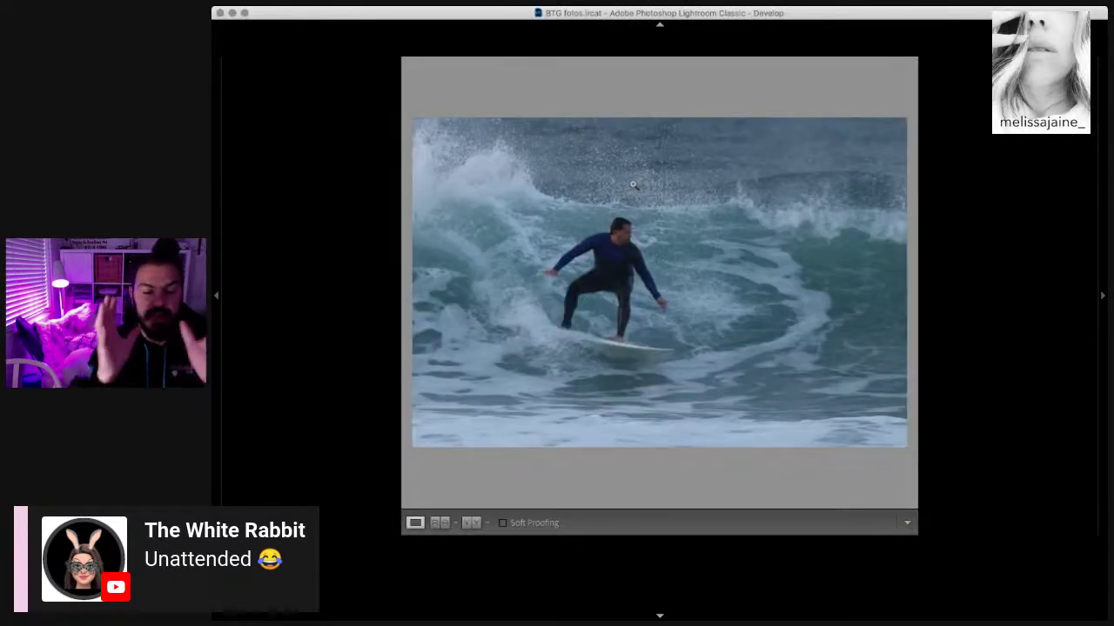
Step: Step through four burst frames at 1:1, returning to Fit on the wide curling-wave shot
{"action": "left_click", "coordinate": [627, 255]}
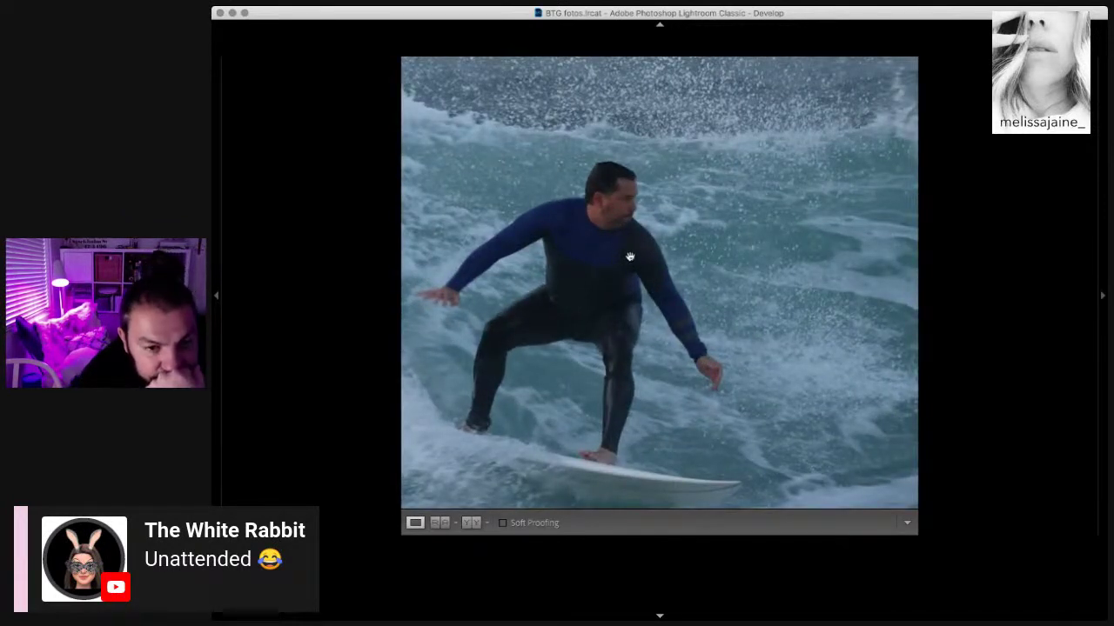
{"action": "key", "text": "Right"}
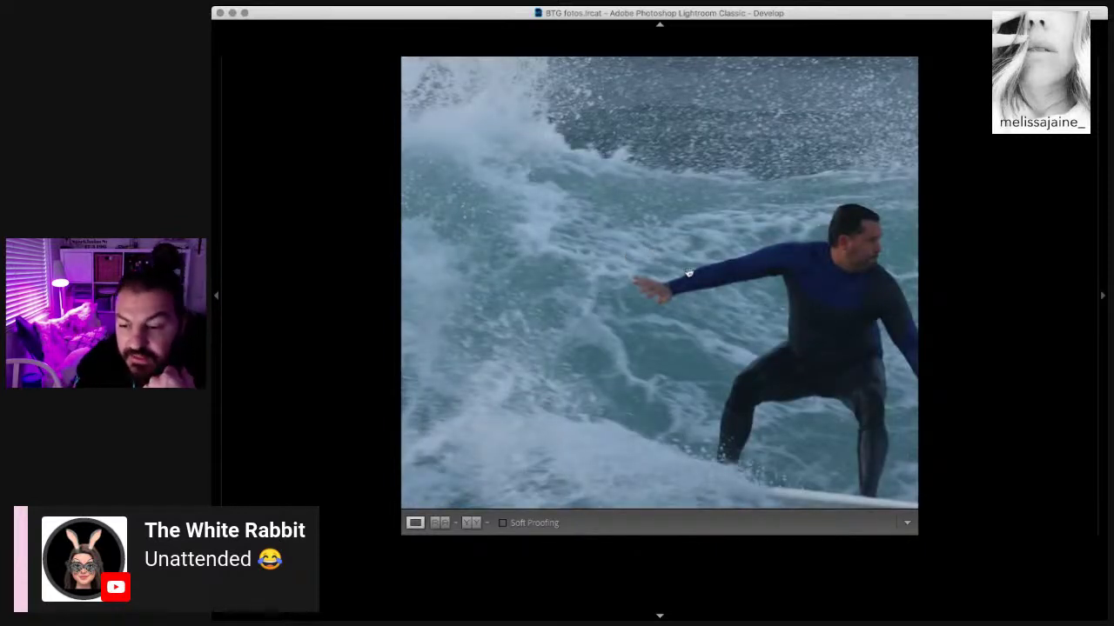
{"action": "key", "text": "Right"}
{"action": "key", "text": "Right"}
{"action": "key", "text": "Right"}
{"action": "key", "text": "Right"}
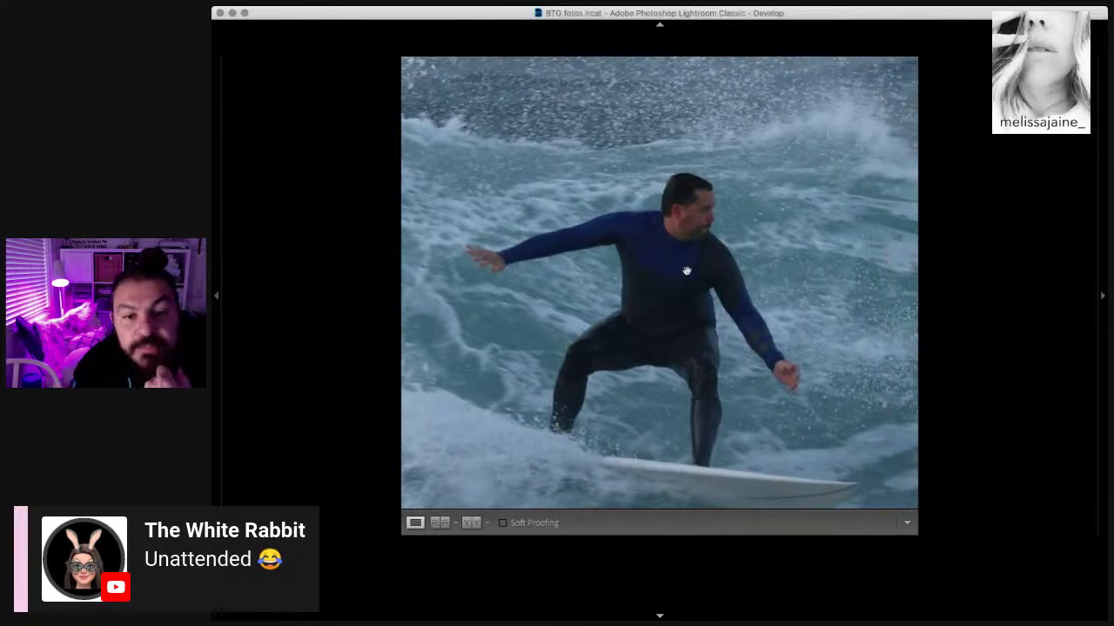
{"action": "key", "text": "Right"}
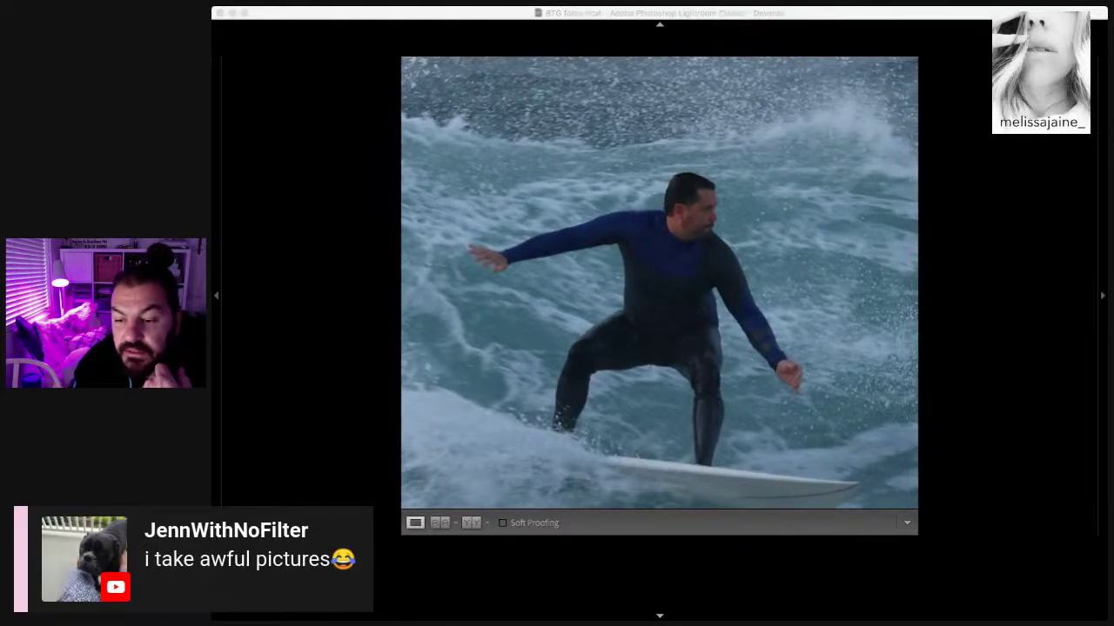
{"action": "left_click", "coordinate": [619, 360]}
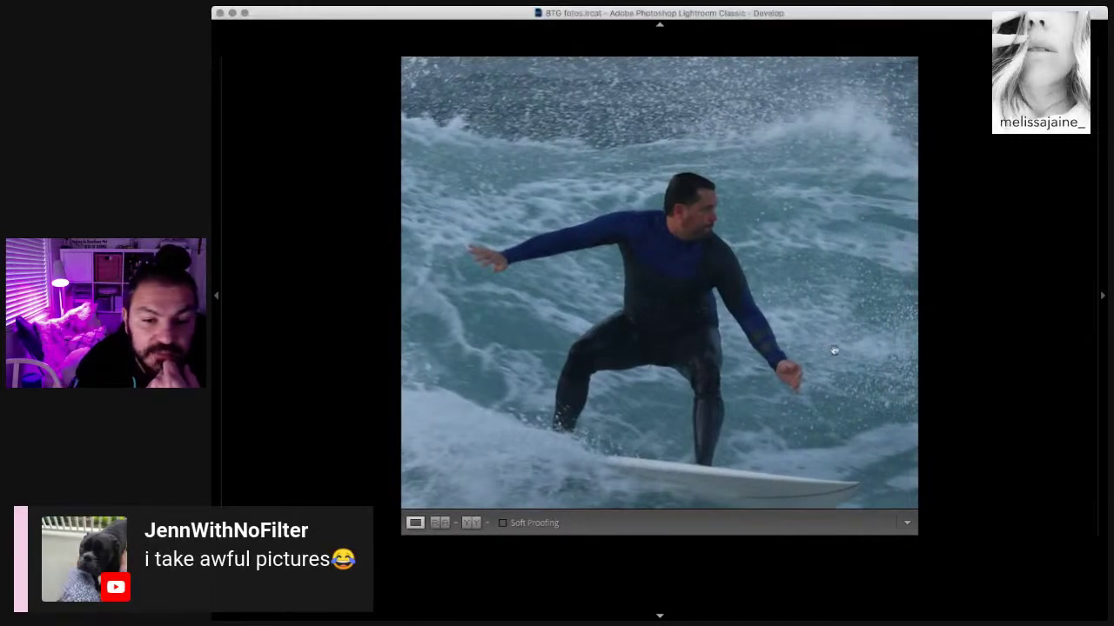
{"action": "key", "text": "Right"}
{"action": "left_click", "coordinate": [683, 230]}
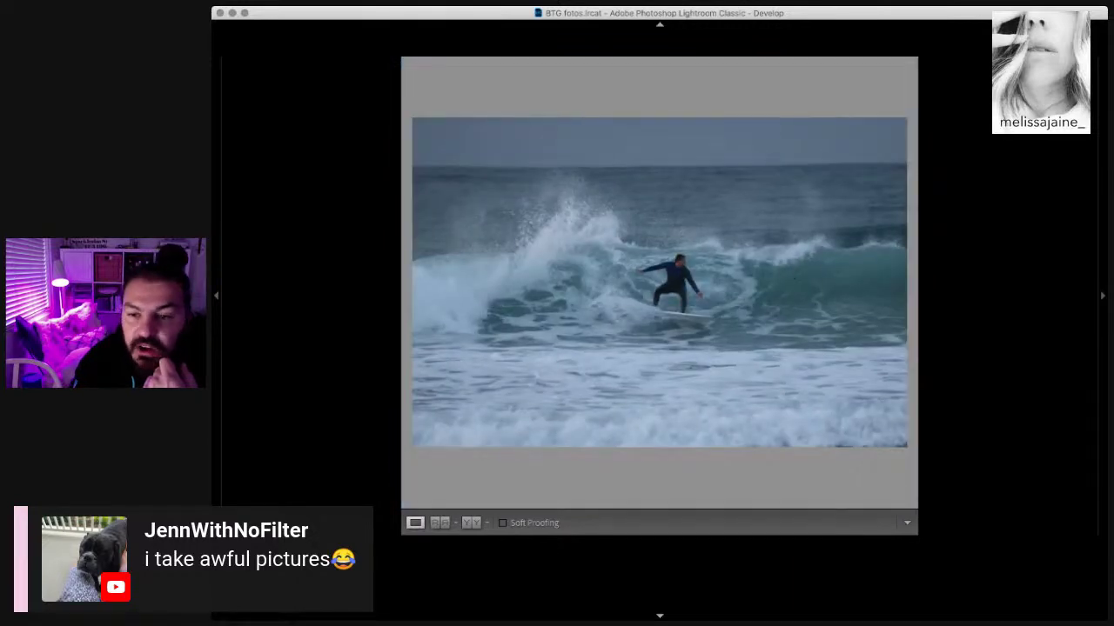
Step: Crop close around the blue-wetsuited surfer in whitewater, tilting slightly and dropping the horizon
{"action": "key", "text": "r"}
{"action": "mouse_move", "coordinate": [771, 154]}
{"action": "left_mouse_down"}
{"action": "mouse_move", "coordinate": [789, 127]}
{"action": "mouse_move", "coordinate": [762, 141]}
{"action": "left_mouse_up"}
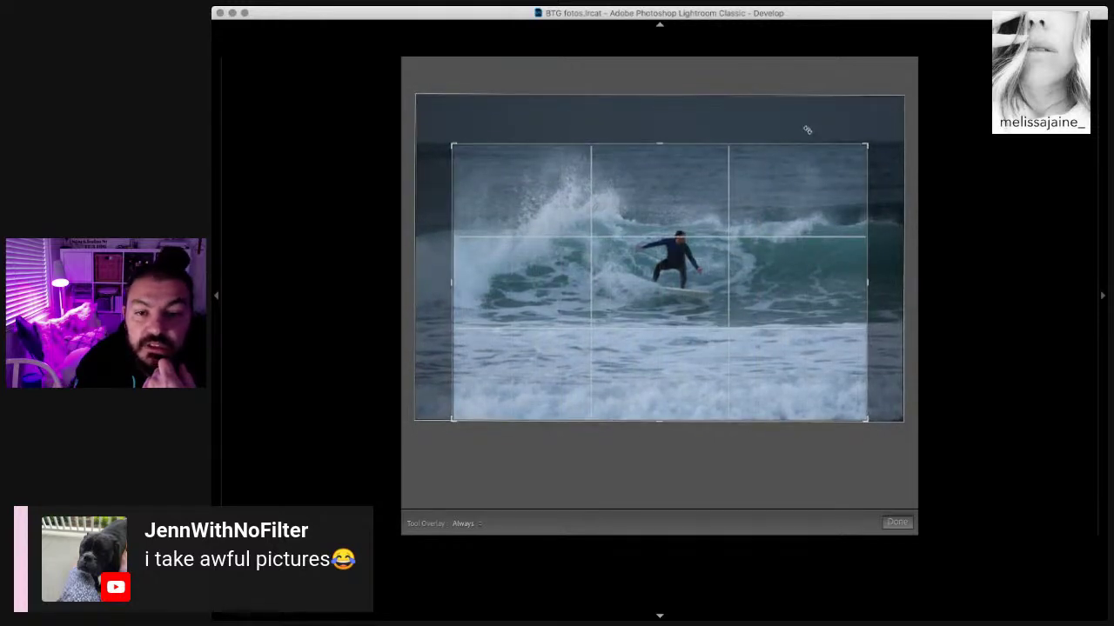
{"action": "left_click_drag", "start_coordinate": [806, 127], "coordinate": [757, 147]}
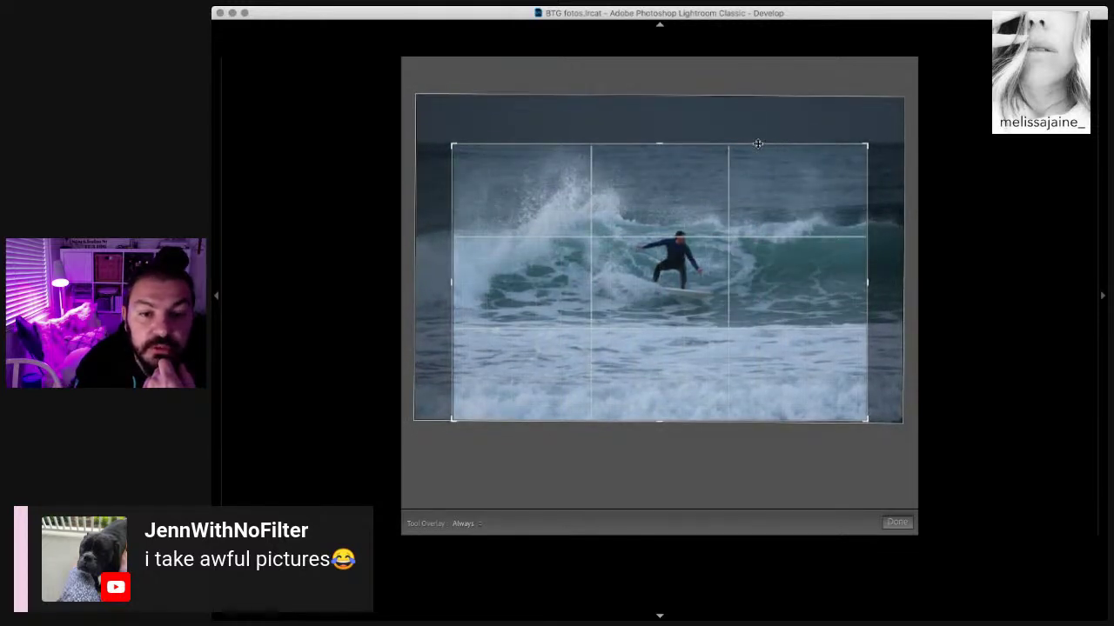
{"action": "left_click_drag", "start_coordinate": [758, 179], "coordinate": [746, 206]}
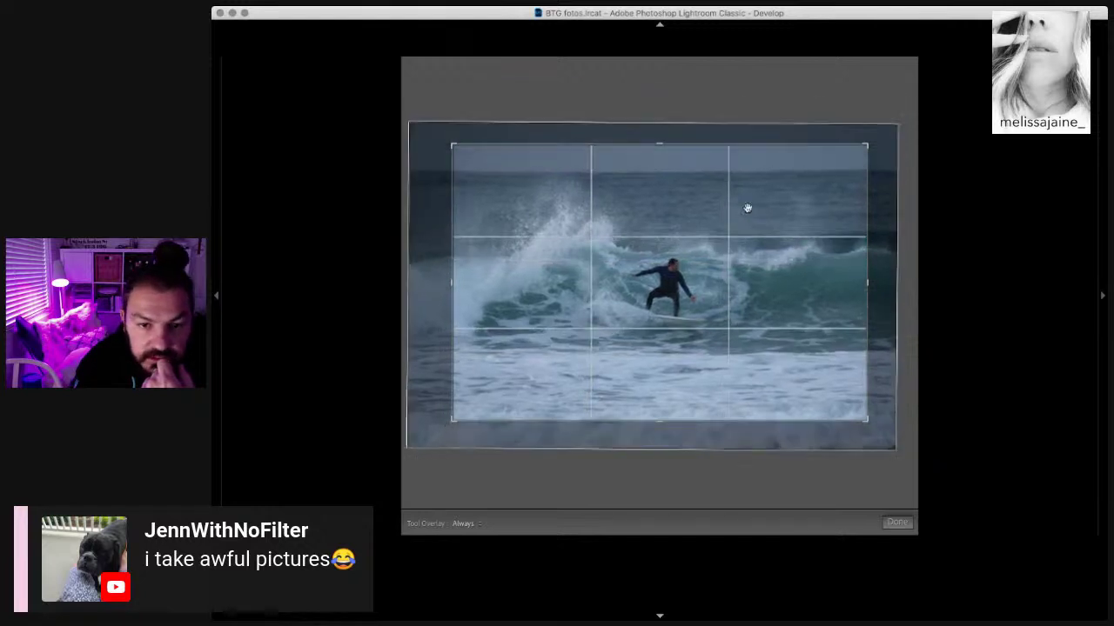
{"action": "mouse_move", "coordinate": [823, 130]}
{"action": "left_mouse_down"}
{"action": "mouse_move", "coordinate": [790, 105]}
{"action": "mouse_move", "coordinate": [792, 115]}
{"action": "left_mouse_up"}
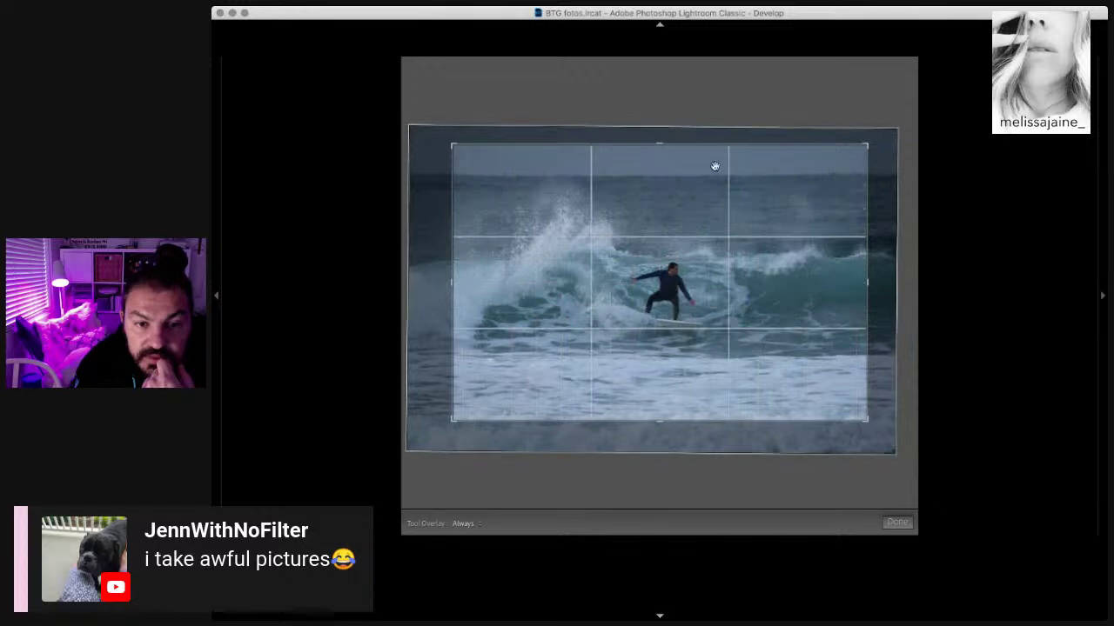
{"action": "left_click_drag", "start_coordinate": [662, 161], "coordinate": [669, 277]}
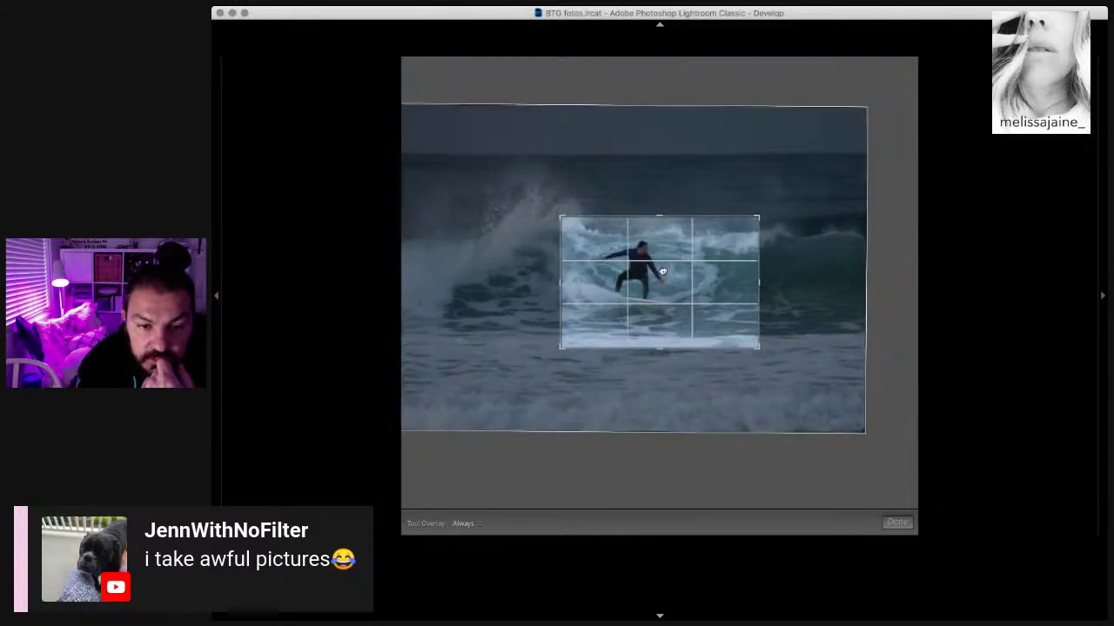
{"action": "key", "text": "Return"}
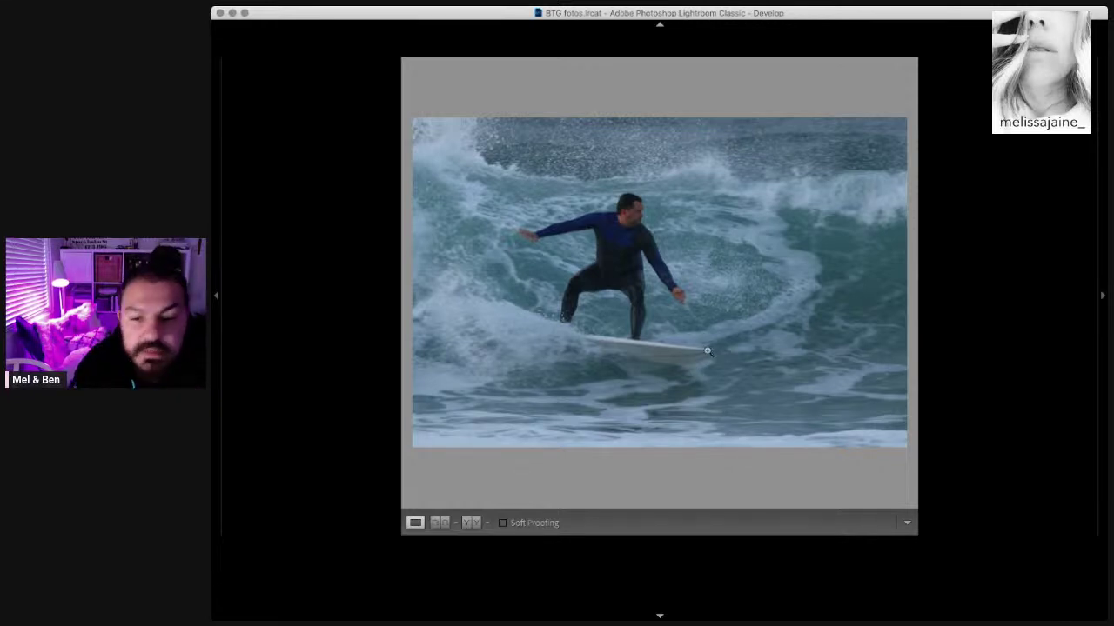
Step: Zoom in and out on several burst frames, settling on the surfer launching off the wave
{"action": "left_click", "coordinate": [616, 220]}
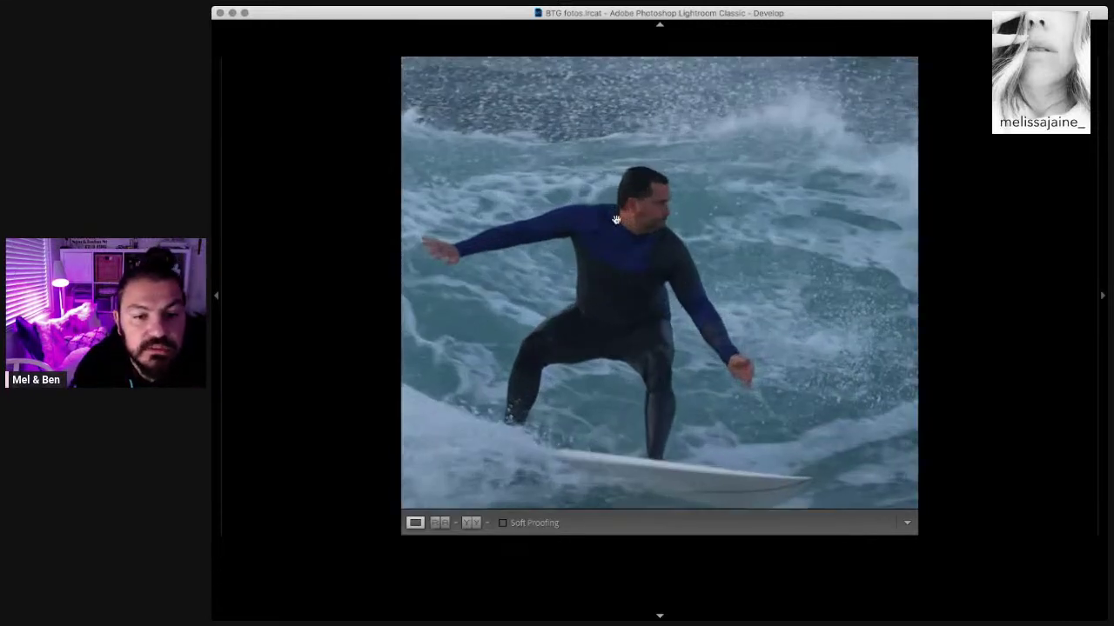
{"action": "left_click", "coordinate": [641, 221]}
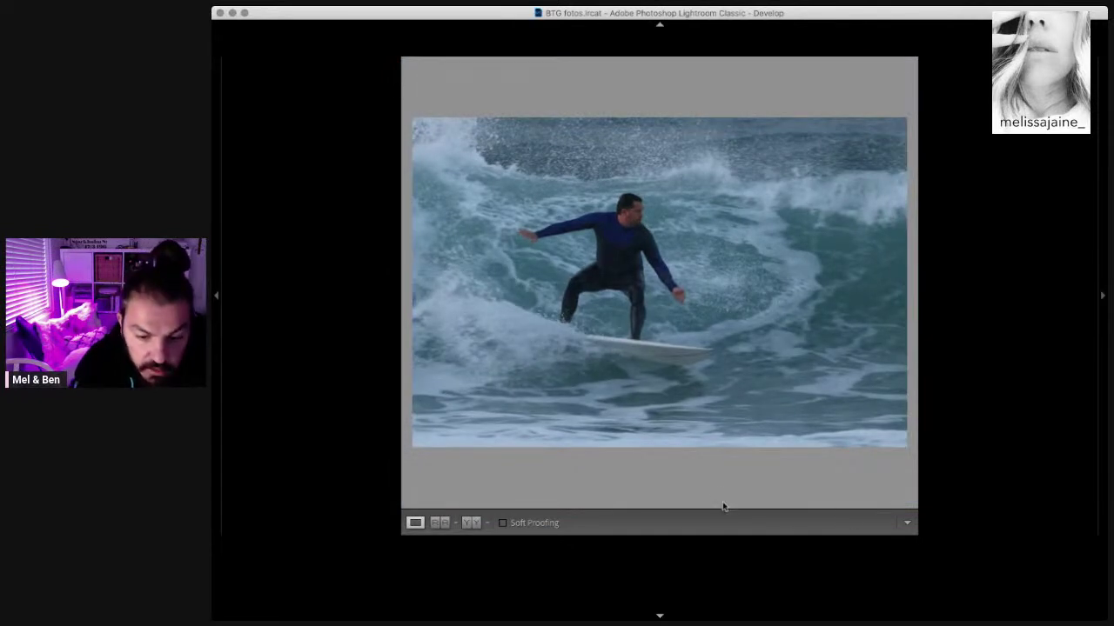
{"action": "key", "text": "Right"}
{"action": "key", "text": "Right"}
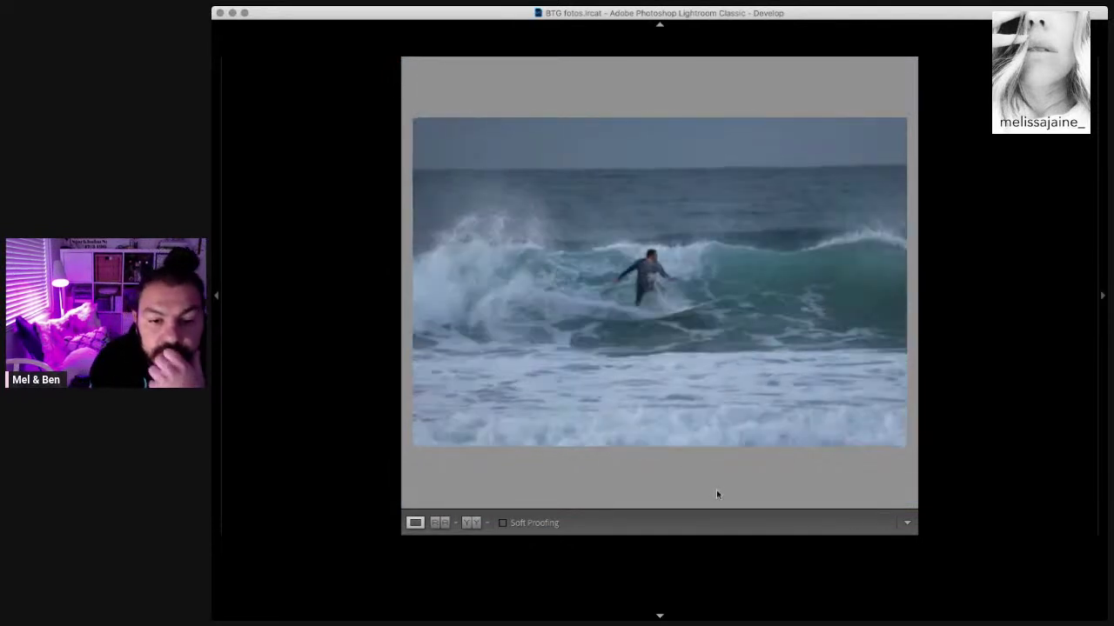
{"action": "key", "text": "Right"}
{"action": "key", "text": "Right"}
{"action": "key", "text": "Right"}
{"action": "key", "text": "Right"}
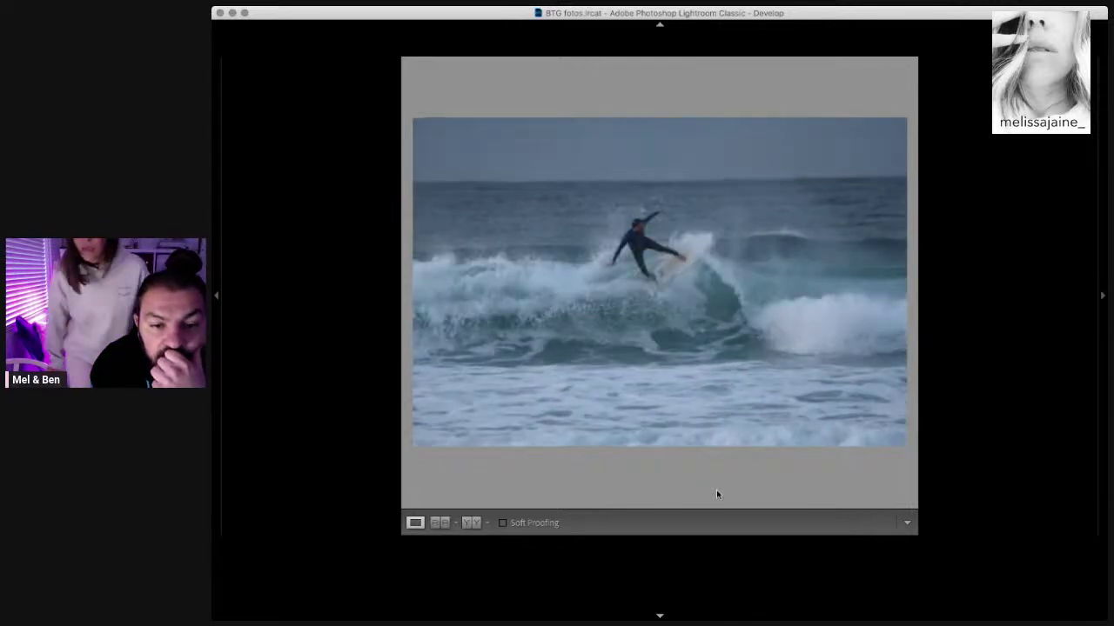
{"action": "key", "text": "Right"}
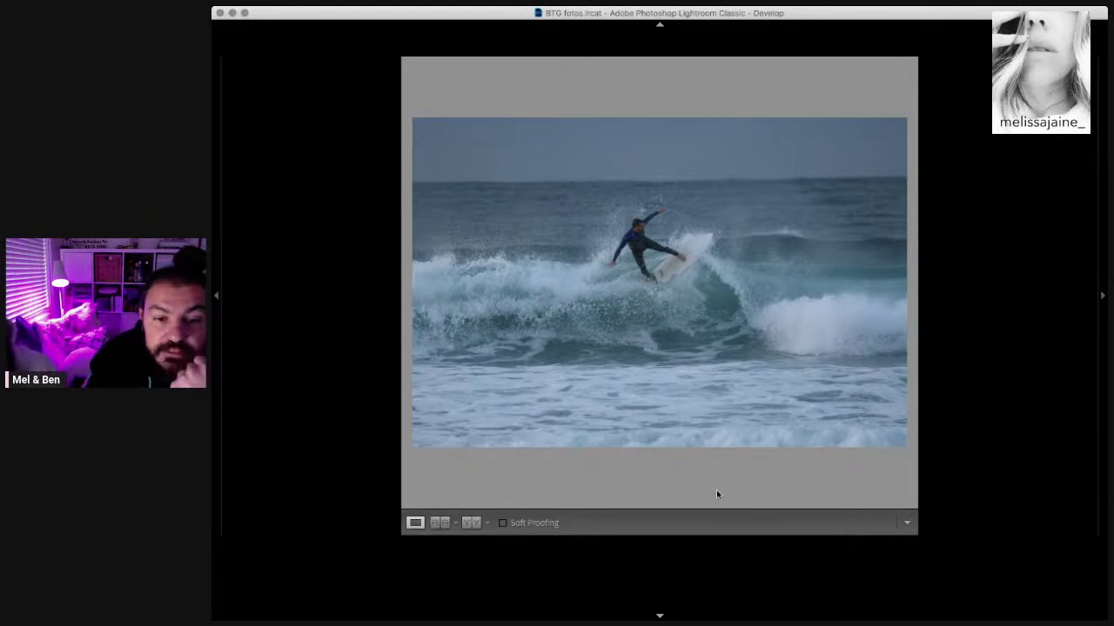
{"action": "left_click", "coordinate": [645, 257]}
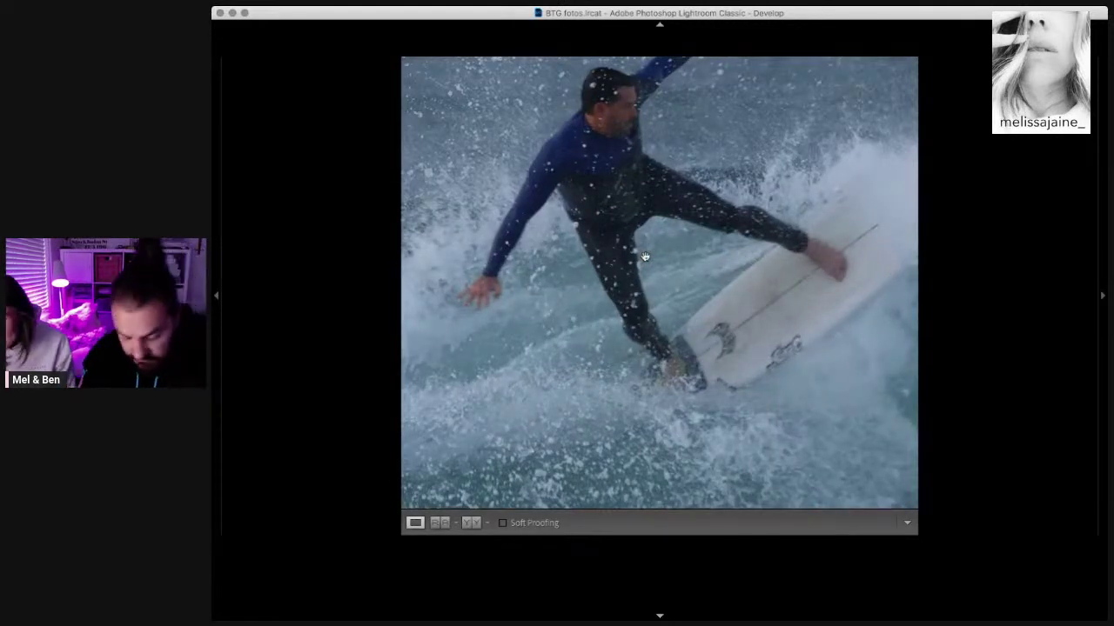
{"action": "key", "text": "Right"}
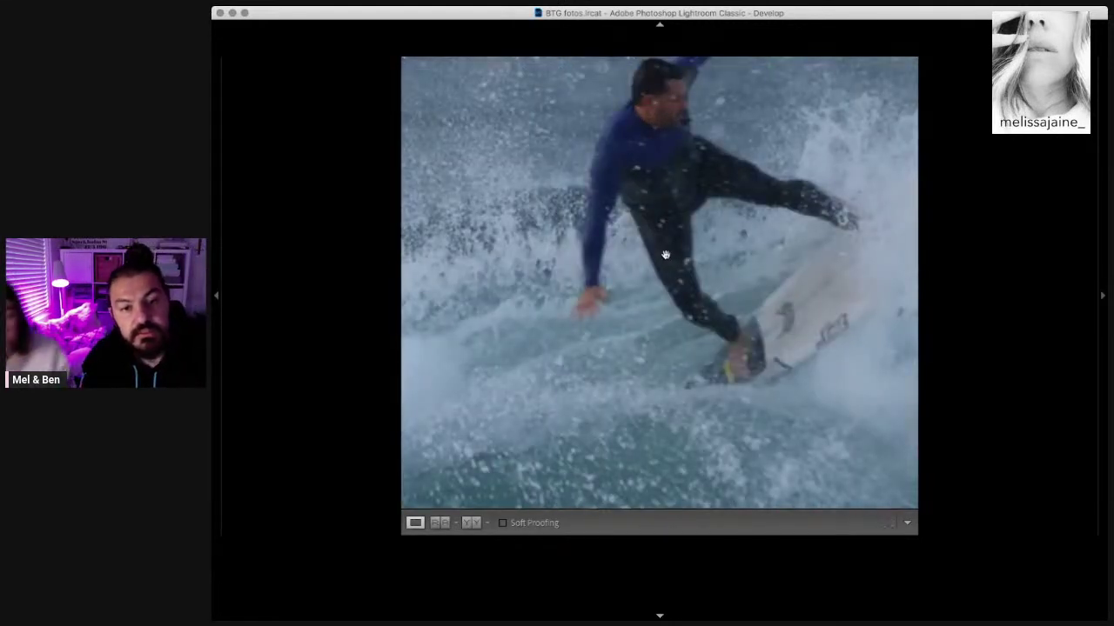
{"action": "left_click", "coordinate": [666, 254]}
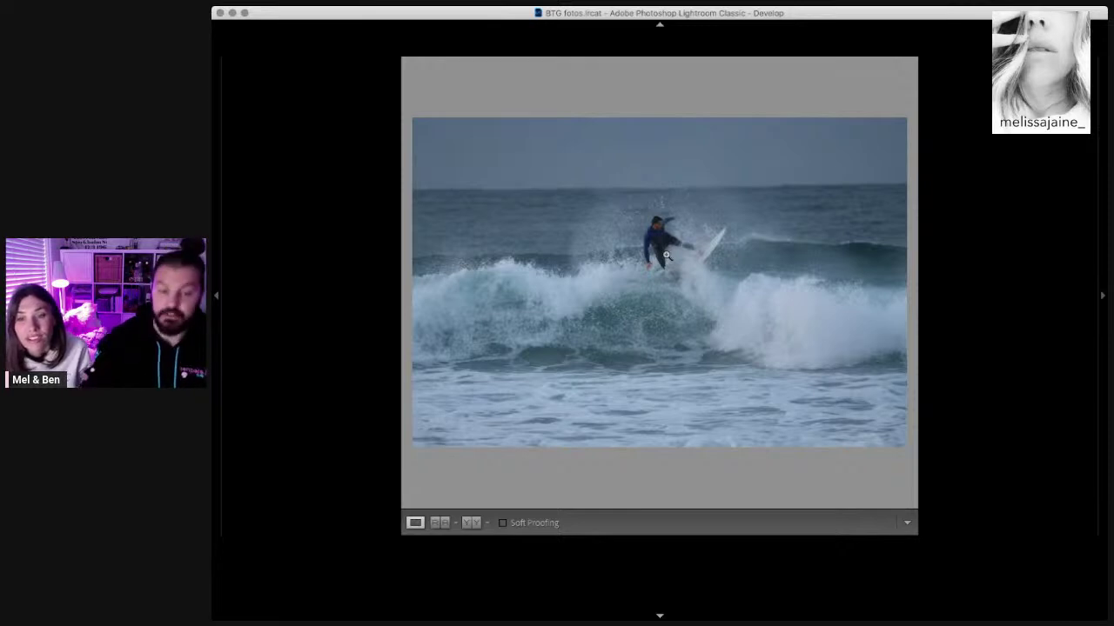
{"action": "left_click", "coordinate": [656, 226]}
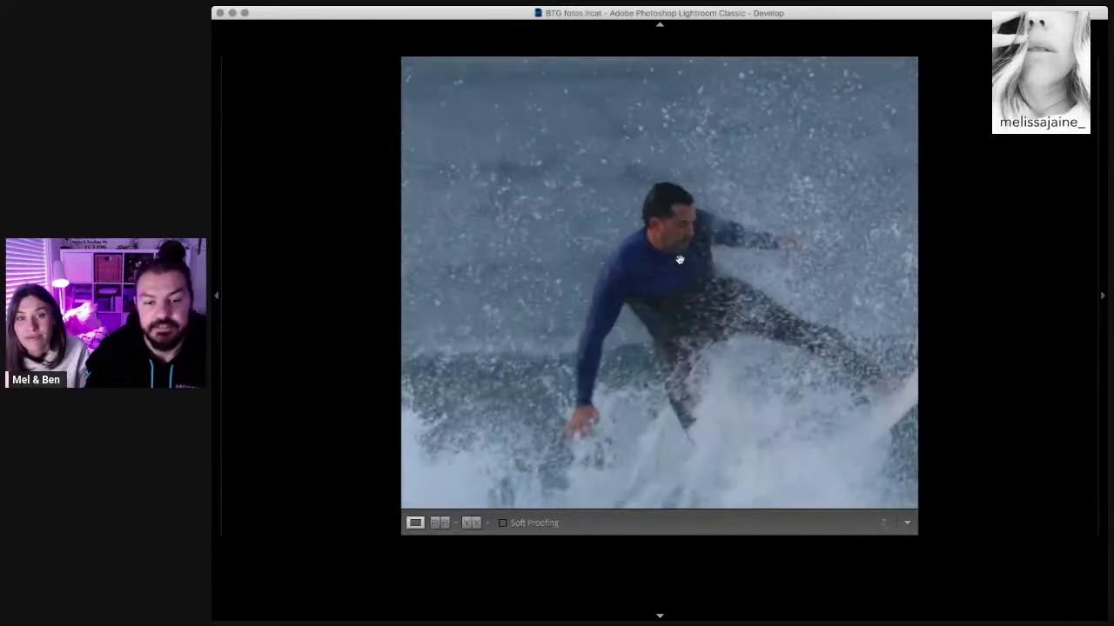
{"action": "left_click", "coordinate": [679, 259]}
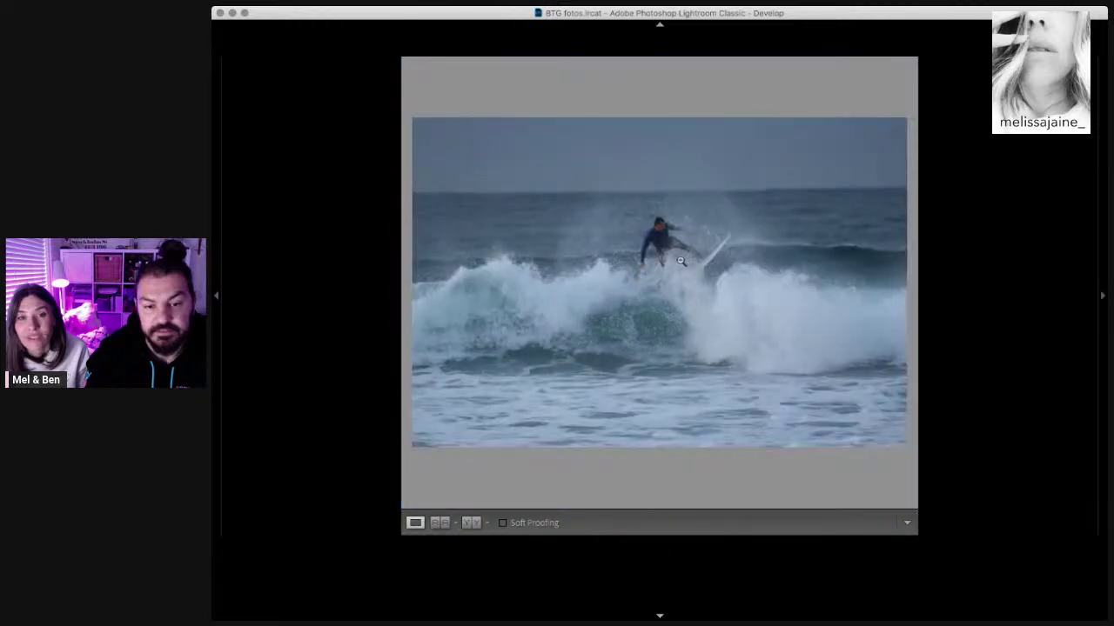
{"action": "left_click", "coordinate": [666, 244]}
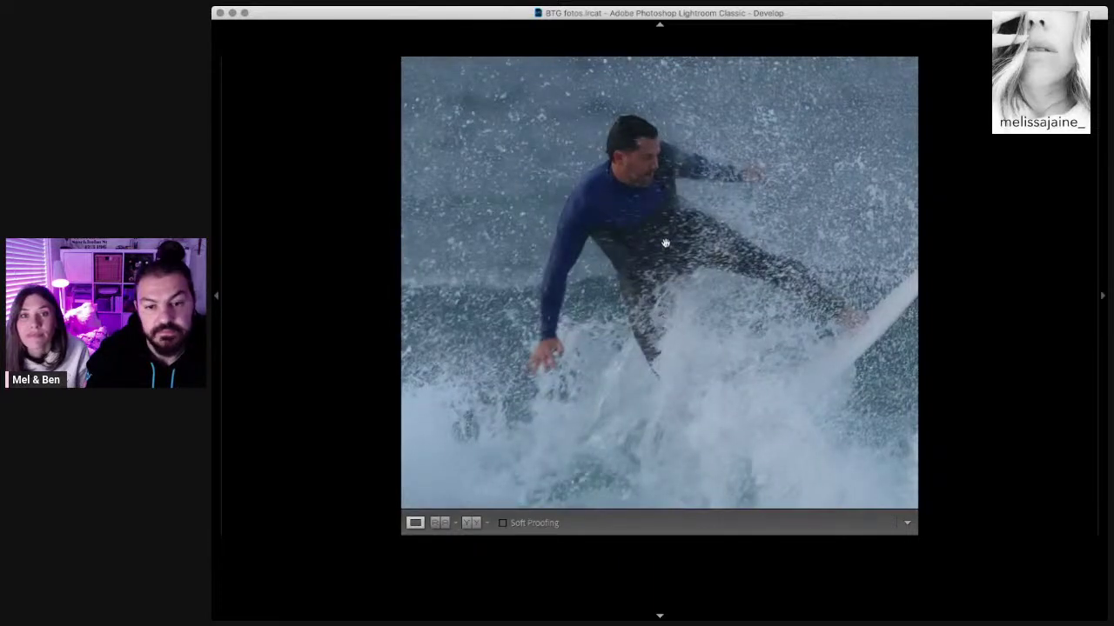
{"action": "left_click", "coordinate": [665, 244]}
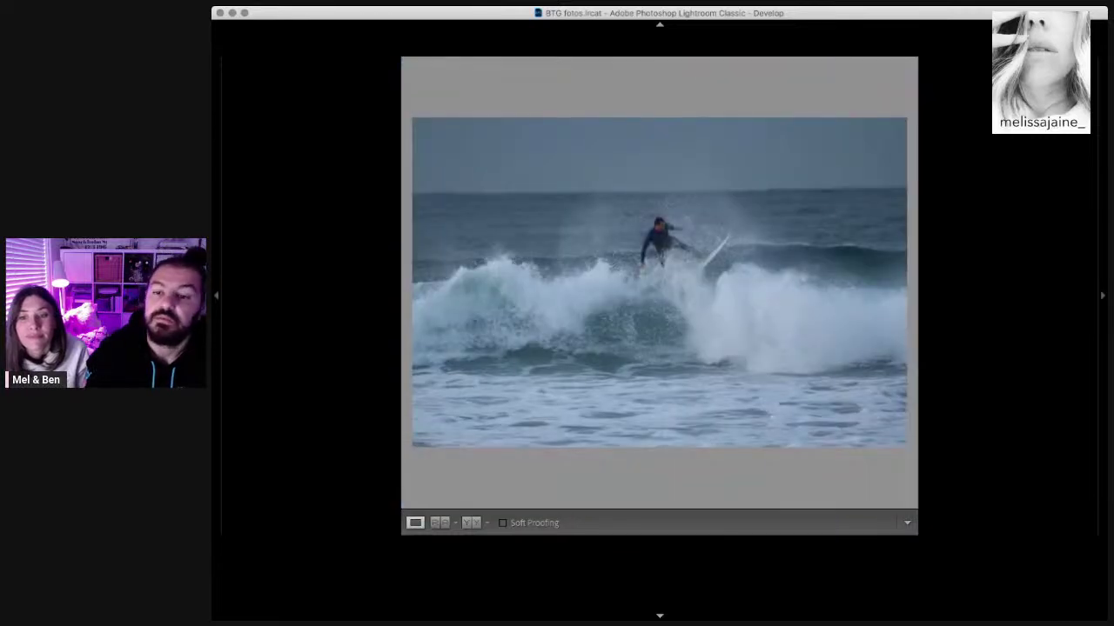
Step: Crop the airborne shot around the surfer and spray, tilted slightly clockwise, horizon along the top
{"action": "key", "text": "r"}
{"action": "mouse_move", "coordinate": [659, 118]}
{"action": "left_mouse_down"}
{"action": "mouse_move", "coordinate": [674, 299]}
{"action": "mouse_move", "coordinate": [673, 319]}
{"action": "mouse_move", "coordinate": [655, 317]}
{"action": "left_mouse_up"}
{"action": "left_click_drag", "start_coordinate": [766, 303], "coordinate": [767, 308]}
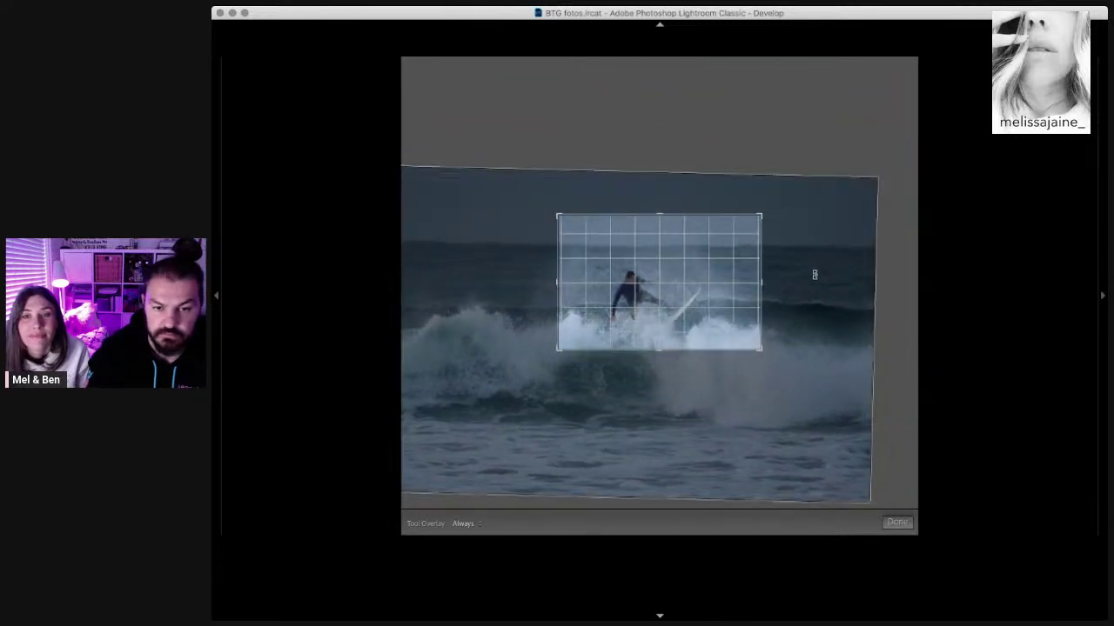
{"action": "left_click_drag", "start_coordinate": [707, 290], "coordinate": [720, 293]}
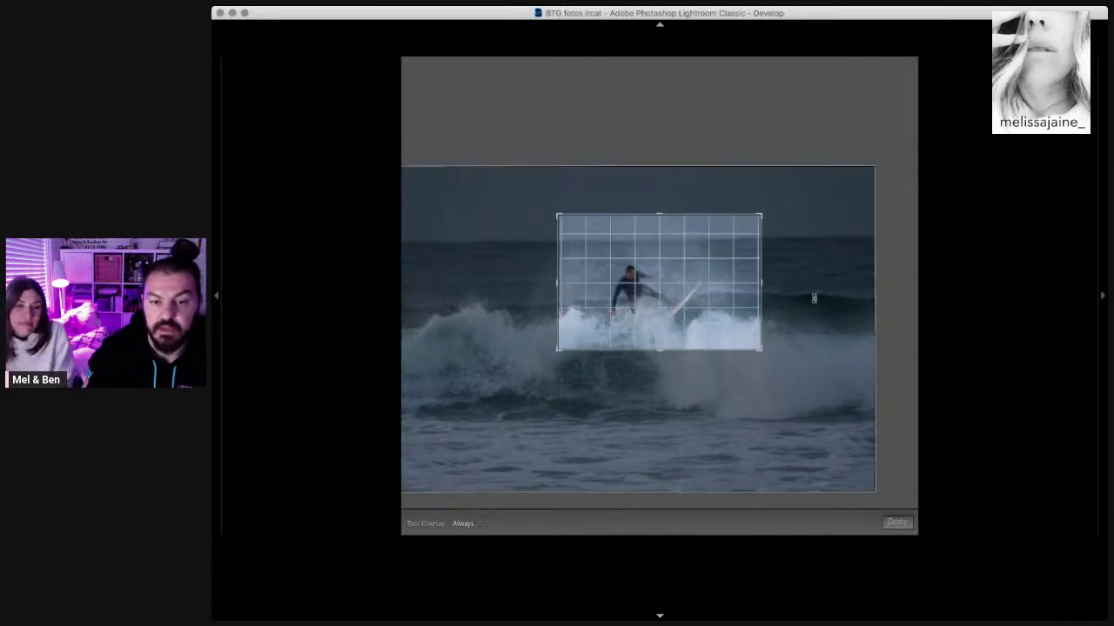
{"action": "left_click_drag", "start_coordinate": [803, 288], "coordinate": [782, 290]}
{"action": "mouse_move", "coordinate": [697, 238]}
{"action": "left_mouse_down"}
{"action": "mouse_move", "coordinate": [645, 237]}
{"action": "mouse_move", "coordinate": [685, 251]}
{"action": "left_mouse_up"}
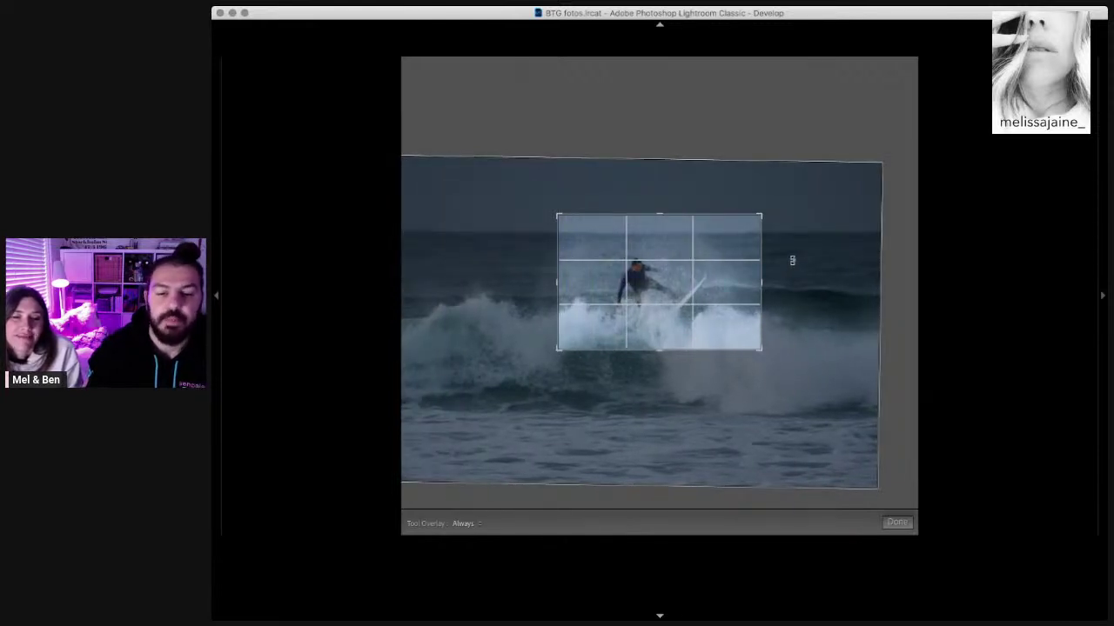
{"action": "left_click_drag", "start_coordinate": [792, 260], "coordinate": [794, 254]}
{"action": "left_click_drag", "start_coordinate": [681, 278], "coordinate": [678, 246]}
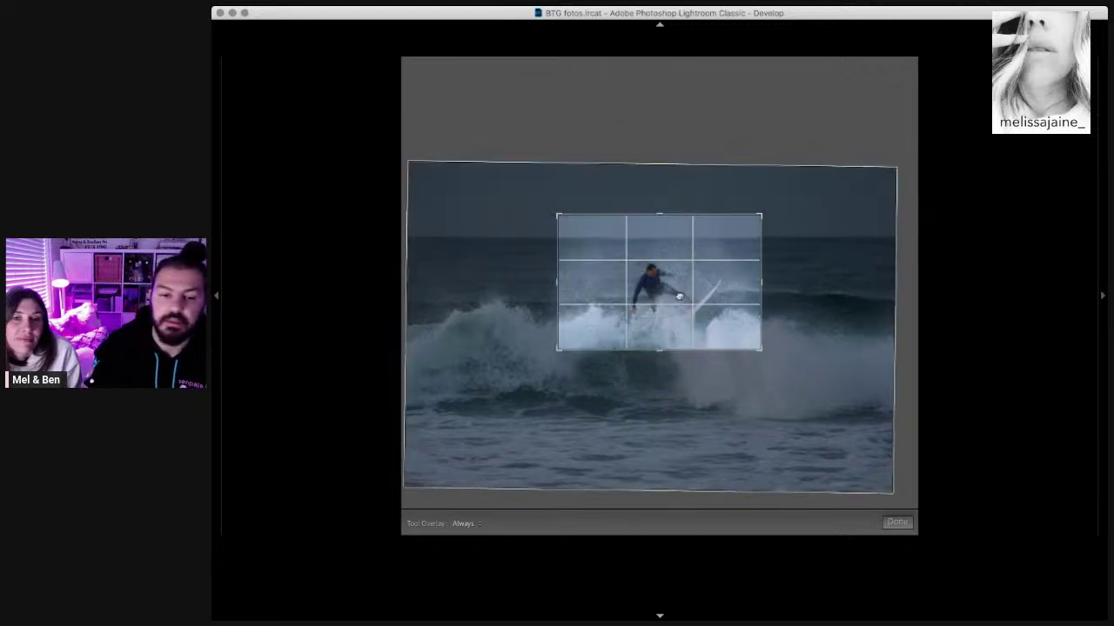
{"action": "left_click_drag", "start_coordinate": [666, 259], "coordinate": [669, 297]}
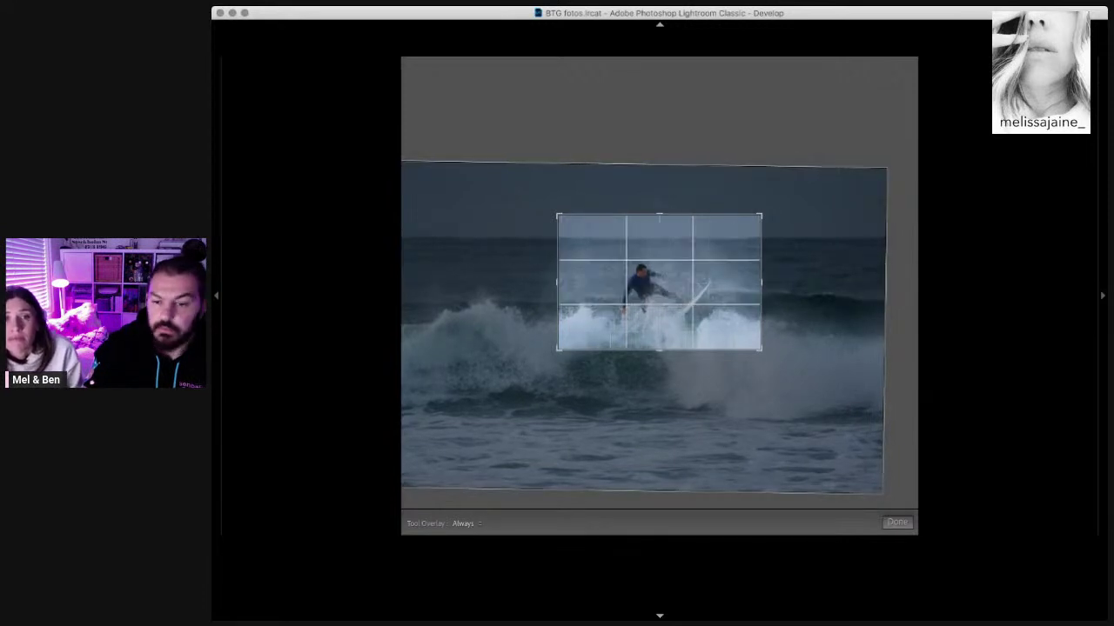
{"action": "key", "text": "Return"}
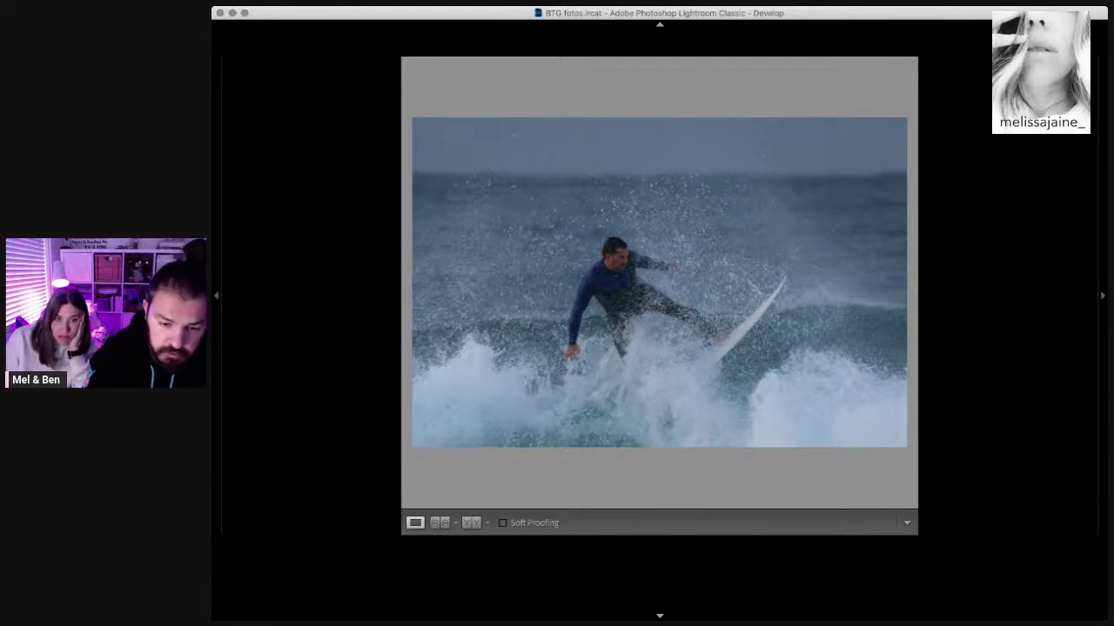
Step: Step through the next burst frames, briefly zooming in on one surfer frame
{"action": "key", "text": "Right"}
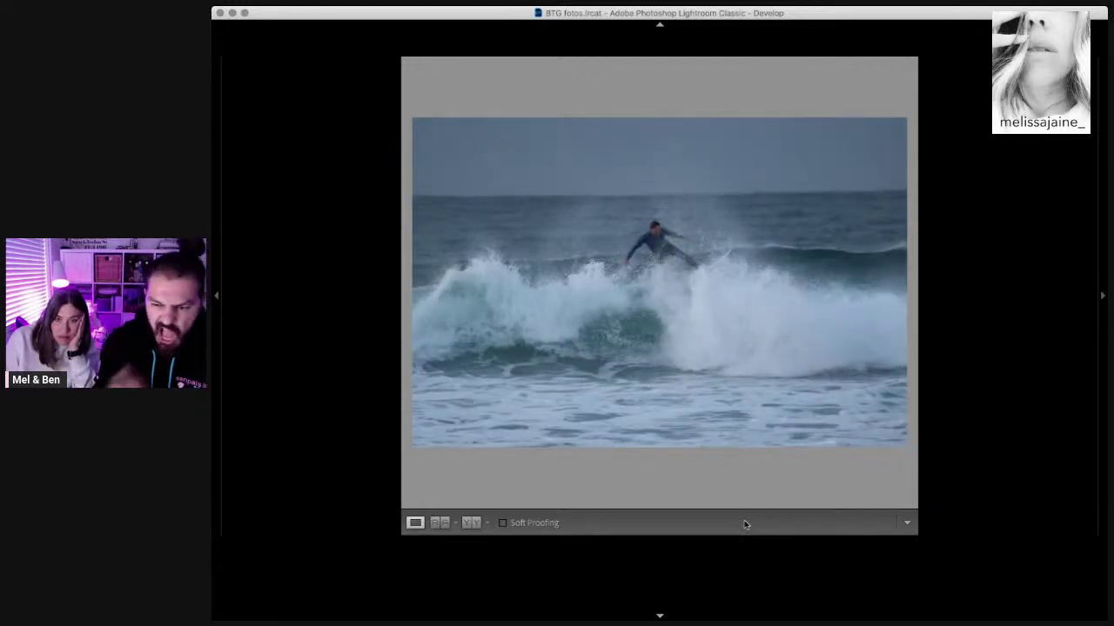
{"action": "key", "text": "Right"}
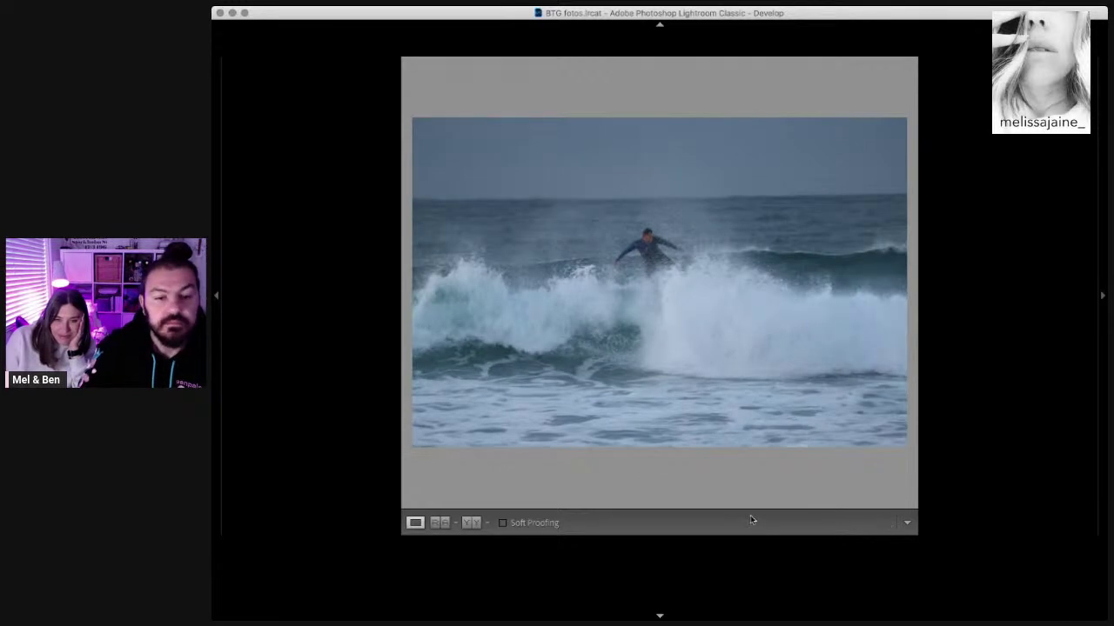
{"action": "key", "text": "Right"}
{"action": "key", "text": "Right"}
{"action": "key", "text": "Right"}
{"action": "key", "text": "Right"}
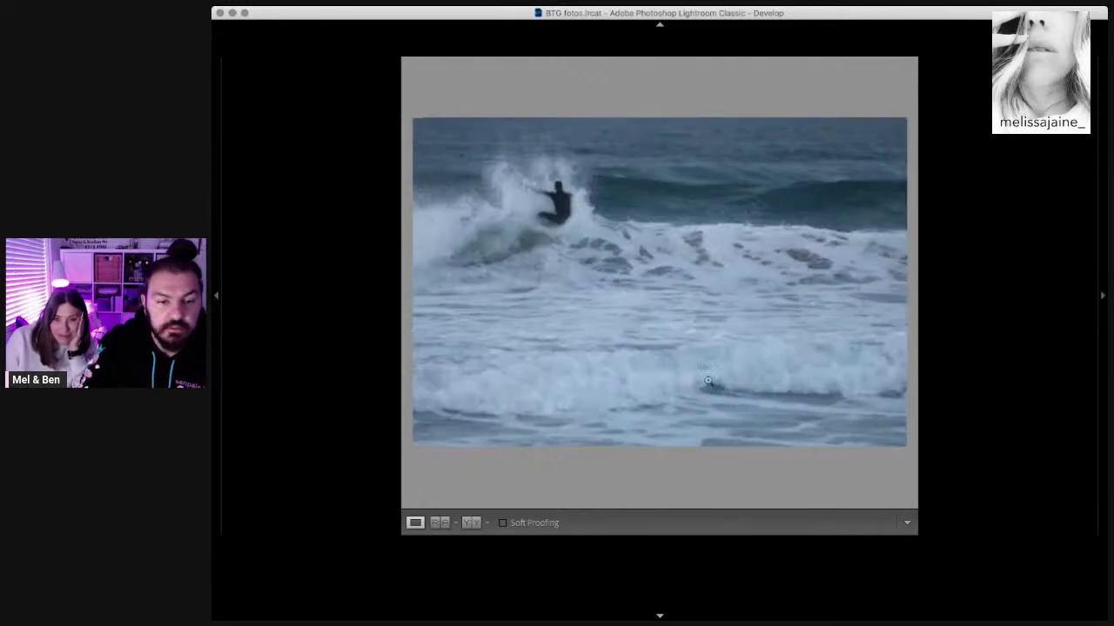
{"action": "key", "text": "Right"}
{"action": "left_click", "coordinate": [567, 215]}
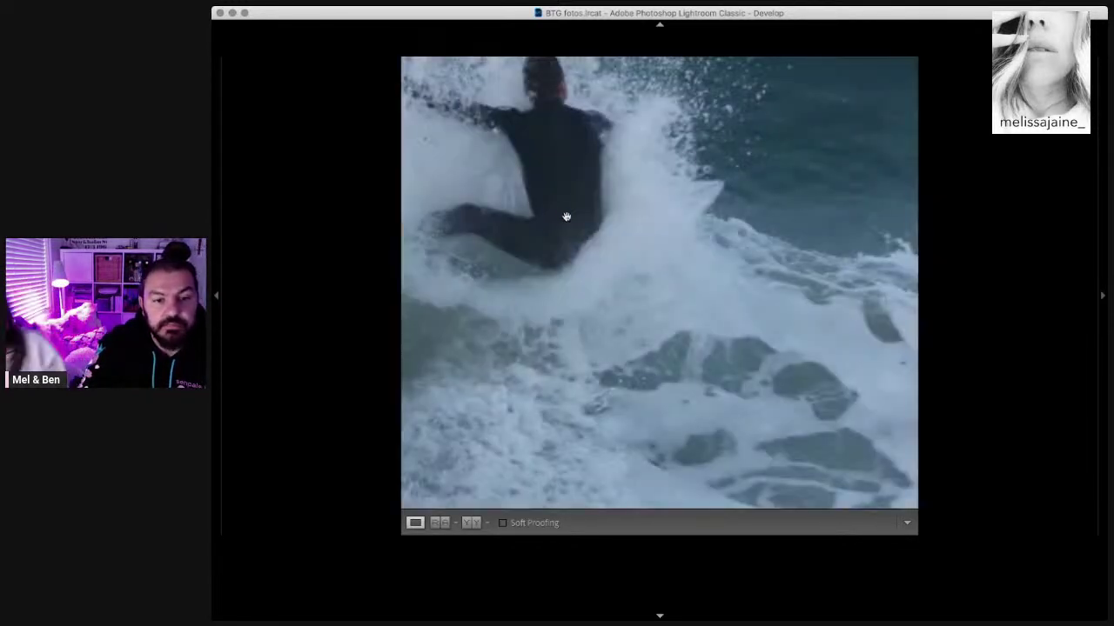
{"action": "key", "text": "Right"}
{"action": "left_click", "coordinate": [567, 217]}
{"action": "key", "text": "Right"}
{"action": "key", "text": "Right"}
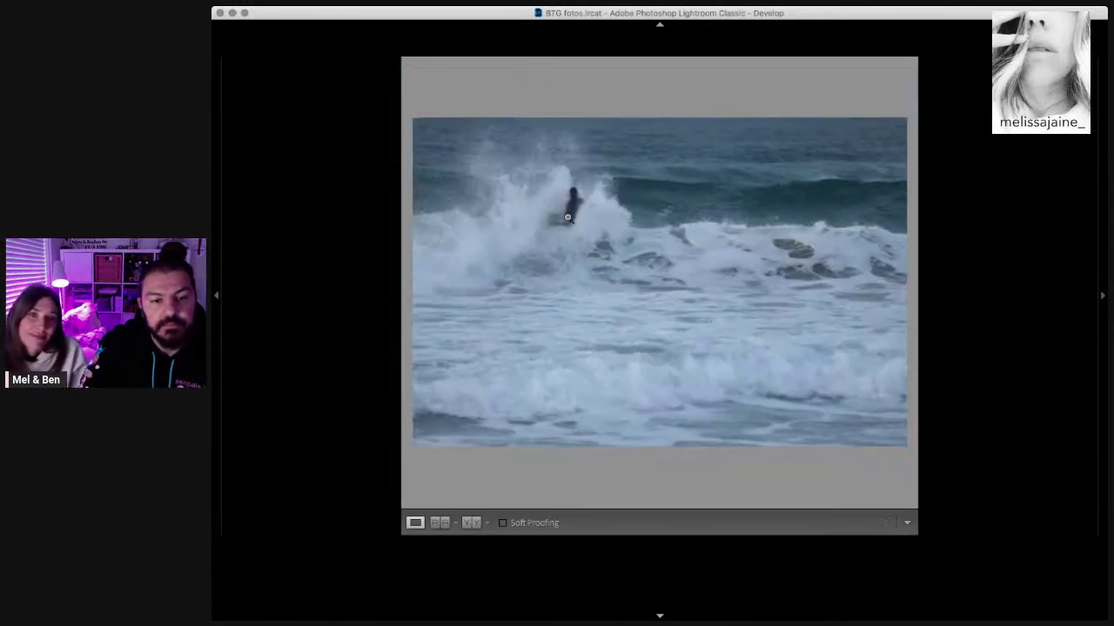
{"action": "key", "text": "Right"}
{"action": "key", "text": "Right"}
{"action": "key", "text": "Right"}
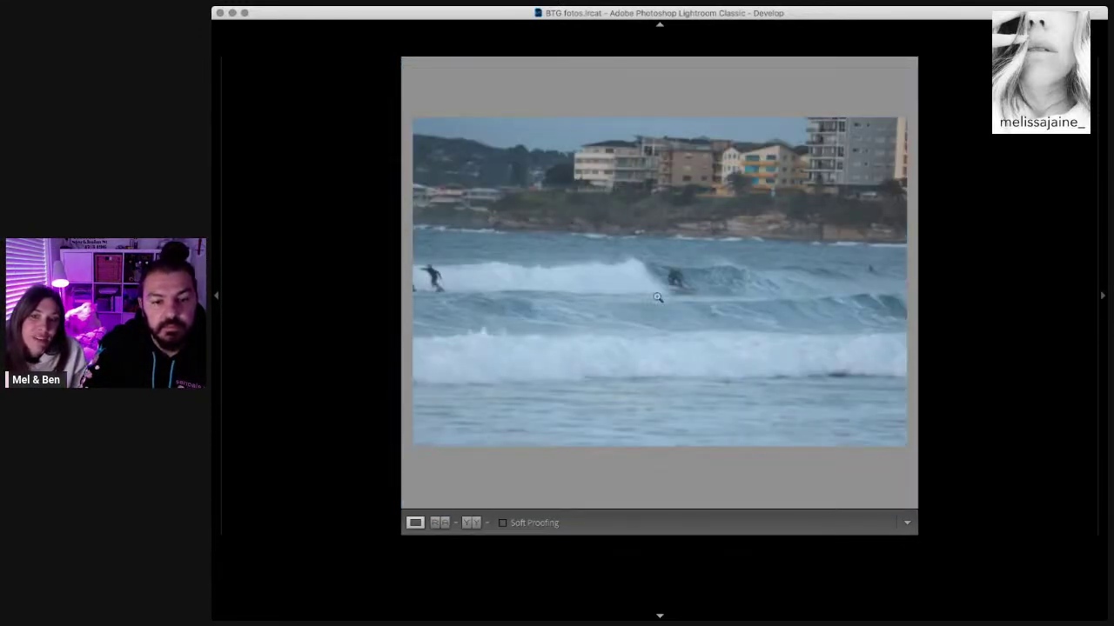
{"action": "key", "text": "Right"}
Step: Check the surfer's sharpness at 1:1 across seven successive frames
{"action": "left_click", "coordinate": [676, 280]}
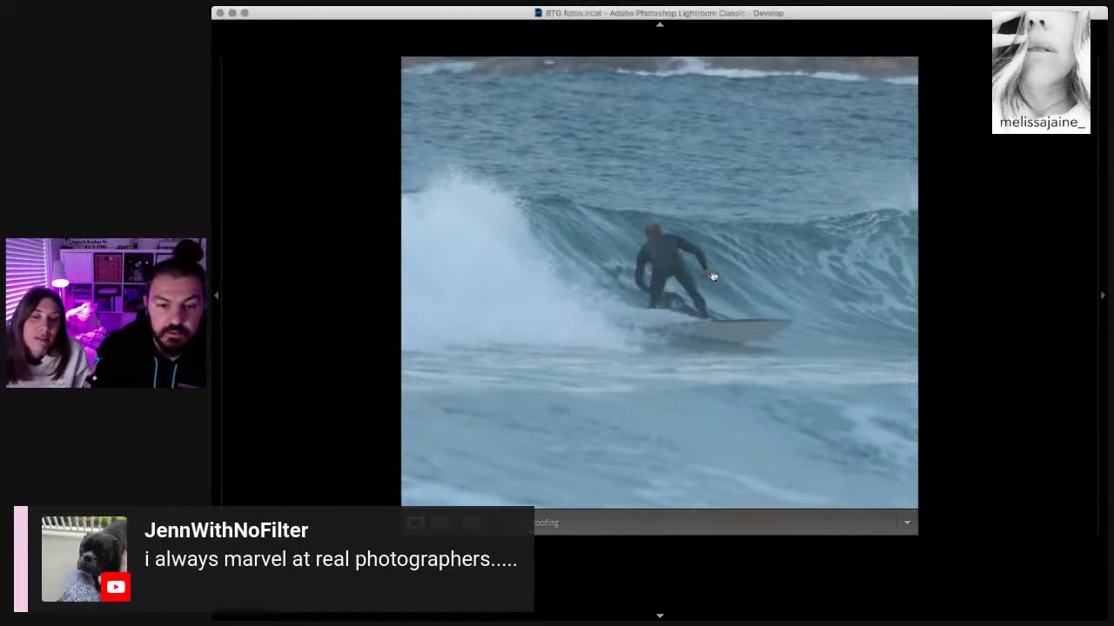
{"action": "key", "text": "Right"}
{"action": "key", "text": "Right"}
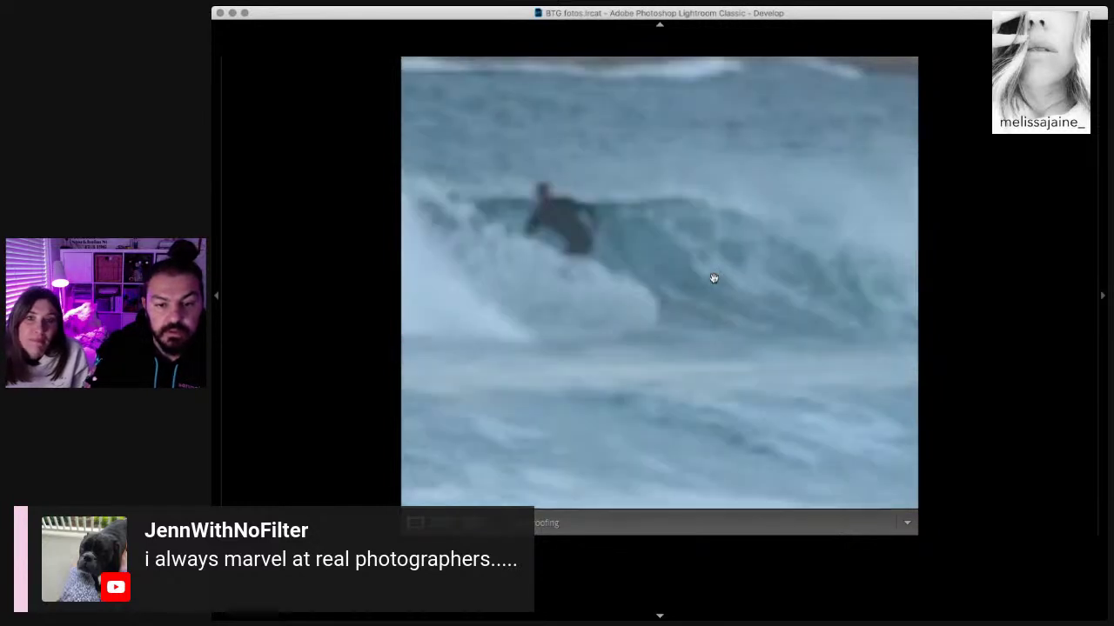
{"action": "key", "text": "Right"}
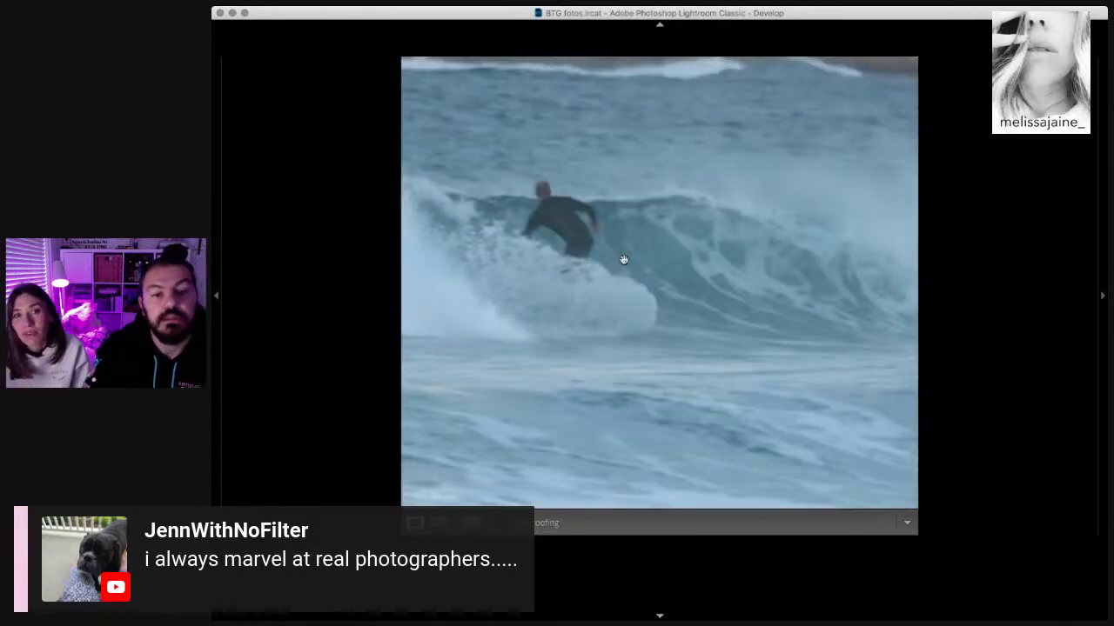
{"action": "key", "text": "Right"}
{"action": "key", "text": "Right"}
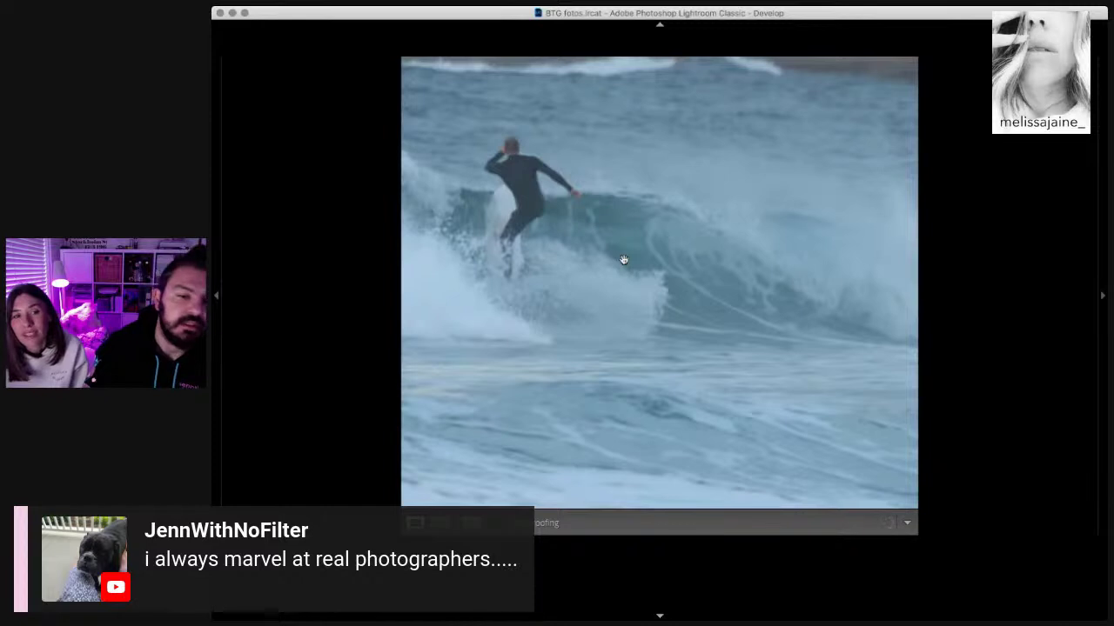
{"action": "key", "text": "Right"}
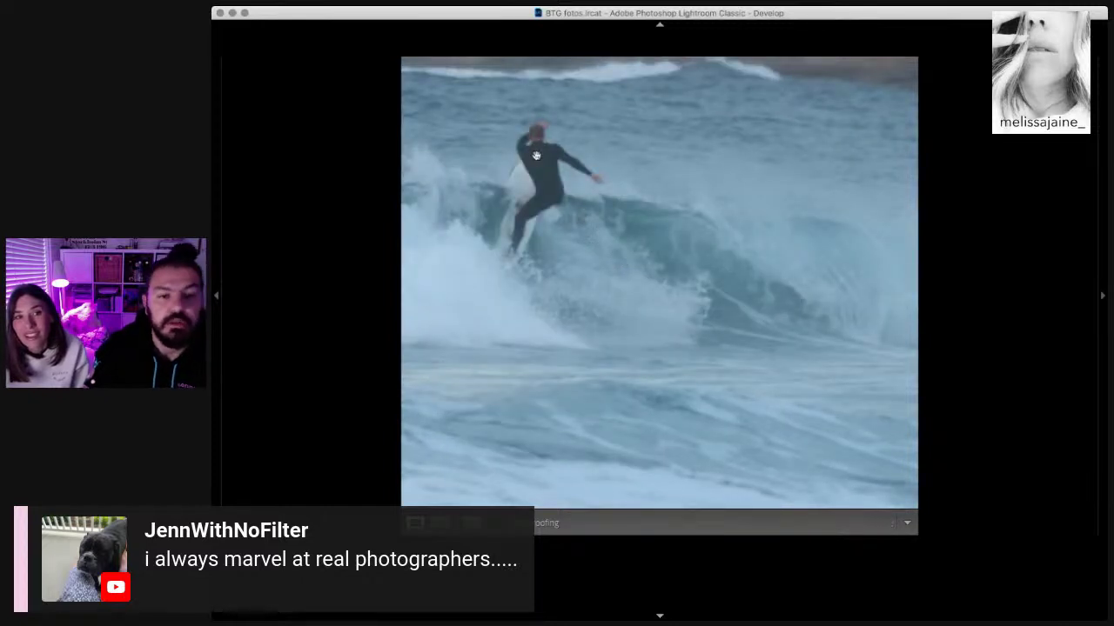
{"action": "key", "text": "Right"}
{"action": "key", "text": "Right"}
{"action": "key", "text": "Right"}
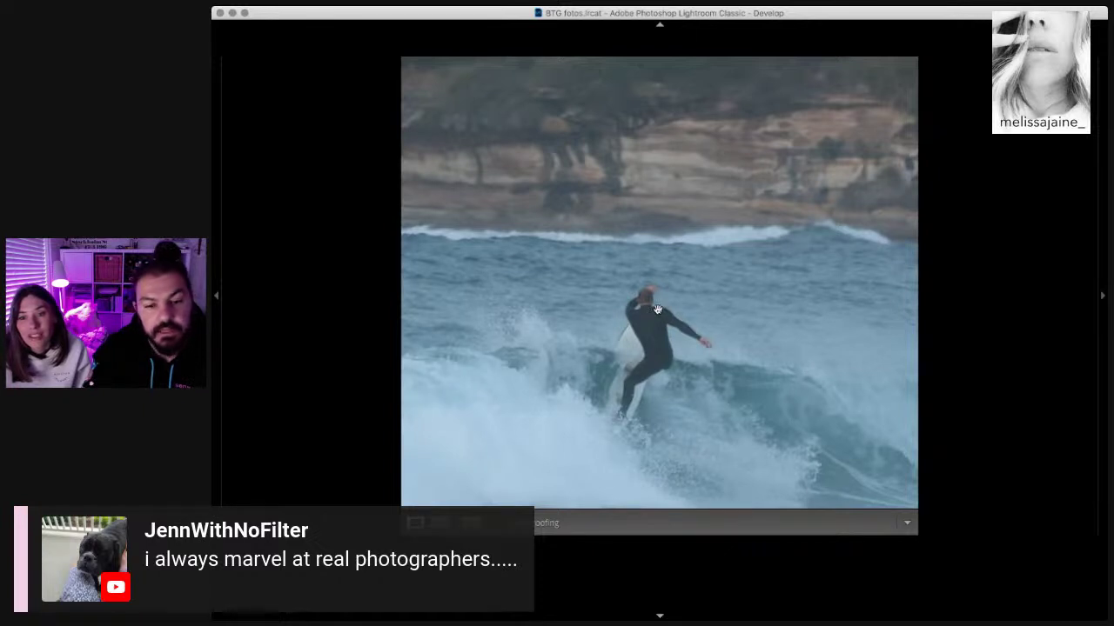
{"action": "key", "text": "Right"}
{"action": "key", "text": "Right"}
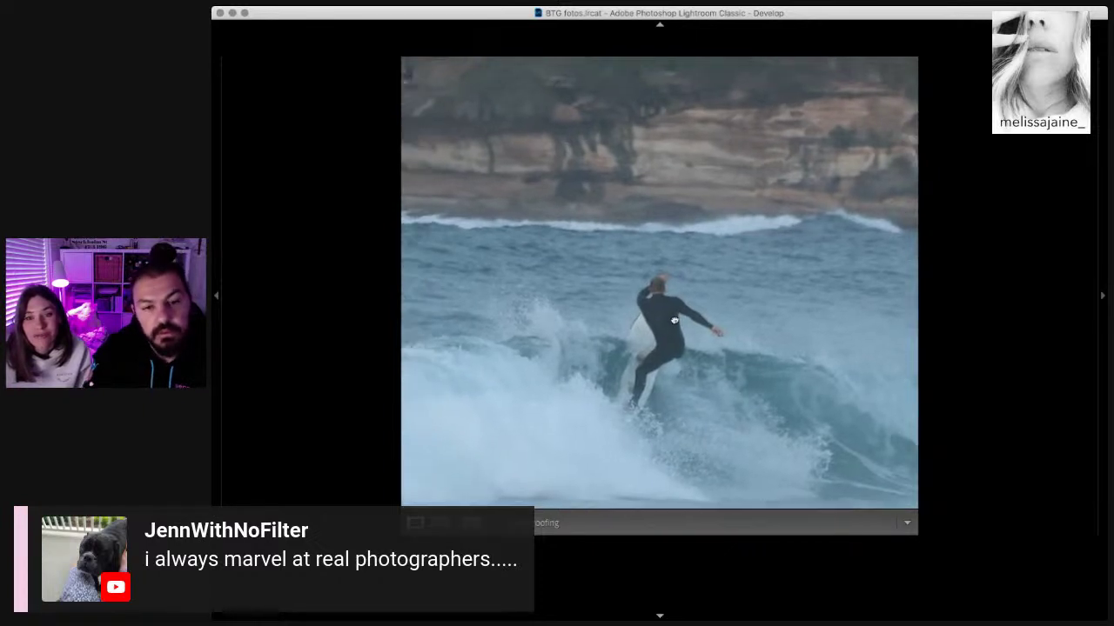
{"action": "key", "text": "Right"}
{"action": "key", "text": "Right"}
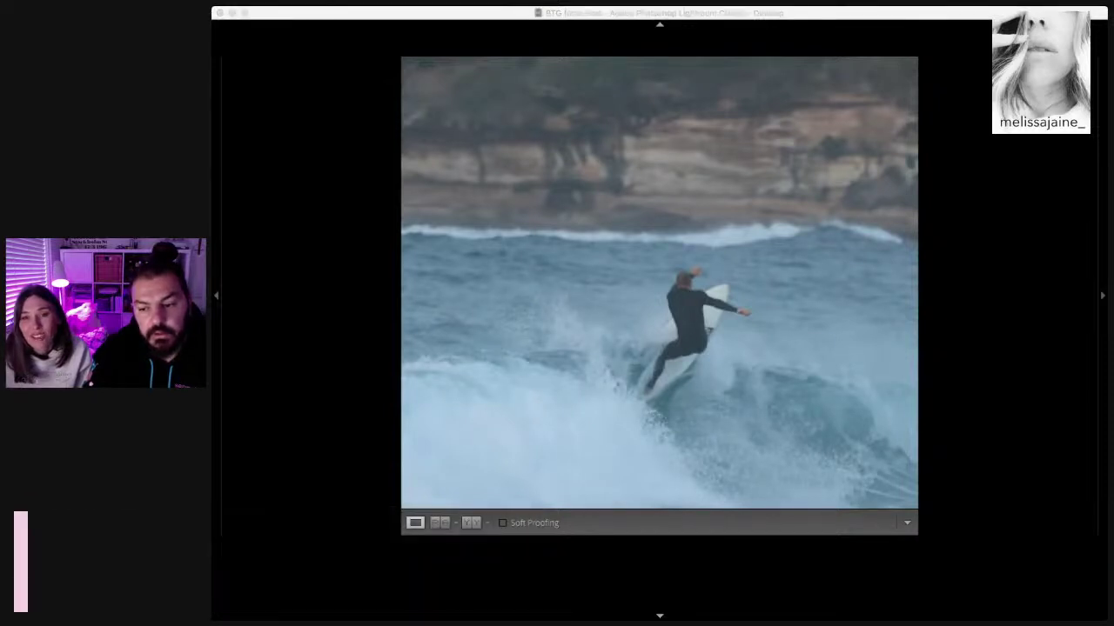
Step: Advance through the rest of the burst to the wide beachfront shot and enter Crop
{"action": "left_click", "coordinate": [583, 325]}
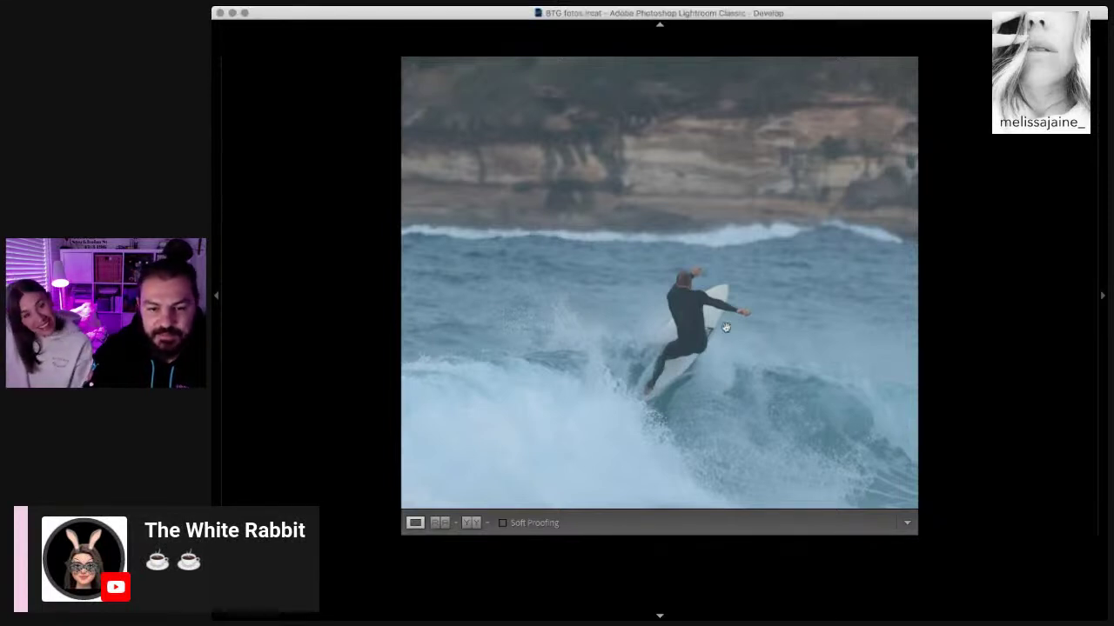
{"action": "key", "text": "Right"}
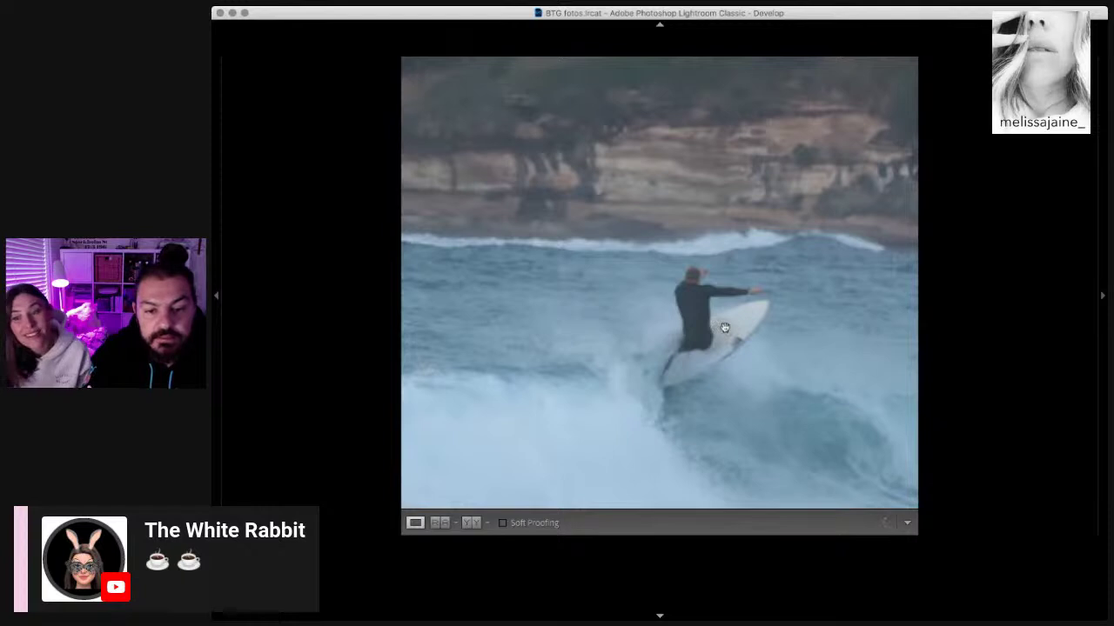
{"action": "key", "text": "Right"}
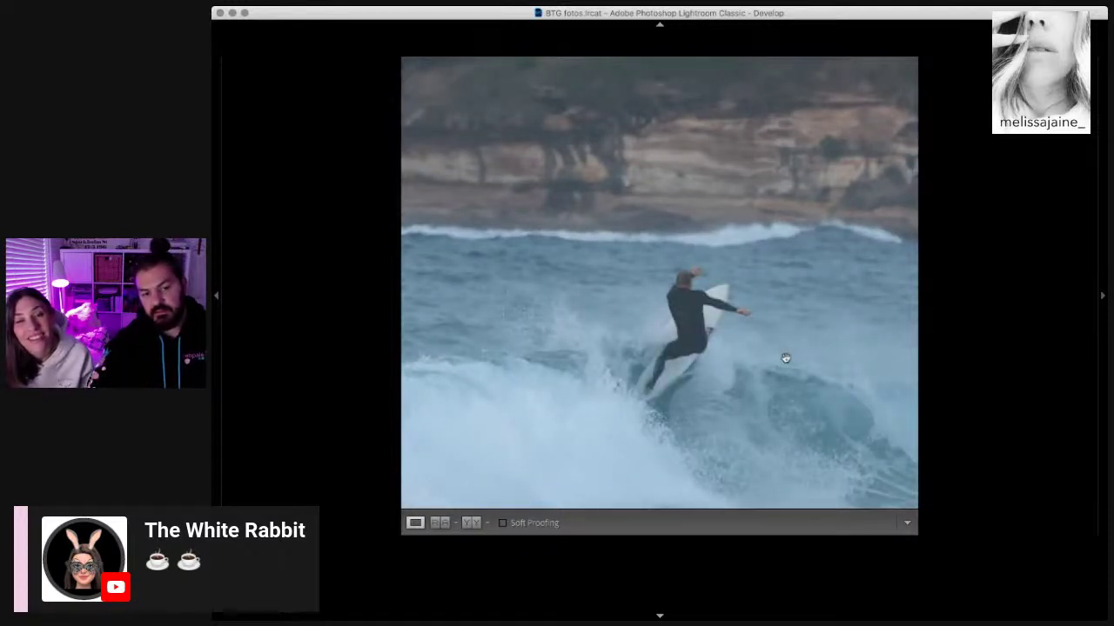
{"action": "key", "text": "Right"}
{"action": "key", "text": "Right"}
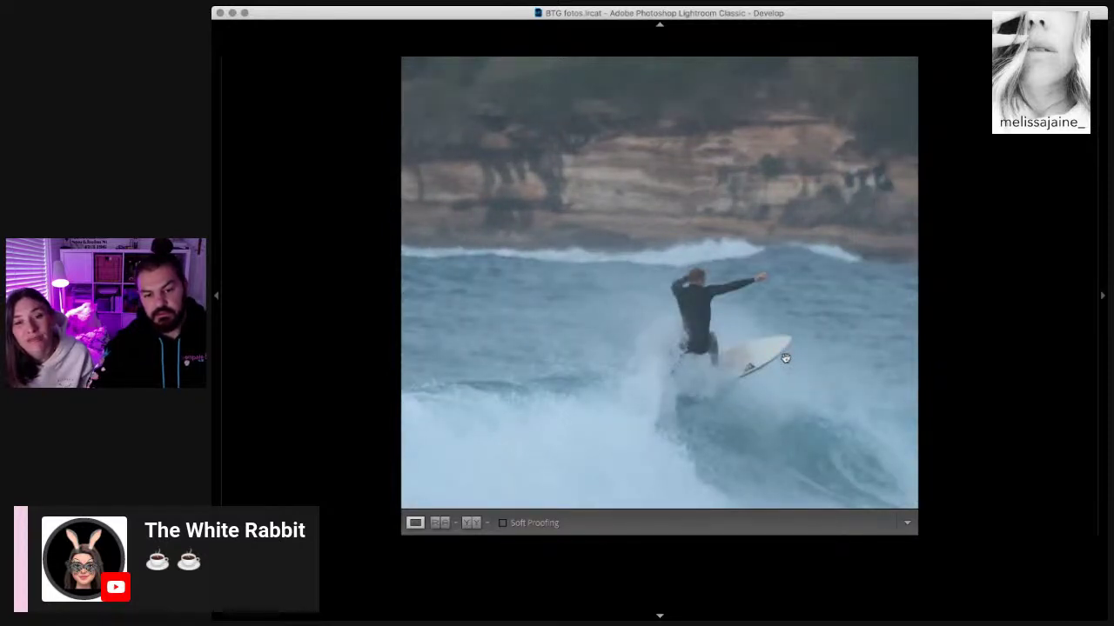
{"action": "key", "text": "Right"}
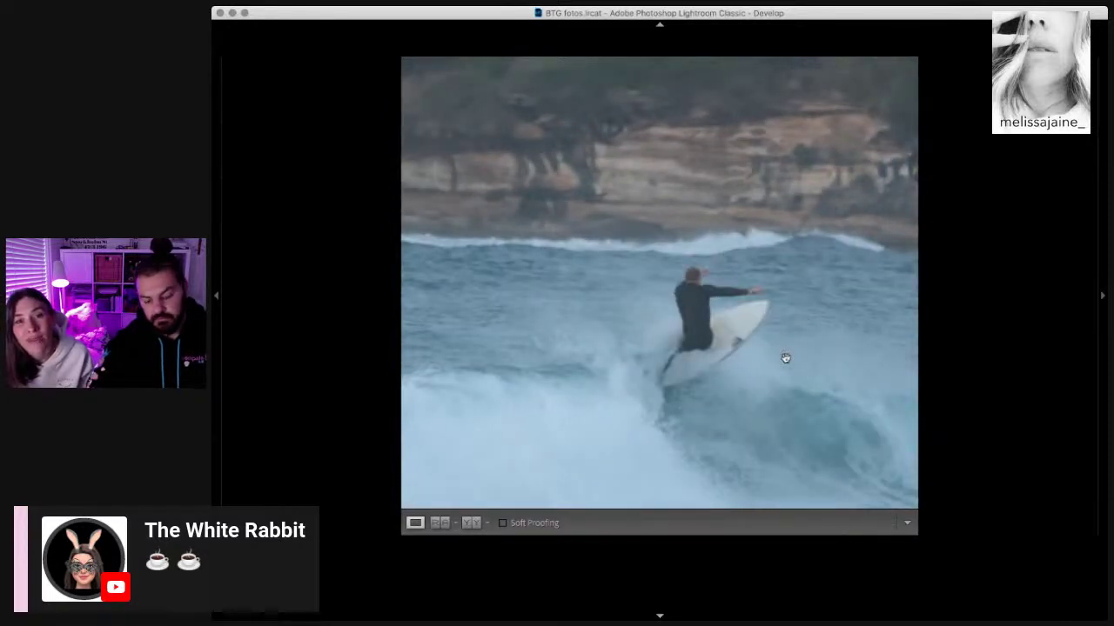
{"action": "key", "text": "Right"}
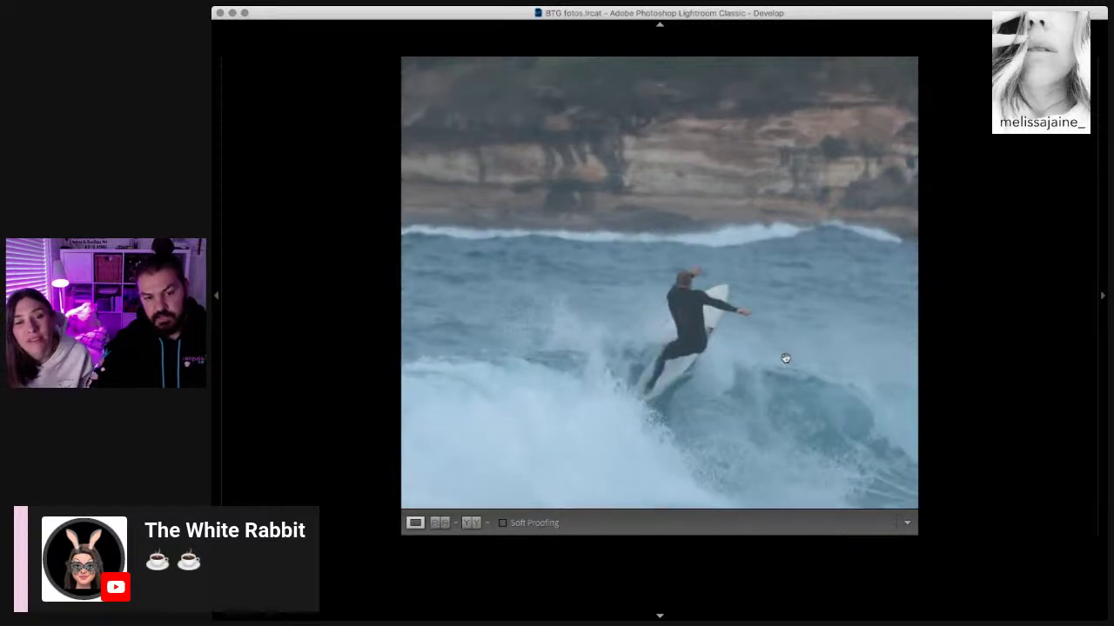
{"action": "key", "text": "Right"}
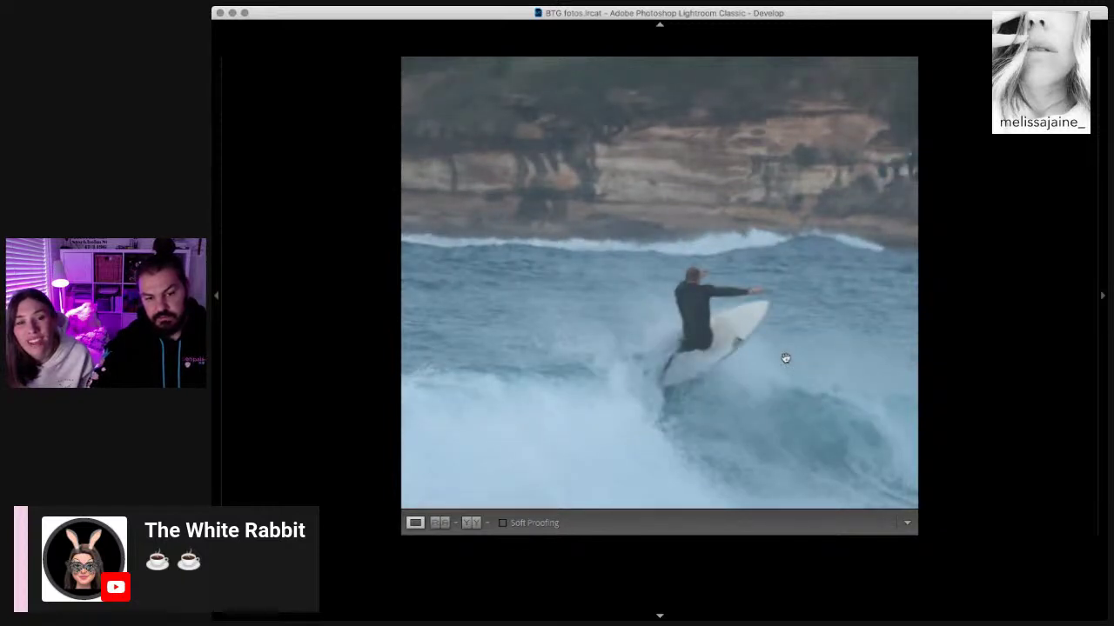
{"action": "key", "text": "Right"}
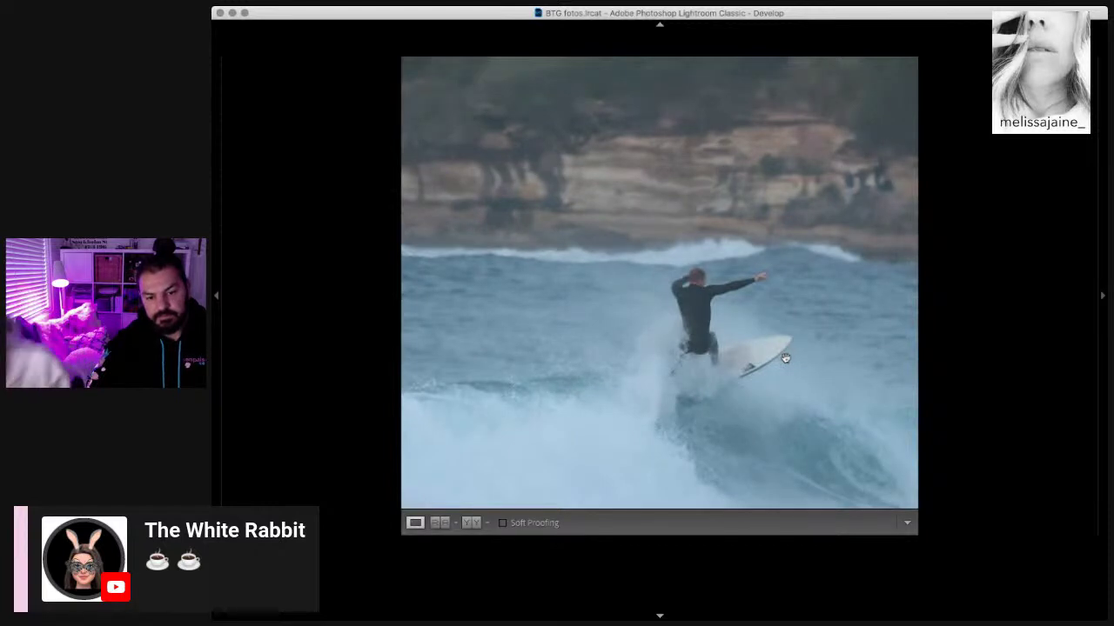
{"action": "key", "text": "Right"}
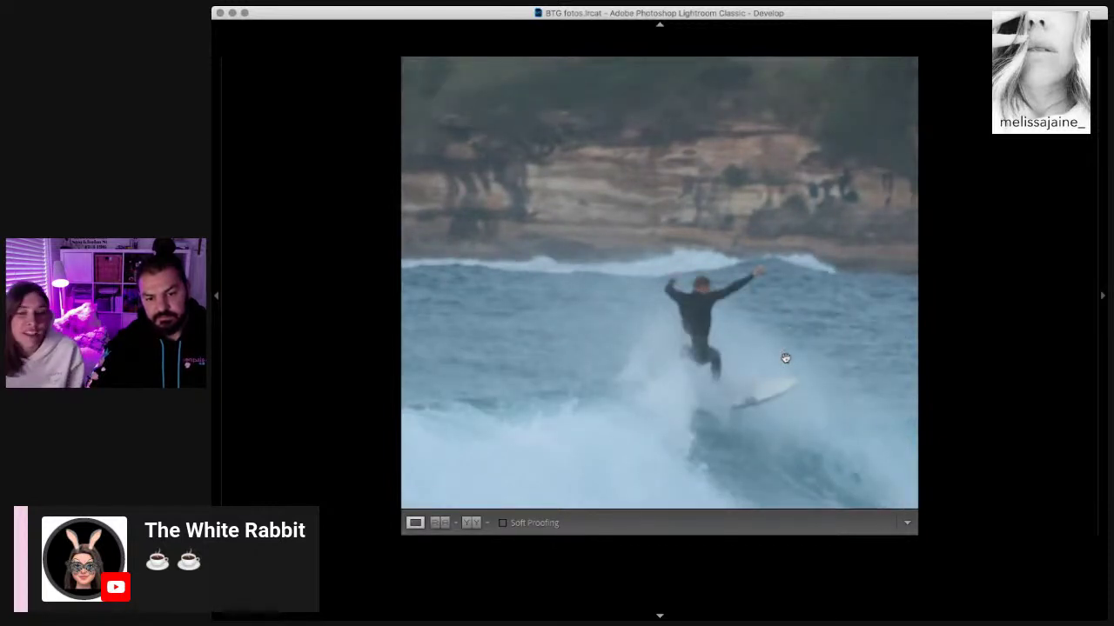
{"action": "key", "text": "Right"}
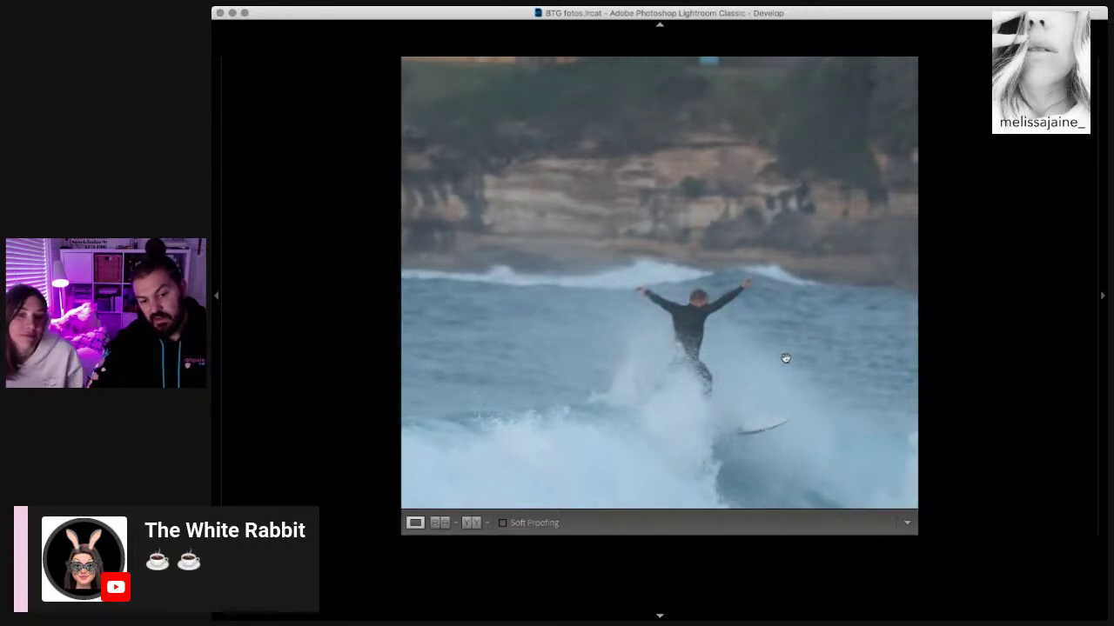
{"action": "key", "text": "Right"}
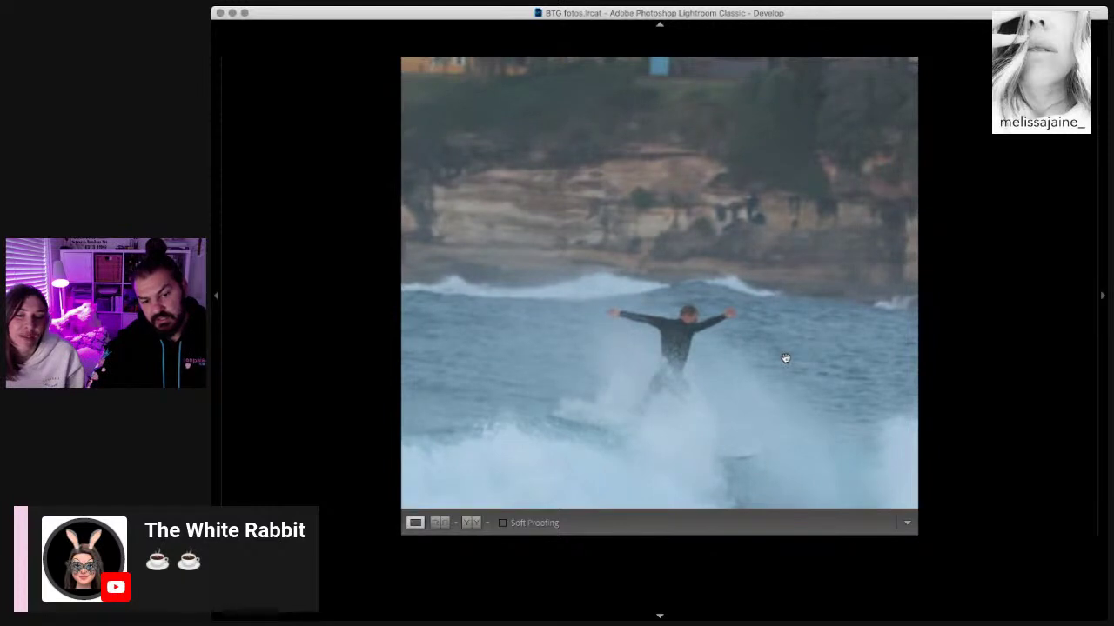
{"action": "key", "text": "Right"}
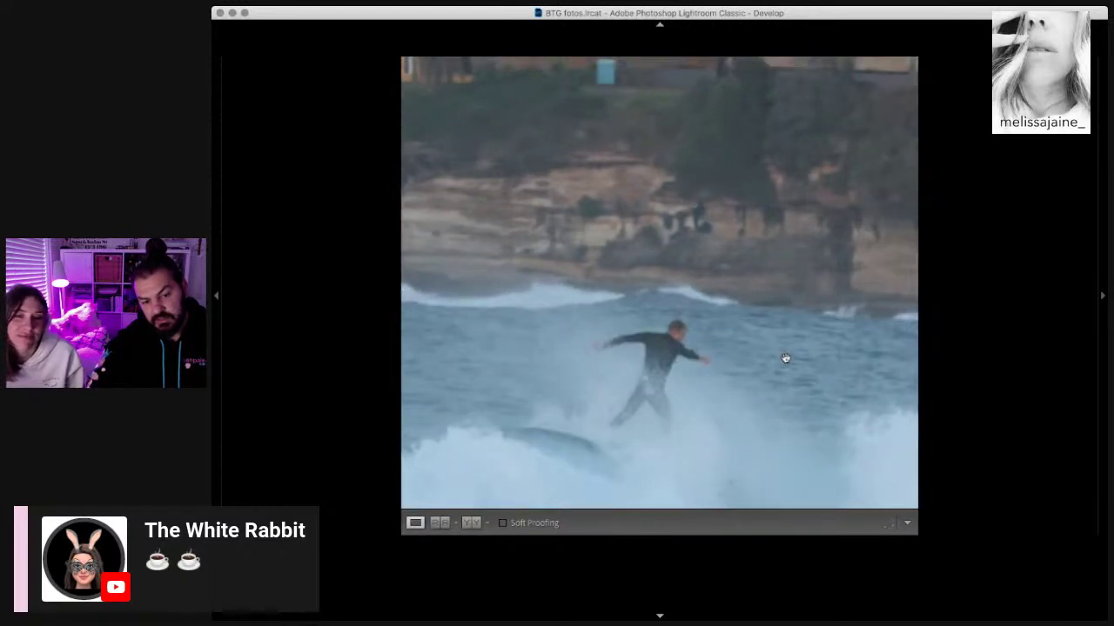
{"action": "key", "text": "Right"}
{"action": "key", "text": "Right"}
{"action": "key", "text": "Right"}
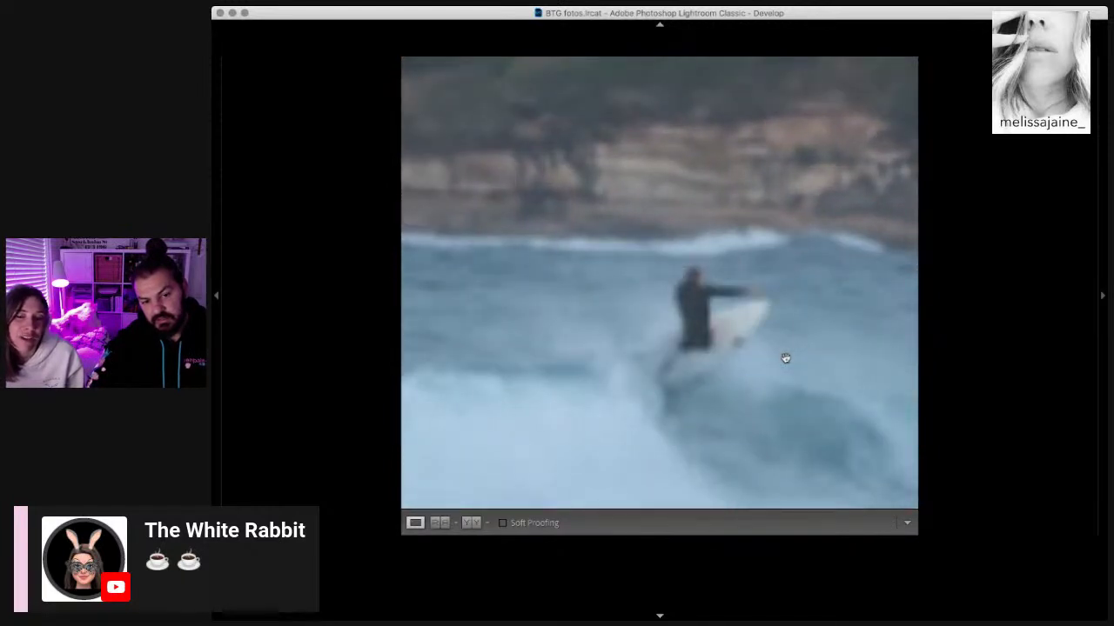
{"action": "key", "text": "Right"}
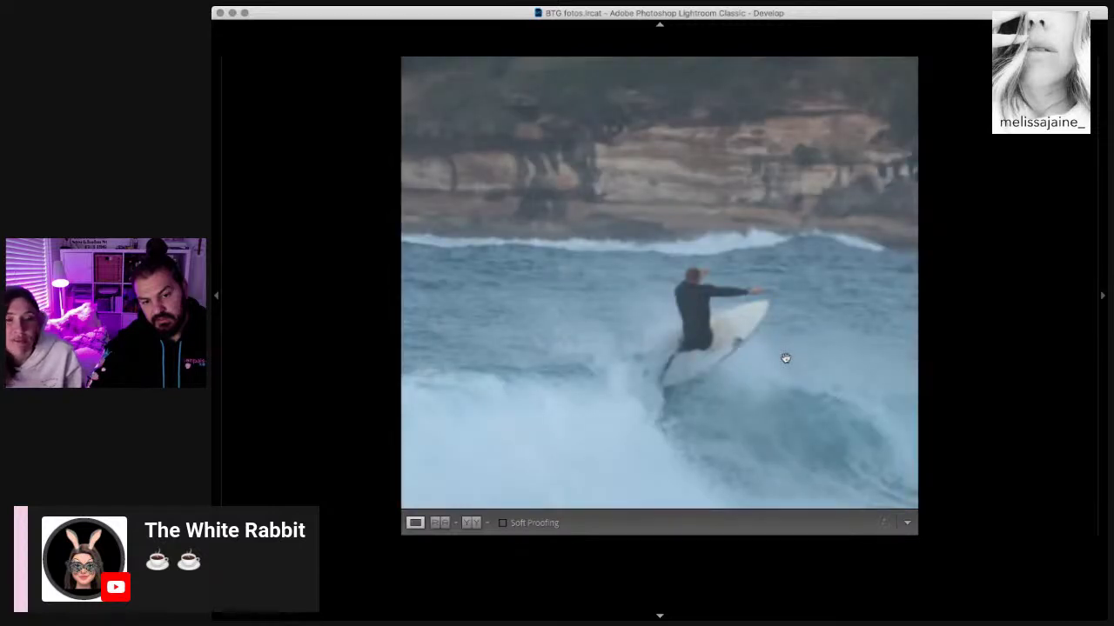
{"action": "key", "text": "Right"}
{"action": "key", "text": "Right"}
{"action": "key", "text": "Right"}
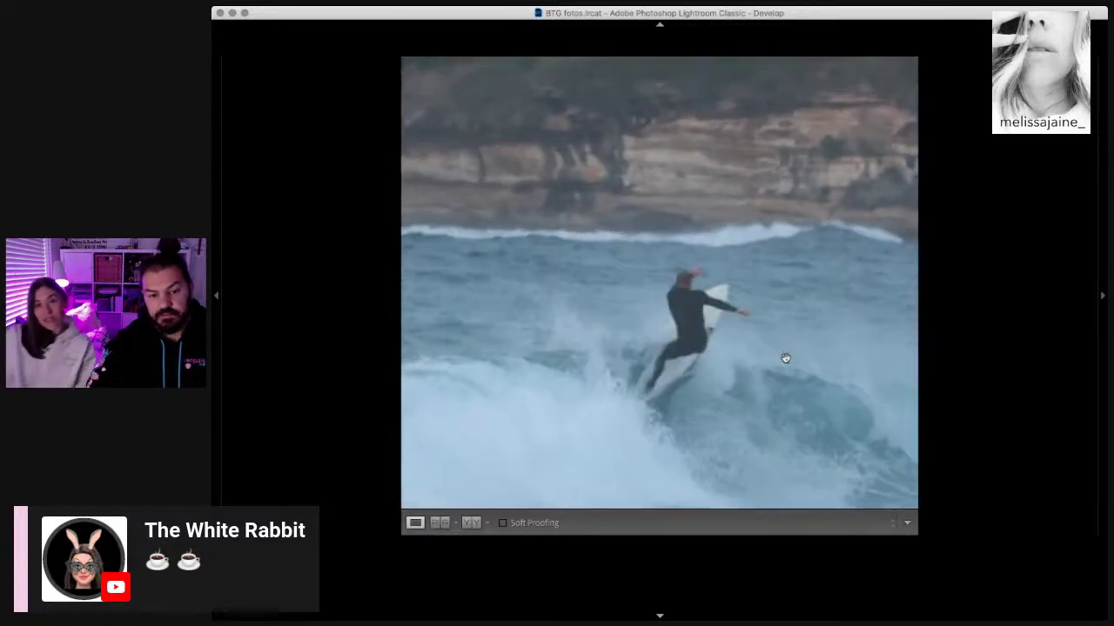
{"action": "key", "text": "r"}
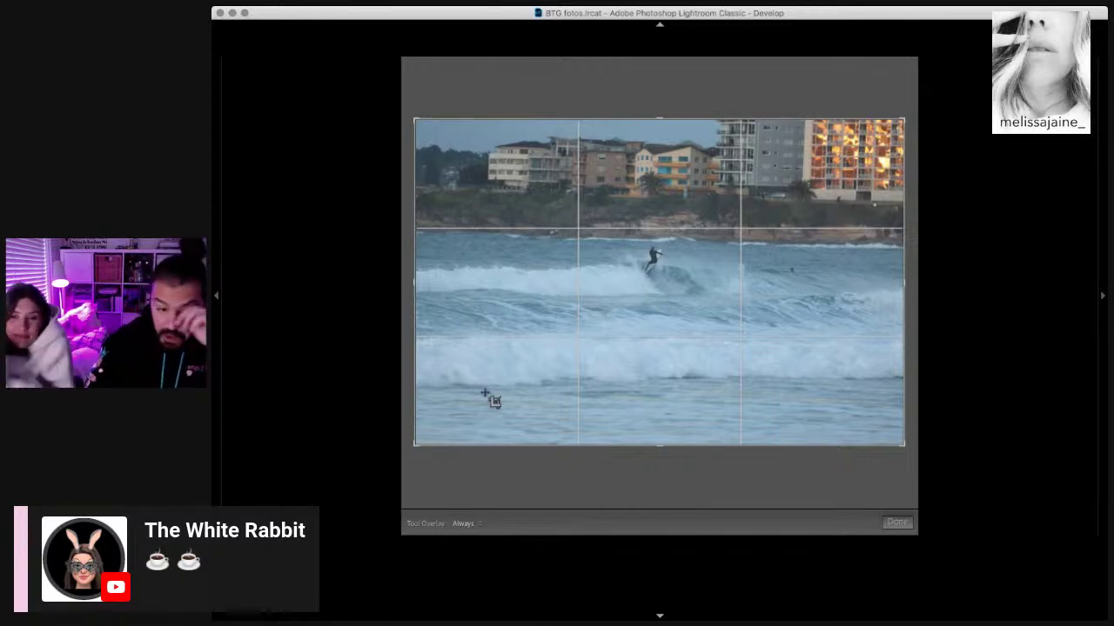
Step: Crop tightly around the surfer with buildings along the top, rotating slightly to level the horizon
{"action": "left_click_drag", "start_coordinate": [823, 174], "coordinate": [476, 391]}
{"action": "left_click_drag", "start_coordinate": [566, 368], "coordinate": [549, 365]}
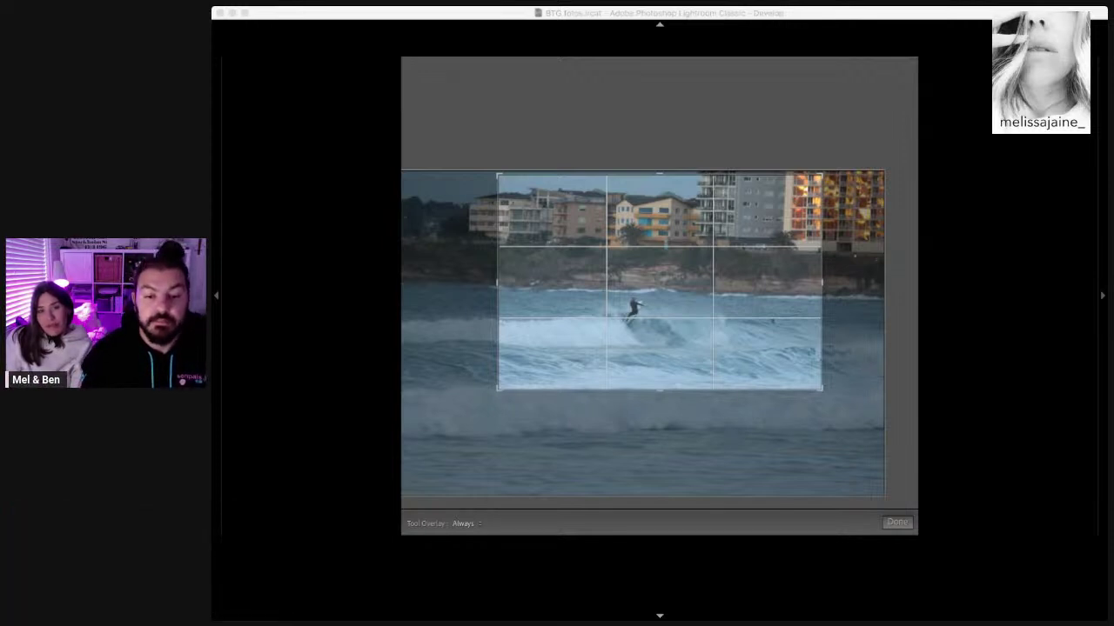
{"action": "left_click_drag", "start_coordinate": [602, 304], "coordinate": [675, 240]}
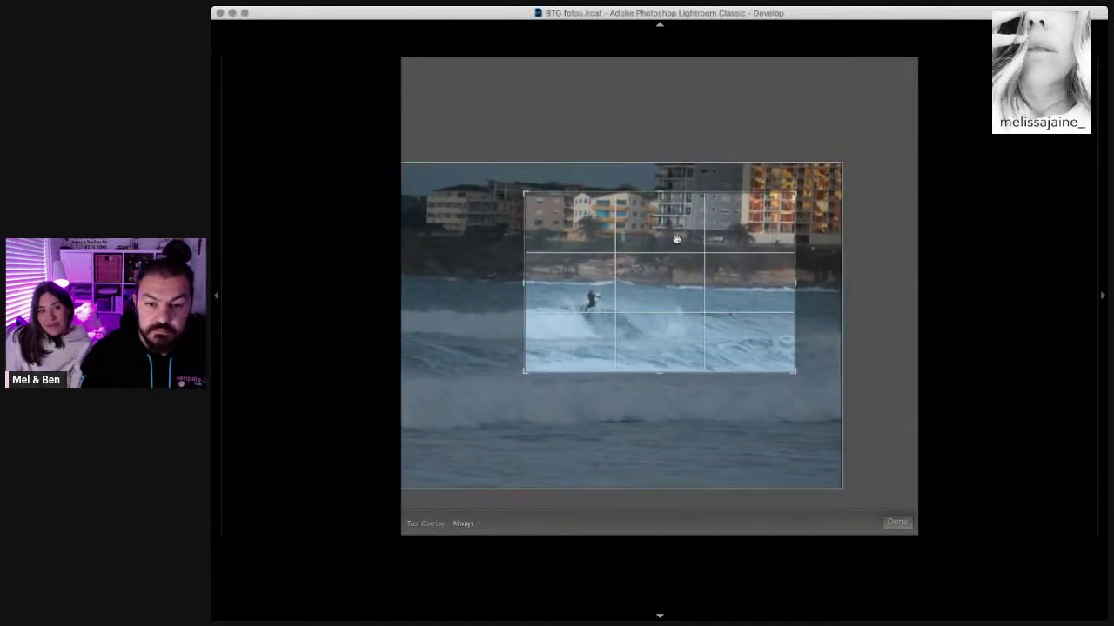
{"action": "left_click_drag", "start_coordinate": [818, 400], "coordinate": [835, 375]}
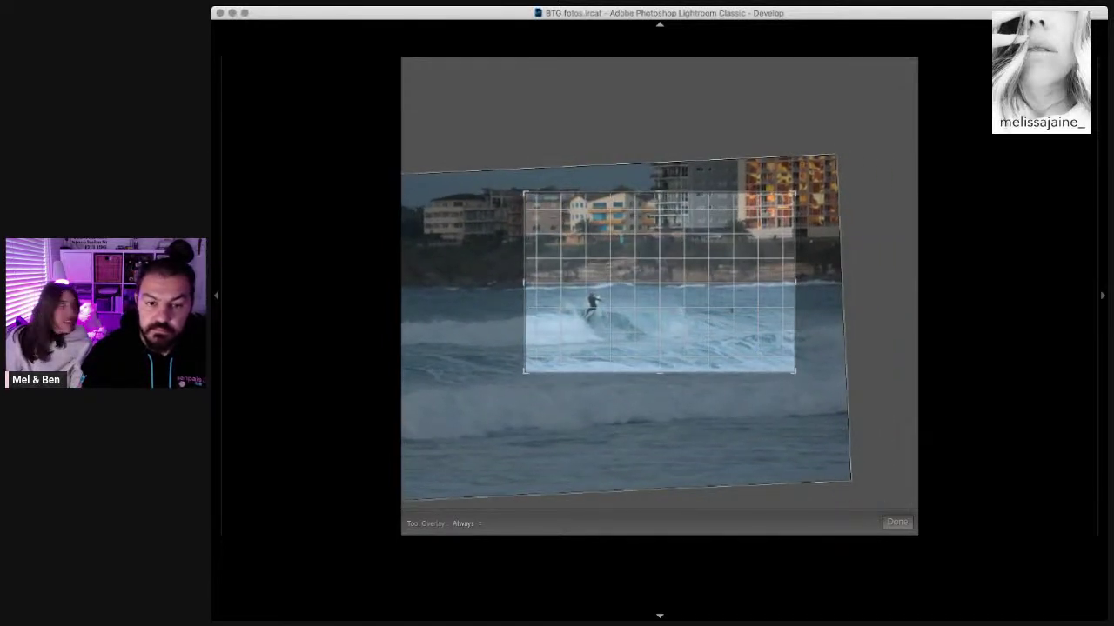
{"action": "left_click_drag", "start_coordinate": [835, 374], "coordinate": [837, 385]}
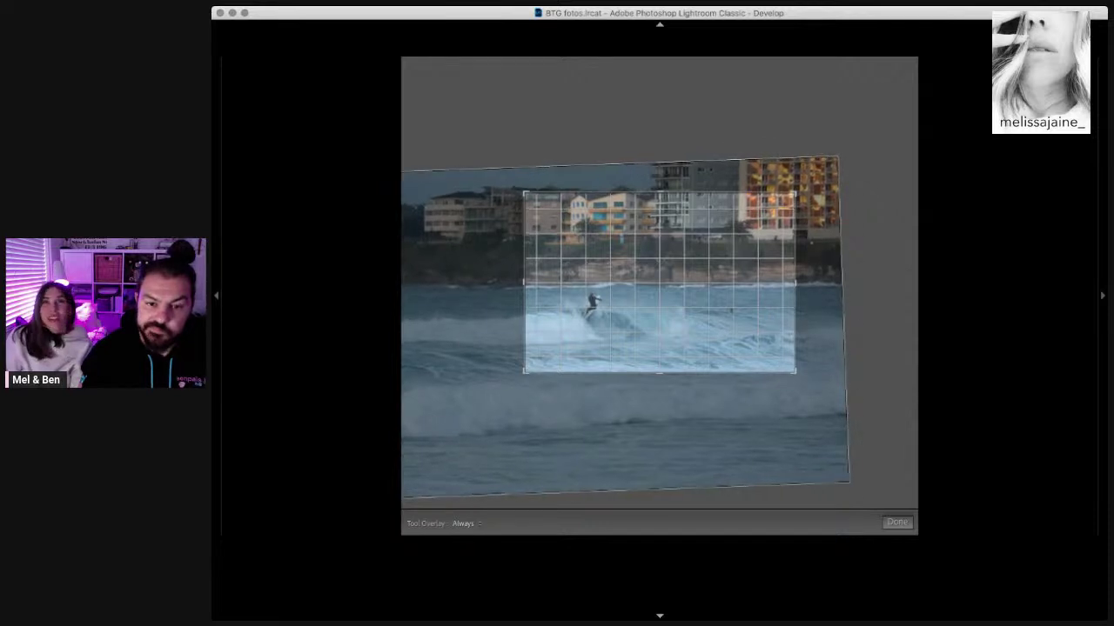
Step: Recrop the surfer photo tighter from the top and right, straightening it slightly, so the buildings are cut out
{"action": "key", "text": "z"}
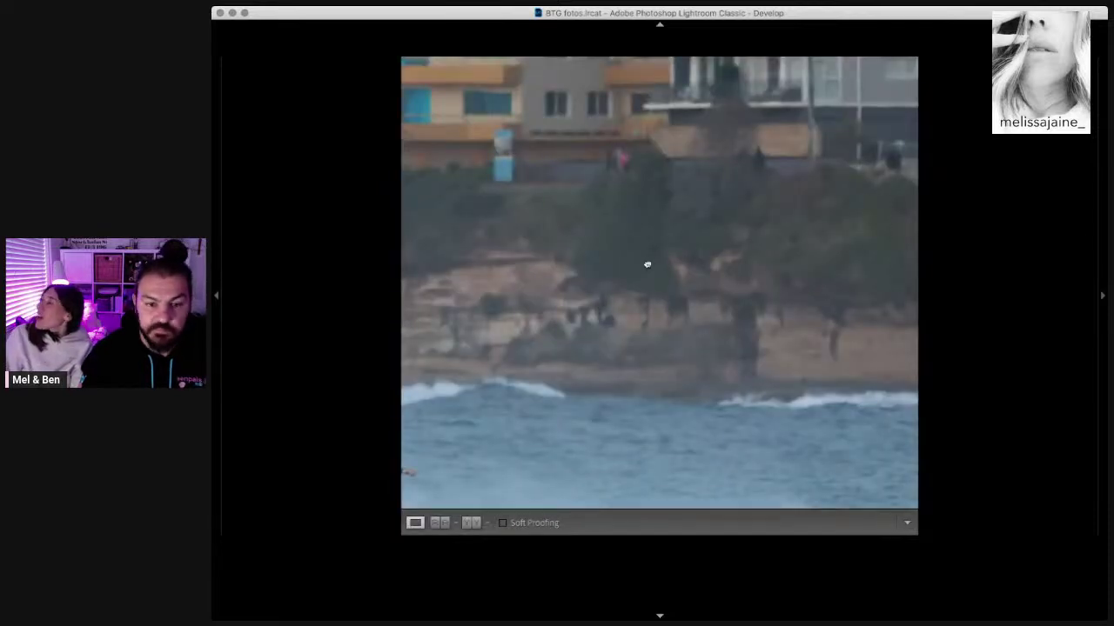
{"action": "left_click", "coordinate": [647, 265]}
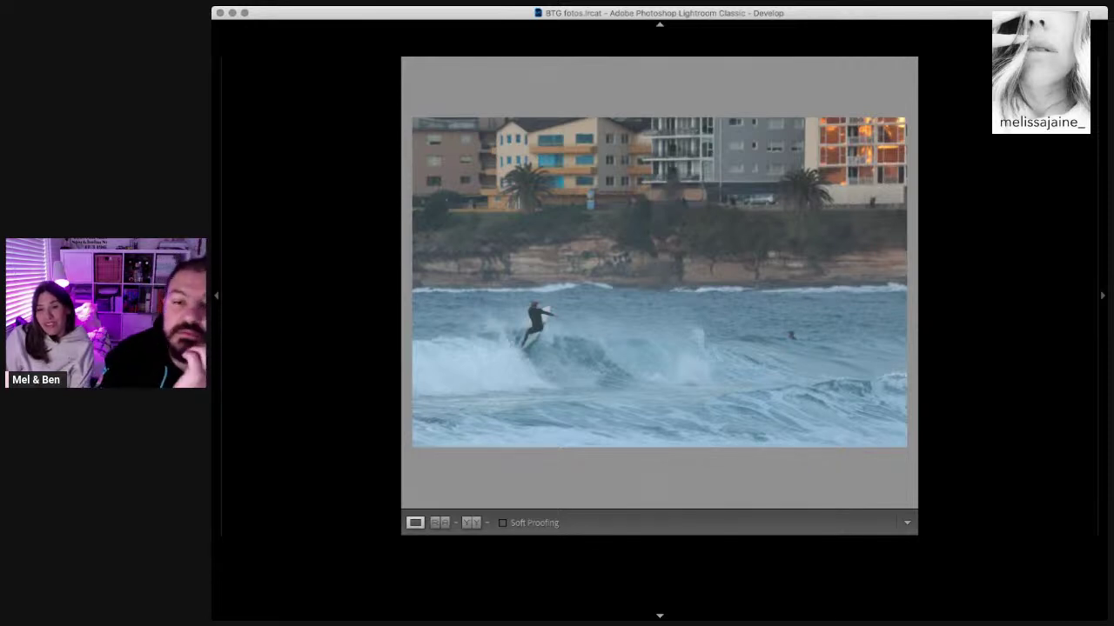
{"action": "key", "text": "r"}
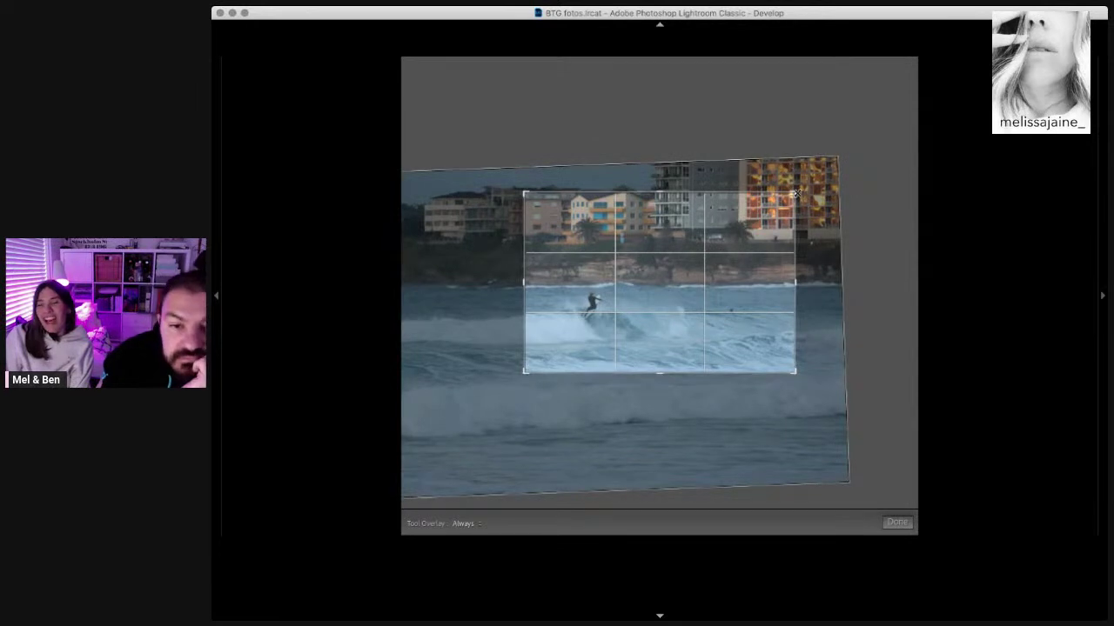
{"action": "left_click_drag", "start_coordinate": [794, 193], "coordinate": [756, 217]}
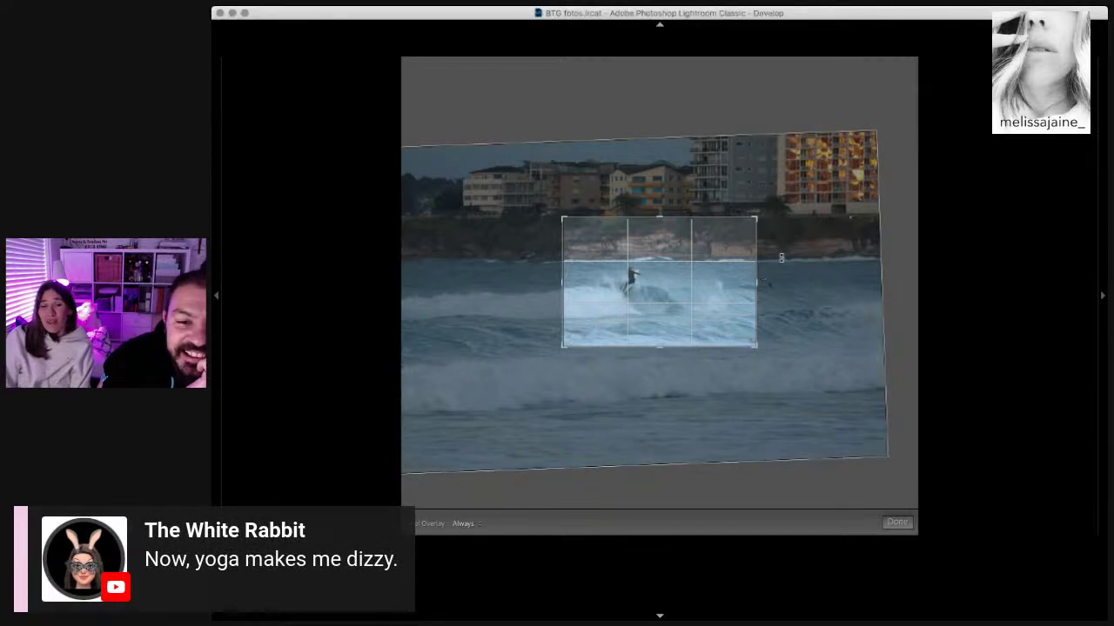
{"action": "left_click_drag", "start_coordinate": [666, 217], "coordinate": [667, 223]}
{"action": "left_click_drag", "start_coordinate": [783, 247], "coordinate": [787, 251]}
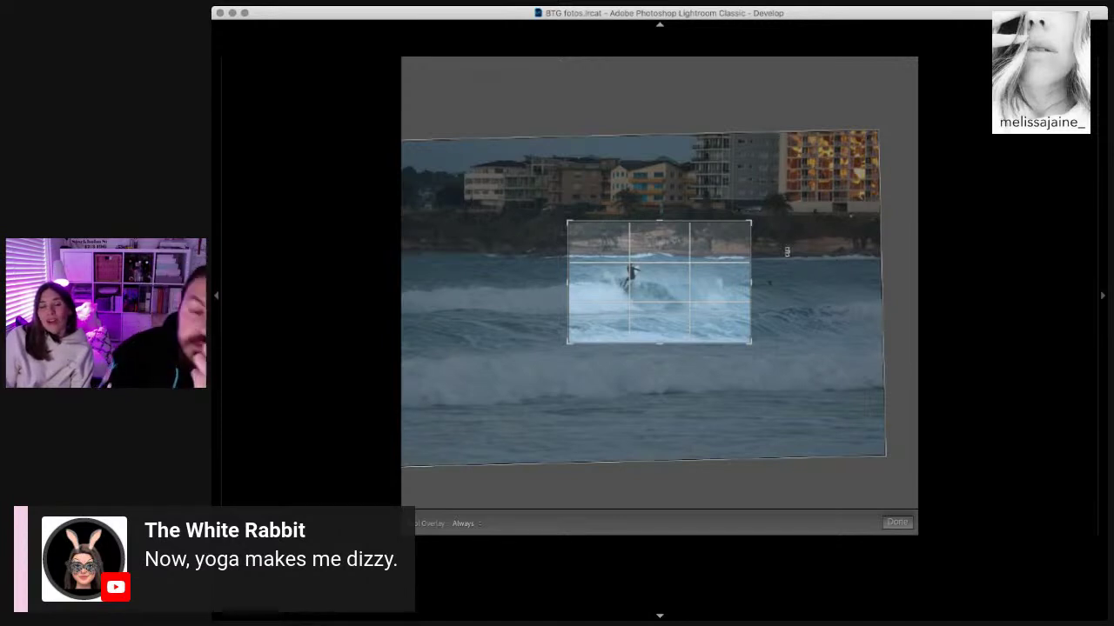
{"action": "key", "text": "Return"}
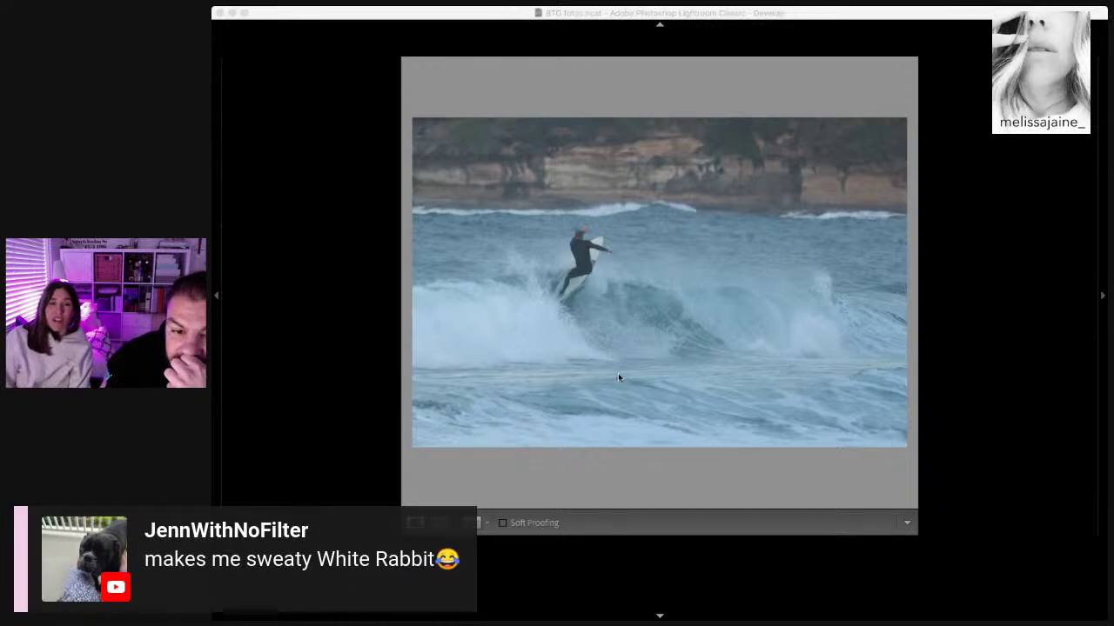
{"action": "left_click", "coordinate": [609, 352]}
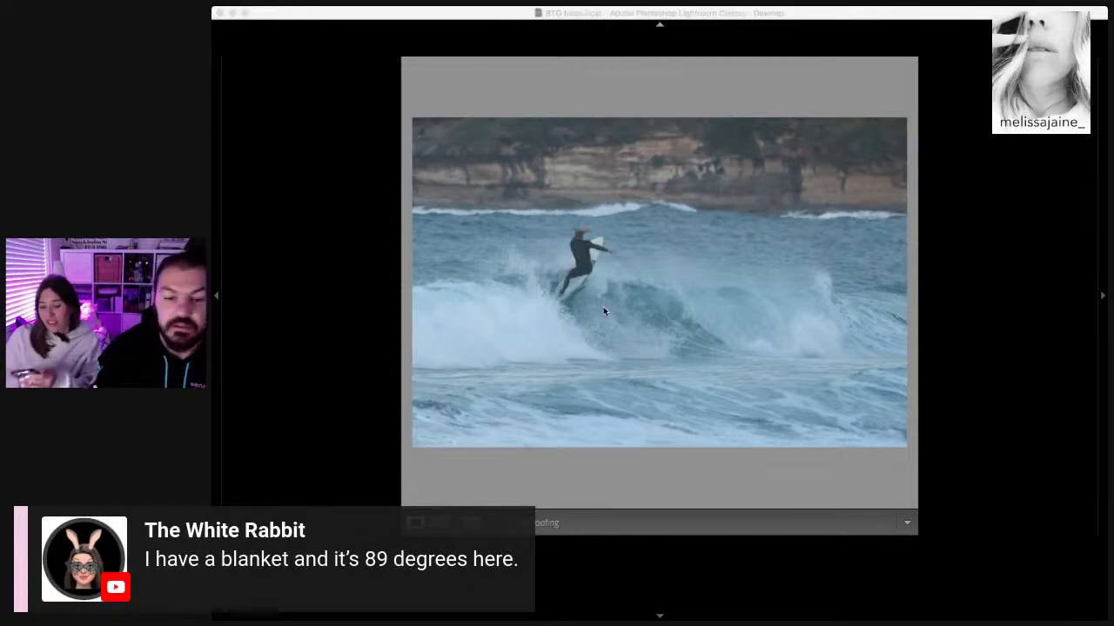
Step: Step four frames into the burst and zoom in and out to check the buildings' detail
{"action": "left_click", "coordinate": [571, 304]}
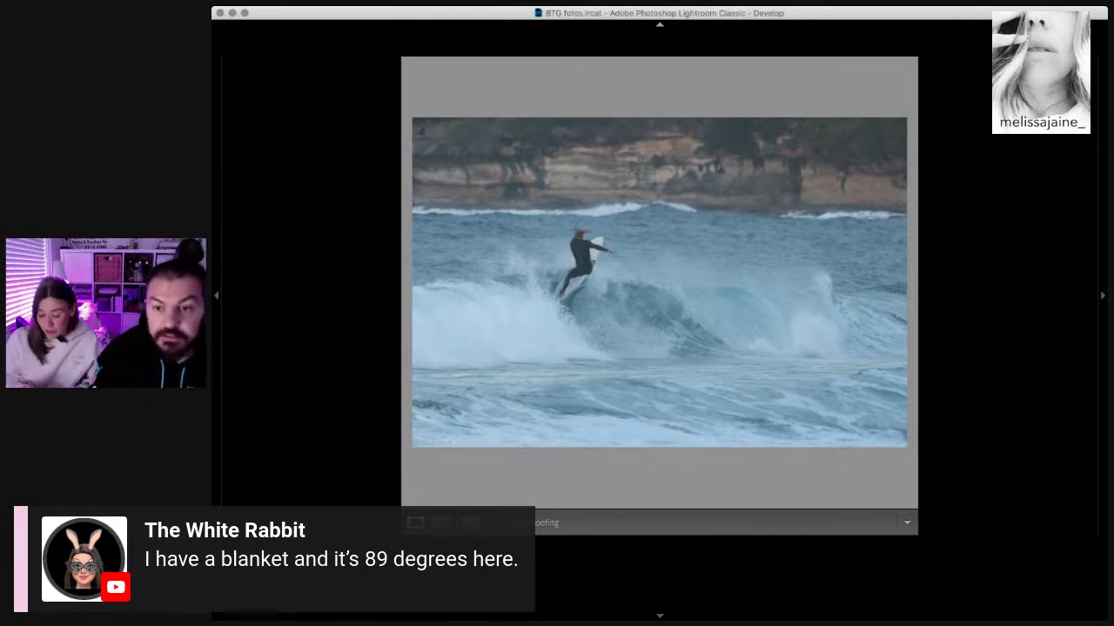
{"action": "key", "text": "Right"}
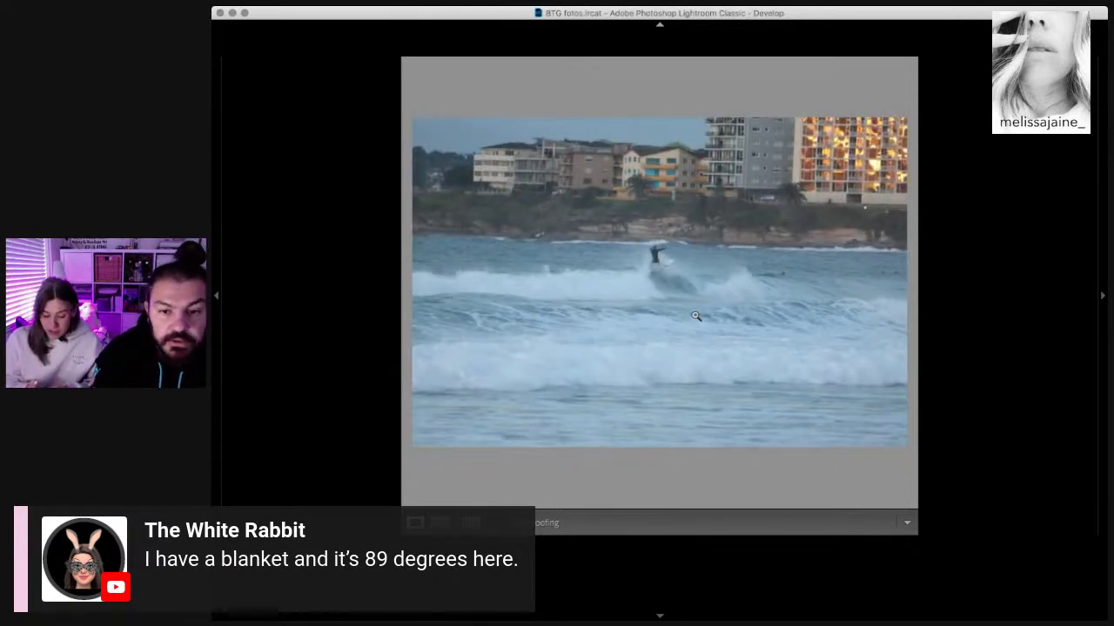
{"action": "key", "text": "Right"}
{"action": "key", "text": "Right"}
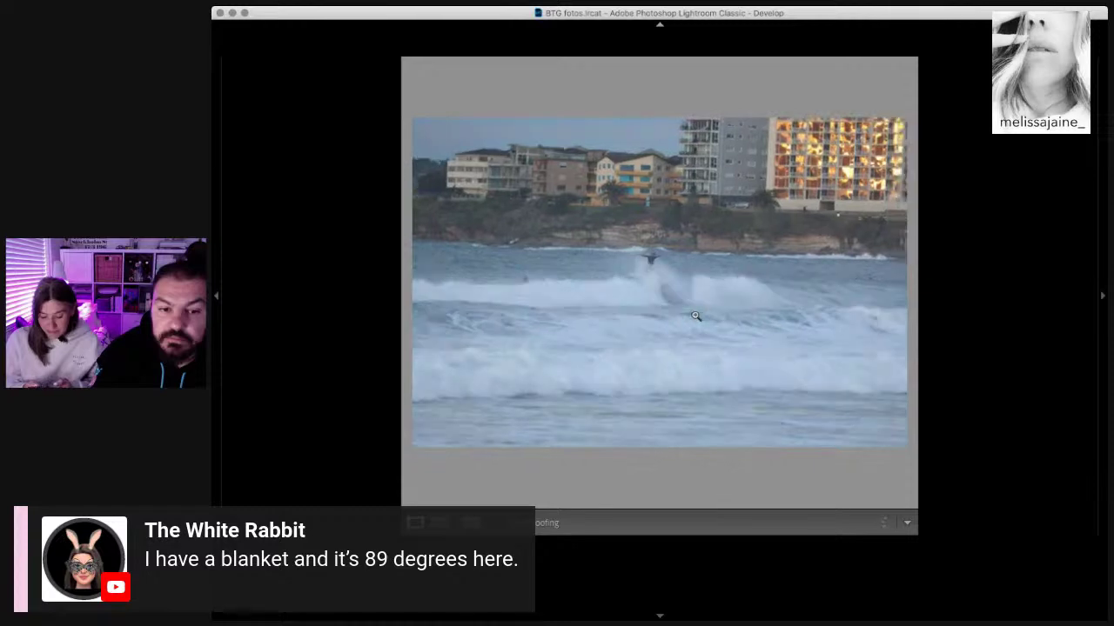
{"action": "key", "text": "Right"}
{"action": "key", "text": "Right"}
{"action": "key", "text": "Right"}
{"action": "key", "text": "Right"}
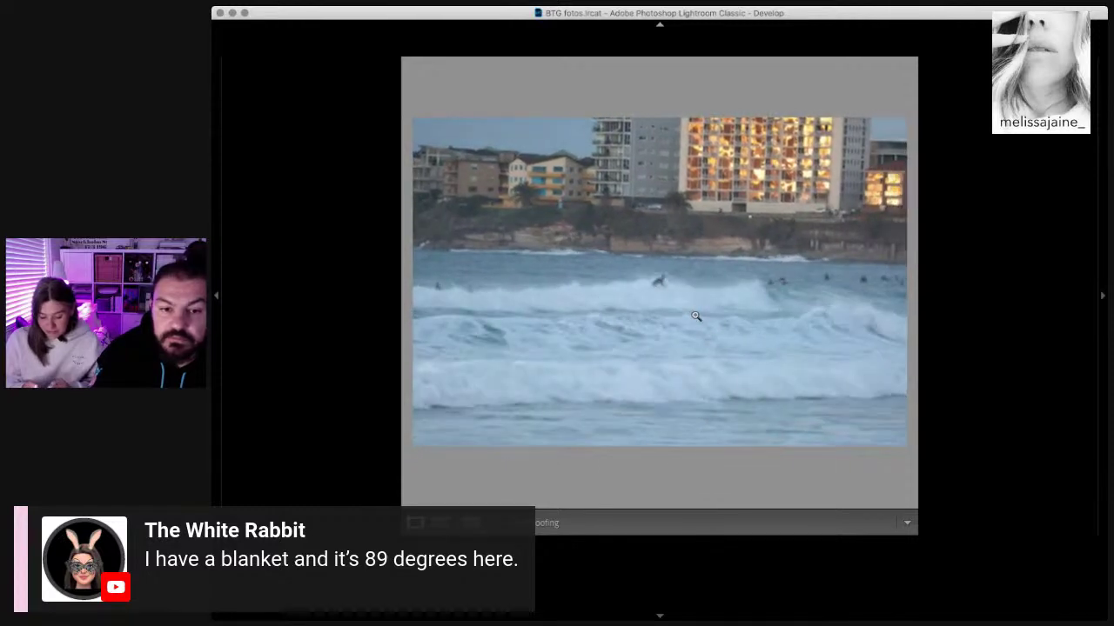
{"action": "key", "text": "Right"}
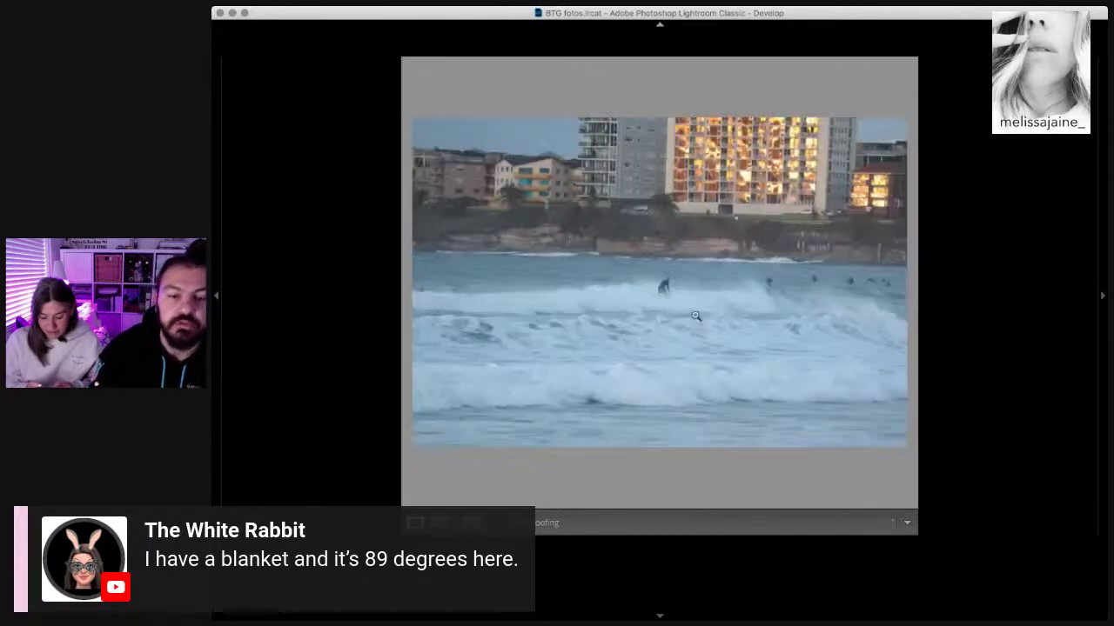
{"action": "left_click", "coordinate": [790, 235]}
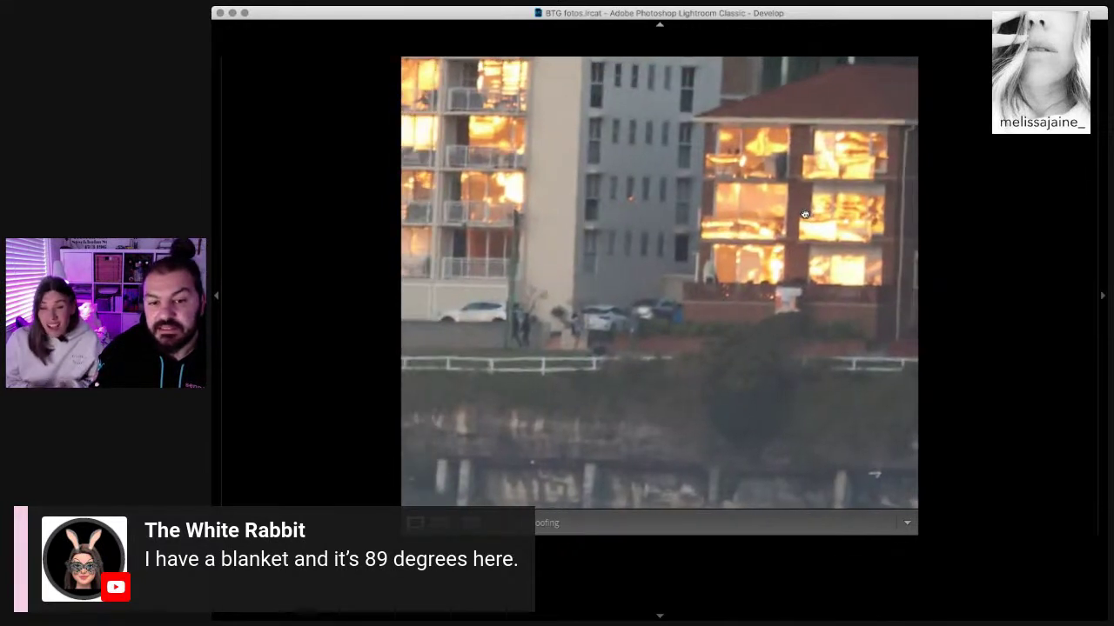
{"action": "left_click", "coordinate": [804, 215]}
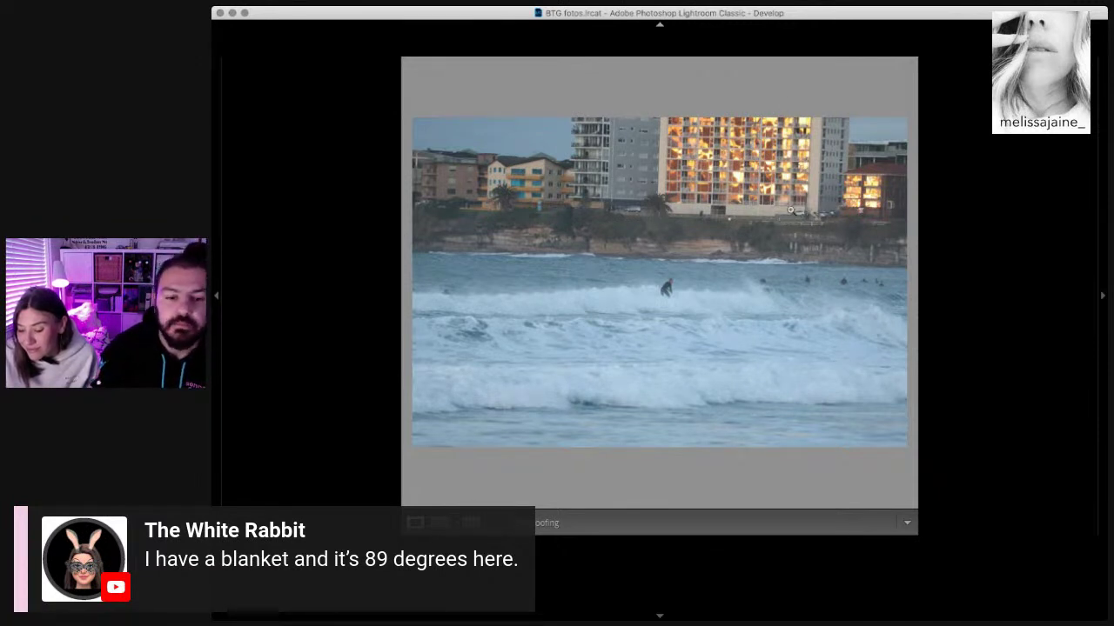
Step: Advance three more burst frames and zoom 1:1 on the surfer to check sharpness
{"action": "key", "text": "Right"}
{"action": "key", "text": "Right"}
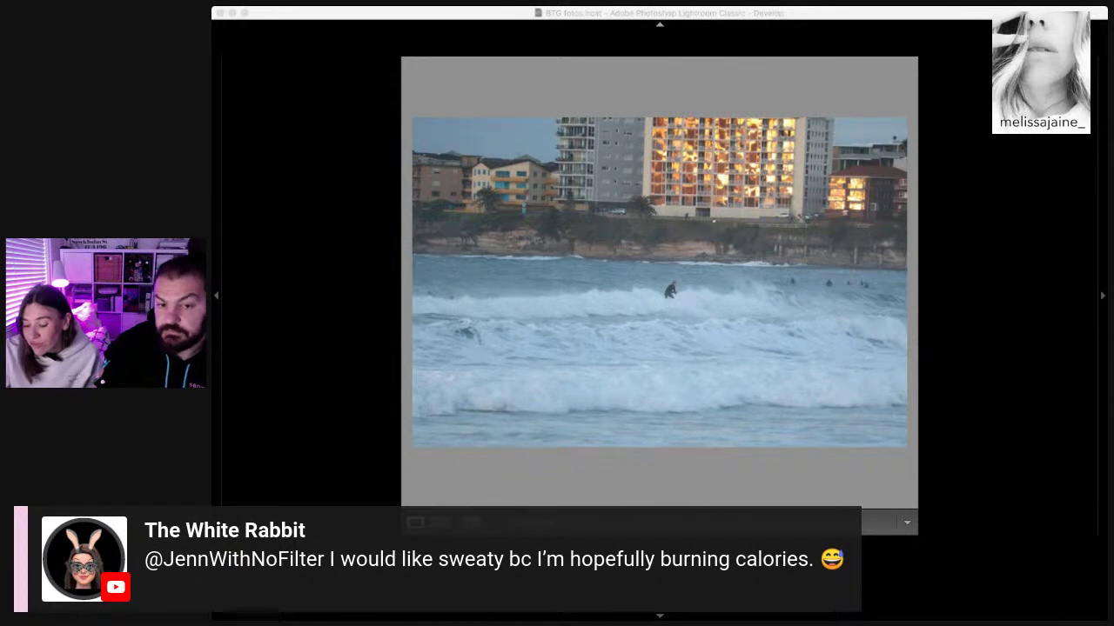
{"action": "left_click", "coordinate": [613, 353]}
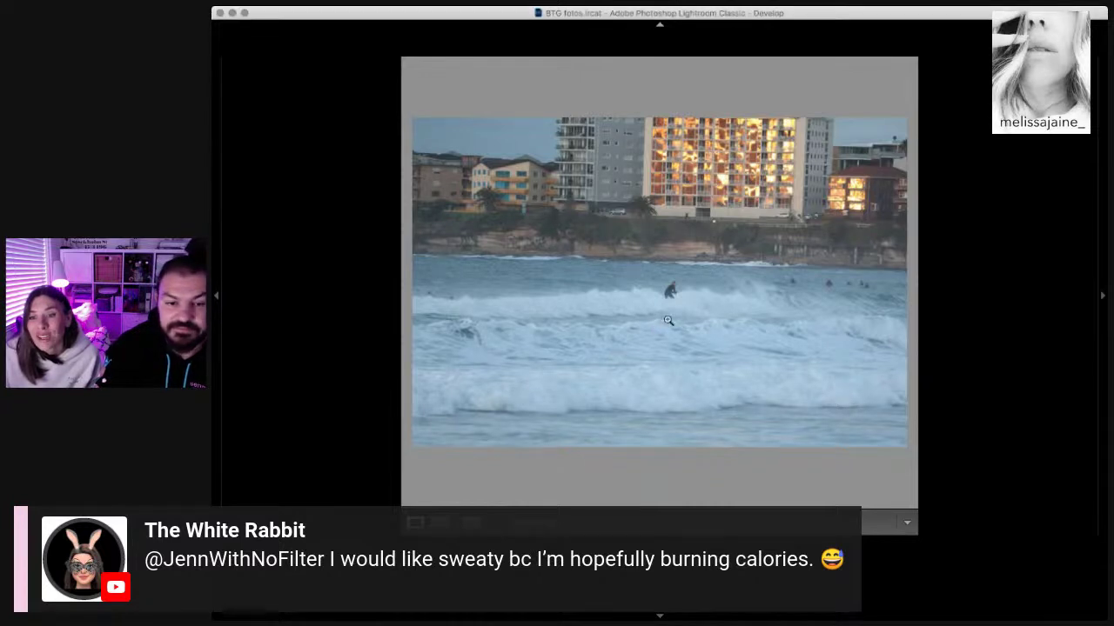
{"action": "key", "text": "Right"}
{"action": "key", "text": "Right"}
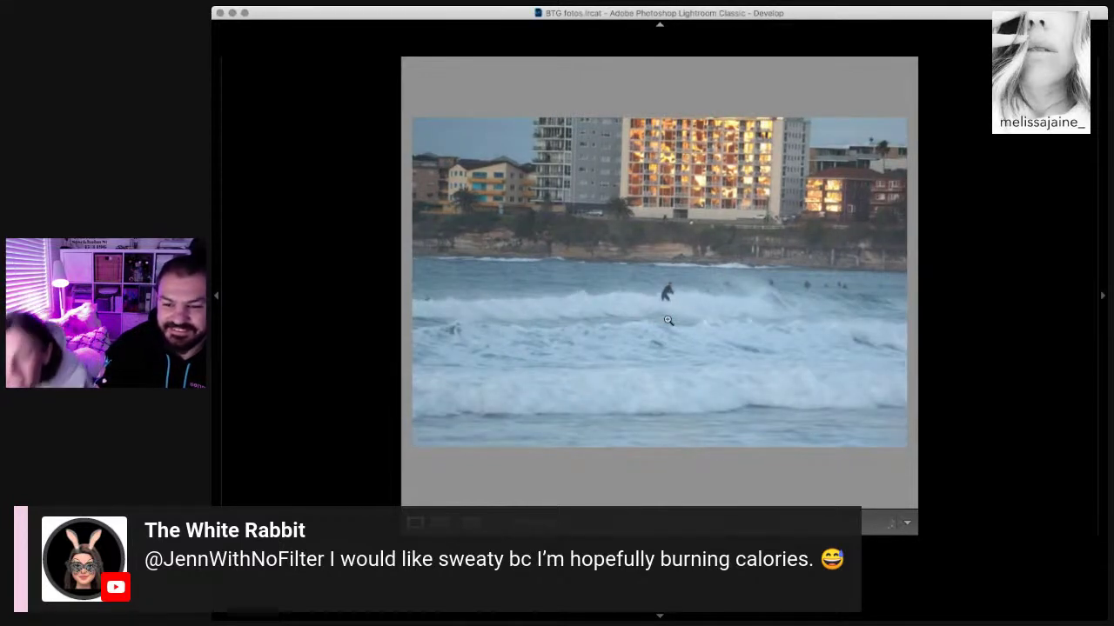
{"action": "key", "text": "Right"}
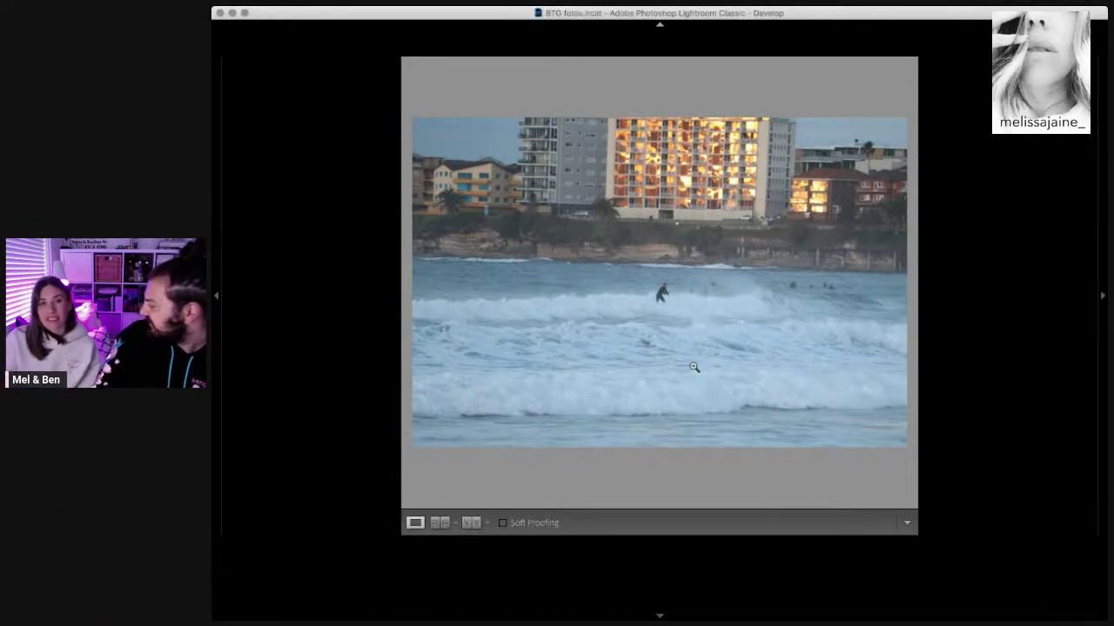
{"action": "left_click", "coordinate": [666, 294]}
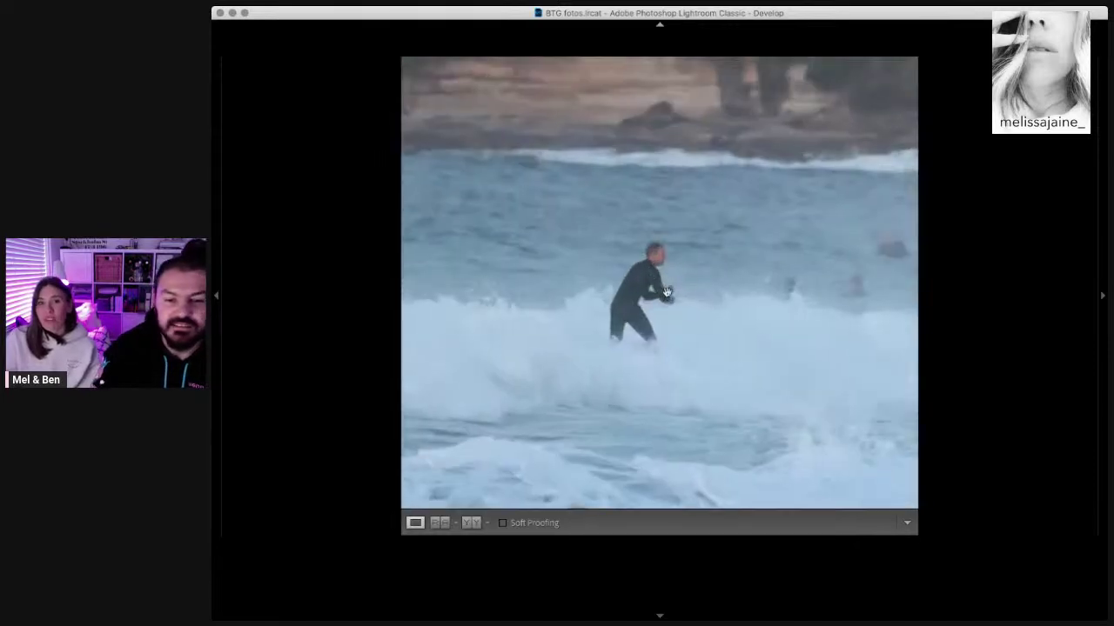
{"action": "left_click", "coordinate": [666, 293]}
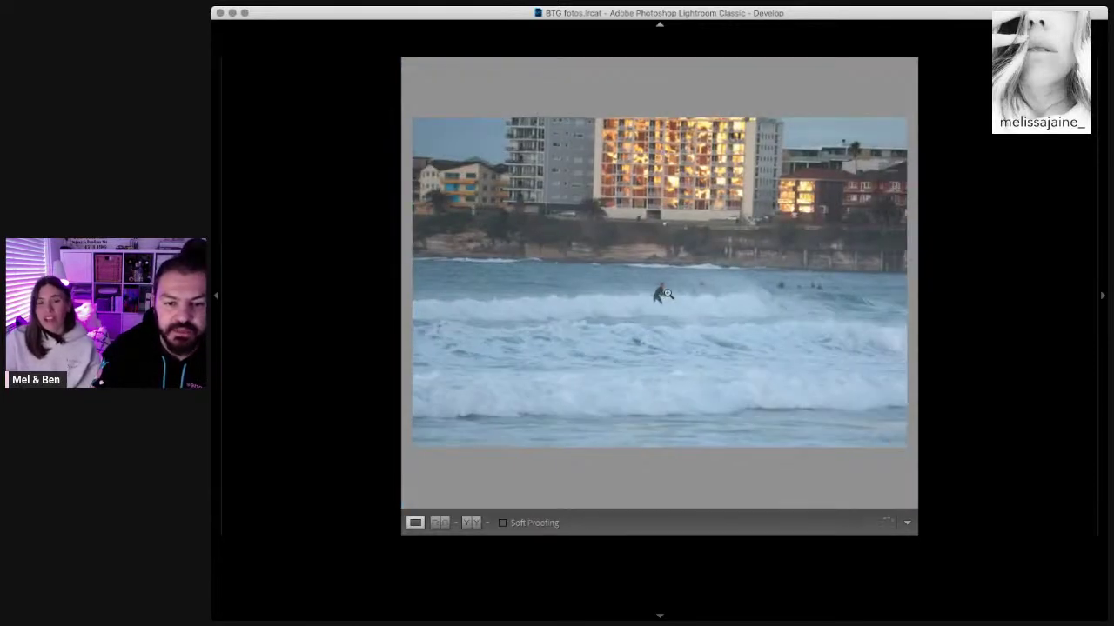
{"action": "left_click", "coordinate": [666, 293]}
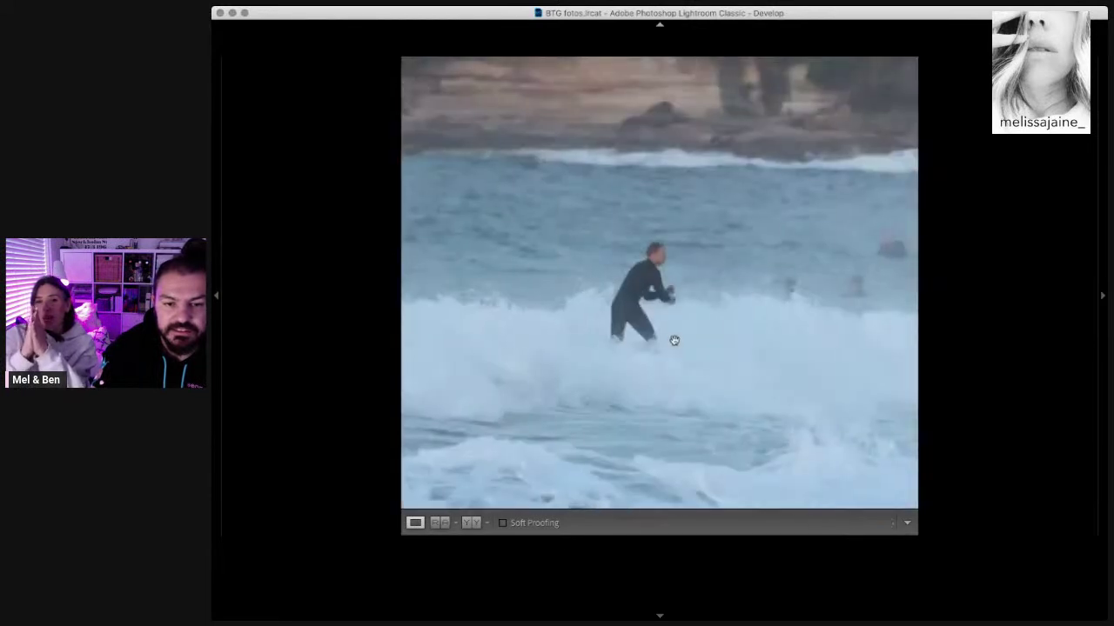
Step: Compare the following burst frames at 1:1, ending on the sunlit apartment-block wide shot
{"action": "key", "text": "Right"}
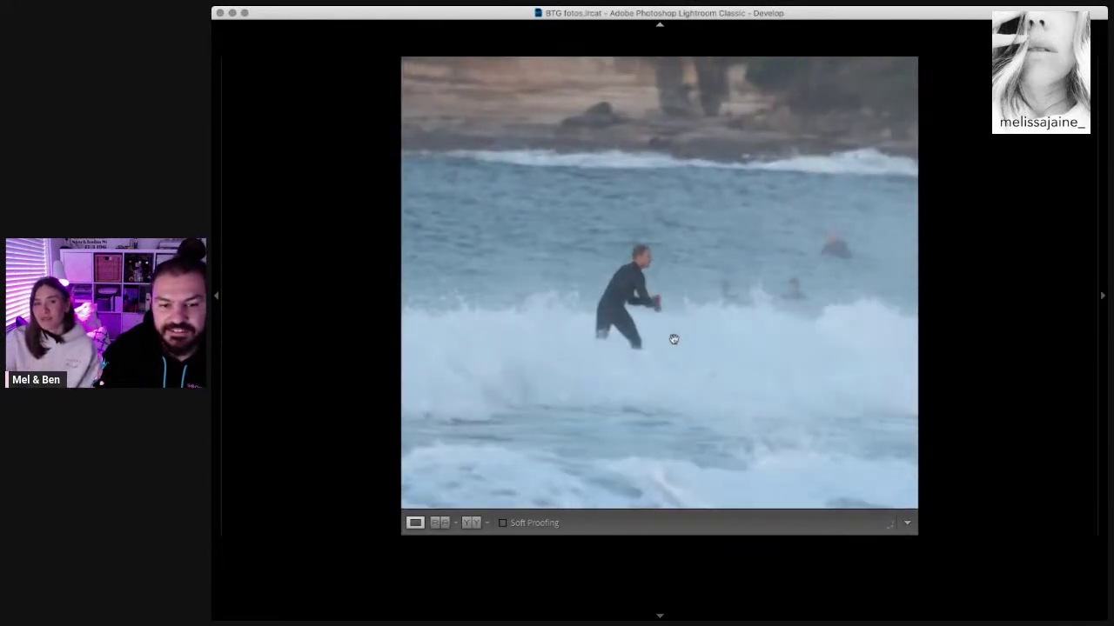
{"action": "key", "text": "Right"}
{"action": "key", "text": "Right"}
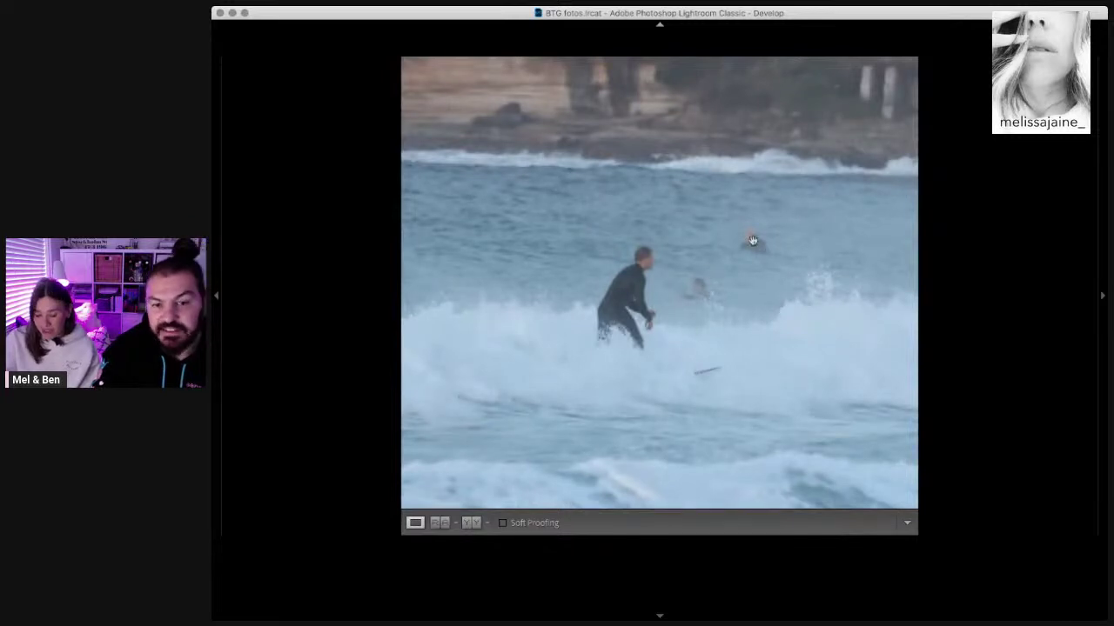
{"action": "key", "text": "Right"}
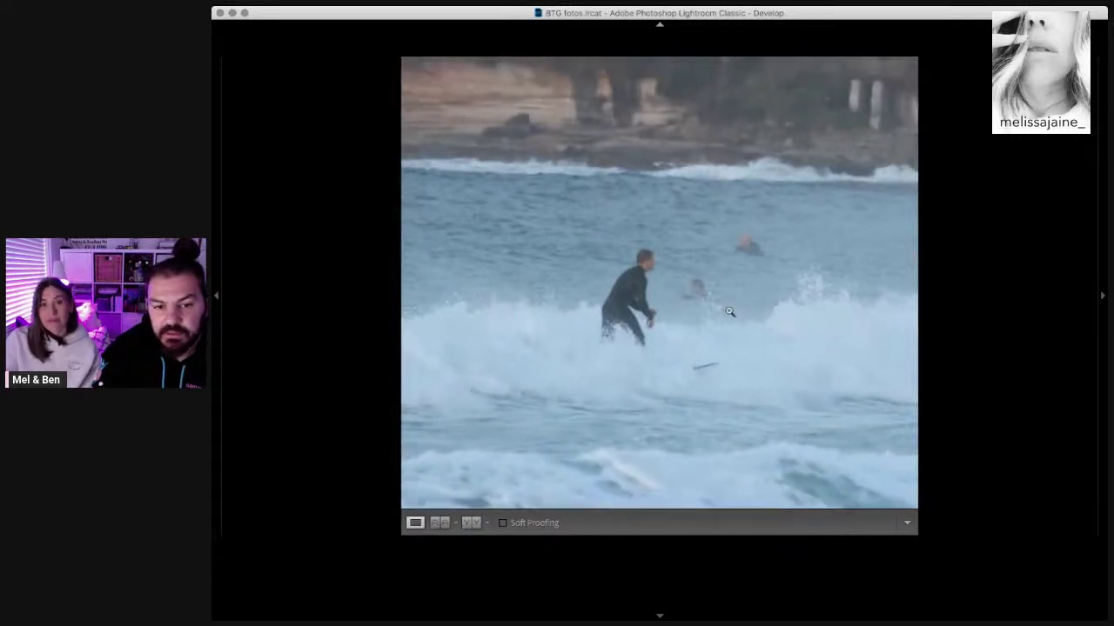
{"action": "left_click", "coordinate": [727, 309]}
{"action": "key", "text": "Right"}
{"action": "key", "text": "Right"}
{"action": "key", "text": "Right"}
{"action": "key", "text": "Right"}
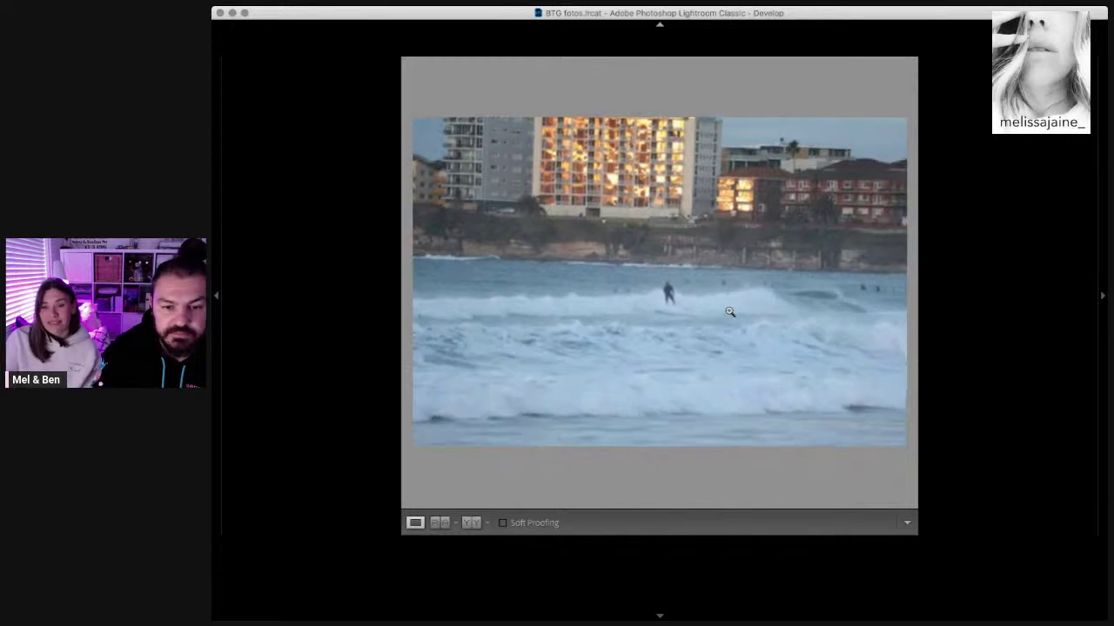
{"action": "key", "text": "Right"}
{"action": "key", "text": "Right"}
{"action": "key", "text": "Right"}
{"action": "key", "text": "Right"}
{"action": "key", "text": "Right"}
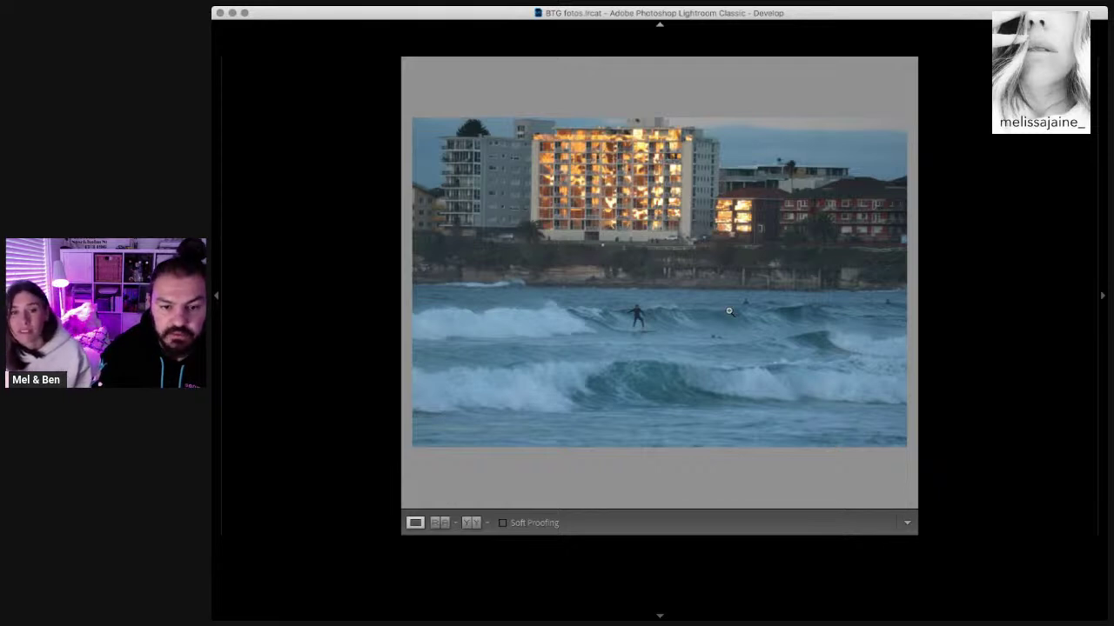
{"action": "left_click", "coordinate": [653, 309]}
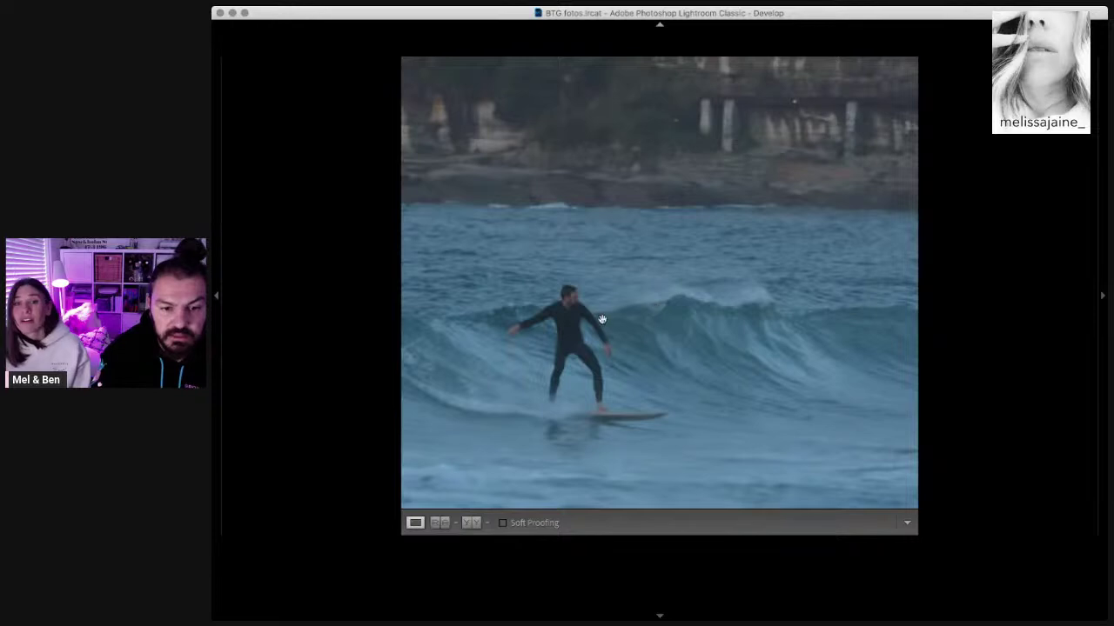
{"action": "key", "text": "Right"}
{"action": "left_click", "coordinate": [641, 318]}
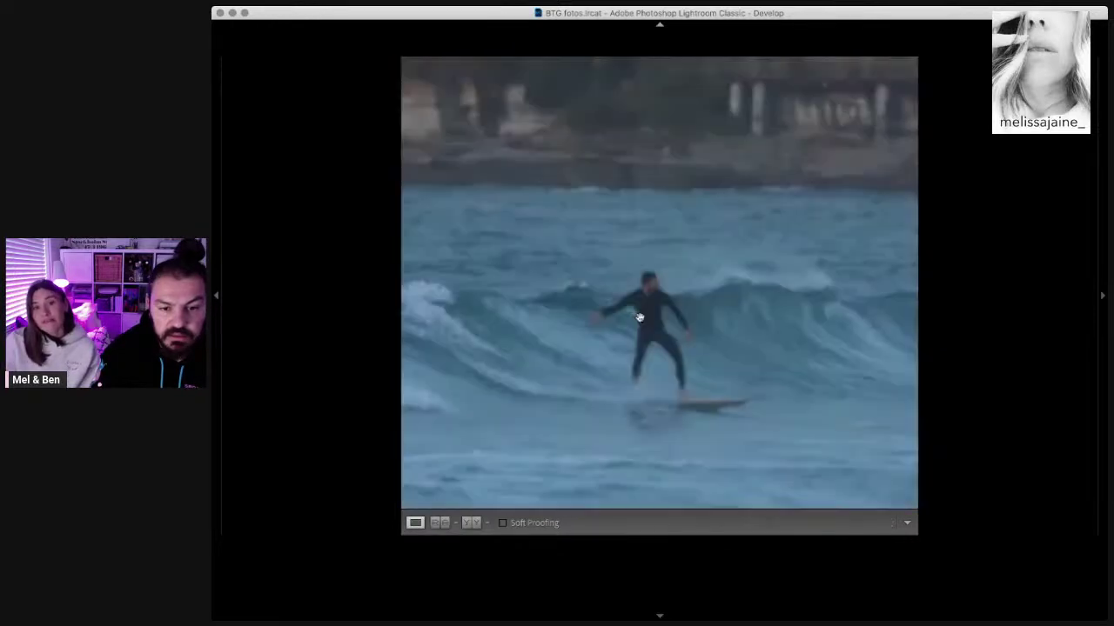
{"action": "left_click", "coordinate": [639, 318]}
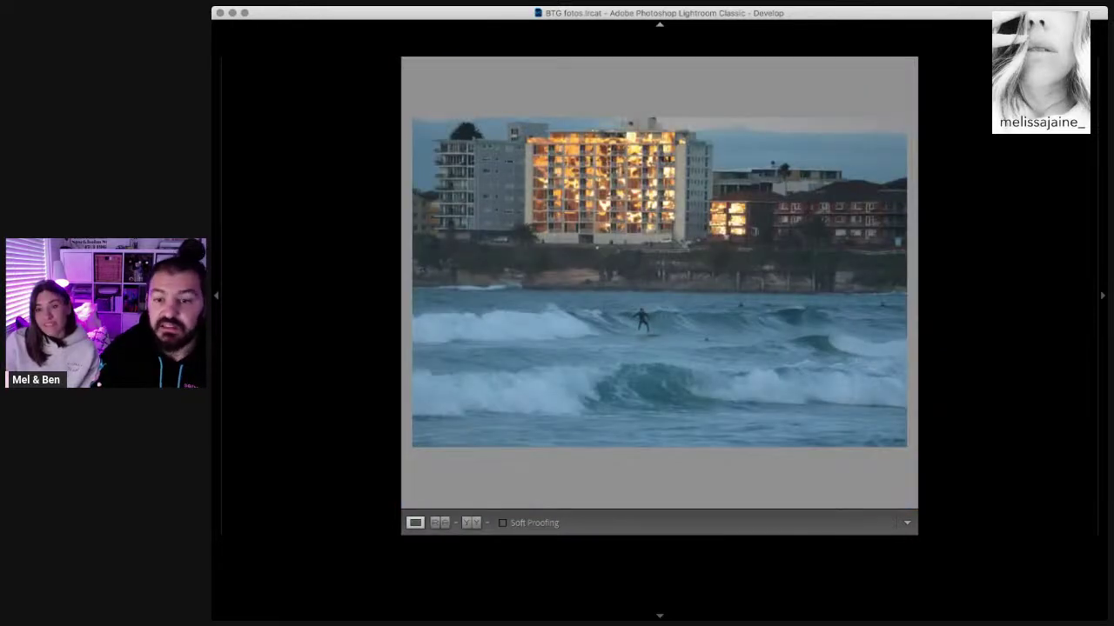
Step: Rotate the sunset frame slightly and pull the bottom-right crop corner inward, trimming the foreground sea
{"action": "key", "text": "r"}
{"action": "left_click_drag", "start_coordinate": [845, 95], "coordinate": [846, 94]}
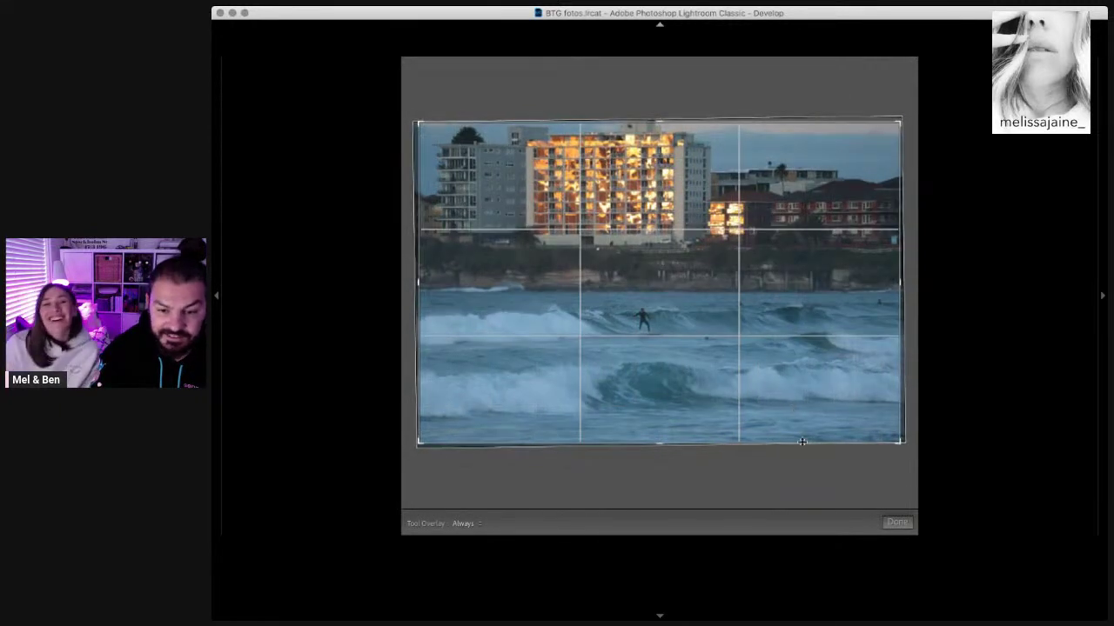
{"action": "mouse_move", "coordinate": [787, 444]}
{"action": "left_mouse_down"}
{"action": "mouse_move", "coordinate": [788, 414]}
{"action": "mouse_move", "coordinate": [750, 387]}
{"action": "left_mouse_up"}
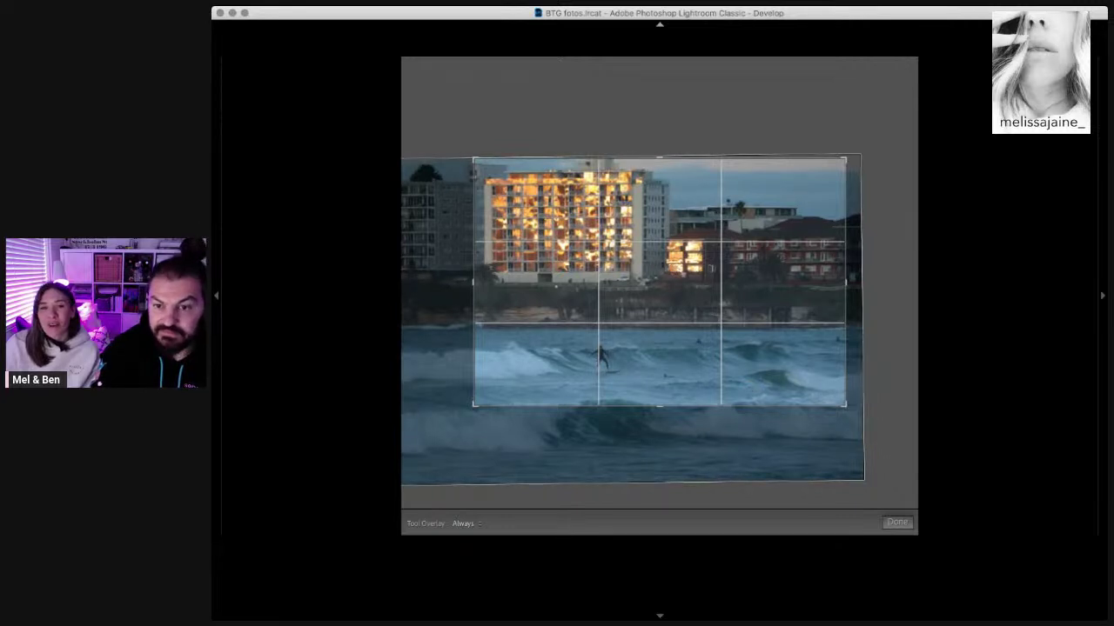
{"action": "key", "text": "Return"}
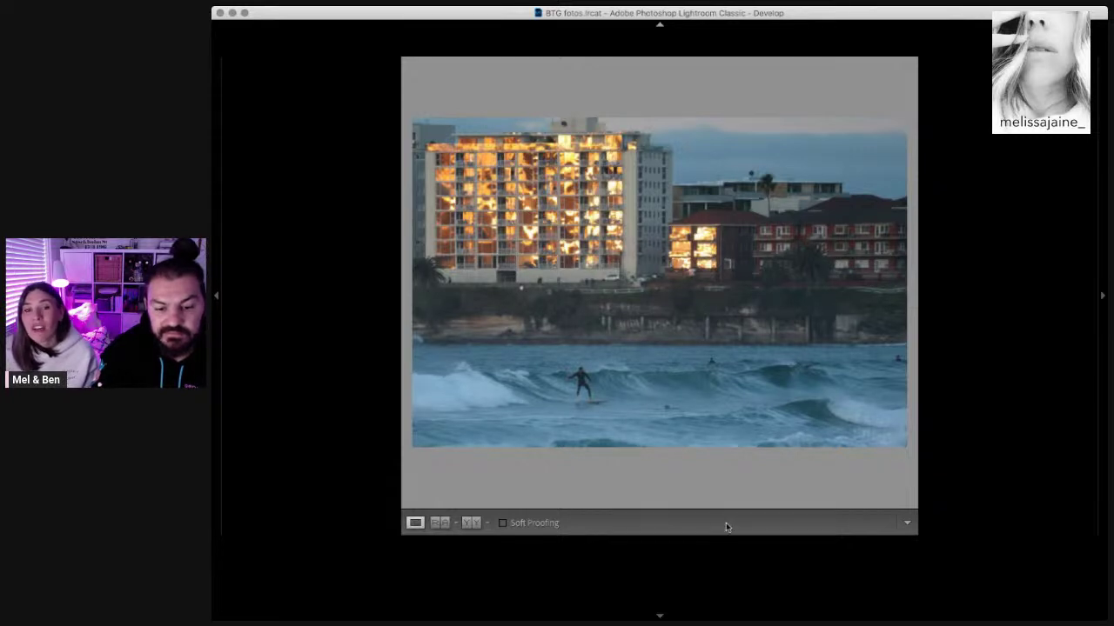
Step: Advance six burst frames, then compare two frames at 1:1 for the surfer's sharpness
{"action": "key", "text": "Right"}
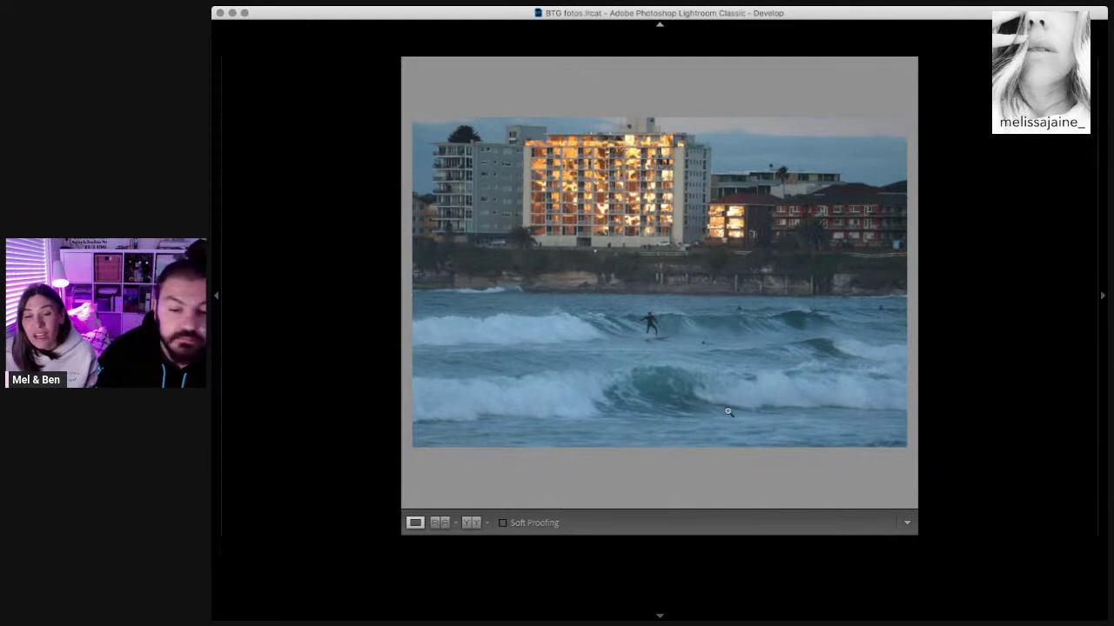
{"action": "key", "text": "Right"}
{"action": "key", "text": "Right"}
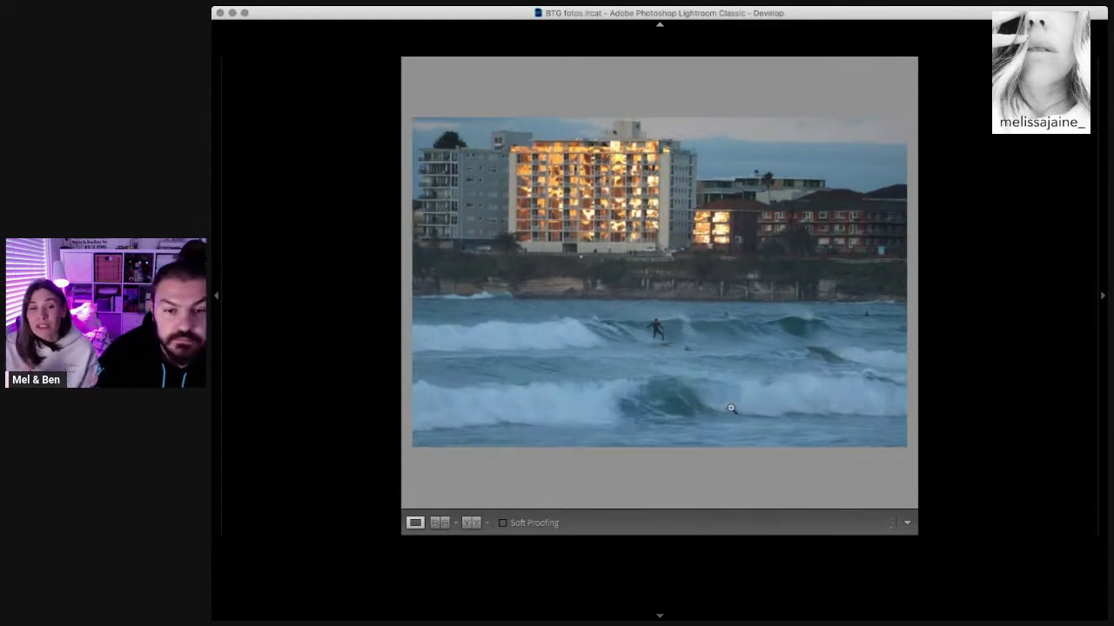
{"action": "key", "text": "Right"}
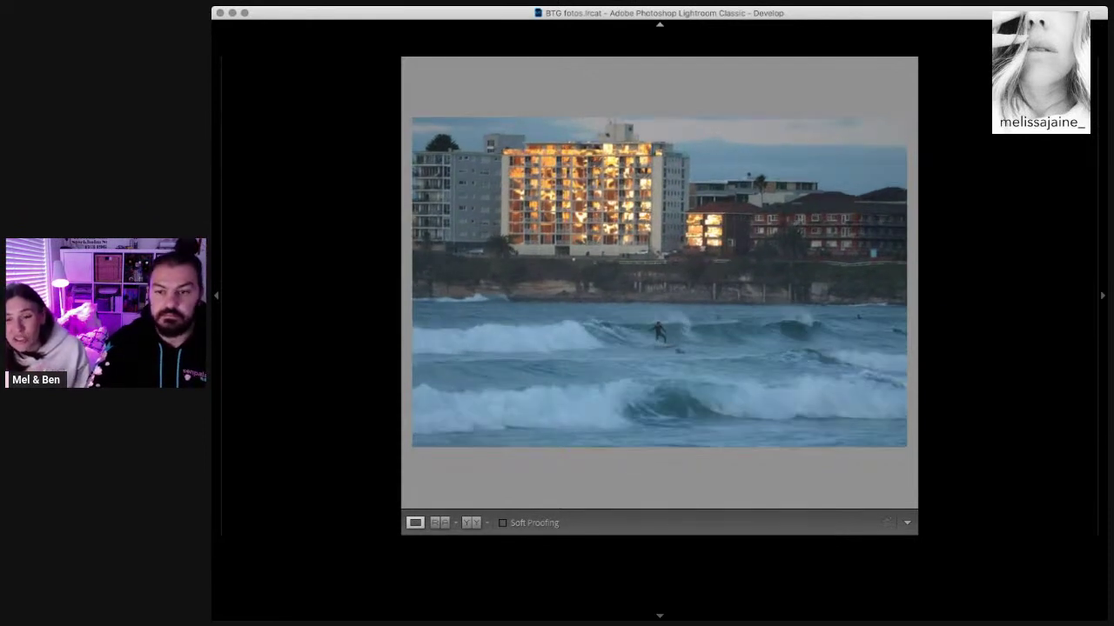
{"action": "key", "text": "Right"}
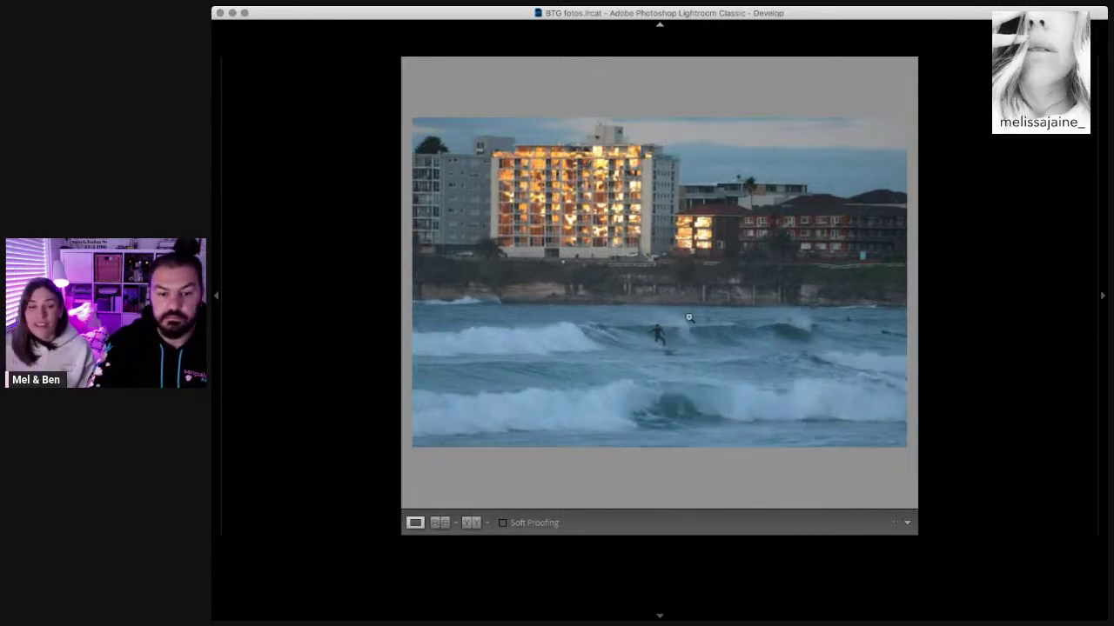
{"action": "key", "text": "Right"}
{"action": "key", "text": "Right"}
{"action": "key", "text": "Right"}
{"action": "key", "text": "Right"}
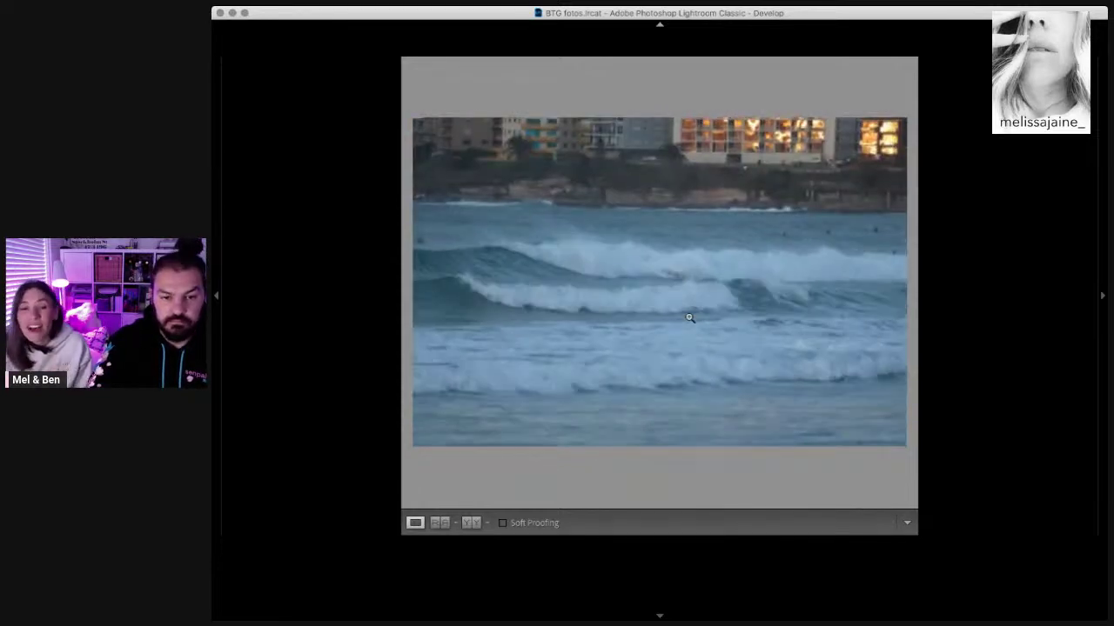
{"action": "key", "text": "Right"}
{"action": "key", "text": "Right"}
{"action": "key", "text": "Right"}
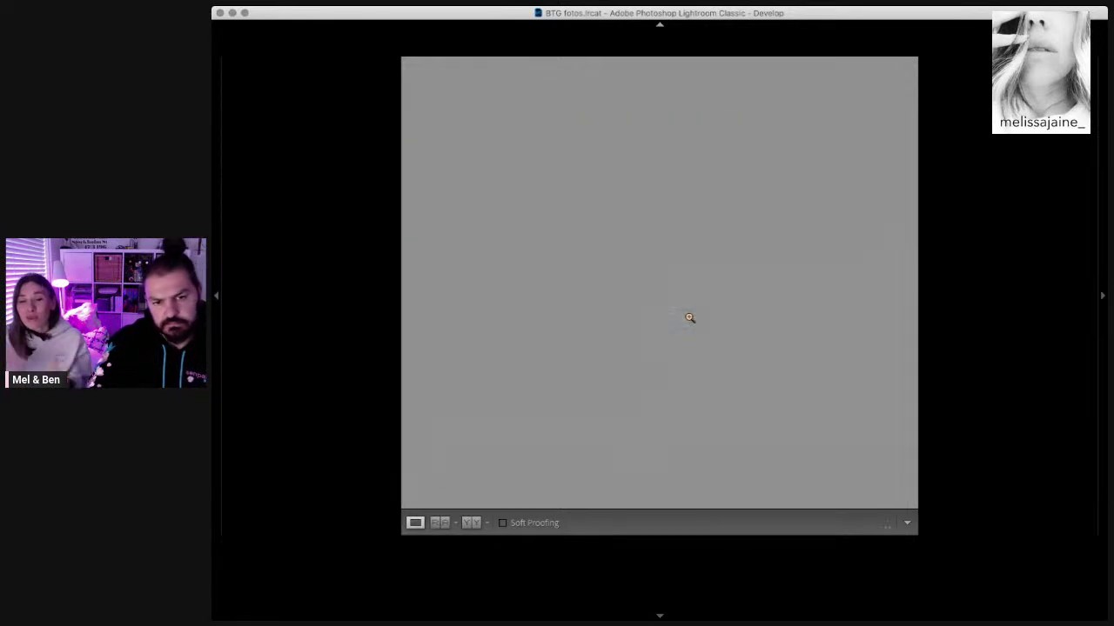
{"action": "left_click", "coordinate": [654, 275]}
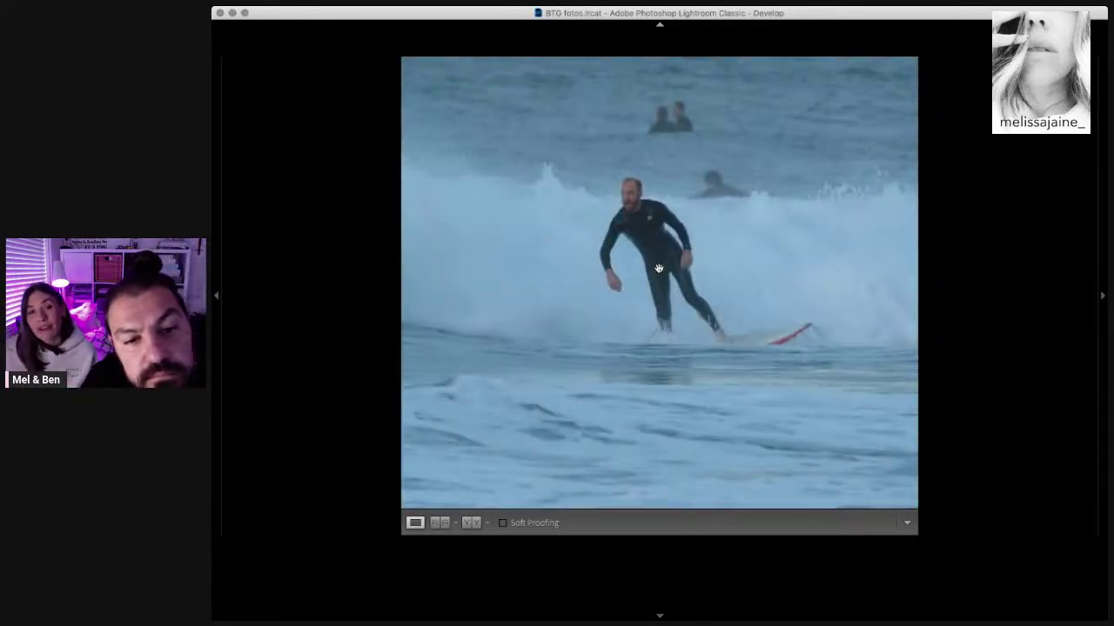
{"action": "key", "text": "Right"}
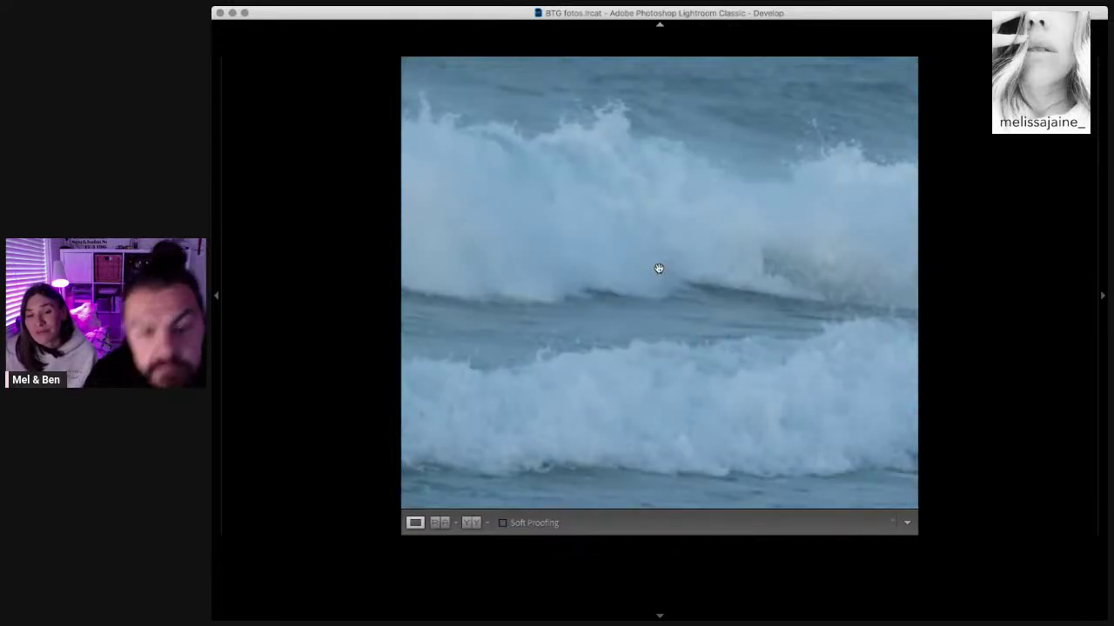
{"action": "key", "text": "Right"}
{"action": "left_click", "coordinate": [659, 268]}
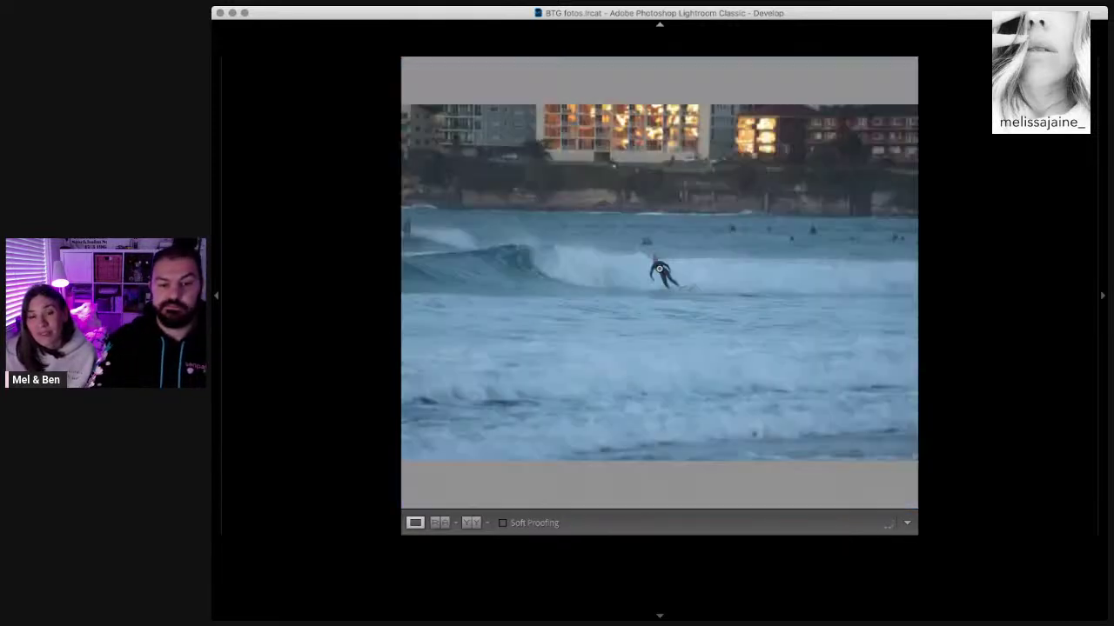
Step: Check three more frames at 1:1, then move to the sunset shot of the surfer walking
{"action": "key", "text": "Right"}
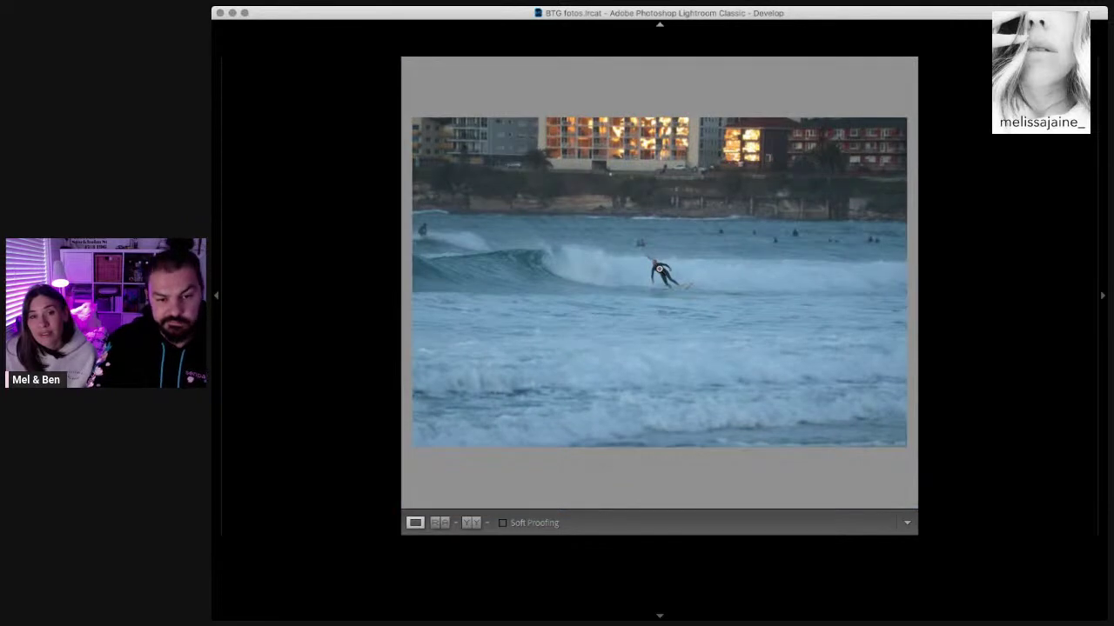
{"action": "key", "text": "Right"}
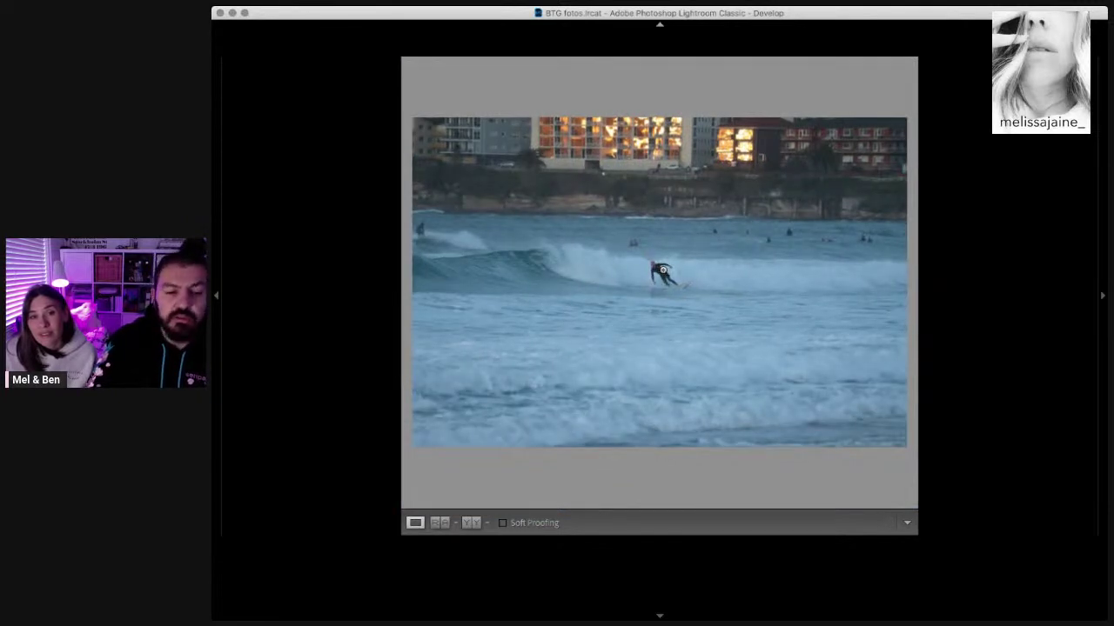
{"action": "key", "text": "Right"}
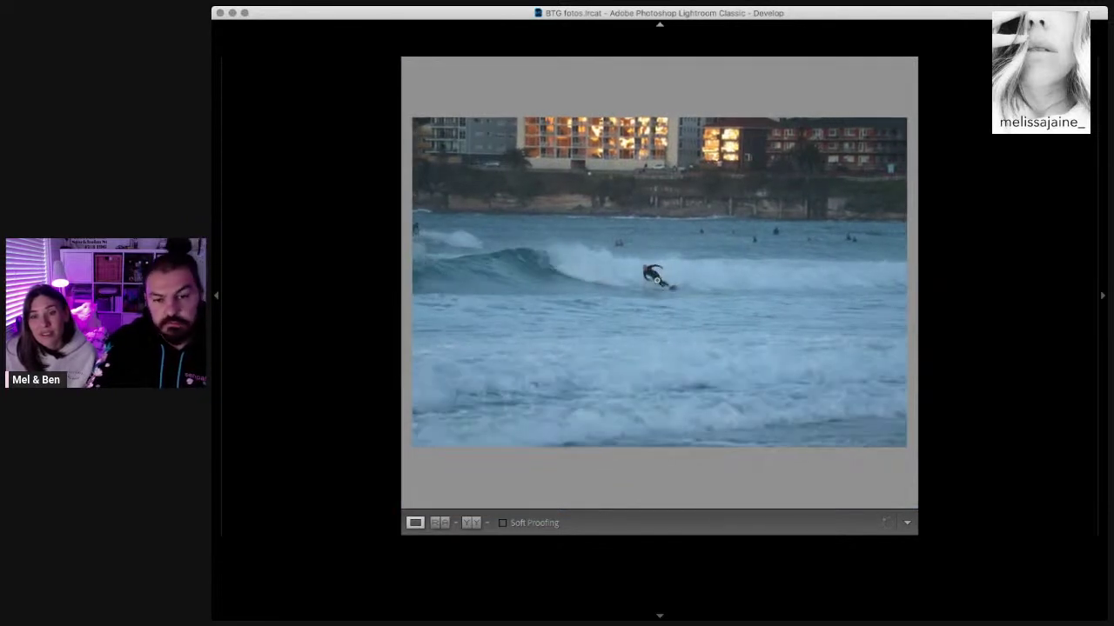
{"action": "left_click", "coordinate": [656, 275]}
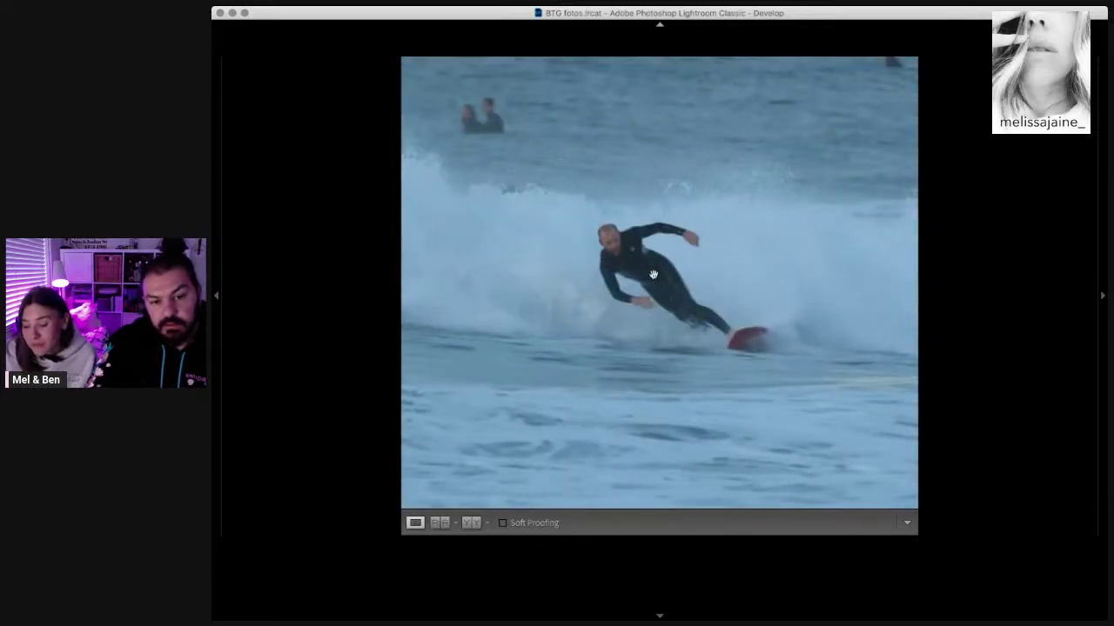
{"action": "key", "text": "Right"}
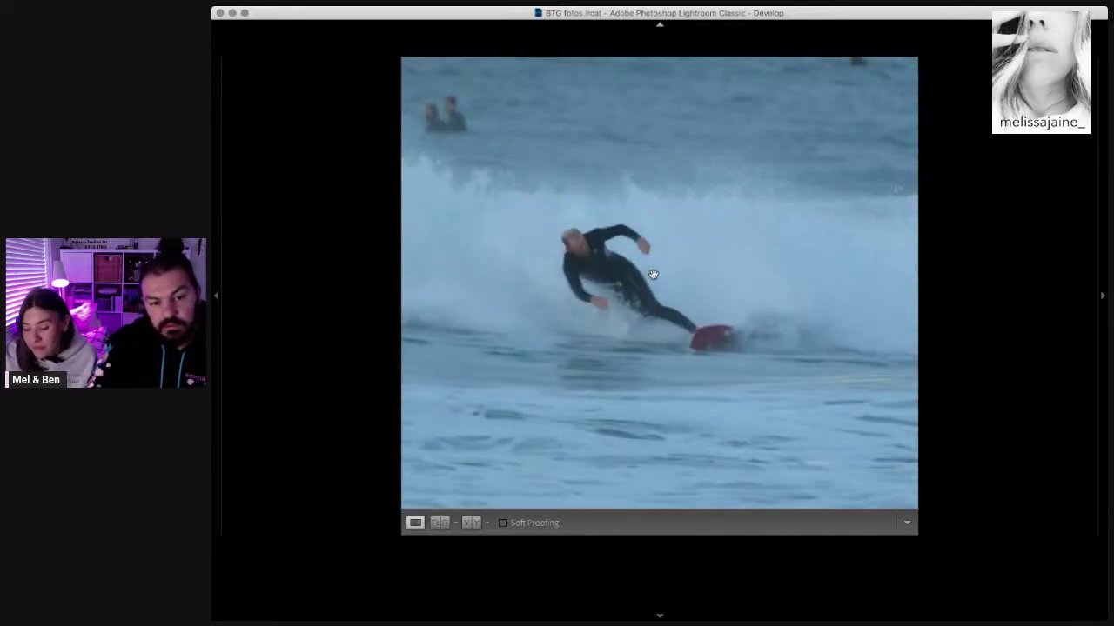
{"action": "key", "text": "Right"}
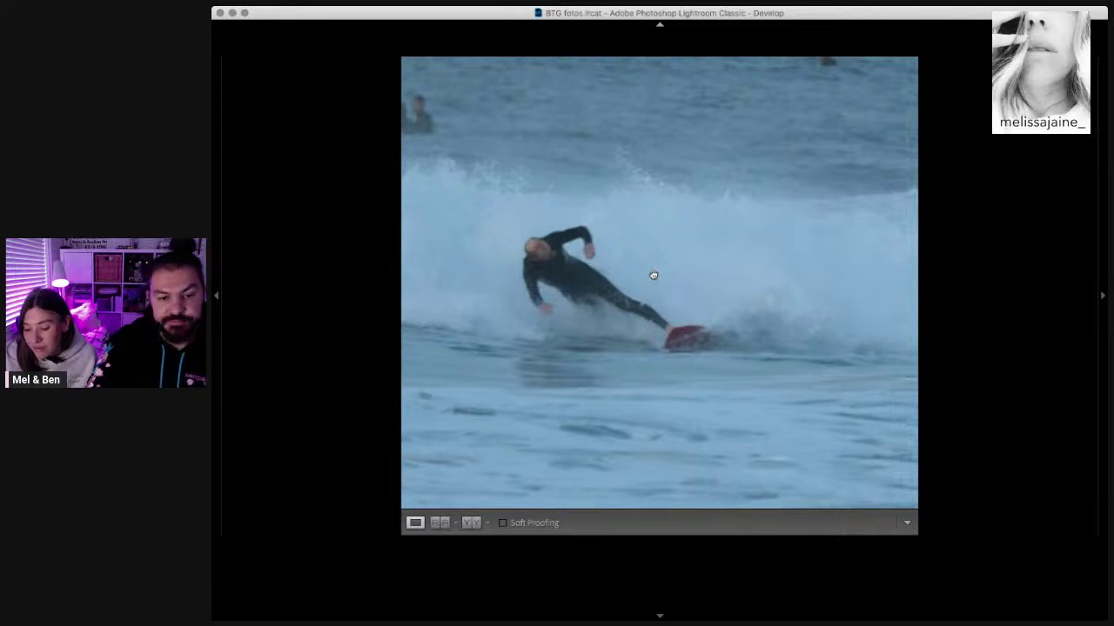
{"action": "left_click", "coordinate": [654, 275]}
{"action": "key", "text": "Right"}
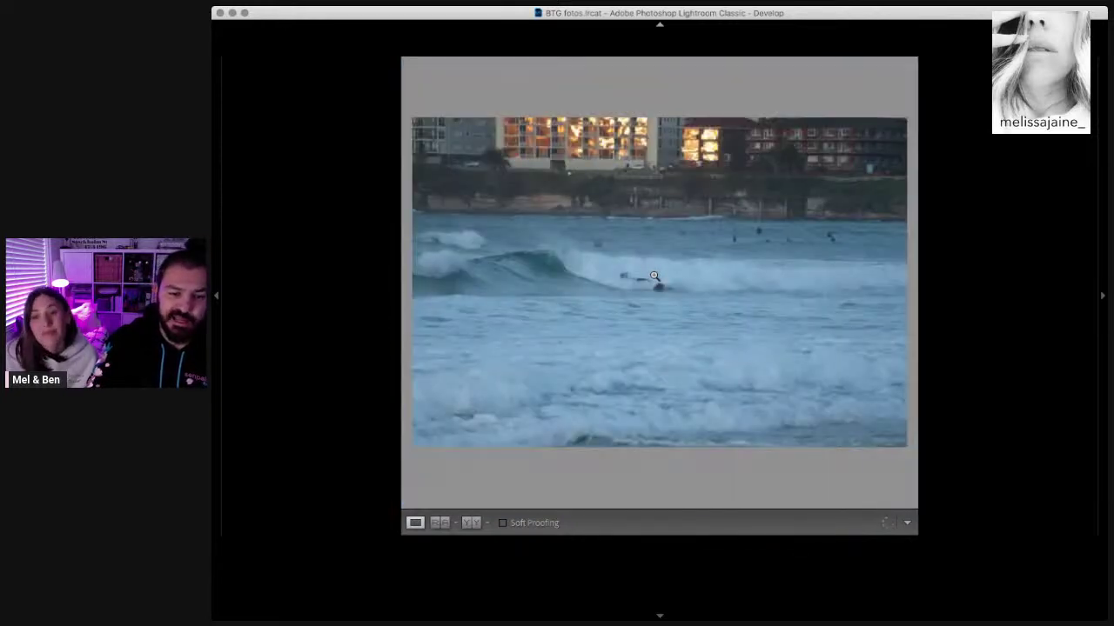
{"action": "key", "text": "Right"}
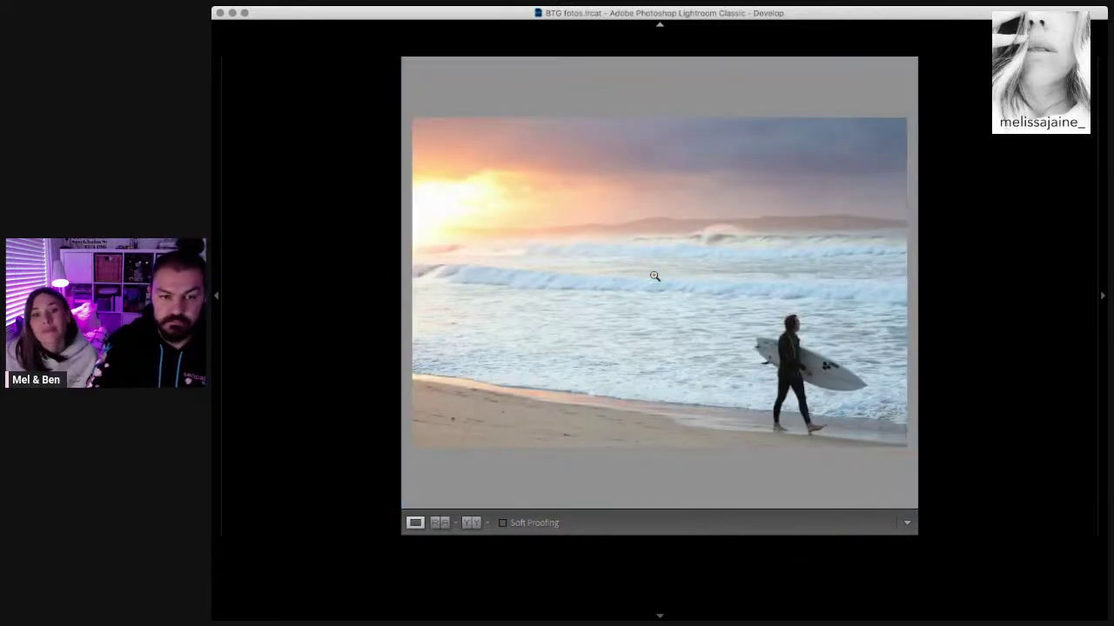
Step: Zoom 1:1 to inspect the sky and the surfer with the board, then return to Fit
{"action": "left_click", "coordinate": [417, 218]}
{"action": "left_click", "coordinate": [502, 251]}
{"action": "left_click", "coordinate": [827, 365]}
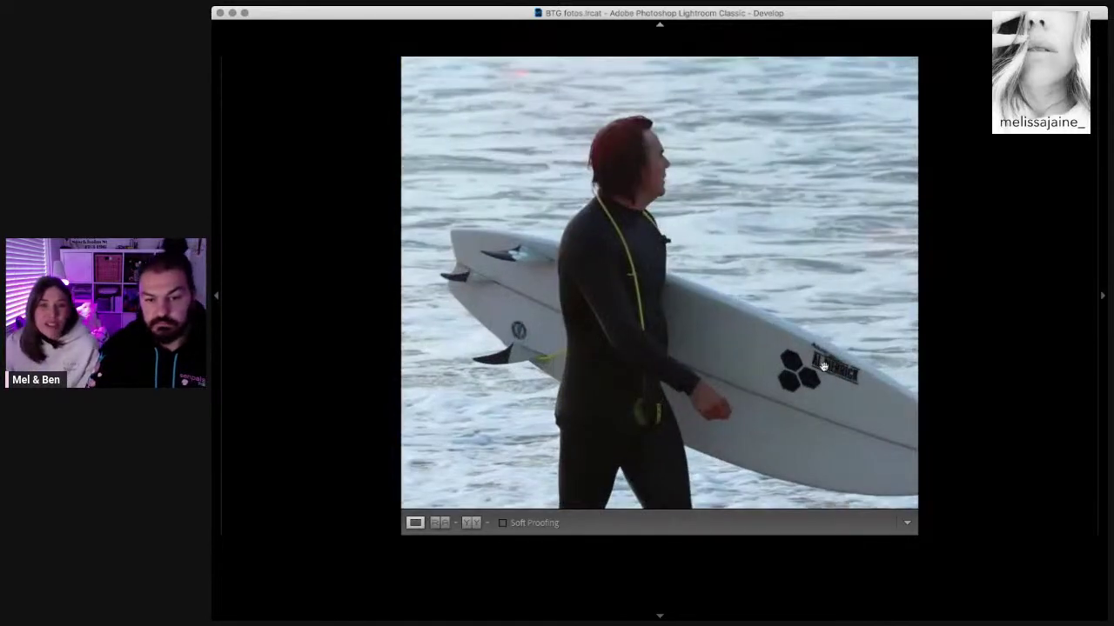
{"action": "left_click", "coordinate": [812, 368]}
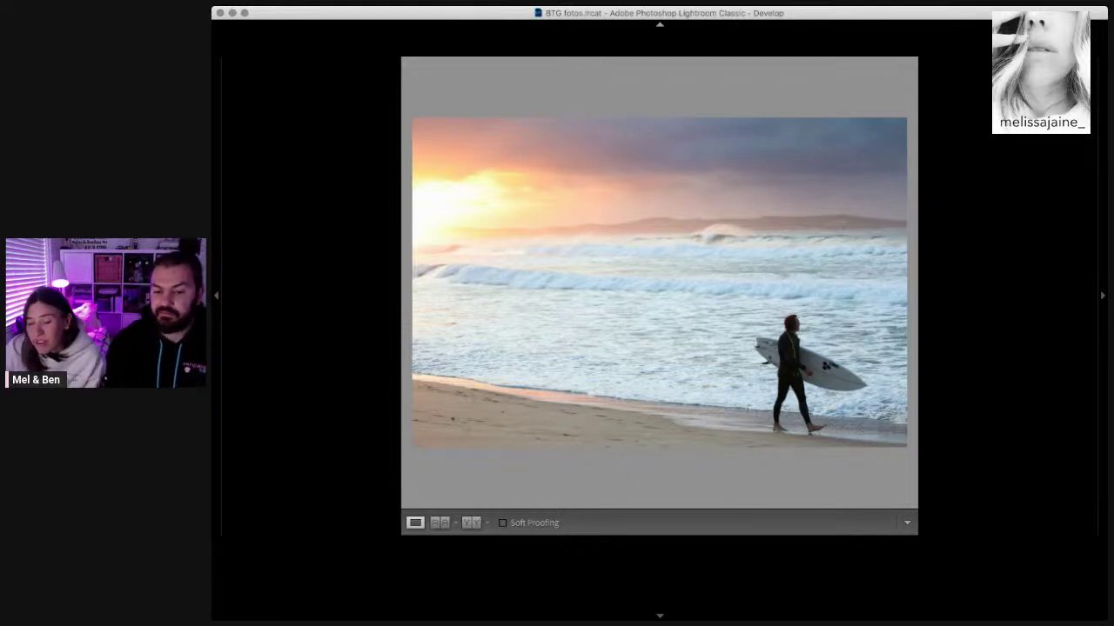
Step: Flip through six neighbouring burst frames, stopping on the warmer, more saturated one
{"action": "key", "text": "Right"}
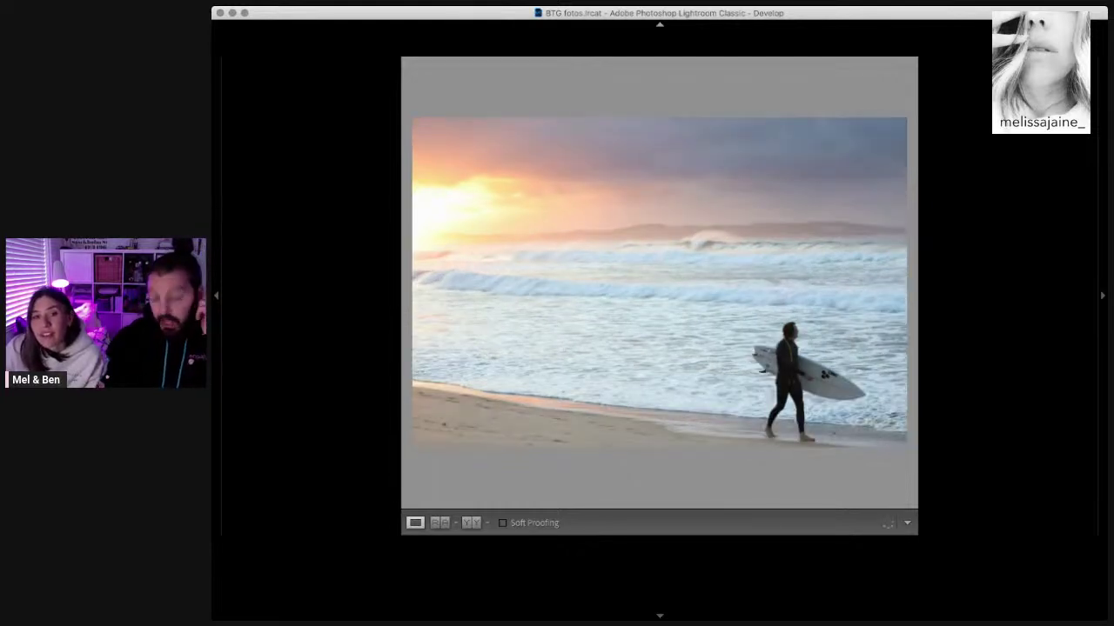
{"action": "key", "text": "Right"}
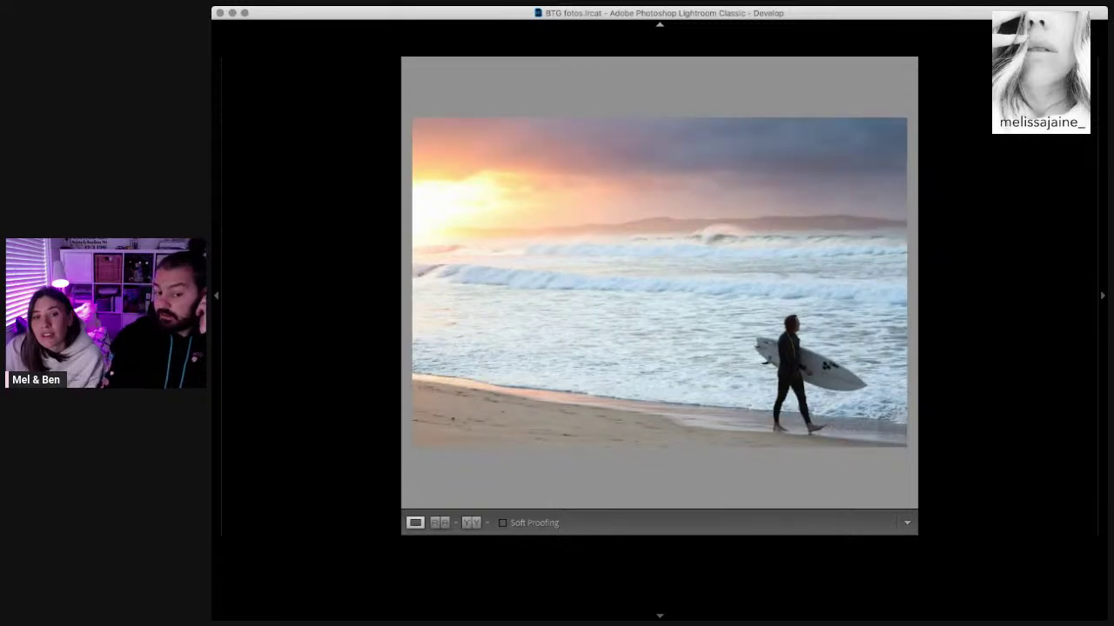
{"action": "key", "text": "Right"}
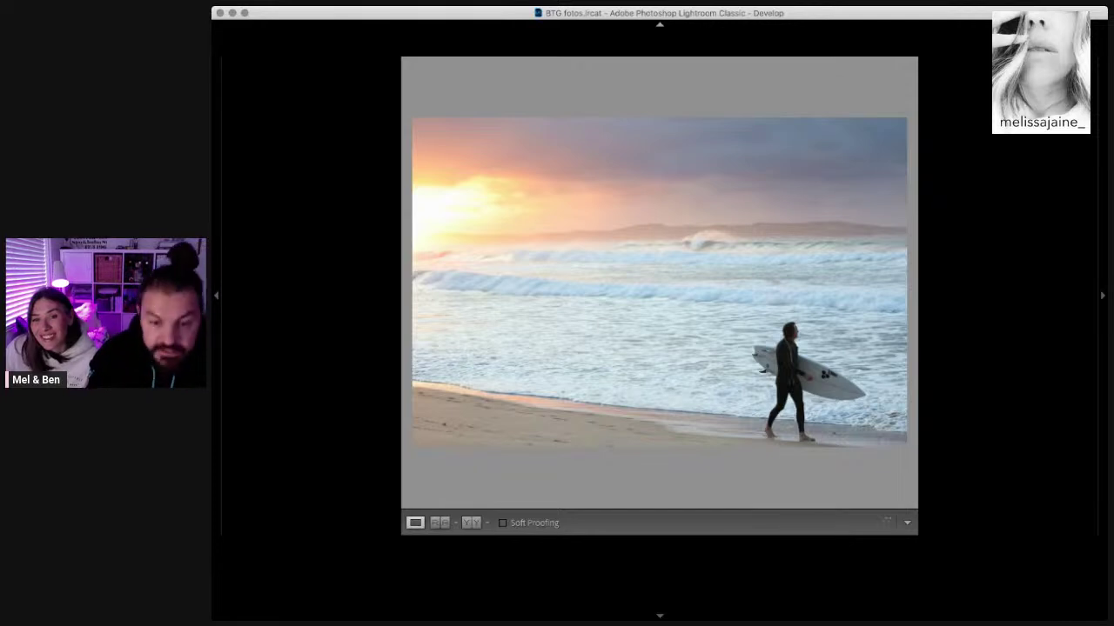
{"action": "key", "text": "Right"}
{"action": "key", "text": "Right"}
{"action": "key", "text": "Right"}
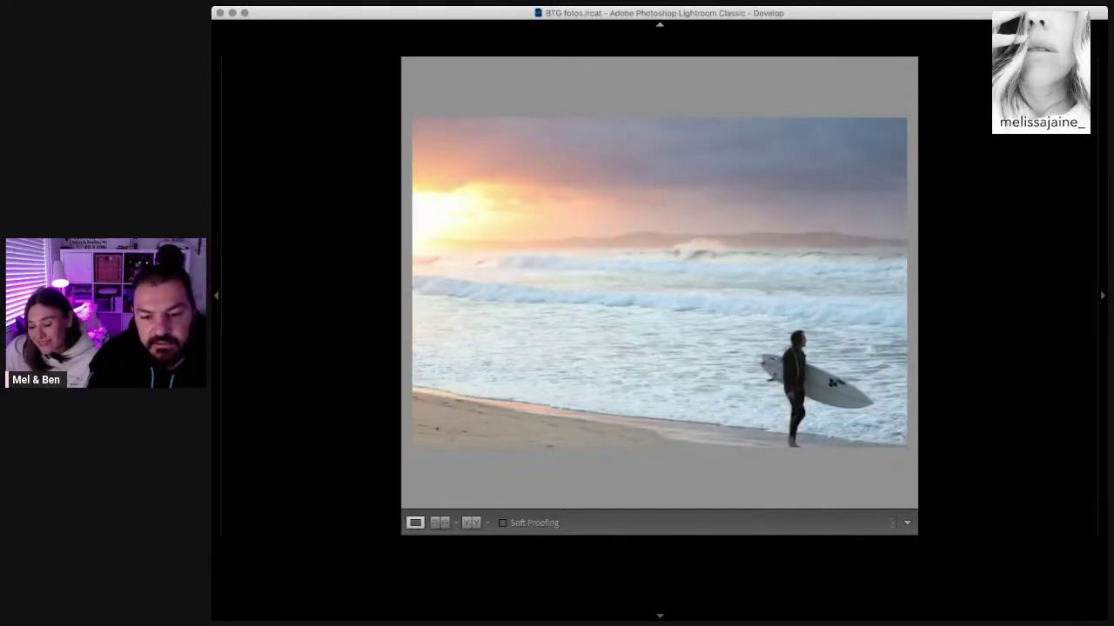
{"action": "key", "text": "Right"}
{"action": "key", "text": "Right"}
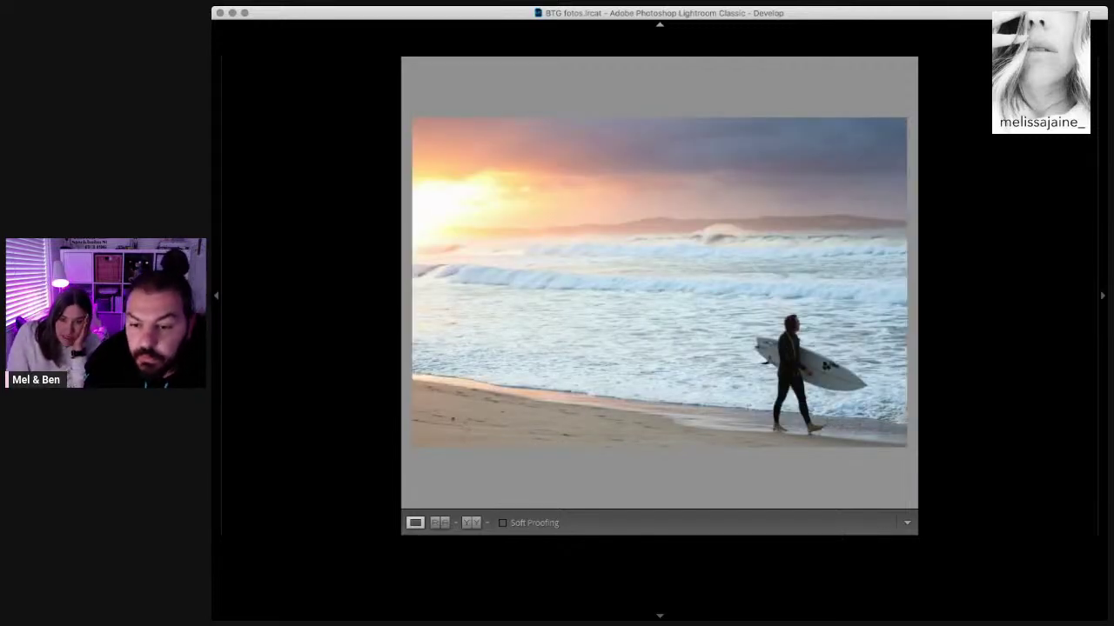
{"action": "key", "text": "Right"}
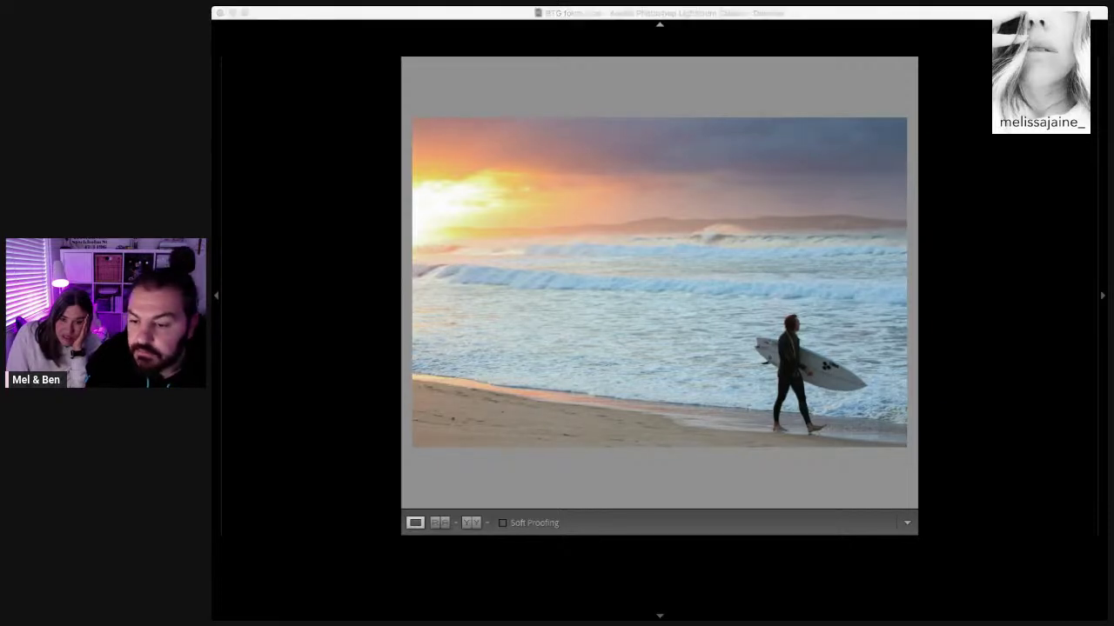
Step: Zoom 1:1 on the breaking wave and back, then advance to the brighter neighbouring frame
{"action": "left_click", "coordinate": [604, 366]}
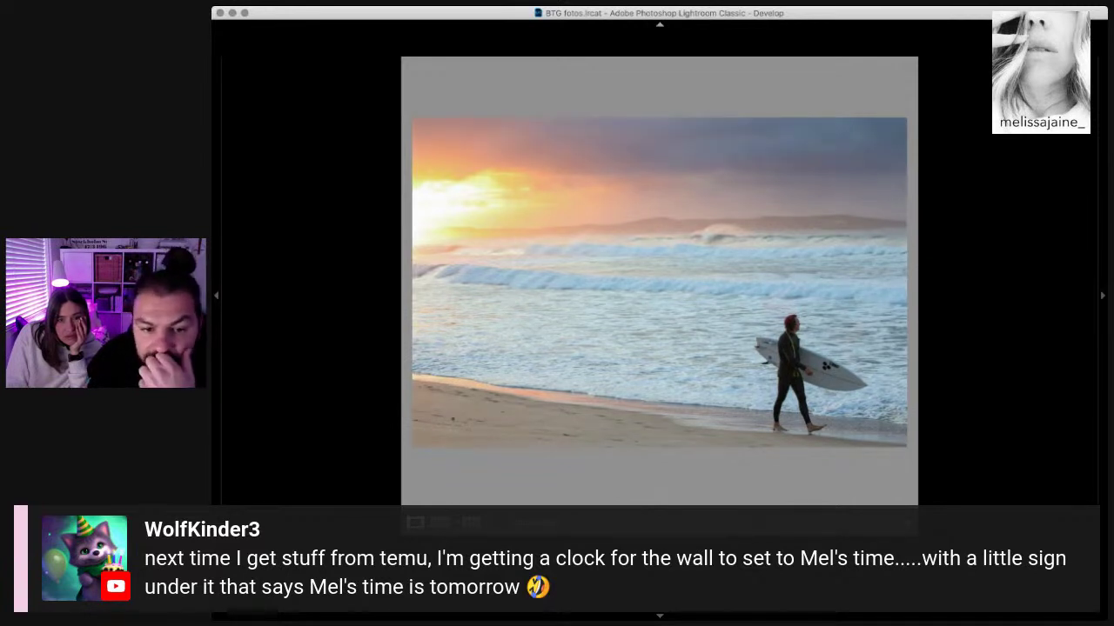
{"action": "left_click", "coordinate": [721, 238]}
{"action": "left_click", "coordinate": [701, 209]}
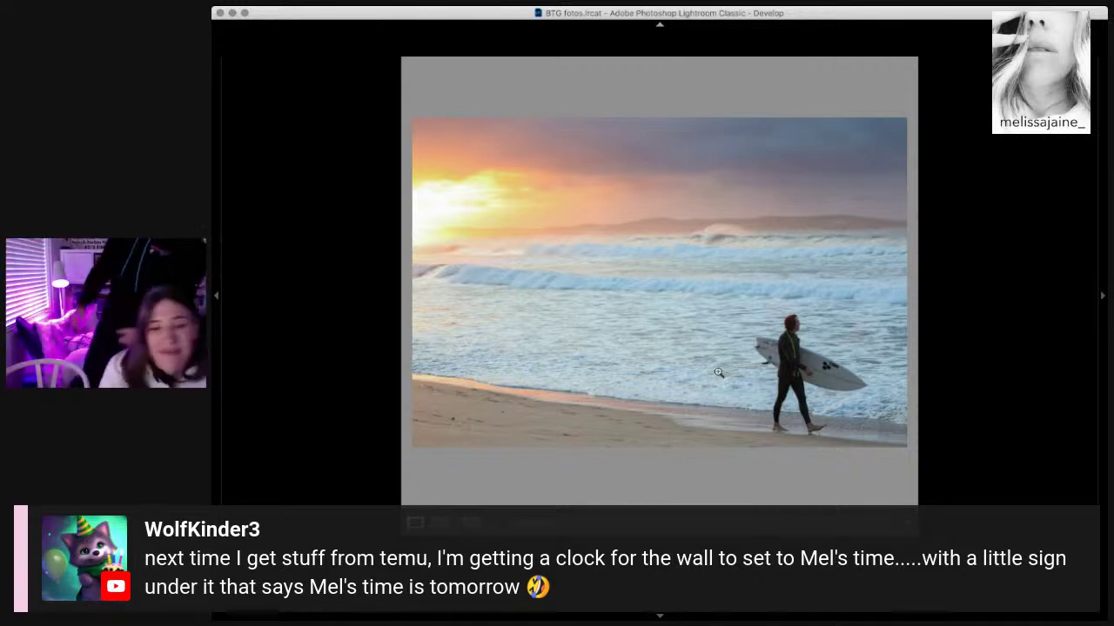
{"action": "key", "text": "Right"}
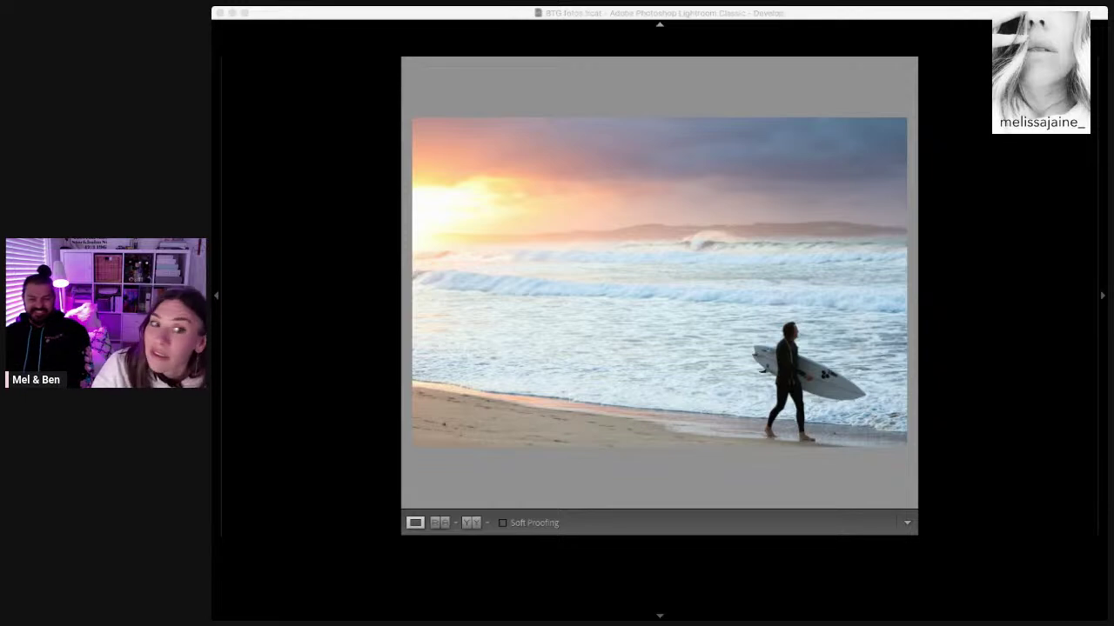
{"action": "left_click", "coordinate": [574, 372]}
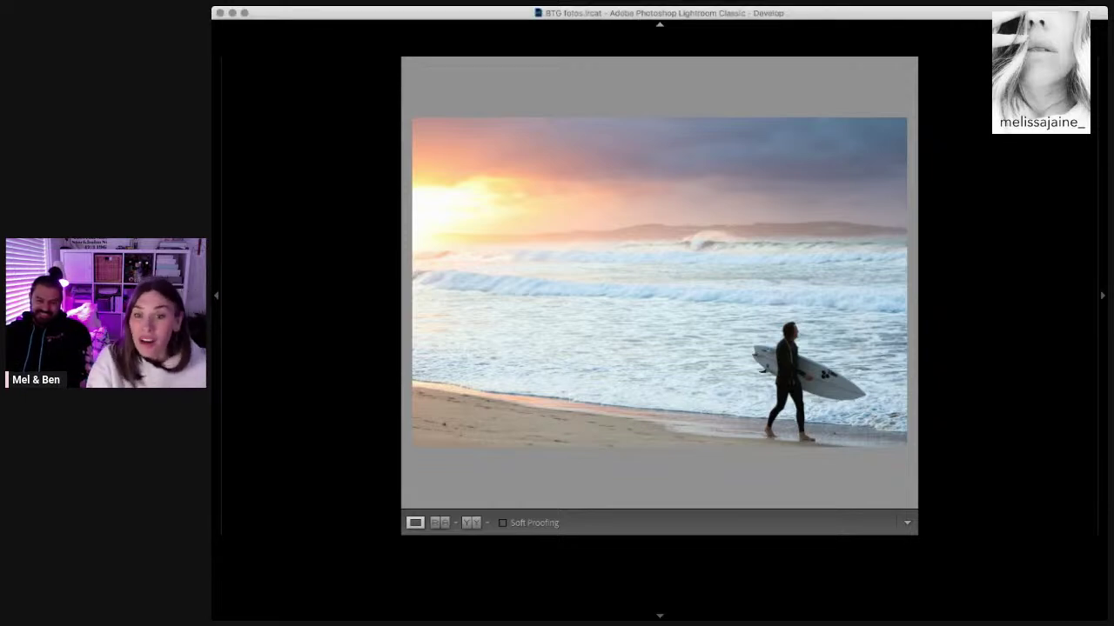
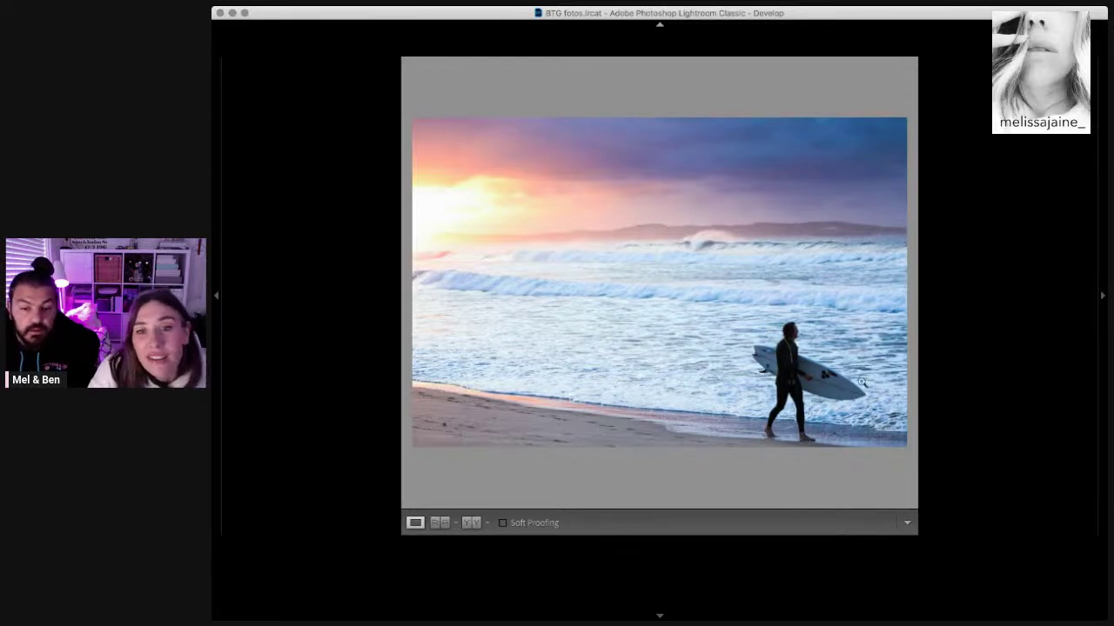
Step: Check the surfer up close, then advance five photos to the warmer sunset surfer shot
{"action": "left_click", "coordinate": [824, 372]}
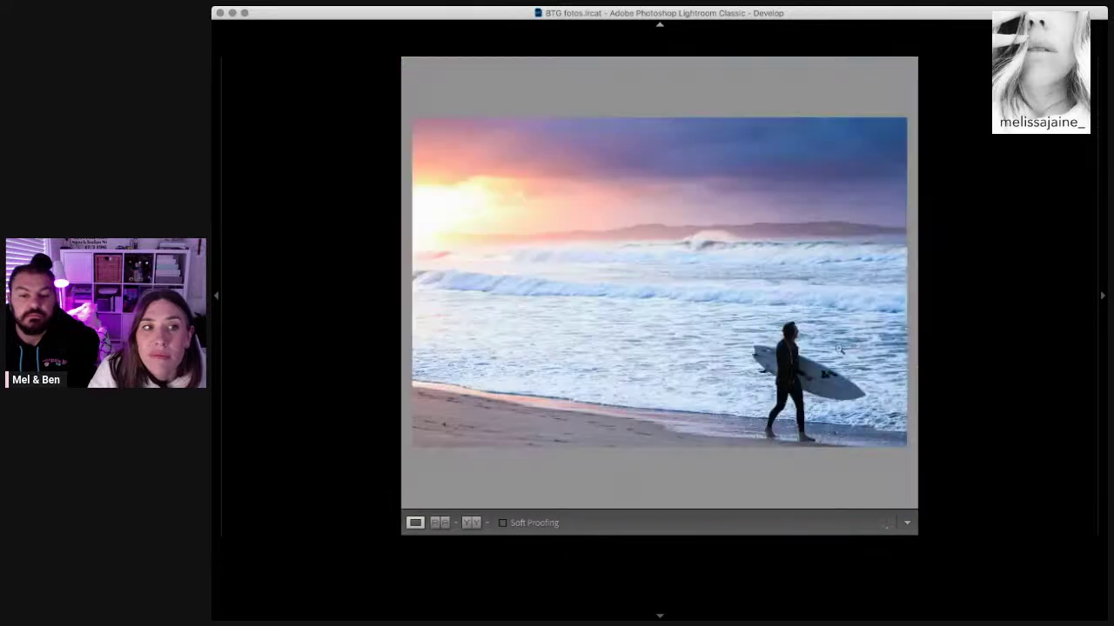
{"action": "left_click", "coordinate": [868, 351]}
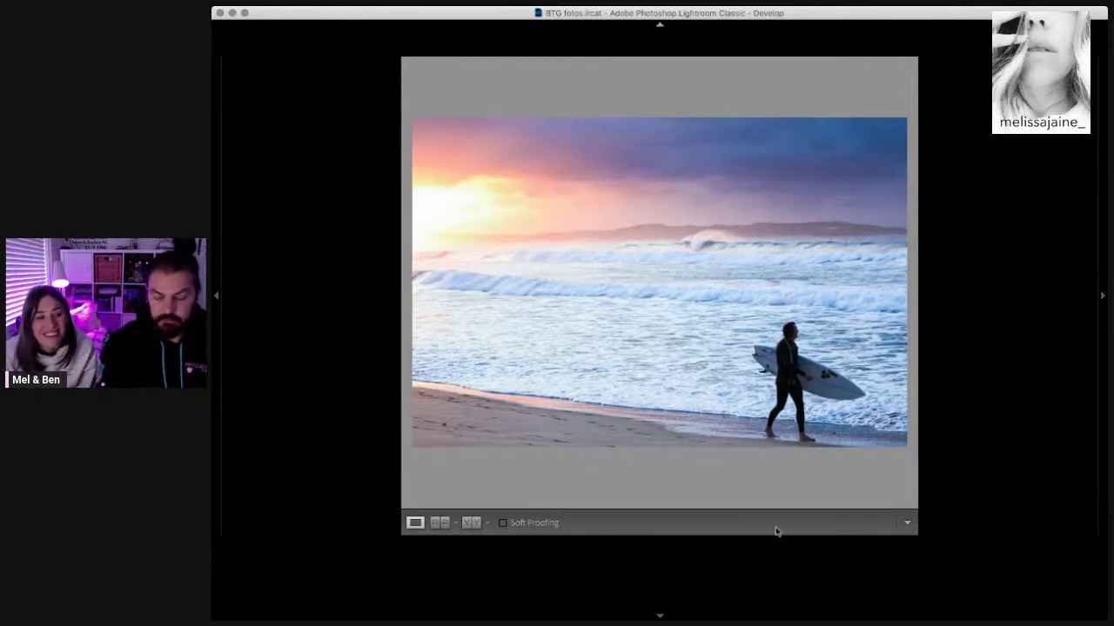
{"action": "key", "text": "Right"}
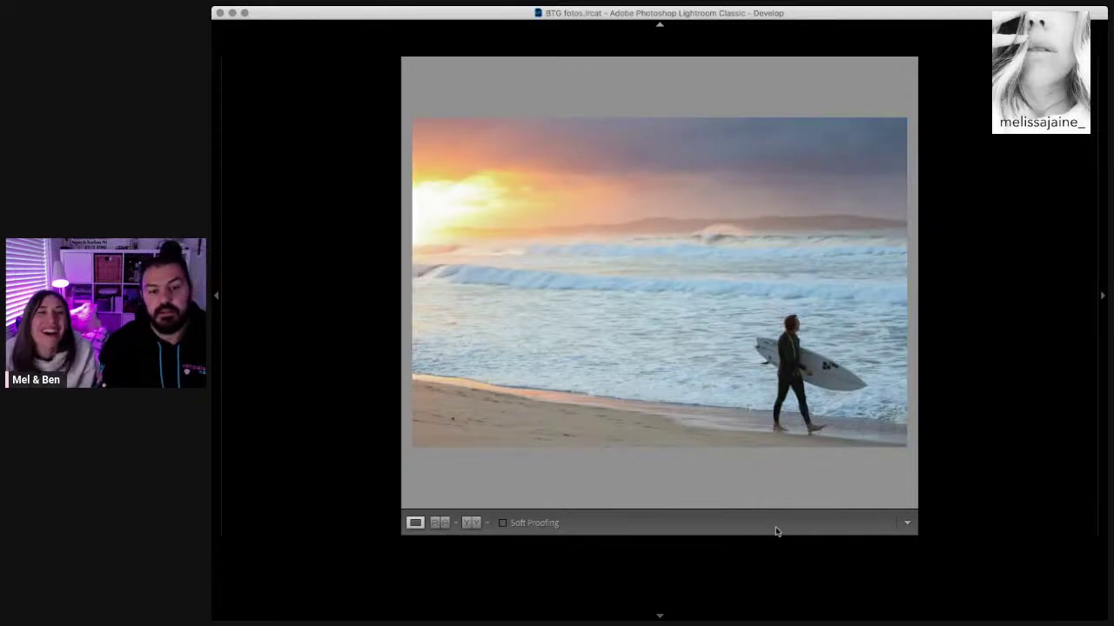
{"action": "key", "text": "Right"}
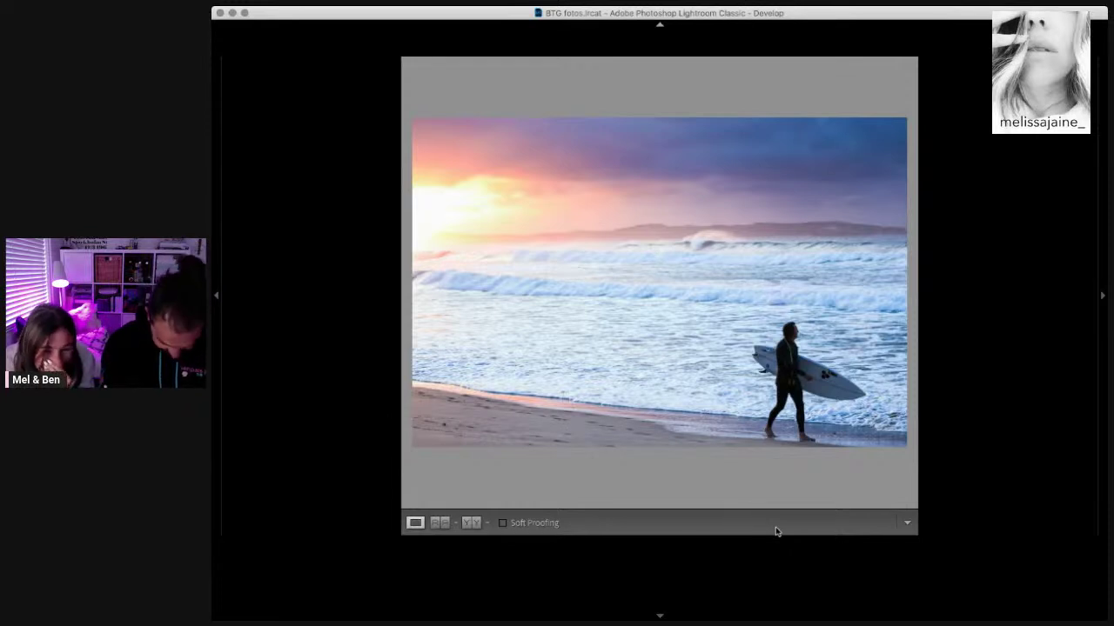
{"action": "key", "text": "Right"}
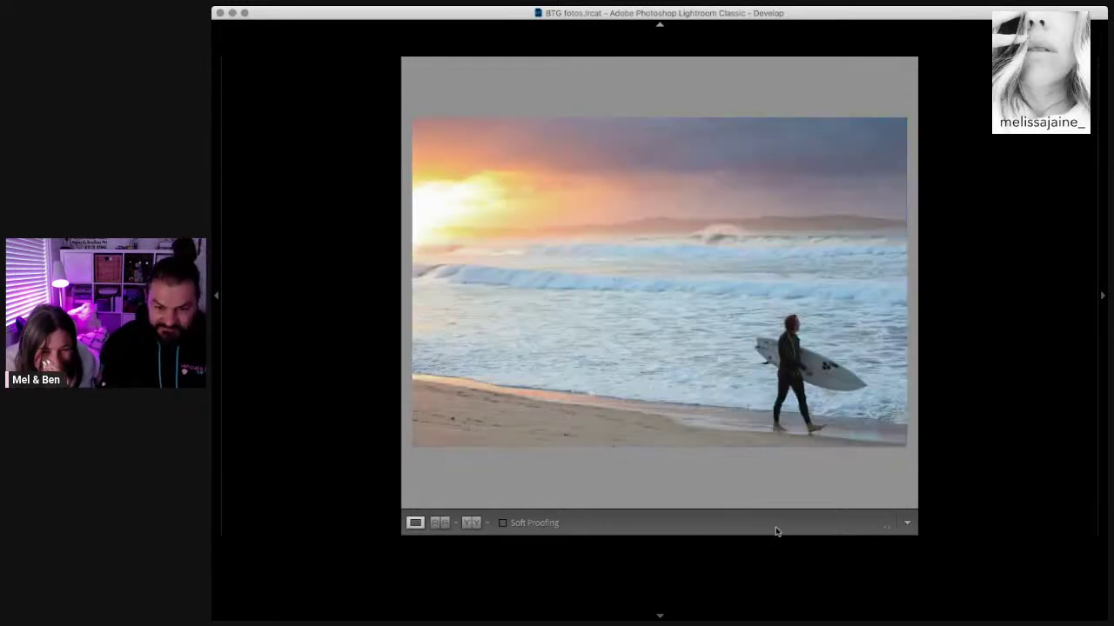
{"action": "key", "text": "Right"}
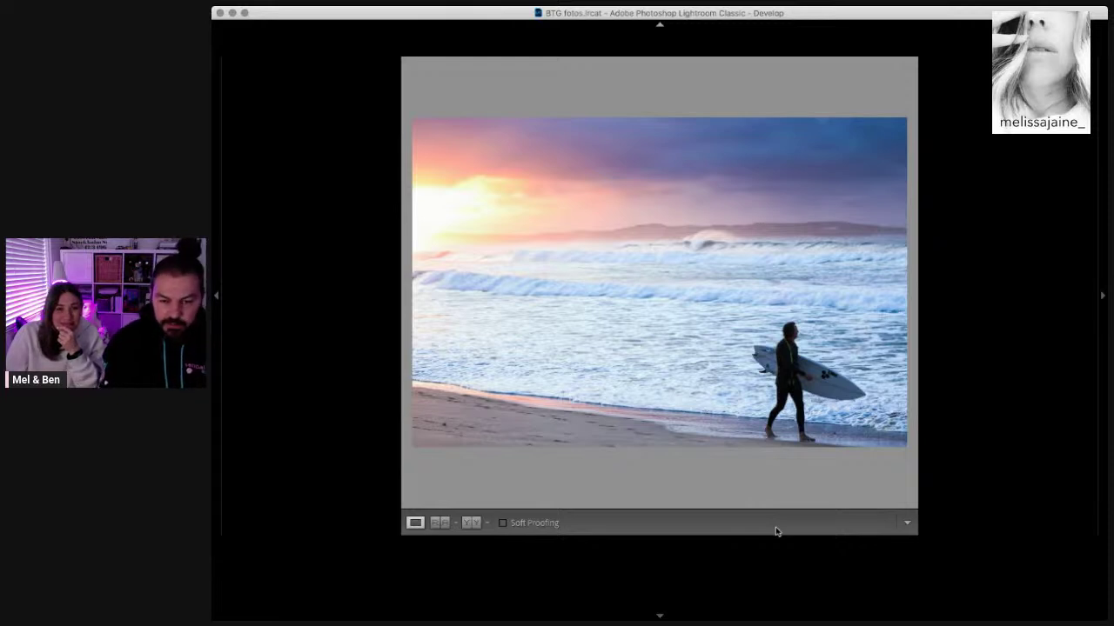
{"action": "key", "text": "Right"}
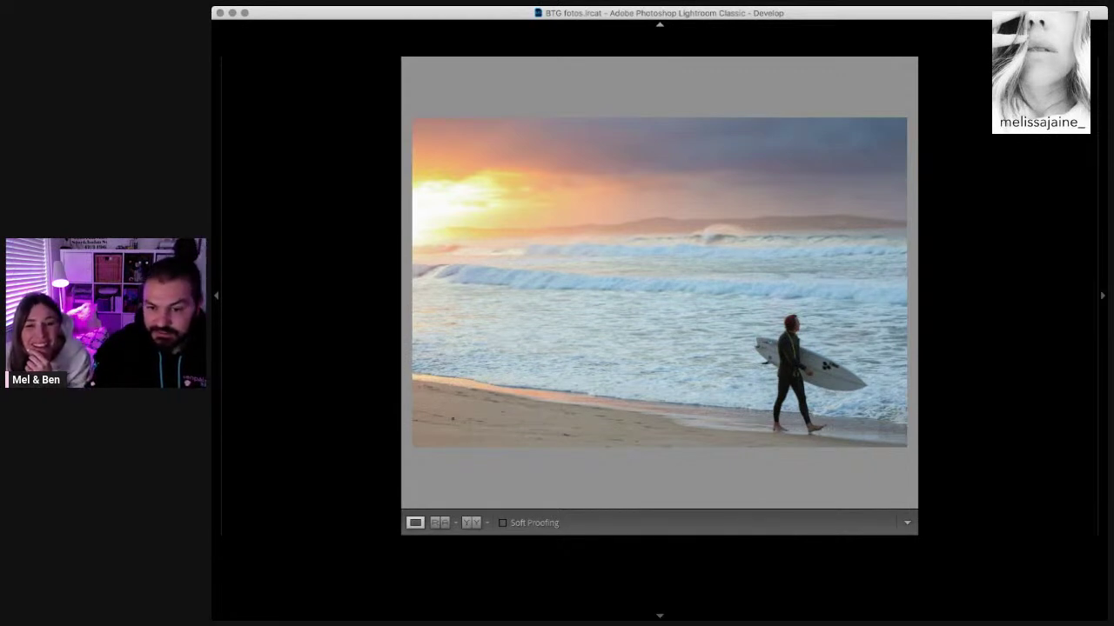
Step: Rotate the warm sunset surfer photo slightly clockwise with the crop overlay and apply it
{"action": "key", "text": "r"}
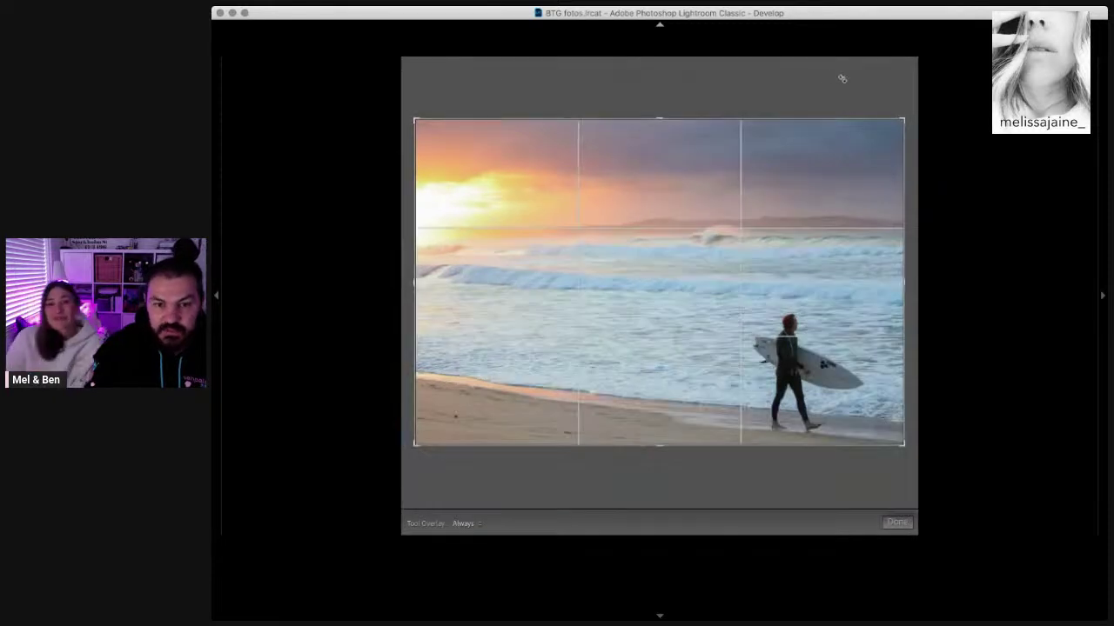
{"action": "left_click_drag", "start_coordinate": [842, 78], "coordinate": [851, 87]}
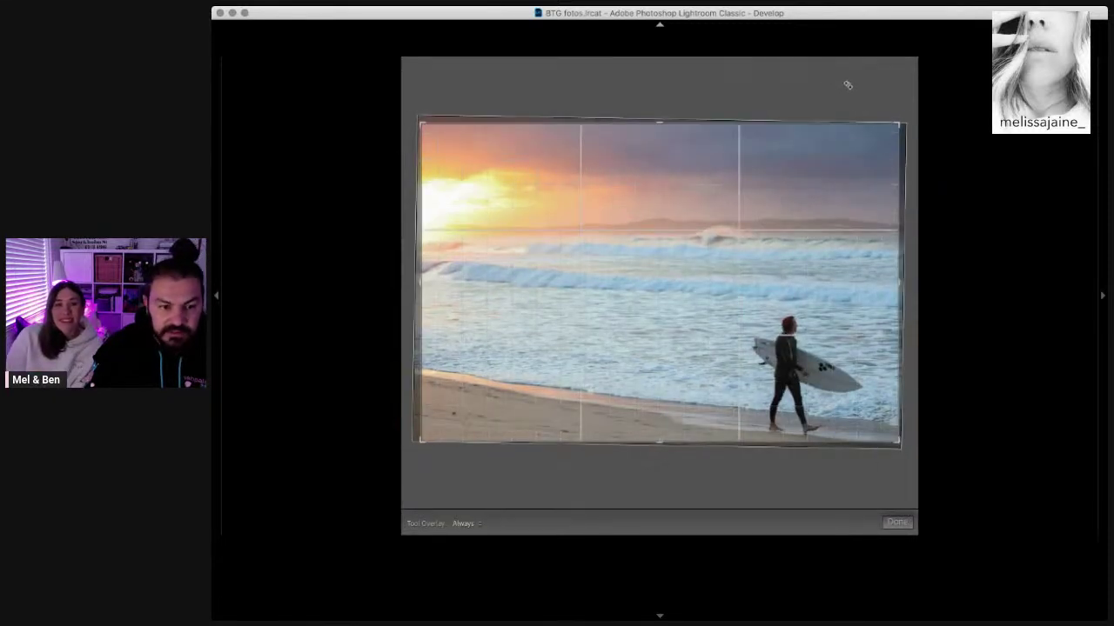
{"action": "key", "text": "Return"}
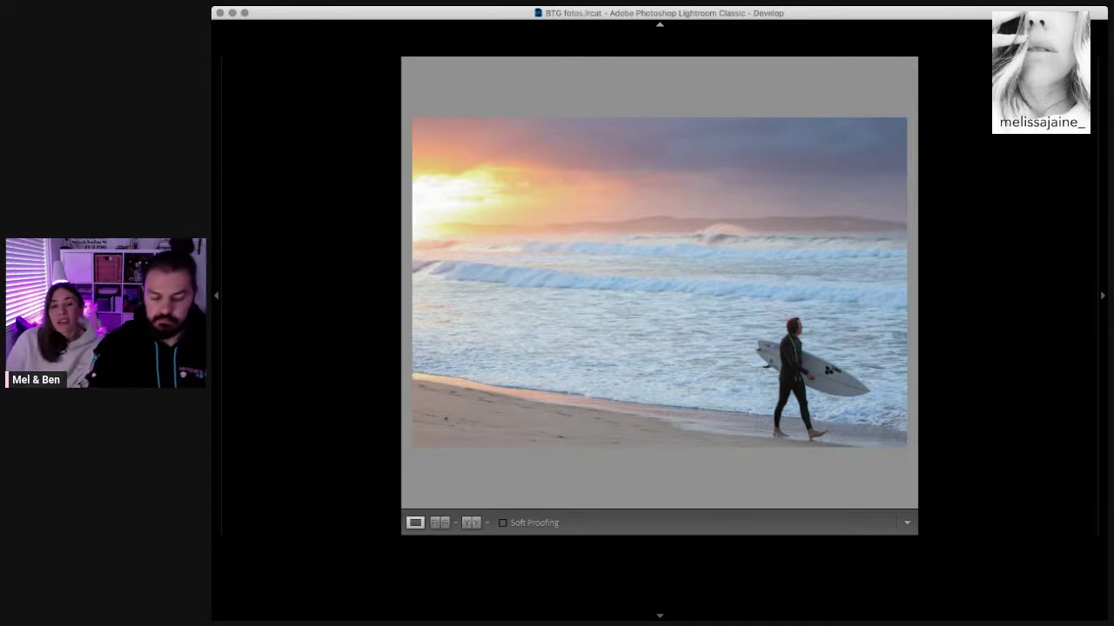
Step: Advance two photos to the paler, hazier sunset shot of the surfer on the shoreline
{"action": "key", "text": "Right"}
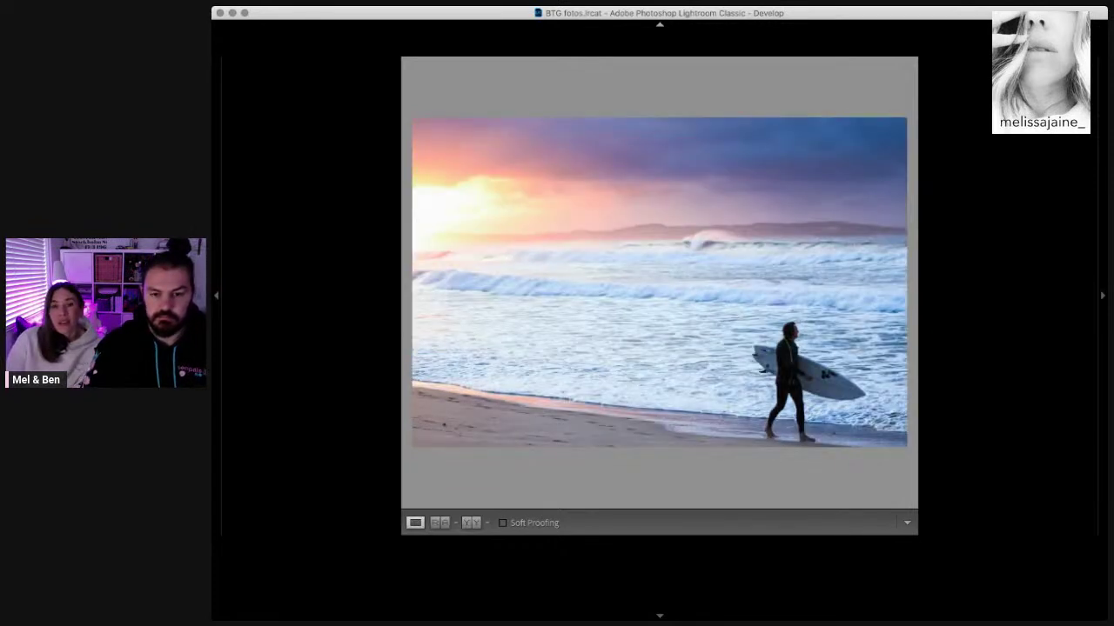
{"action": "key", "text": "Right"}
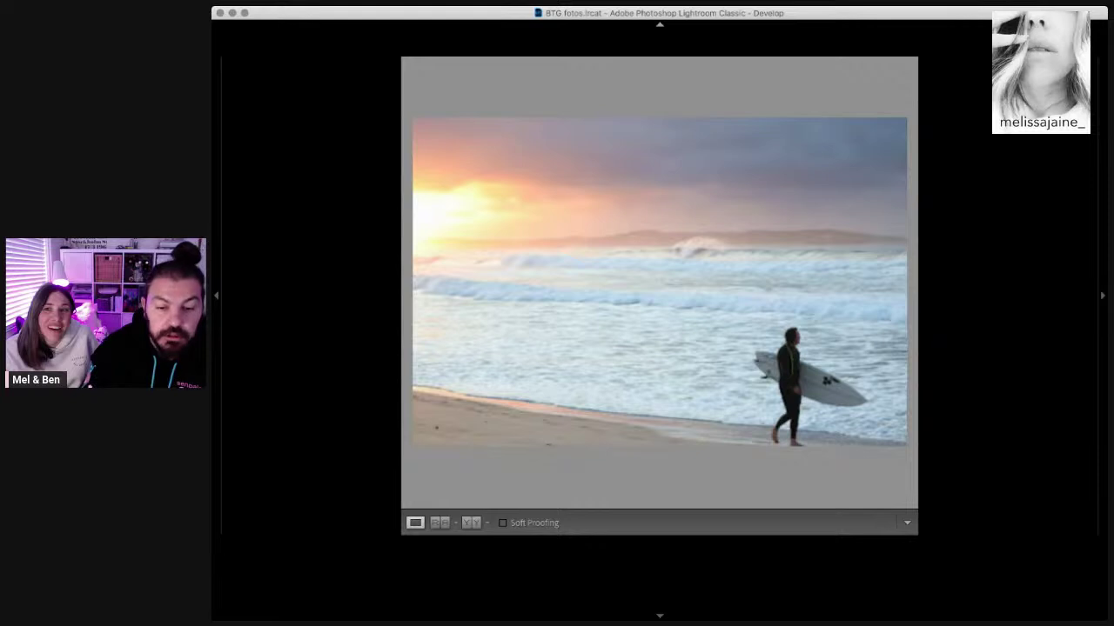
Step: Move to the wide wave shot and zoom in on the surfer to check detail
{"action": "key", "text": "Right"}
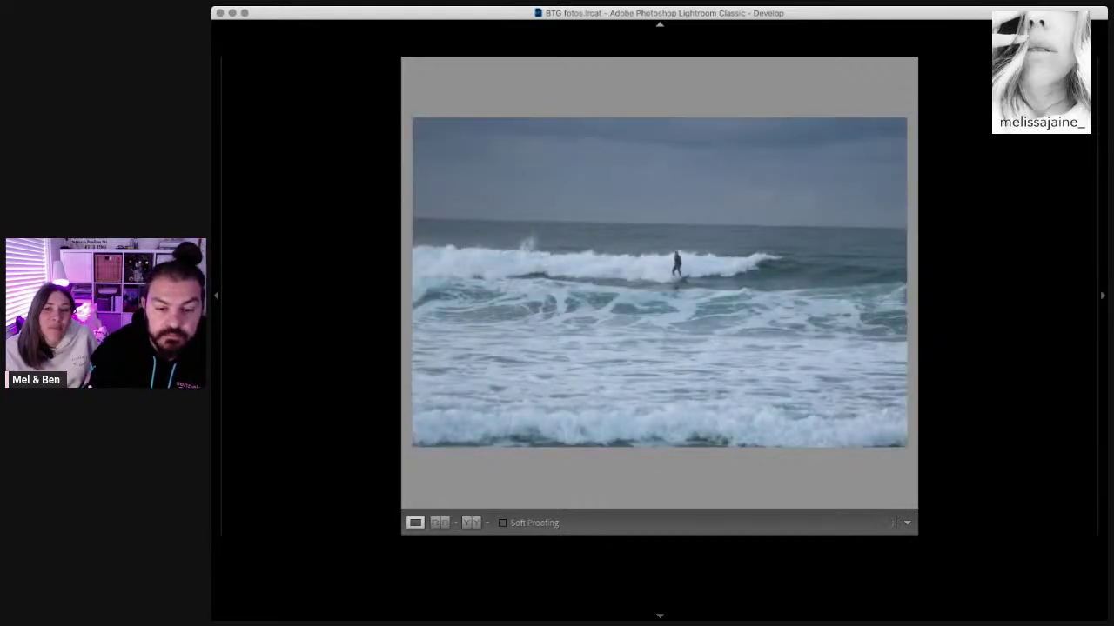
{"action": "key", "text": "Right"}
{"action": "left_click", "coordinate": [677, 263]}
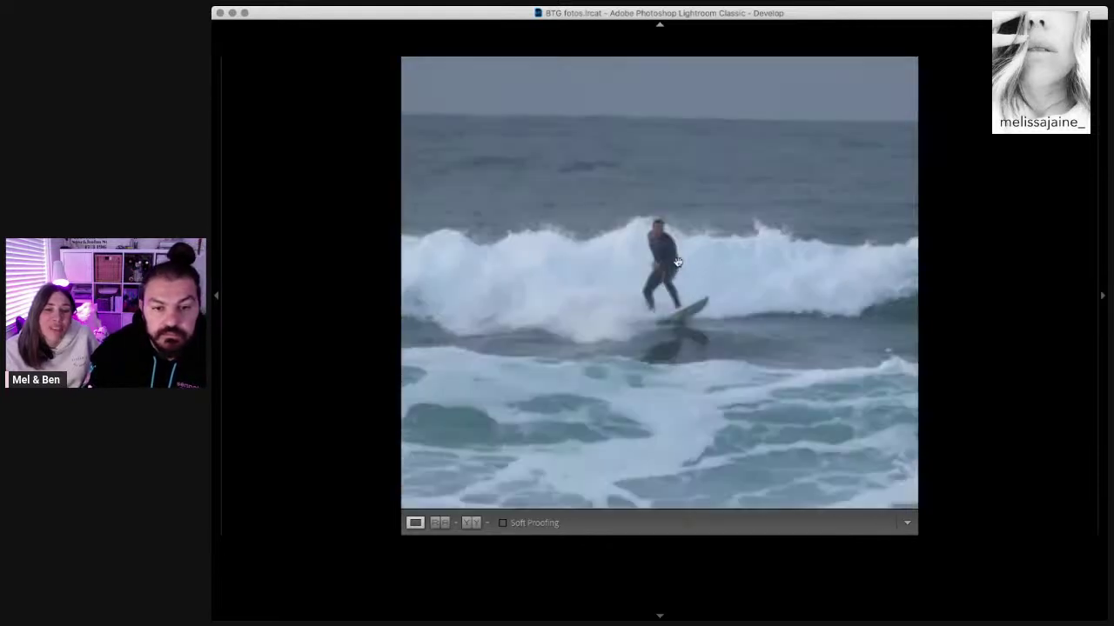
{"action": "left_click", "coordinate": [678, 263]}
{"action": "key", "text": "Right"}
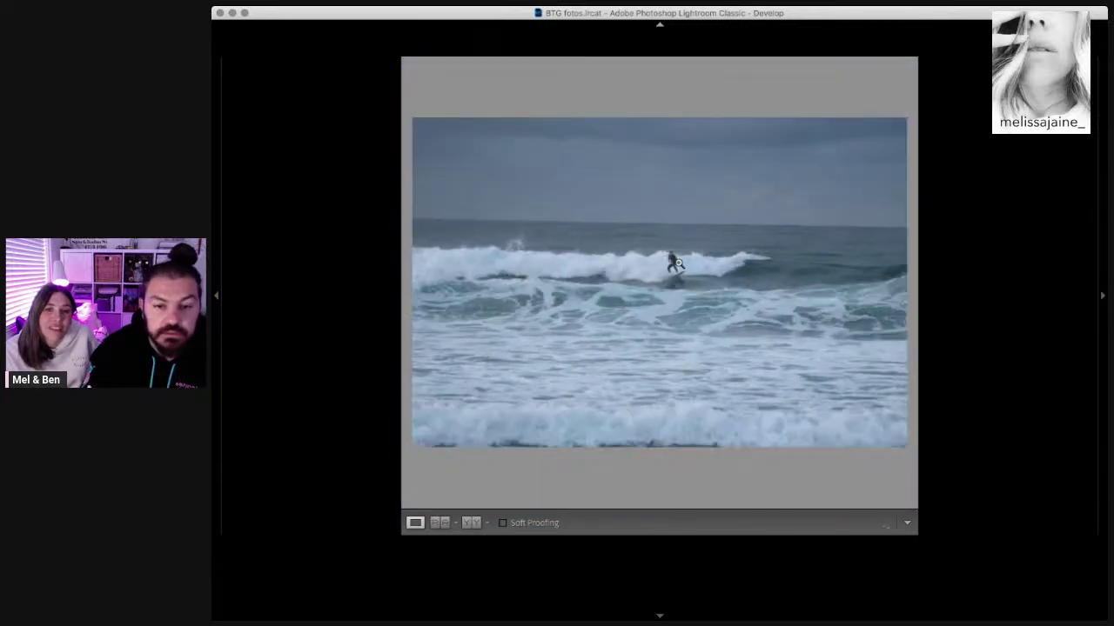
{"action": "key", "text": "Right"}
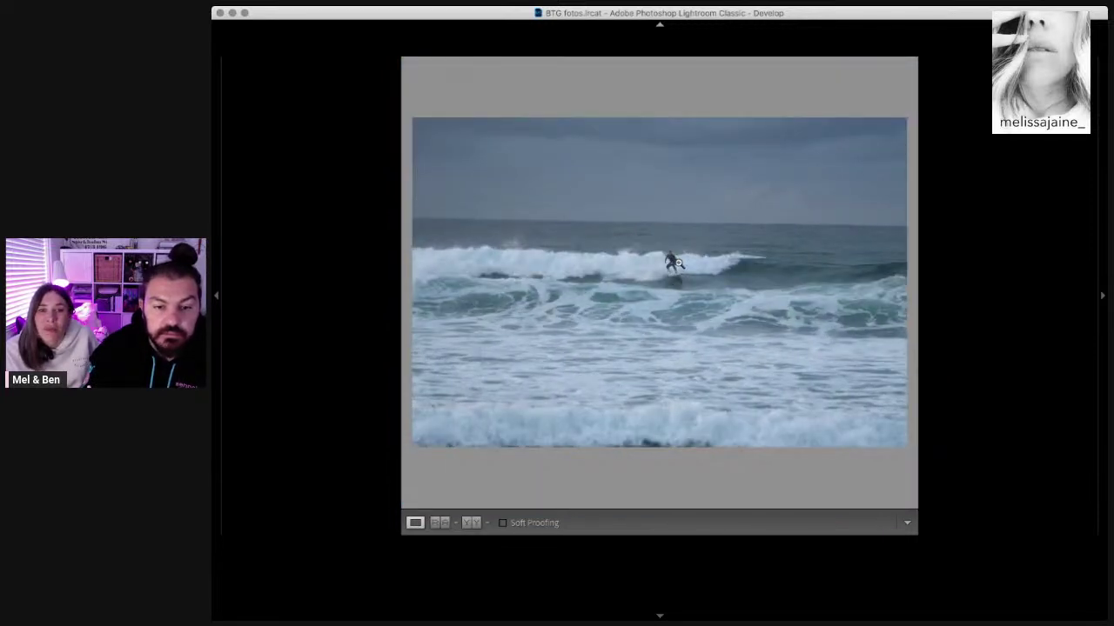
{"action": "key", "text": "Right"}
Step: Step through twelve more burst frames of the surfer riding the wave under grey sky
{"action": "key", "text": "Right"}
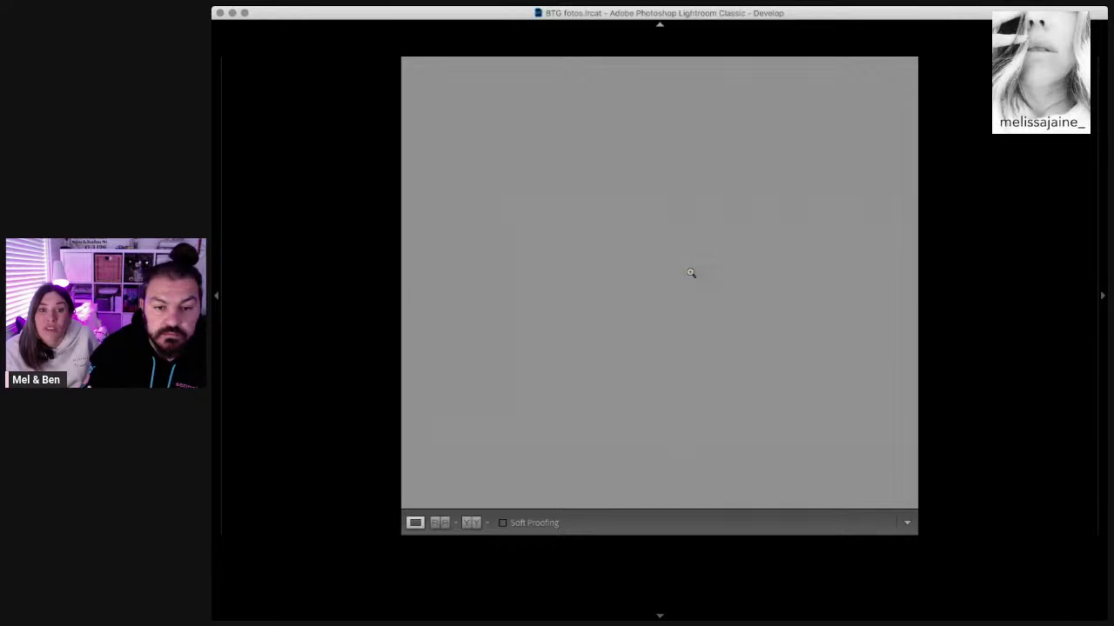
{"action": "key", "text": "Right"}
{"action": "key", "text": "Right"}
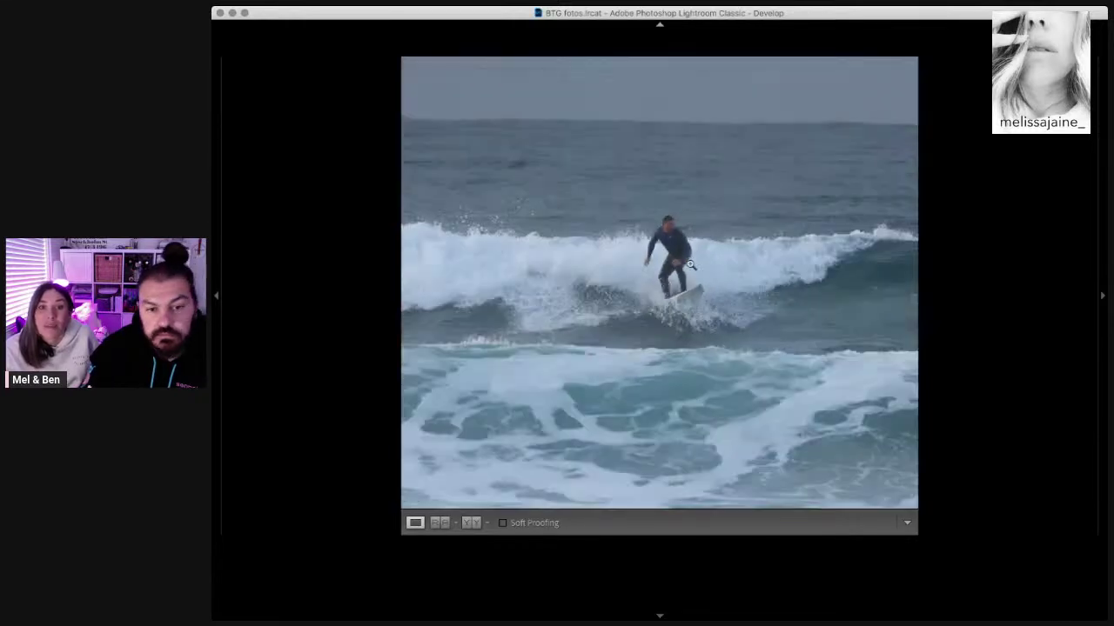
{"action": "key", "text": "Right"}
{"action": "key", "text": "Right"}
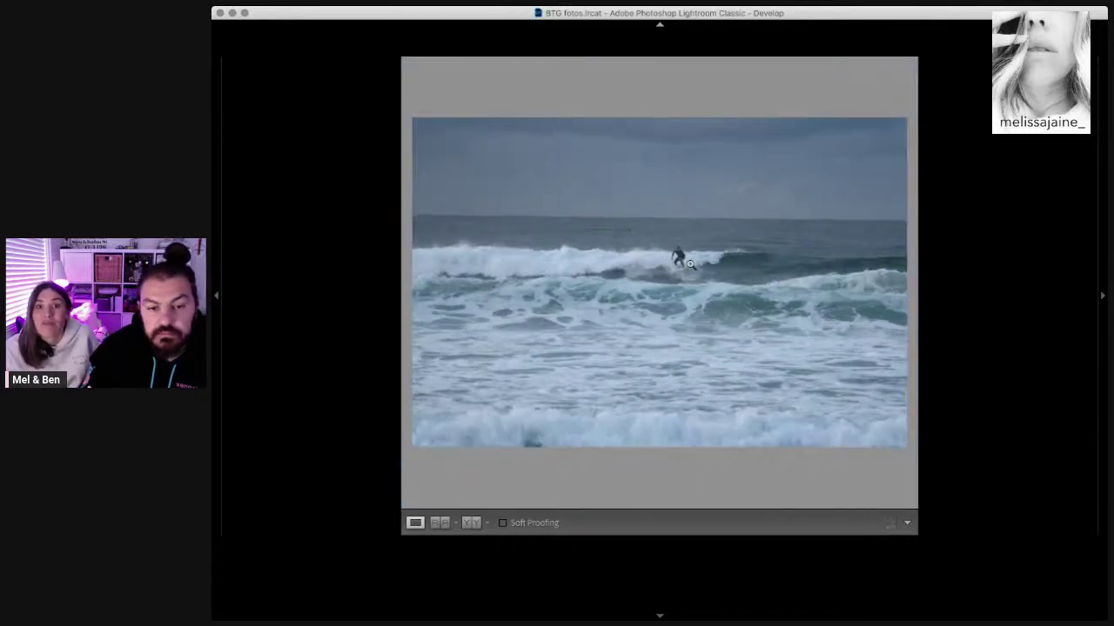
{"action": "key", "text": "Right"}
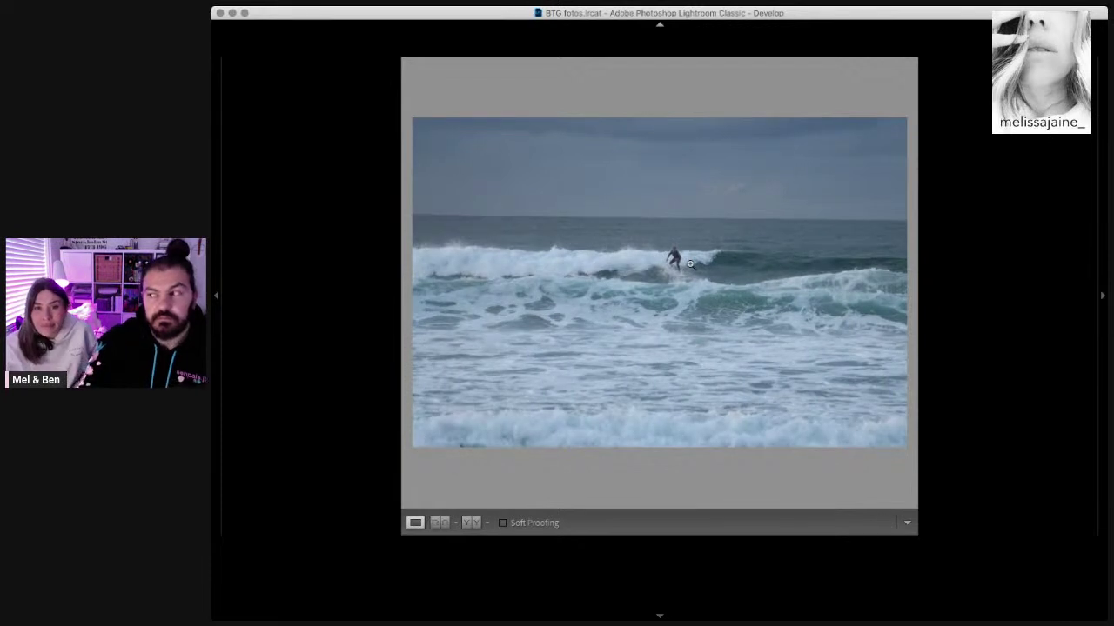
{"action": "key", "text": "Right"}
{"action": "key", "text": "Right"}
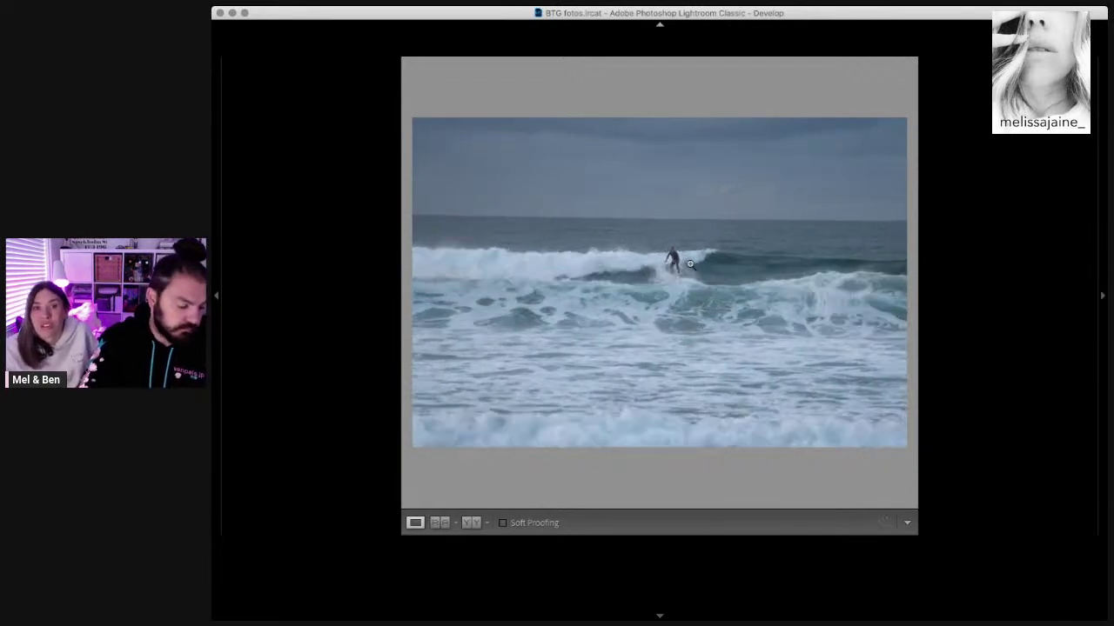
{"action": "key", "text": "Right"}
{"action": "key", "text": "Right"}
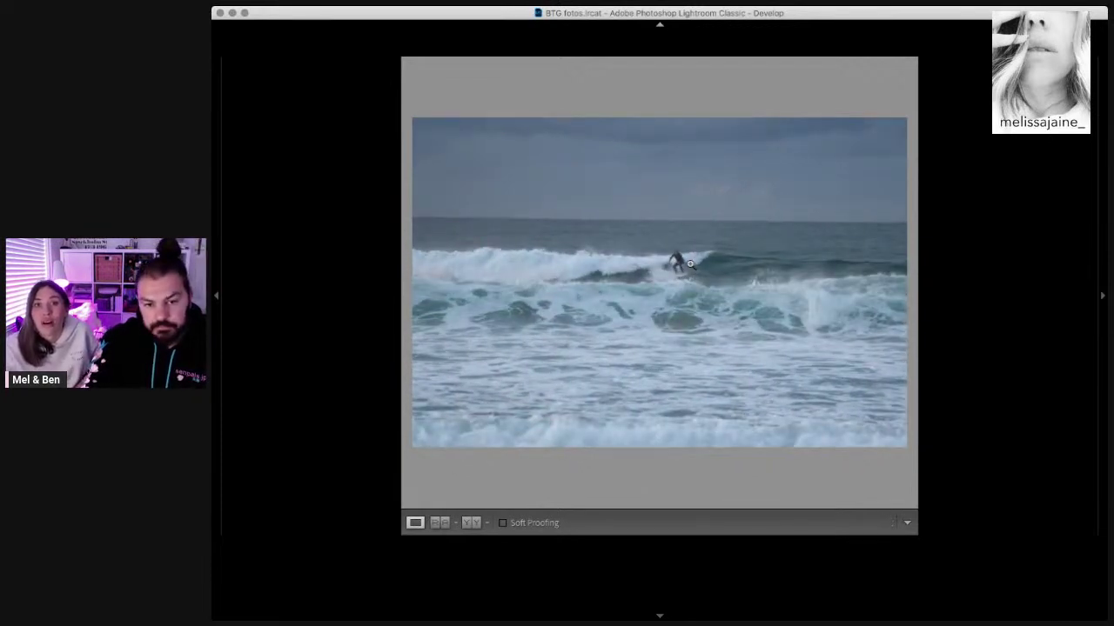
{"action": "key", "text": "Right"}
{"action": "key", "text": "Right"}
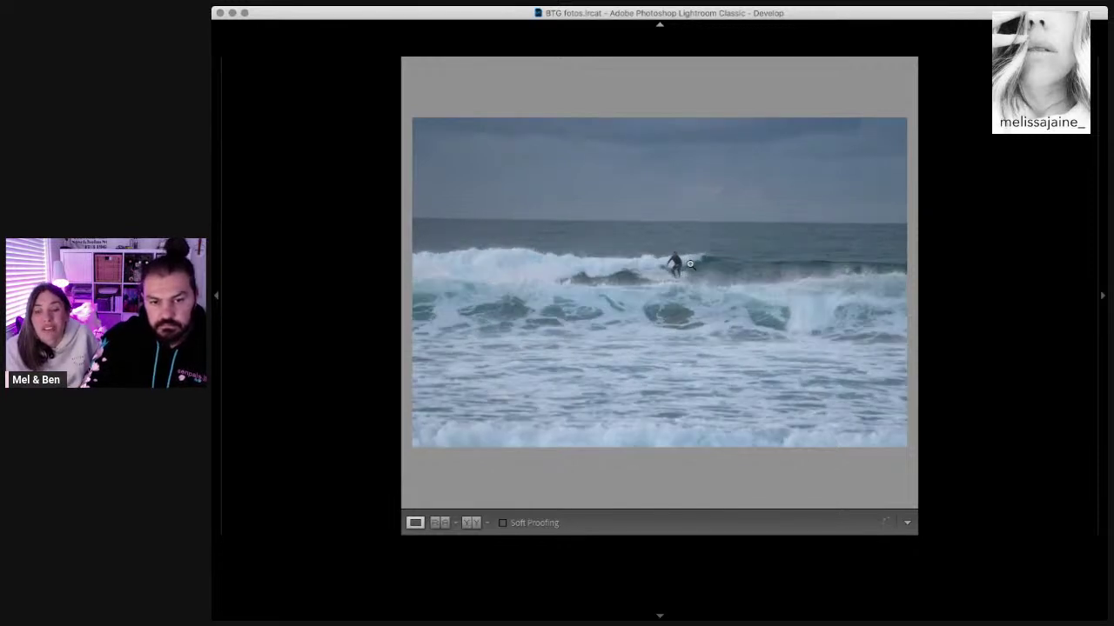
{"action": "key", "text": "Right"}
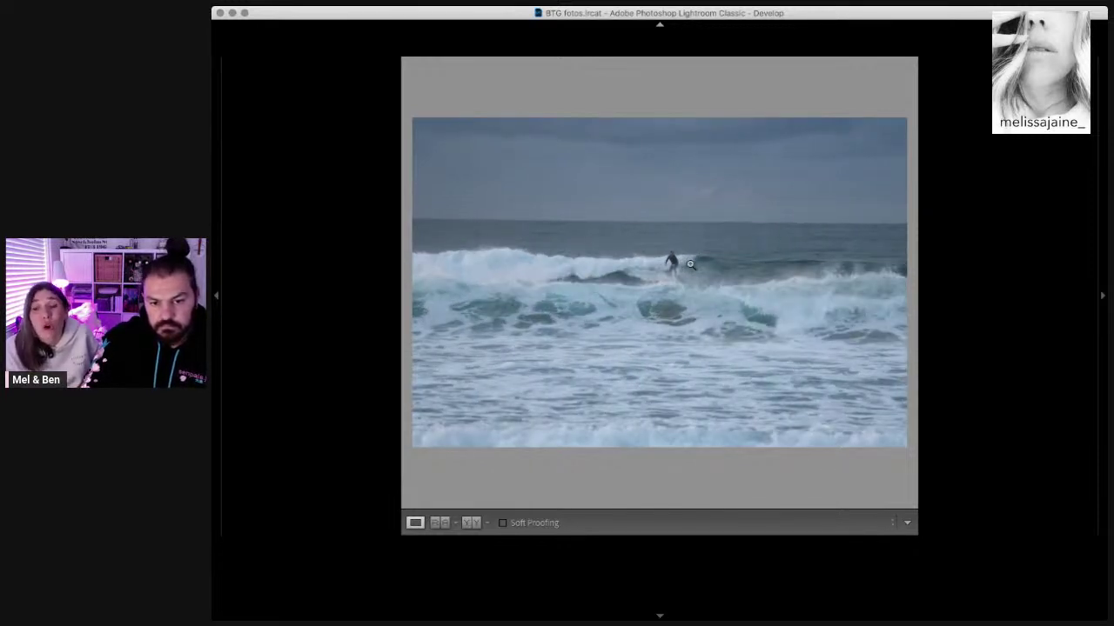
{"action": "key", "text": "Right"}
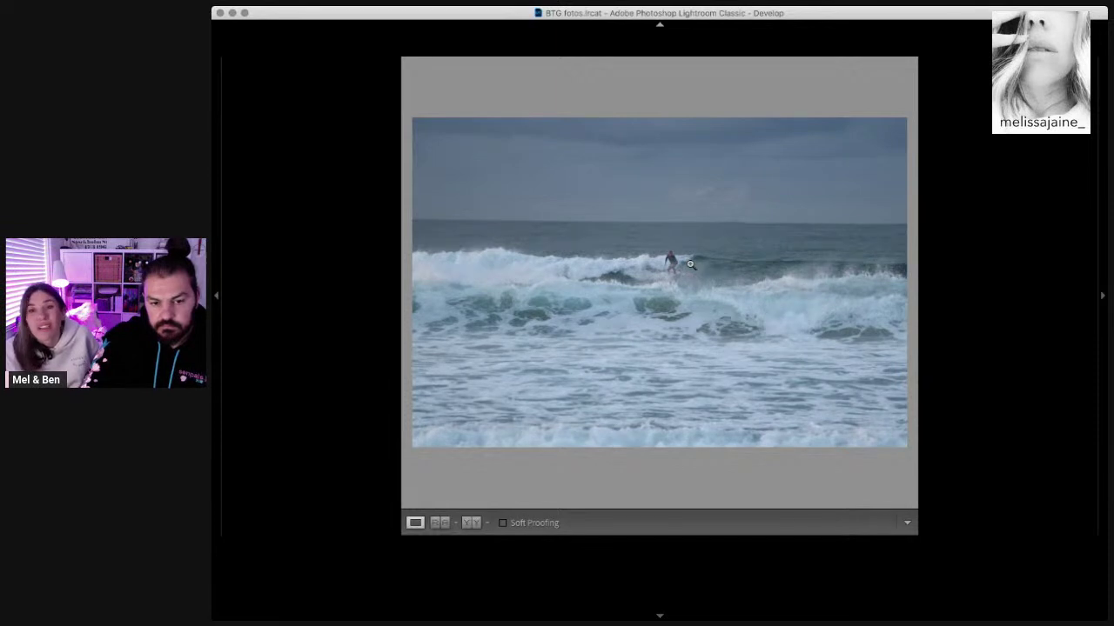
{"action": "key", "text": "Right"}
{"action": "key", "text": "Right"}
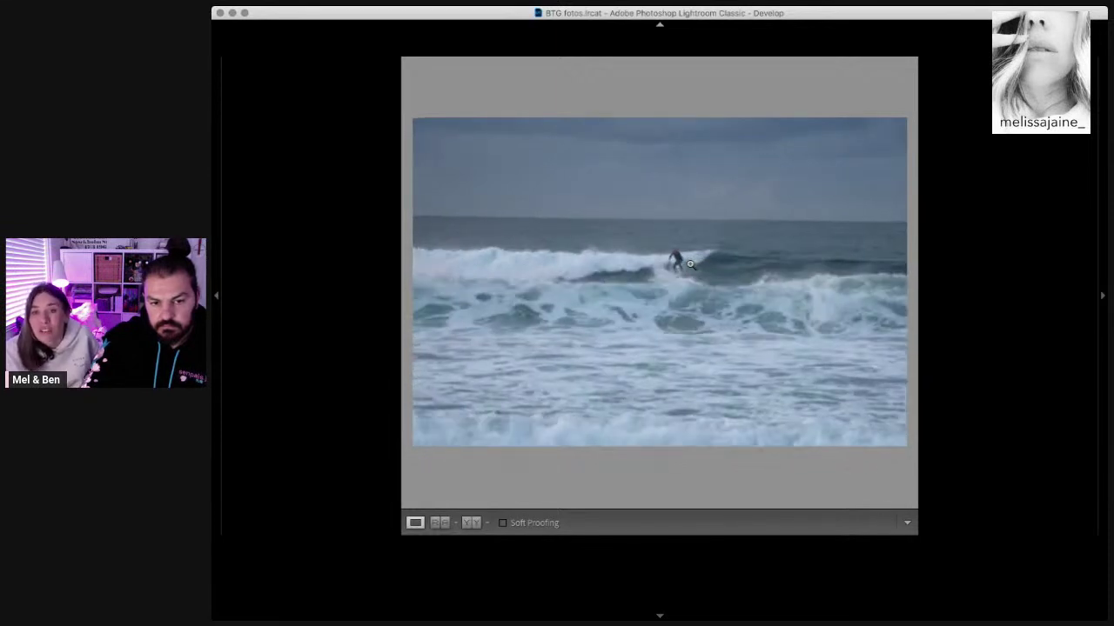
{"action": "key", "text": "Right"}
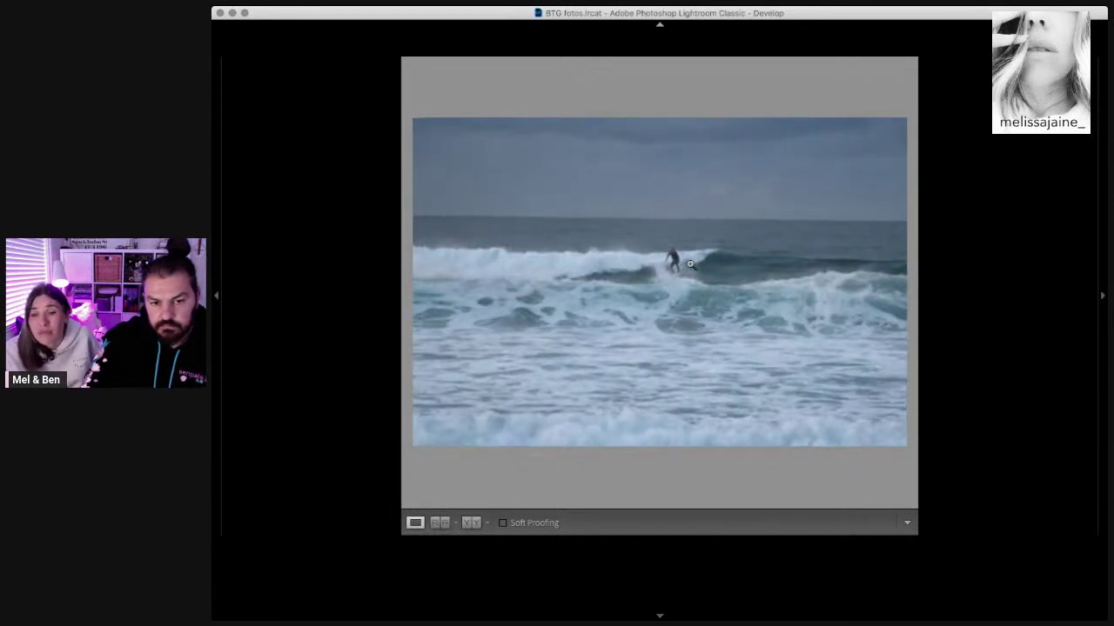
{"action": "key", "text": "Right"}
{"action": "key", "text": "Right"}
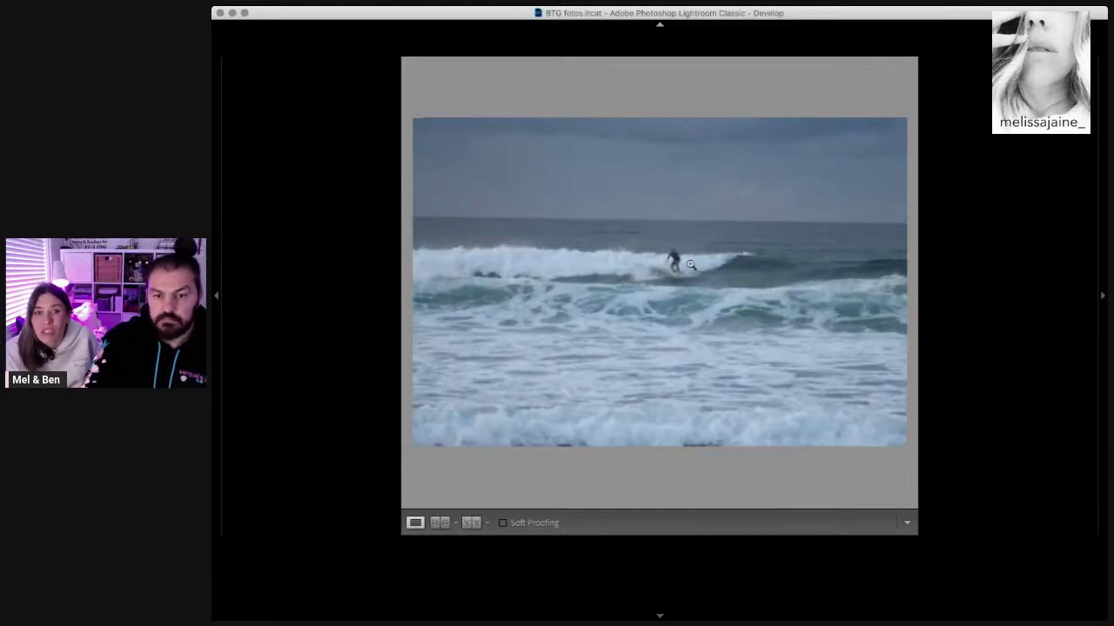
{"action": "key", "text": "Right"}
{"action": "key", "text": "Right"}
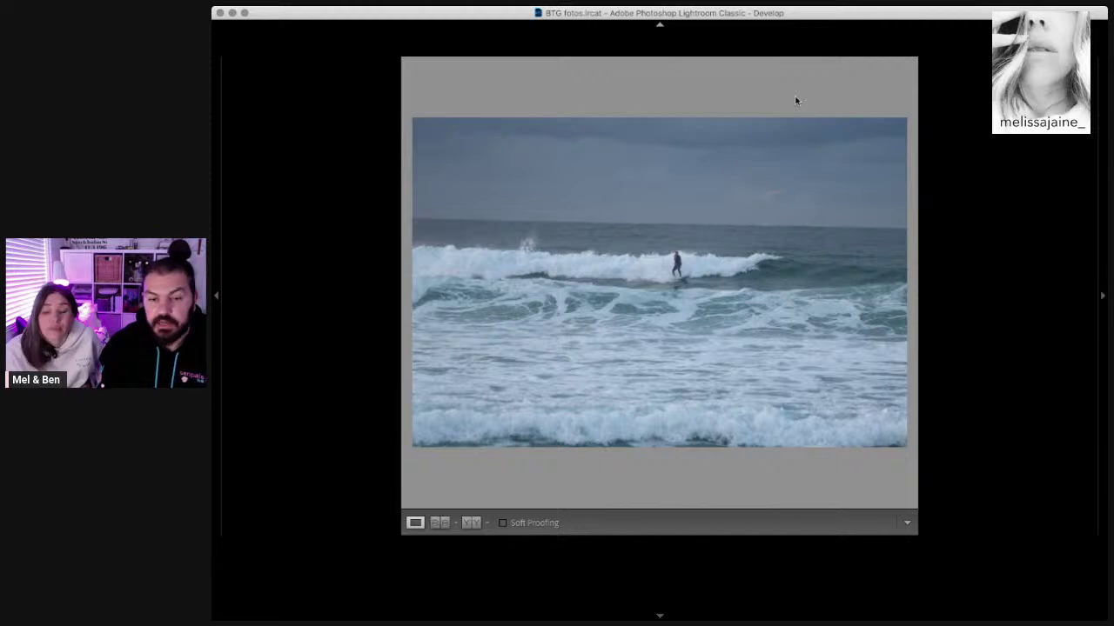
Step: Advance ten frames through the early shots of the surf burst
{"action": "key", "text": "Right"}
{"action": "key", "text": "Right"}
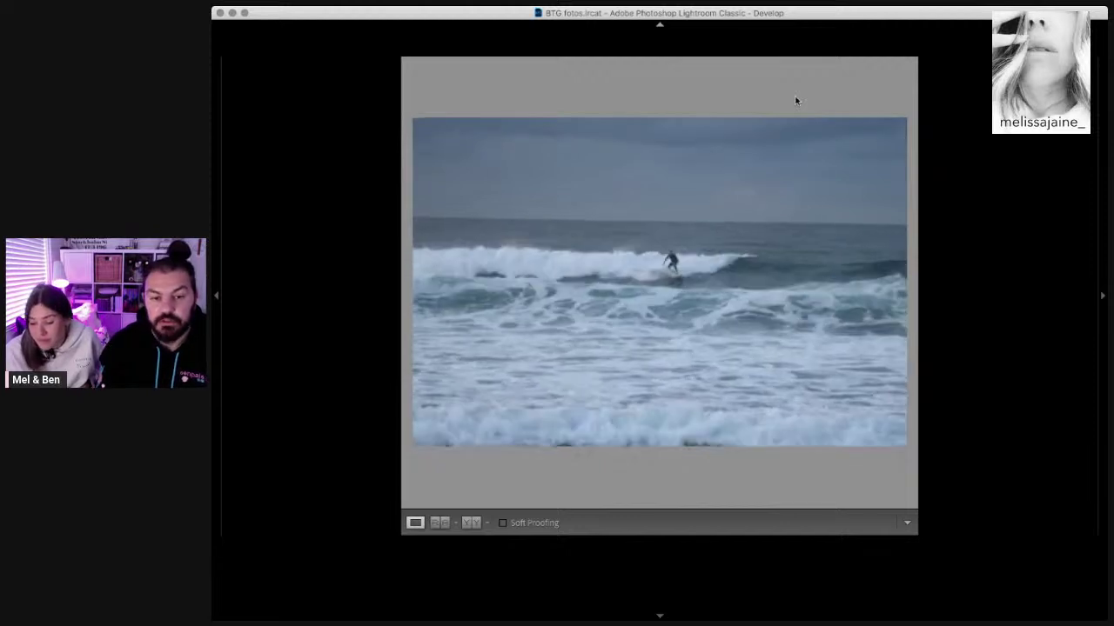
{"action": "key", "text": "Right"}
{"action": "key", "text": "Right"}
{"action": "key", "text": "Right"}
{"action": "key", "text": "Right"}
{"action": "key", "text": "Right"}
{"action": "key", "text": "Right"}
{"action": "key", "text": "Right"}
{"action": "key", "text": "Right"}
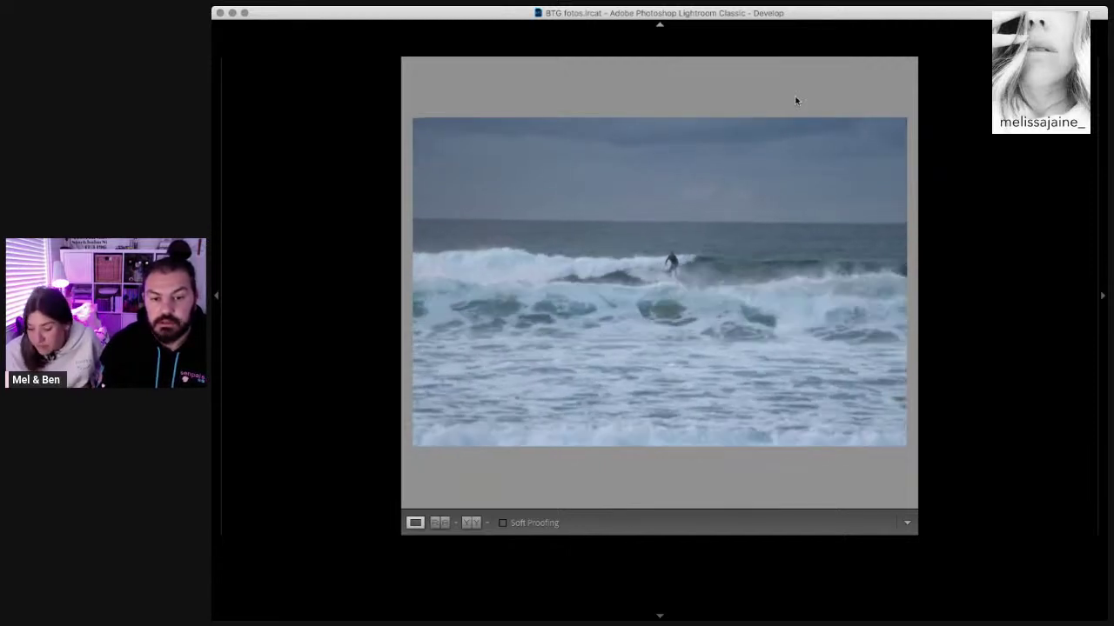
{"action": "key", "text": "Right"}
{"action": "key", "text": "Right"}
{"action": "key", "text": "Right"}
{"action": "key", "text": "Right"}
{"action": "key", "text": "Right"}
{"action": "key", "text": "Right"}
{"action": "key", "text": "Right"}
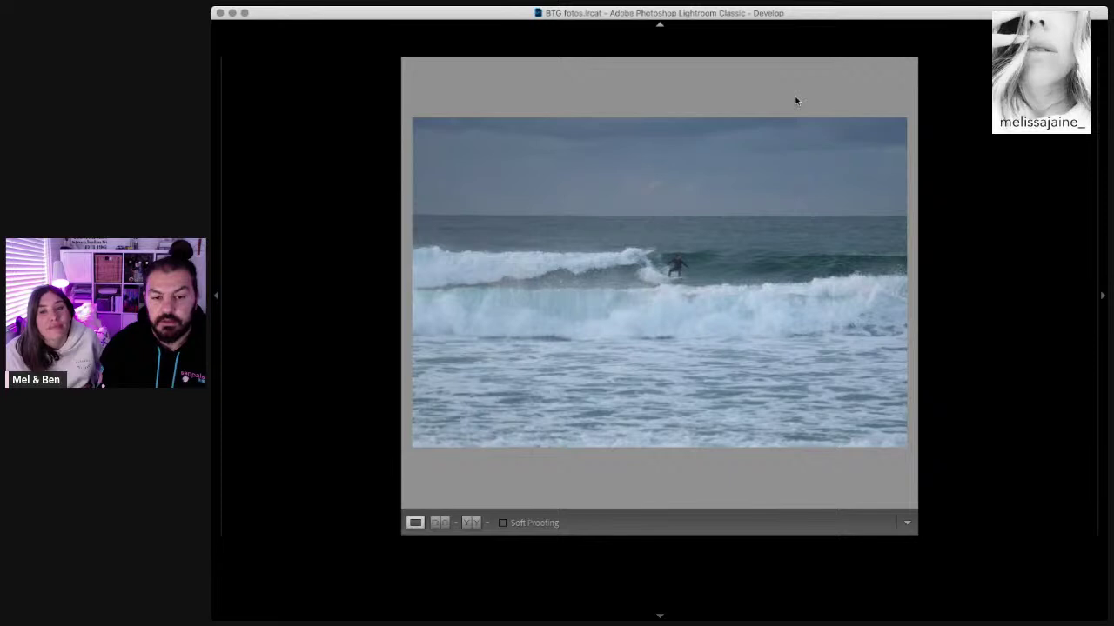
{"action": "key", "text": "Right"}
{"action": "key", "text": "Right"}
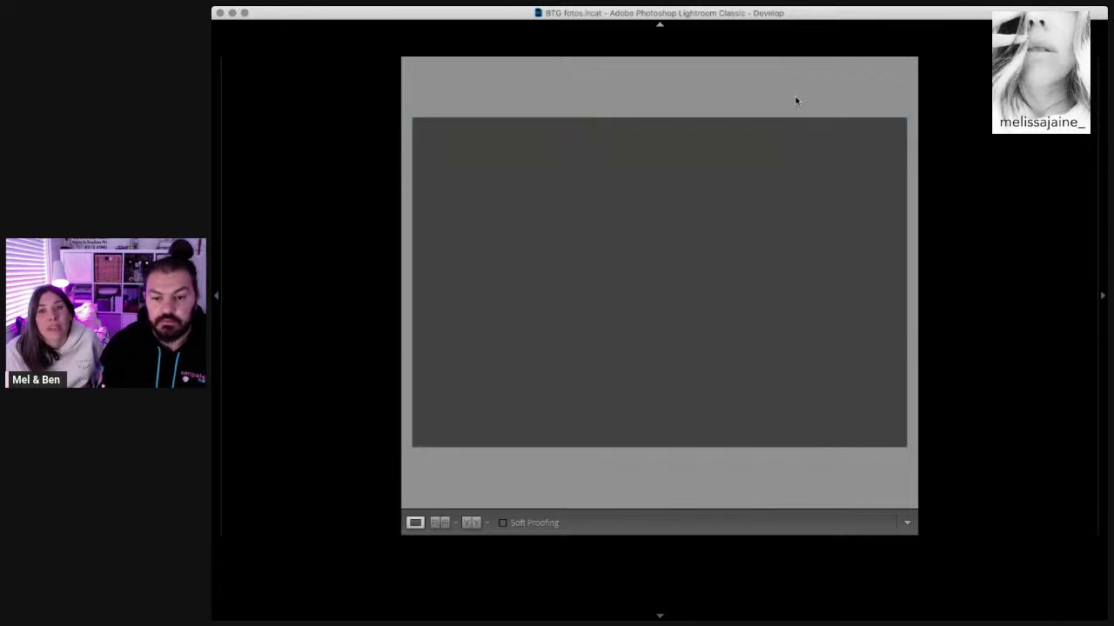
{"action": "key", "text": "Right"}
{"action": "key", "text": "Right"}
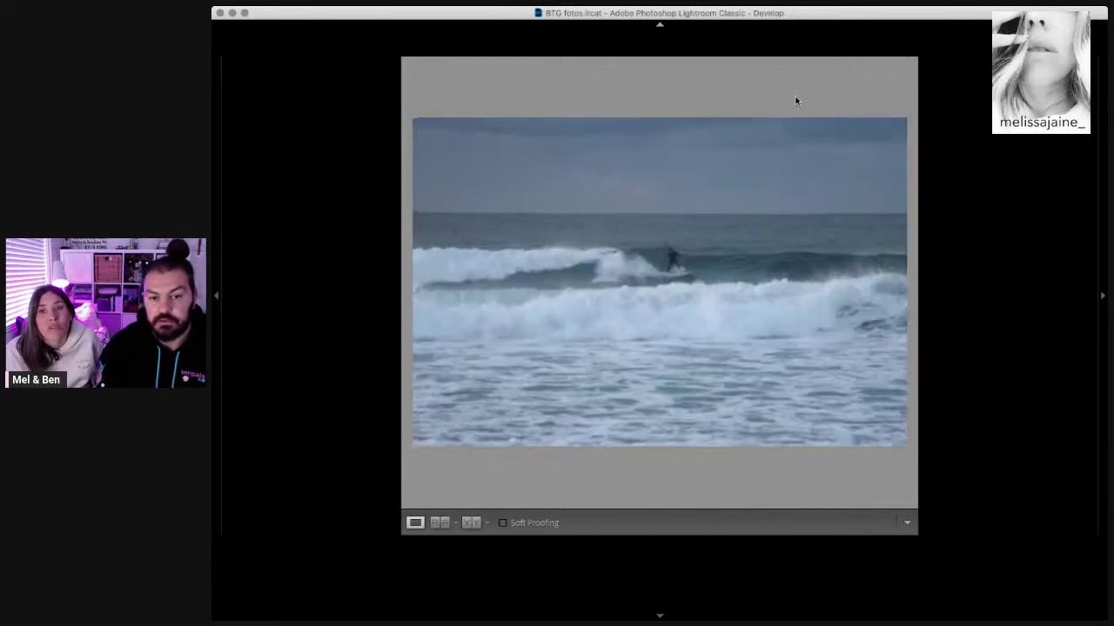
{"action": "key", "text": "Right"}
{"action": "key", "text": "Right"}
{"action": "key", "text": "Right"}
{"action": "key", "text": "Right"}
{"action": "key", "text": "Right"}
{"action": "key", "text": "Right"}
{"action": "key", "text": "Right"}
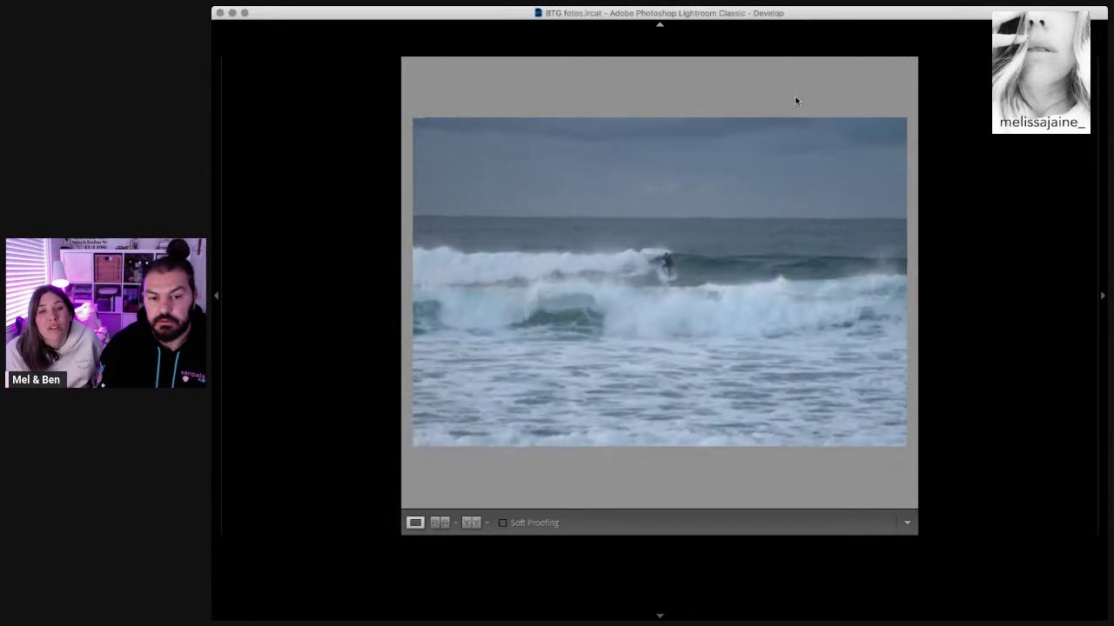
{"action": "key", "text": "Right"}
{"action": "key", "text": "Right"}
{"action": "key", "text": "Right"}
{"action": "key", "text": "Right"}
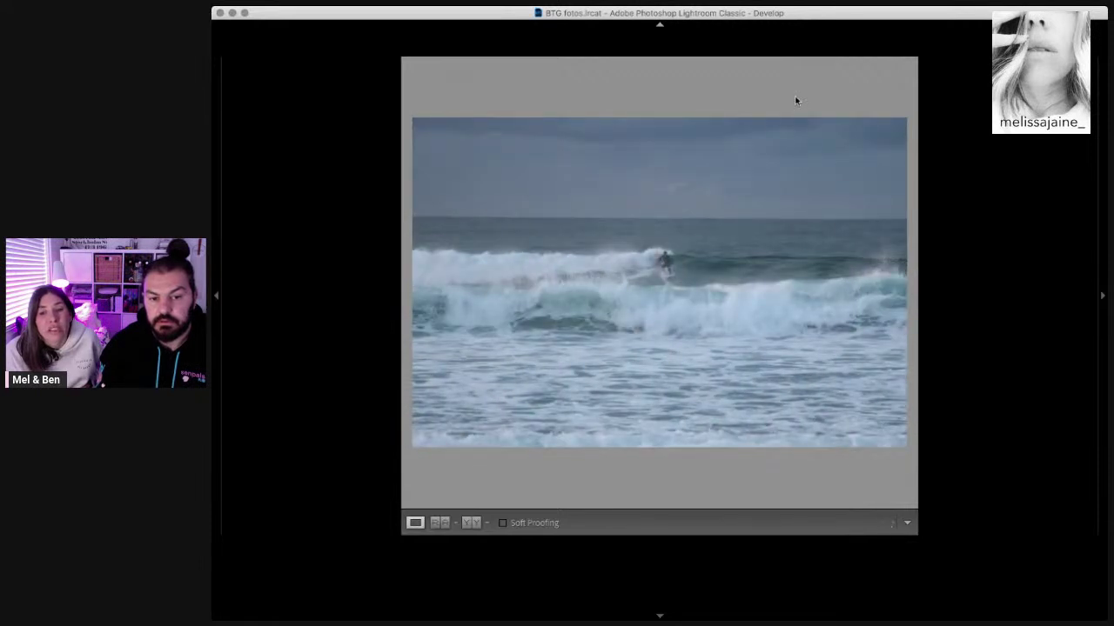
{"action": "key", "text": "Right"}
{"action": "key", "text": "Right"}
{"action": "key", "text": "Right"}
{"action": "key", "text": "Right"}
{"action": "key", "text": "Right"}
{"action": "key", "text": "Right"}
{"action": "key", "text": "Right"}
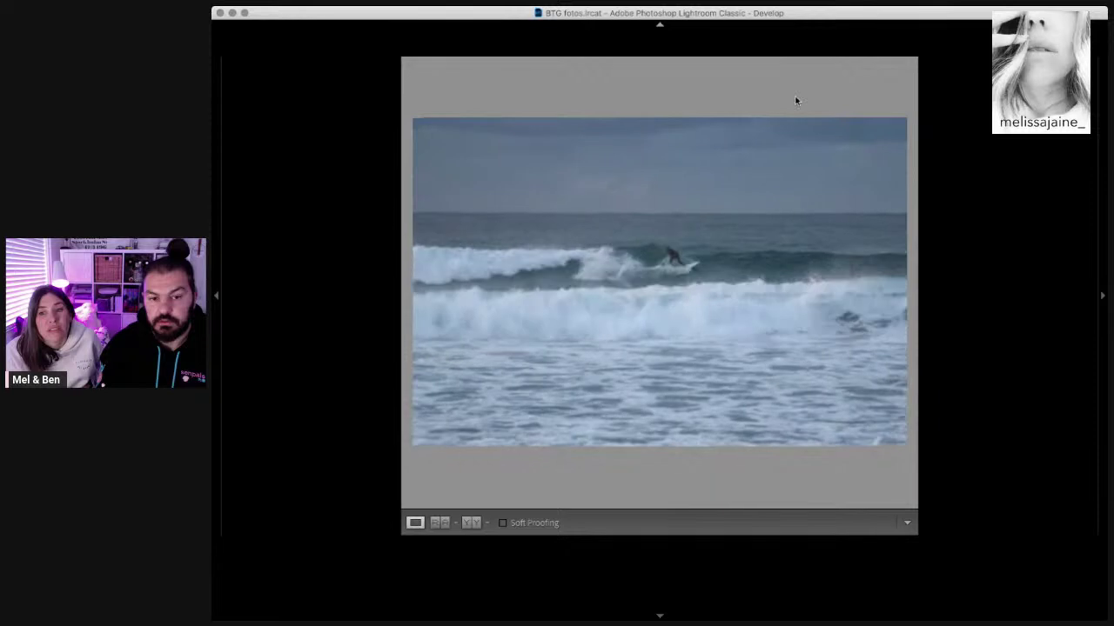
{"action": "key", "text": "Right"}
{"action": "key", "text": "Right"}
{"action": "key", "text": "Right"}
{"action": "key", "text": "Right"}
{"action": "key", "text": "Right"}
{"action": "key", "text": "Right"}
{"action": "key", "text": "Right"}
{"action": "key", "text": "Right"}
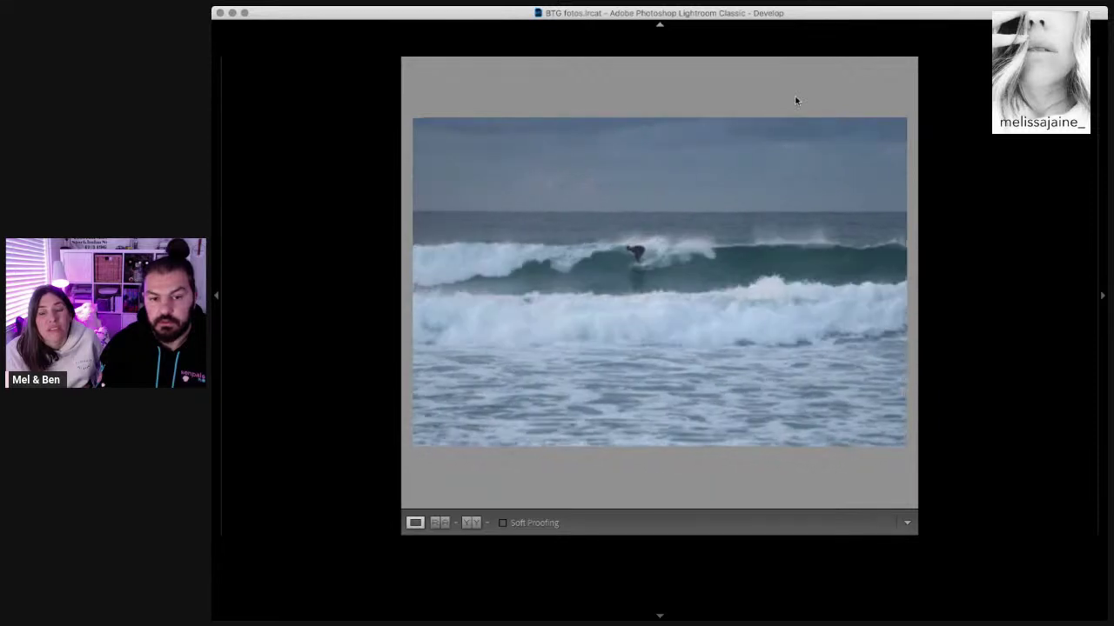
{"action": "key", "text": "Right"}
{"action": "key", "text": "Right"}
{"action": "key", "text": "Right"}
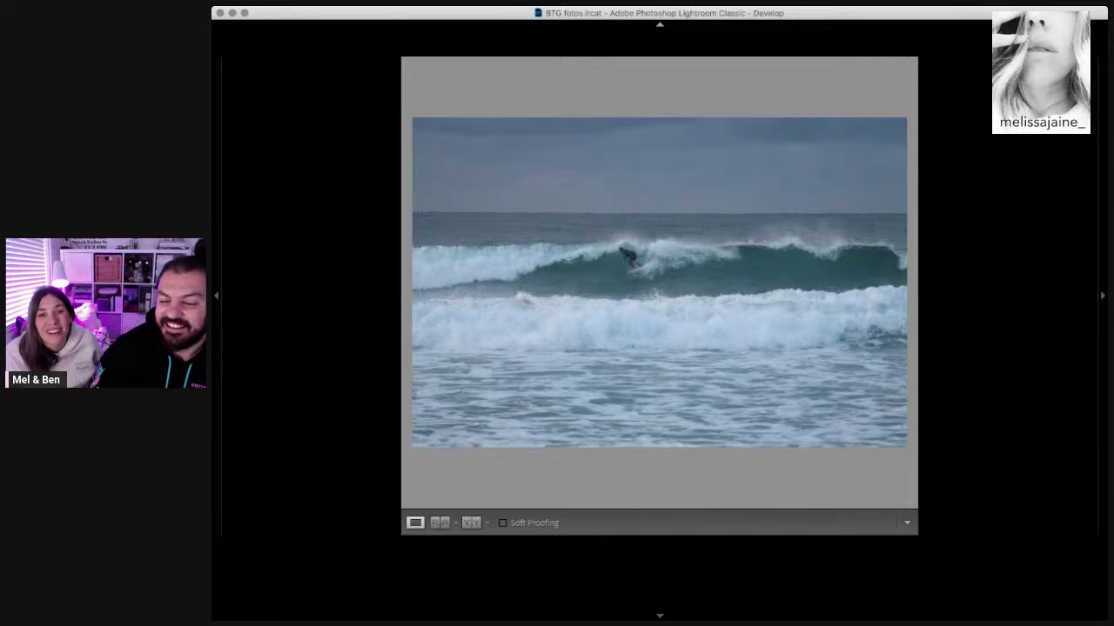
Step: Return to Lightroom and step six more frames through the surf burst
{"action": "key", "text": "super+Tab"}
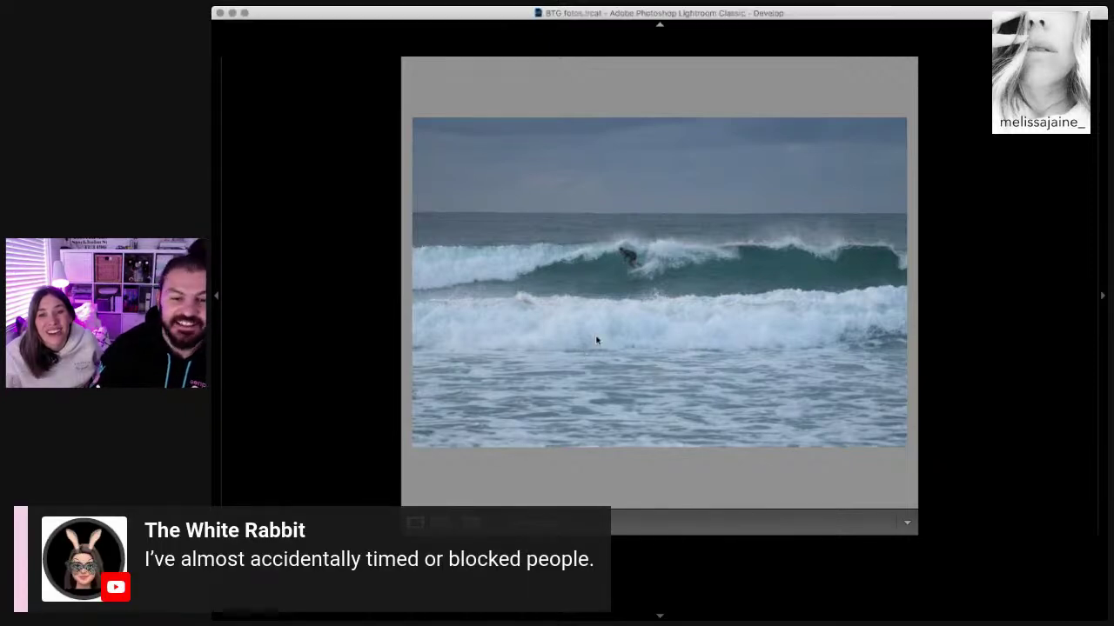
{"action": "key", "text": "Right"}
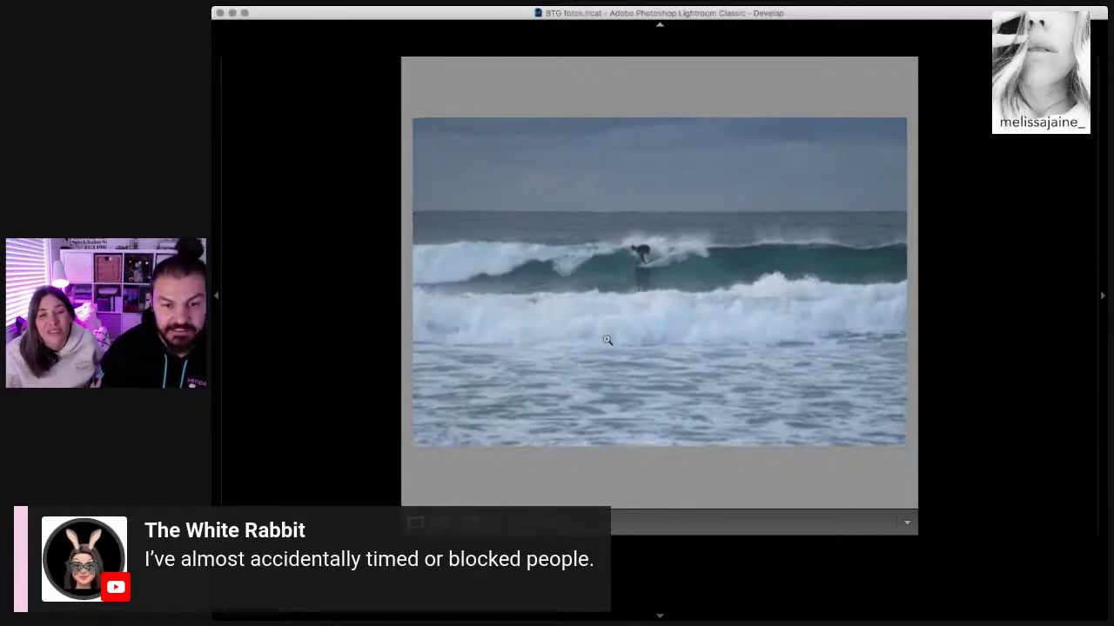
{"action": "key", "text": "Right"}
{"action": "key", "text": "Right"}
{"action": "key", "text": "Right"}
{"action": "key", "text": "Right"}
{"action": "key", "text": "Right"}
{"action": "key", "text": "Right"}
{"action": "key", "text": "Right"}
{"action": "key", "text": "Right"}
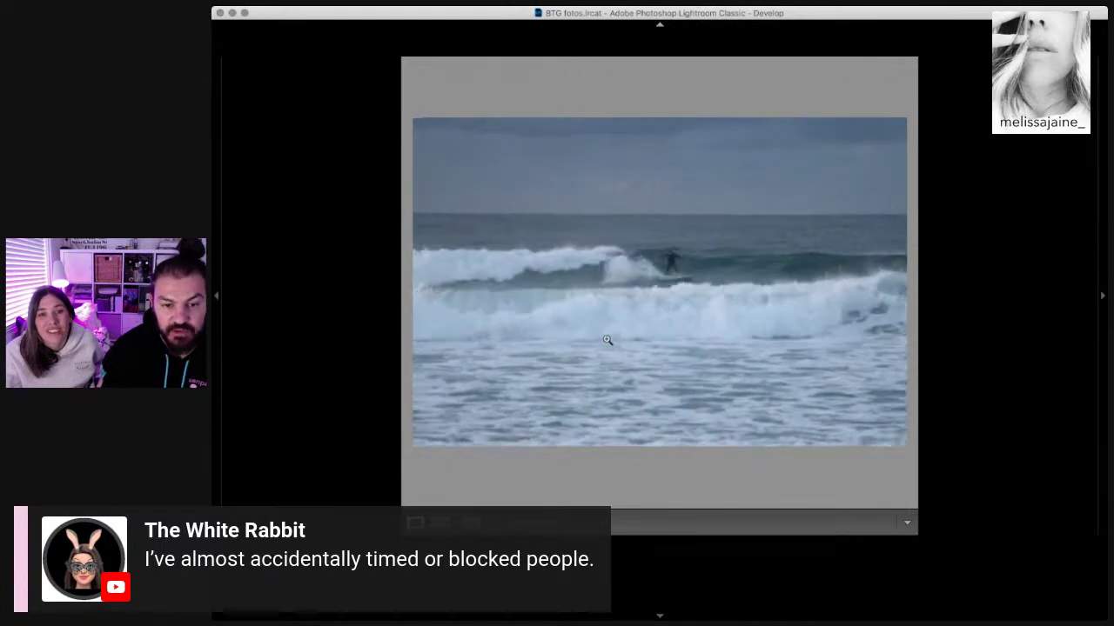
{"action": "key", "text": "Right"}
{"action": "key", "text": "Right"}
{"action": "key", "text": "Right"}
{"action": "key", "text": "Right"}
{"action": "key", "text": "Right"}
{"action": "key", "text": "Right"}
{"action": "key", "text": "Right"}
{"action": "key", "text": "Right"}
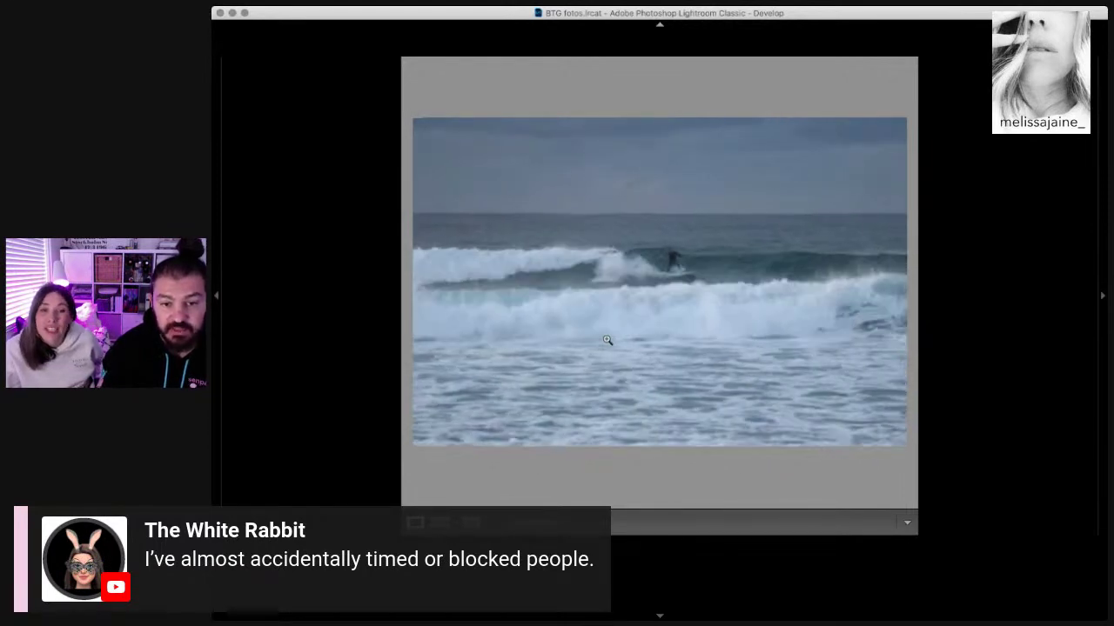
{"action": "key", "text": "Right"}
{"action": "key", "text": "Right"}
{"action": "key", "text": "Right"}
{"action": "key", "text": "Right"}
{"action": "key", "text": "Right"}
{"action": "key", "text": "Right"}
{"action": "key", "text": "Right"}
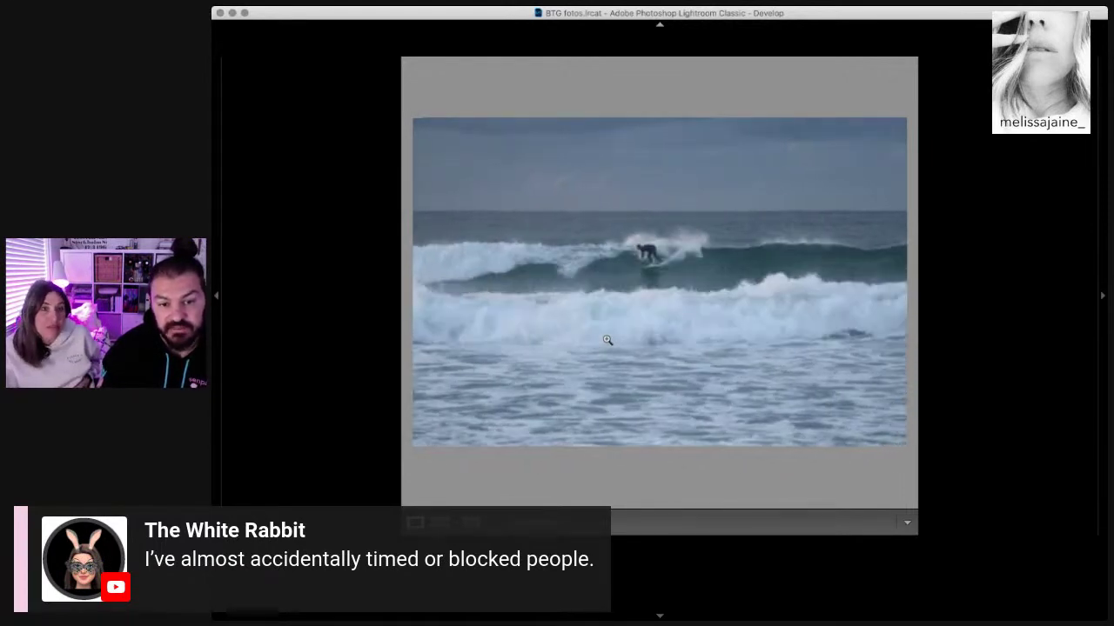
{"action": "key", "text": "Right"}
{"action": "key", "text": "Right"}
{"action": "key", "text": "Right"}
{"action": "key", "text": "Right"}
{"action": "key", "text": "Right"}
{"action": "key", "text": "Right"}
{"action": "key", "text": "Right"}
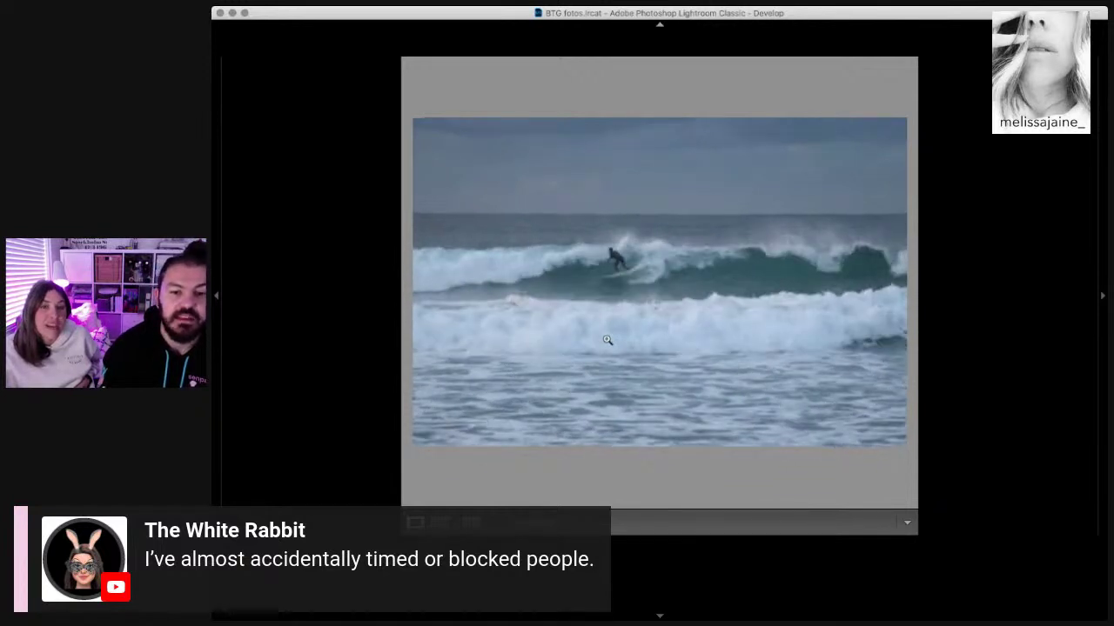
{"action": "key", "text": "Right"}
{"action": "key", "text": "Right"}
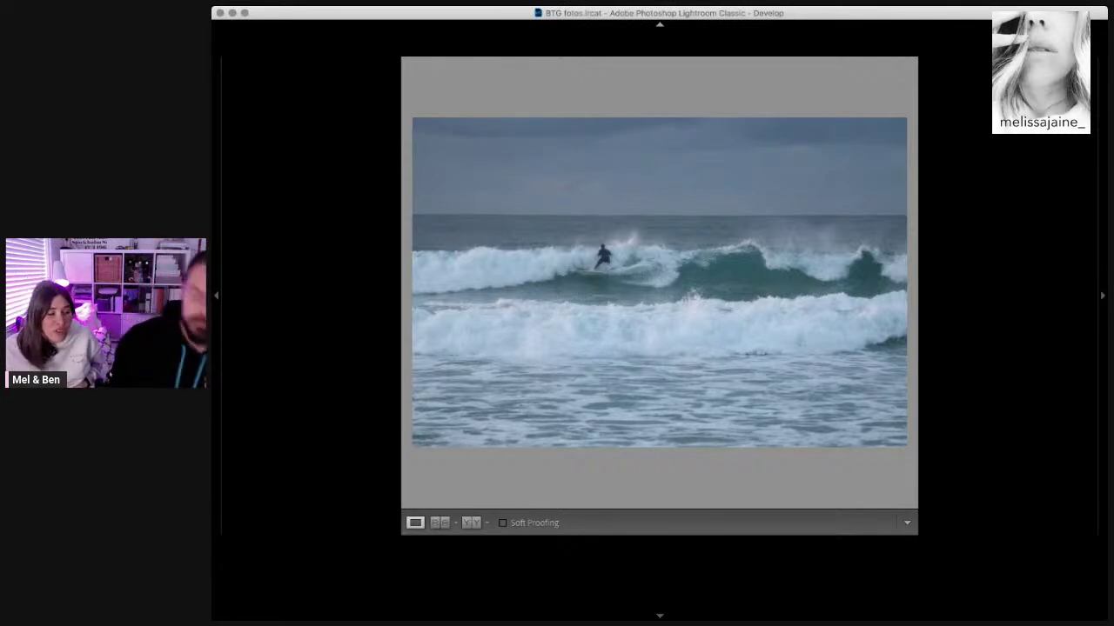
Step: Move ahead to the surfer carving across the wave face, spray trailing the board
{"action": "key", "text": "Right"}
{"action": "key", "text": "Right"}
{"action": "key", "text": "Right"}
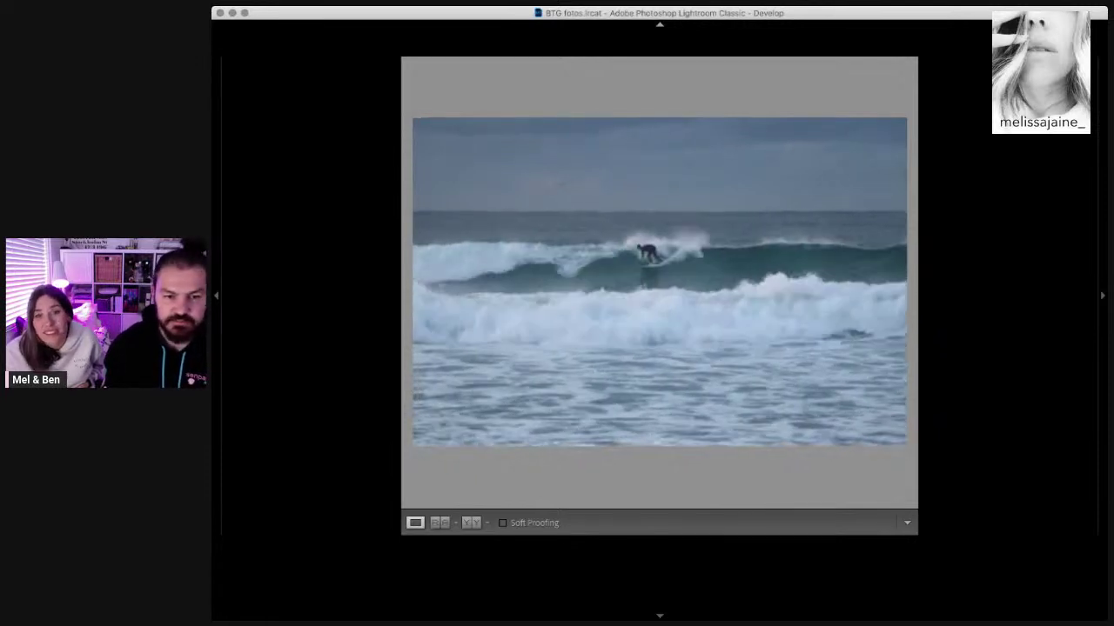
{"action": "key", "text": "Right"}
{"action": "key", "text": "Right"}
{"action": "key", "text": "Right"}
{"action": "key", "text": "Right"}
{"action": "key", "text": "Right"}
{"action": "key", "text": "Right"}
{"action": "key", "text": "Right"}
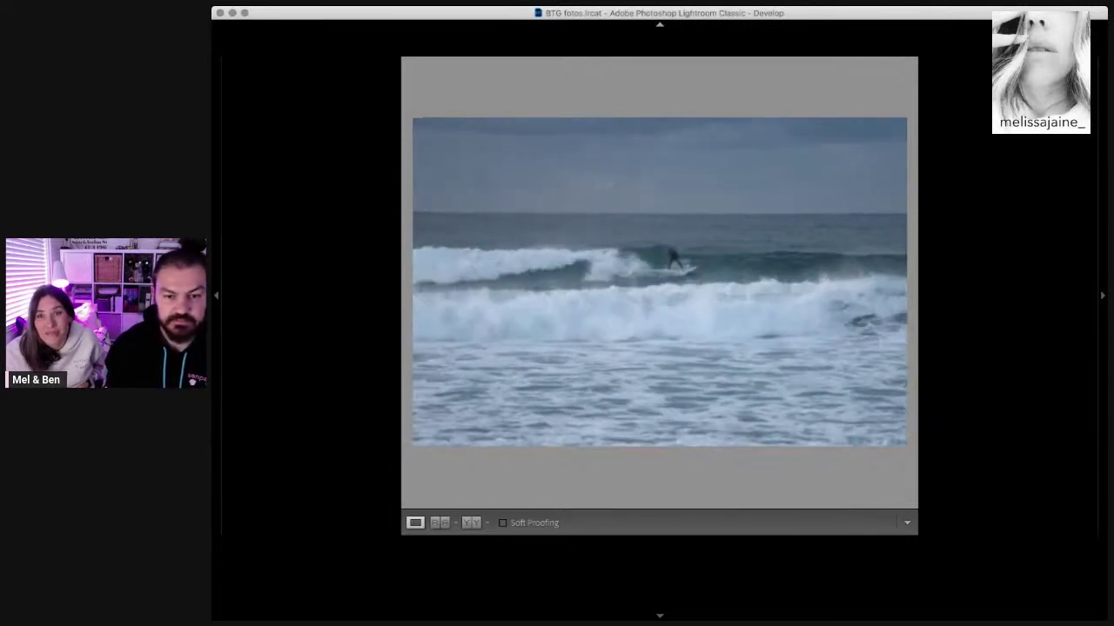
{"action": "key", "text": "Right"}
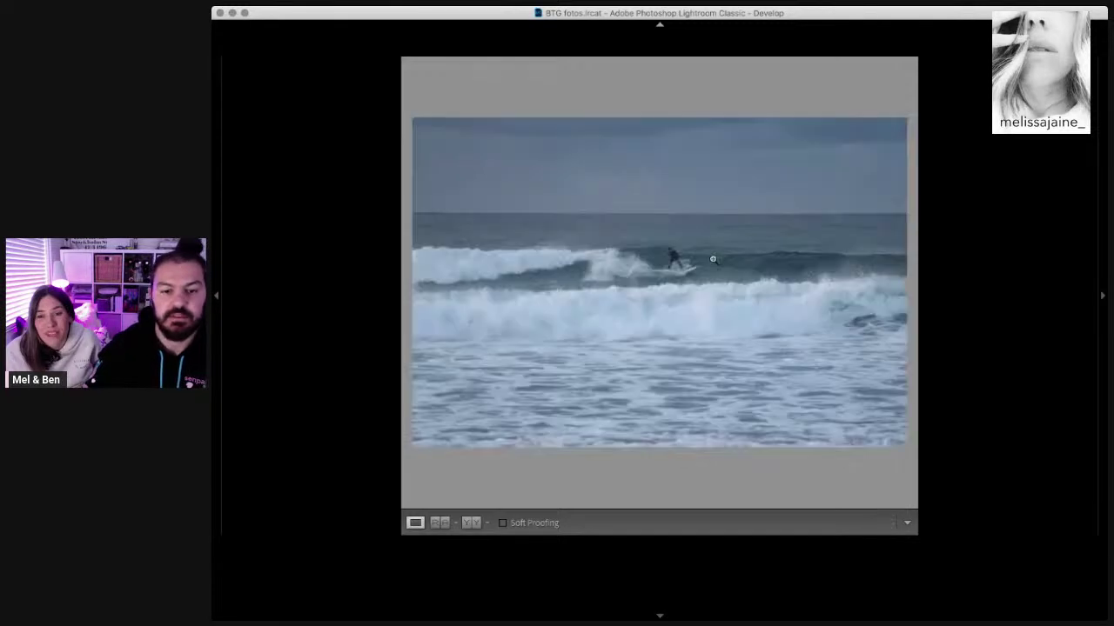
{"action": "key", "text": "Right"}
{"action": "key", "text": "Right"}
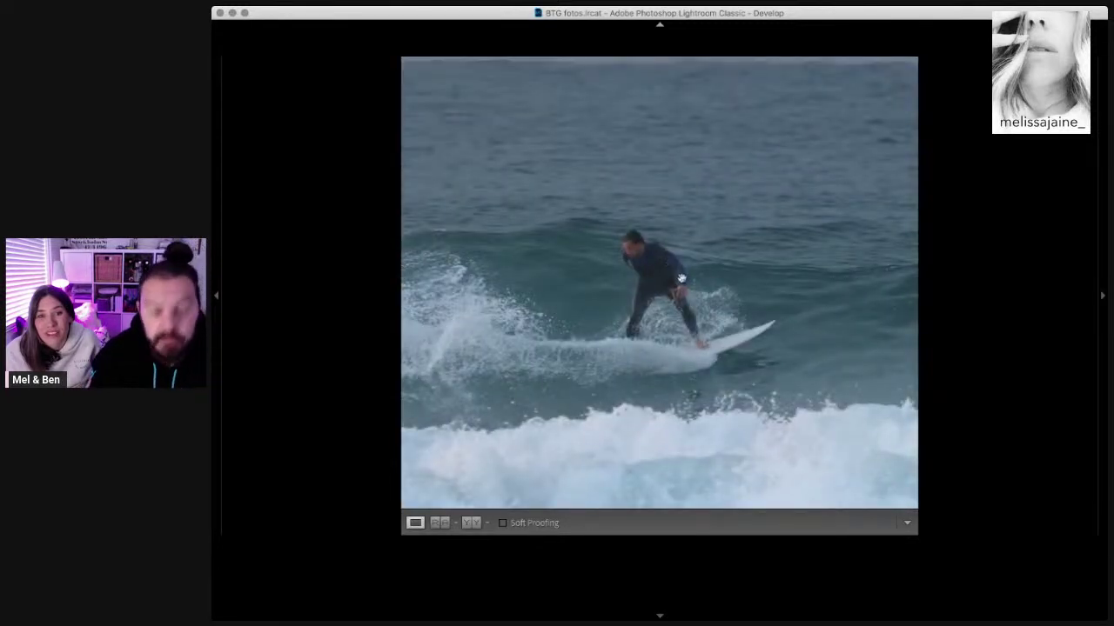
Step: Advance nine frames to the surfer crouched low beneath a tall fan of spray
{"action": "key", "text": "Right"}
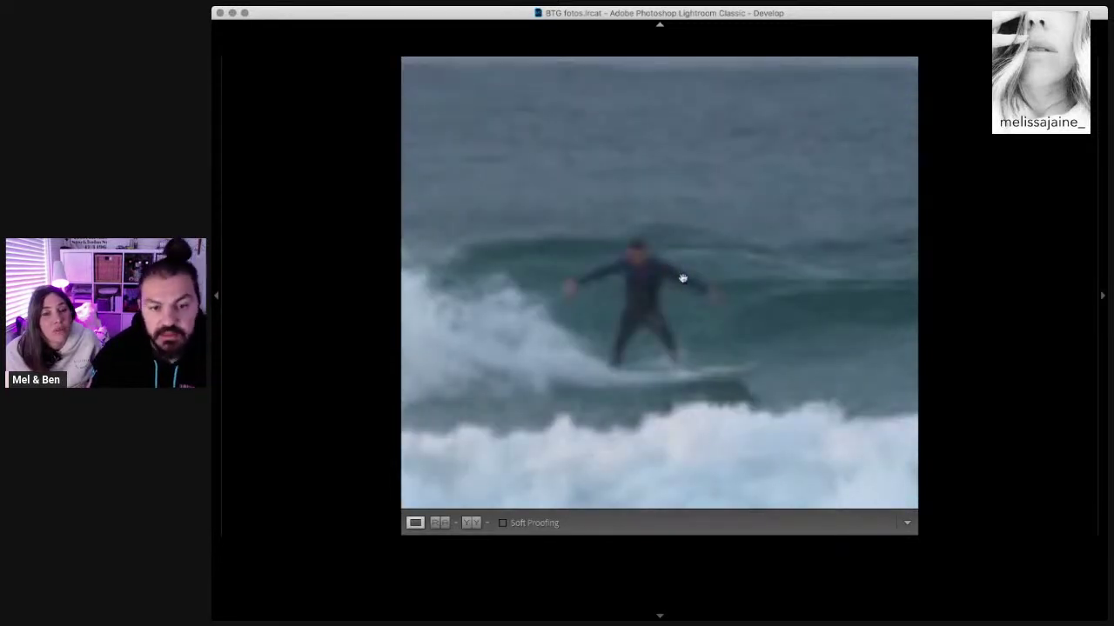
{"action": "key", "text": "Right"}
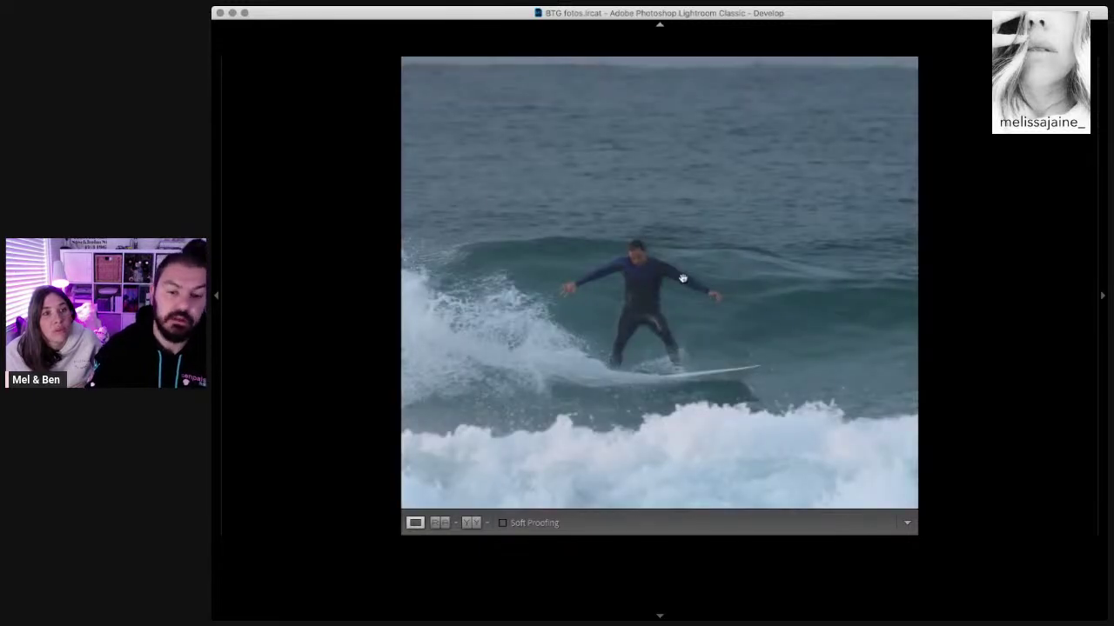
{"action": "key", "text": "Right"}
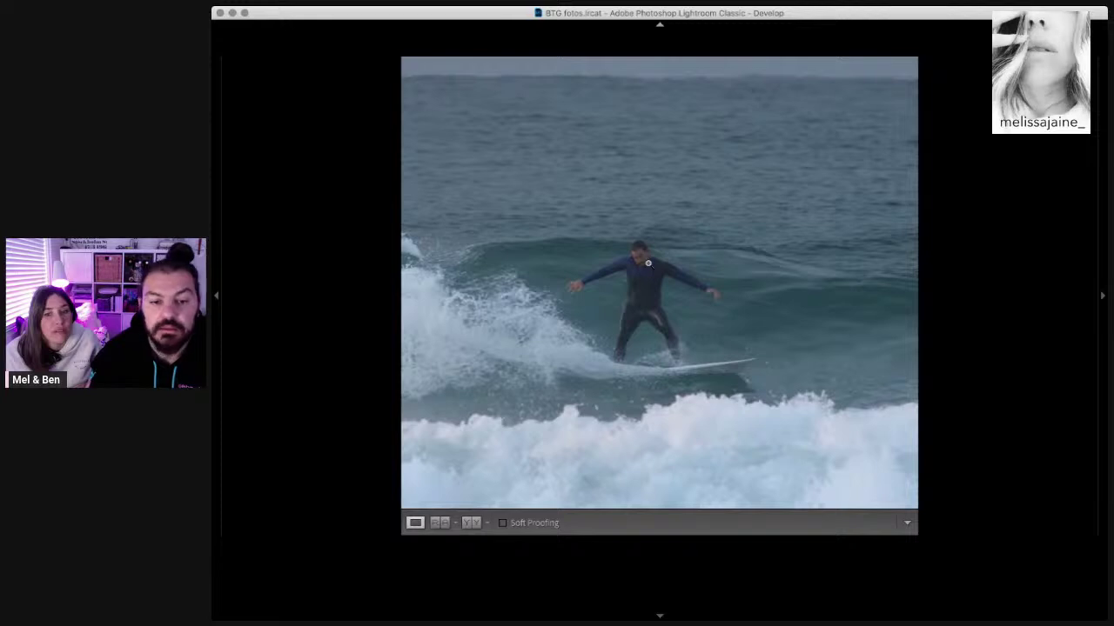
{"action": "key", "text": "Right"}
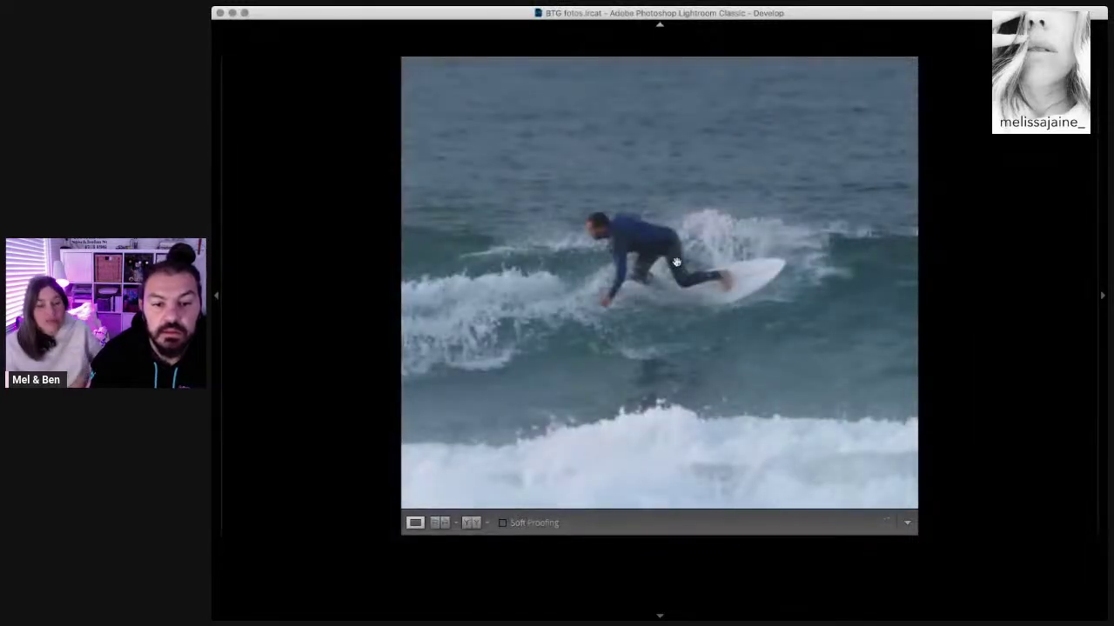
{"action": "key", "text": "Right"}
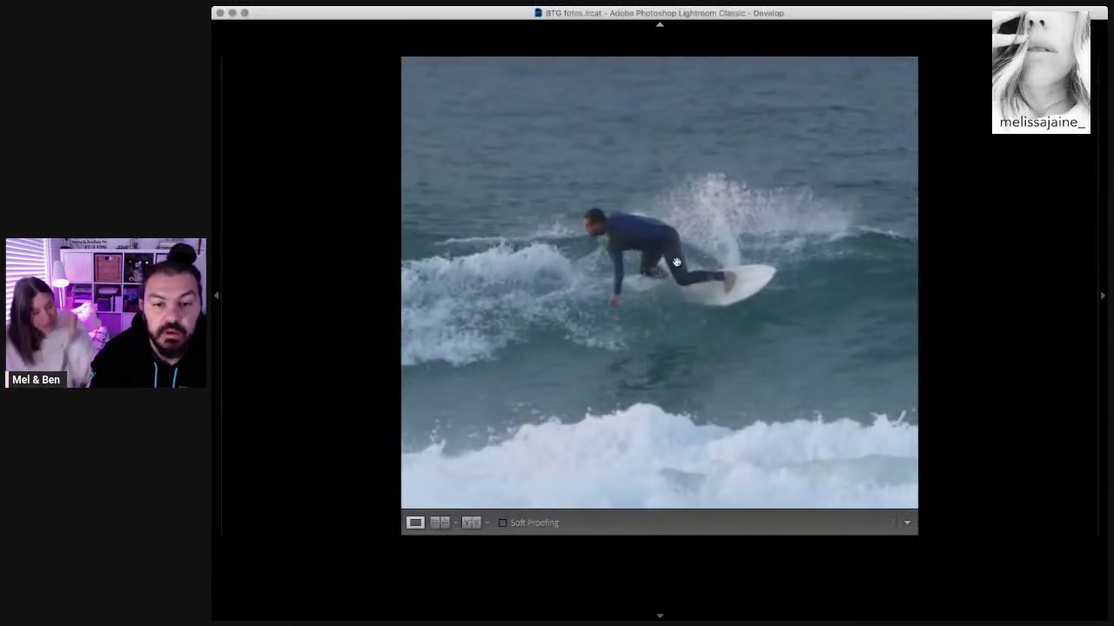
{"action": "key", "text": "Right"}
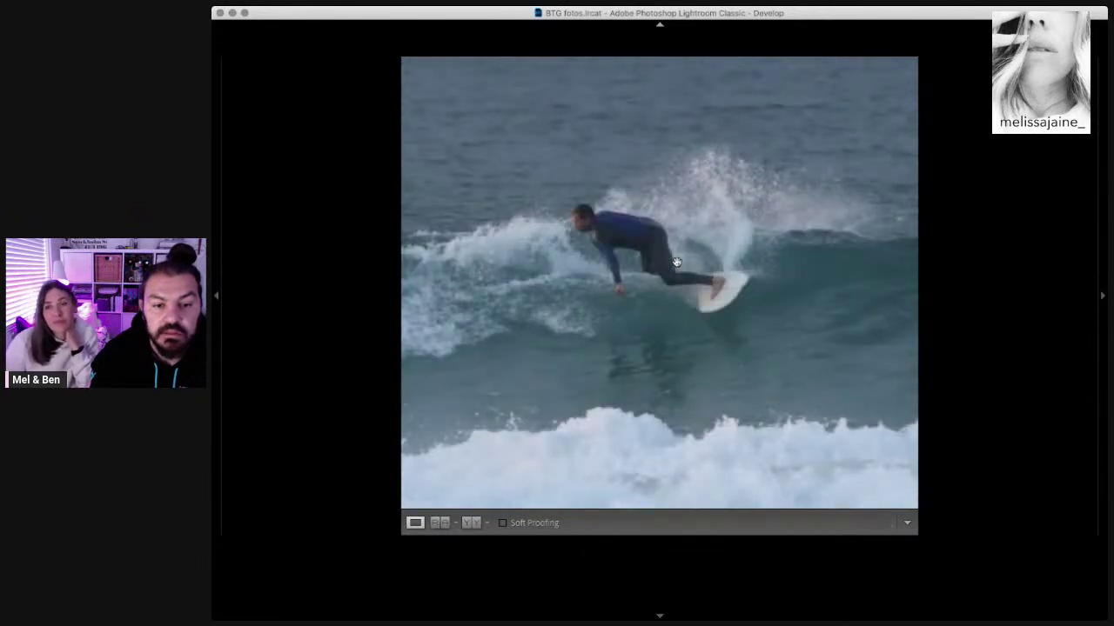
{"action": "key", "text": "Right"}
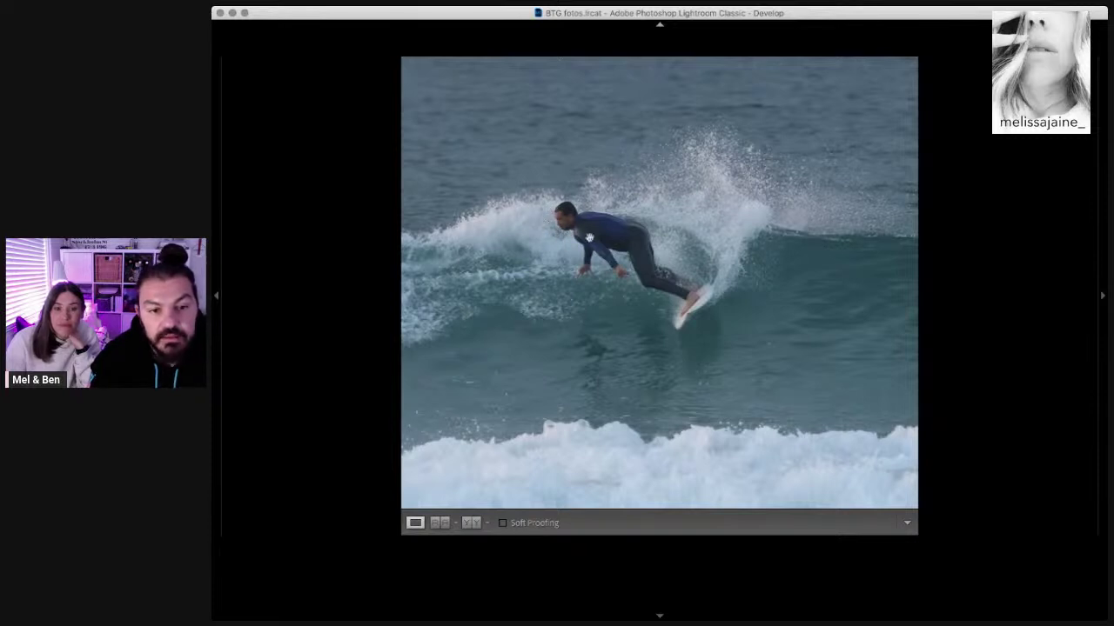
{"action": "key", "text": "Right"}
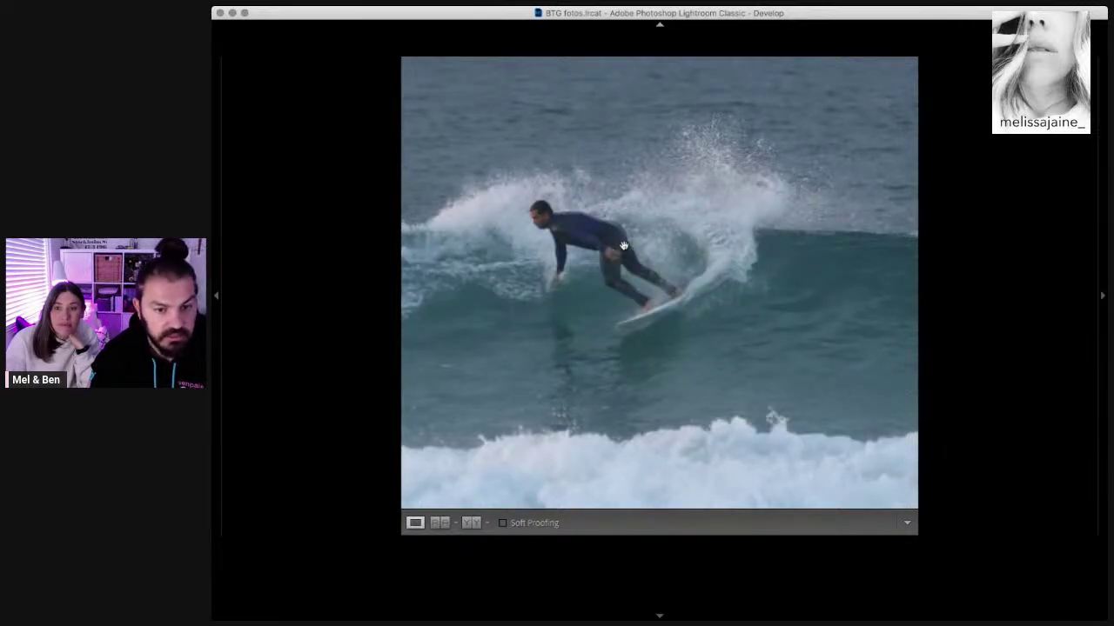
{"action": "key", "text": "Right"}
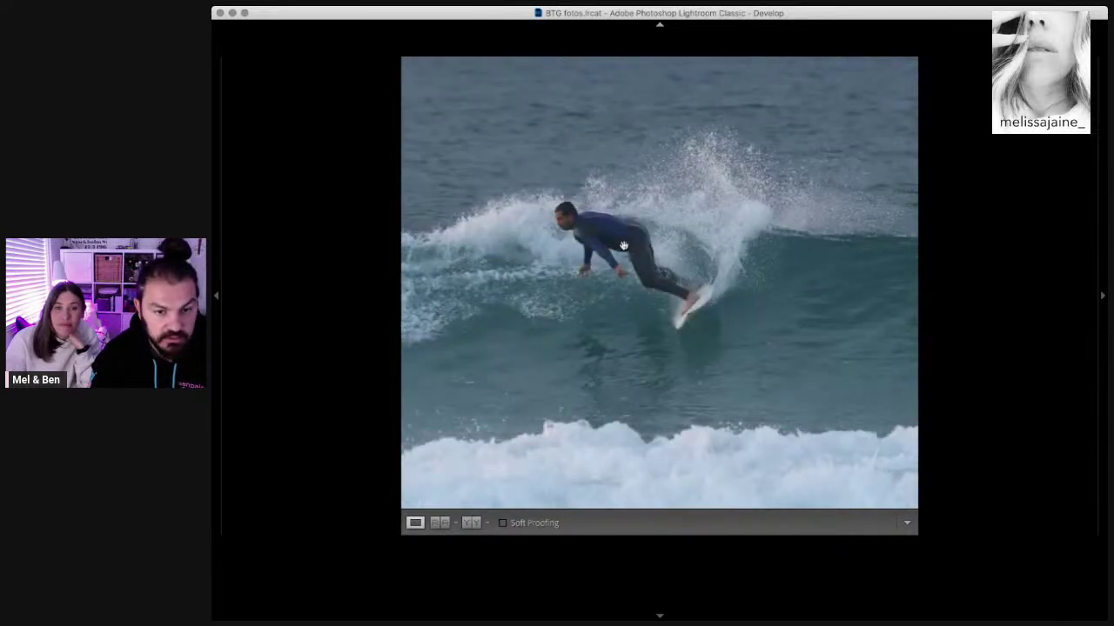
{"action": "key", "text": "Right"}
{"action": "key", "text": "Right"}
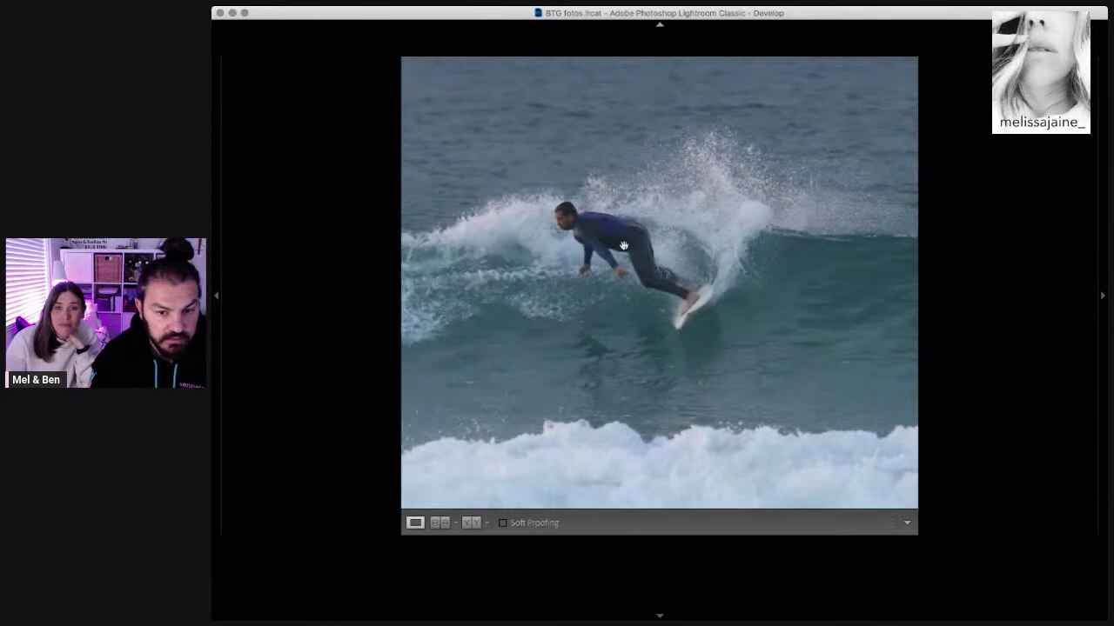
Step: Crop the wide wave shot tightly, shifting the frame to centre the surfer and spray
{"action": "key", "text": "r"}
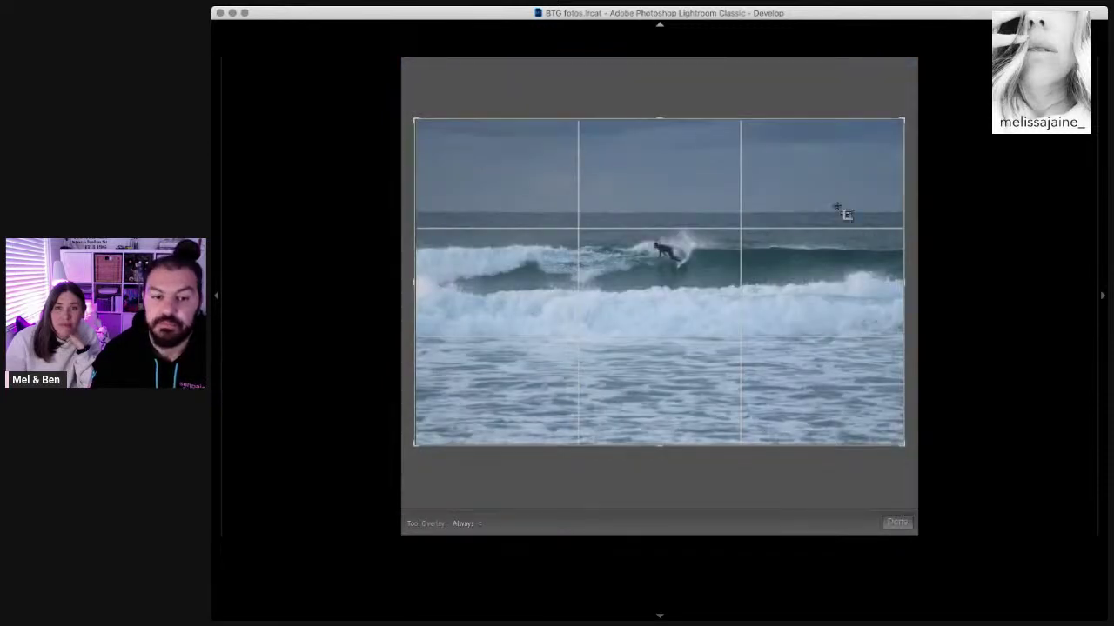
{"action": "left_click_drag", "start_coordinate": [735, 117], "coordinate": [731, 165]}
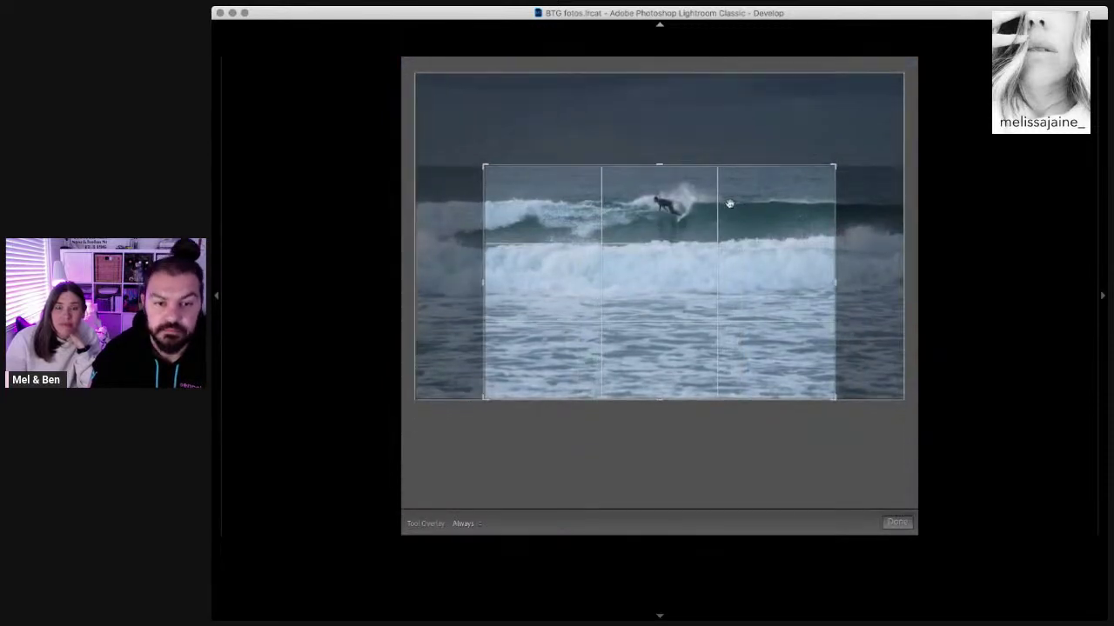
{"action": "mouse_move", "coordinate": [677, 170]}
{"action": "left_mouse_down"}
{"action": "mouse_move", "coordinate": [666, 196]}
{"action": "mouse_move", "coordinate": [675, 247]}
{"action": "left_mouse_up"}
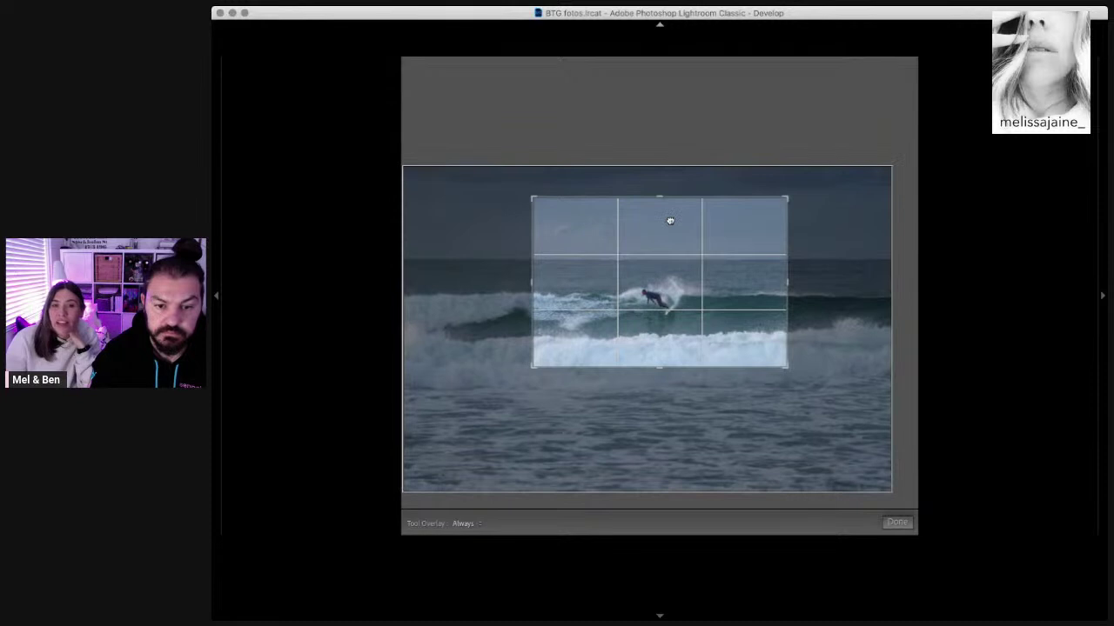
{"action": "left_click_drag", "start_coordinate": [669, 222], "coordinate": [695, 218]}
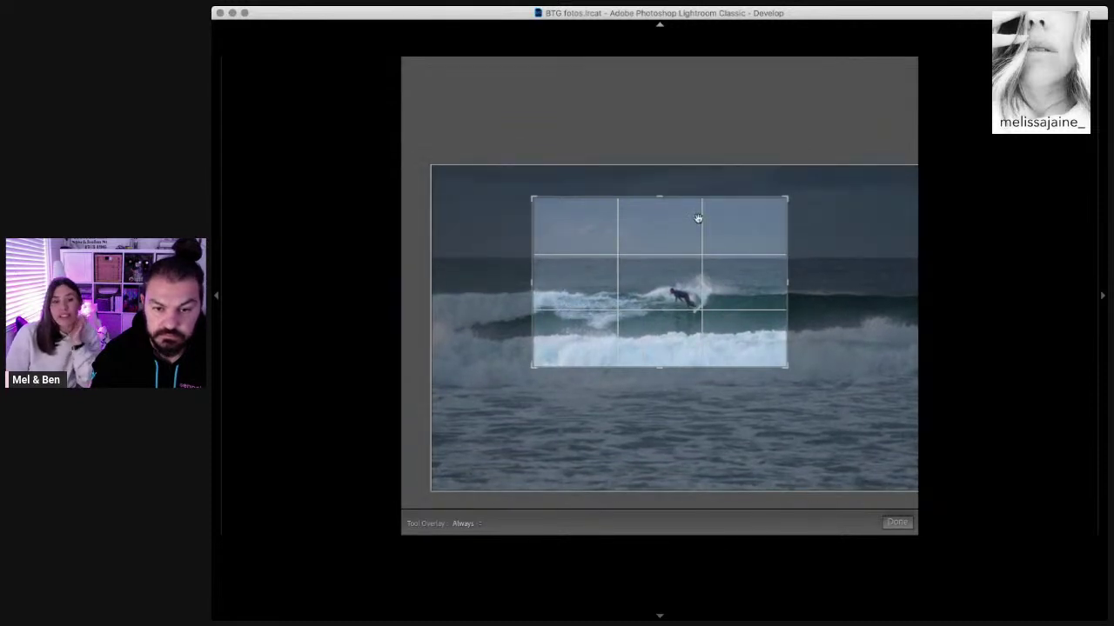
{"action": "key", "text": "Return"}
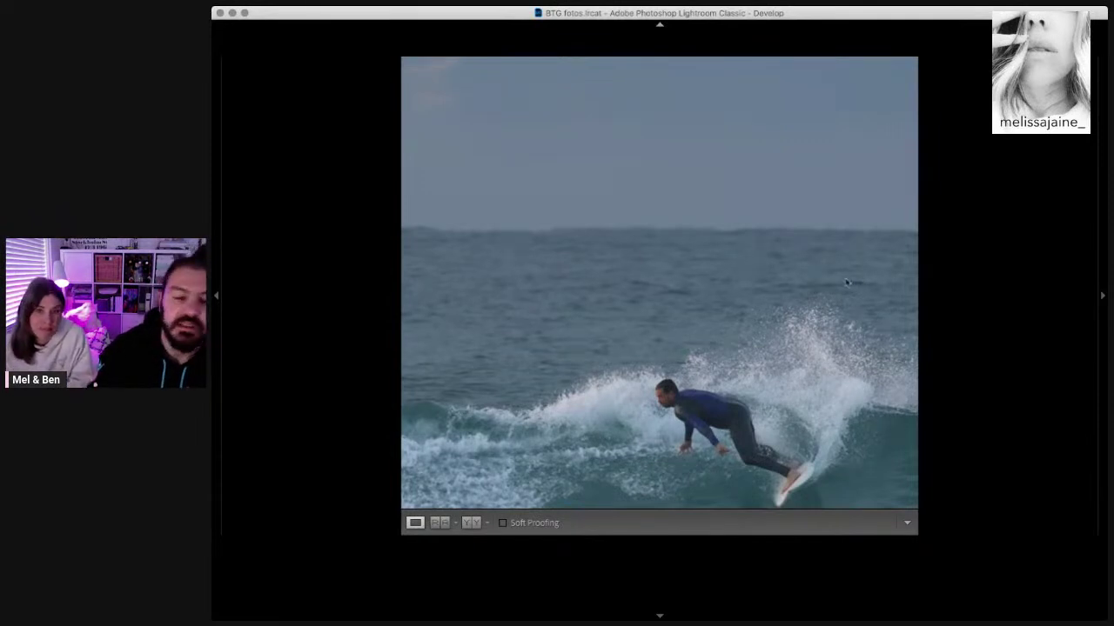
Step: Go to the next wide carving shot and zoom in on the surfer, then back out
{"action": "key", "text": "Right"}
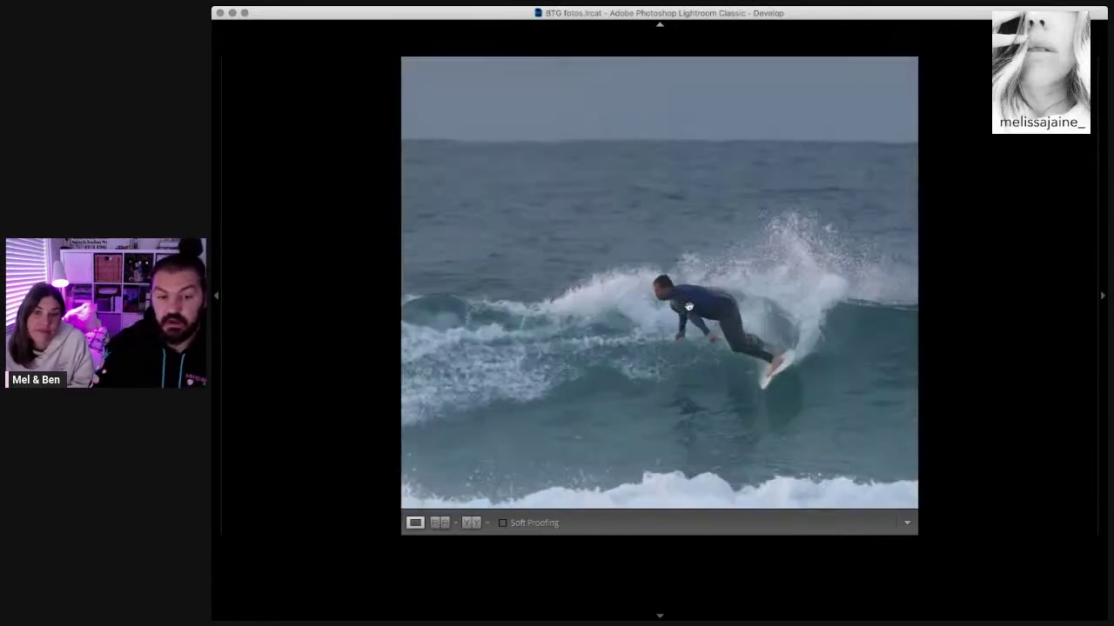
{"action": "left_click", "coordinate": [687, 308]}
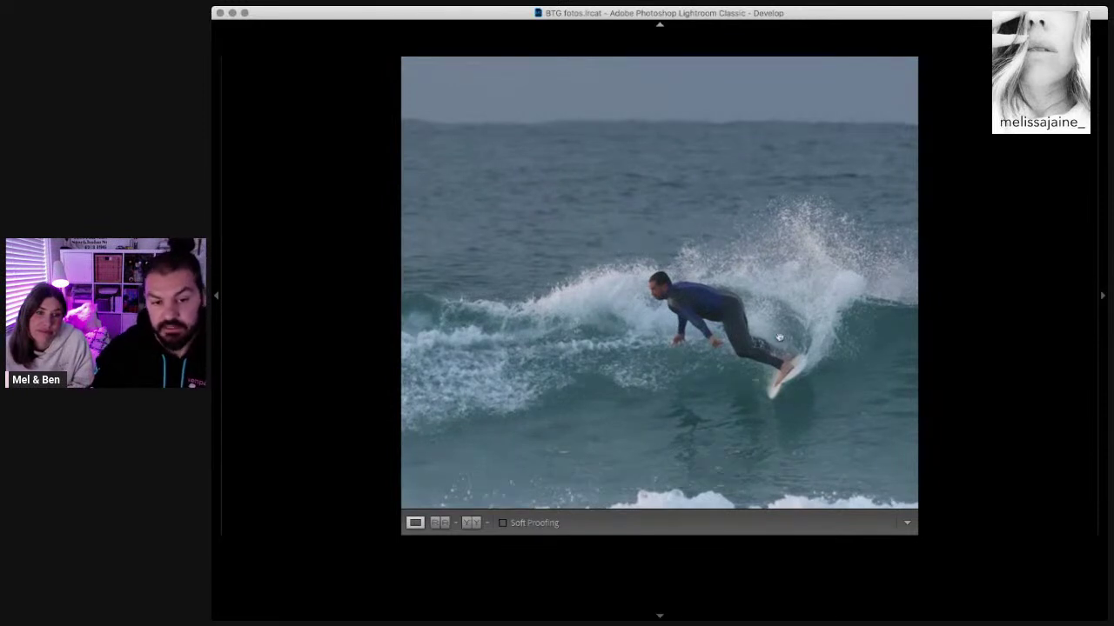
{"action": "left_click", "coordinate": [685, 315]}
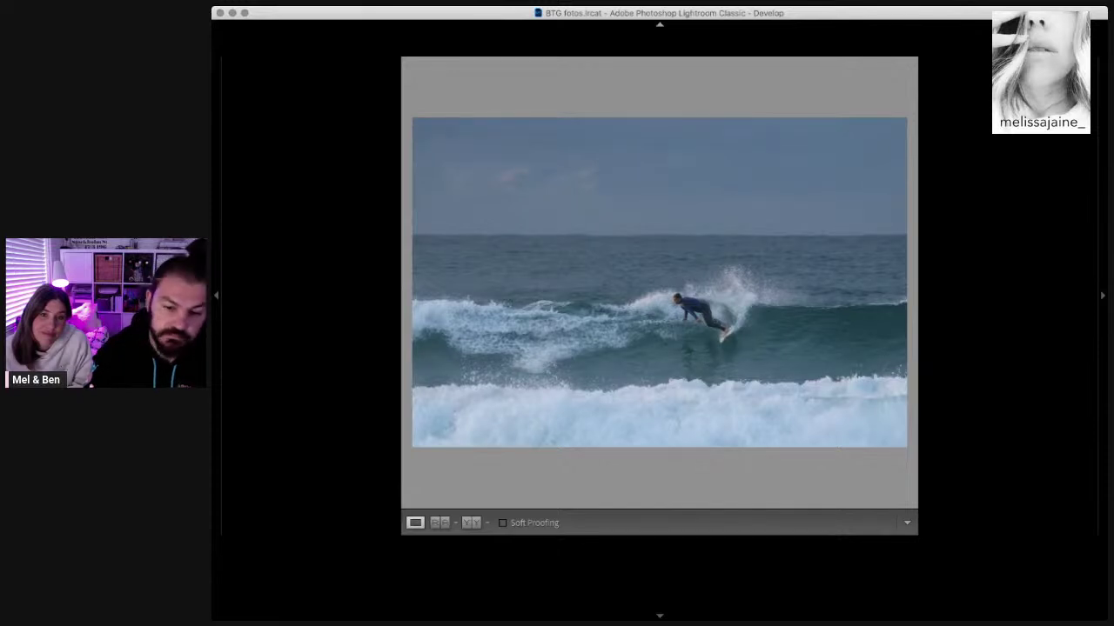
Step: Browse six photos ahead to the surfer carrying his board along the beach, checking it at 1:1
{"action": "key", "text": "Right"}
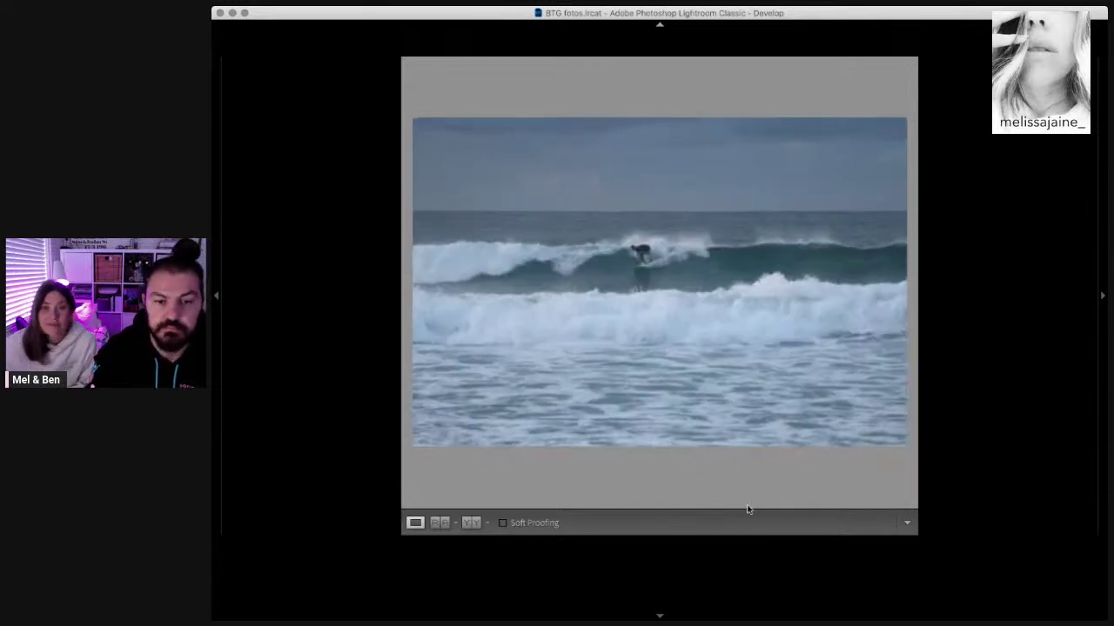
{"action": "key", "text": "Right"}
{"action": "key", "text": "Right"}
{"action": "key", "text": "Right"}
{"action": "key", "text": "Right"}
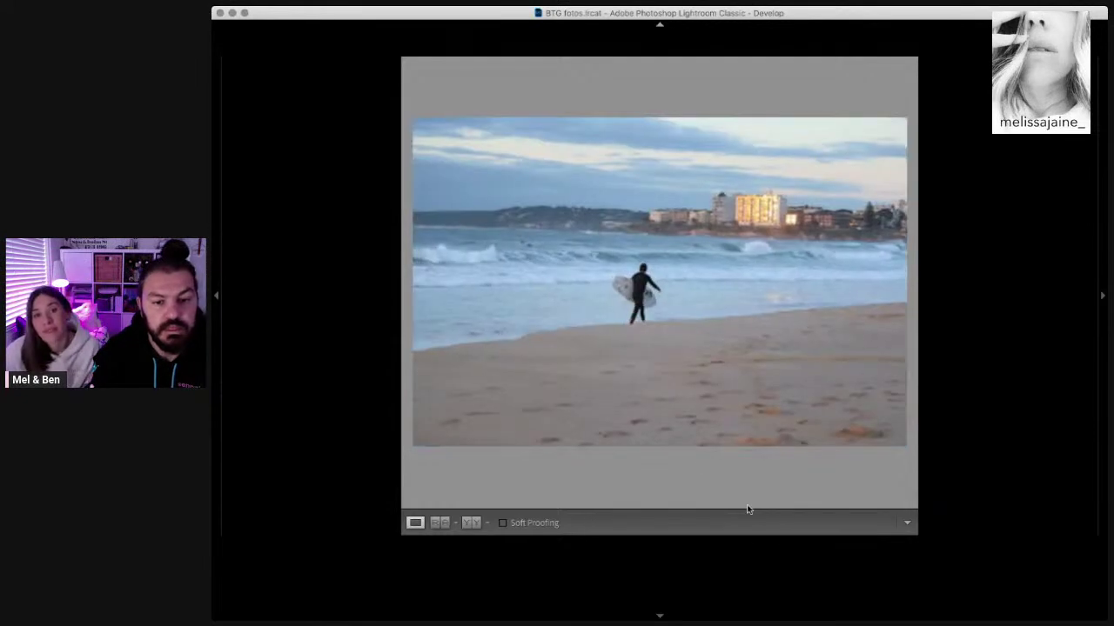
{"action": "key", "text": "Right"}
{"action": "key", "text": "Right"}
{"action": "key", "text": "Right"}
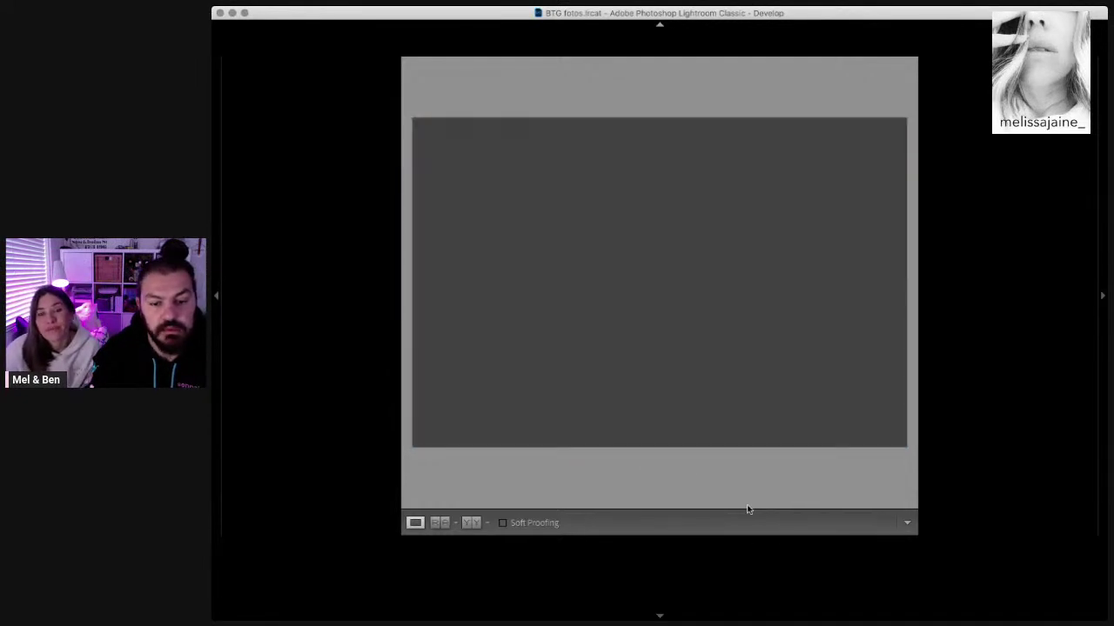
{"action": "key", "text": "Right"}
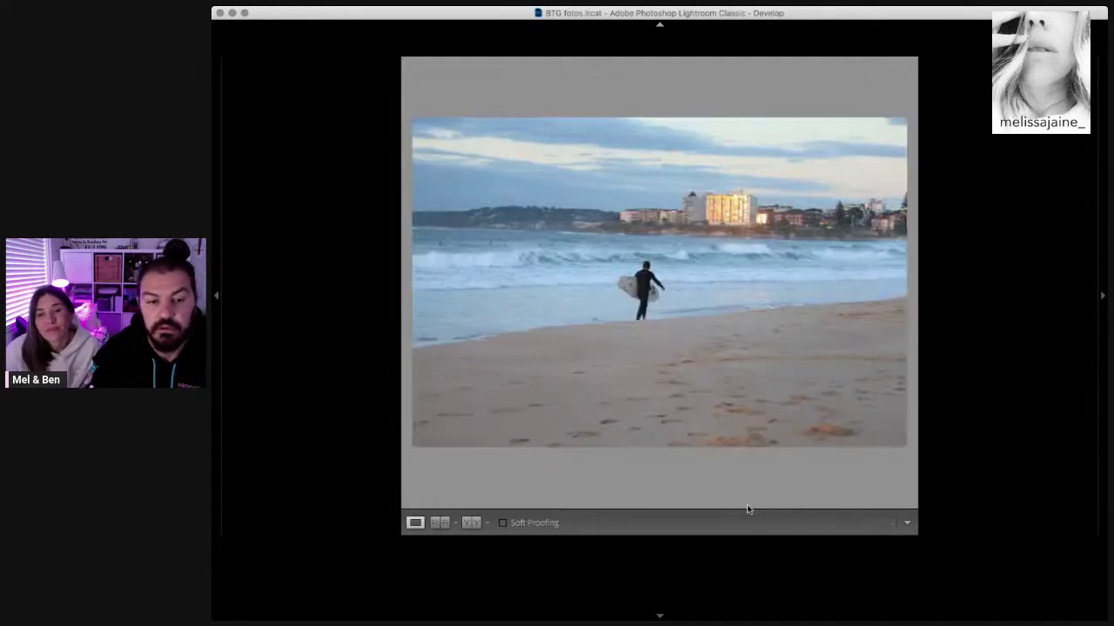
{"action": "key", "text": "Right"}
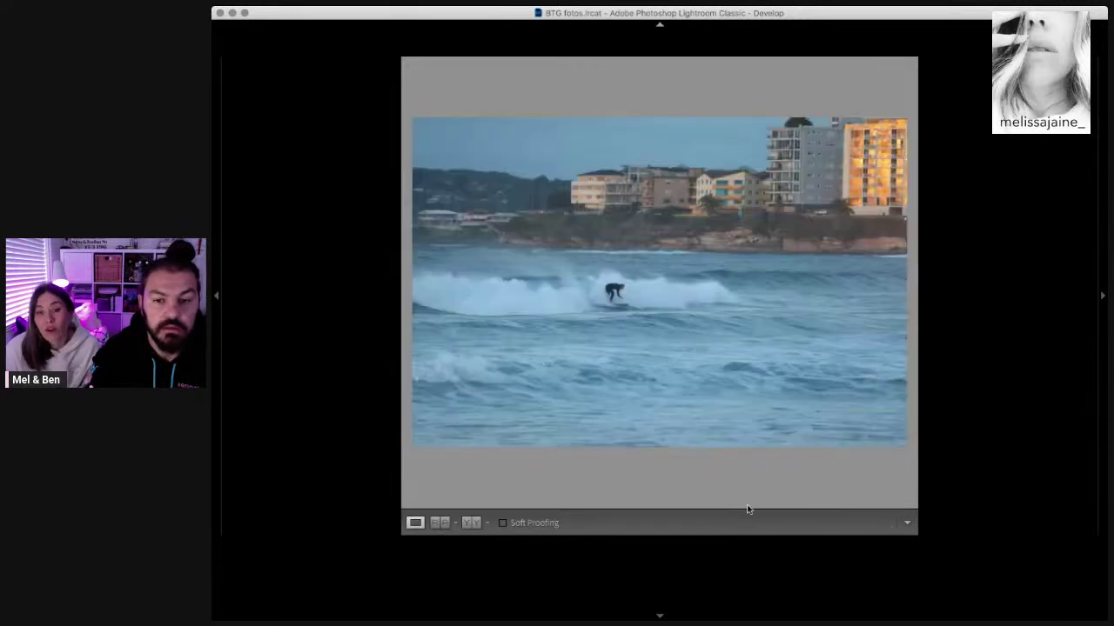
{"action": "key", "text": "Right"}
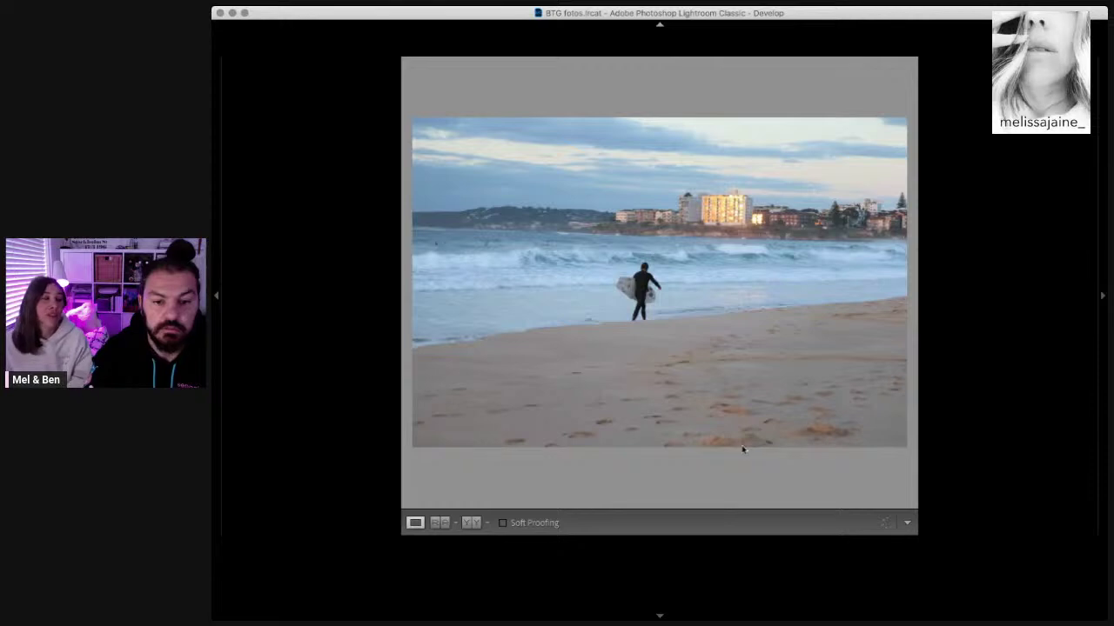
{"action": "left_click", "coordinate": [645, 279]}
{"action": "left_click", "coordinate": [645, 278]}
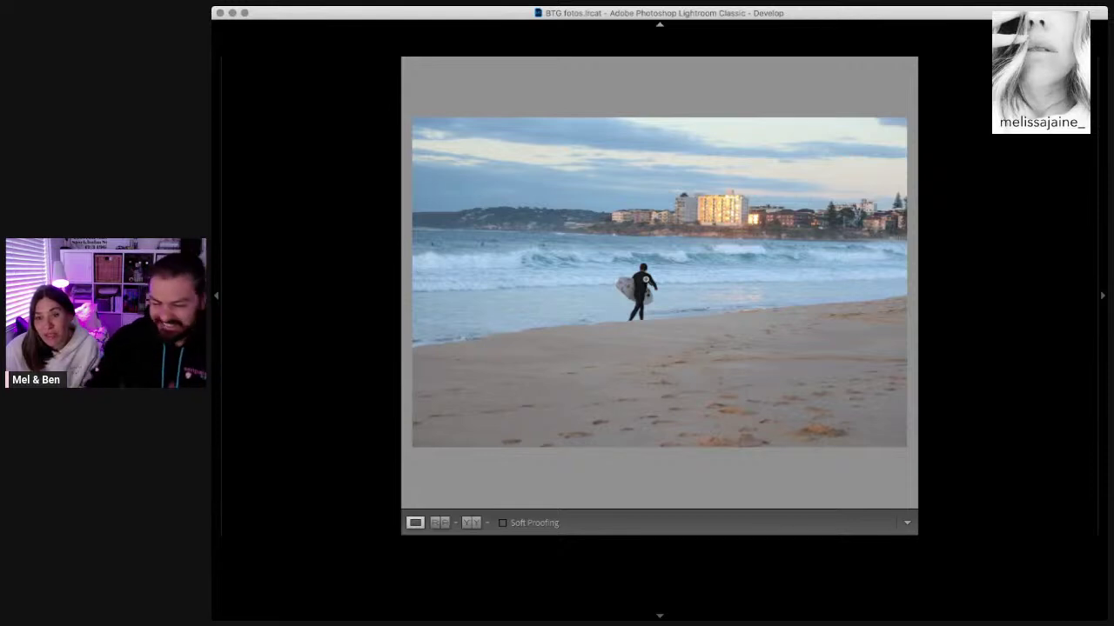
Step: Rotate the beach photo to level the horizon and tighten the crop around surfer and buildings
{"action": "key", "text": "r"}
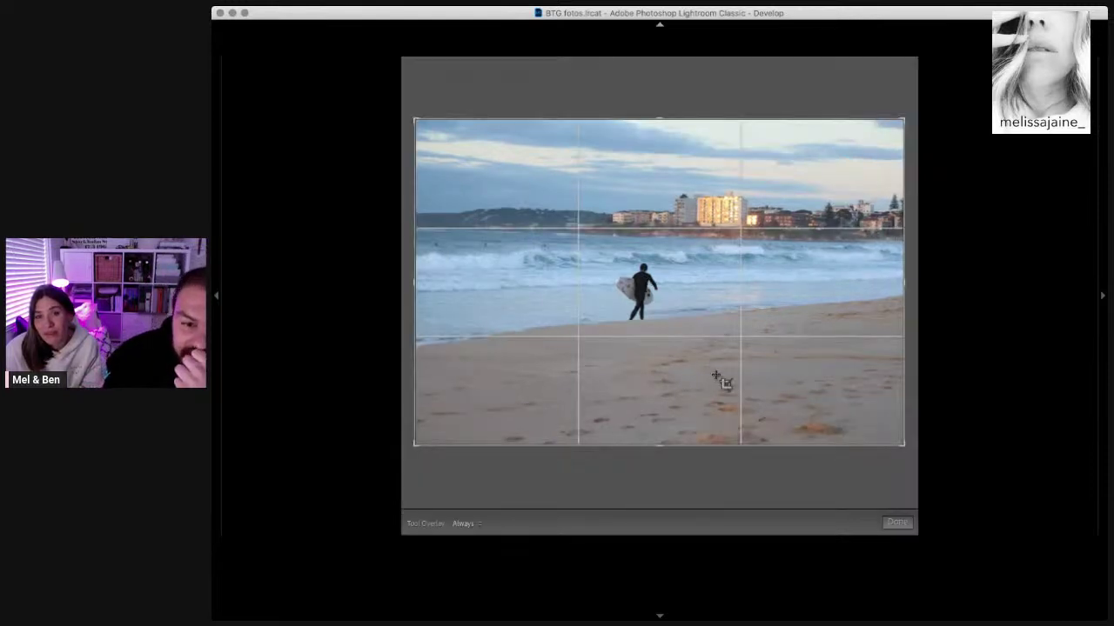
{"action": "left_click_drag", "start_coordinate": [799, 122], "coordinate": [795, 82]}
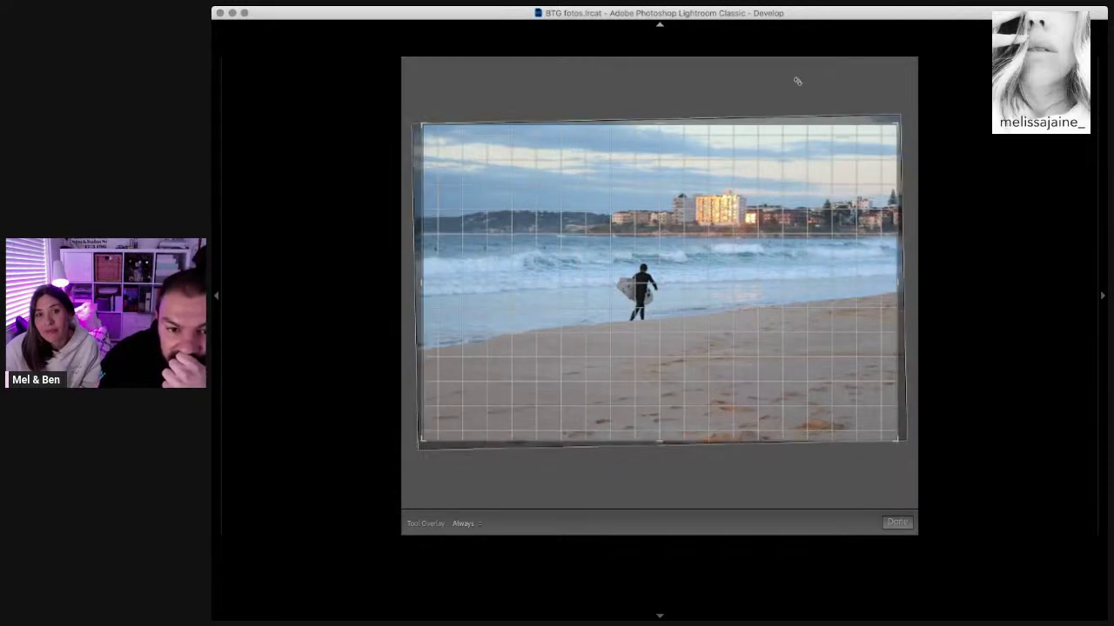
{"action": "left_click_drag", "start_coordinate": [746, 442], "coordinate": [739, 353]}
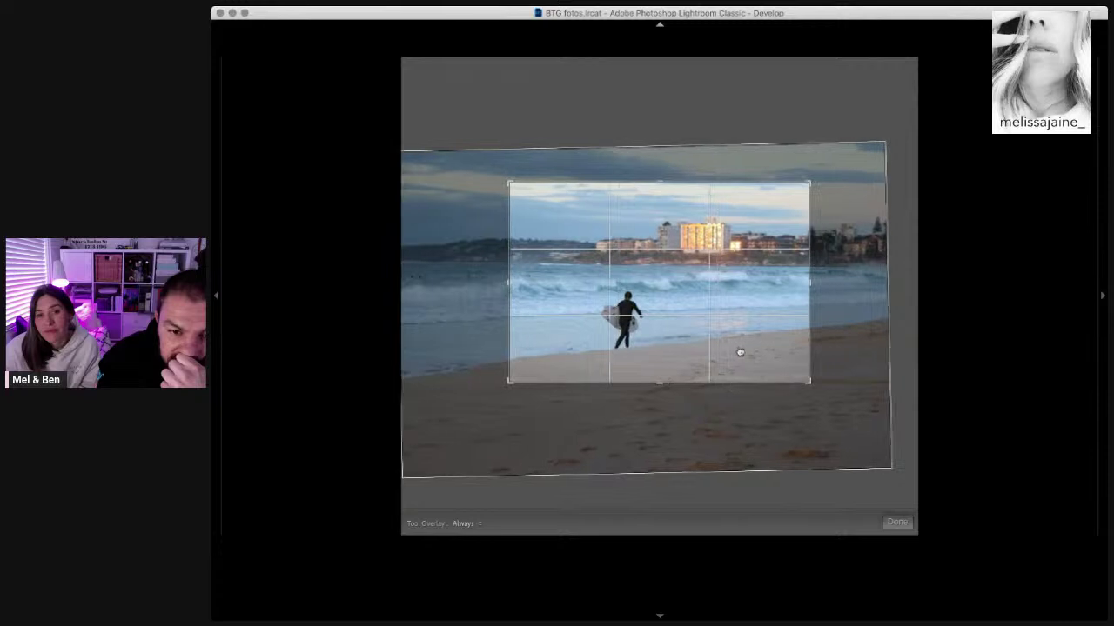
{"action": "left_click_drag", "start_coordinate": [857, 325], "coordinate": [851, 330]}
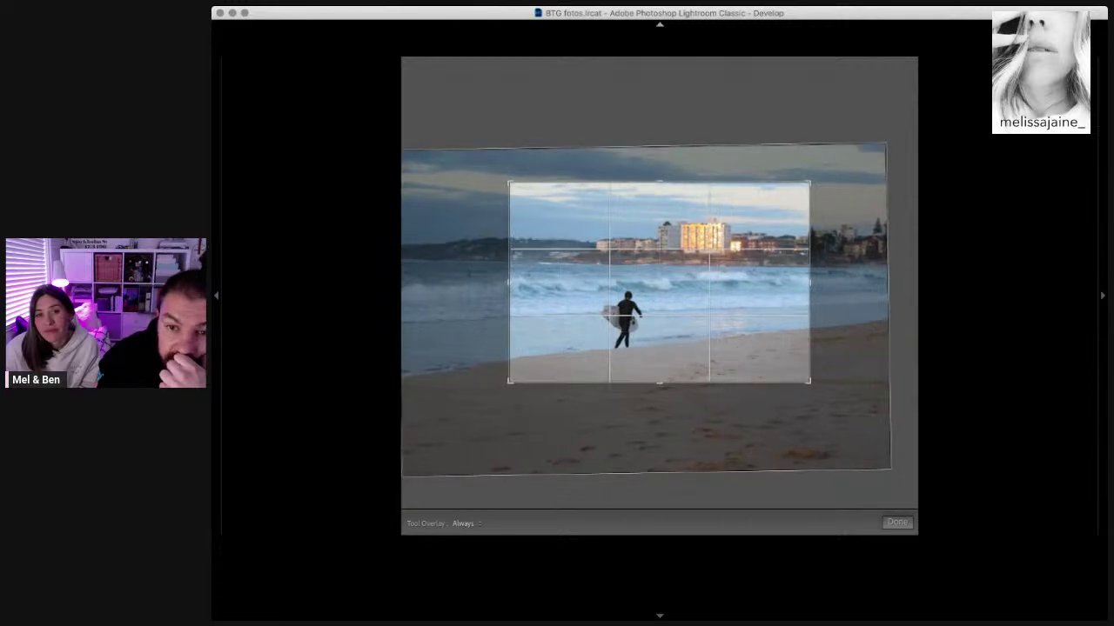
{"action": "key", "text": "Return"}
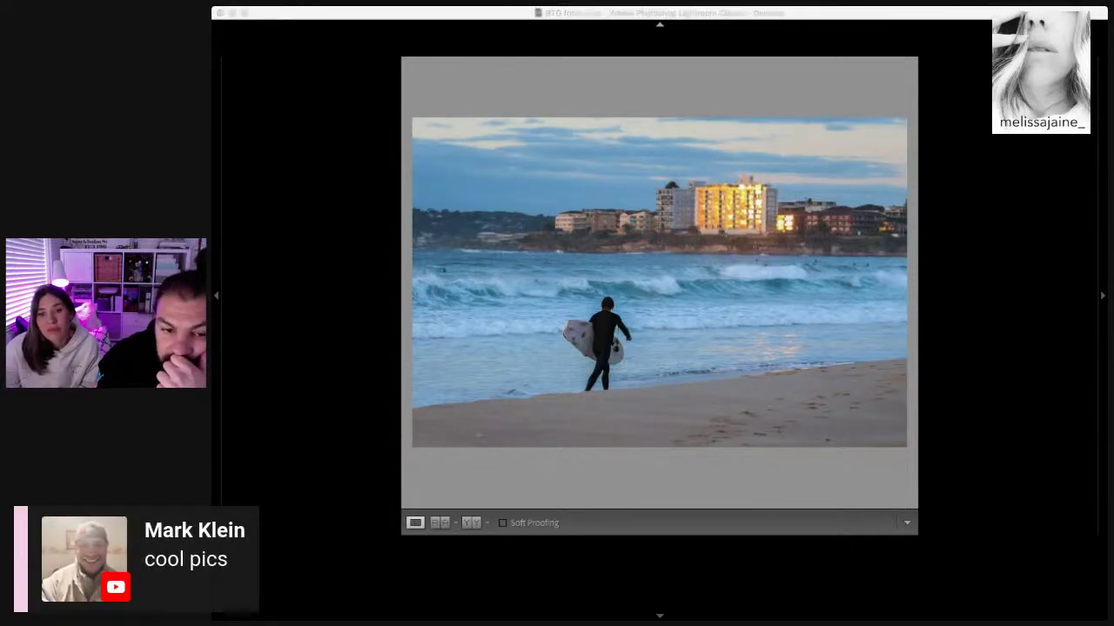
Step: Step through the wipeout burst frames, zooming in on the surfer and back out
{"action": "left_click", "coordinate": [557, 351]}
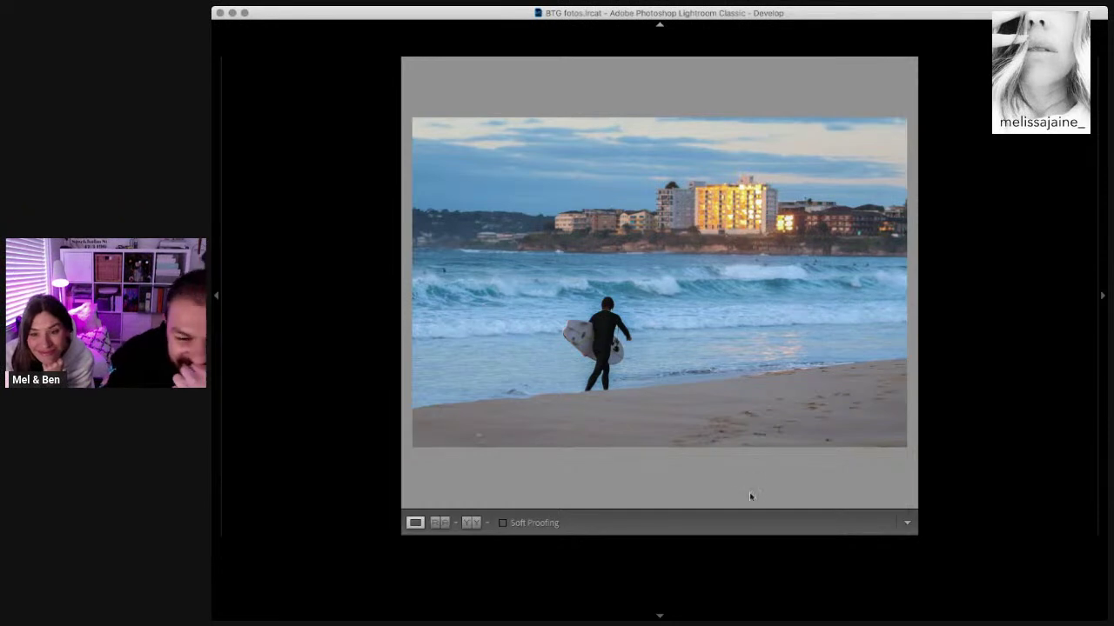
{"action": "key", "text": "Right"}
{"action": "key", "text": "Right"}
{"action": "key", "text": "Right"}
{"action": "key", "text": "Right"}
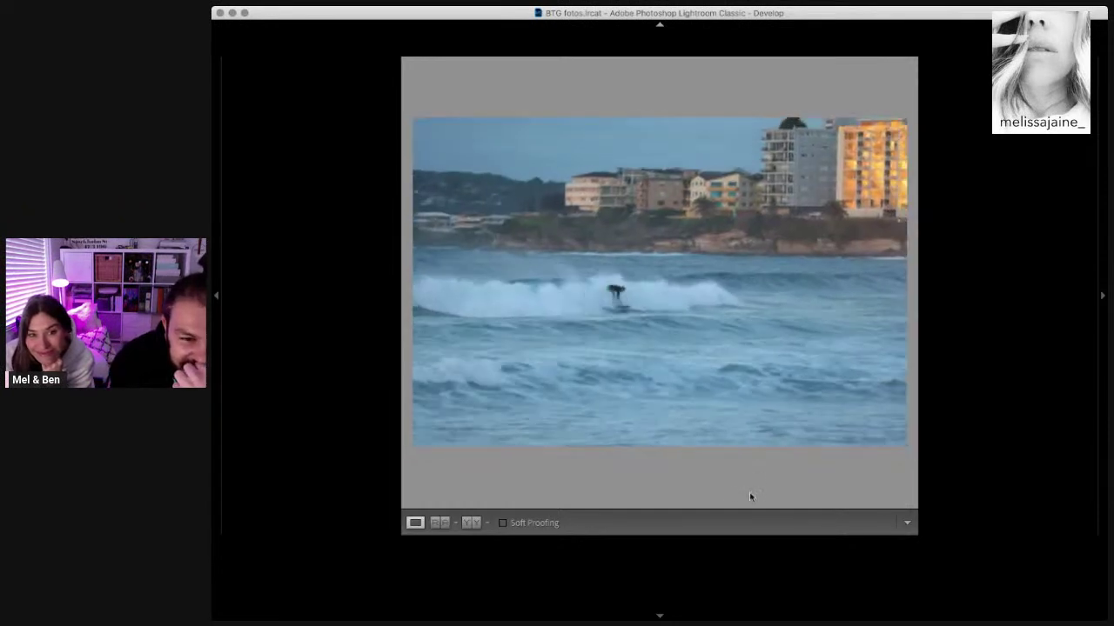
{"action": "key", "text": "Right"}
{"action": "key", "text": "Right"}
{"action": "key", "text": "Right"}
{"action": "key", "text": "Right"}
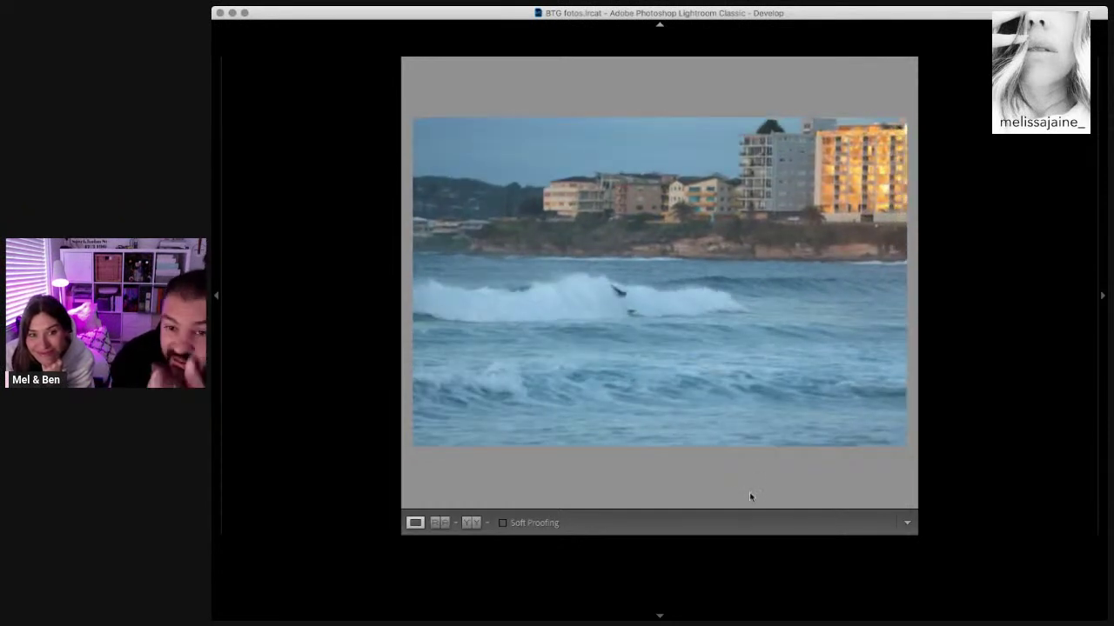
{"action": "key", "text": "Right"}
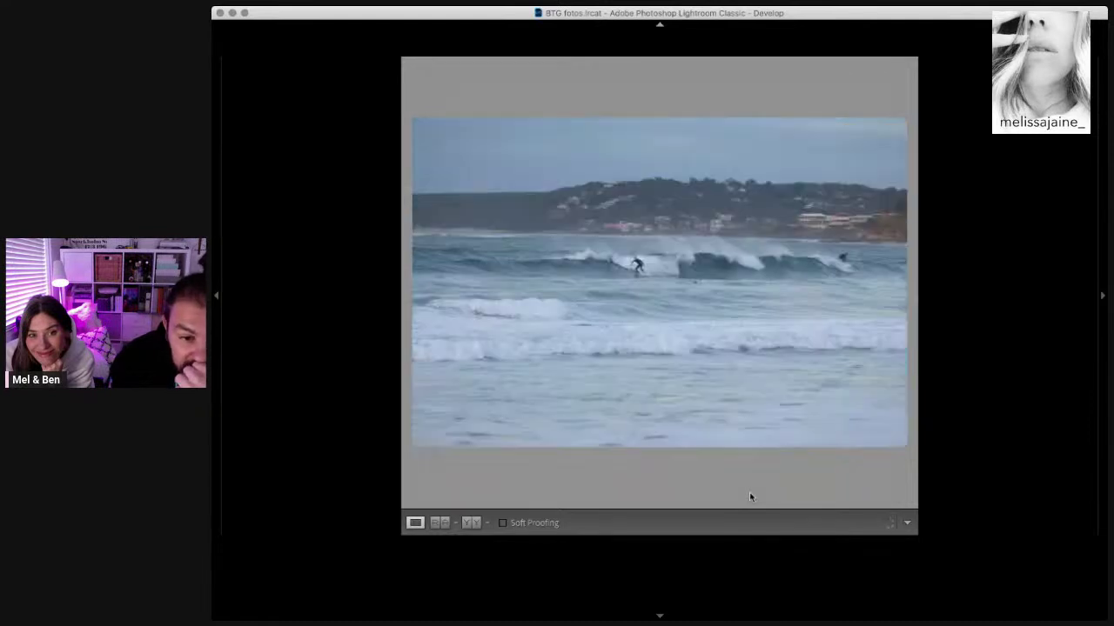
{"action": "key", "text": "Right"}
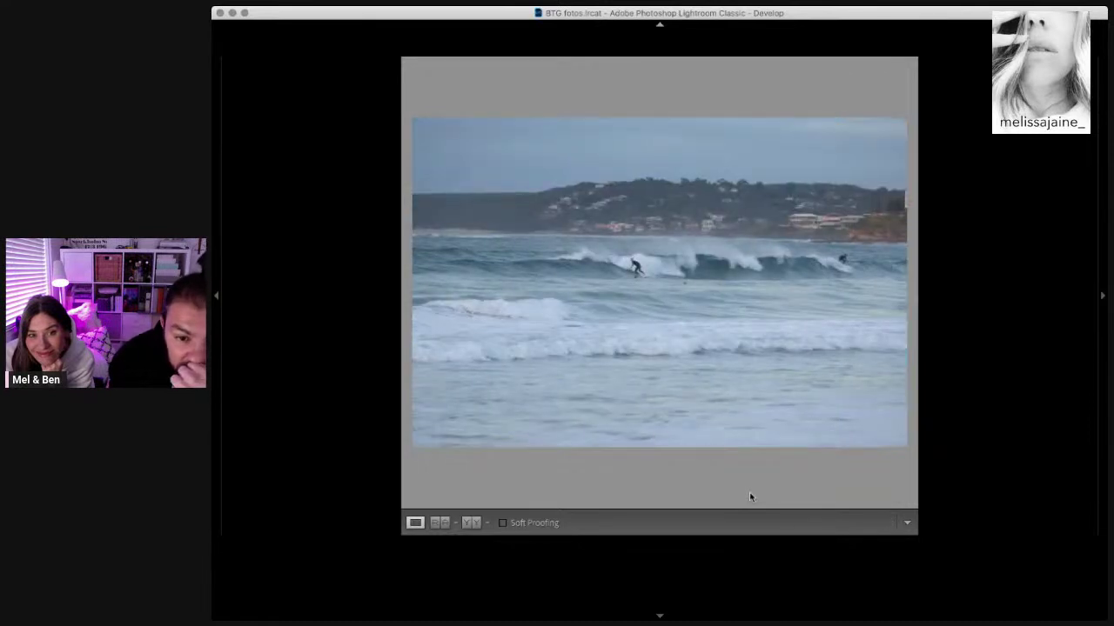
{"action": "left_click", "coordinate": [605, 271]}
{"action": "key", "text": "Right"}
{"action": "key", "text": "Right"}
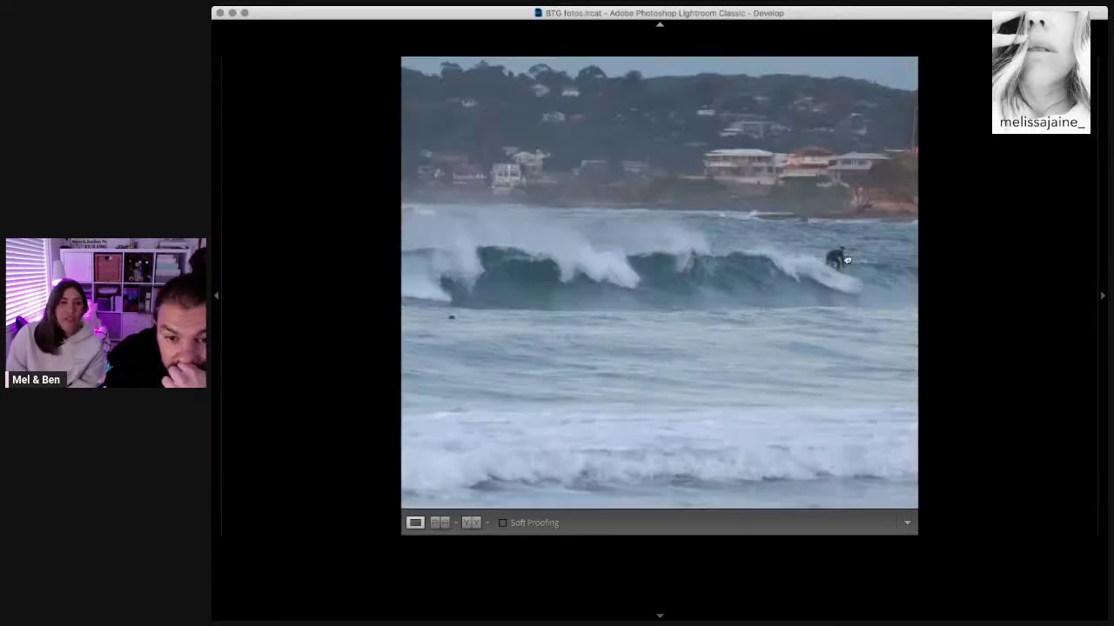
{"action": "key", "text": "Right"}
Step: Continue past the beach shots with buildings to the surfer crossing a breaking wave
{"action": "key", "text": "Right"}
{"action": "left_click", "coordinate": [847, 270]}
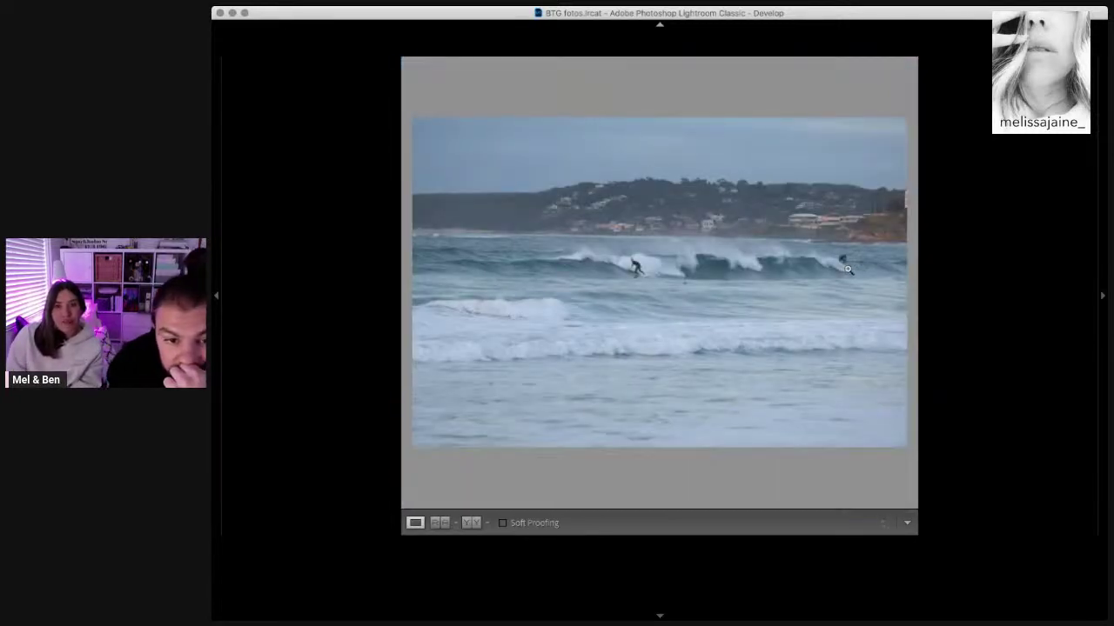
{"action": "key", "text": "Right"}
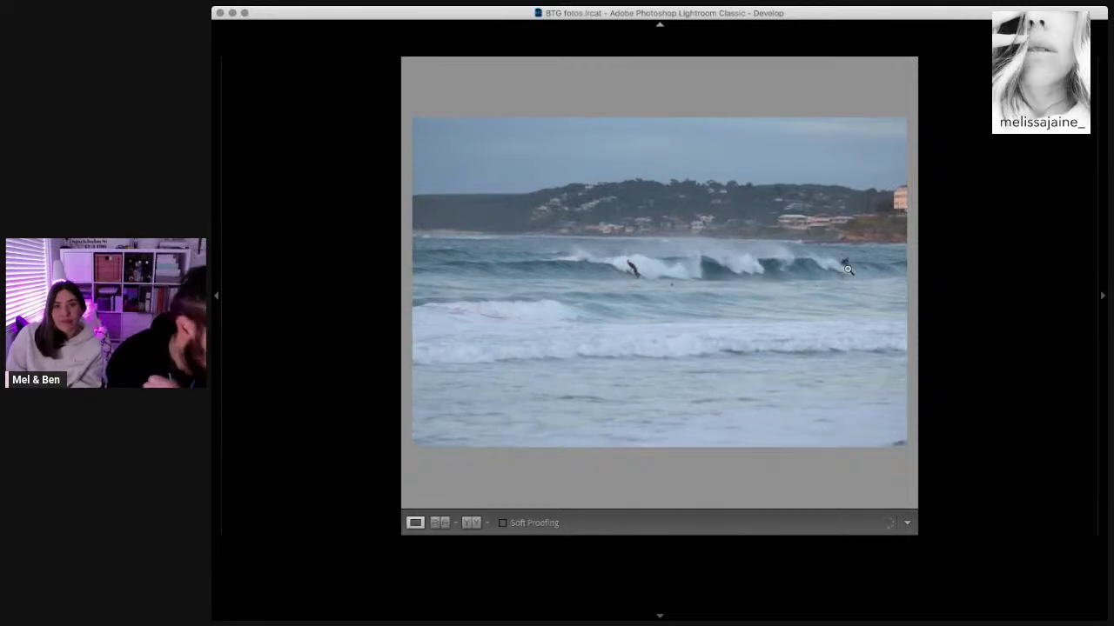
{"action": "key", "text": "Right"}
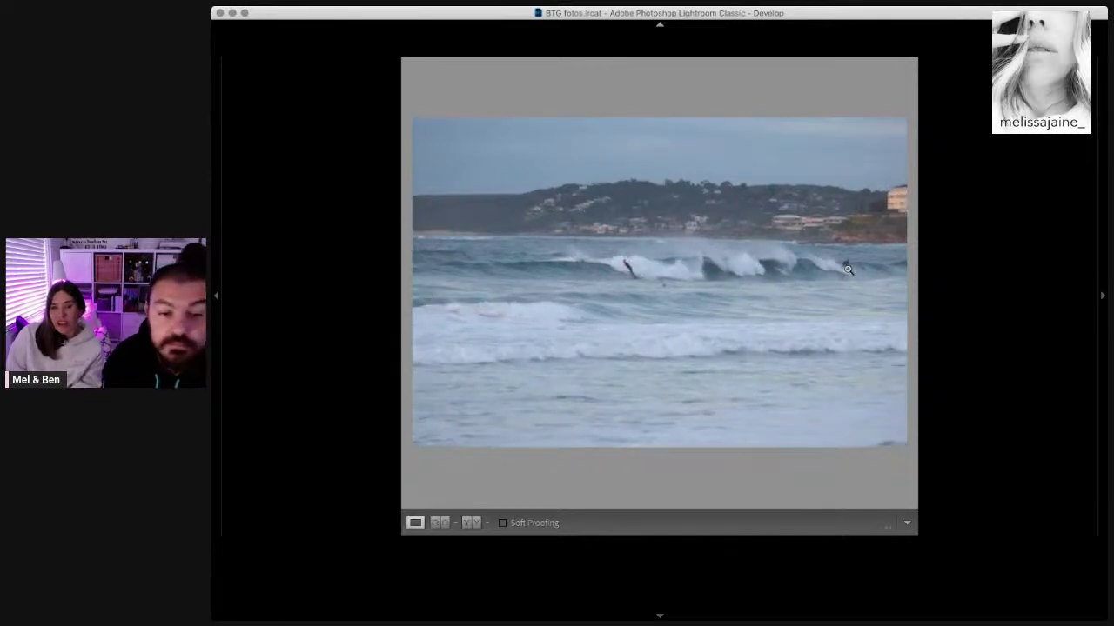
{"action": "key", "text": "Right"}
{"action": "key", "text": "Right"}
{"action": "key", "text": "Right"}
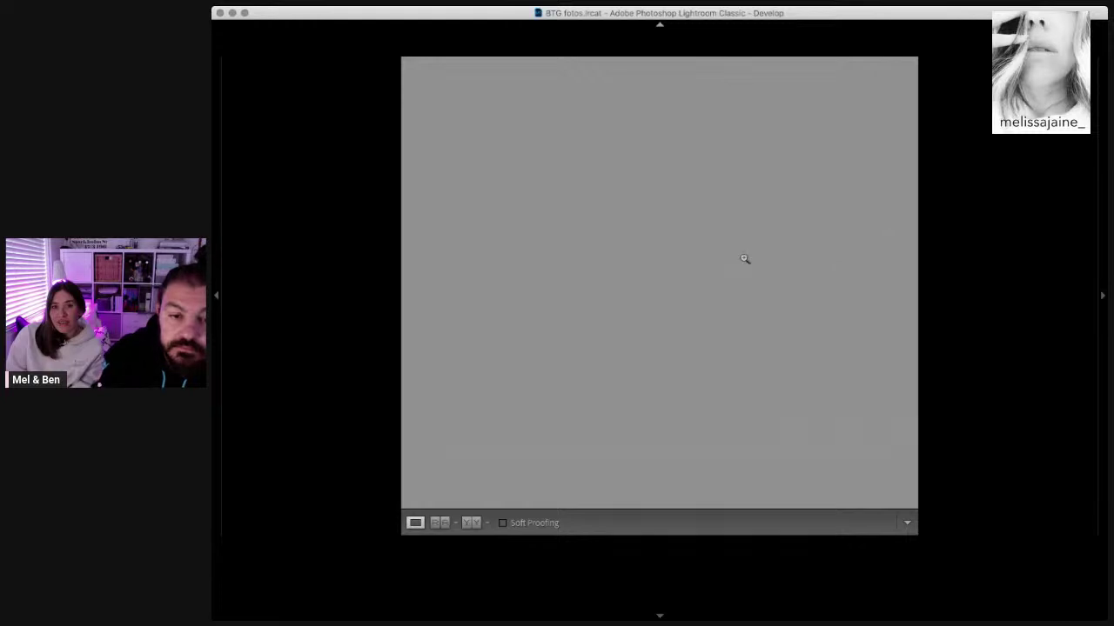
{"action": "key", "text": "Right"}
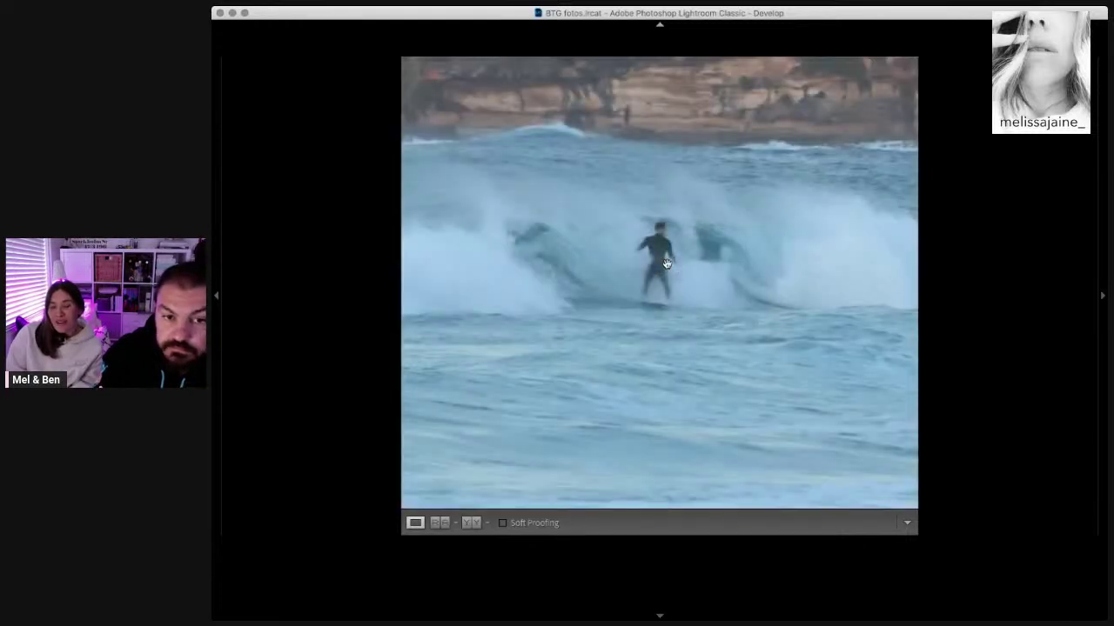
{"action": "key", "text": "Right"}
{"action": "key", "text": "Right"}
{"action": "key", "text": "Right"}
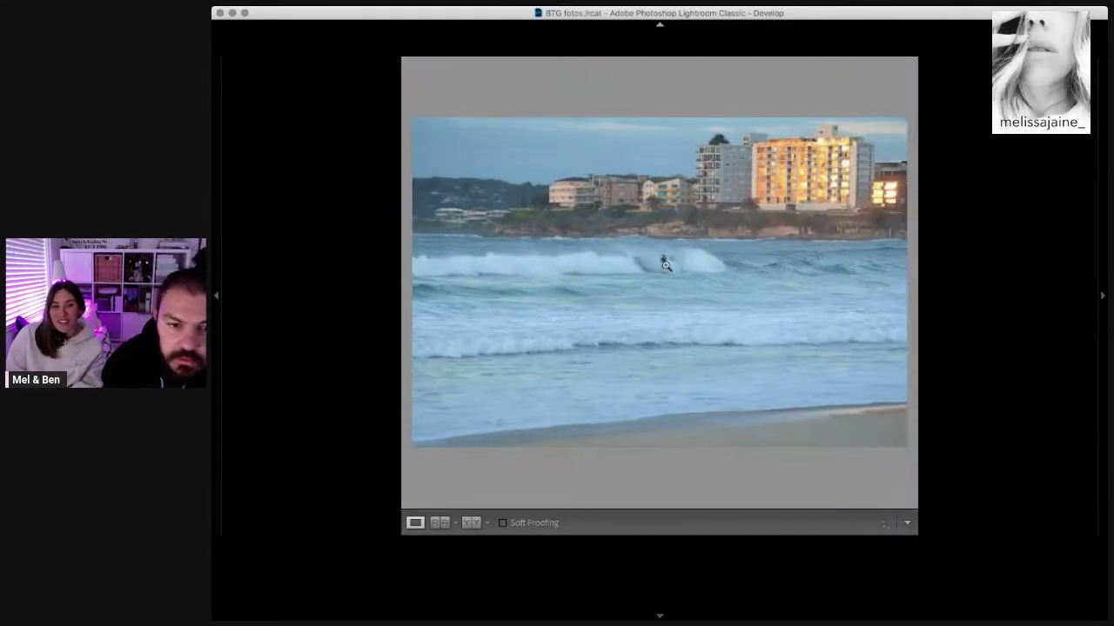
{"action": "key", "text": "Right"}
{"action": "key", "text": "Right"}
{"action": "key", "text": "Right"}
{"action": "key", "text": "Right"}
{"action": "key", "text": "Right"}
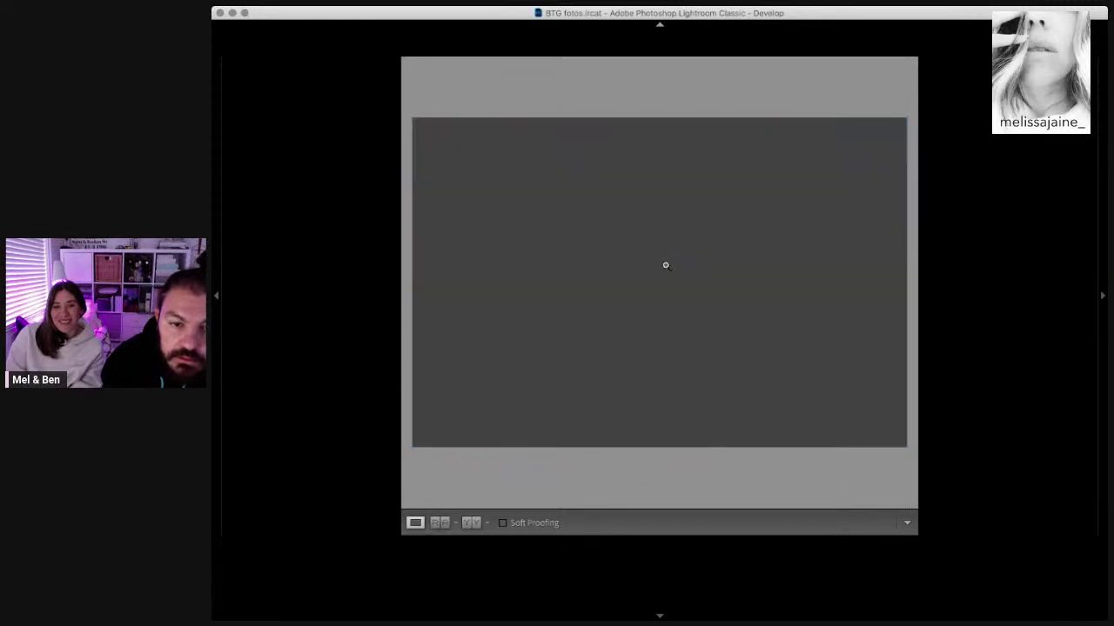
{"action": "key", "text": "Right"}
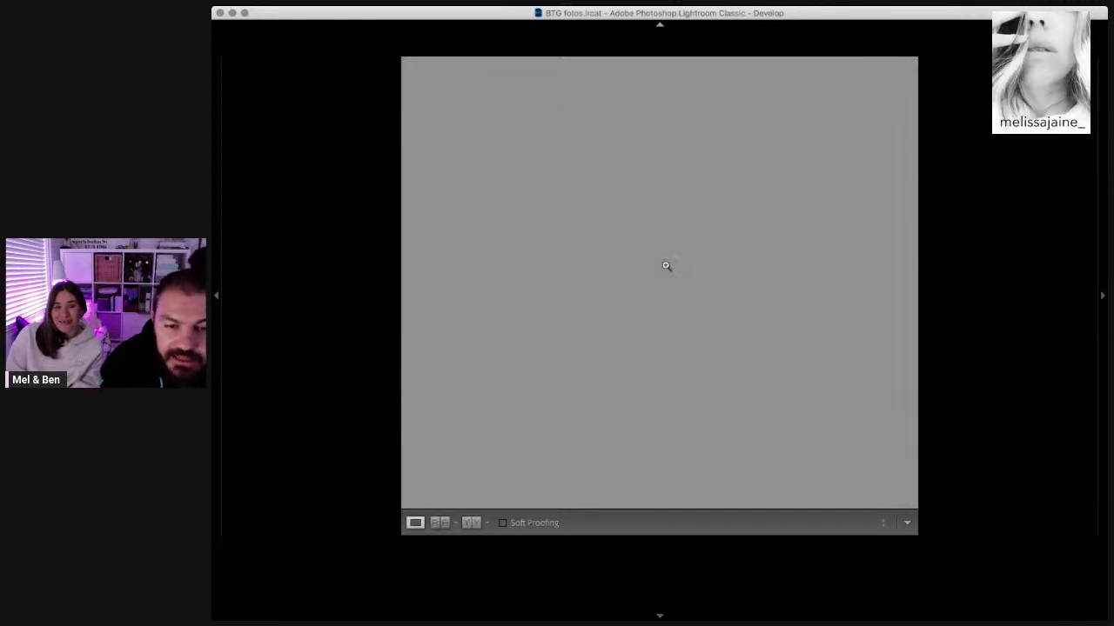
{"action": "key", "text": "Right"}
{"action": "key", "text": "Right"}
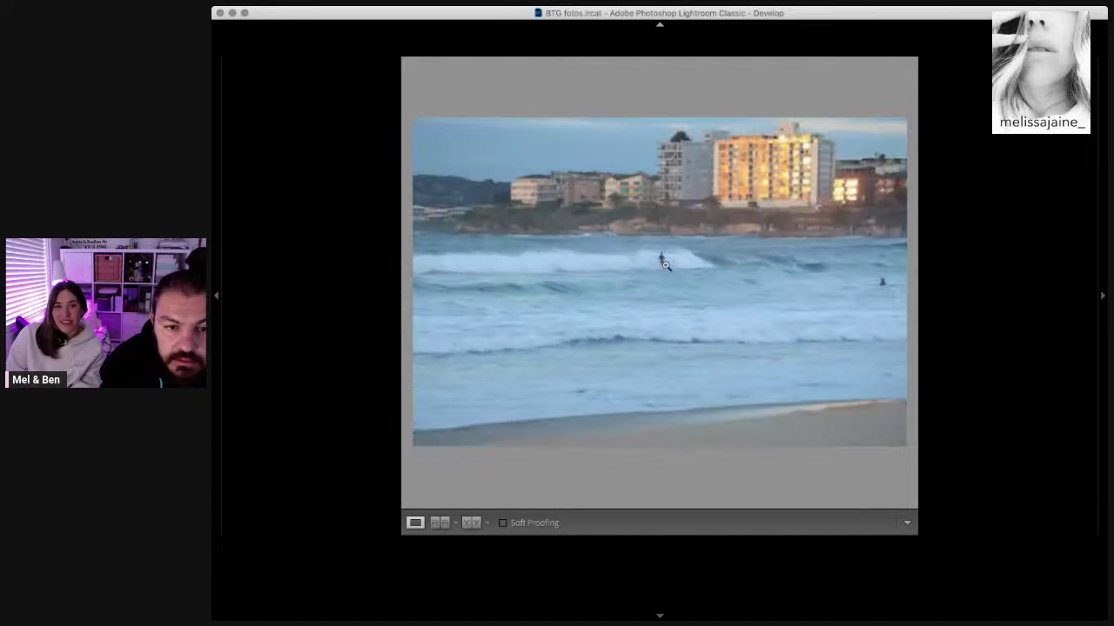
{"action": "key", "text": "Right"}
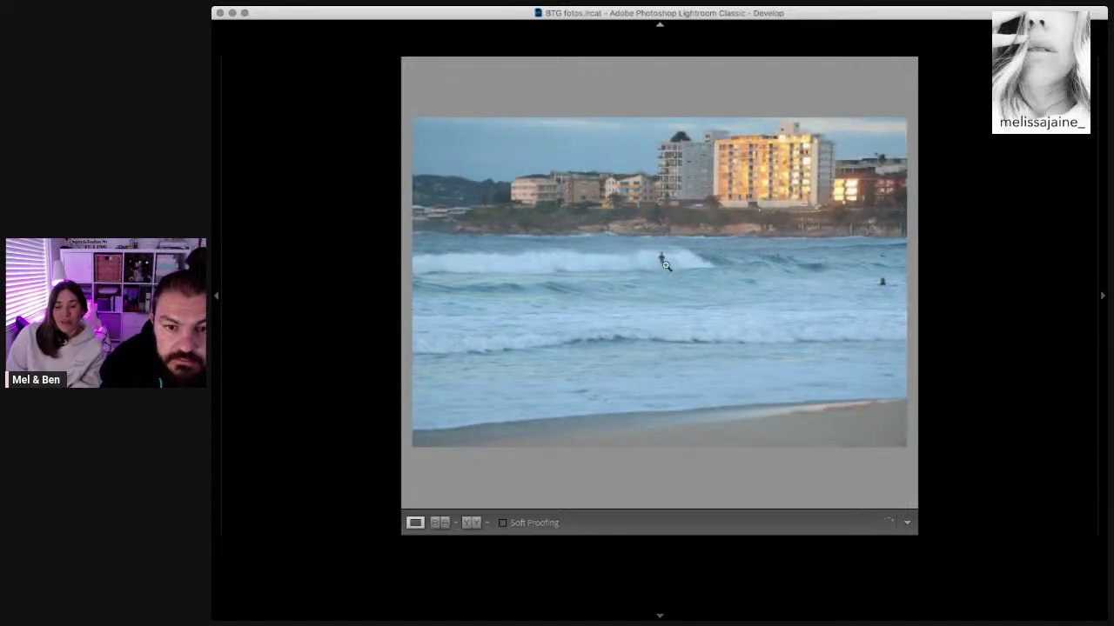
{"action": "key", "text": "Right"}
{"action": "key", "text": "Right"}
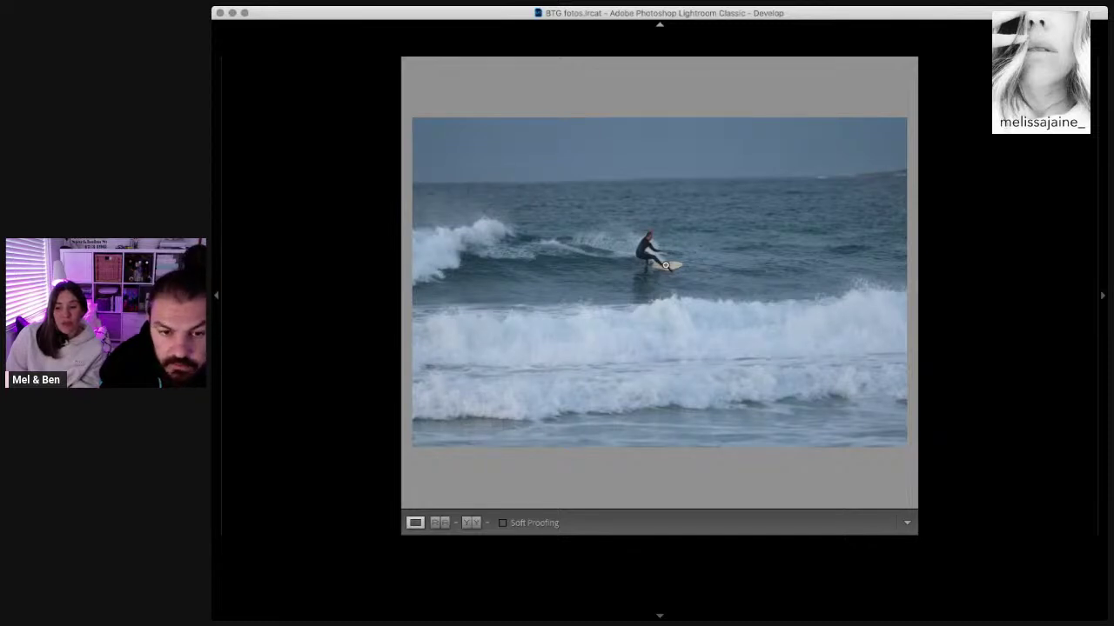
Step: Advance through the surfer's burst frames to him turning off the breaking wave top, arms outstretched
{"action": "key", "text": "Right"}
{"action": "key", "text": "Right"}
{"action": "key", "text": "Right"}
{"action": "key", "text": "Right"}
{"action": "key", "text": "Right"}
{"action": "key", "text": "Right"}
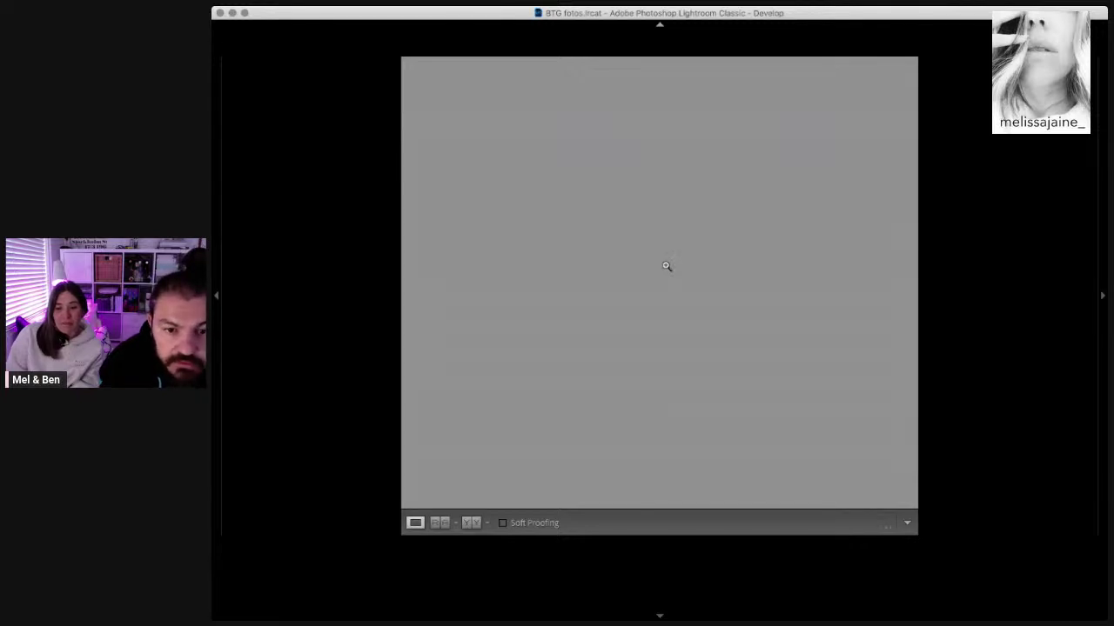
{"action": "key", "text": "Right"}
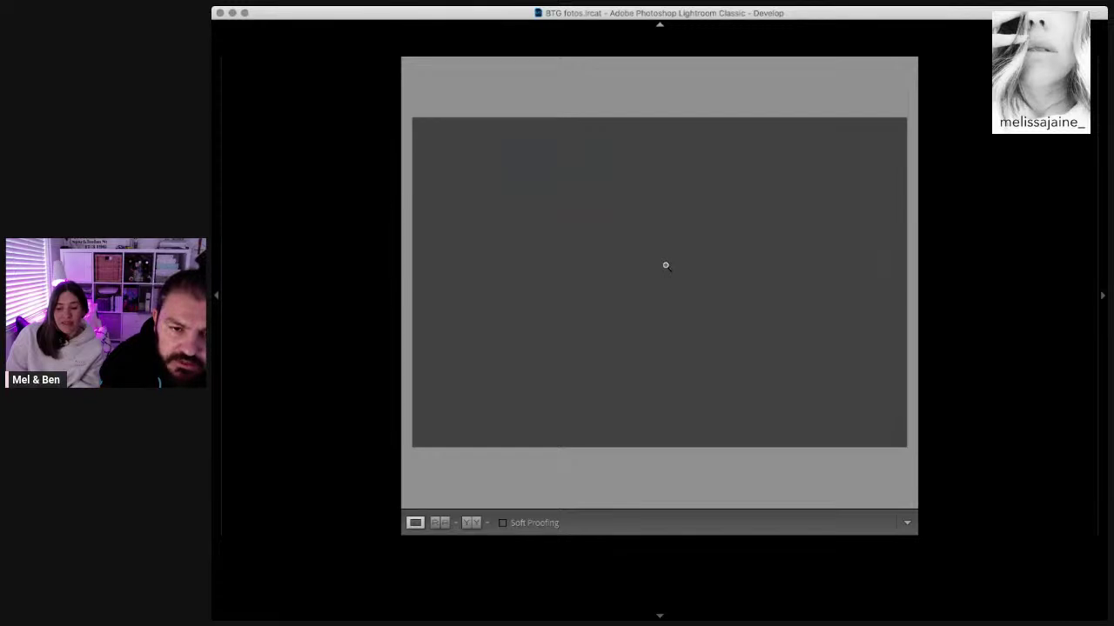
{"action": "key", "text": "Right"}
{"action": "key", "text": "Right"}
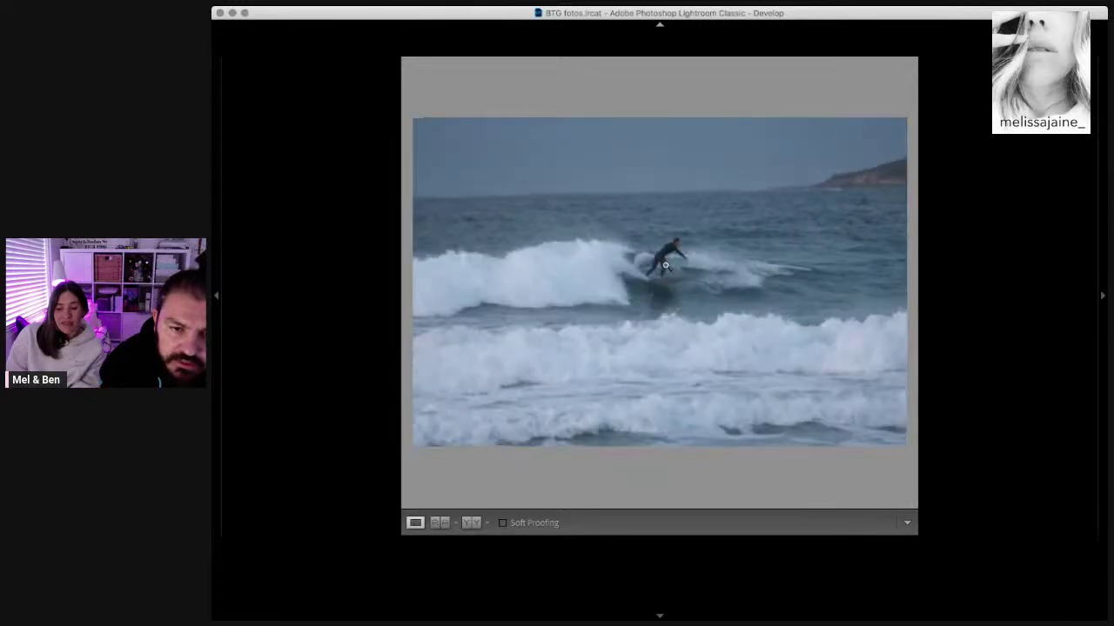
{"action": "key", "text": "Right"}
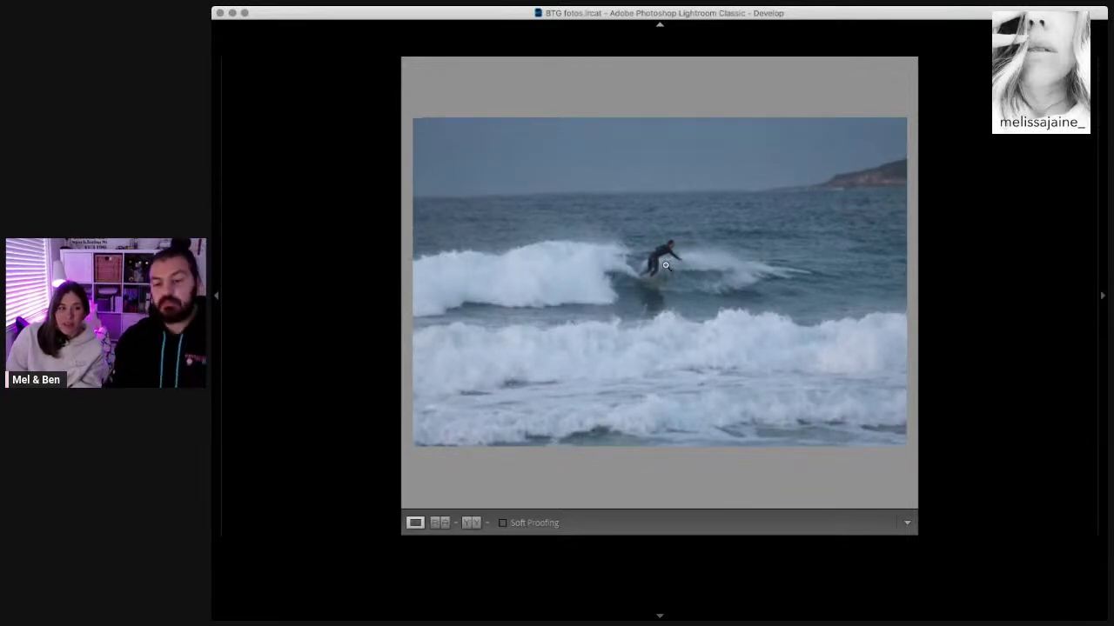
{"action": "key", "text": "Right"}
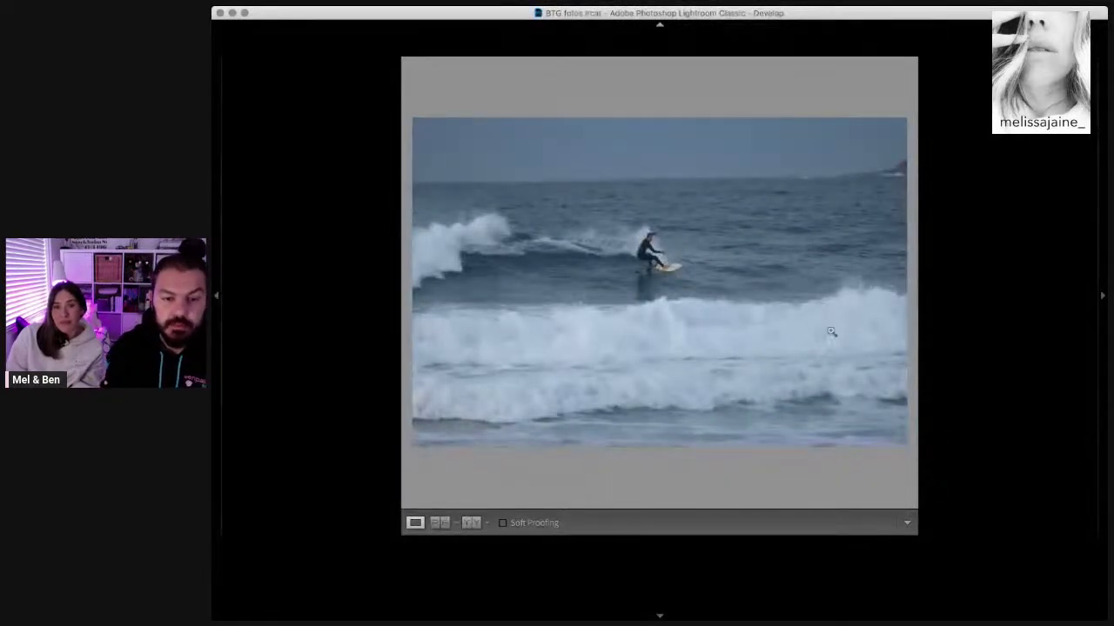
{"action": "key", "text": "Right"}
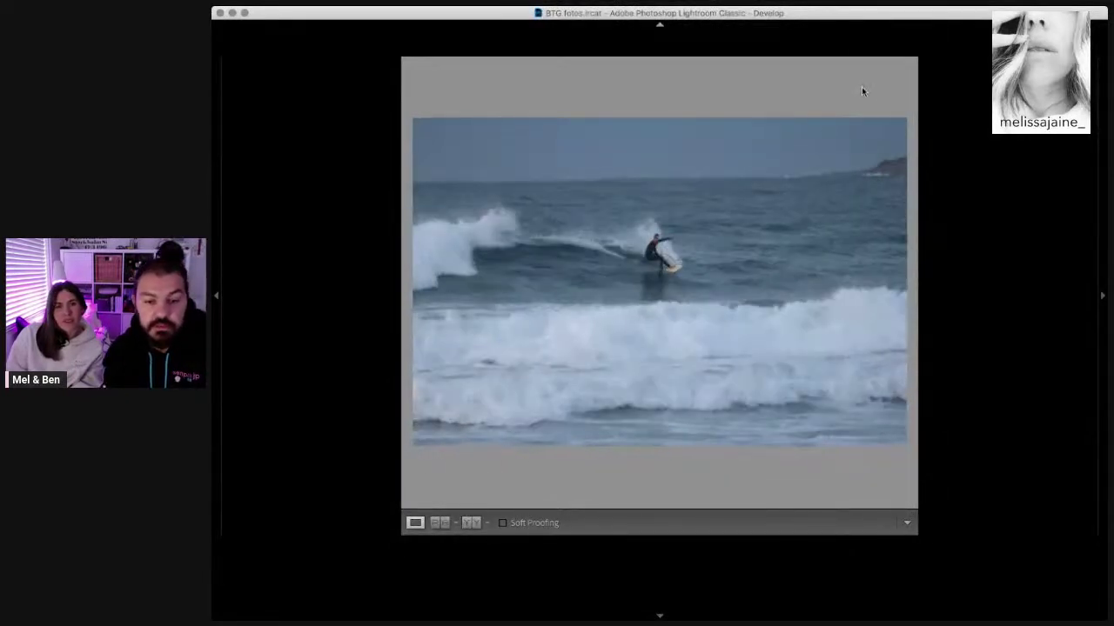
{"action": "key", "text": "Right"}
{"action": "key", "text": "Right"}
{"action": "key", "text": "Right"}
{"action": "key", "text": "Right"}
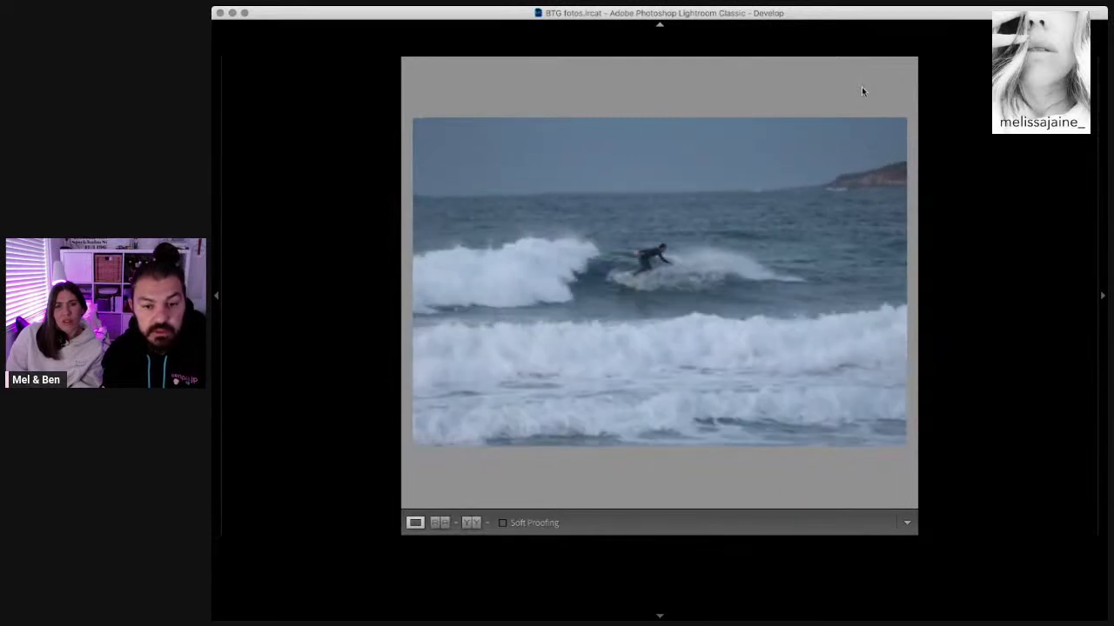
{"action": "key", "text": "Right"}
{"action": "key", "text": "Right"}
{"action": "key", "text": "Right"}
{"action": "key", "text": "Right"}
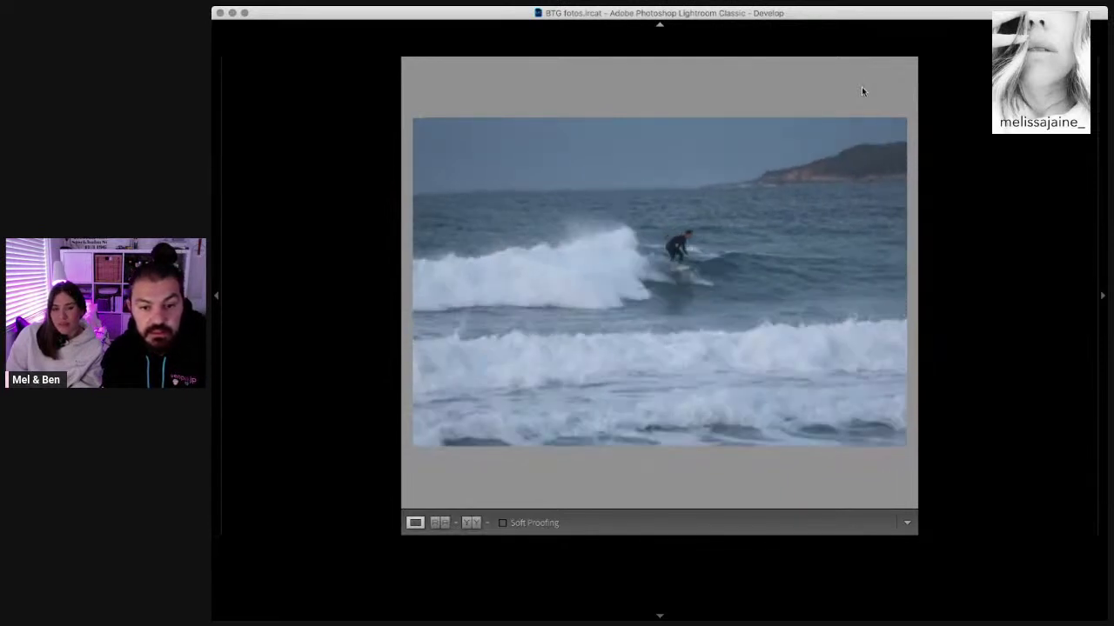
{"action": "key", "text": "Right"}
{"action": "key", "text": "Right"}
{"action": "key", "text": "Right"}
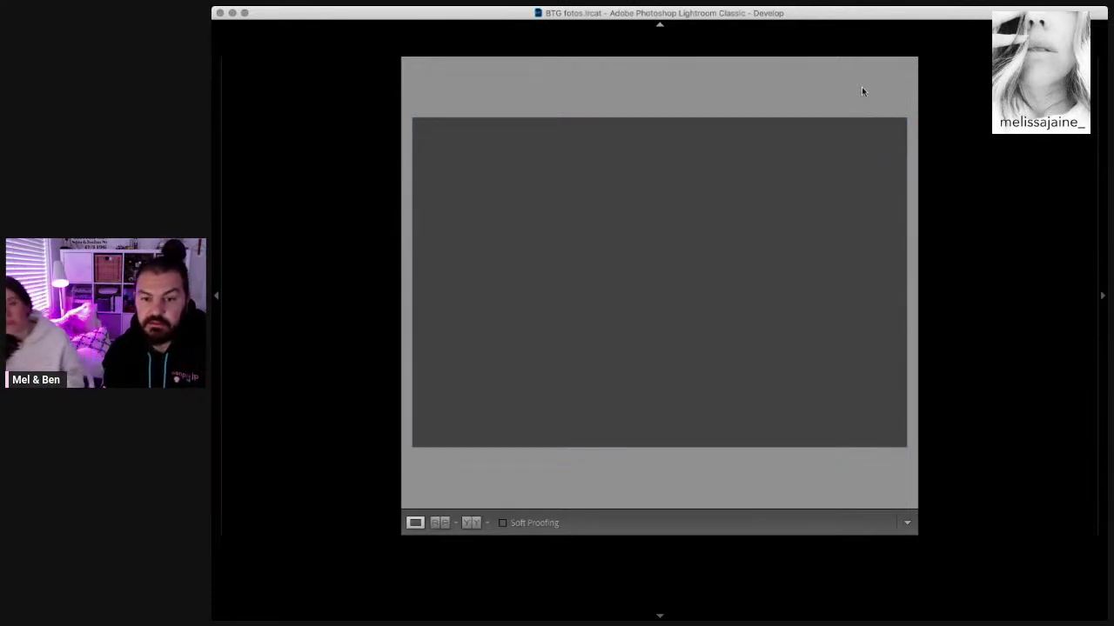
{"action": "key", "text": "Right"}
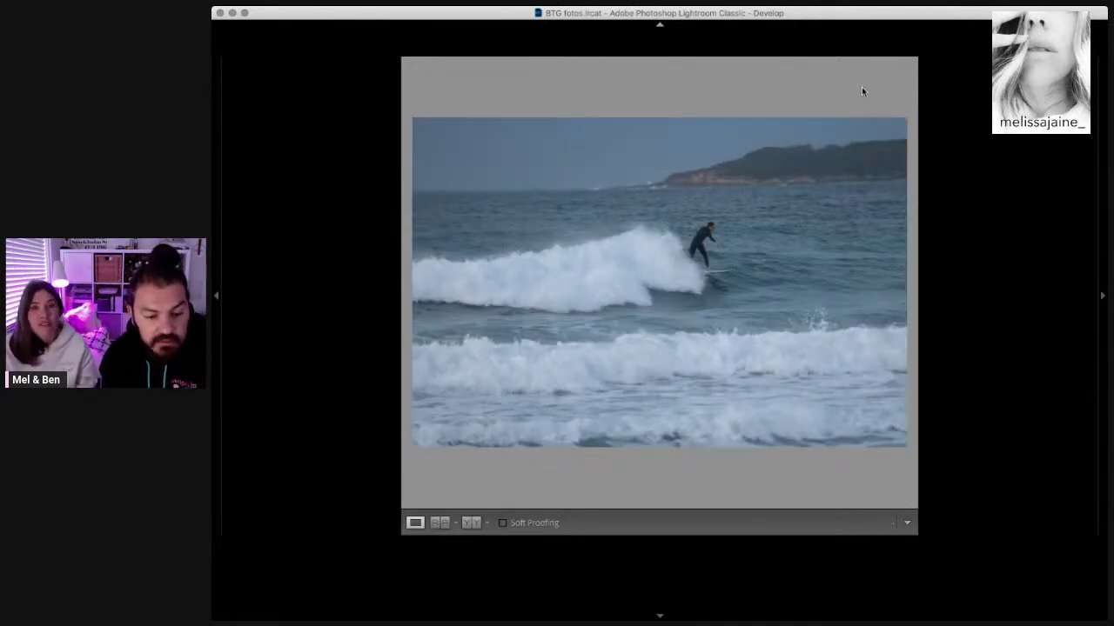
{"action": "key", "text": "Right"}
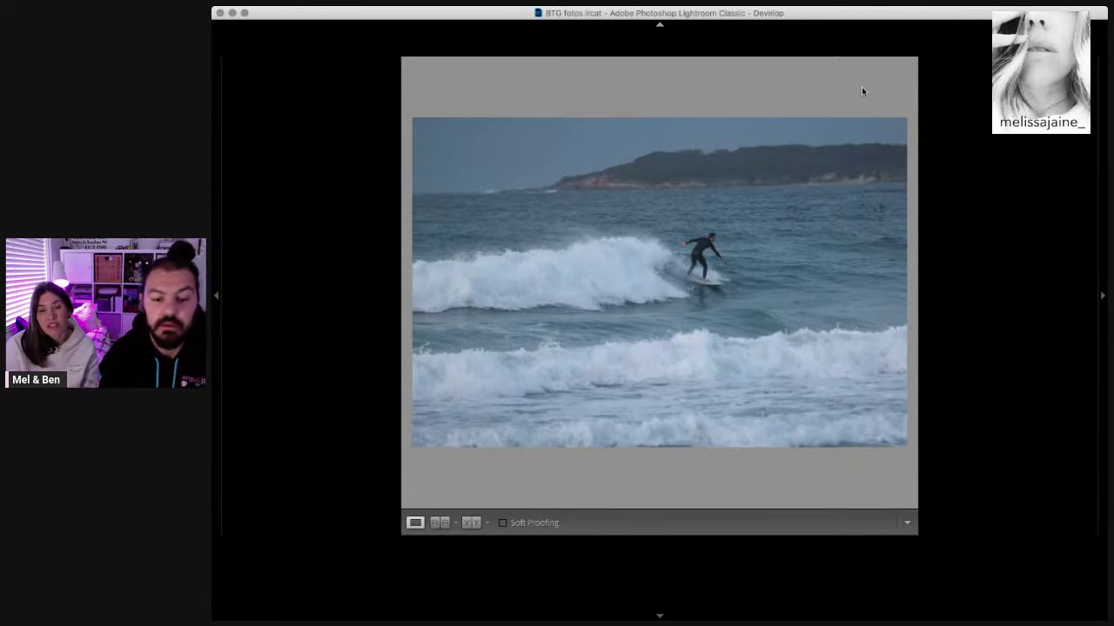
{"action": "key", "text": "Right"}
{"action": "key", "text": "Right"}
{"action": "key", "text": "Right"}
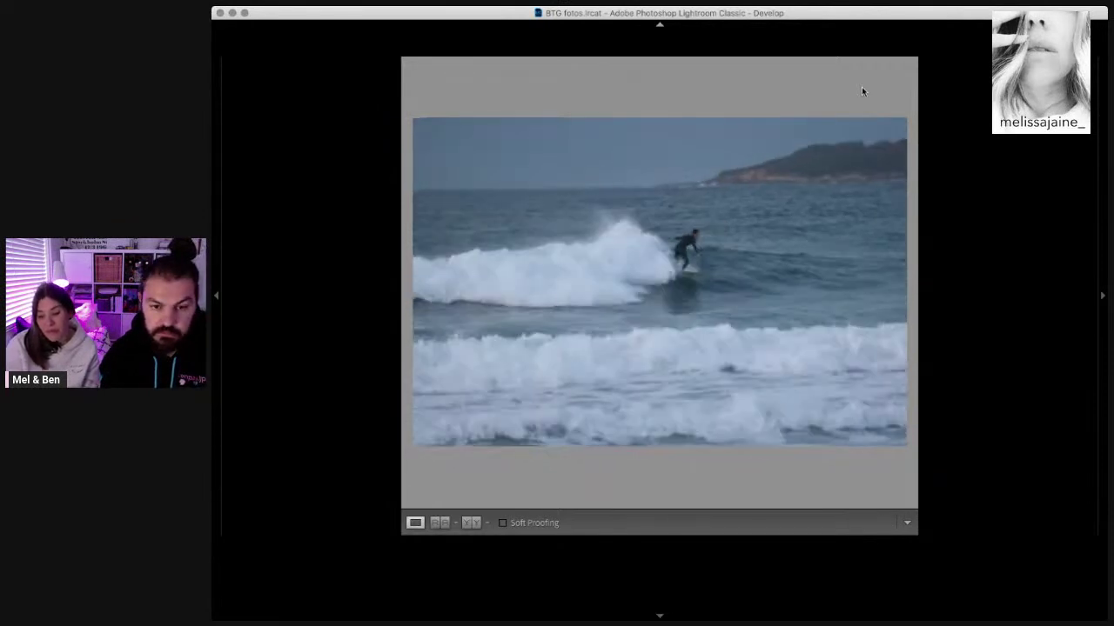
{"action": "key", "text": "Right"}
{"action": "key", "text": "Right"}
{"action": "key", "text": "Right"}
{"action": "key", "text": "Right"}
{"action": "key", "text": "Right"}
{"action": "key", "text": "Right"}
{"action": "key", "text": "Right"}
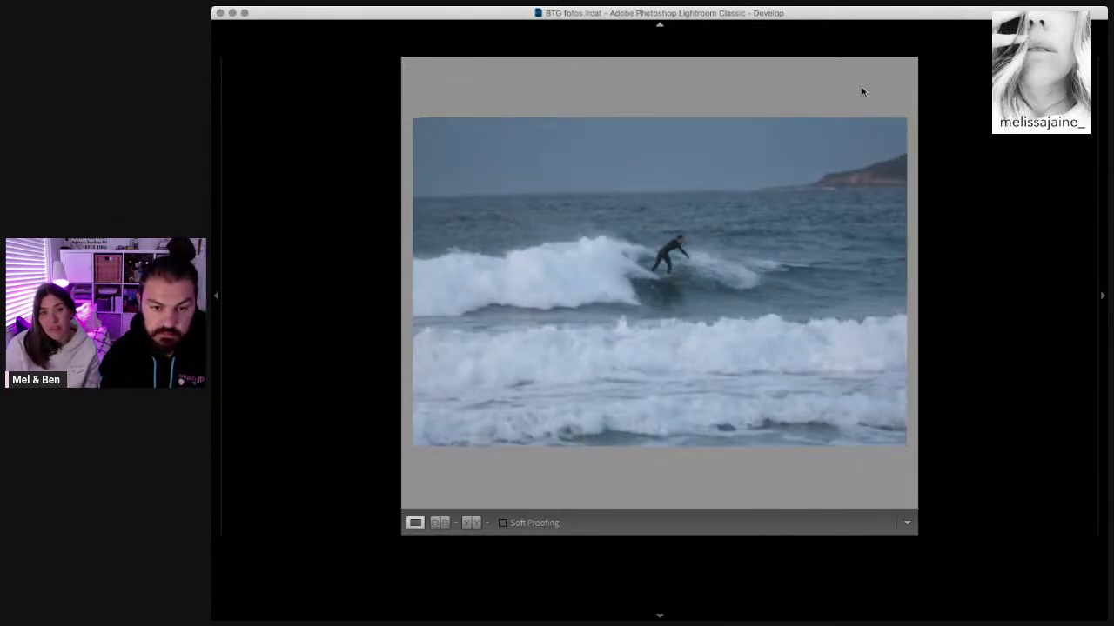
{"action": "key", "text": "Right"}
{"action": "key", "text": "Right"}
{"action": "key", "text": "Right"}
{"action": "key", "text": "Right"}
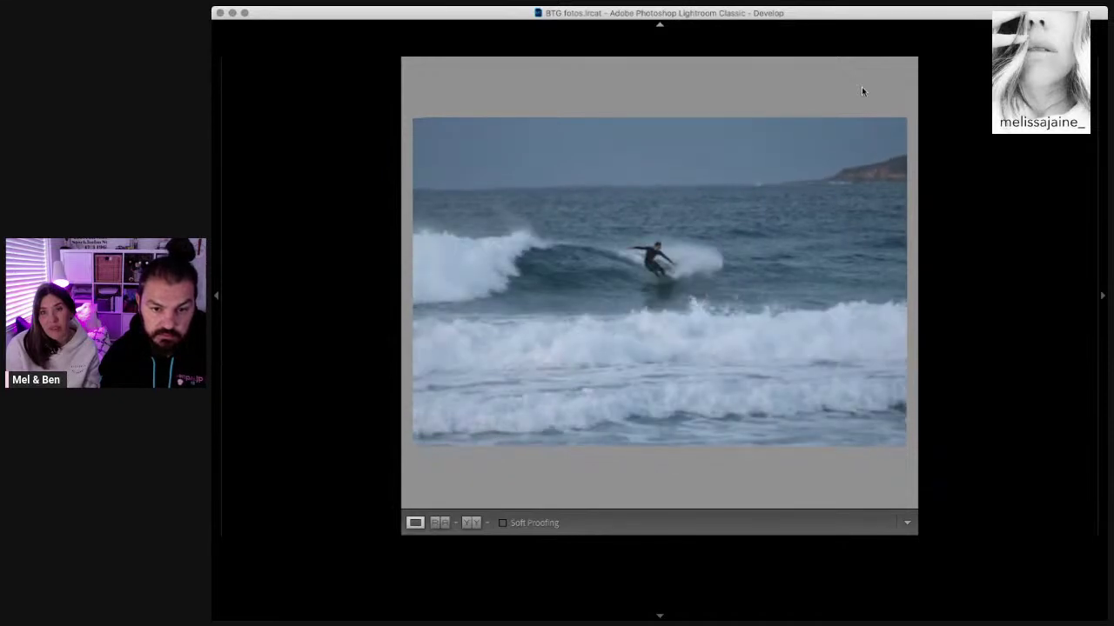
{"action": "key", "text": "Right"}
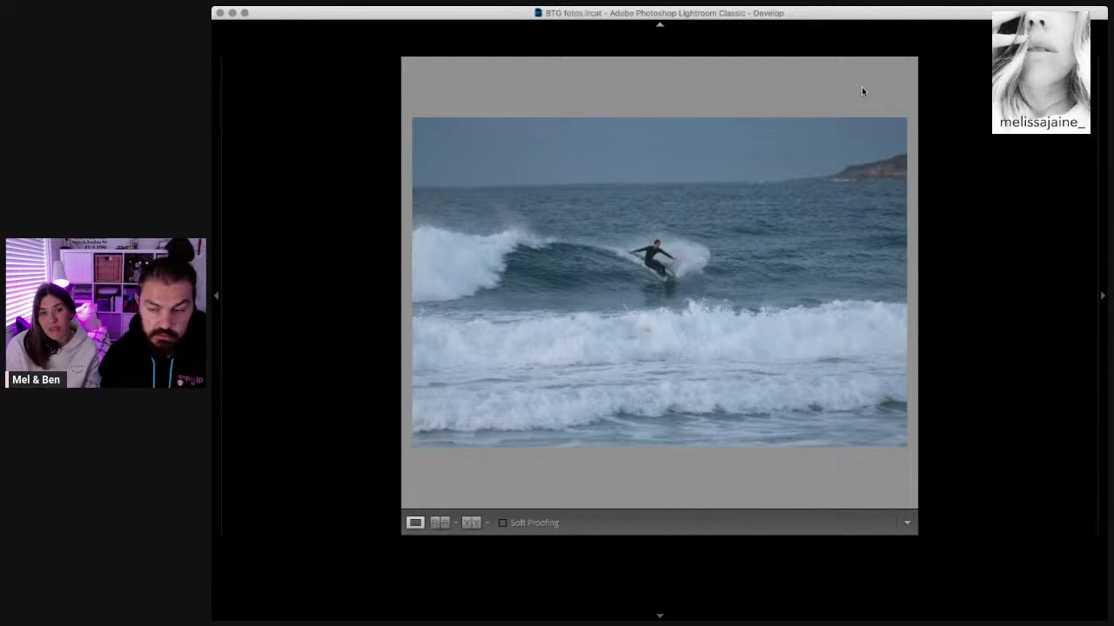
Step: Compare neighbouring burst frames zoomed in, then show the next wide surf shot in full
{"action": "left_click", "coordinate": [681, 245]}
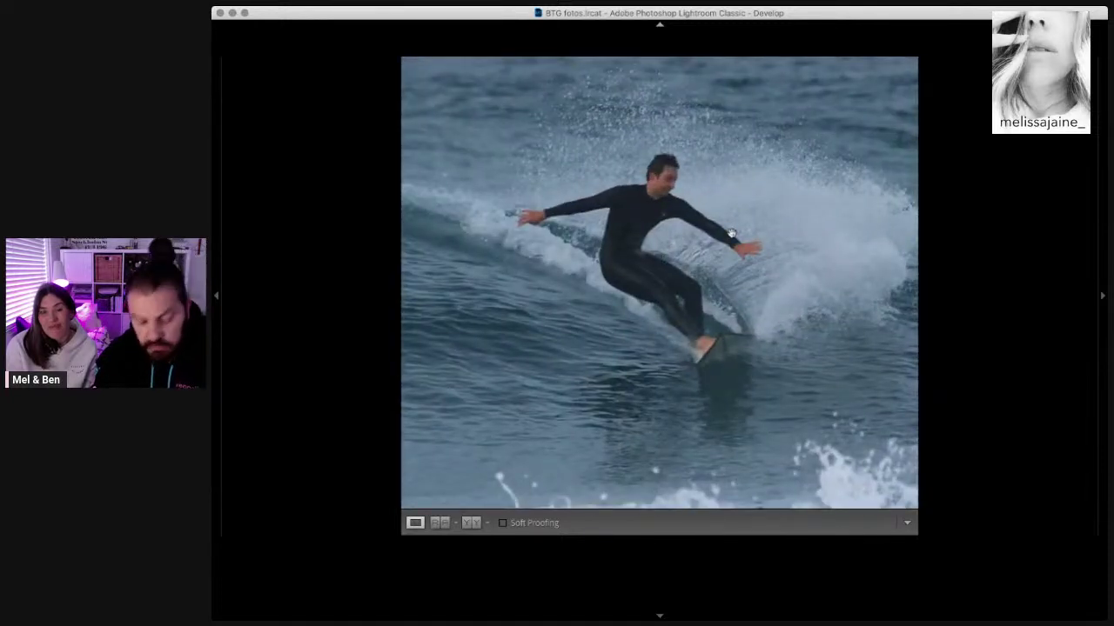
{"action": "key", "text": "Right"}
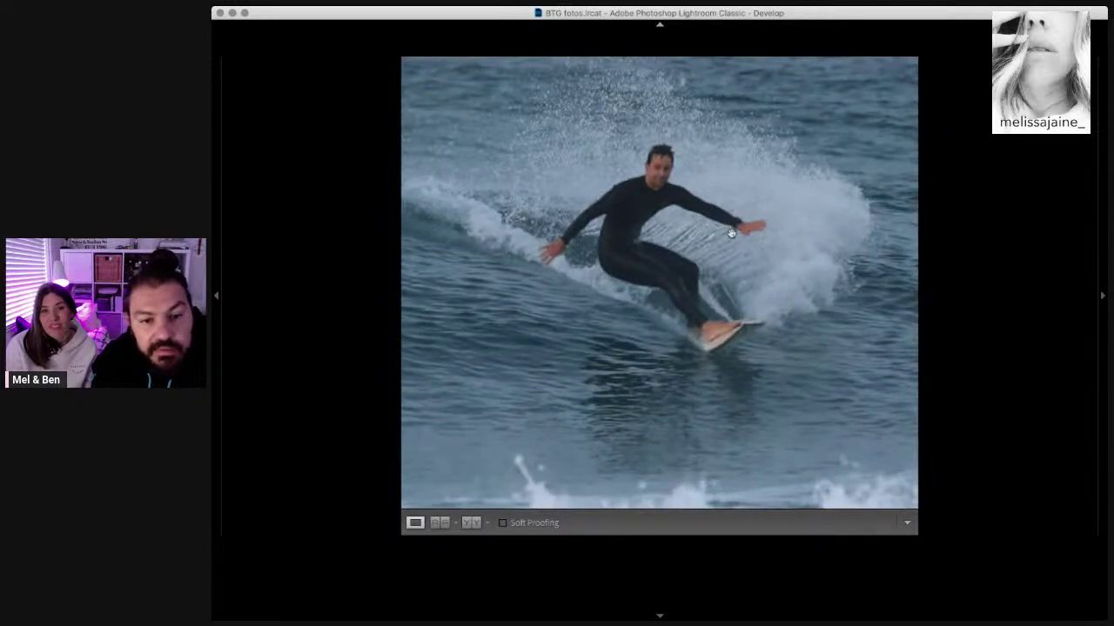
{"action": "key", "text": "Right"}
{"action": "key", "text": "Left"}
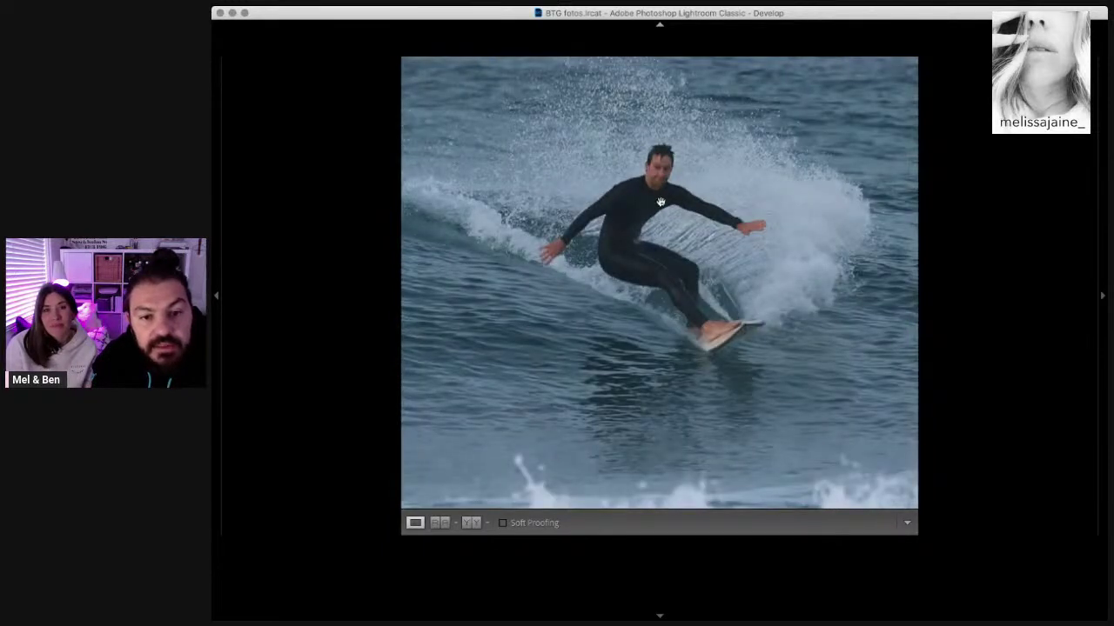
{"action": "key", "text": "Right"}
{"action": "left_click", "coordinate": [660, 202]}
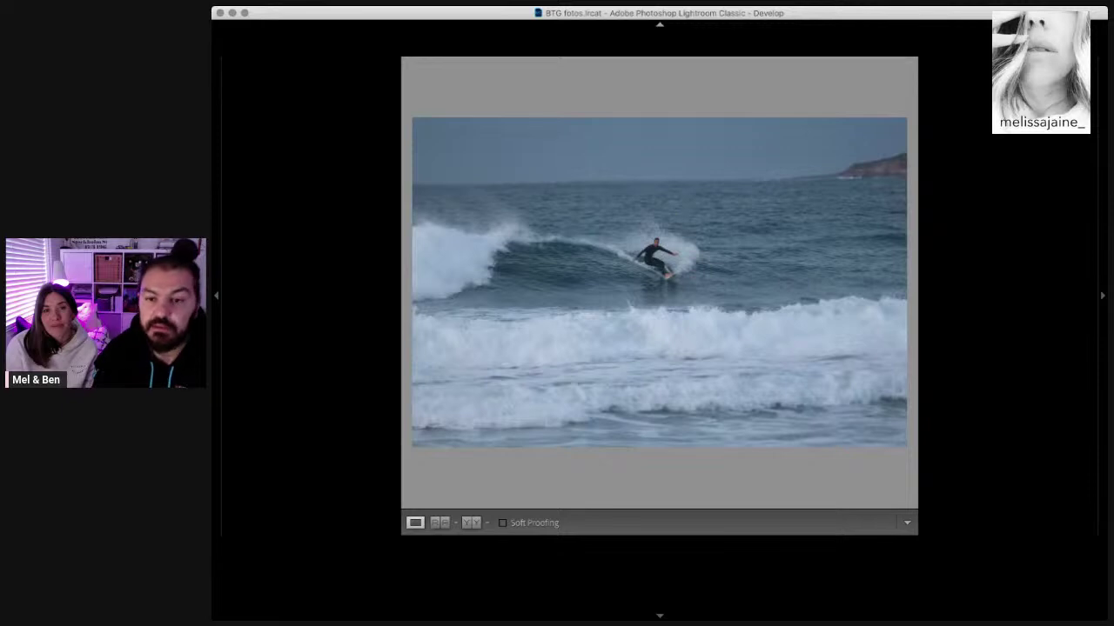
Step: Draw a tight crop around the surfer, centre him, and straighten very slightly
{"action": "key", "text": "r"}
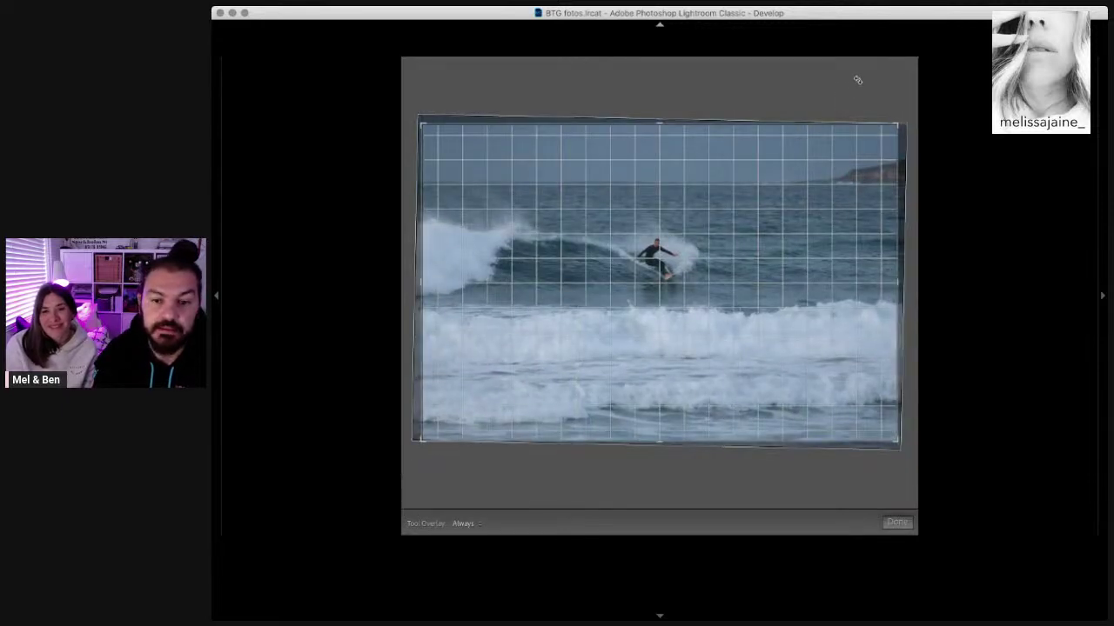
{"action": "left_click_drag", "start_coordinate": [857, 80], "coordinate": [855, 77]}
{"action": "left_click_drag", "start_coordinate": [524, 191], "coordinate": [794, 374]}
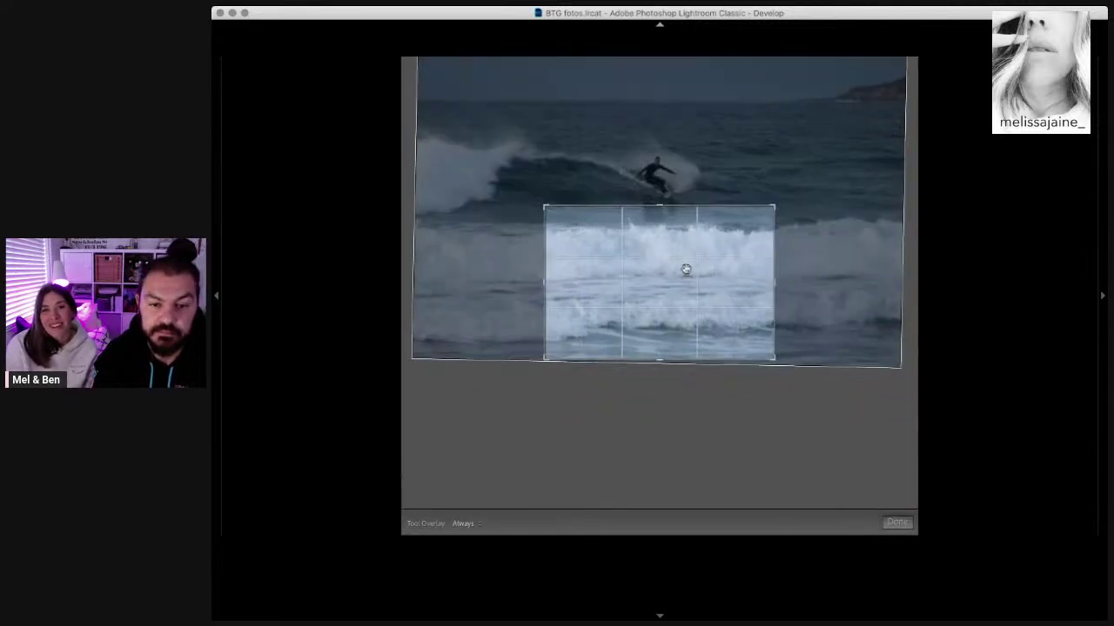
{"action": "mouse_move", "coordinate": [675, 297]}
{"action": "left_mouse_down"}
{"action": "mouse_move", "coordinate": [680, 212]}
{"action": "mouse_move", "coordinate": [691, 252]}
{"action": "mouse_move", "coordinate": [702, 251]}
{"action": "left_mouse_up"}
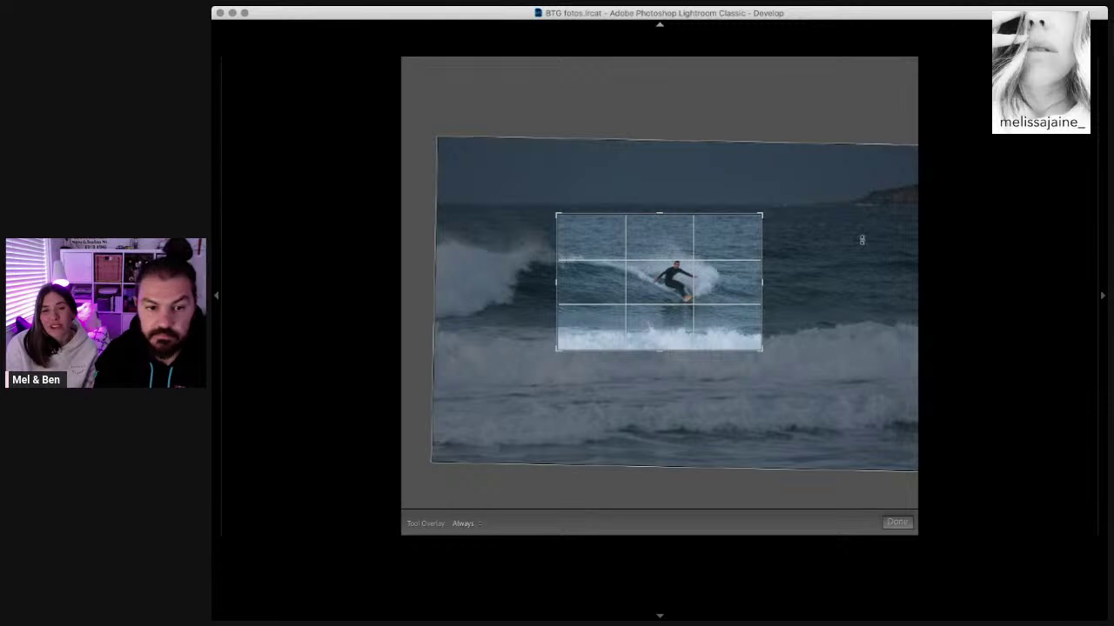
{"action": "left_click_drag", "start_coordinate": [861, 239], "coordinate": [862, 236]}
Step: Commit the tight crop so the carving surfer and spray fill the frame
{"action": "key", "text": "Return"}
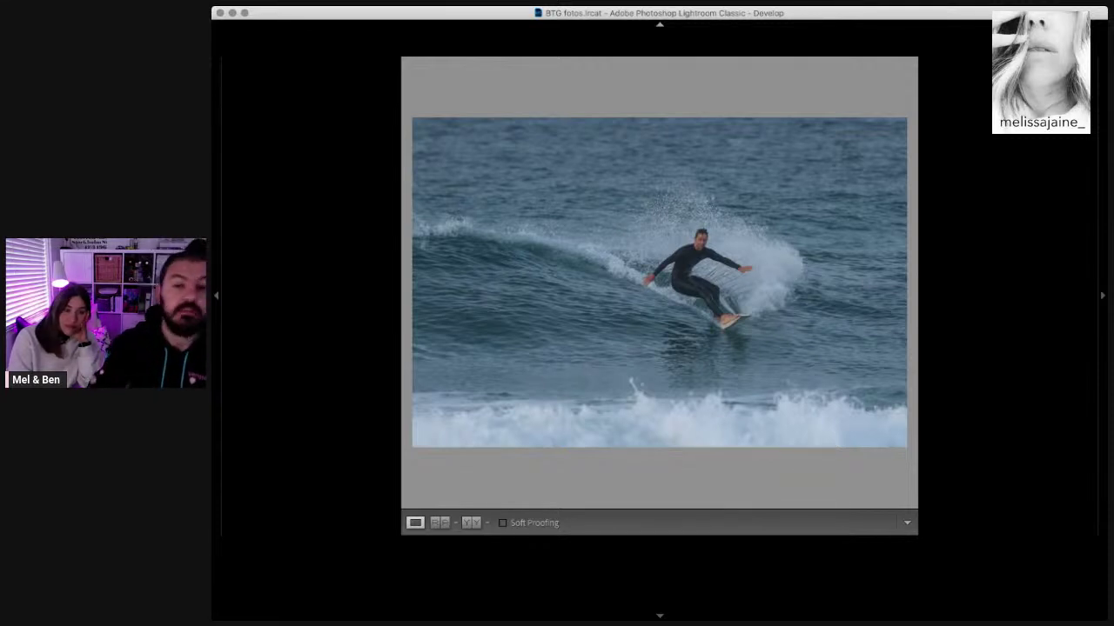
Step: Back in the Library grid, scroll the thumbnails and open photo 4526 in Develop
{"action": "key", "text": "g"}
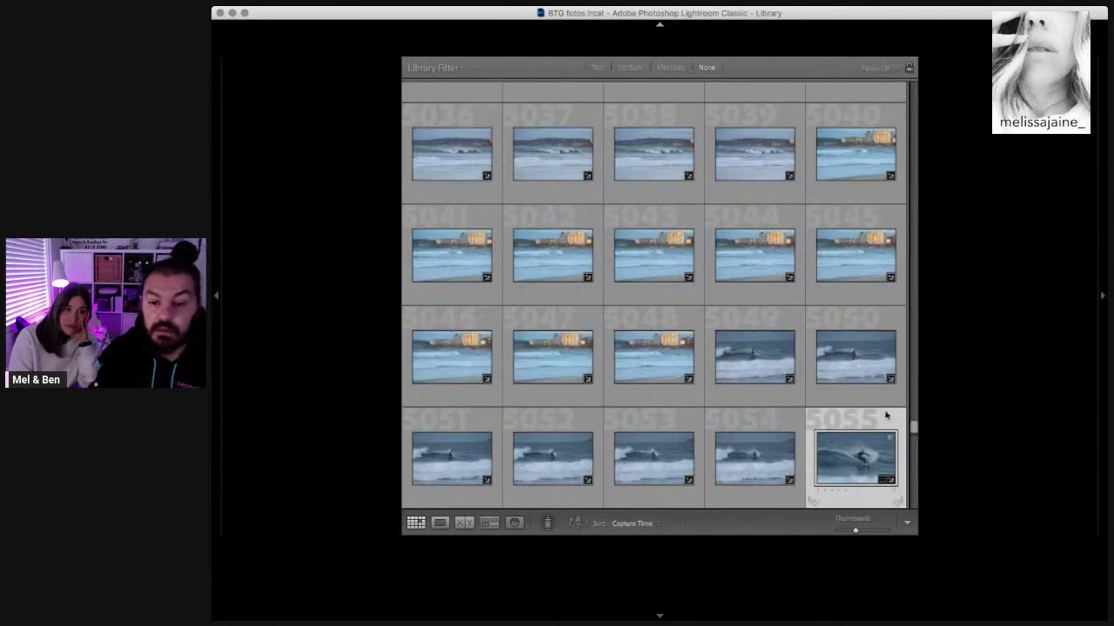
{"action": "scroll", "coordinate": [654, 296], "scroll_direction": "up", "scroll_amount": 5}
{"action": "scroll", "coordinate": [654, 296], "scroll_direction": "up", "scroll_amount": 5}
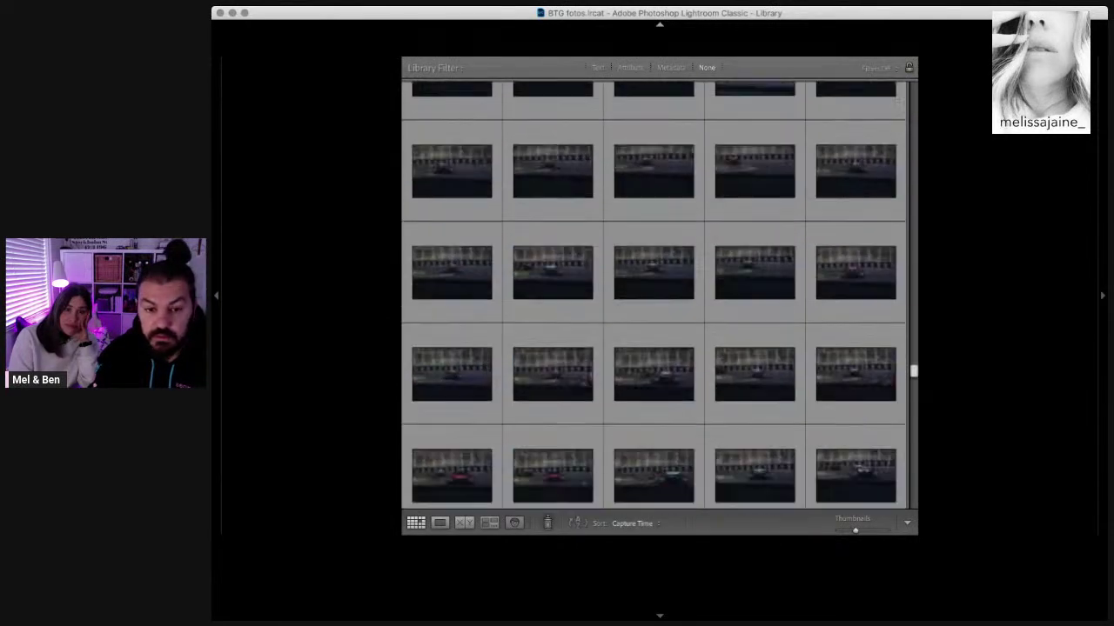
{"action": "scroll", "coordinate": [653, 296], "scroll_direction": "up", "scroll_amount": 5}
{"action": "scroll", "coordinate": [654, 295], "scroll_direction": "up", "scroll_amount": 5}
{"action": "scroll", "coordinate": [653, 296], "scroll_direction": "up", "scroll_amount": 1}
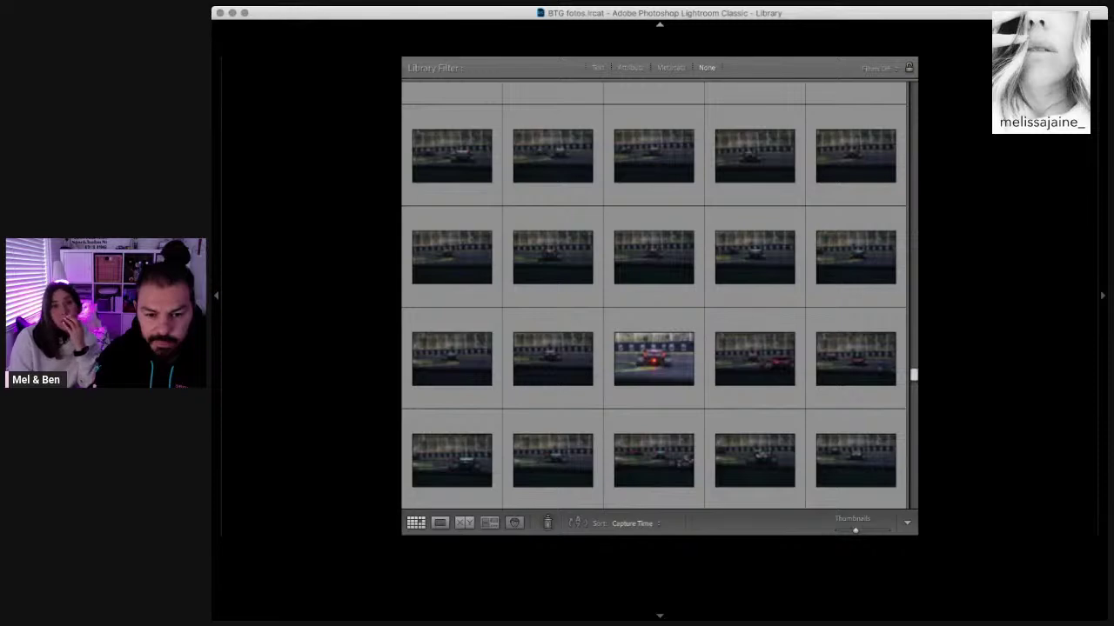
{"action": "scroll", "coordinate": [653, 296], "scroll_direction": "down", "scroll_amount": 2}
{"action": "scroll", "coordinate": [654, 296], "scroll_direction": "down", "scroll_amount": 1}
{"action": "scroll", "coordinate": [654, 296], "scroll_direction": "down", "scroll_amount": 2}
{"action": "scroll", "coordinate": [653, 296], "scroll_direction": "down", "scroll_amount": 4}
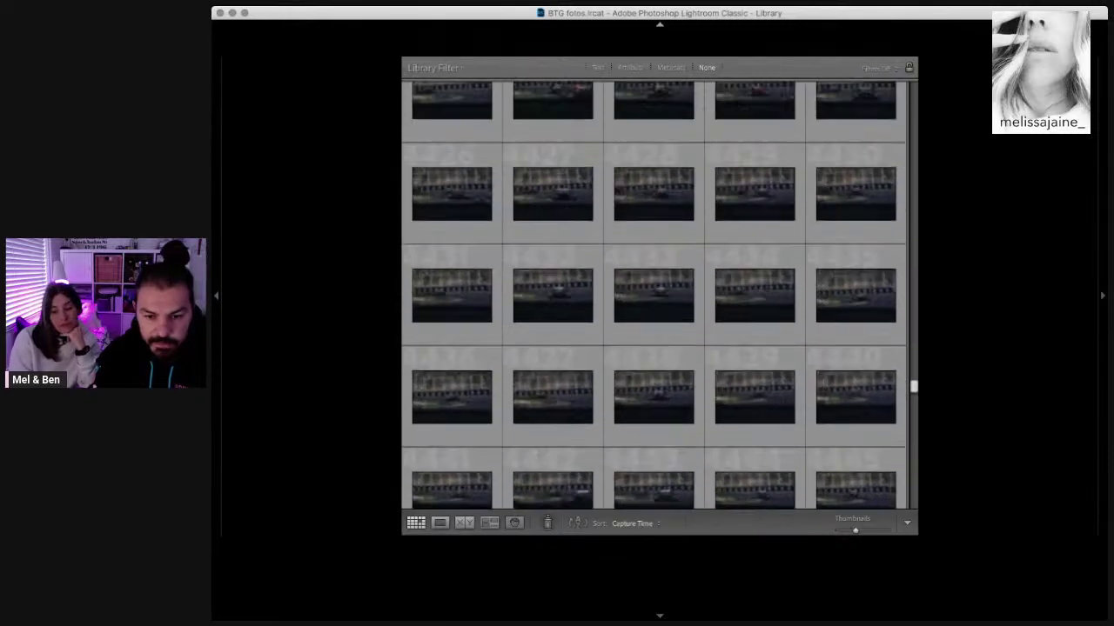
{"action": "scroll", "coordinate": [653, 296], "scroll_direction": "down", "scroll_amount": 4}
{"action": "scroll", "coordinate": [654, 296], "scroll_direction": "down", "scroll_amount": 3}
{"action": "scroll", "coordinate": [758, 405], "scroll_direction": "down", "scroll_amount": 3}
{"action": "scroll", "coordinate": [758, 404], "scroll_direction": "down", "scroll_amount": 5}
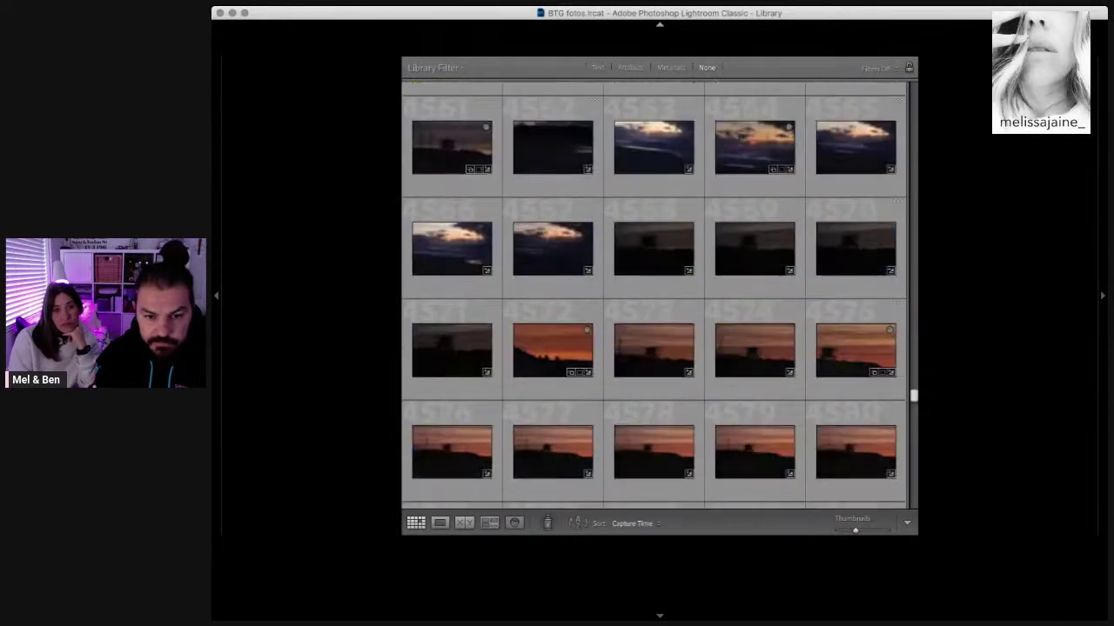
{"action": "scroll", "coordinate": [758, 405], "scroll_direction": "up", "scroll_amount": 5}
{"action": "scroll", "coordinate": [758, 404], "scroll_direction": "down", "scroll_amount": 1}
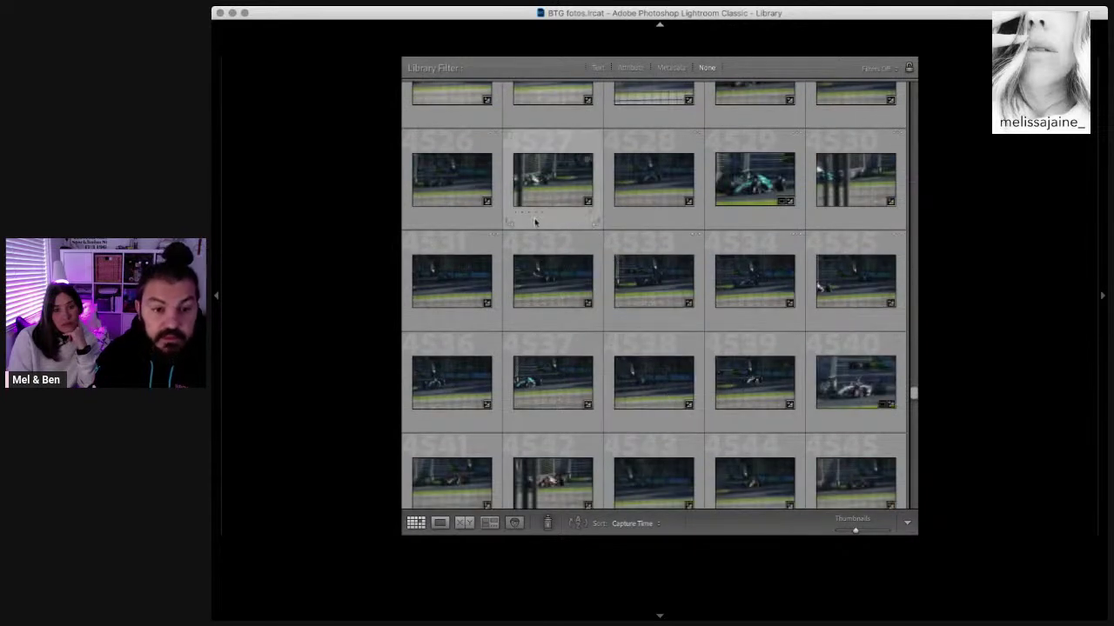
{"action": "left_click", "coordinate": [457, 180]}
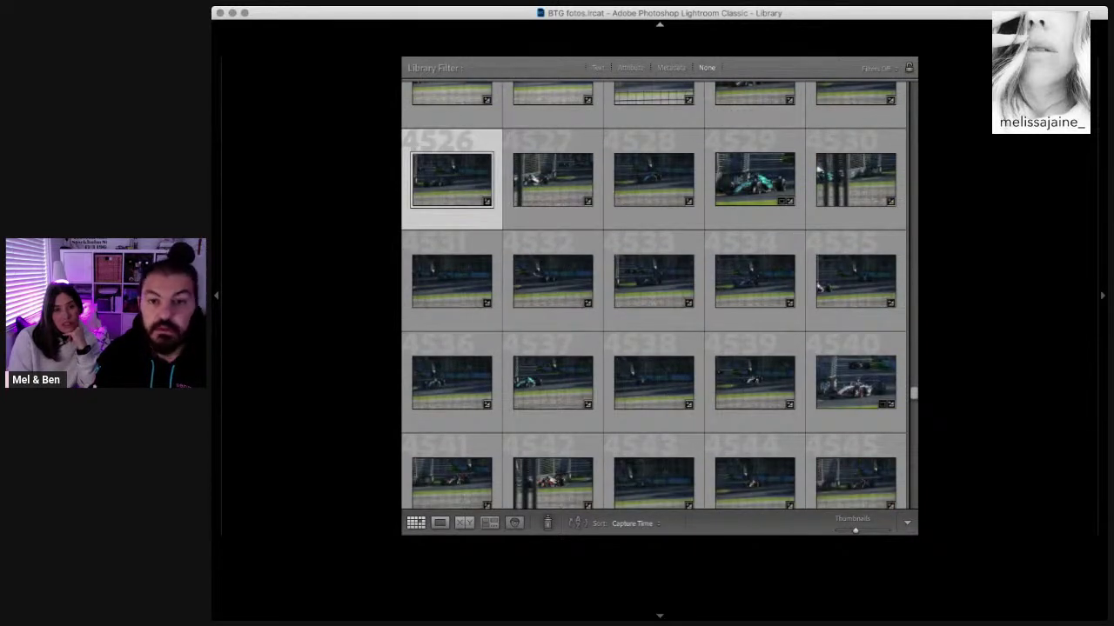
{"action": "key", "text": "d"}
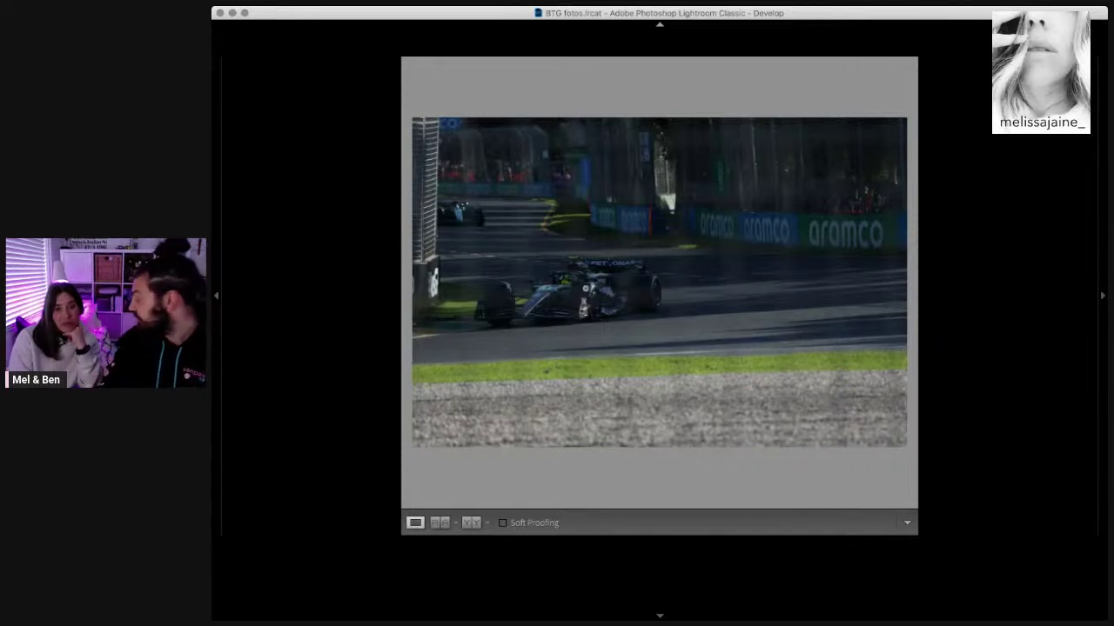
Step: Step through the first F1 race car photos one by one
{"action": "key", "text": "Right"}
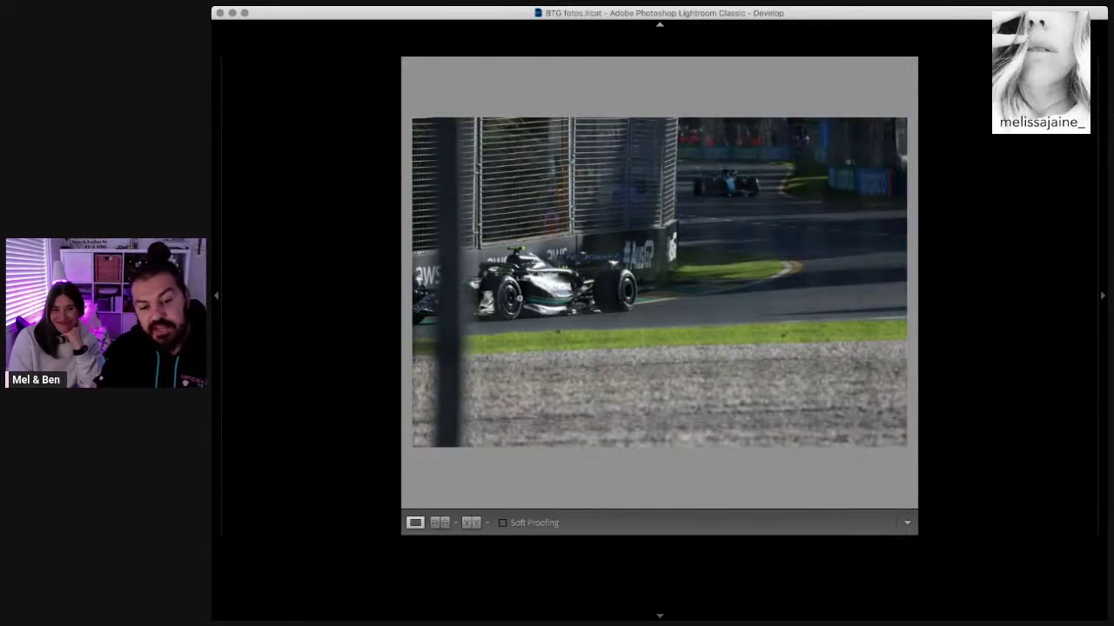
{"action": "key", "text": "Right"}
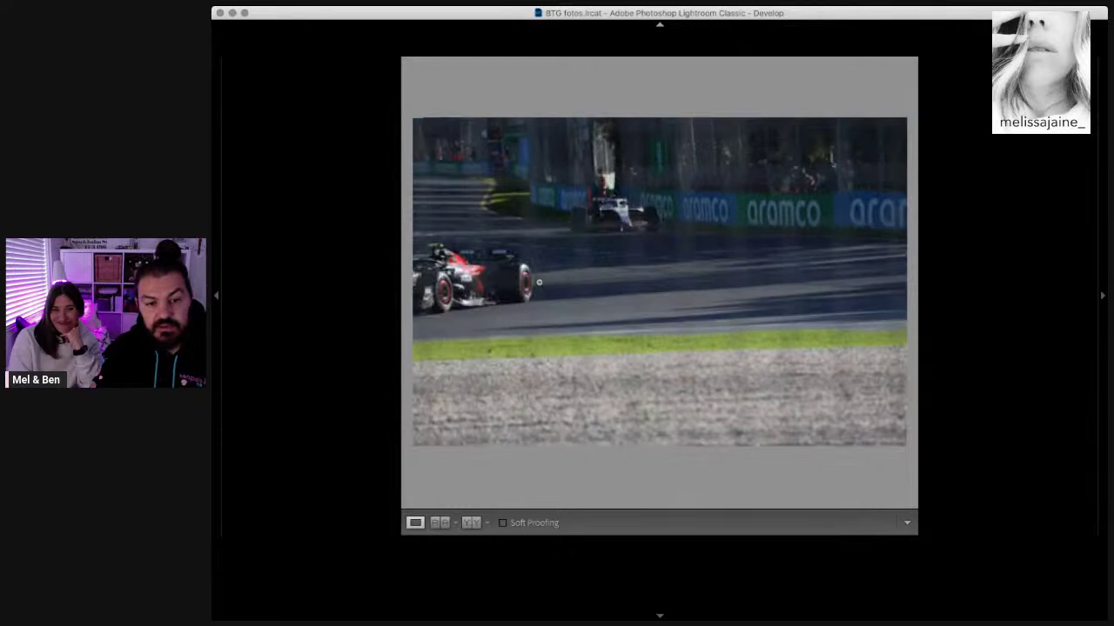
{"action": "key", "text": "Right"}
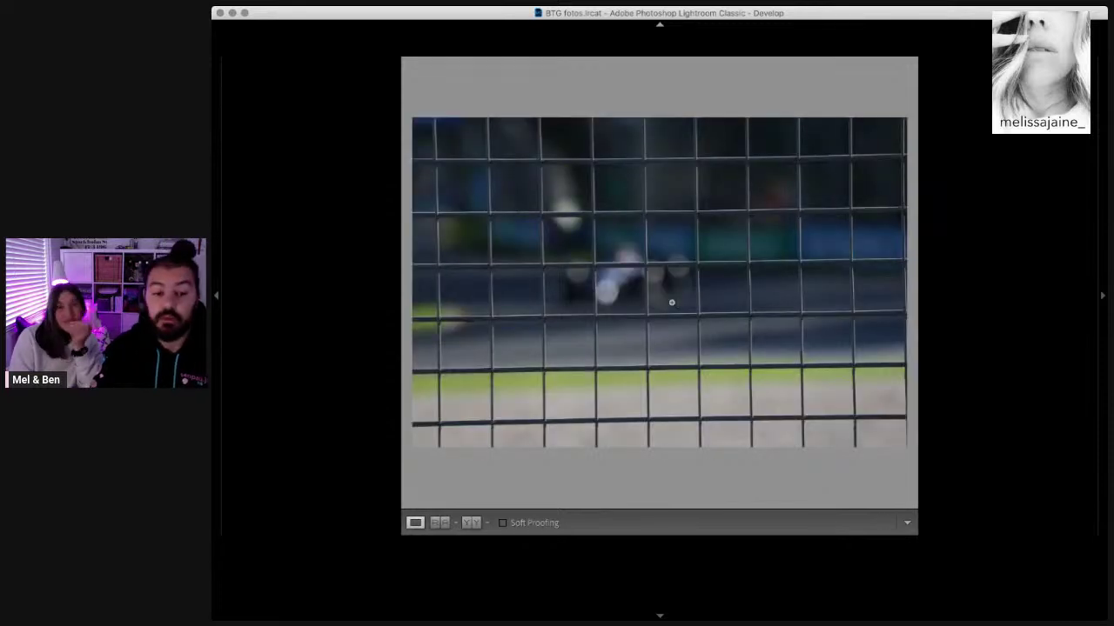
{"action": "key", "text": "Right"}
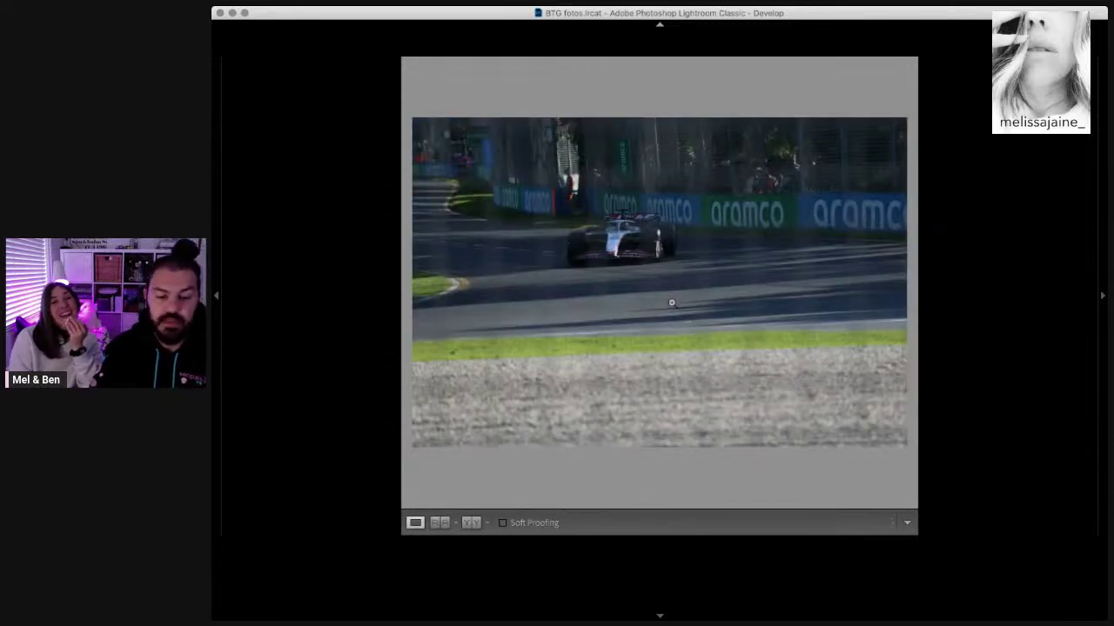
{"action": "key", "text": "Right"}
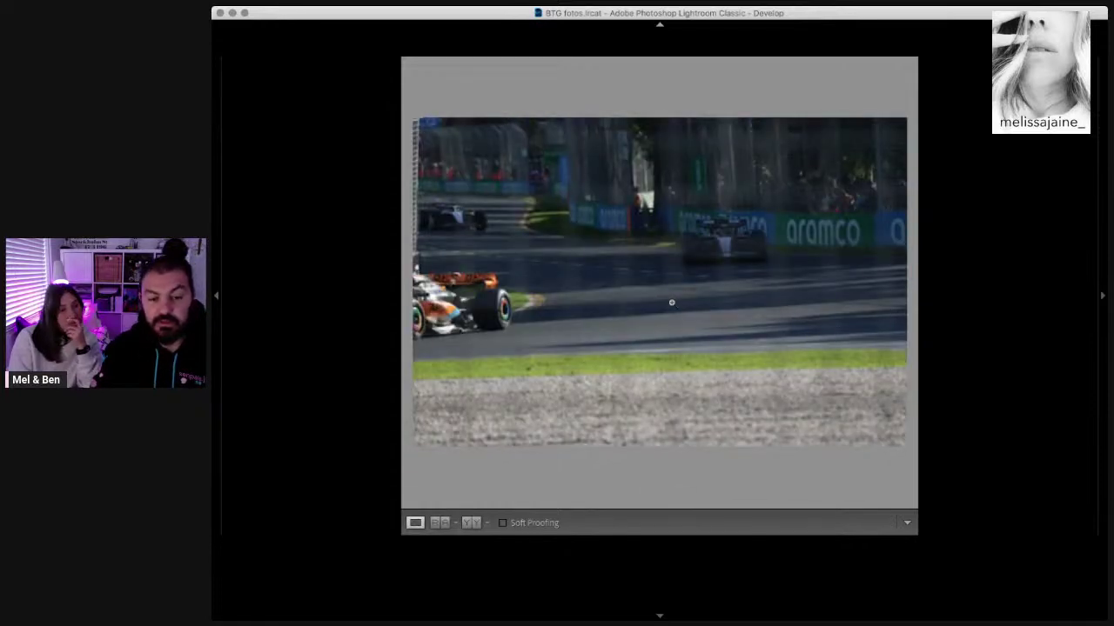
{"action": "key", "text": "Right"}
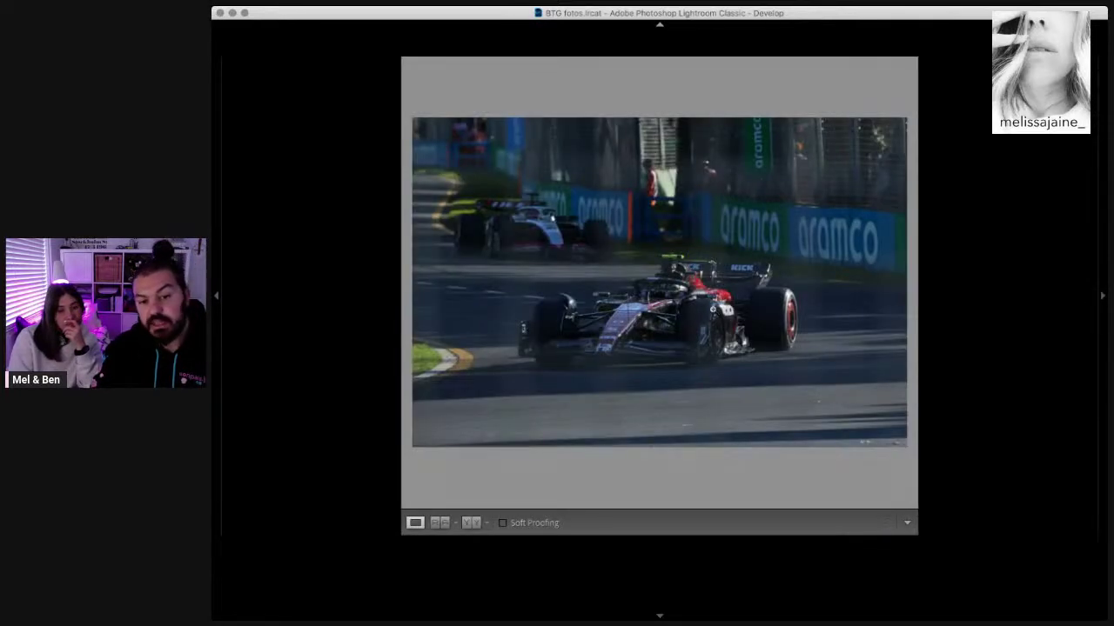
{"action": "key", "text": "Right"}
{"action": "key", "text": "Right"}
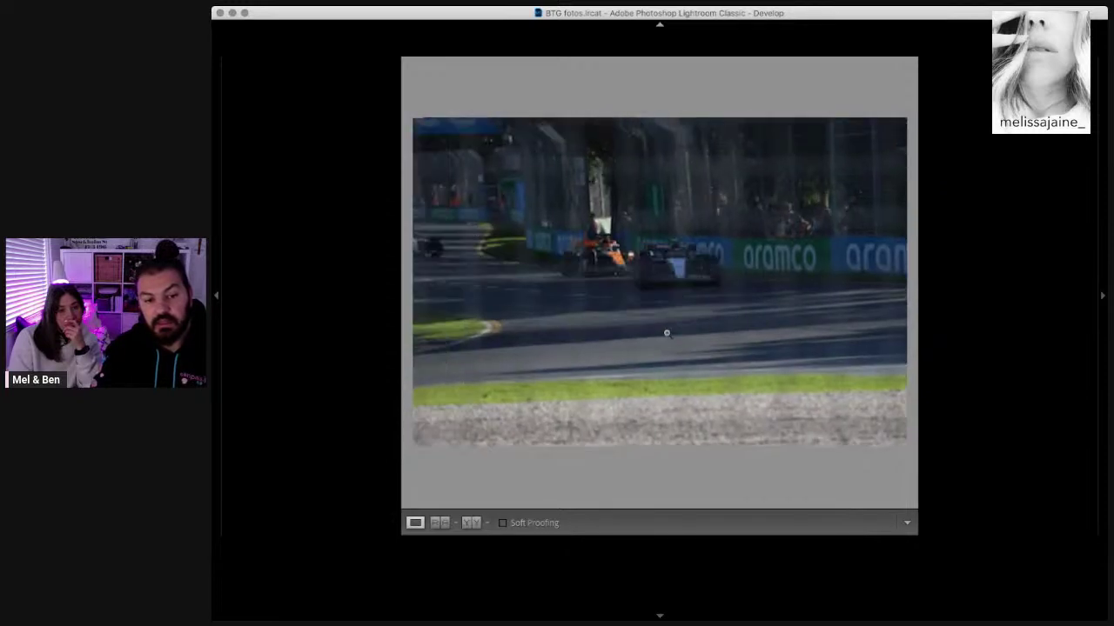
{"action": "key", "text": "Right"}
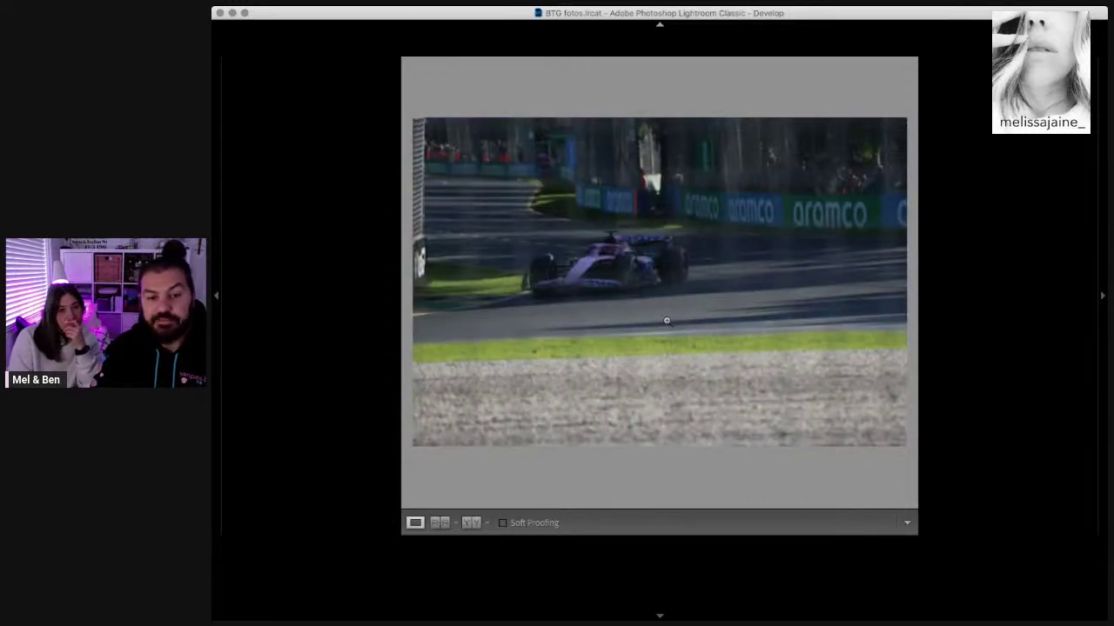
{"action": "key", "text": "Right"}
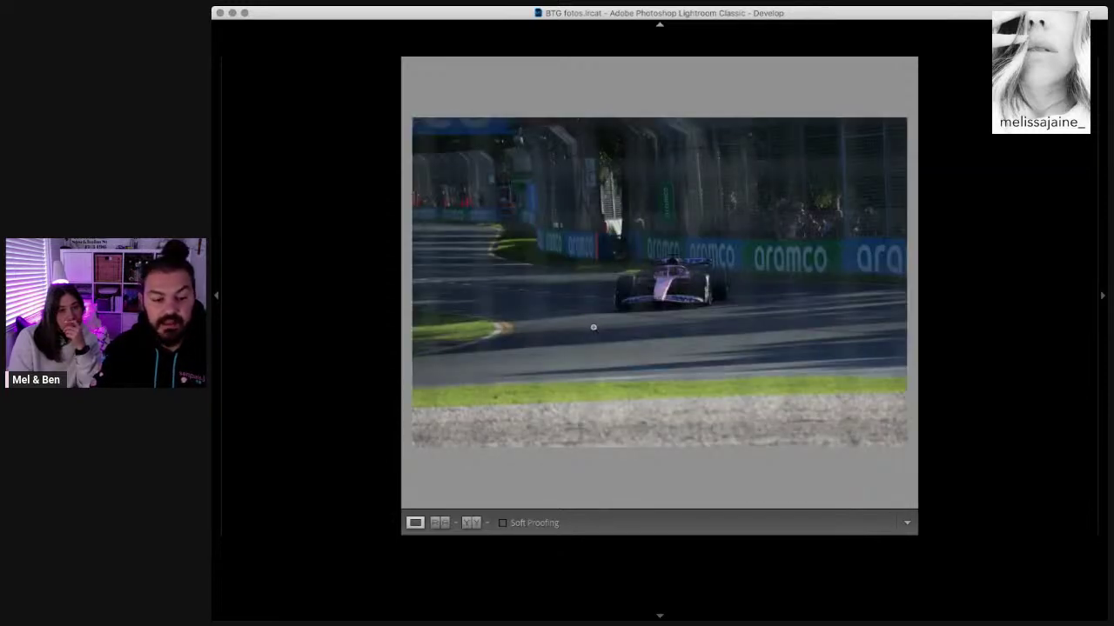
{"action": "key", "text": "Right"}
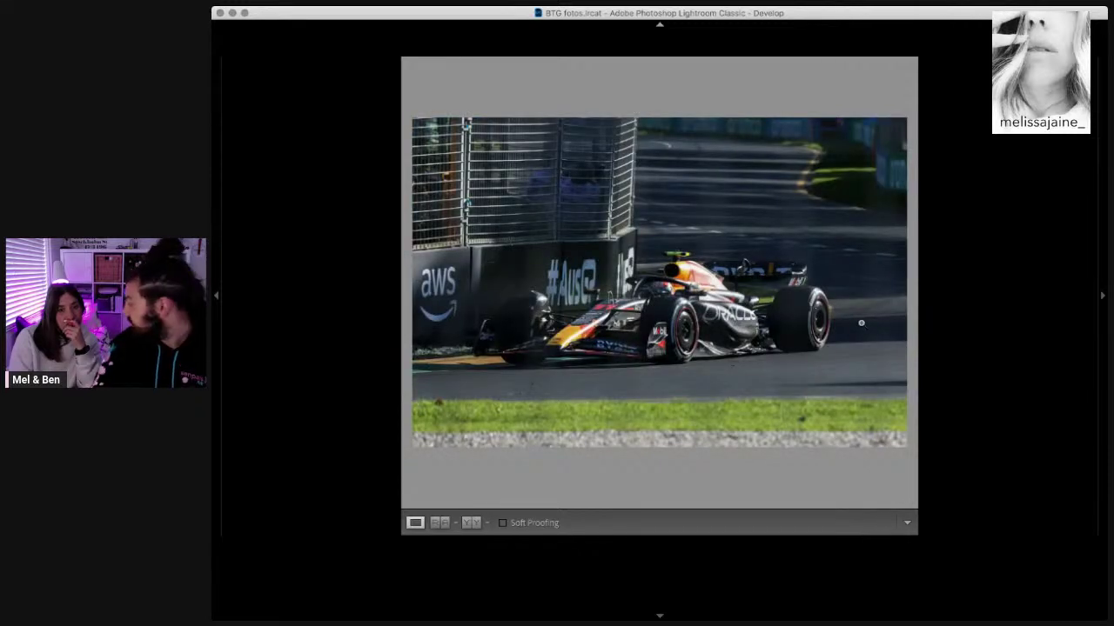
{"action": "key", "text": "Right"}
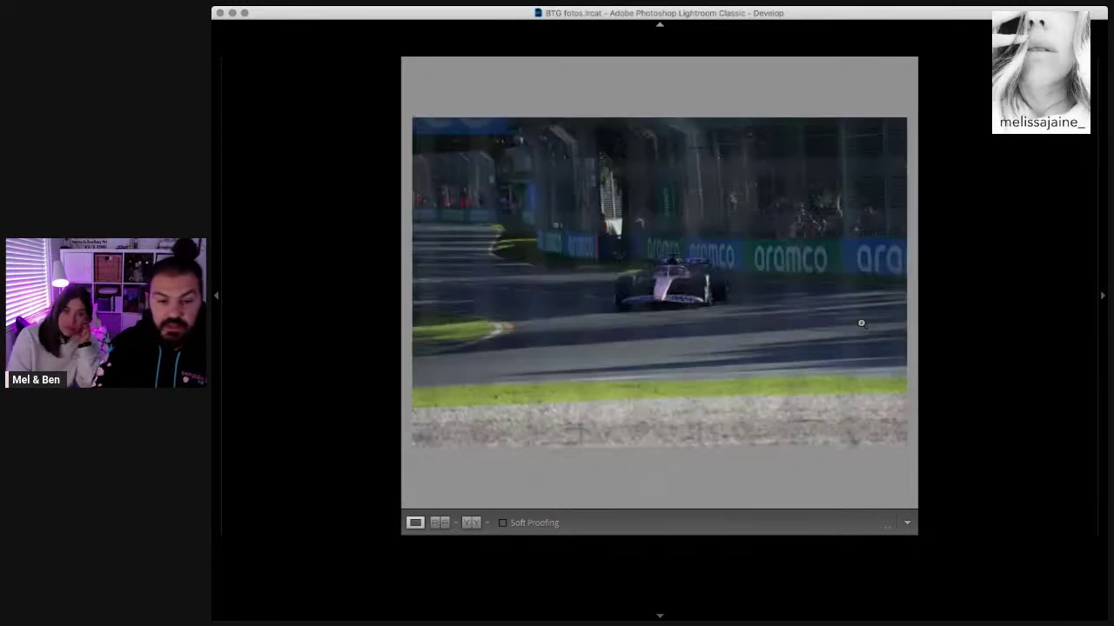
{"action": "key", "text": "Right"}
Step: Continue through the track photos to the Red Bull car, then return to the grid
{"action": "key", "text": "Right"}
{"action": "key", "text": "Right"}
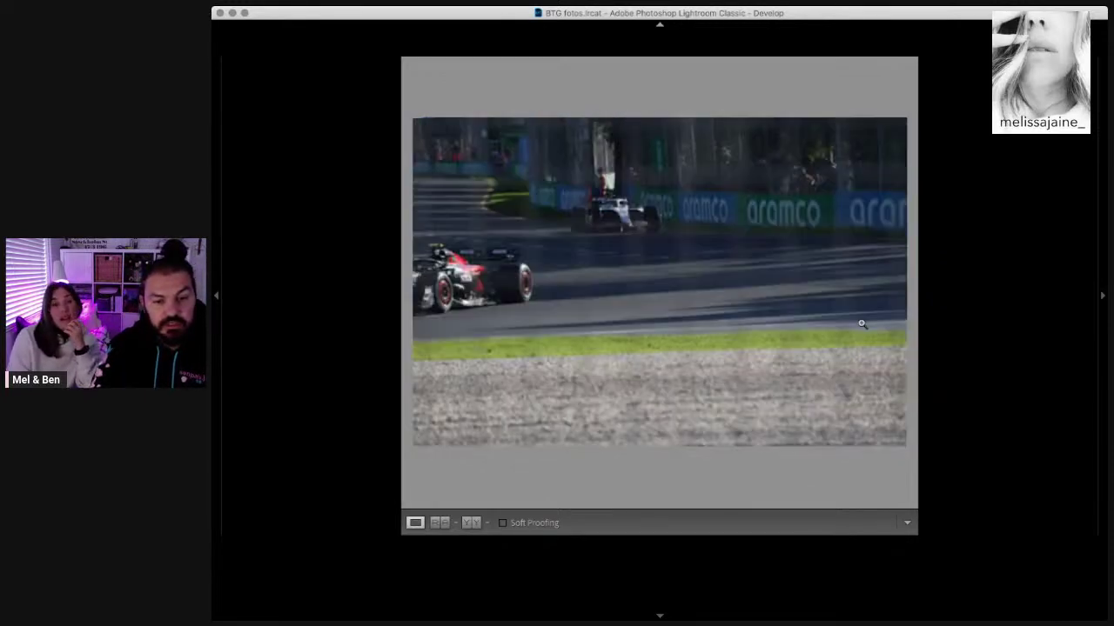
{"action": "key", "text": "Right"}
{"action": "key", "text": "Right"}
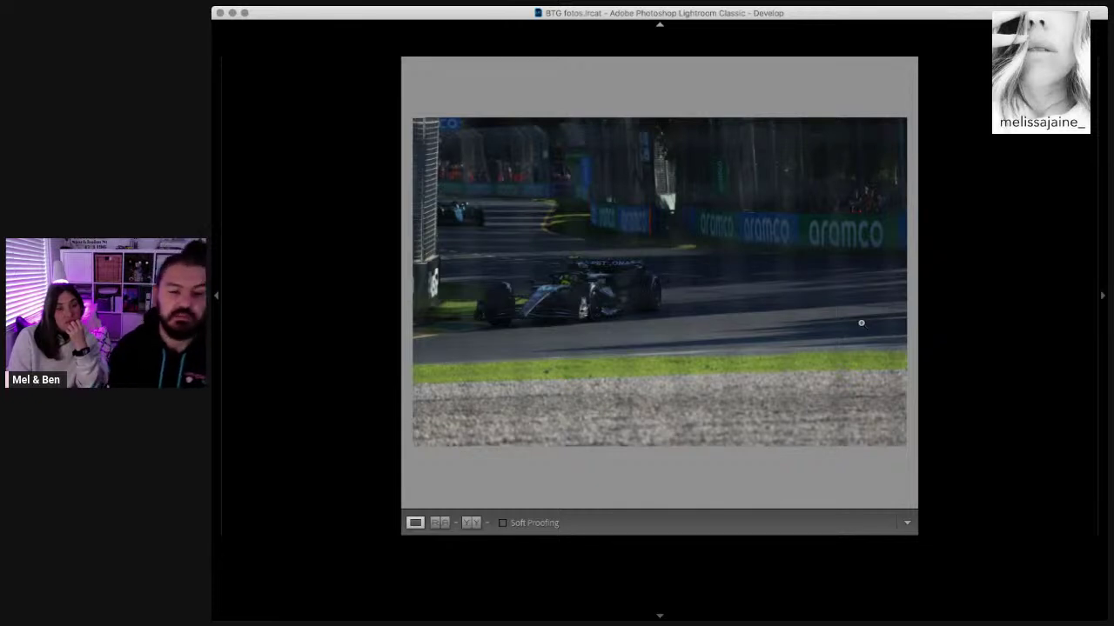
{"action": "key", "text": "Right"}
{"action": "key", "text": "Right"}
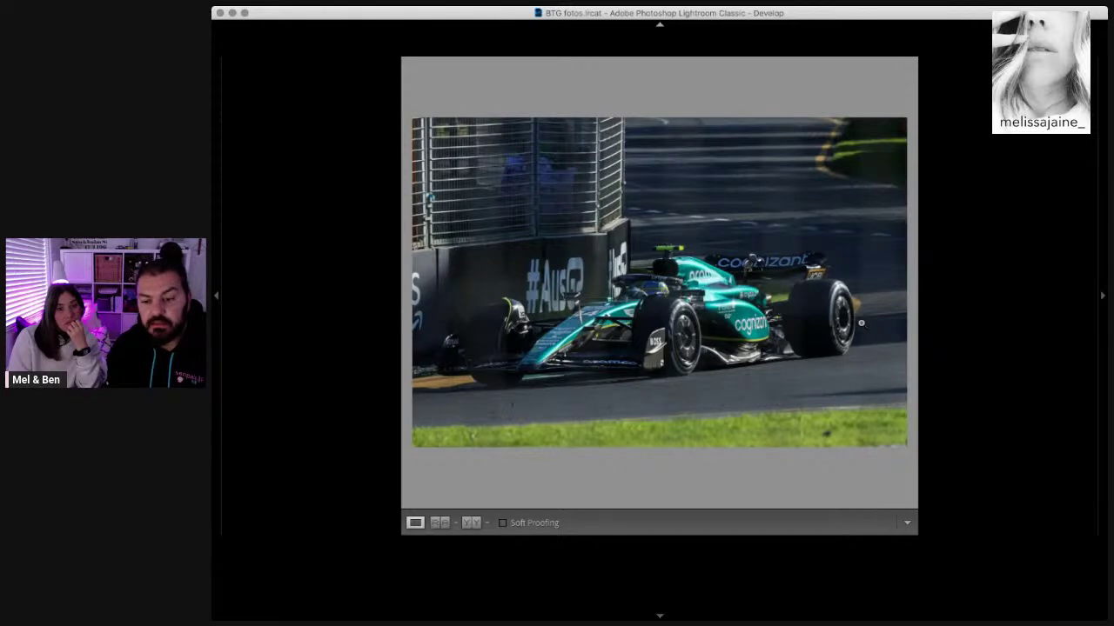
{"action": "key", "text": "Right"}
{"action": "key", "text": "Right"}
{"action": "key", "text": "Right"}
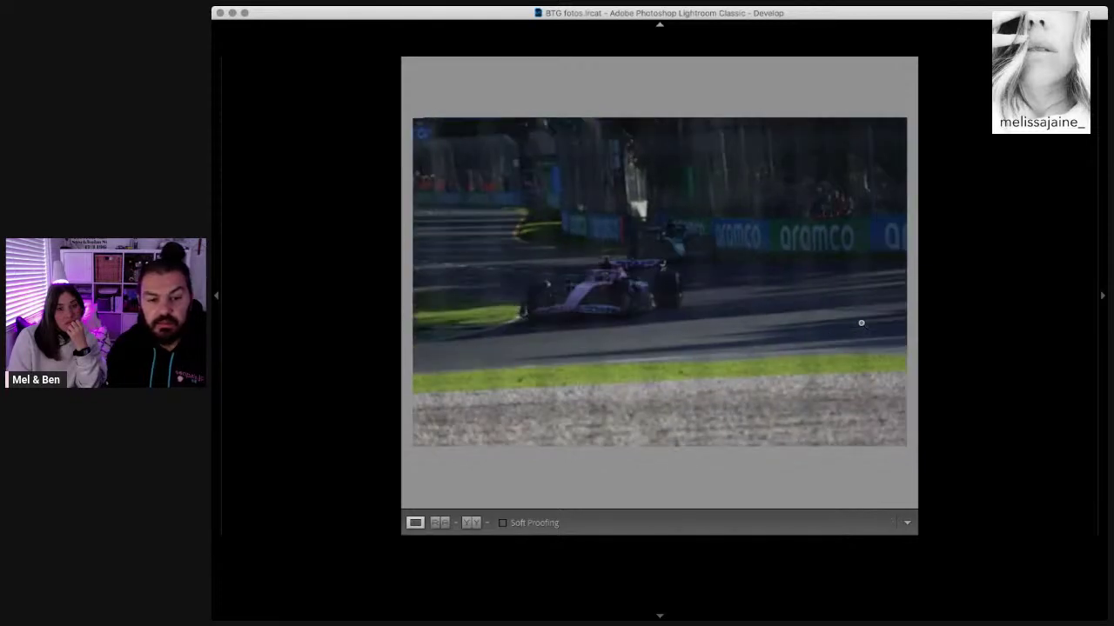
{"action": "key", "text": "Right"}
{"action": "key", "text": "Right"}
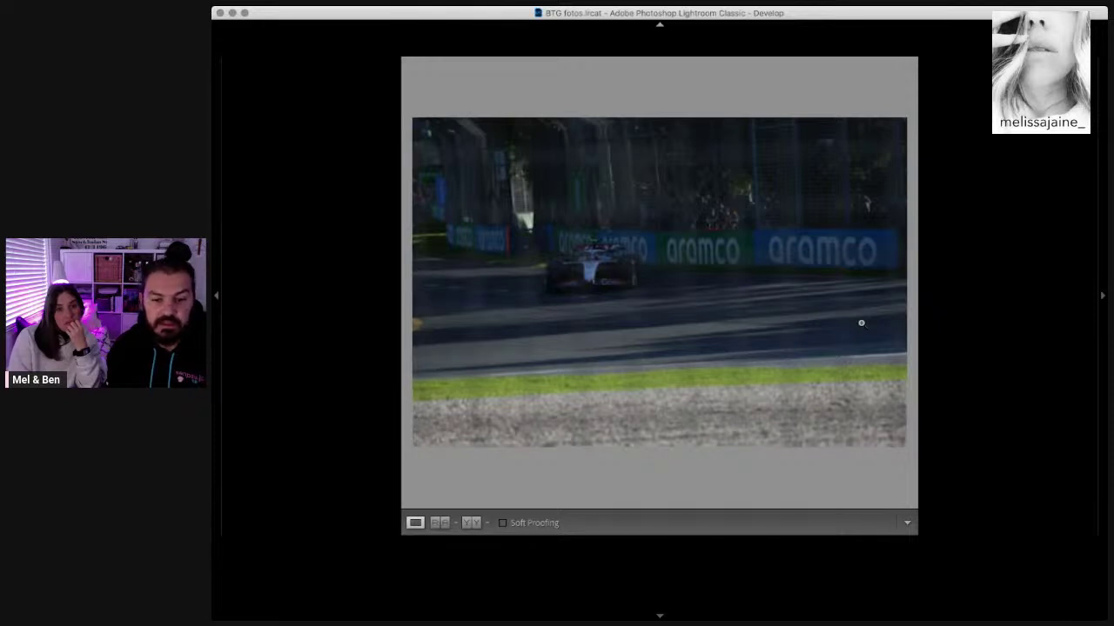
{"action": "key", "text": "Right"}
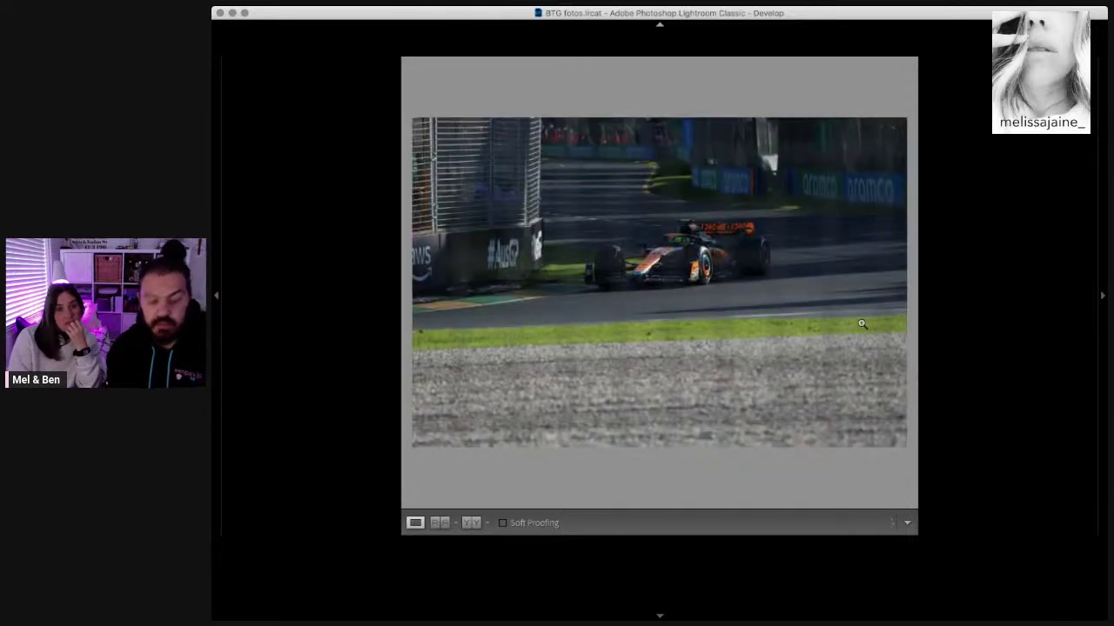
{"action": "key", "text": "Right"}
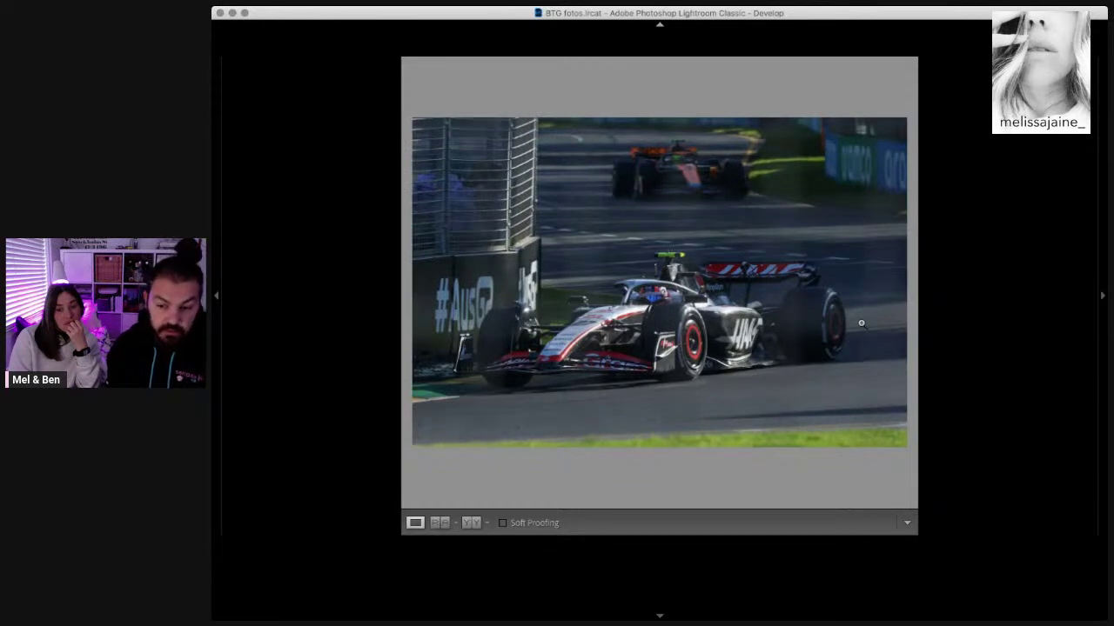
{"action": "key", "text": "Right"}
{"action": "key", "text": "Right"}
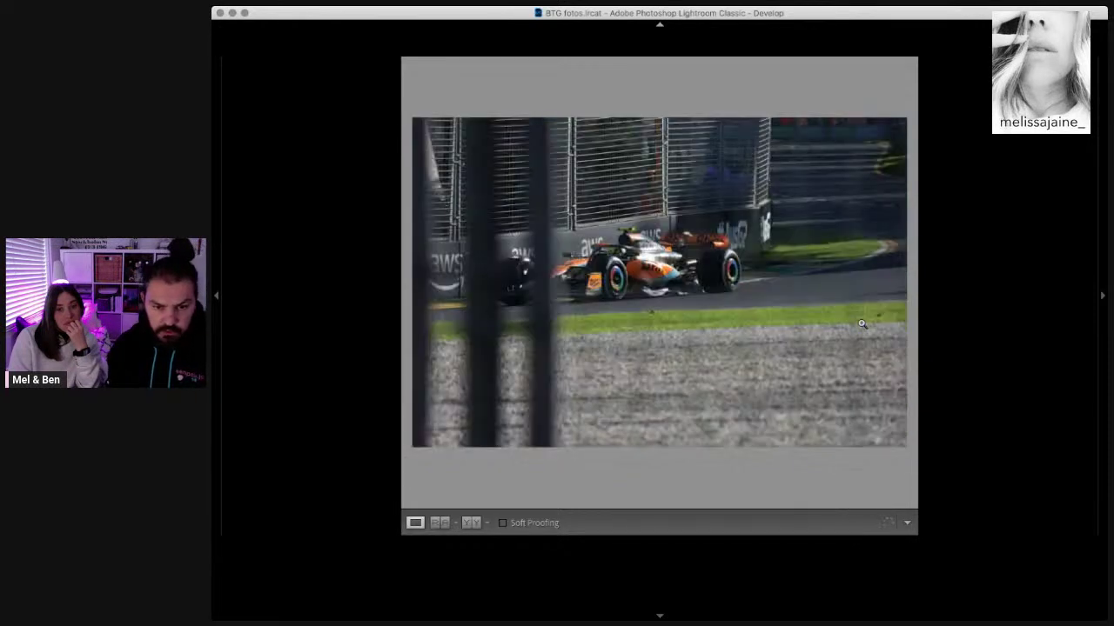
{"action": "key", "text": "Right"}
{"action": "key", "text": "Left"}
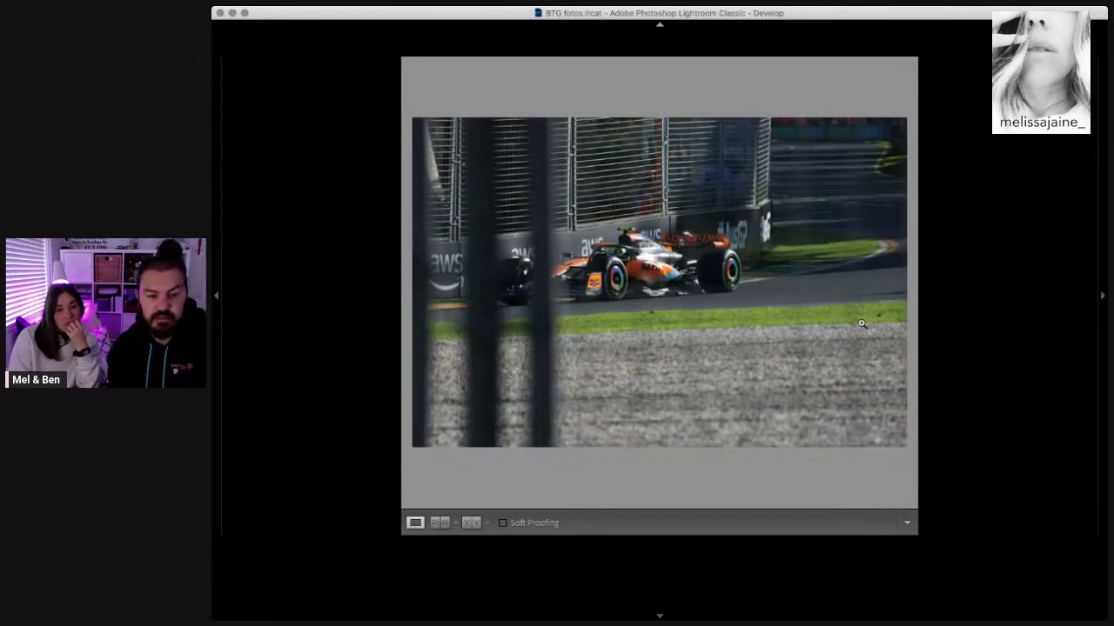
{"action": "key", "text": "Right"}
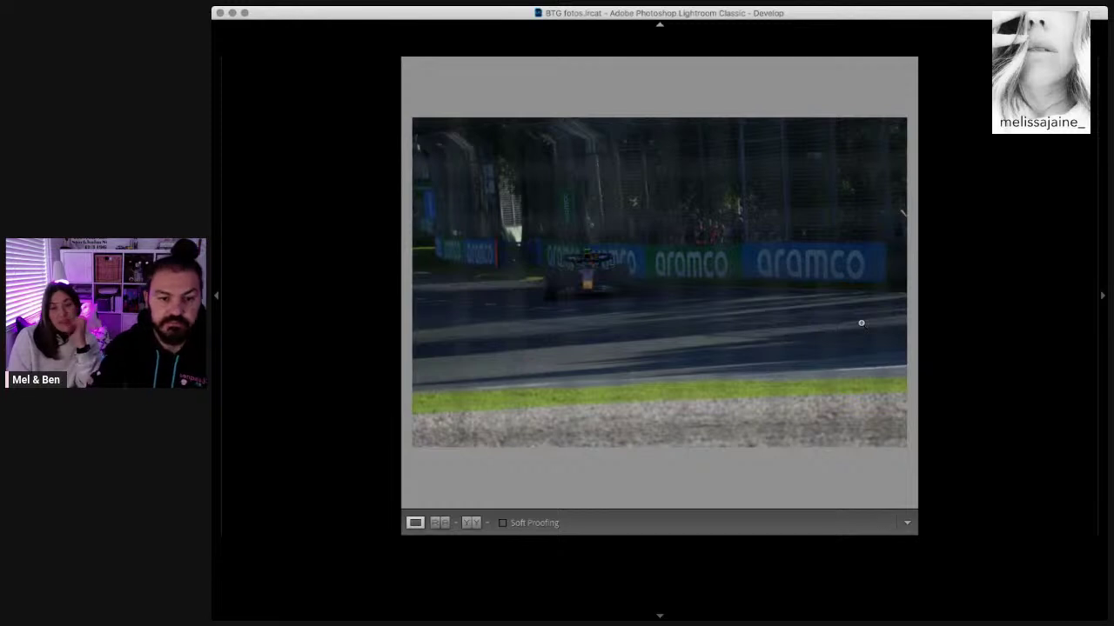
{"action": "key", "text": "Right"}
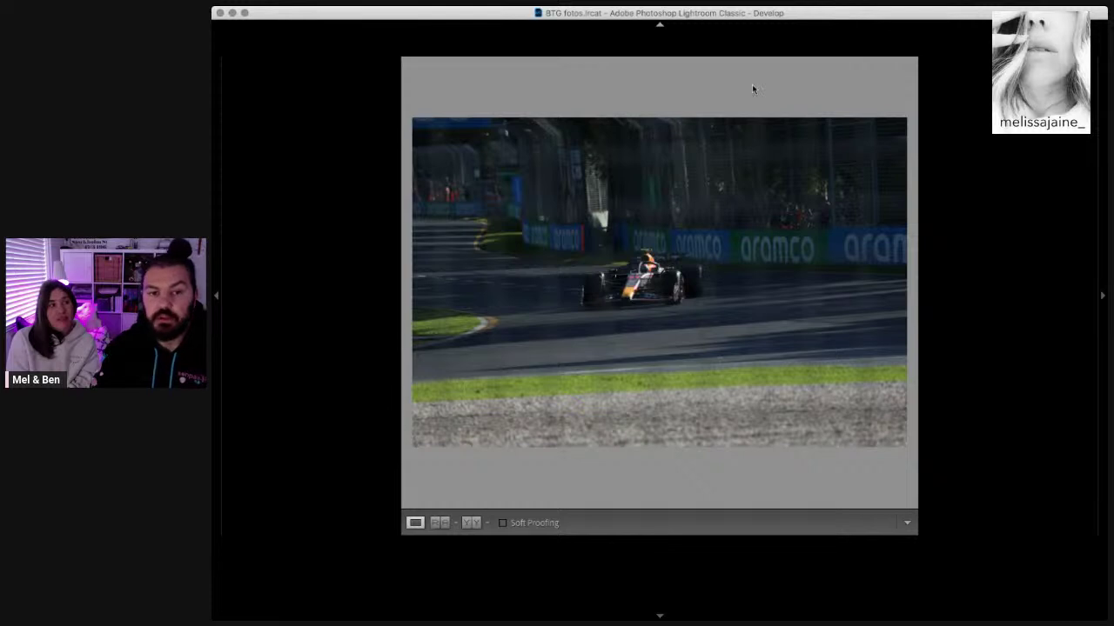
{"action": "key", "text": "g"}
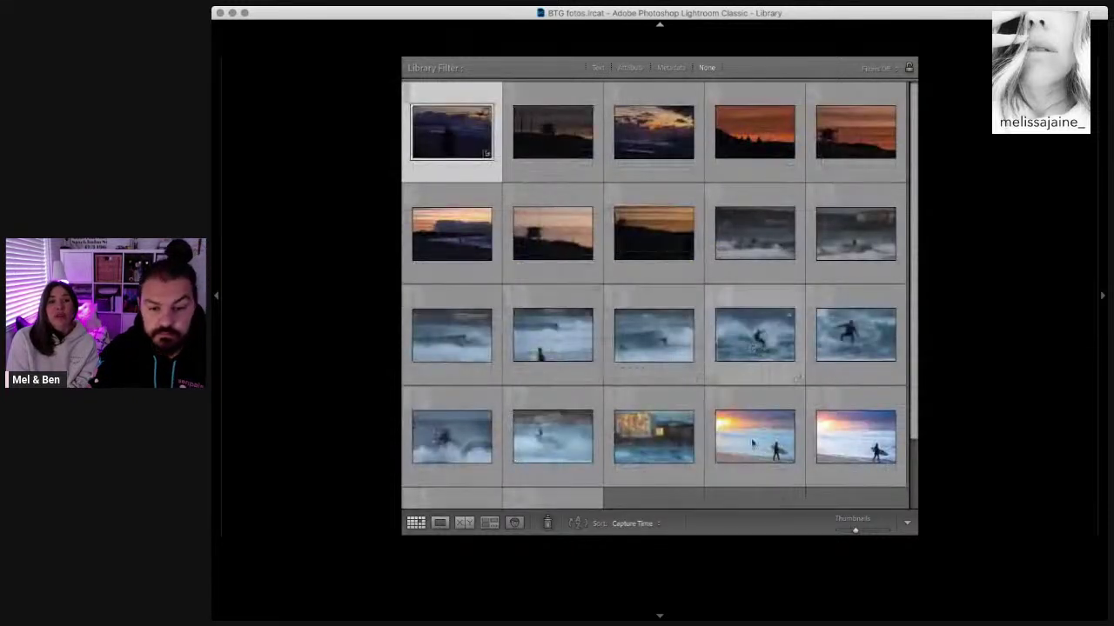
Step: Scroll down and select the last surf thumbnail, the surfer walking along the beach
{"action": "scroll", "coordinate": [803, 429], "scroll_direction": "down", "scroll_amount": 2}
{"action": "left_click", "coordinate": [572, 451]}
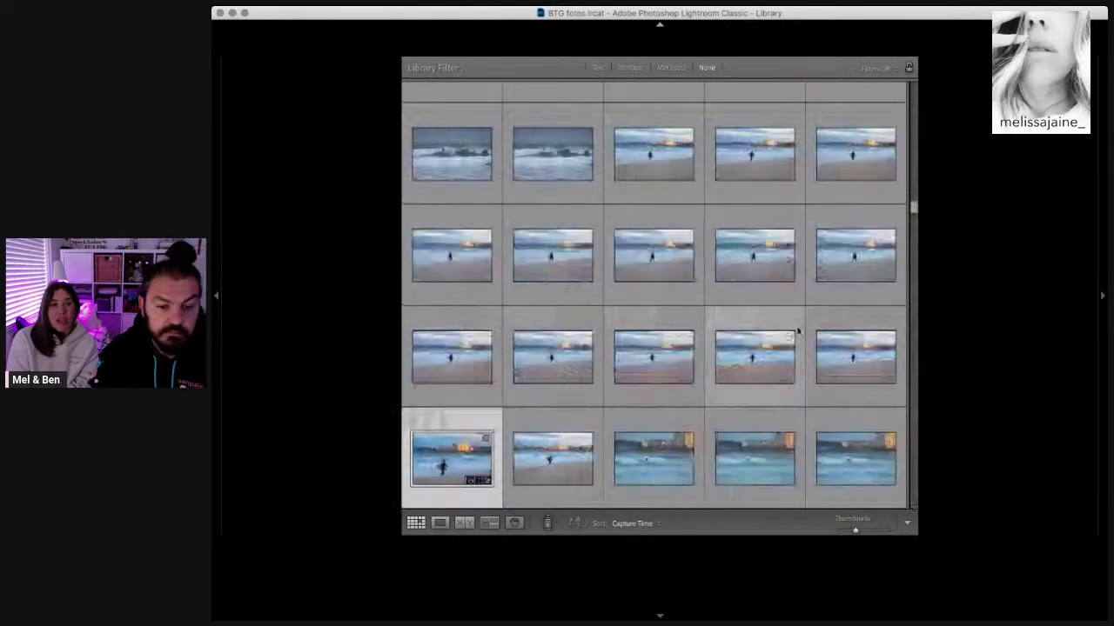
Step: Open the selected photo in Develop and step back through the wave shots to the carving surfer
{"action": "key", "text": "d"}
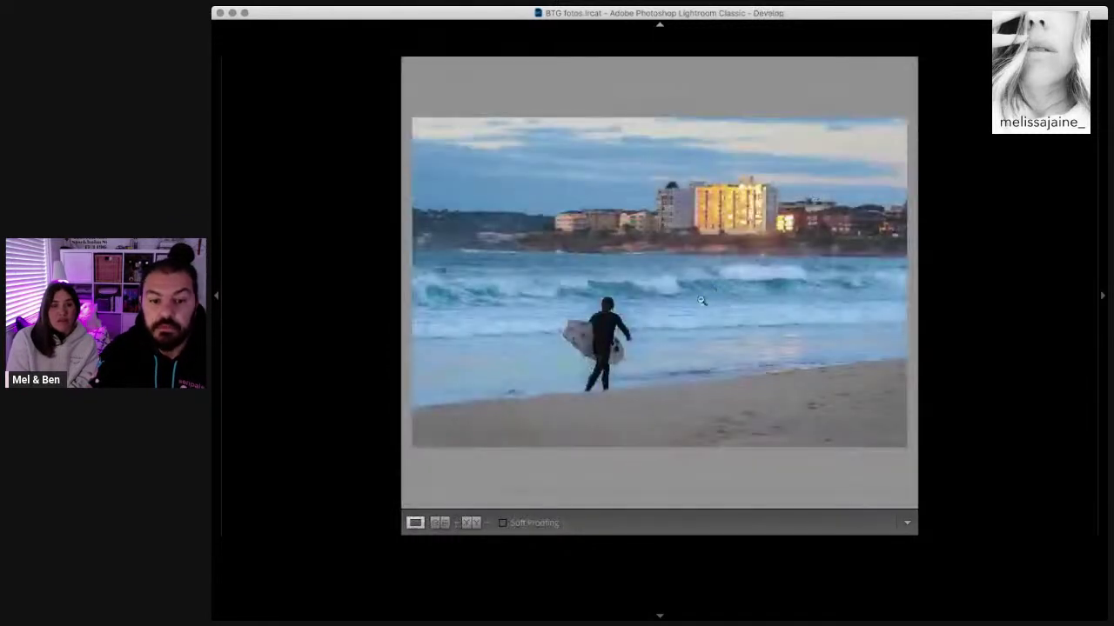
{"action": "key", "text": "Left"}
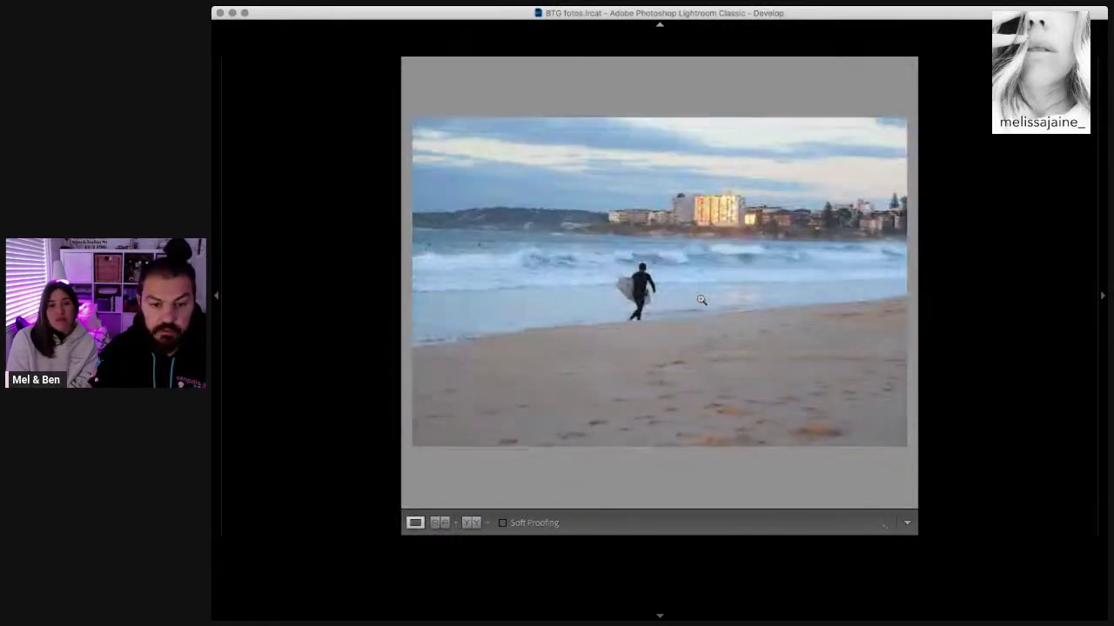
{"action": "key", "text": "Left"}
{"action": "key", "text": "Left"}
{"action": "key", "text": "Left"}
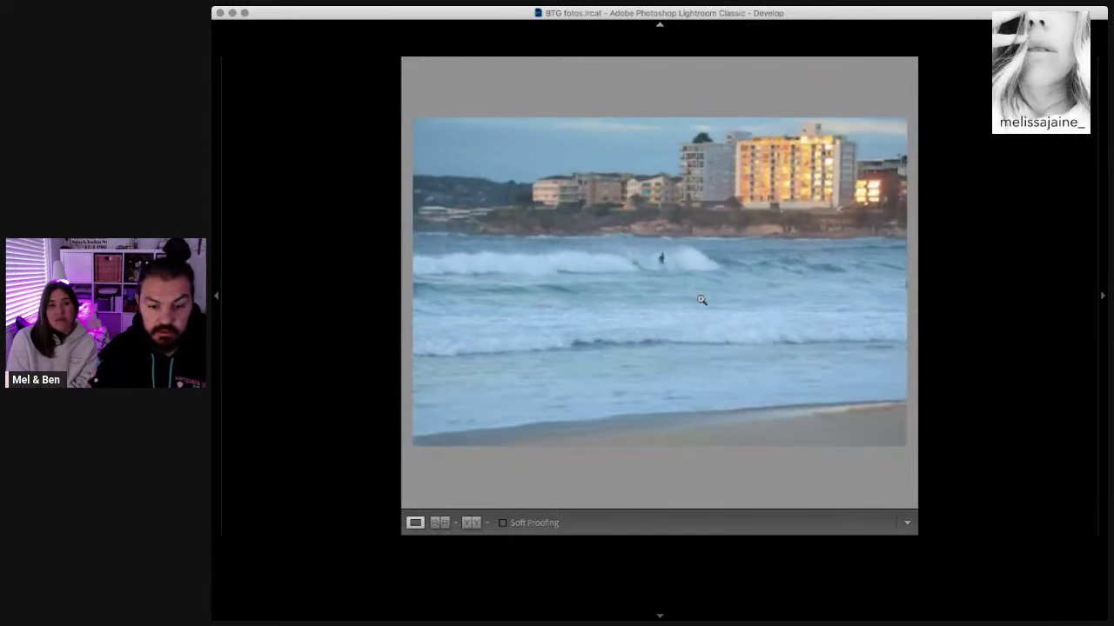
{"action": "key", "text": "Left"}
{"action": "key", "text": "Left"}
{"action": "key", "text": "Left"}
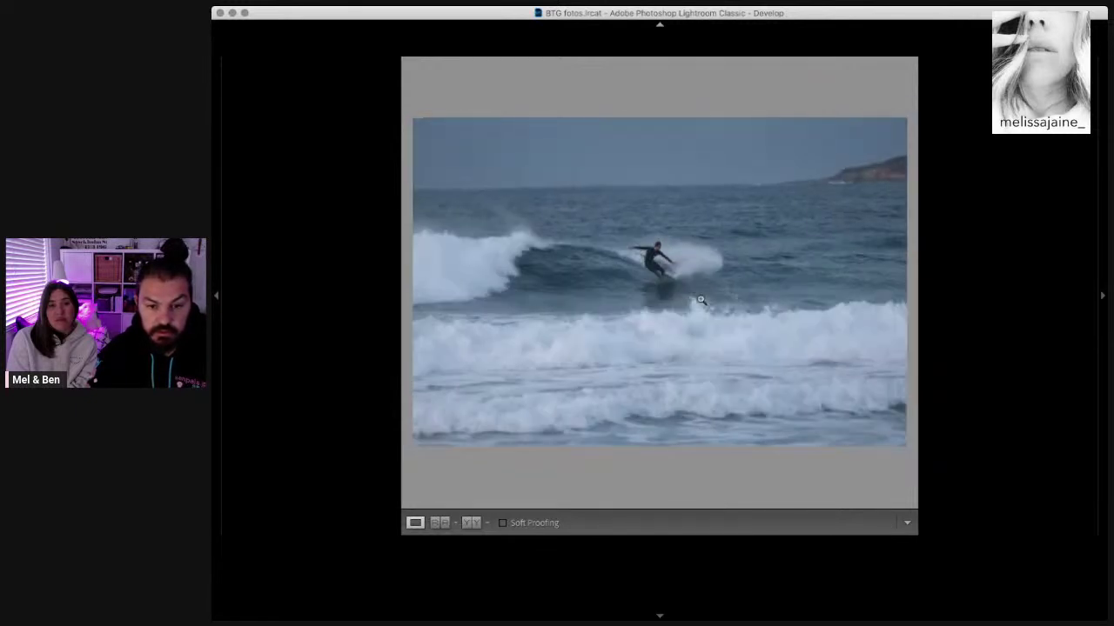
{"action": "key", "text": "Left"}
{"action": "key", "text": "Left"}
{"action": "key", "text": "Left"}
{"action": "key", "text": "Left"}
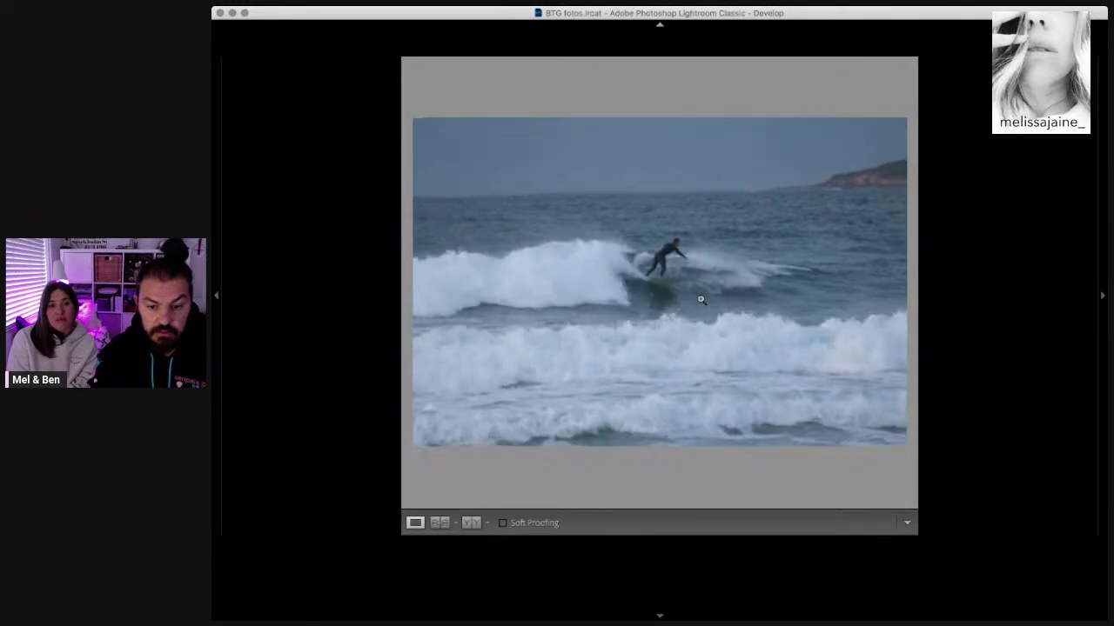
{"action": "key", "text": "Left"}
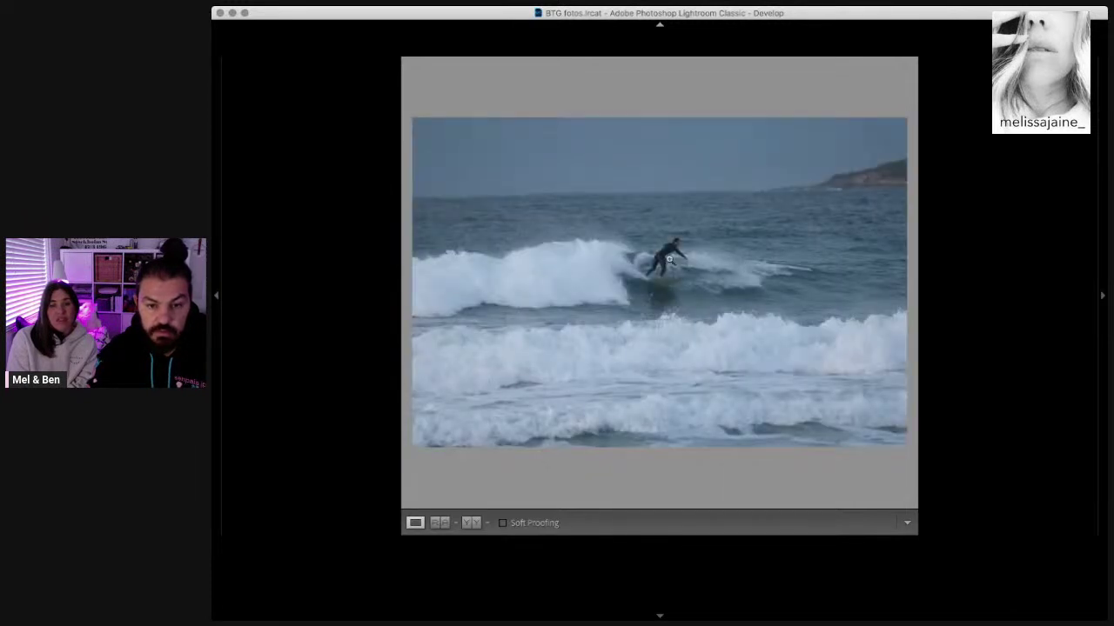
Step: Zoom to 1:1 and compare the surfer's burst poses up close
{"action": "left_click", "coordinate": [668, 258]}
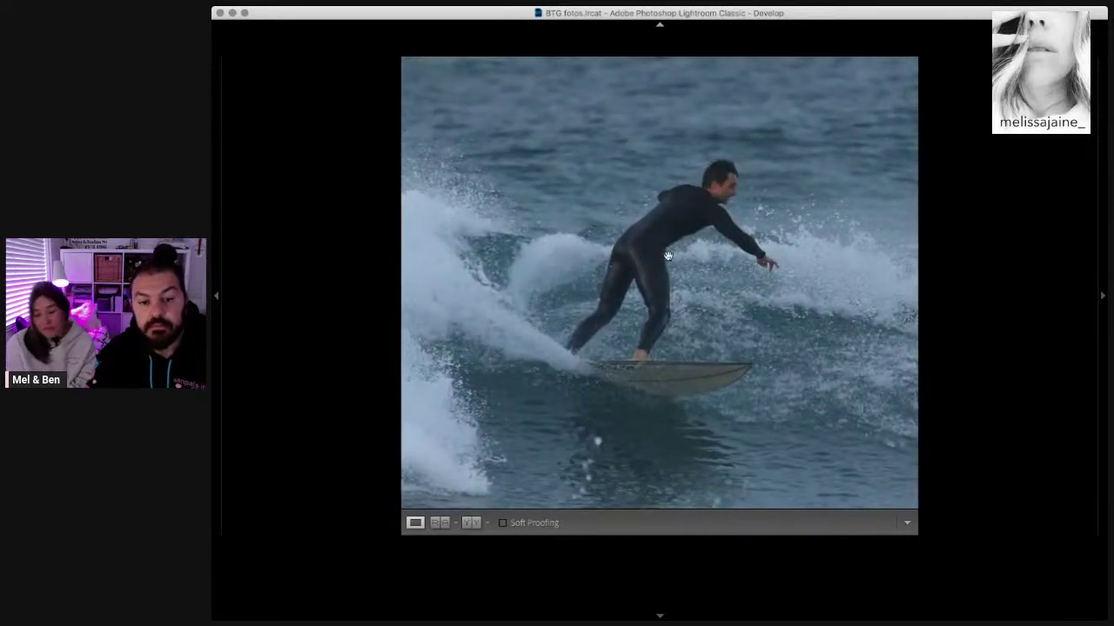
{"action": "key", "text": "Left"}
{"action": "key", "text": "Left"}
{"action": "key", "text": "Left"}
{"action": "key", "text": "Left"}
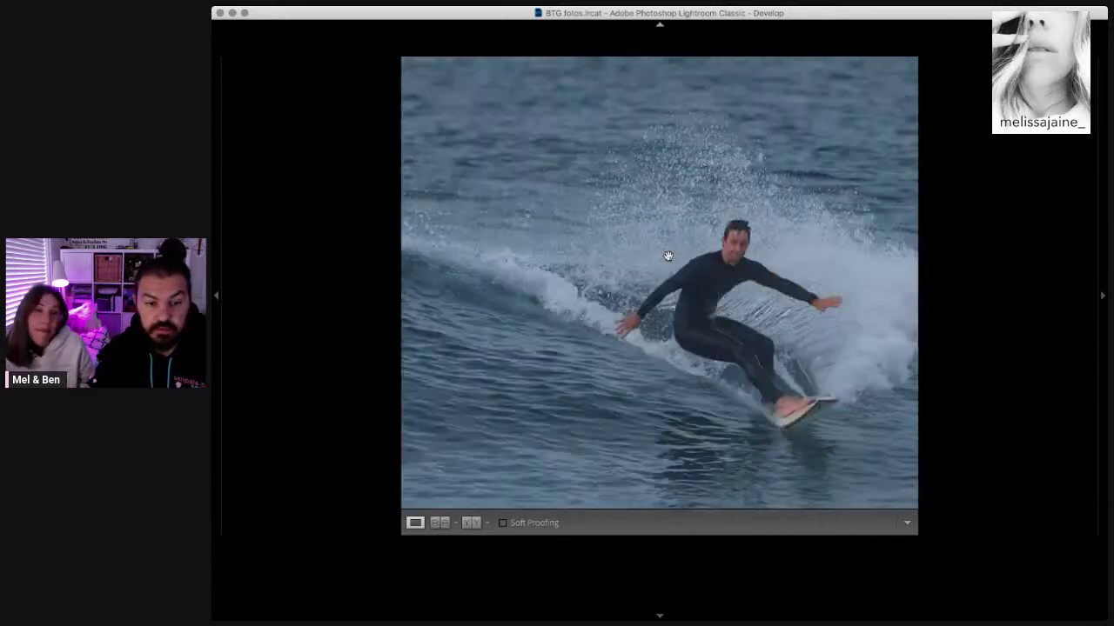
{"action": "key", "text": "Left"}
{"action": "key", "text": "Left"}
{"action": "key", "text": "Left"}
{"action": "key", "text": "Left"}
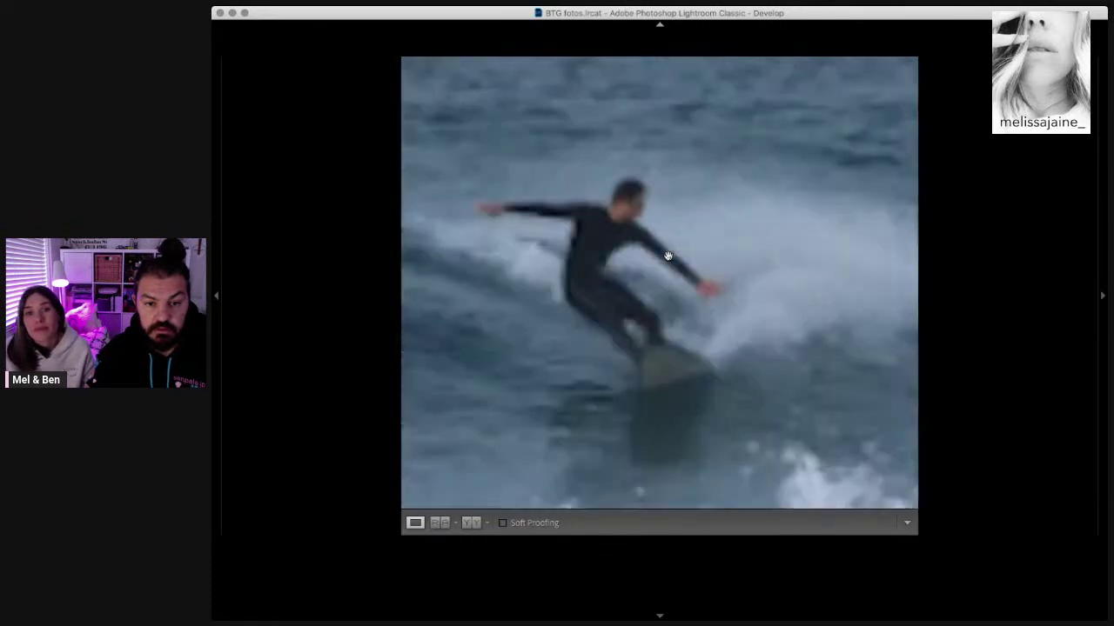
{"action": "key", "text": "Left"}
{"action": "key", "text": "Left"}
{"action": "key", "text": "Left"}
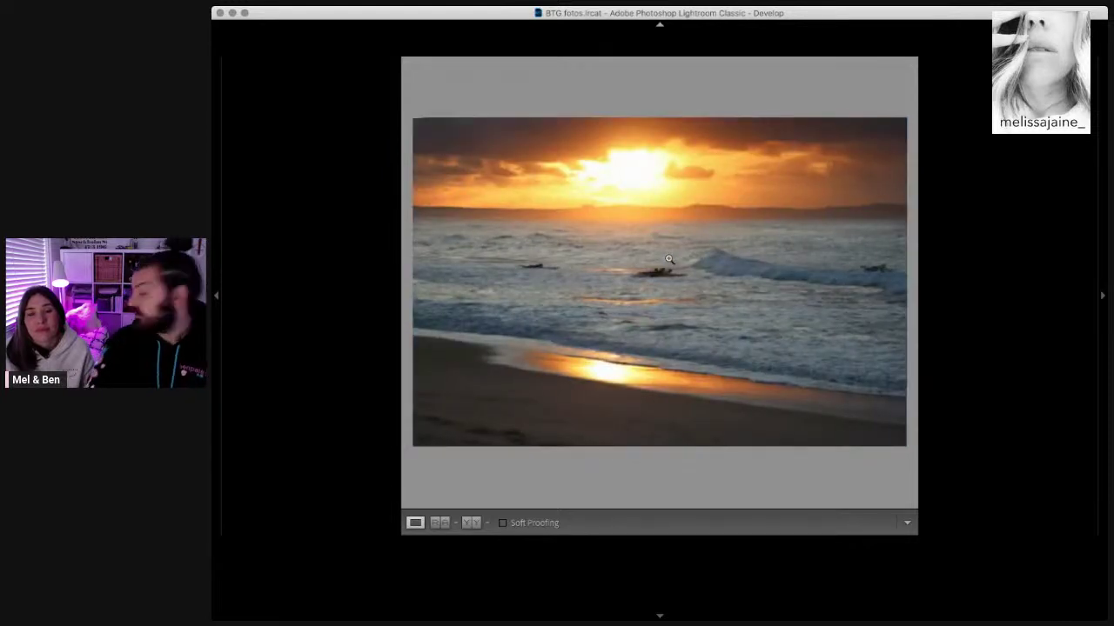
Step: Zoom in and out on the sunset beach photo and step to neighbouring sunset frames
{"action": "left_click", "coordinate": [669, 261]}
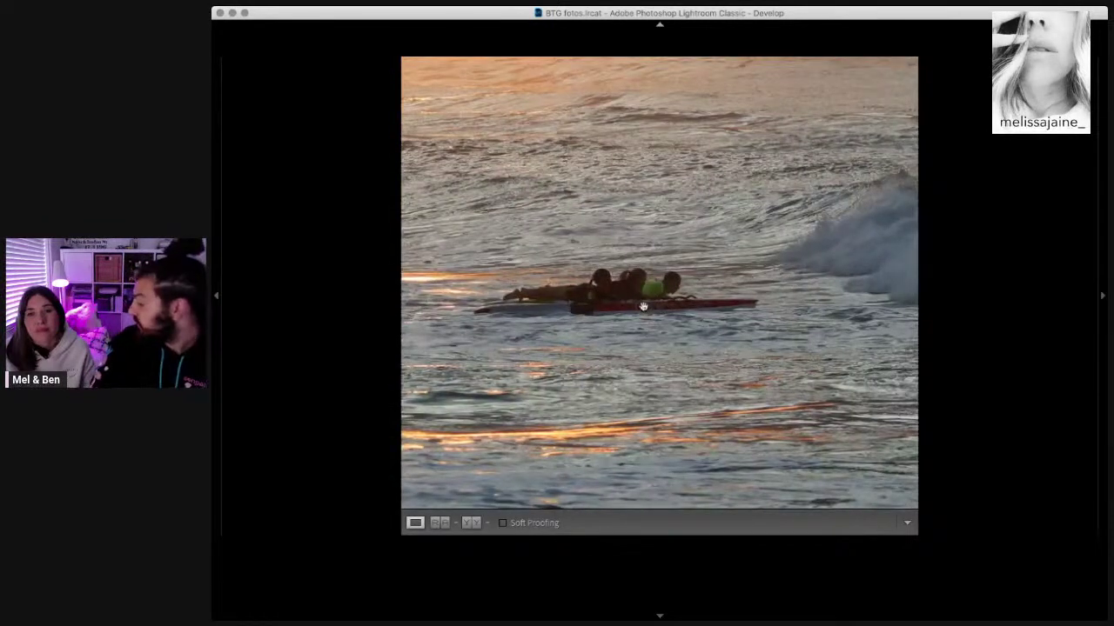
{"action": "left_click", "coordinate": [643, 306]}
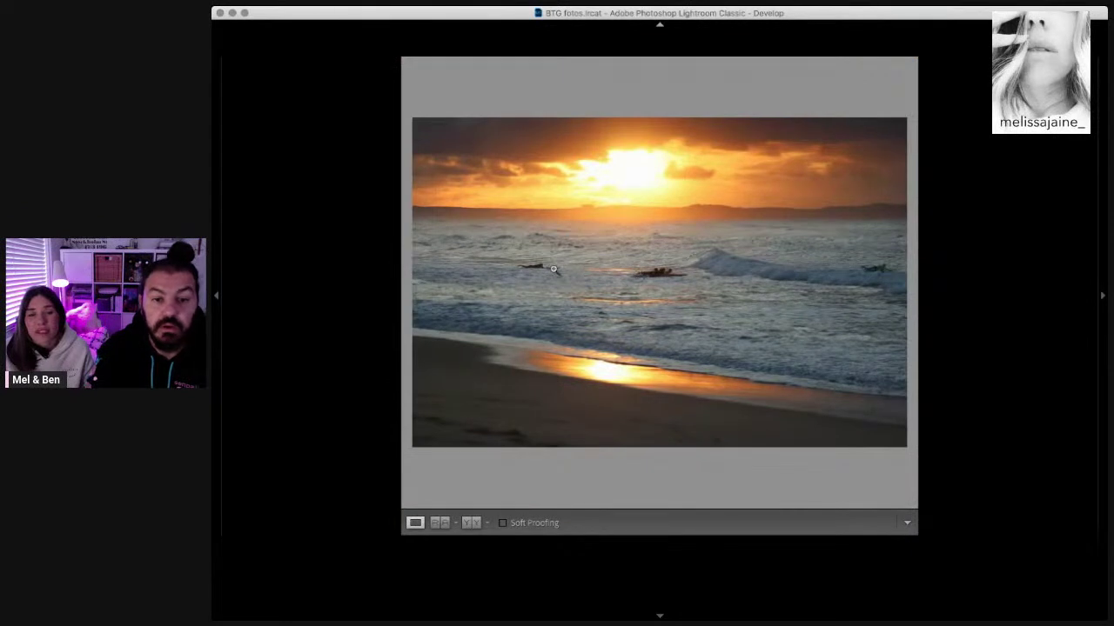
{"action": "key", "text": "Right"}
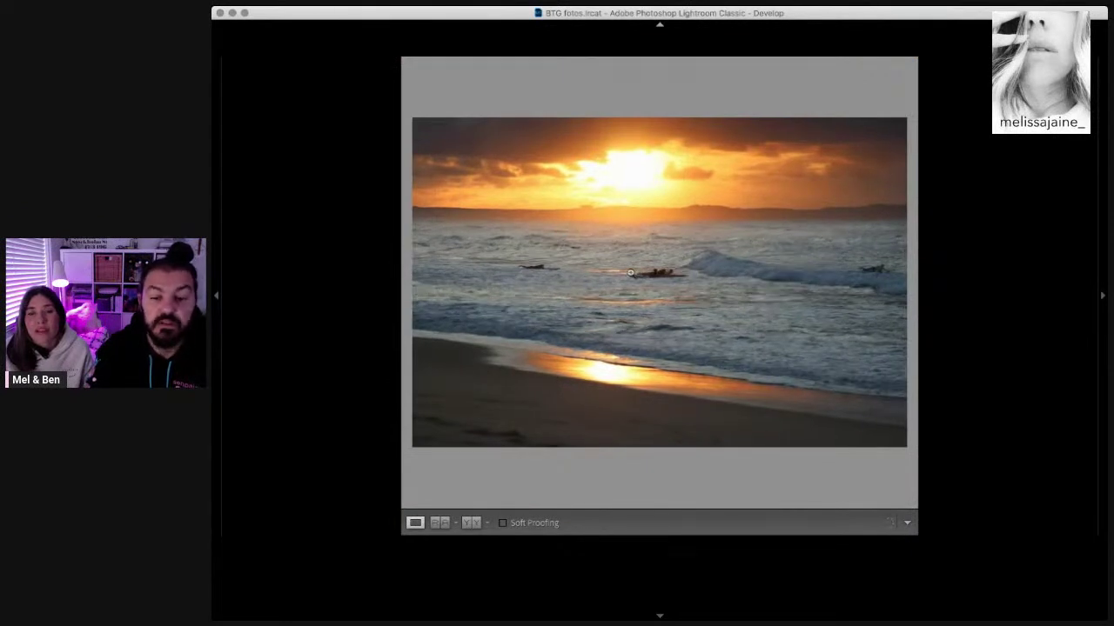
{"action": "key", "text": "Right"}
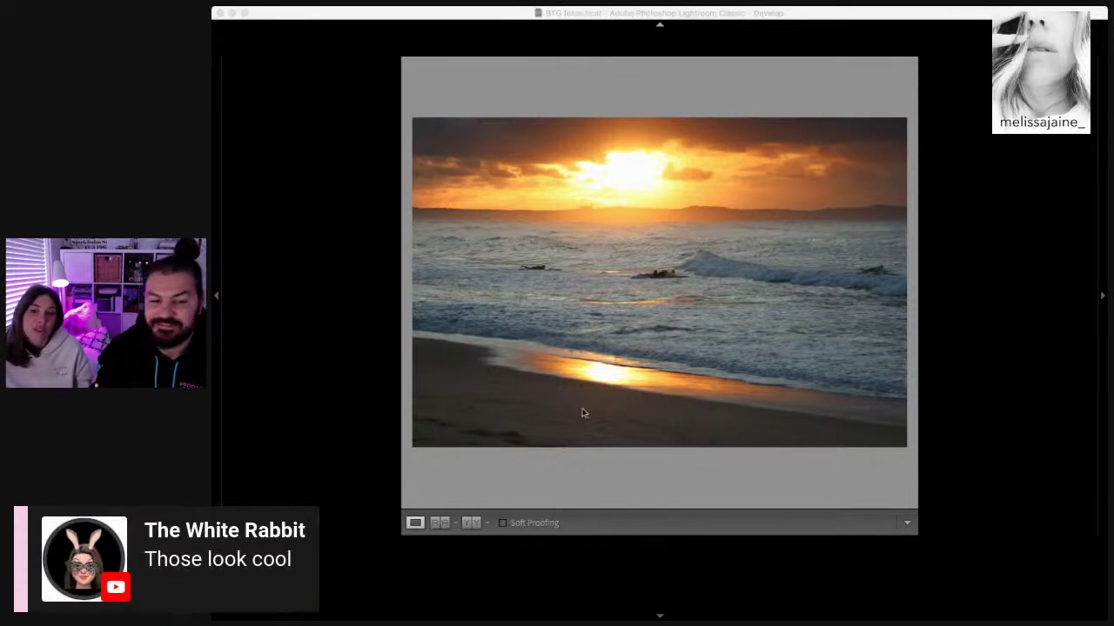
{"action": "left_click", "coordinate": [577, 366]}
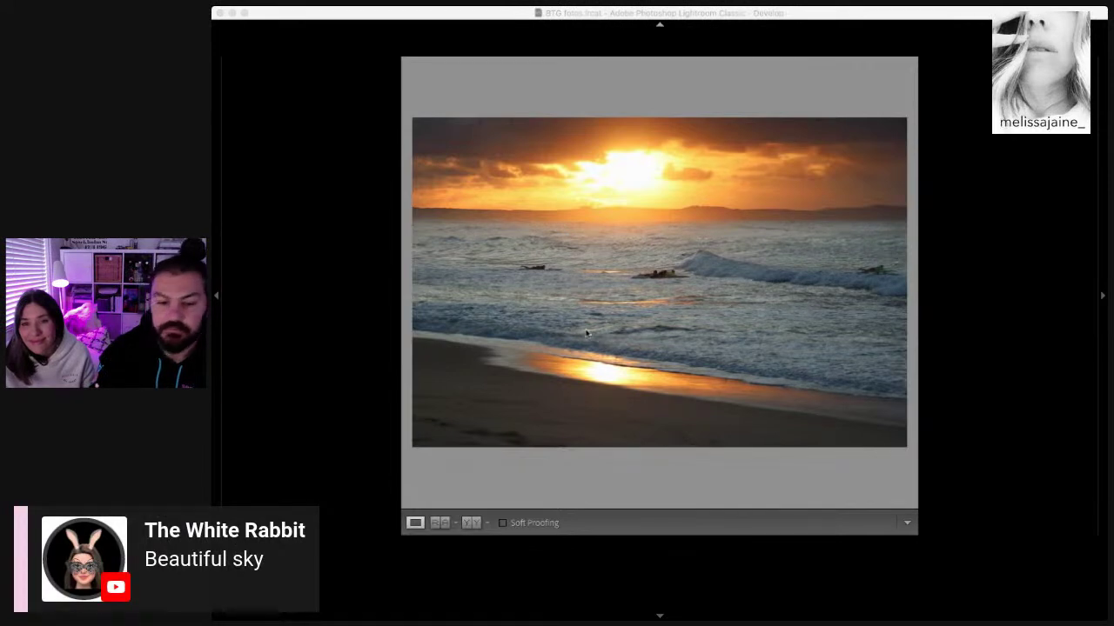
{"action": "left_click", "coordinate": [580, 327]}
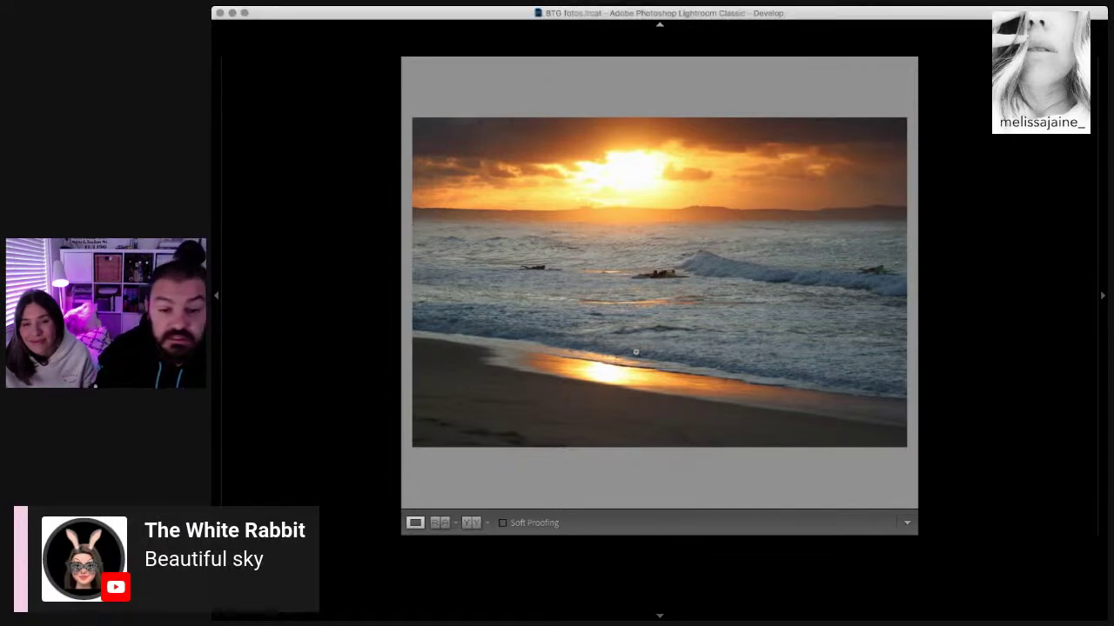
Step: Zoom on the surfers in the water, then browse to the sunset frame with the breaking wave
{"action": "left_click", "coordinate": [623, 306]}
{"action": "key", "text": "Right"}
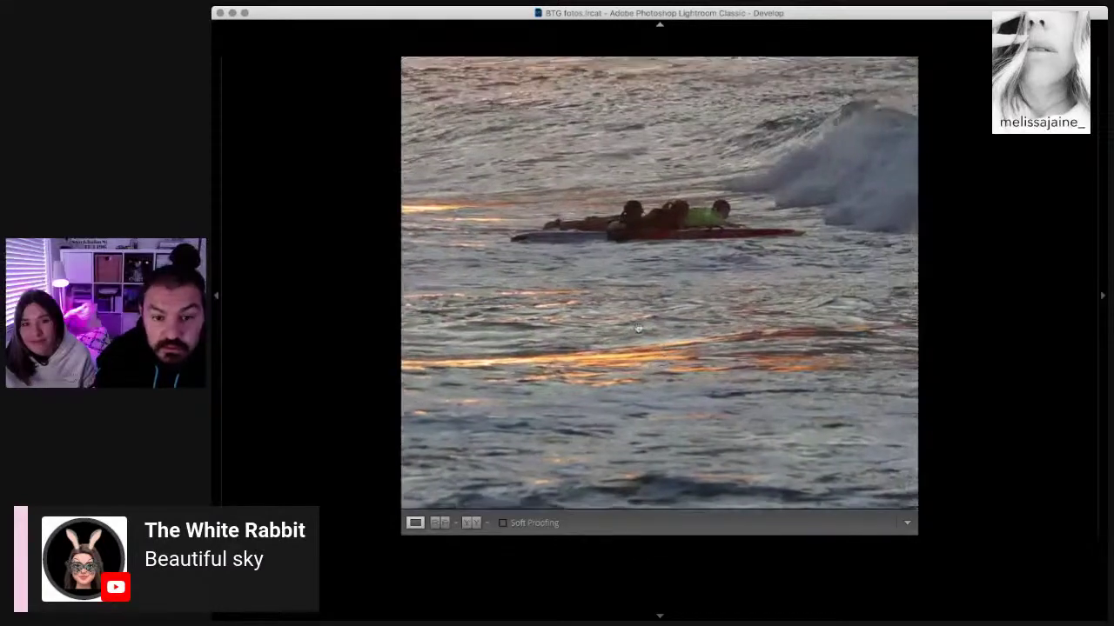
{"action": "key", "text": "Right"}
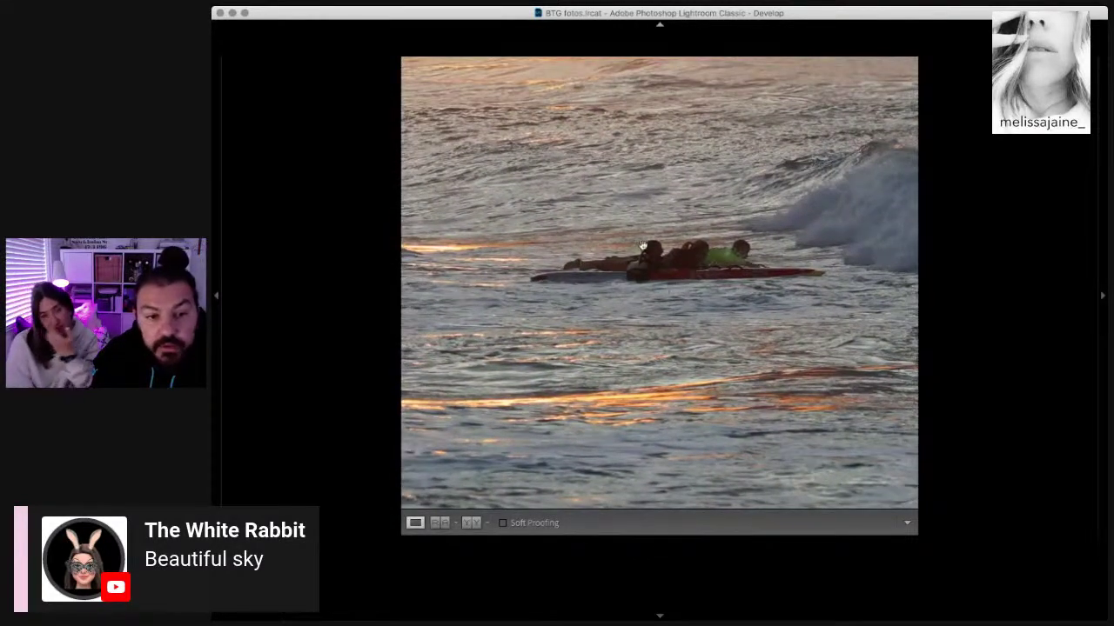
{"action": "key", "text": "Right"}
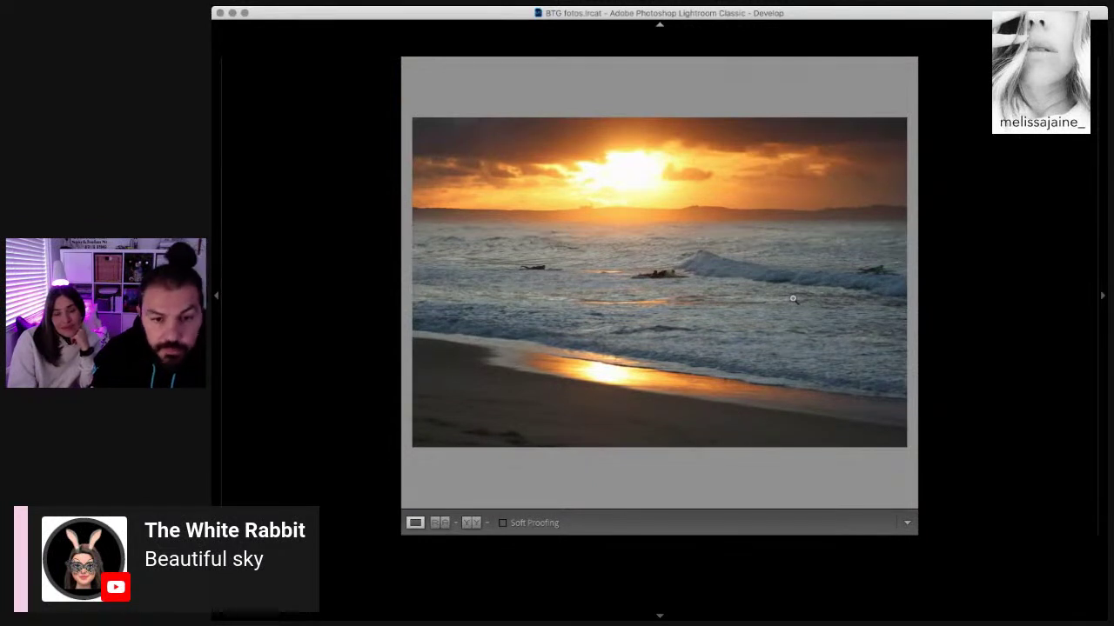
{"action": "key", "text": "Right"}
{"action": "key", "text": "Right"}
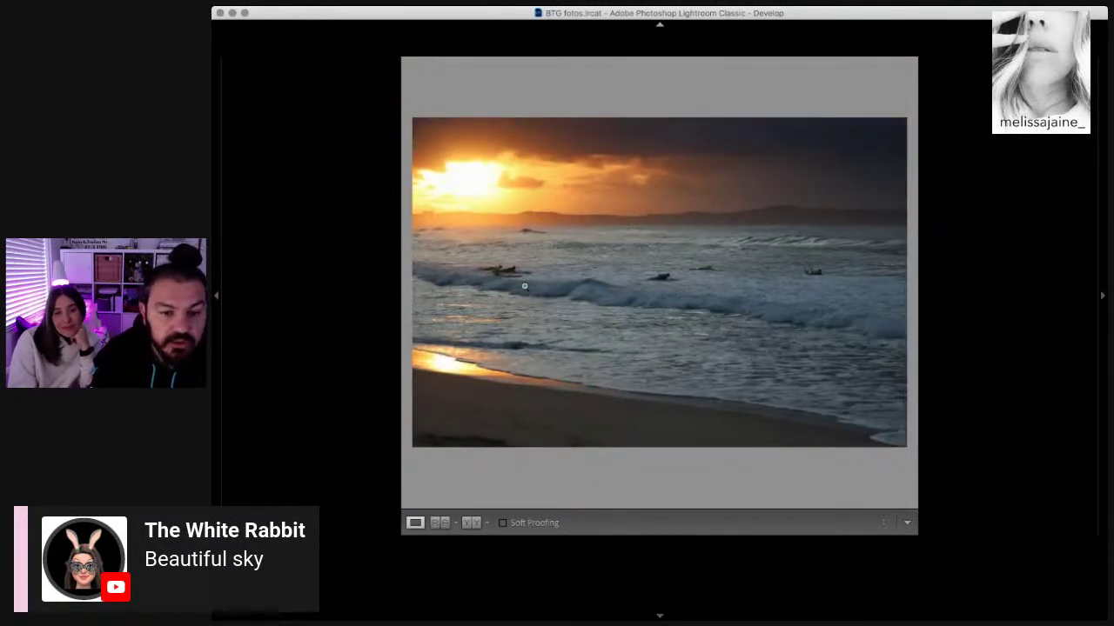
{"action": "key", "text": "Right"}
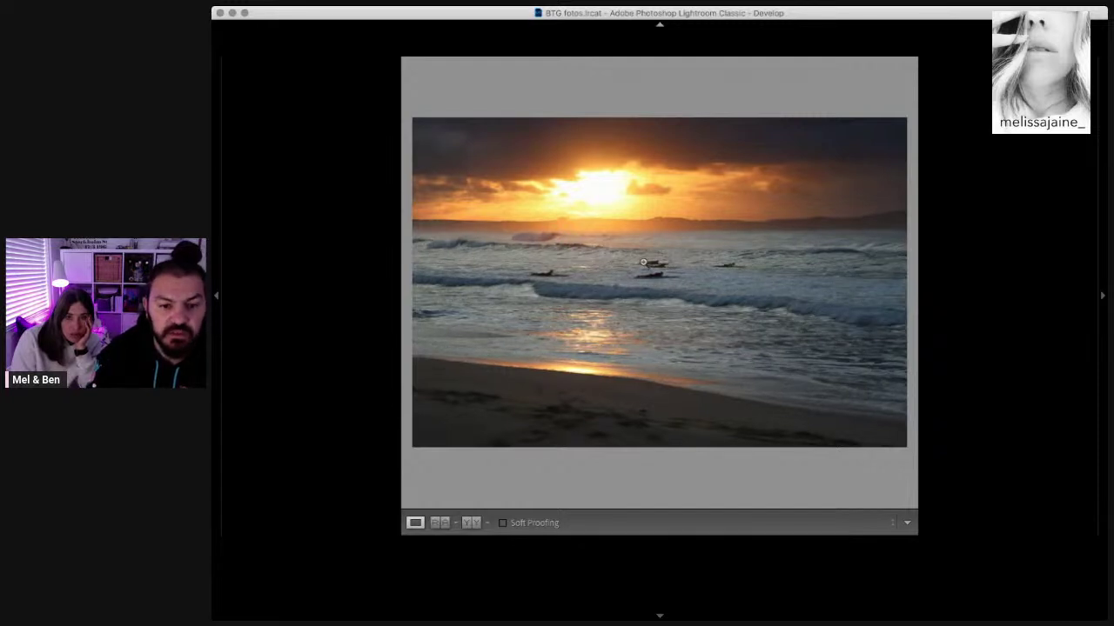
{"action": "key", "text": "Right"}
{"action": "key", "text": "Right"}
{"action": "key", "text": "Right"}
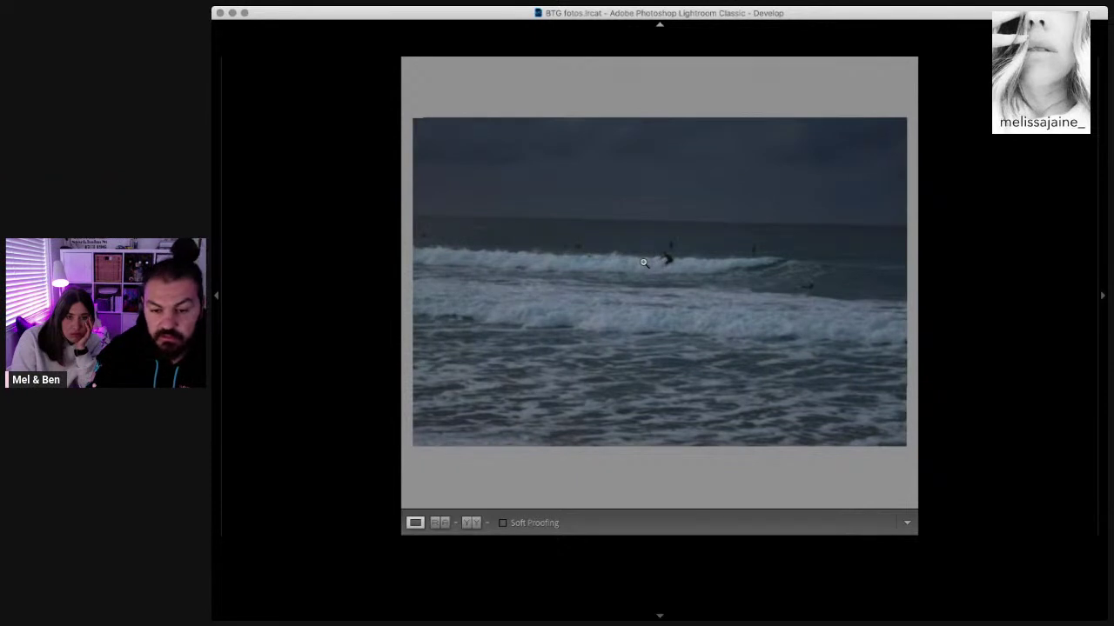
{"action": "key", "text": "Left"}
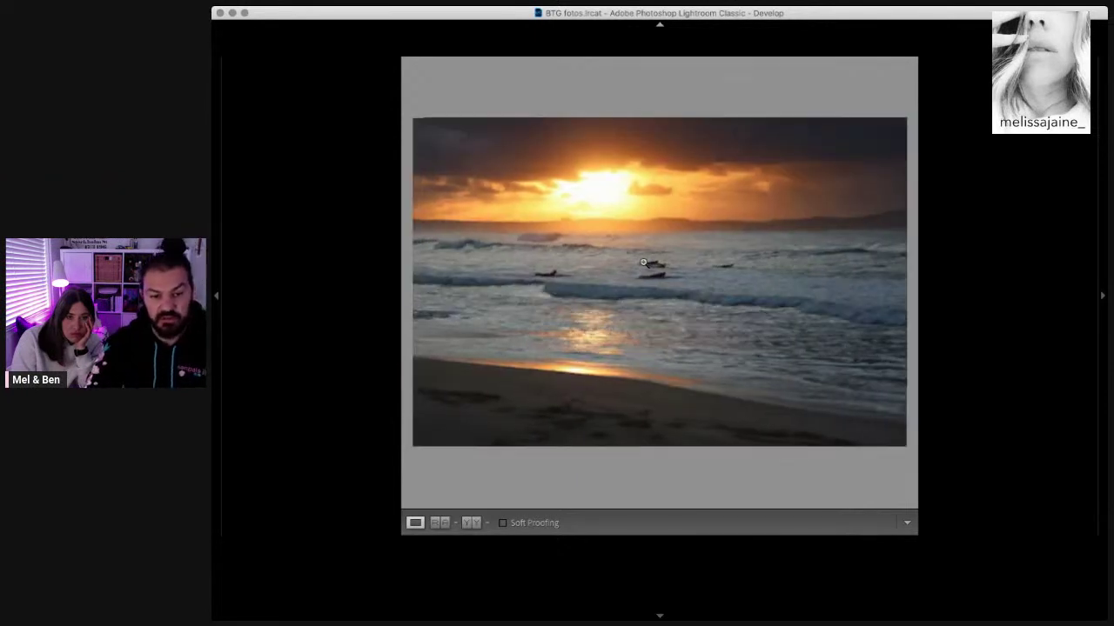
{"action": "key", "text": "Left"}
{"action": "key", "text": "Left"}
{"action": "key", "text": "Left"}
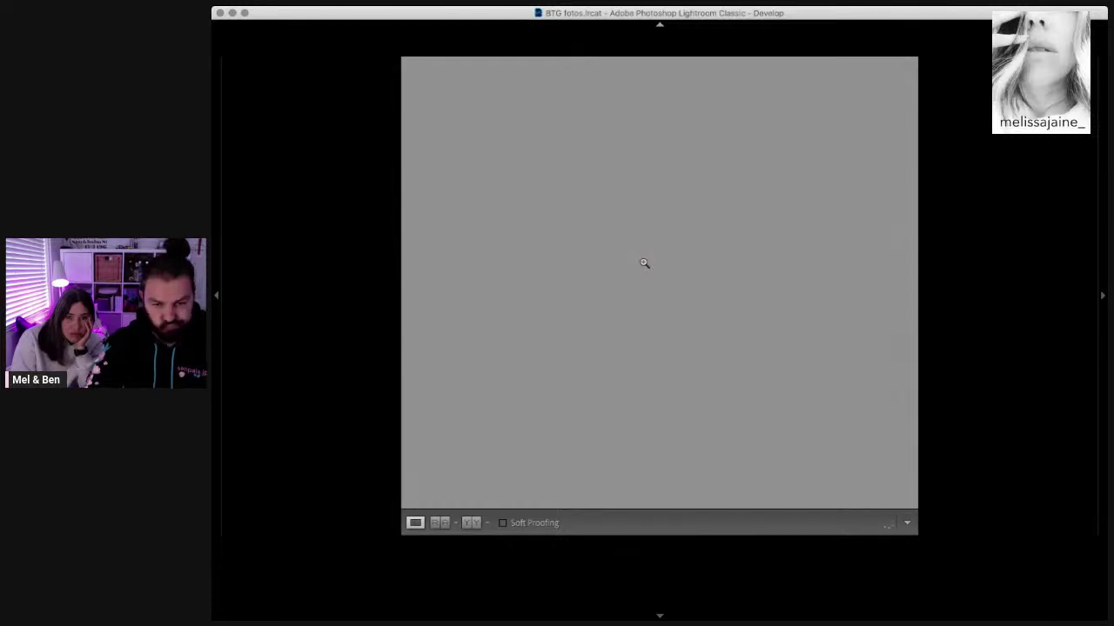
{"action": "key", "text": "Left"}
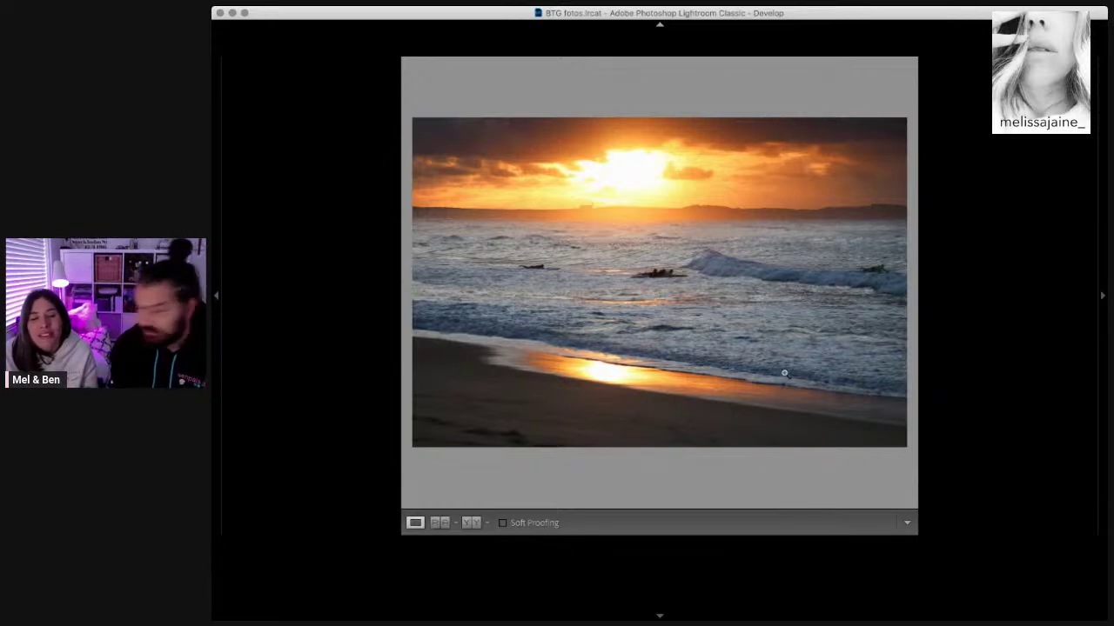
Step: Tighten and level the sunset crop, trimming the left edge and dark foreground sand
{"action": "left_click", "coordinate": [668, 281]}
{"action": "left_click", "coordinate": [669, 298]}
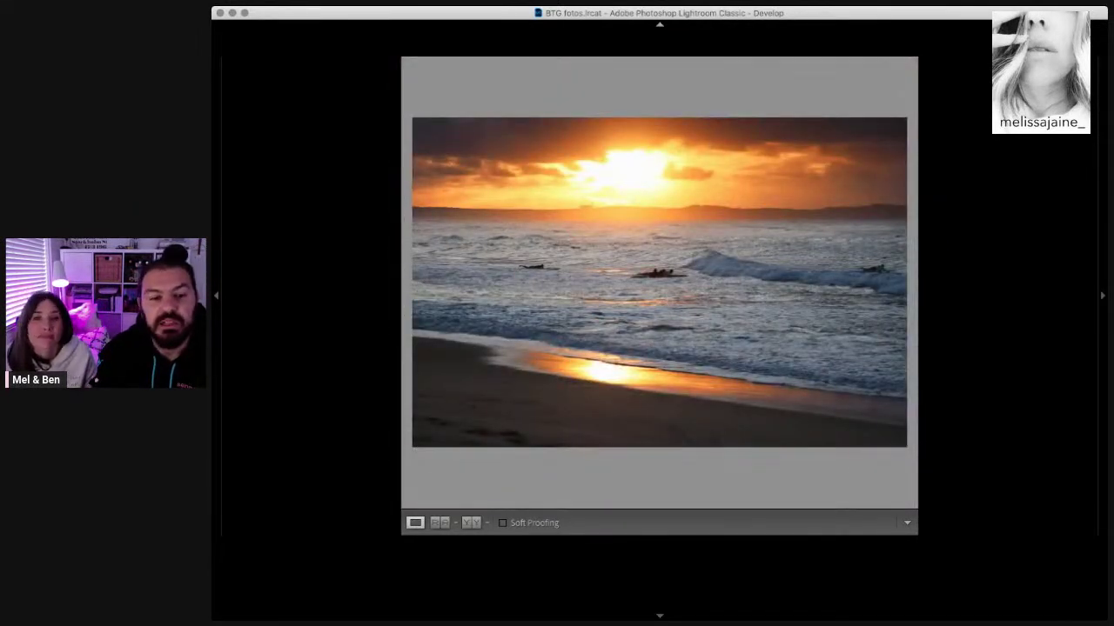
{"action": "key", "text": "r"}
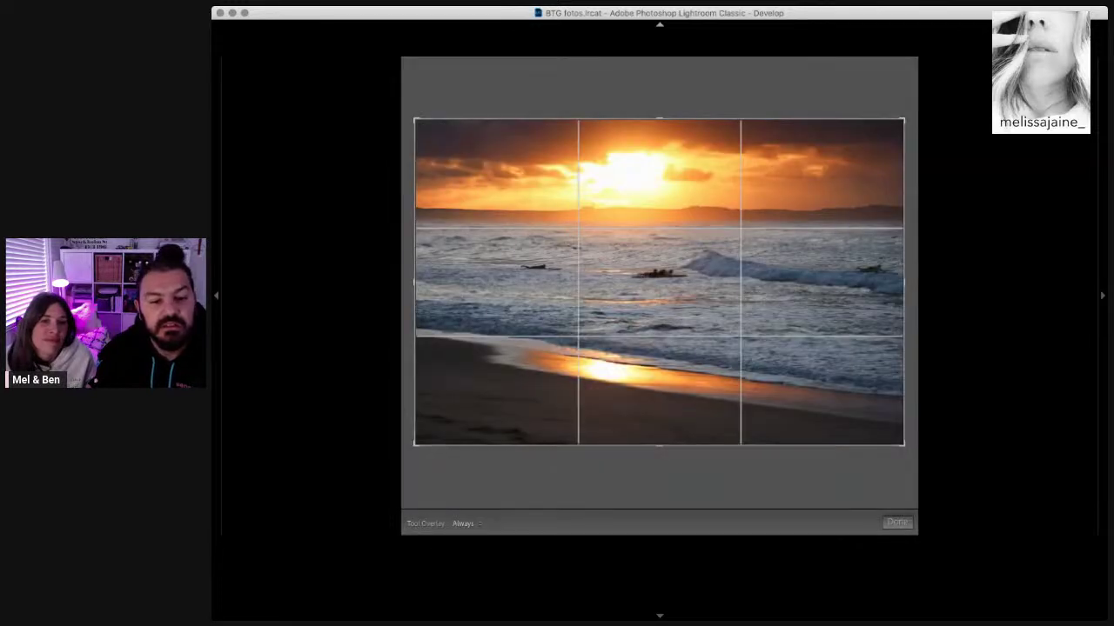
{"action": "left_click_drag", "start_coordinate": [540, 327], "coordinate": [526, 337]}
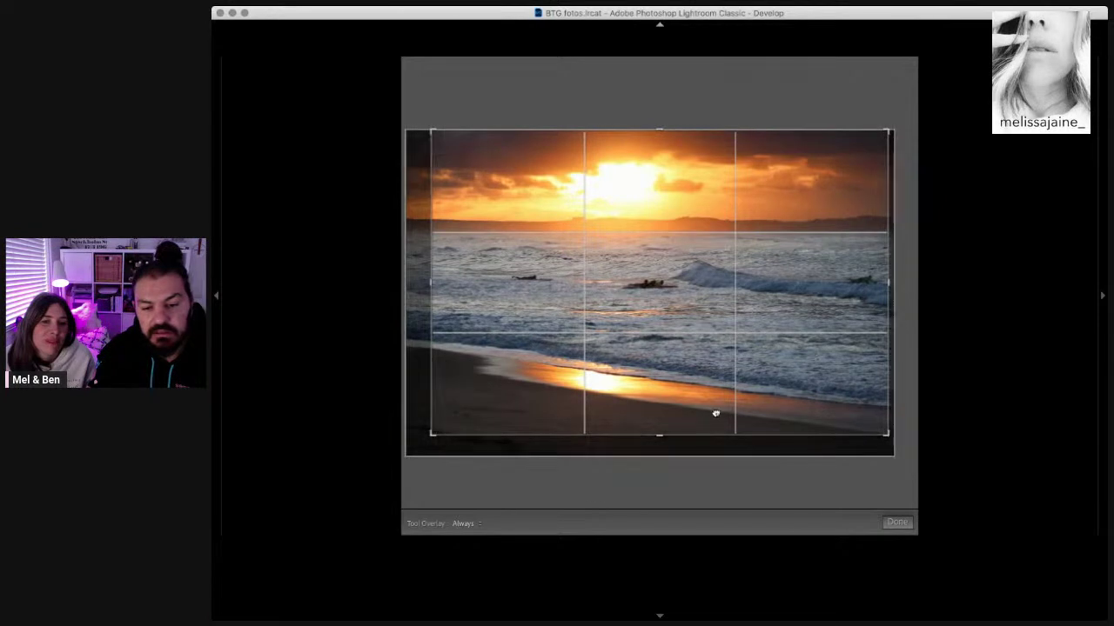
{"action": "mouse_move", "coordinate": [719, 414]}
{"action": "left_mouse_down"}
{"action": "mouse_move", "coordinate": [698, 428]}
{"action": "mouse_move", "coordinate": [717, 396]}
{"action": "left_mouse_up"}
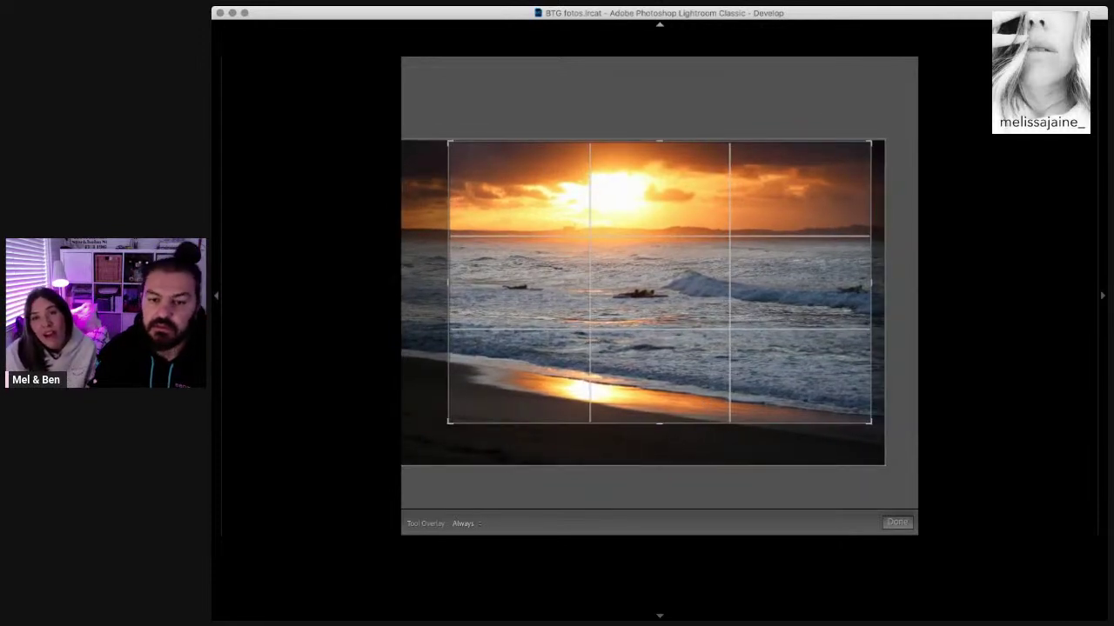
{"action": "key", "text": "Return"}
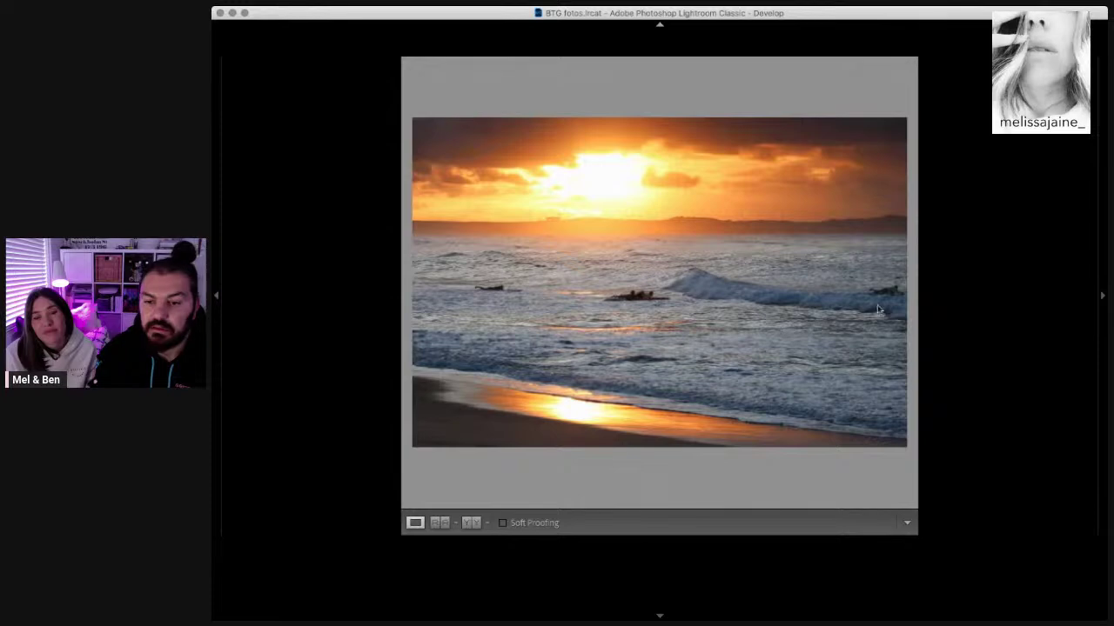
Step: Inspect the boat up close, then browse ahead to the surfer photo and its burst frames
{"action": "left_click", "coordinate": [630, 296]}
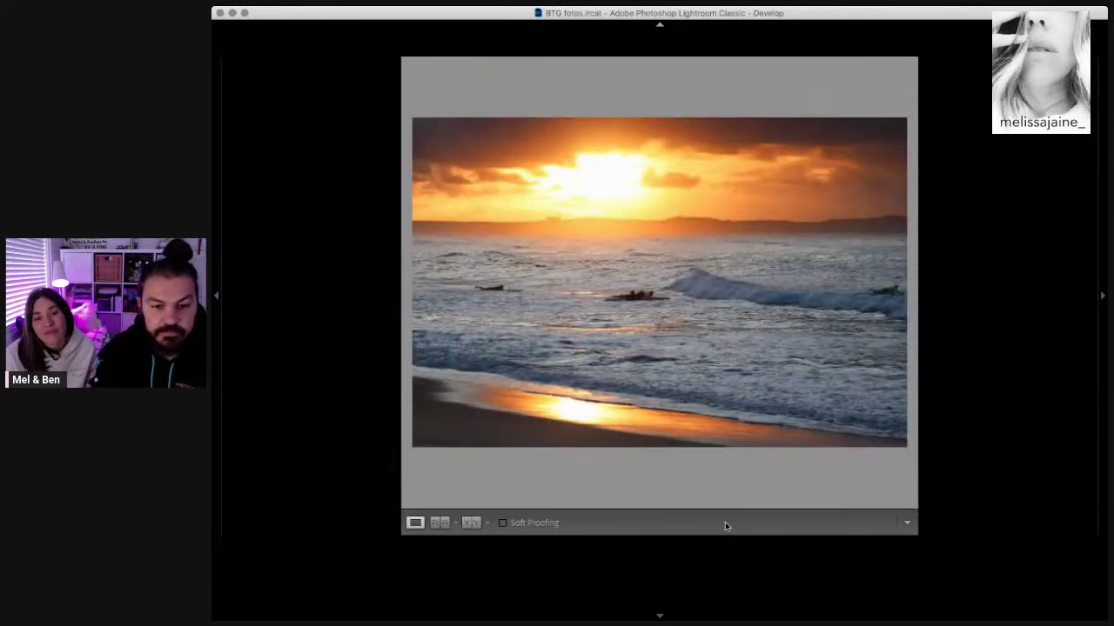
{"action": "key", "text": "Right"}
{"action": "key", "text": "Right"}
{"action": "key", "text": "Right"}
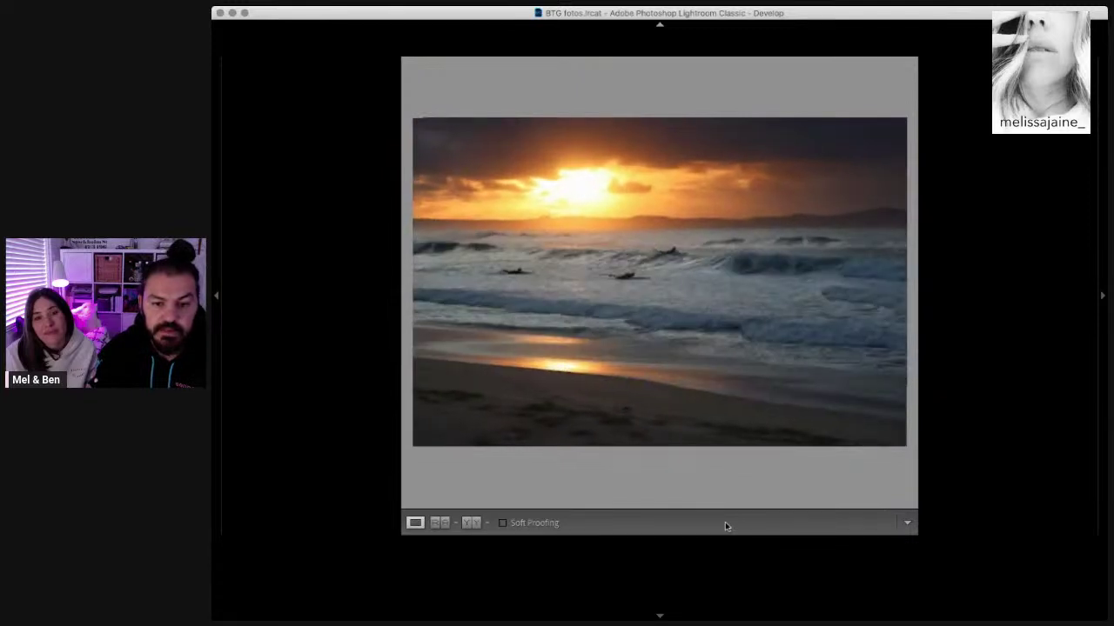
{"action": "key", "text": "Right"}
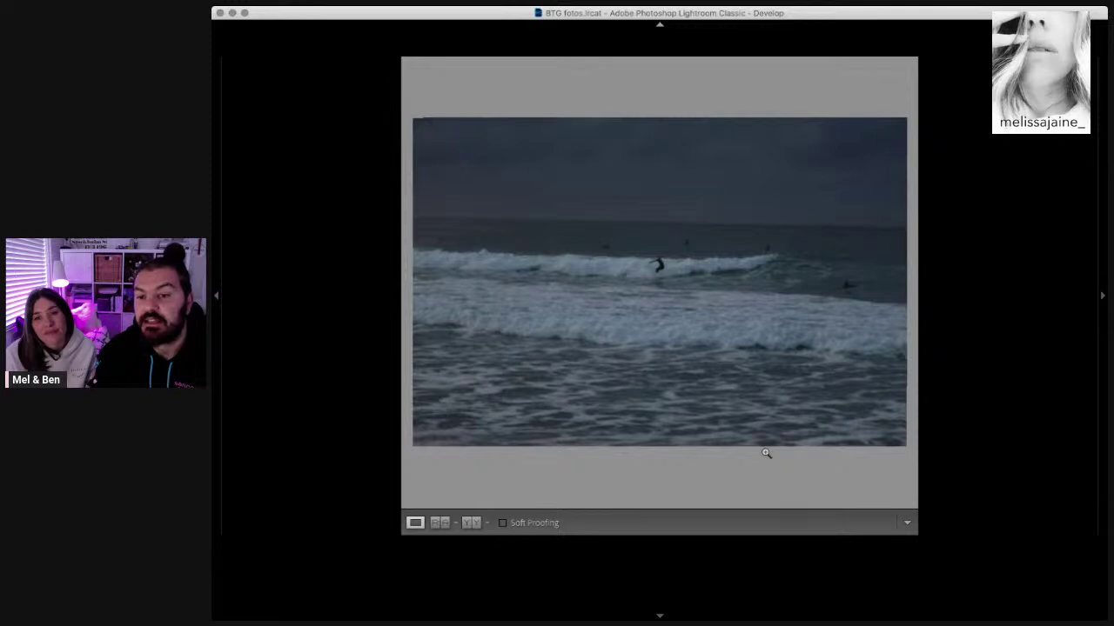
{"action": "key", "text": "Right"}
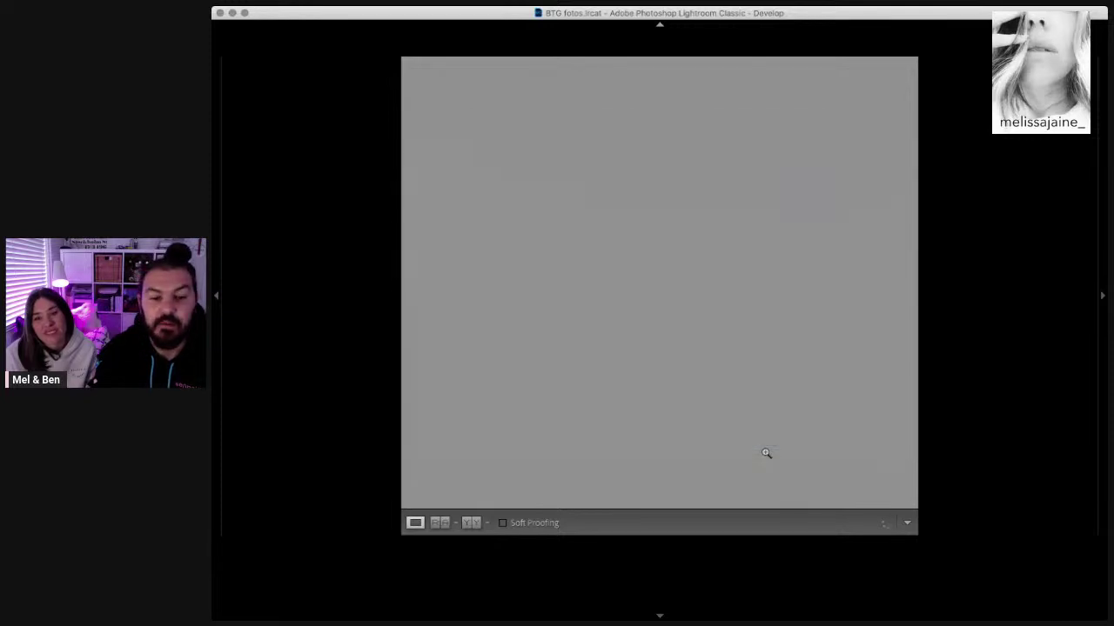
{"action": "left_click", "coordinate": [656, 271]}
{"action": "key", "text": "Right"}
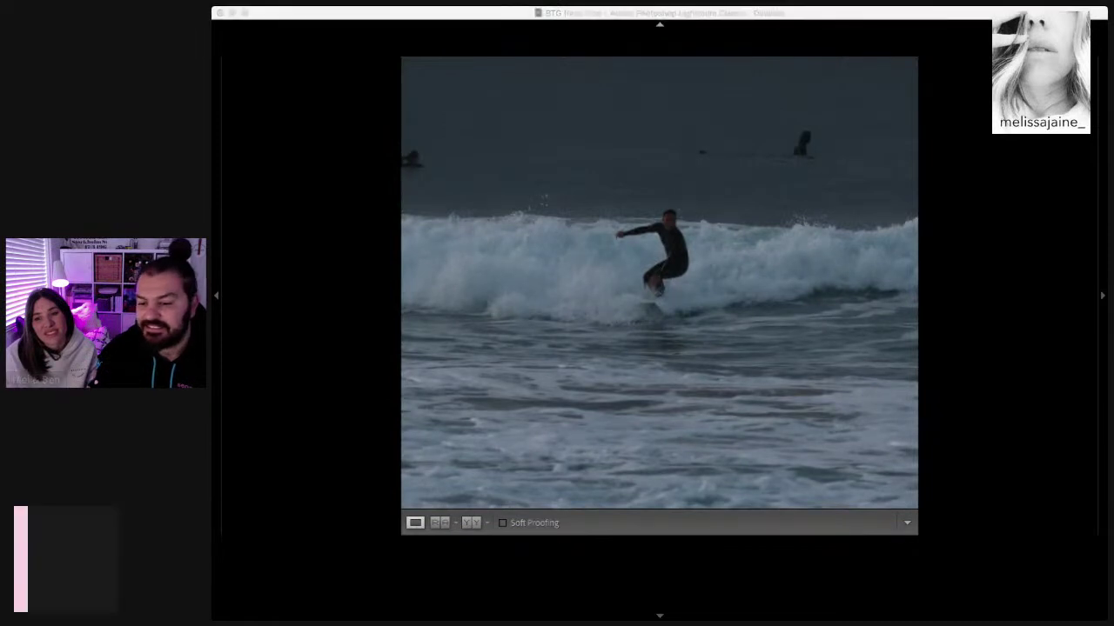
Step: Zoom further on the surfer, then settle on the darker sunset shot with two paddling surfers
{"action": "left_click", "coordinate": [597, 427]}
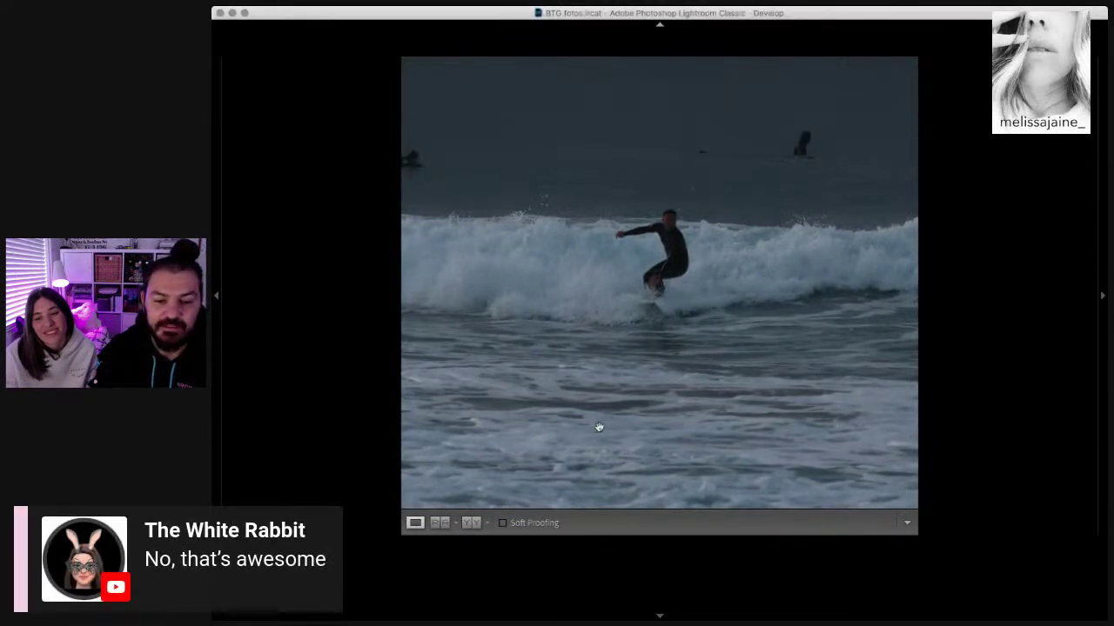
{"action": "left_click", "coordinate": [601, 427]}
{"action": "key", "text": "Right"}
{"action": "key", "text": "Right"}
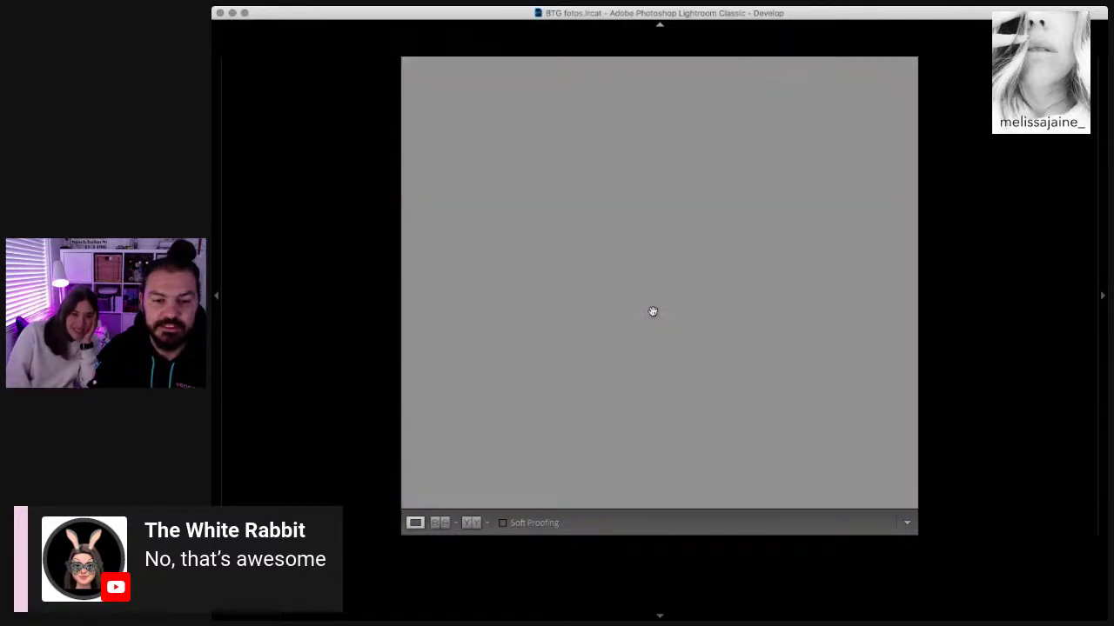
{"action": "left_click", "coordinate": [652, 312]}
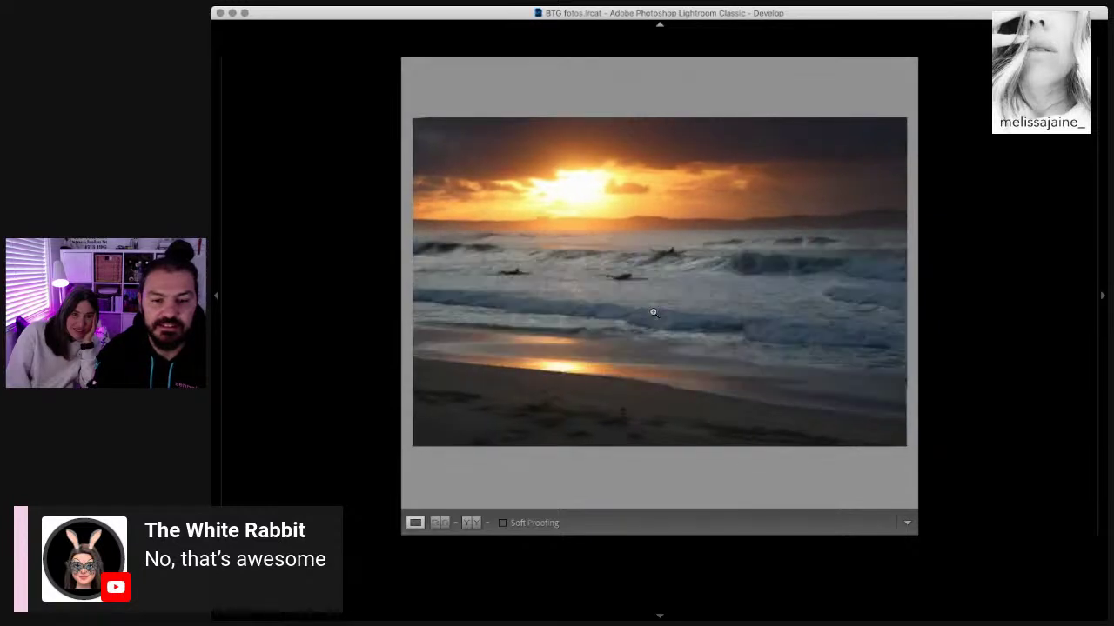
{"action": "left_click", "coordinate": [653, 311]}
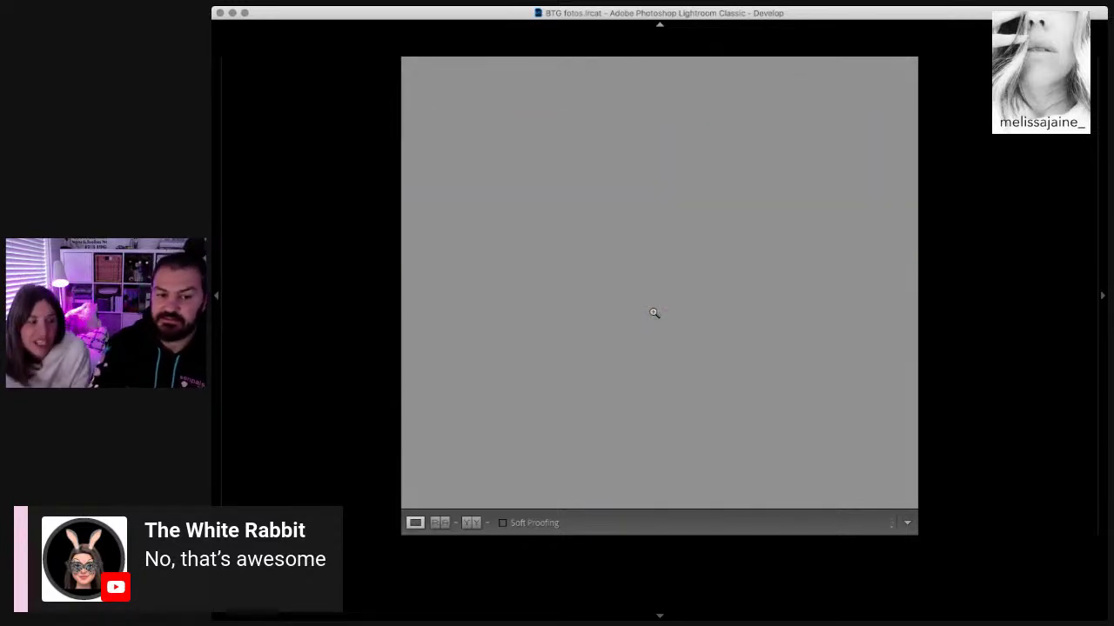
{"action": "left_click", "coordinate": [701, 302]}
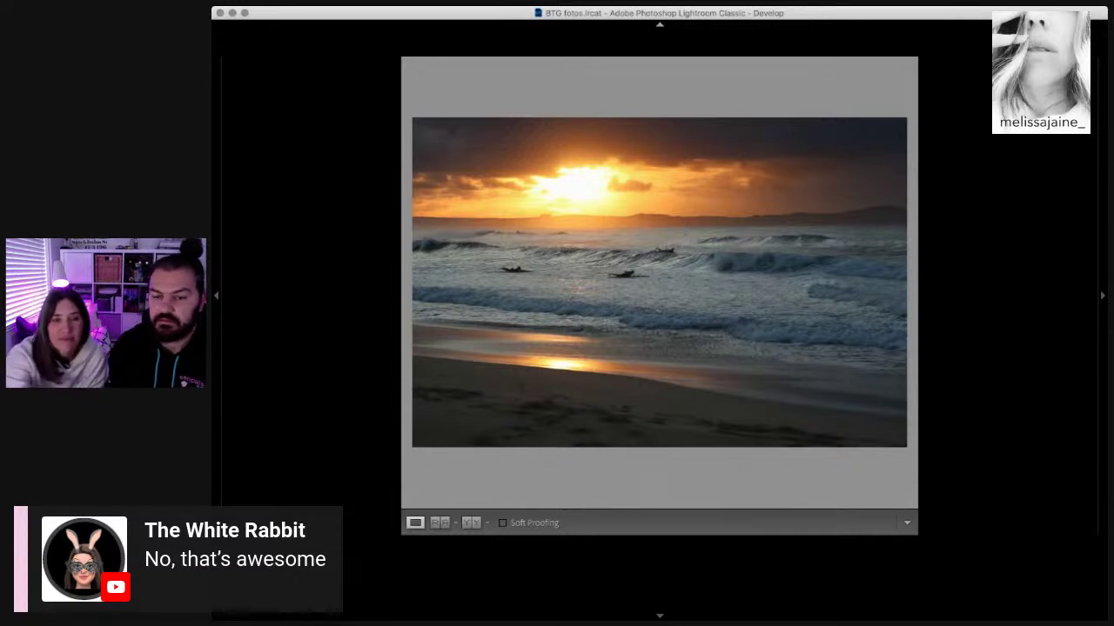
Step: Crop the two-surfer sunset shot to a tall portrait frame with the sun above the surfers
{"action": "key", "text": "r"}
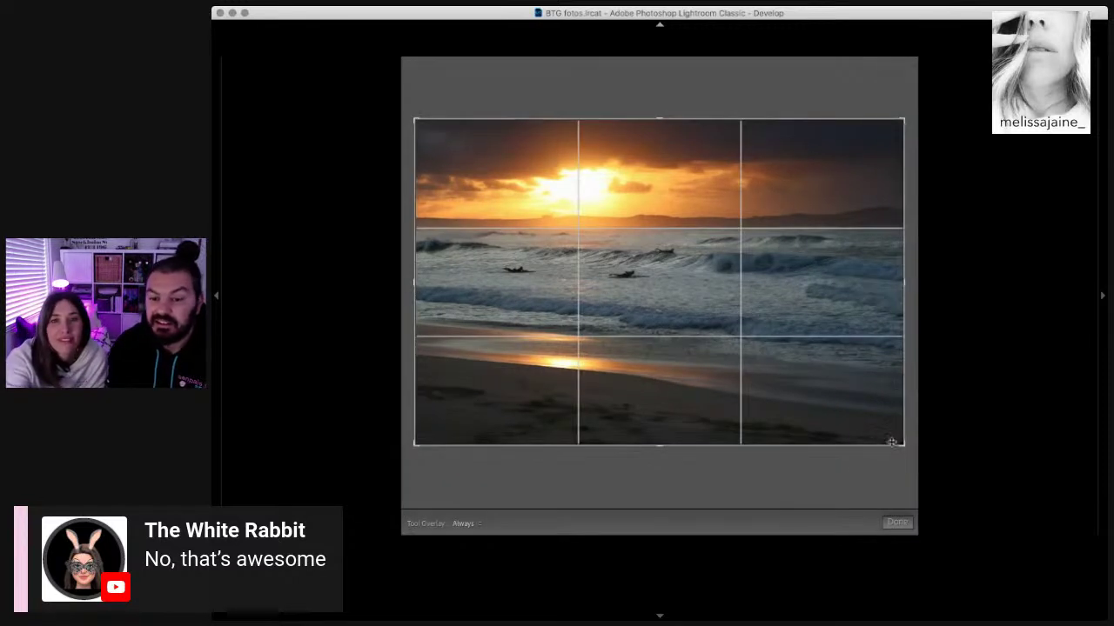
{"action": "mouse_move", "coordinate": [901, 443]}
{"action": "left_mouse_down"}
{"action": "mouse_move", "coordinate": [772, 416]}
{"action": "mouse_move", "coordinate": [777, 428]}
{"action": "left_mouse_up"}
{"action": "left_click_drag", "start_coordinate": [716, 325], "coordinate": [654, 334]}
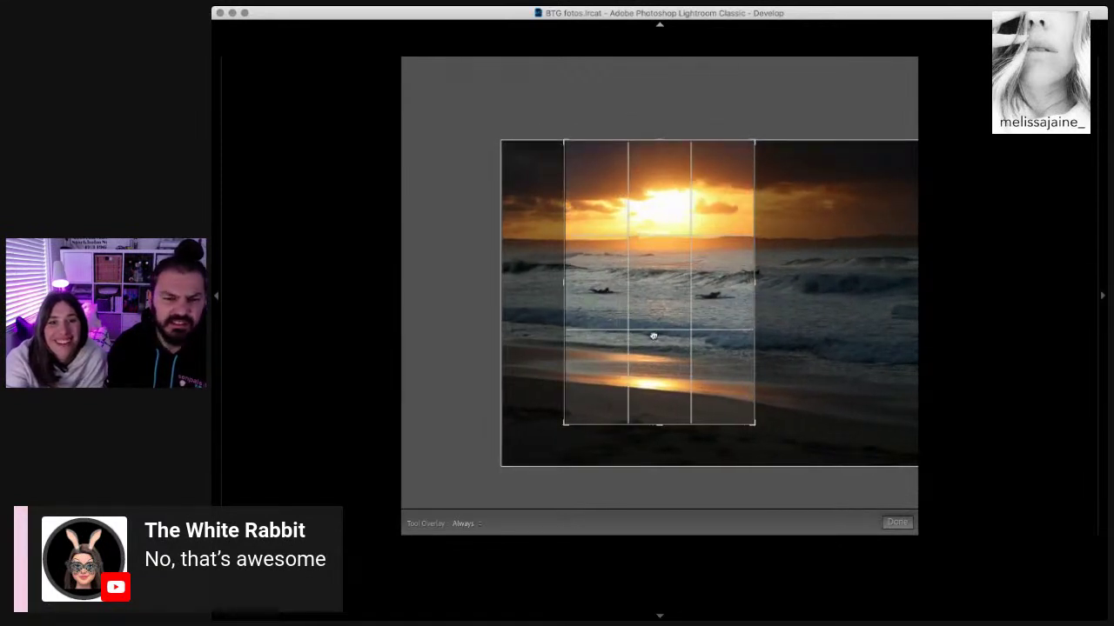
{"action": "left_click_drag", "start_coordinate": [756, 423], "coordinate": [750, 411]}
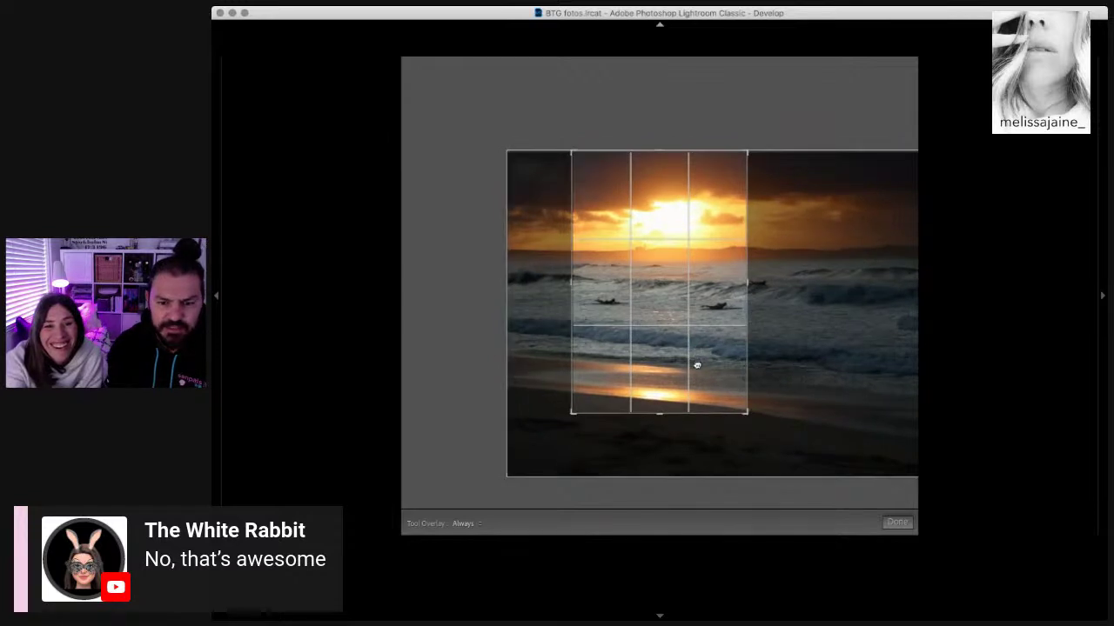
{"action": "mouse_move", "coordinate": [698, 368]}
{"action": "left_mouse_down"}
{"action": "mouse_move", "coordinate": [705, 338]}
{"action": "mouse_move", "coordinate": [689, 330]}
{"action": "left_mouse_up"}
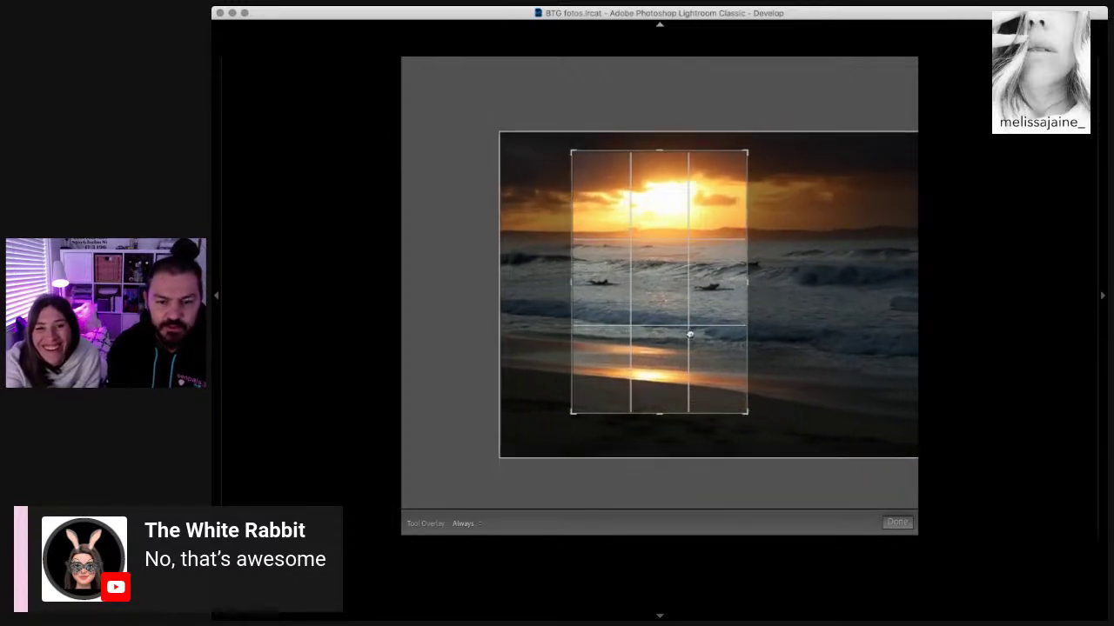
{"action": "key", "text": "Return"}
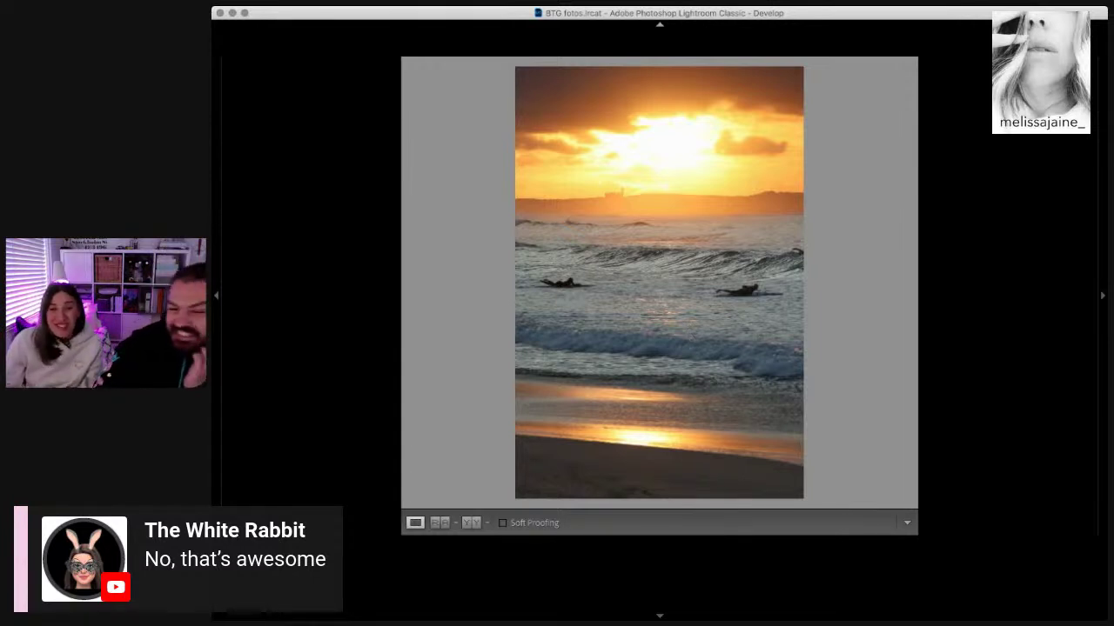
Step: Crop the next landscape beach photo tighter around the sun and surfers
{"action": "left_click", "coordinate": [595, 352]}
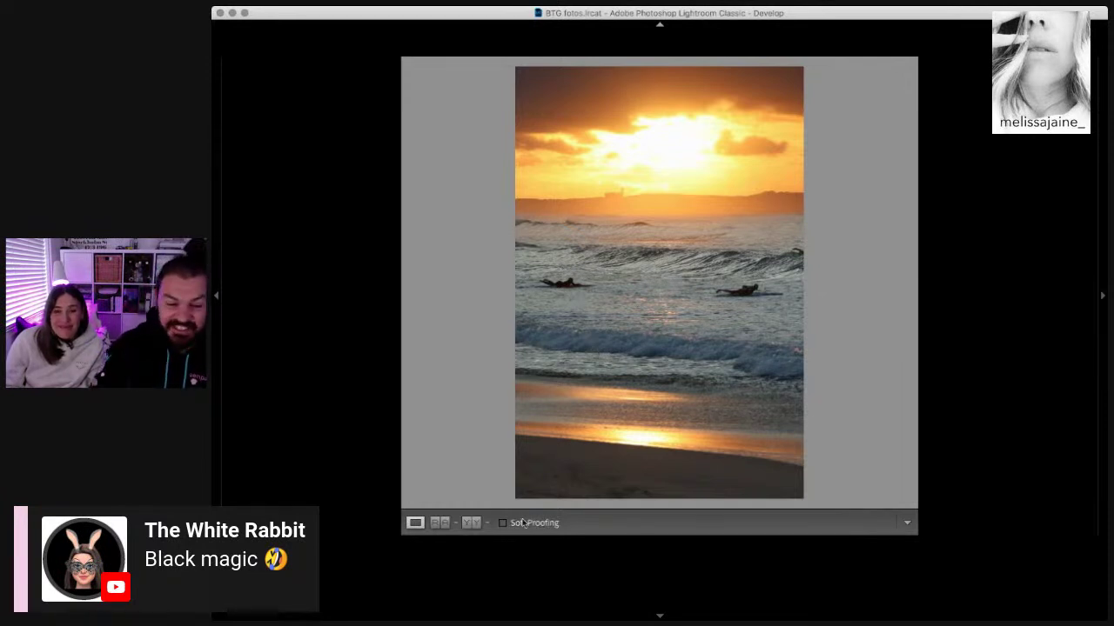
{"action": "key", "text": "Right"}
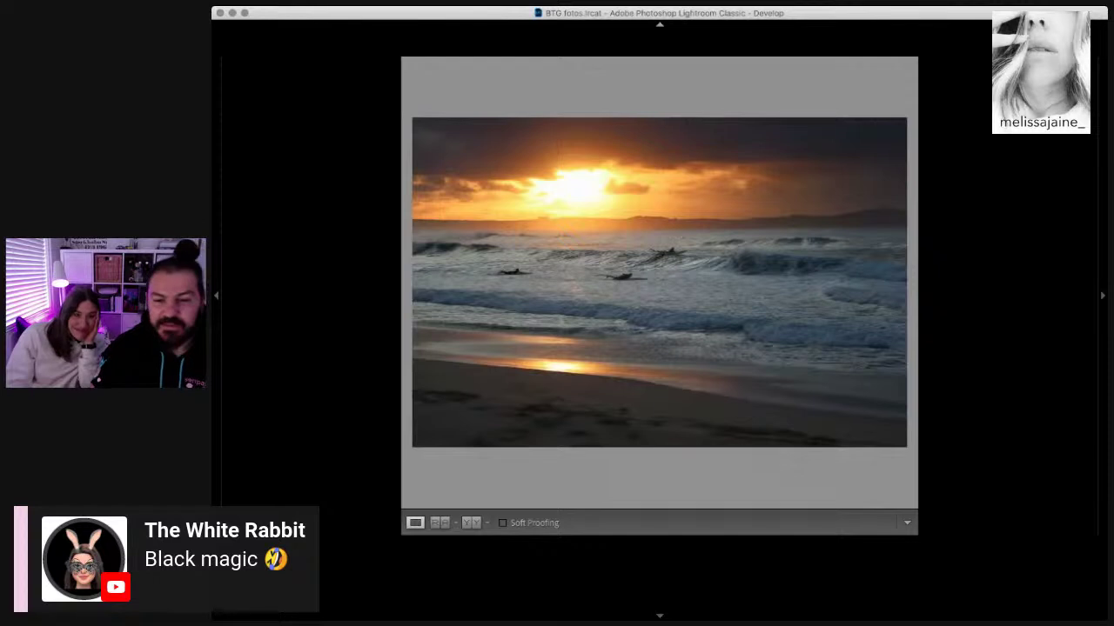
{"action": "key", "text": "r"}
{"action": "mouse_move", "coordinate": [903, 444]}
{"action": "left_mouse_down"}
{"action": "mouse_move", "coordinate": [713, 362]}
{"action": "mouse_move", "coordinate": [880, 417]}
{"action": "left_mouse_up"}
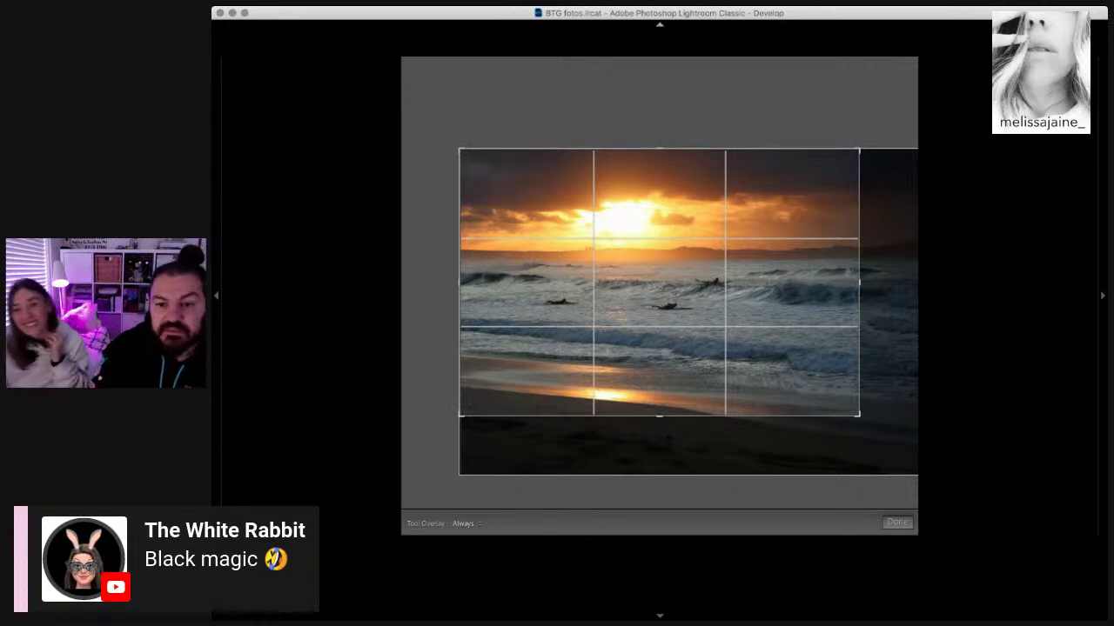
{"action": "key", "text": "Return"}
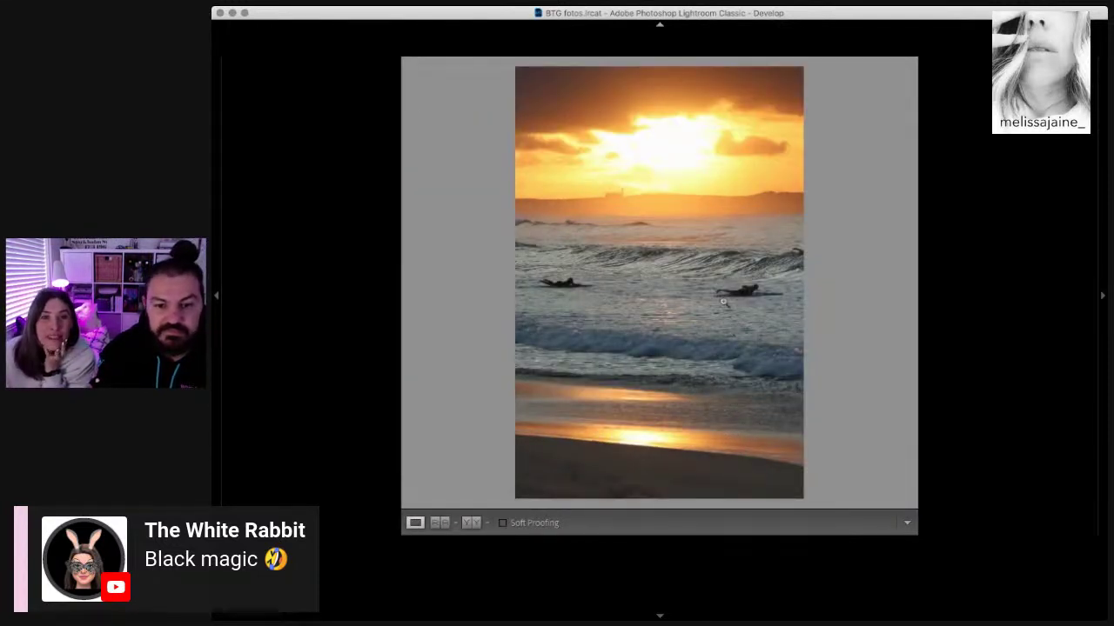
Step: Zoom in to check the paddling surfer, return to fit view, and reopen the crop overlay
{"action": "left_click", "coordinate": [537, 281]}
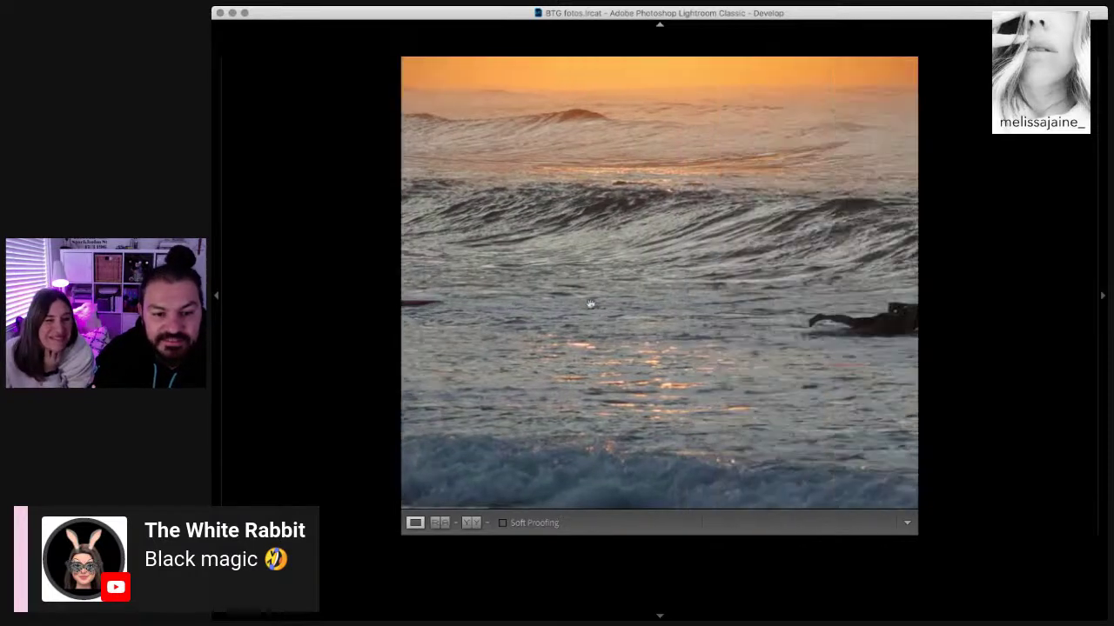
{"action": "left_click", "coordinate": [784, 319]}
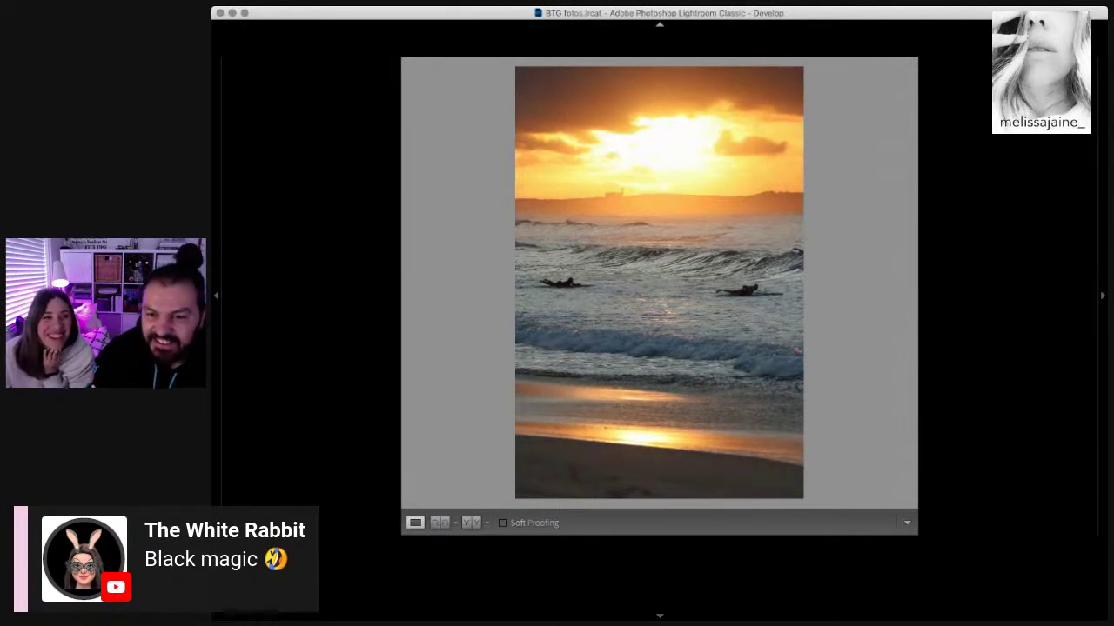
{"action": "key", "text": "r"}
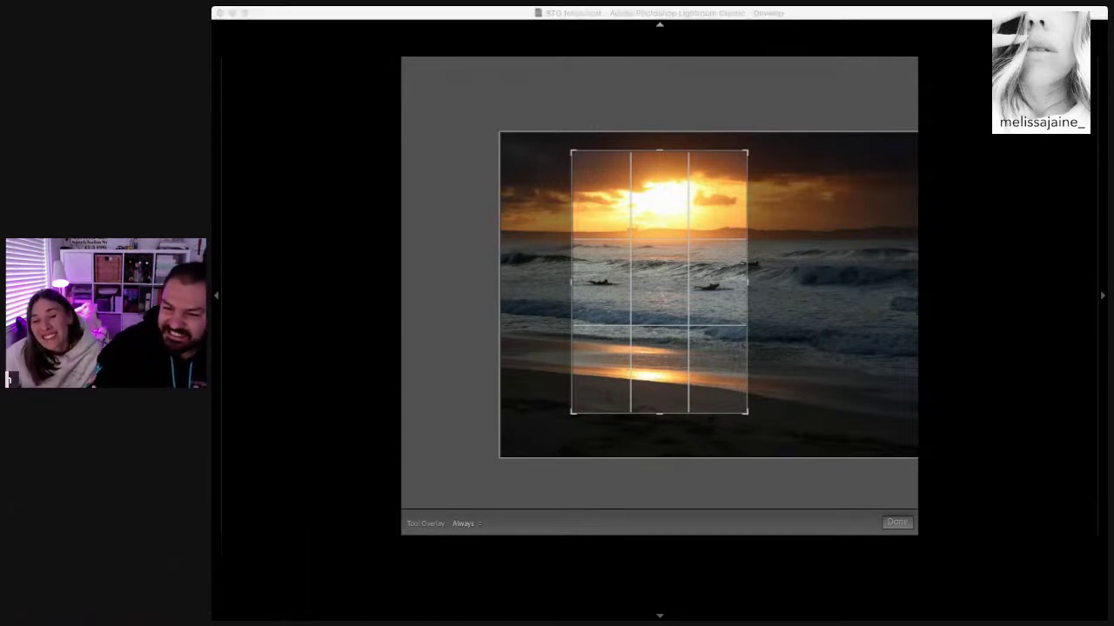
Step: Close crop mode, keeping the tall portrait sunset-surfers crop as is
{"action": "left_click", "coordinate": [590, 364]}
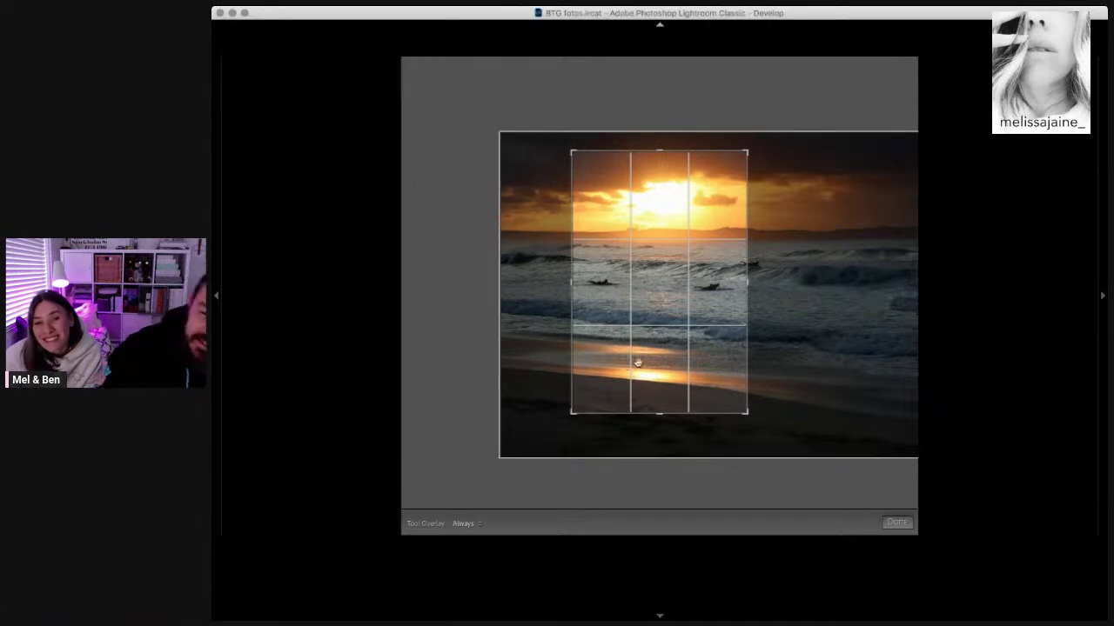
{"action": "key", "text": "Return"}
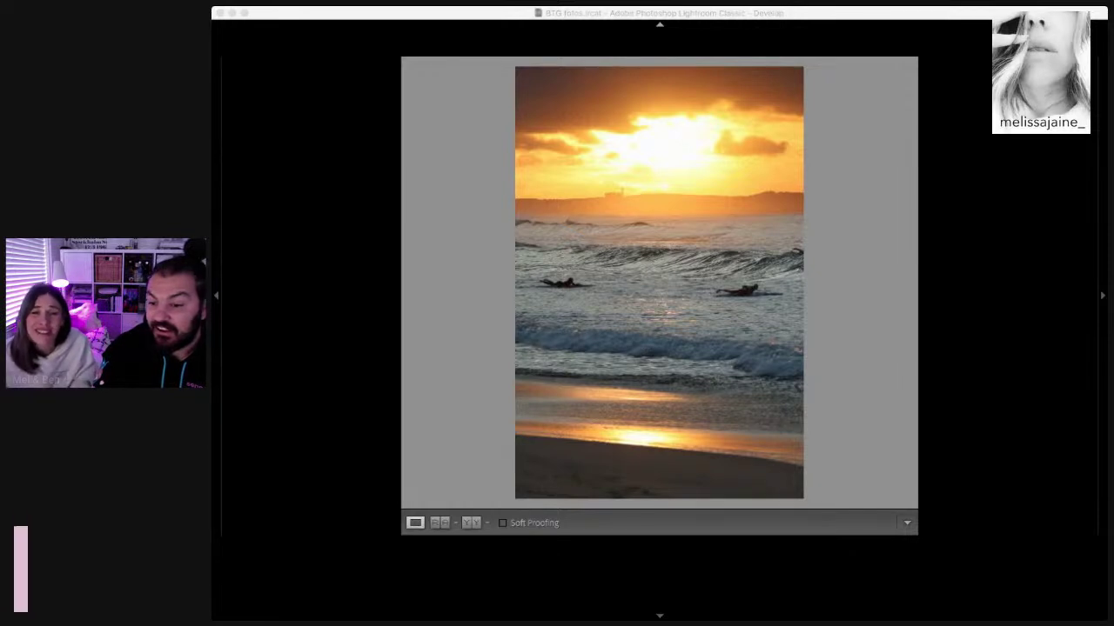
Step: Advance to the next photo, a dim grey-blue seascape with a lone surfer on a wave
{"action": "left_click", "coordinate": [607, 355]}
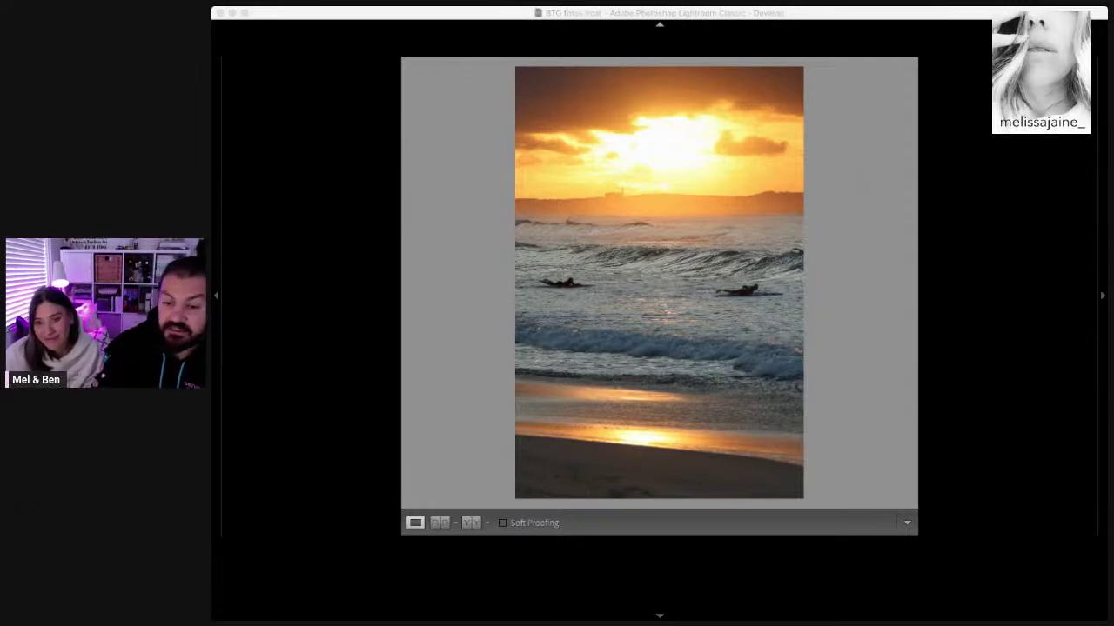
{"action": "left_click", "coordinate": [603, 328]}
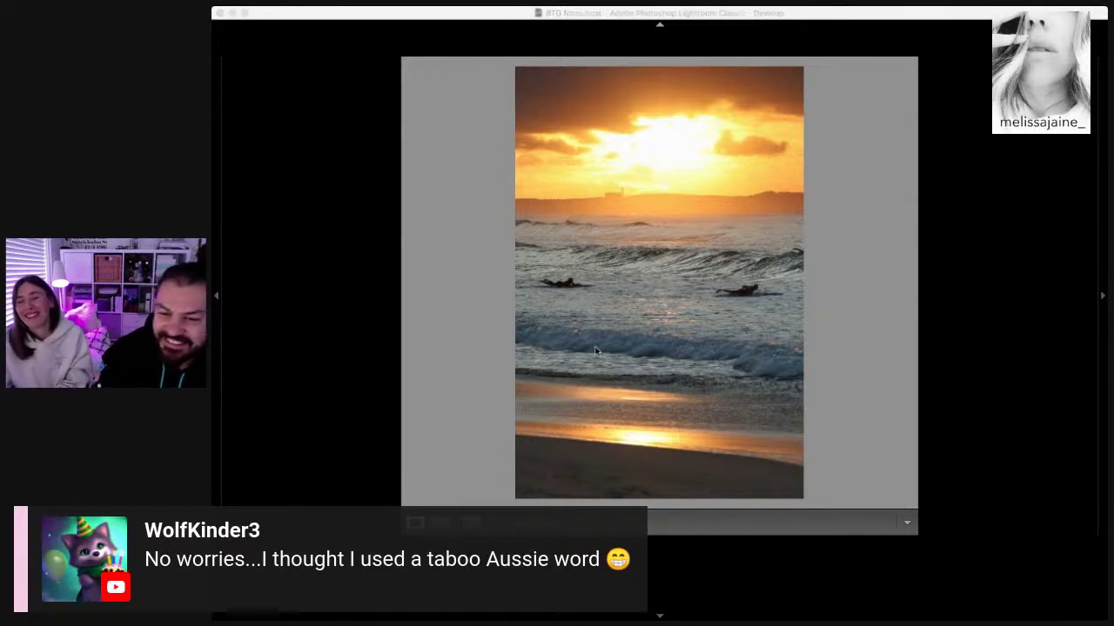
{"action": "left_click", "coordinate": [594, 349]}
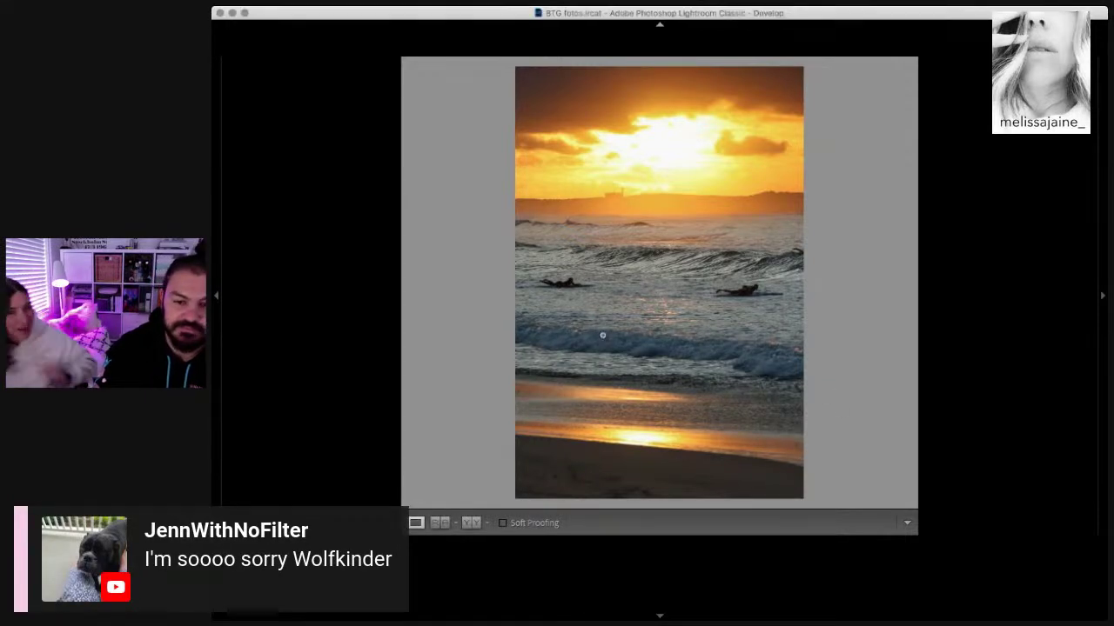
{"action": "key", "text": "Right"}
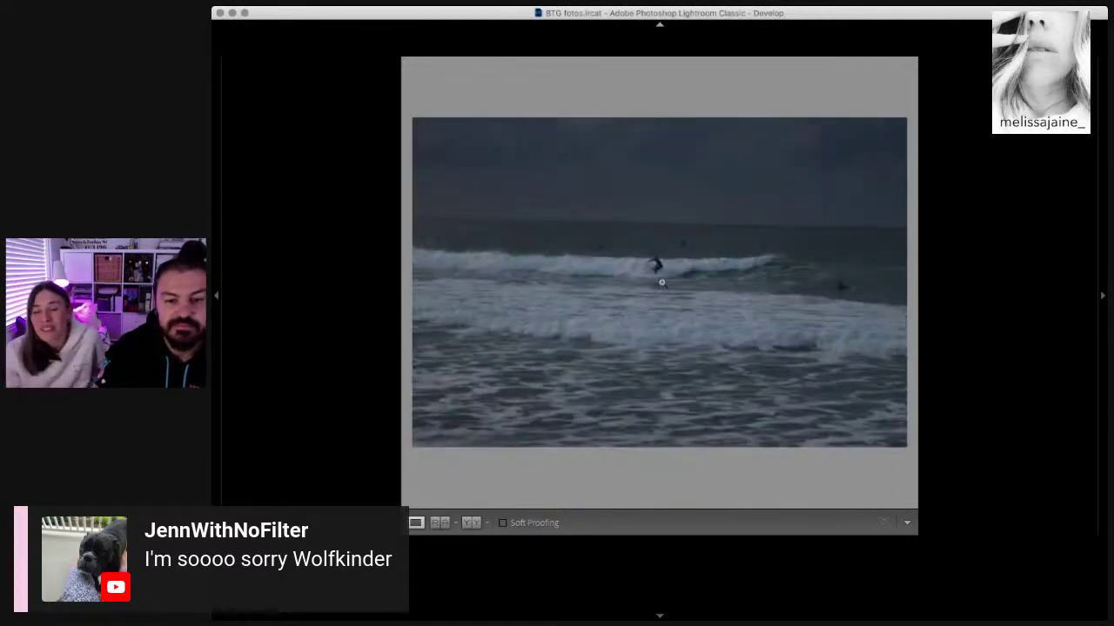
Step: Zoom in on the surfer, then step through the burst frames to the one with him standing on the wave
{"action": "left_click", "coordinate": [662, 263]}
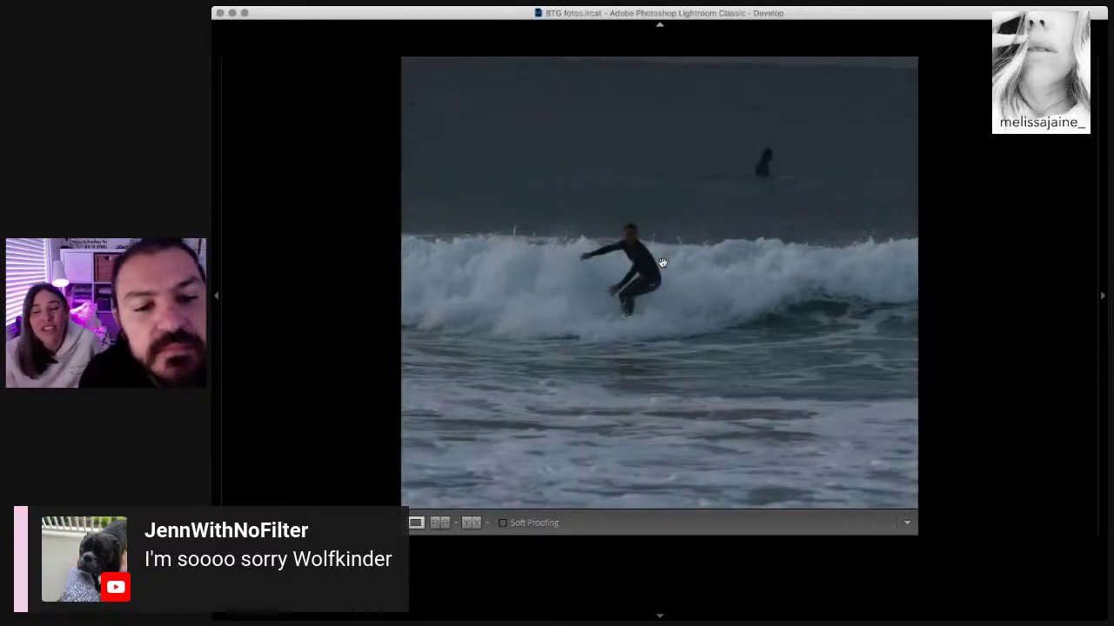
{"action": "left_click", "coordinate": [662, 264]}
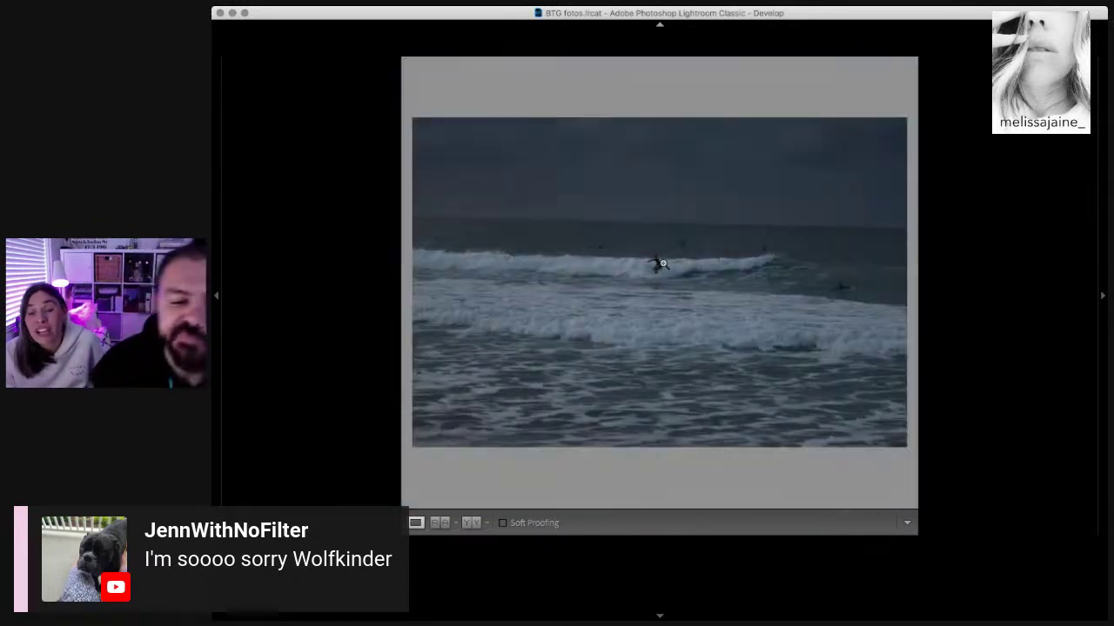
{"action": "key", "text": "Right"}
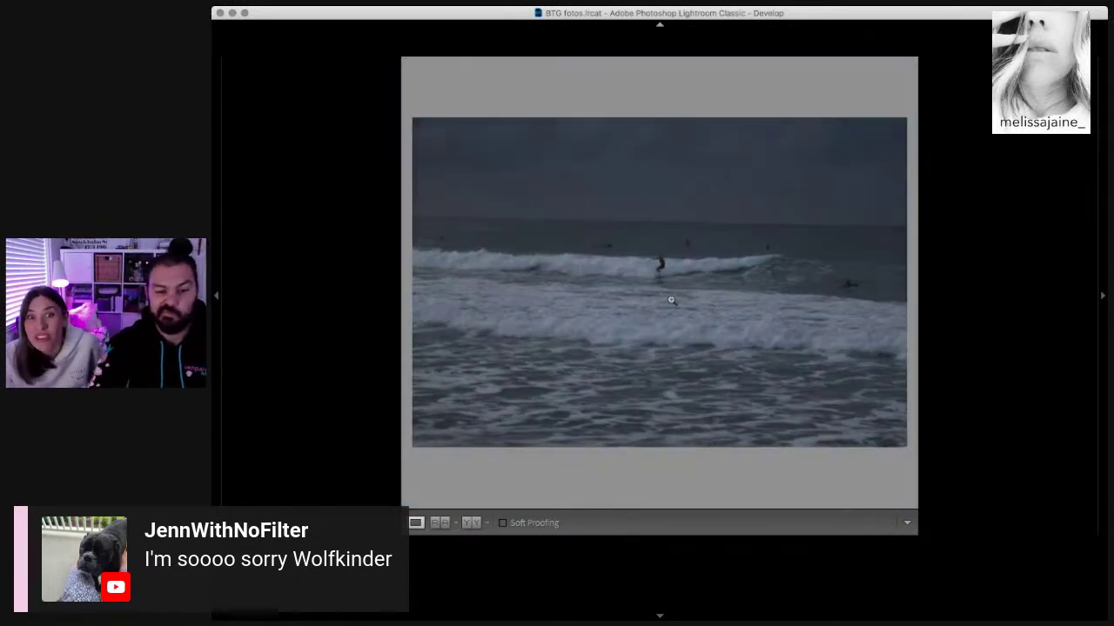
{"action": "key", "text": "Right"}
{"action": "key", "text": "Right"}
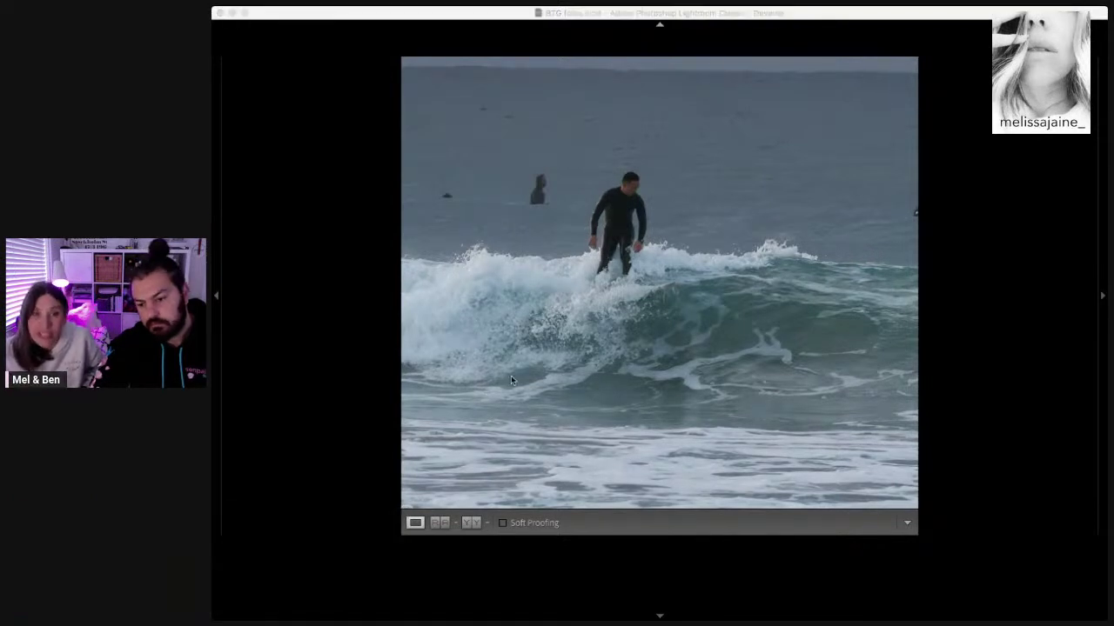
{"action": "left_click", "coordinate": [522, 343]}
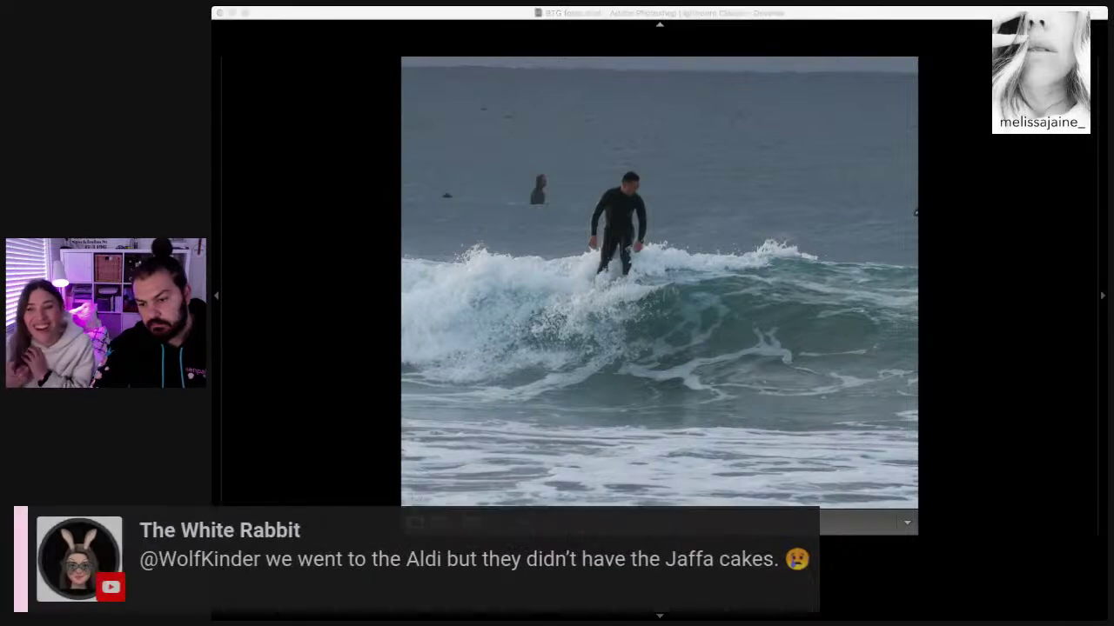
{"action": "left_click", "coordinate": [513, 329]}
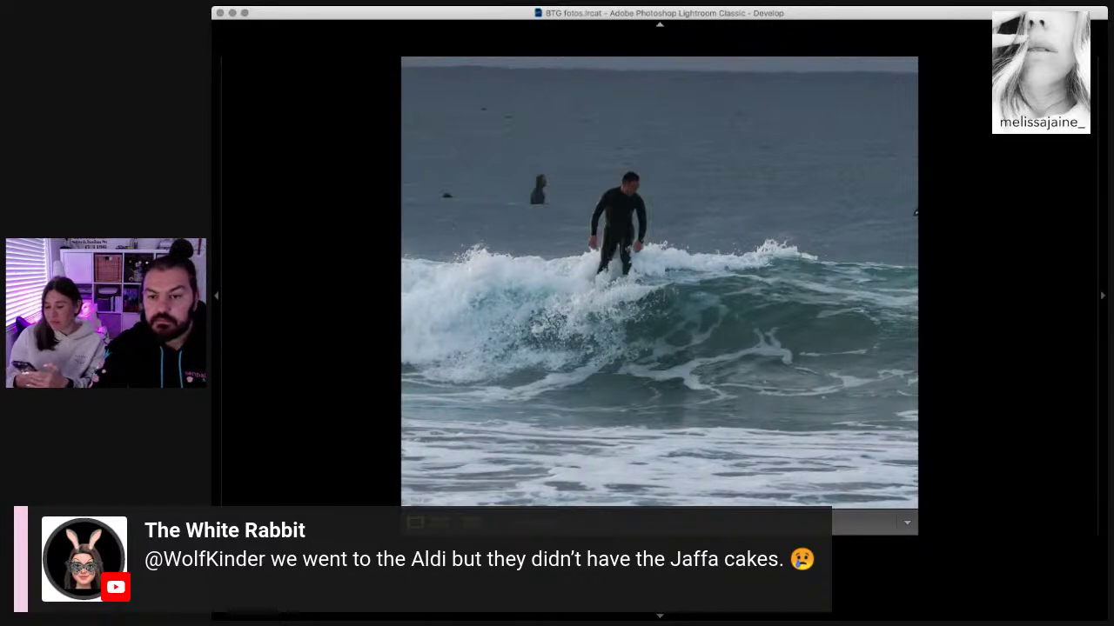
Step: Crop the grey surf photo to a narrow vertical frame centred on the surfer, slightly straightened
{"action": "left_click", "coordinate": [860, 213]}
{"action": "key", "text": "r"}
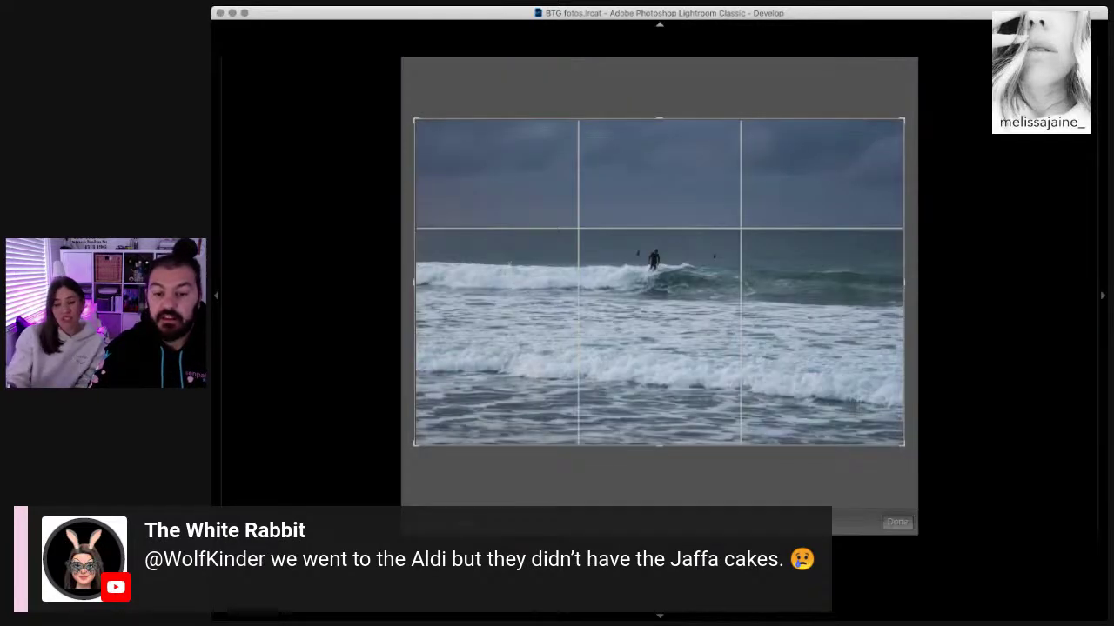
{"action": "mouse_move", "coordinate": [903, 446]}
{"action": "left_mouse_down"}
{"action": "mouse_move", "coordinate": [651, 322]}
{"action": "mouse_move", "coordinate": [646, 301]}
{"action": "mouse_move", "coordinate": [570, 306]}
{"action": "left_mouse_up"}
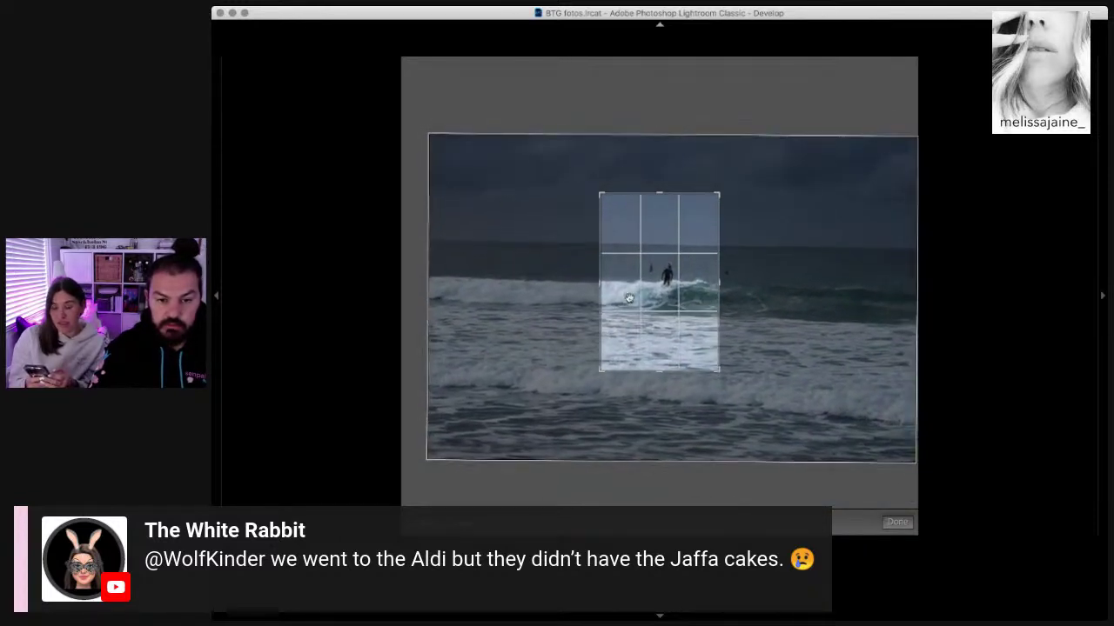
{"action": "mouse_move", "coordinate": [787, 292]}
{"action": "left_mouse_down"}
{"action": "mouse_move", "coordinate": [795, 325]}
{"action": "mouse_move", "coordinate": [739, 323]}
{"action": "left_mouse_up"}
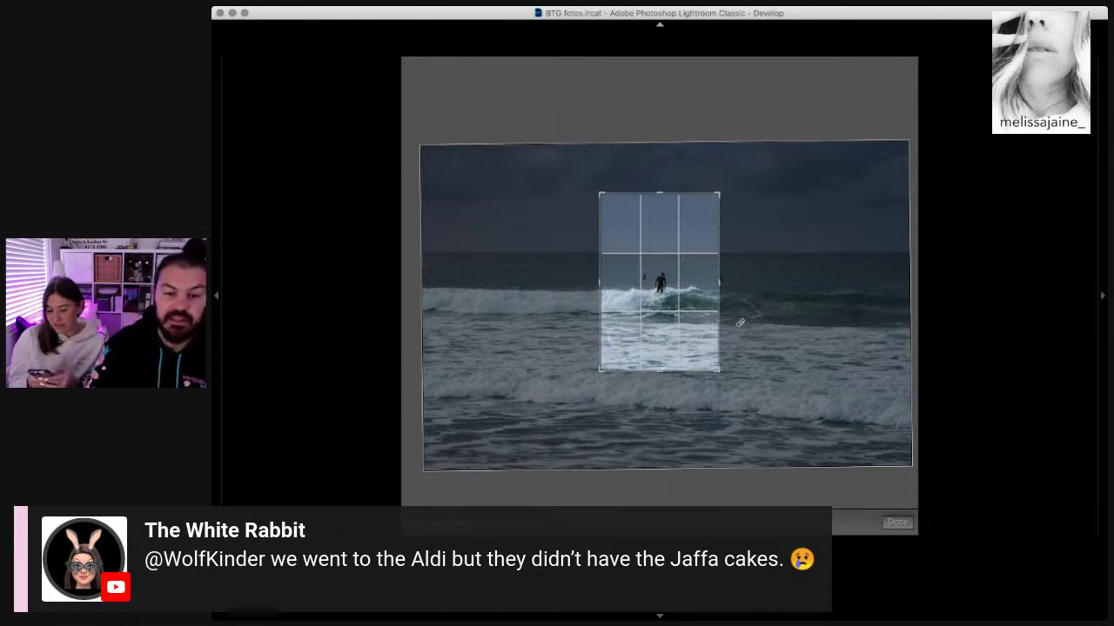
{"action": "left_click_drag", "start_coordinate": [663, 196], "coordinate": [661, 209]}
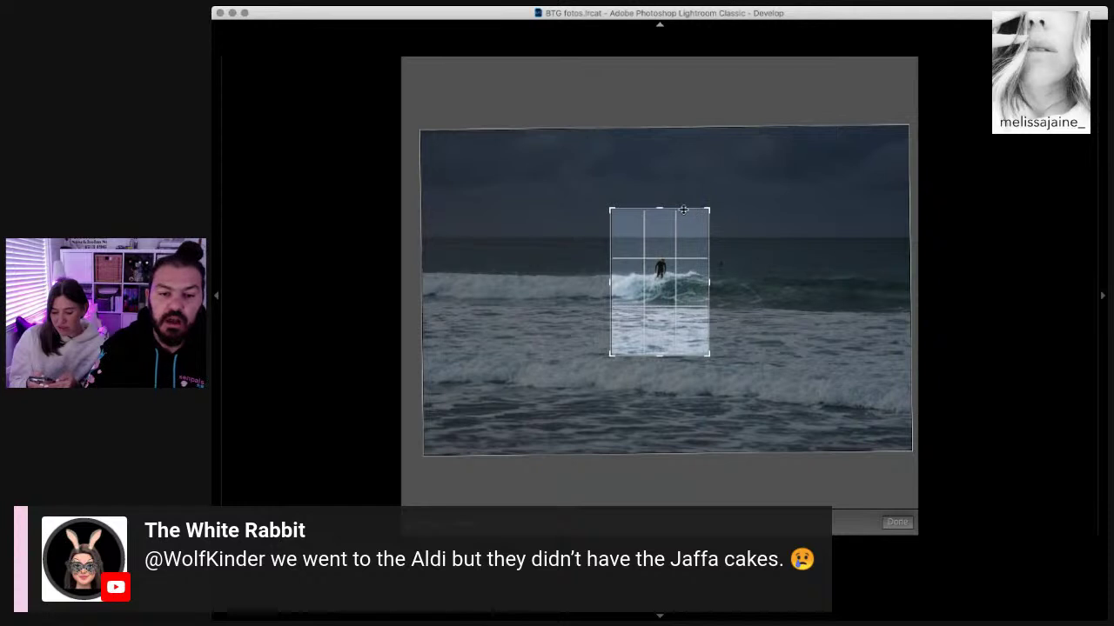
{"action": "left_click_drag", "start_coordinate": [774, 270], "coordinate": [764, 248]}
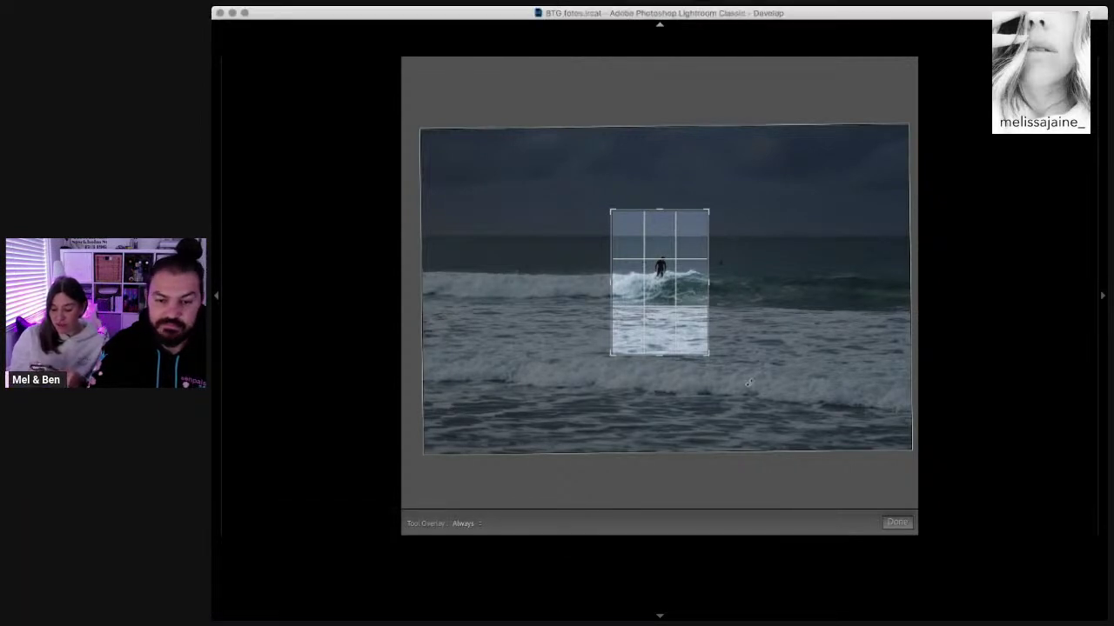
{"action": "key", "text": "Return"}
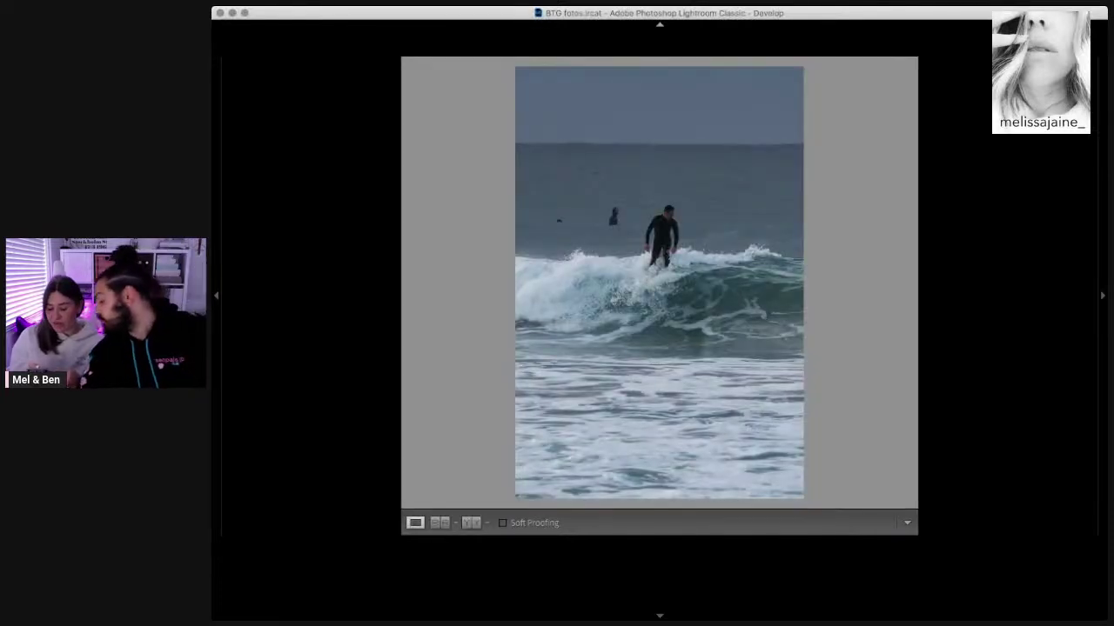
Step: Tighten the top of the vertical crop, then move on to the golden sunset surf photo
{"action": "key", "text": "r"}
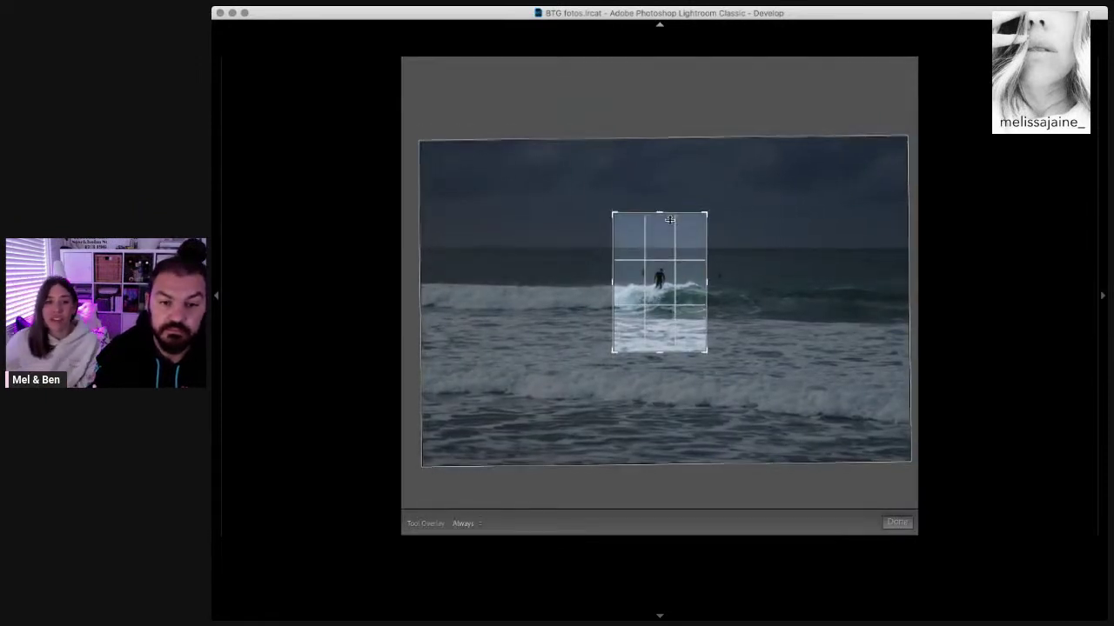
{"action": "left_click_drag", "start_coordinate": [660, 214], "coordinate": [660, 229]}
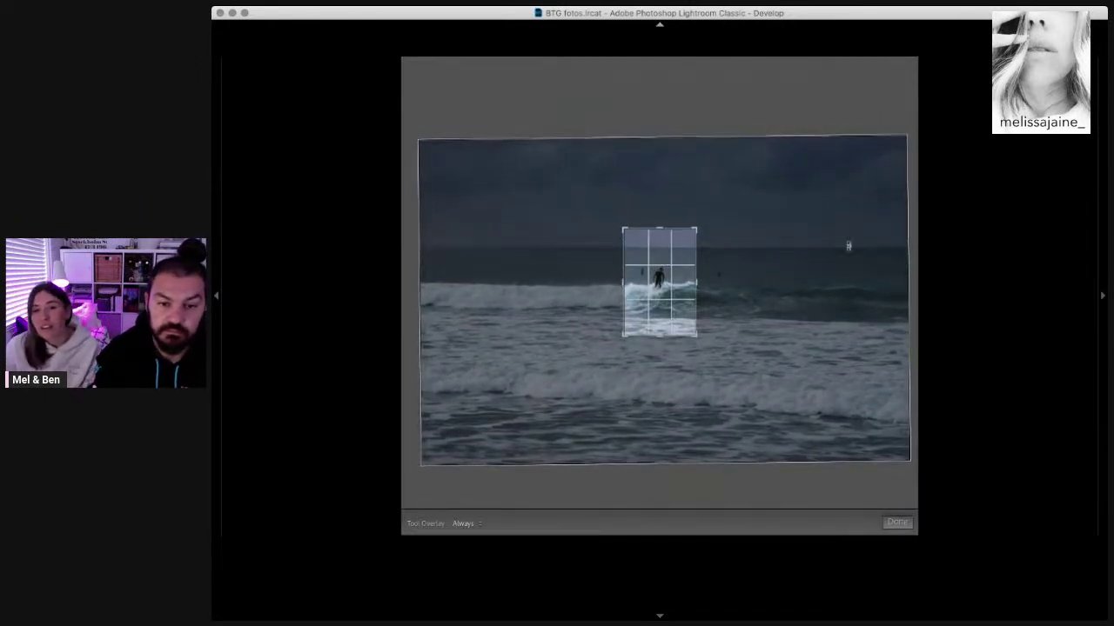
{"action": "key", "text": "Return"}
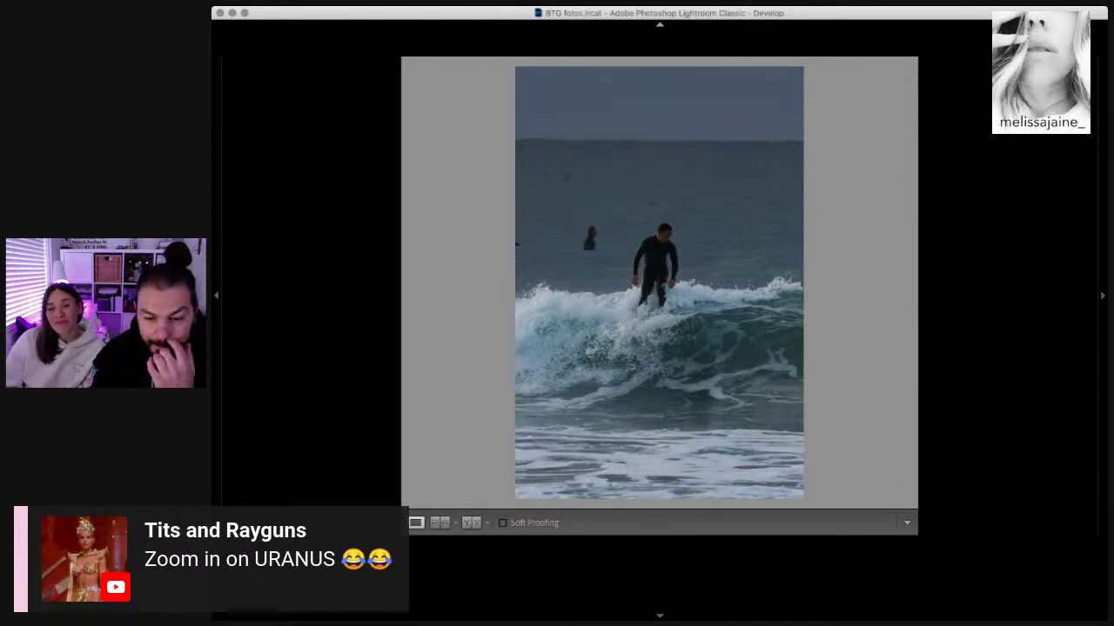
{"action": "key", "text": "Right"}
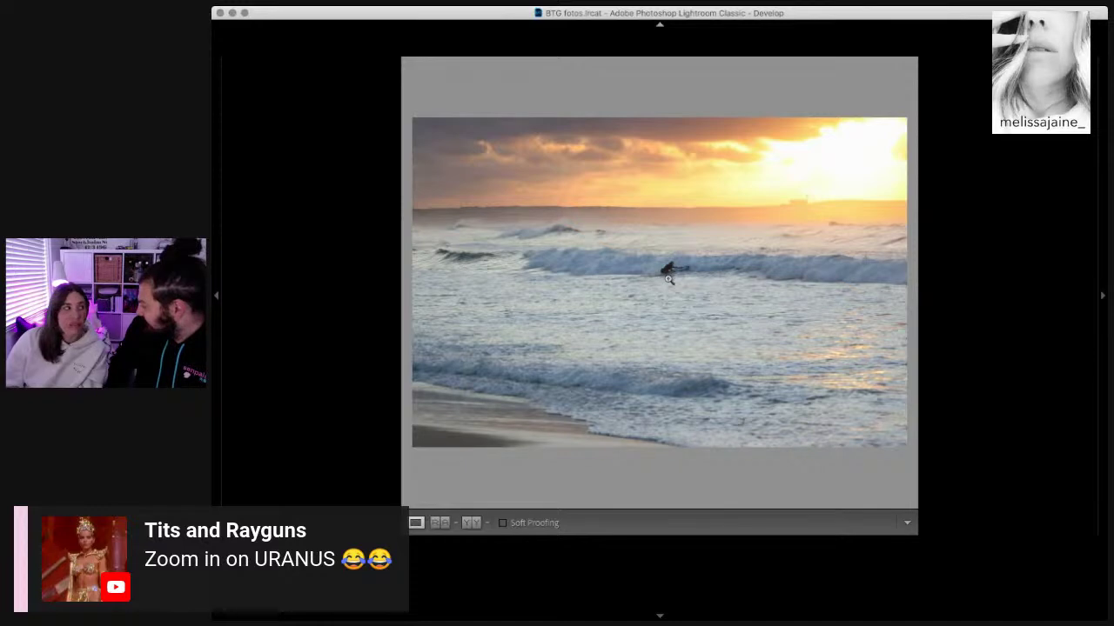
Step: Compare neighbouring sunset surf shots, zooming in on the surfer riding the wave
{"action": "left_click", "coordinate": [668, 278]}
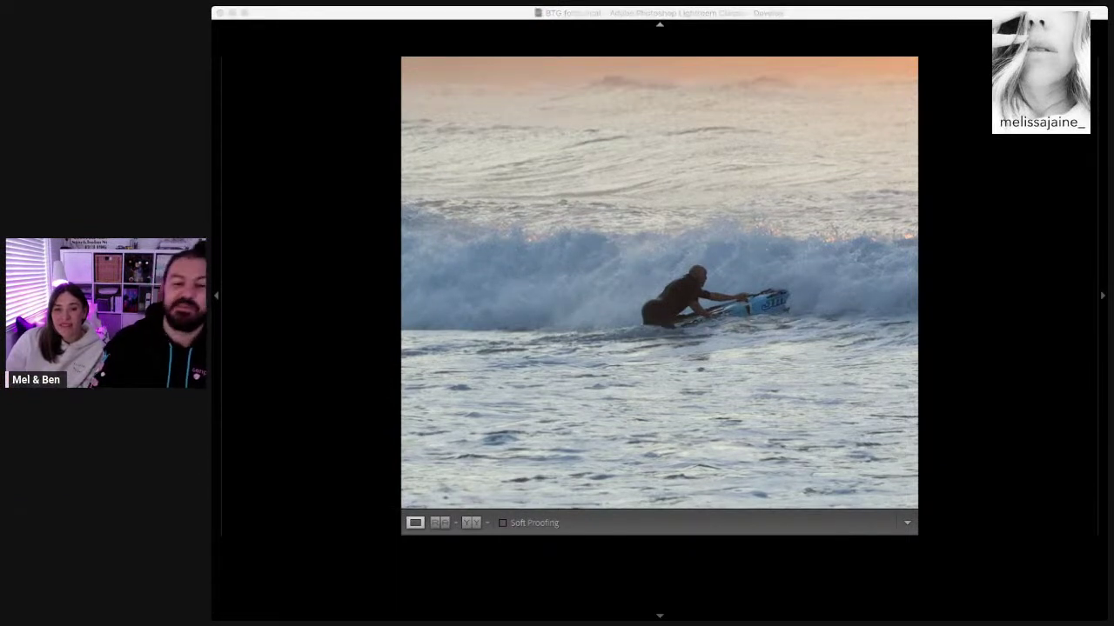
{"action": "key", "text": "super+Tab"}
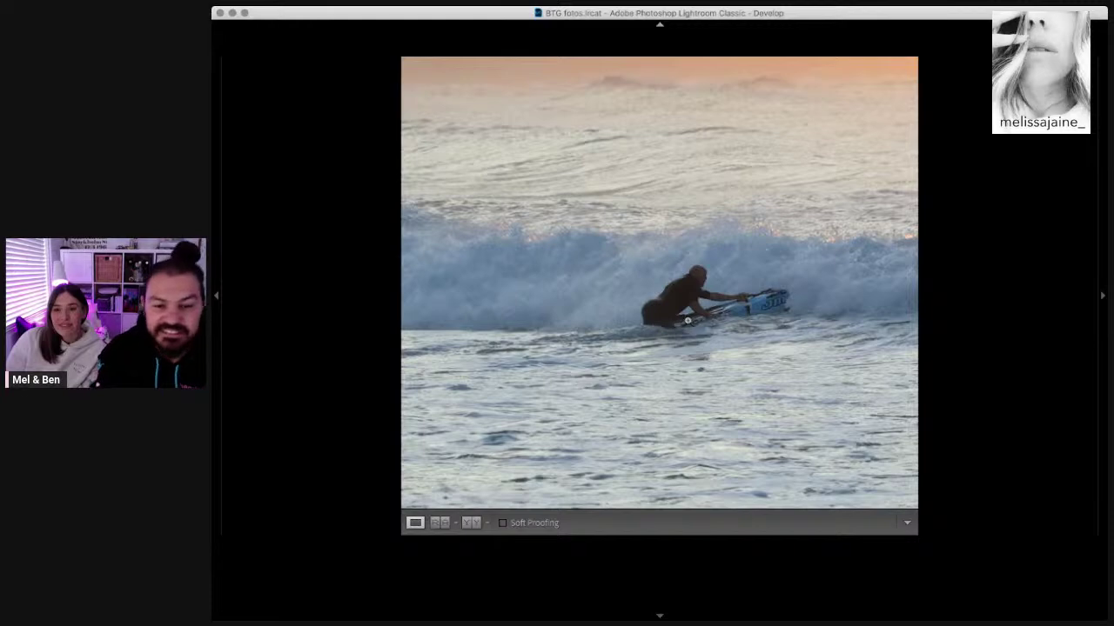
{"action": "key", "text": "Right"}
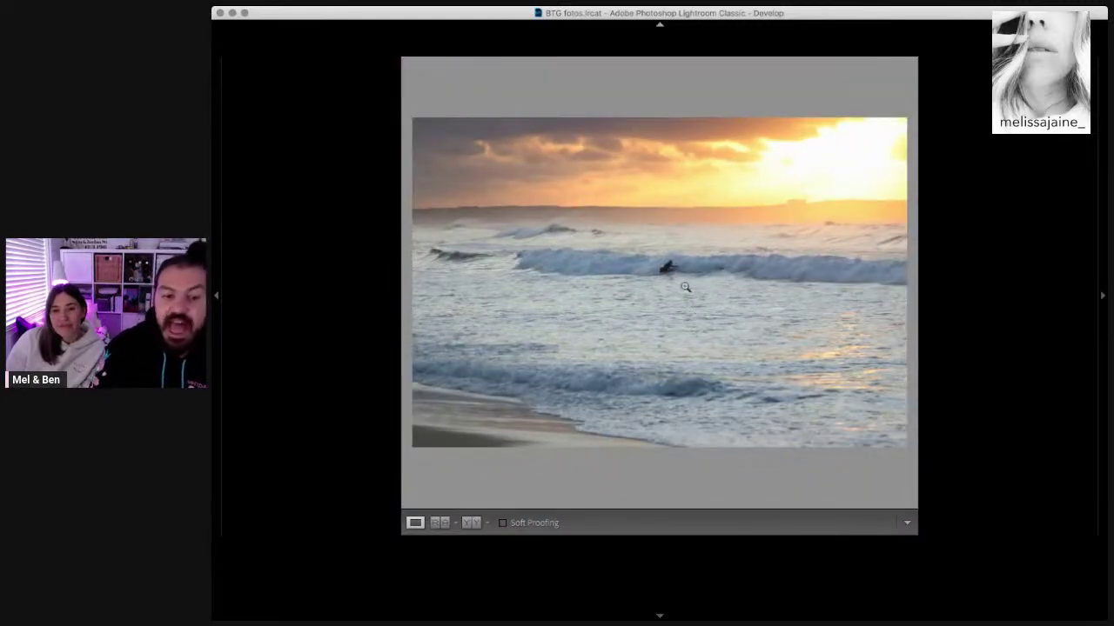
{"action": "key", "text": "Right"}
{"action": "left_click", "coordinate": [657, 253]}
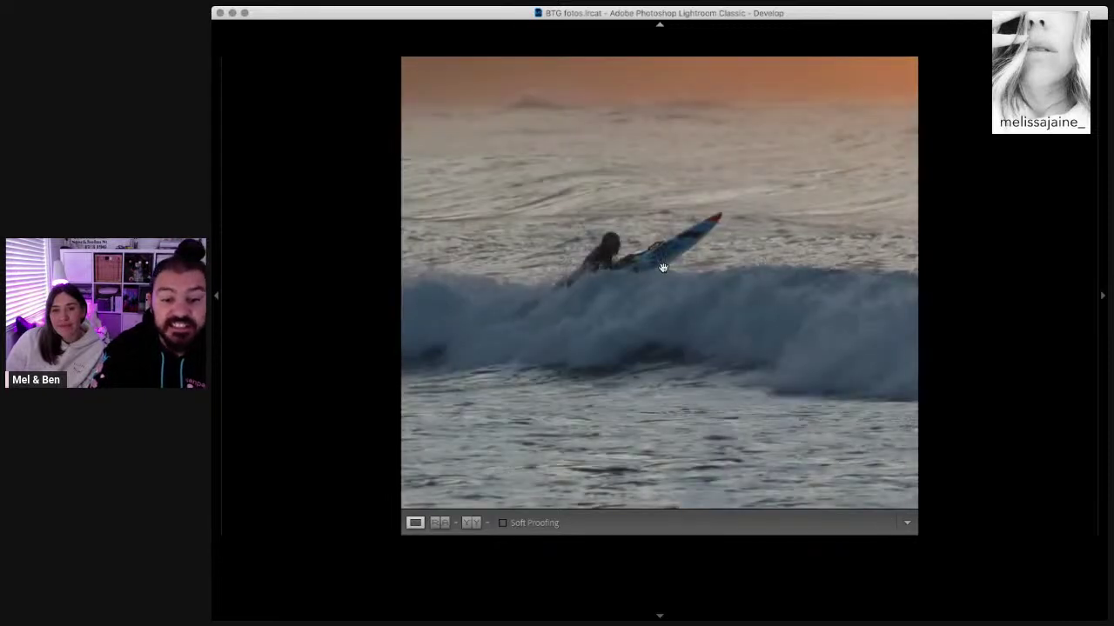
{"action": "left_click", "coordinate": [662, 268]}
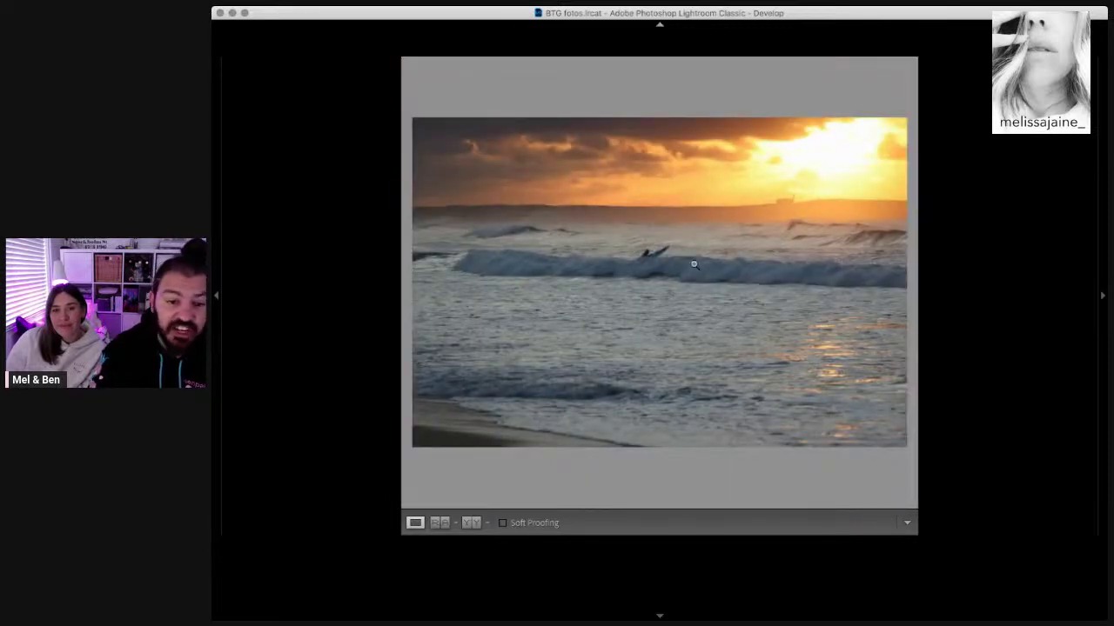
Step: Crop the sunset surf photo tighter around the surfer and the glowing sky
{"action": "key", "text": "r"}
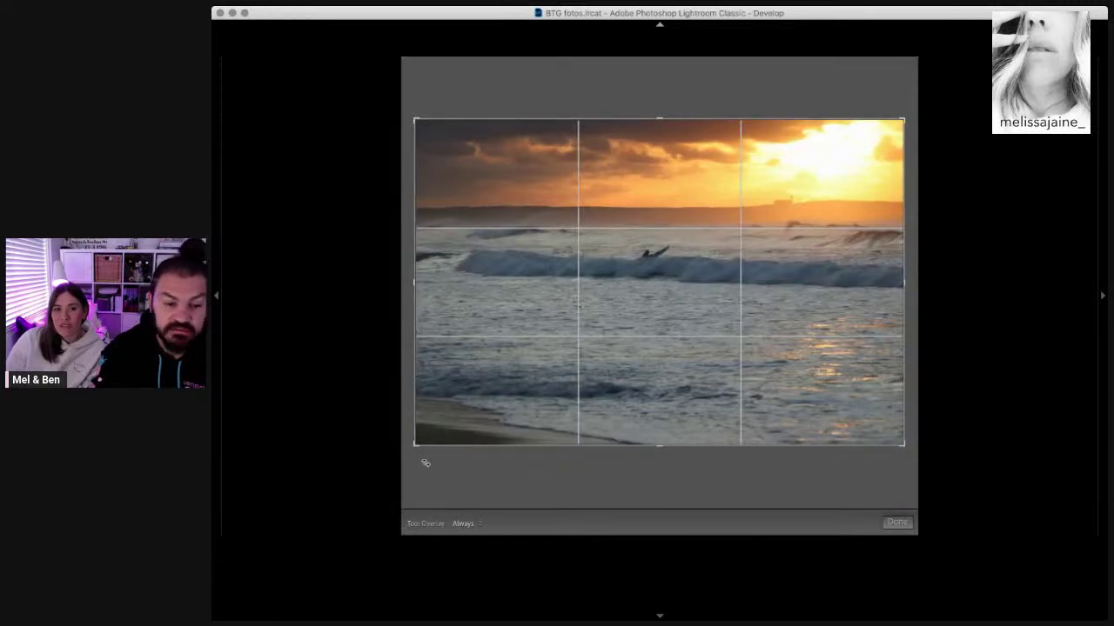
{"action": "mouse_move", "coordinate": [425, 463]}
{"action": "left_mouse_down"}
{"action": "mouse_move", "coordinate": [607, 340]}
{"action": "mouse_move", "coordinate": [627, 357]}
{"action": "left_mouse_up"}
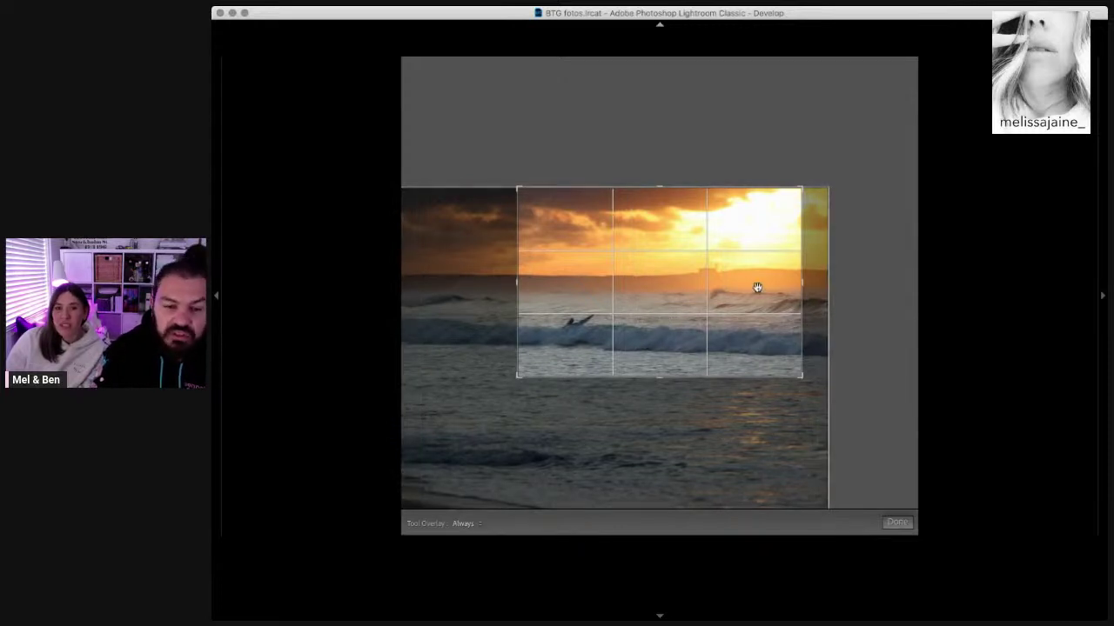
{"action": "key", "text": "Return"}
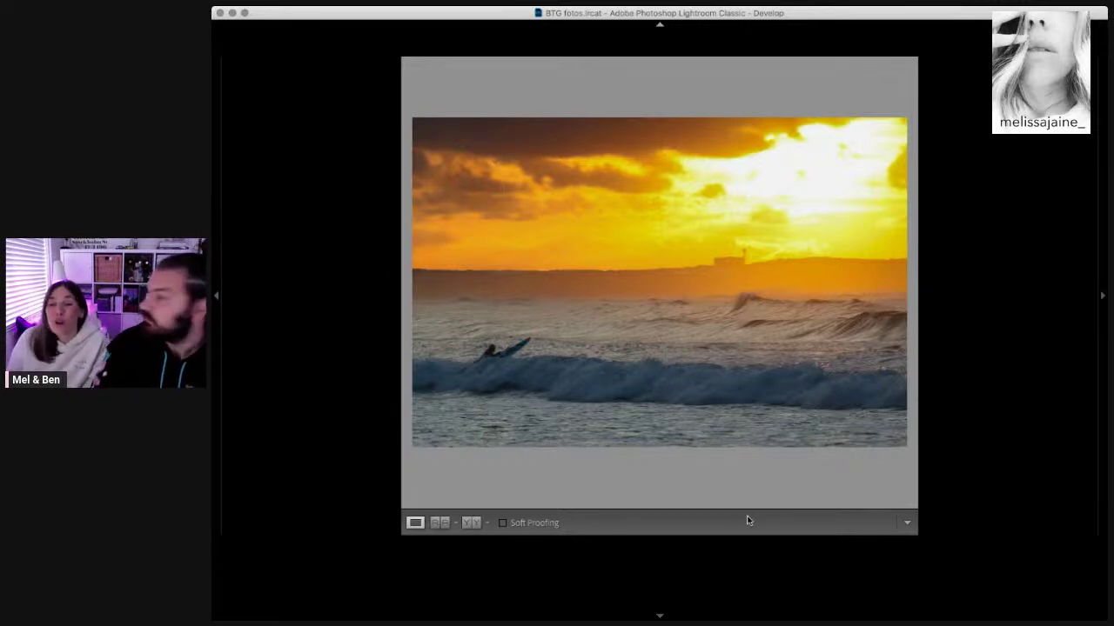
Step: Review the stormy-wave burst frames zoomed in on the wave crest, then zoom back out
{"action": "key", "text": "Right"}
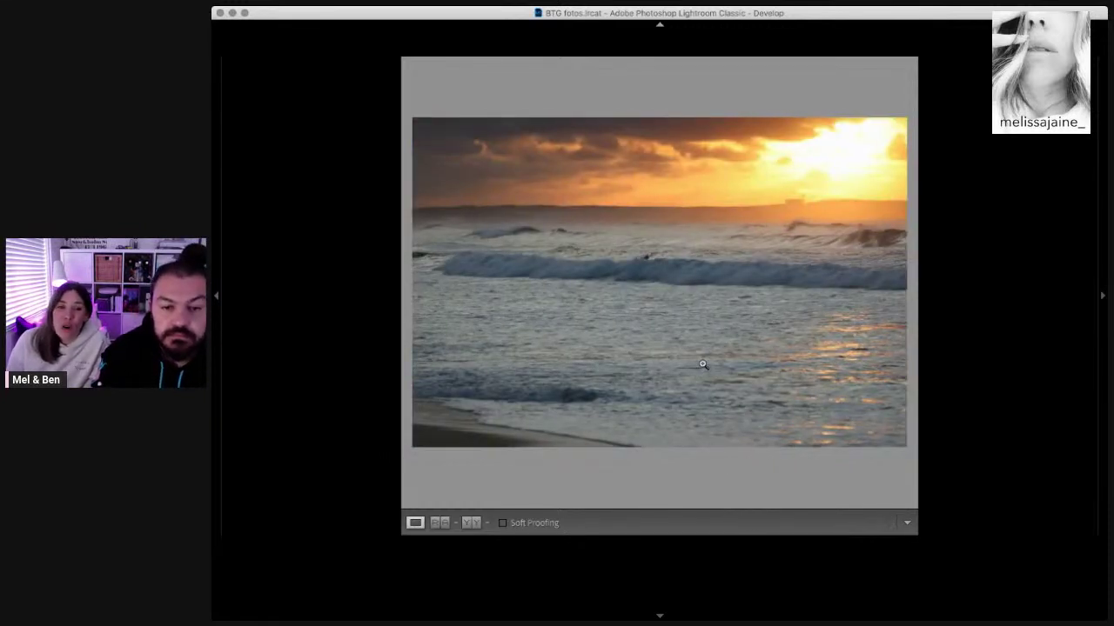
{"action": "key", "text": "Right"}
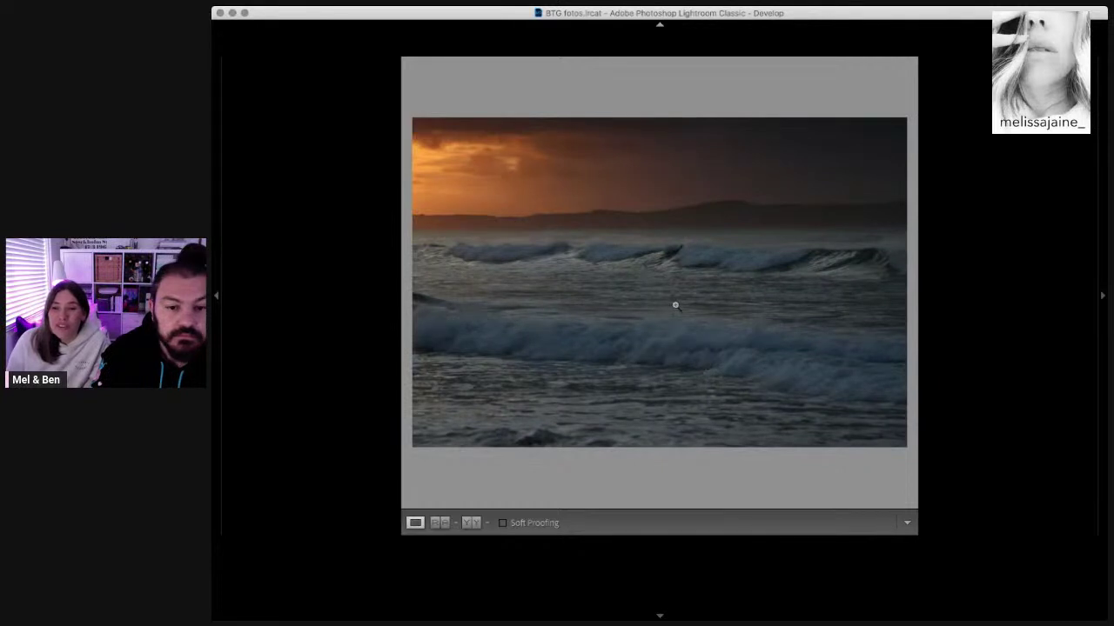
{"action": "left_click", "coordinate": [689, 257]}
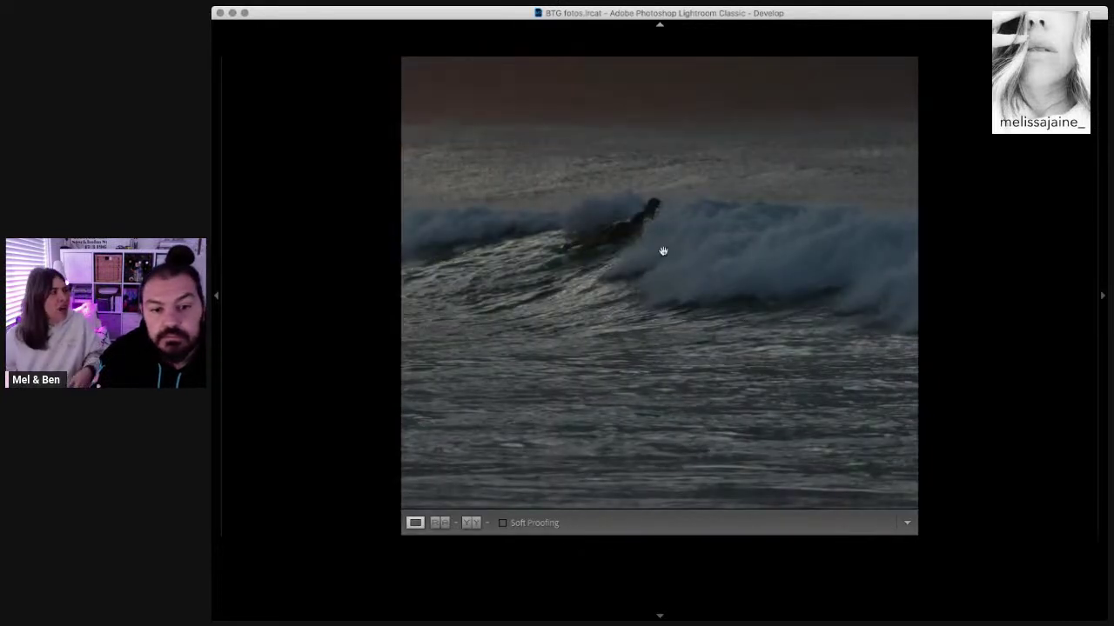
{"action": "key", "text": "Right"}
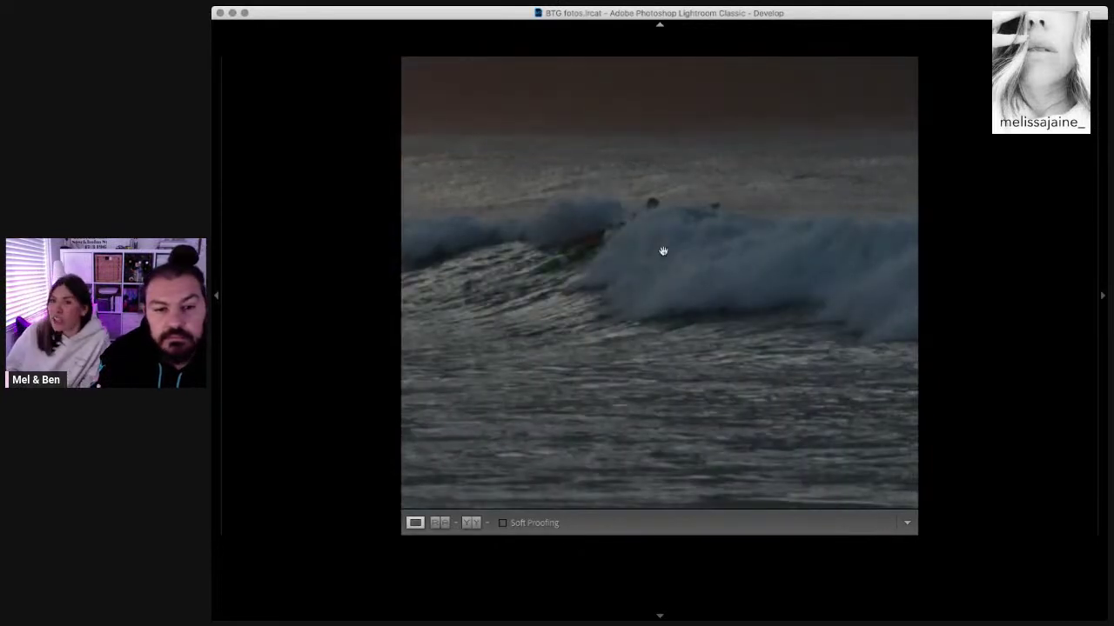
{"action": "key", "text": "Right"}
{"action": "key", "text": "Right"}
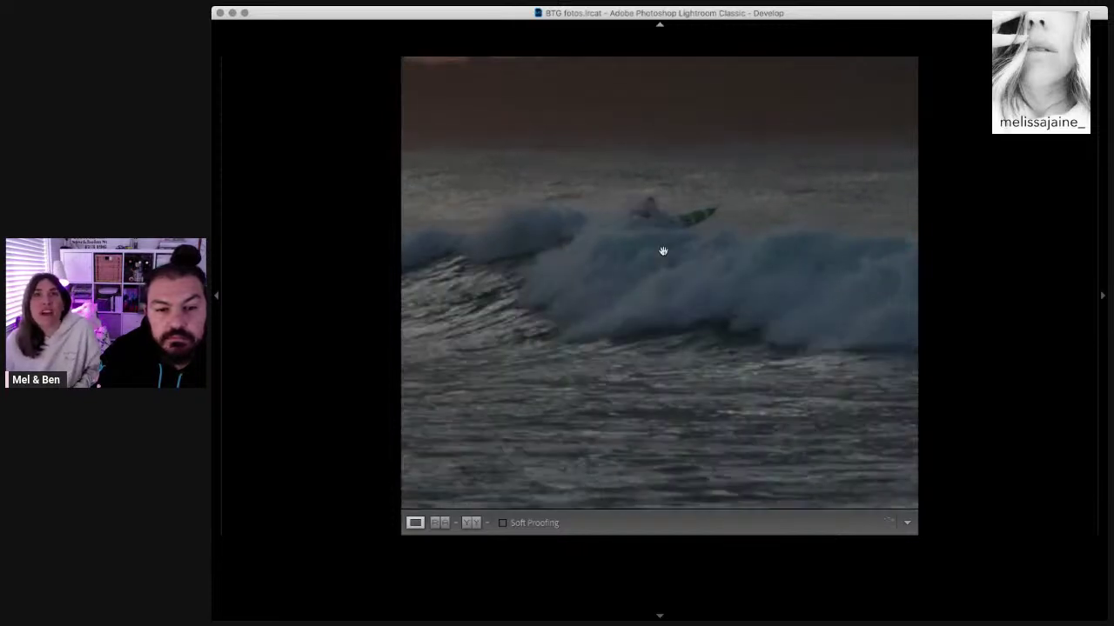
{"action": "key", "text": "Right"}
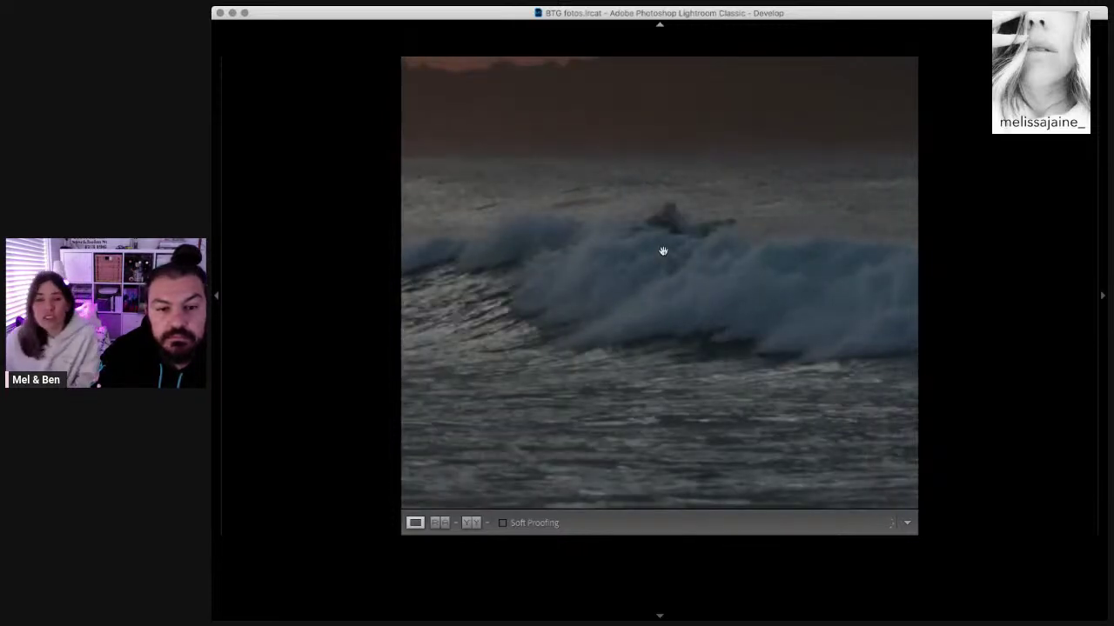
{"action": "key", "text": "Right"}
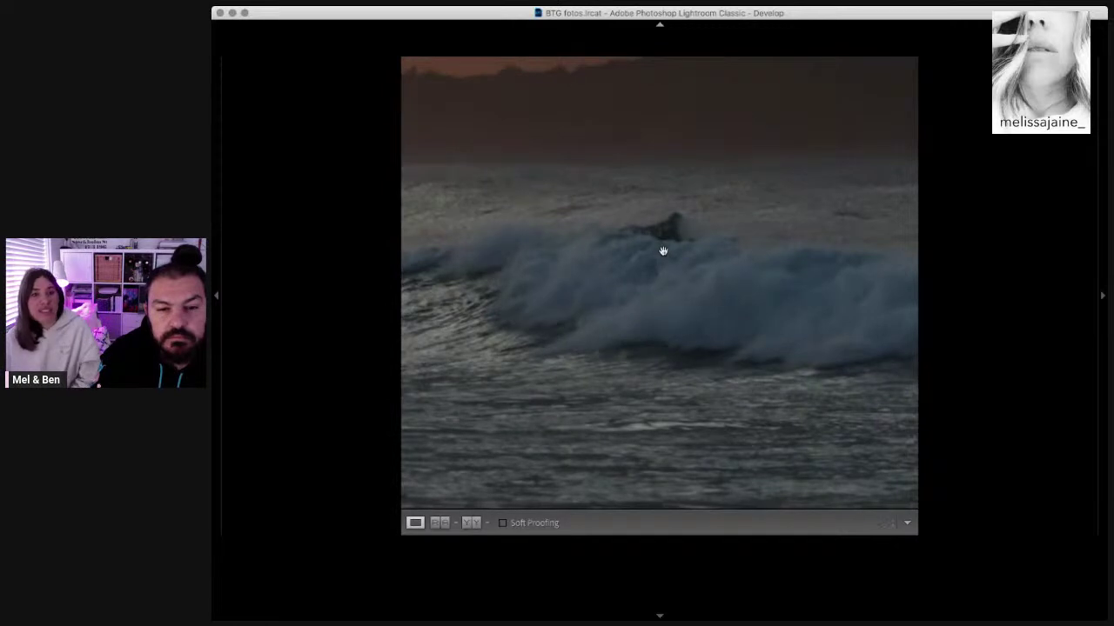
{"action": "key", "text": "Right"}
{"action": "left_click", "coordinate": [663, 251]}
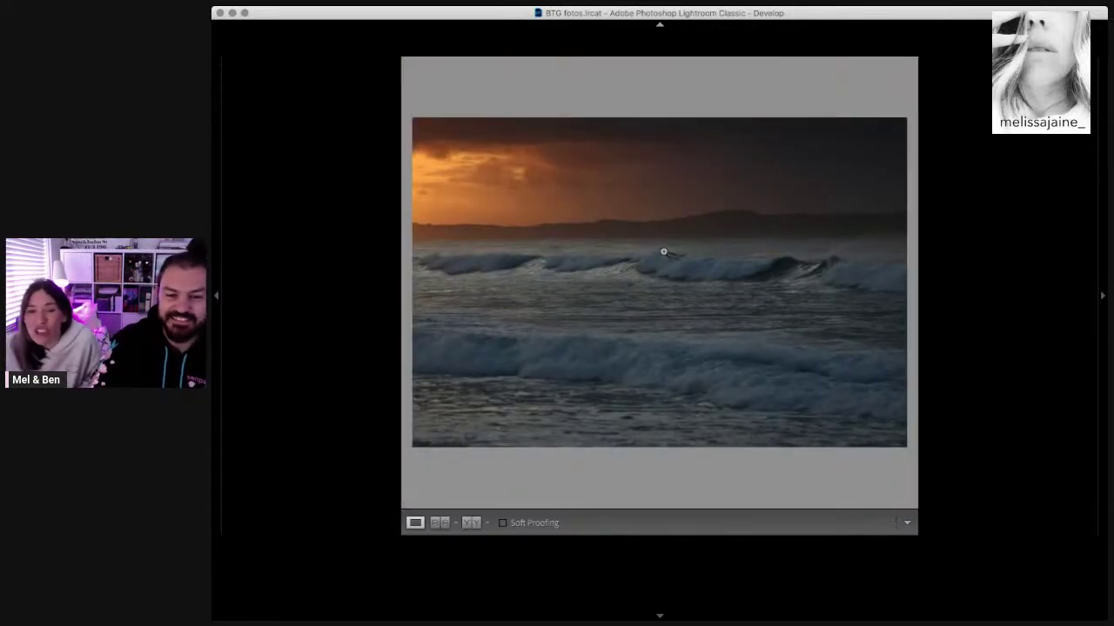
Step: Browse the sunset runner burst and open the crop on the silhouette runner shot
{"action": "key", "text": "Right"}
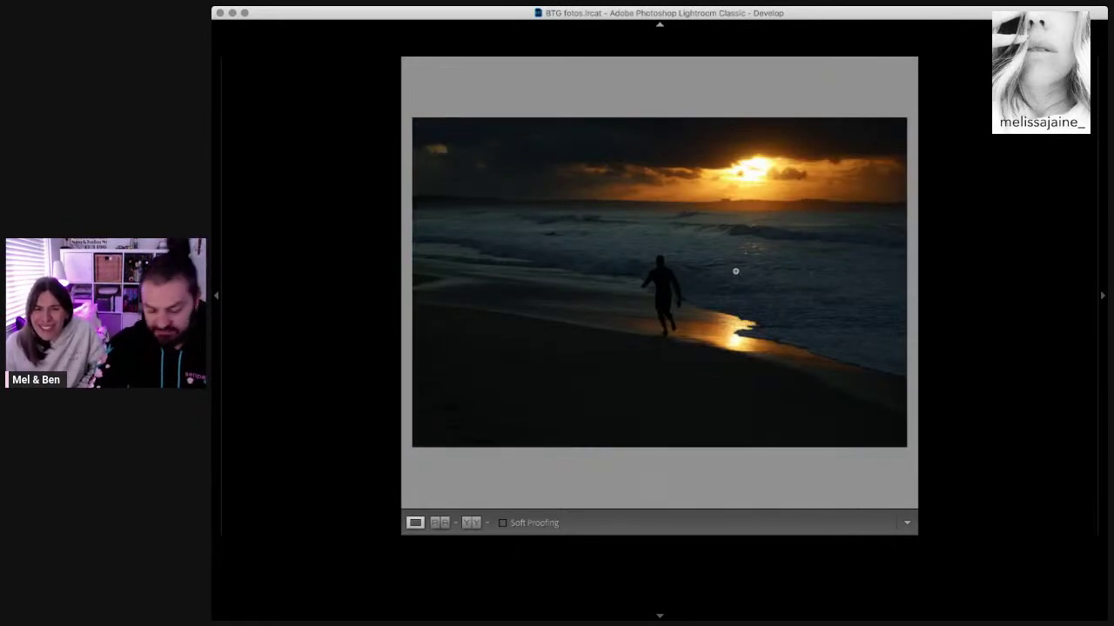
{"action": "key", "text": "Right"}
{"action": "key", "text": "Right"}
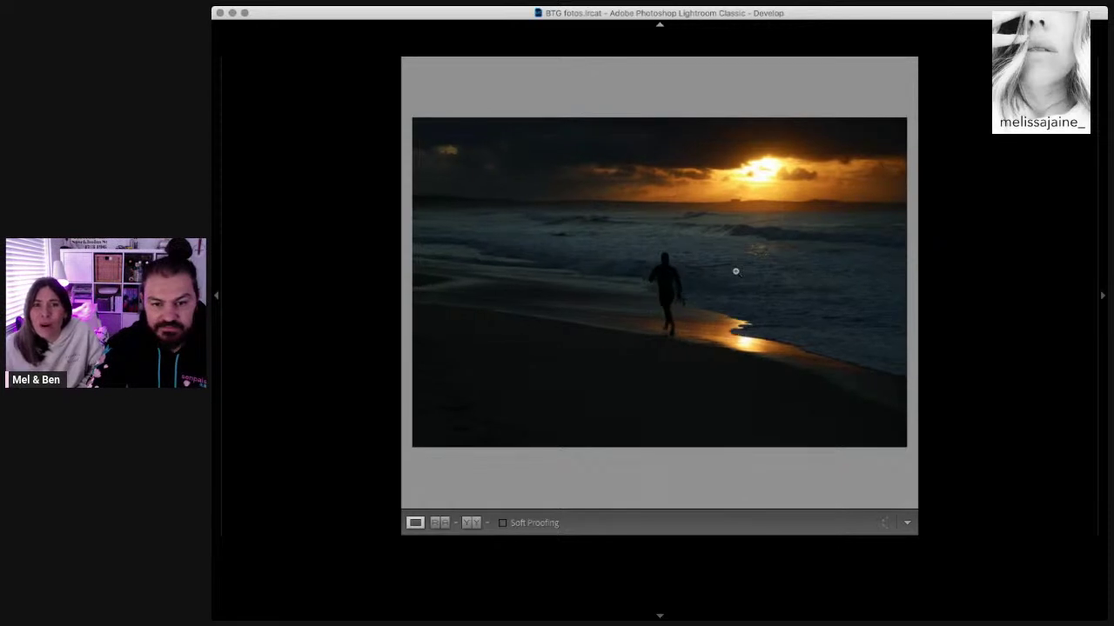
{"action": "key", "text": "Right"}
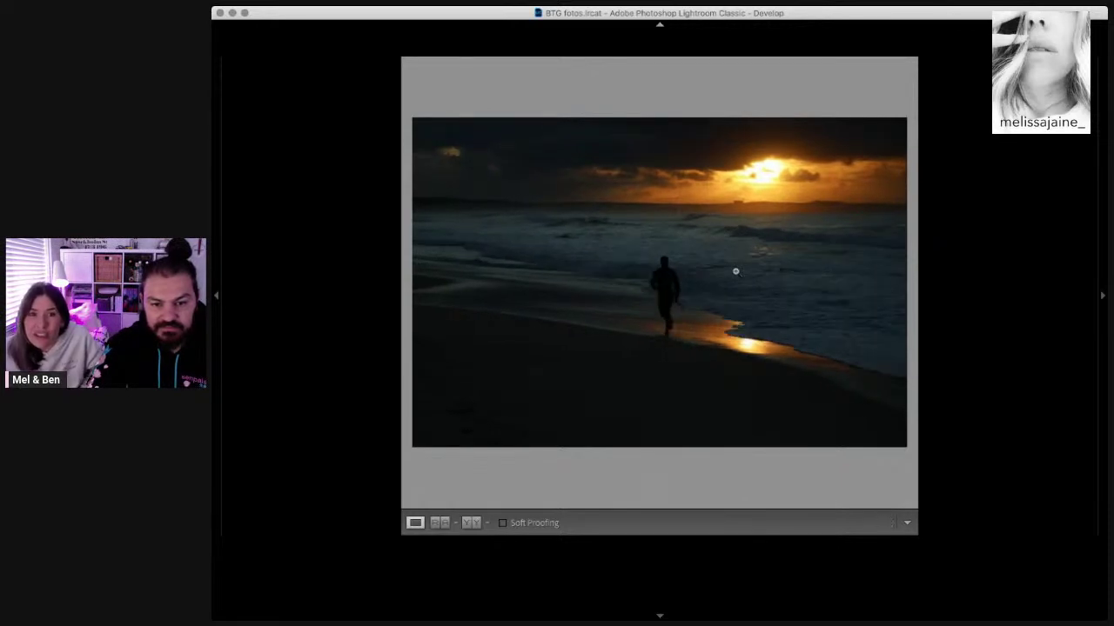
{"action": "key", "text": "Right"}
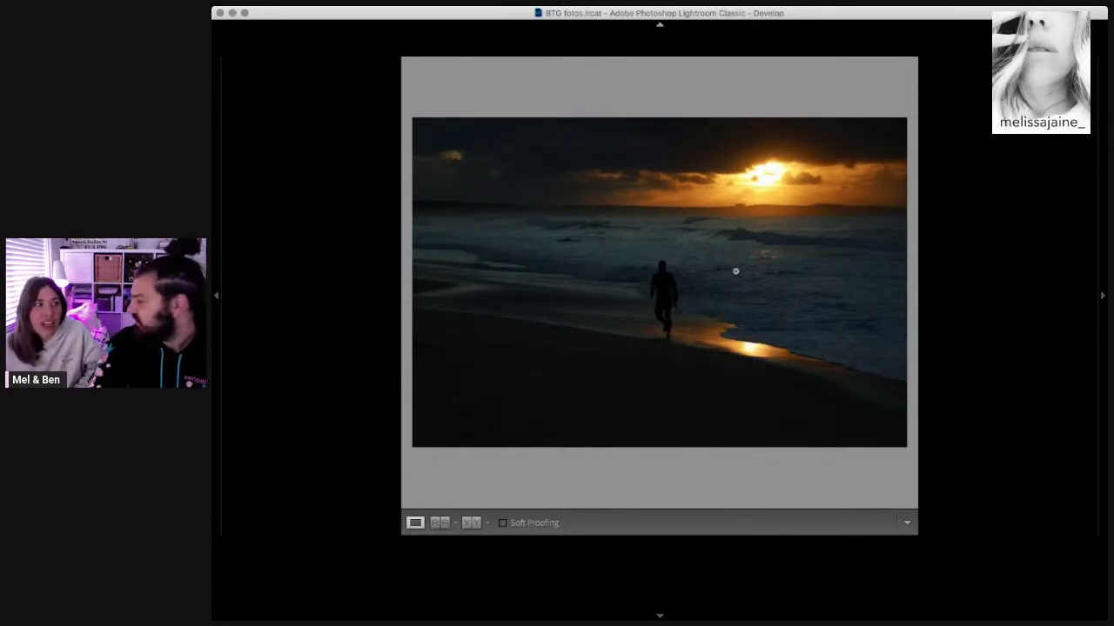
{"action": "key", "text": "Right"}
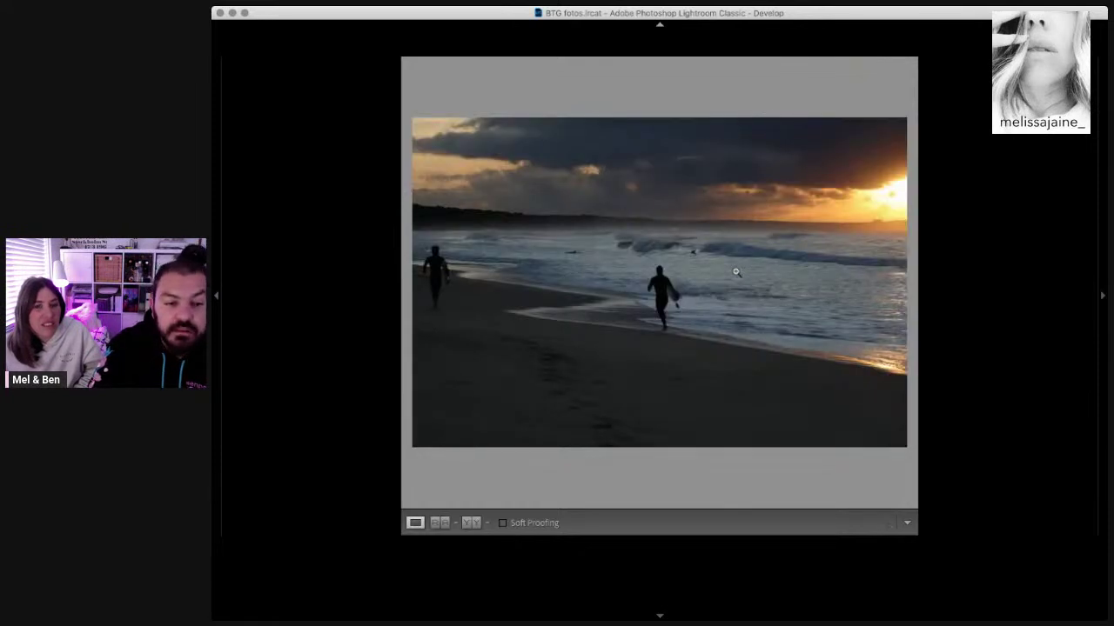
{"action": "key", "text": "Right"}
{"action": "key", "text": "Right"}
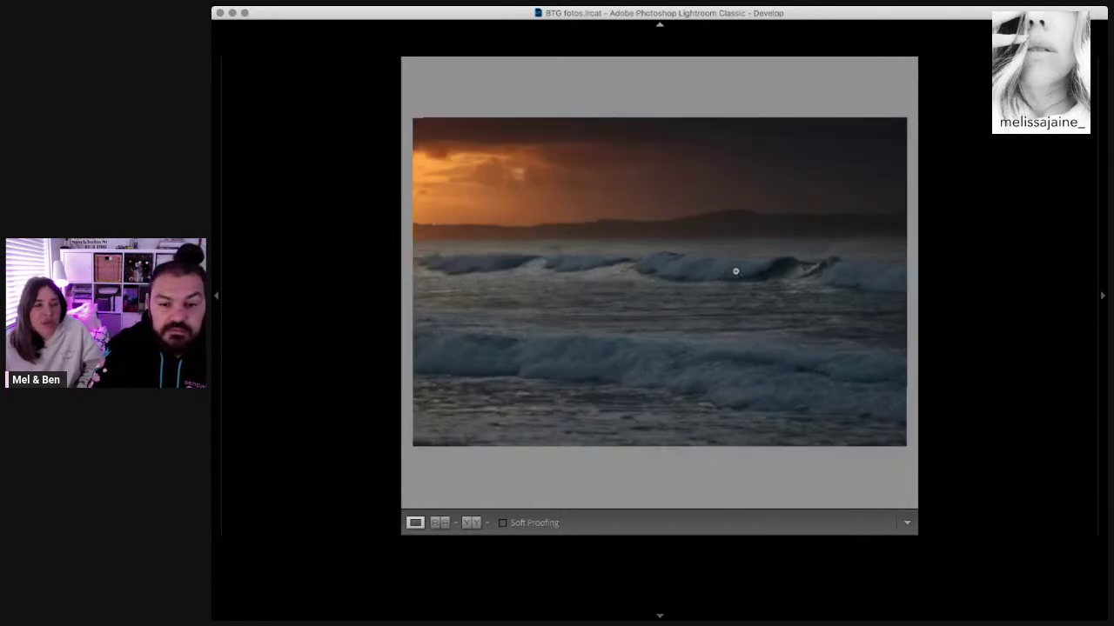
{"action": "key", "text": "Right"}
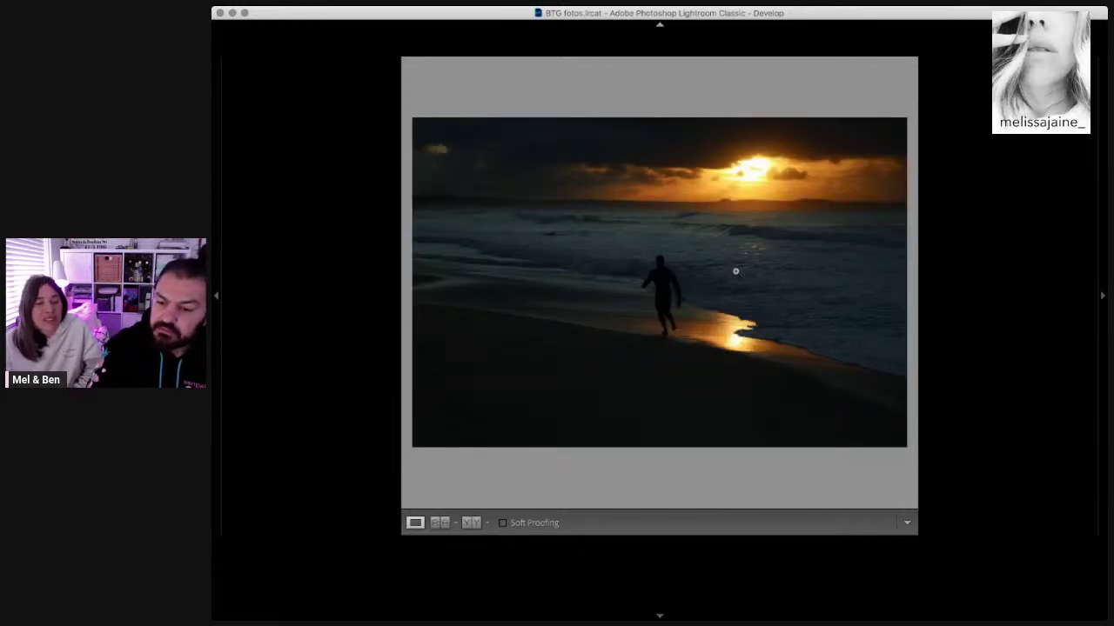
{"action": "key", "text": "r"}
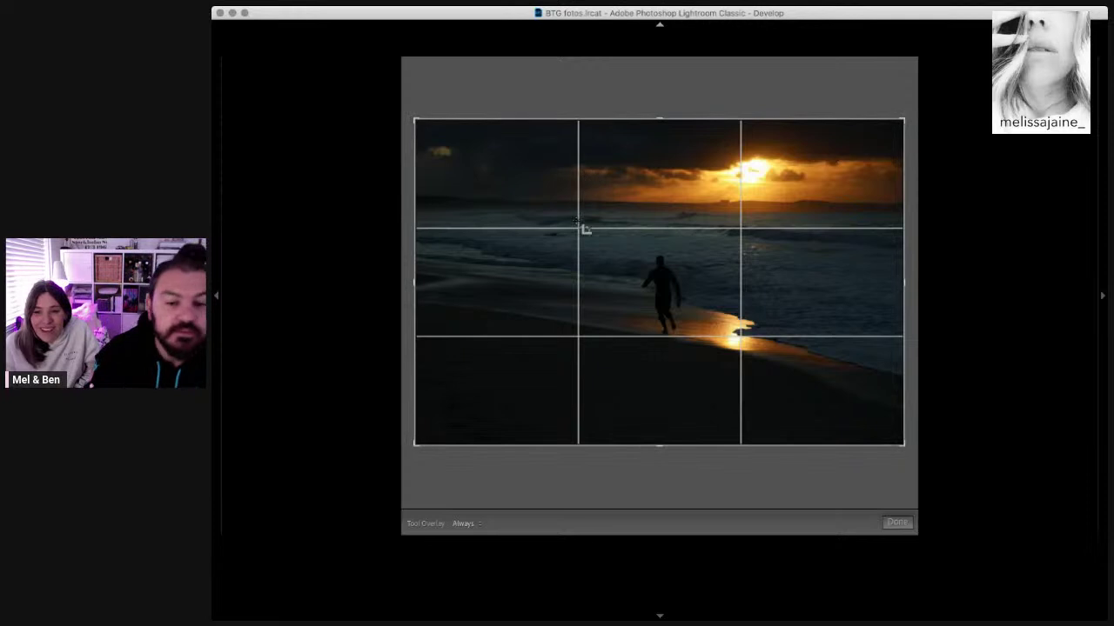
Step: Crop the runner photo tighter with locked proportions, centred on the silhouette and sun
{"action": "mouse_move", "coordinate": [415, 281]}
{"action": "left_mouse_down"}
{"action": "mouse_move", "coordinate": [493, 283]}
{"action": "mouse_move", "coordinate": [563, 347]}
{"action": "left_mouse_up"}
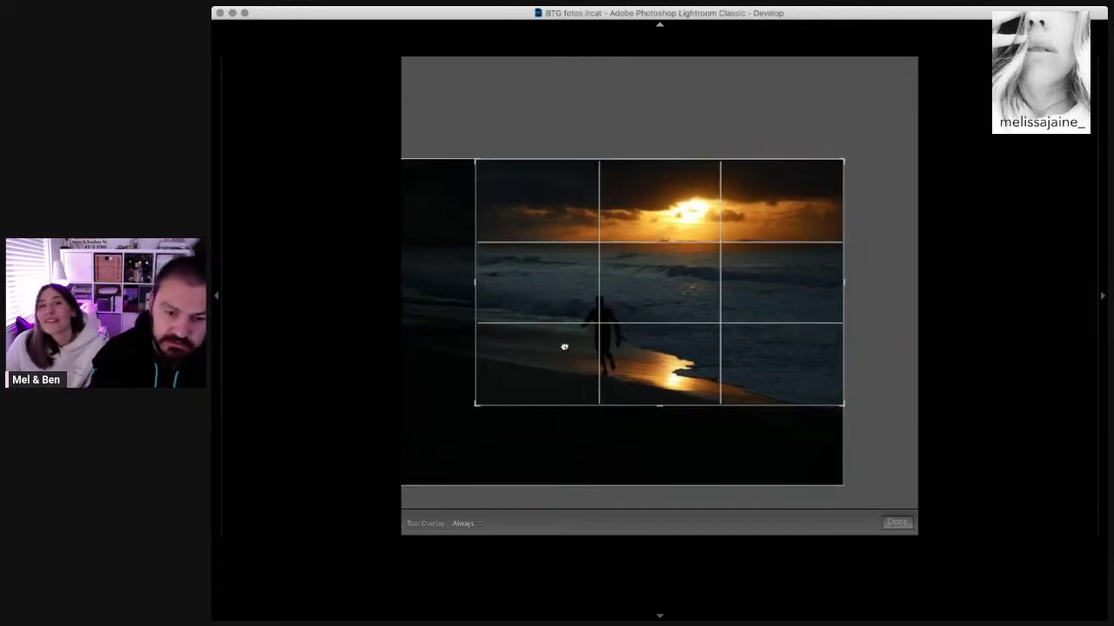
{"action": "left_click_drag", "start_coordinate": [475, 306], "coordinate": [480, 306]}
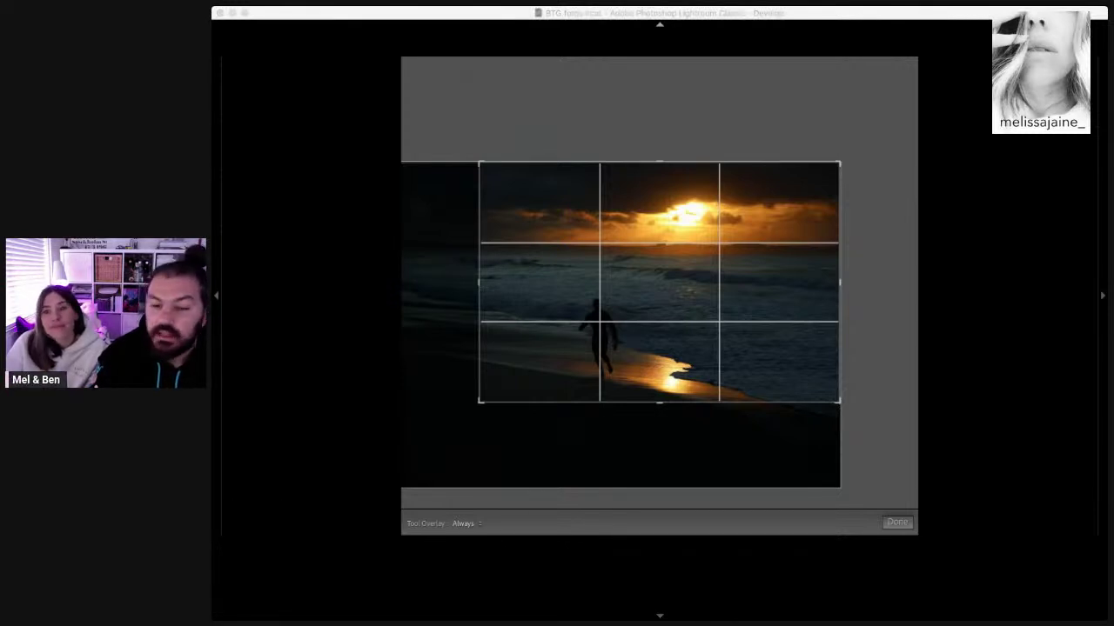
{"action": "key", "text": "Return"}
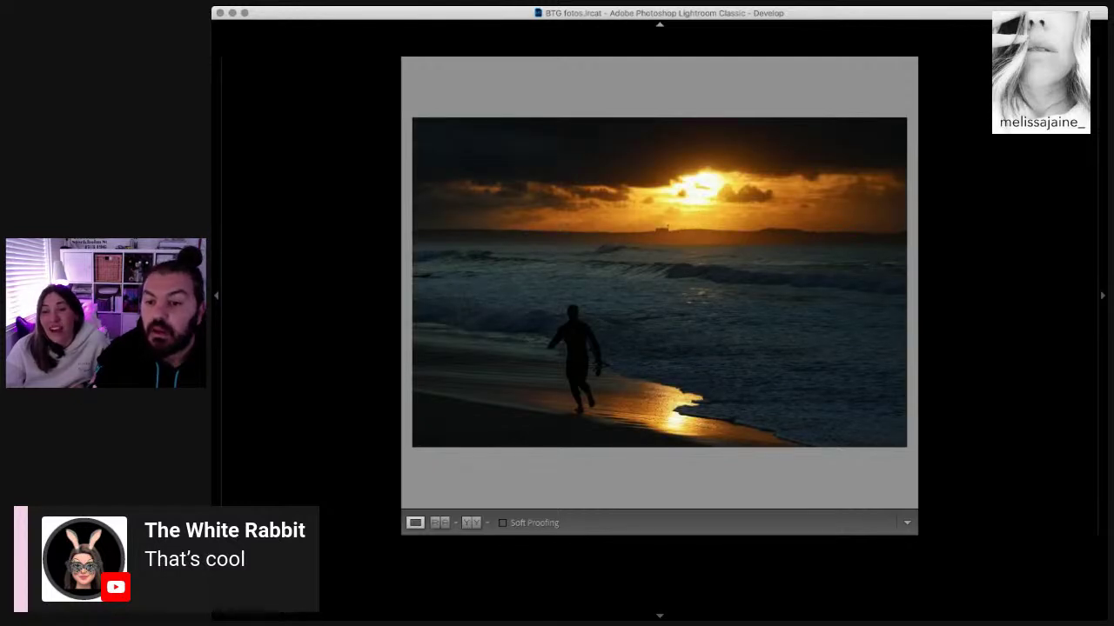
{"action": "key", "text": "v"}
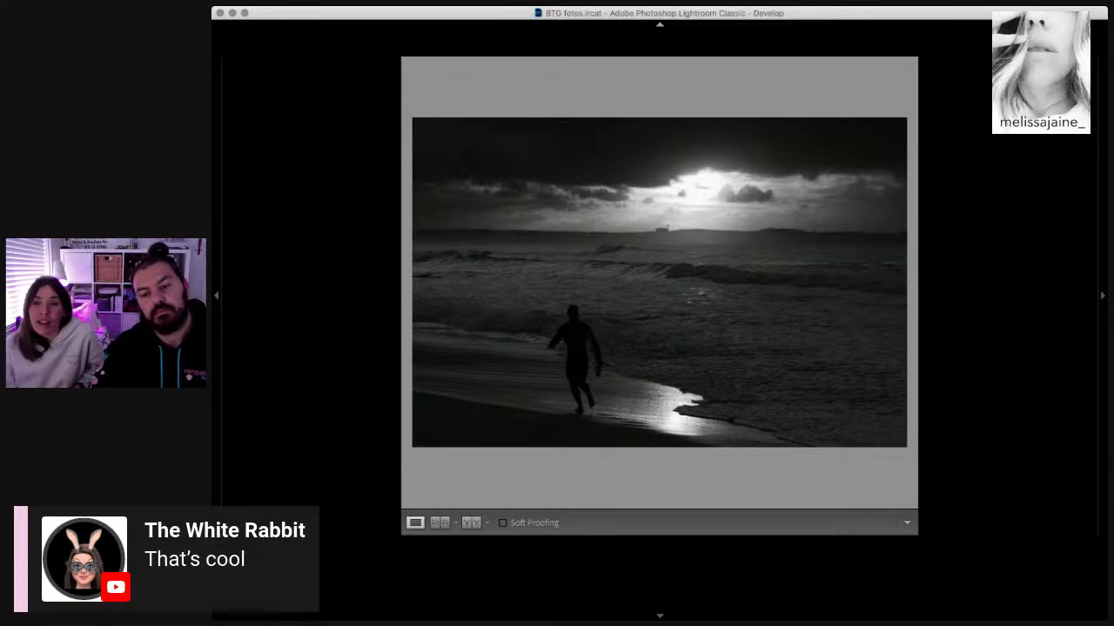
{"action": "key", "text": "v"}
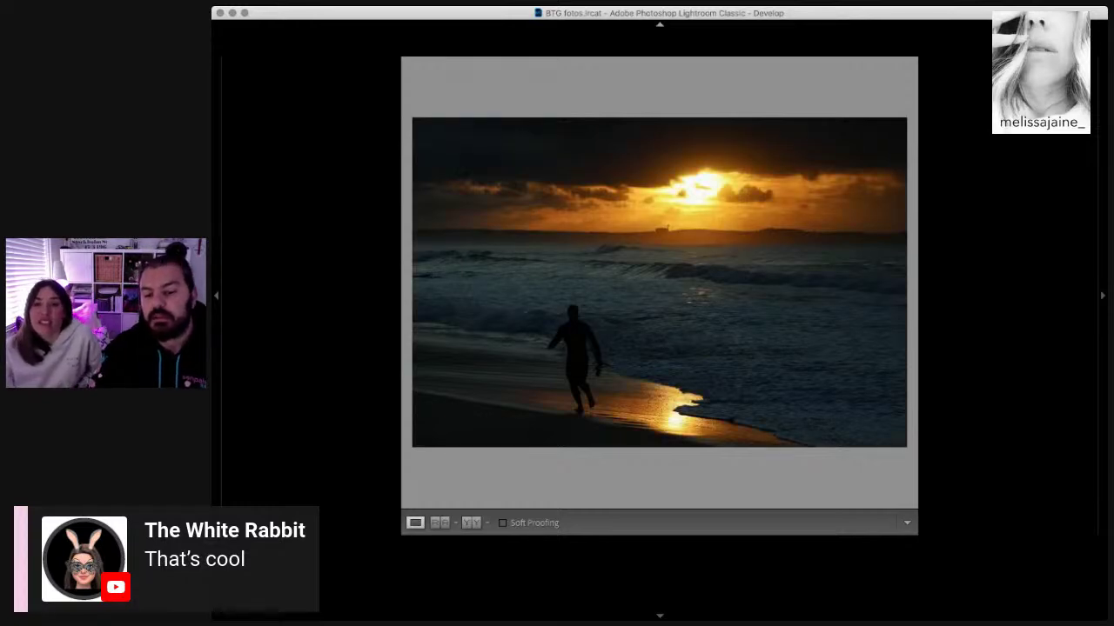
{"action": "key", "text": "v"}
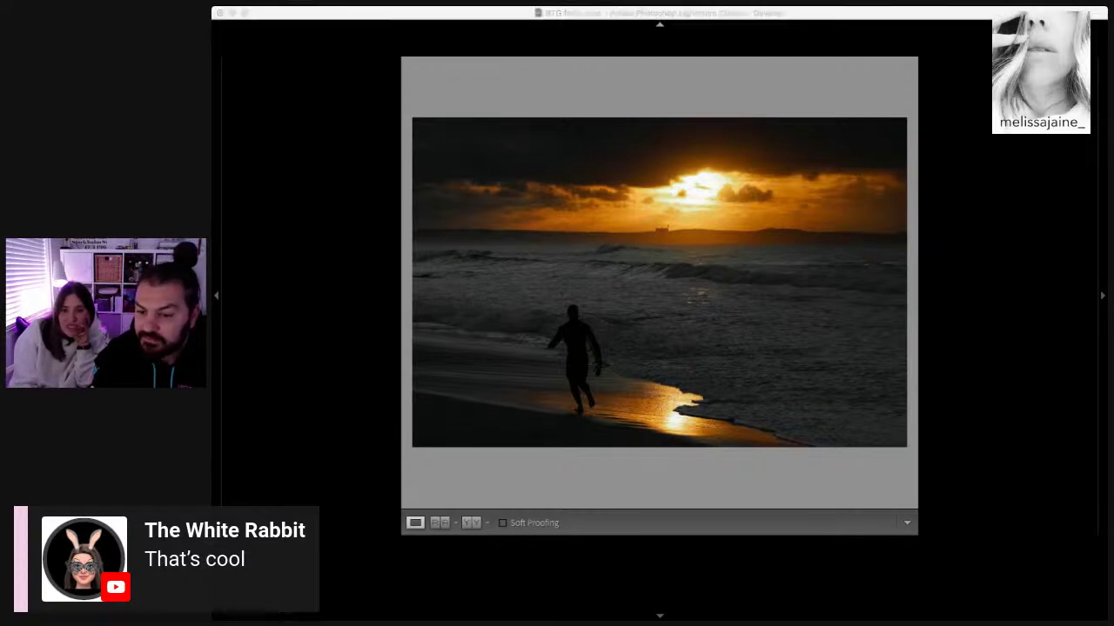
{"action": "left_click", "coordinate": [835, 470]}
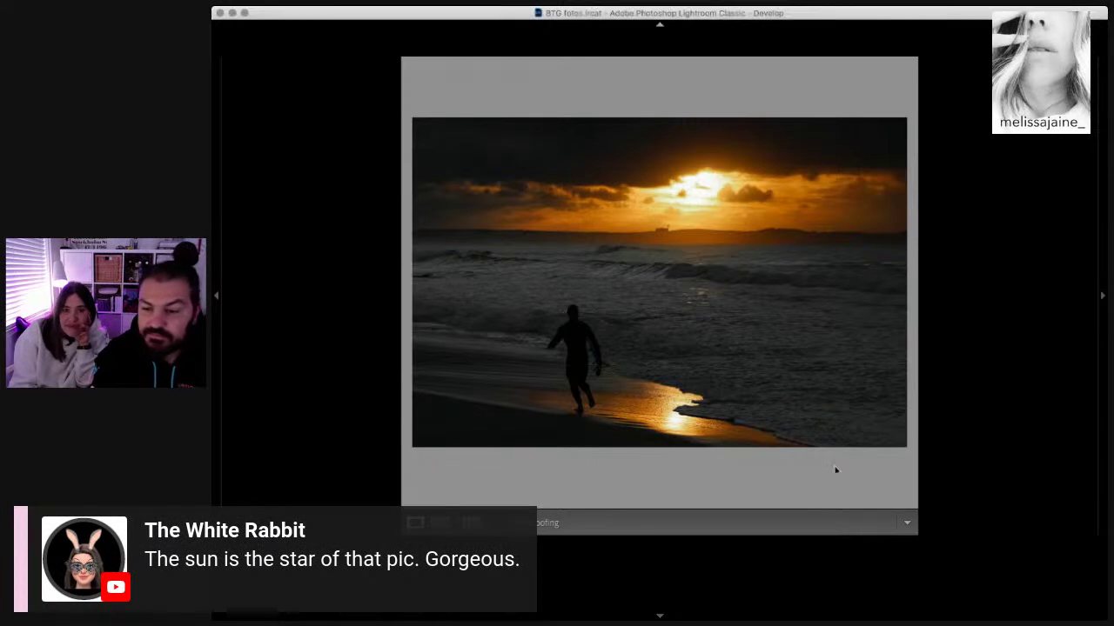
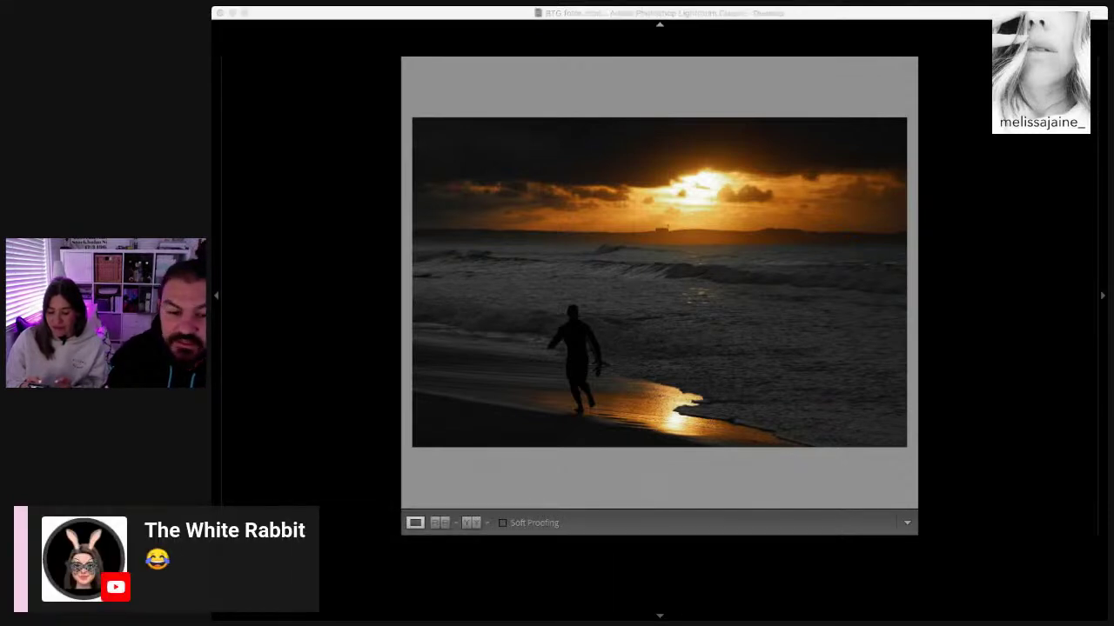
Step: Step two burst frames ahead to the darker sunset shot of the lone runner
{"action": "left_click", "coordinate": [511, 299]}
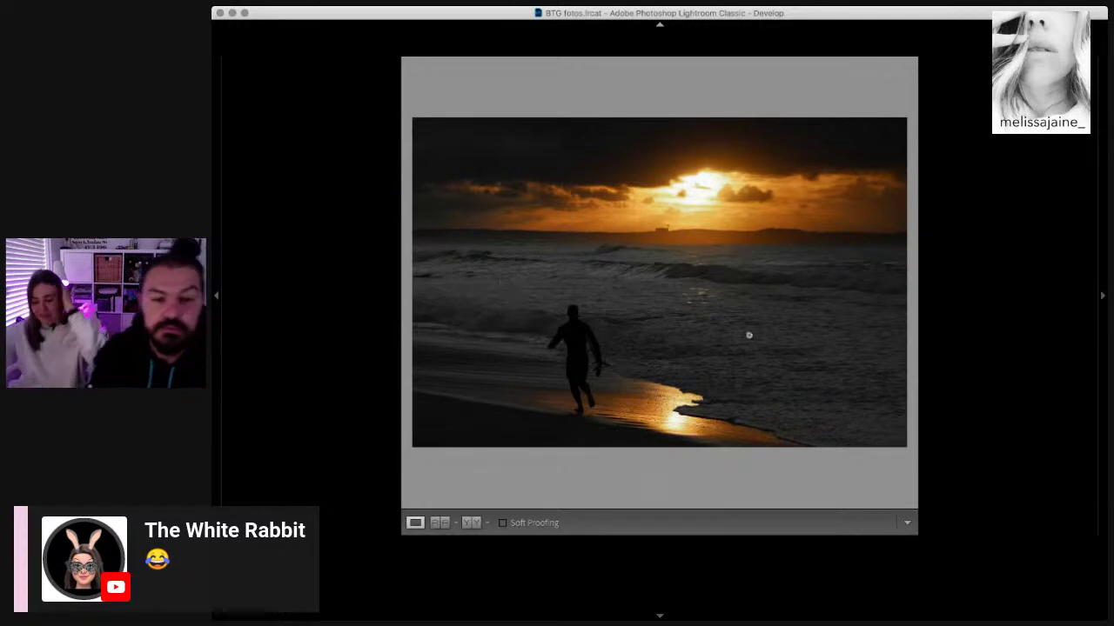
{"action": "key", "text": "Right"}
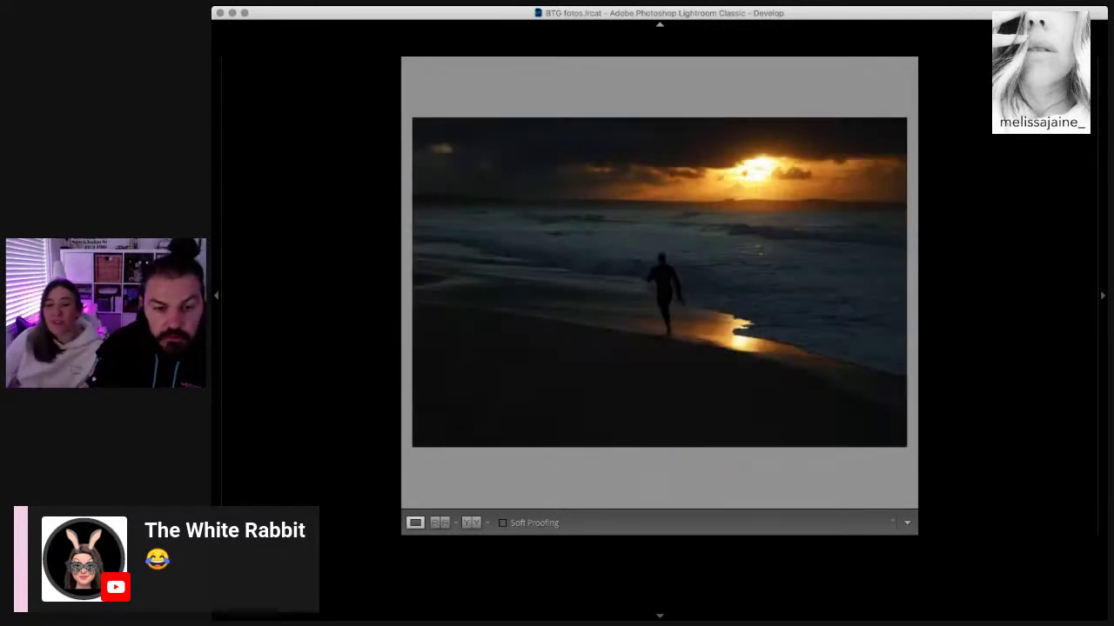
{"action": "key", "text": "Right"}
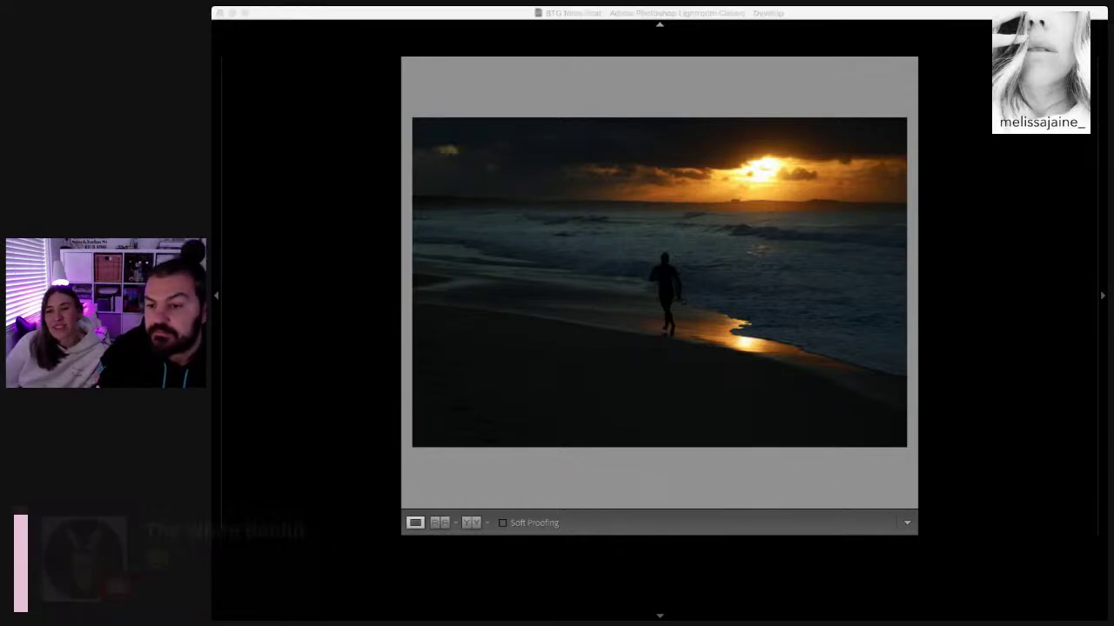
{"action": "left_click", "coordinate": [552, 363]}
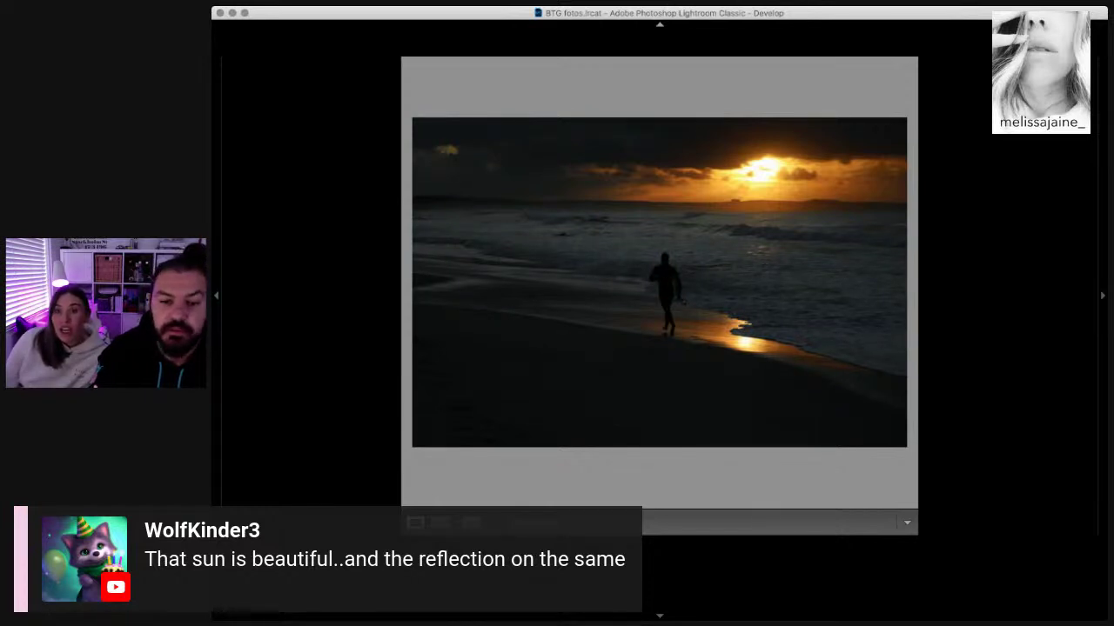
Step: Crop the runner photo to a tall vertical frame around the silhouette, sun and reflection
{"action": "key", "text": "r"}
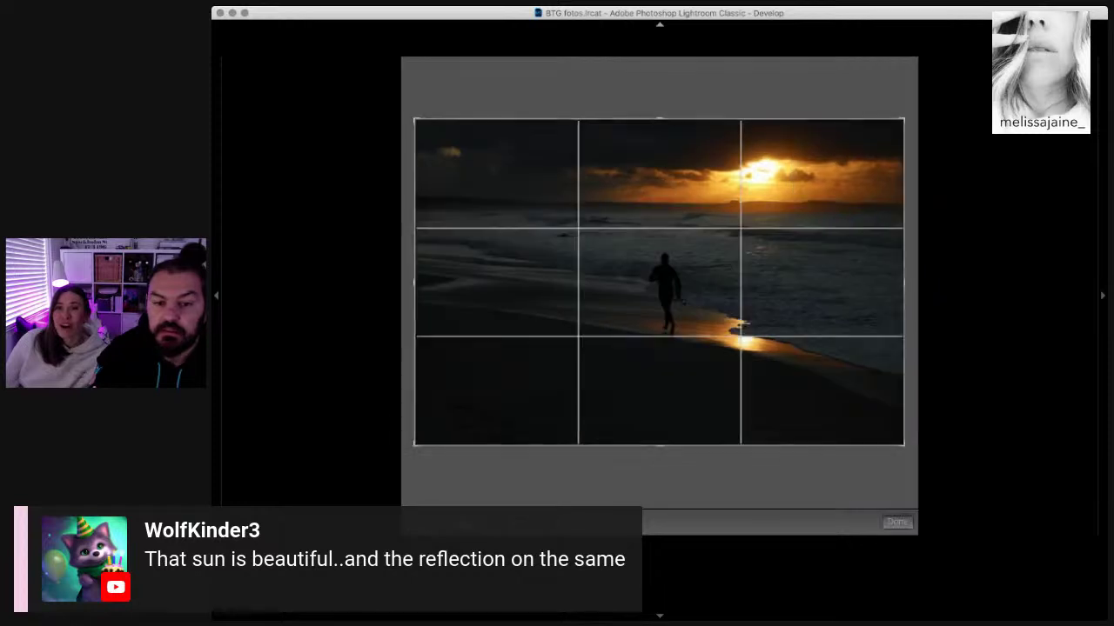
{"action": "mouse_move", "coordinate": [904, 443]}
{"action": "left_mouse_down"}
{"action": "mouse_move", "coordinate": [678, 360]}
{"action": "mouse_move", "coordinate": [751, 397]}
{"action": "left_mouse_up"}
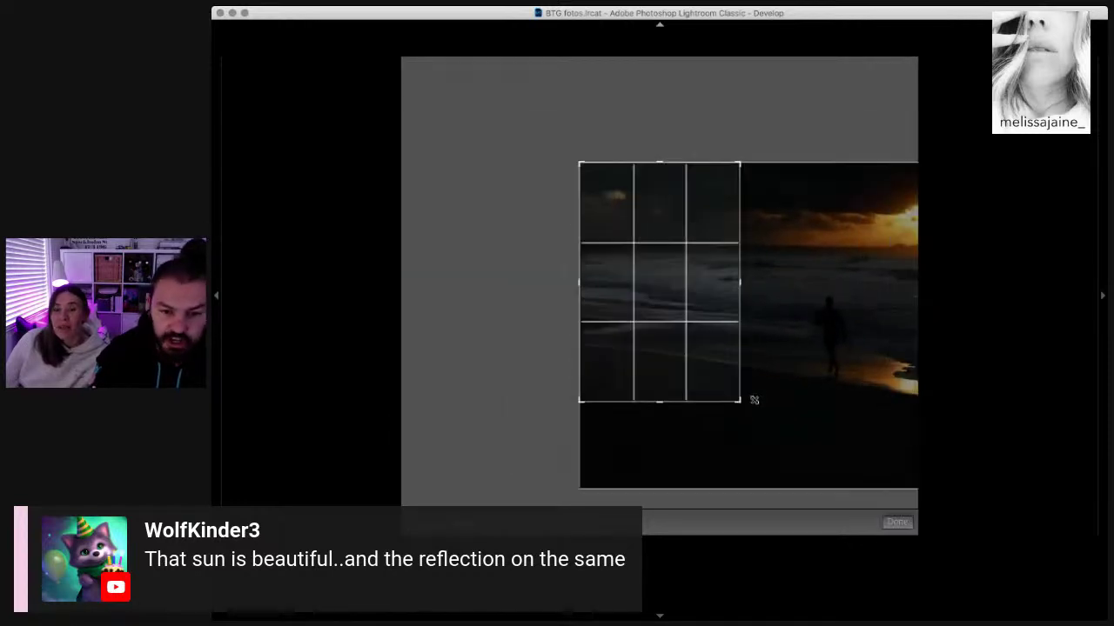
{"action": "mouse_move", "coordinate": [642, 325]}
{"action": "left_mouse_down"}
{"action": "mouse_move", "coordinate": [634, 316]}
{"action": "mouse_move", "coordinate": [646, 318]}
{"action": "left_mouse_up"}
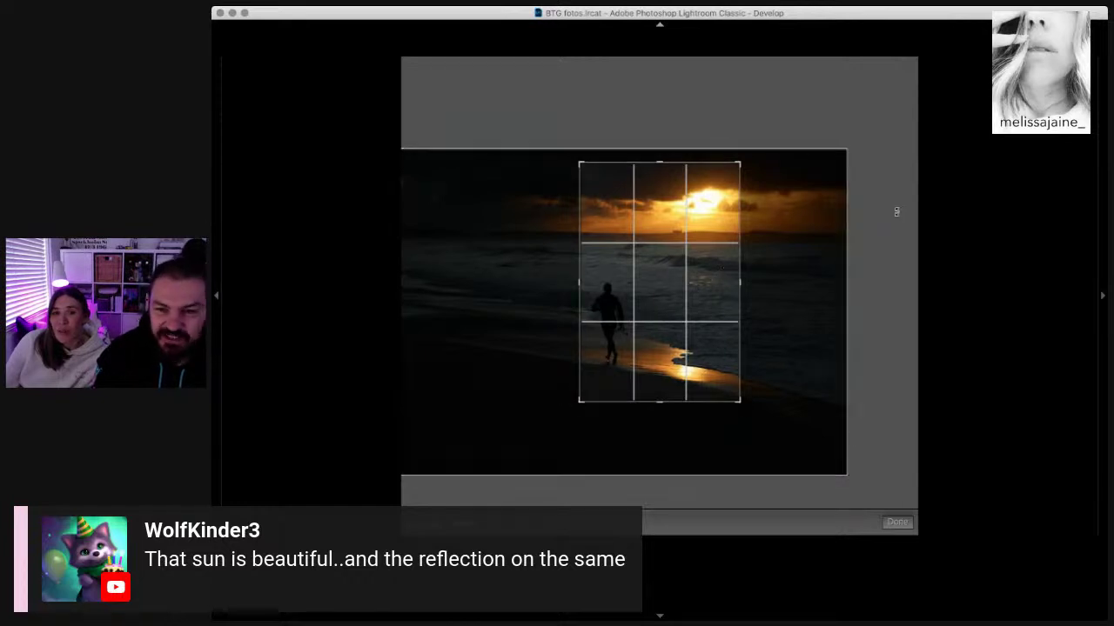
{"action": "key", "text": "Return"}
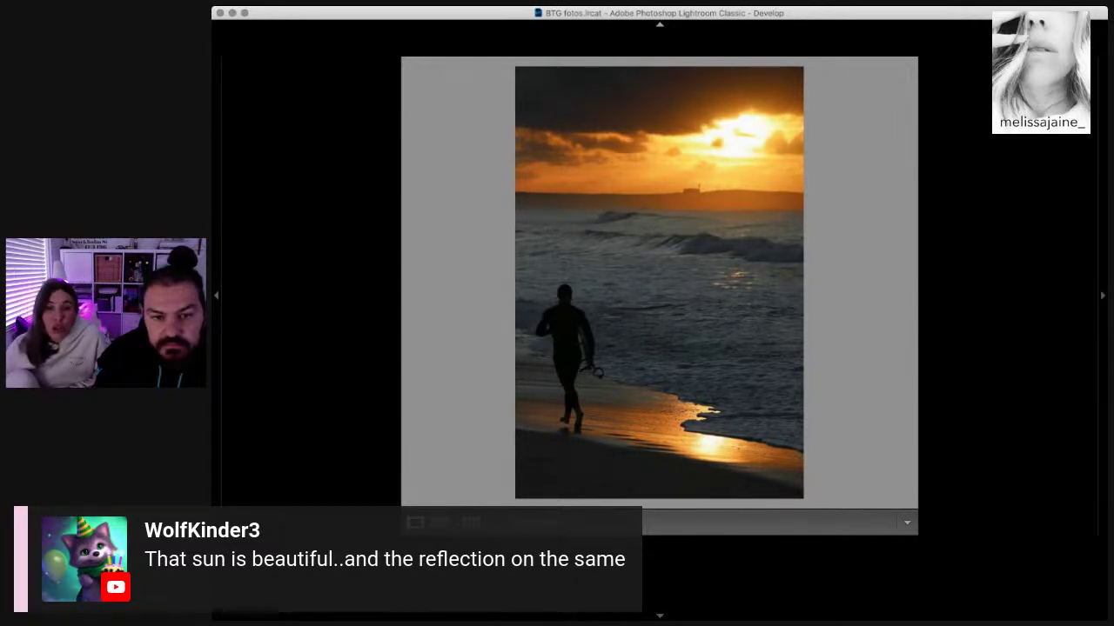
Step: Compare the vertical runner crop before/after, then advance to the wider landscape runner frame
{"action": "key", "text": "backslash"}
{"action": "key", "text": "backslash"}
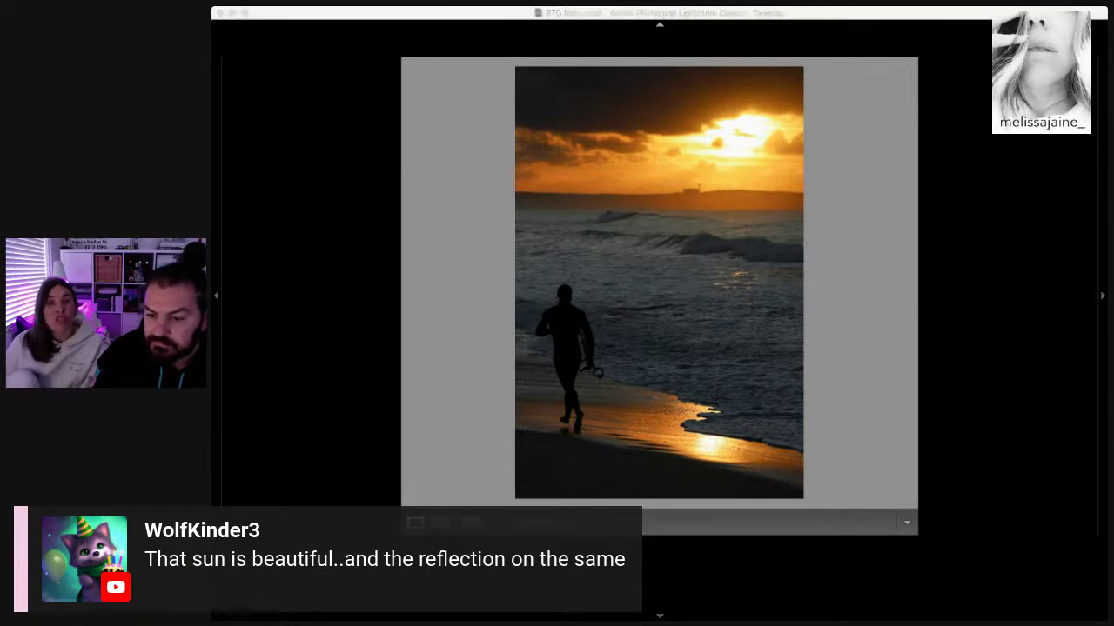
{"action": "left_click", "coordinate": [630, 377]}
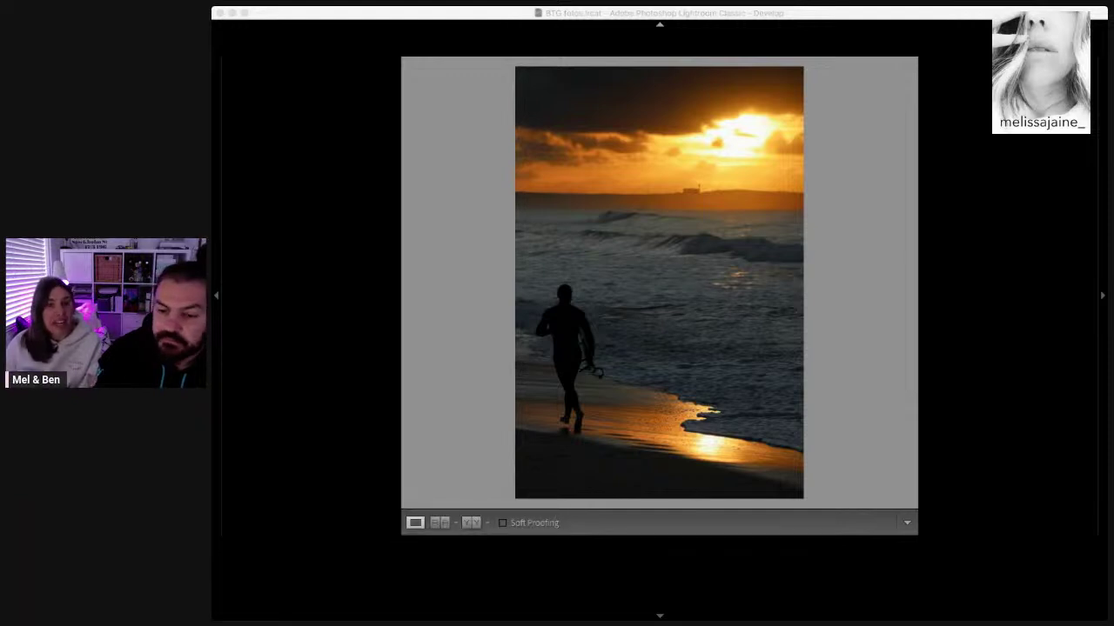
{"action": "left_click", "coordinate": [640, 403]}
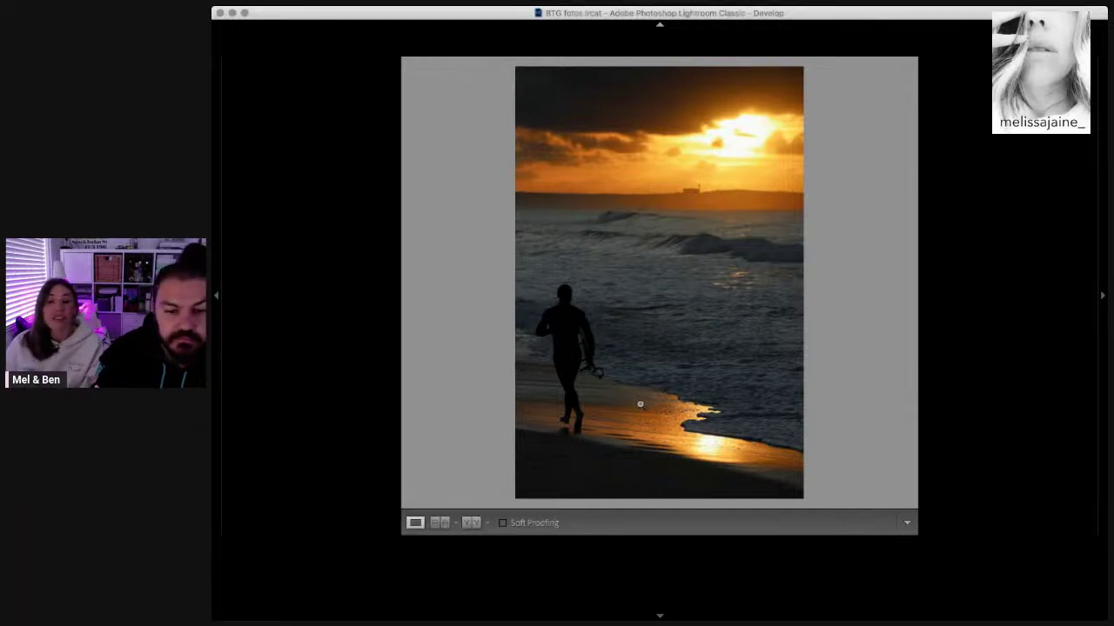
{"action": "key", "text": "Right"}
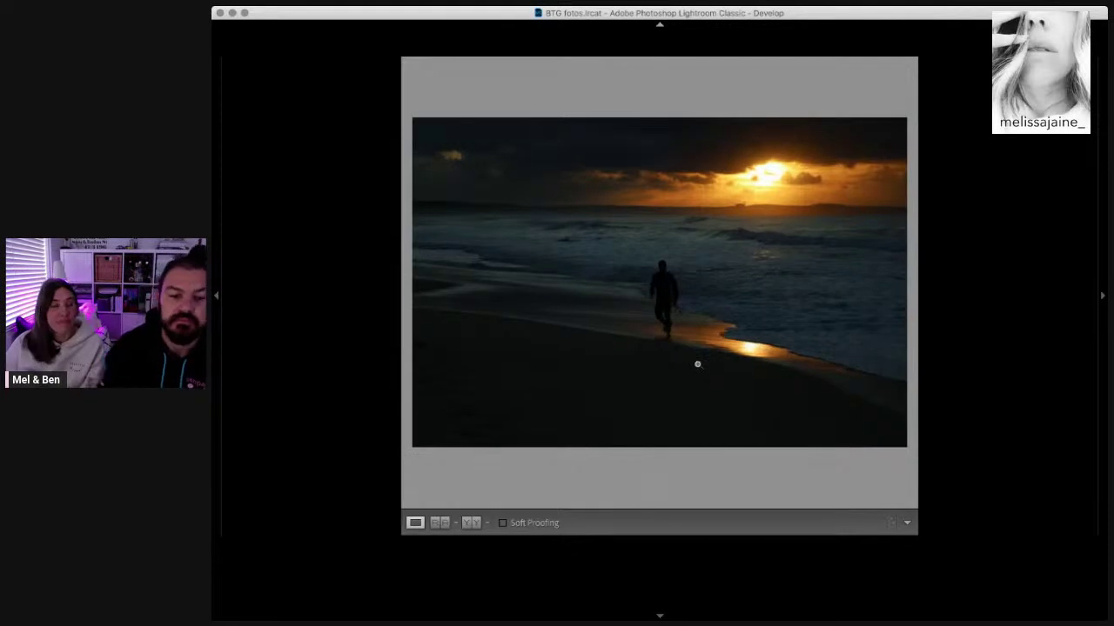
Step: Flip through the sunset burst, past the crashing waves, to the two-surfers sunset shot
{"action": "key", "text": "Right"}
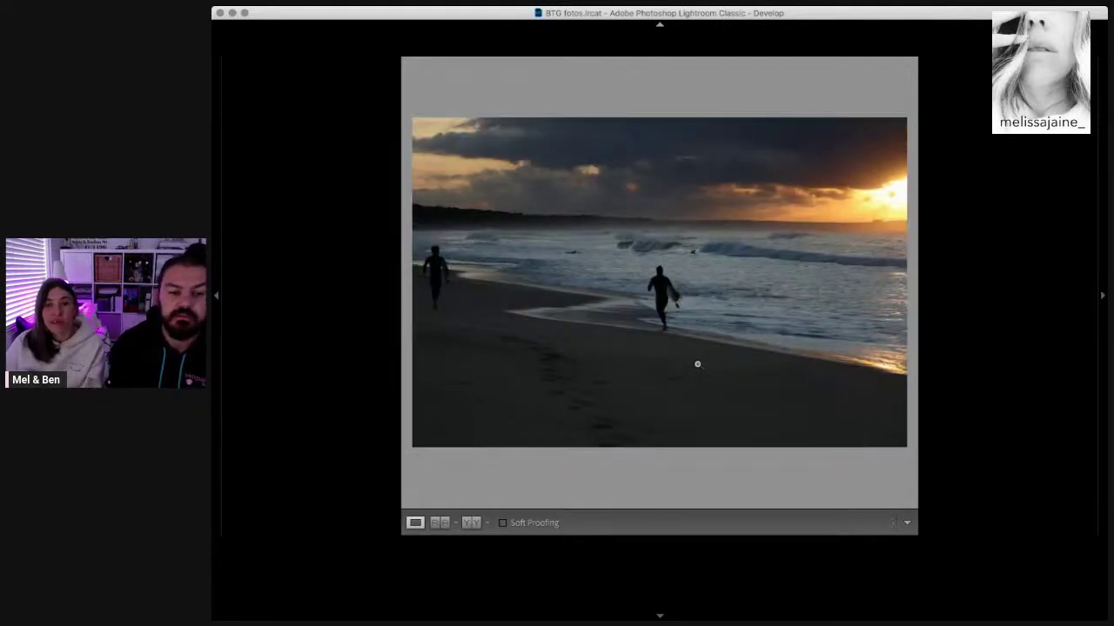
{"action": "key", "text": "Right"}
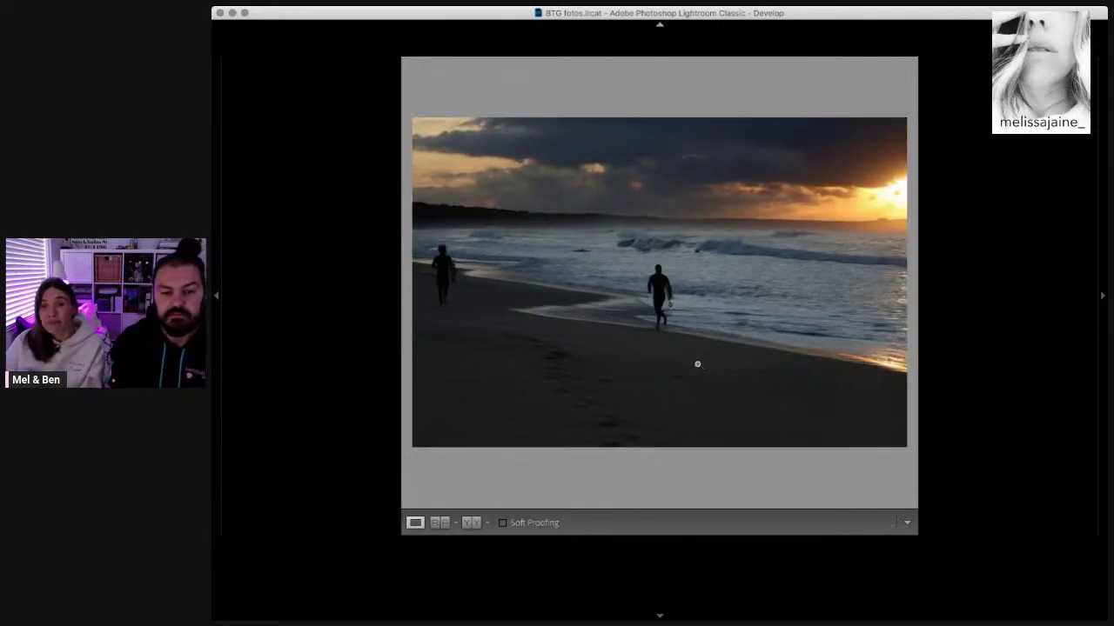
{"action": "key", "text": "Right"}
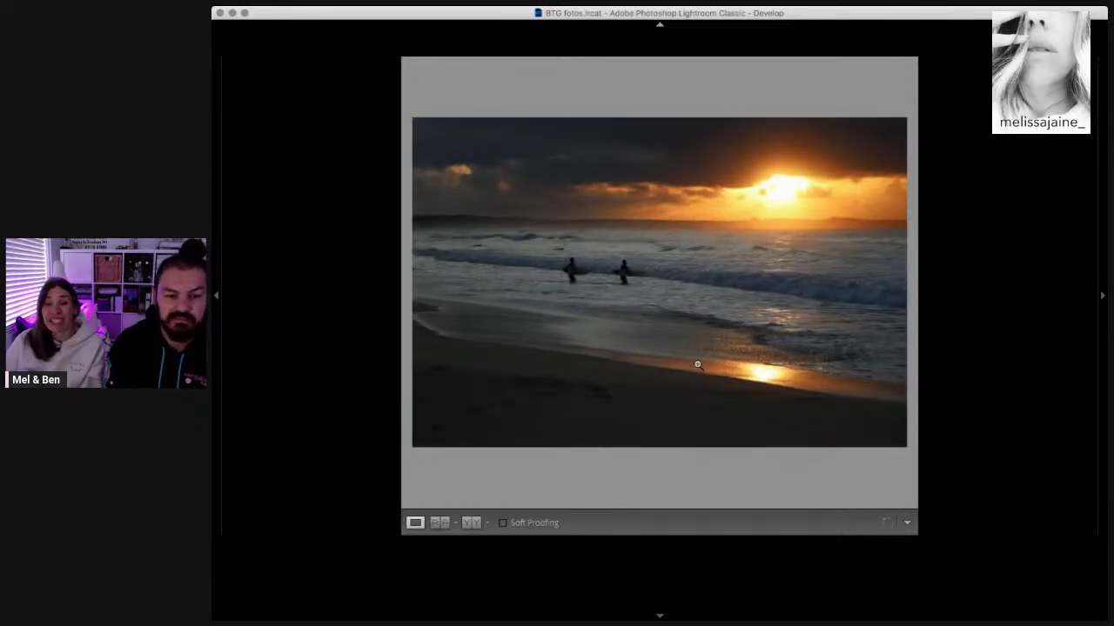
{"action": "key", "text": "Right"}
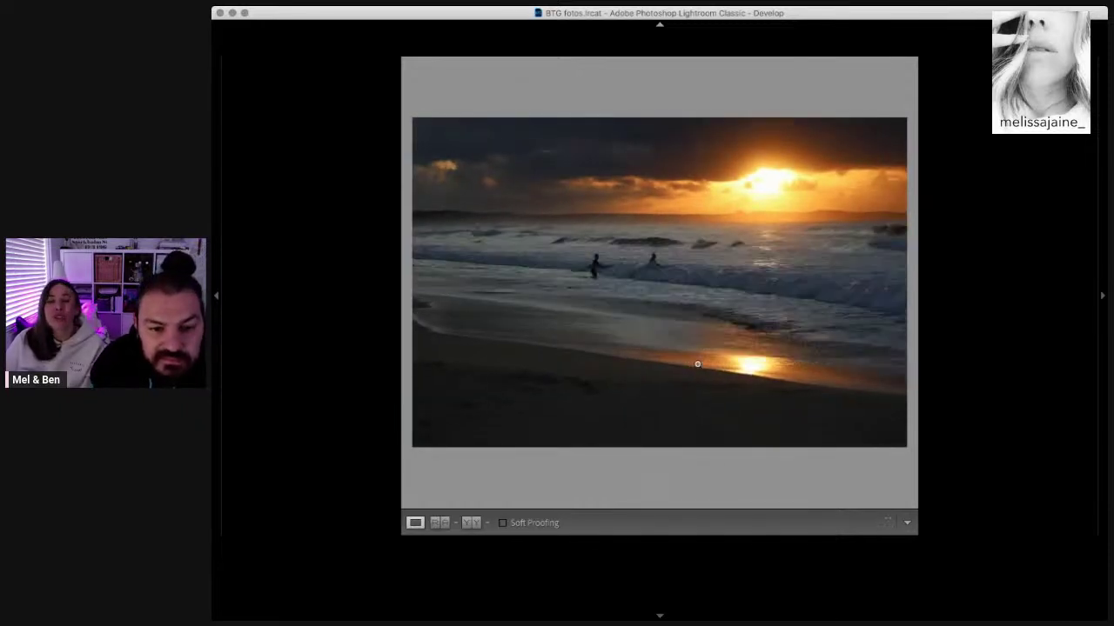
{"action": "key", "text": "Right"}
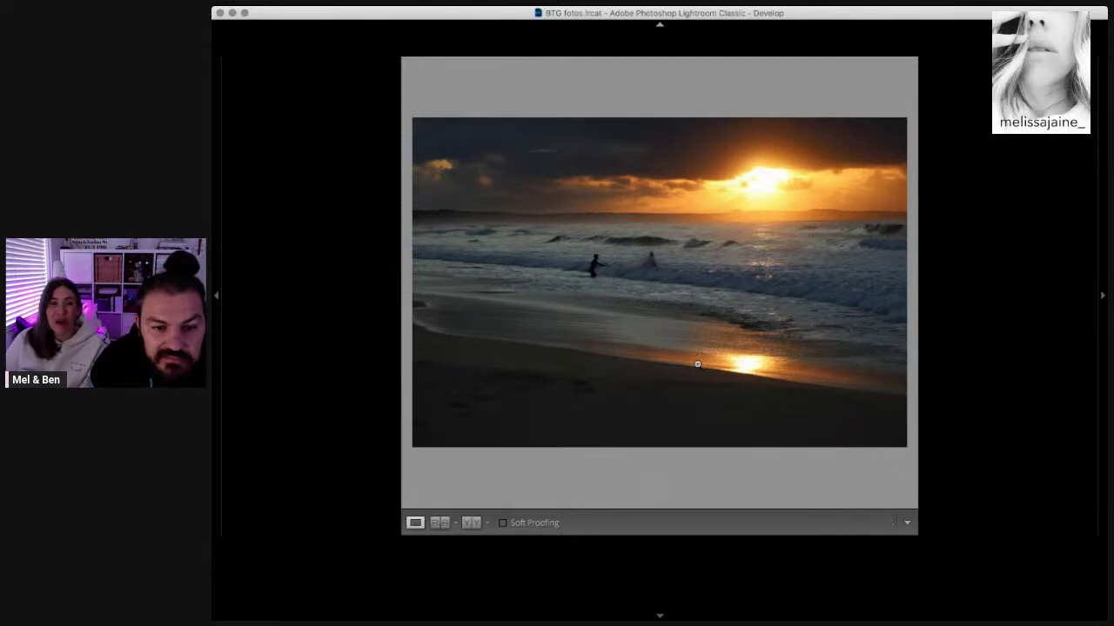
{"action": "key", "text": "Right"}
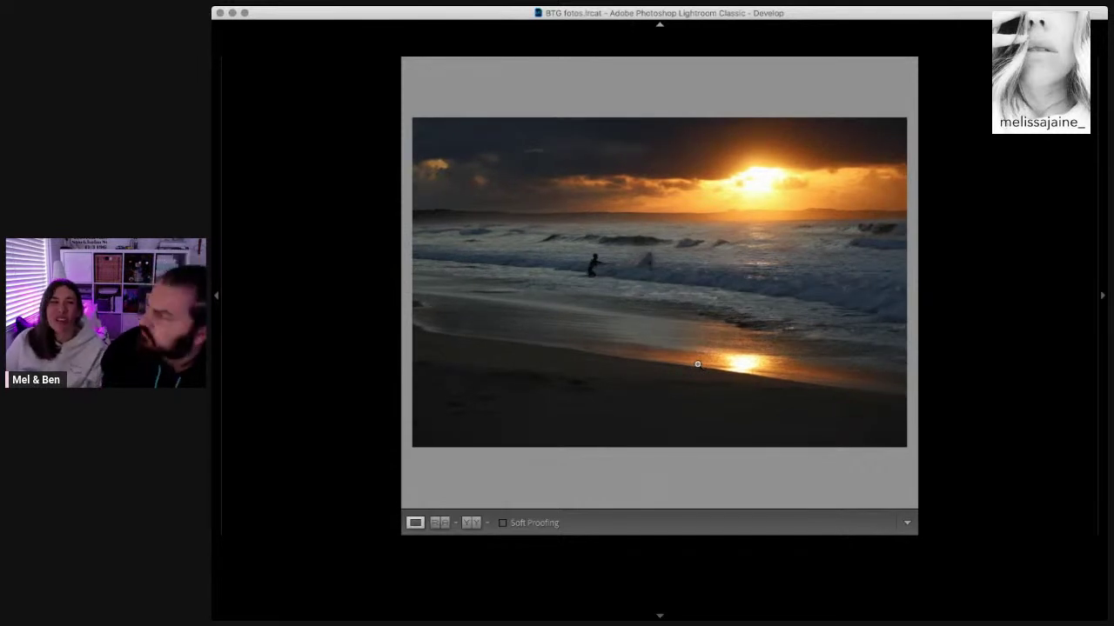
{"action": "key", "text": "Right"}
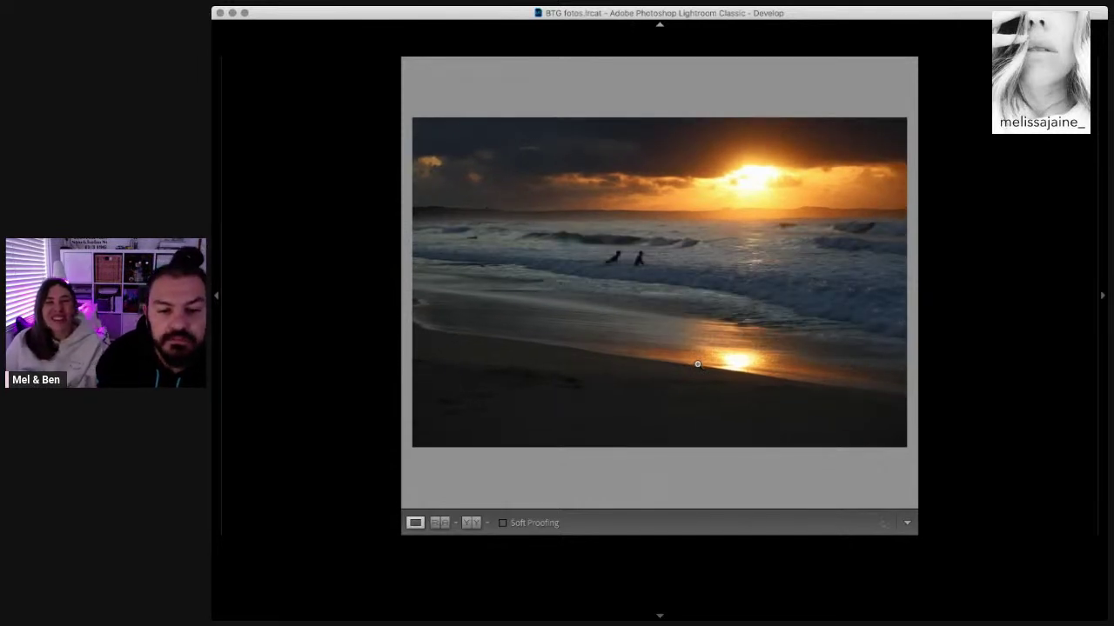
{"action": "key", "text": "Right"}
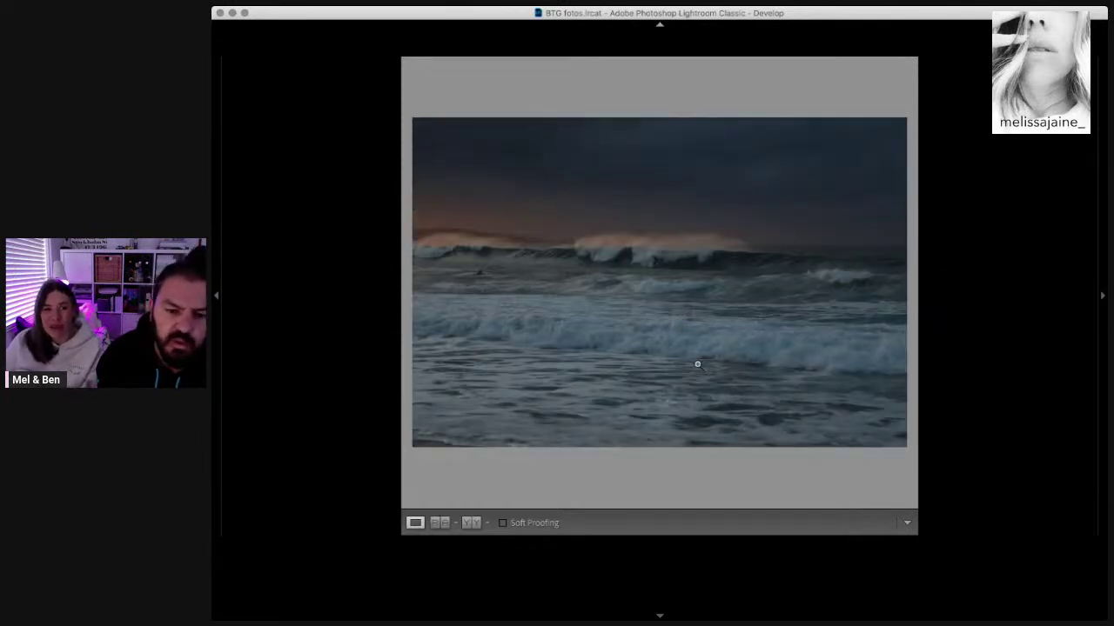
{"action": "key", "text": "Right"}
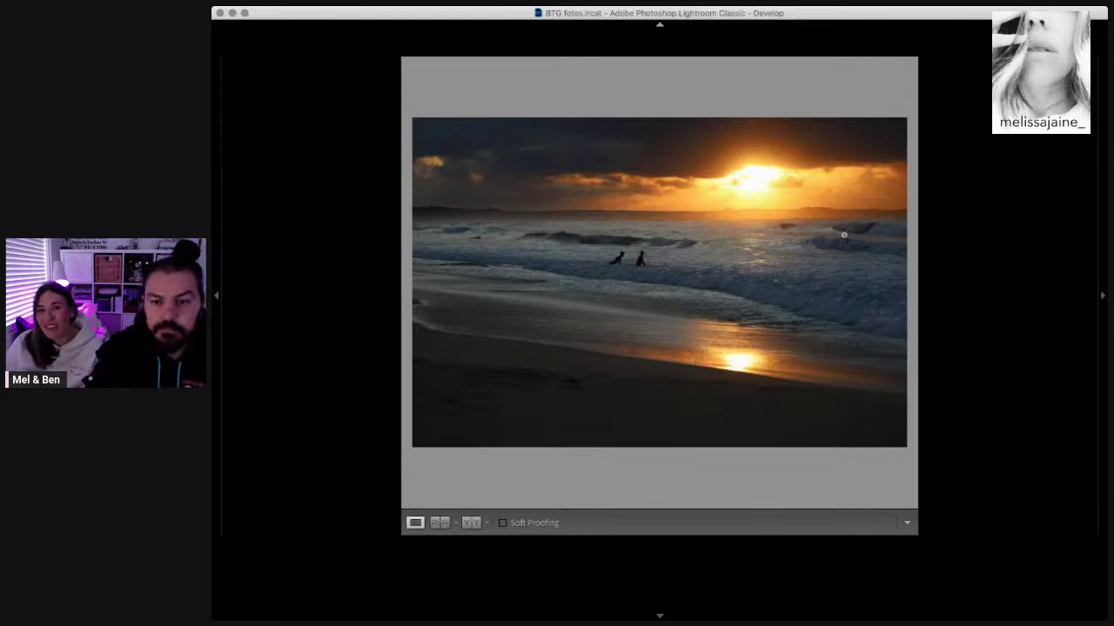
Step: Apply a tighter landscape crop around the sun and two surfers, then advance to the crashing-waves photo
{"action": "key", "text": "r"}
{"action": "mouse_move", "coordinate": [710, 443]}
{"action": "left_mouse_down"}
{"action": "mouse_move", "coordinate": [651, 336]}
{"action": "mouse_move", "coordinate": [703, 343]}
{"action": "left_mouse_up"}
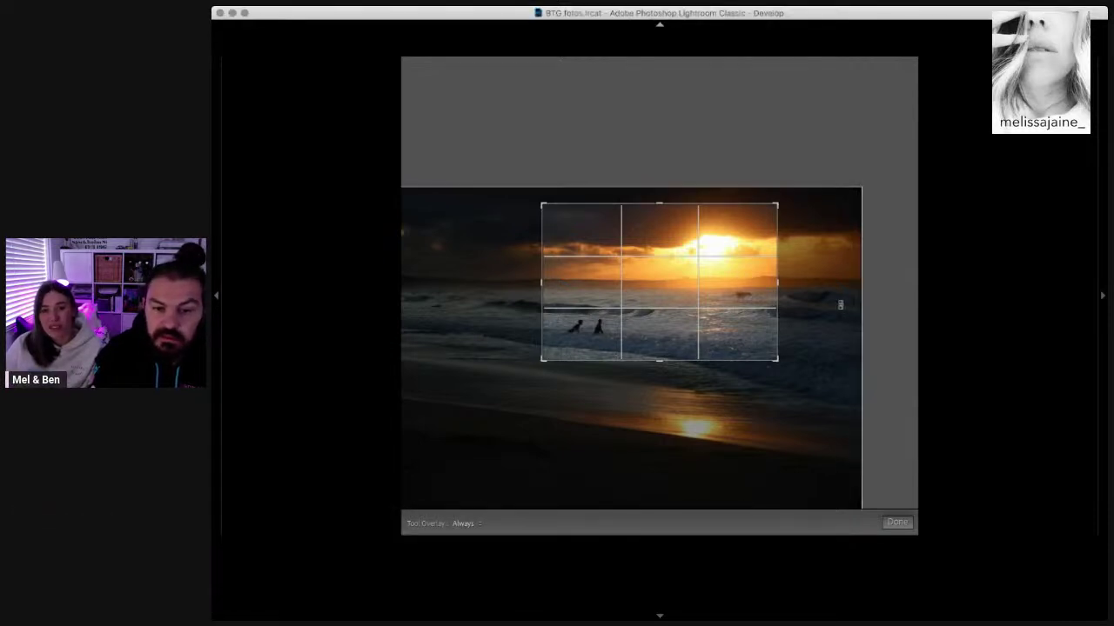
{"action": "key", "text": "Return"}
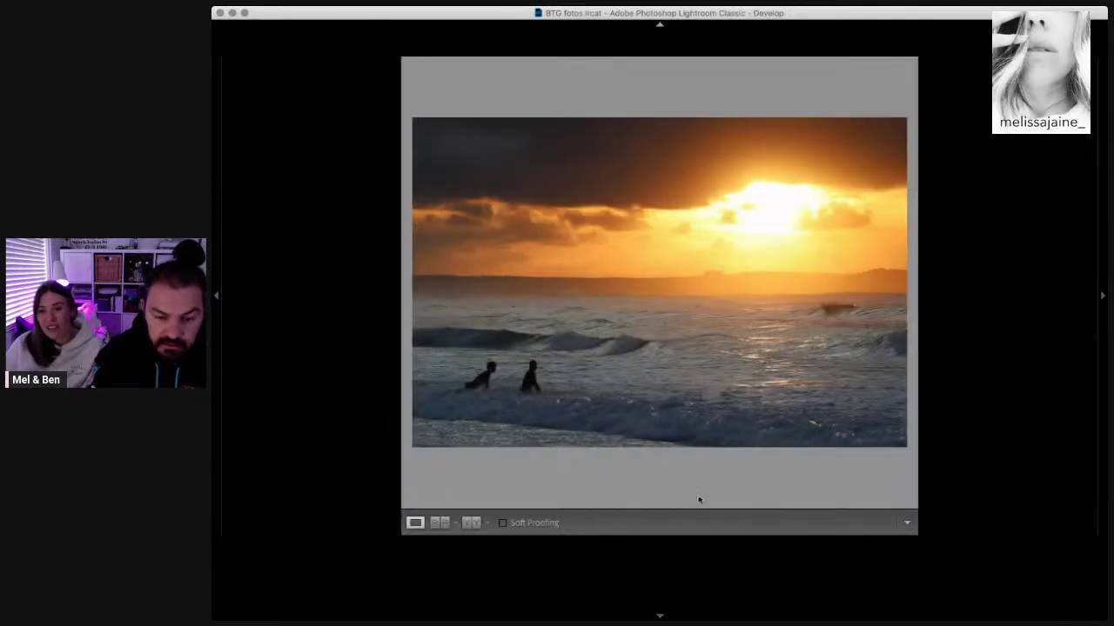
{"action": "key", "text": "Right"}
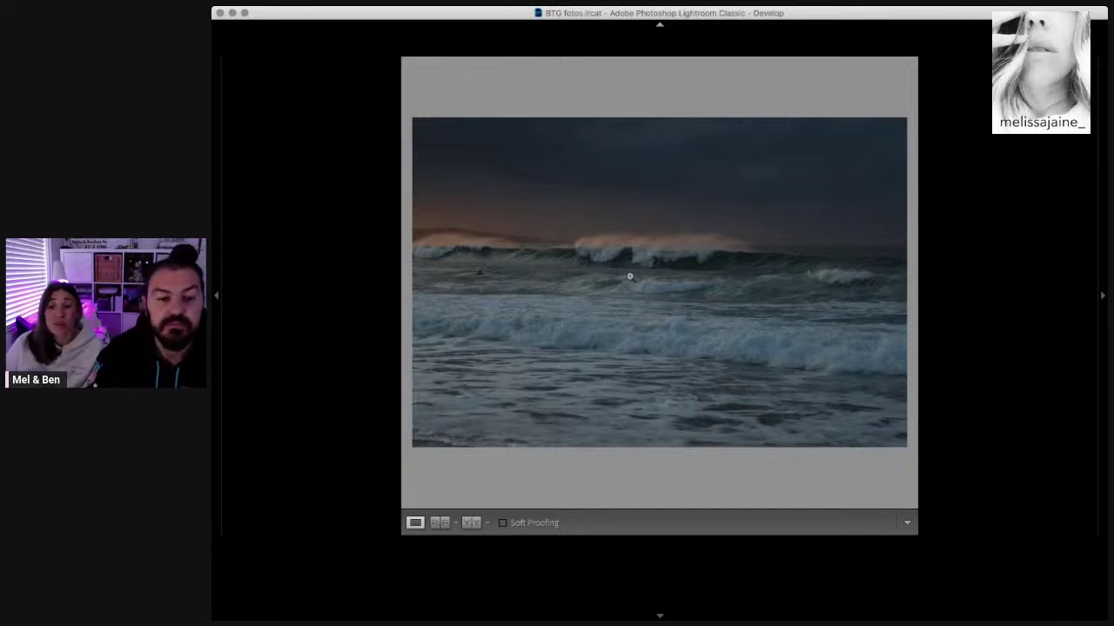
Step: Return from the crashing-waves photo to the tightly cropped two-surfers sunset shot
{"action": "key", "text": "Left"}
{"action": "key", "text": "Left"}
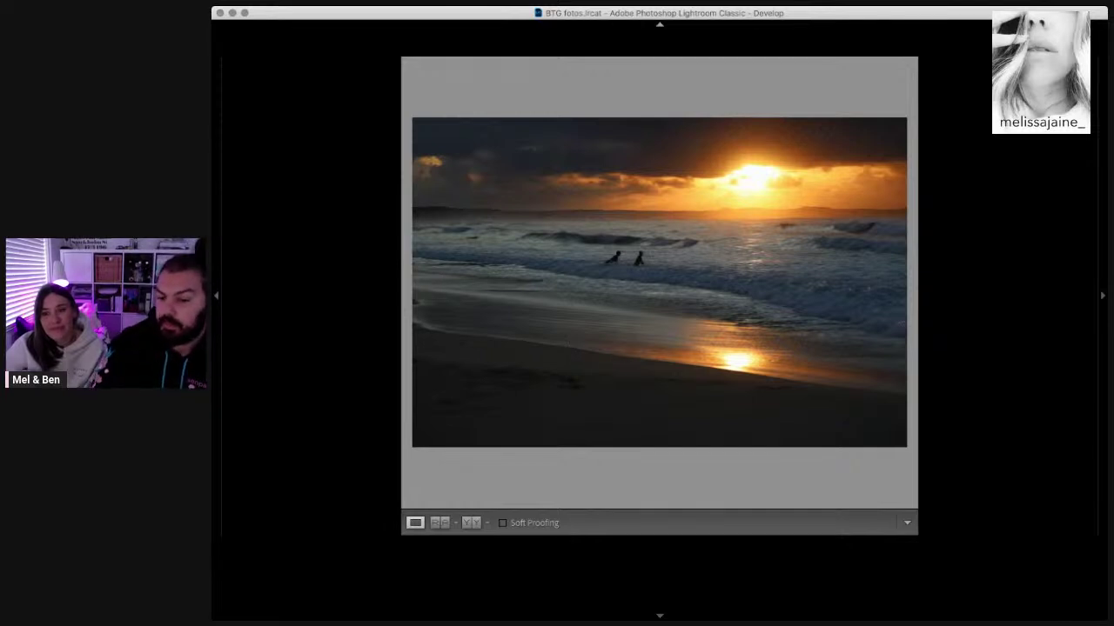
{"action": "left_click", "coordinate": [558, 369]}
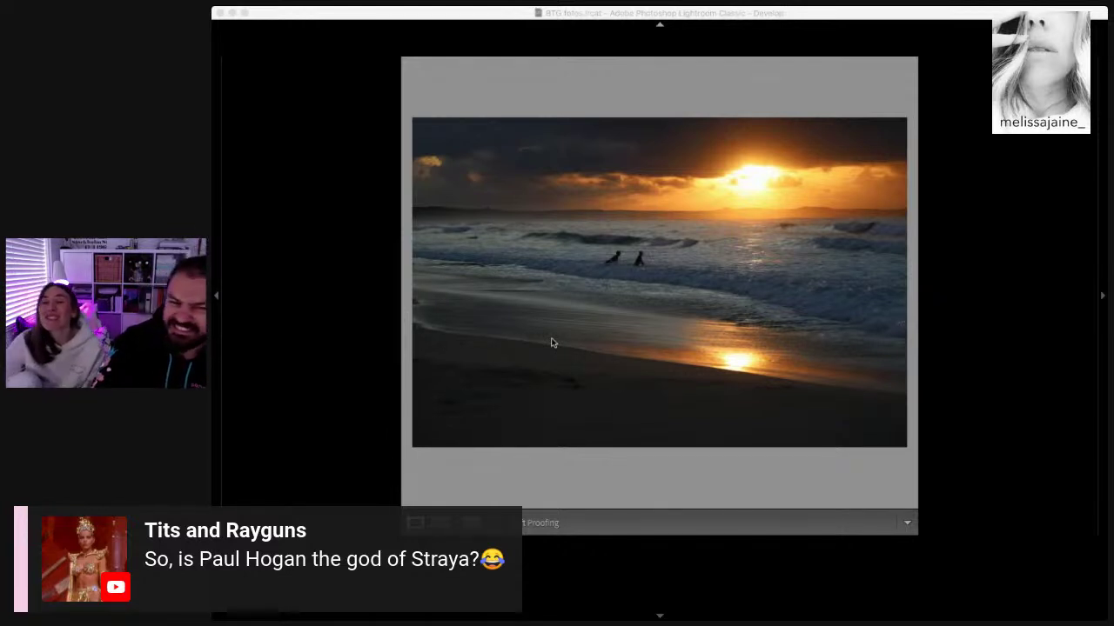
{"action": "left_click", "coordinate": [551, 340]}
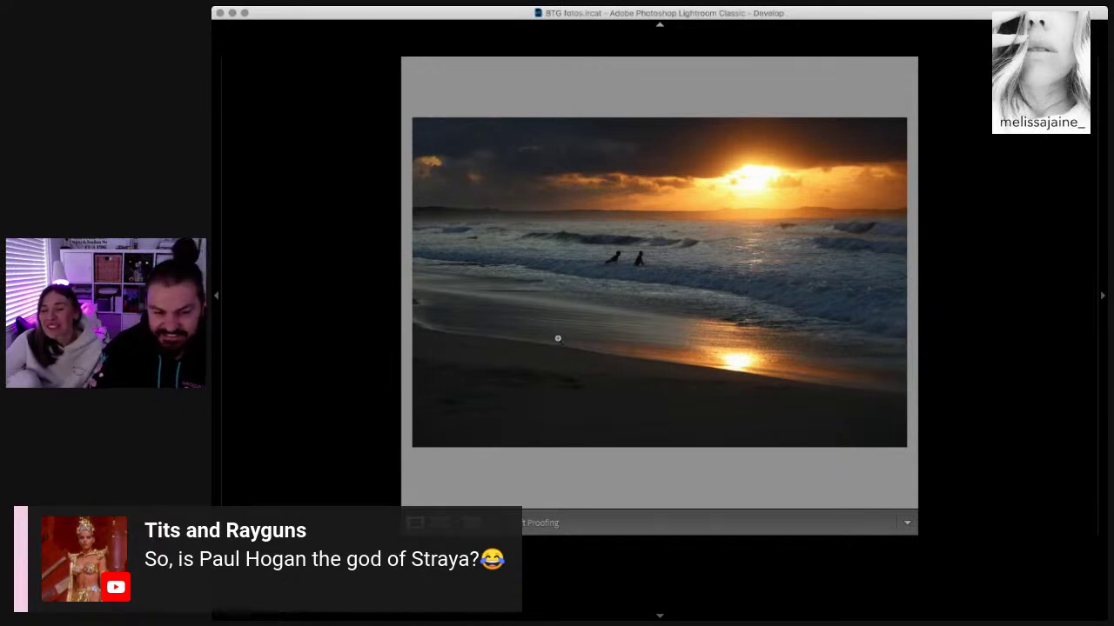
{"action": "key", "text": "Right"}
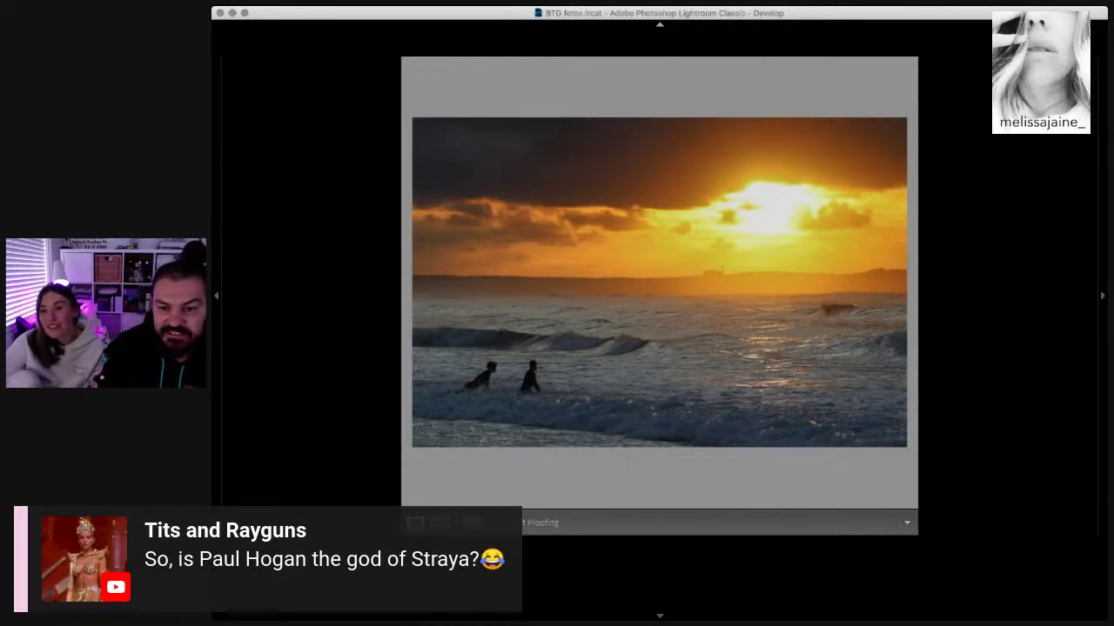
Step: Zoom into the sunset photo and step through beach and runner shots to the darker runner sunset frame
{"action": "left_click", "coordinate": [699, 308]}
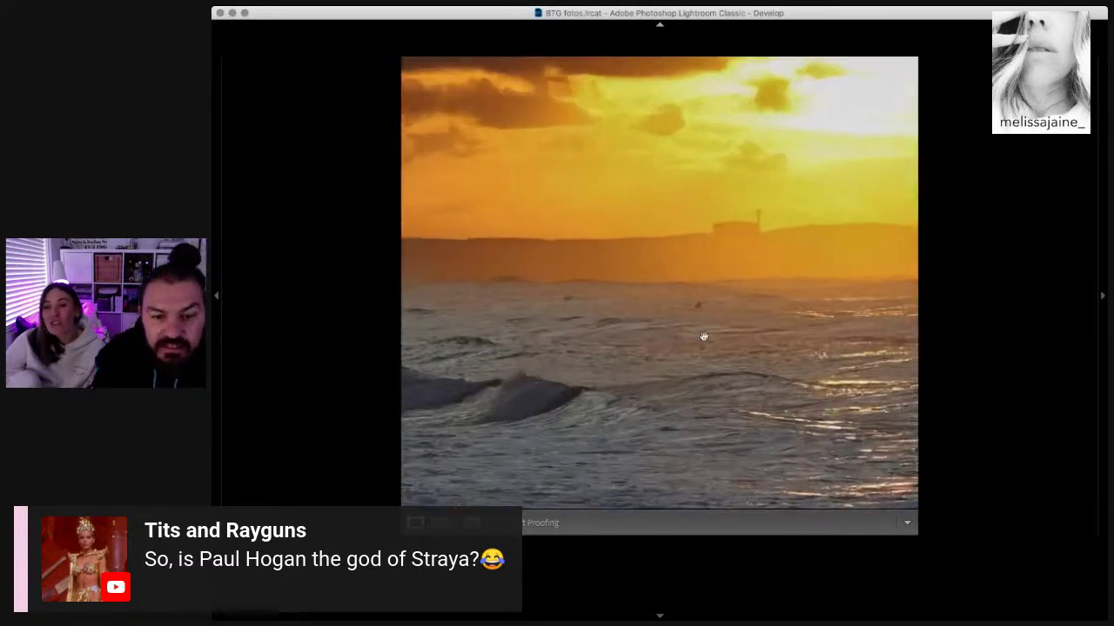
{"action": "key", "text": "Right"}
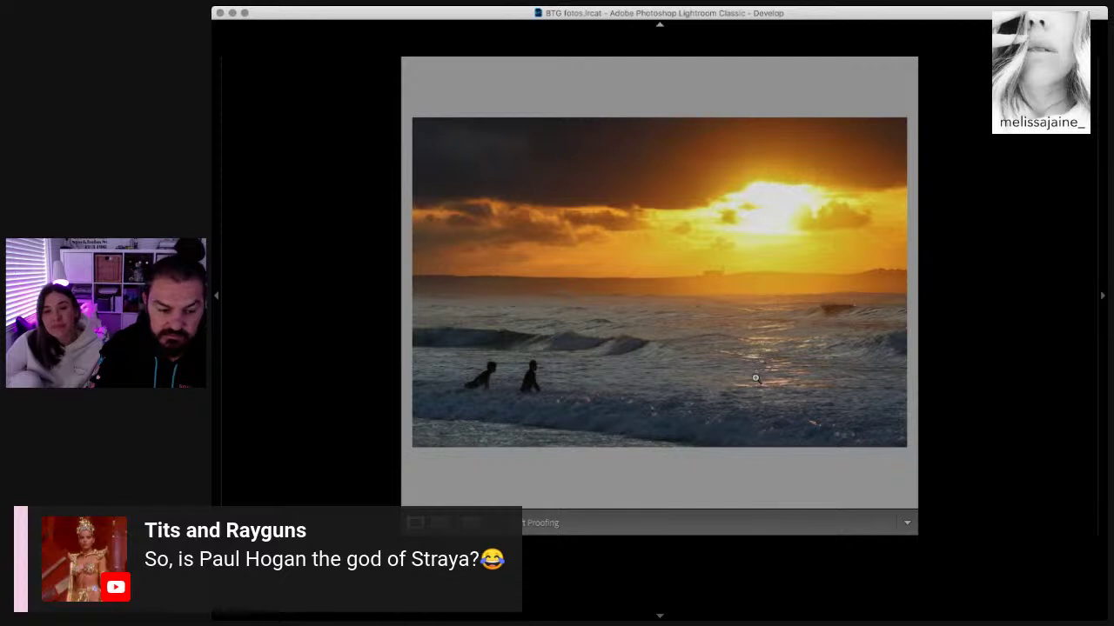
{"action": "key", "text": "Right"}
{"action": "key", "text": "Right"}
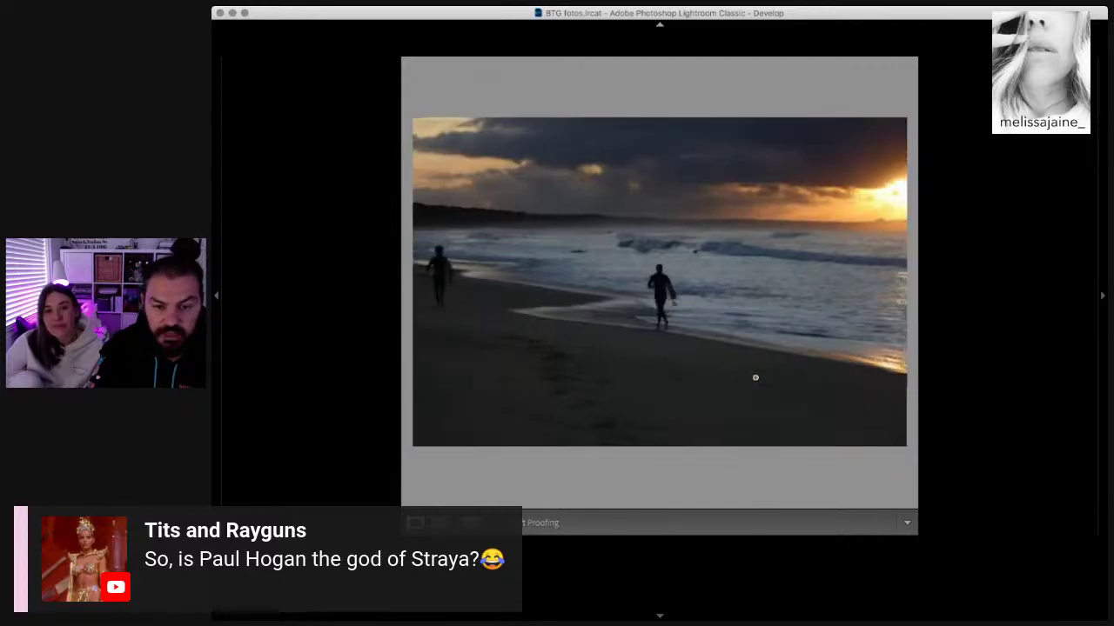
{"action": "key", "text": "Right"}
{"action": "key", "text": "Right"}
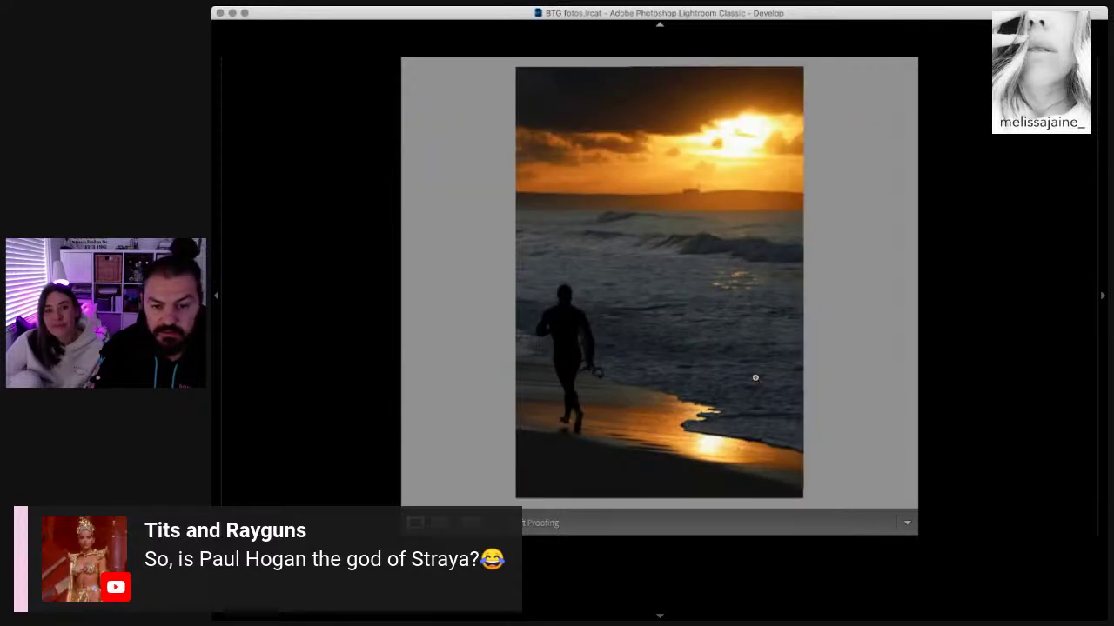
{"action": "key", "text": "Right"}
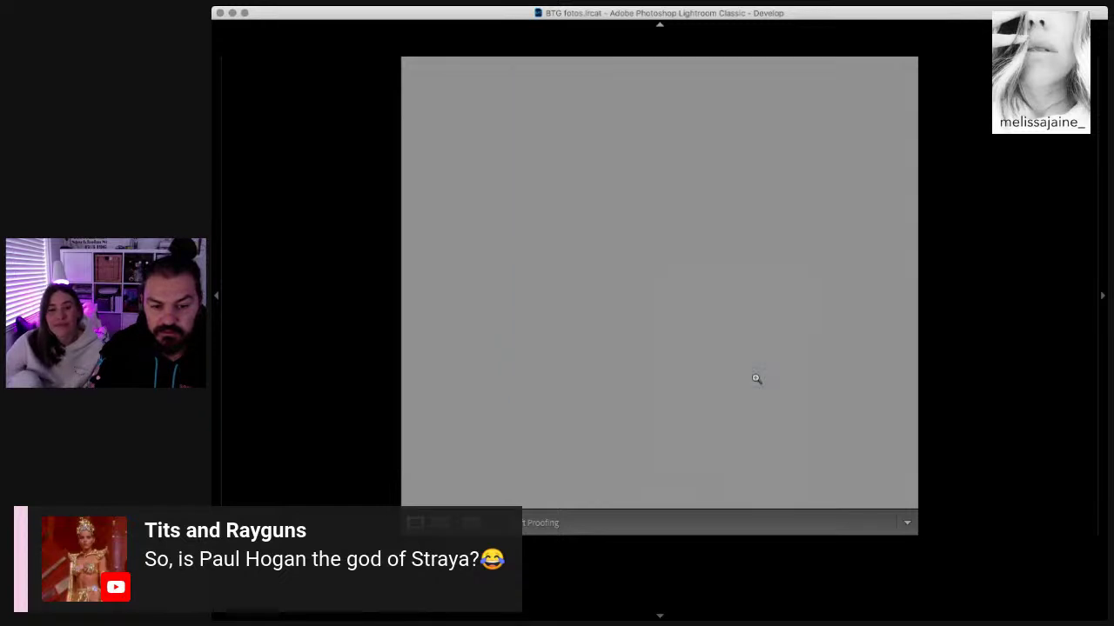
{"action": "key", "text": "Right"}
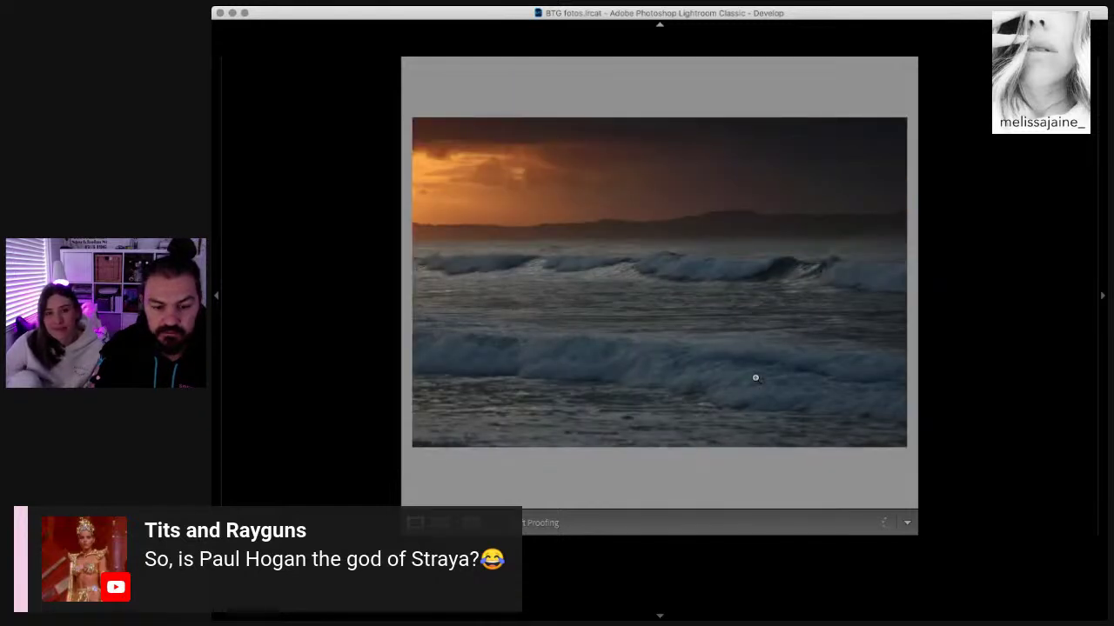
{"action": "key", "text": "Right"}
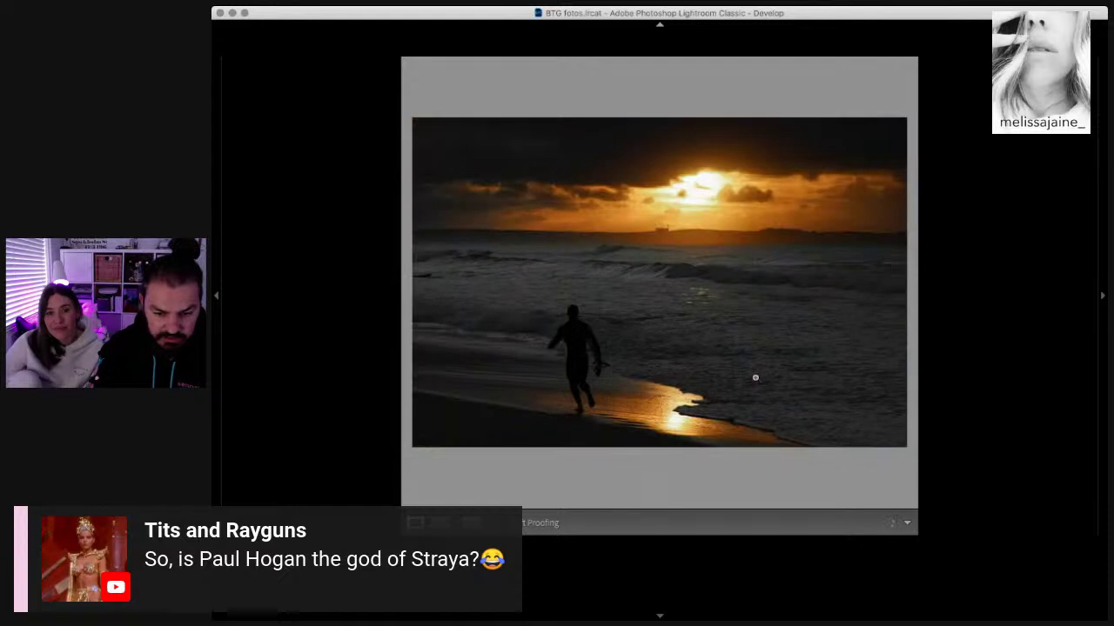
{"action": "key", "text": "Right"}
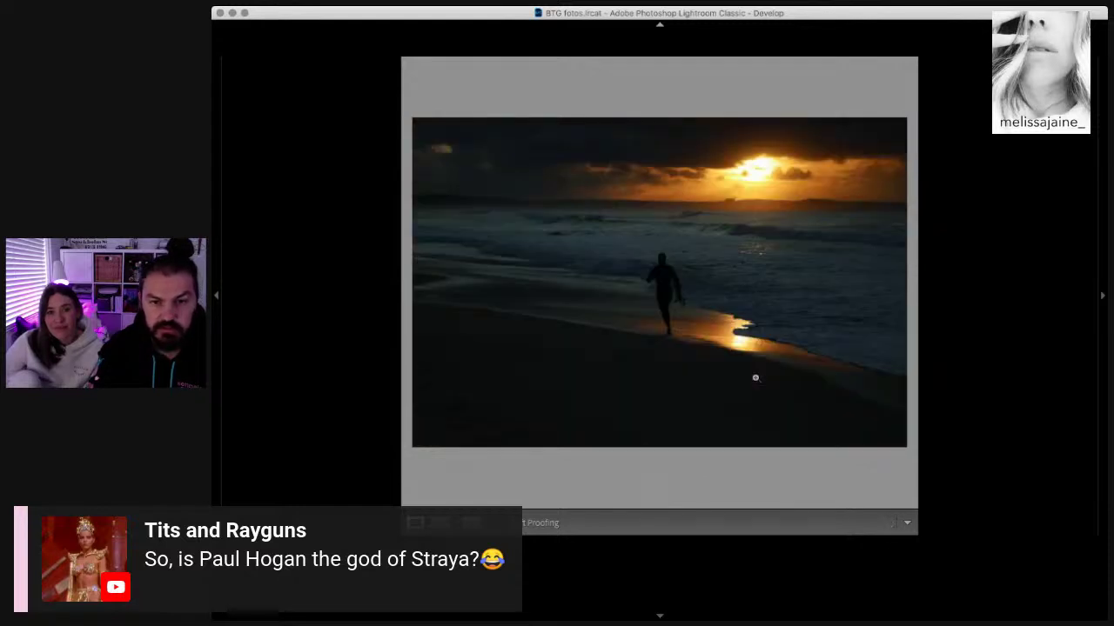
{"action": "key", "text": "Right"}
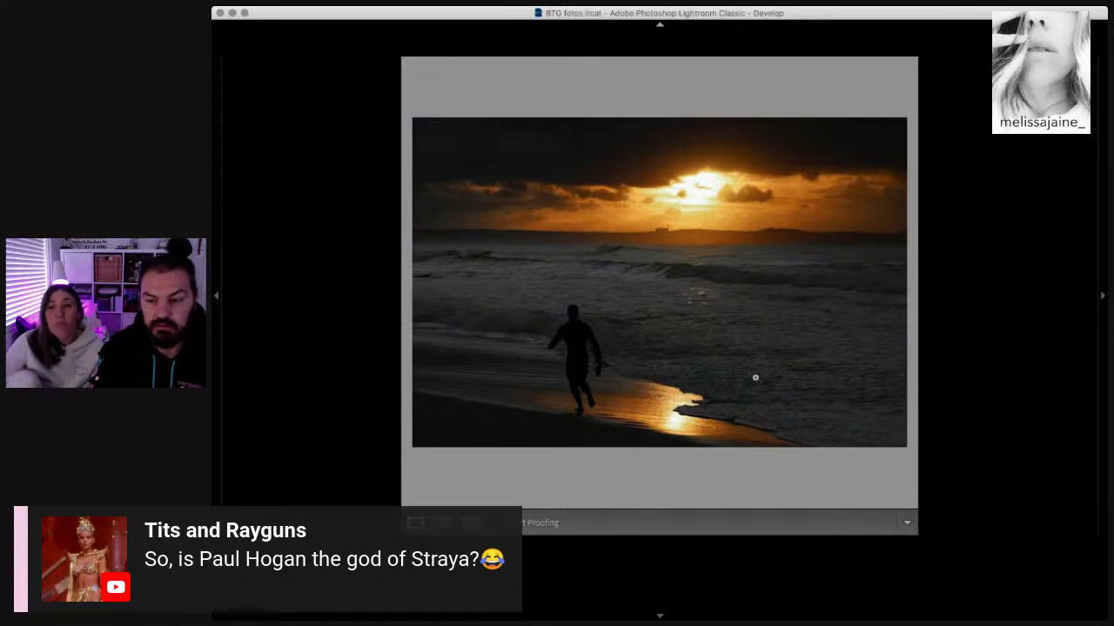
Step: Keep stepping through the sunset and portrait runner shots to the two-surfers sunset photo
{"action": "key", "text": "Right"}
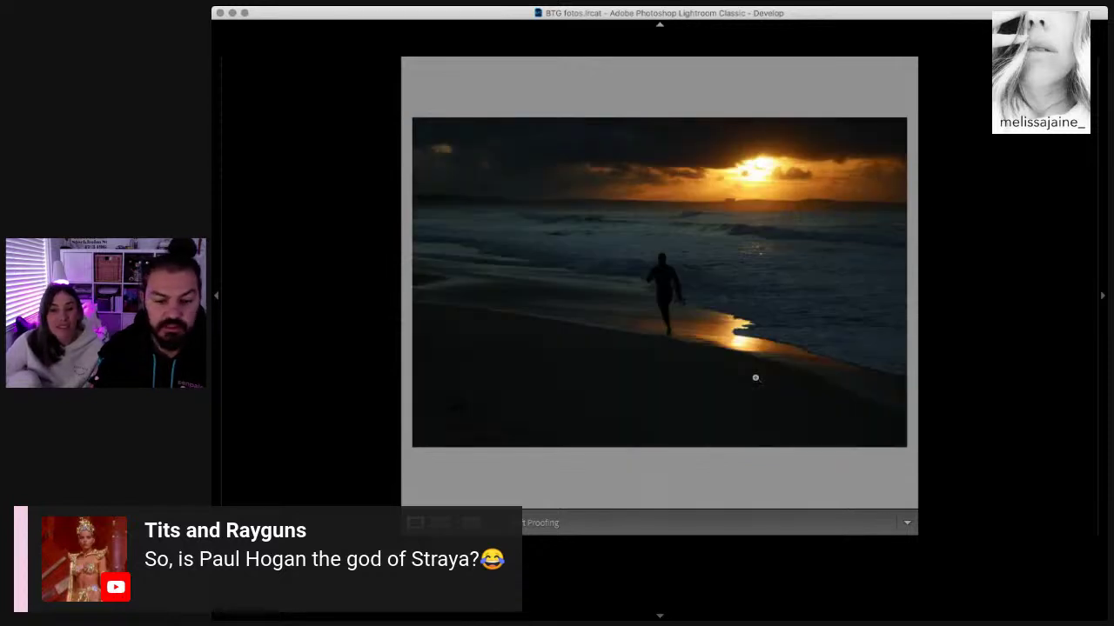
{"action": "key", "text": "Right"}
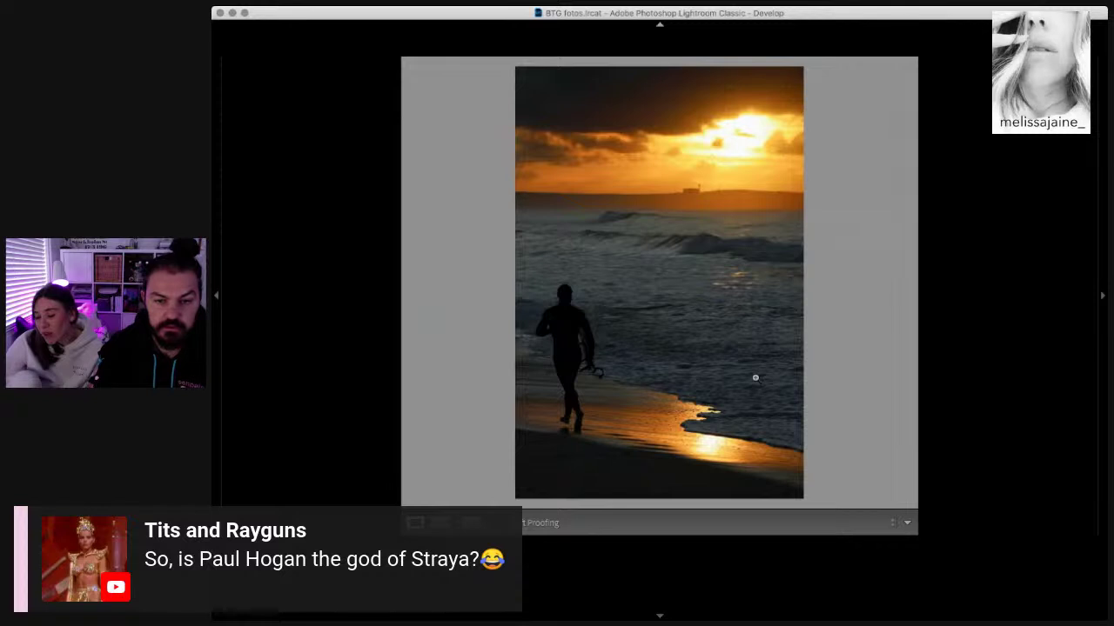
{"action": "key", "text": "Right"}
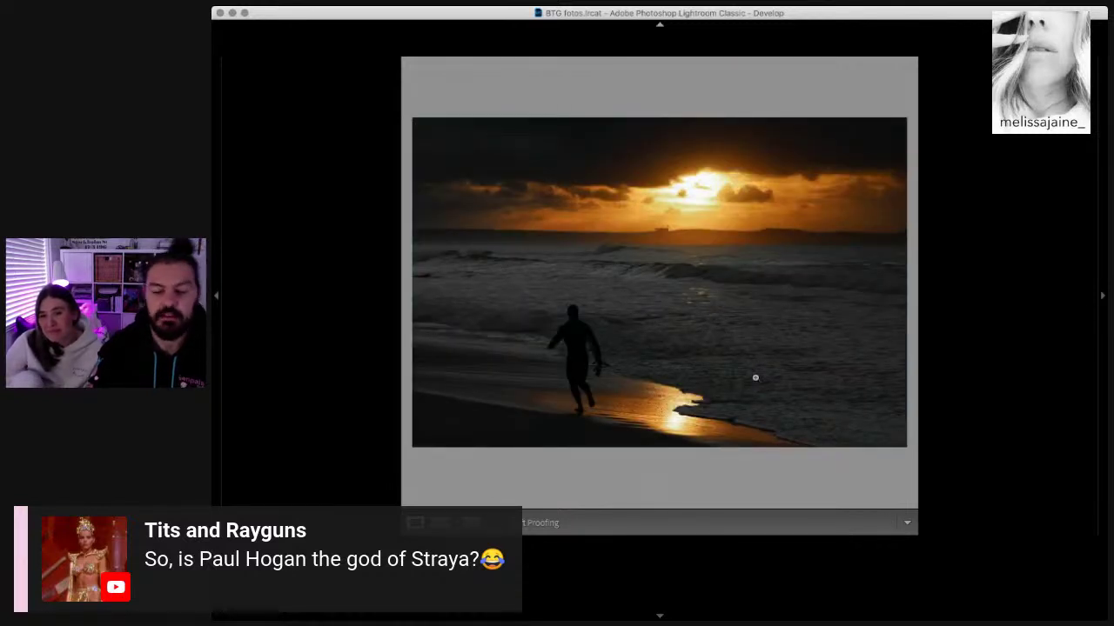
{"action": "key", "text": "Right"}
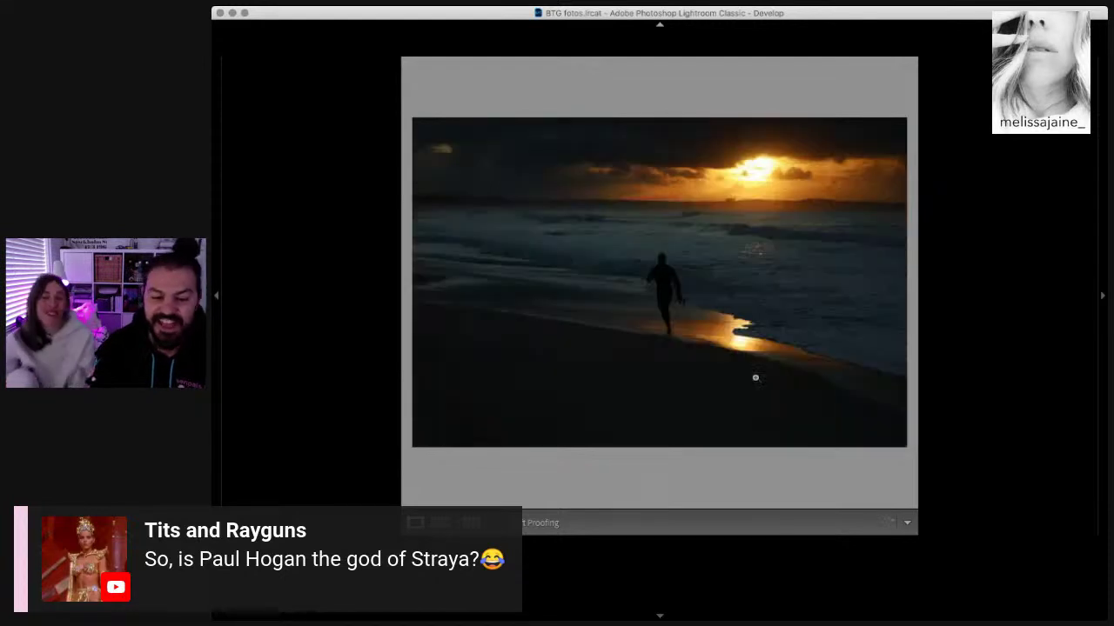
{"action": "key", "text": "Right"}
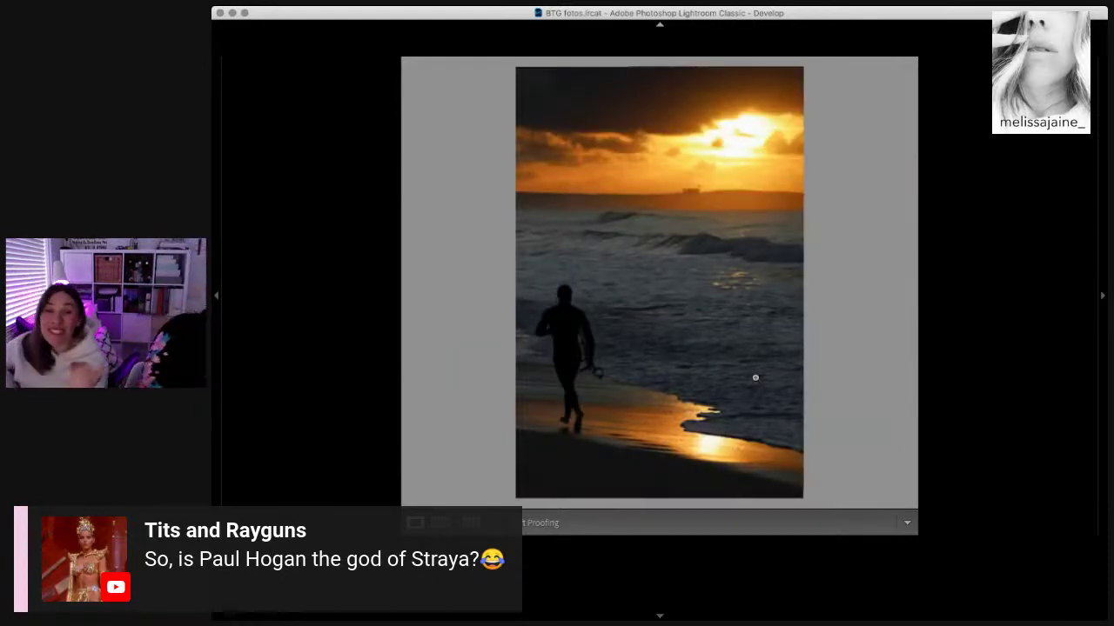
{"action": "key", "text": "Right"}
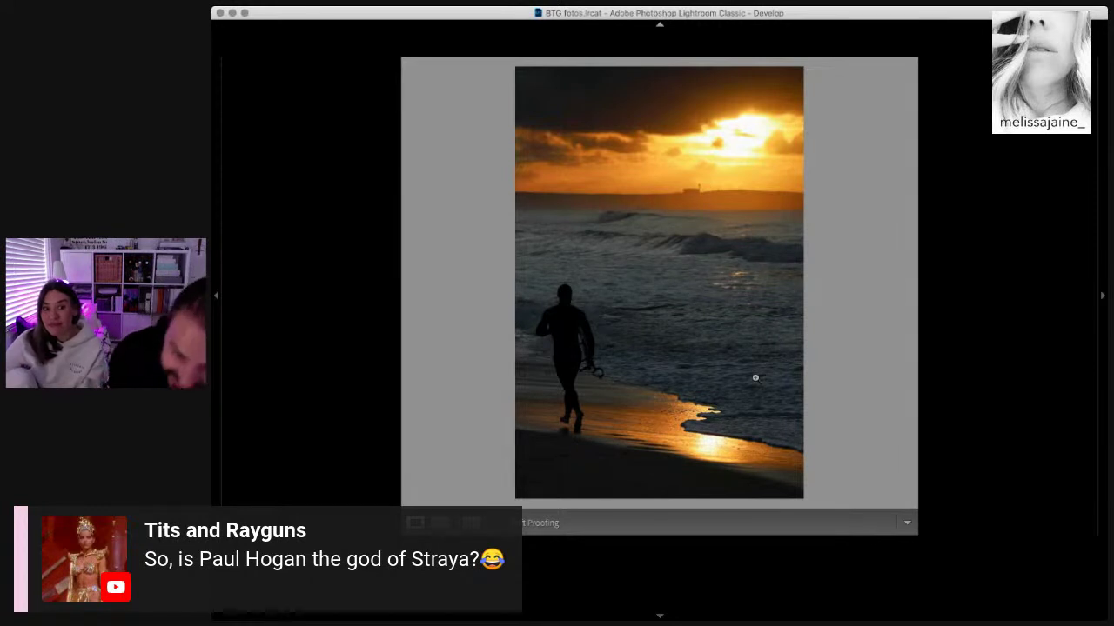
{"action": "key", "text": "Right"}
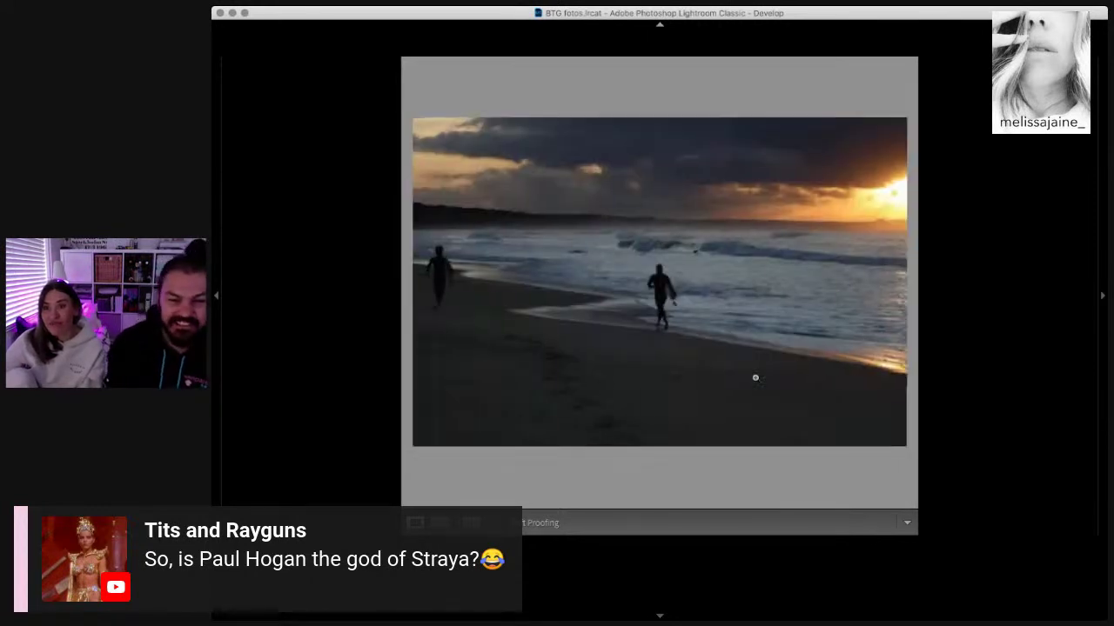
{"action": "key", "text": "Right"}
{"action": "key", "text": "Right"}
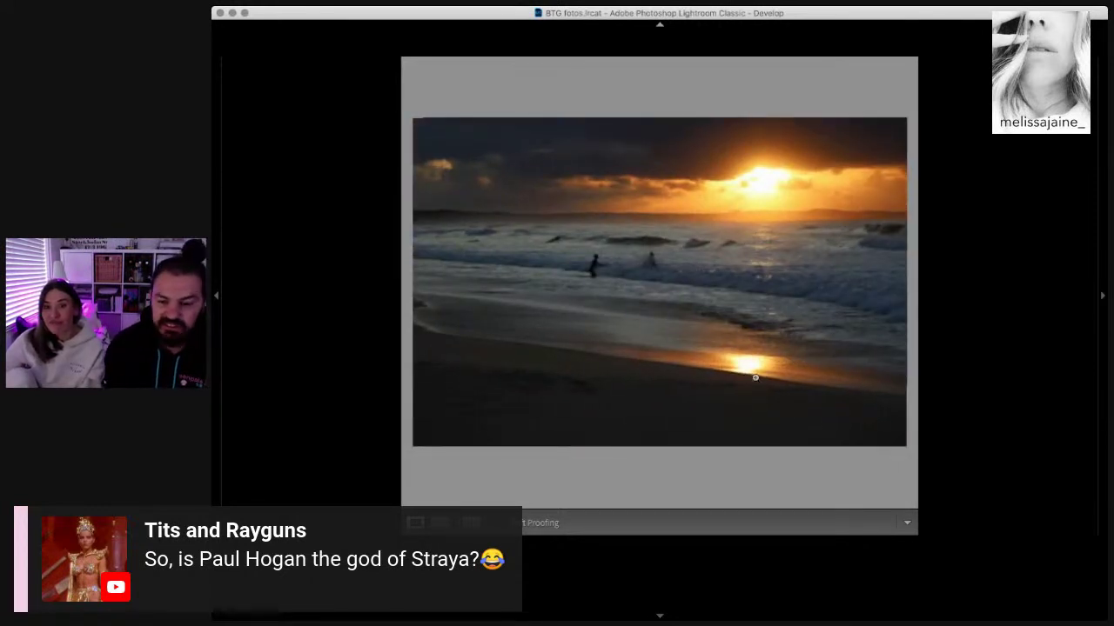
{"action": "key", "text": "Right"}
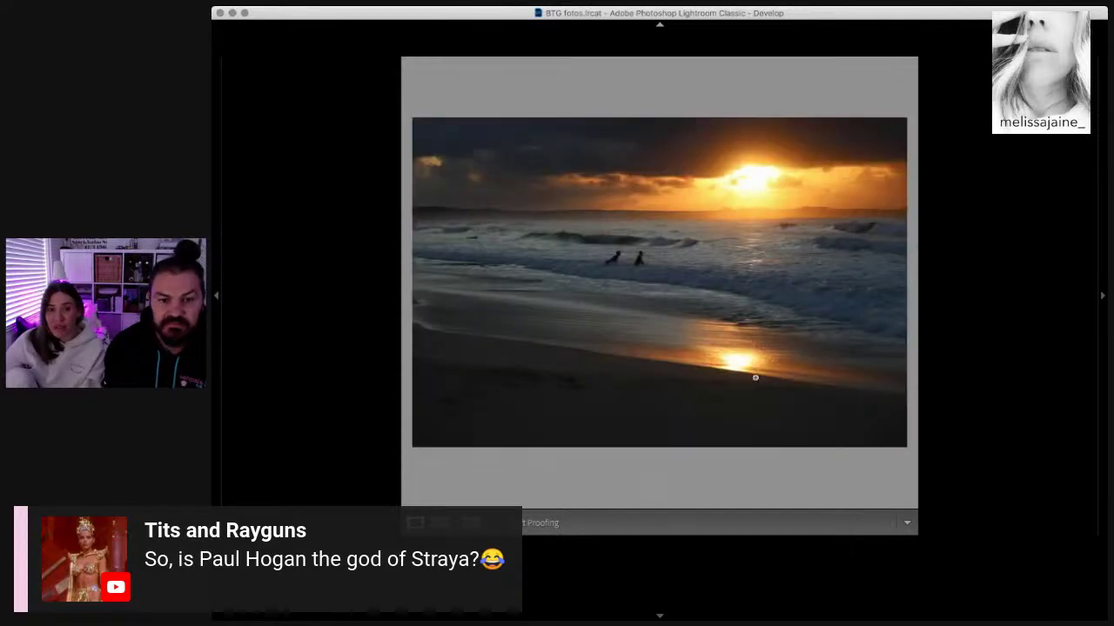
{"action": "key", "text": "Right"}
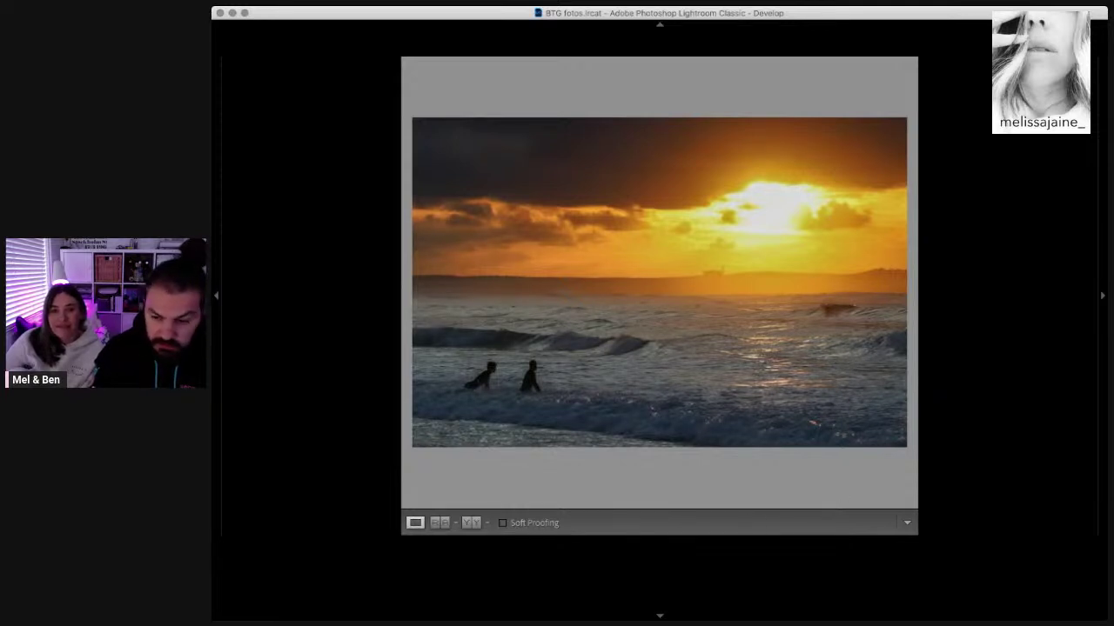
Step: Browse past the stormy waves and dusk surf frames to the surfer on the blue-grey wave
{"action": "key", "text": "Right"}
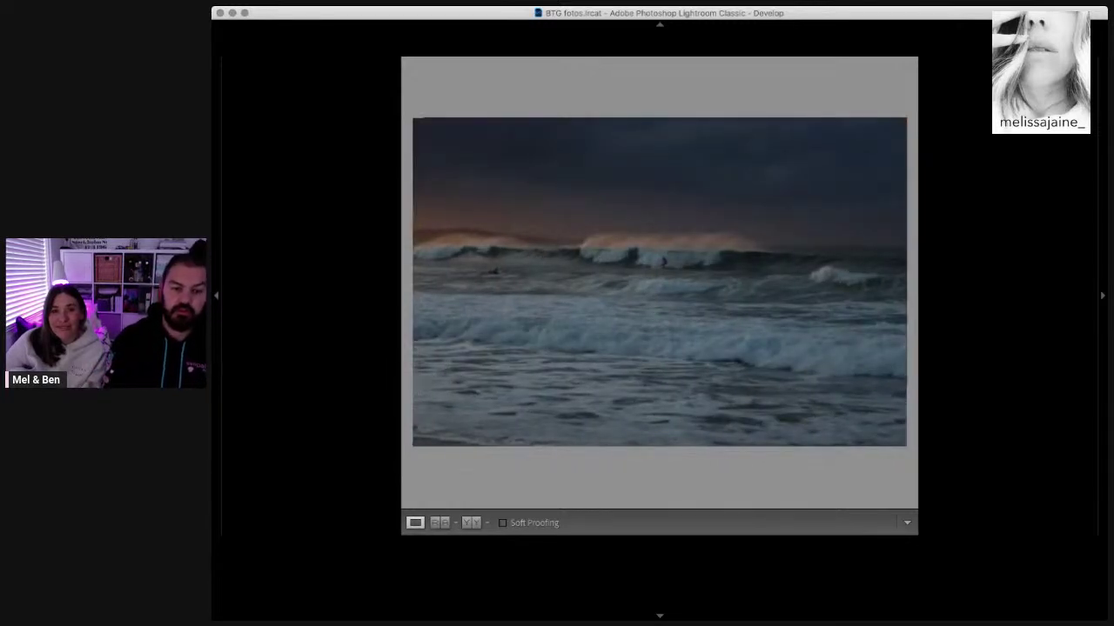
{"action": "key", "text": "Right"}
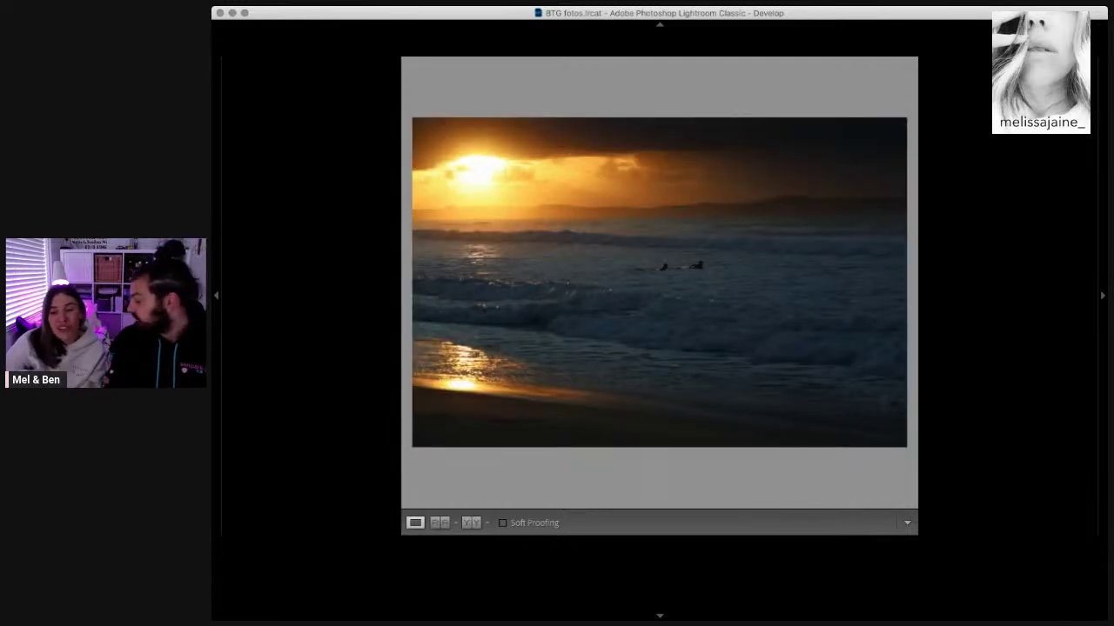
{"action": "key", "text": "Right"}
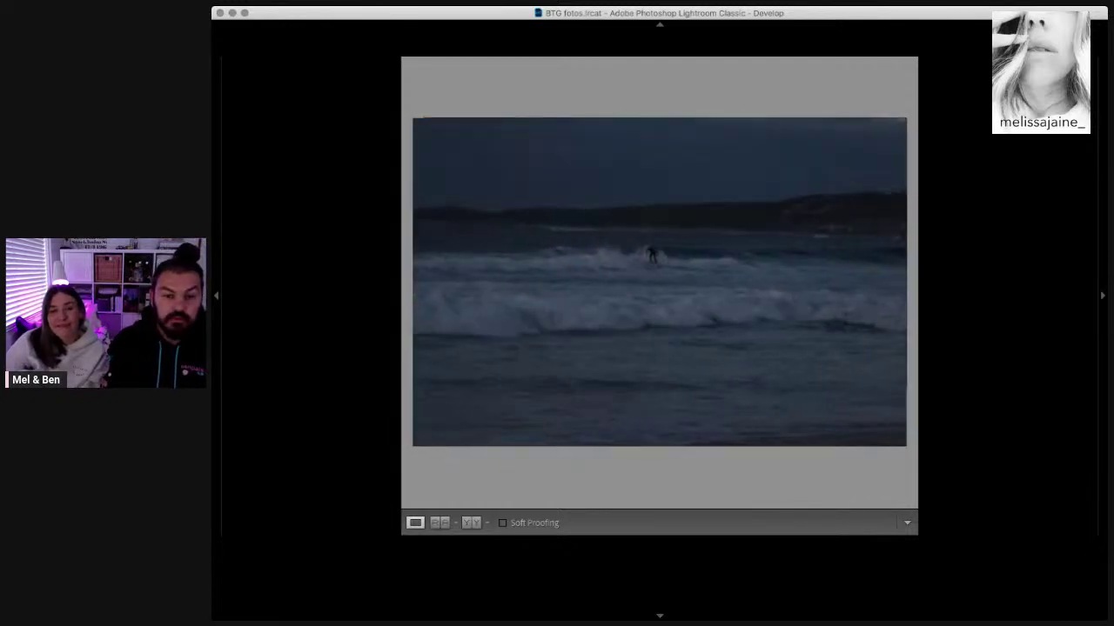
{"action": "key", "text": "Right"}
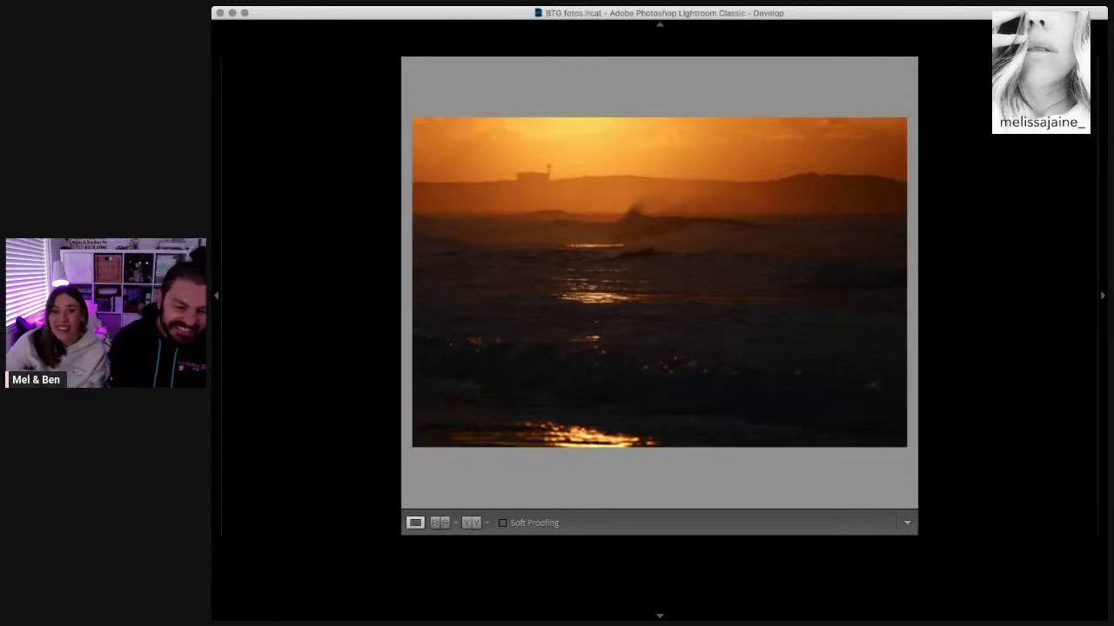
{"action": "key", "text": "Right"}
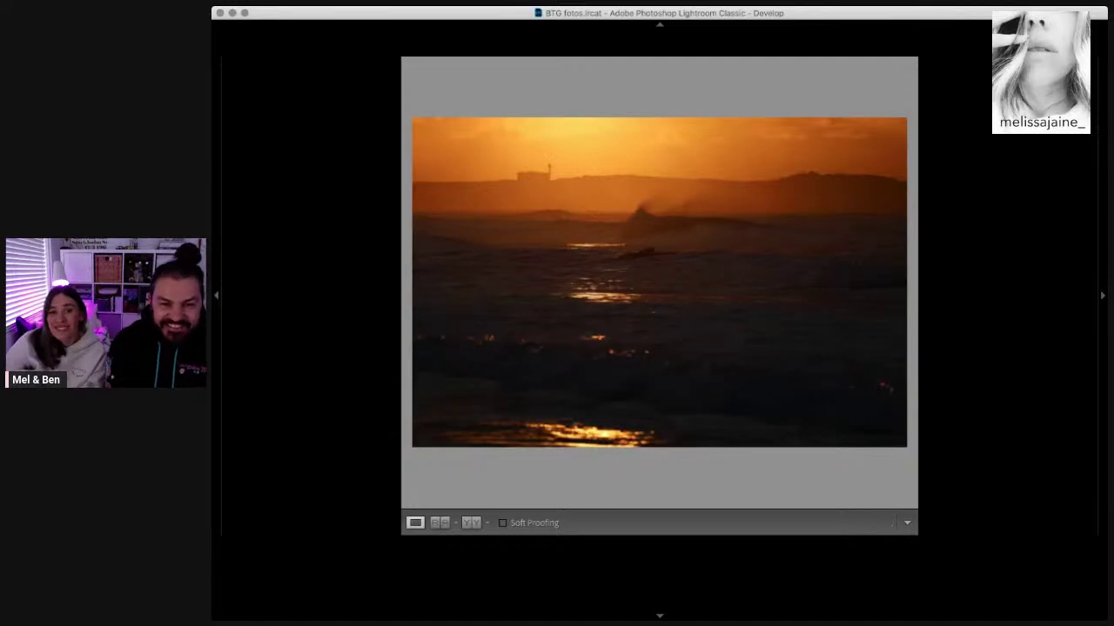
{"action": "key", "text": "Right"}
{"action": "key", "text": "Right"}
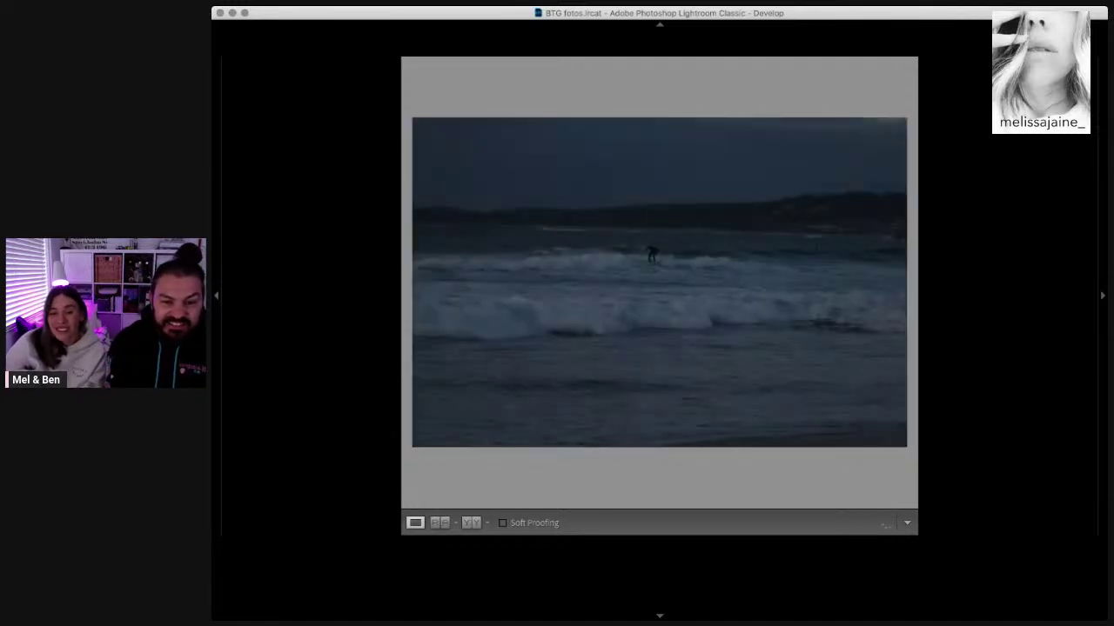
{"action": "key", "text": "Right"}
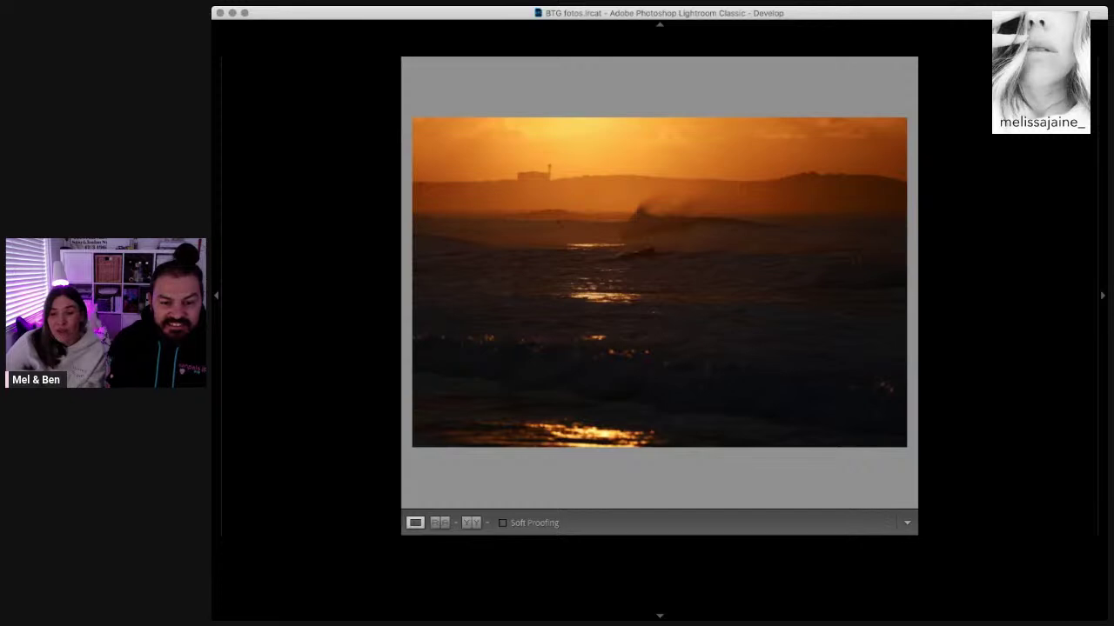
{"action": "key", "text": "Right"}
{"action": "key", "text": "Right"}
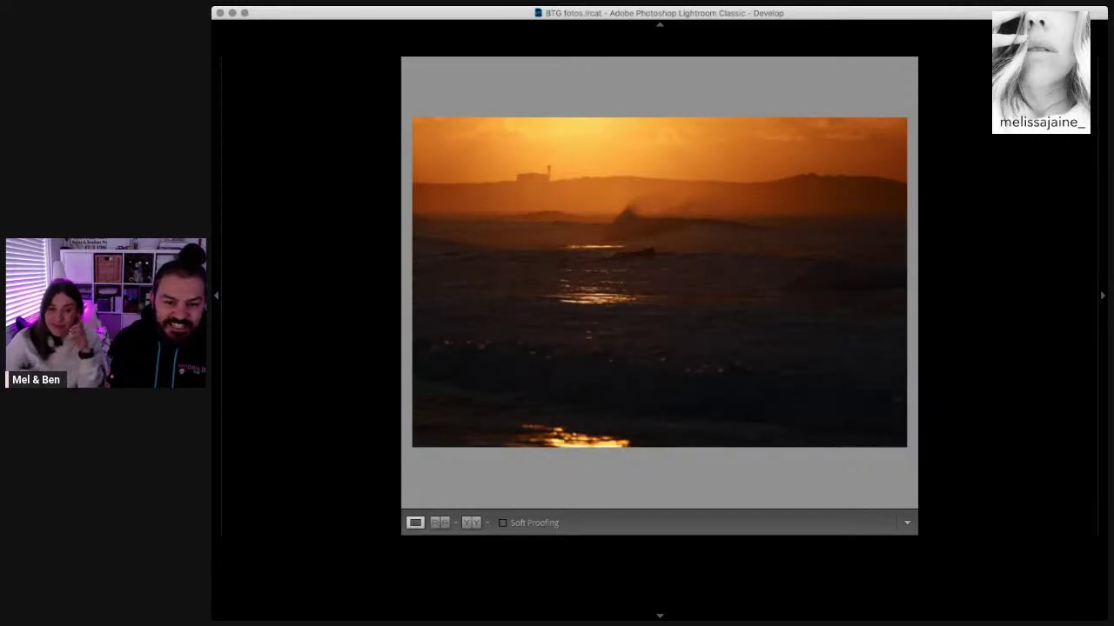
{"action": "key", "text": "Right"}
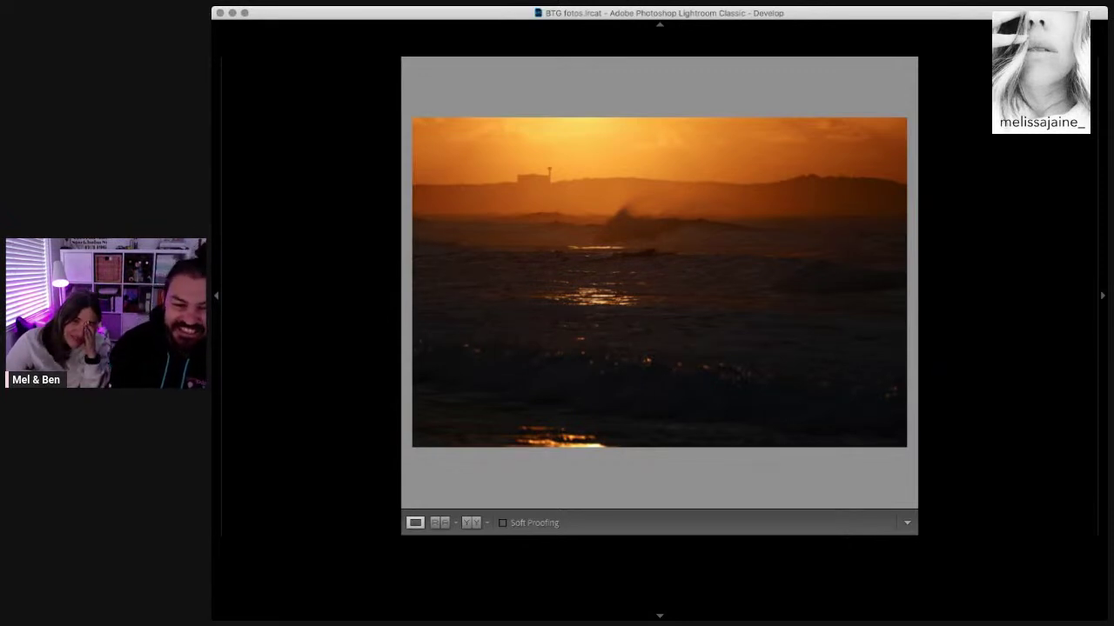
{"action": "key", "text": "Right"}
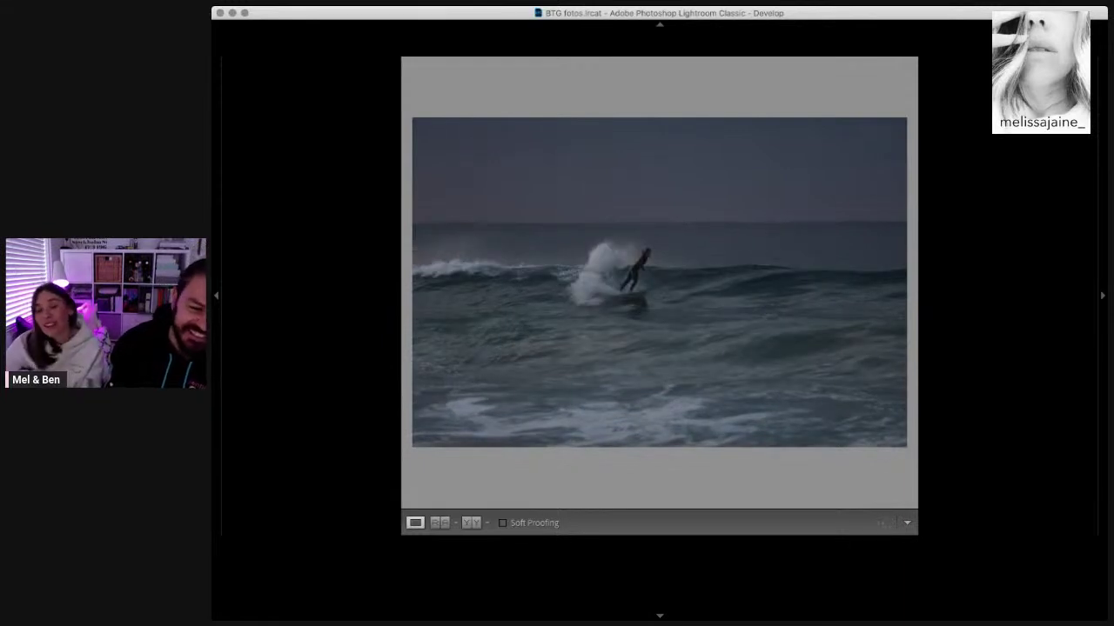
Step: Advance eight burst frames to the surfer riding the wave with a second wave breaking below
{"action": "key", "text": "Right"}
{"action": "key", "text": "Right"}
{"action": "key", "text": "Right"}
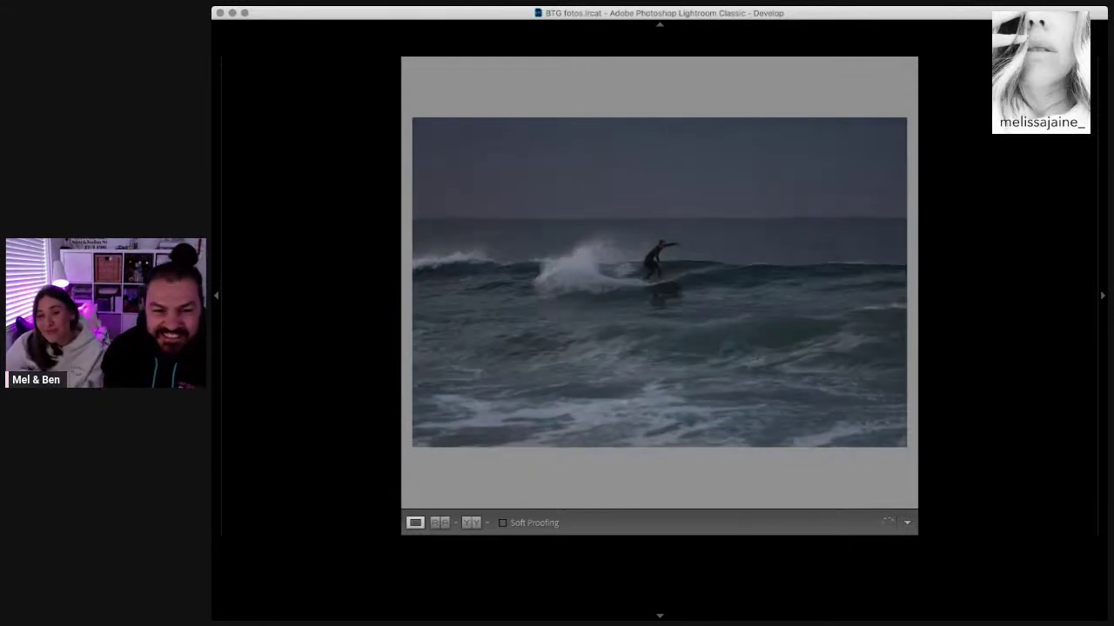
{"action": "key", "text": "Right"}
{"action": "key", "text": "Right"}
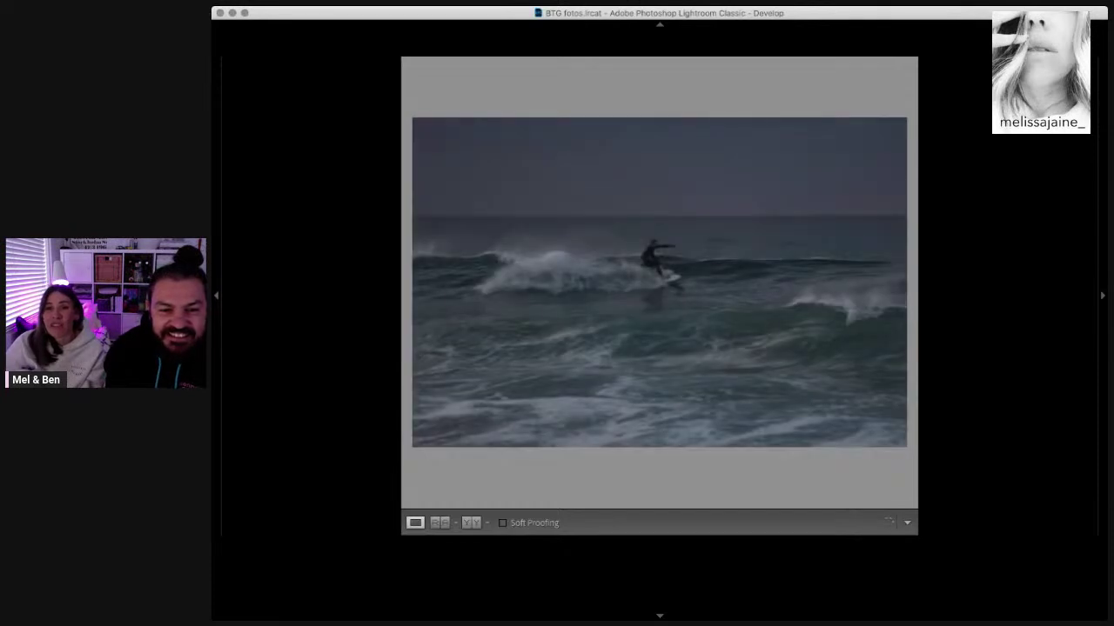
{"action": "key", "text": "Right"}
{"action": "key", "text": "Right"}
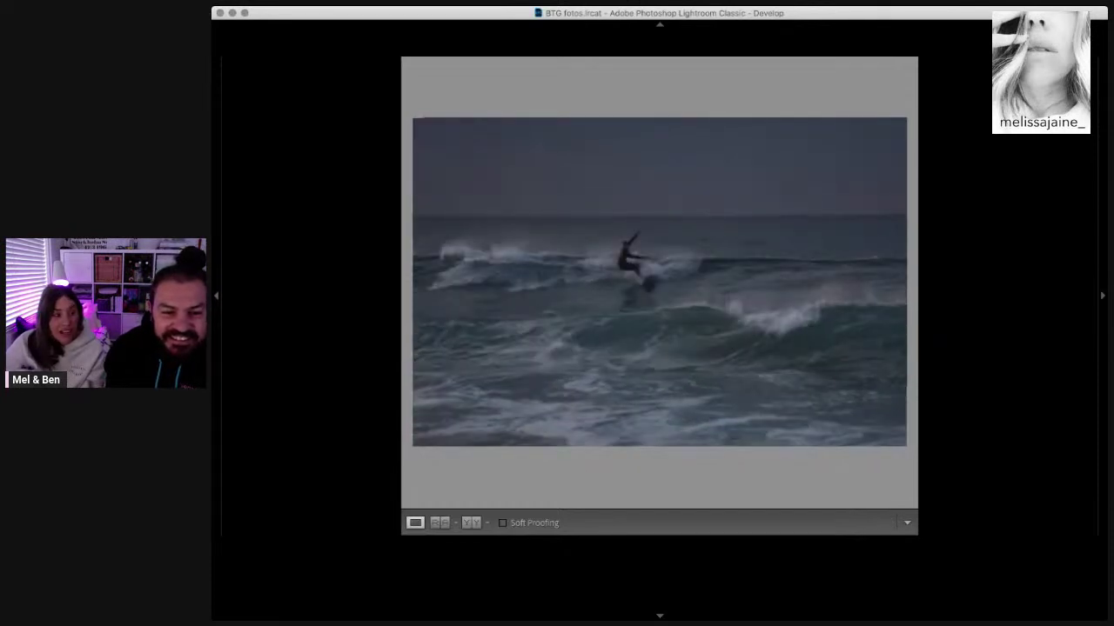
{"action": "key", "text": "Right"}
{"action": "key", "text": "Right"}
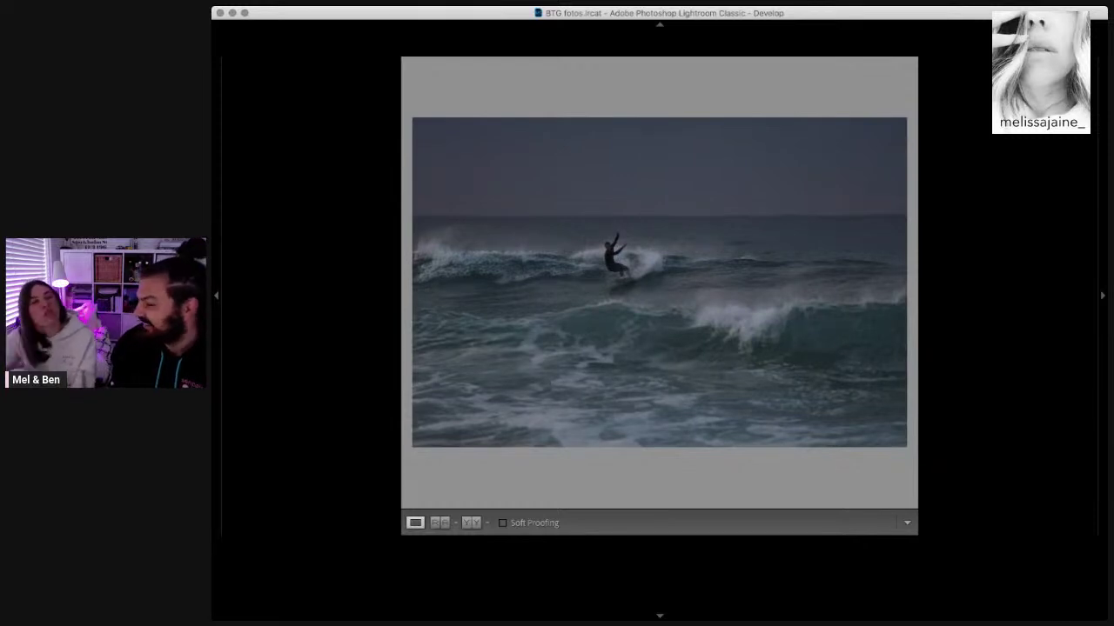
{"action": "key", "text": "Right"}
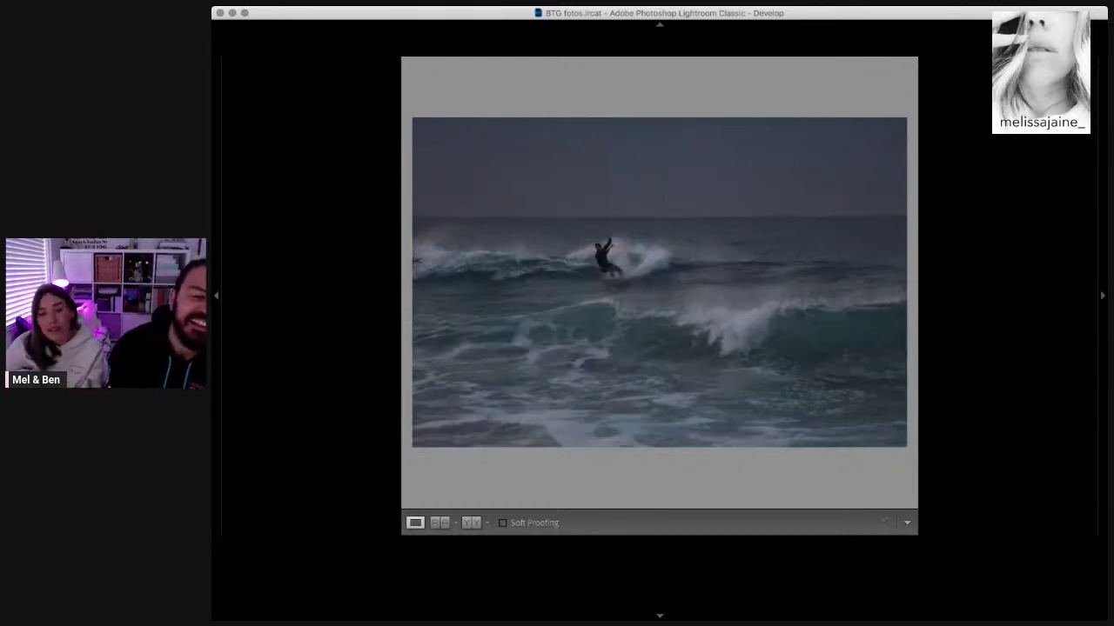
{"action": "key", "text": "Right"}
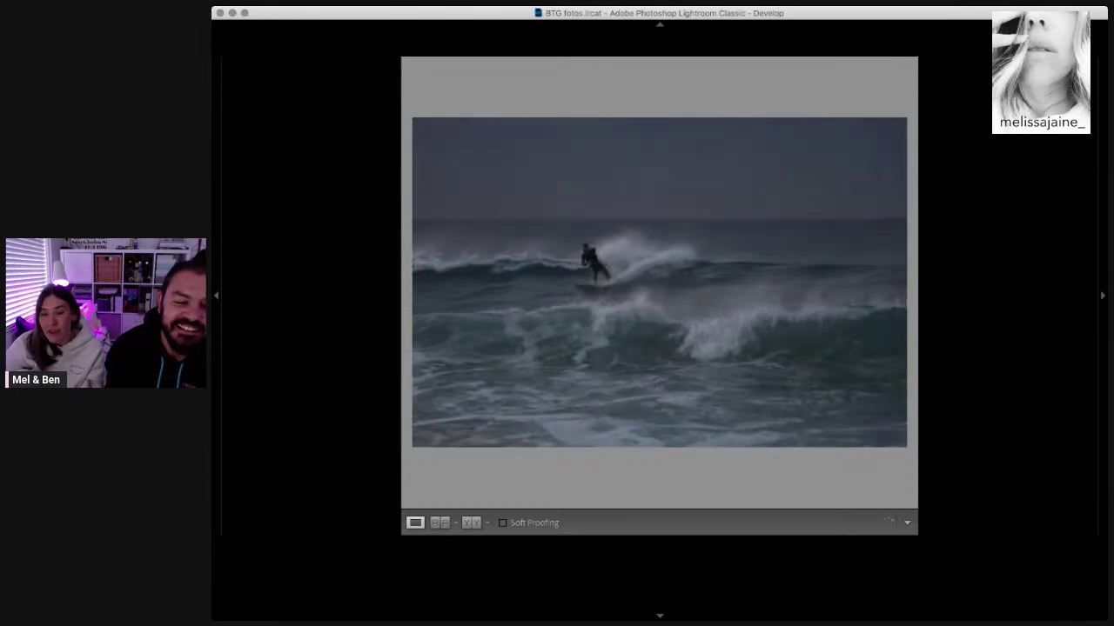
{"action": "key", "text": "Right"}
{"action": "key", "text": "Right"}
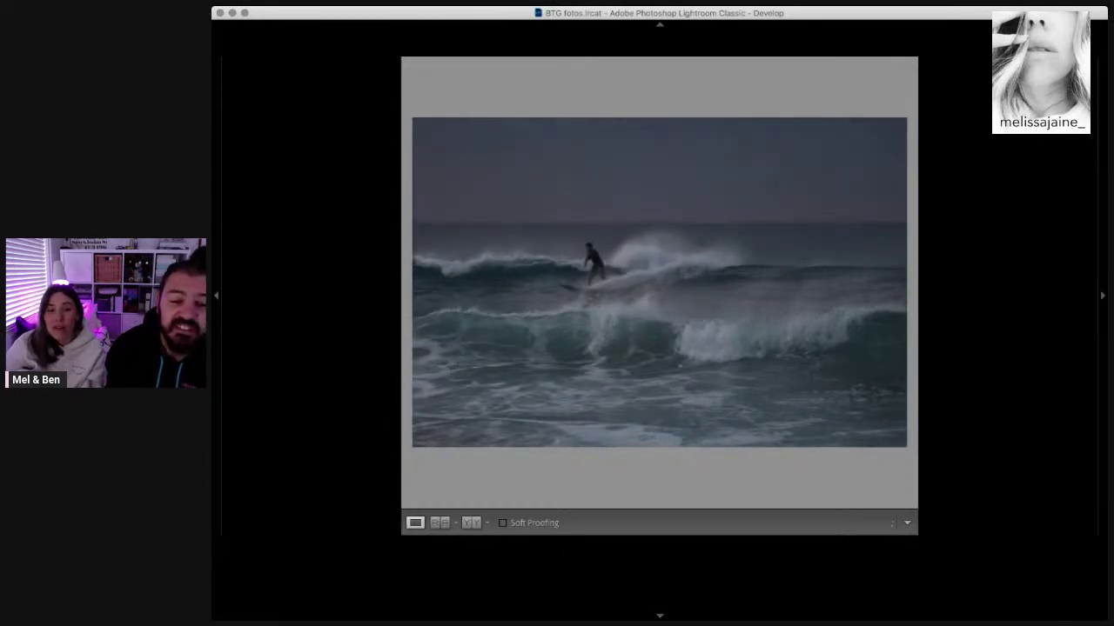
{"action": "key", "text": "Right"}
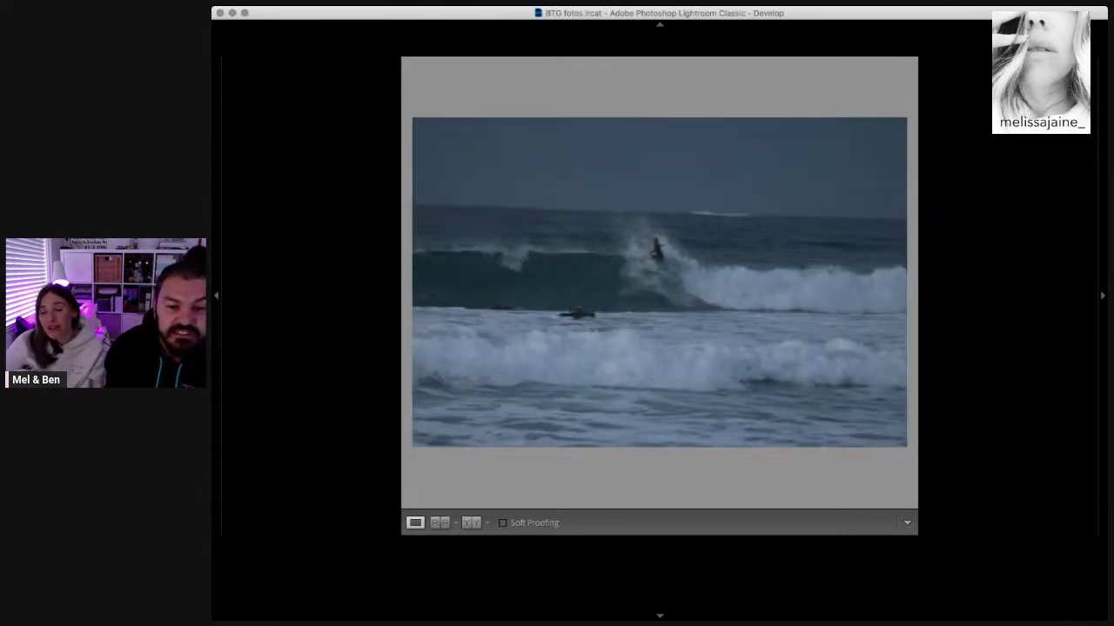
Step: Zoom to 1:1 on the surfer at the wave's lip and pan them into the centre
{"action": "left_click", "coordinate": [656, 264]}
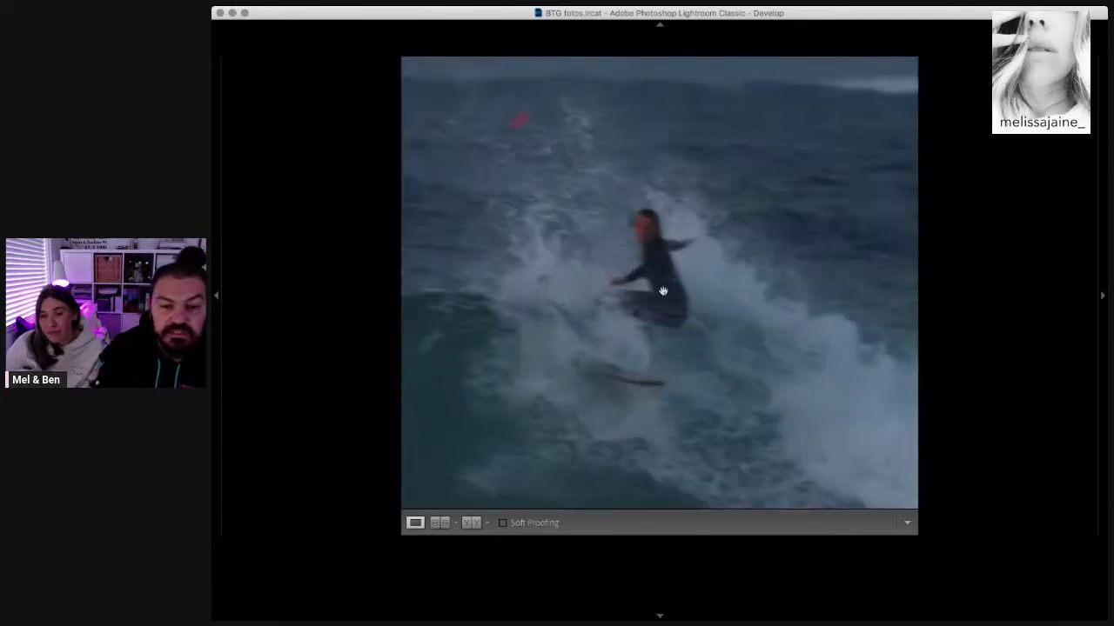
{"action": "left_click", "coordinate": [661, 299]}
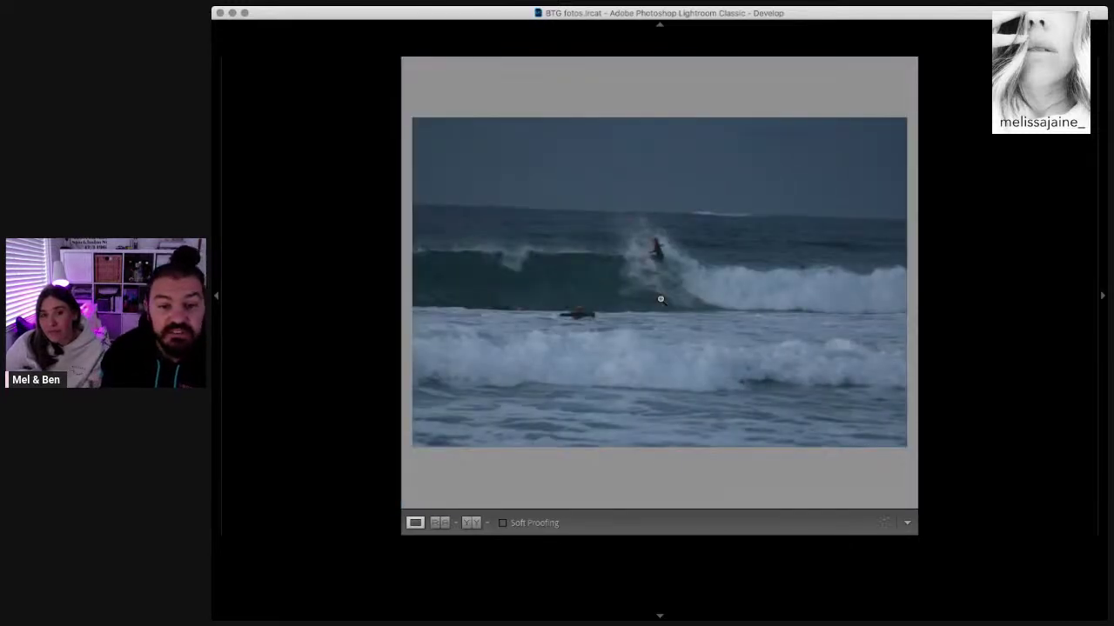
{"action": "key", "text": "Right"}
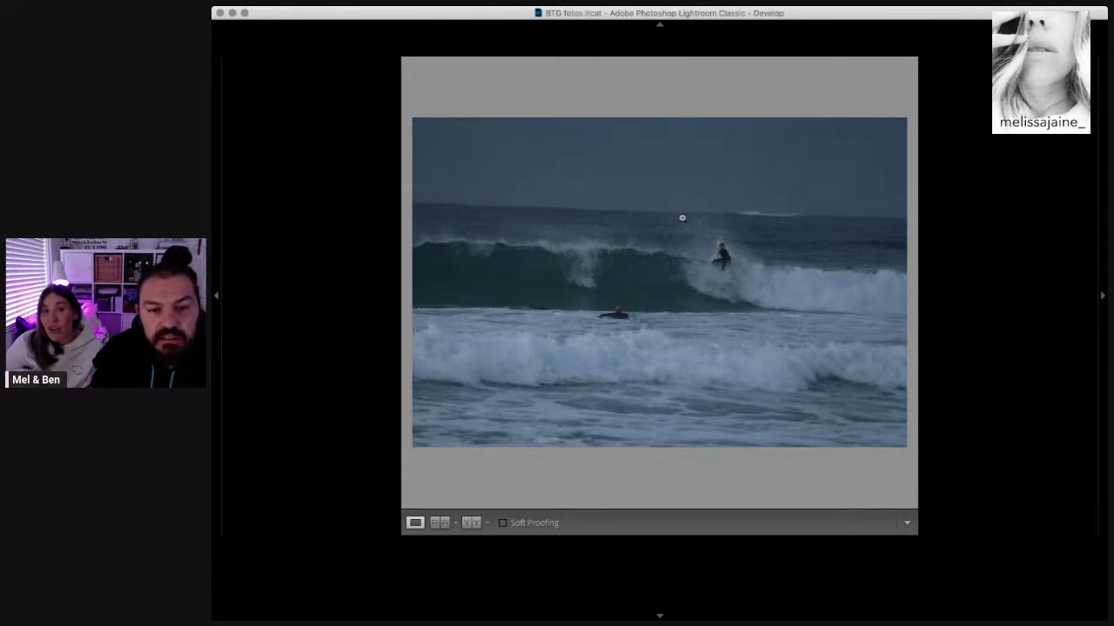
{"action": "left_click", "coordinate": [678, 219]}
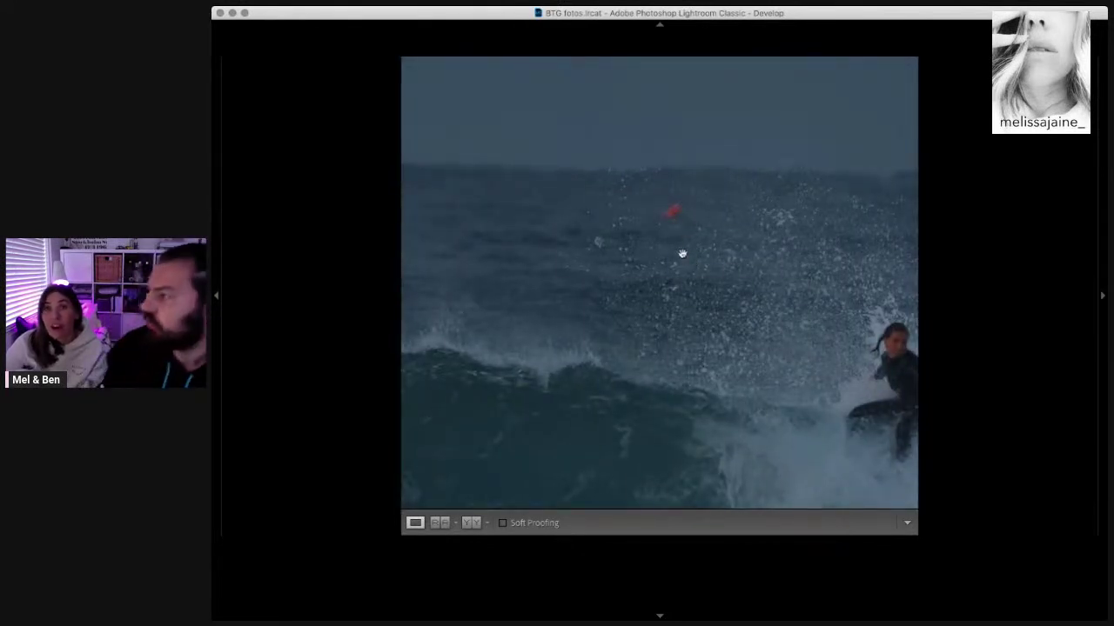
{"action": "left_click_drag", "start_coordinate": [682, 253], "coordinate": [599, 247]}
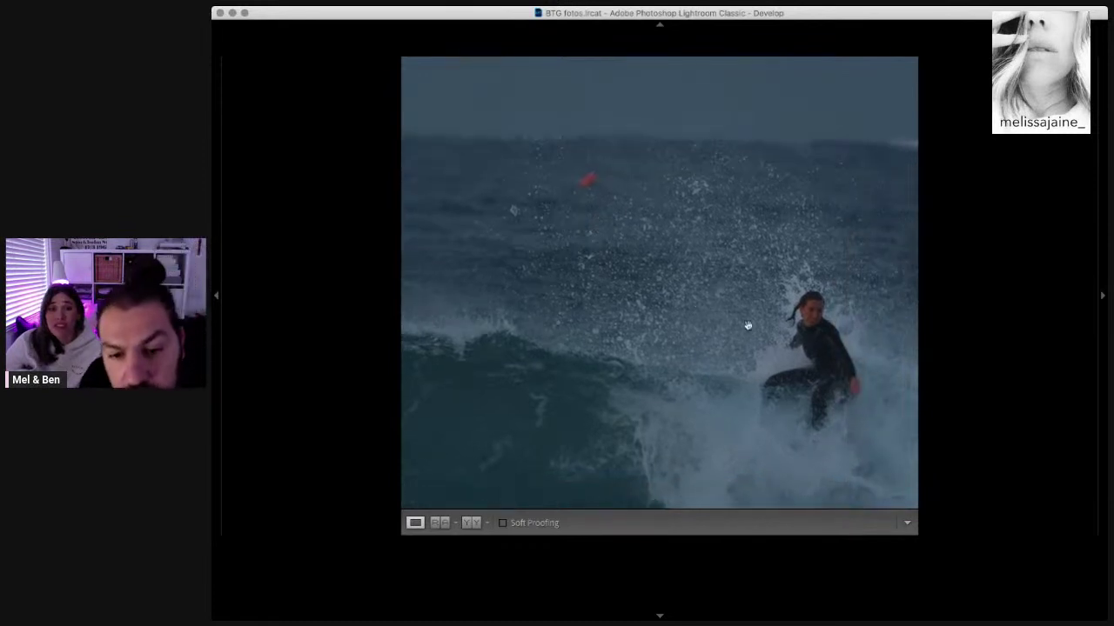
{"action": "left_click_drag", "start_coordinate": [746, 322], "coordinate": [700, 316]}
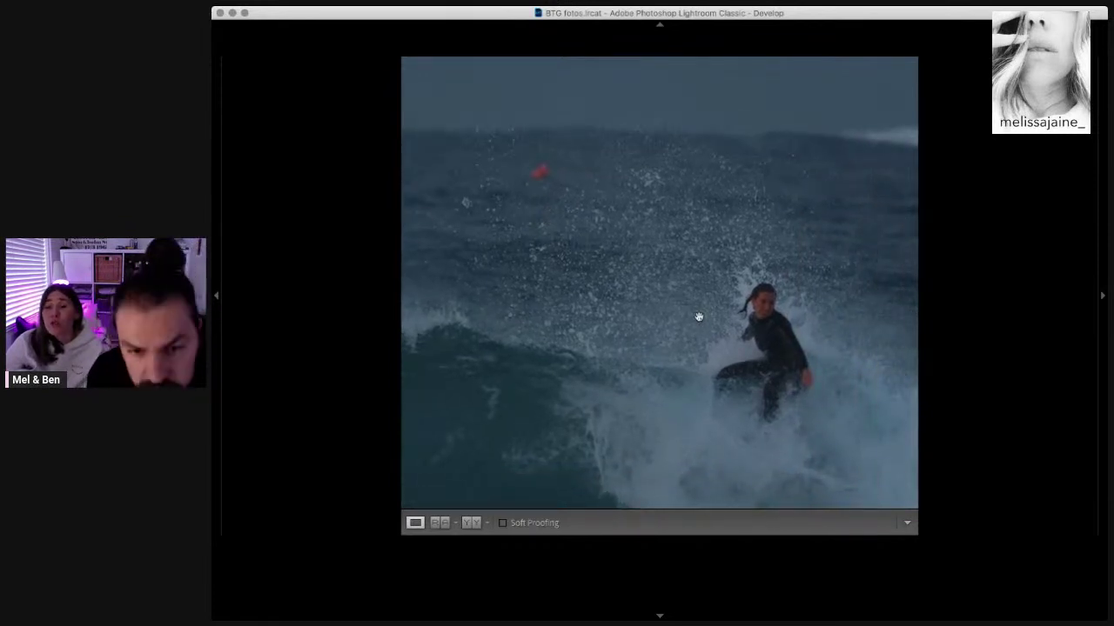
Step: Advance three frames to the wider dusk shot with hills behind and a foreground paddler
{"action": "key", "text": "Right"}
{"action": "key", "text": "Right"}
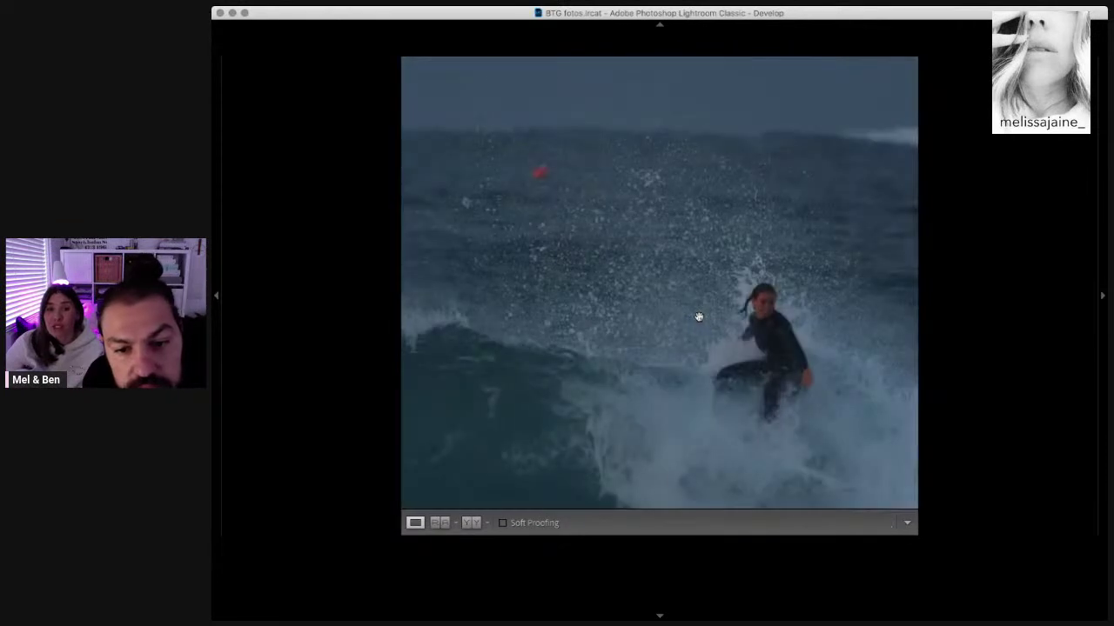
{"action": "key", "text": "Right"}
{"action": "key", "text": "Right"}
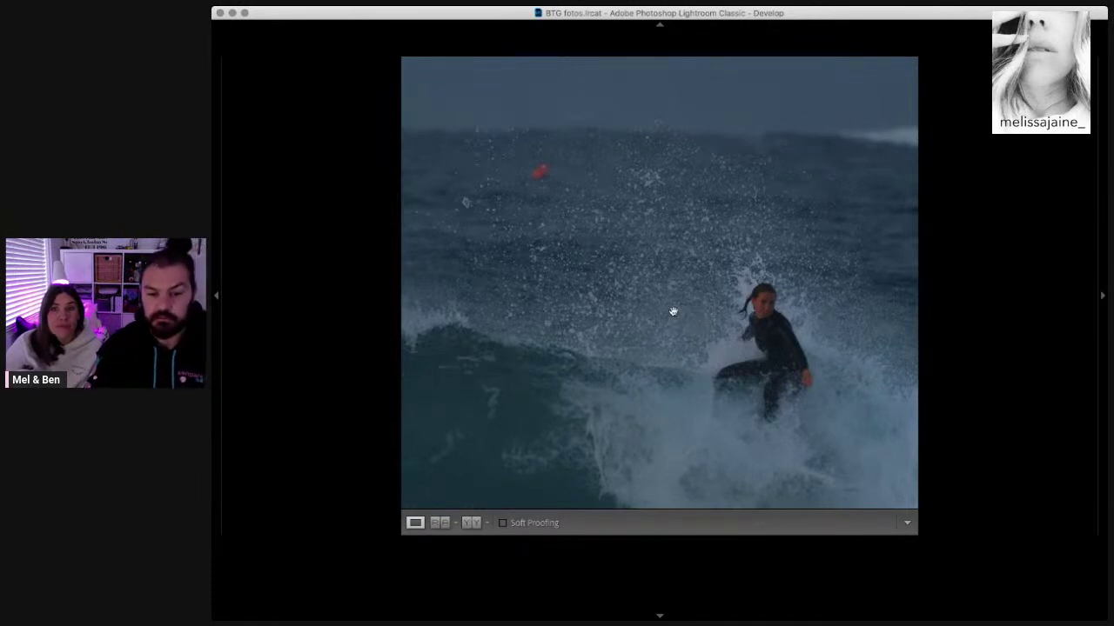
{"action": "key", "text": "Right"}
Step: Step four frames forward through the burst to the orange-sky sunset shot of a lone surfer
{"action": "key", "text": "Right"}
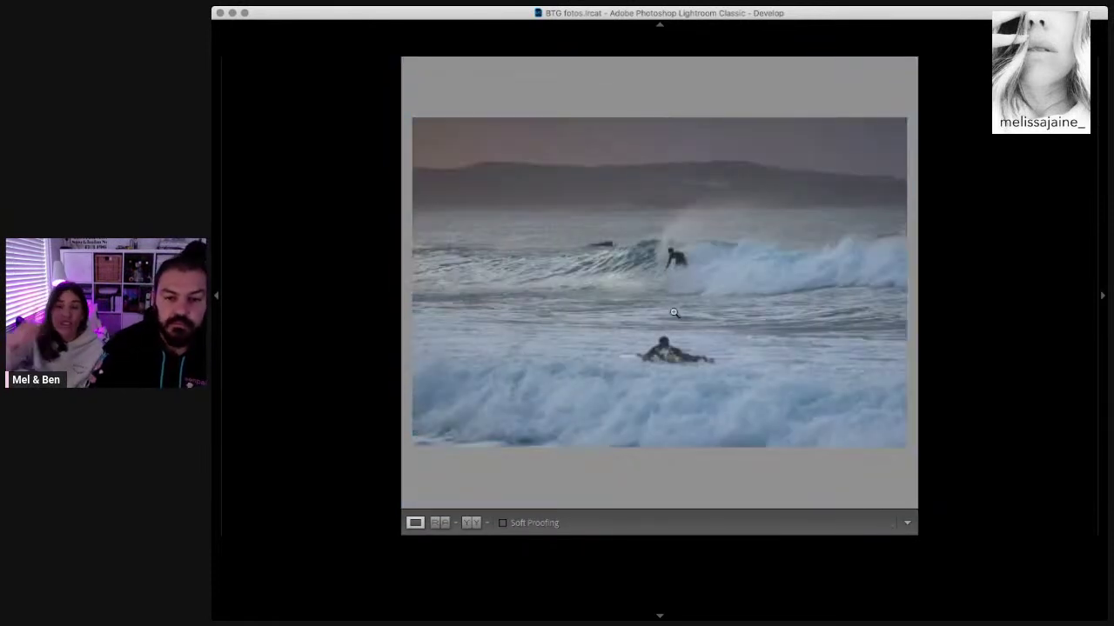
{"action": "key", "text": "Right"}
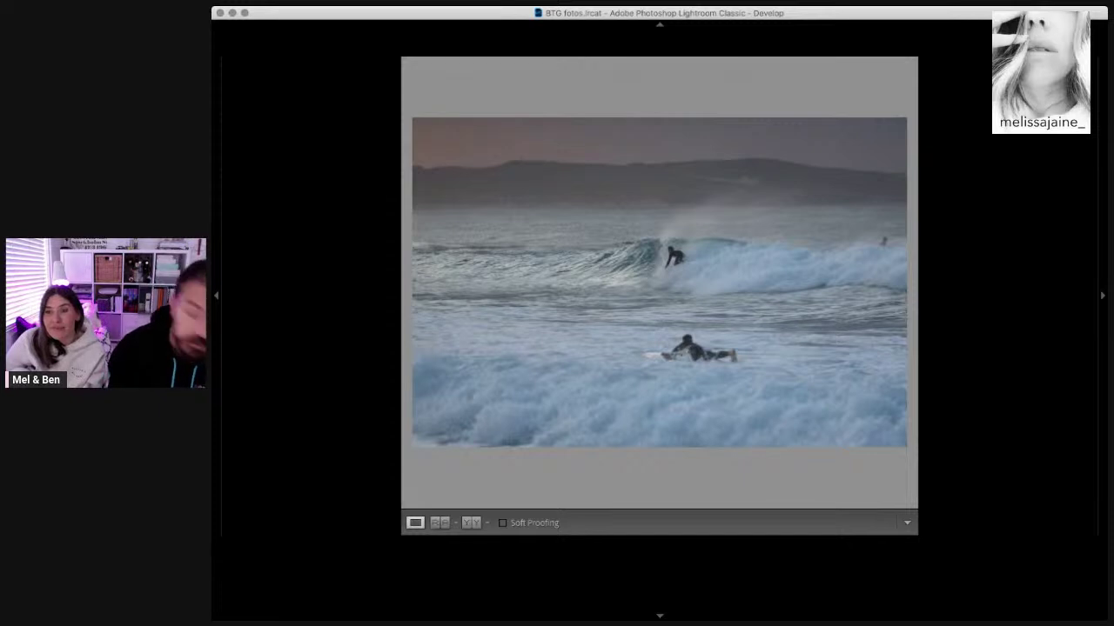
{"action": "key", "text": "Right"}
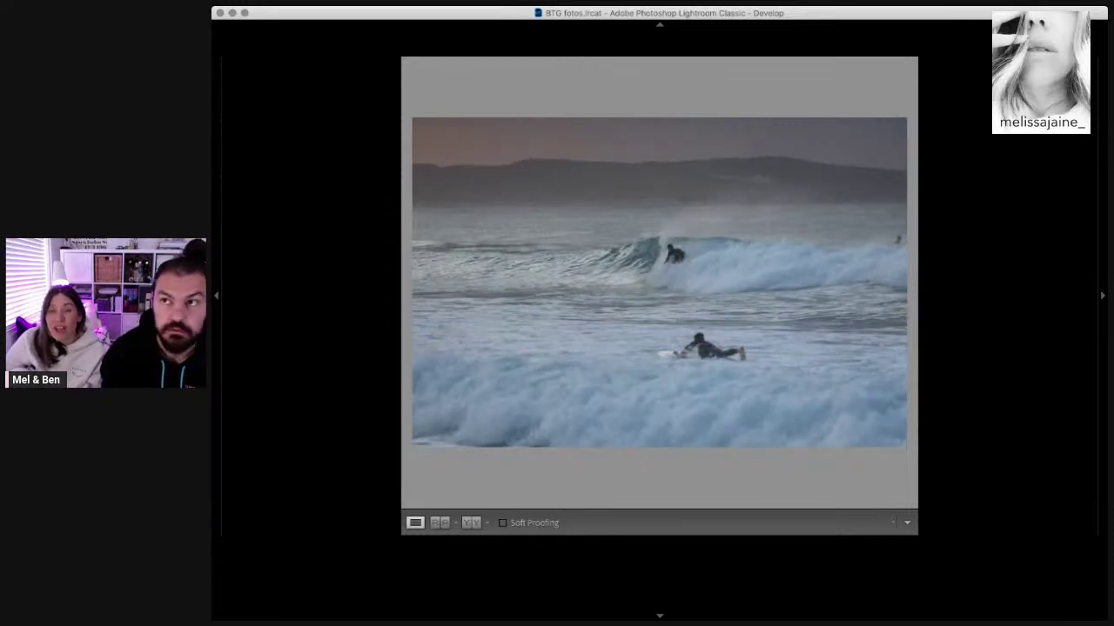
{"action": "key", "text": "Right"}
{"action": "key", "text": "Right"}
{"action": "key", "text": "Right"}
{"action": "key", "text": "Right"}
{"action": "key", "text": "Right"}
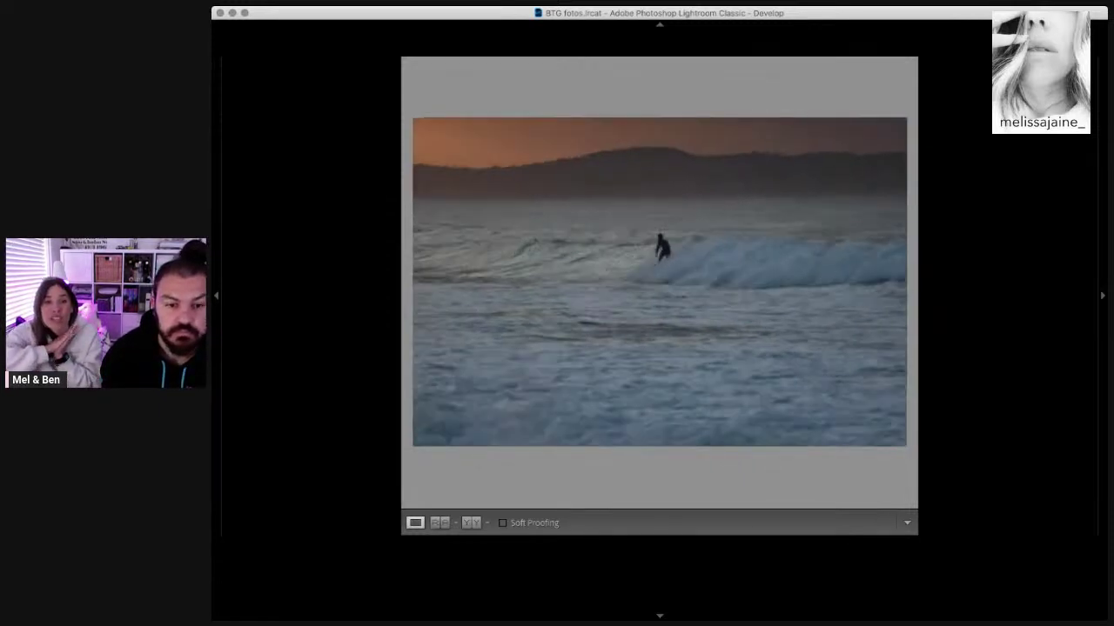
{"action": "key", "text": "Right"}
{"action": "key", "text": "Right"}
{"action": "key", "text": "Right"}
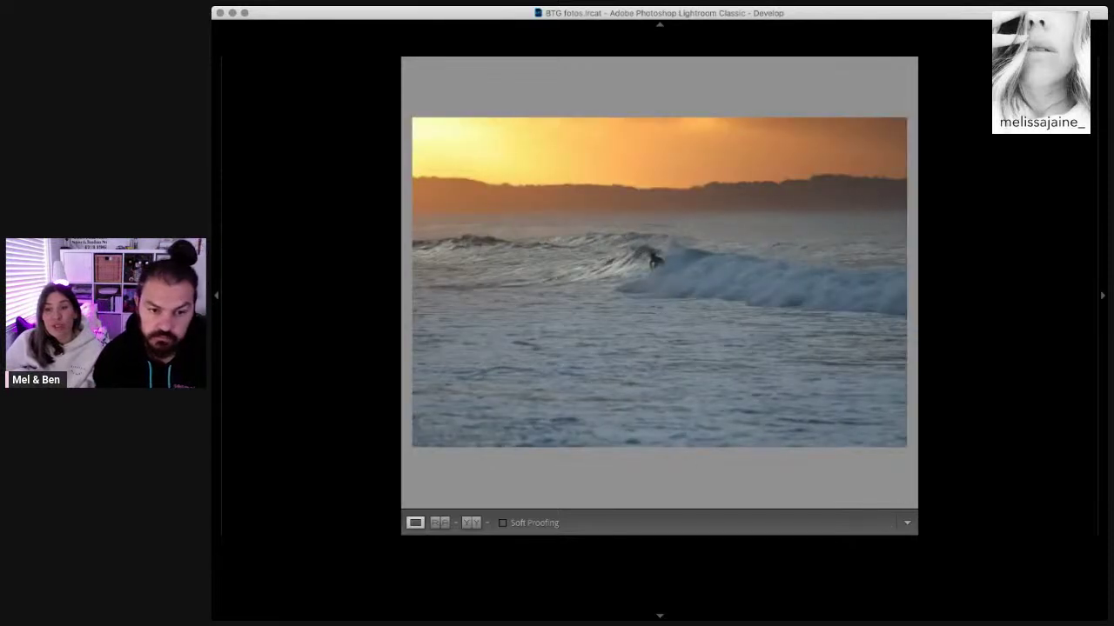
Step: Step nine frames forward through the golden sunset burst, comparing the surfer on the wave
{"action": "key", "text": "Right"}
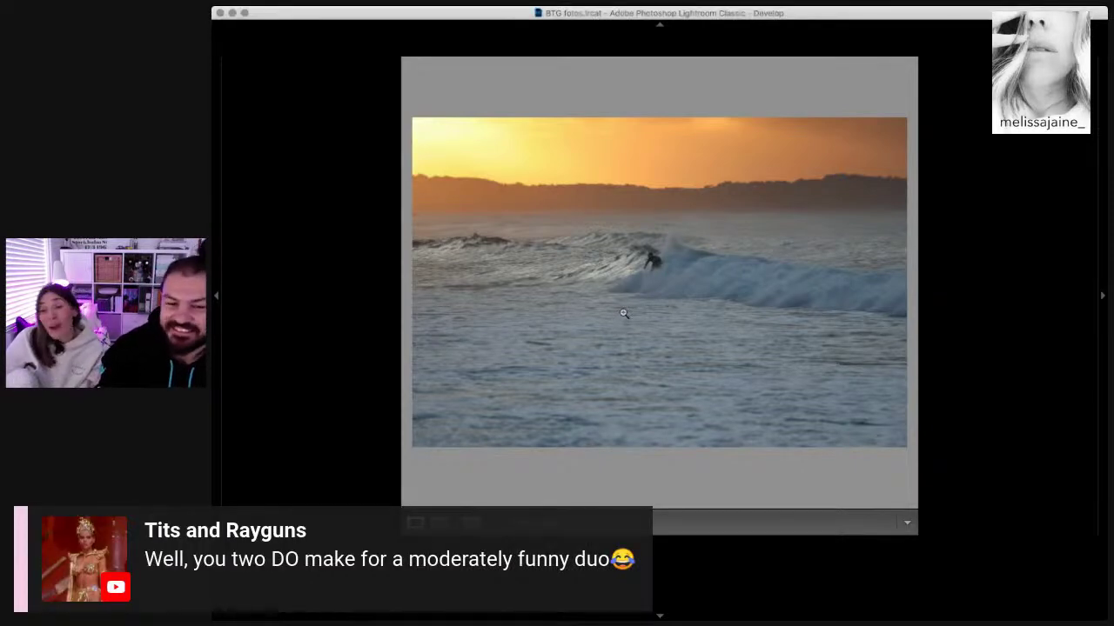
{"action": "key", "text": "Right"}
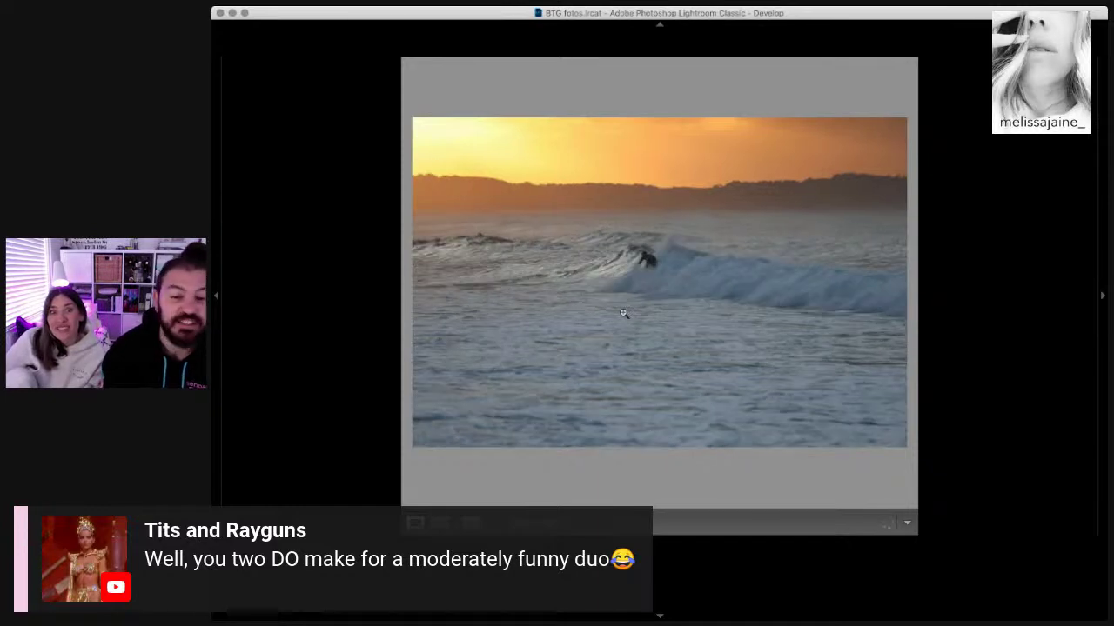
{"action": "key", "text": "Right"}
{"action": "key", "text": "Right"}
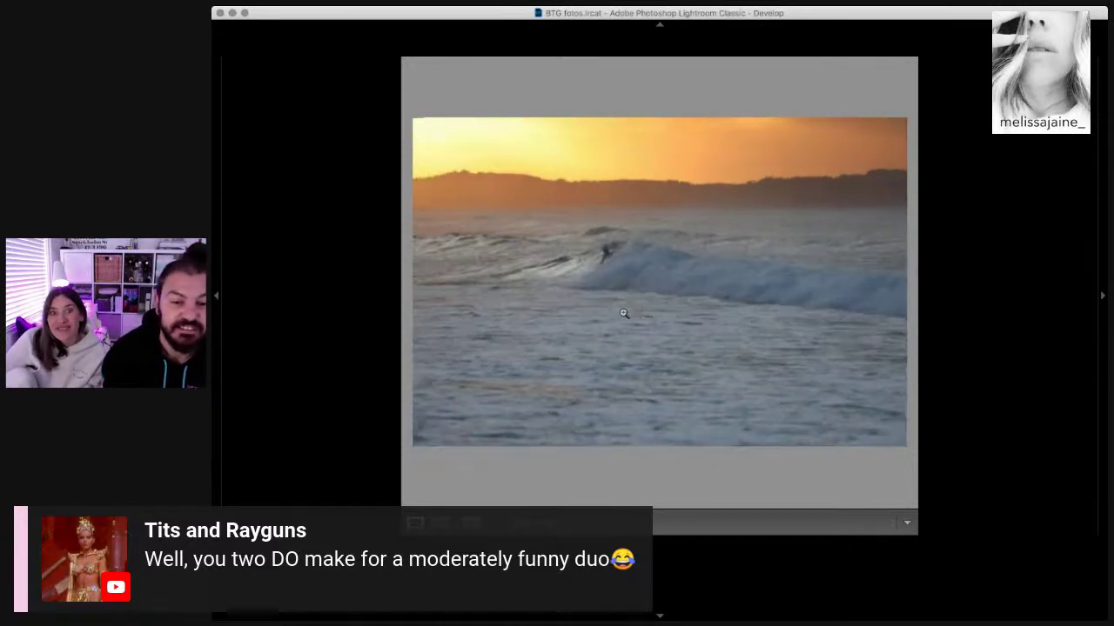
{"action": "key", "text": "Right"}
{"action": "key", "text": "Right"}
{"action": "key", "text": "Right"}
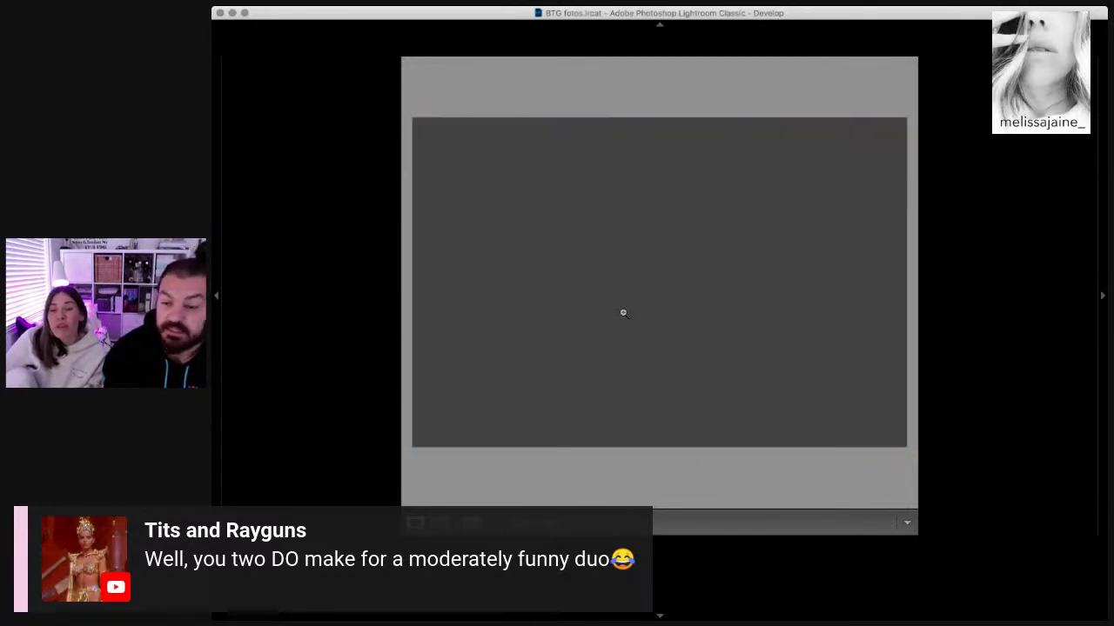
{"action": "key", "text": "Right"}
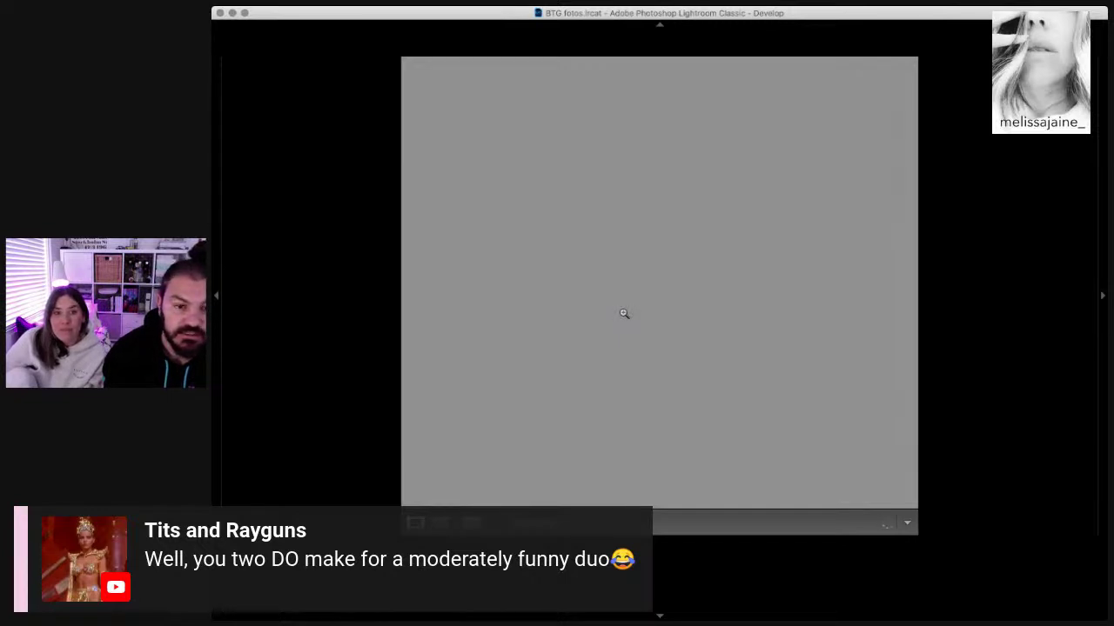
{"action": "key", "text": "Right"}
{"action": "key", "text": "Right"}
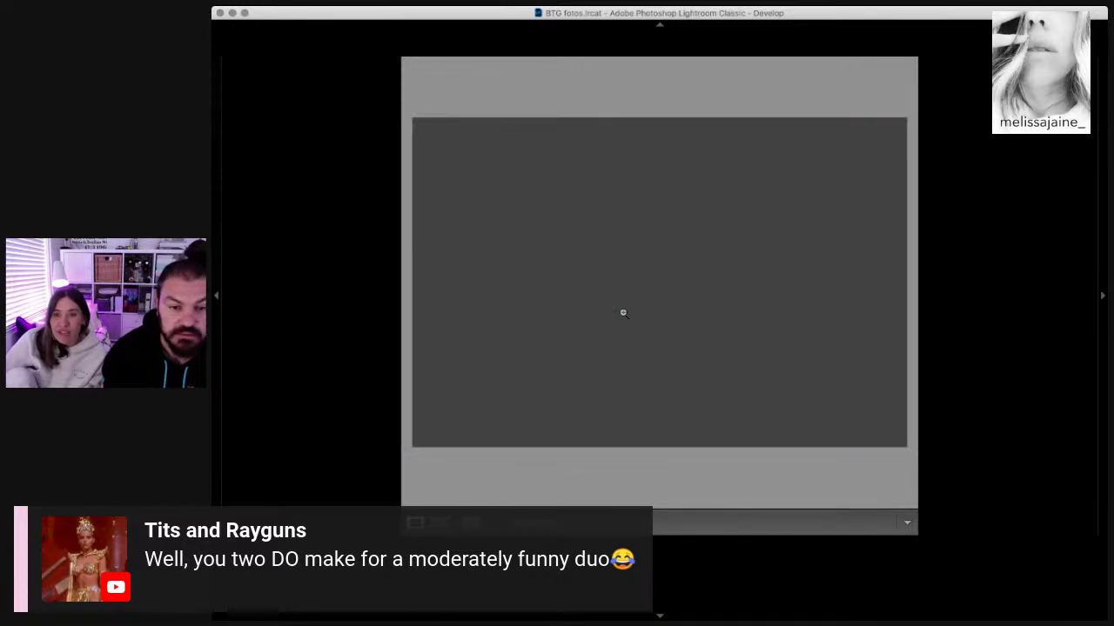
{"action": "key", "text": "Right"}
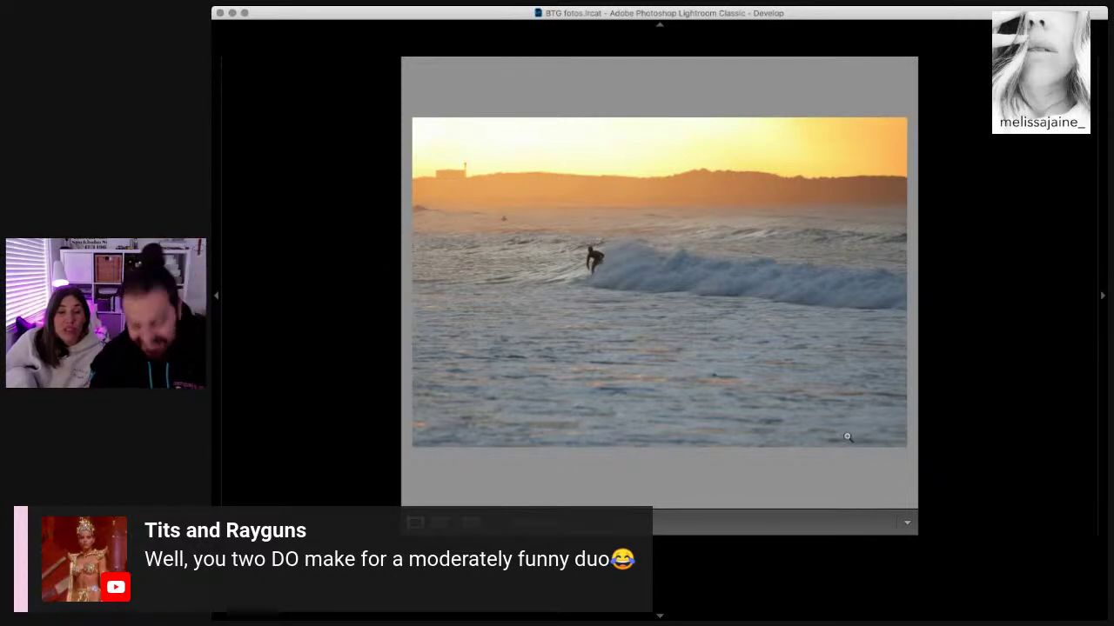
{"action": "key", "text": "Right"}
{"action": "key", "text": "Right"}
{"action": "key", "text": "Right"}
{"action": "key", "text": "Right"}
{"action": "key", "text": "Right"}
{"action": "key", "text": "Right"}
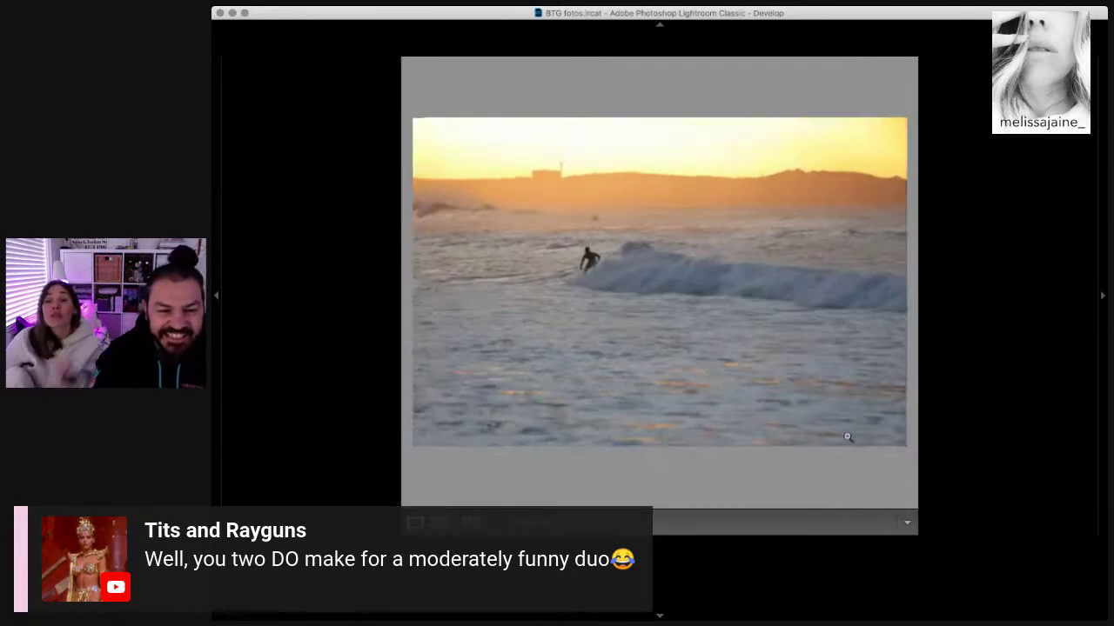
{"action": "key", "text": "Right"}
{"action": "key", "text": "Right"}
{"action": "key", "text": "Right"}
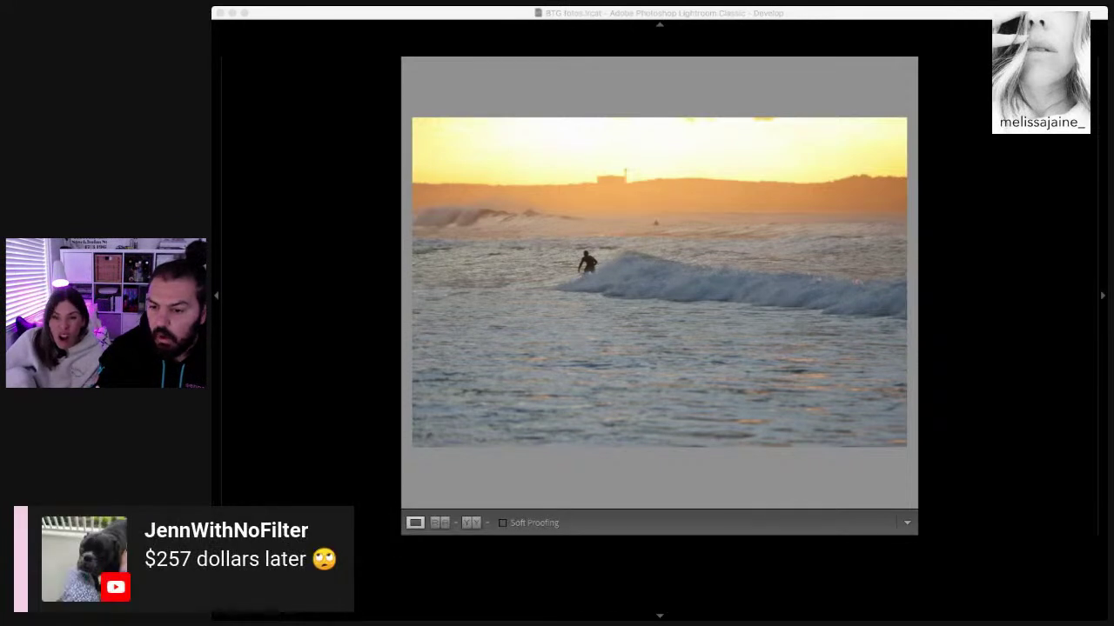
Step: Continue to the later frame with the surfer further along and a second wave breaking behind
{"action": "left_click", "coordinate": [557, 338]}
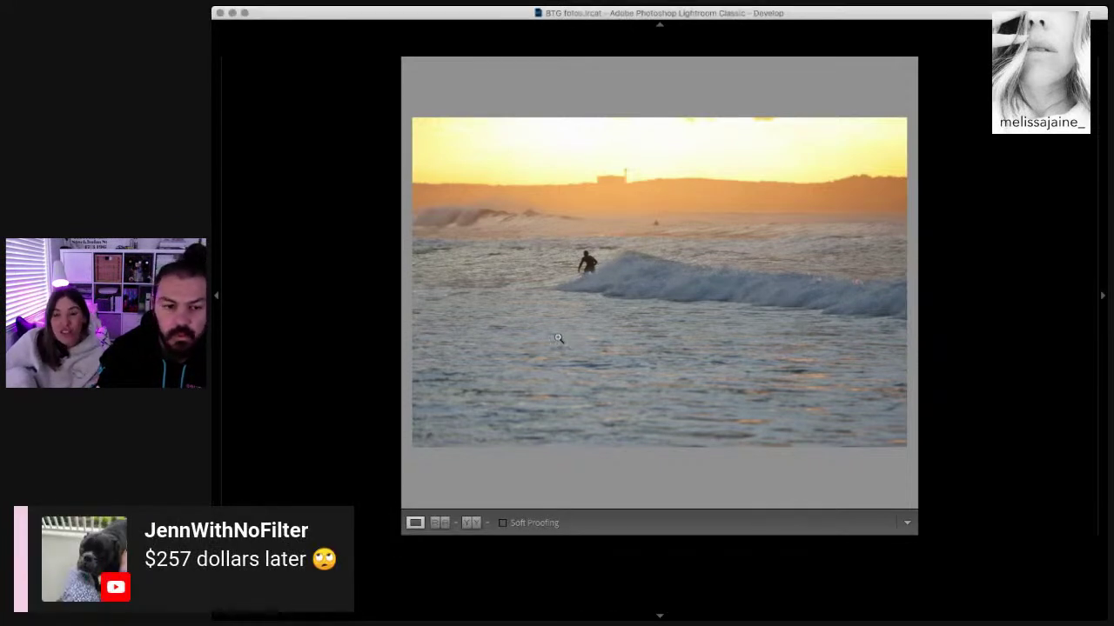
{"action": "key", "text": "Right"}
{"action": "key", "text": "Right"}
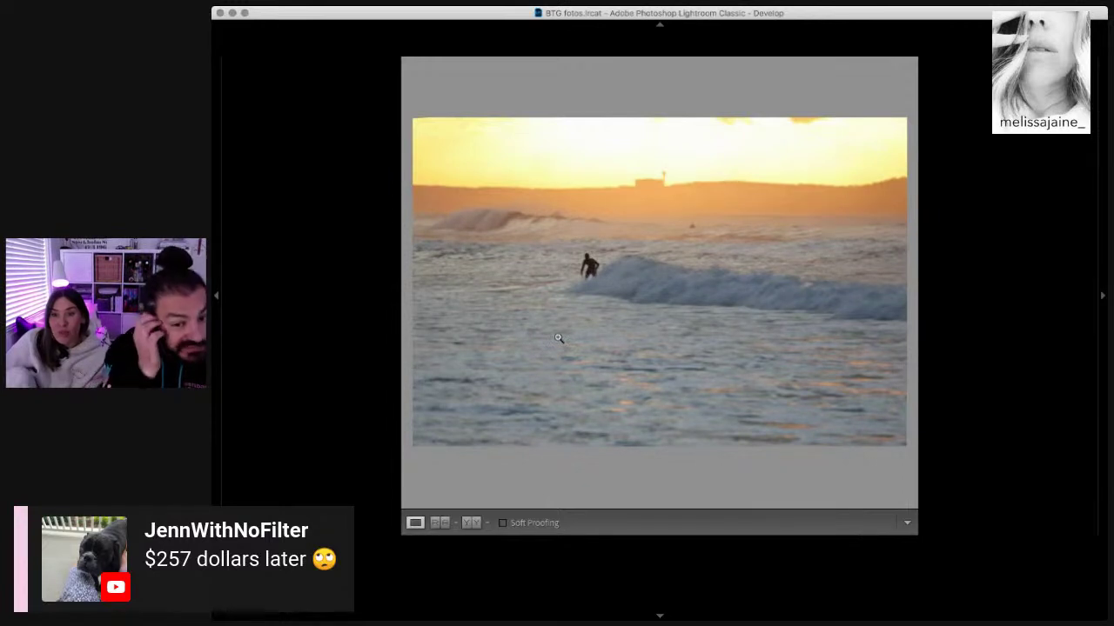
{"action": "key", "text": "Right"}
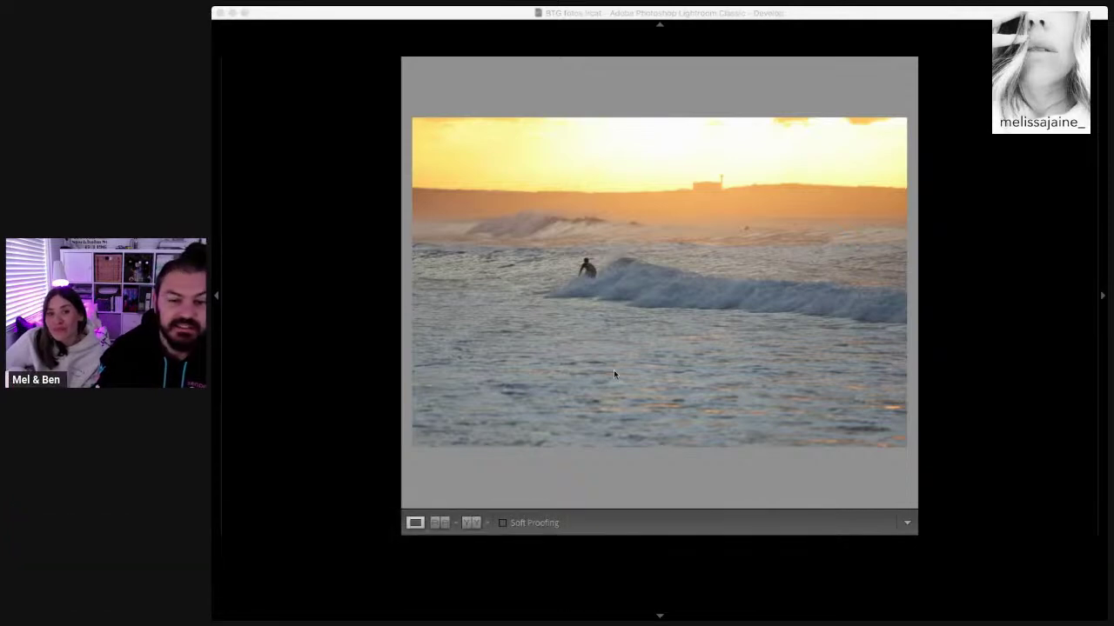
{"action": "left_click", "coordinate": [613, 370]}
{"action": "key", "text": "Right"}
{"action": "key", "text": "Right"}
{"action": "key", "text": "Right"}
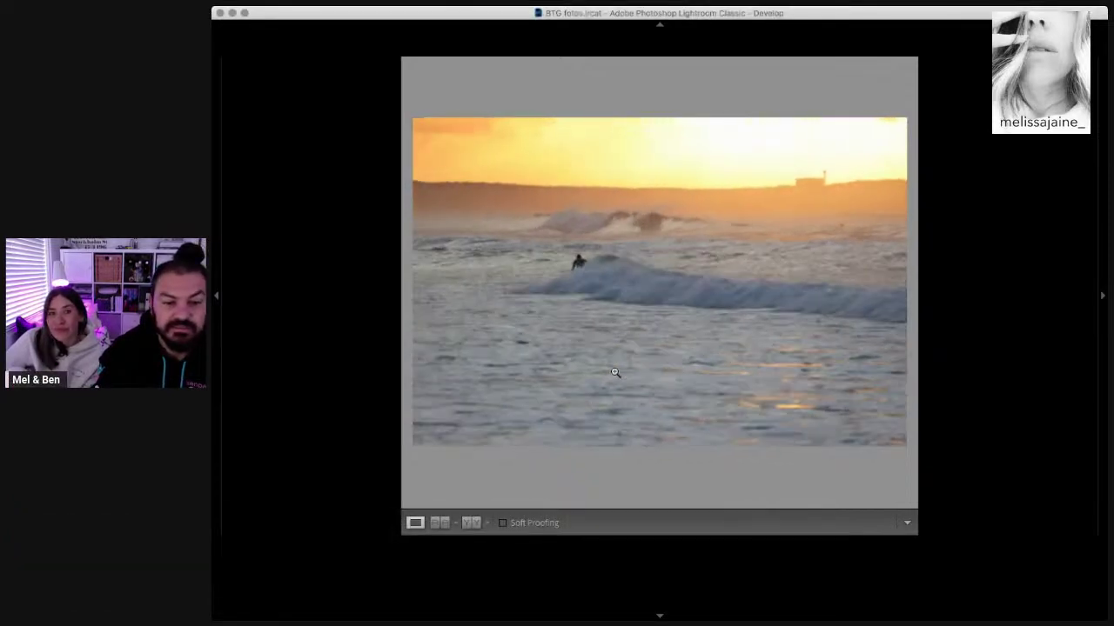
{"action": "key", "text": "Right"}
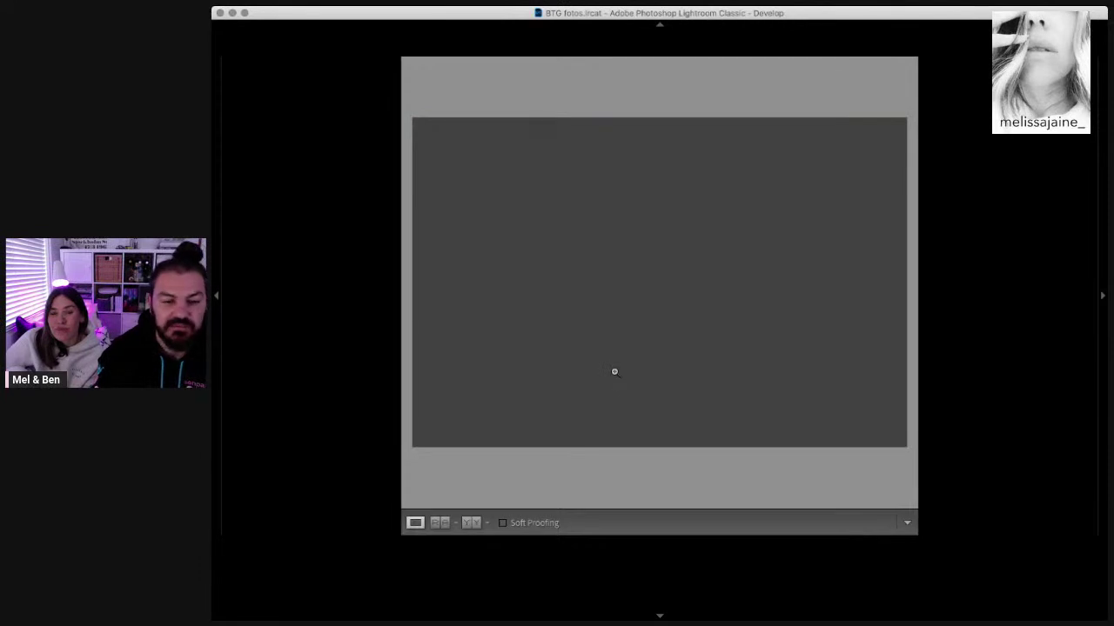
Step: Advance through the remaining sunset frames to the dark blue dusk shot below lit hillside buildings
{"action": "key", "text": "Right"}
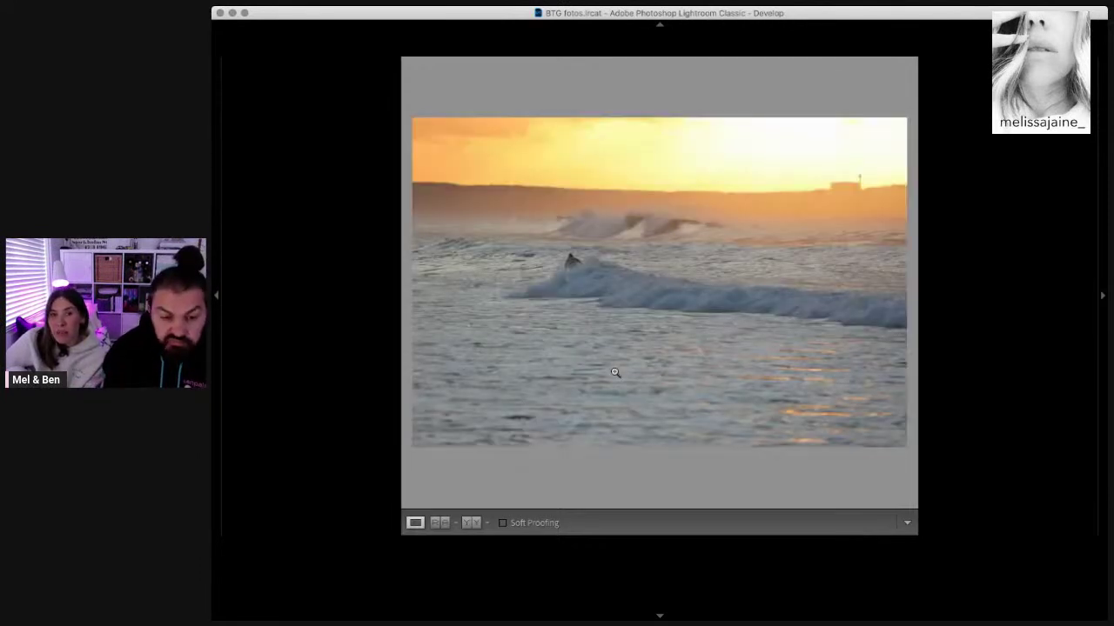
{"action": "key", "text": "Right"}
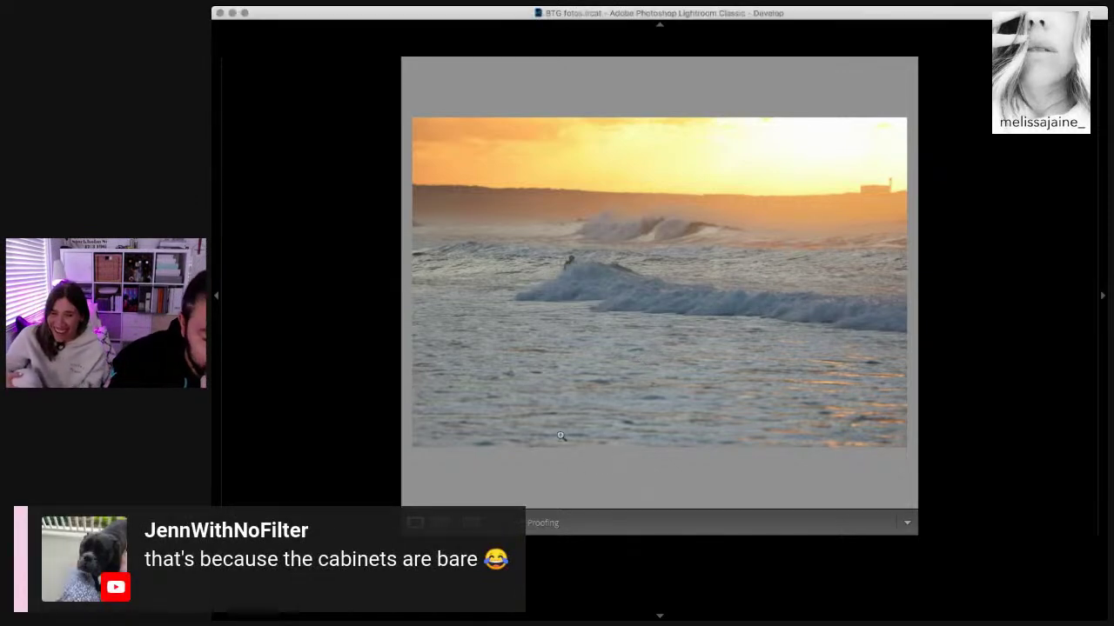
{"action": "key", "text": "Right"}
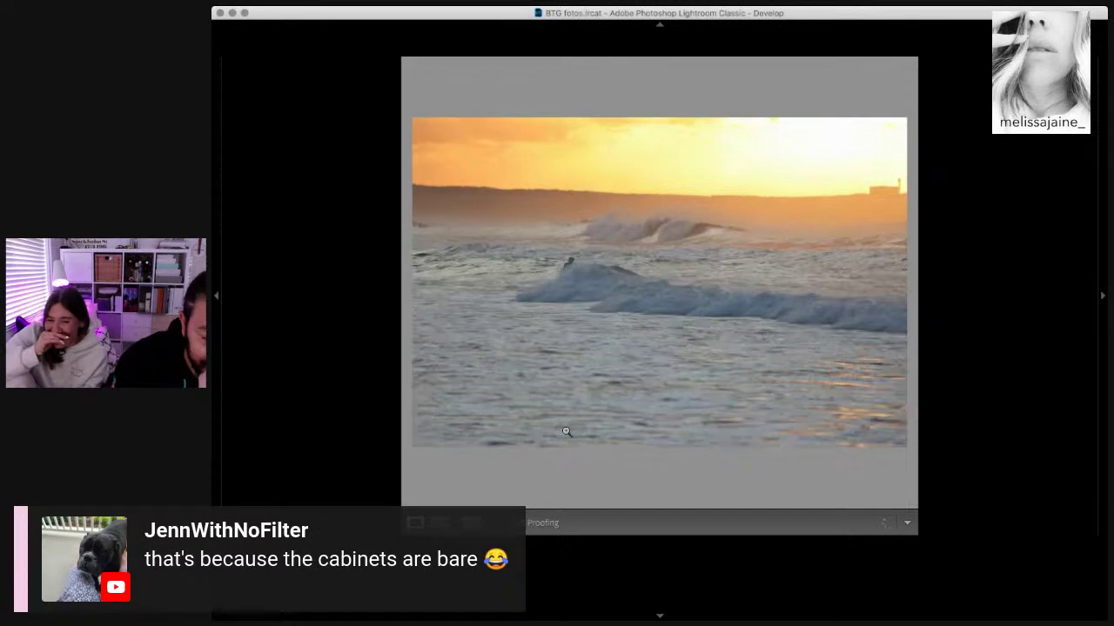
{"action": "key", "text": "Right"}
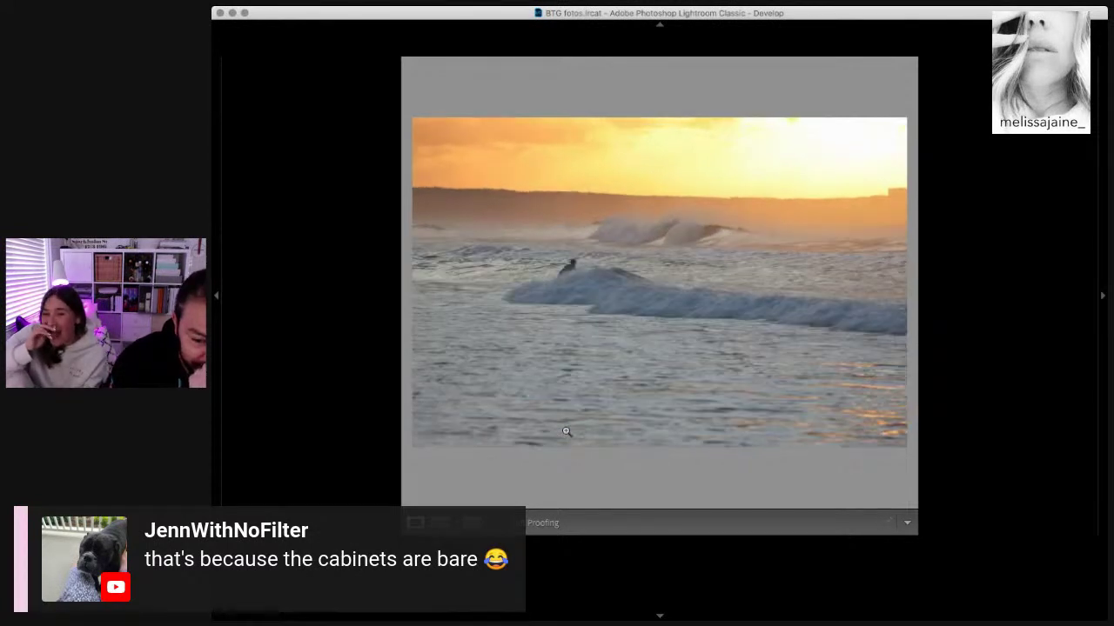
{"action": "key", "text": "Right"}
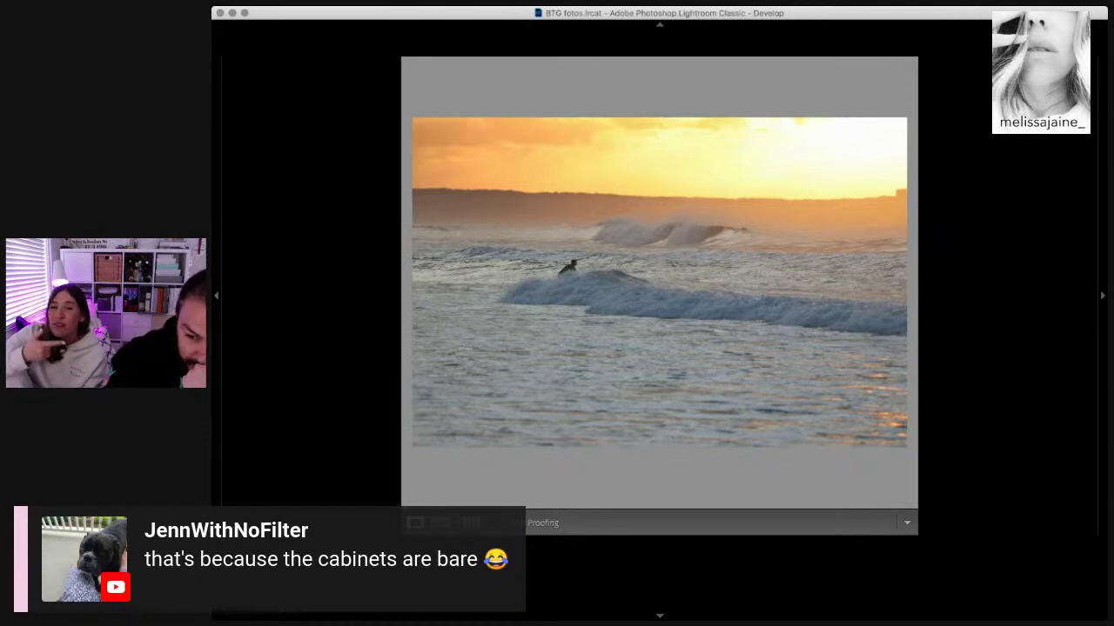
{"action": "left_click", "coordinate": [524, 403]}
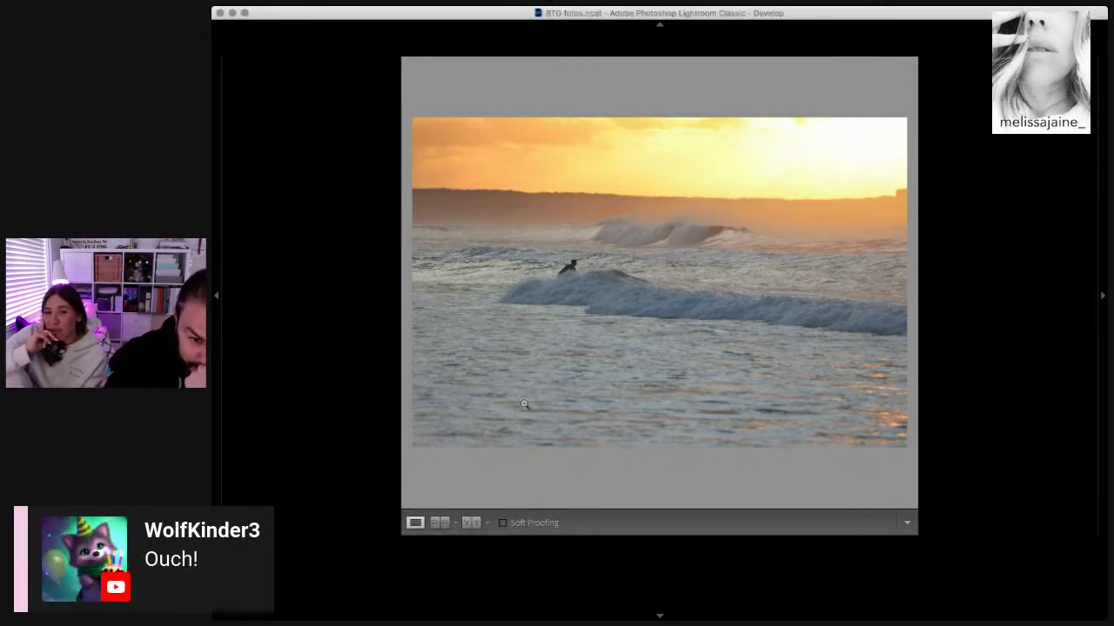
{"action": "key", "text": "Right"}
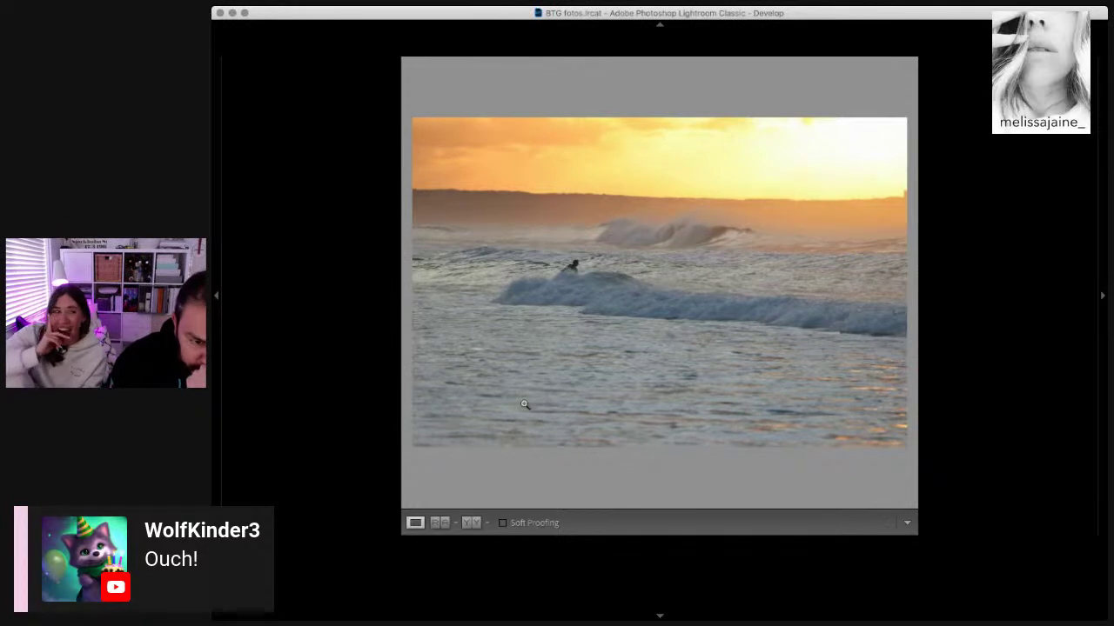
{"action": "key", "text": "Right"}
{"action": "key", "text": "Right"}
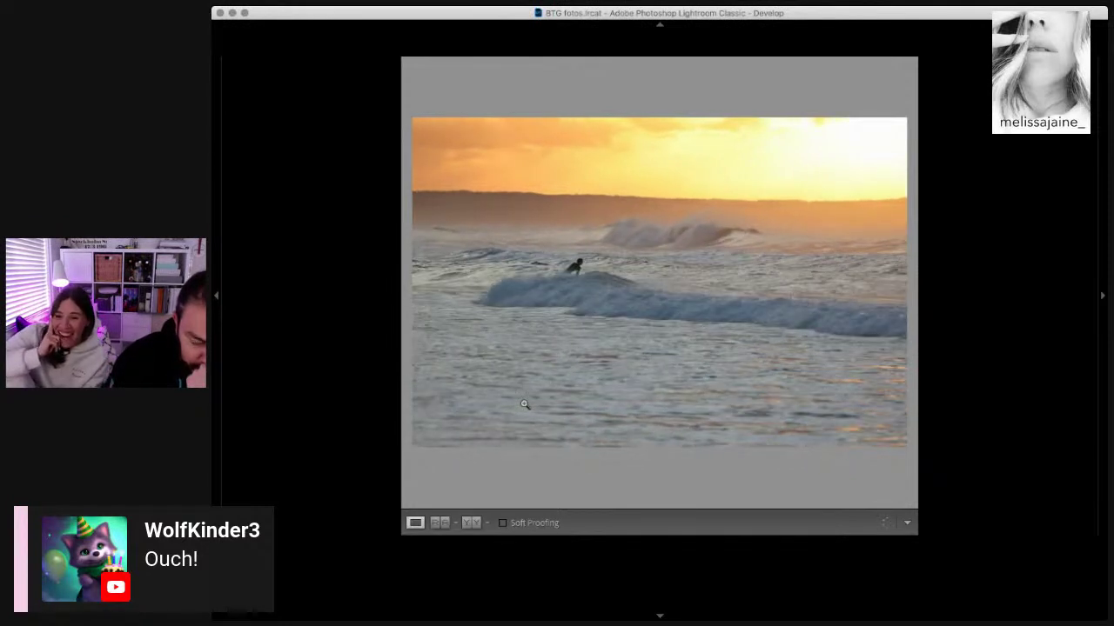
{"action": "key", "text": "Right"}
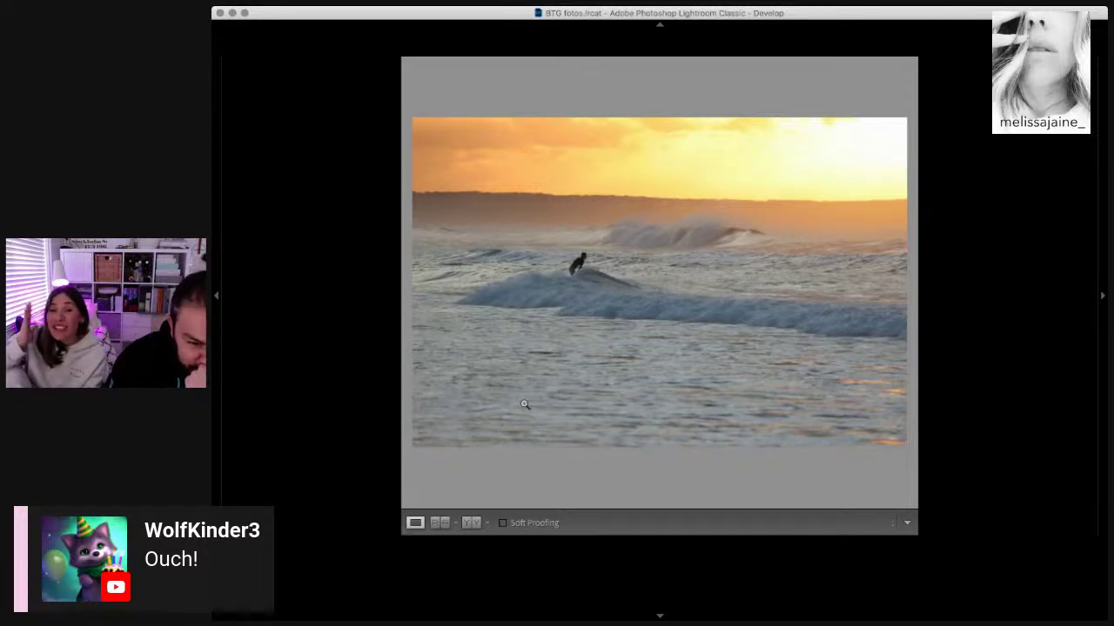
{"action": "key", "text": "Right"}
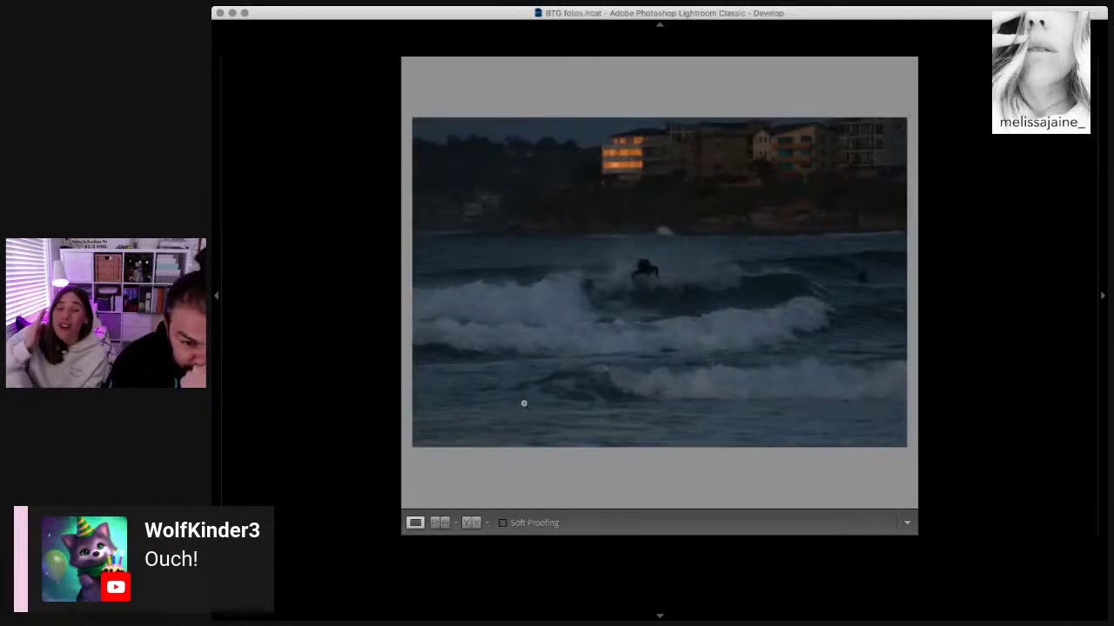
Step: Check the dusk surfer at 1:1 zoom, then flick between the sunset and dusk frames
{"action": "left_click", "coordinate": [648, 269]}
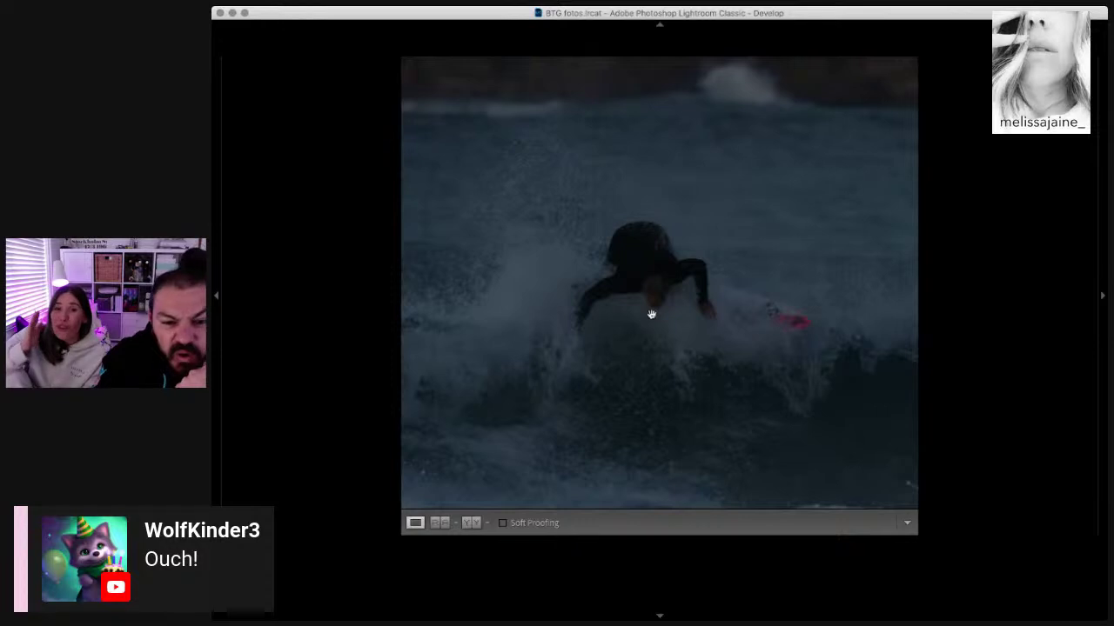
{"action": "left_click", "coordinate": [650, 315]}
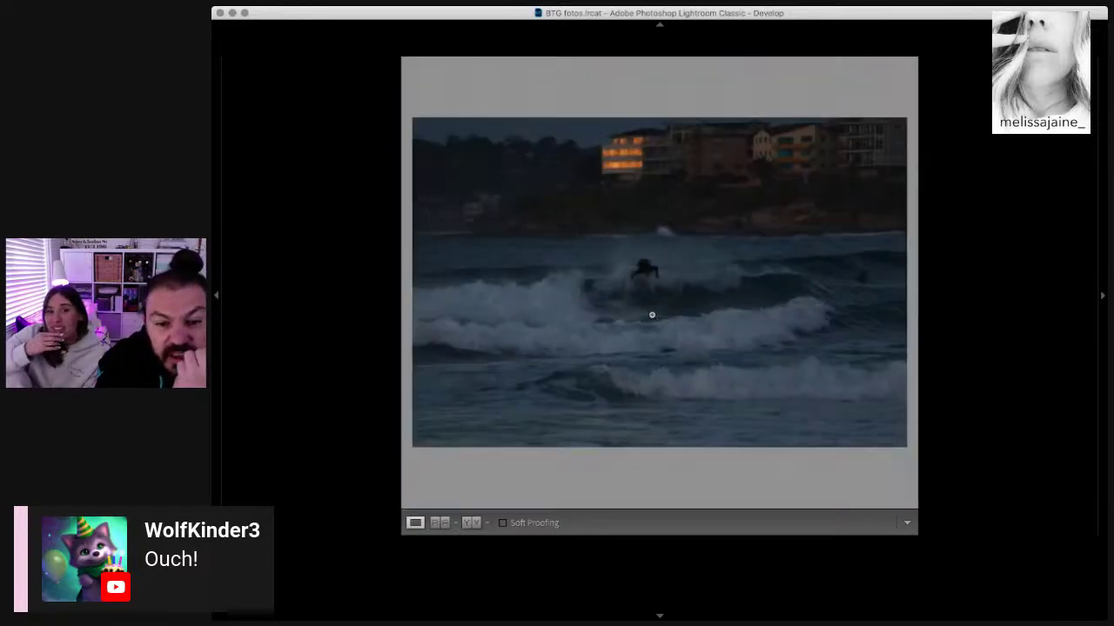
{"action": "key", "text": "Right"}
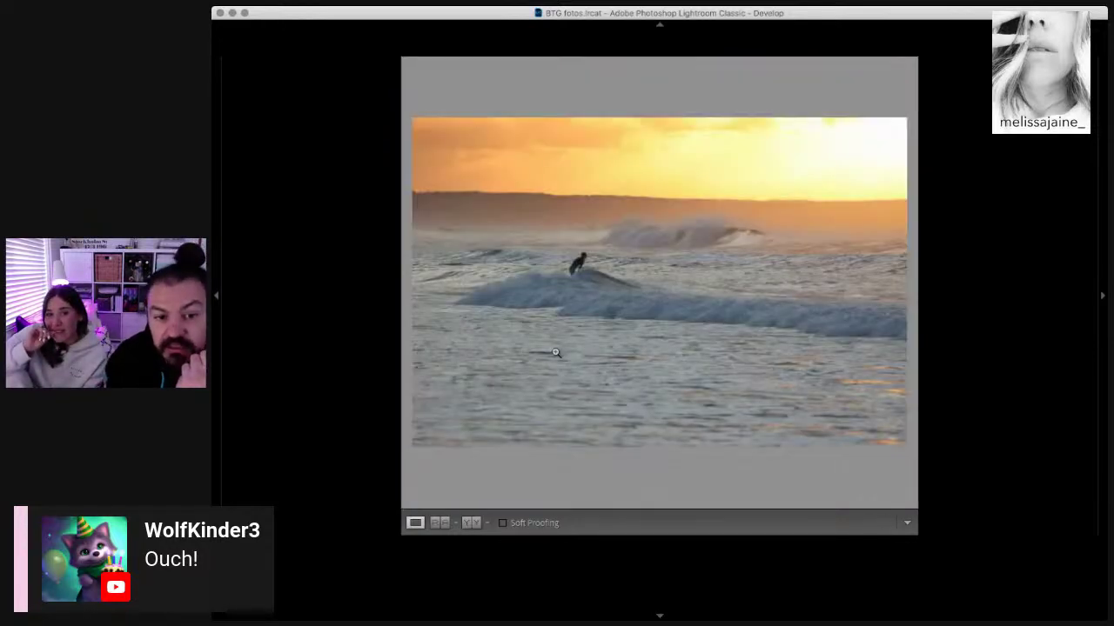
{"action": "key", "text": "Left"}
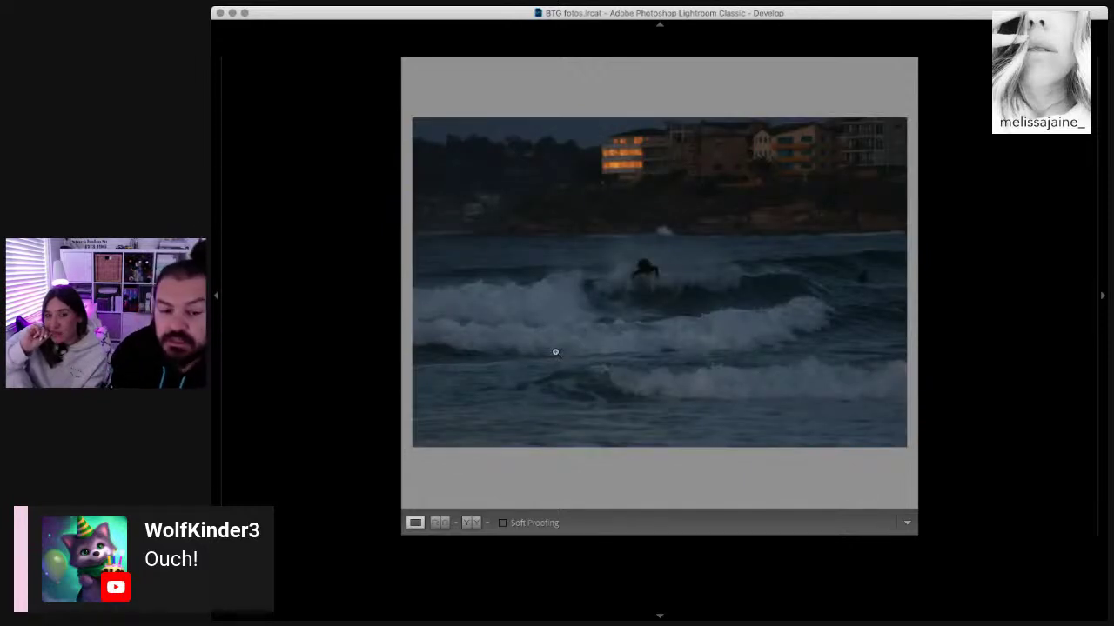
{"action": "key", "text": "Right"}
{"action": "key", "text": "Left"}
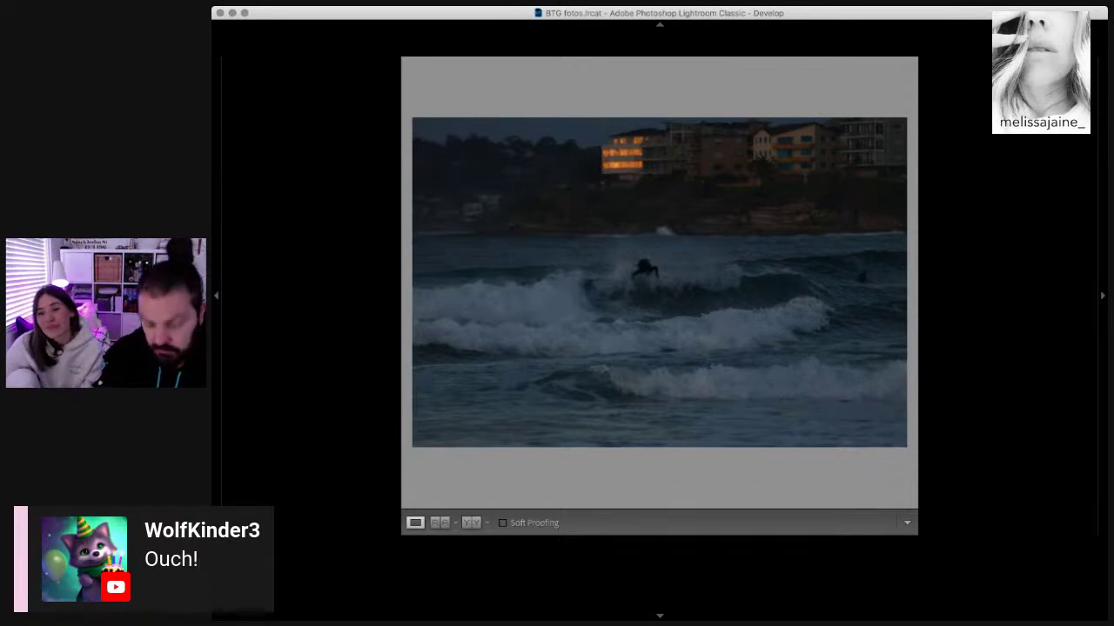
{"action": "key", "text": "Right"}
{"action": "key", "text": "Left"}
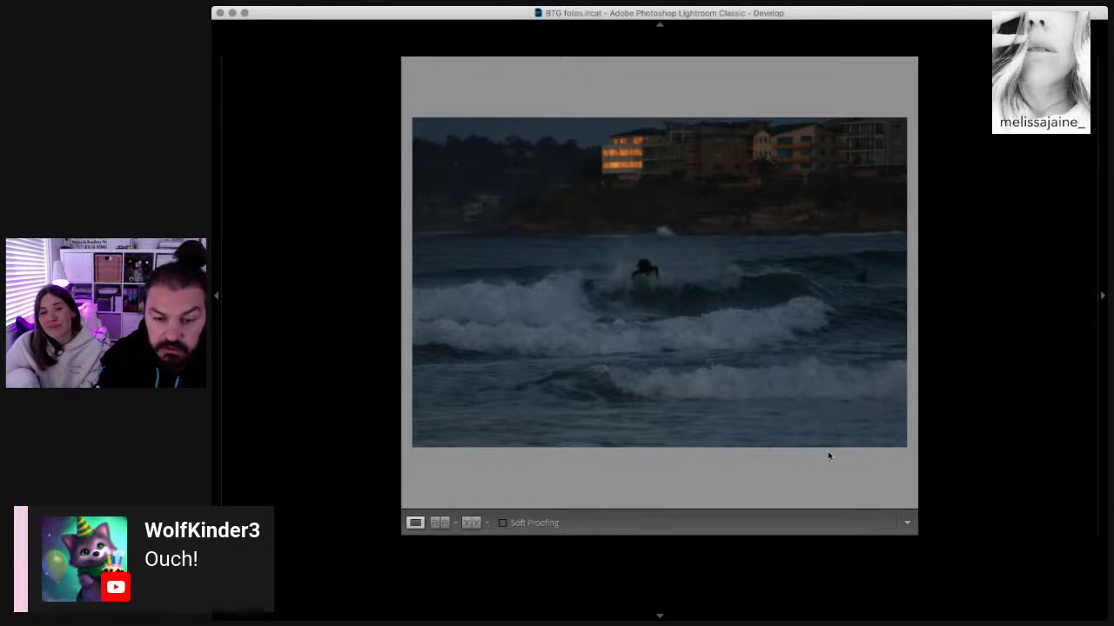
Step: Move to the next burst frame and check the surfer at 1:1 repeatedly, settling on the lip shot
{"action": "key", "text": "Right"}
{"action": "left_click", "coordinate": [654, 276]}
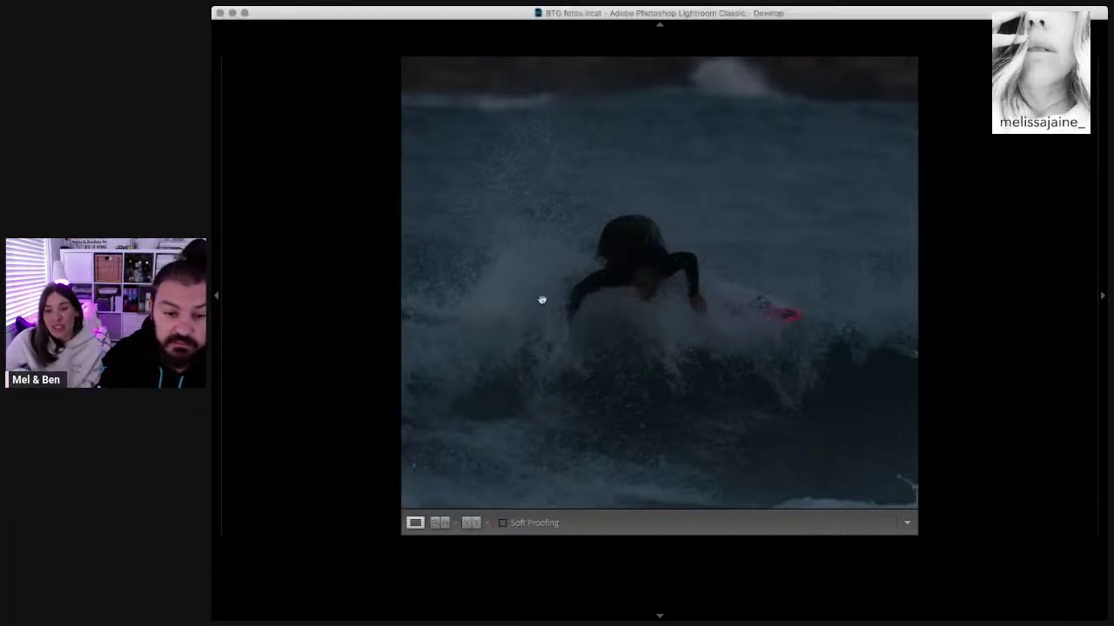
{"action": "left_click", "coordinate": [870, 352]}
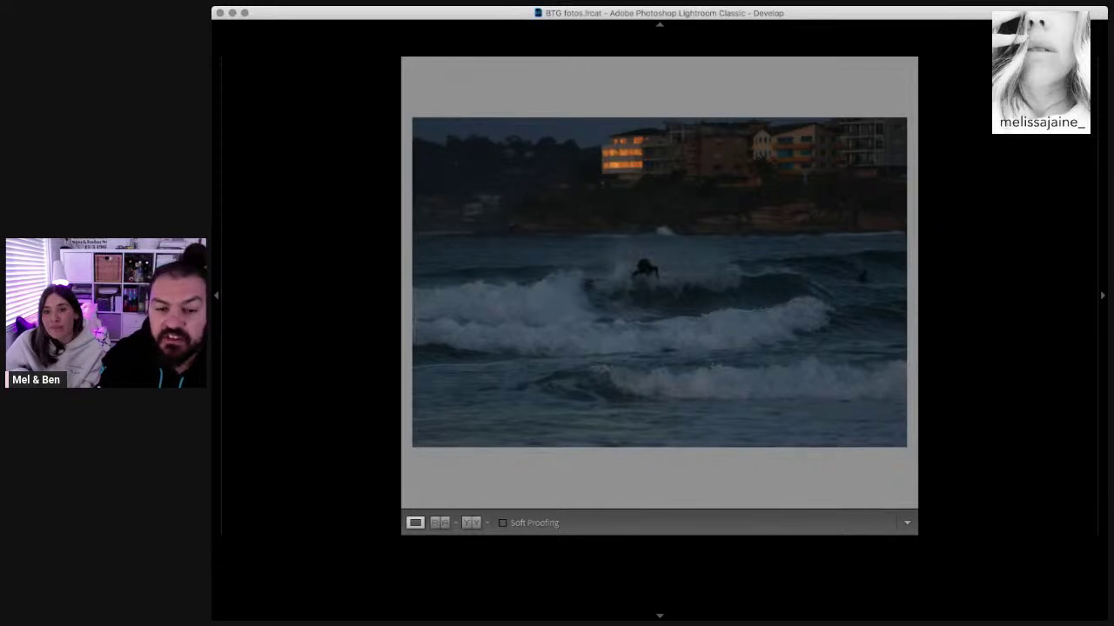
{"action": "left_click", "coordinate": [656, 269]}
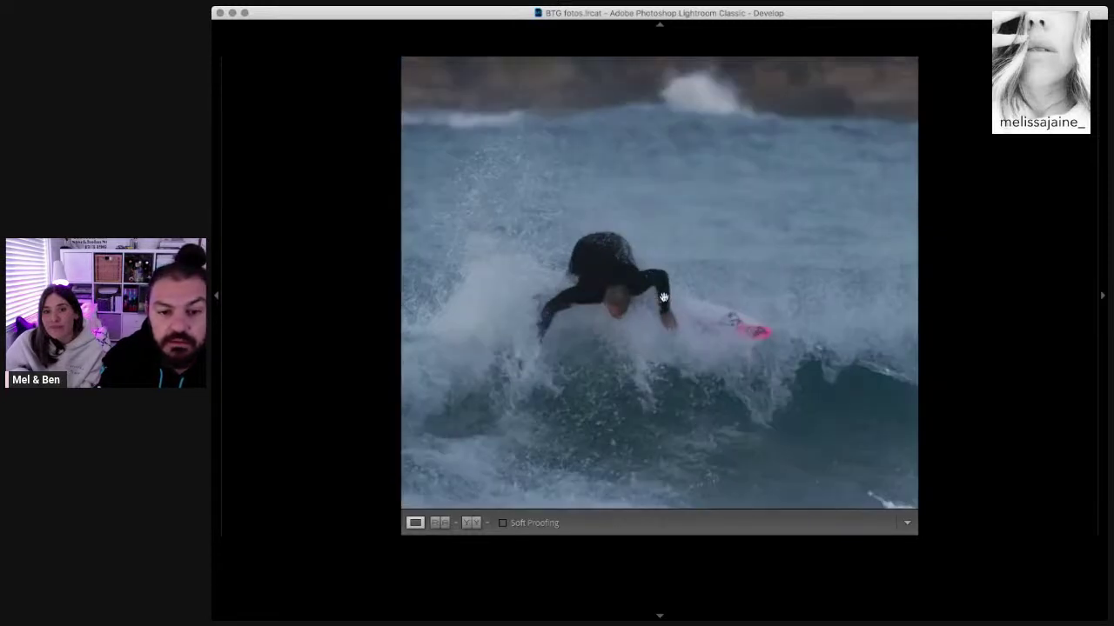
{"action": "left_click", "coordinate": [663, 298]}
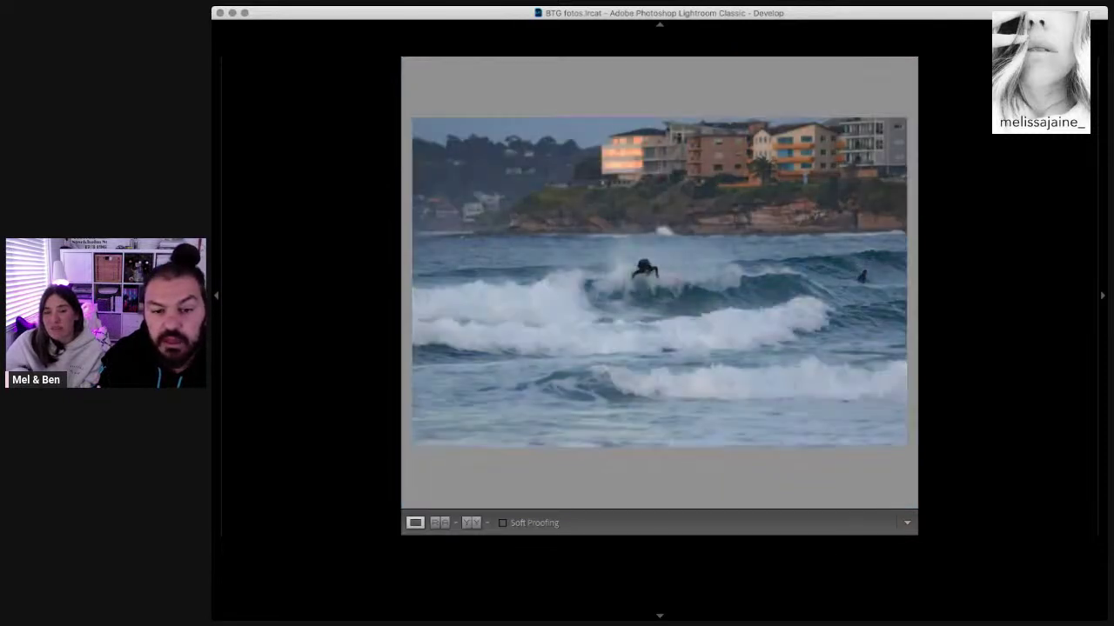
{"action": "left_click", "coordinate": [754, 280]}
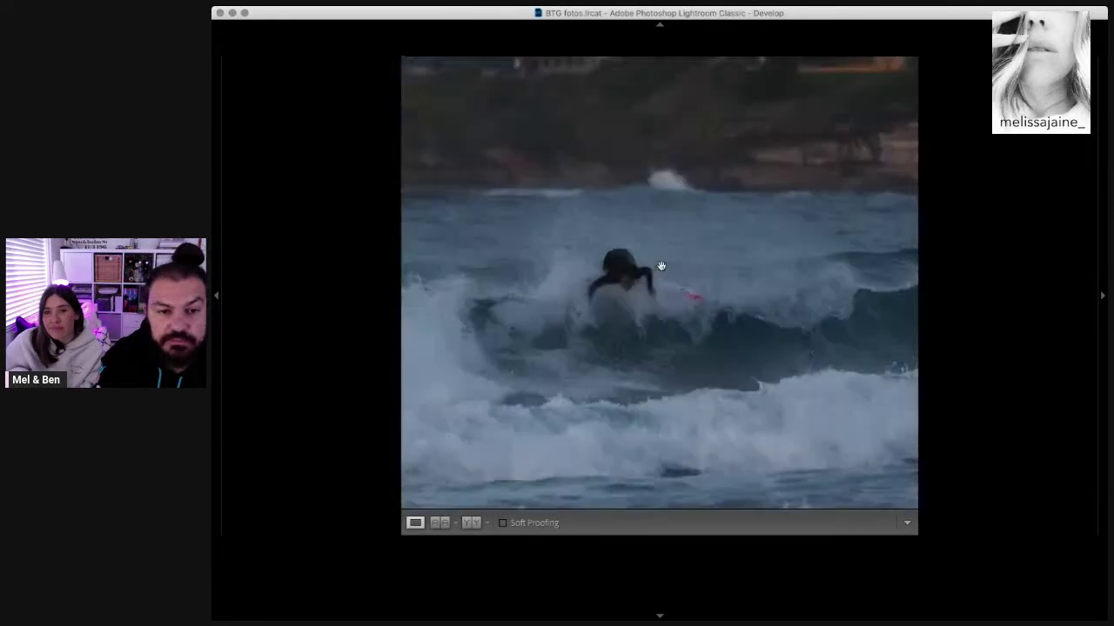
{"action": "left_click", "coordinate": [654, 270]}
{"action": "key", "text": "r"}
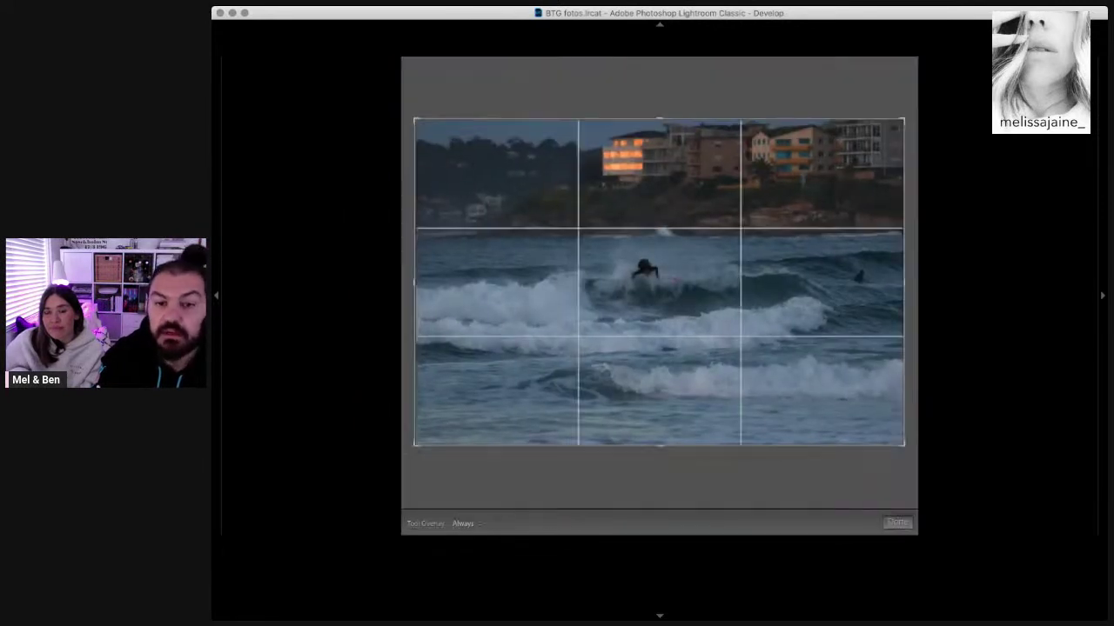
{"action": "left_click", "coordinate": [853, 91]}
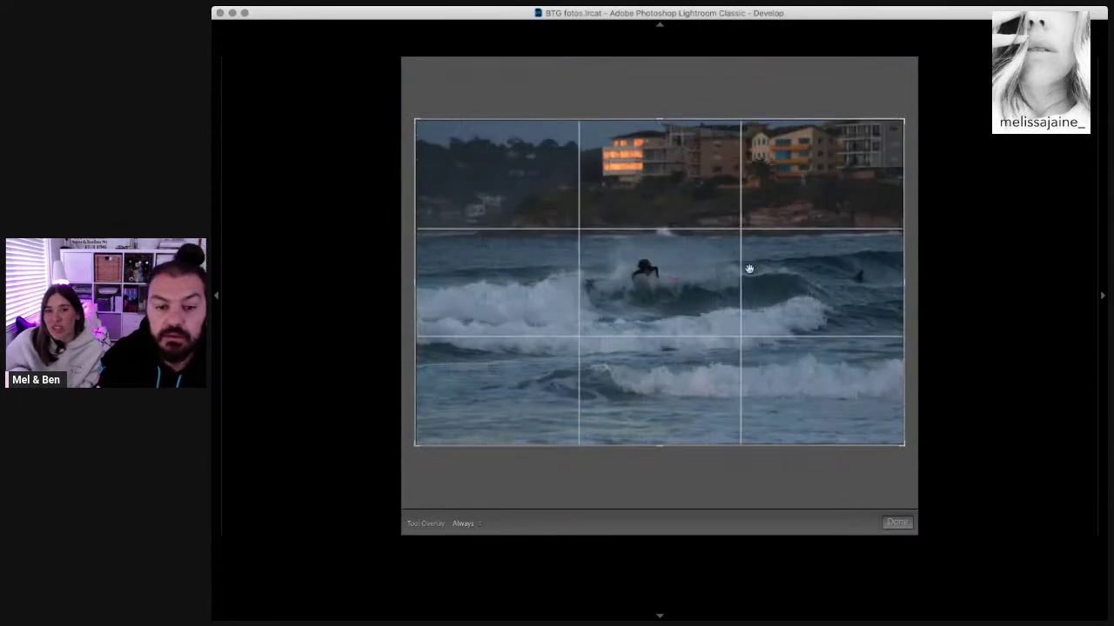
{"action": "key", "text": "r"}
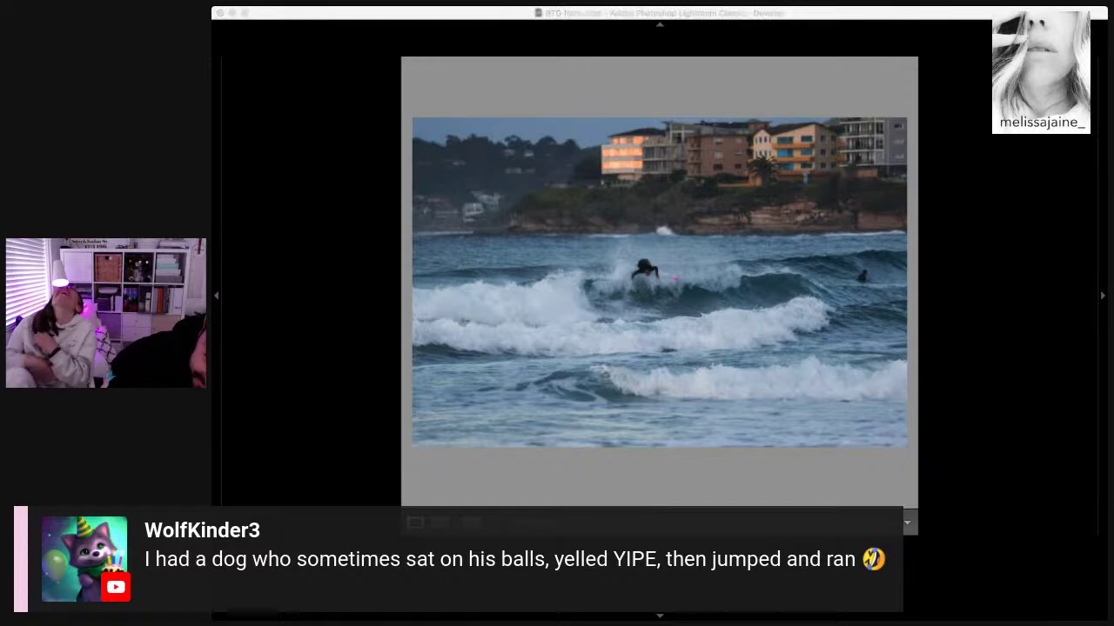
Step: Inspect the dusk surfer at 1:1 zoom and return to the full Fit view
{"action": "left_click", "coordinate": [601, 350]}
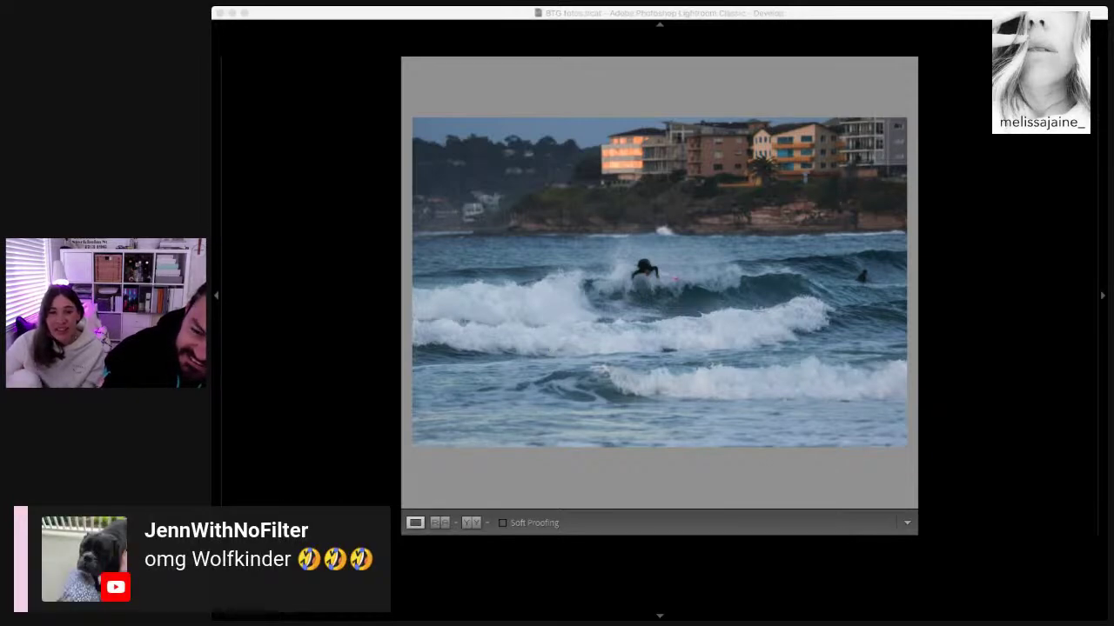
{"action": "left_click", "coordinate": [623, 310]}
{"action": "left_click", "coordinate": [659, 280]}
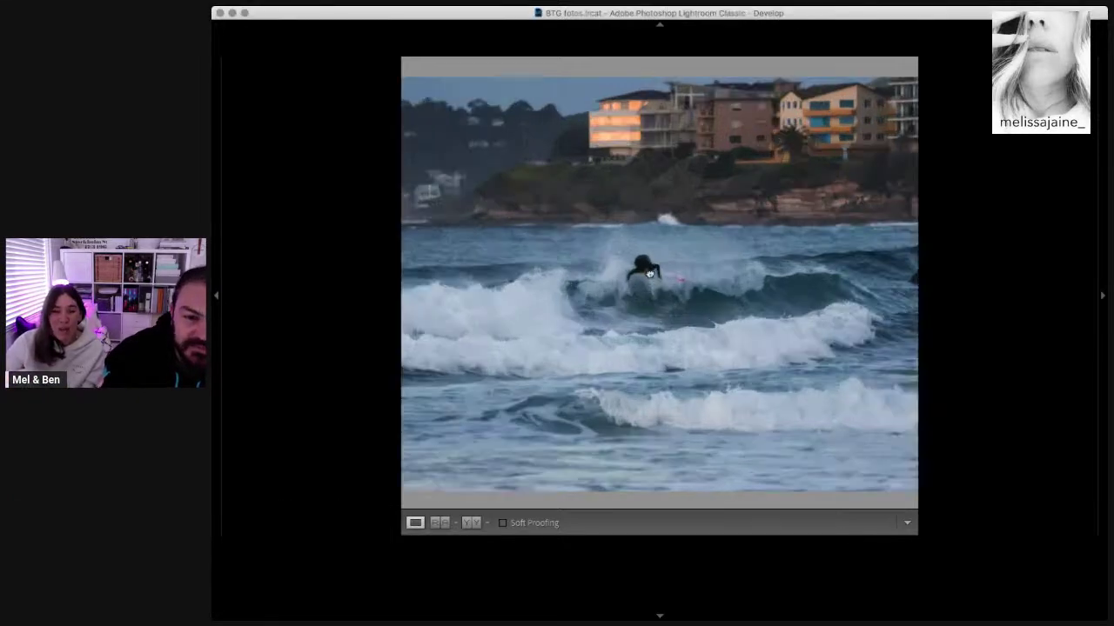
{"action": "left_click", "coordinate": [646, 287]}
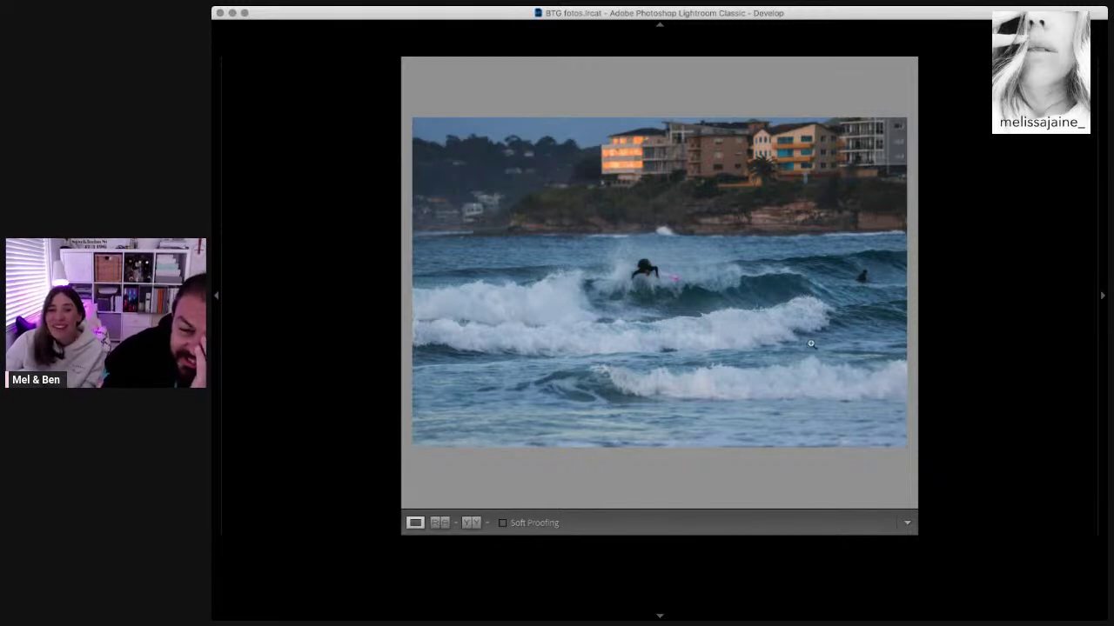
{"action": "left_click", "coordinate": [669, 278]}
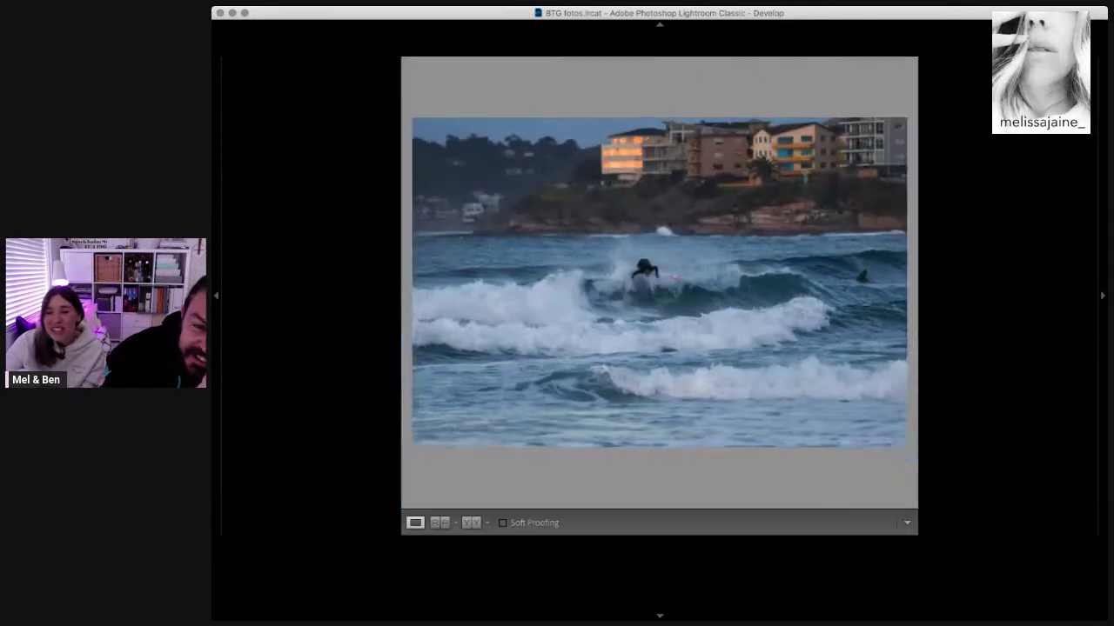
Step: Crop the dusk photo tightly around the surfer by pulling in the bottom and top edges
{"action": "key", "text": "r"}
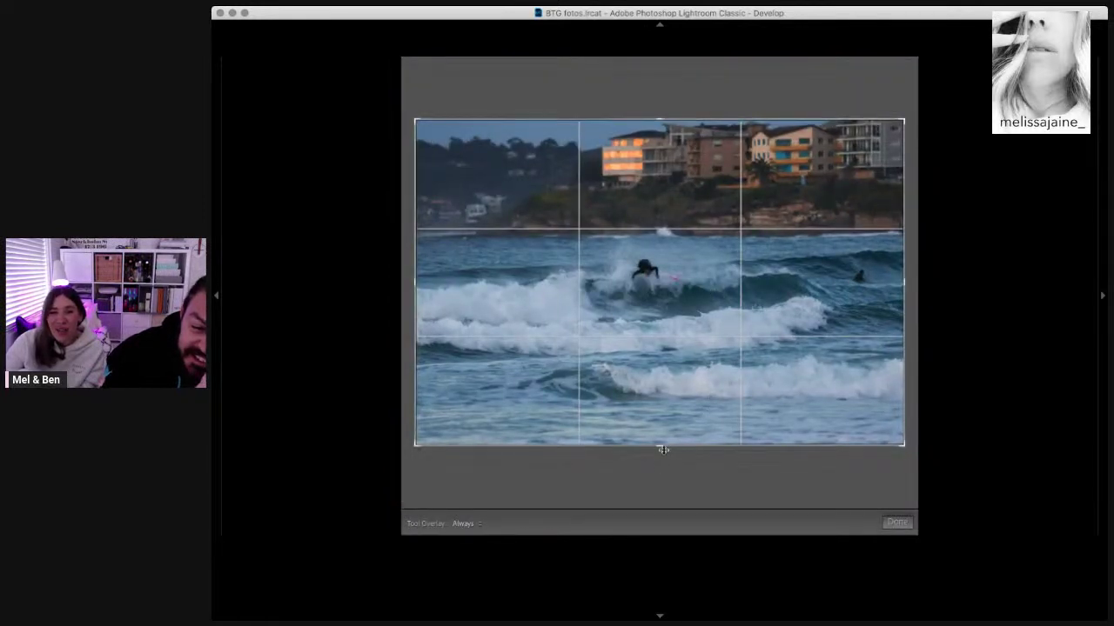
{"action": "left_click_drag", "start_coordinate": [661, 447], "coordinate": [660, 366]}
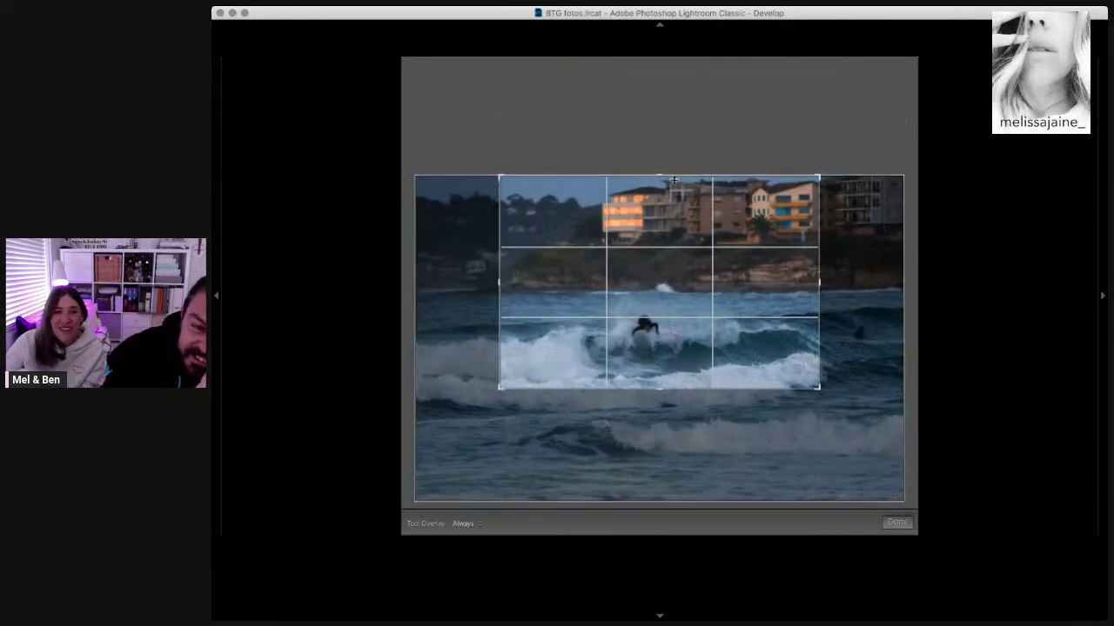
{"action": "left_click_drag", "start_coordinate": [674, 174], "coordinate": [669, 212]}
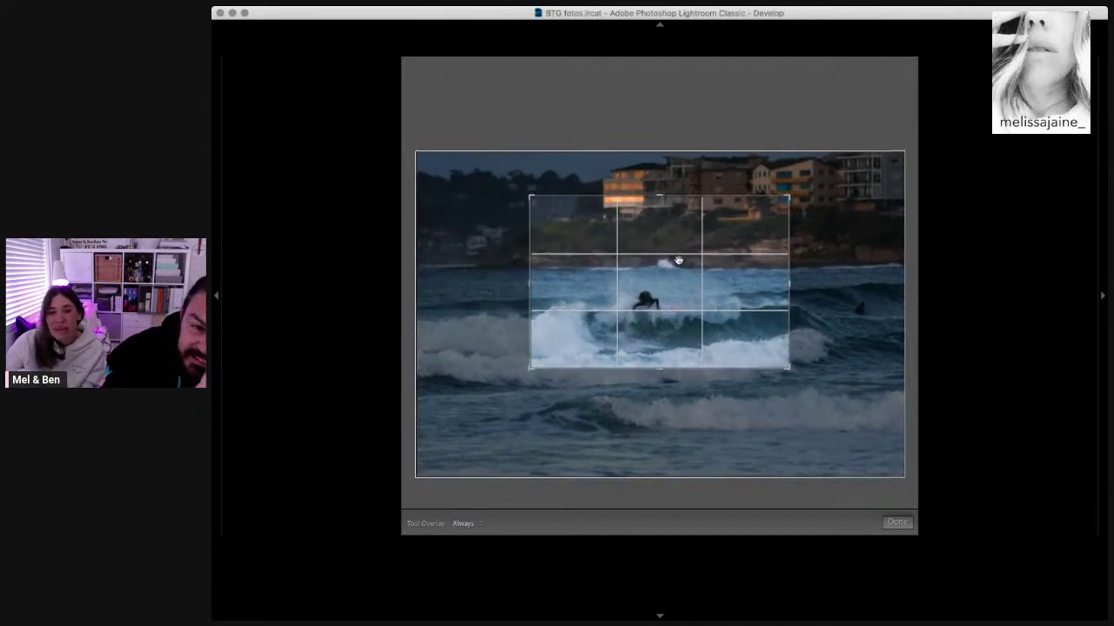
{"action": "key", "text": "Return"}
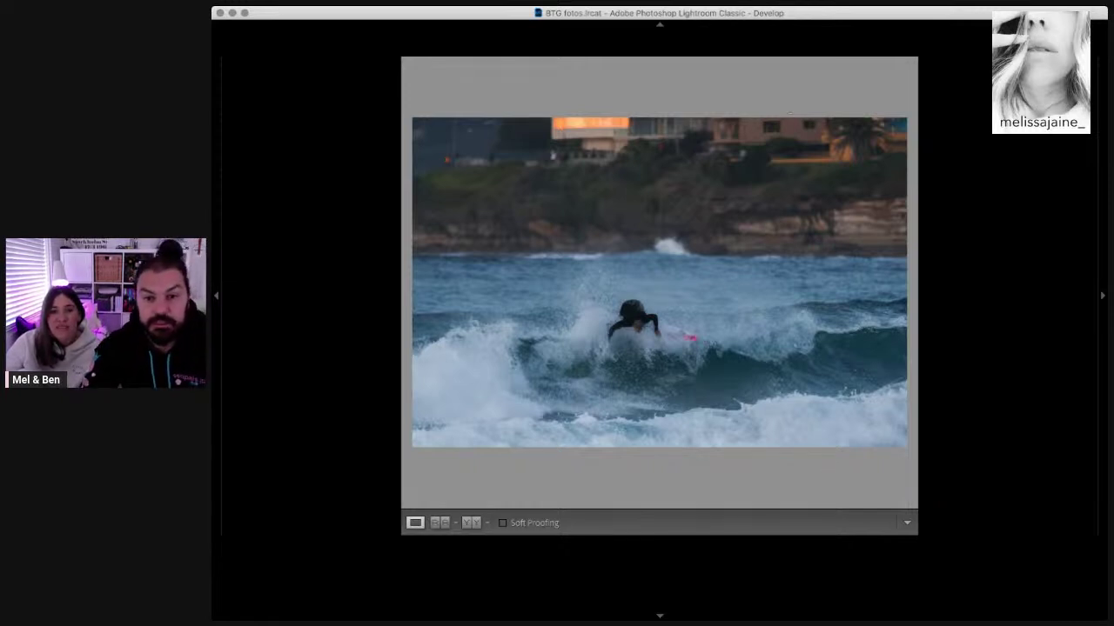
Step: Return to the Library grid and scroll down through the thumbnails
{"action": "key", "text": "g"}
{"action": "scroll", "coordinate": [711, 296], "scroll_direction": "down", "scroll_amount": 3}
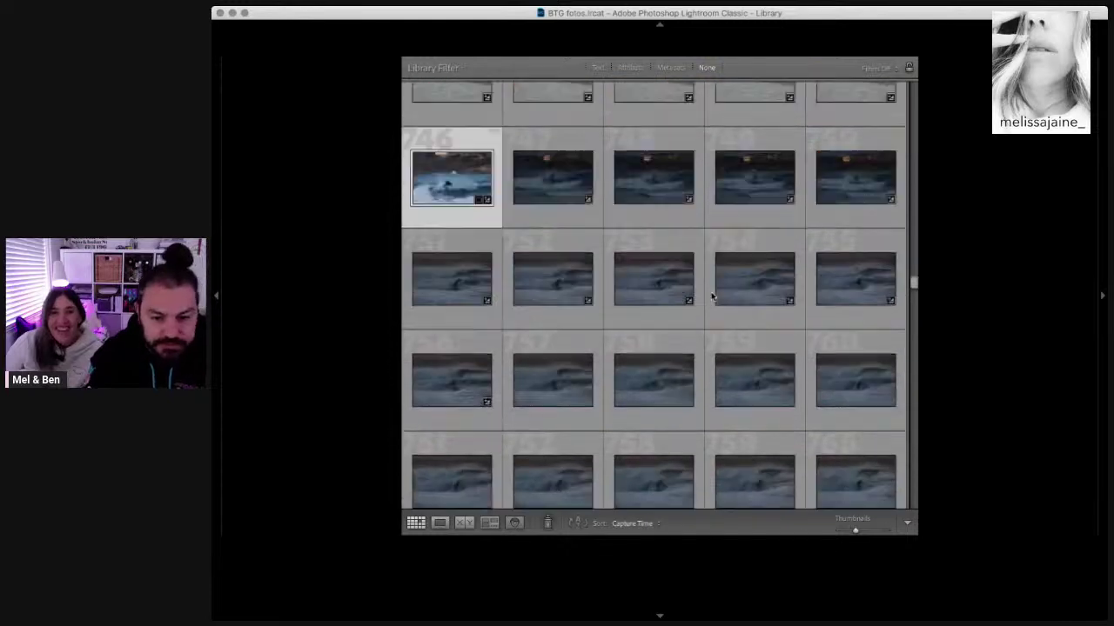
{"action": "scroll", "coordinate": [711, 296], "scroll_direction": "down", "scroll_amount": 3}
{"action": "scroll", "coordinate": [711, 297], "scroll_direction": "down", "scroll_amount": 3}
{"action": "scroll", "coordinate": [710, 297], "scroll_direction": "down", "scroll_amount": 3}
Step: Preview photo 839 in Loupe view, then return to the grid
{"action": "scroll", "coordinate": [711, 296], "scroll_direction": "down", "scroll_amount": 3}
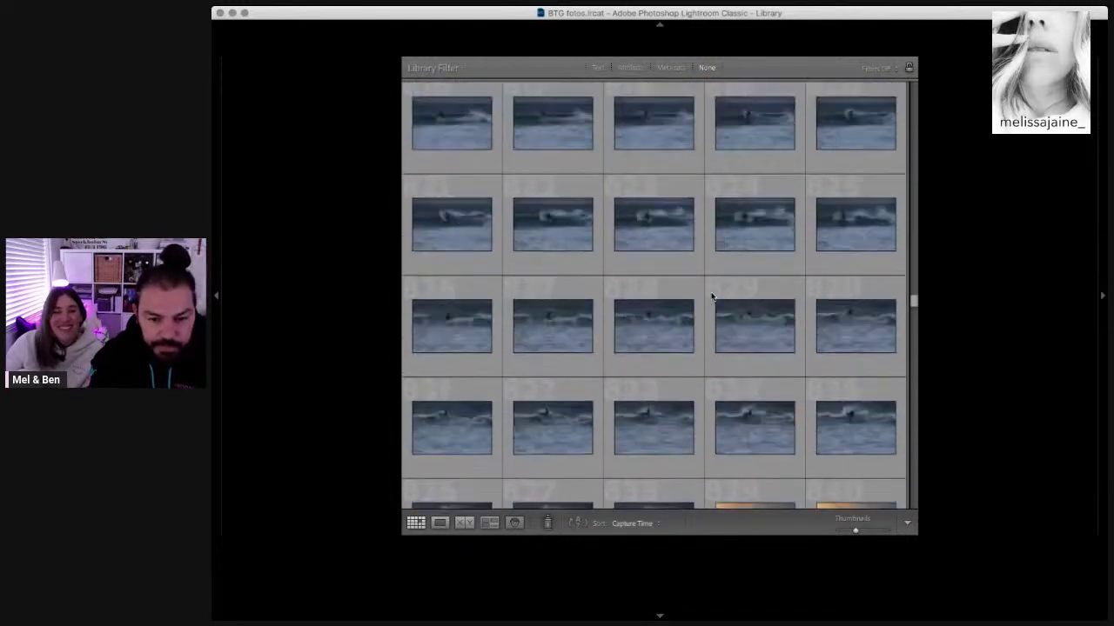
{"action": "scroll", "coordinate": [711, 297], "scroll_direction": "down", "scroll_amount": 3}
{"action": "scroll", "coordinate": [711, 297], "scroll_direction": "down", "scroll_amount": 1}
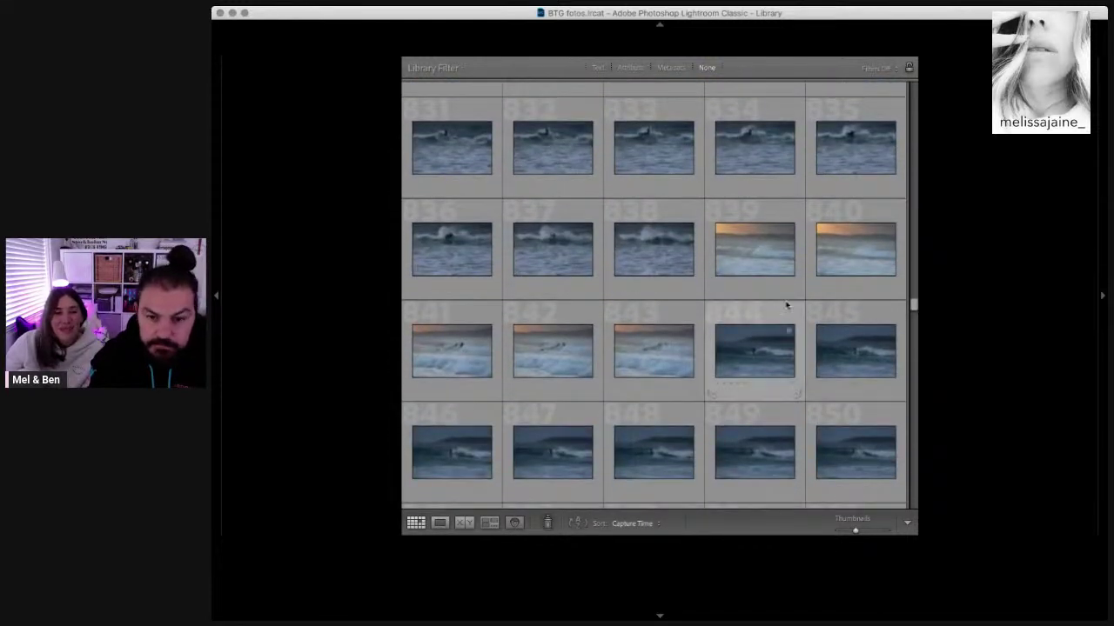
{"action": "left_click", "coordinate": [773, 245]}
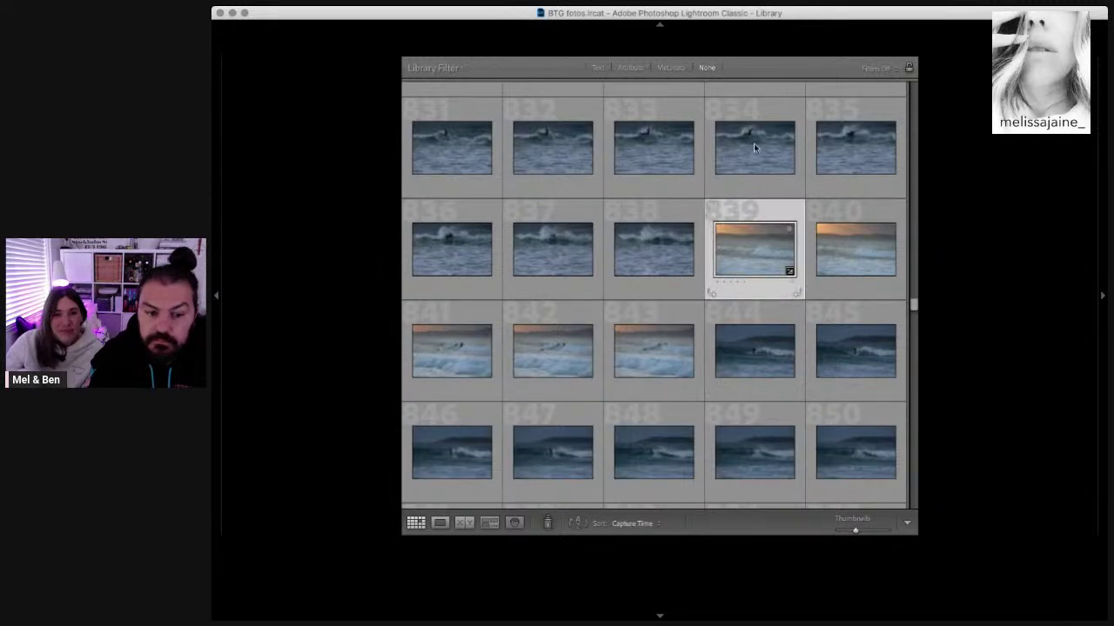
{"action": "left_click", "coordinate": [439, 523]}
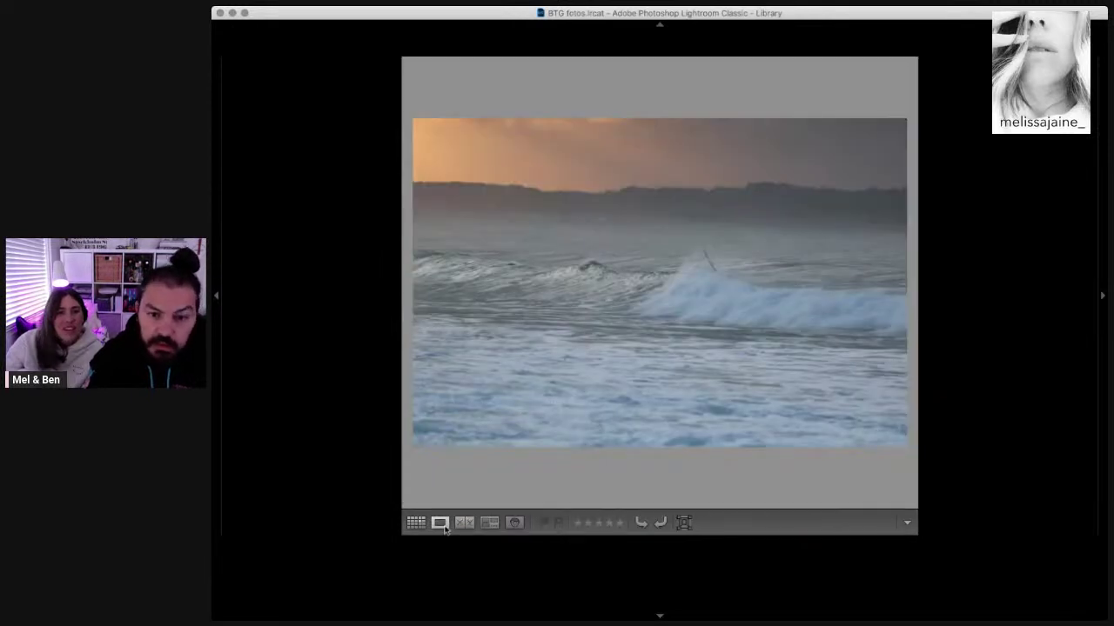
{"action": "left_click", "coordinate": [416, 523]}
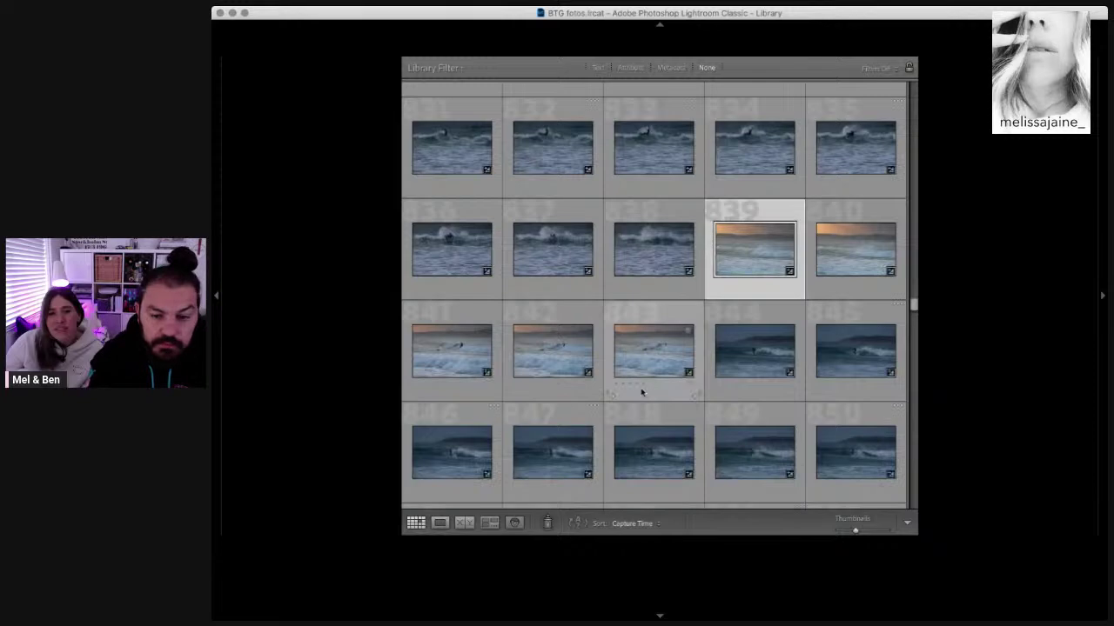
Step: Preview photo 888 in Loupe view, then return to the grid
{"action": "scroll", "coordinate": [641, 391], "scroll_direction": "down", "scroll_amount": 4}
{"action": "scroll", "coordinate": [641, 392], "scroll_direction": "down", "scroll_amount": 3}
{"action": "scroll", "coordinate": [642, 391], "scroll_direction": "down", "scroll_amount": 3}
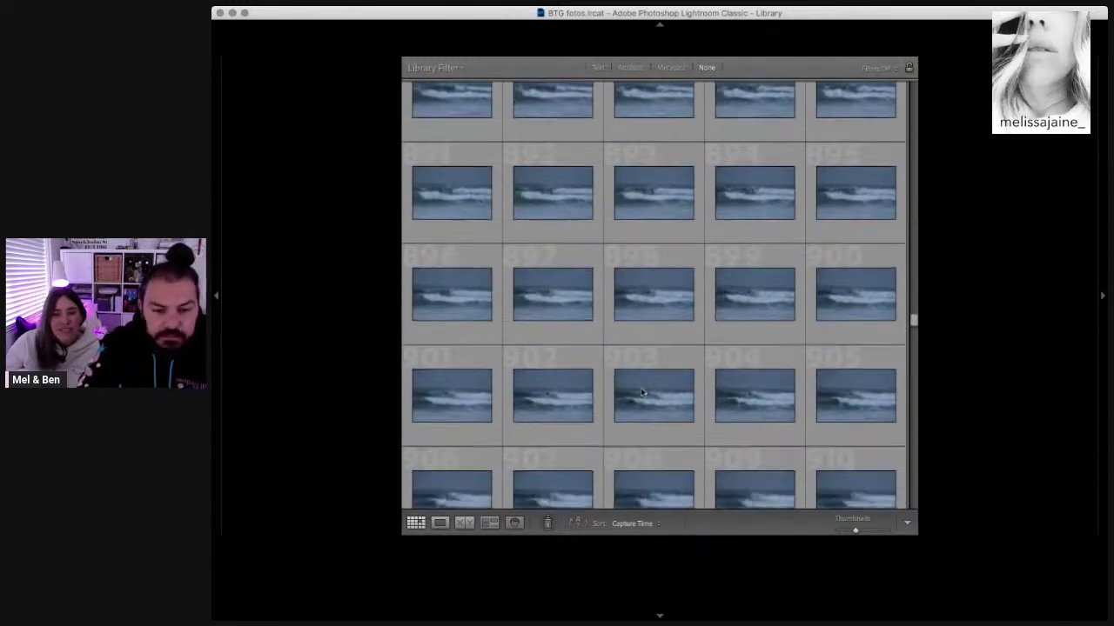
{"action": "left_click", "coordinate": [652, 238]}
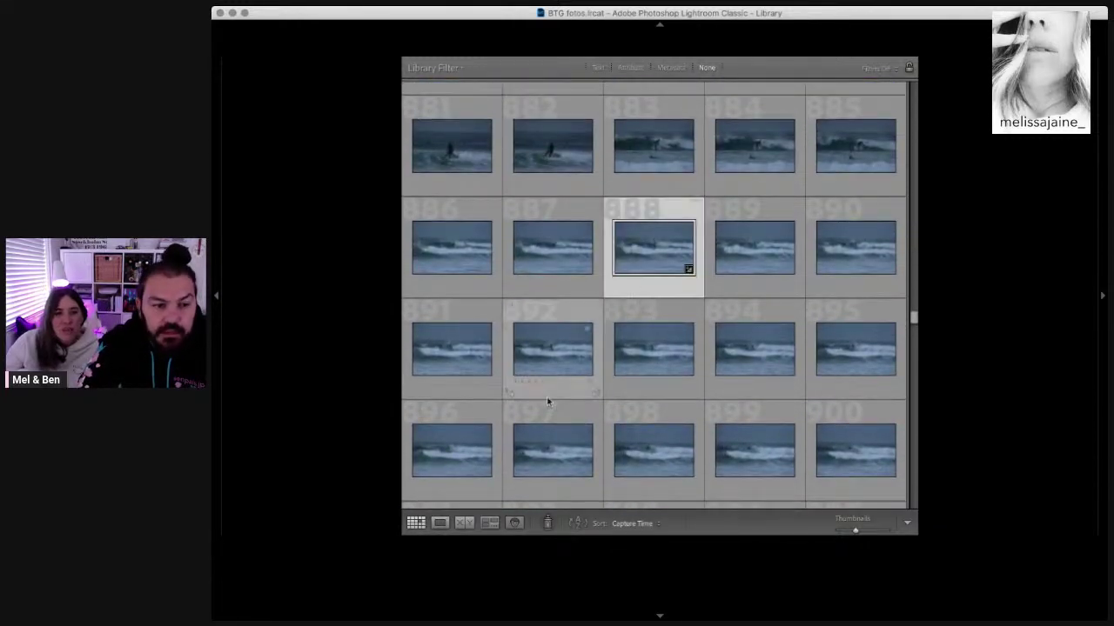
{"action": "left_click", "coordinate": [441, 523]}
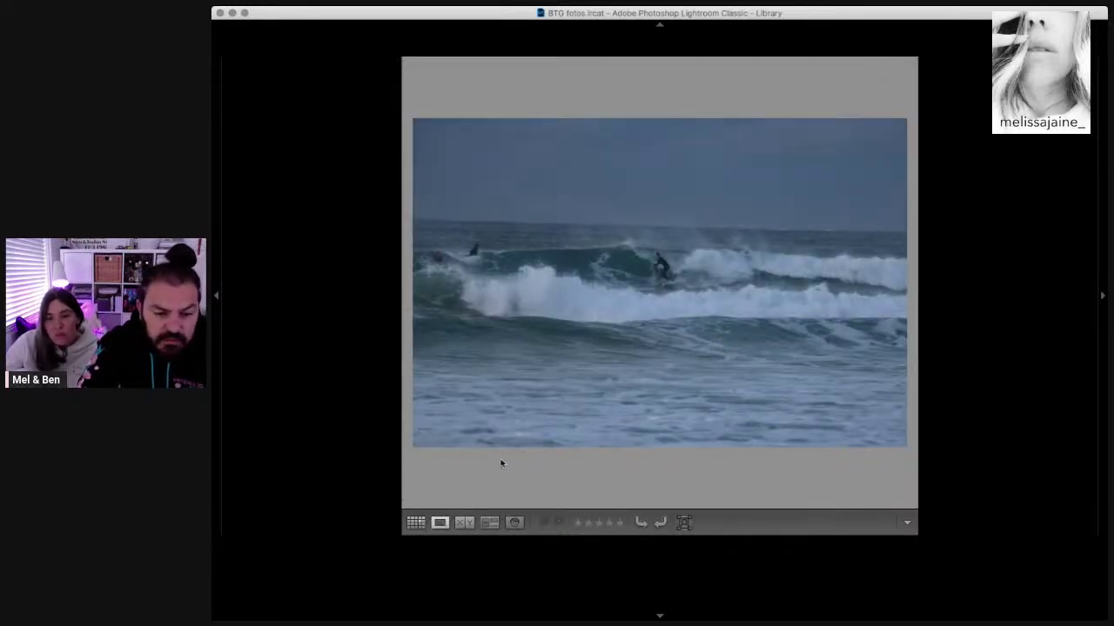
{"action": "left_click", "coordinate": [415, 523]}
Step: Scroll down through the later surf thumbnails in the Library grid
{"action": "scroll", "coordinate": [661, 366], "scroll_direction": "down", "scroll_amount": 5}
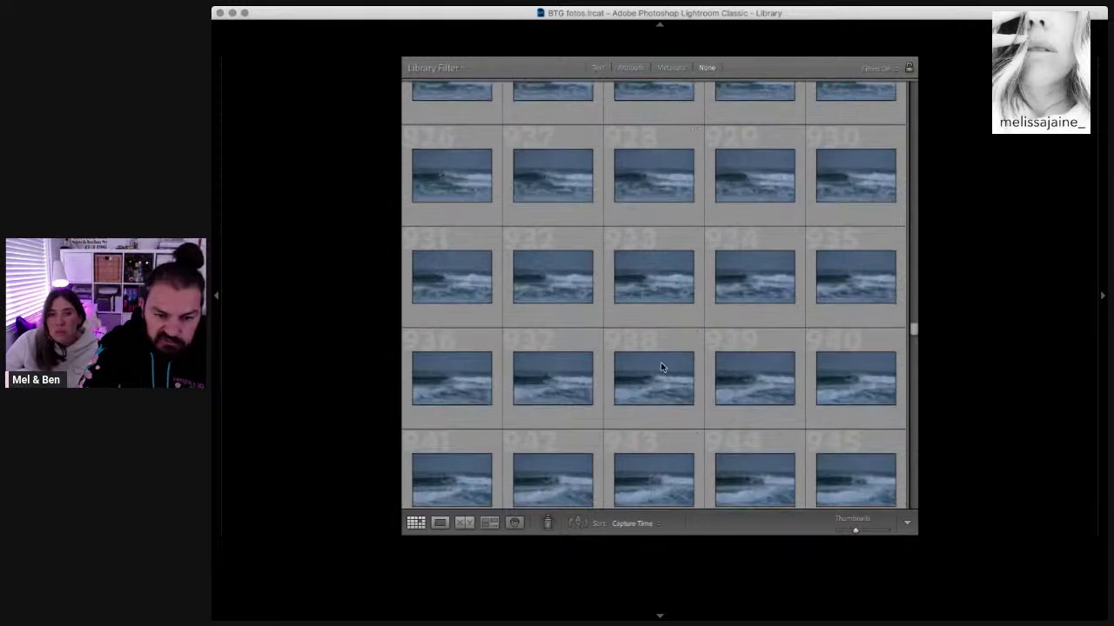
{"action": "scroll", "coordinate": [661, 365], "scroll_direction": "down", "scroll_amount": 5}
{"action": "scroll", "coordinate": [661, 362], "scroll_direction": "down", "scroll_amount": 5}
{"action": "scroll", "coordinate": [660, 362], "scroll_direction": "down", "scroll_amount": 5}
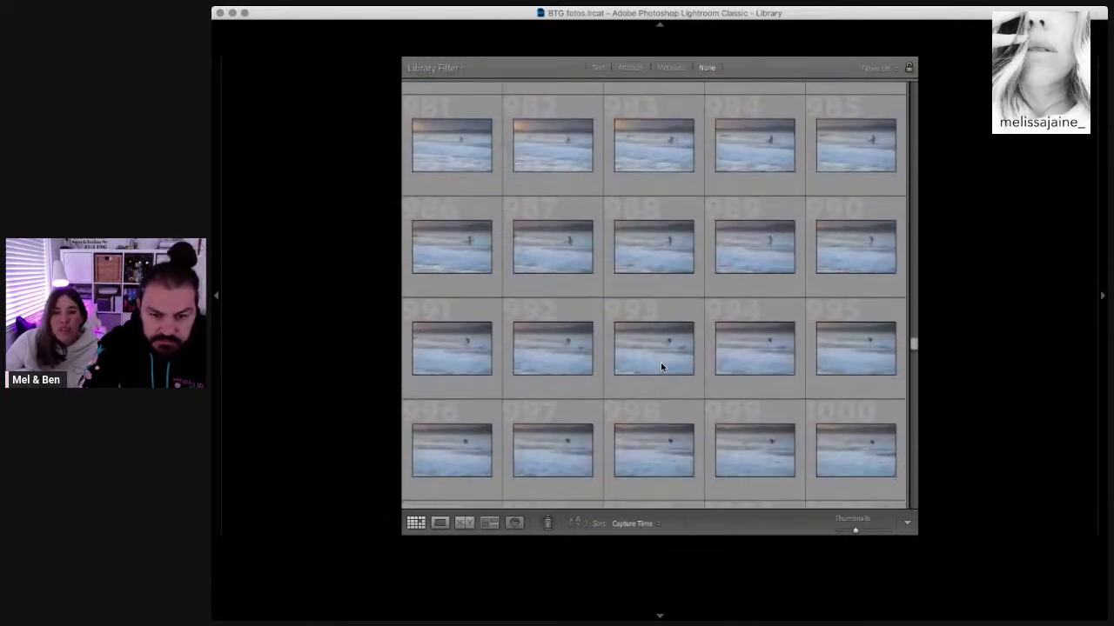
{"action": "scroll", "coordinate": [661, 362], "scroll_direction": "up", "scroll_amount": 2}
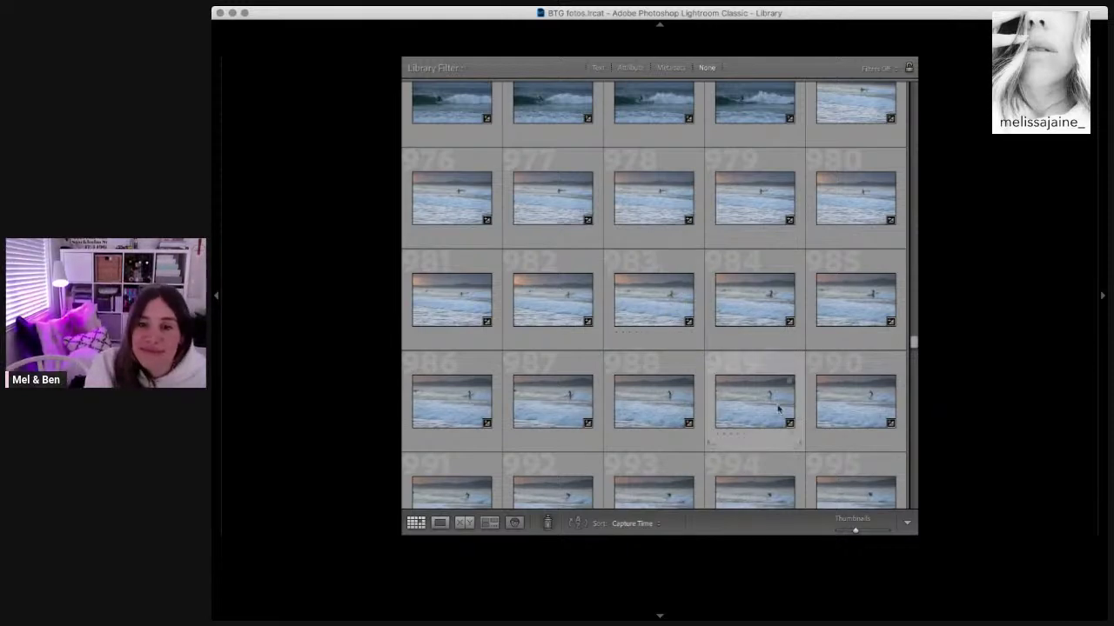
{"action": "scroll", "coordinate": [765, 418], "scroll_direction": "down", "scroll_amount": 2}
{"action": "scroll", "coordinate": [765, 426], "scroll_direction": "down", "scroll_amount": 1}
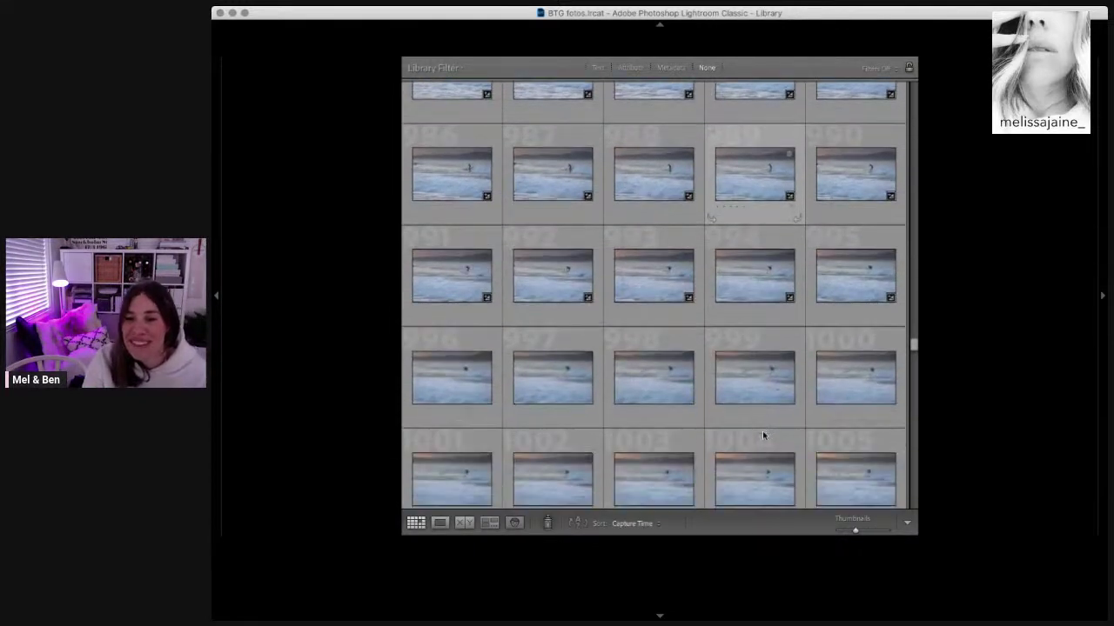
{"action": "scroll", "coordinate": [765, 435], "scroll_direction": "down", "scroll_amount": 2}
{"action": "scroll", "coordinate": [765, 435], "scroll_direction": "down", "scroll_amount": 2}
{"action": "scroll", "coordinate": [765, 436], "scroll_direction": "down", "scroll_amount": 2}
{"action": "scroll", "coordinate": [767, 439], "scroll_direction": "down", "scroll_amount": 2}
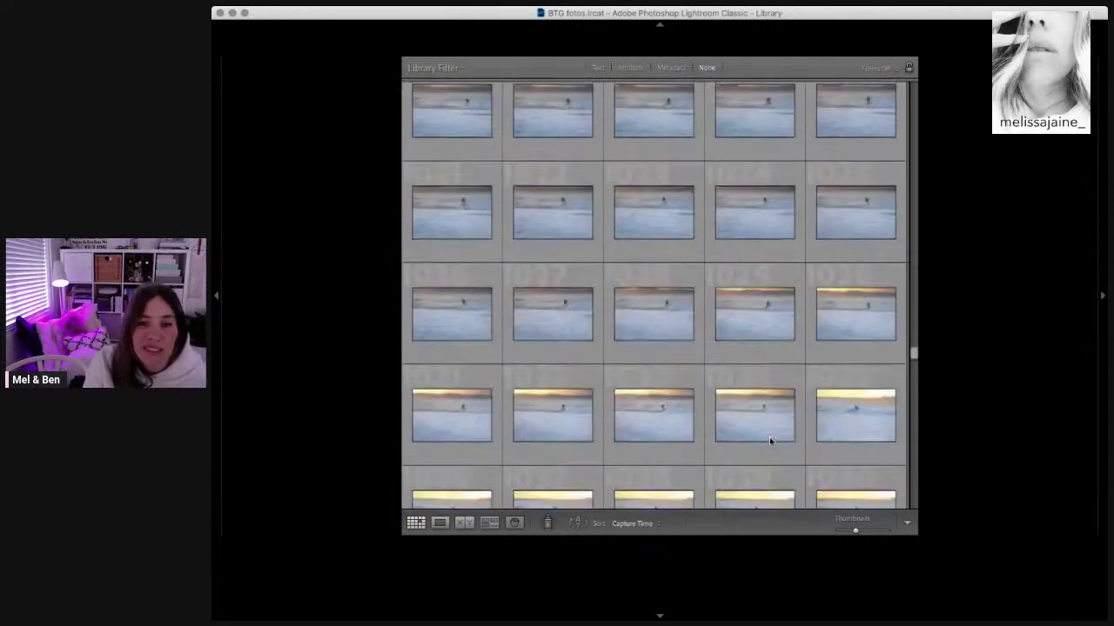
{"action": "scroll", "coordinate": [770, 442], "scroll_direction": "down", "scroll_amount": 2}
{"action": "scroll", "coordinate": [770, 442], "scroll_direction": "down", "scroll_amount": 2}
{"action": "scroll", "coordinate": [770, 442], "scroll_direction": "down", "scroll_amount": 2}
{"action": "scroll", "coordinate": [770, 442], "scroll_direction": "down", "scroll_amount": 2}
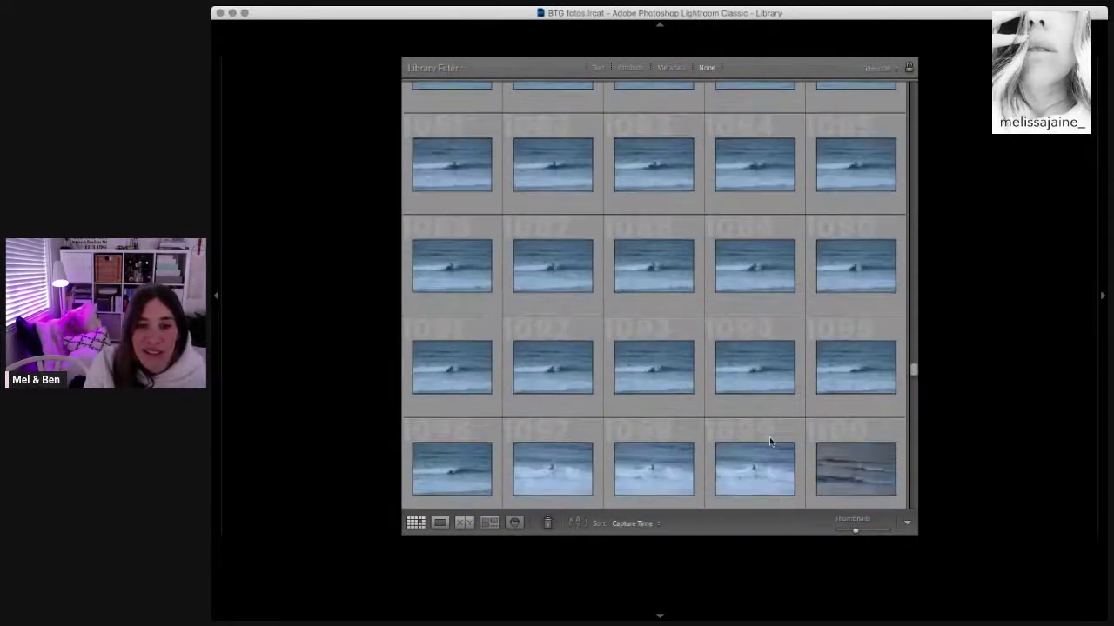
{"action": "scroll", "coordinate": [770, 442], "scroll_direction": "down", "scroll_amount": 2}
{"action": "scroll", "coordinate": [770, 442], "scroll_direction": "down", "scroll_amount": 2}
{"action": "scroll", "coordinate": [748, 461], "scroll_direction": "down", "scroll_amount": 2}
{"action": "scroll", "coordinate": [731, 480], "scroll_direction": "down", "scroll_amount": 2}
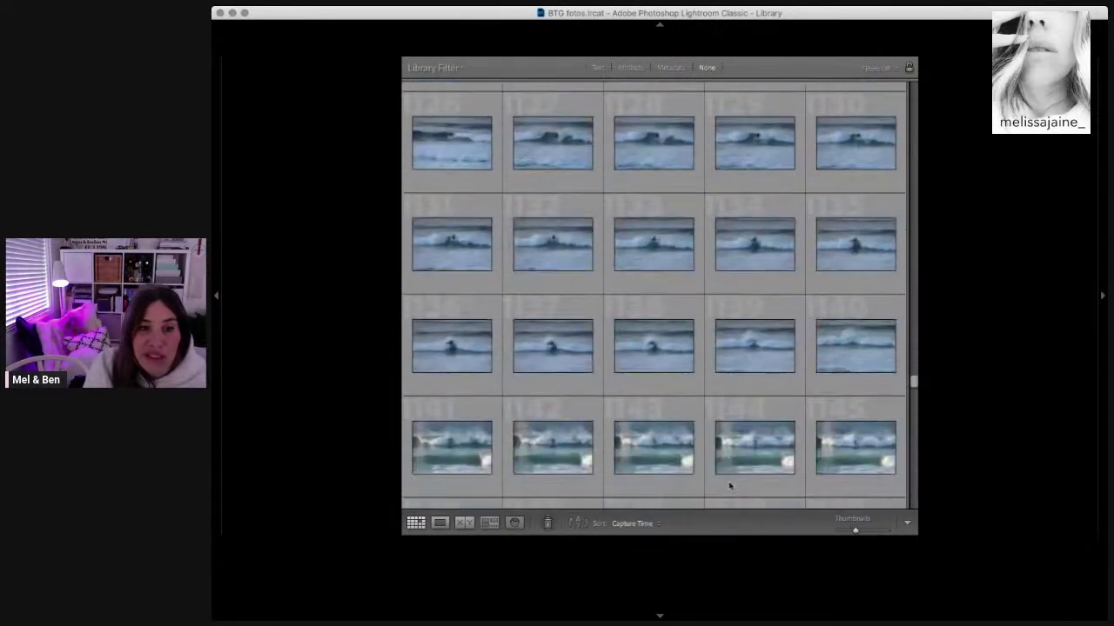
{"action": "scroll", "coordinate": [729, 485], "scroll_direction": "down", "scroll_amount": 2}
{"action": "scroll", "coordinate": [729, 486], "scroll_direction": "down", "scroll_amount": 2}
{"action": "scroll", "coordinate": [729, 487], "scroll_direction": "down", "scroll_amount": 2}
{"action": "scroll", "coordinate": [729, 485], "scroll_direction": "down", "scroll_amount": 2}
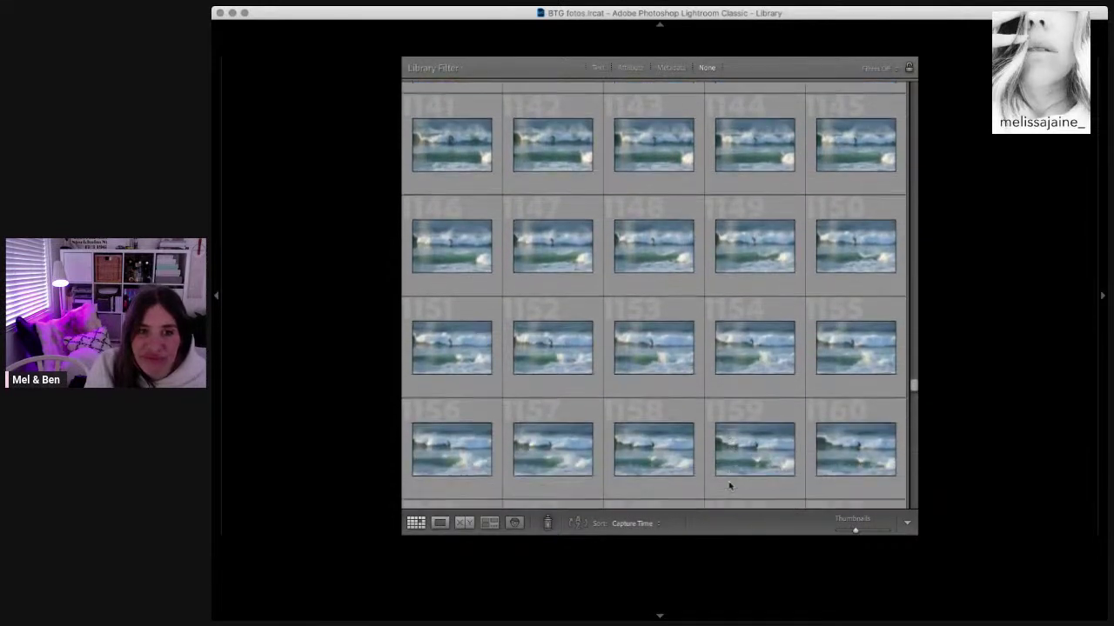
{"action": "scroll", "coordinate": [729, 484], "scroll_direction": "down", "scroll_amount": 1}
Step: Open the breaking-wave surfer shot in Loupe, check it zoomed in, and return to the grid
{"action": "double_click", "coordinate": [567, 128]}
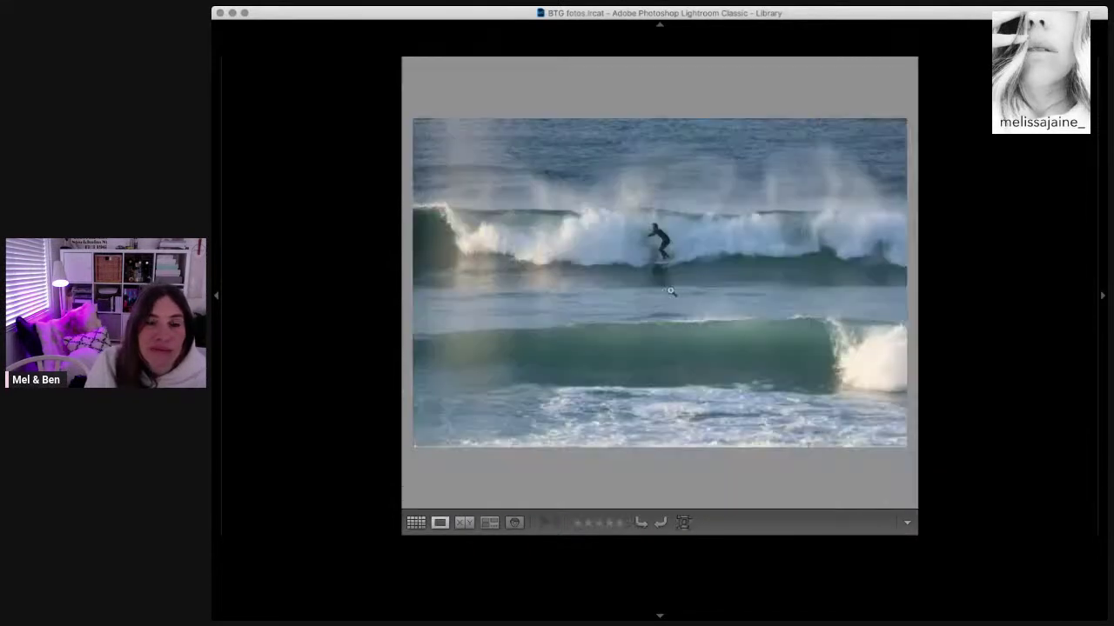
{"action": "left_click", "coordinate": [667, 234]}
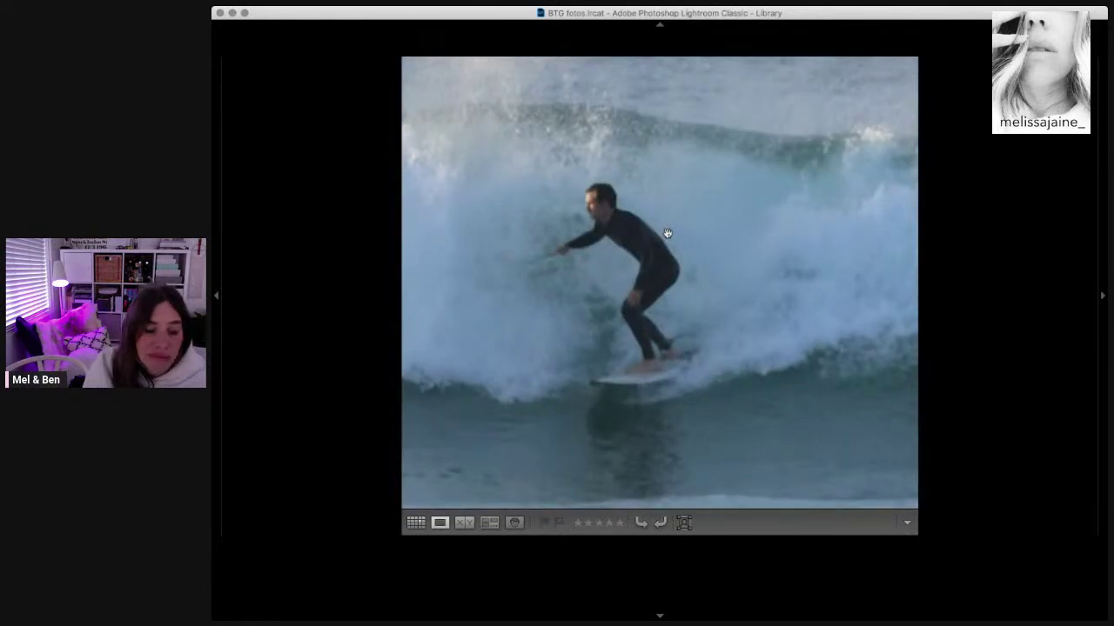
{"action": "left_click", "coordinate": [667, 233]}
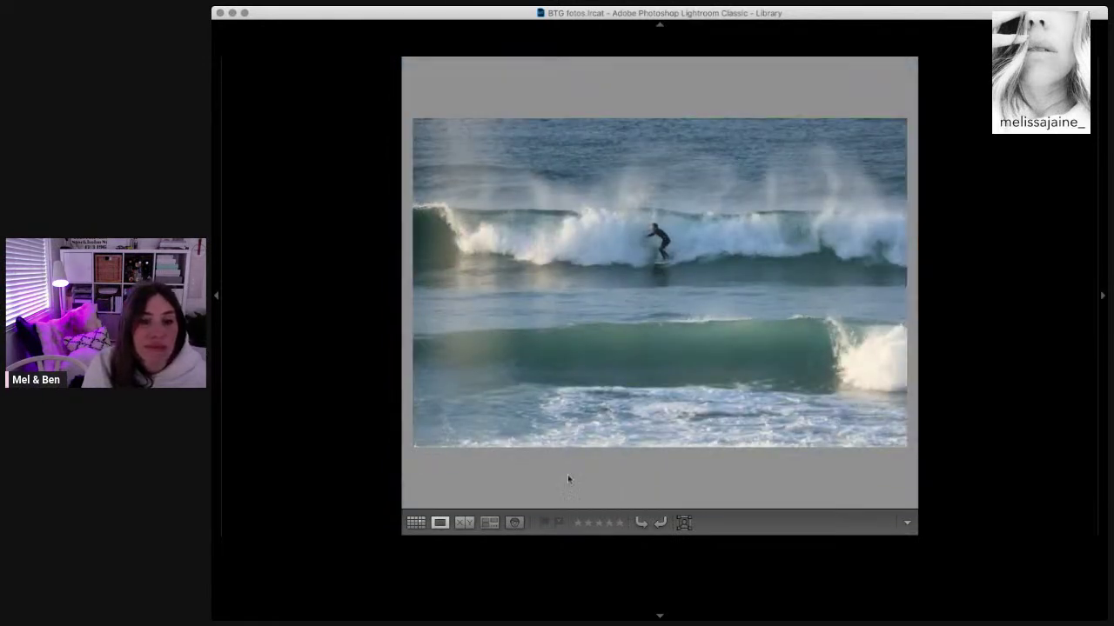
{"action": "left_click", "coordinate": [416, 522]}
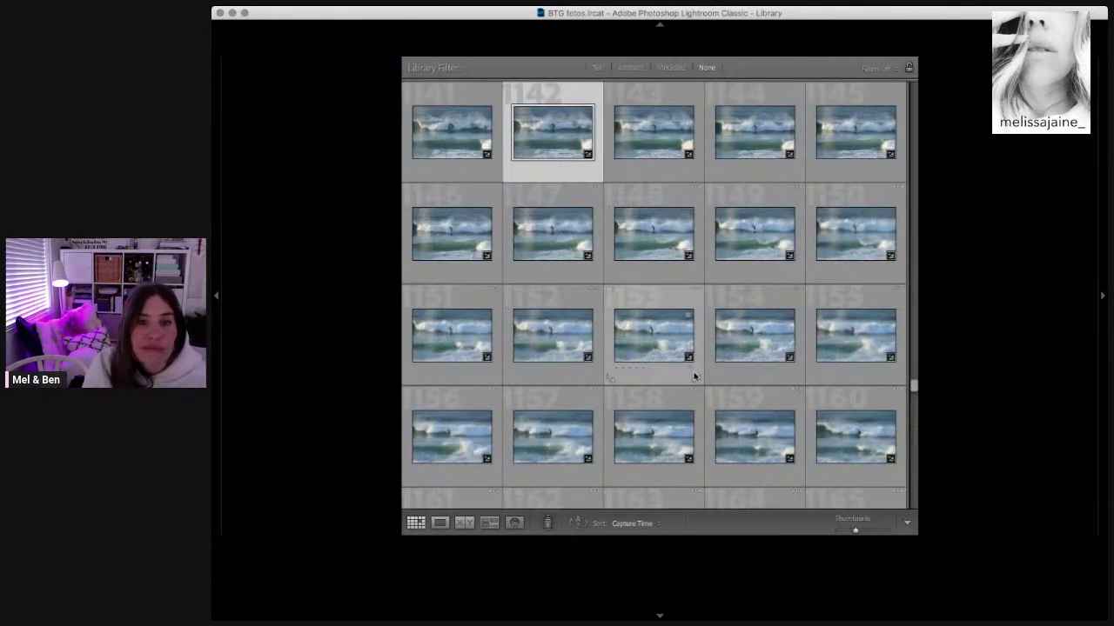
Step: Open photo 1153 zoomed in on the surfer and step four shots through its burst
{"action": "double_click", "coordinate": [665, 348]}
{"action": "left_click", "coordinate": [642, 242]}
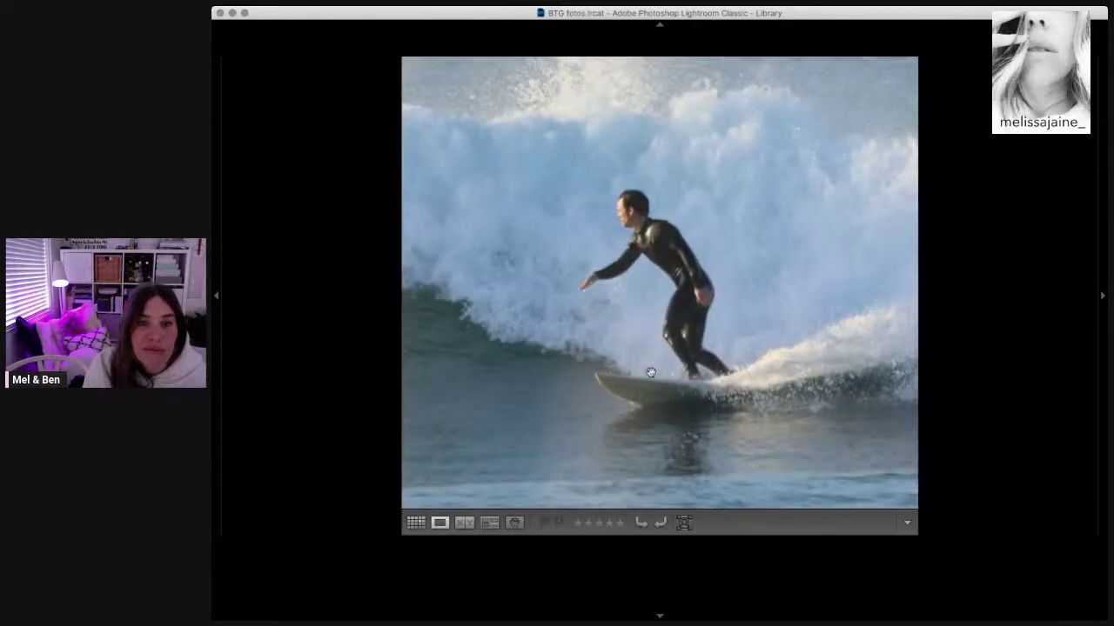
{"action": "key", "text": "Right"}
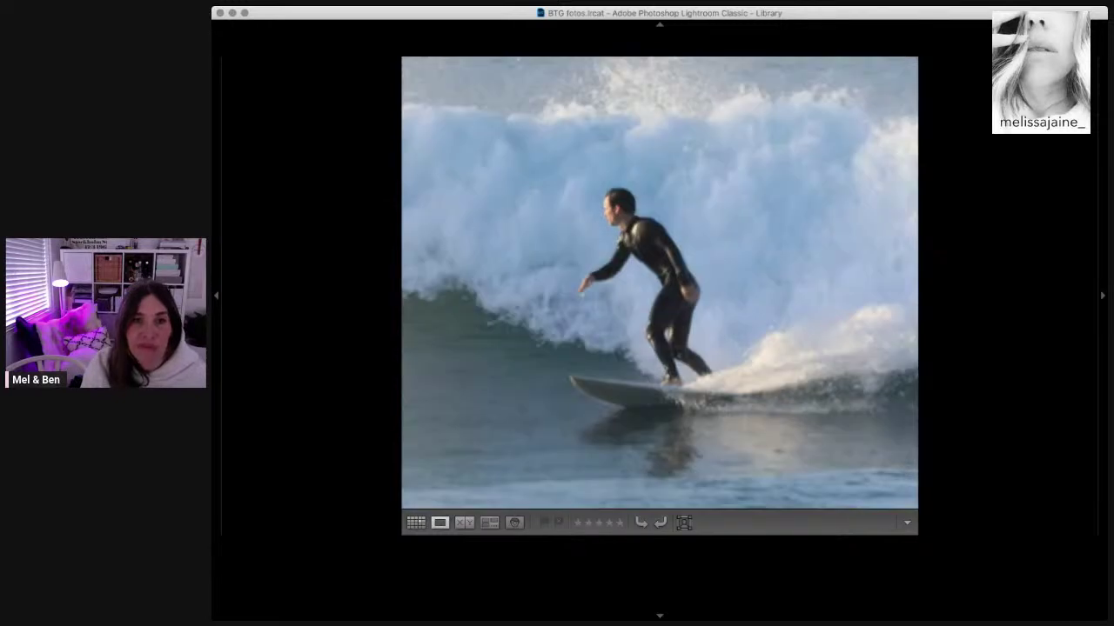
{"action": "key", "text": "Right"}
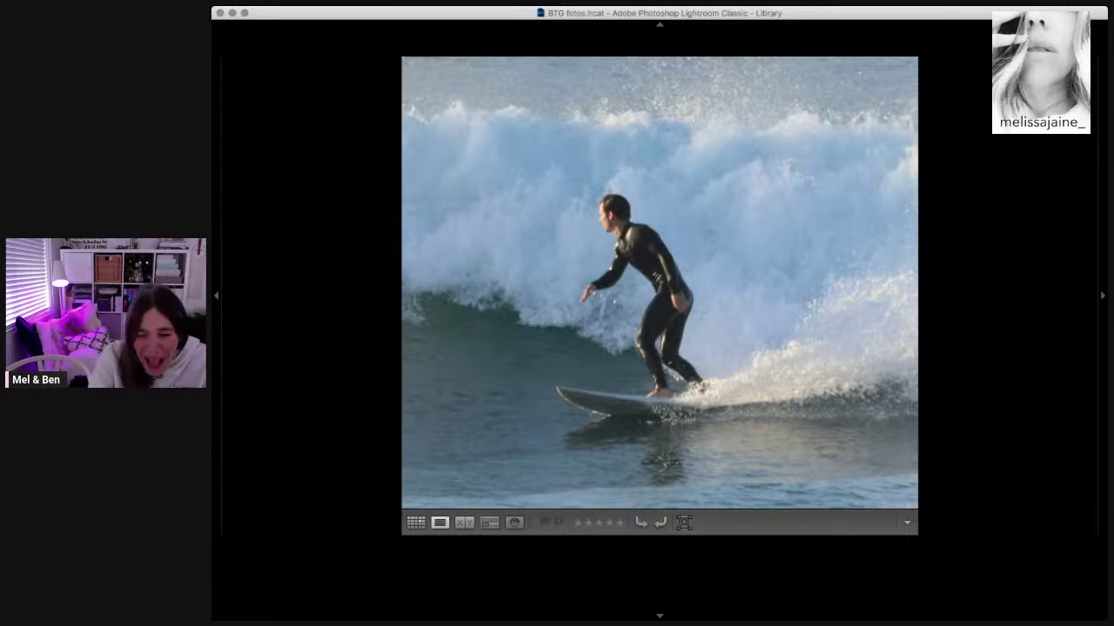
{"action": "key", "text": "Right"}
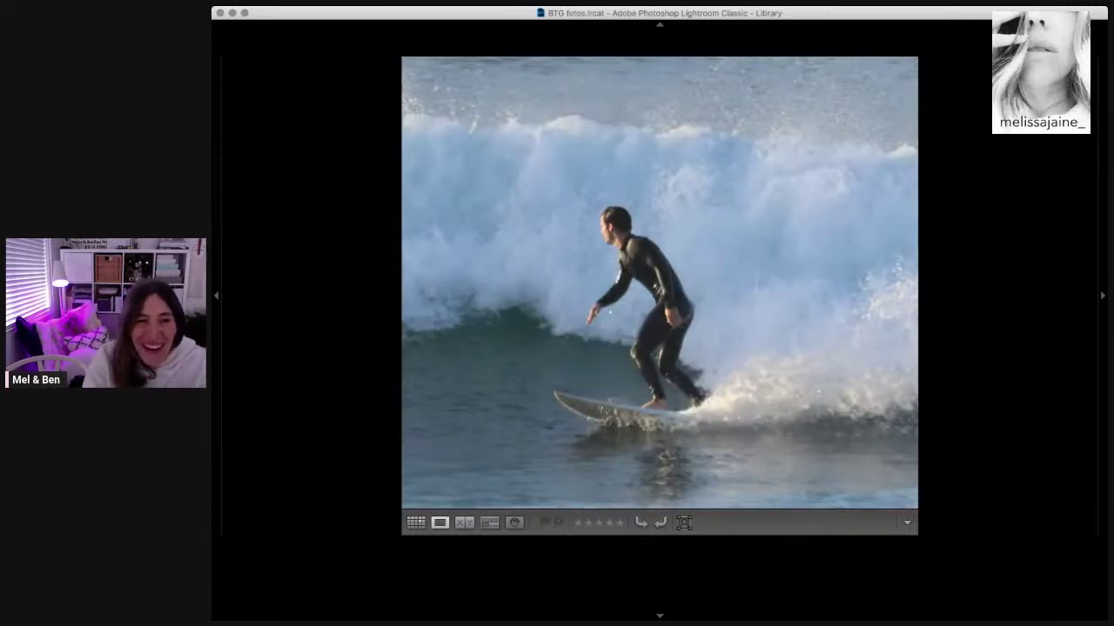
{"action": "key", "text": "Right"}
{"action": "key", "text": "Right"}
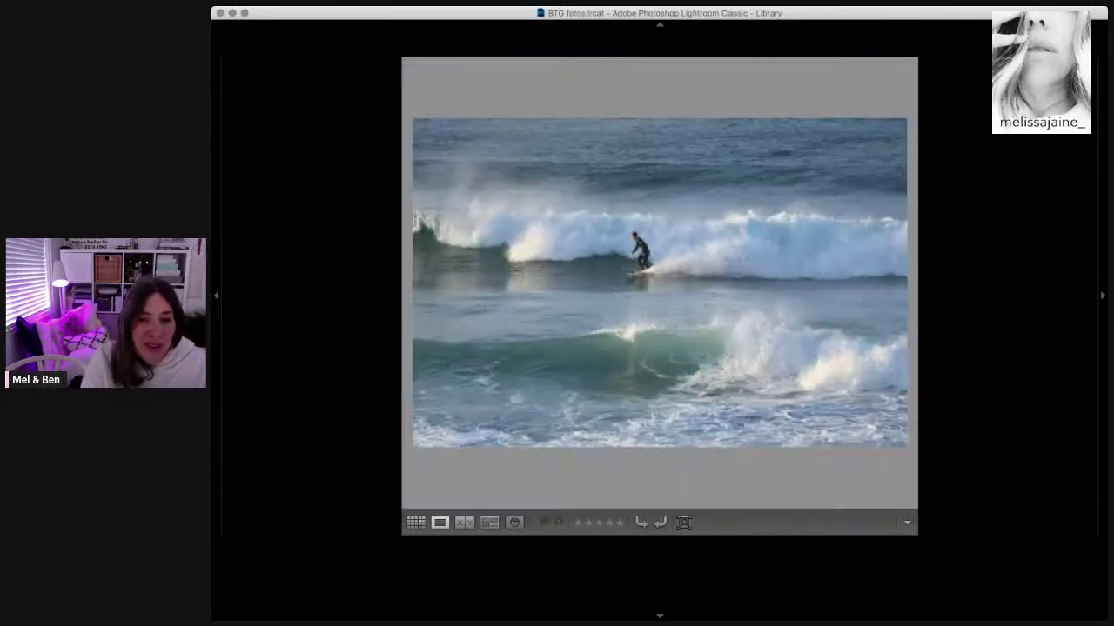
Step: Return to the thumbnail grid and scroll down through the surf shoot
{"action": "left_click", "coordinate": [417, 524]}
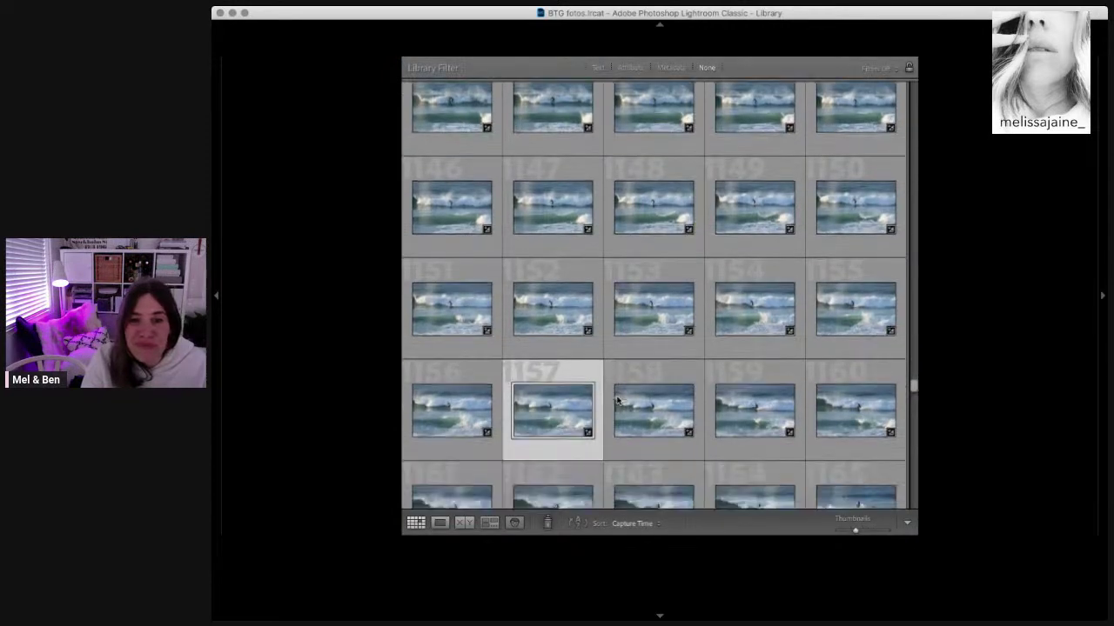
{"action": "scroll", "coordinate": [601, 398], "scroll_direction": "down", "scroll_amount": 5}
{"action": "scroll", "coordinate": [617, 400], "scroll_direction": "down", "scroll_amount": 3}
{"action": "scroll", "coordinate": [617, 400], "scroll_direction": "down", "scroll_amount": 3}
{"action": "scroll", "coordinate": [617, 400], "scroll_direction": "down", "scroll_amount": 3}
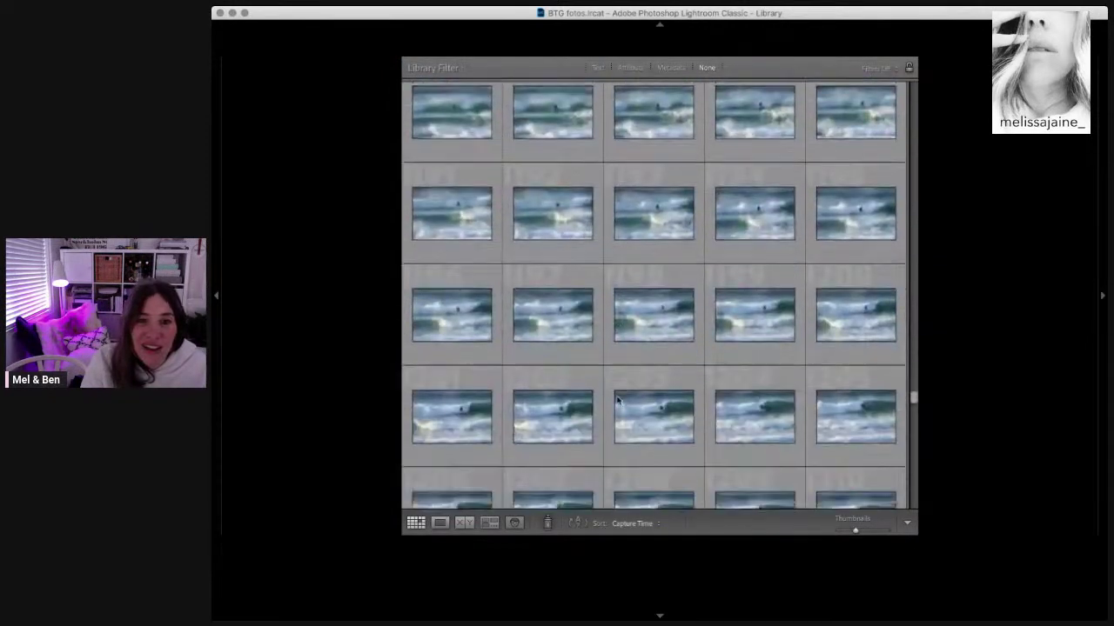
{"action": "scroll", "coordinate": [617, 400], "scroll_direction": "down", "scroll_amount": 3}
{"action": "scroll", "coordinate": [617, 400], "scroll_direction": "down", "scroll_amount": 3}
{"action": "scroll", "coordinate": [617, 400], "scroll_direction": "down", "scroll_amount": 3}
{"action": "scroll", "coordinate": [617, 400], "scroll_direction": "down", "scroll_amount": 3}
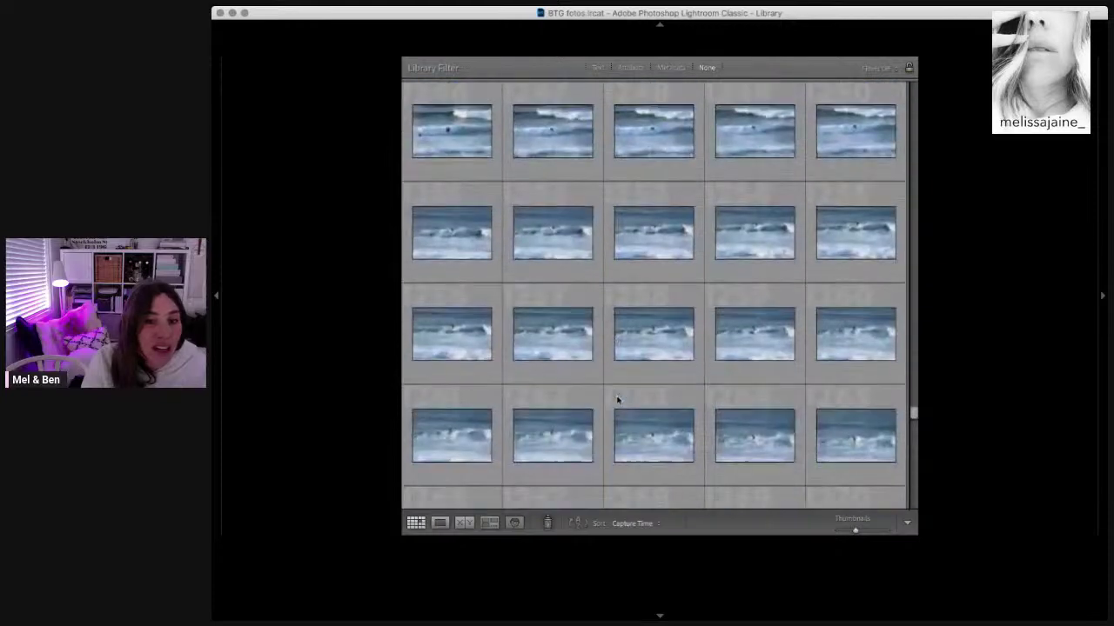
{"action": "scroll", "coordinate": [655, 422], "scroll_direction": "down", "scroll_amount": 3}
{"action": "scroll", "coordinate": [655, 422], "scroll_direction": "down", "scroll_amount": 3}
{"action": "scroll", "coordinate": [655, 422], "scroll_direction": "down", "scroll_amount": 3}
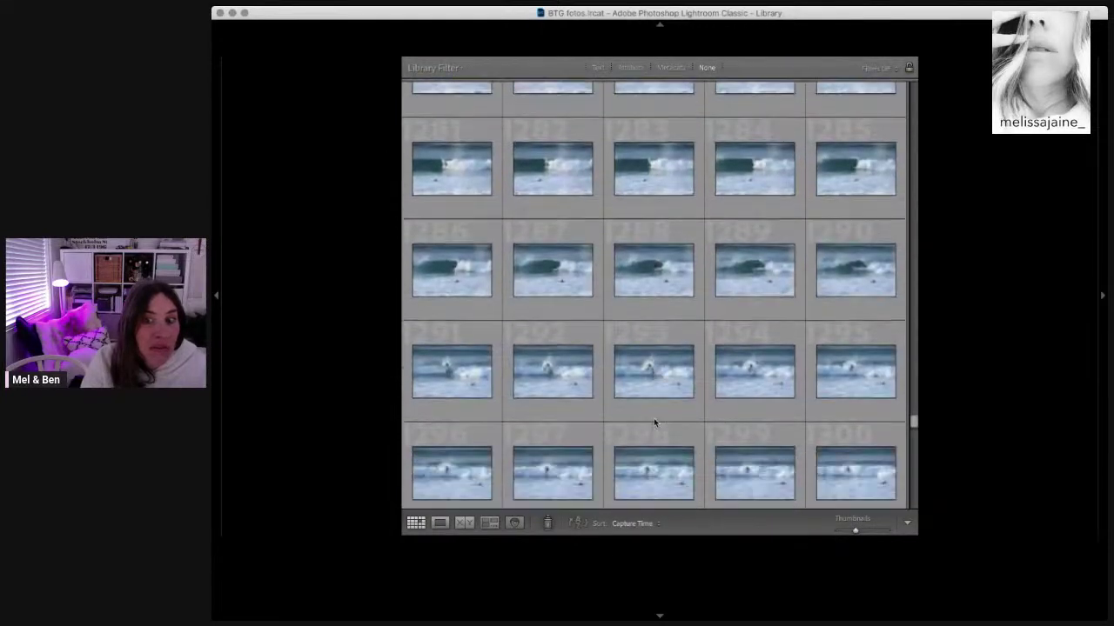
{"action": "scroll", "coordinate": [655, 422], "scroll_direction": "down", "scroll_amount": 3}
{"action": "scroll", "coordinate": [655, 422], "scroll_direction": "down", "scroll_amount": 3}
{"action": "scroll", "coordinate": [673, 448], "scroll_direction": "down", "scroll_amount": 3}
{"action": "scroll", "coordinate": [688, 455], "scroll_direction": "down", "scroll_amount": 2}
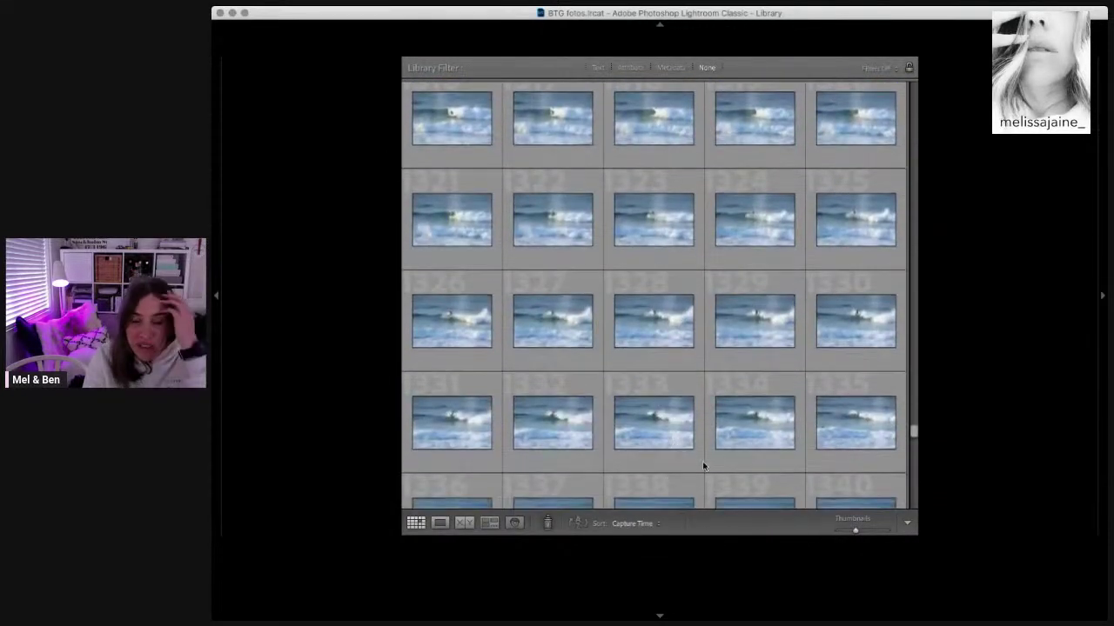
{"action": "scroll", "coordinate": [701, 462], "scroll_direction": "down", "scroll_amount": 3}
{"action": "scroll", "coordinate": [701, 462], "scroll_direction": "down", "scroll_amount": 3}
{"action": "scroll", "coordinate": [702, 463], "scroll_direction": "down", "scroll_amount": 3}
{"action": "scroll", "coordinate": [702, 463], "scroll_direction": "down", "scroll_amount": 1}
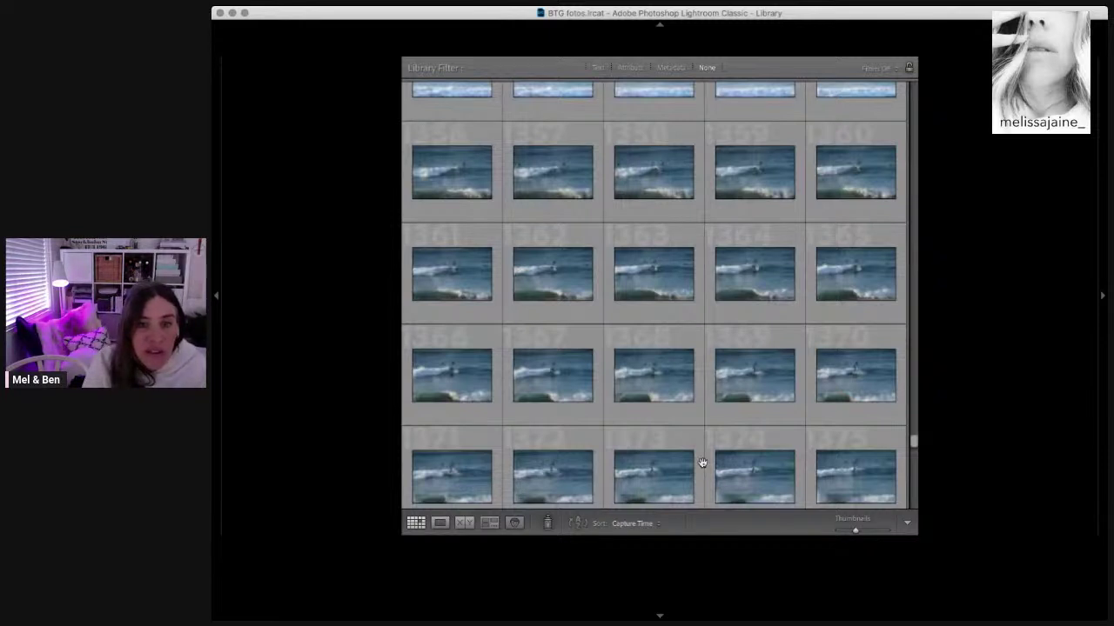
Step: Open a surf photo large, check the red-shirted surfer up close, then return to the grid
{"action": "double_click", "coordinate": [702, 462]}
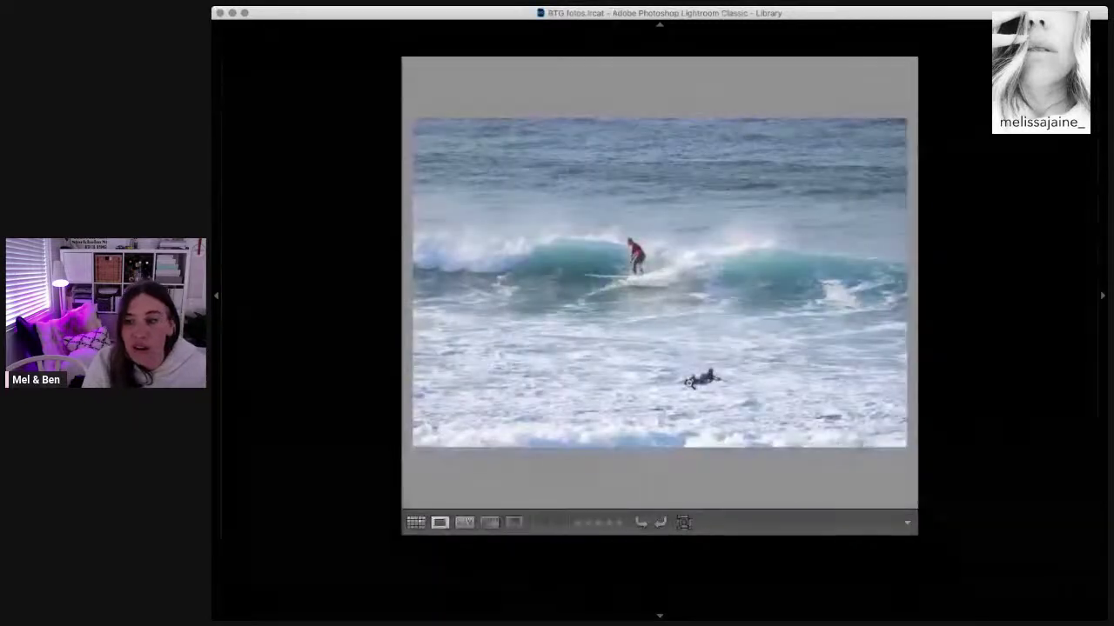
{"action": "left_click", "coordinate": [637, 261]}
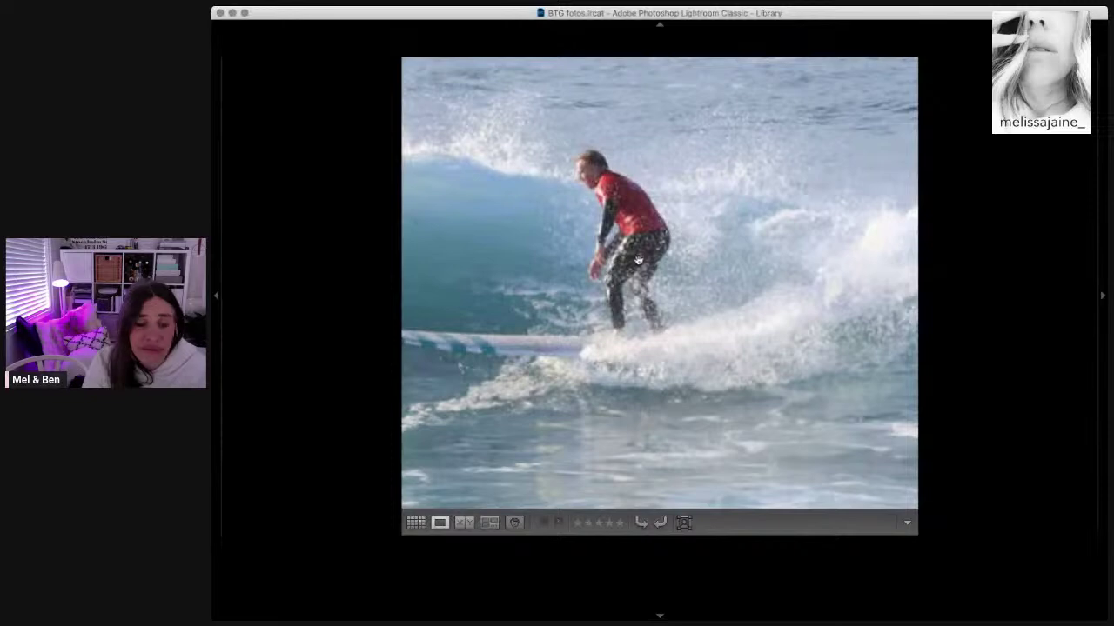
{"action": "left_click", "coordinate": [638, 261]}
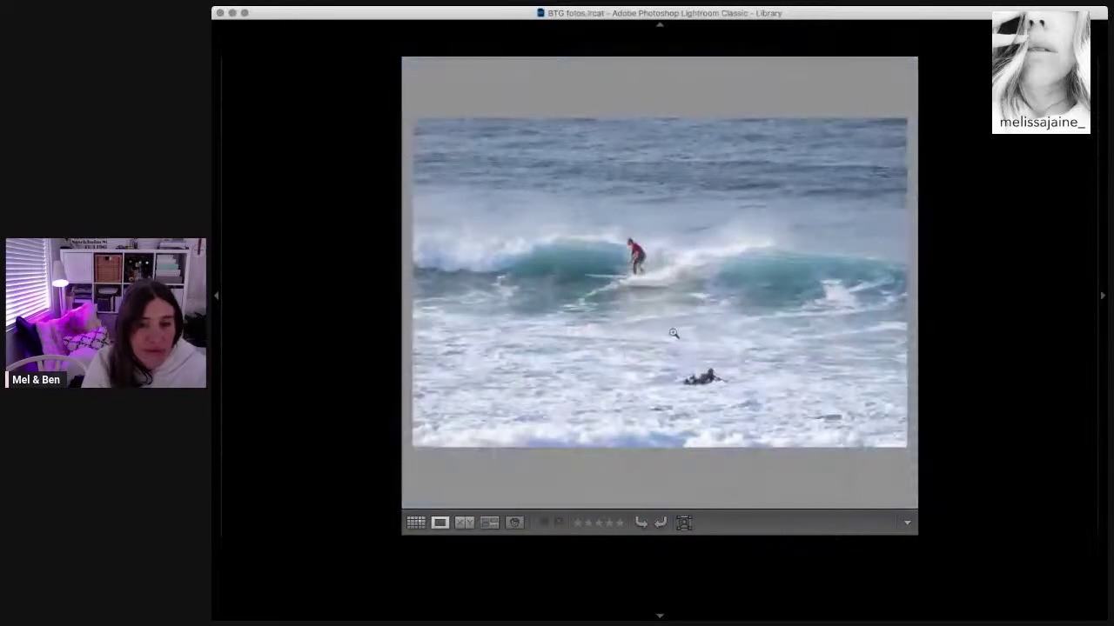
{"action": "left_click", "coordinate": [415, 523]}
Step: Open another surfer photo at full size and zoom in on the surfer
{"action": "scroll", "coordinate": [692, 356], "scroll_direction": "down", "scroll_amount": 2}
{"action": "scroll", "coordinate": [691, 356], "scroll_direction": "up", "scroll_amount": 3}
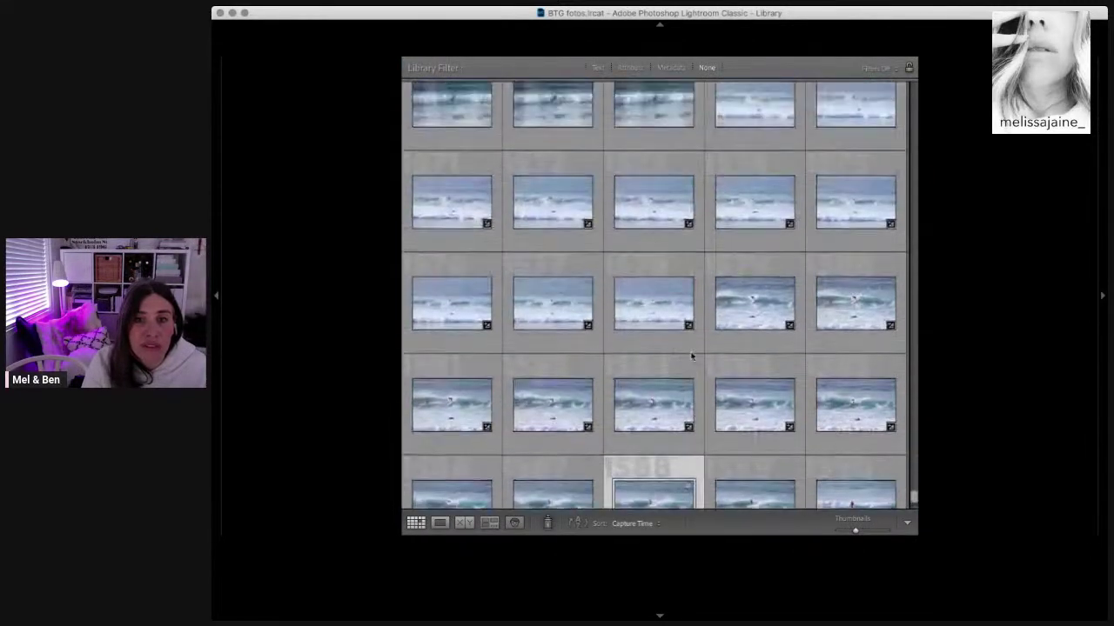
{"action": "scroll", "coordinate": [691, 356], "scroll_direction": "up", "scroll_amount": 3}
{"action": "double_click", "coordinate": [641, 261]}
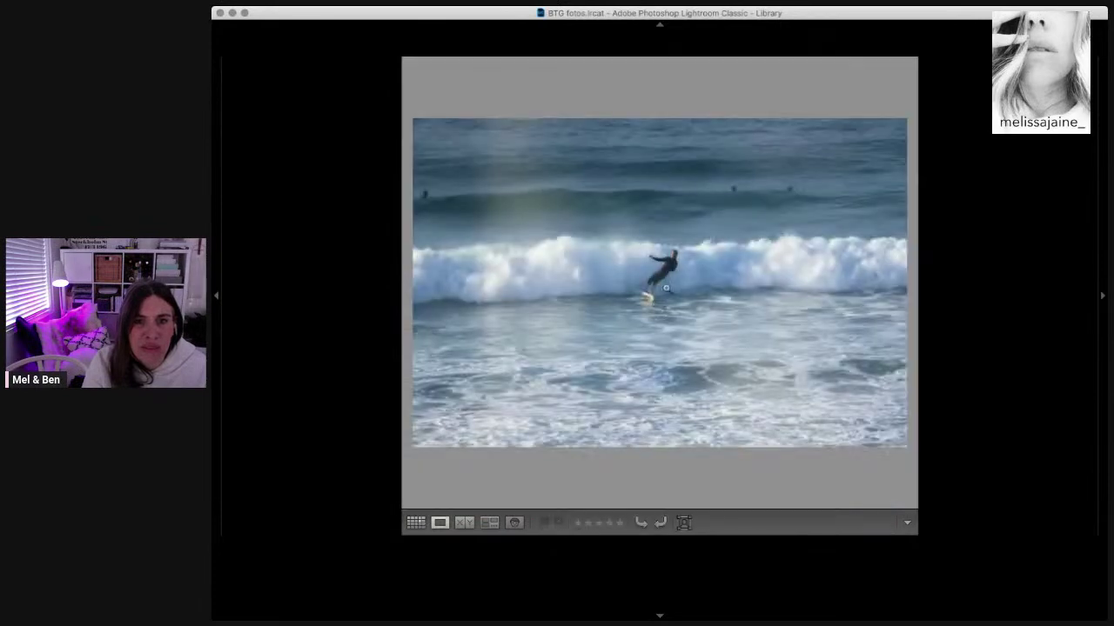
{"action": "left_click", "coordinate": [664, 276]}
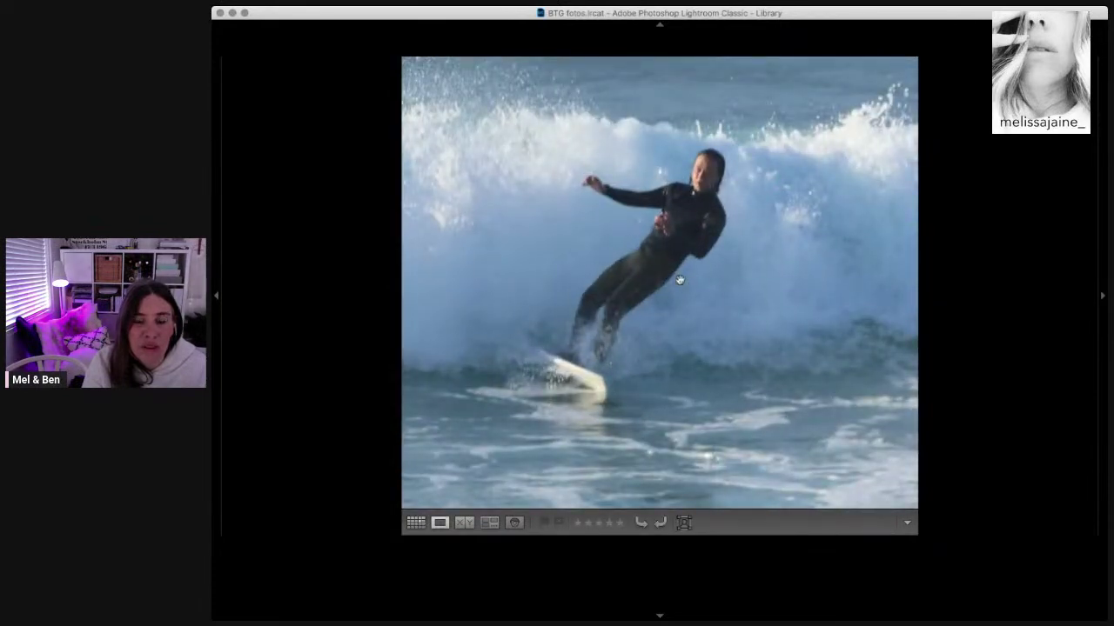
Step: Step forward through fourteen zoomed-in frames of the surfer burst
{"action": "key", "text": "Right"}
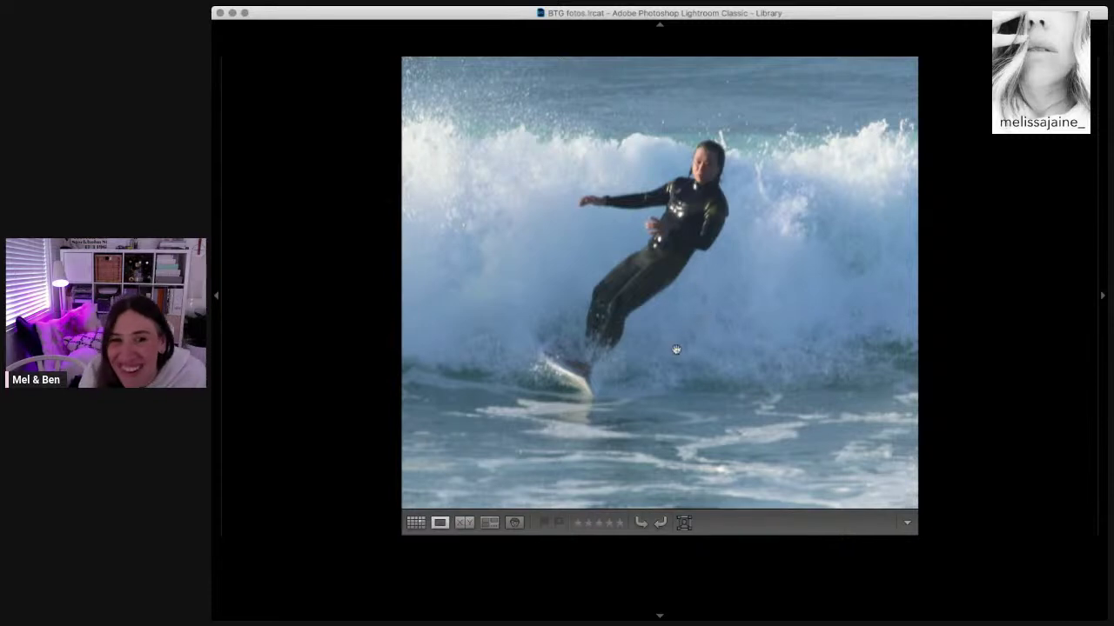
{"action": "key", "text": "Right"}
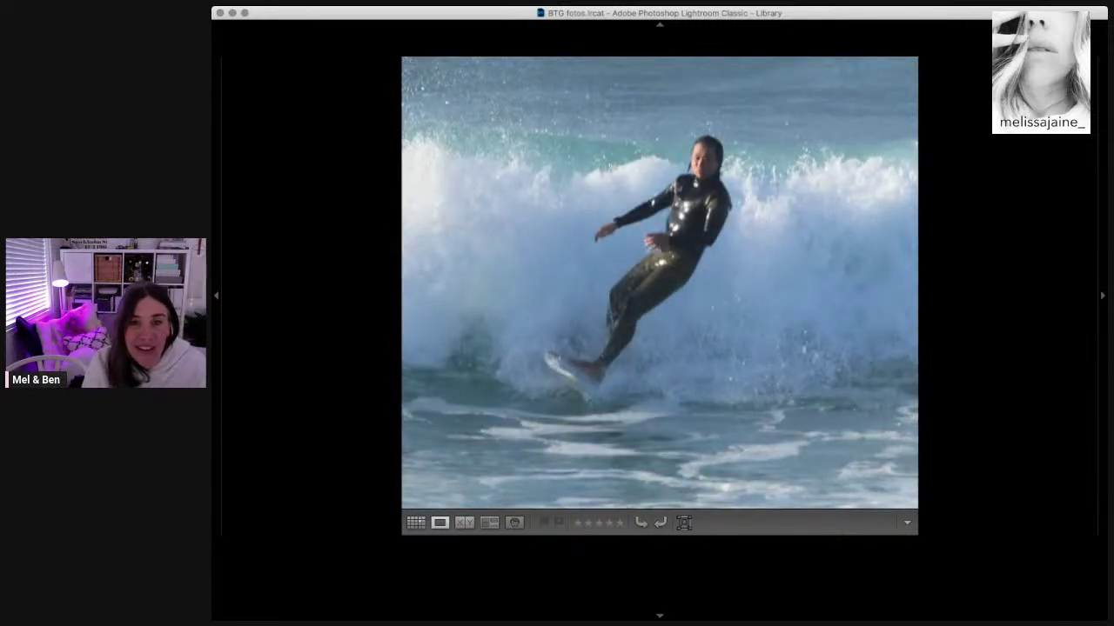
{"action": "key", "text": "Right"}
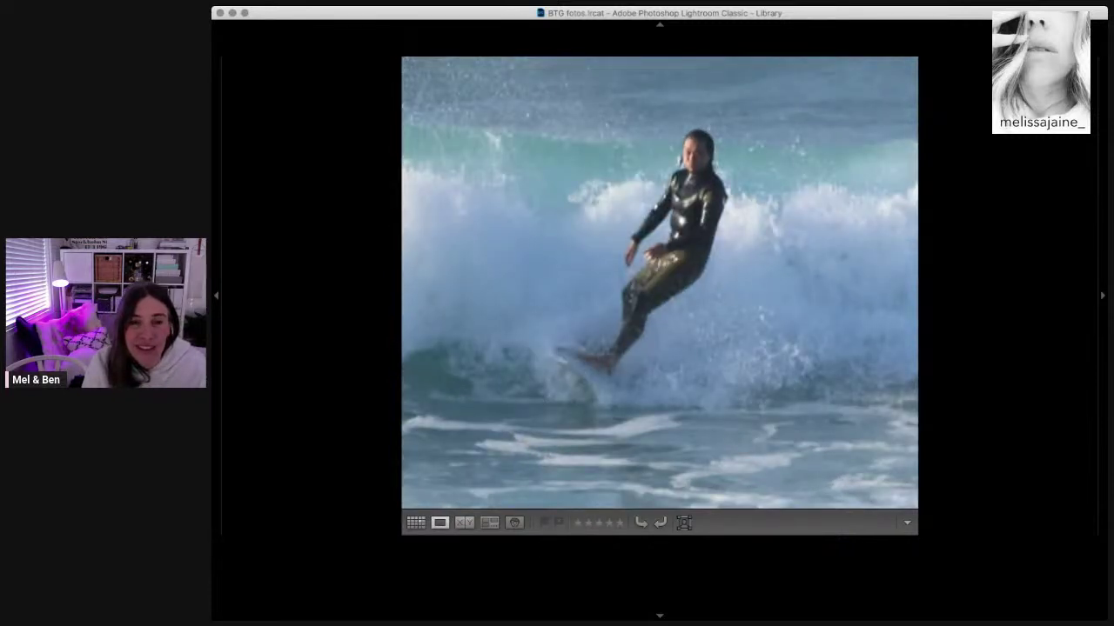
{"action": "key", "text": "Right"}
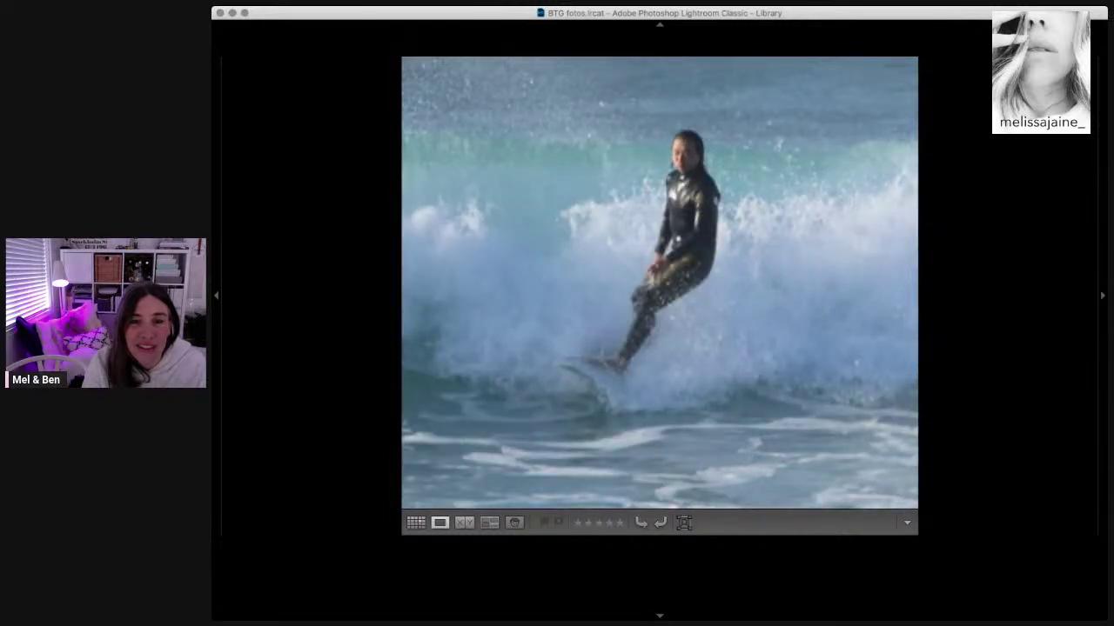
{"action": "key", "text": "Right"}
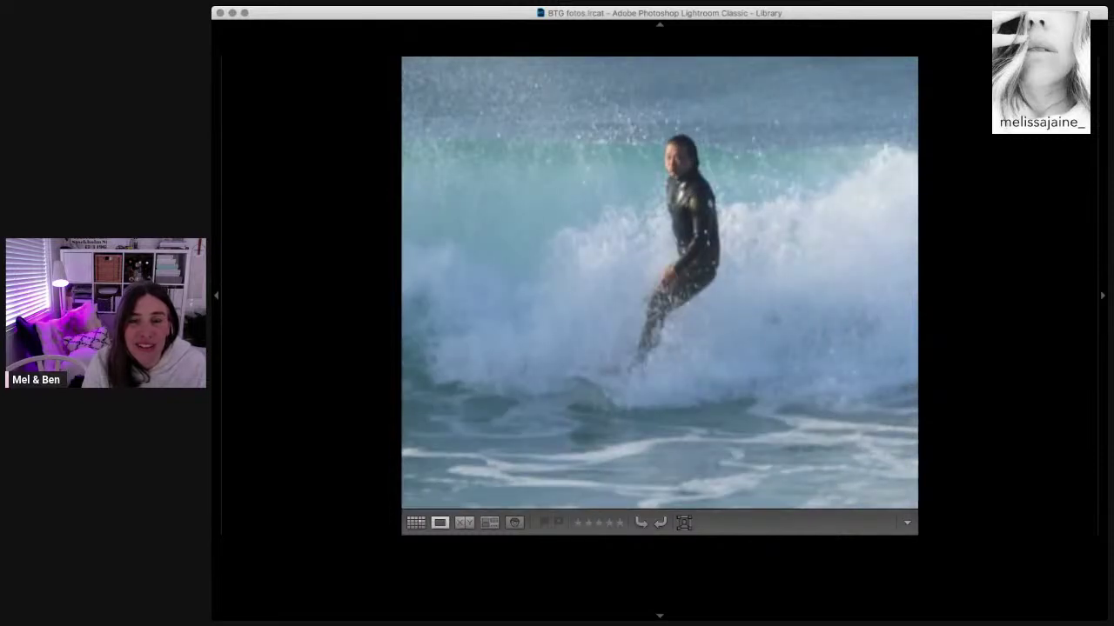
{"action": "key", "text": "Right"}
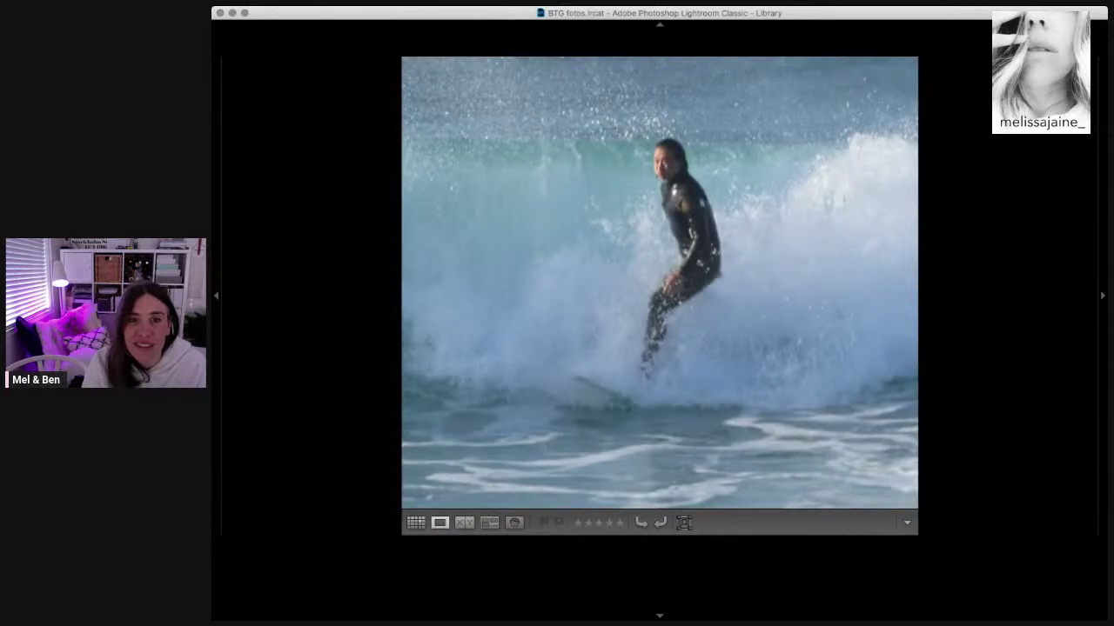
{"action": "key", "text": "Right"}
{"action": "key", "text": "Right"}
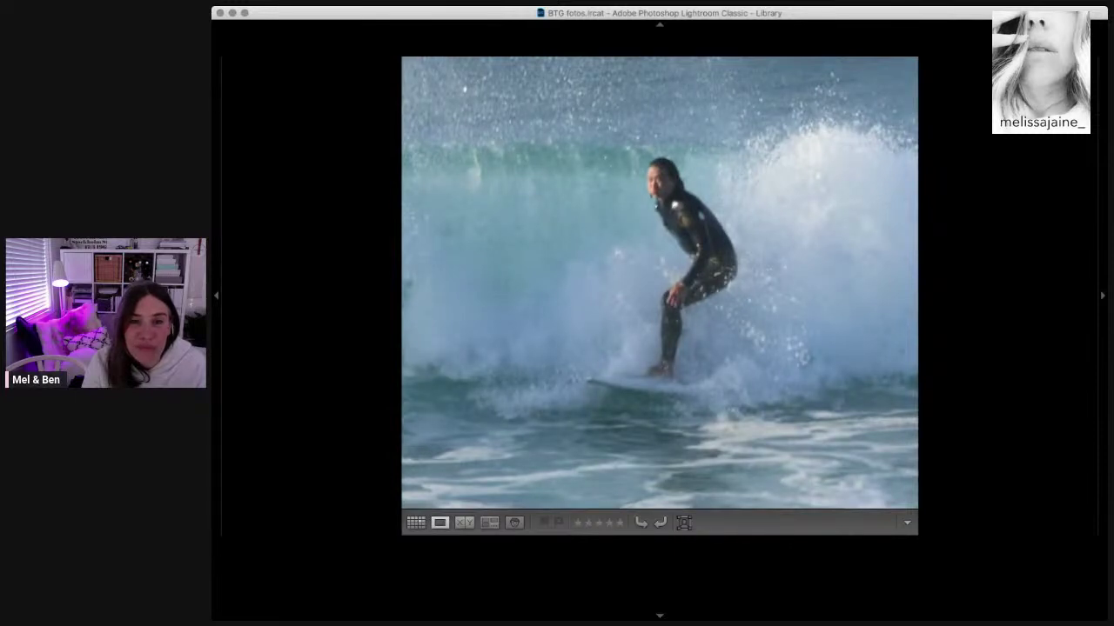
{"action": "key", "text": "Right"}
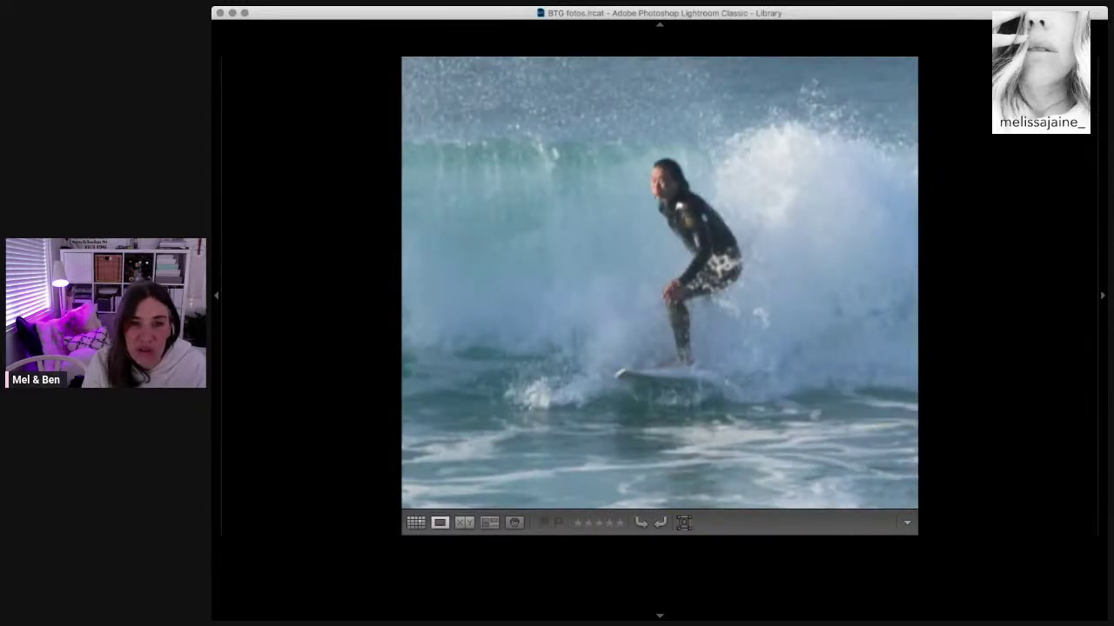
{"action": "key", "text": "Right"}
{"action": "key", "text": "Right"}
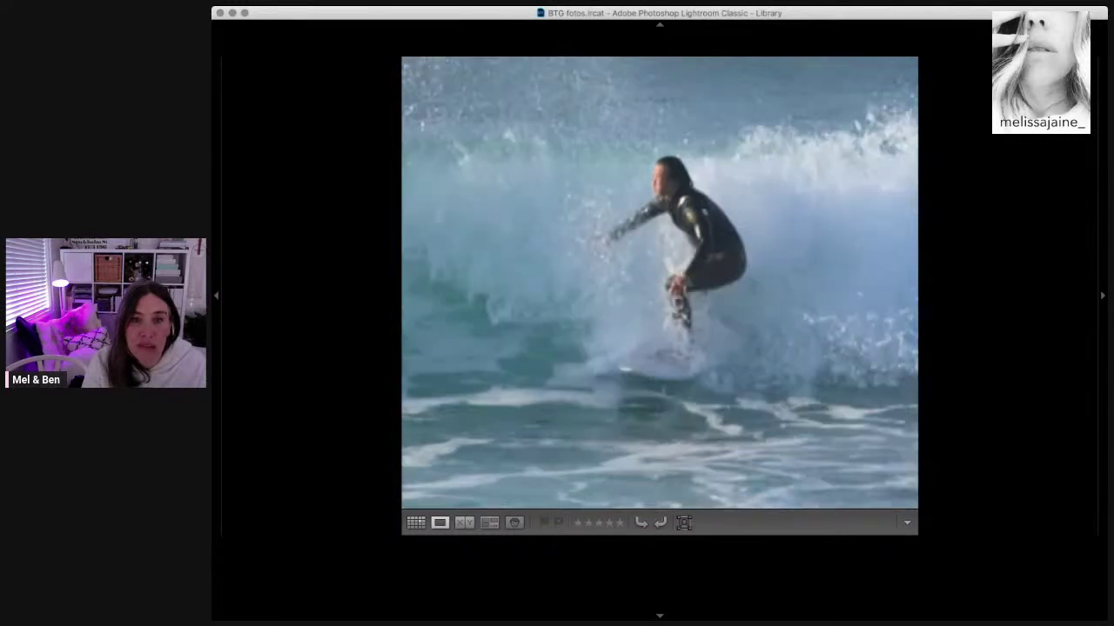
{"action": "key", "text": "Right"}
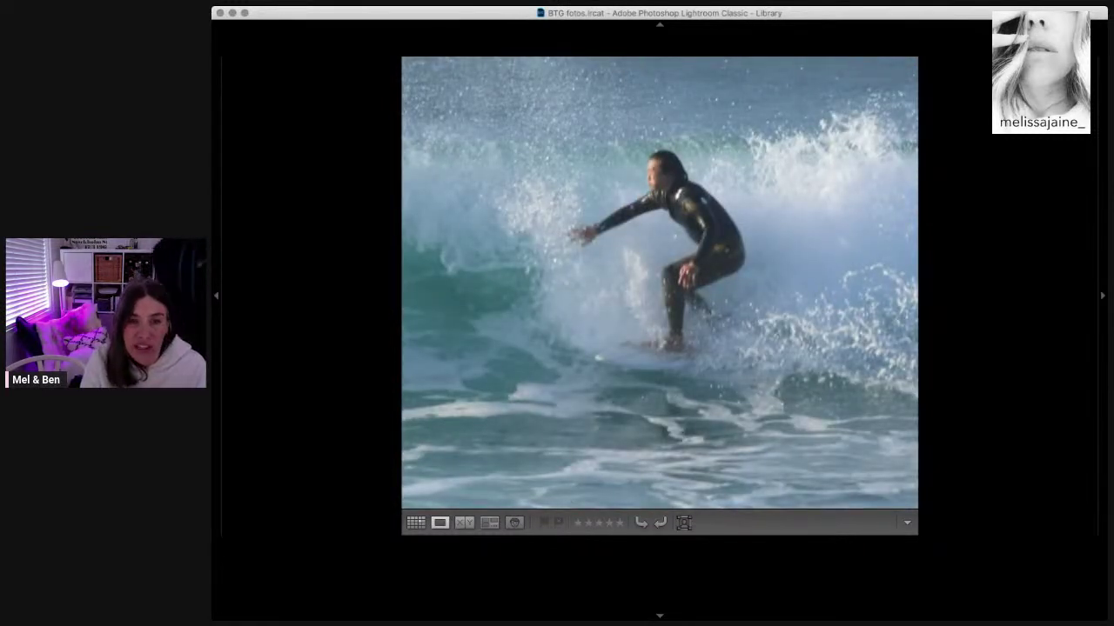
{"action": "key", "text": "Right"}
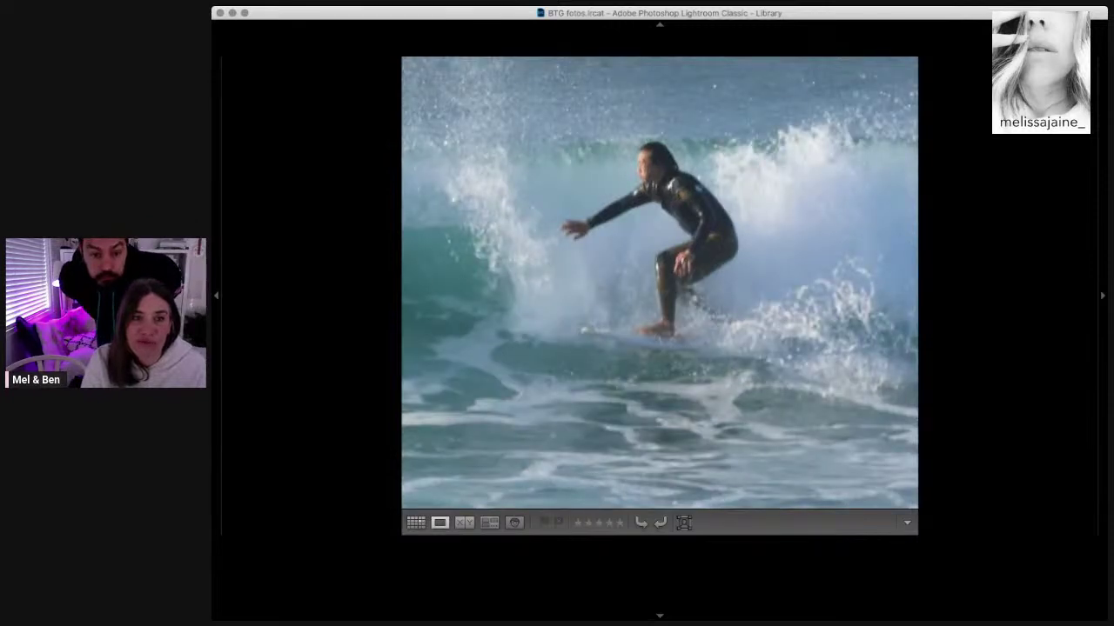
{"action": "key", "text": "Right"}
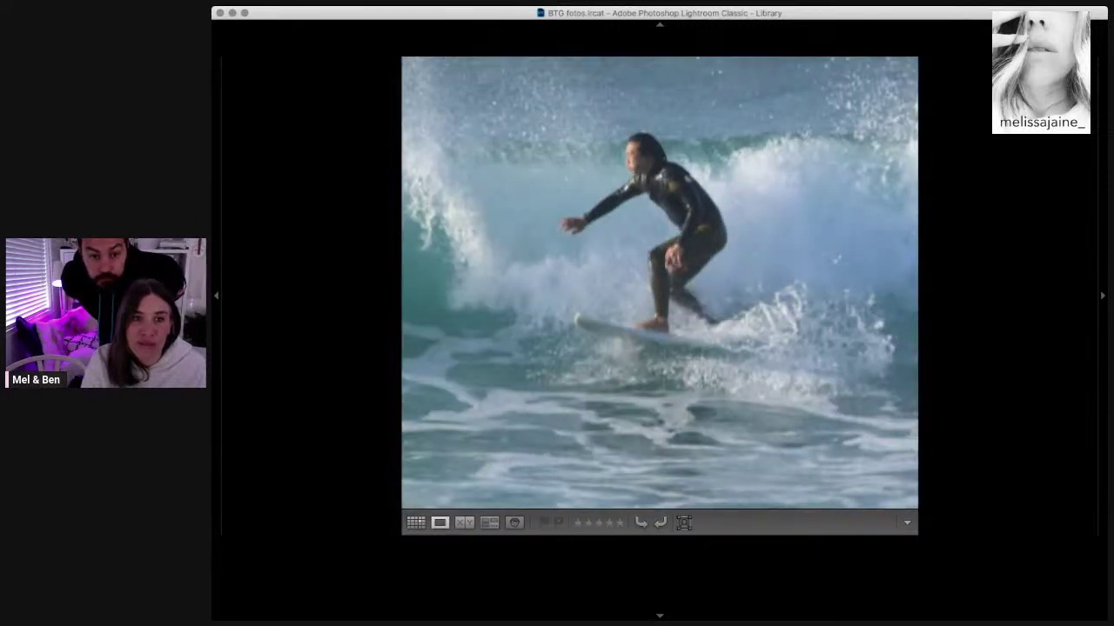
{"action": "key", "text": "Right"}
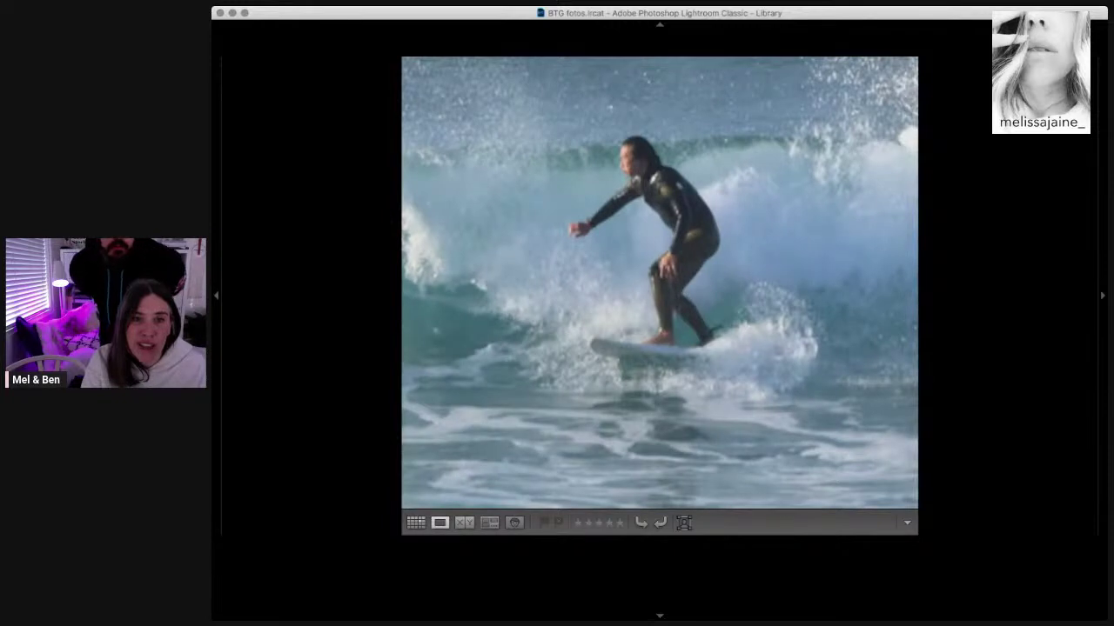
{"action": "key", "text": "Right"}
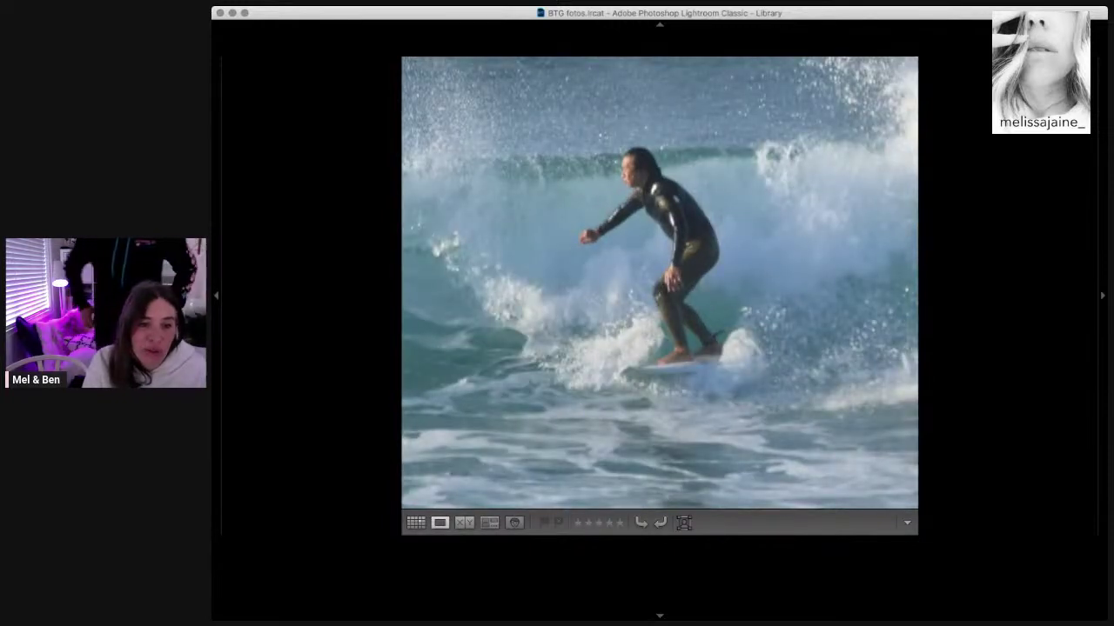
Step: Back in the grid, scroll up to photo 1527, open it large and zoom in on the surfer
{"action": "left_click", "coordinate": [417, 522]}
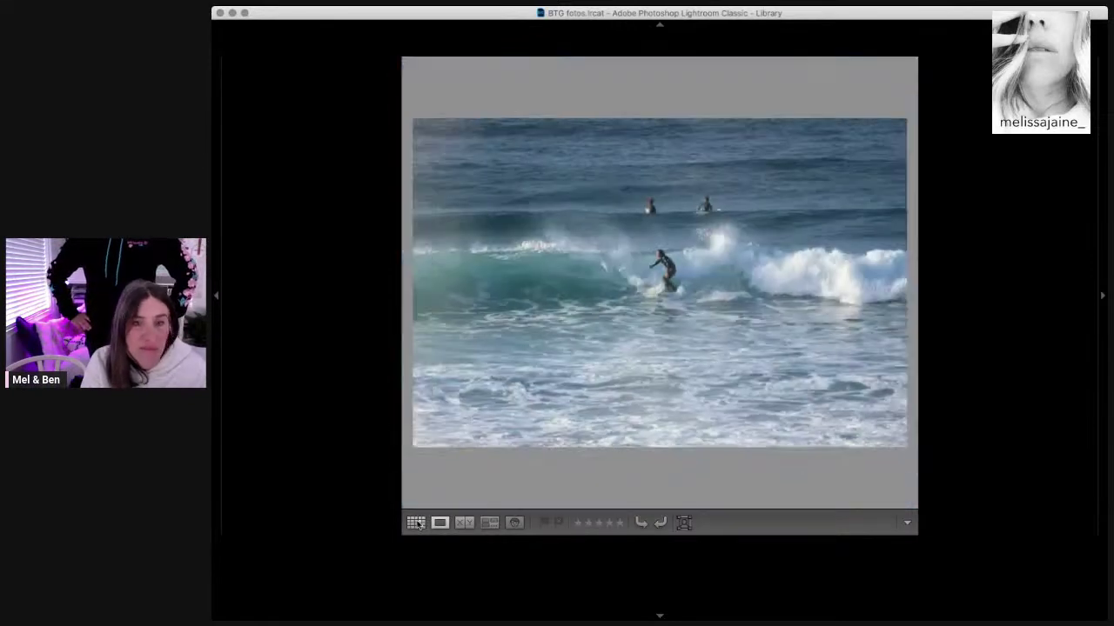
{"action": "scroll", "coordinate": [612, 416], "scroll_direction": "up", "scroll_amount": 2}
{"action": "scroll", "coordinate": [613, 415], "scroll_direction": "up", "scroll_amount": 3}
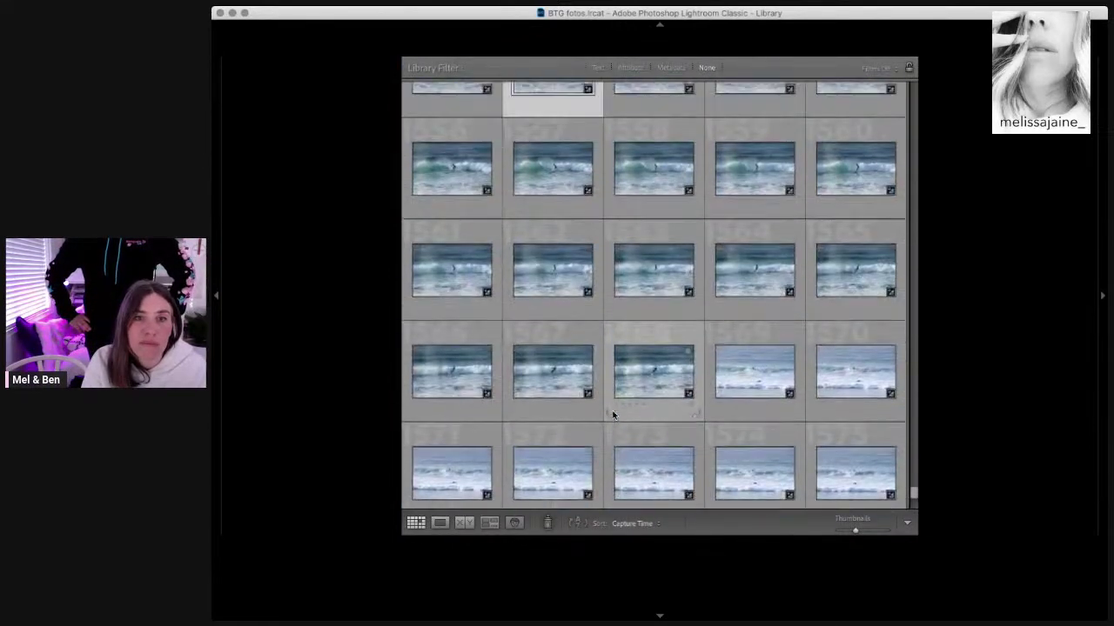
{"action": "scroll", "coordinate": [613, 416], "scroll_direction": "up", "scroll_amount": 3}
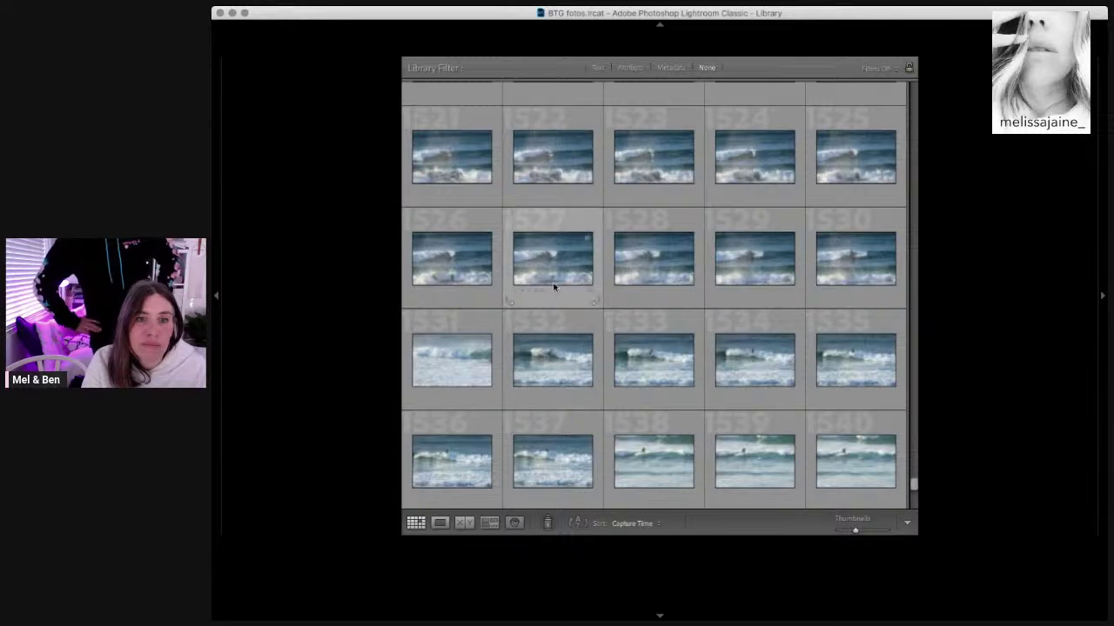
{"action": "double_click", "coordinate": [552, 283]}
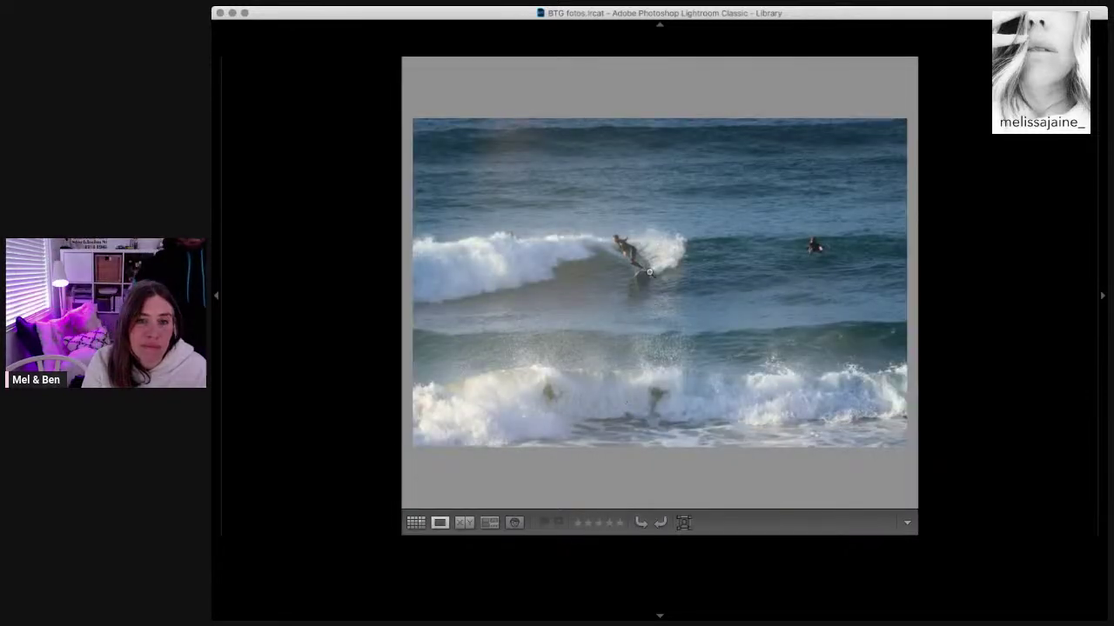
{"action": "left_click", "coordinate": [632, 271]}
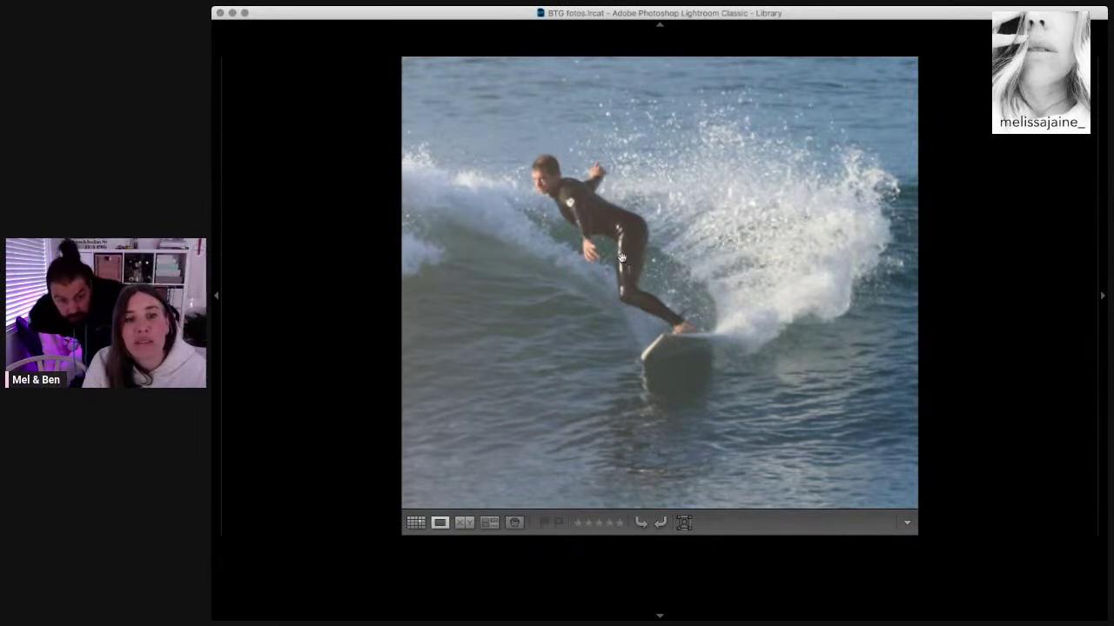
Step: Pan the close-up onto the surfer, advance two frames and zoom in on the surfer again
{"action": "left_click_drag", "start_coordinate": [626, 263], "coordinate": [691, 272]}
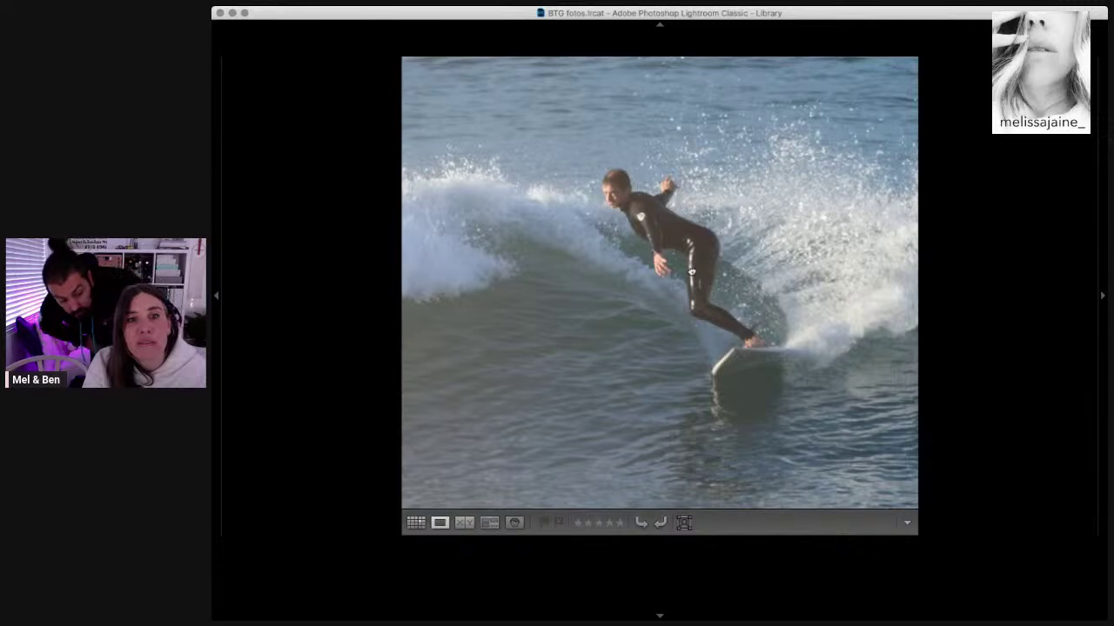
{"action": "key", "text": "Right"}
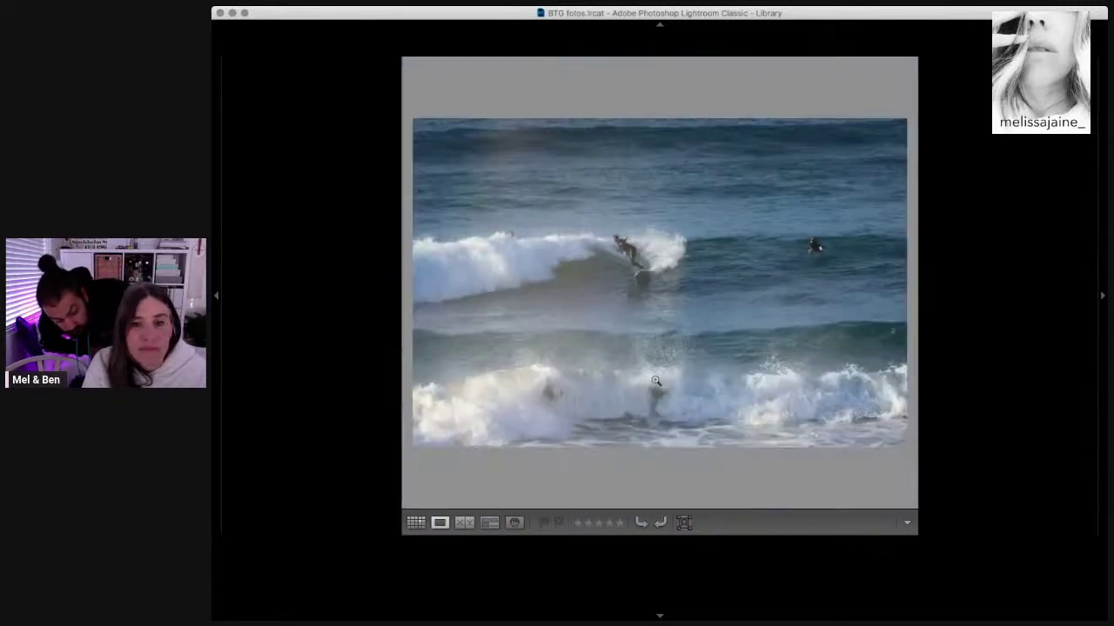
{"action": "key", "text": "Right"}
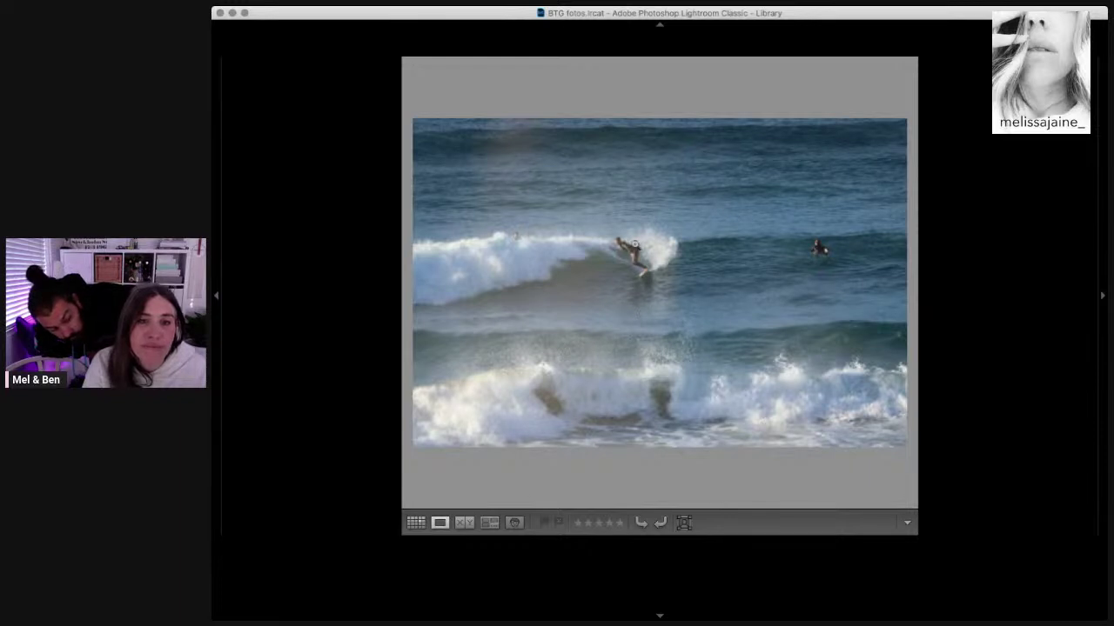
{"action": "left_click", "coordinate": [635, 246]}
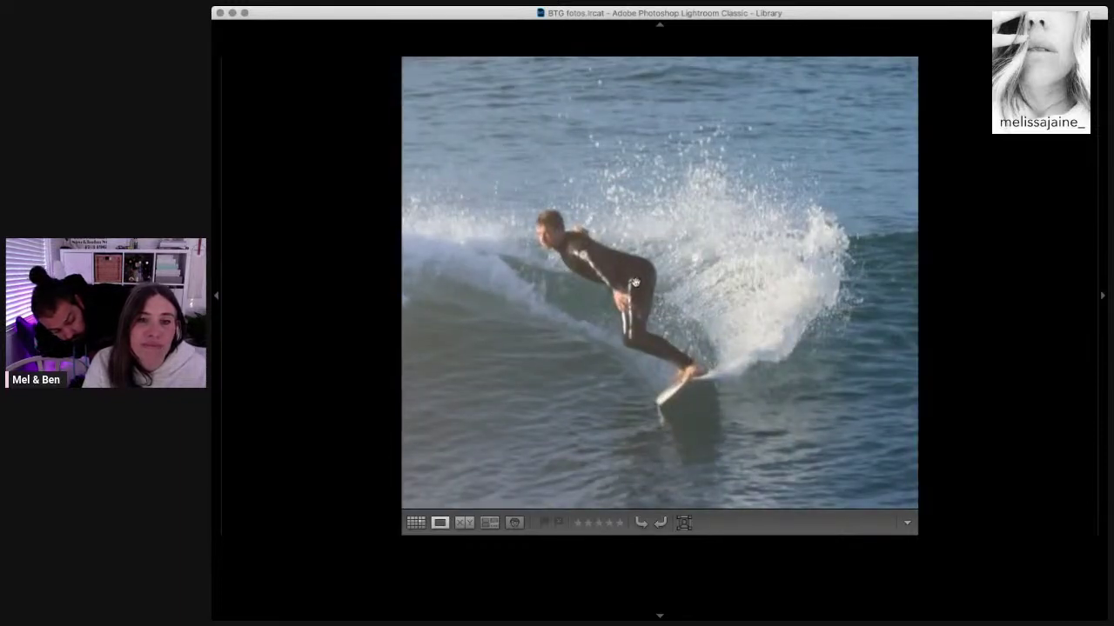
Step: Step back and forth through the turn's frames, ending several frames further into the burst
{"action": "key", "text": "Right"}
{"action": "key", "text": "Right"}
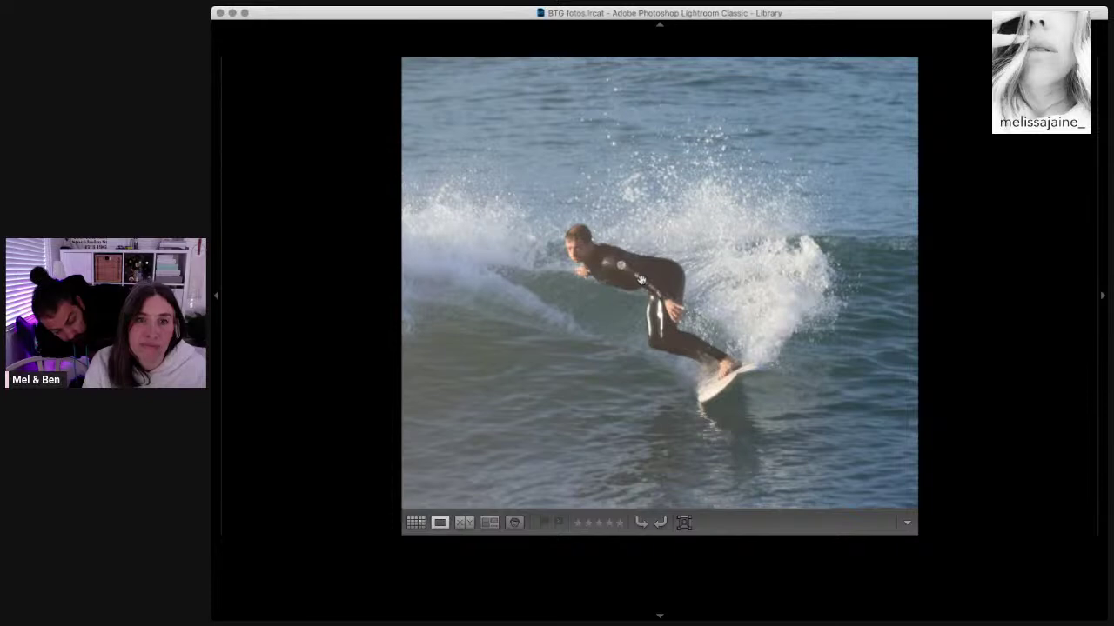
{"action": "key", "text": "Right"}
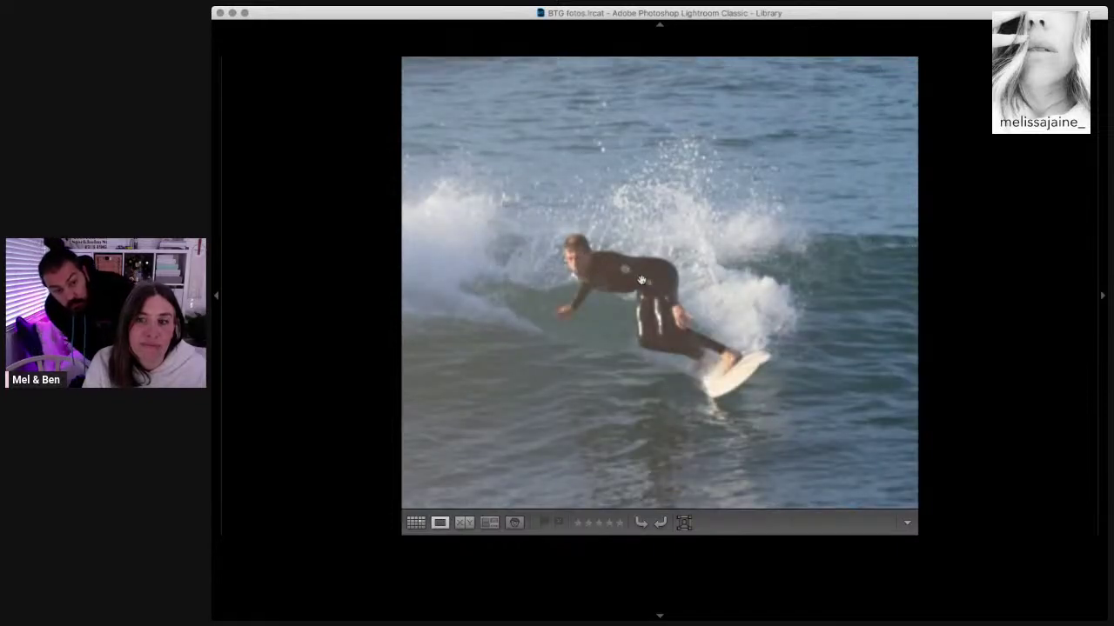
{"action": "key", "text": "Left"}
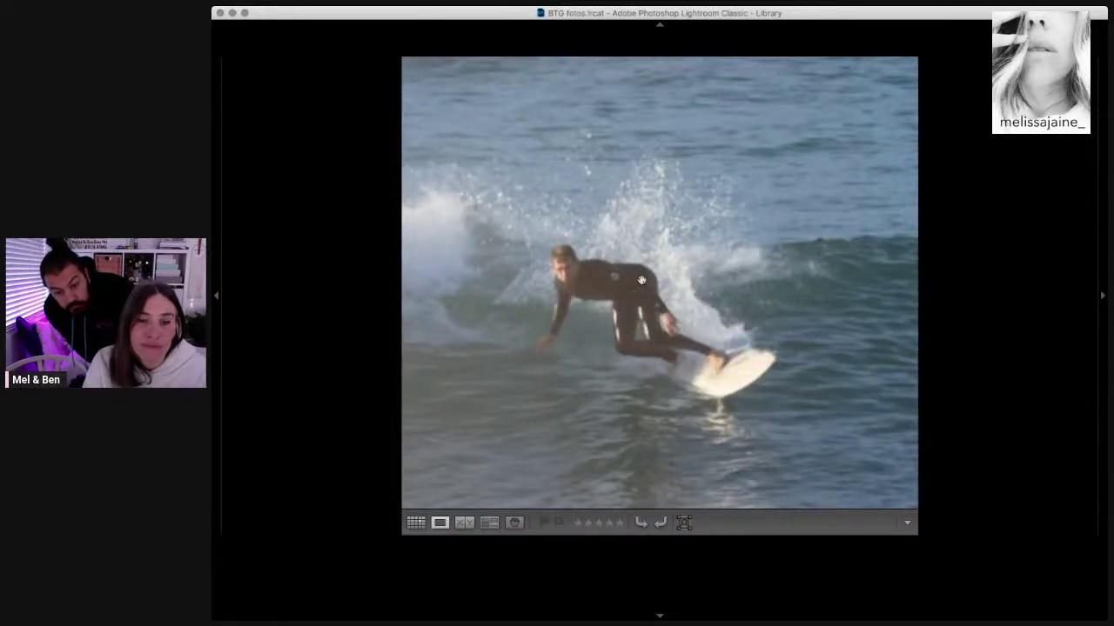
{"action": "key", "text": "Left"}
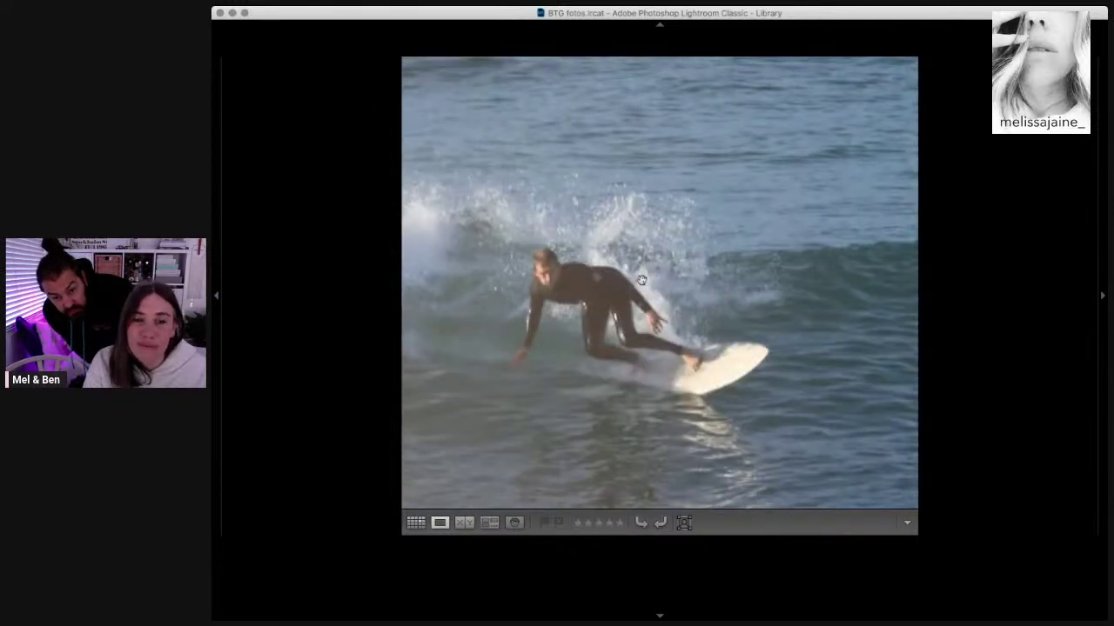
{"action": "key", "text": "Left"}
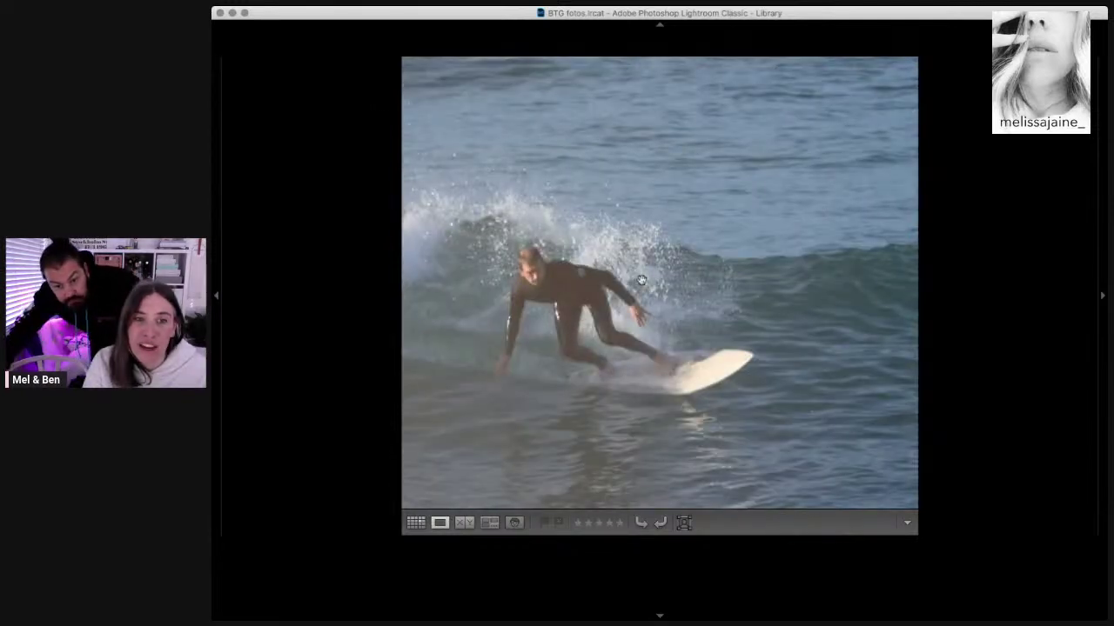
{"action": "key", "text": "Right"}
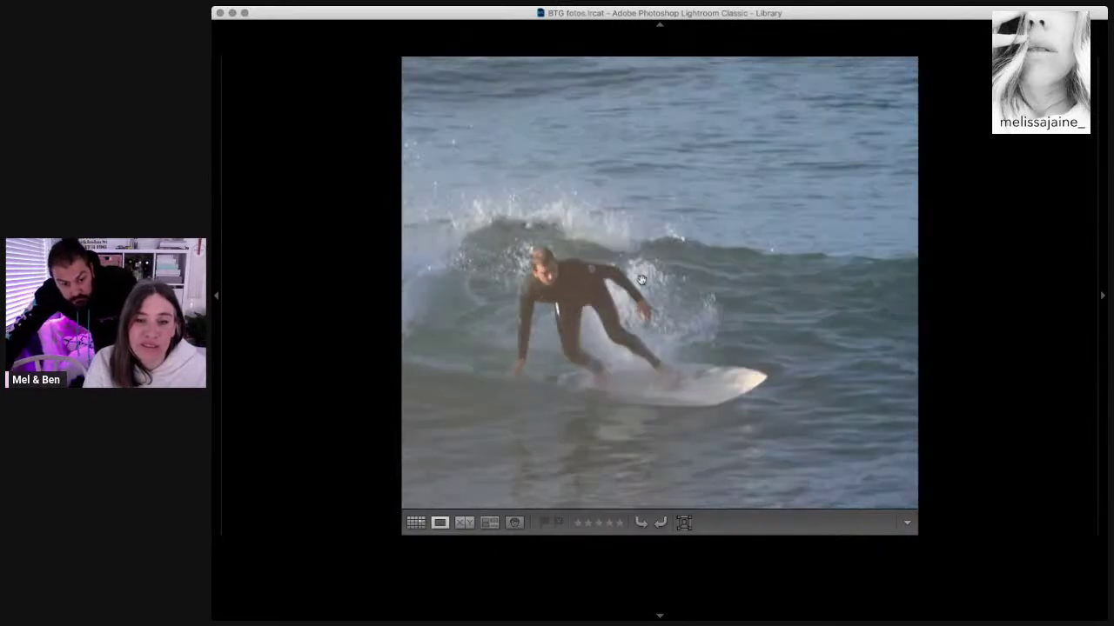
{"action": "key", "text": "Right"}
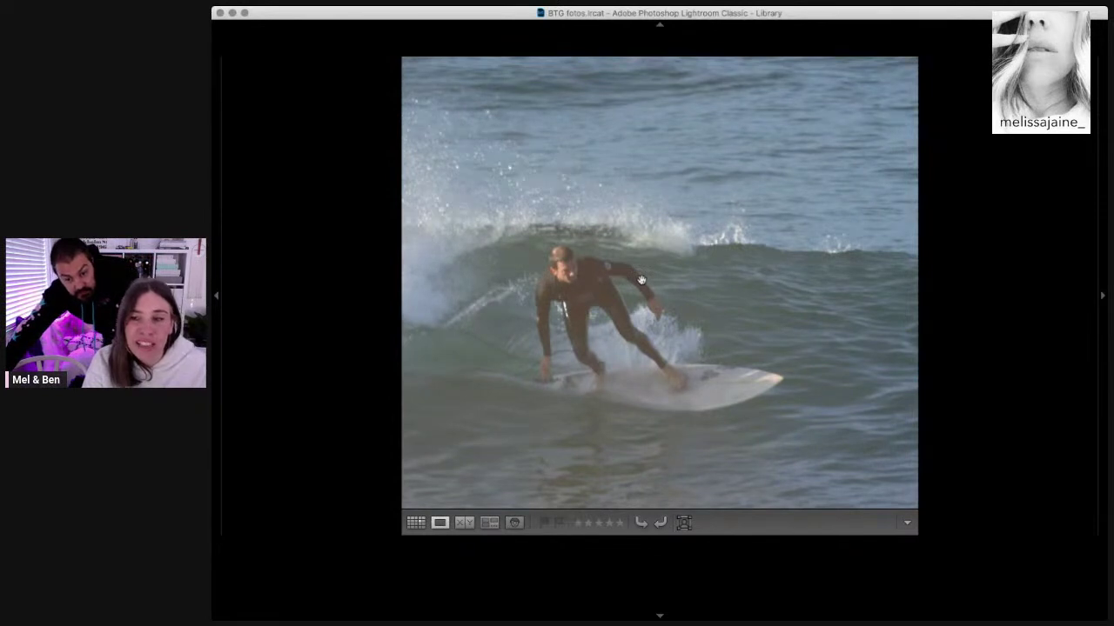
{"action": "key", "text": "Right"}
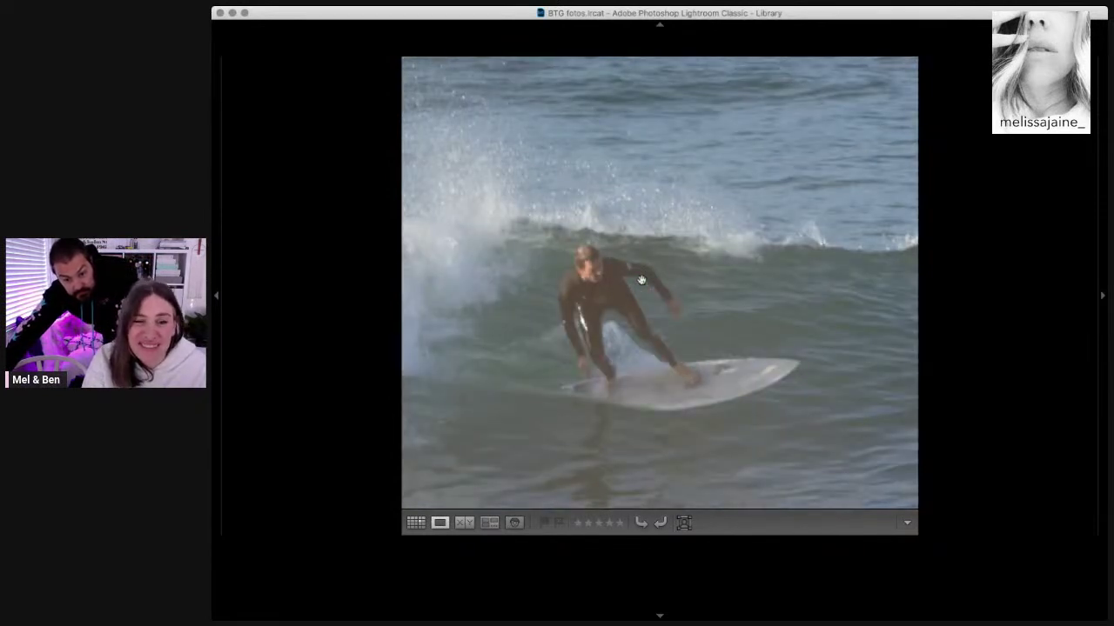
{"action": "key", "text": "Right"}
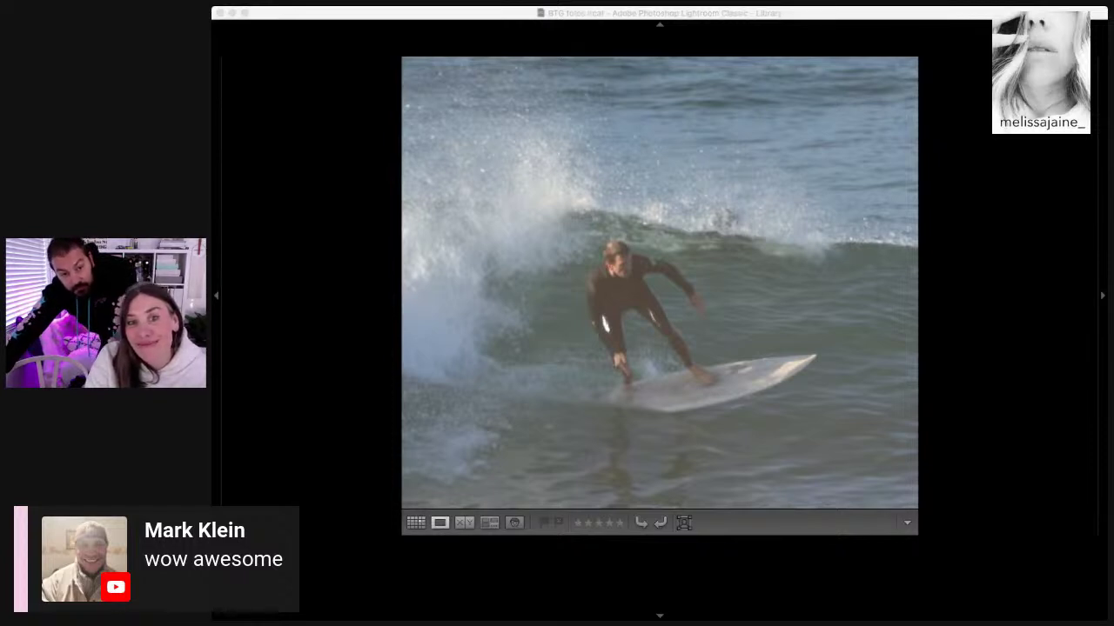
Step: Advance six frames through the surfer sequence
{"action": "key", "text": "Right"}
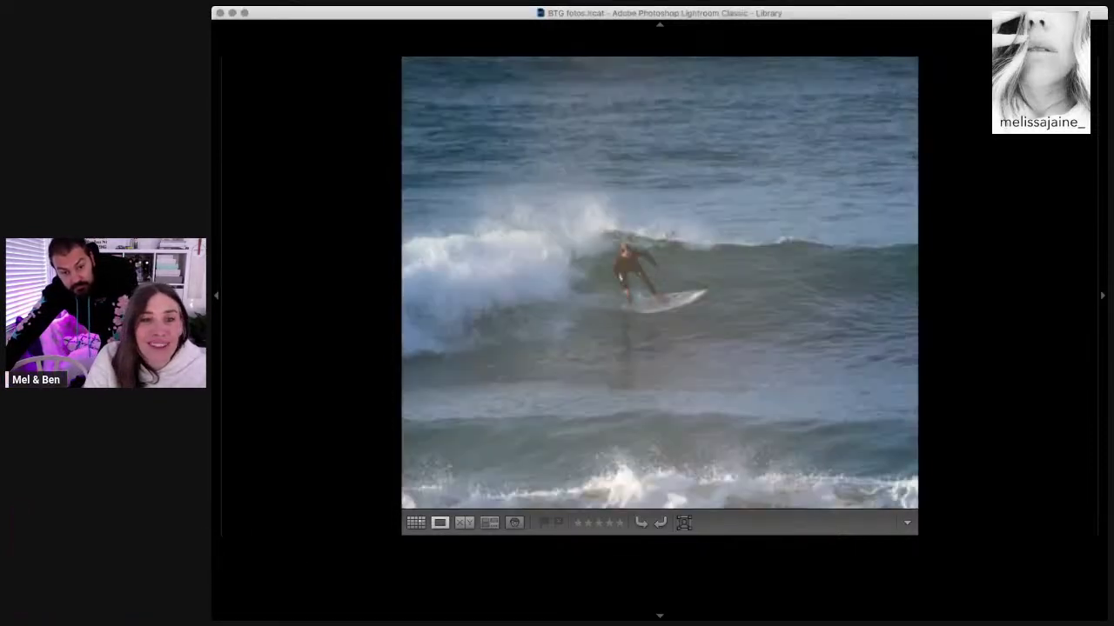
{"action": "key", "text": "Right"}
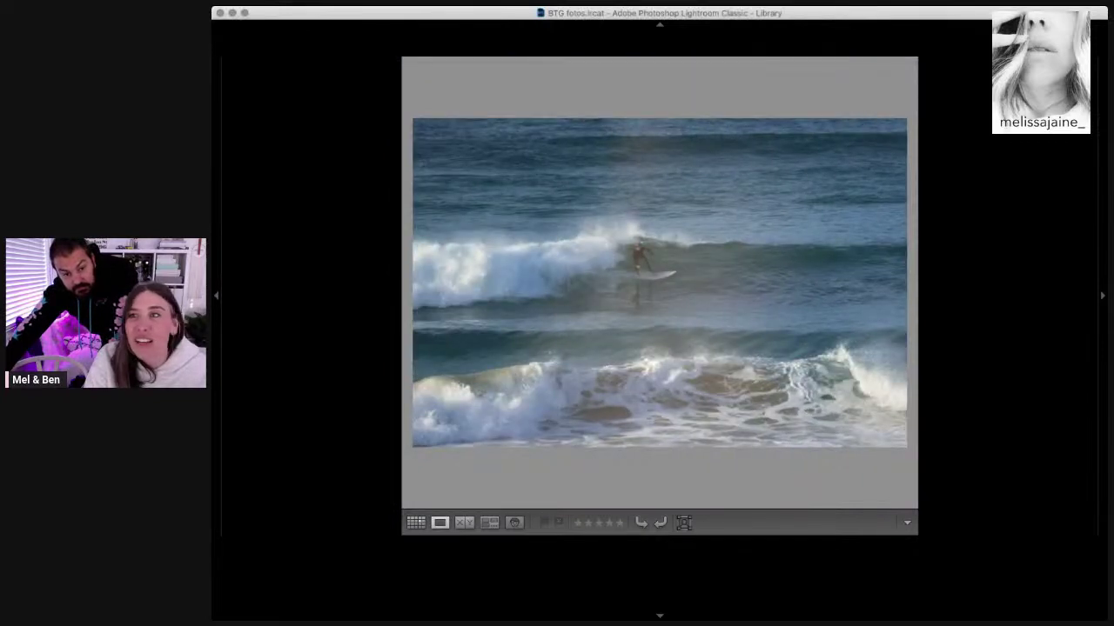
{"action": "key", "text": "Right"}
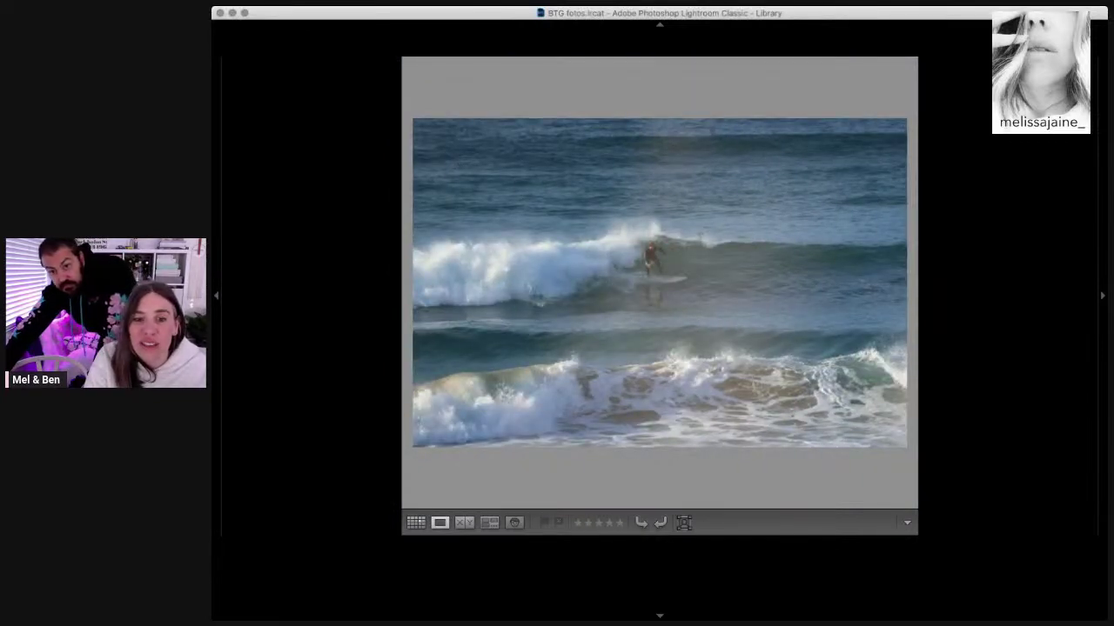
{"action": "key", "text": "Right"}
{"action": "key", "text": "Right"}
{"action": "key", "text": "Right"}
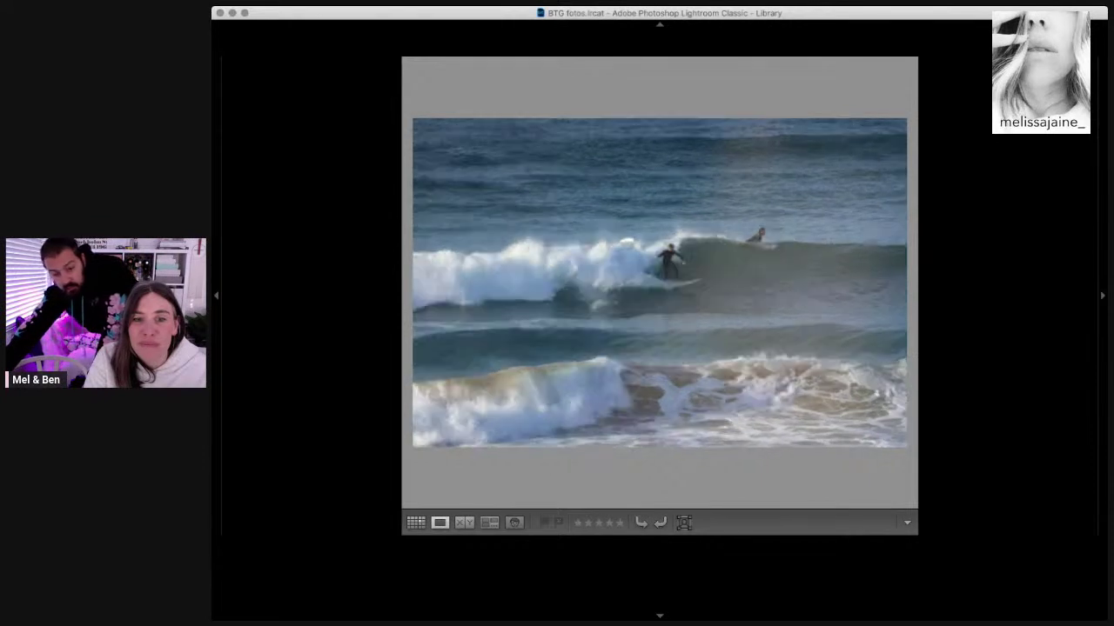
{"action": "key", "text": "Right"}
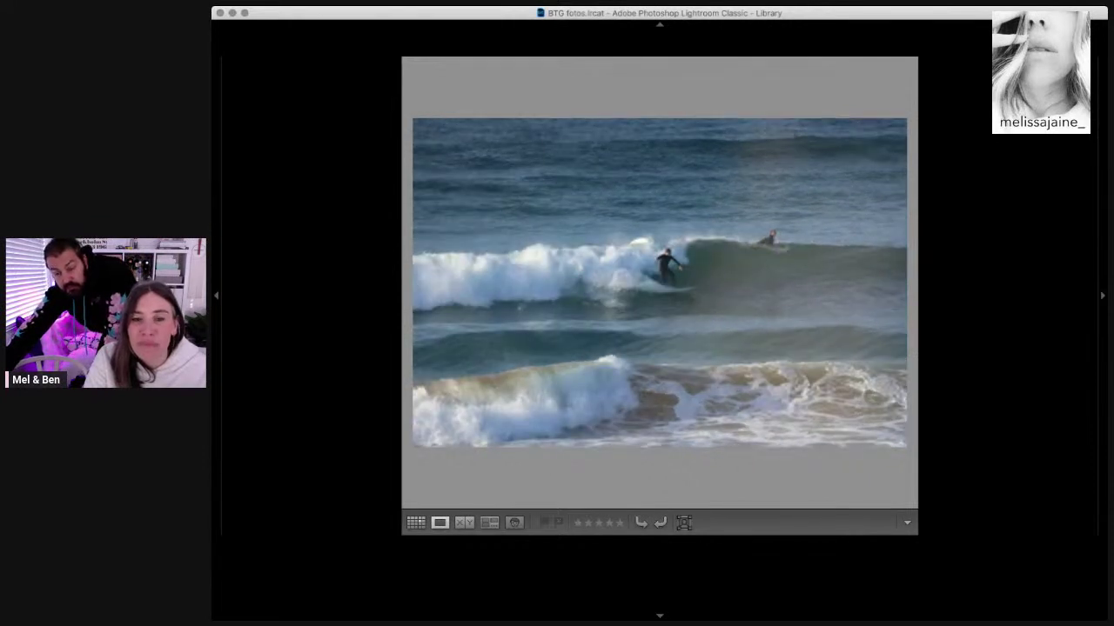
{"action": "key", "text": "Right"}
{"action": "key", "text": "Right"}
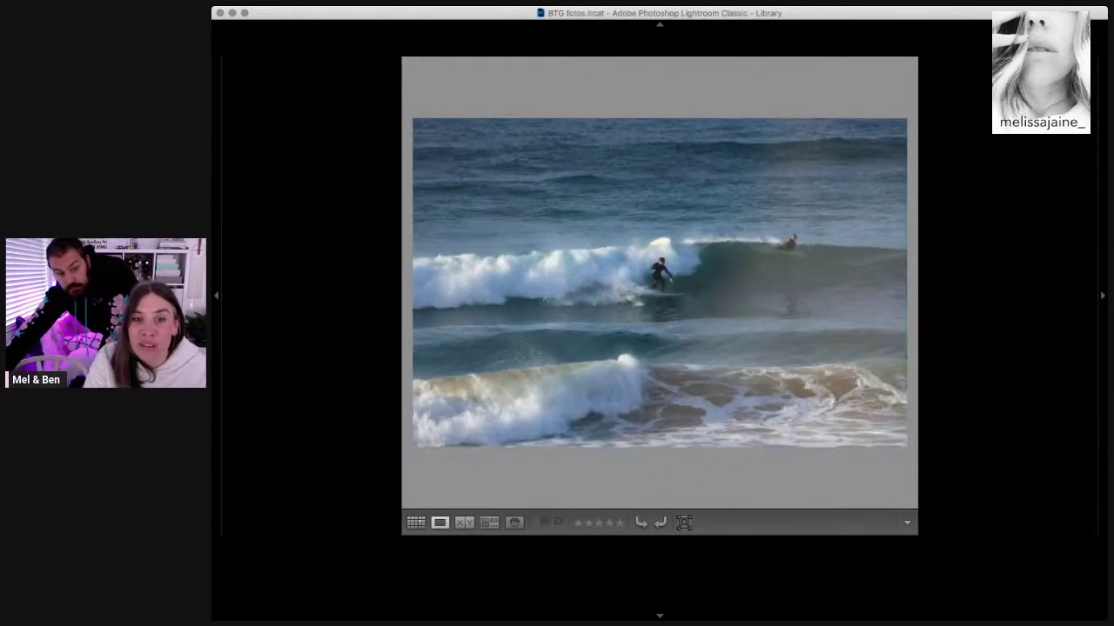
Step: Zoom in on the surfer riding the wave, check the next frame, then zoom out and back in
{"action": "left_click", "coordinate": [669, 313]}
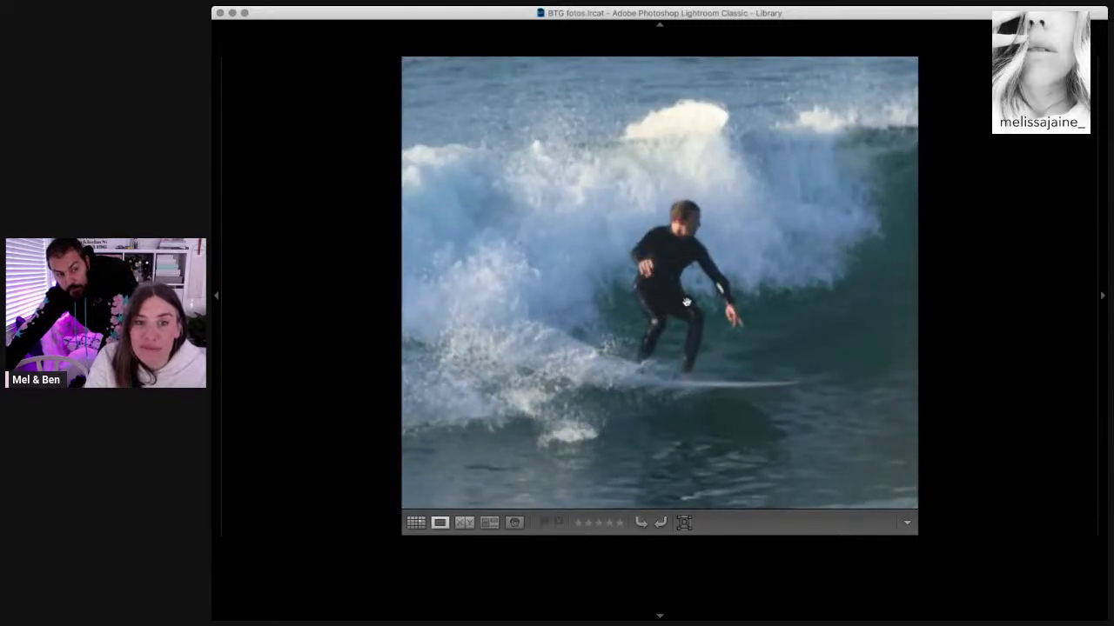
{"action": "key", "text": "Right"}
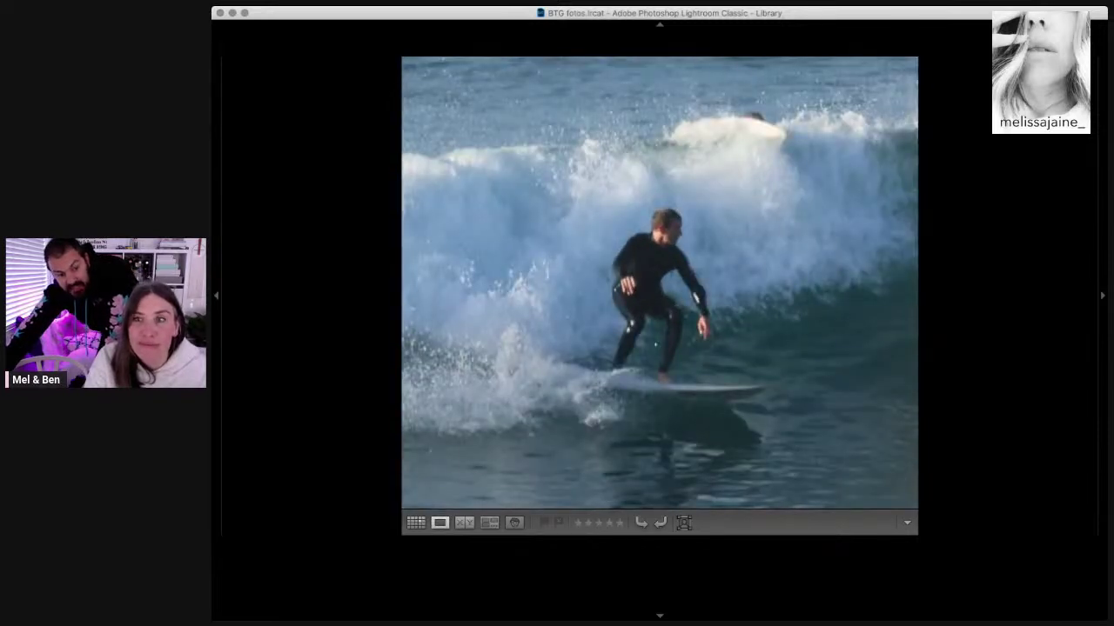
{"action": "left_click", "coordinate": [598, 179]}
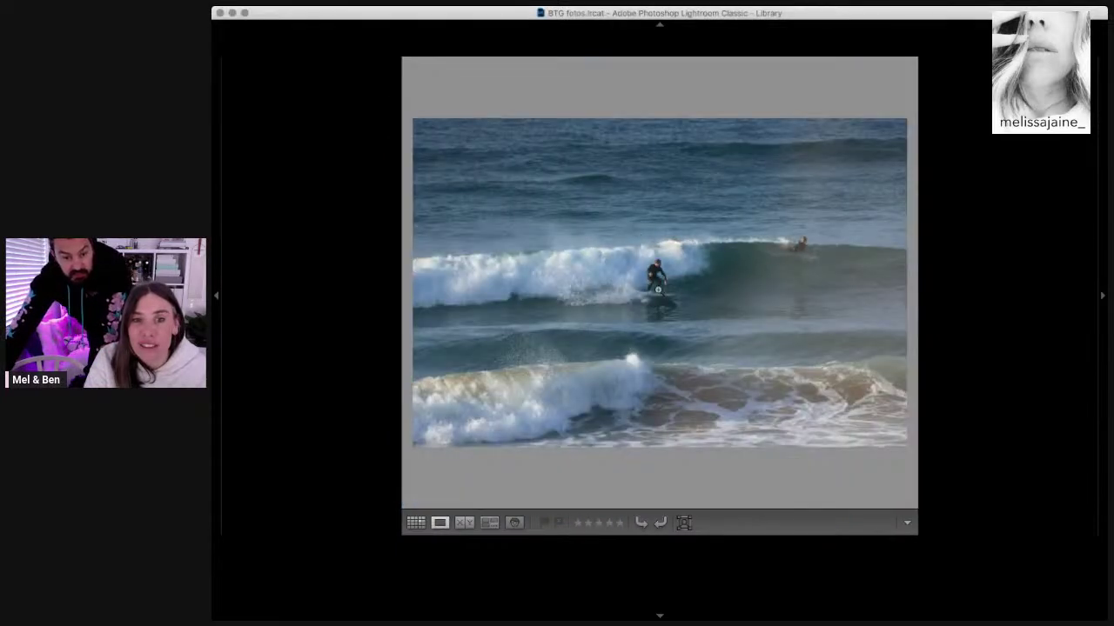
{"action": "left_click", "coordinate": [658, 290]}
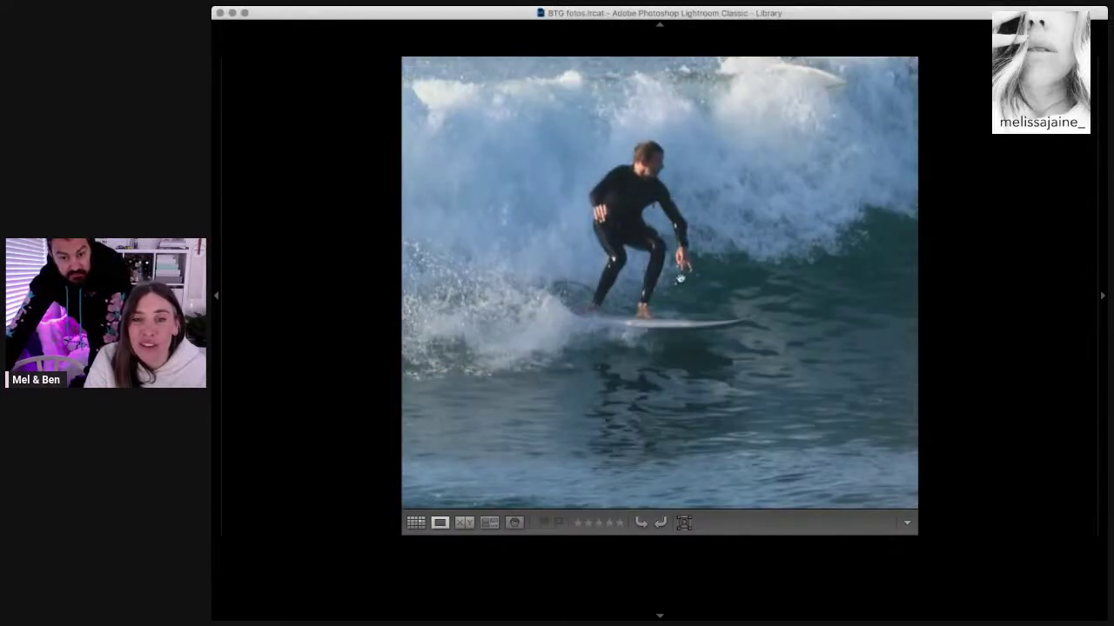
Step: Step through the rest of the burst to a wide shot of the breaking wave
{"action": "key", "text": "Right"}
{"action": "key", "text": "Right"}
{"action": "key", "text": "Right"}
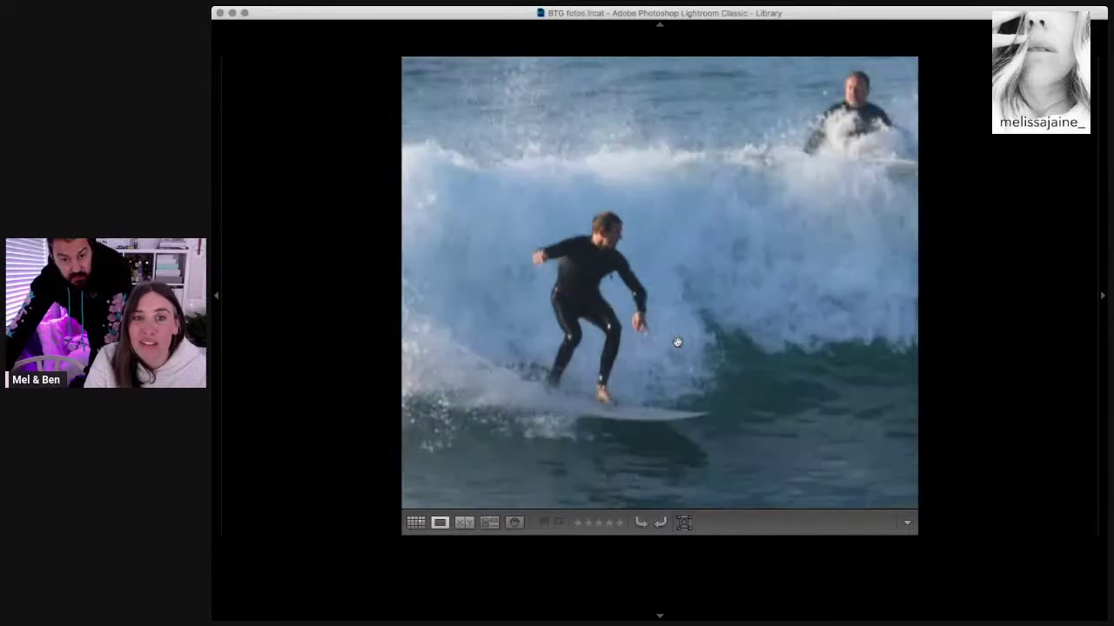
{"action": "key", "text": "Right"}
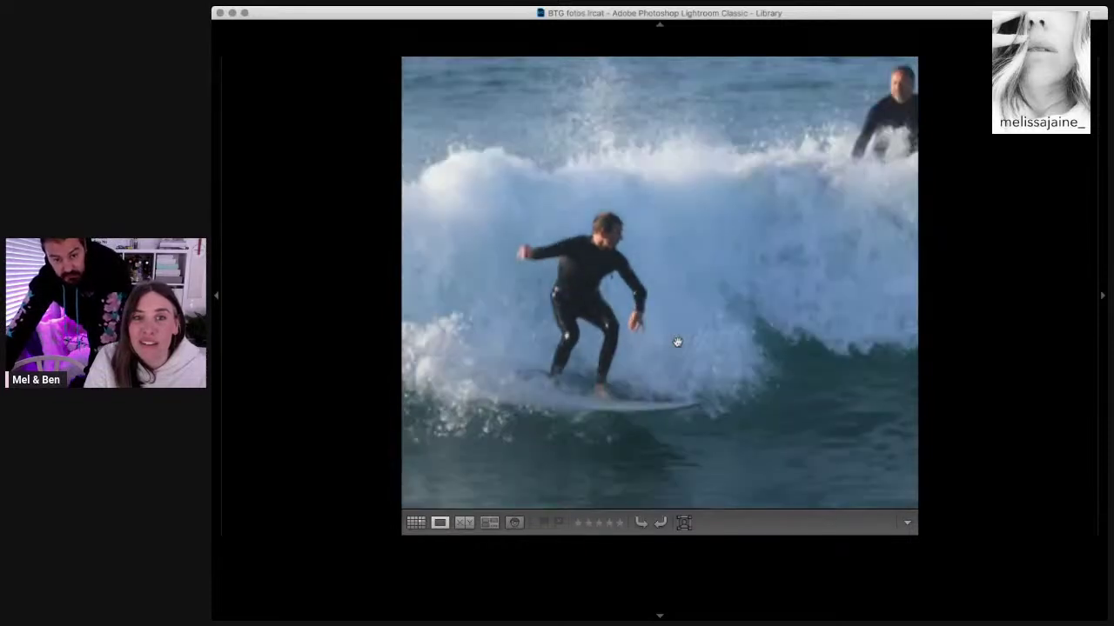
{"action": "key", "text": "Right"}
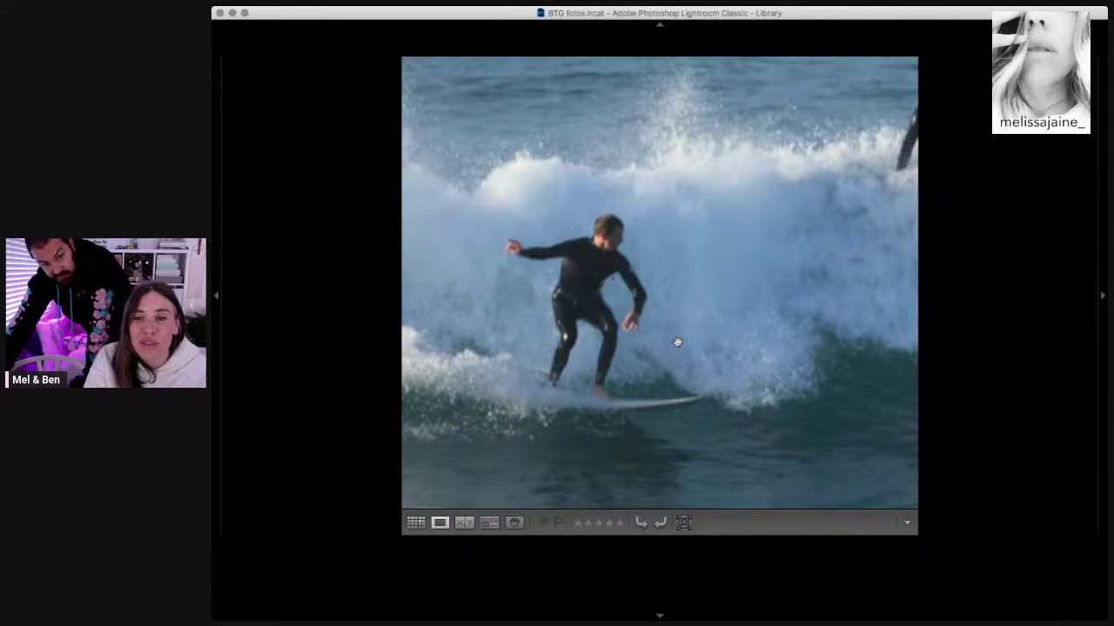
{"action": "key", "text": "Right"}
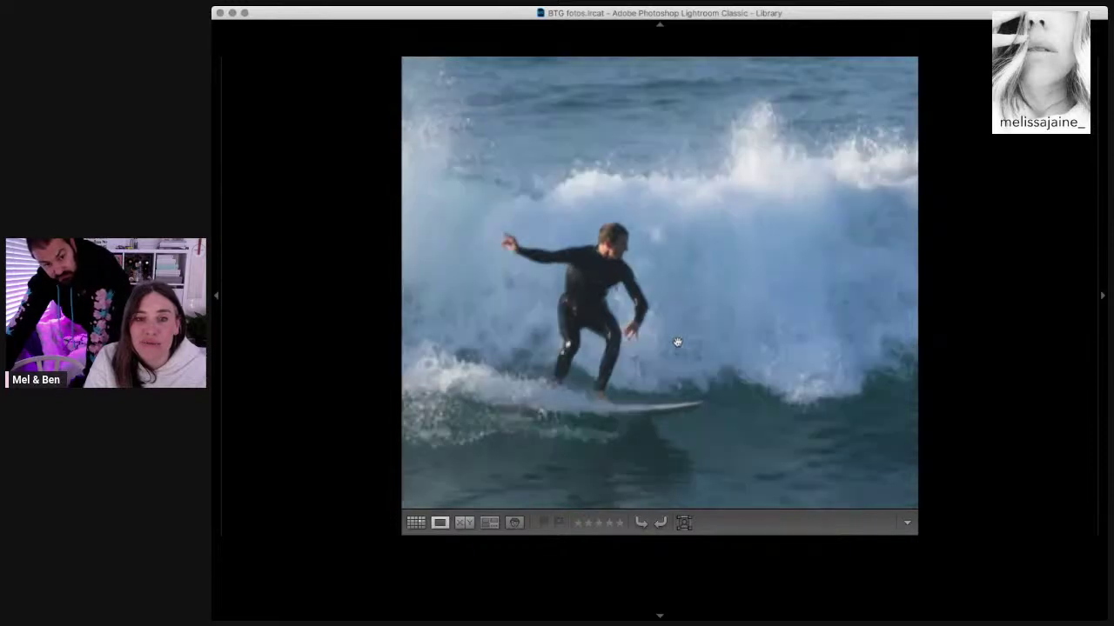
{"action": "key", "text": "Right"}
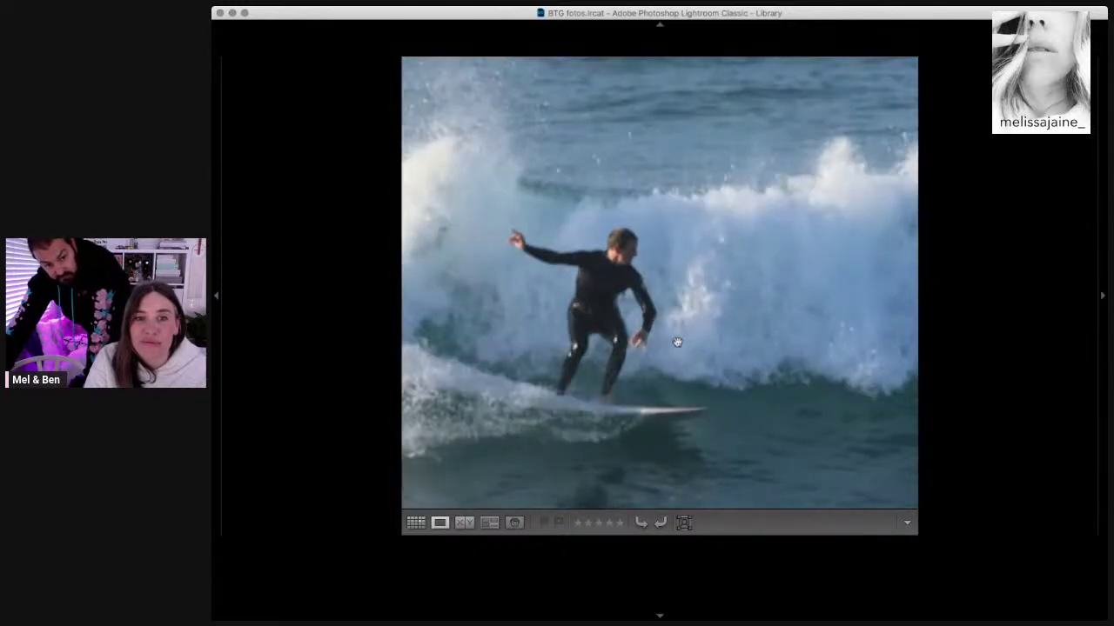
{"action": "key", "text": "Right"}
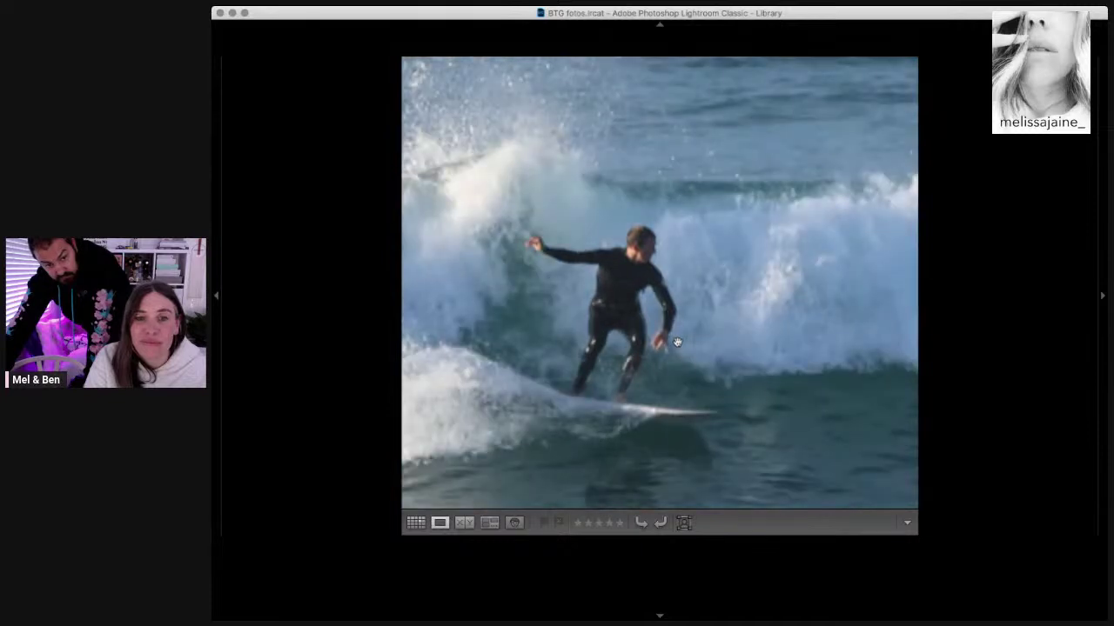
{"action": "key", "text": "Right"}
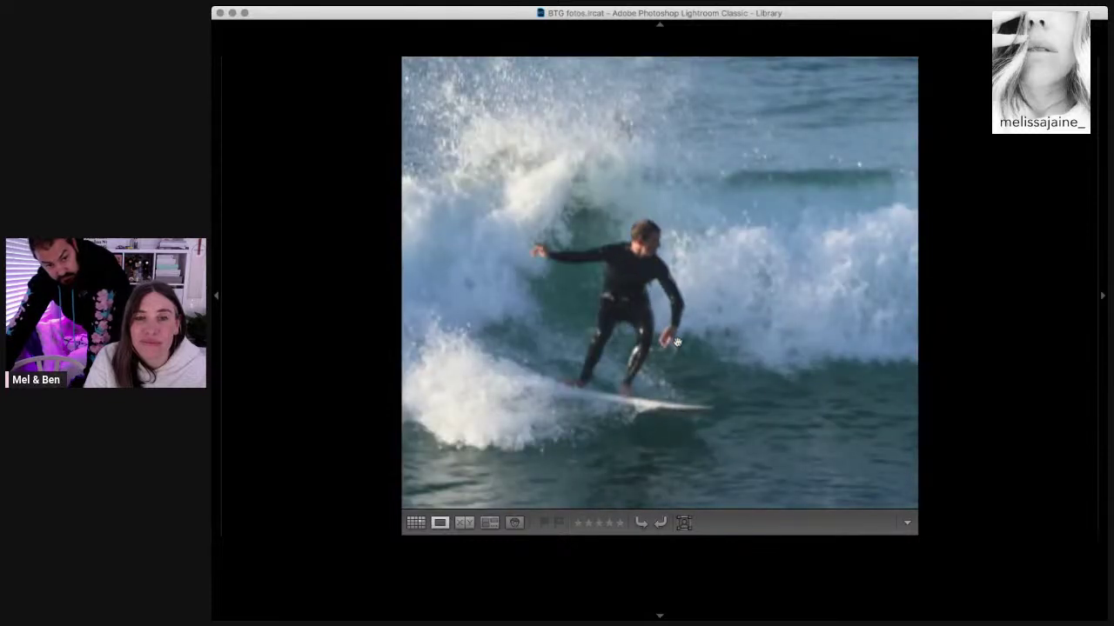
{"action": "key", "text": "Right"}
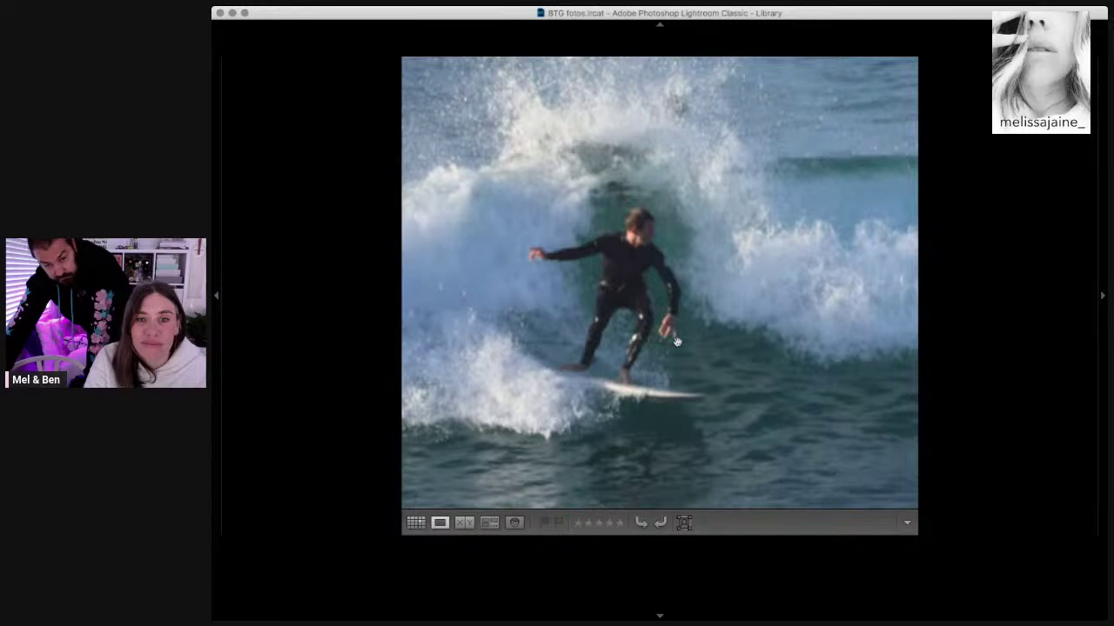
{"action": "key", "text": "Right"}
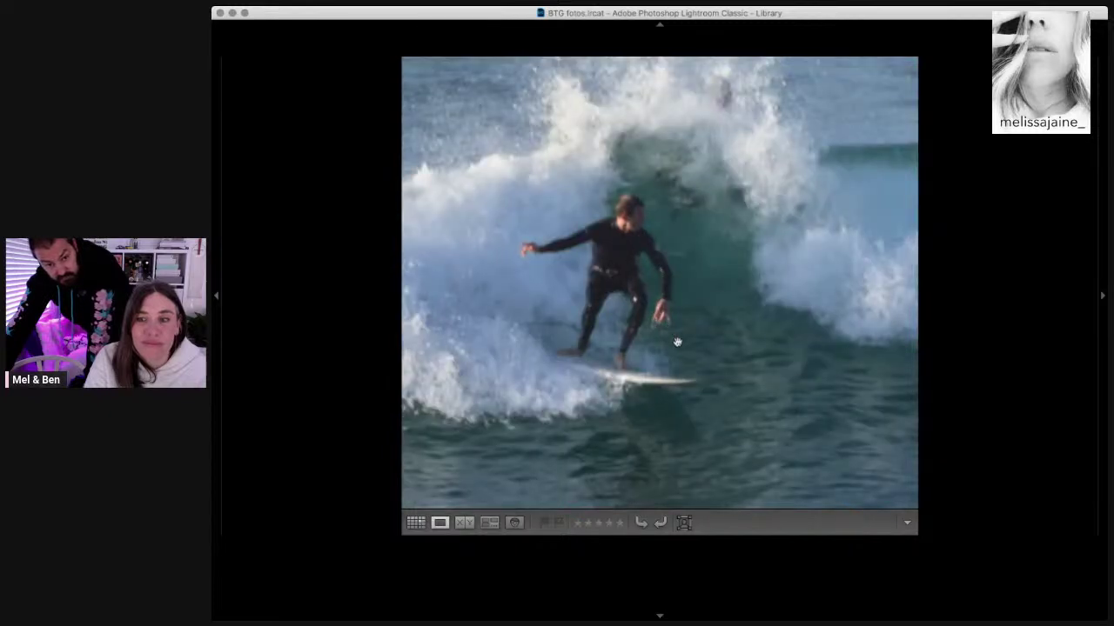
{"action": "key", "text": "Right"}
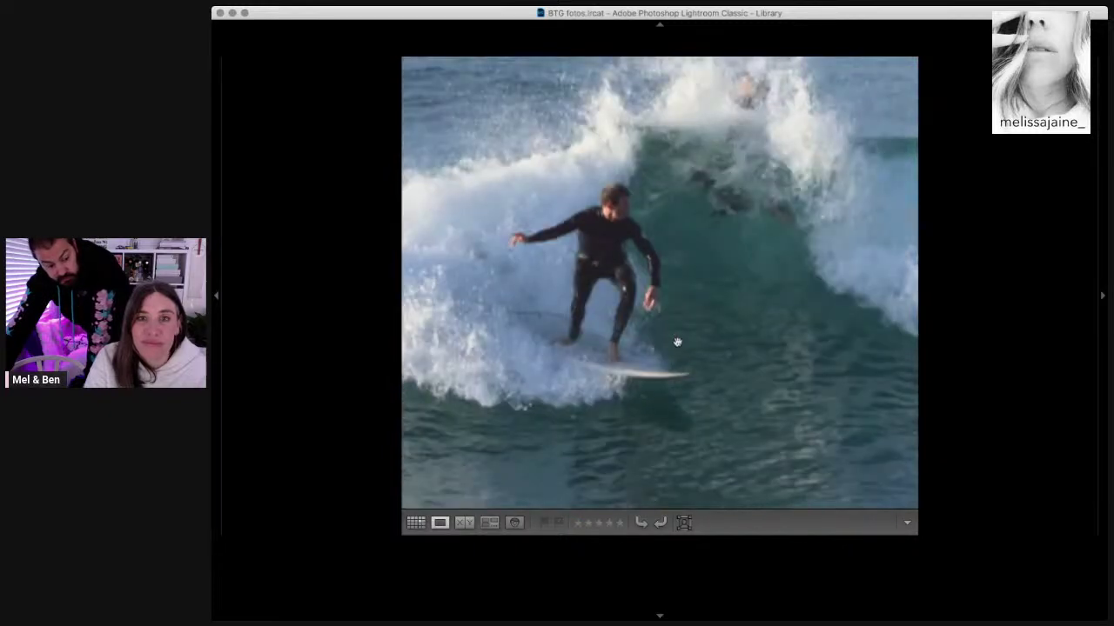
{"action": "key", "text": "Right"}
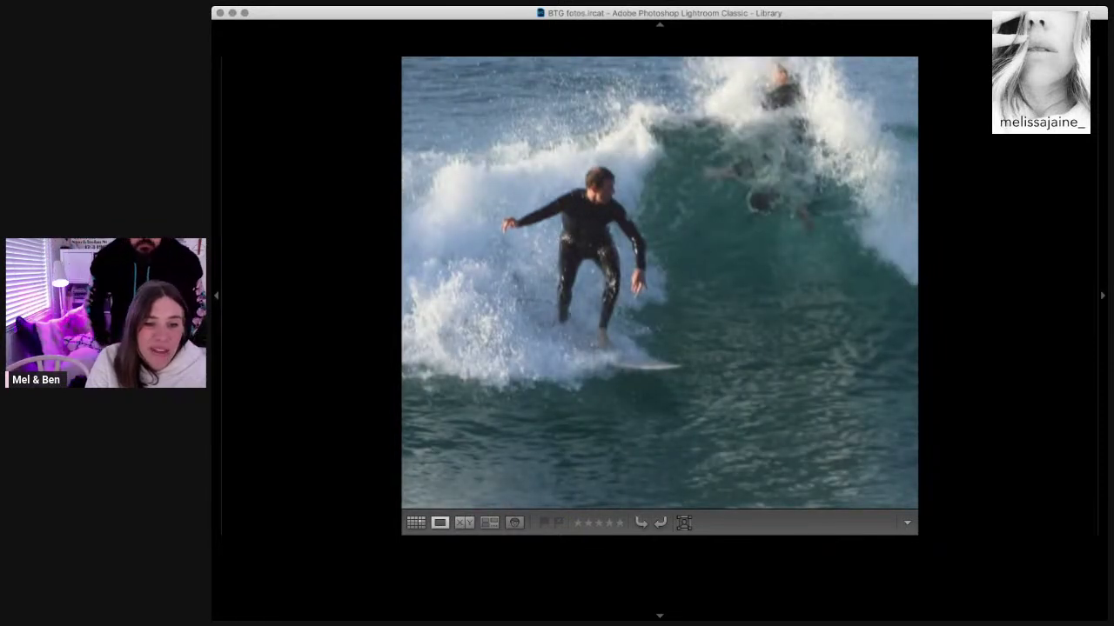
{"action": "key", "text": "Right"}
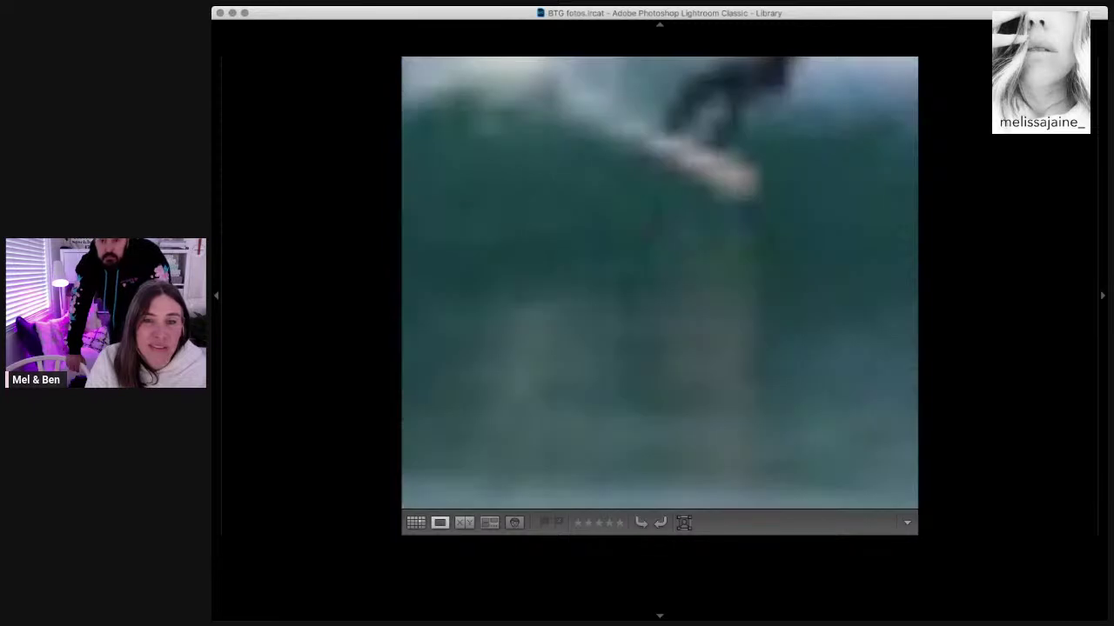
{"action": "key", "text": "Right"}
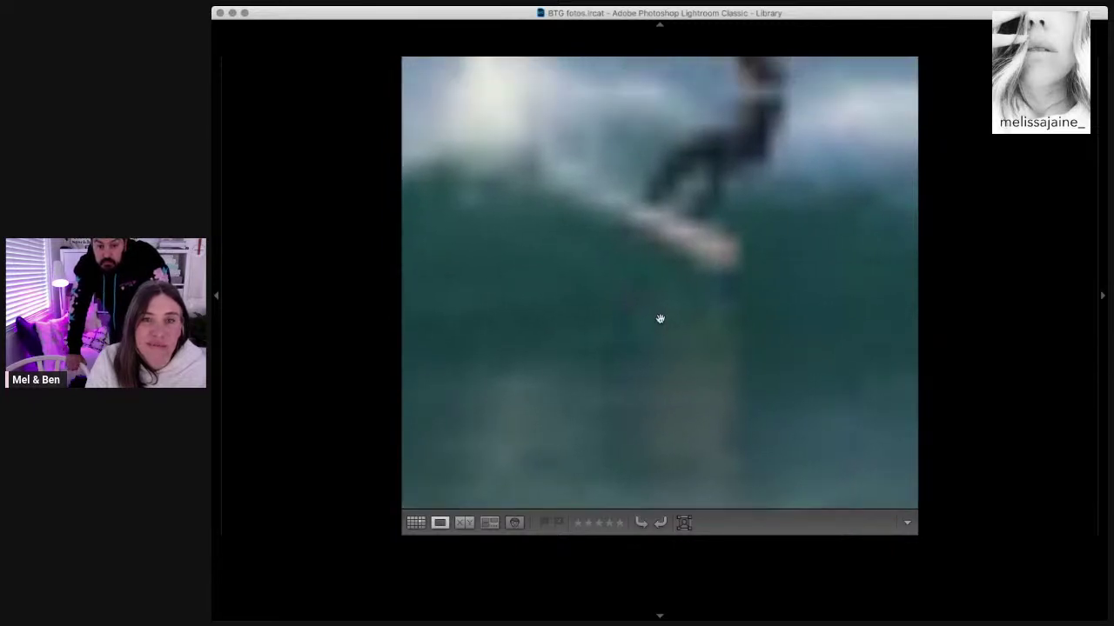
{"action": "key", "text": "Right"}
{"action": "key", "text": "Right"}
{"action": "key", "text": "Right"}
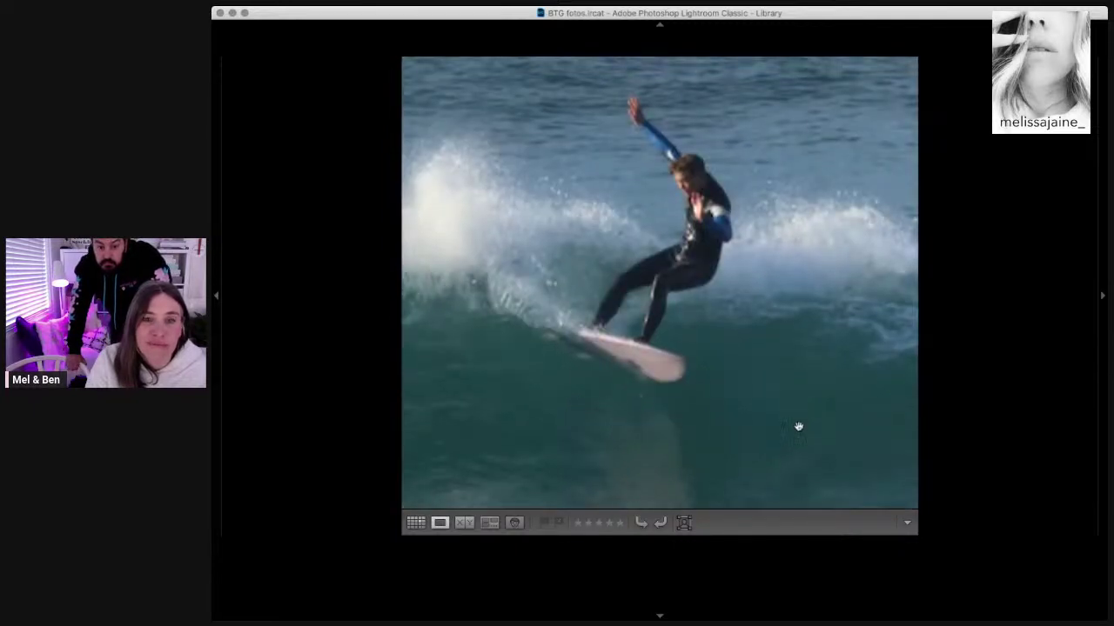
{"action": "key", "text": "Right"}
{"action": "key", "text": "Right"}
{"action": "key", "text": "Right"}
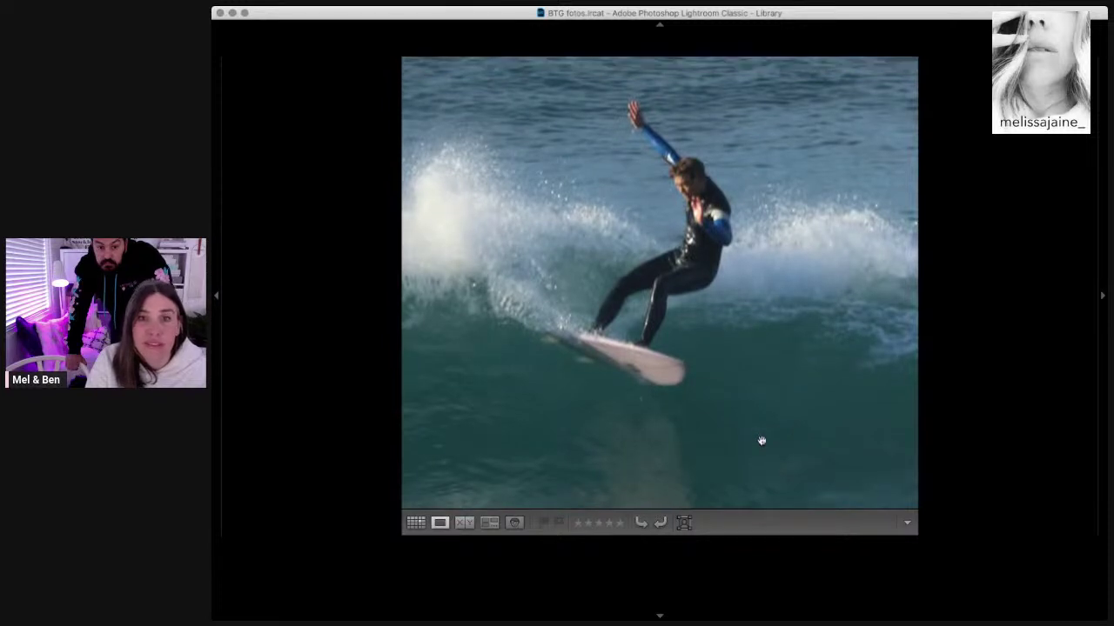
{"action": "key", "text": "Right"}
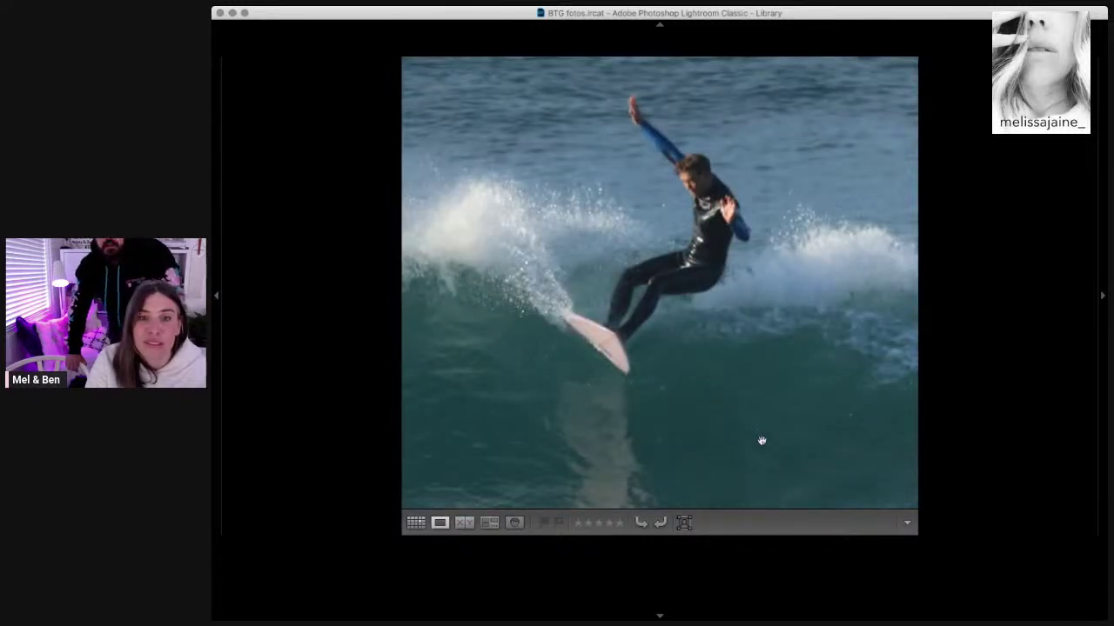
{"action": "key", "text": "Right"}
{"action": "key", "text": "Right"}
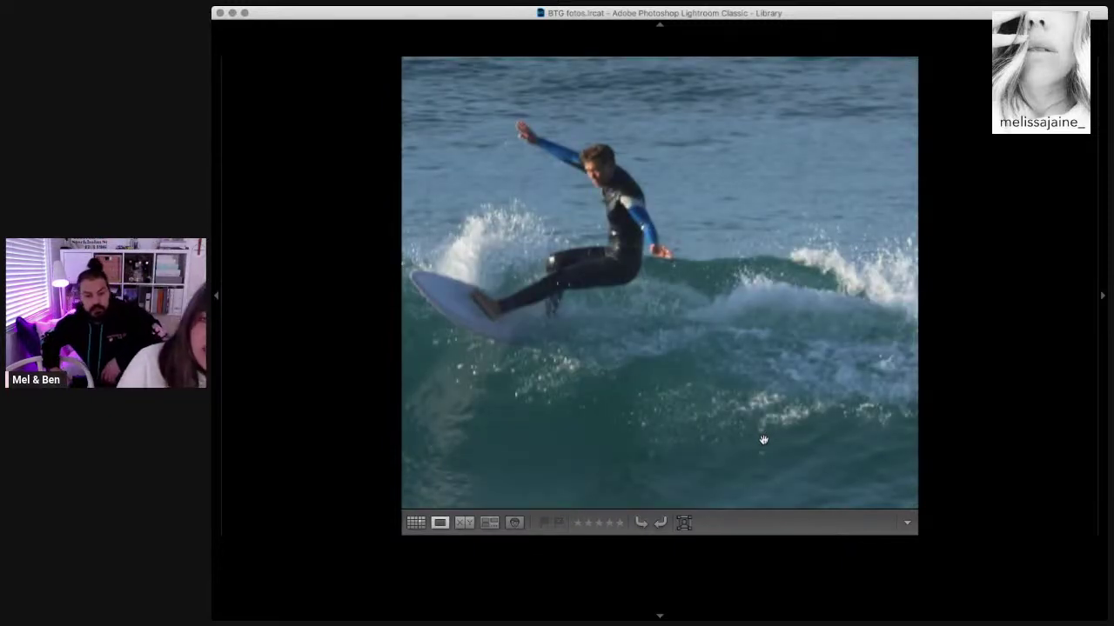
{"action": "key", "text": "Right"}
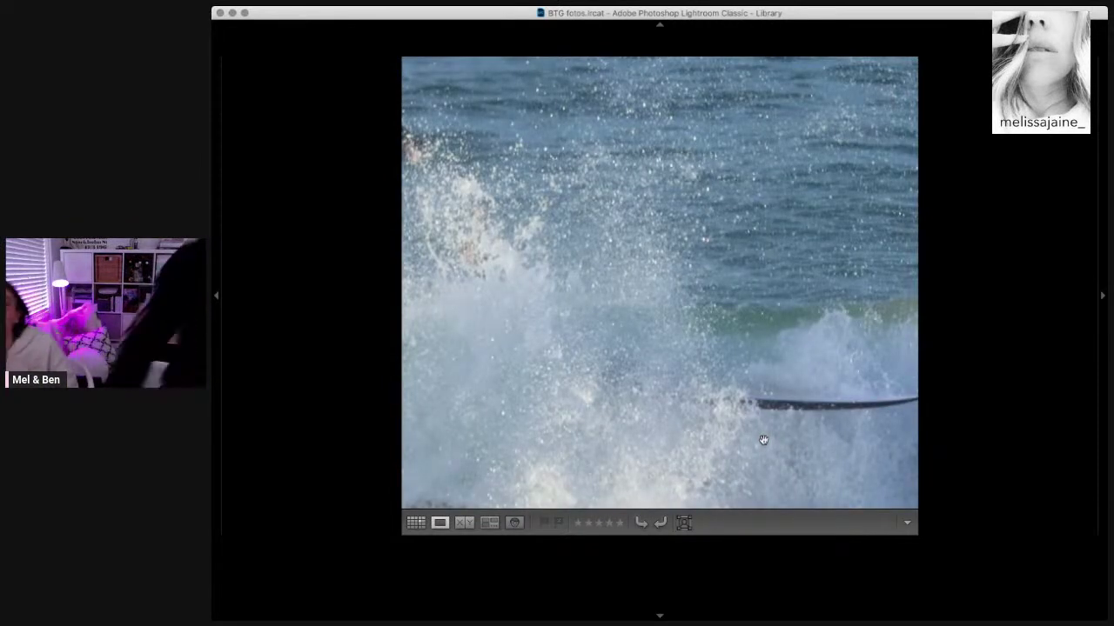
{"action": "key", "text": "Right"}
{"action": "key", "text": "Right"}
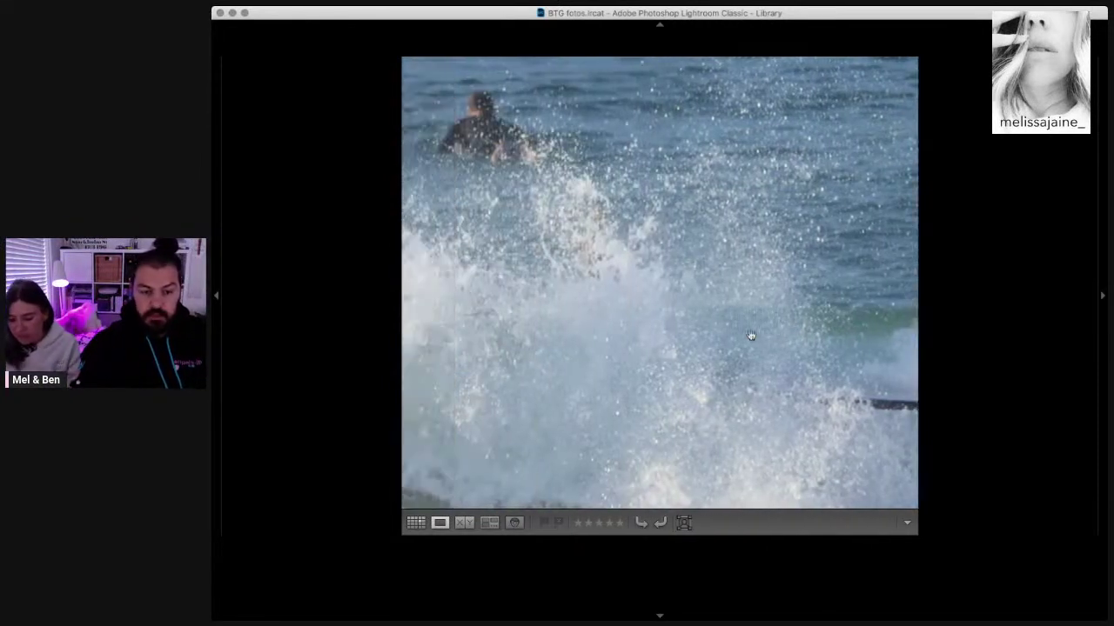
{"action": "key", "text": "Right"}
{"action": "key", "text": "Right"}
{"action": "key", "text": "Right"}
{"action": "key", "text": "Right"}
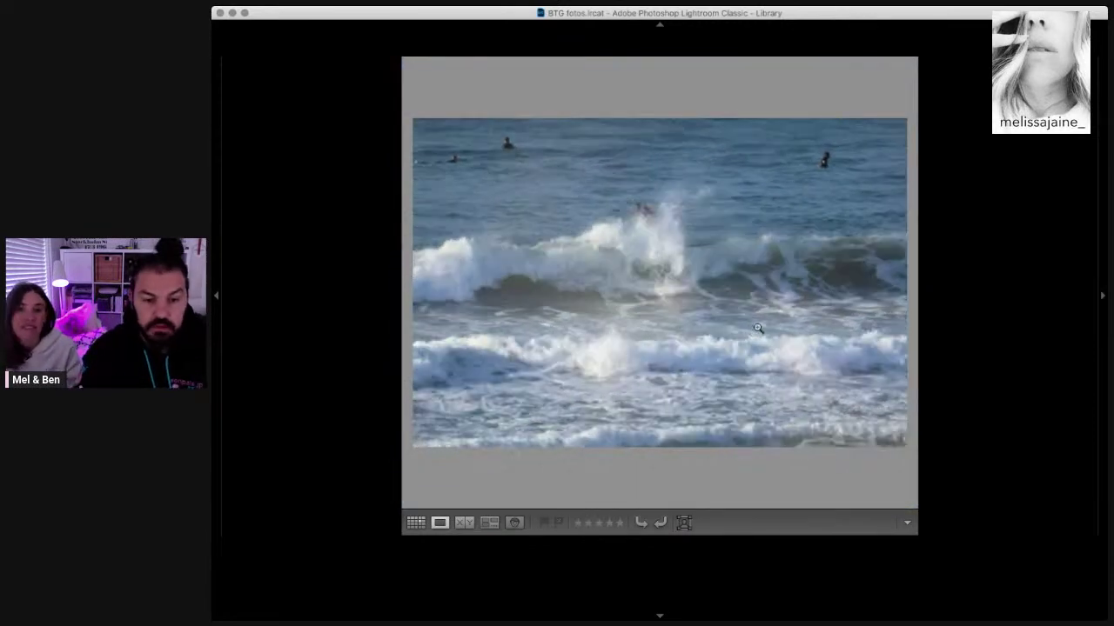
{"action": "key", "text": "Right"}
{"action": "key", "text": "Right"}
Step: Advance two frames and toggle zoom on the surfer, returning to the full view
{"action": "key", "text": "Right"}
{"action": "key", "text": "Right"}
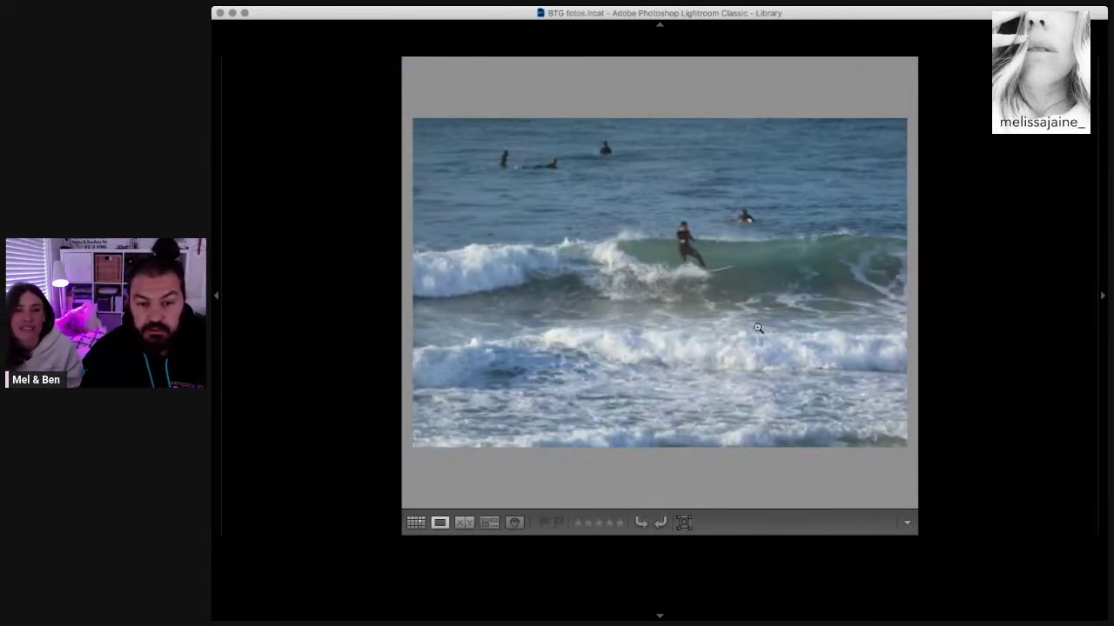
{"action": "key", "text": "Right"}
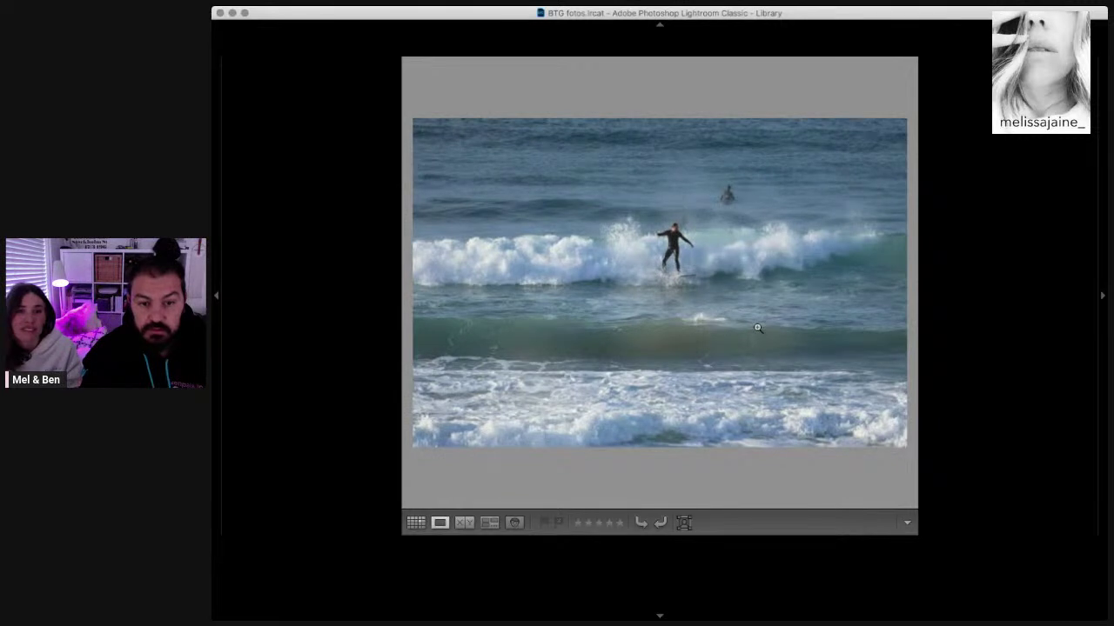
{"action": "key", "text": "Right"}
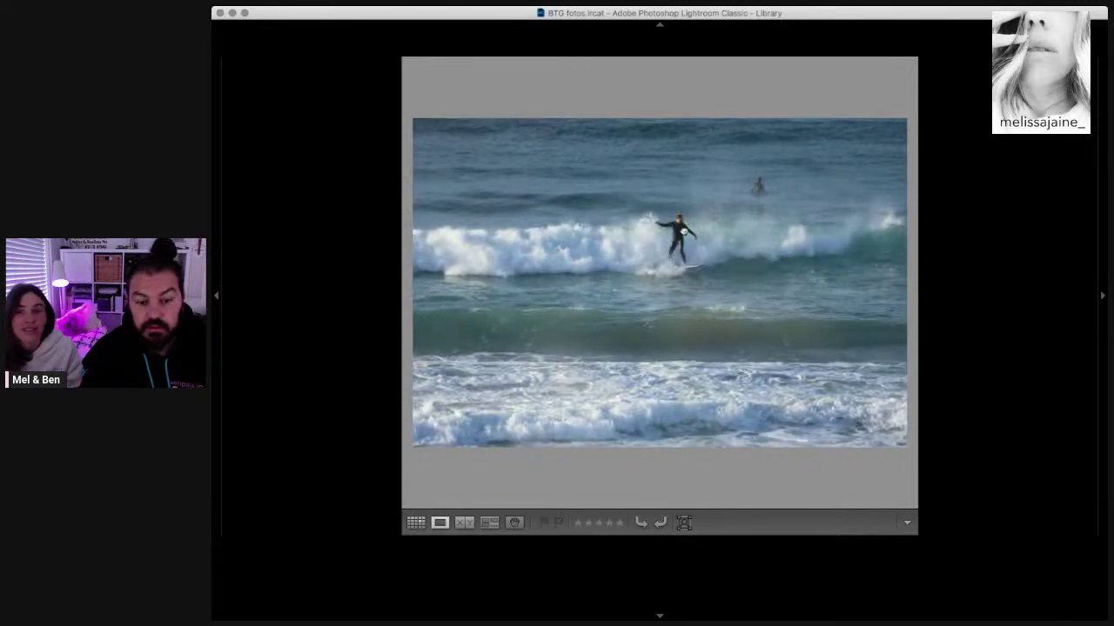
{"action": "left_click", "coordinate": [683, 231]}
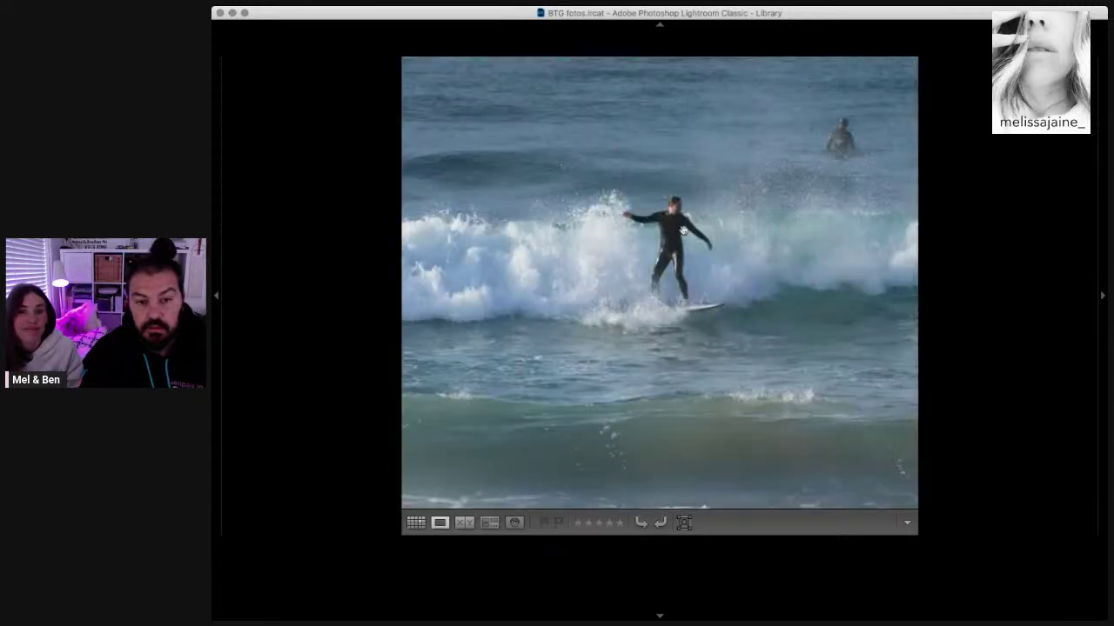
{"action": "left_click", "coordinate": [684, 231]}
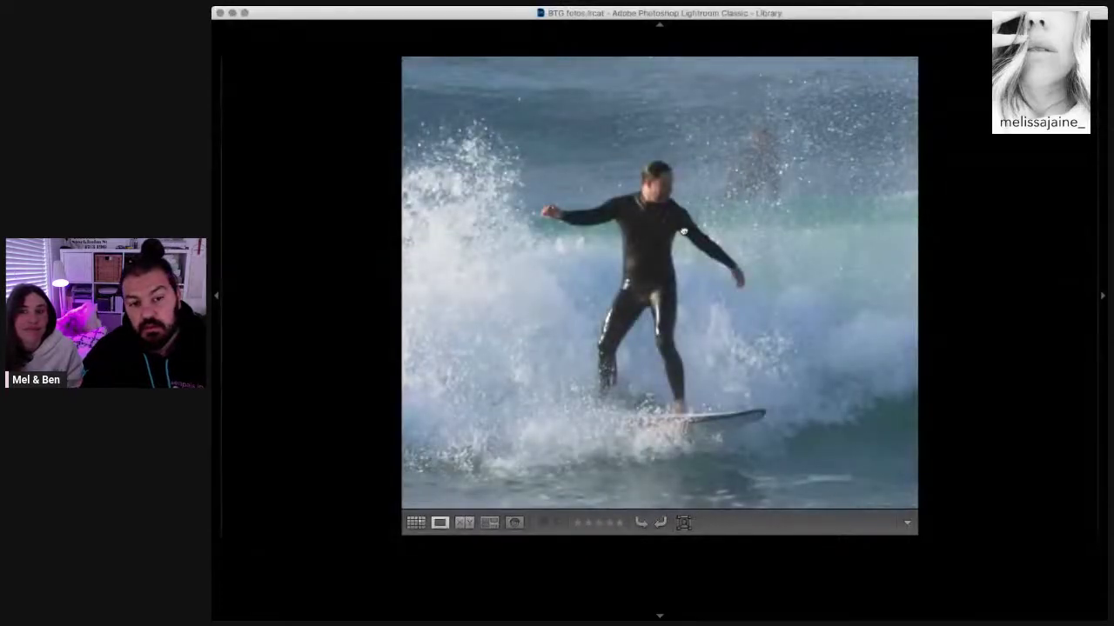
{"action": "left_click", "coordinate": [684, 231]}
Step: Step through later burst frames, zooming in on the surfer once along the way
{"action": "key", "text": "Right"}
{"action": "key", "text": "Right"}
{"action": "key", "text": "Right"}
{"action": "key", "text": "Right"}
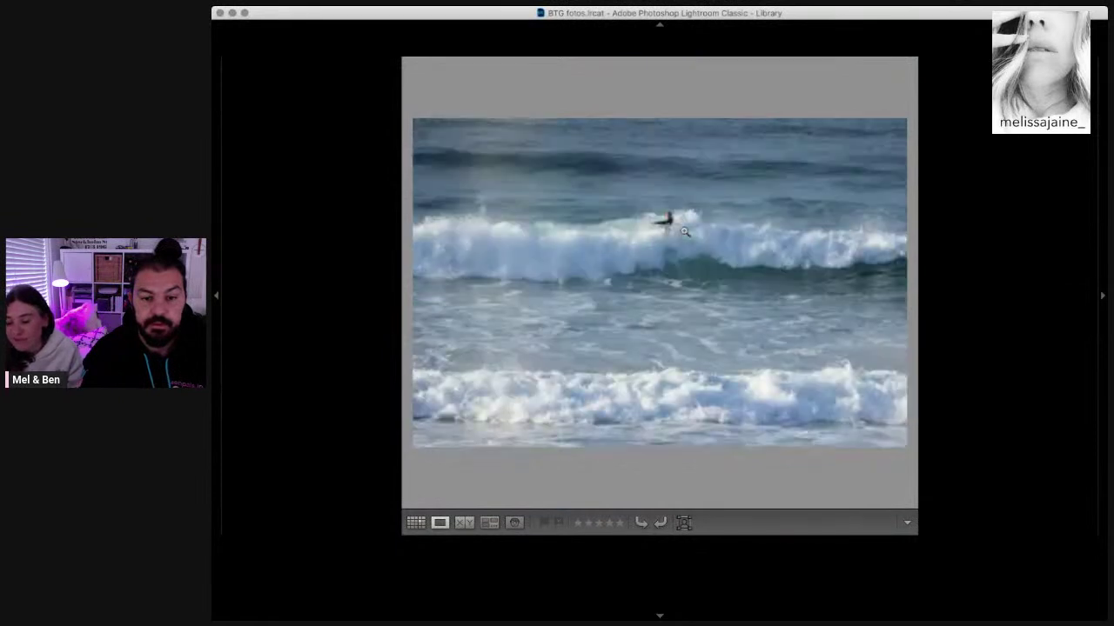
{"action": "key", "text": "Right"}
{"action": "key", "text": "Right"}
{"action": "key", "text": "Right"}
{"action": "key", "text": "Right"}
{"action": "key", "text": "Right"}
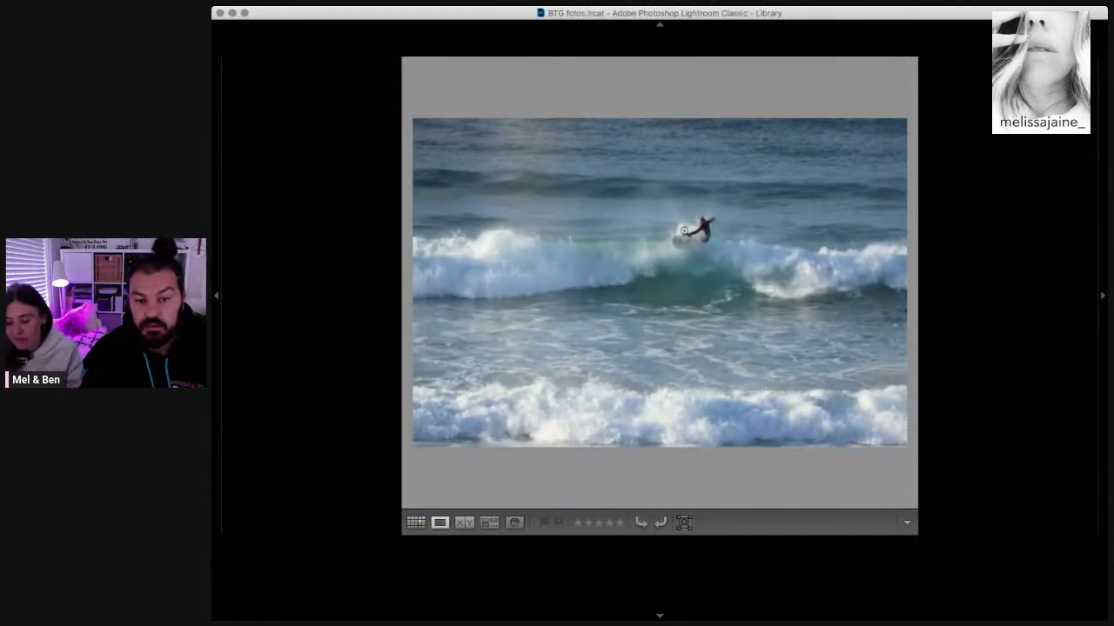
{"action": "key", "text": "Right"}
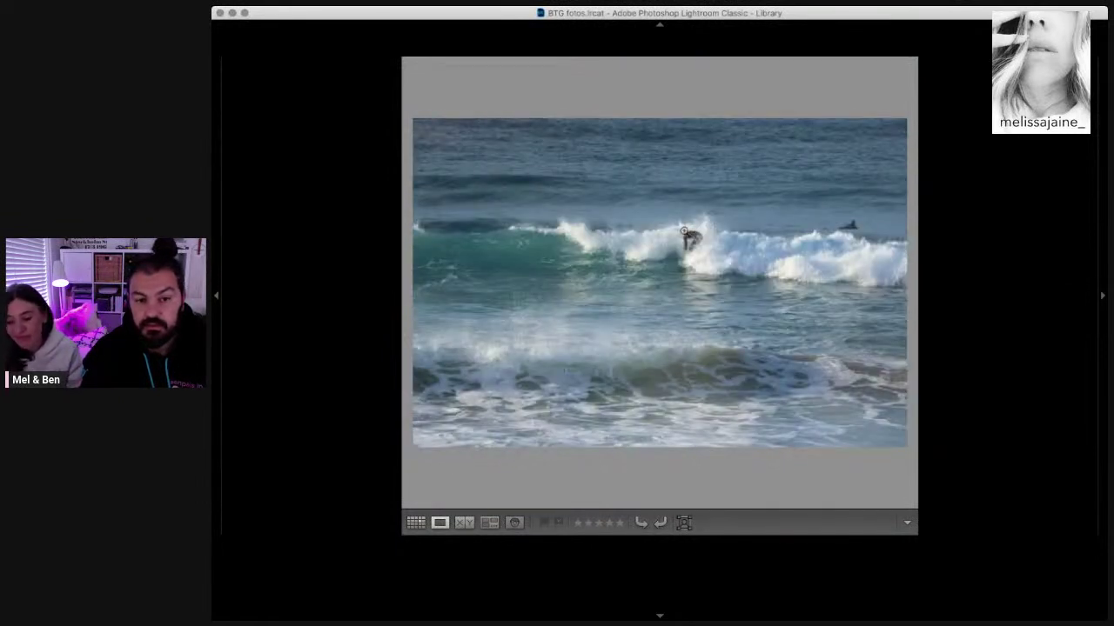
{"action": "key", "text": "Right"}
{"action": "left_click", "coordinate": [687, 237]}
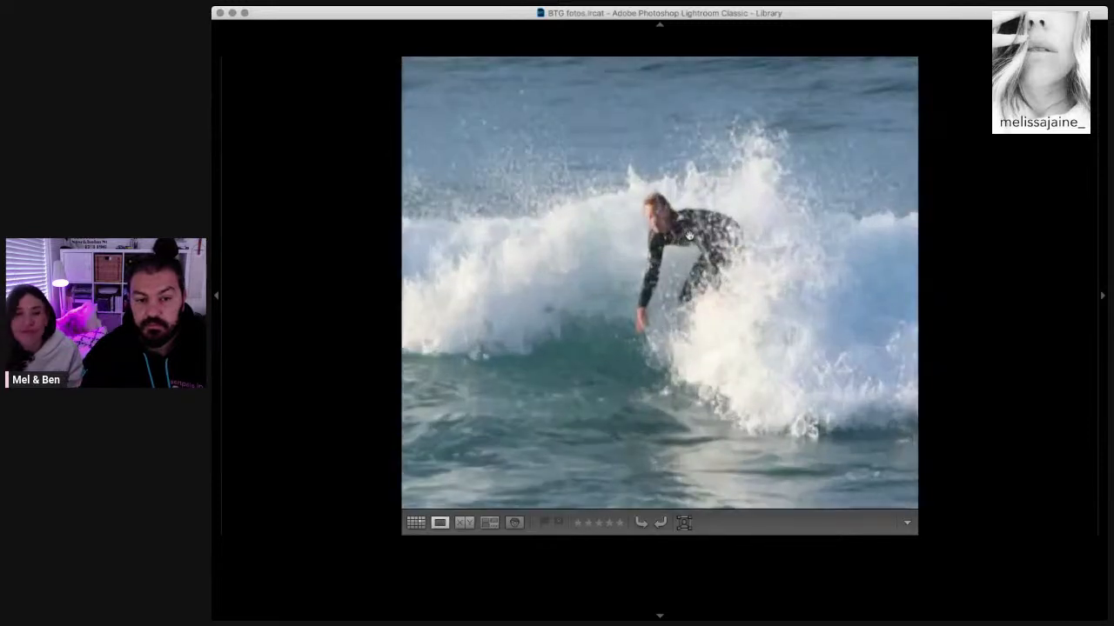
{"action": "key", "text": "Right"}
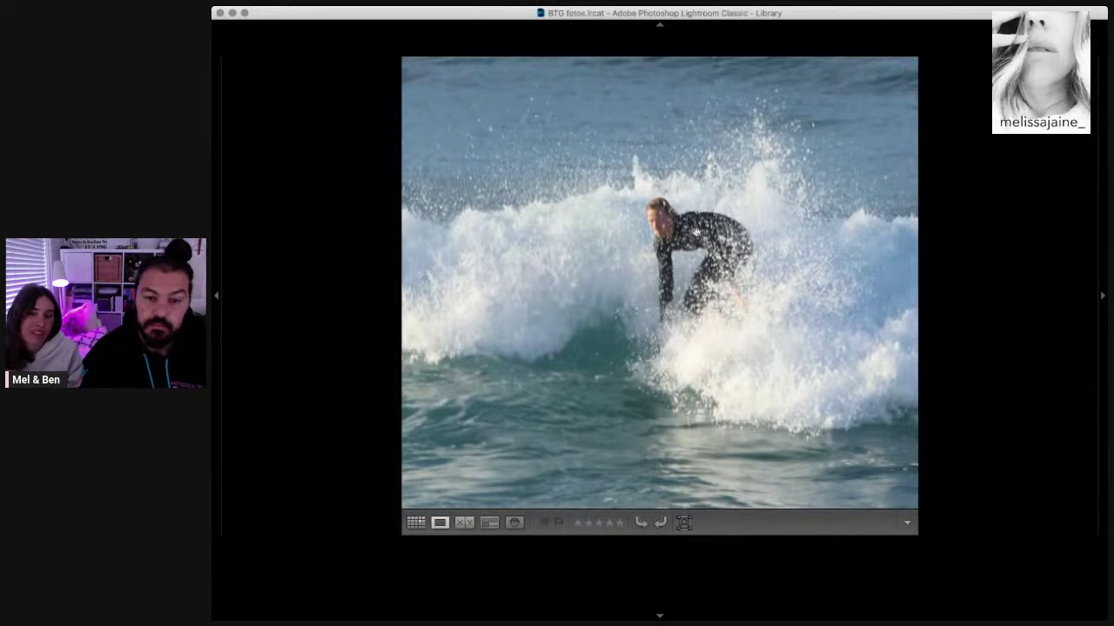
{"action": "key", "text": "Right"}
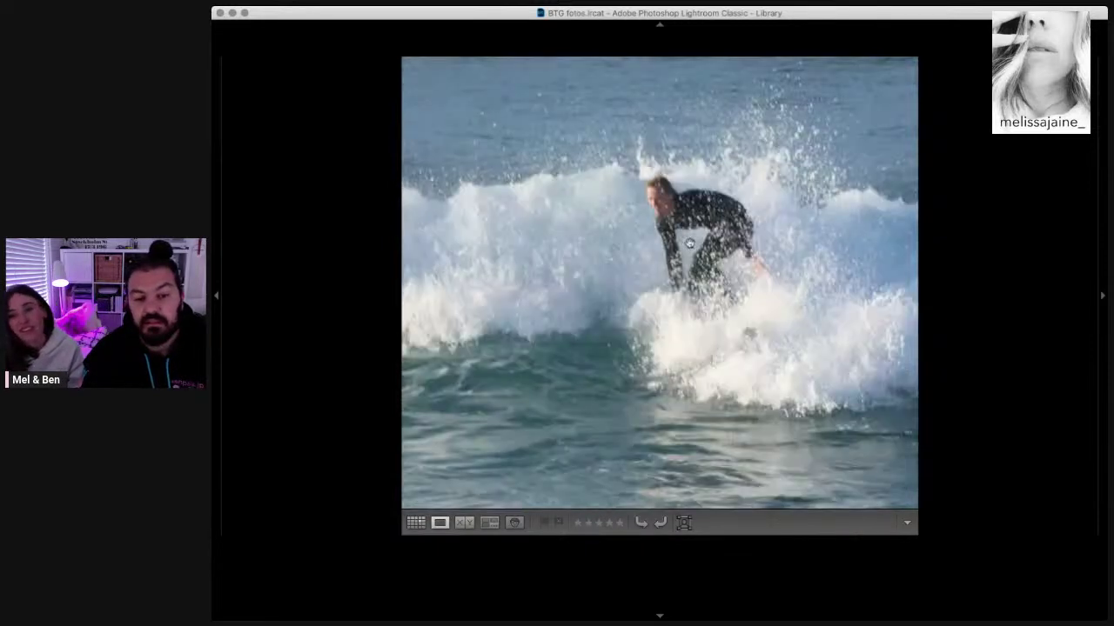
{"action": "key", "text": "Right"}
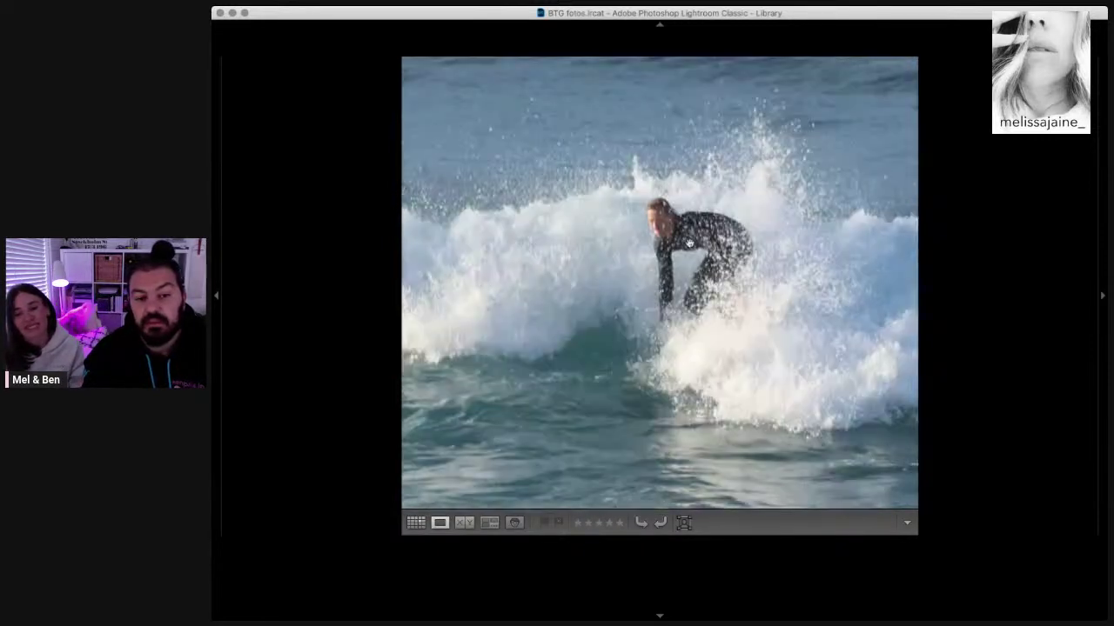
{"action": "key", "text": "Right"}
{"action": "key", "text": "Right"}
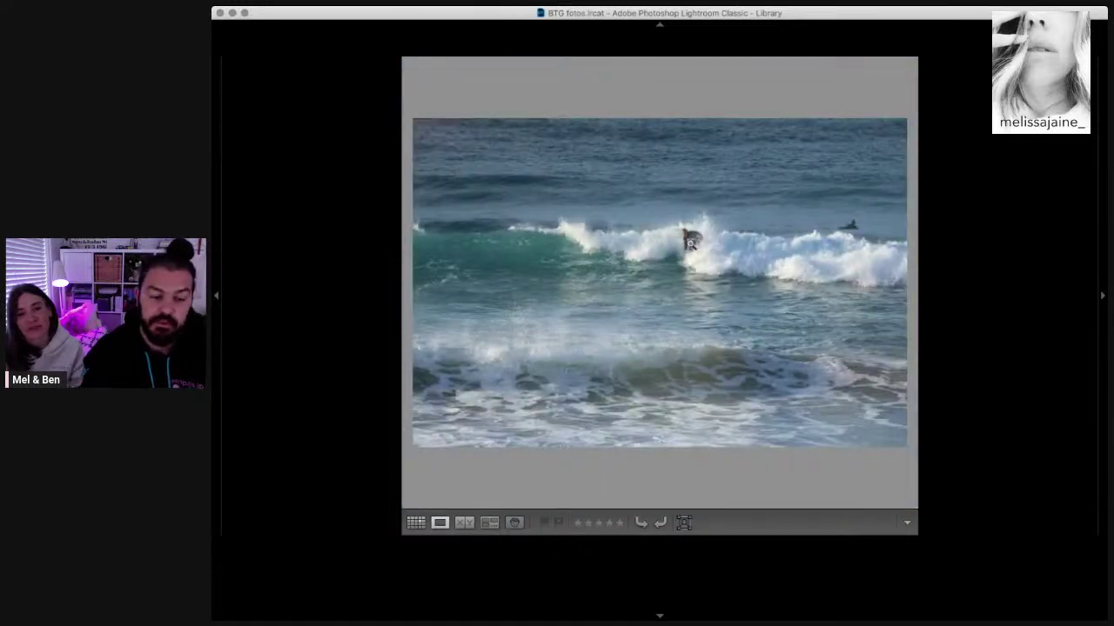
{"action": "key", "text": "Right"}
Step: Check the surfer at 1:1 on two more frames, fitting back and advancing between them
{"action": "key", "text": "Right"}
{"action": "key", "text": "Right"}
{"action": "key", "text": "Right"}
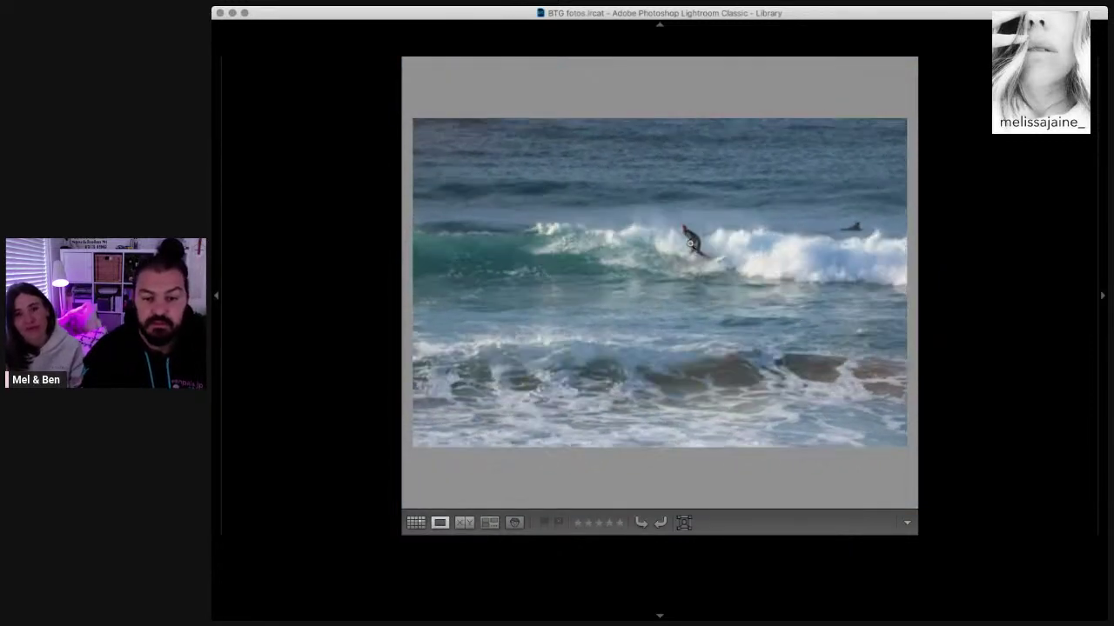
{"action": "key", "text": "Right"}
{"action": "key", "text": "Right"}
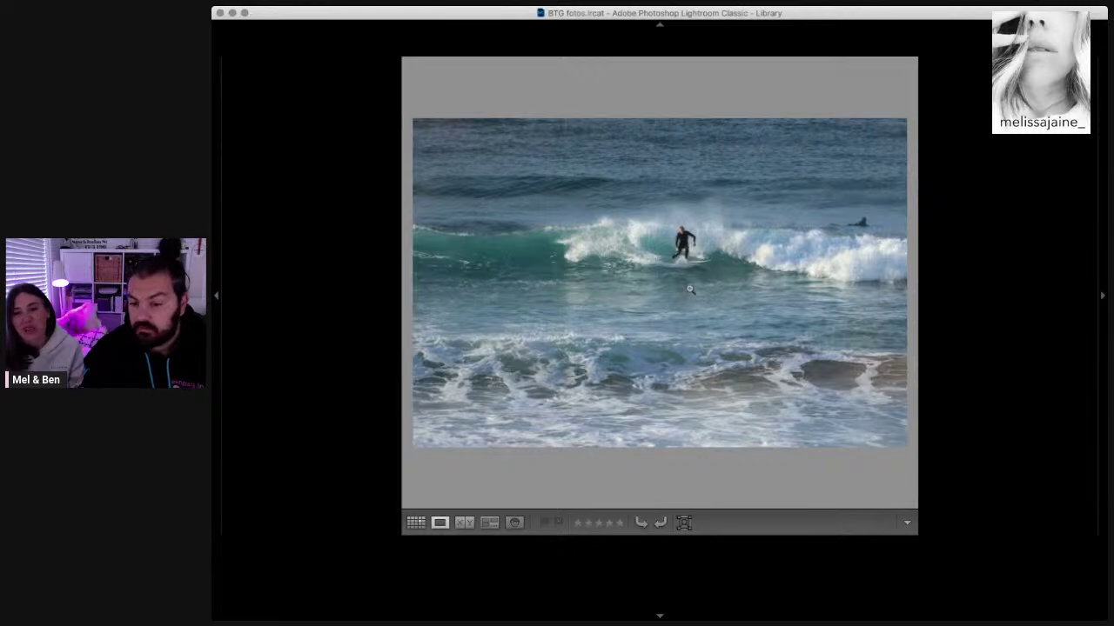
{"action": "left_click", "coordinate": [684, 252]}
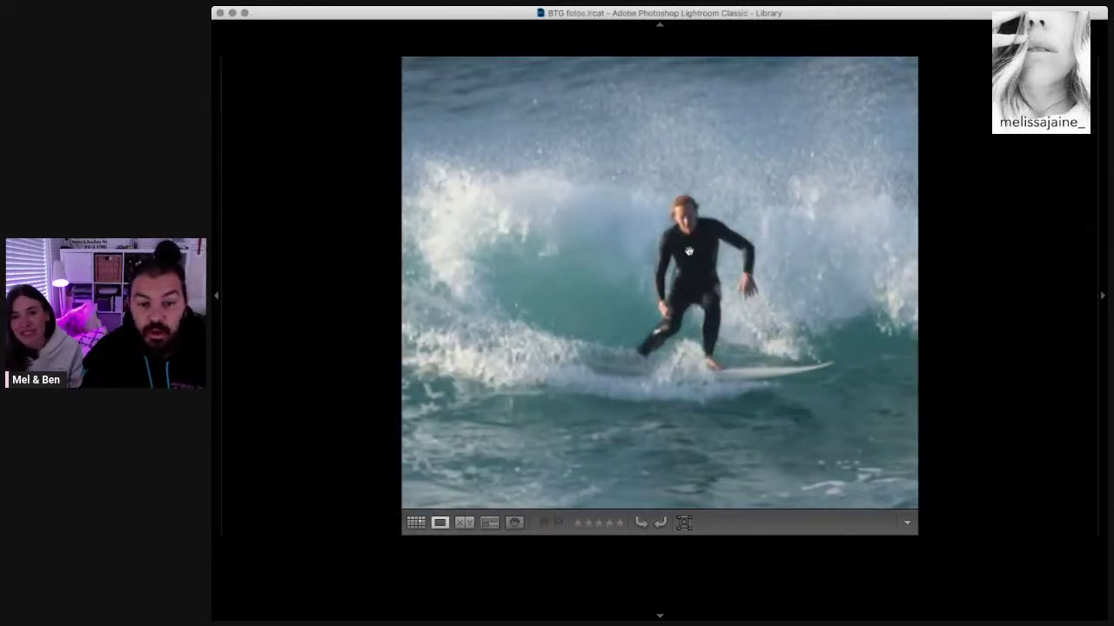
{"action": "left_click", "coordinate": [688, 252]}
{"action": "key", "text": "Right"}
{"action": "key", "text": "Right"}
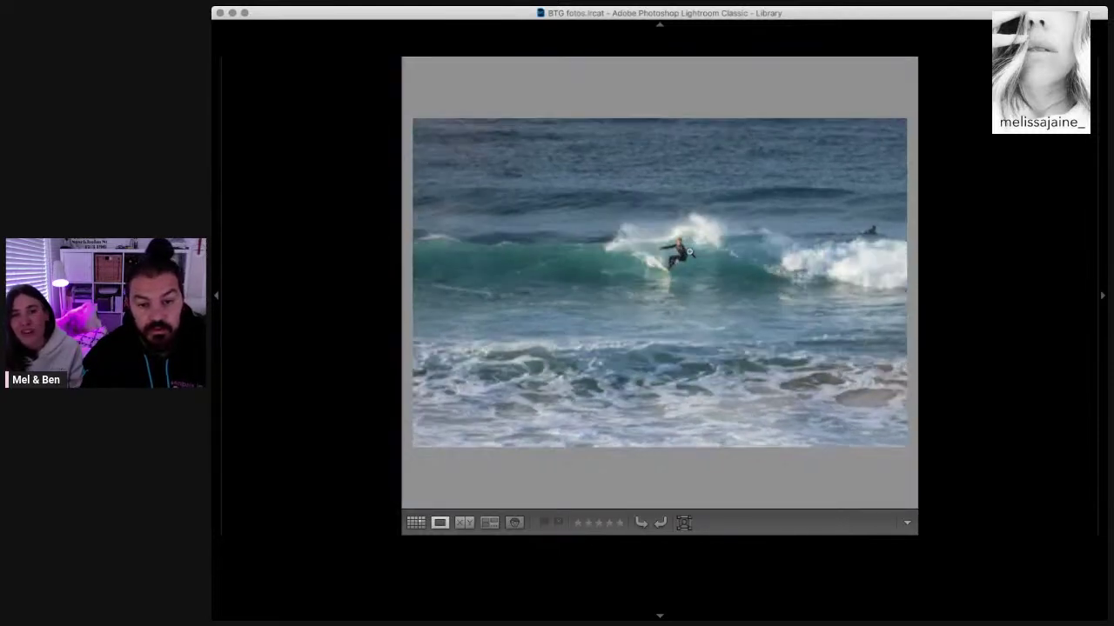
{"action": "key", "text": "Right"}
{"action": "key", "text": "Right"}
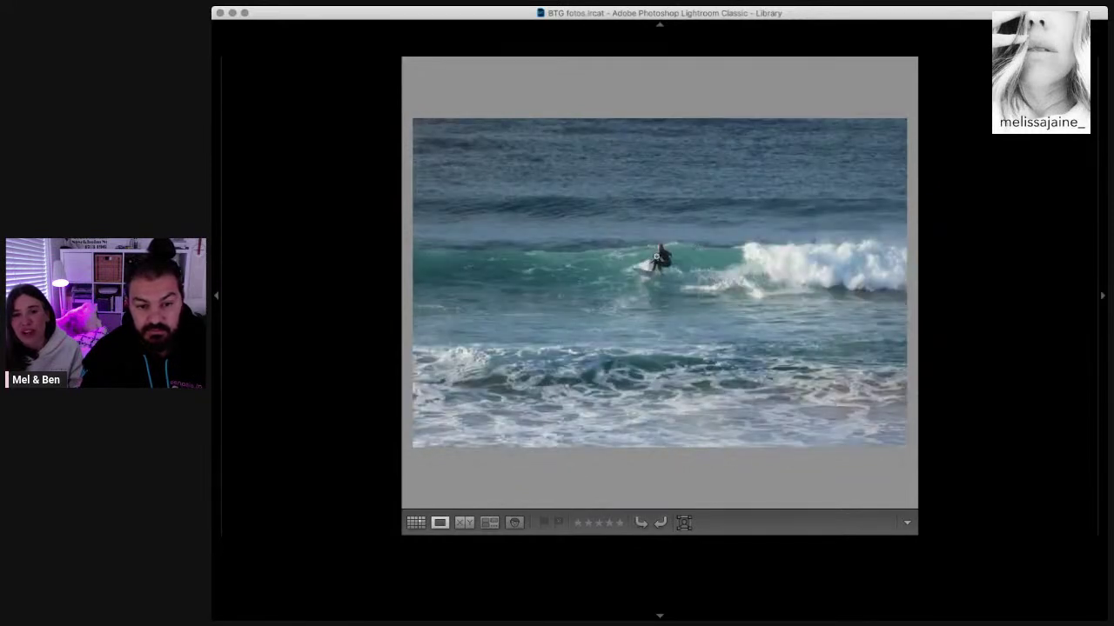
{"action": "left_click", "coordinate": [657, 256]}
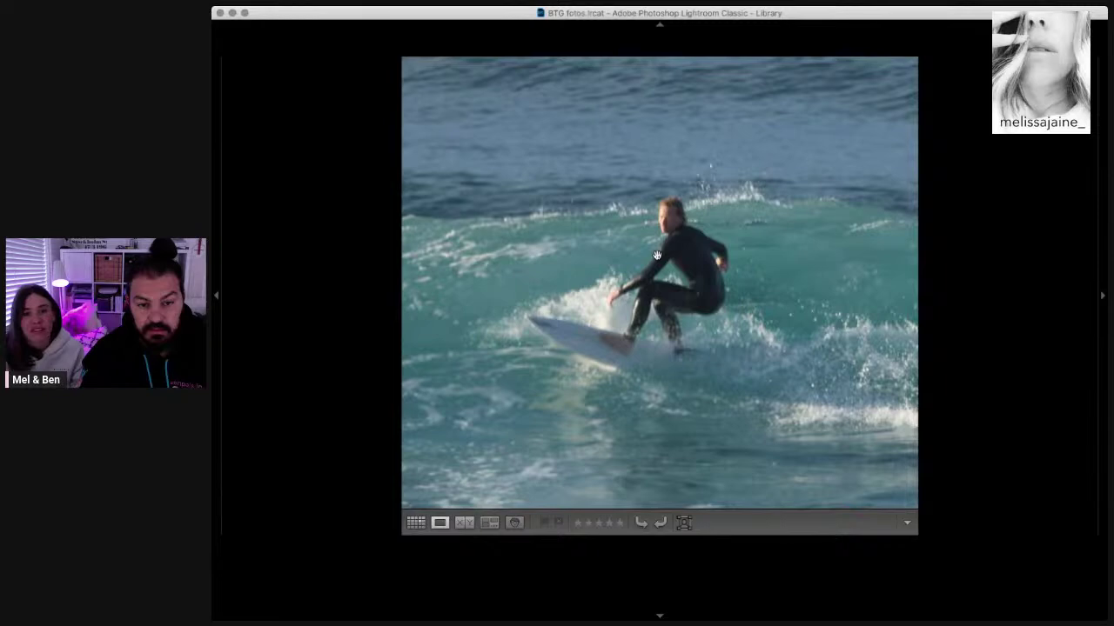
{"action": "left_click", "coordinate": [657, 255]}
{"action": "key", "text": "Right"}
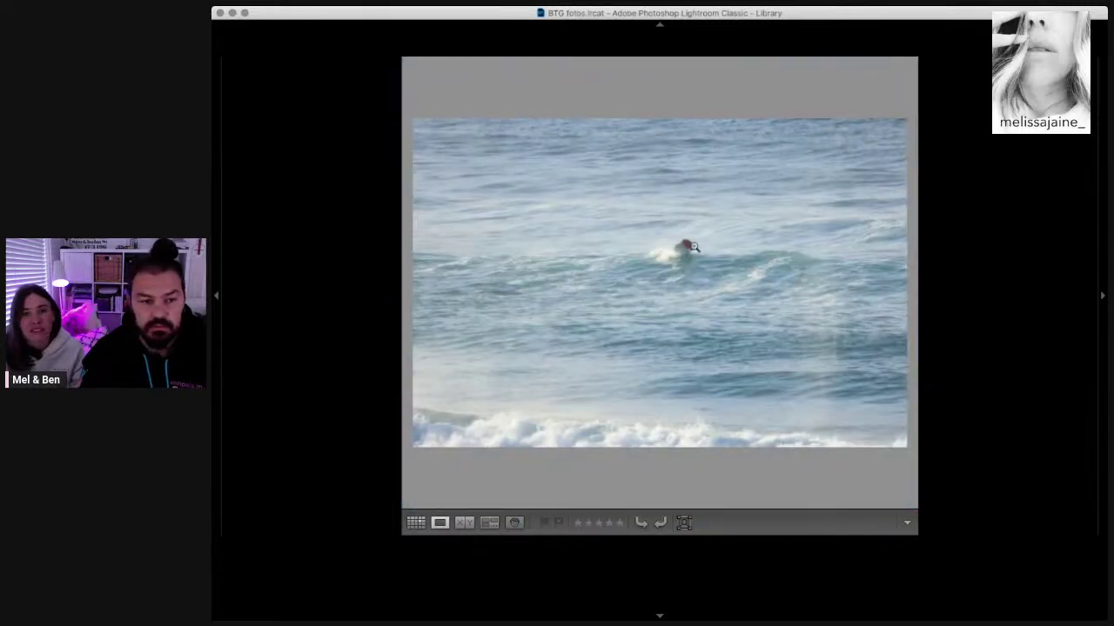
Step: Compare burst frames up close to find the surfer hitting the lip, then zoom back out
{"action": "left_click", "coordinate": [693, 247]}
{"action": "left_click", "coordinate": [688, 257]}
{"action": "key", "text": "Right"}
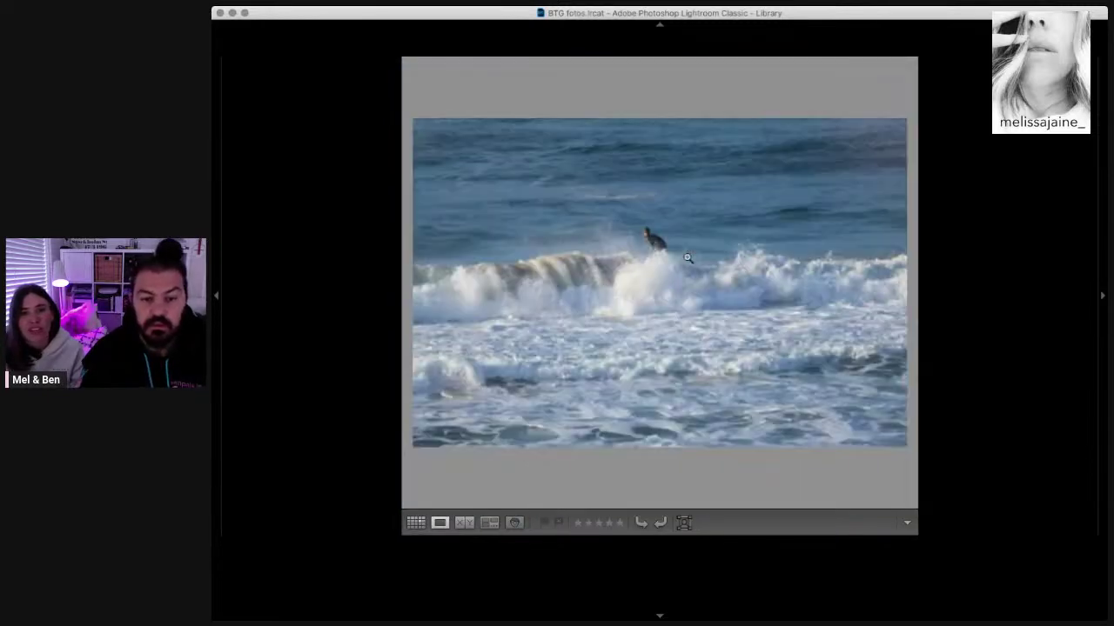
{"action": "key", "text": "Right"}
{"action": "key", "text": "Right"}
{"action": "key", "text": "Right"}
{"action": "key", "text": "Right"}
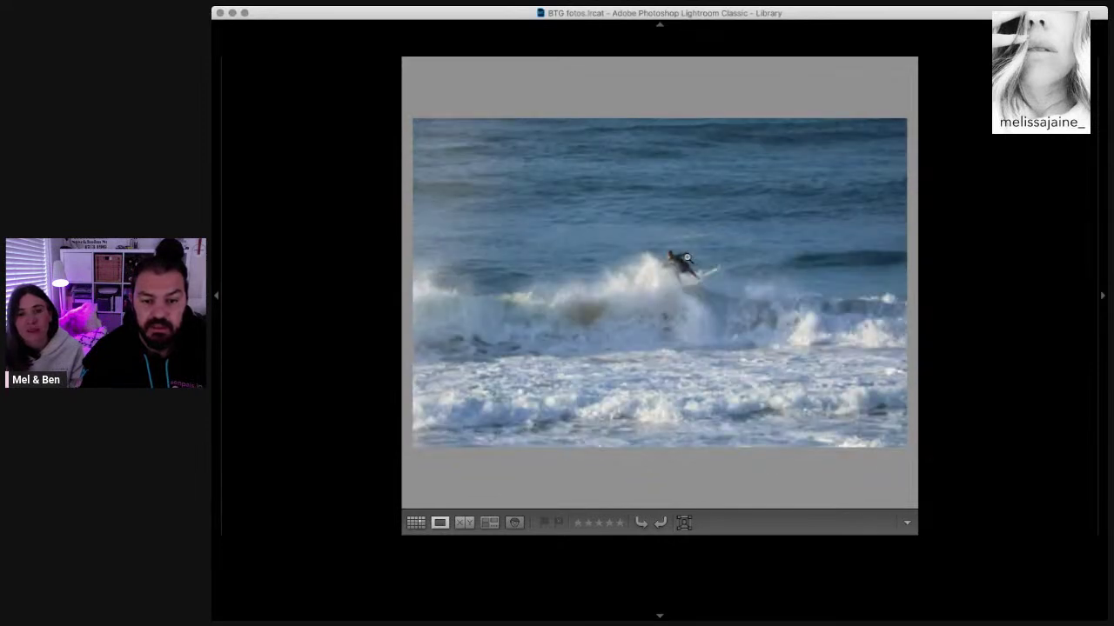
{"action": "left_click", "coordinate": [683, 263]}
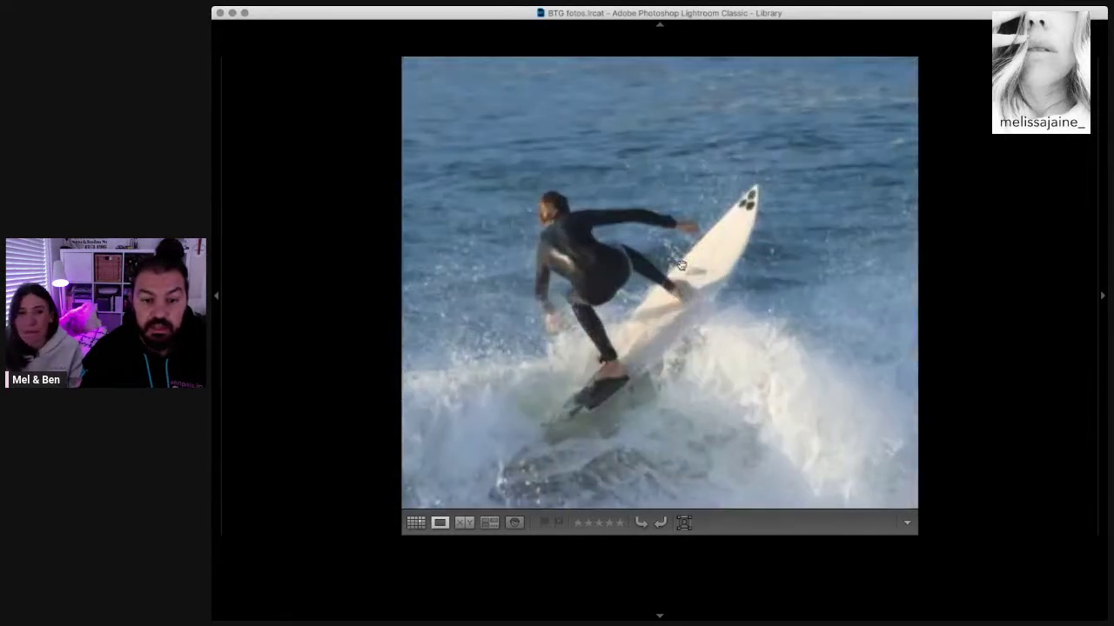
{"action": "key", "text": "Right"}
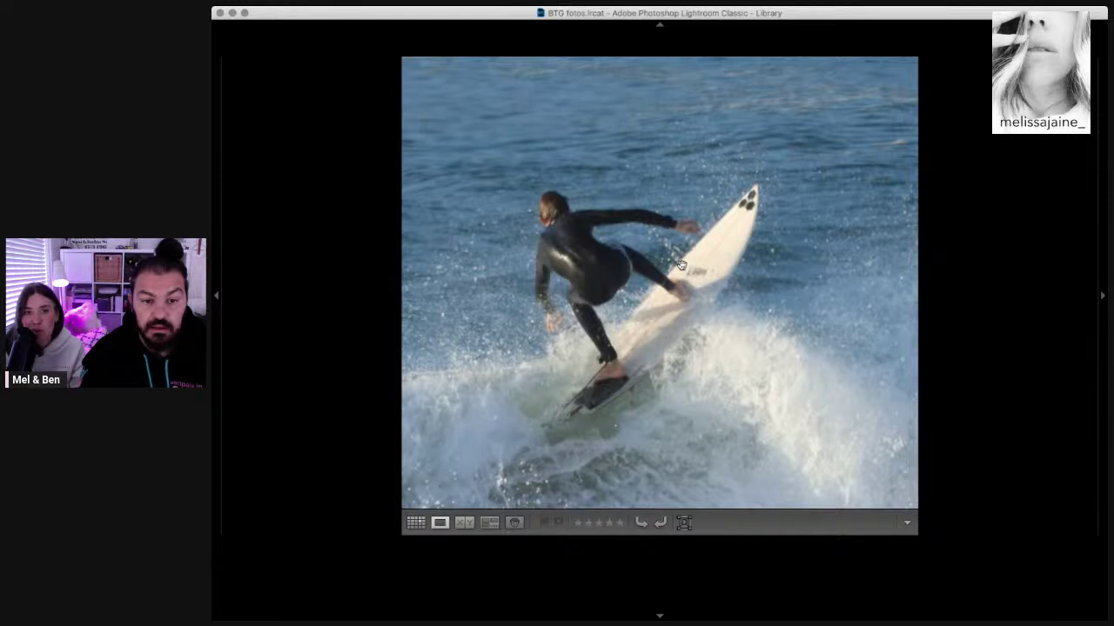
{"action": "key", "text": "Right"}
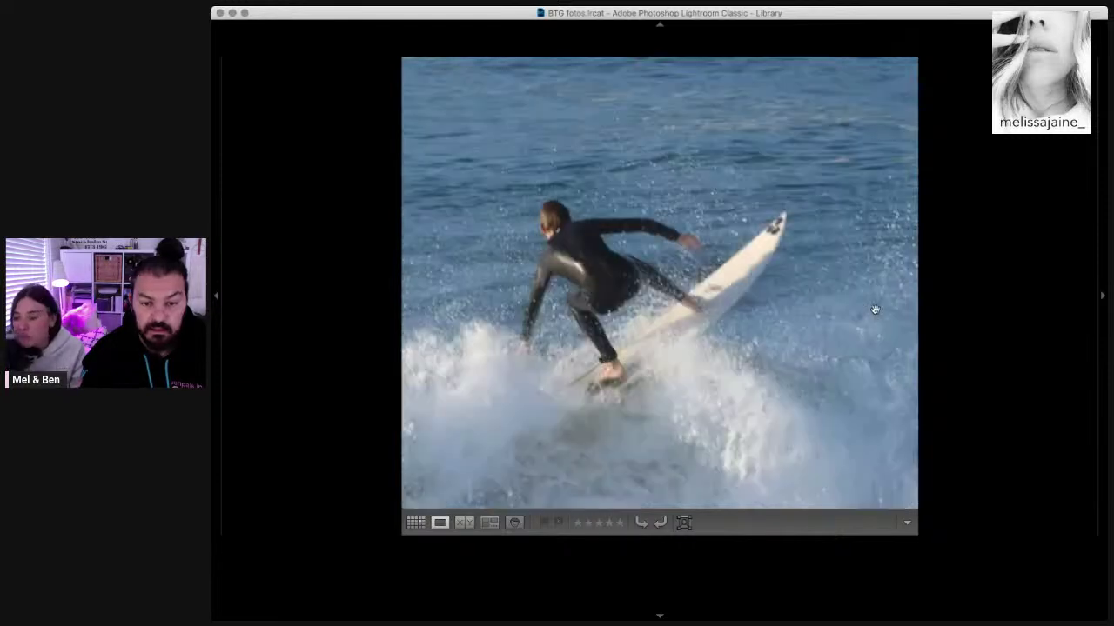
{"action": "key", "text": "Right"}
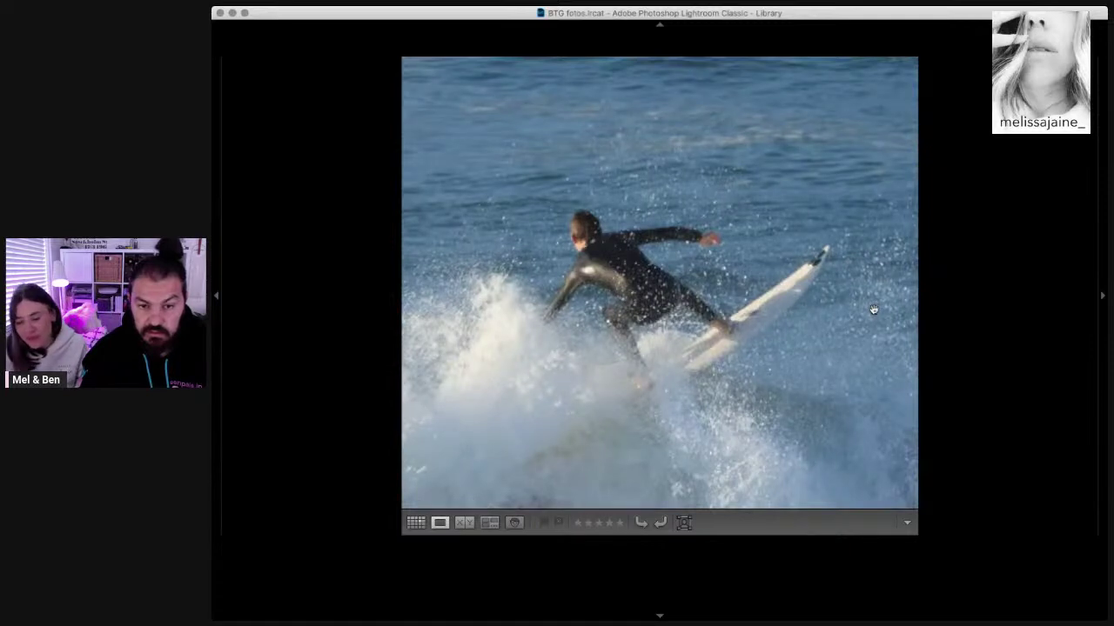
{"action": "left_click", "coordinate": [788, 303]}
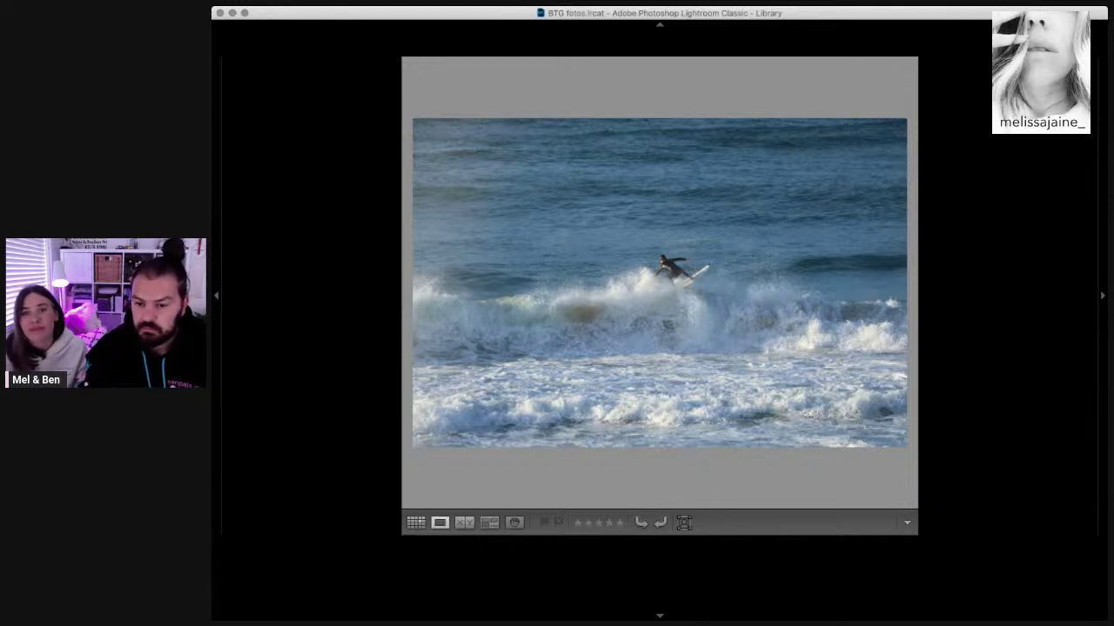
Step: Open the chosen lip frame in Develop and toggle zoom on the surfer
{"action": "key", "text": "d"}
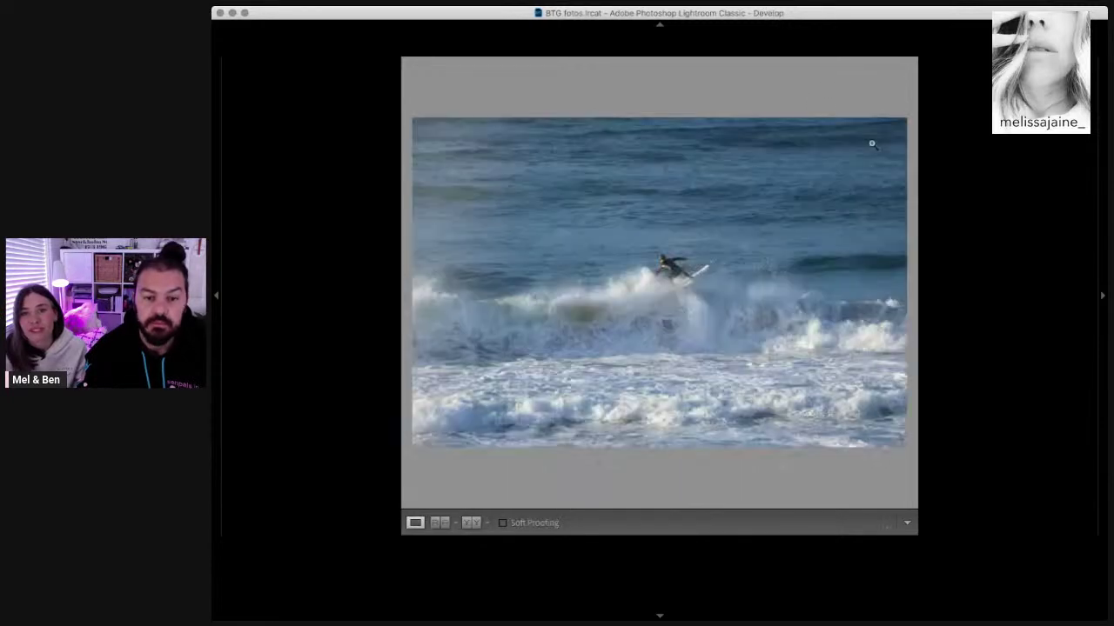
{"action": "left_click", "coordinate": [675, 271]}
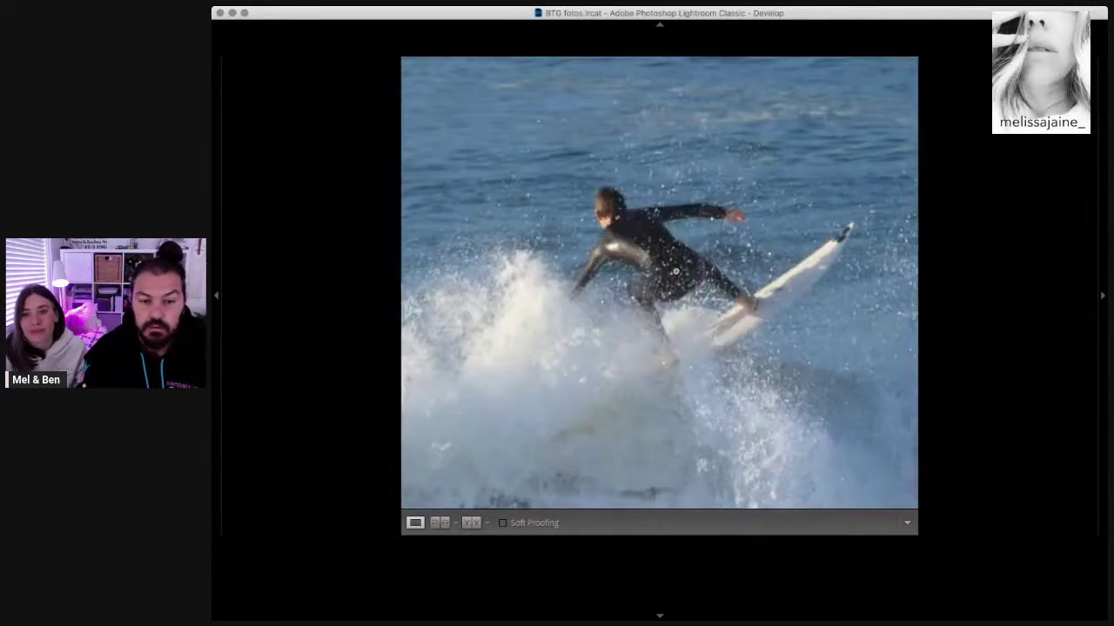
{"action": "left_click", "coordinate": [675, 271]}
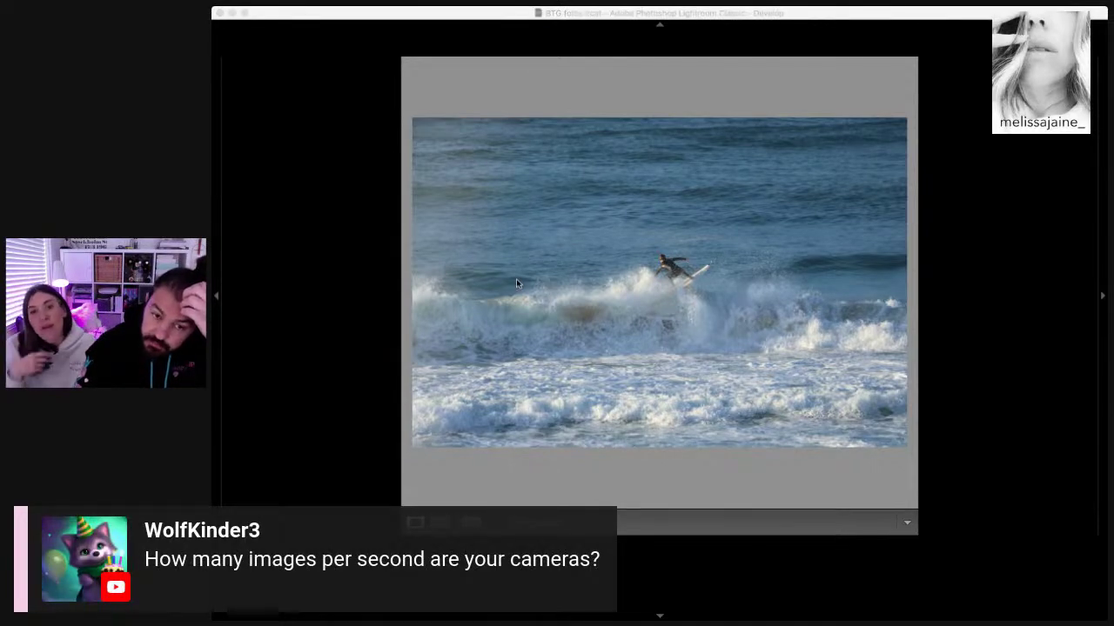
{"action": "left_click", "coordinate": [541, 289]}
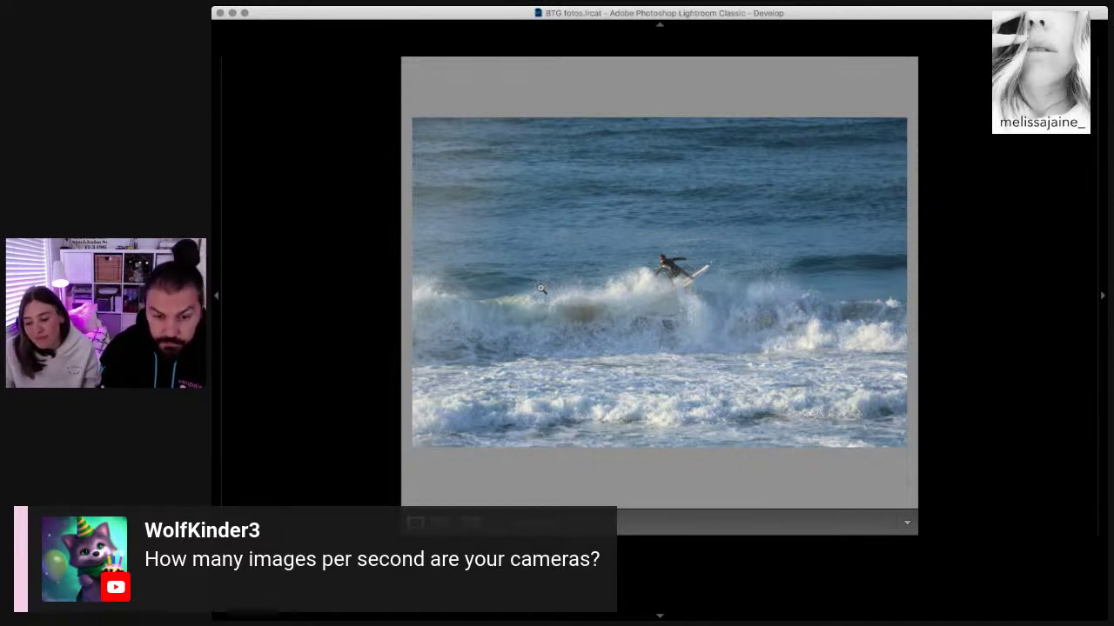
Step: Step forward through ten more burst shots of the surfer
{"action": "key", "text": "Right"}
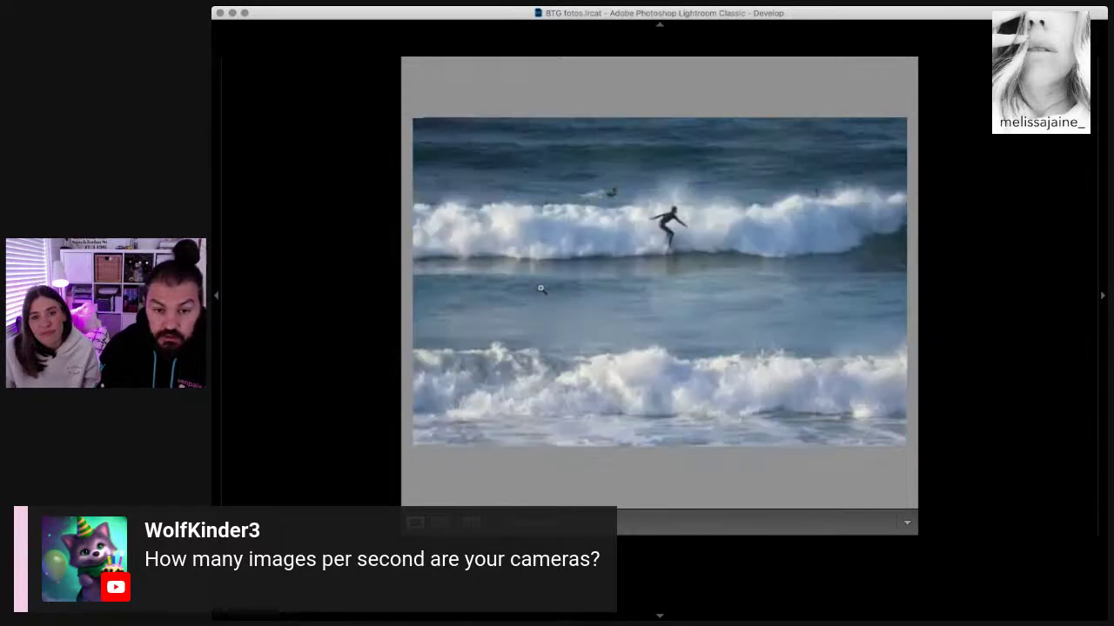
{"action": "key", "text": "Right"}
{"action": "key", "text": "Right"}
{"action": "key", "text": "Right"}
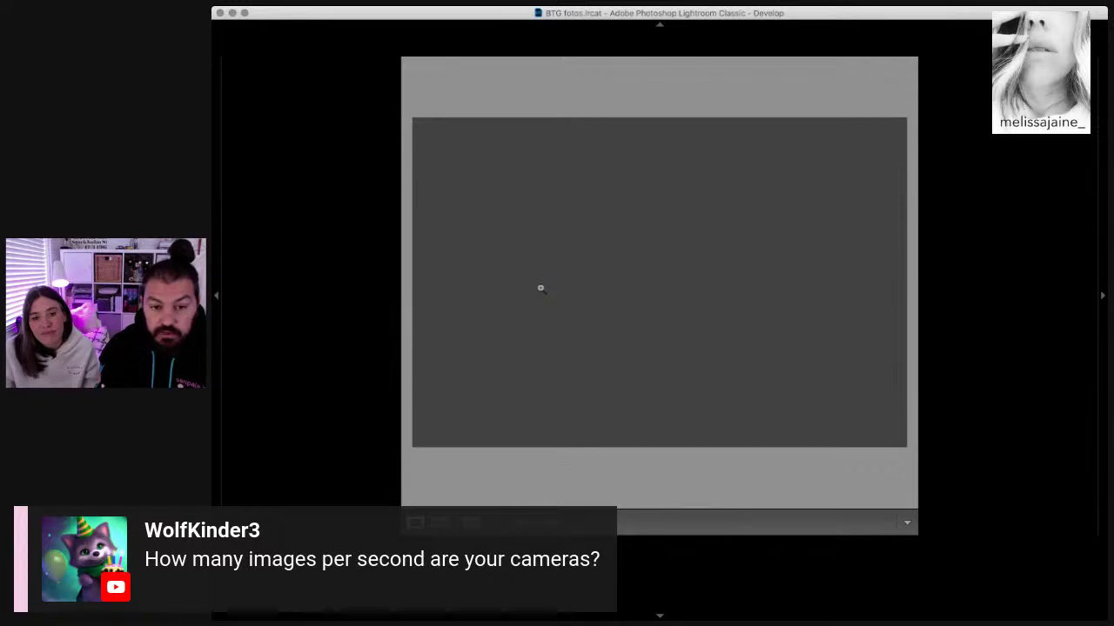
{"action": "key", "text": "Right"}
{"action": "key", "text": "Right"}
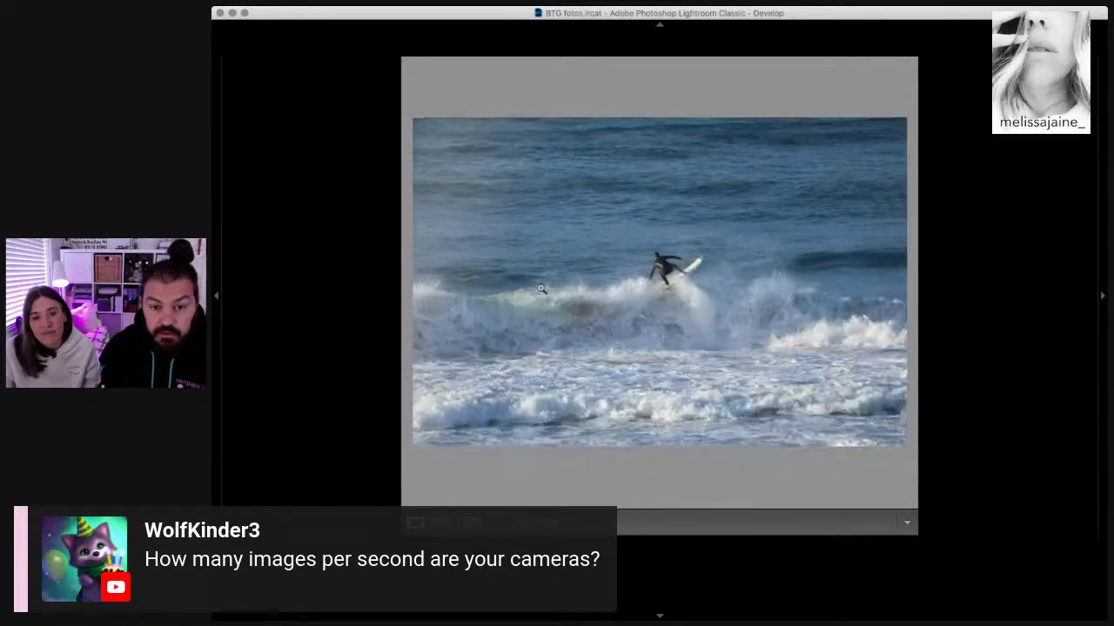
{"action": "key", "text": "Right"}
{"action": "key", "text": "Right"}
{"action": "key", "text": "Right"}
{"action": "key", "text": "Right"}
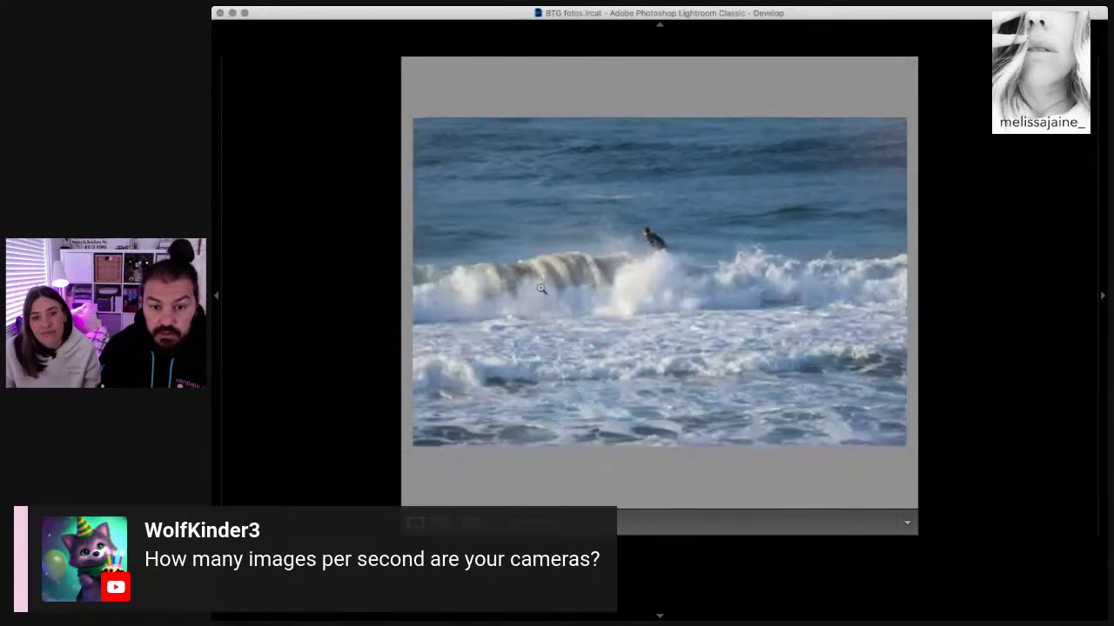
{"action": "key", "text": "Right"}
{"action": "key", "text": "Right"}
{"action": "key", "text": "Right"}
{"action": "key", "text": "Right"}
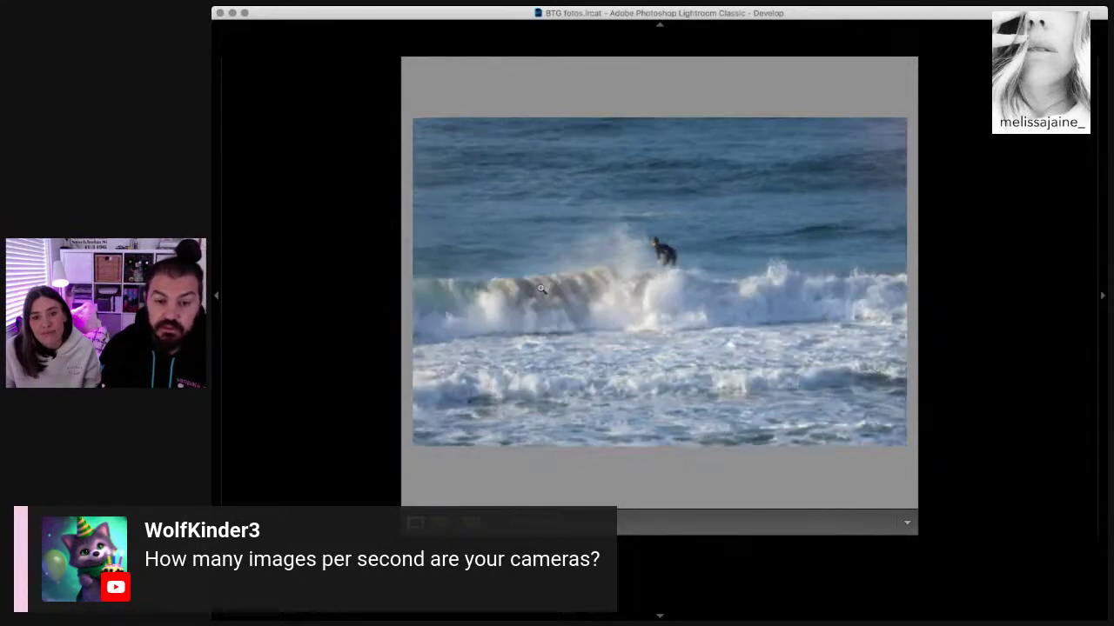
{"action": "key", "text": "Right"}
{"action": "key", "text": "Right"}
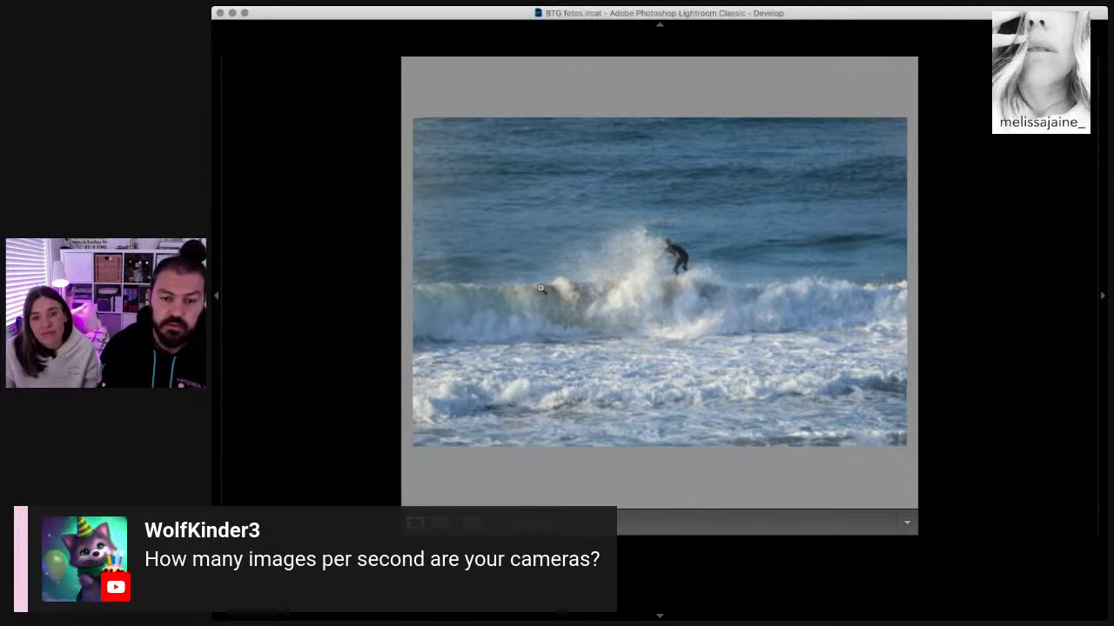
{"action": "key", "text": "Right"}
{"action": "key", "text": "Right"}
{"action": "key", "text": "Right"}
{"action": "key", "text": "Right"}
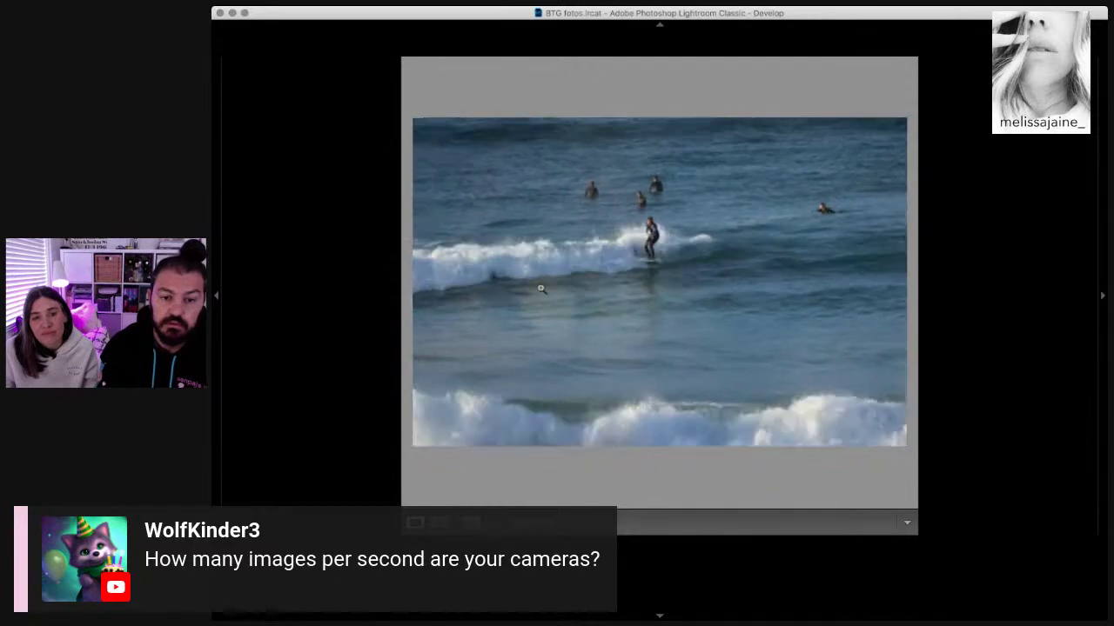
{"action": "key", "text": "Right"}
{"action": "key", "text": "Right"}
{"action": "key", "text": "Right"}
{"action": "key", "text": "Right"}
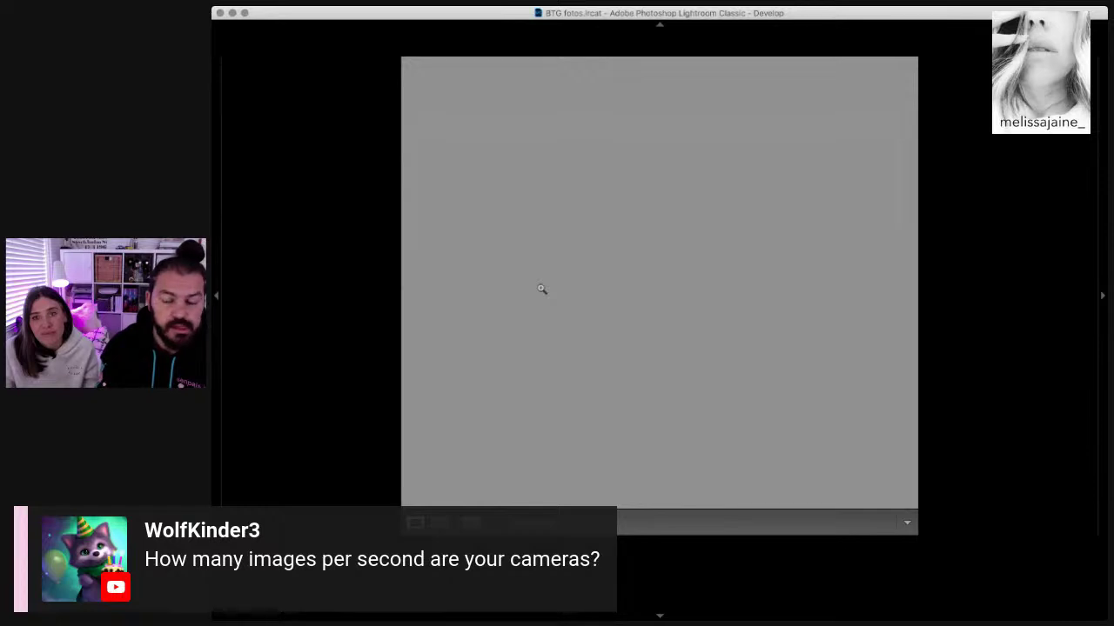
{"action": "key", "text": "Right"}
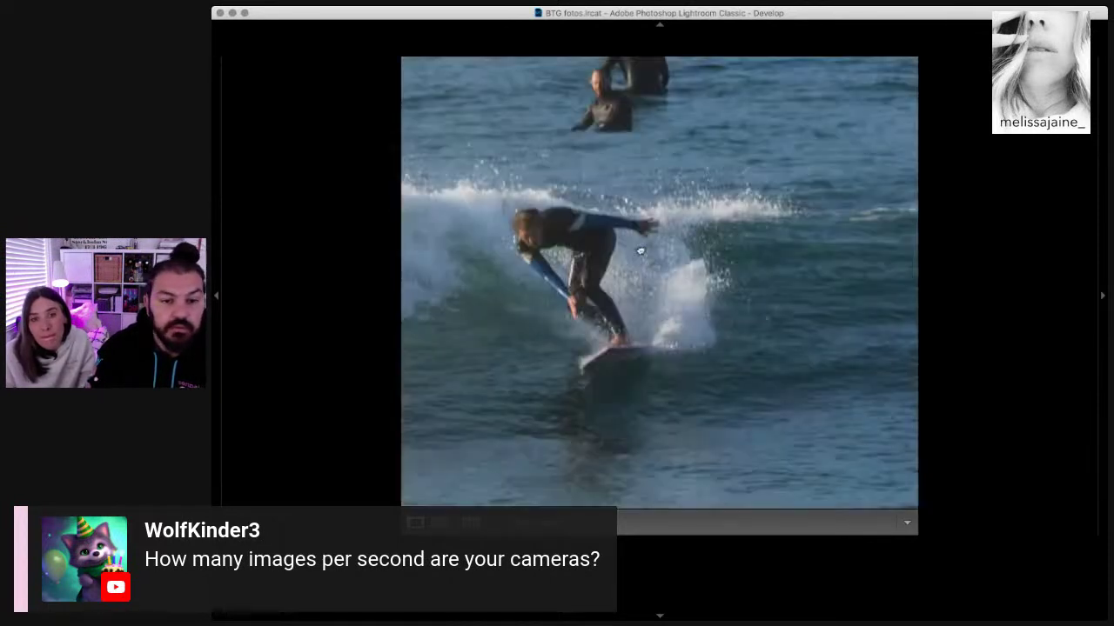
{"action": "key", "text": "Right"}
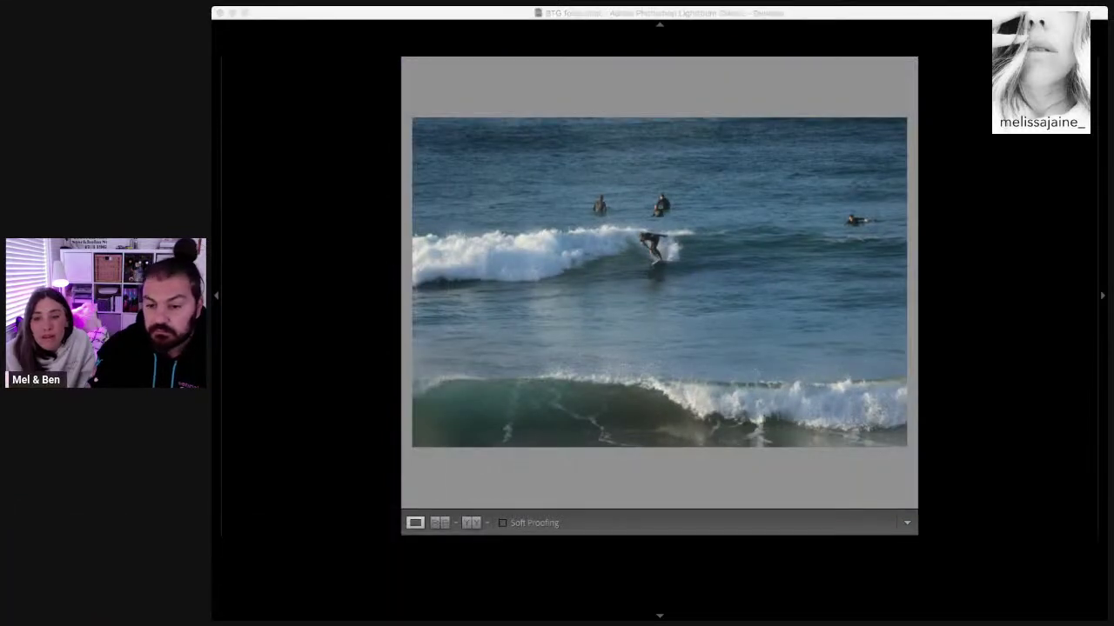
Step: Return to the Library grid, select photo 1348, and open it in Develop
{"action": "left_click", "coordinate": [889, 150]}
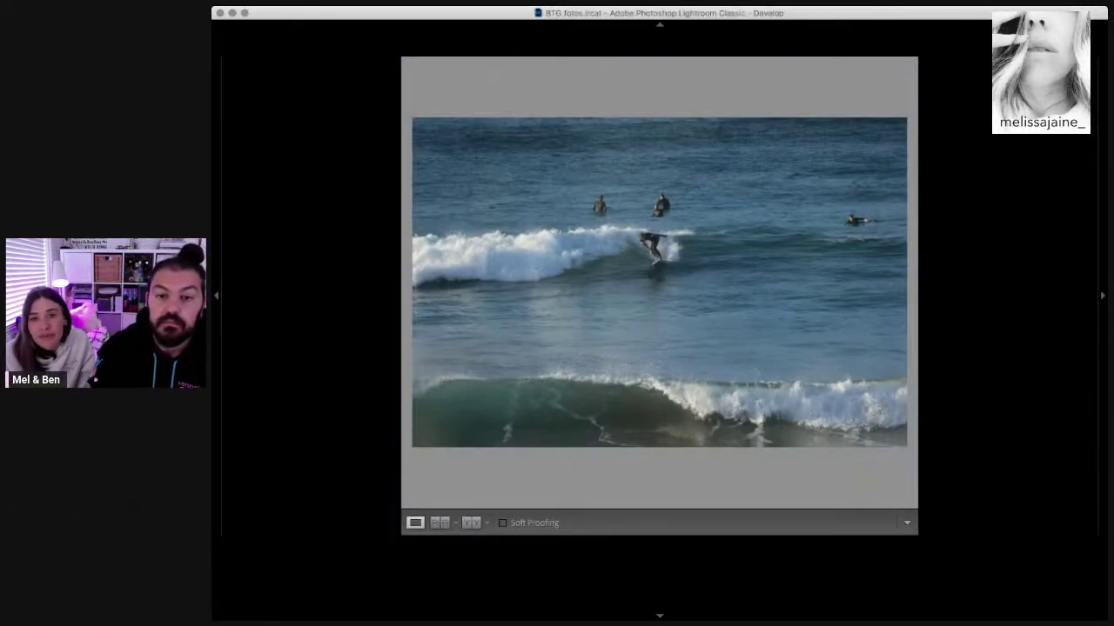
{"action": "key", "text": "e"}
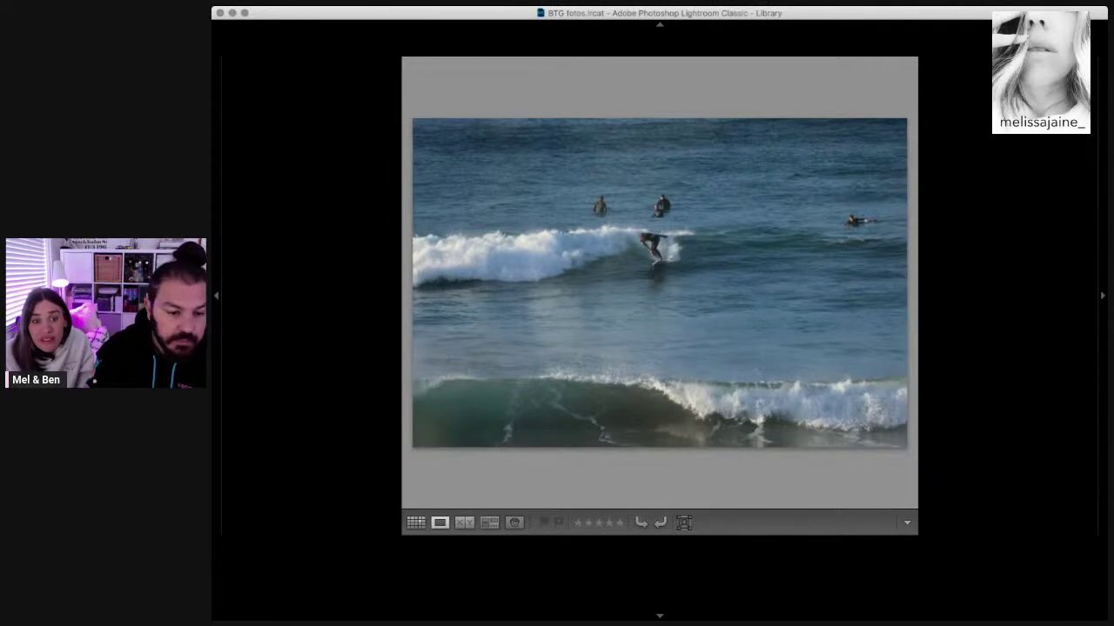
{"action": "key", "text": "g"}
{"action": "scroll", "coordinate": [652, 339], "scroll_direction": "up", "scroll_amount": 3}
{"action": "scroll", "coordinate": [652, 339], "scroll_direction": "up", "scroll_amount": 3}
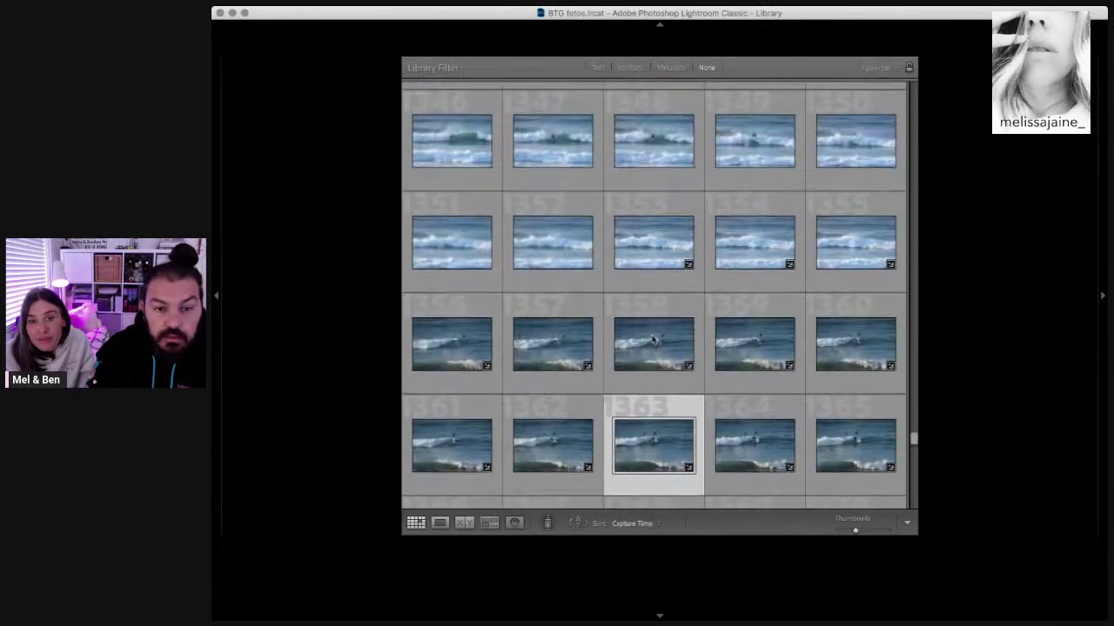
{"action": "left_click", "coordinate": [657, 146]}
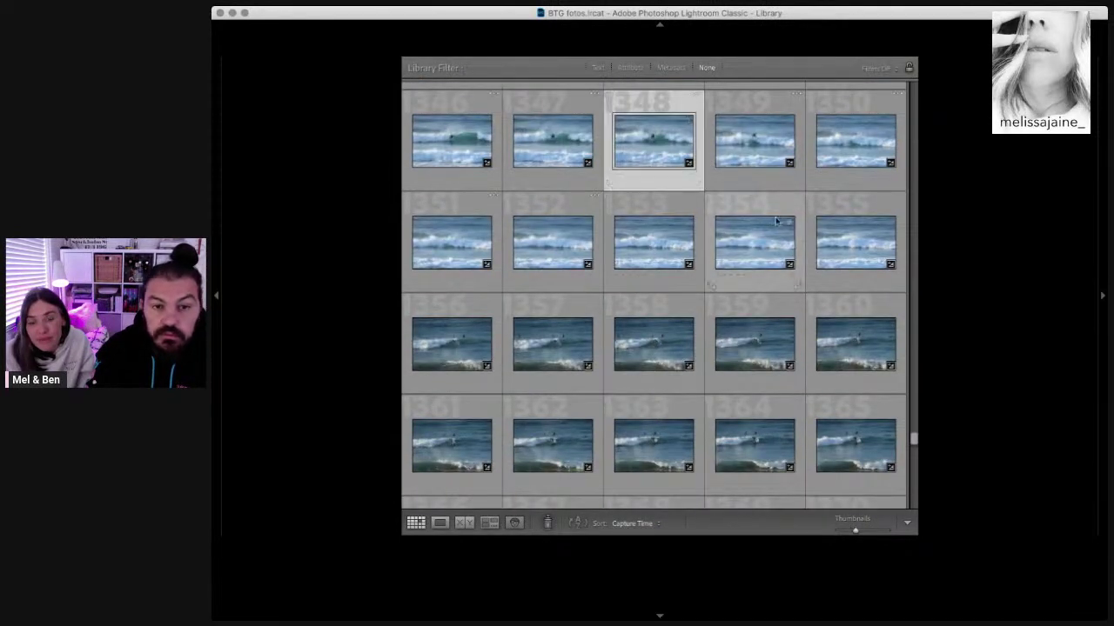
{"action": "key", "text": "d"}
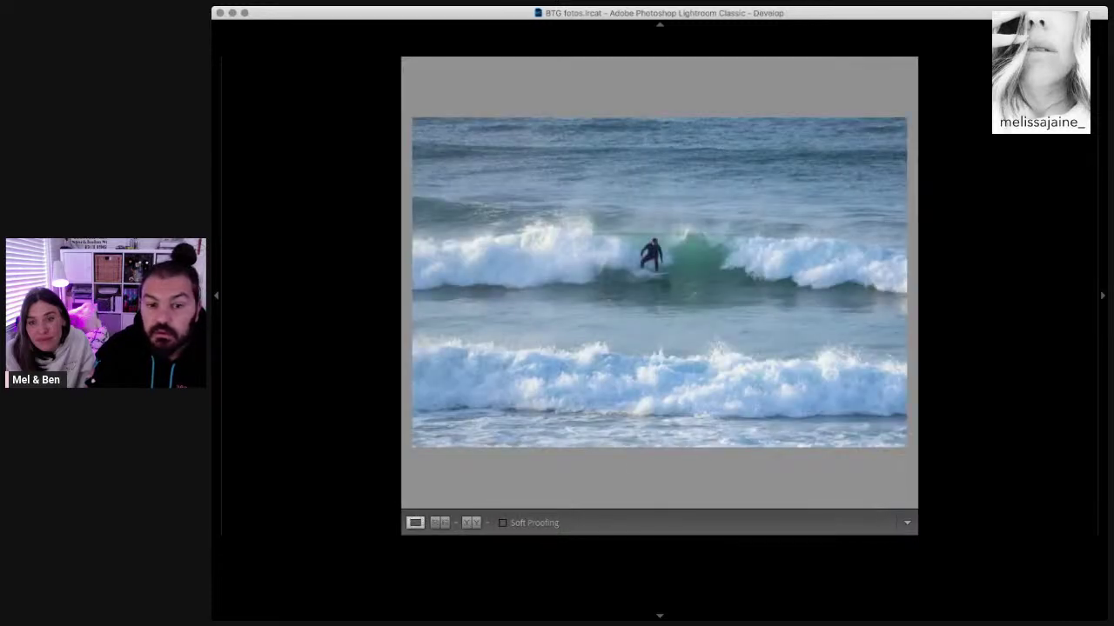
Step: Zoom in on the surfer to check sharpness while advancing through the burst frames
{"action": "left_click", "coordinate": [654, 254]}
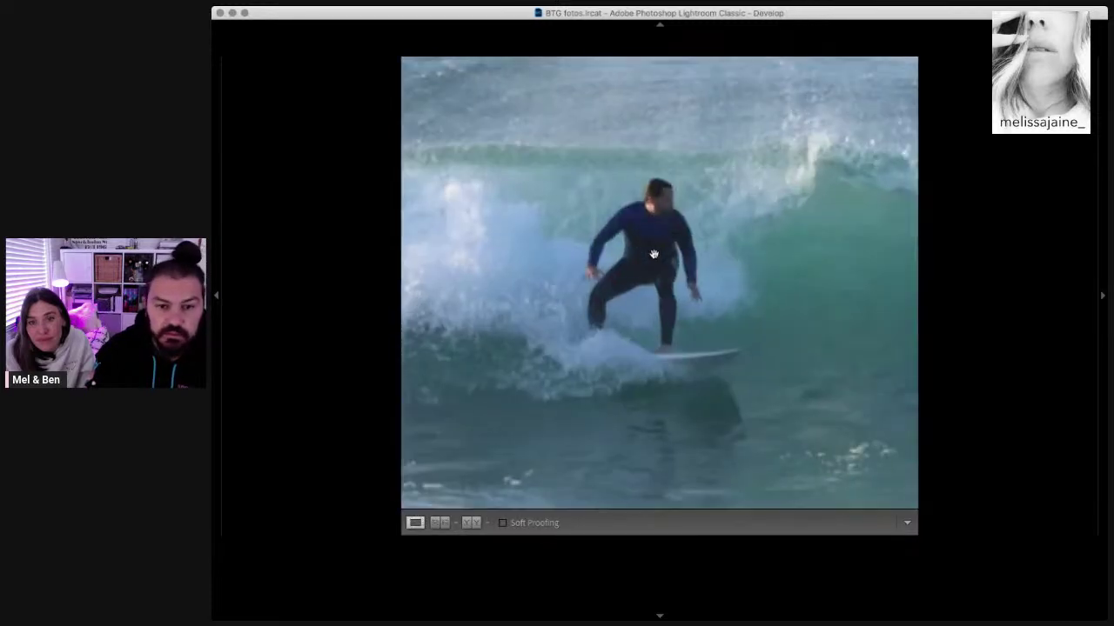
{"action": "key", "text": "Right"}
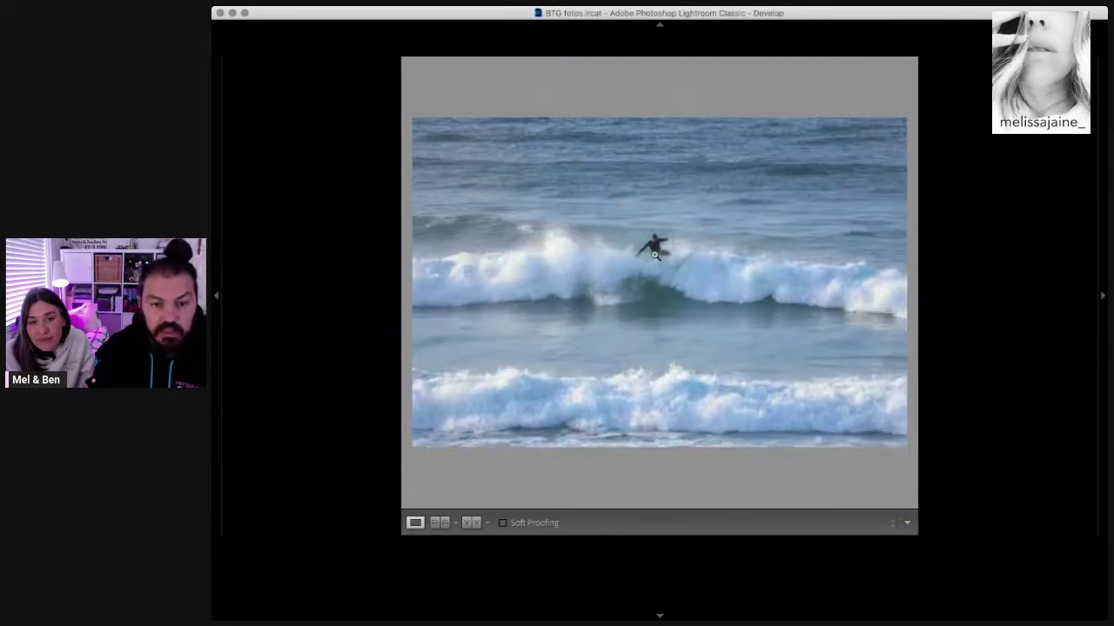
{"action": "key", "text": "Right"}
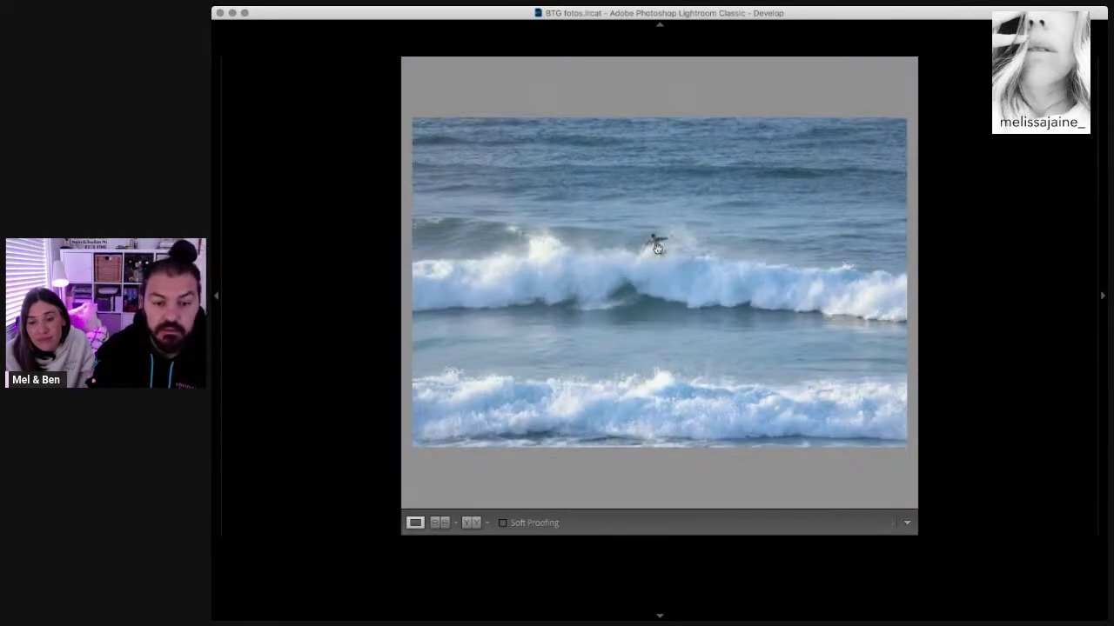
{"action": "left_click", "coordinate": [657, 248]}
{"action": "key", "text": "Right"}
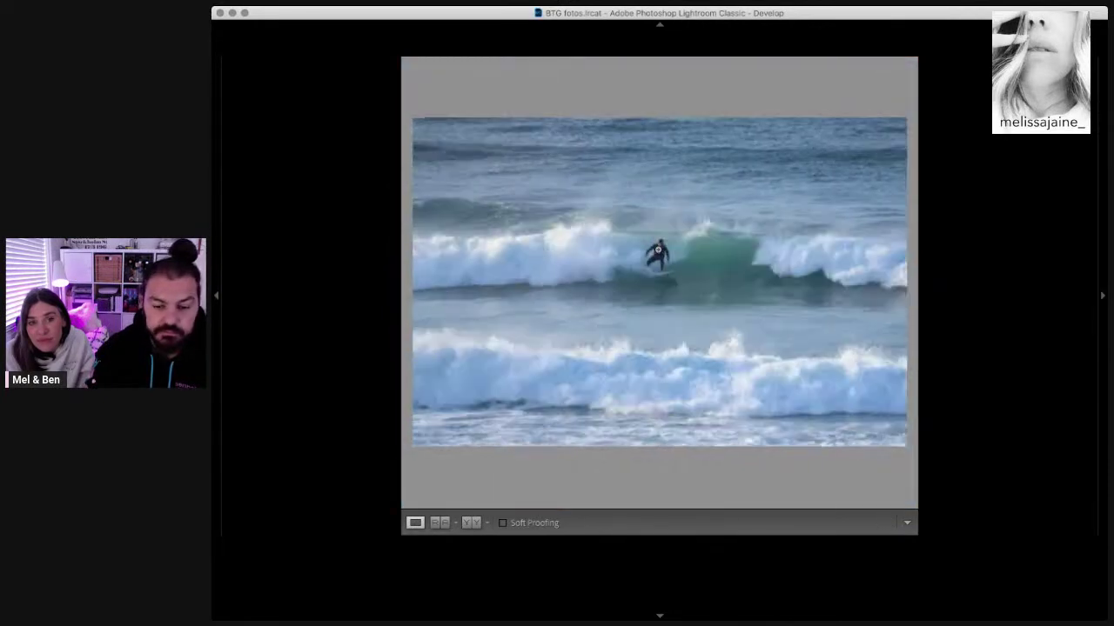
{"action": "key", "text": "Right"}
{"action": "key", "text": "Right"}
{"action": "key", "text": "Right"}
{"action": "key", "text": "Right"}
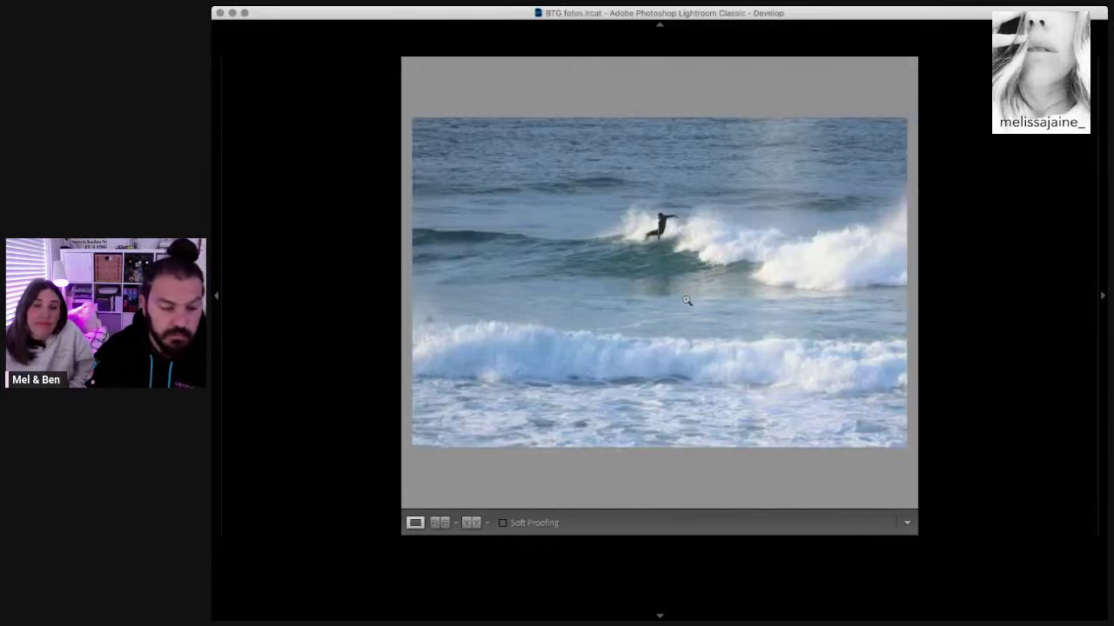
{"action": "key", "text": "Right"}
{"action": "key", "text": "Right"}
{"action": "key", "text": "Right"}
{"action": "key", "text": "Right"}
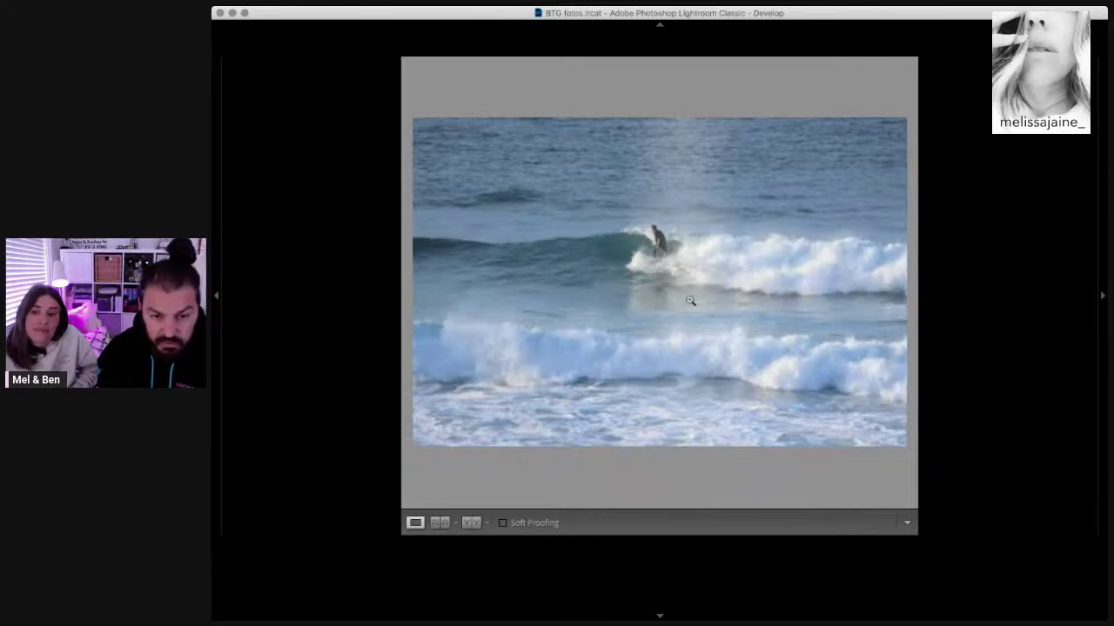
{"action": "key", "text": "Right"}
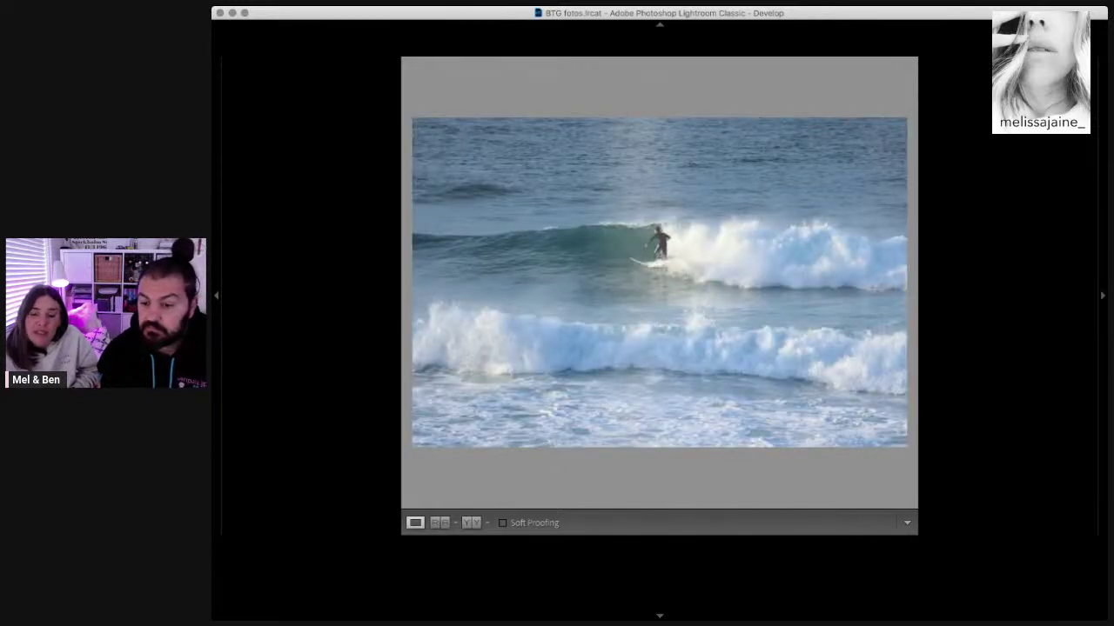
{"action": "key", "text": "Right"}
{"action": "key", "text": "Right"}
{"action": "key", "text": "Right"}
{"action": "key", "text": "Right"}
{"action": "key", "text": "Right"}
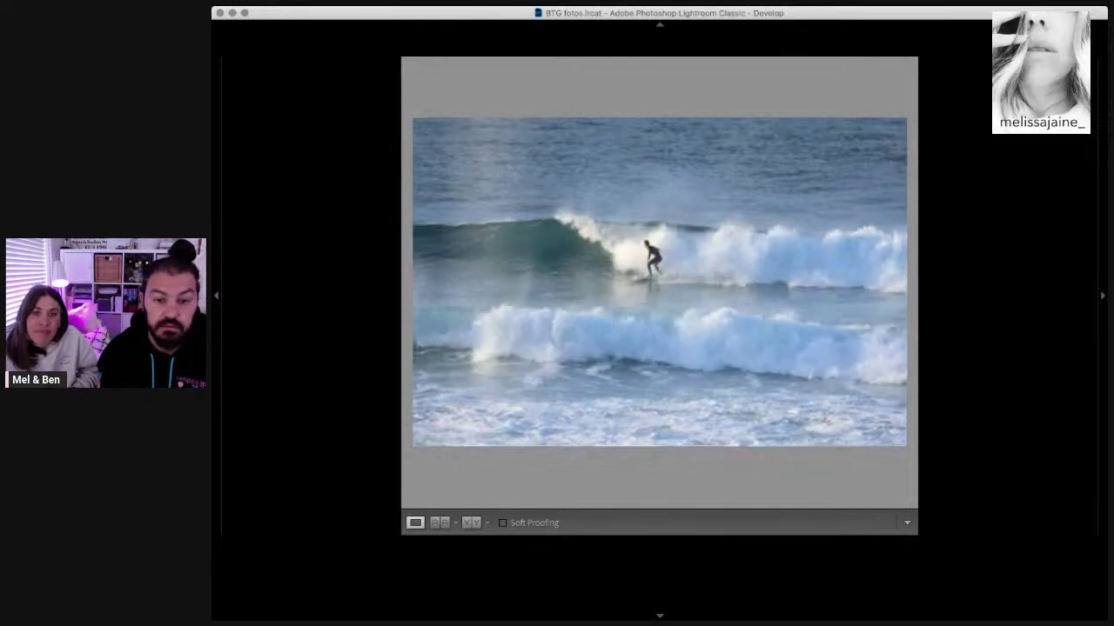
{"action": "key", "text": "Right"}
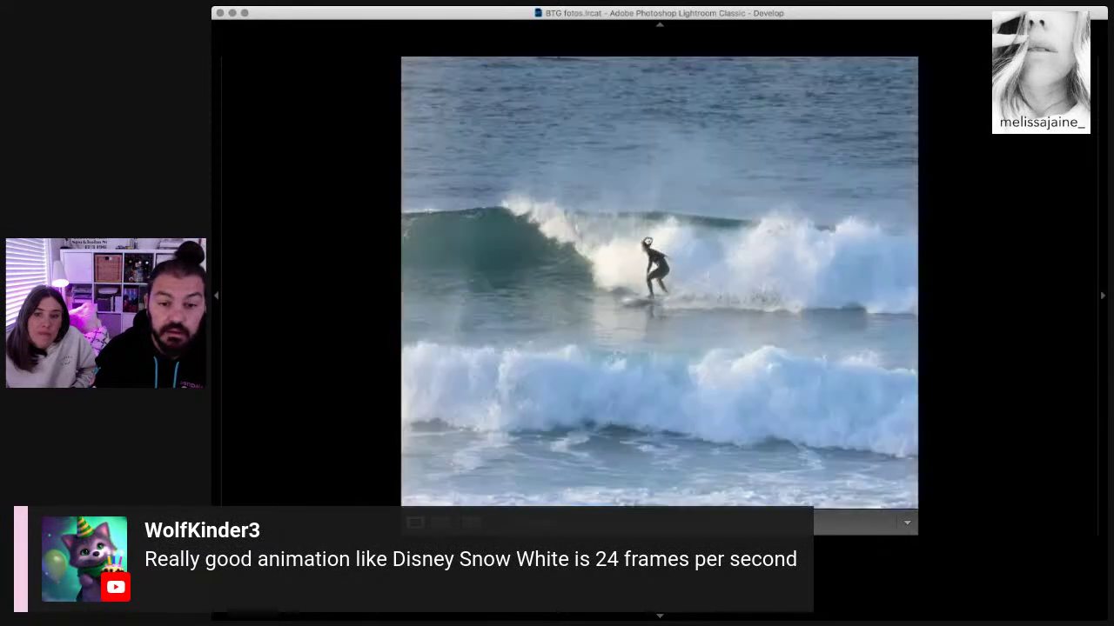
{"action": "key", "text": "Right"}
{"action": "key", "text": "Right"}
{"action": "key", "text": "Right"}
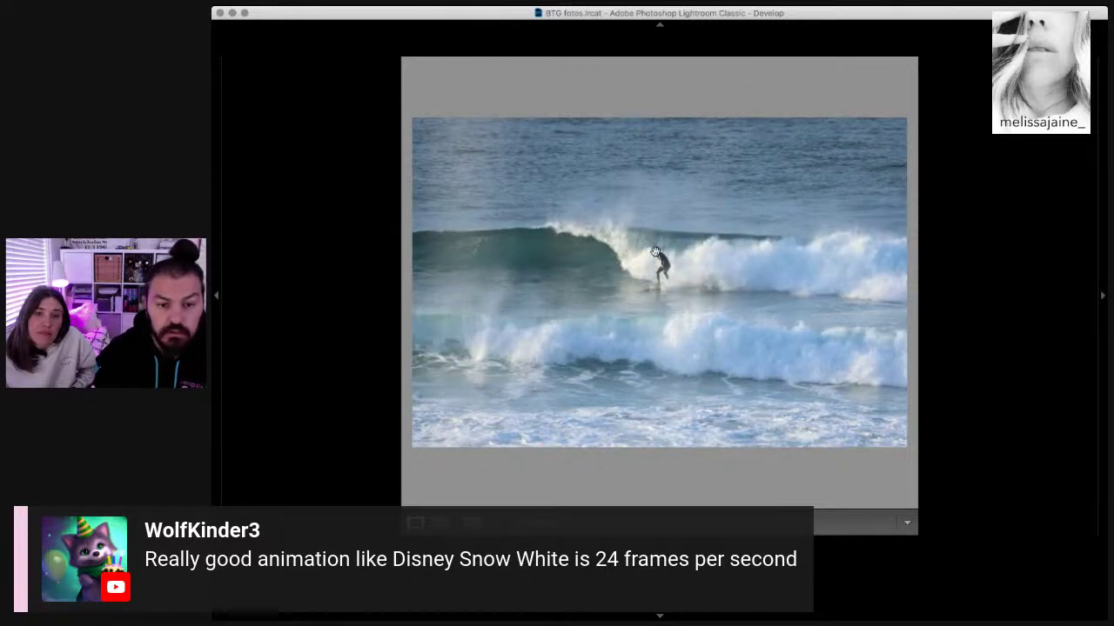
Step: Zoom-check the last frames and stop on the surfer hitting the lip
{"action": "left_click", "coordinate": [671, 276]}
{"action": "left_click", "coordinate": [671, 275]}
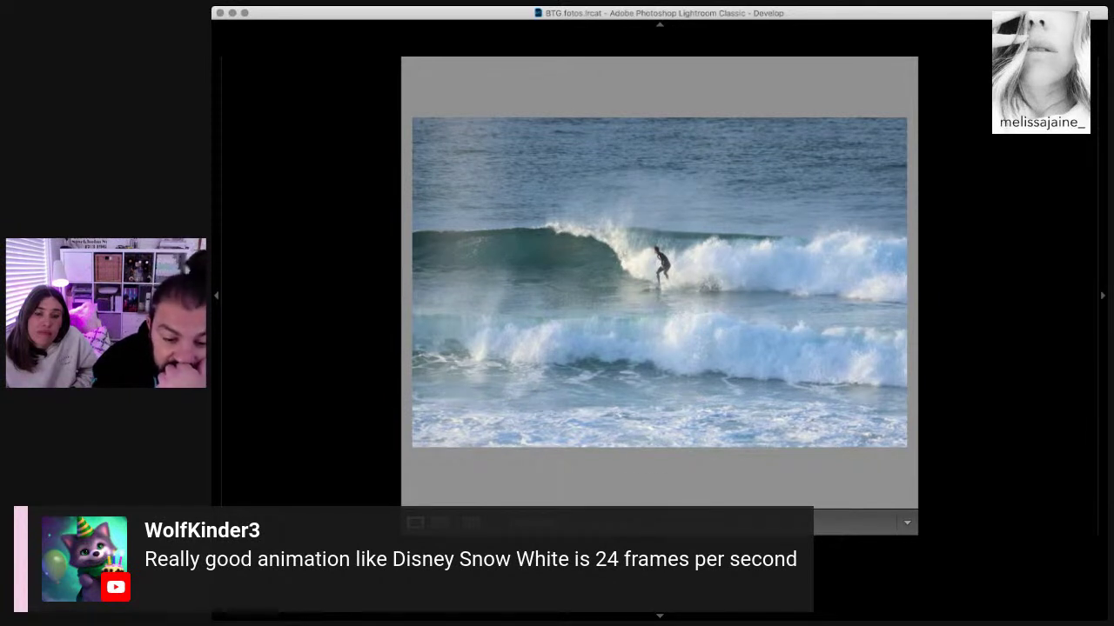
{"action": "key", "text": "Right"}
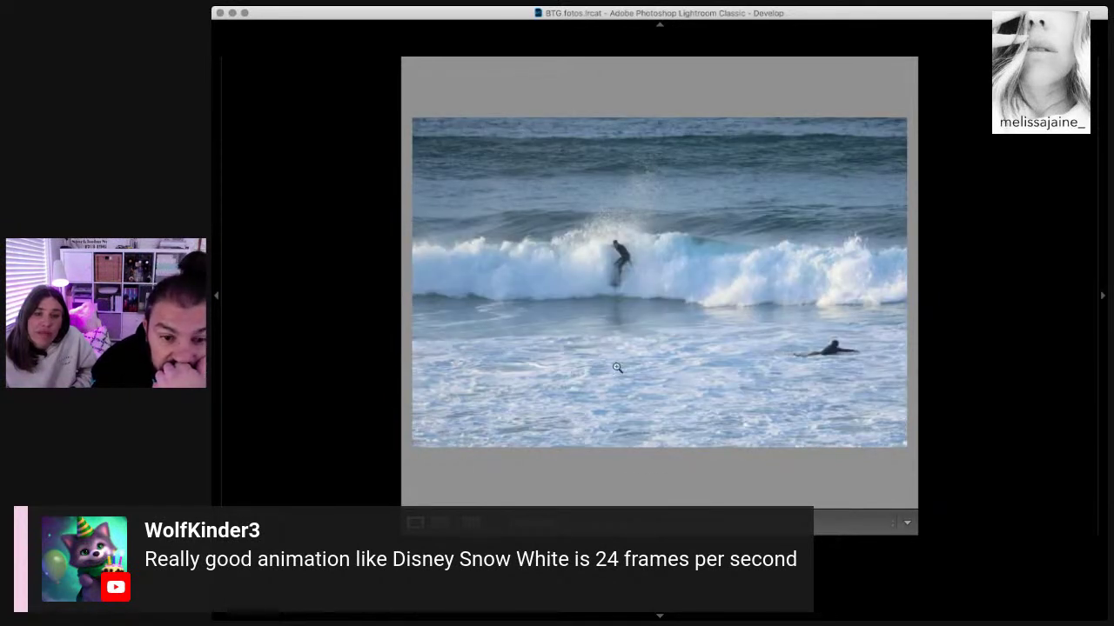
{"action": "left_click", "coordinate": [635, 257]}
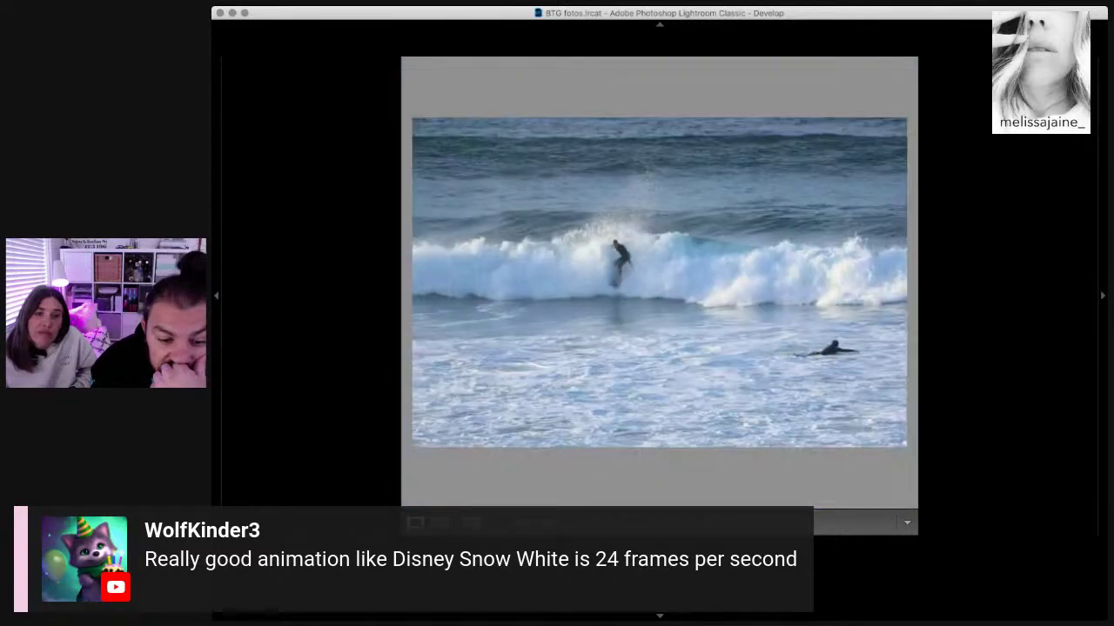
{"action": "key", "text": "Right"}
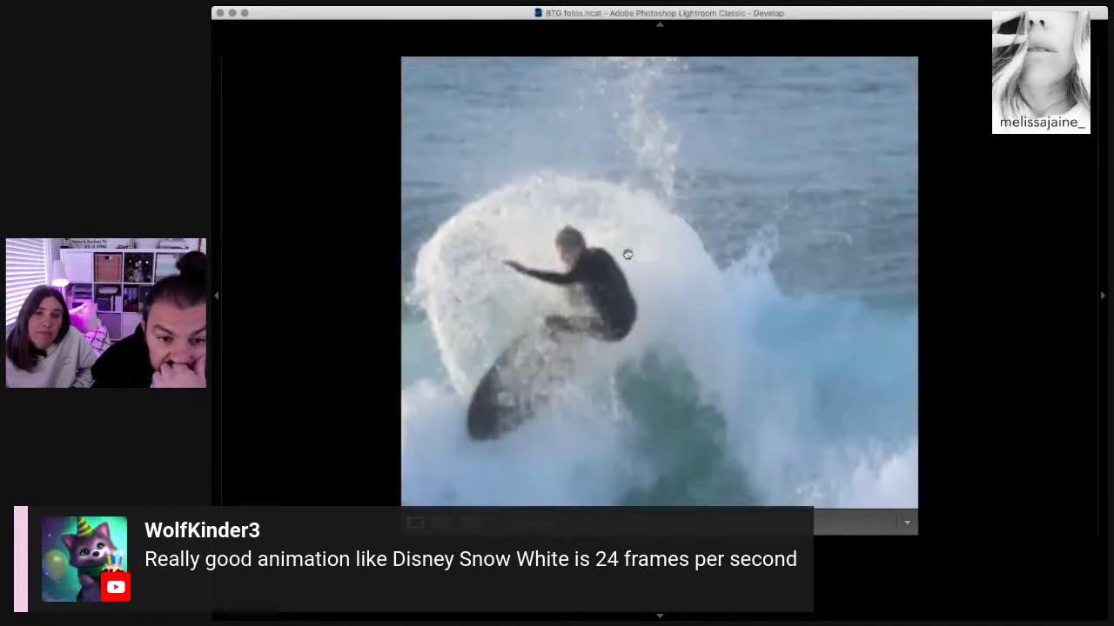
{"action": "left_click", "coordinate": [617, 278]}
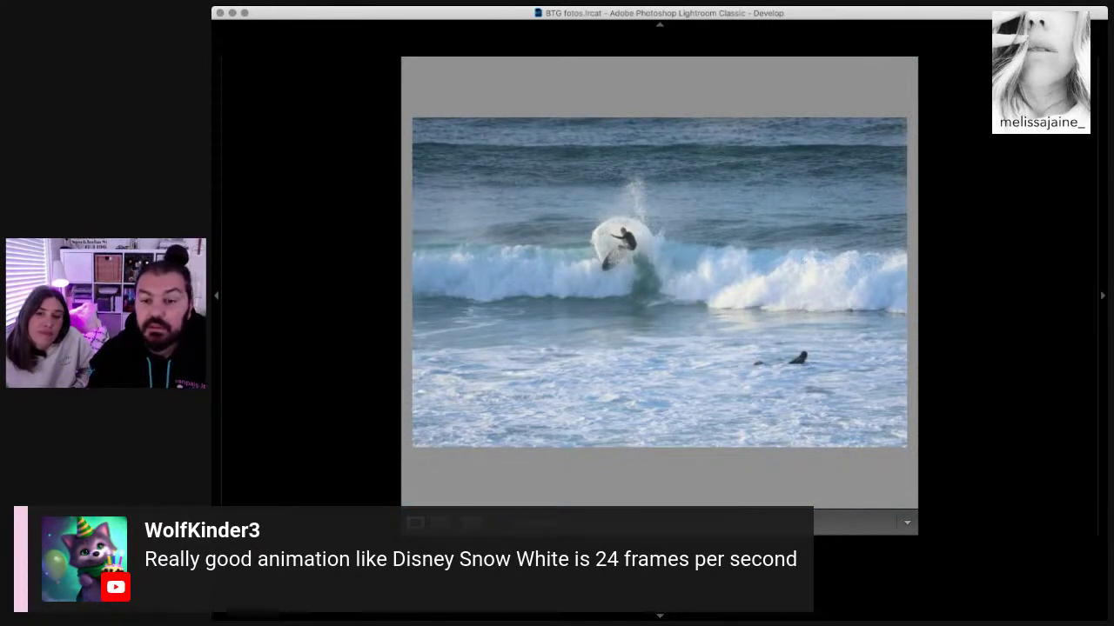
Step: Crop the lip-hit frame tighter from the corner and bottom, keeping surfer and paddler
{"action": "key", "text": "r"}
{"action": "left_click_drag", "start_coordinate": [791, 428], "coordinate": [713, 340]}
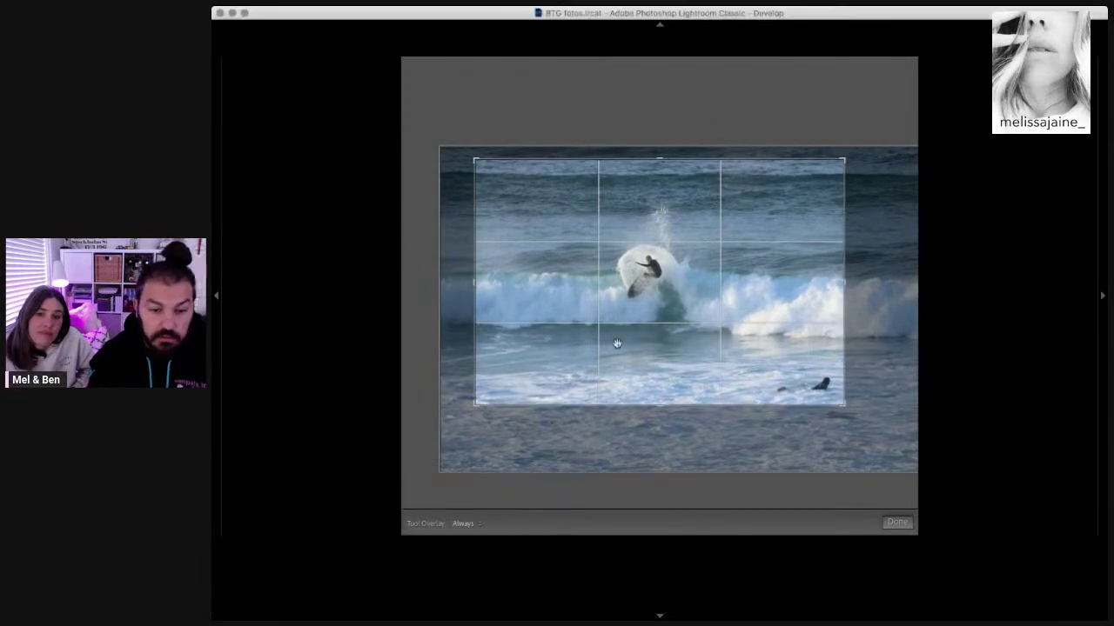
{"action": "mouse_move", "coordinate": [676, 404]}
{"action": "left_mouse_down"}
{"action": "mouse_move", "coordinate": [674, 372]}
{"action": "mouse_move", "coordinate": [650, 331]}
{"action": "mouse_move", "coordinate": [673, 324]}
{"action": "left_mouse_up"}
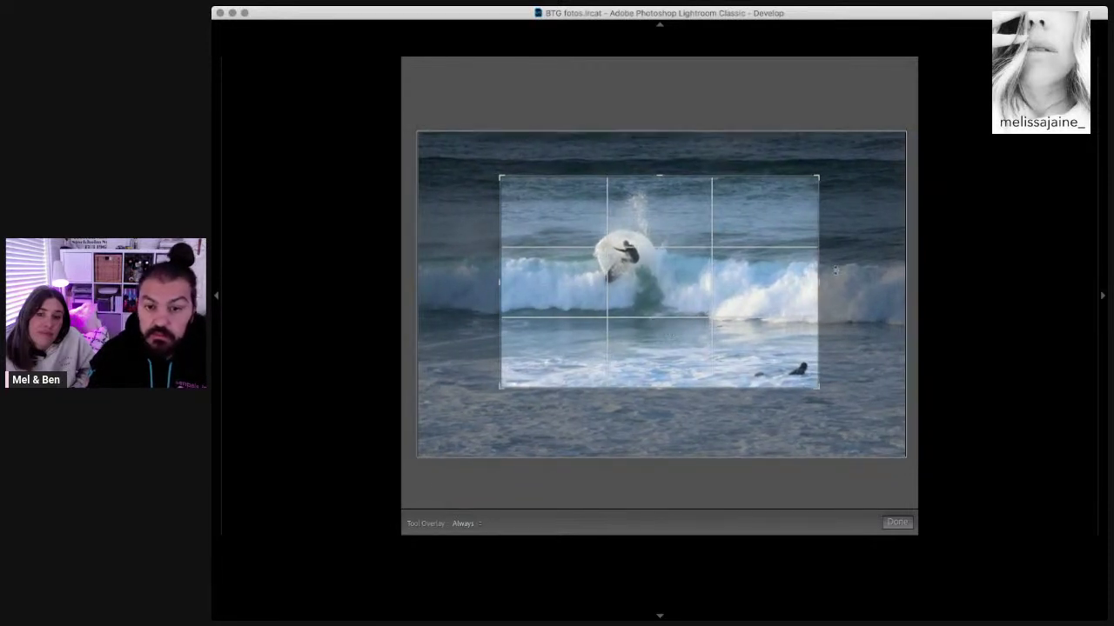
{"action": "key", "text": "Return"}
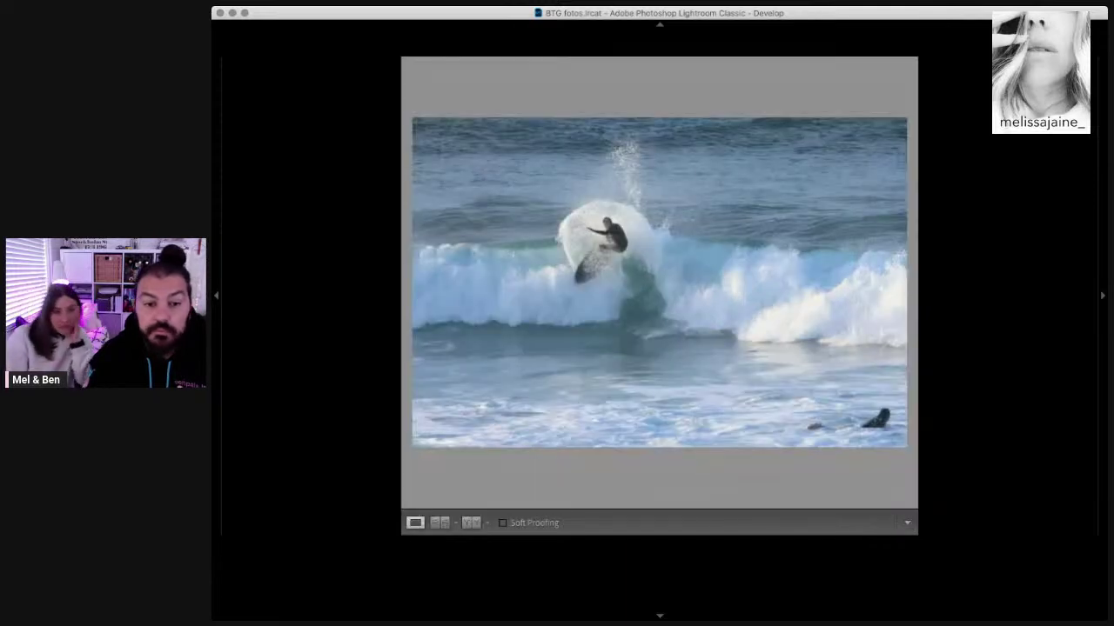